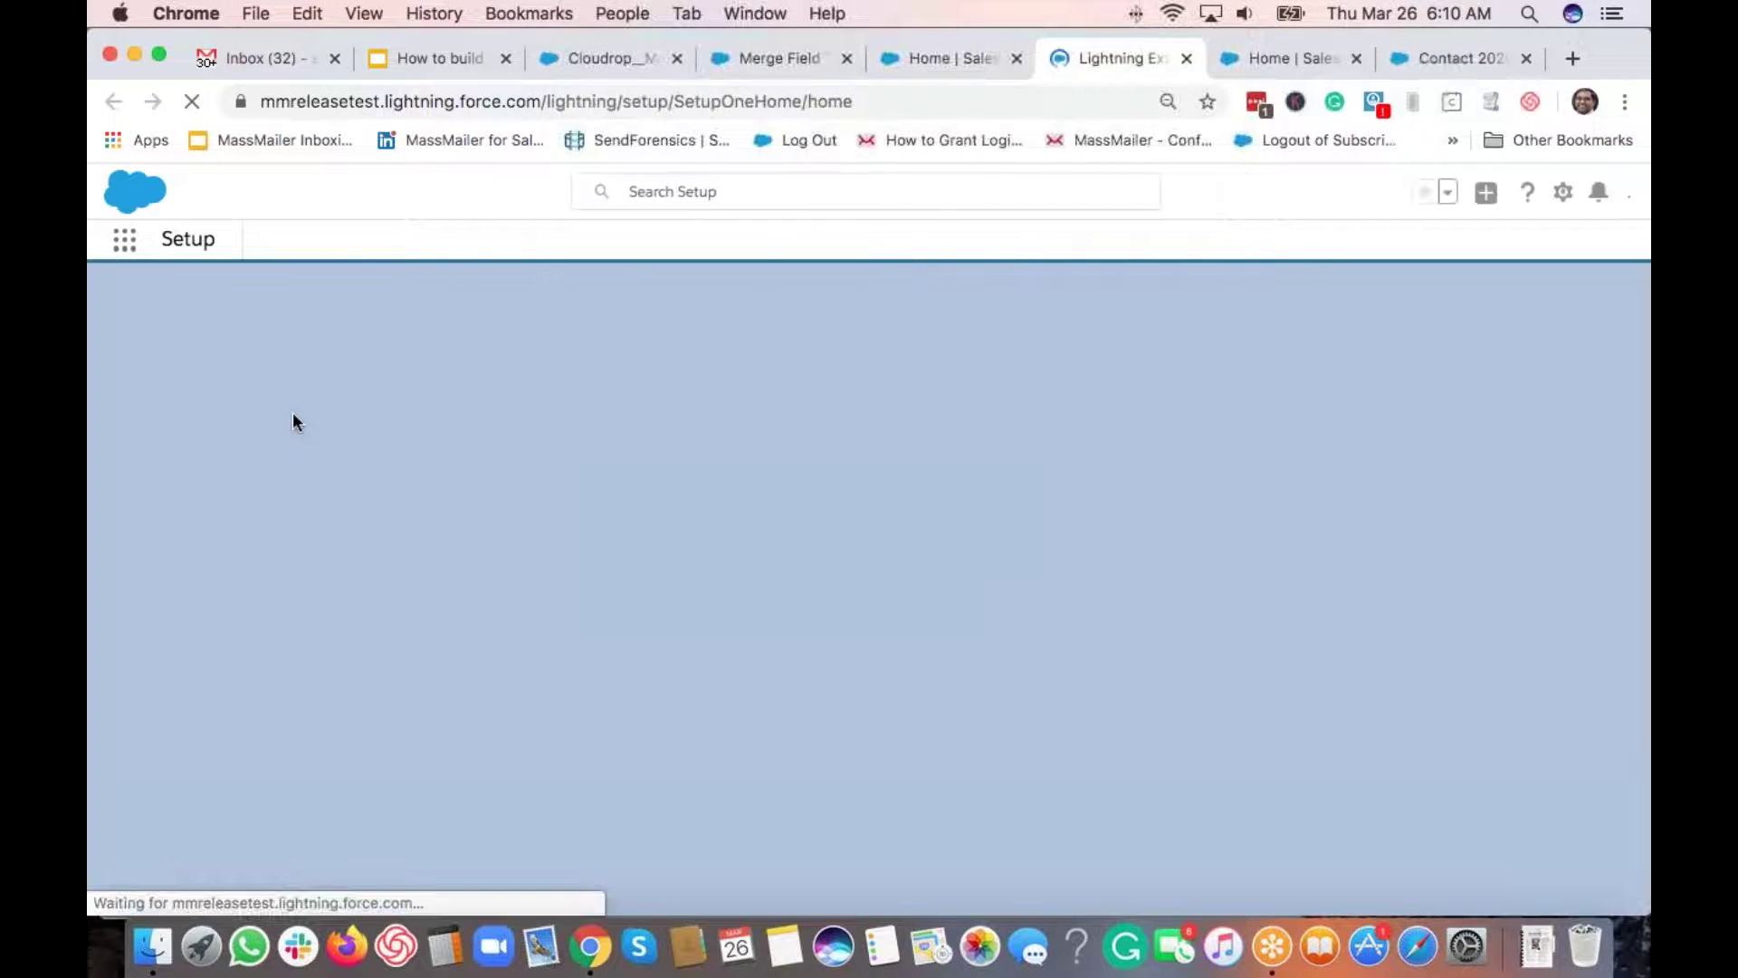
Step: Search Setup for 'temp' and open Email > Classic Email Templates
{"action": "left_click", "coordinate": [168, 304]}
{"action": "type", "text": "t"}
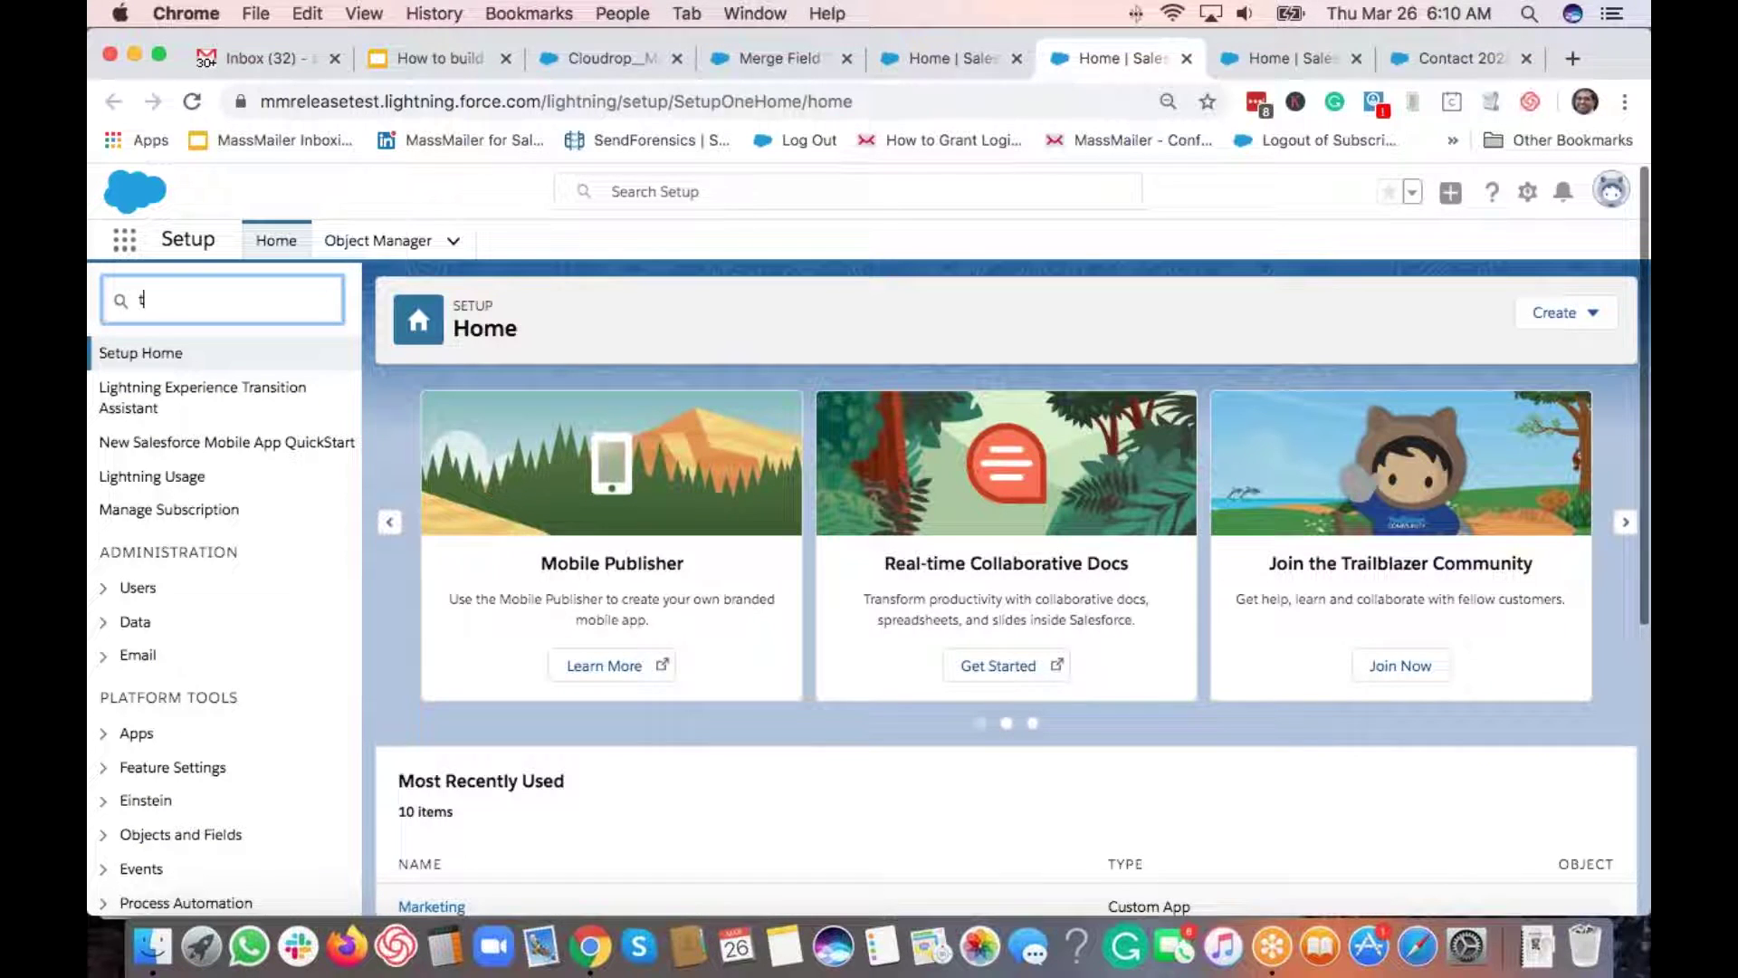
{"action": "type", "text": "emp"}
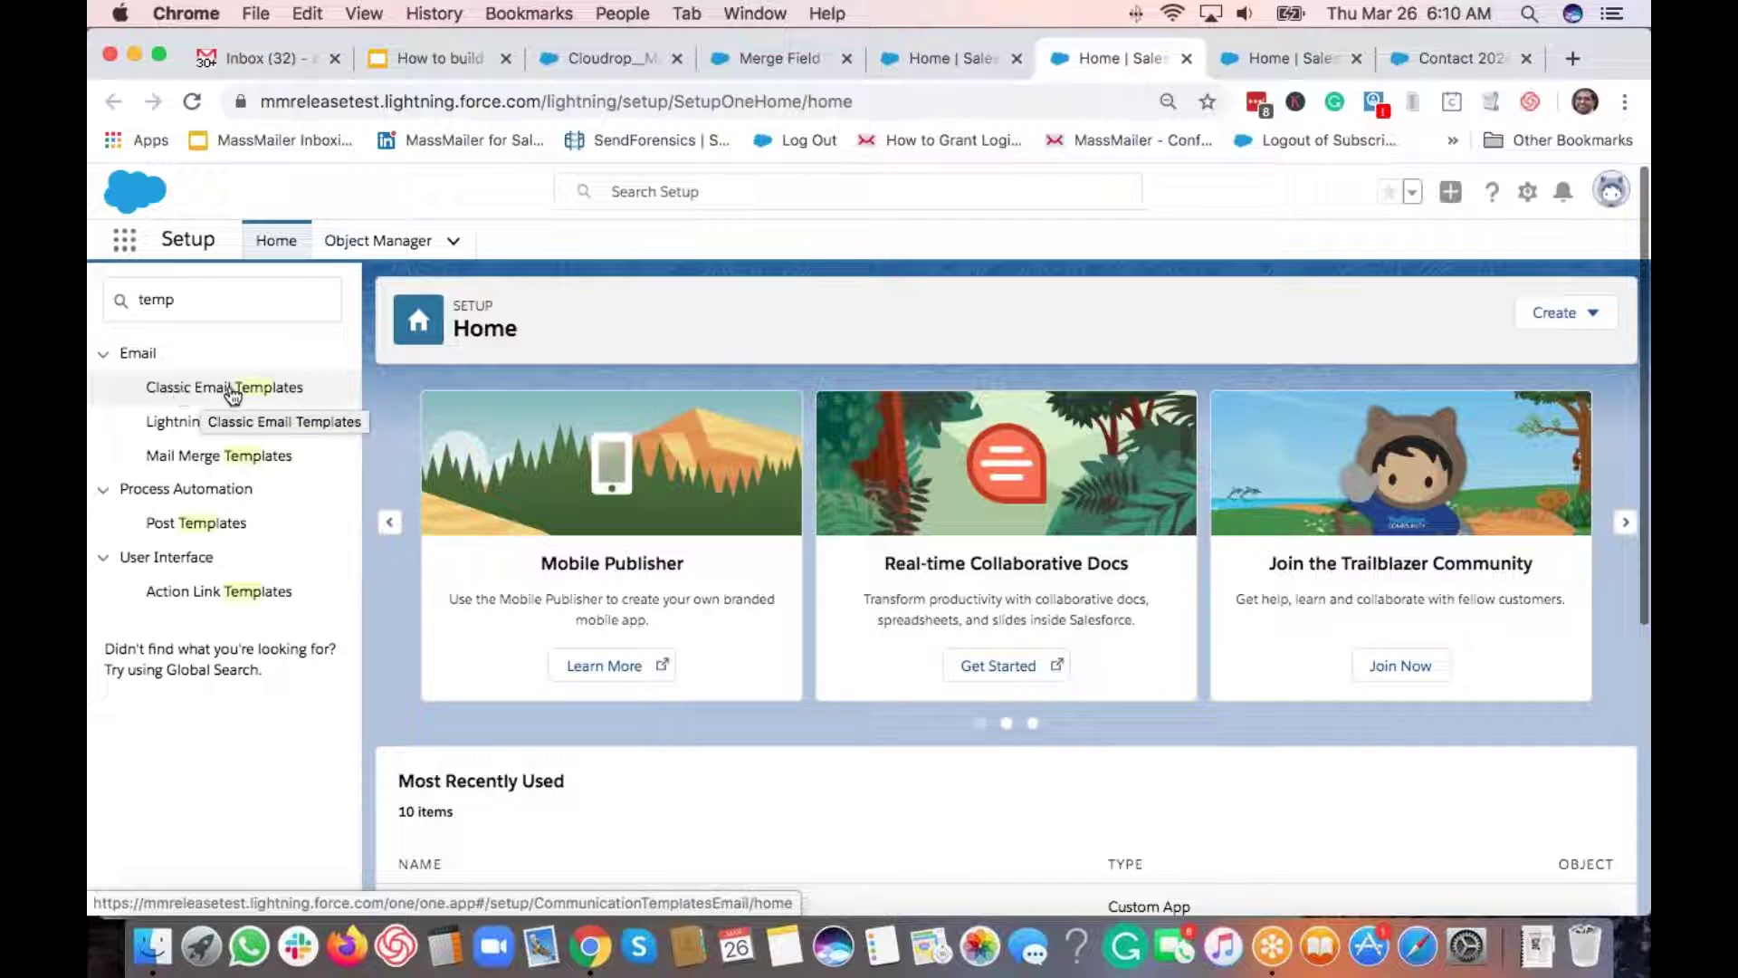
{"action": "left_click", "coordinate": [232, 393]}
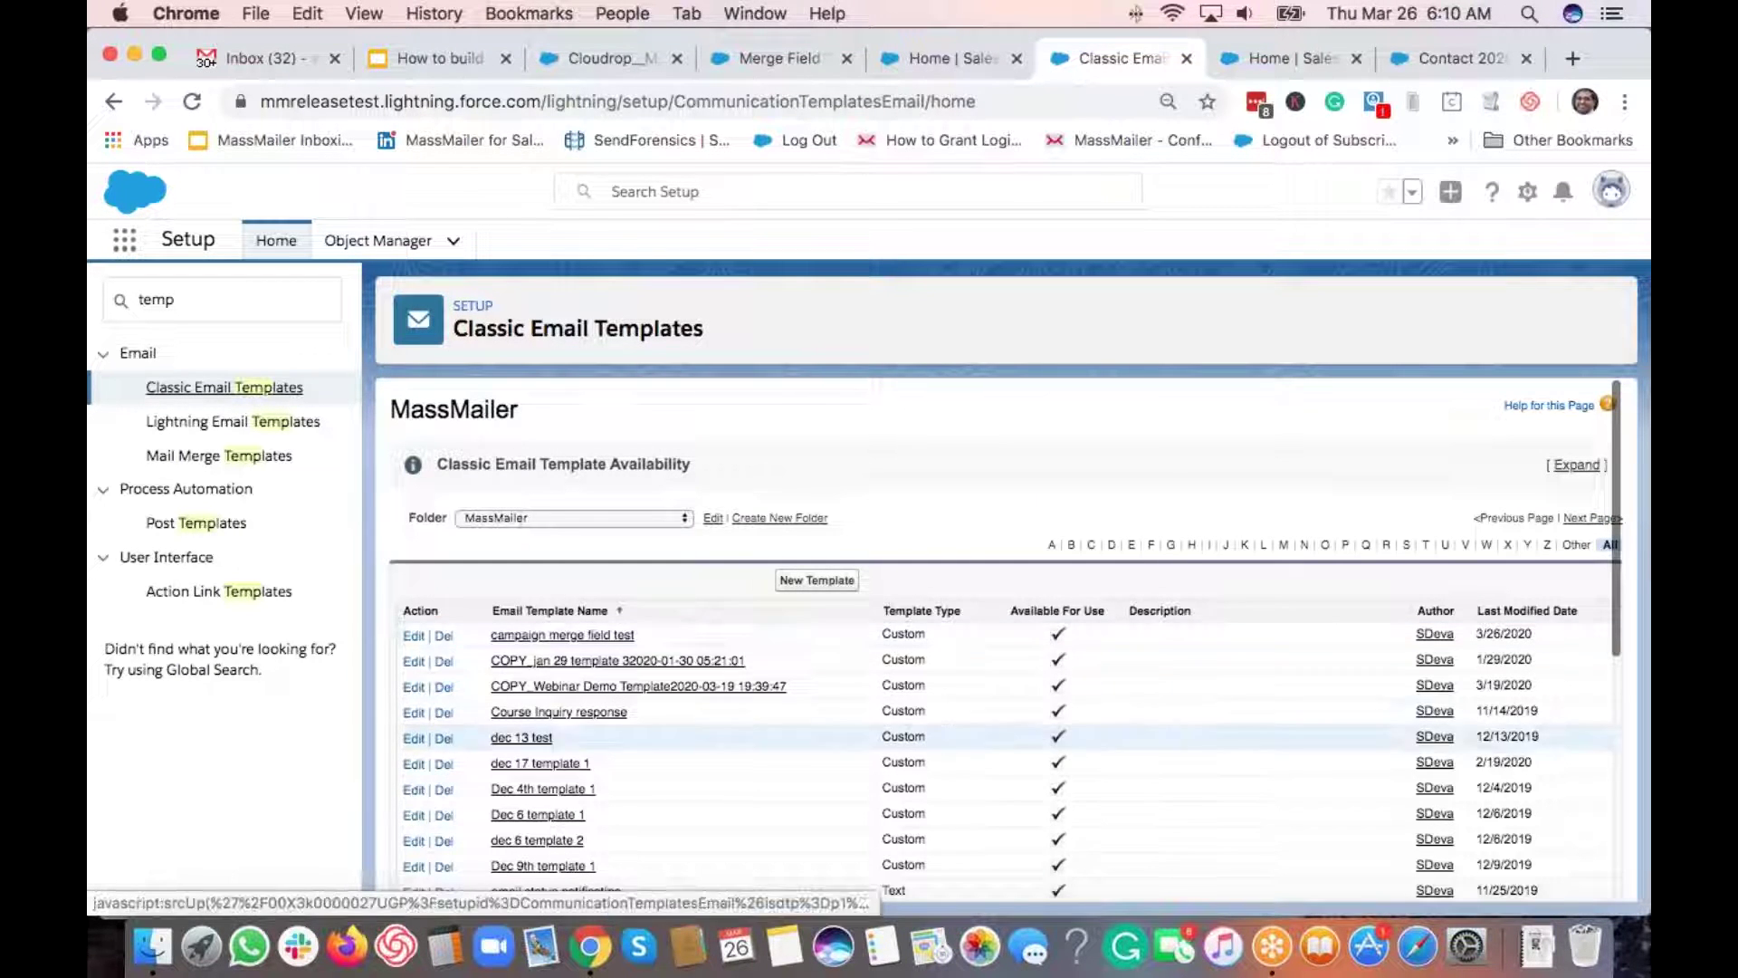
Step: Create and save an email template folder labelled 'My Templates' with Read/Write public access
{"action": "left_click", "coordinate": [617, 517]}
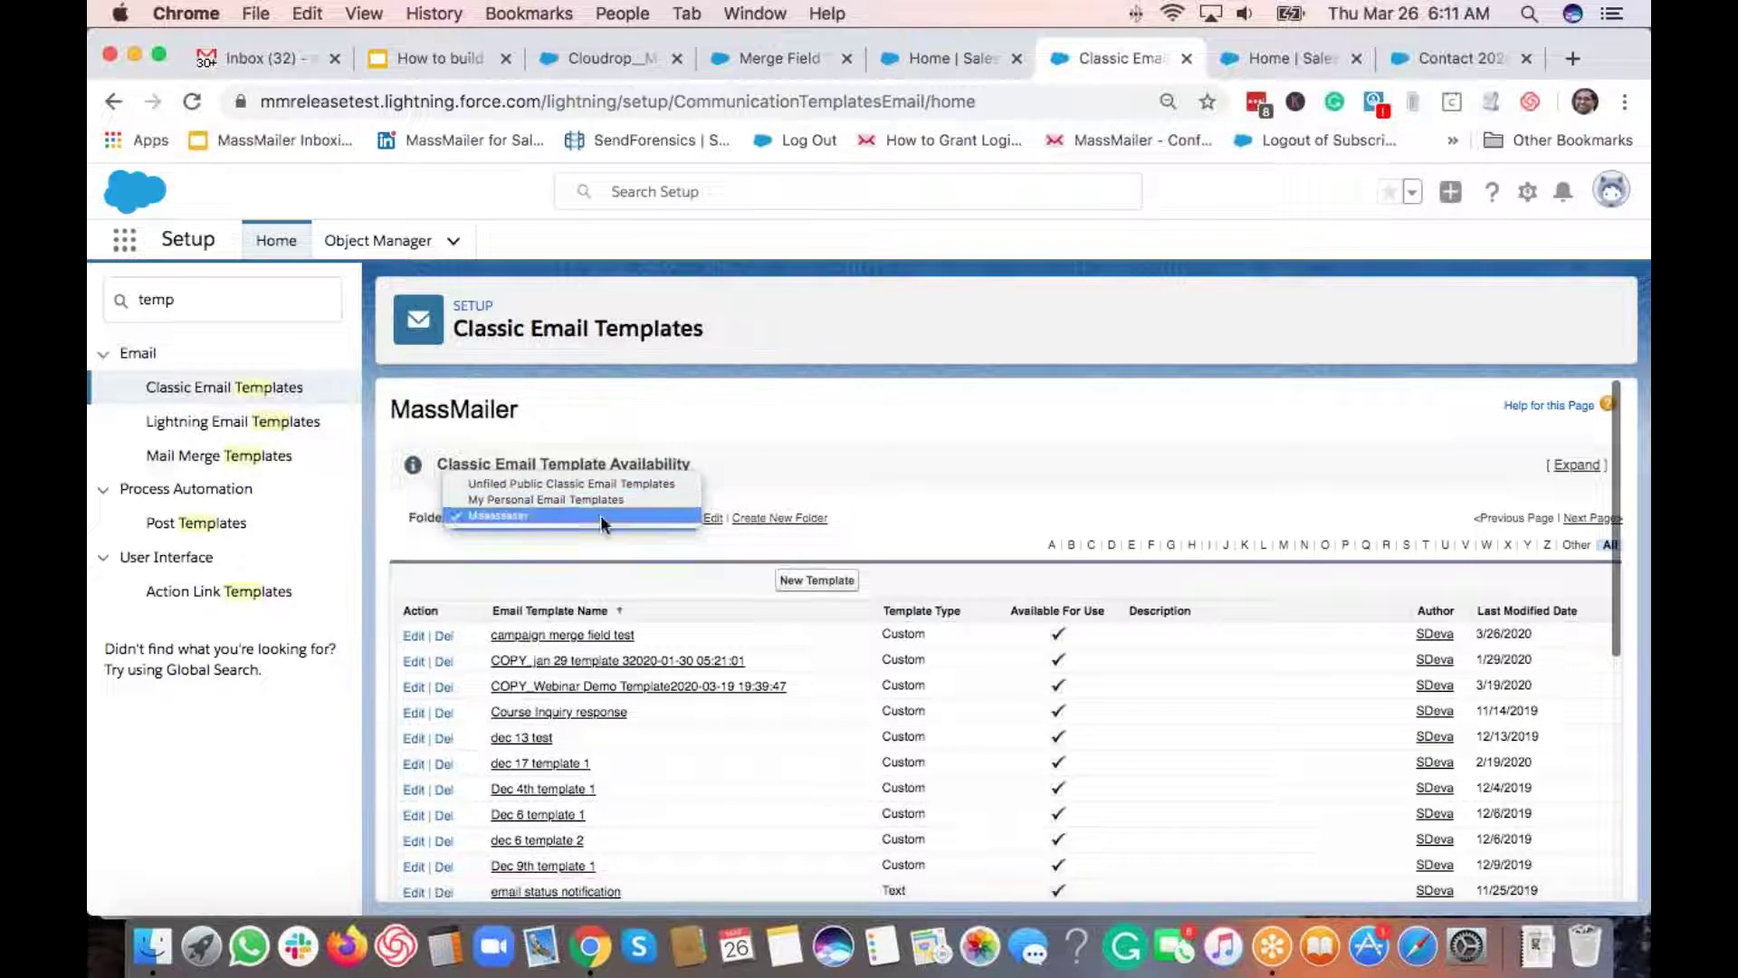
{"action": "left_click", "coordinate": [715, 493]}
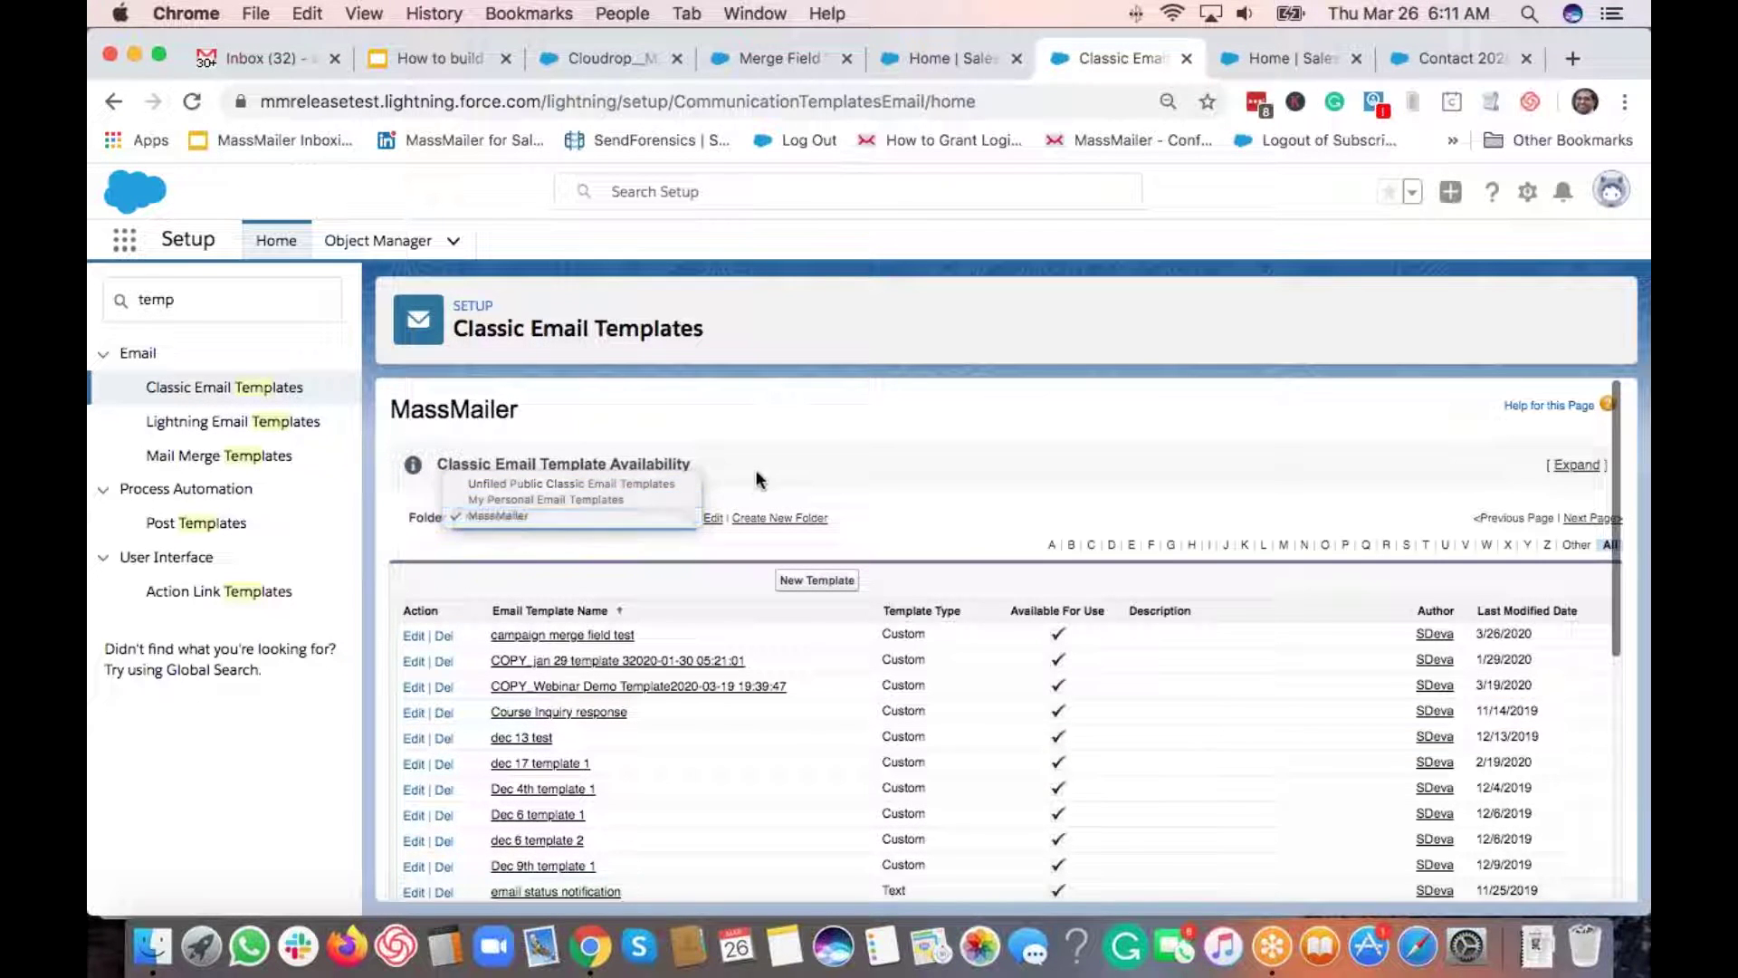
{"action": "left_click", "coordinate": [761, 520]}
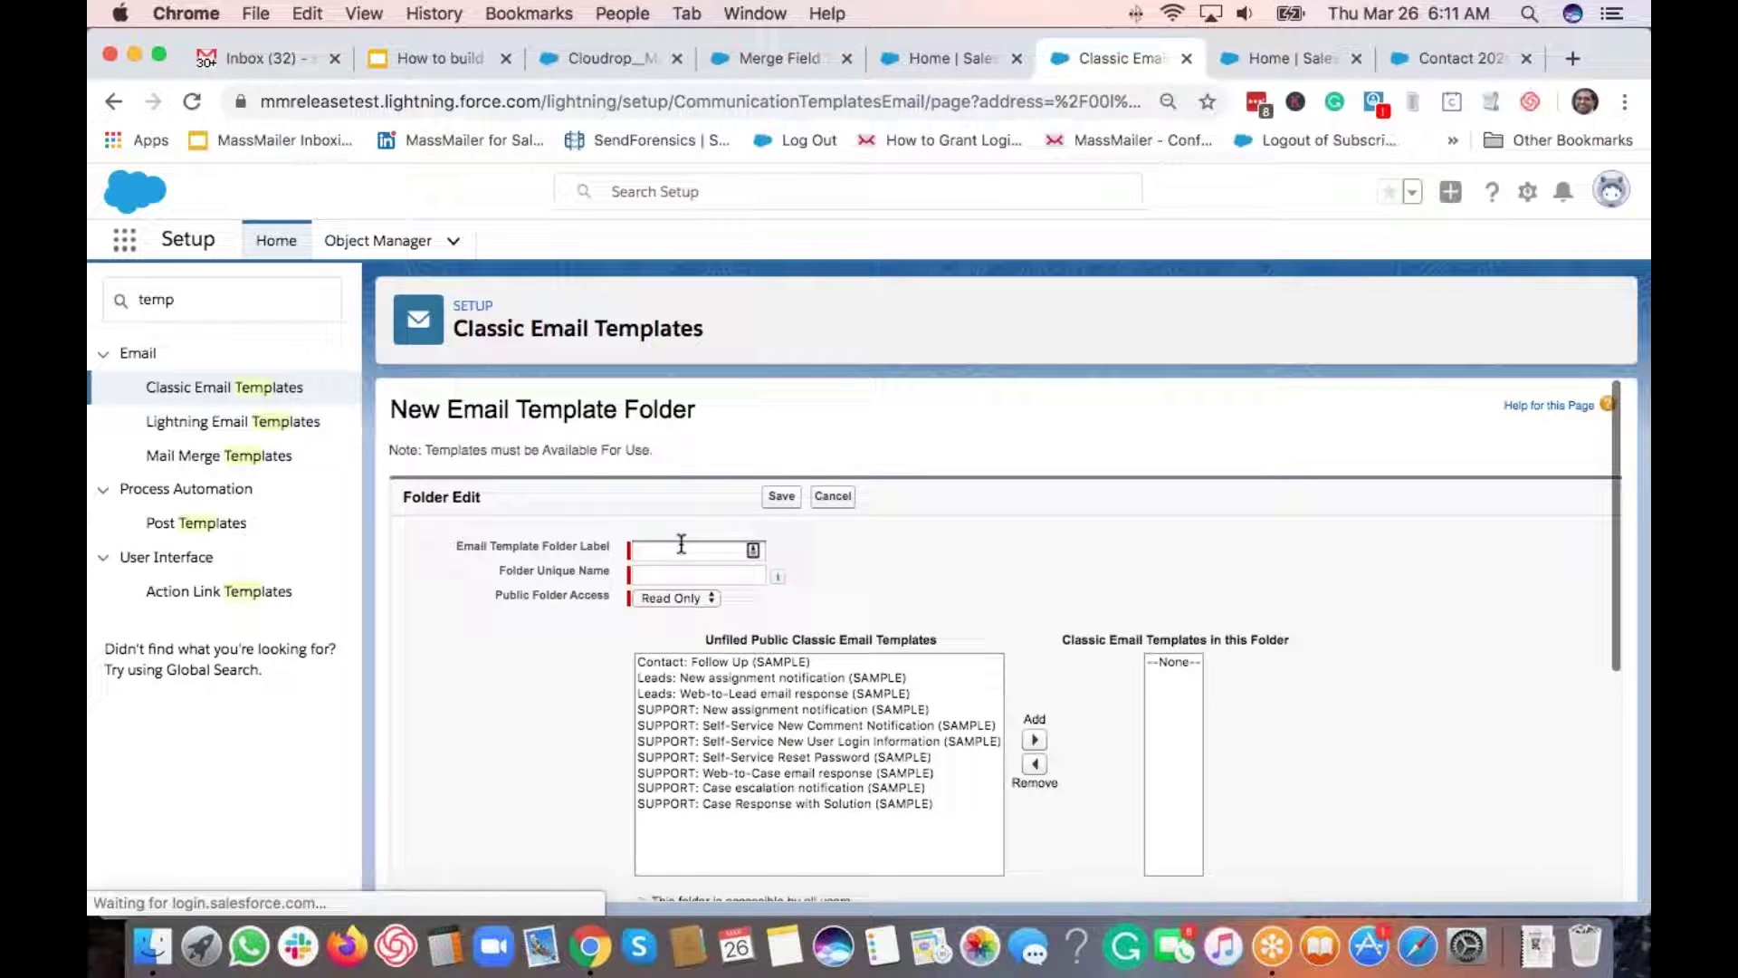
{"action": "left_click", "coordinate": [675, 551]}
{"action": "type", "text": "My Templates"}
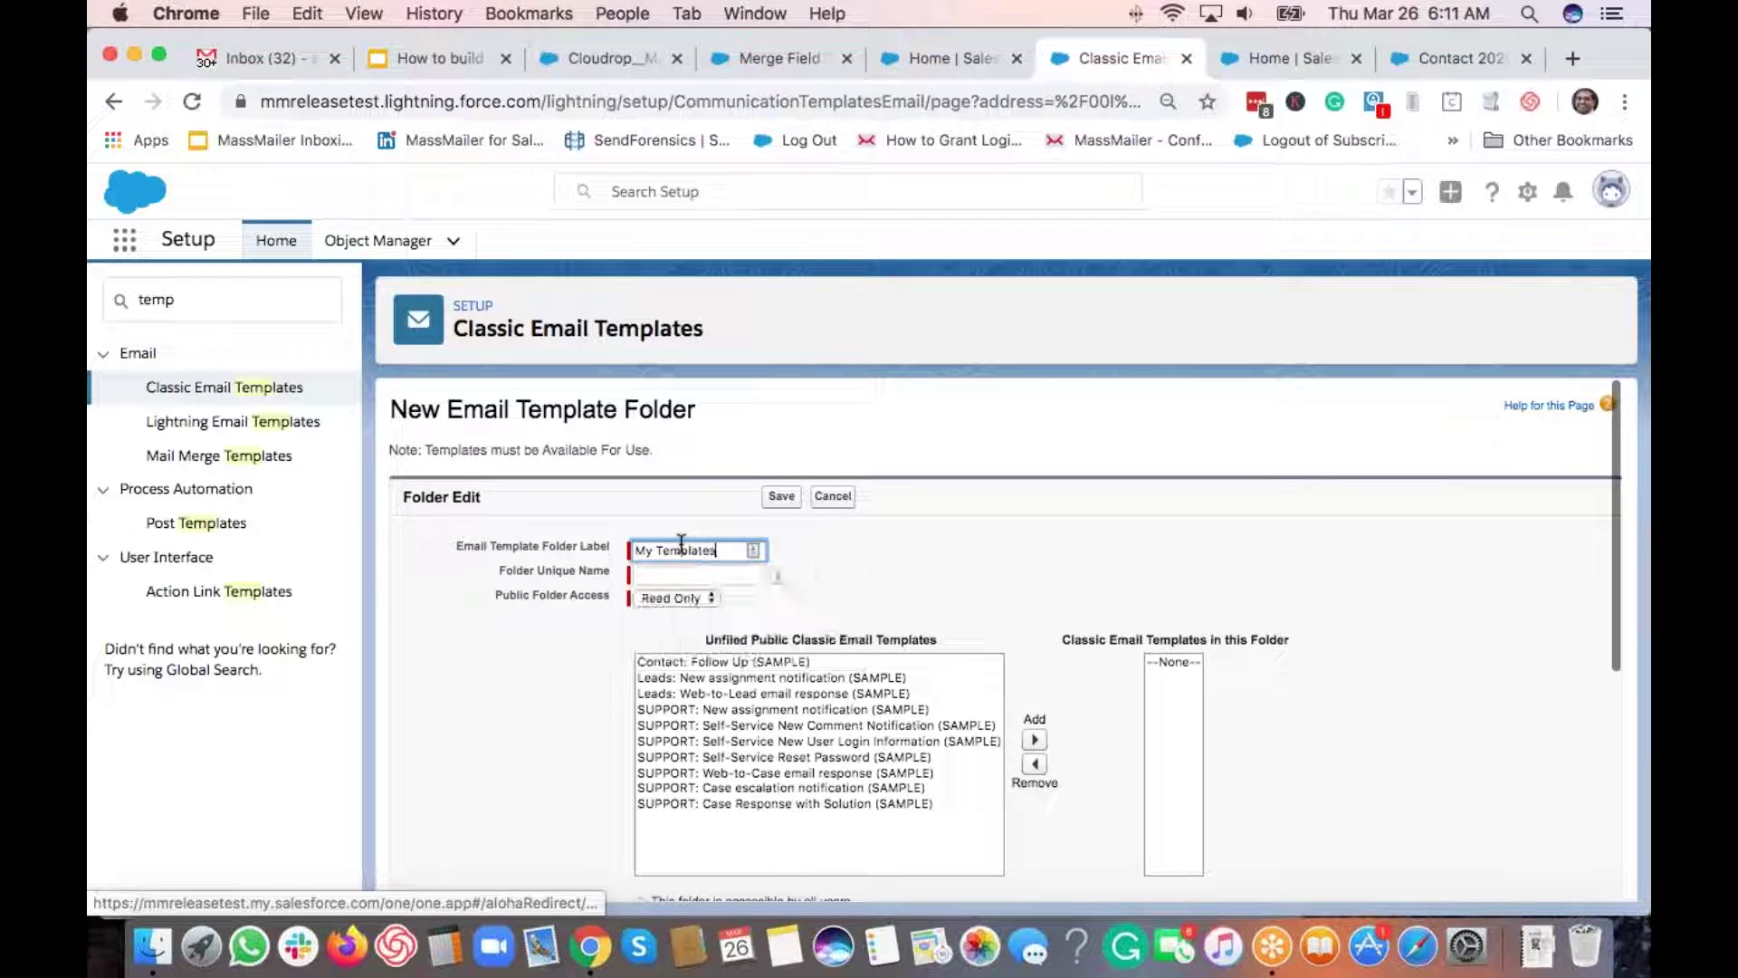
{"action": "key", "text": "Tab"}
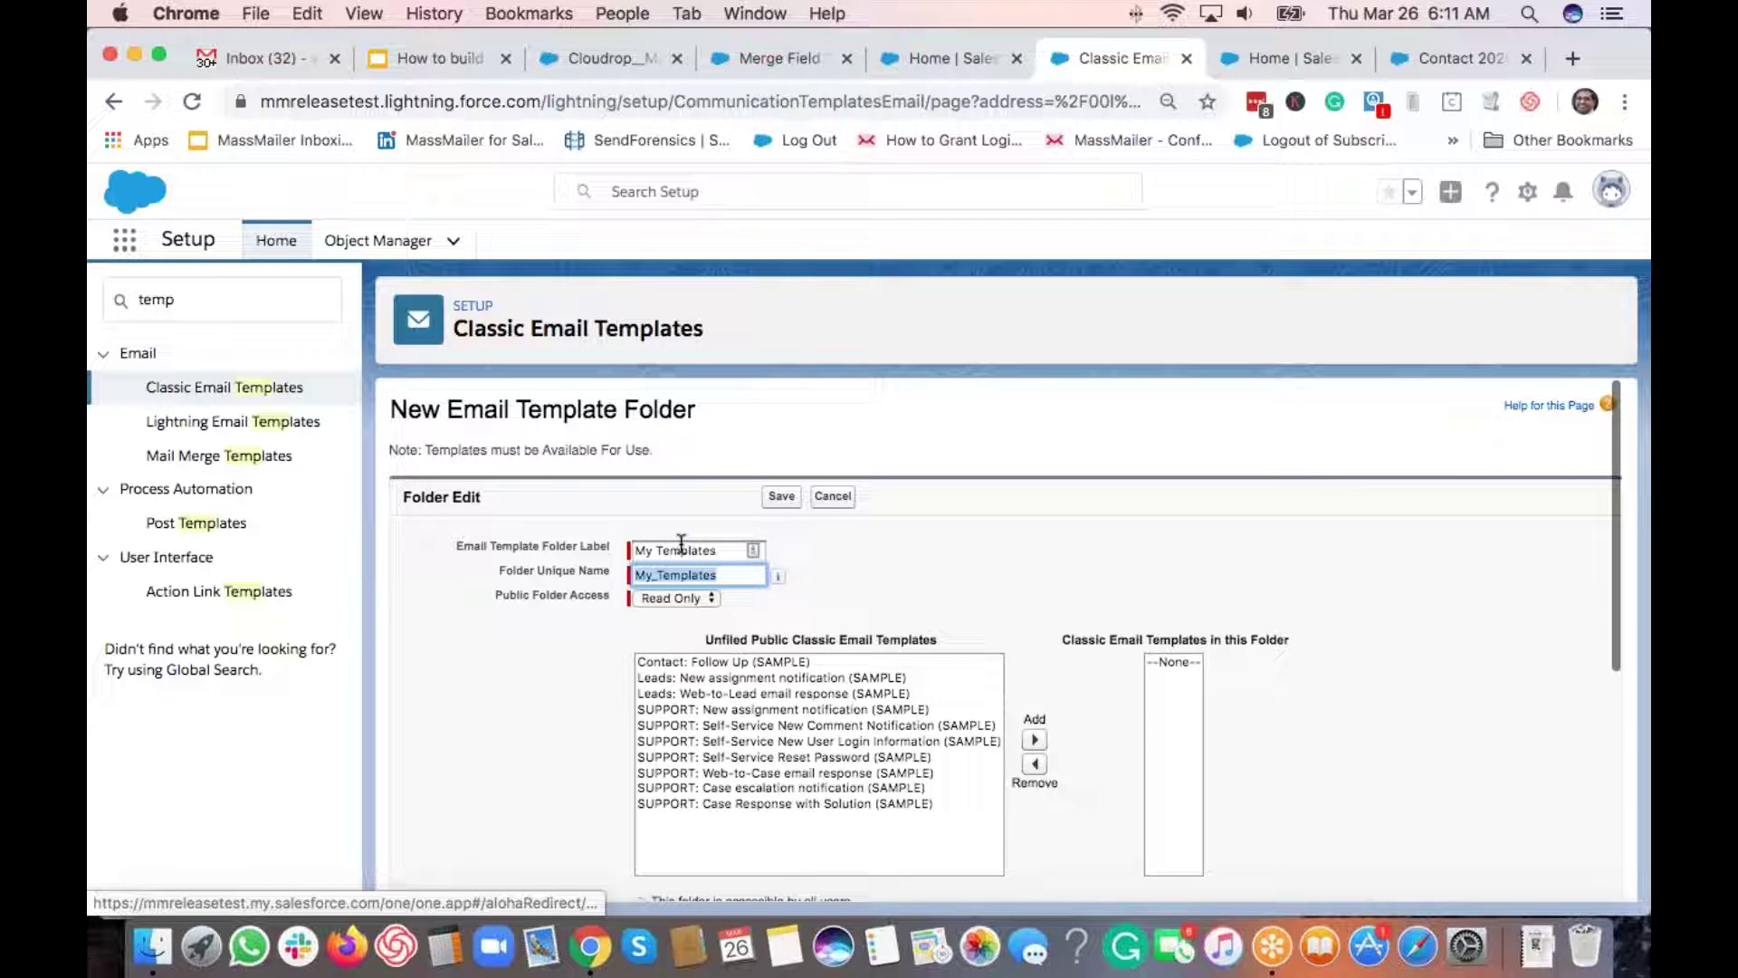
{"action": "left_click", "coordinate": [676, 599]}
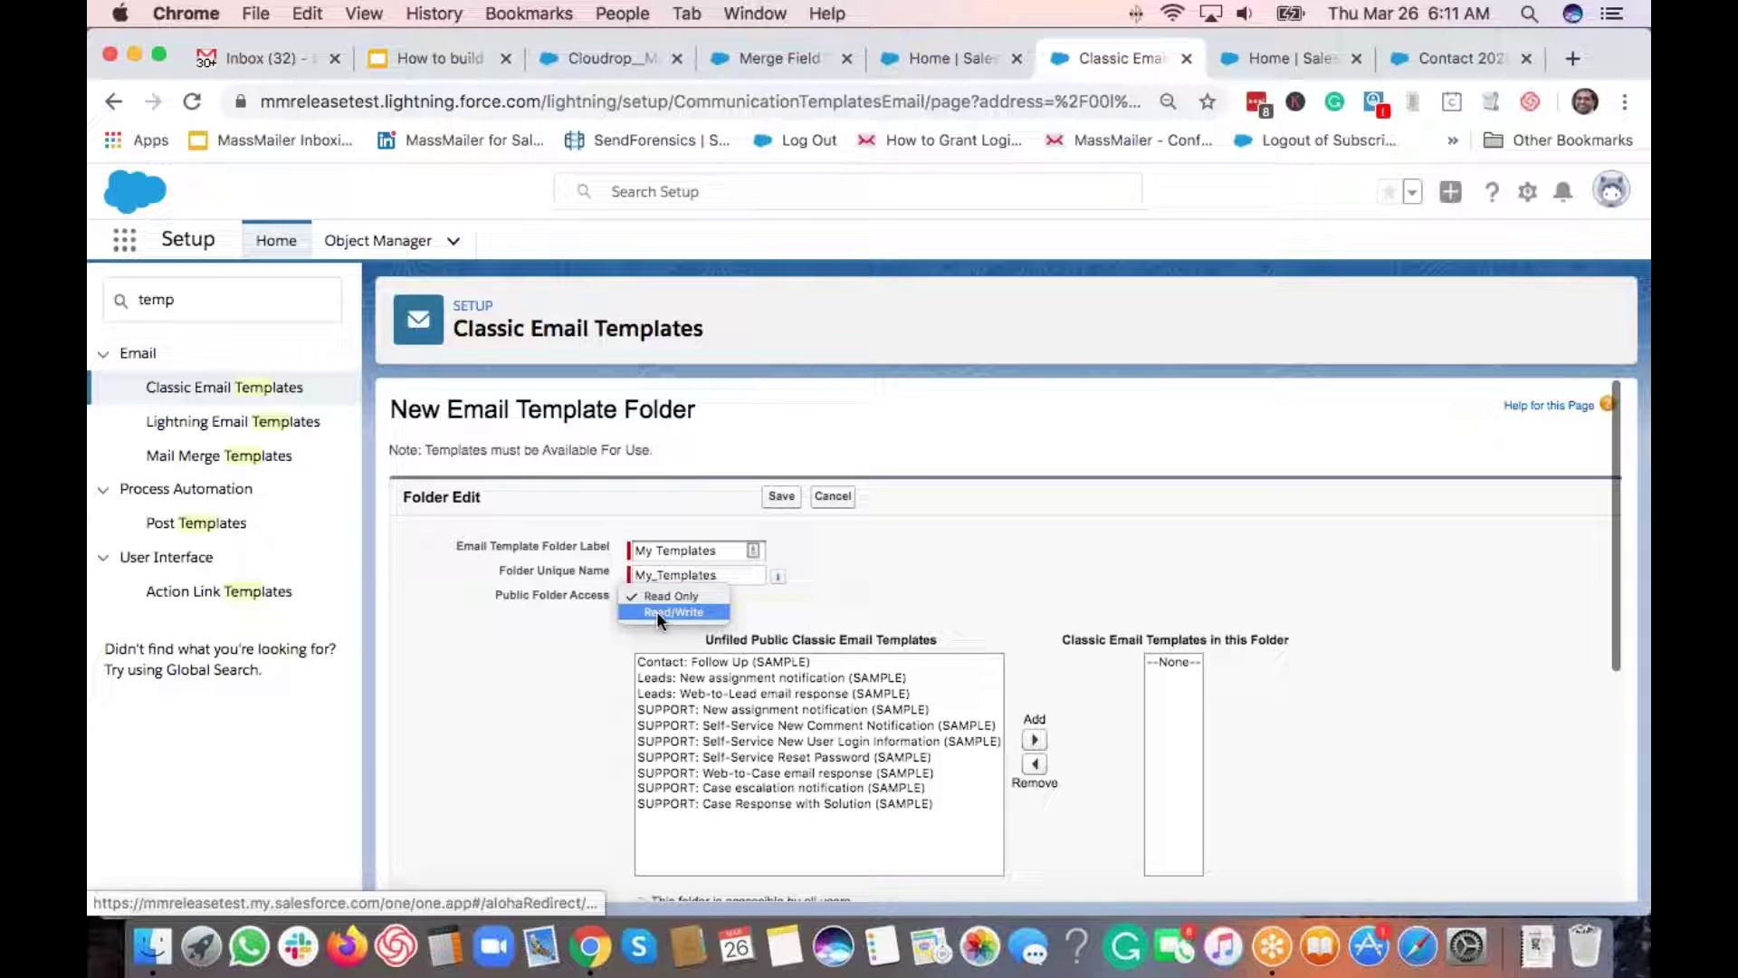
{"action": "left_click", "coordinate": [684, 612]}
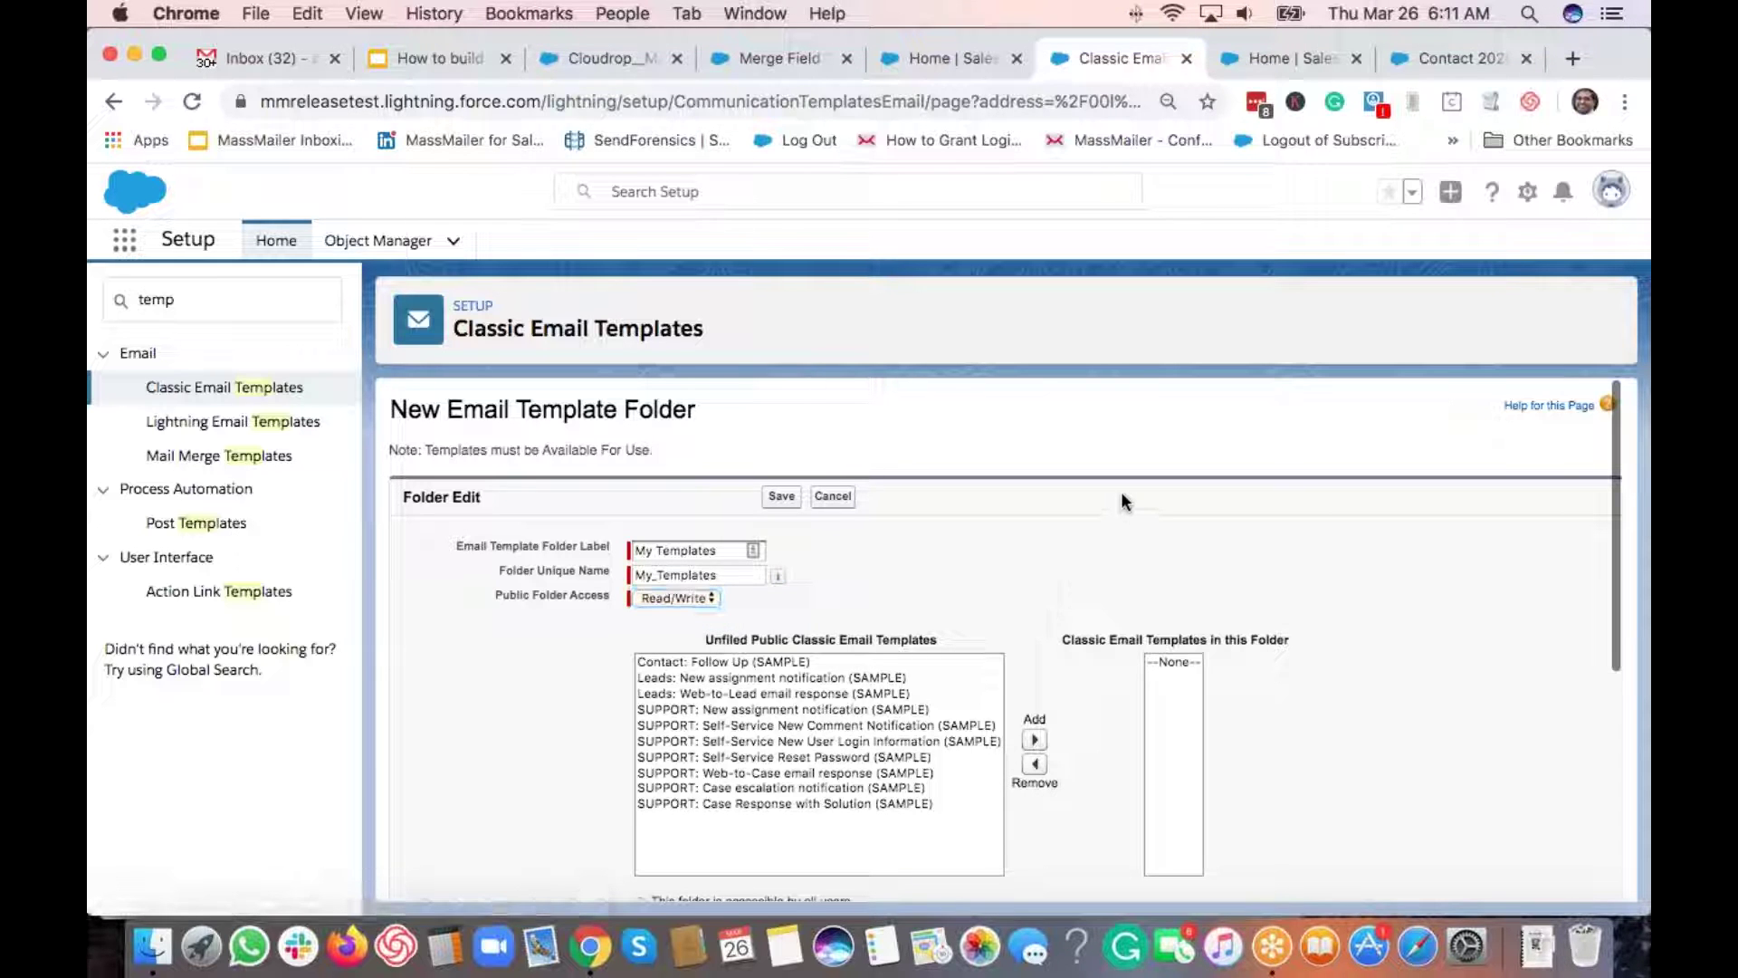
{"action": "scroll", "coordinate": [1120, 491], "scroll_direction": "down", "scroll_amount": 10}
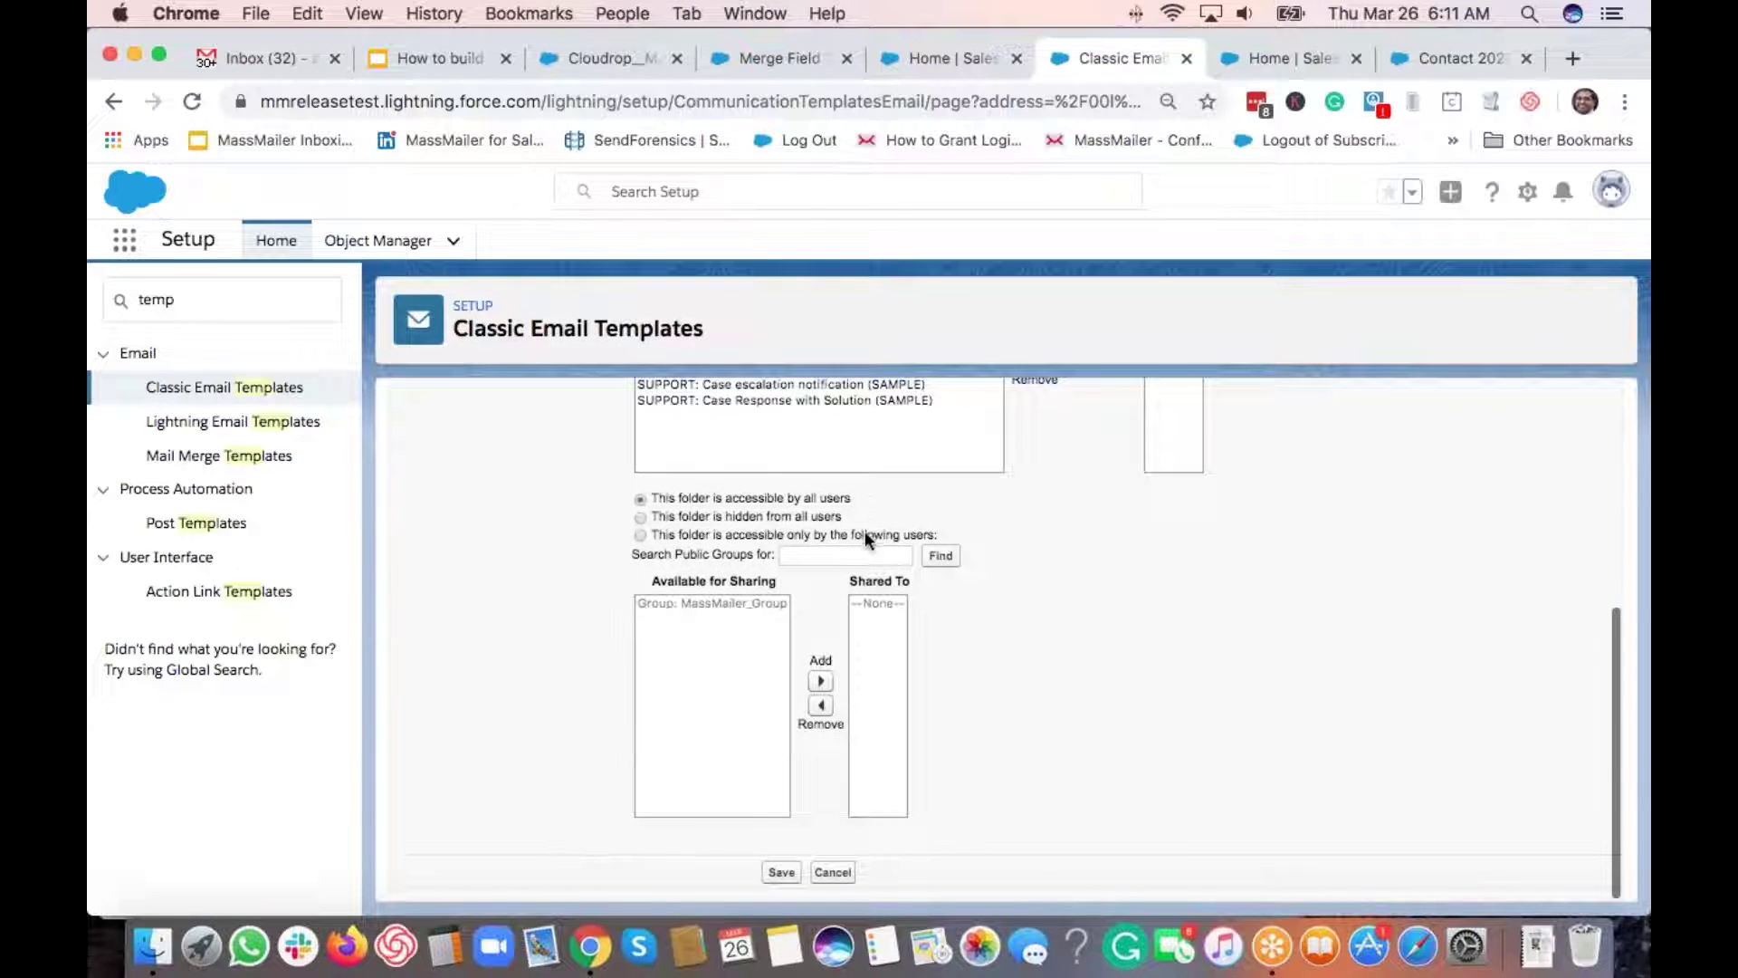
{"action": "left_click", "coordinate": [782, 873]}
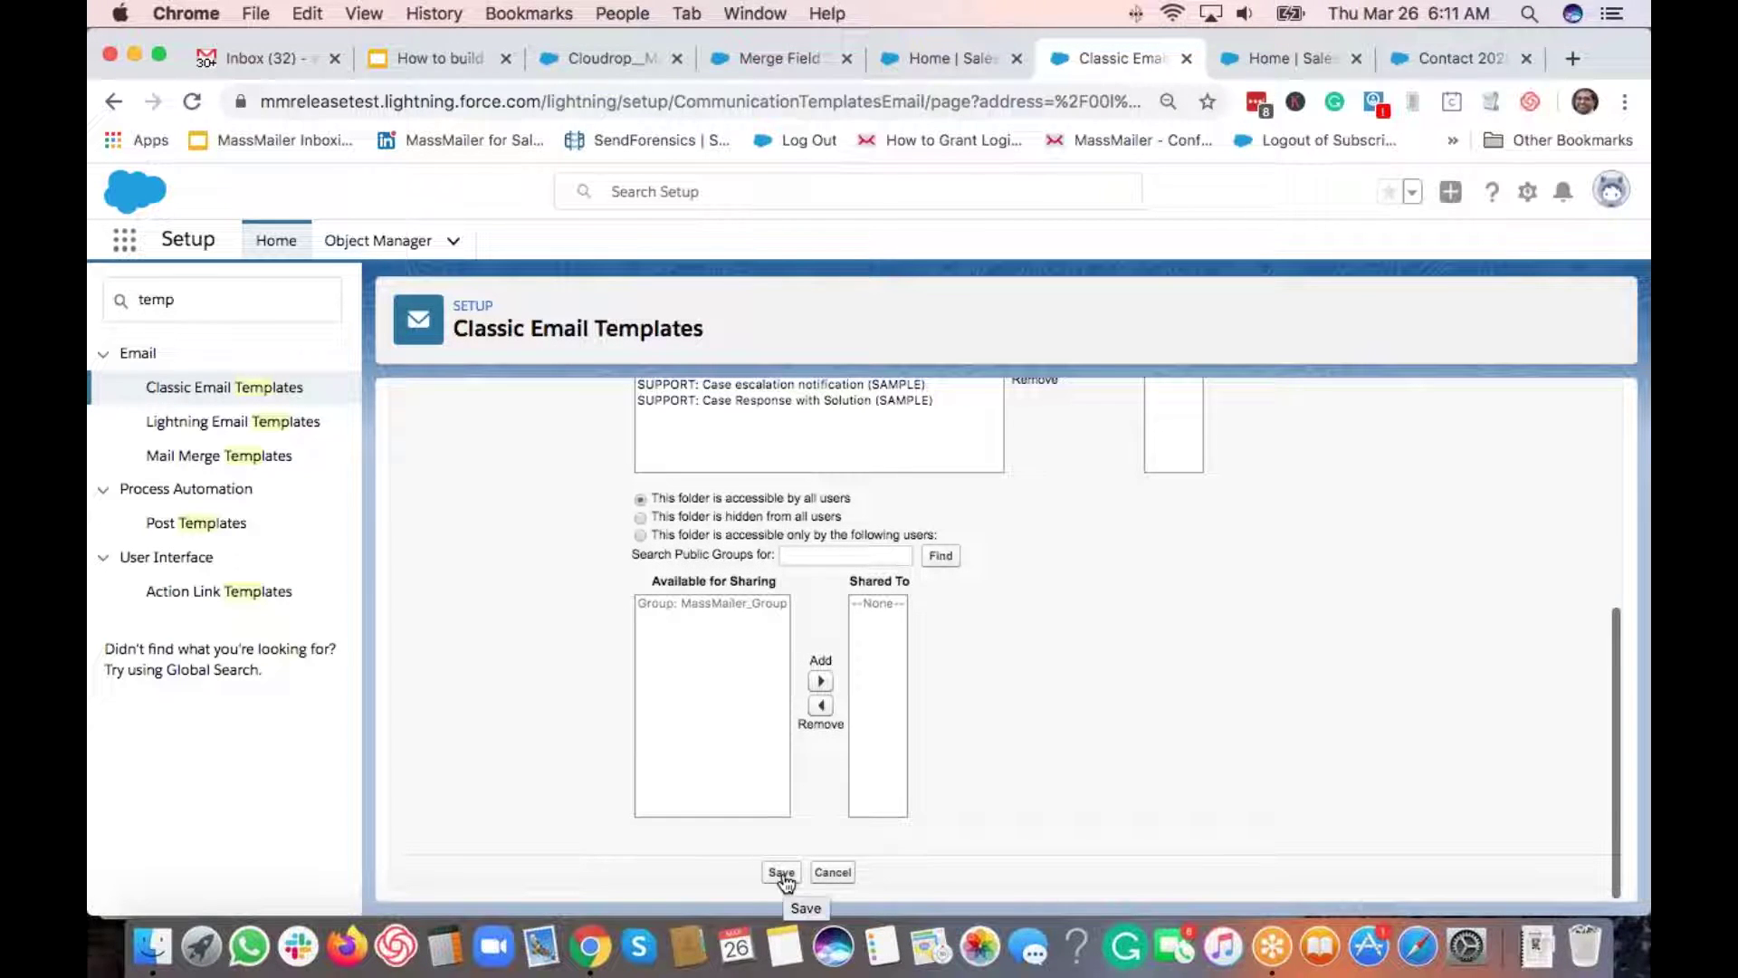
{"action": "left_click", "coordinate": [782, 874]}
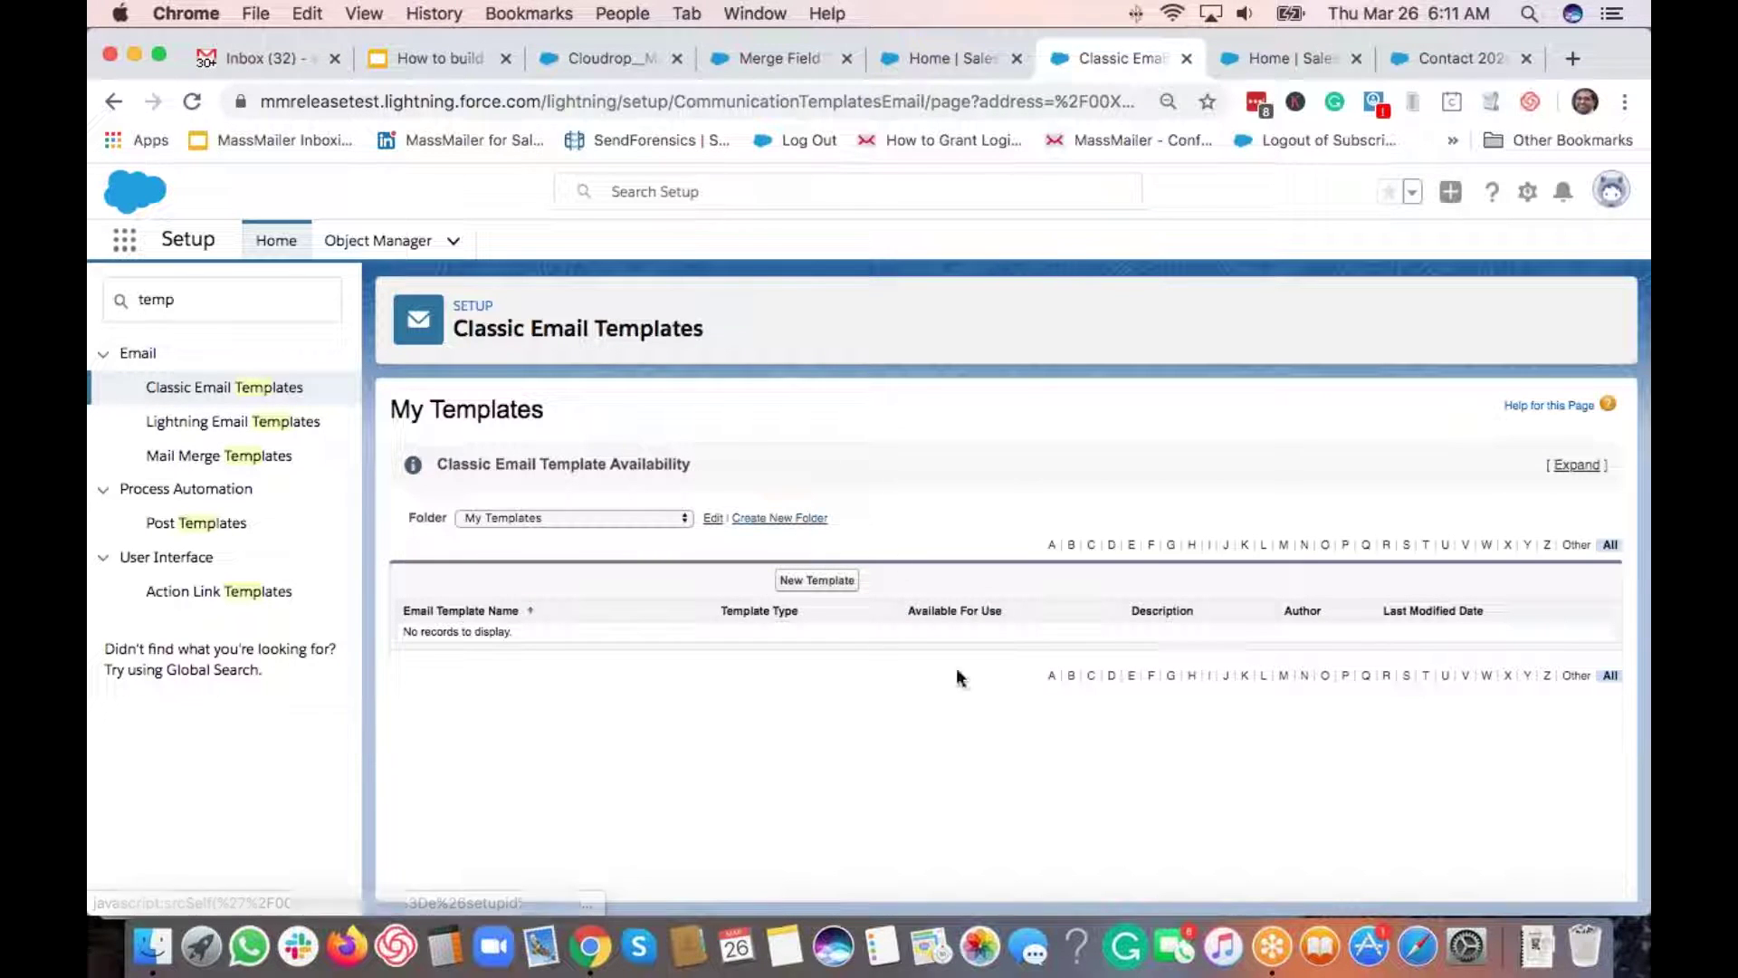
Step: Start a new Text-type email template in My Templates and continue to Step 2
{"action": "left_click", "coordinate": [817, 582]}
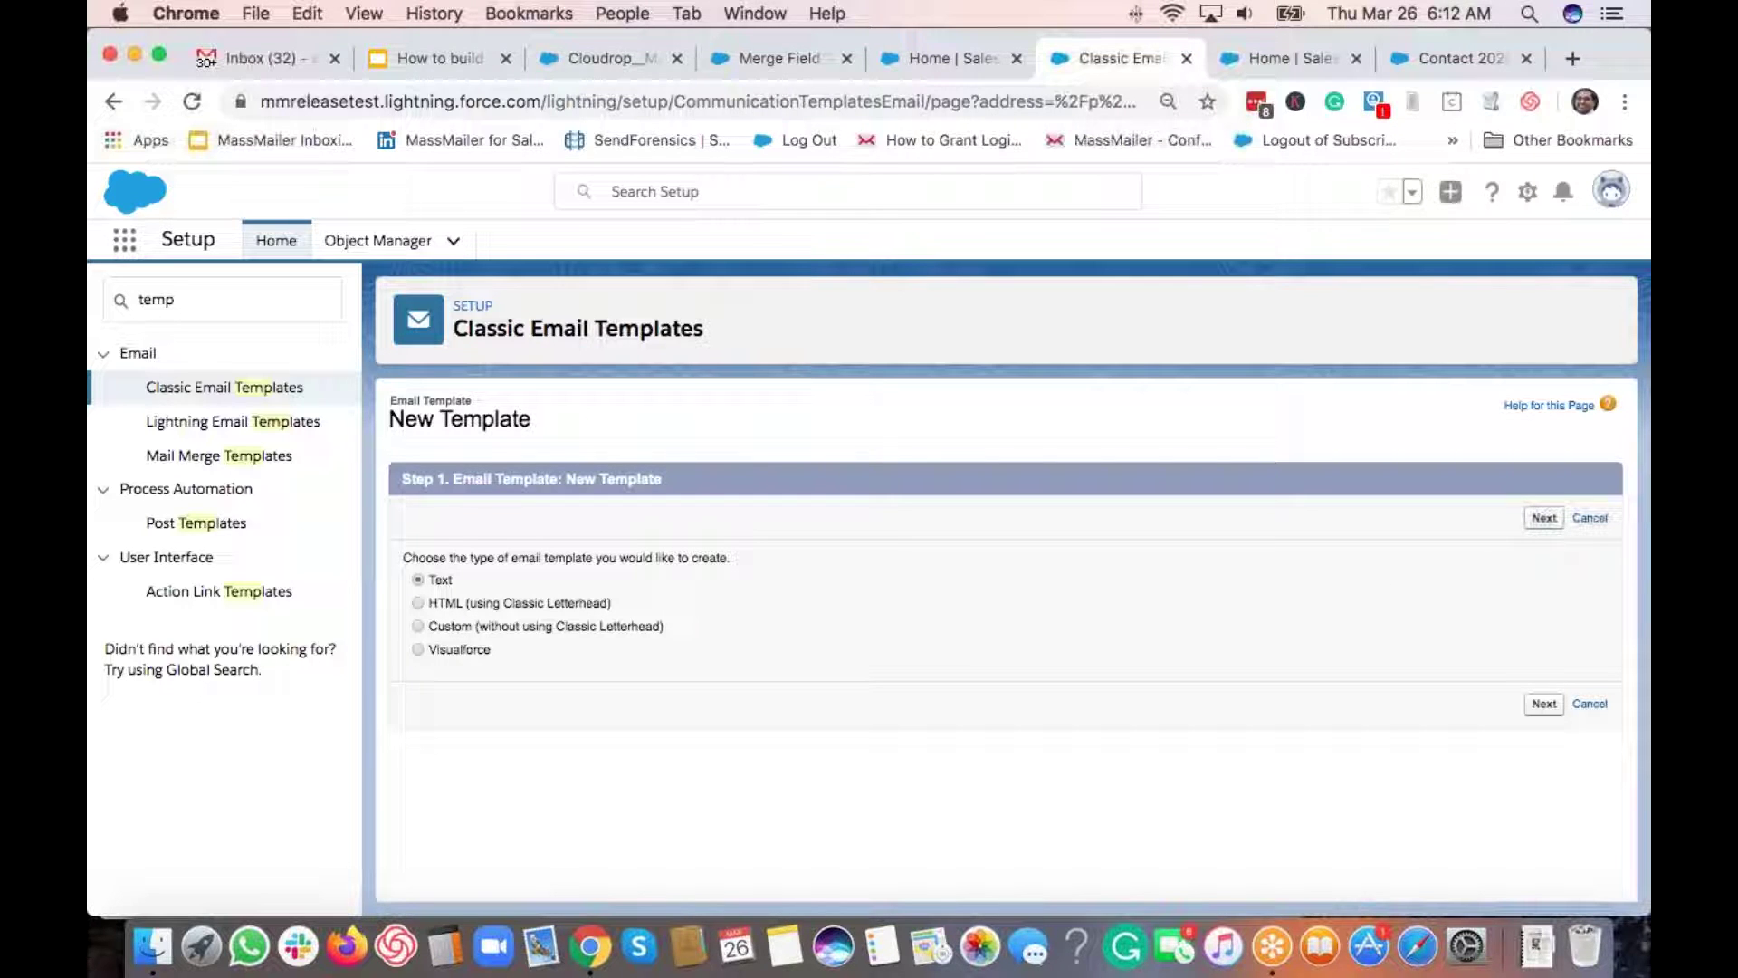
{"action": "left_click", "coordinate": [1544, 517]}
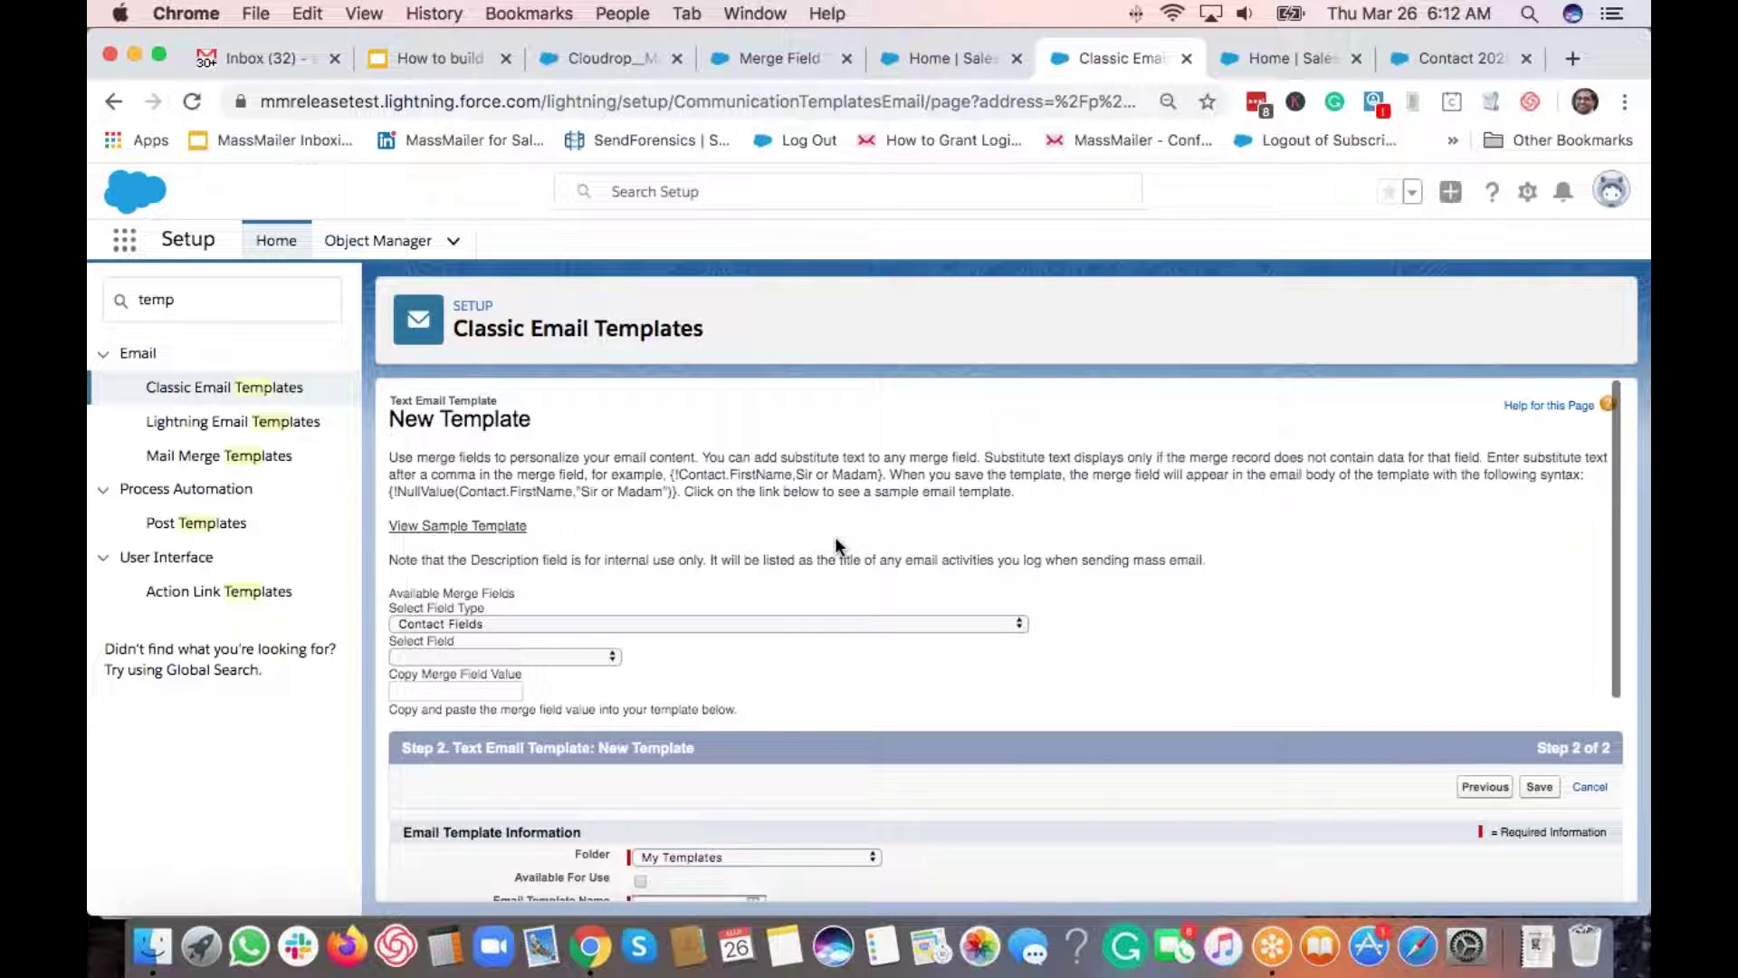
Step: Tick Available For Use and name the template 'My First Template'
{"action": "scroll", "coordinate": [757, 644], "scroll_direction": "down", "scroll_amount": 4}
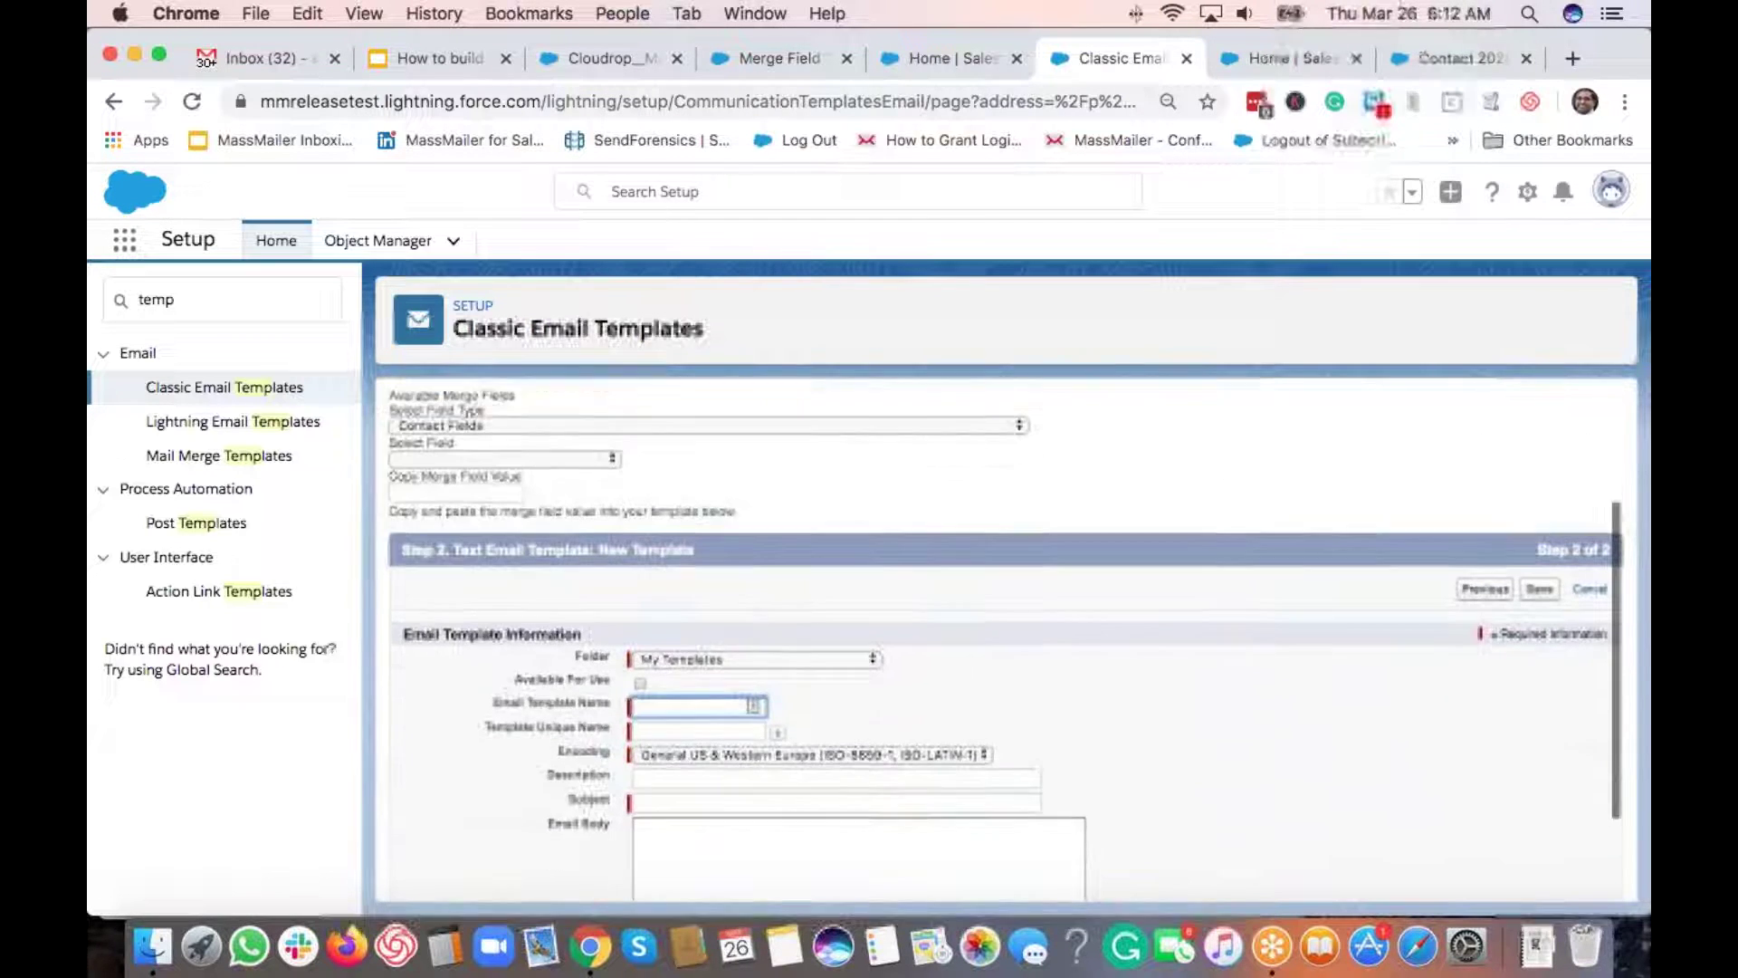
{"action": "left_click", "coordinate": [639, 658]}
{"action": "scroll", "coordinate": [817, 682], "scroll_direction": "down", "scroll_amount": 2}
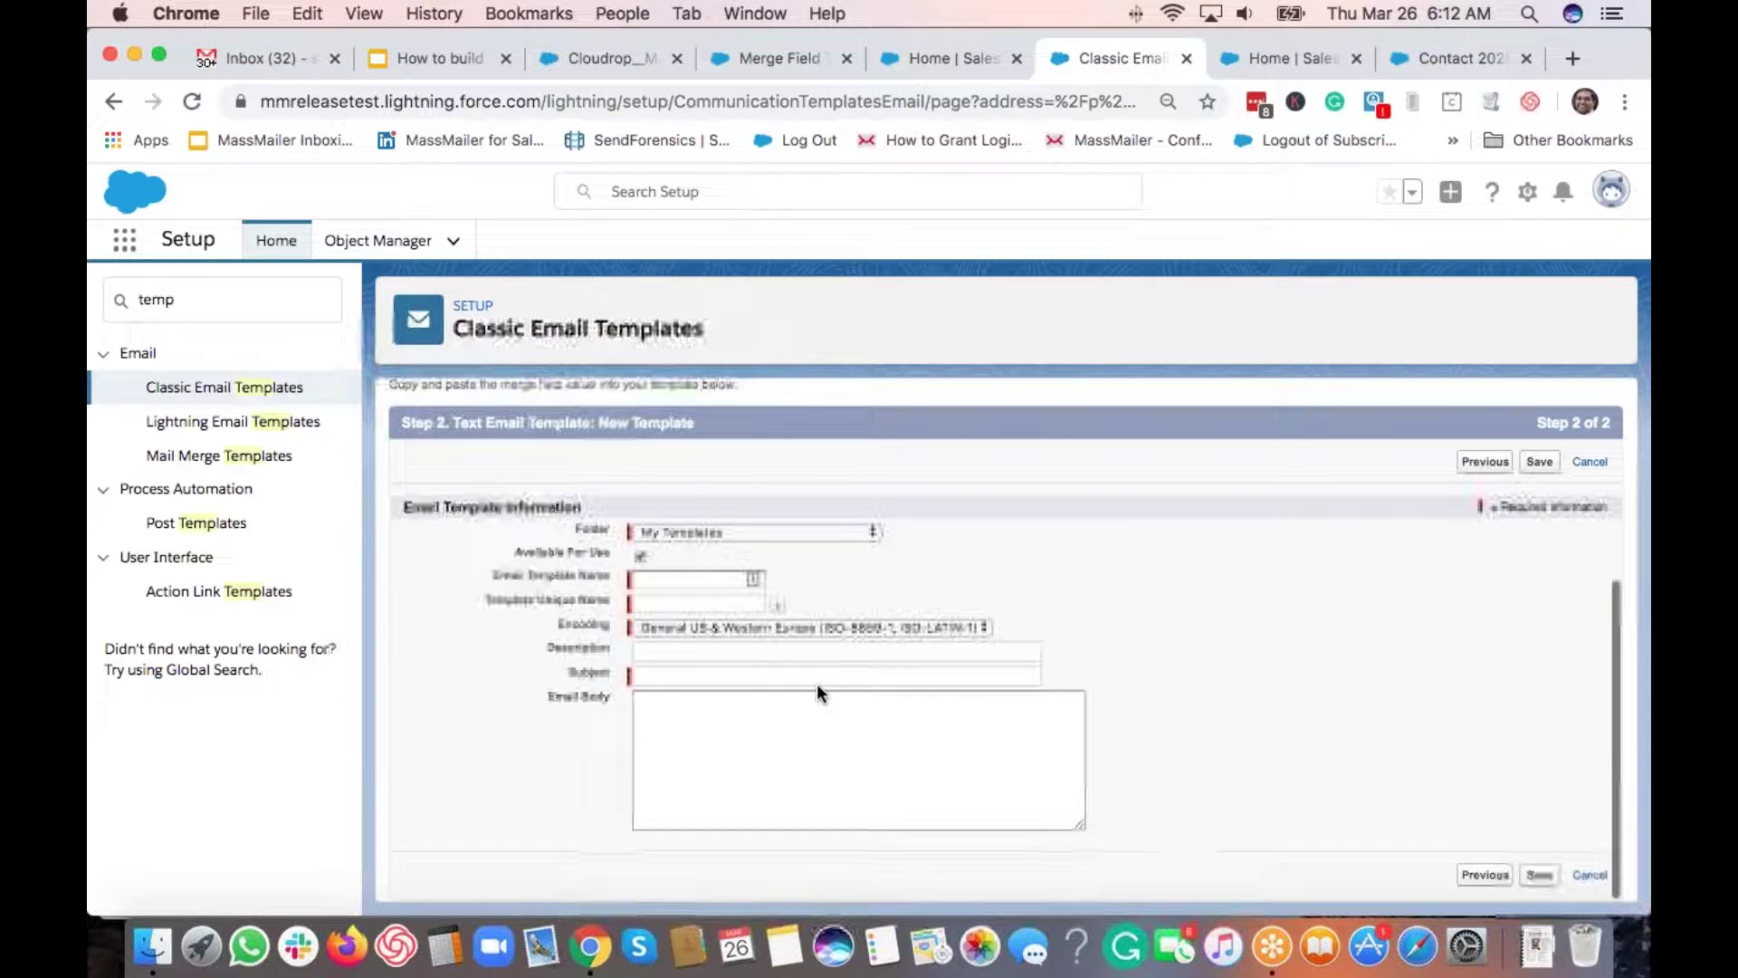
{"action": "left_click", "coordinate": [670, 577]}
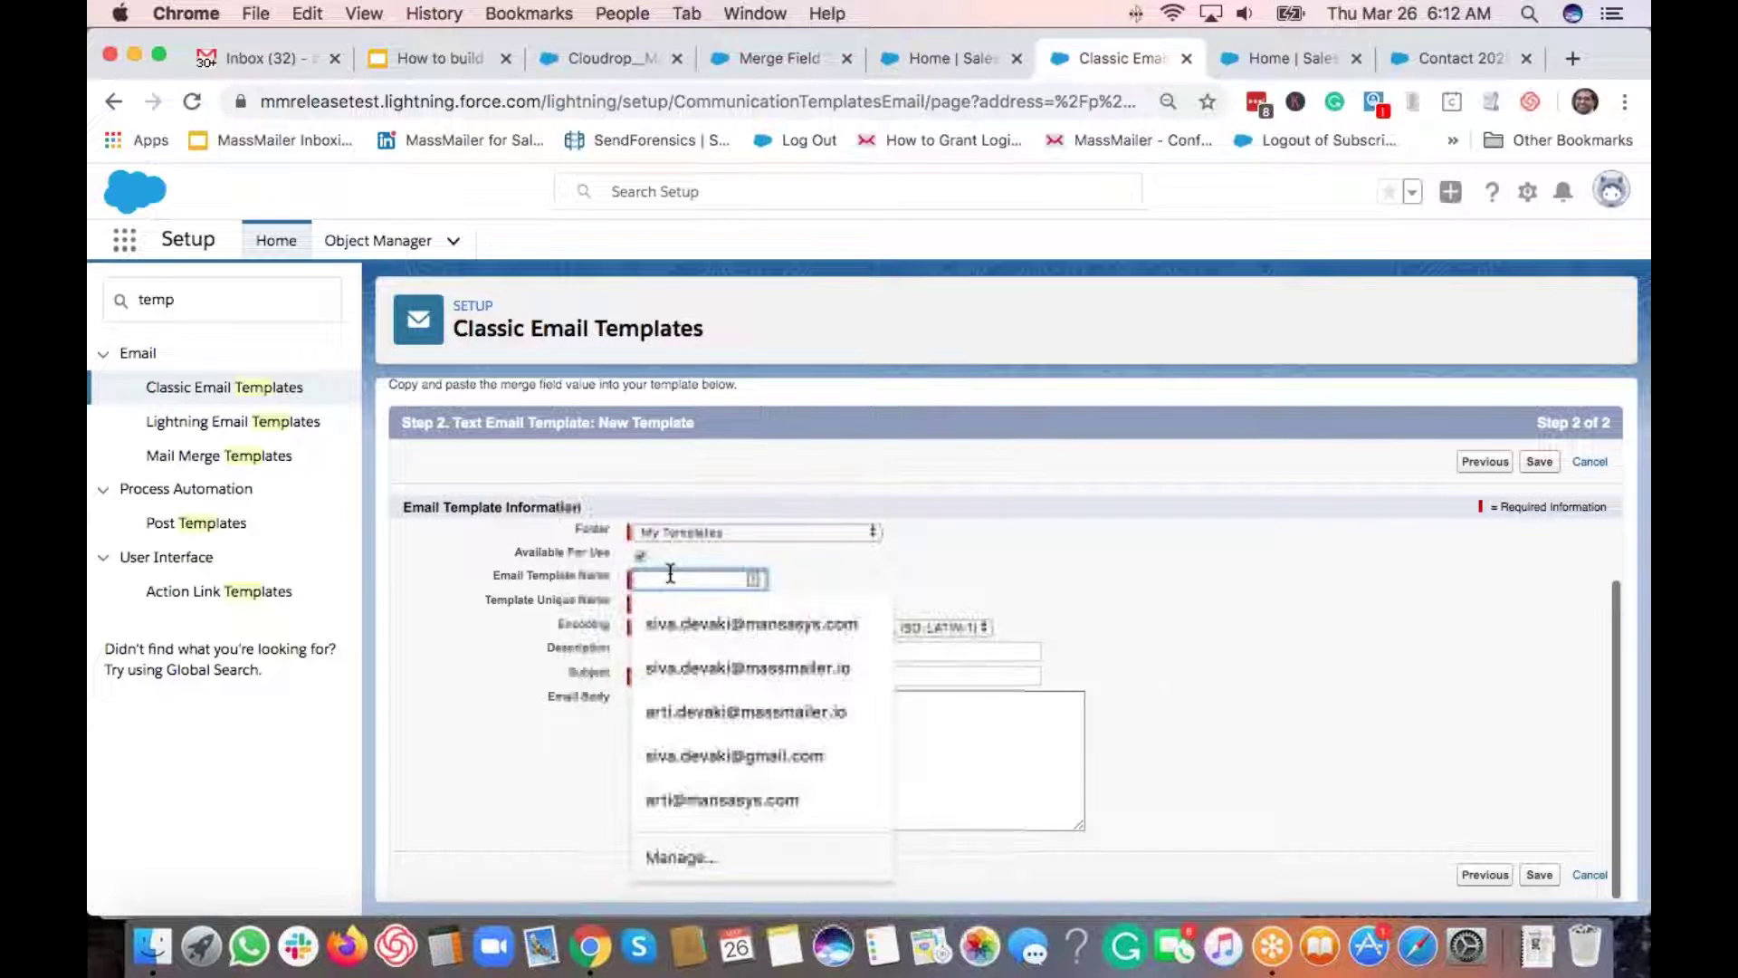
{"action": "type", "text": "My First Template"}
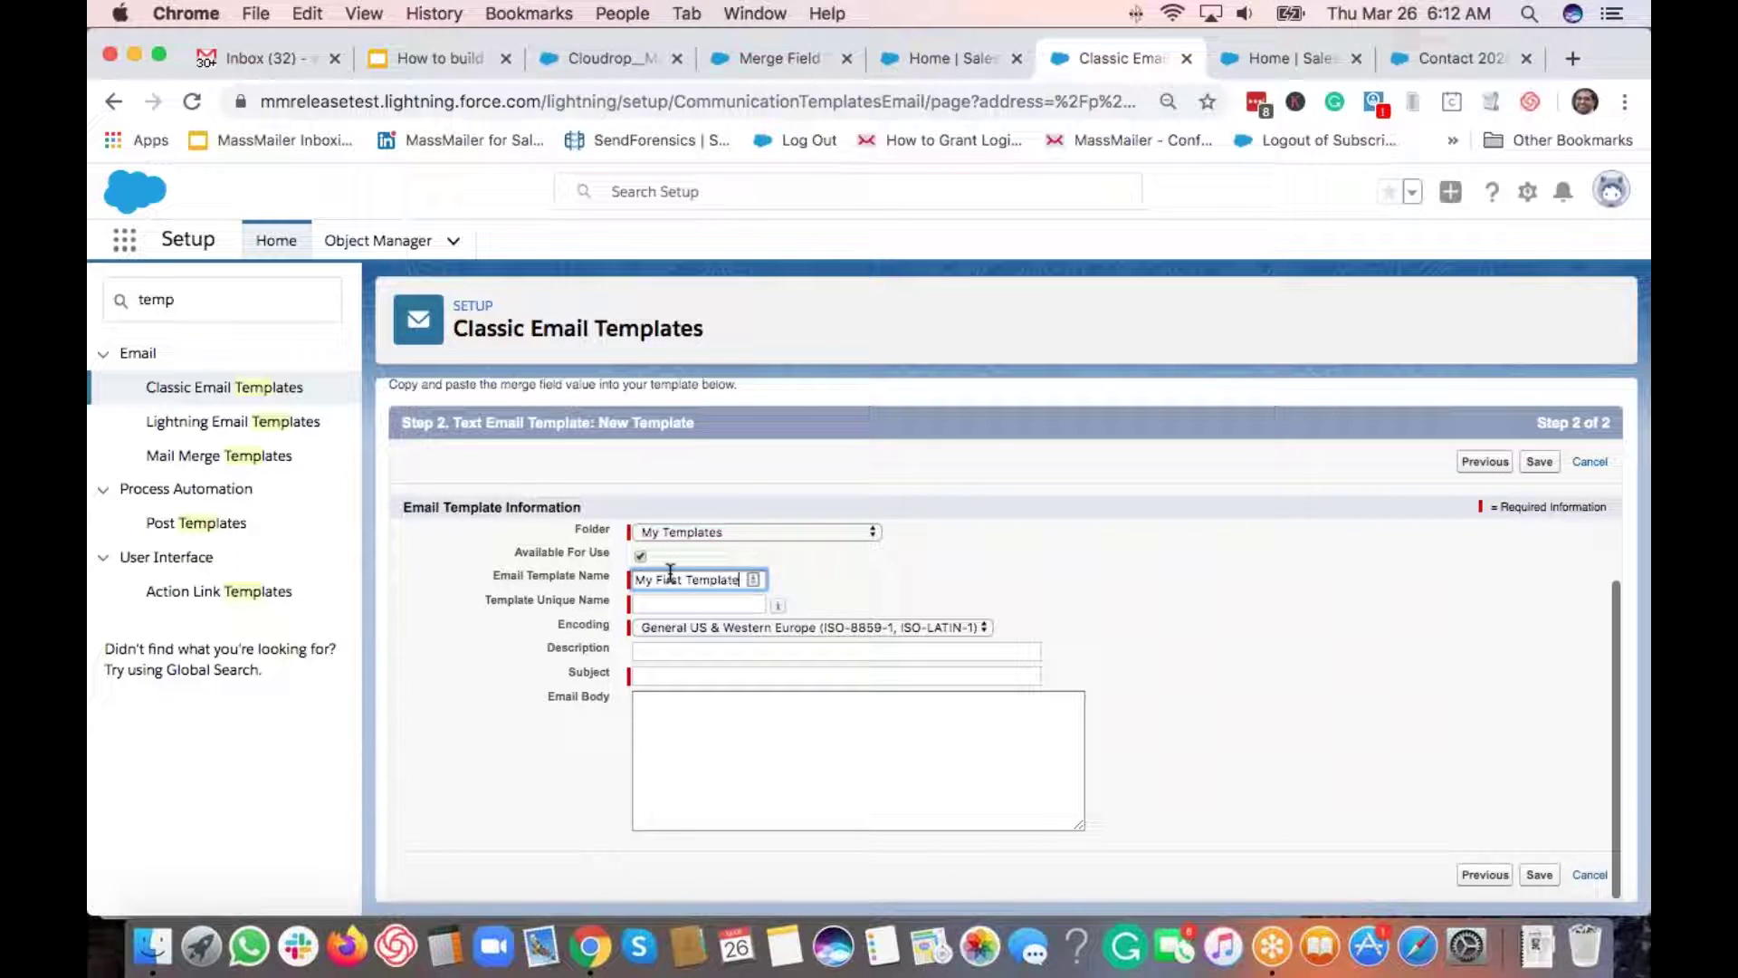
{"action": "key", "text": "Tab"}
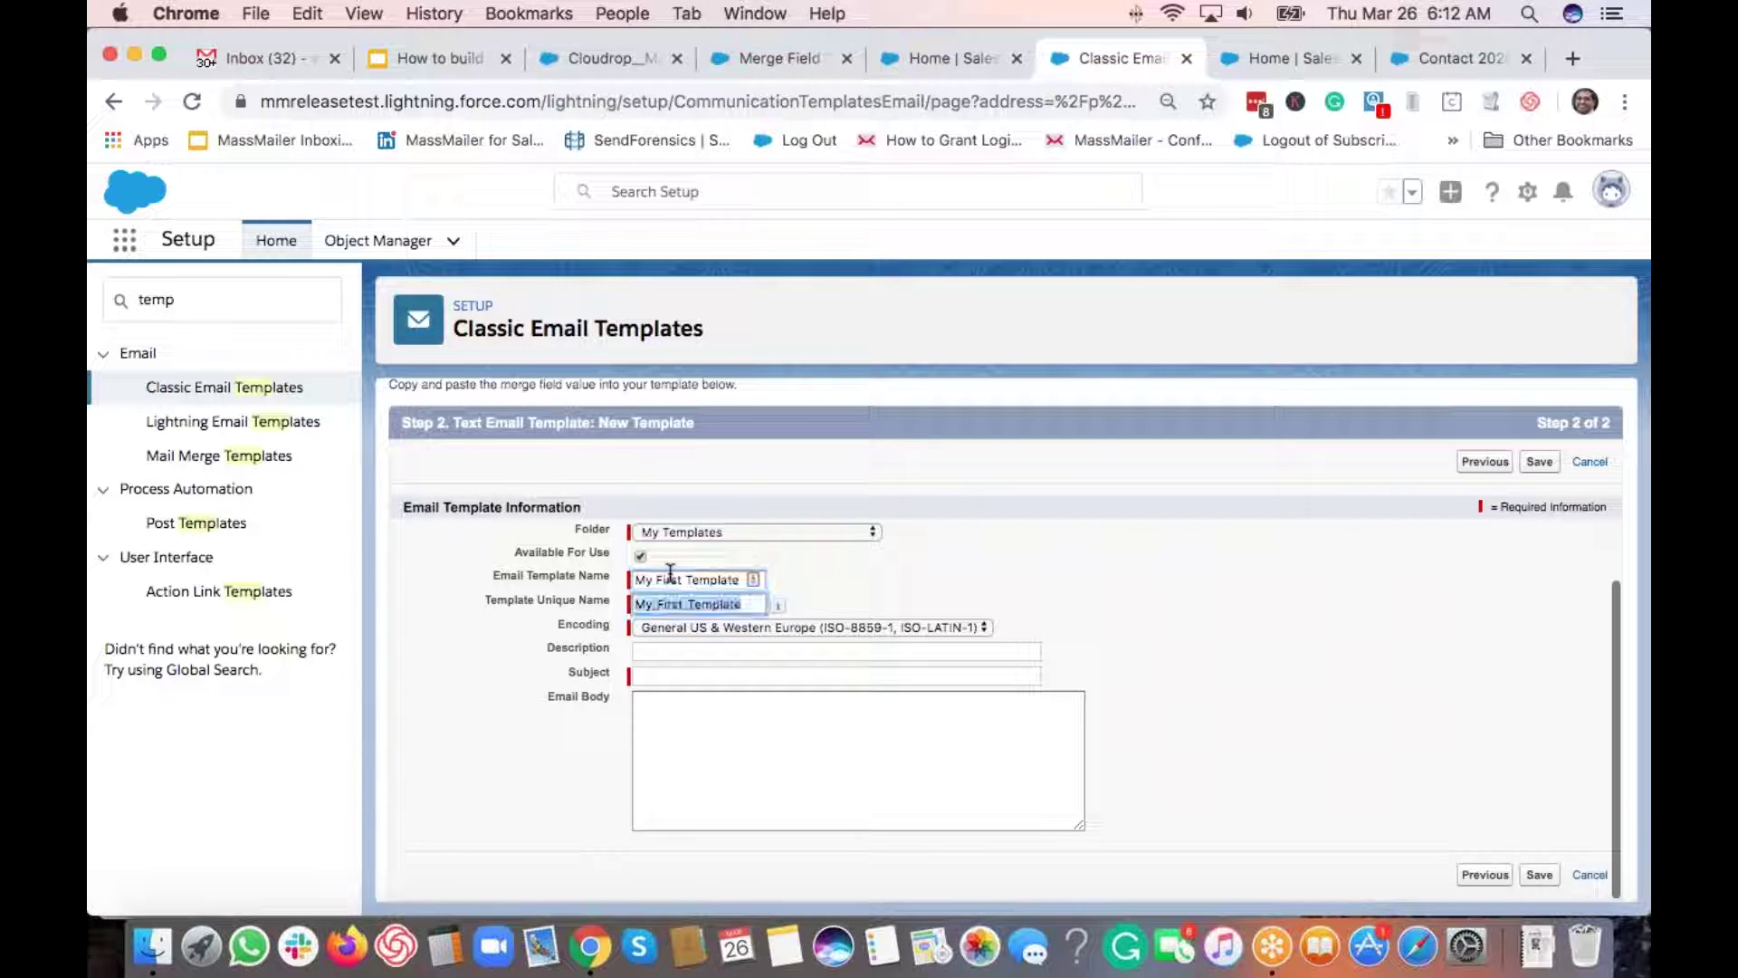
Step: Enter subject 'This is my first template' and body 'This is to test merge fields..'
{"action": "left_click", "coordinate": [701, 677]}
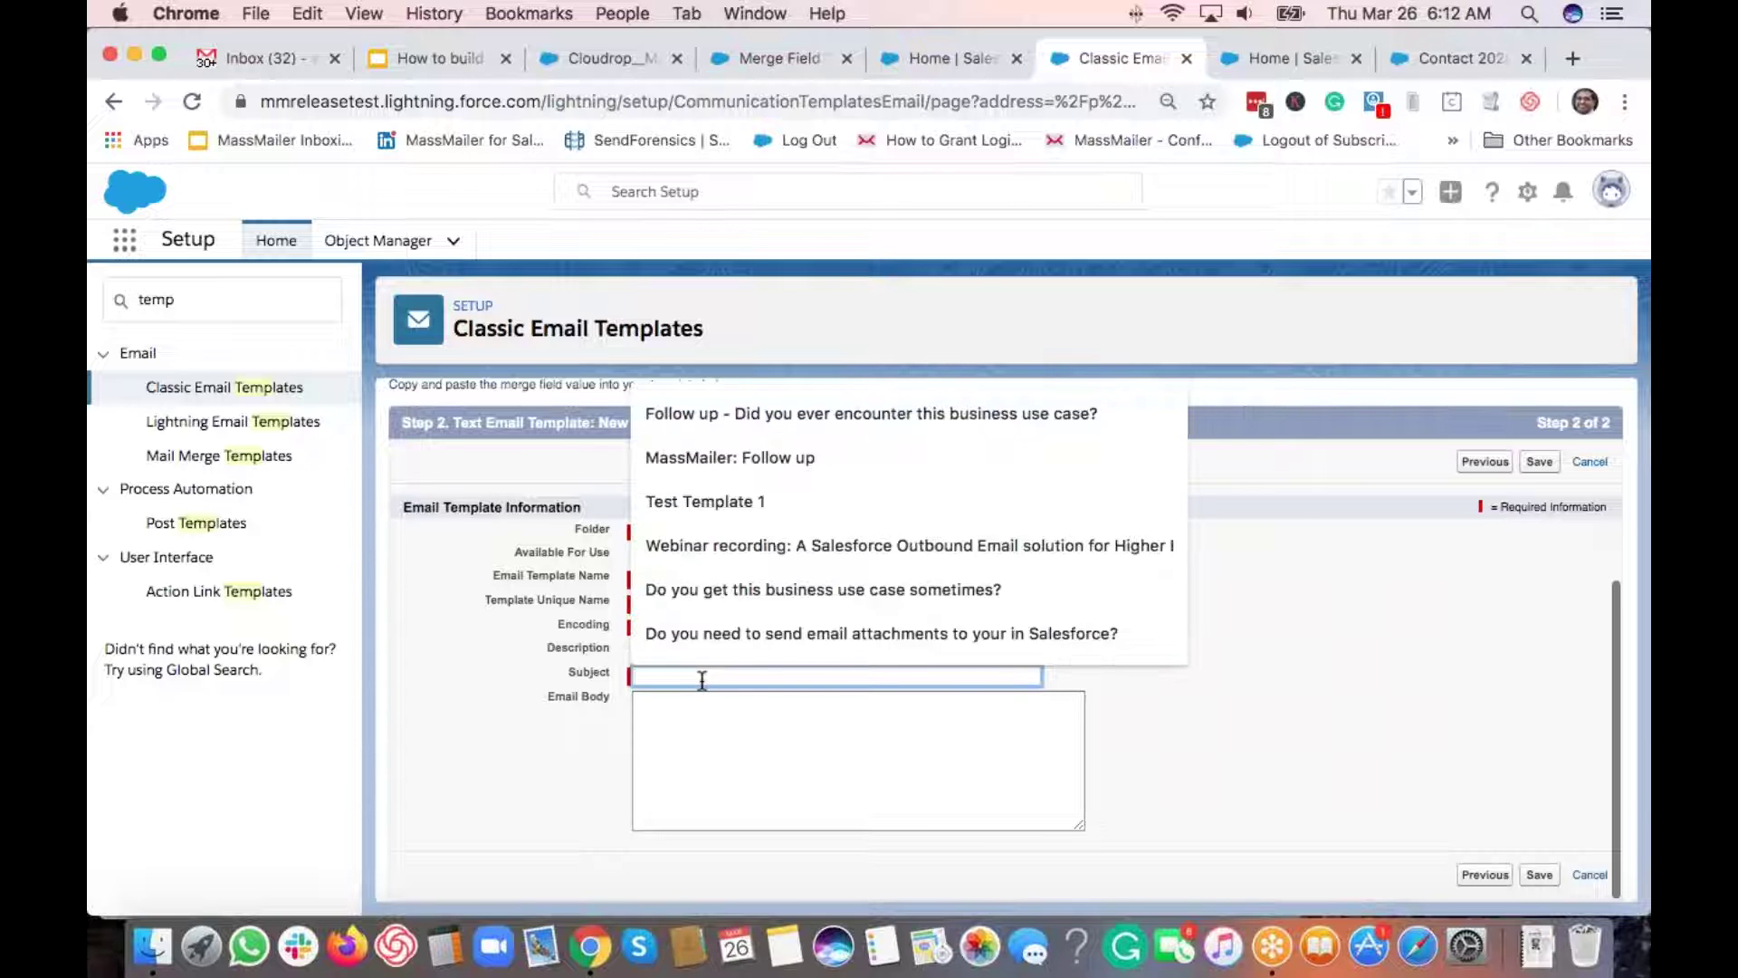
{"action": "type", "text": "This is my first template"}
{"action": "key", "text": "Tab"}
{"action": "type", "text": "This is to test merge fields.."}
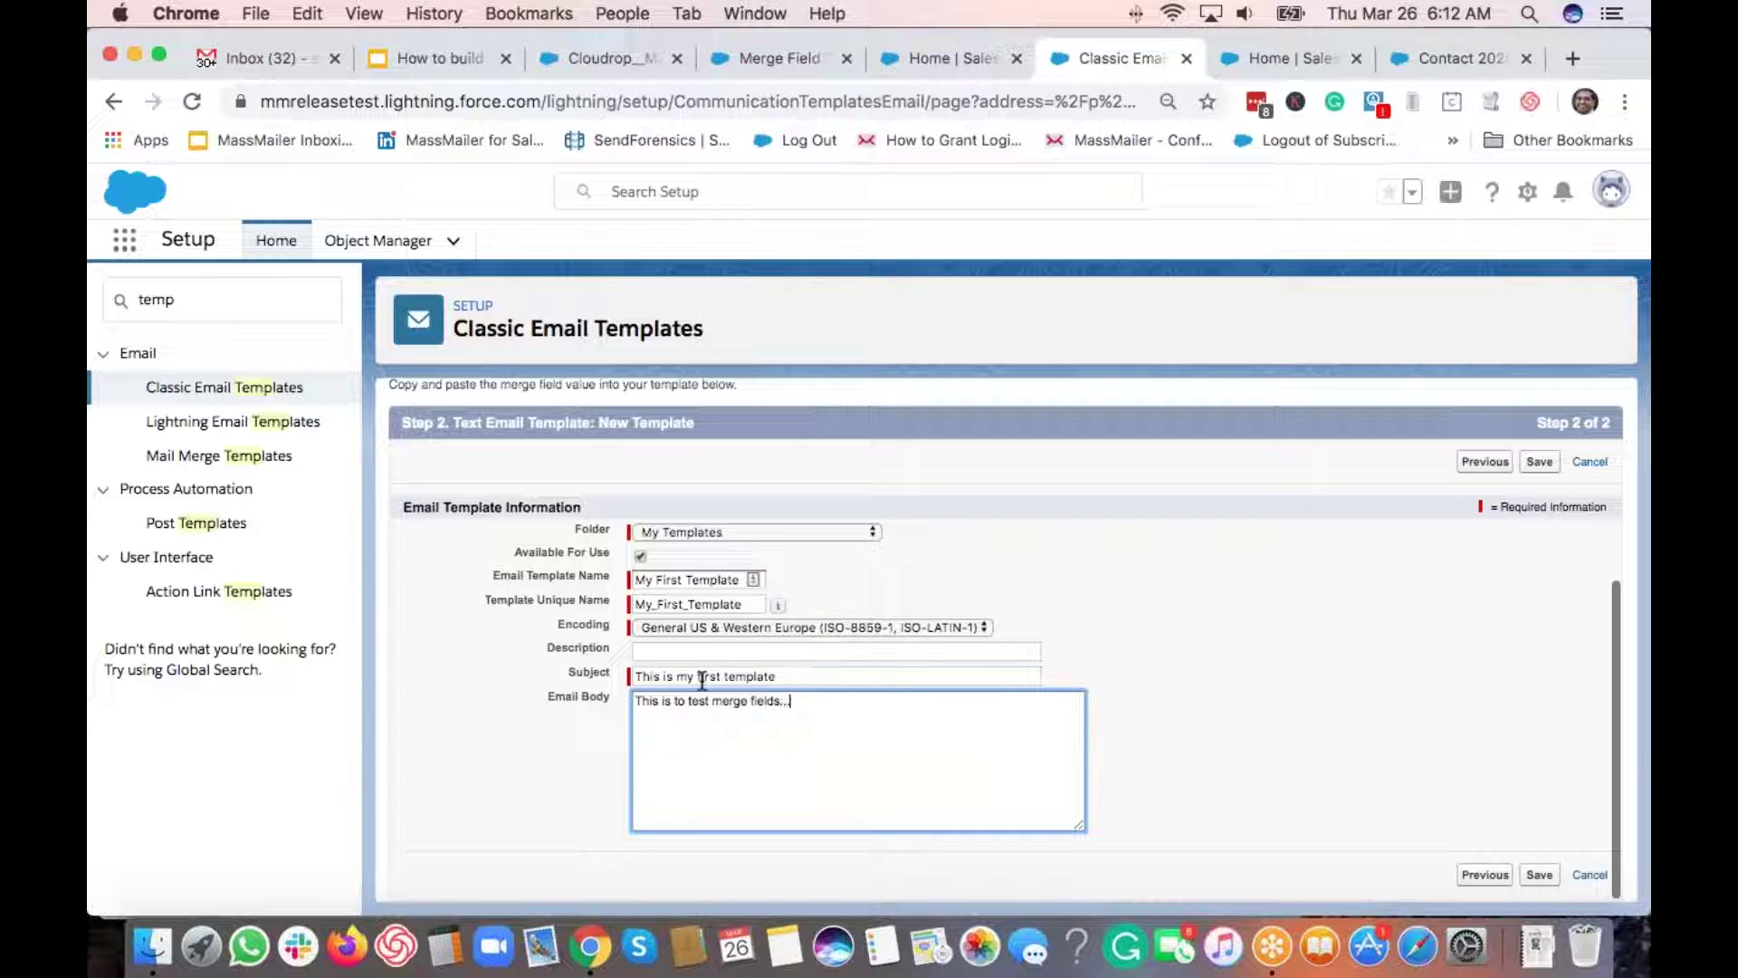
{"action": "left_click", "coordinate": [1079, 581]}
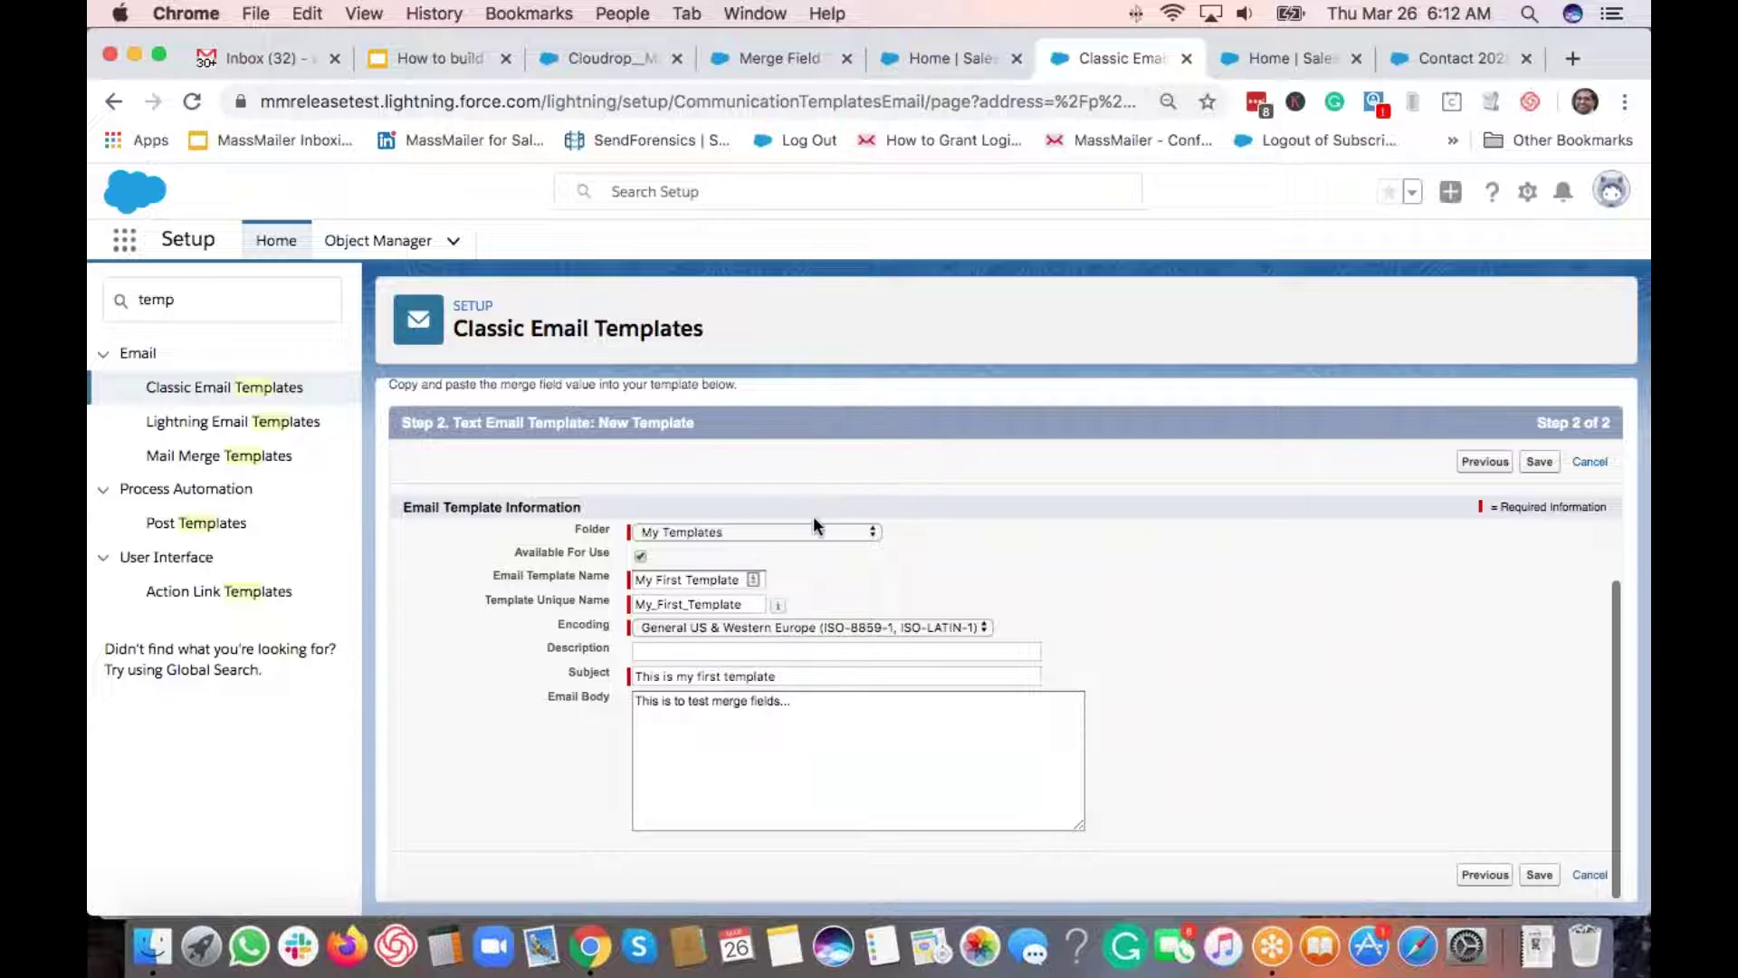
{"action": "scroll", "coordinate": [813, 514], "scroll_direction": "up", "scroll_amount": 5}
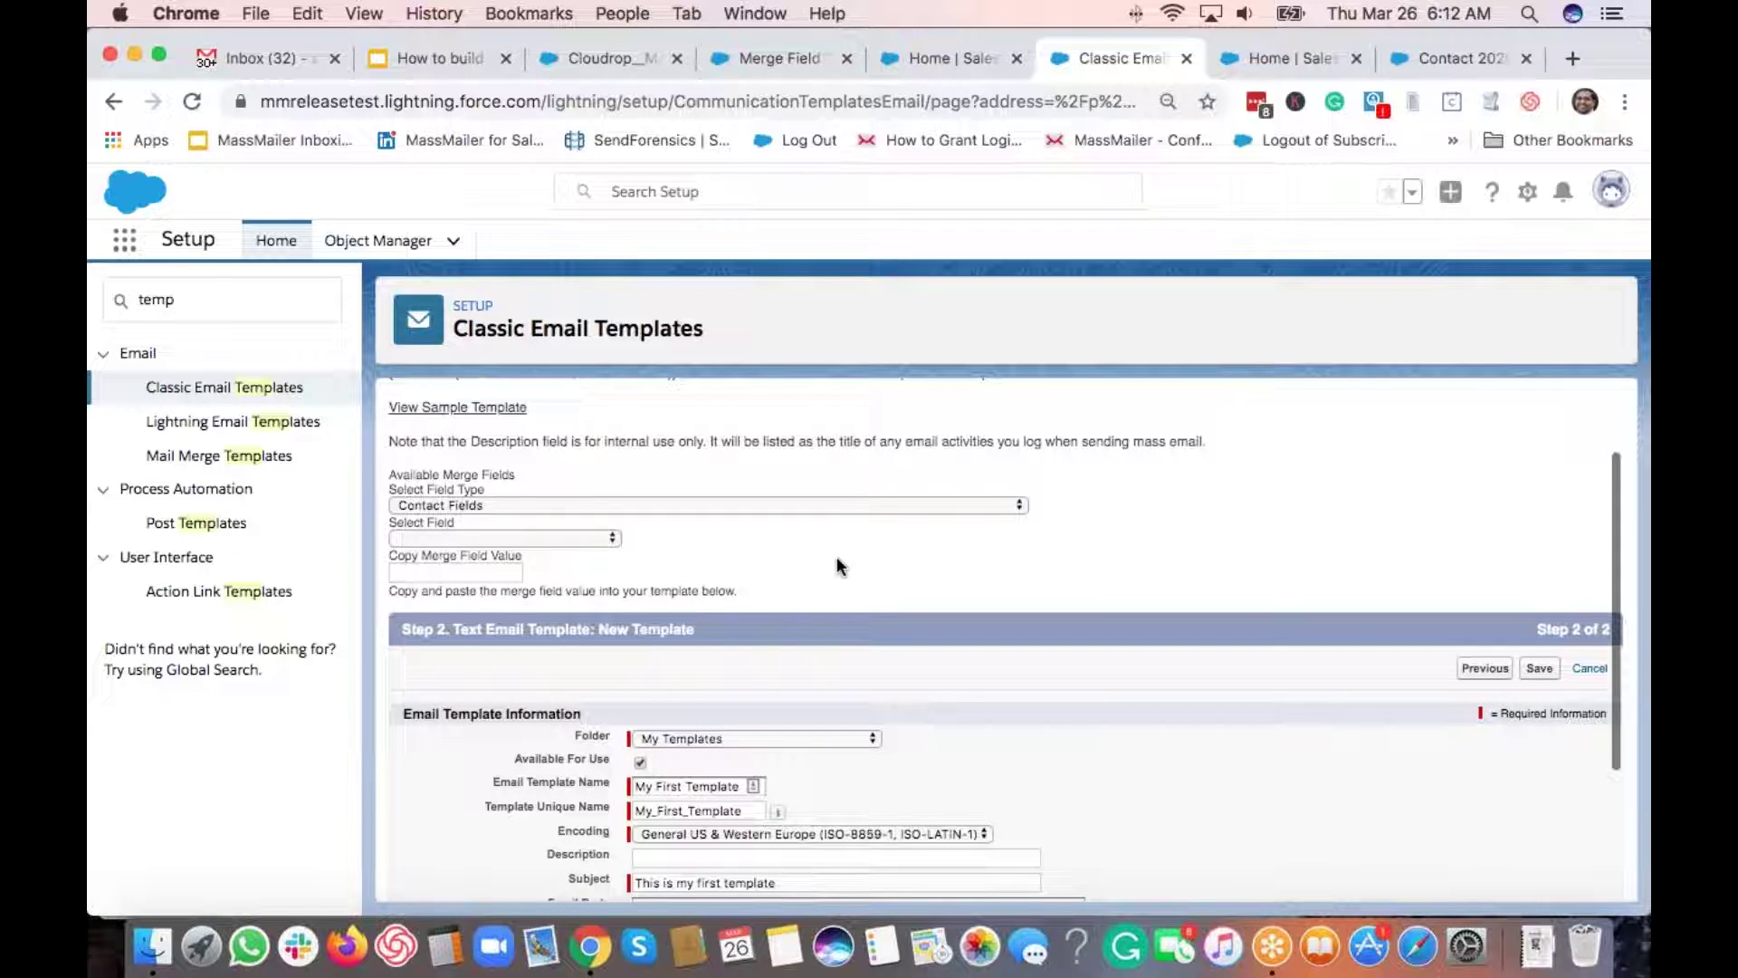
{"action": "scroll", "coordinate": [836, 561], "scroll_direction": "up", "scroll_amount": 2}
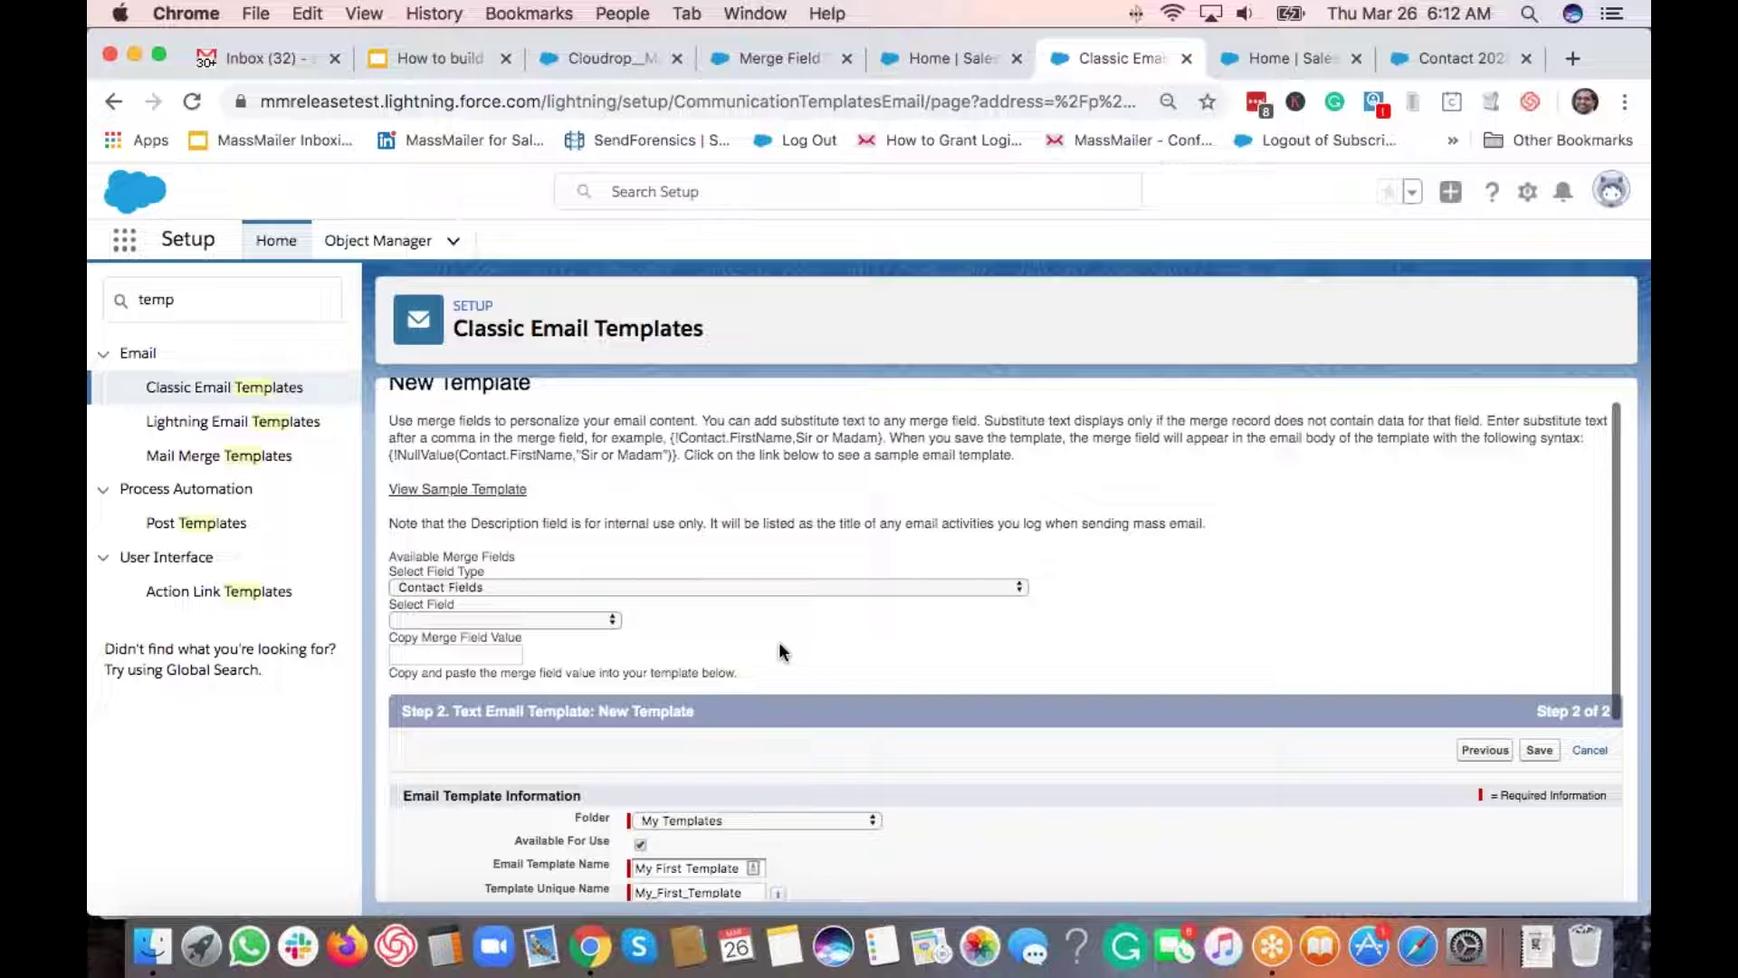
{"action": "scroll", "coordinate": [950, 666], "scroll_direction": "down", "scroll_amount": 3}
{"action": "scroll", "coordinate": [950, 673], "scroll_direction": "down", "scroll_amount": 2}
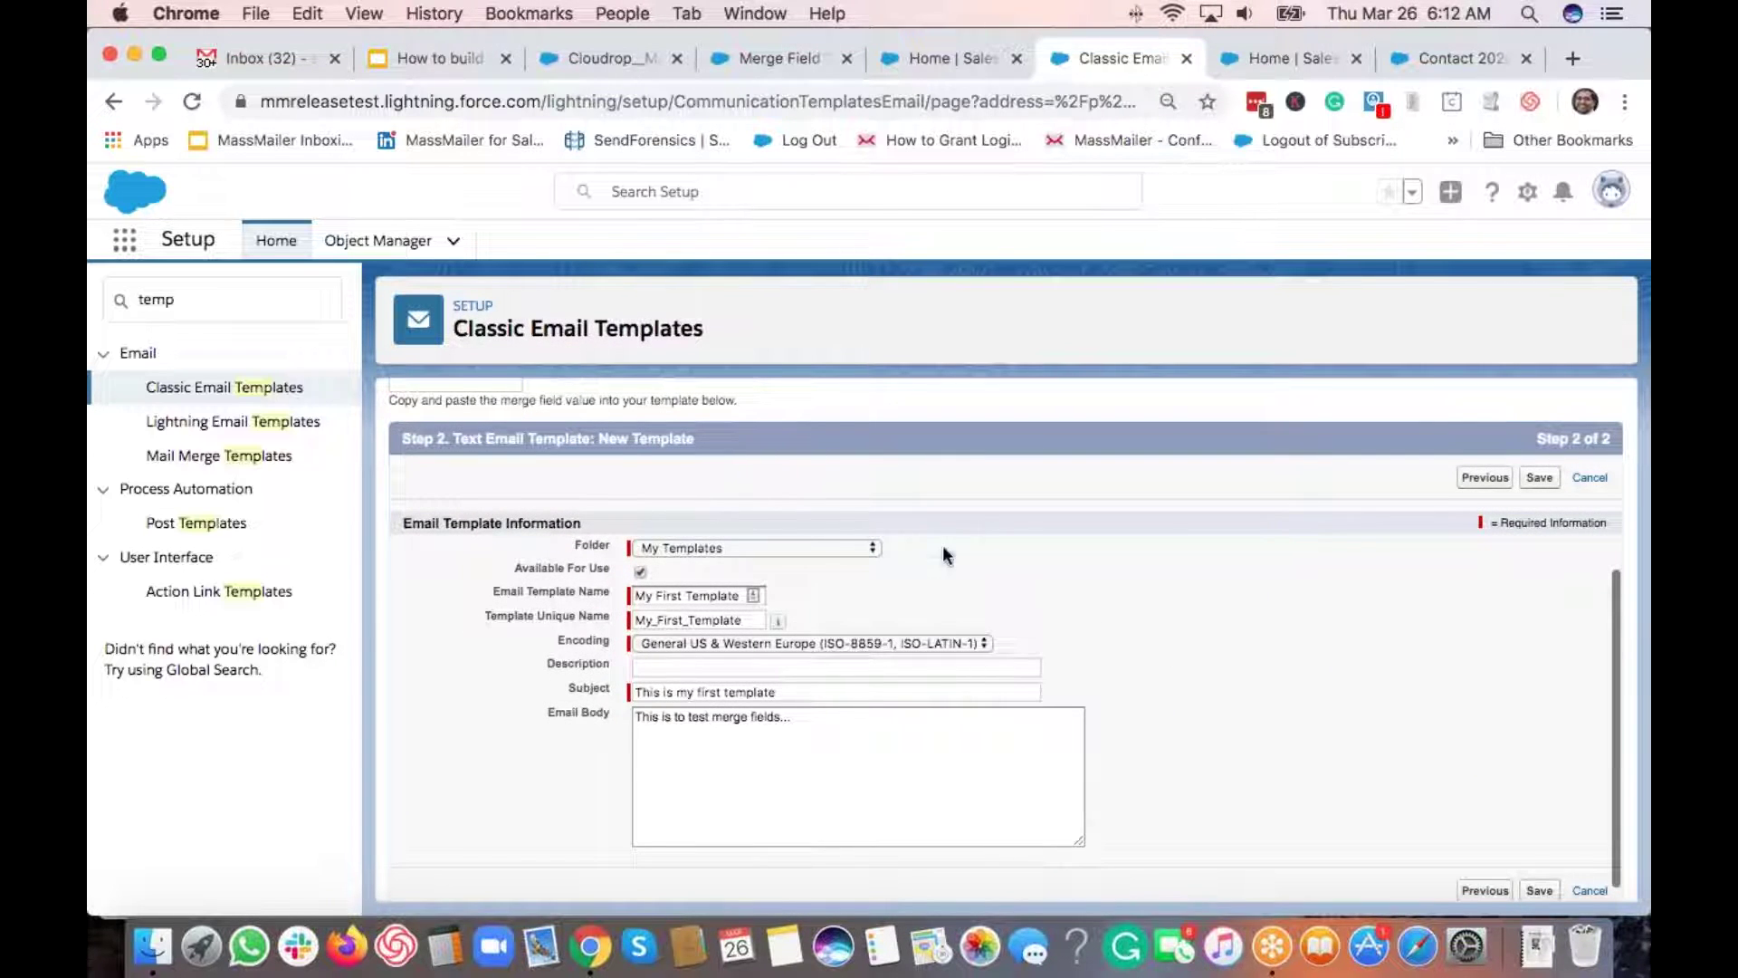
{"action": "scroll", "coordinate": [1281, 580], "scroll_direction": "down", "scroll_amount": 1}
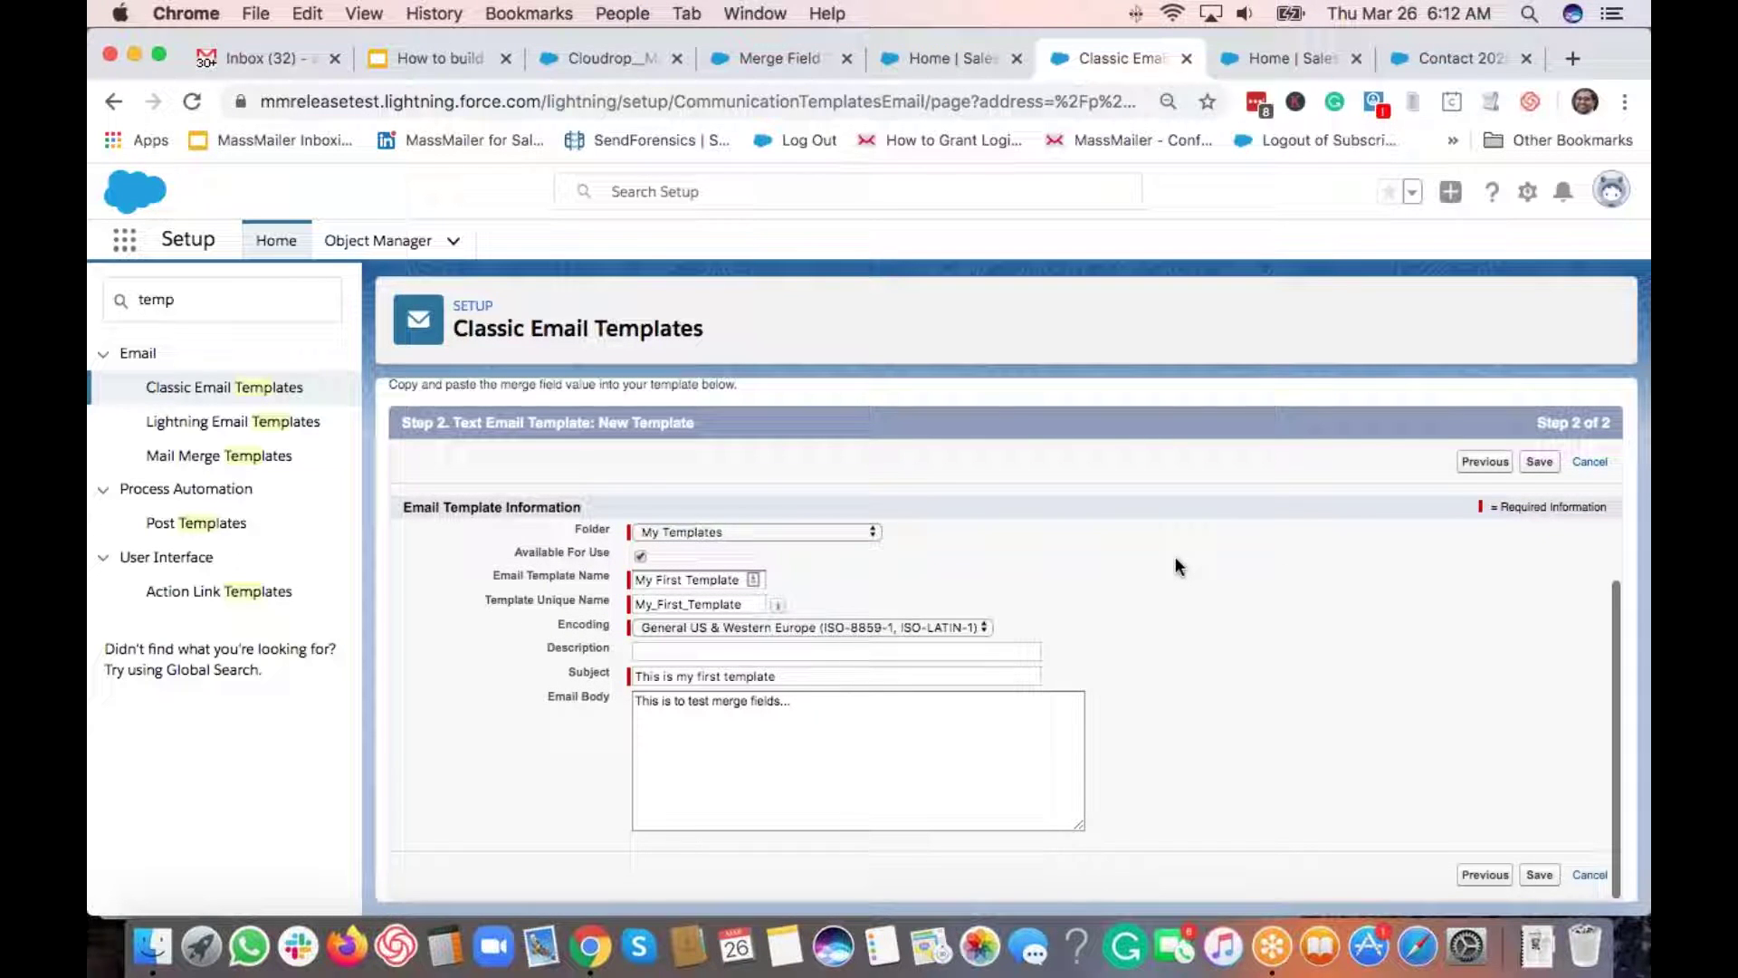
Step: Save My First Template and review its detail page and text preview
{"action": "left_click", "coordinate": [1540, 463]}
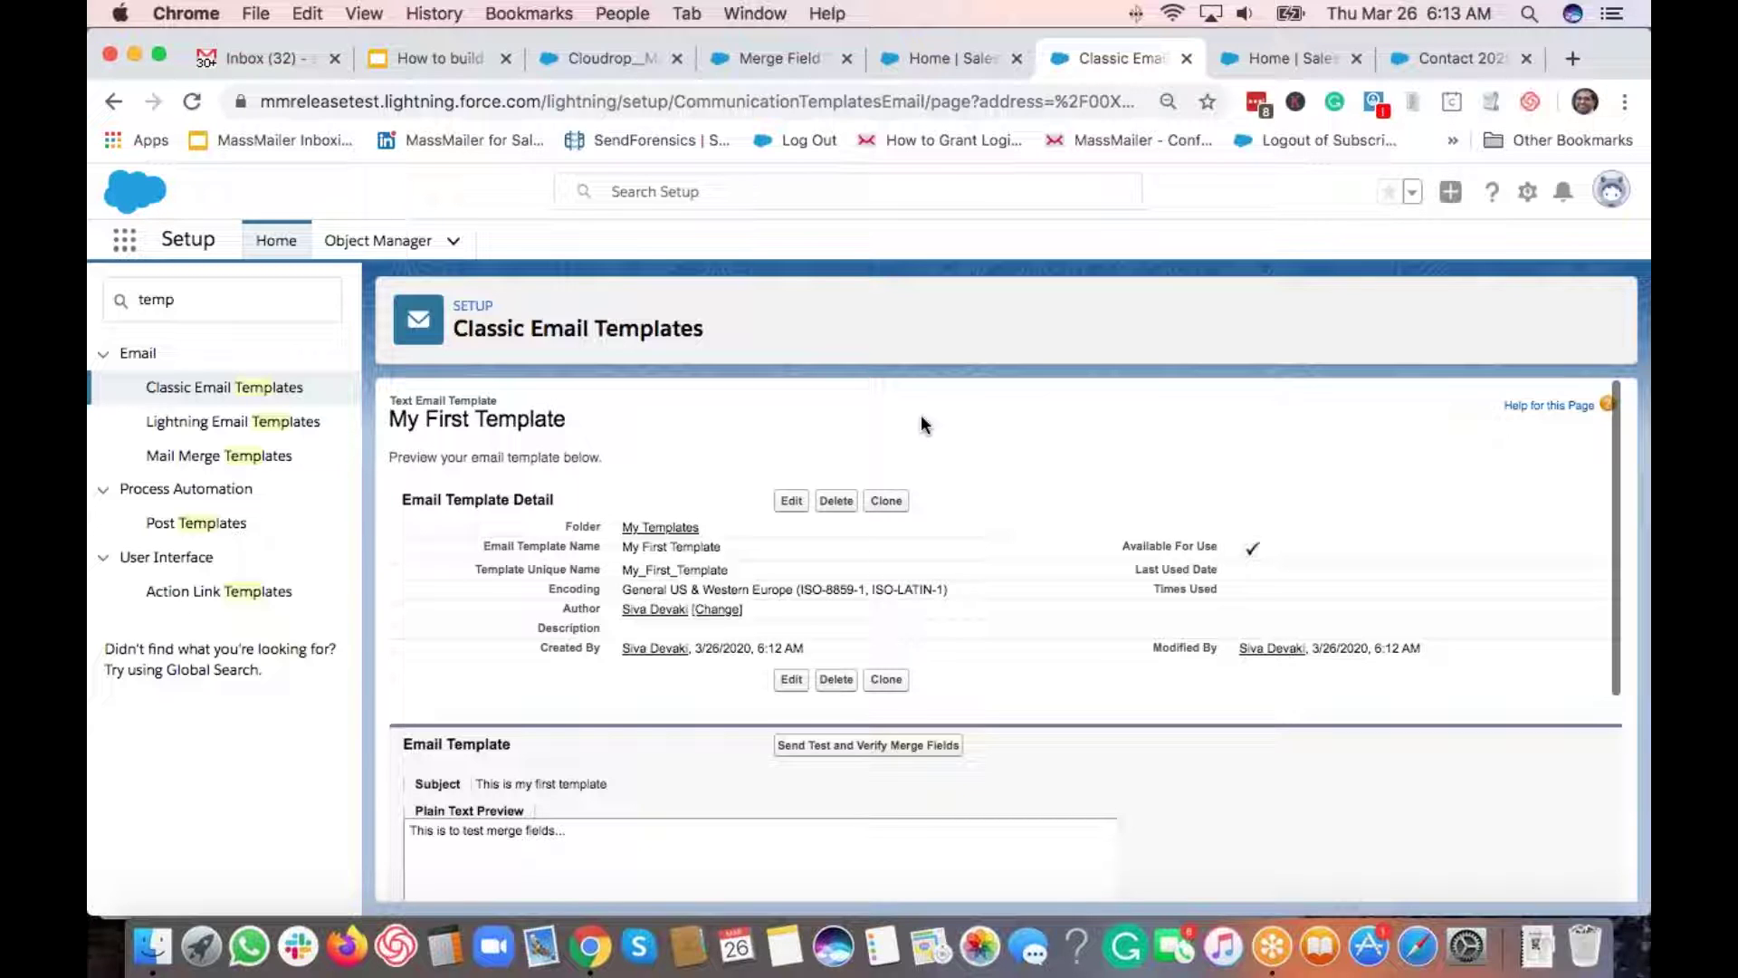
{"action": "scroll", "coordinate": [895, 453], "scroll_direction": "down", "scroll_amount": 2}
{"action": "scroll", "coordinate": [847, 410], "scroll_direction": "up", "scroll_amount": 2}
{"action": "left_click", "coordinate": [927, 56]}
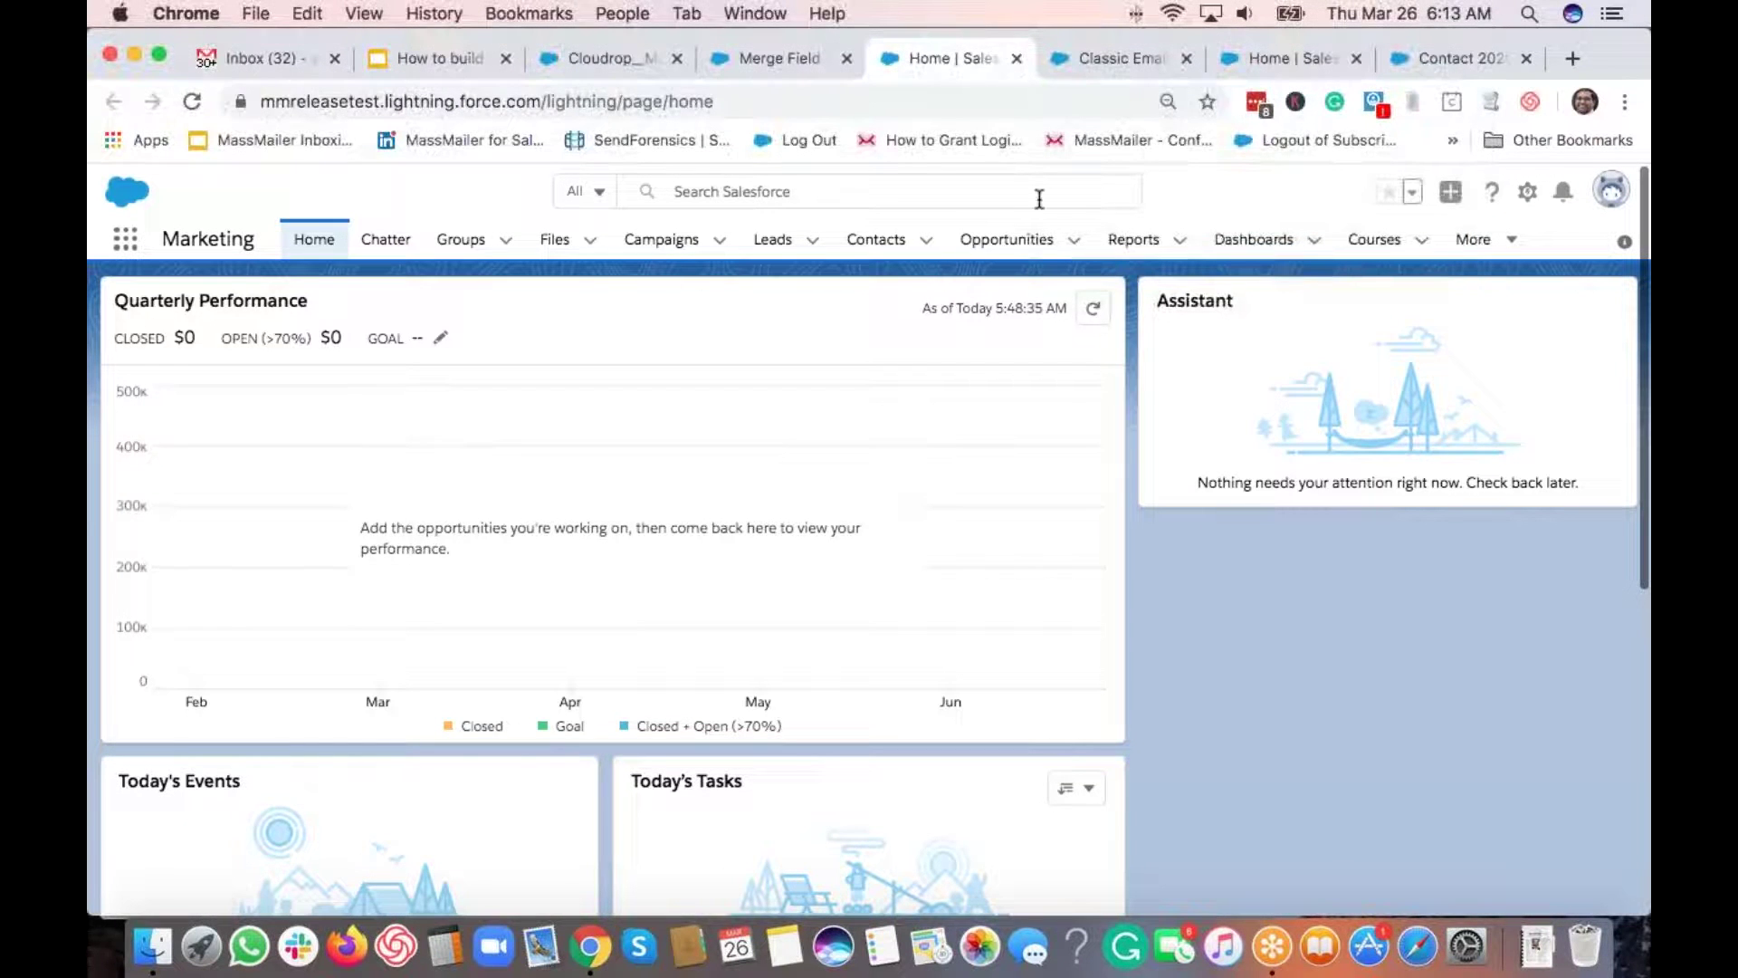
{"action": "left_click", "coordinate": [605, 57]}
{"action": "left_click", "coordinate": [1098, 241]}
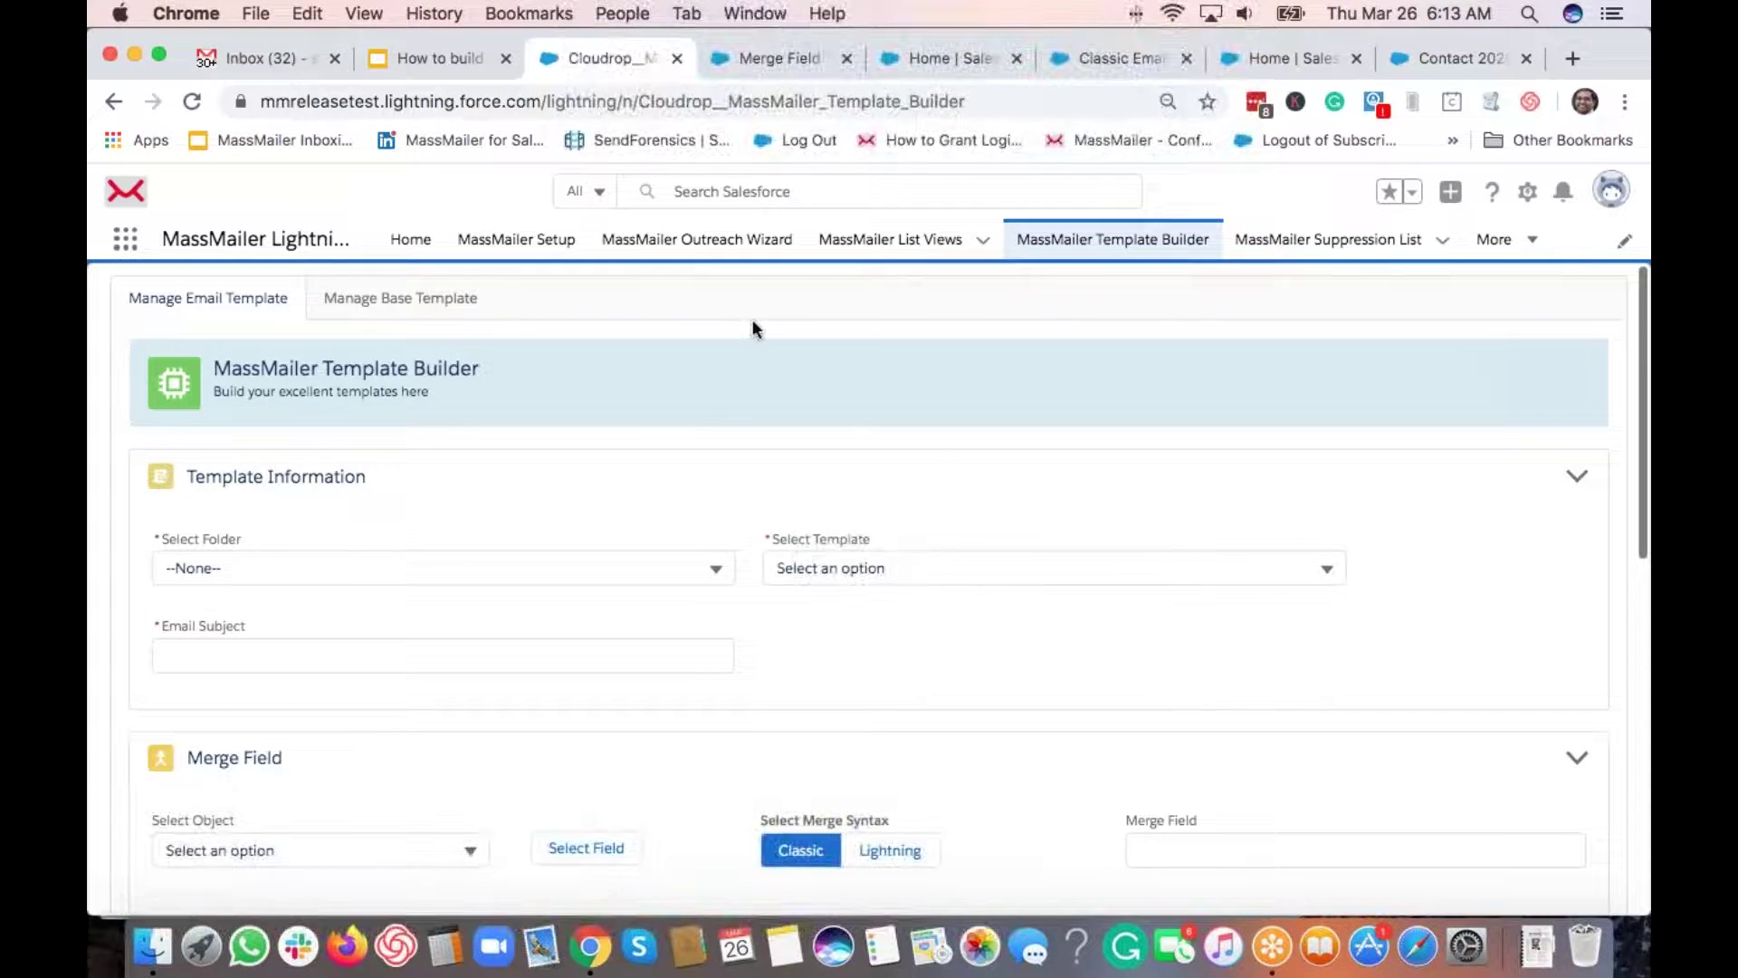
{"action": "scroll", "coordinate": [710, 653], "scroll_direction": "up", "scroll_amount": 2}
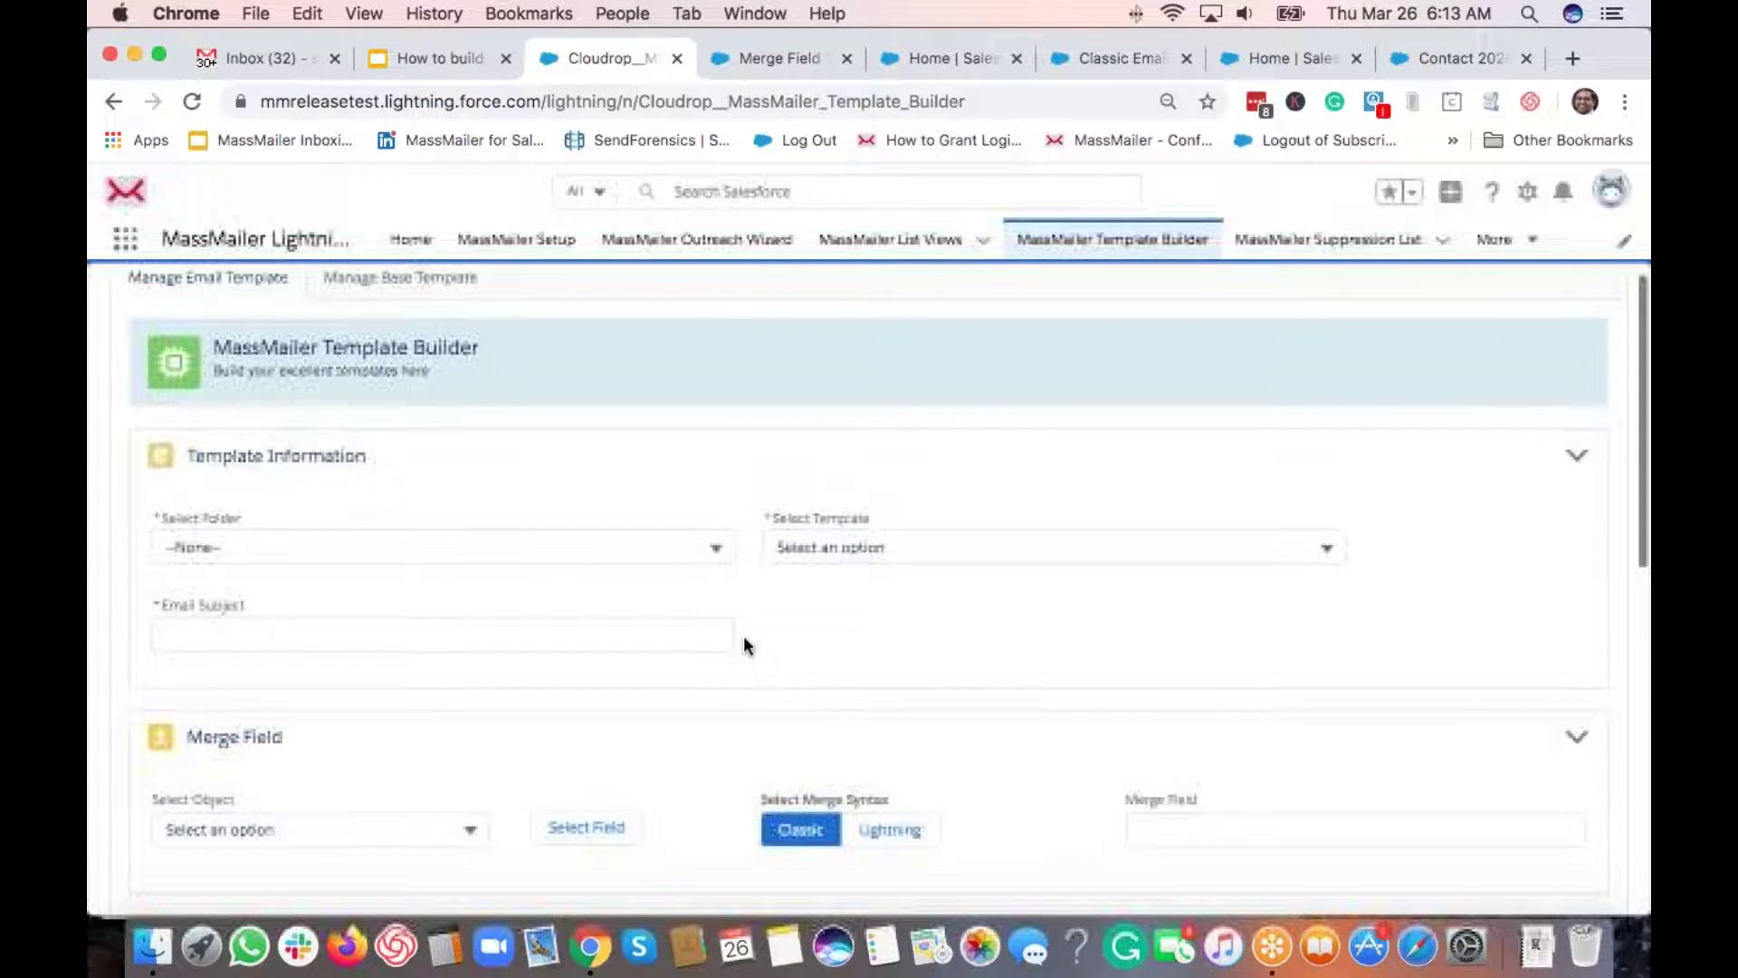
{"action": "scroll", "coordinate": [671, 597], "scroll_direction": "down", "scroll_amount": 5}
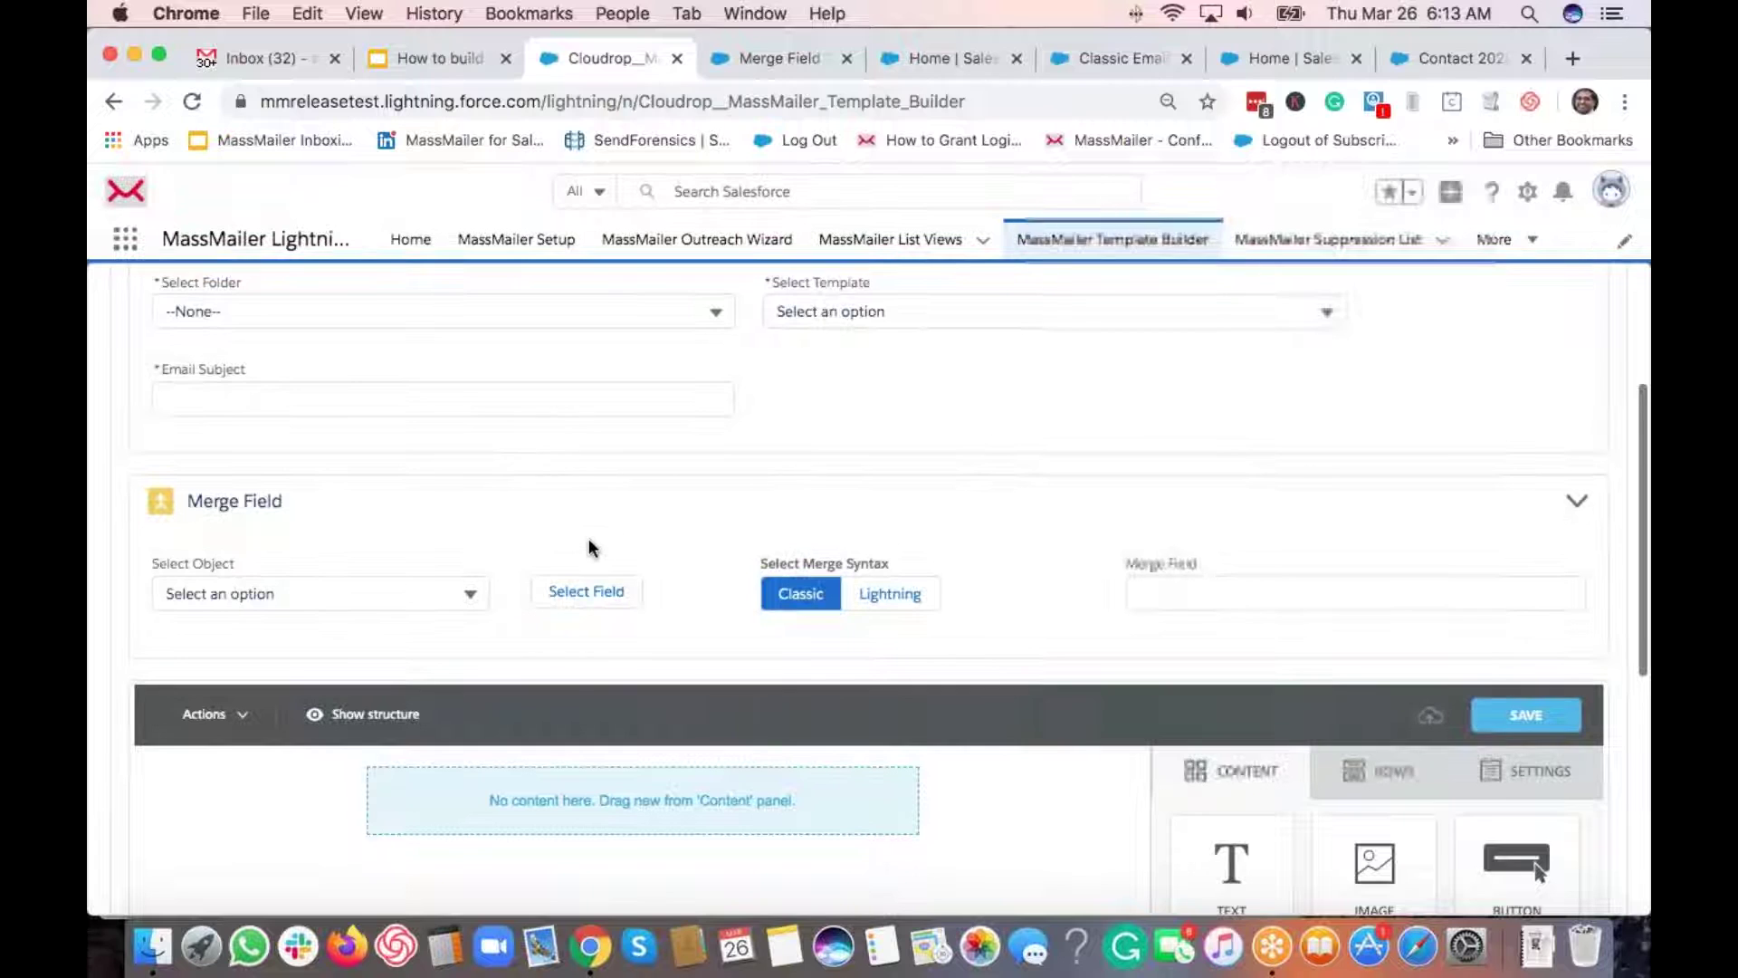
Step: Choose Contact as the Select Object for merge fields in the Template Builder
{"action": "left_click", "coordinate": [311, 600]}
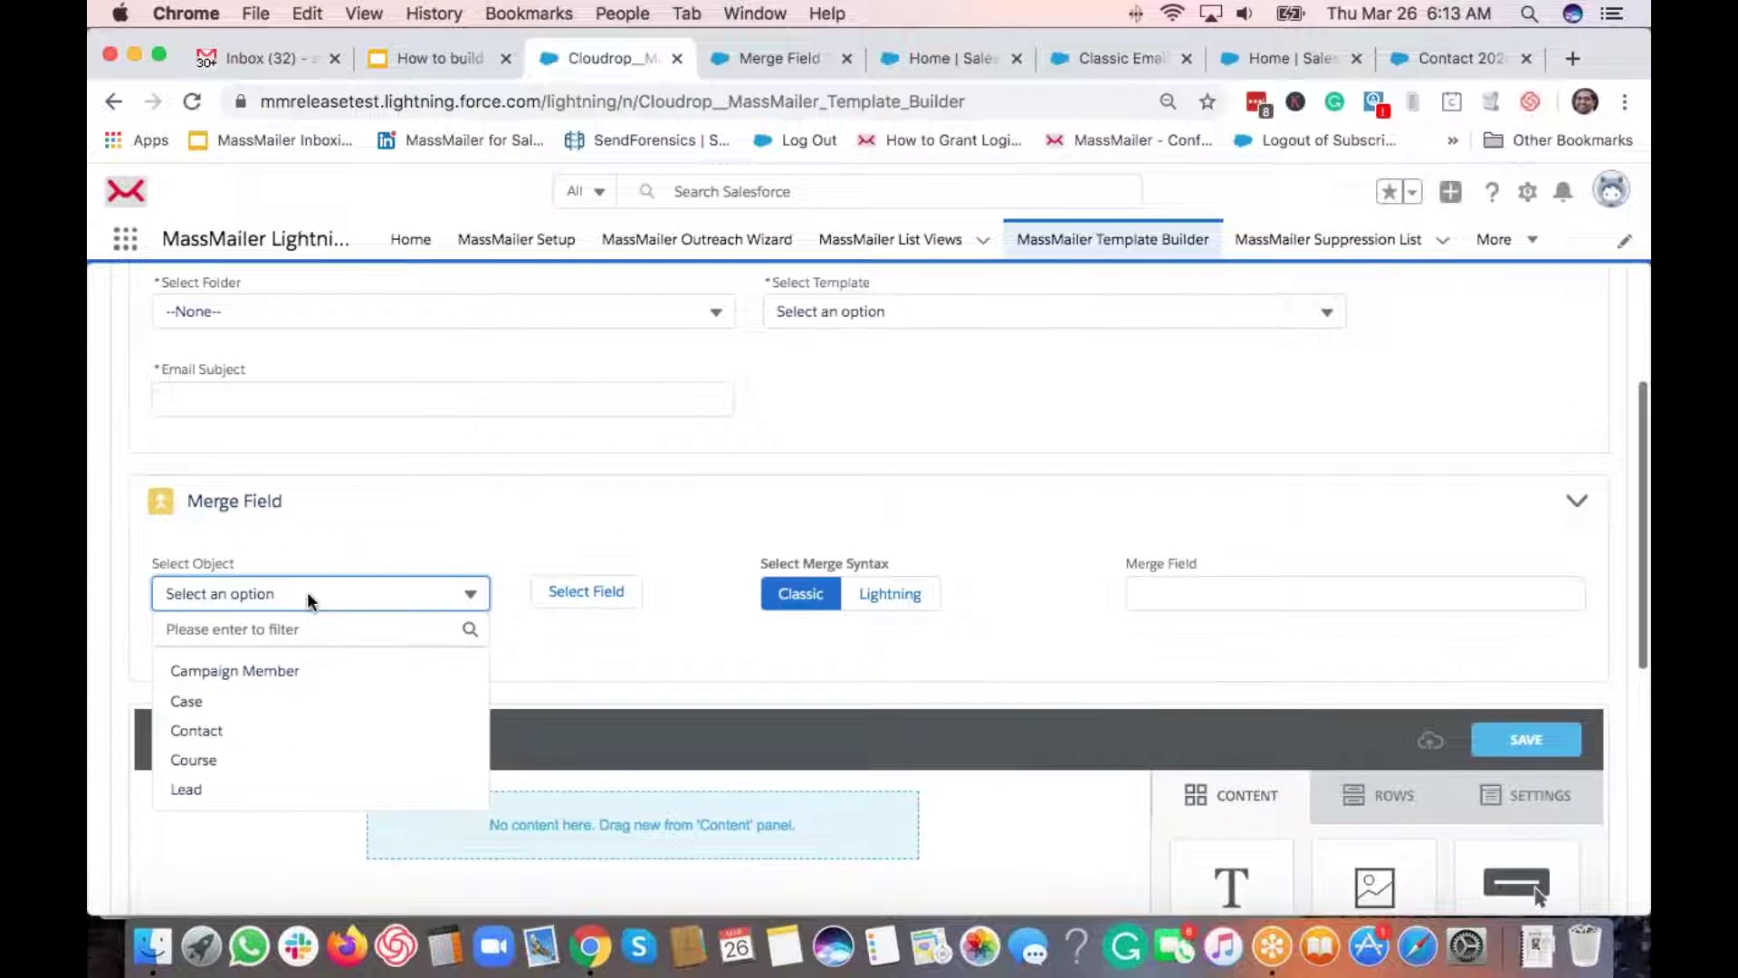
{"action": "left_click", "coordinate": [212, 741]}
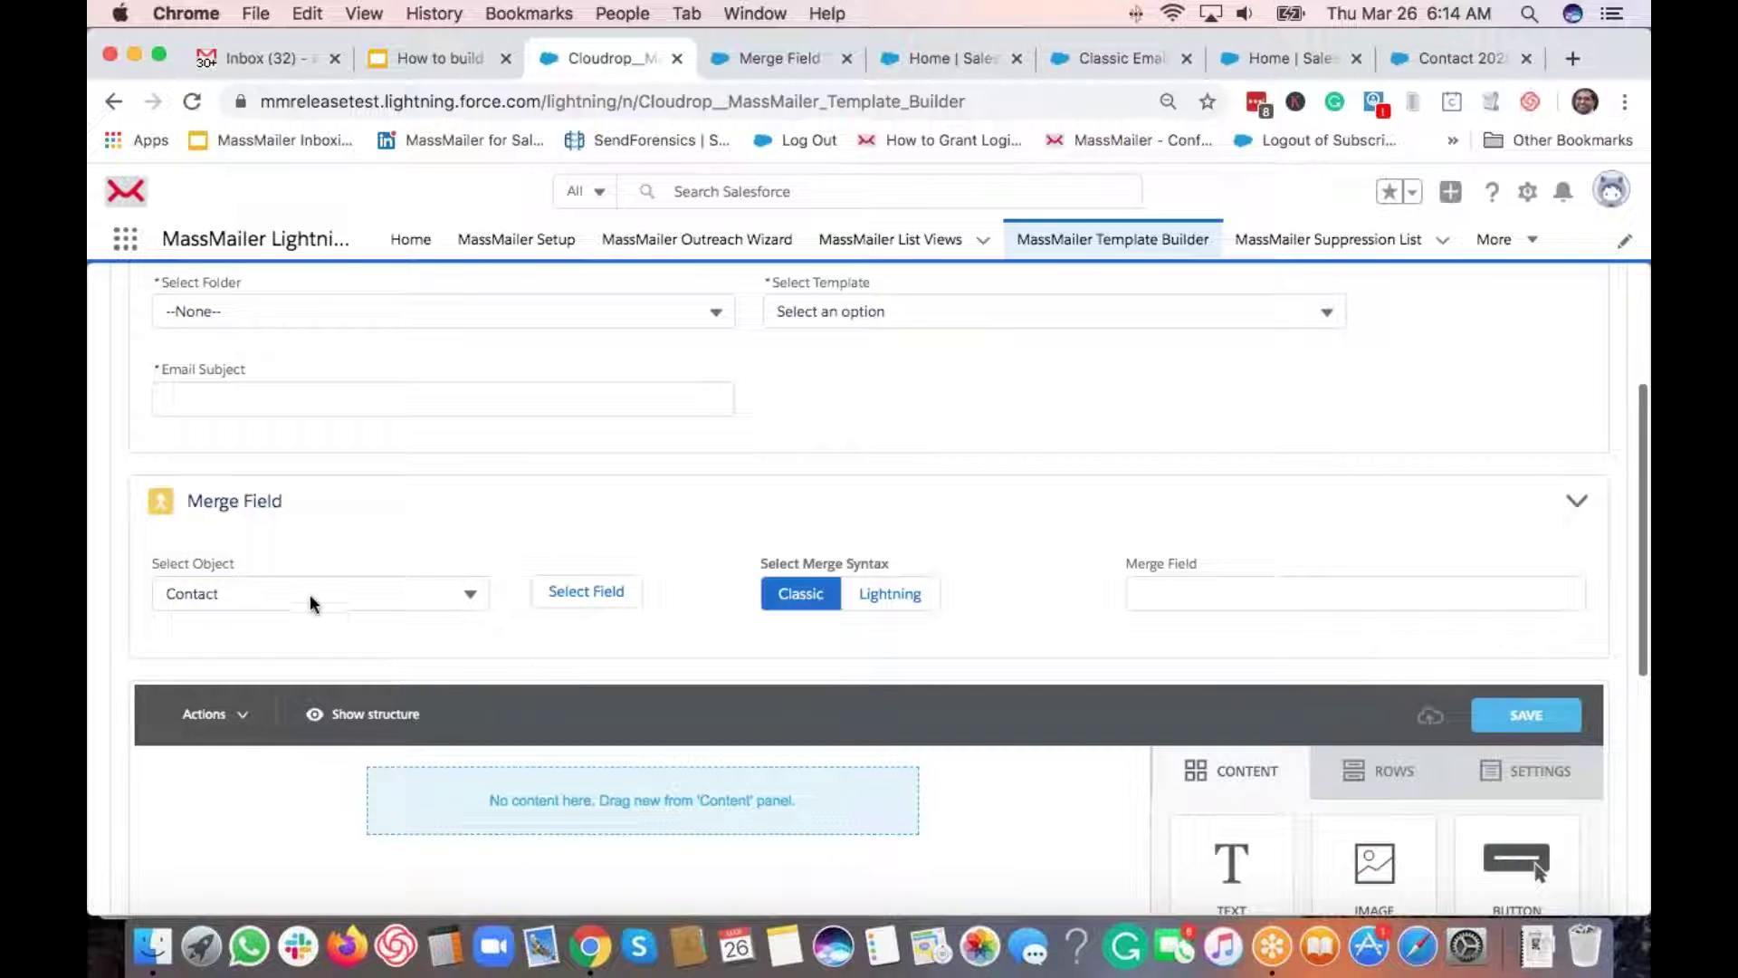
{"action": "scroll", "coordinate": [574, 564], "scroll_direction": "up", "scroll_amount": 5}
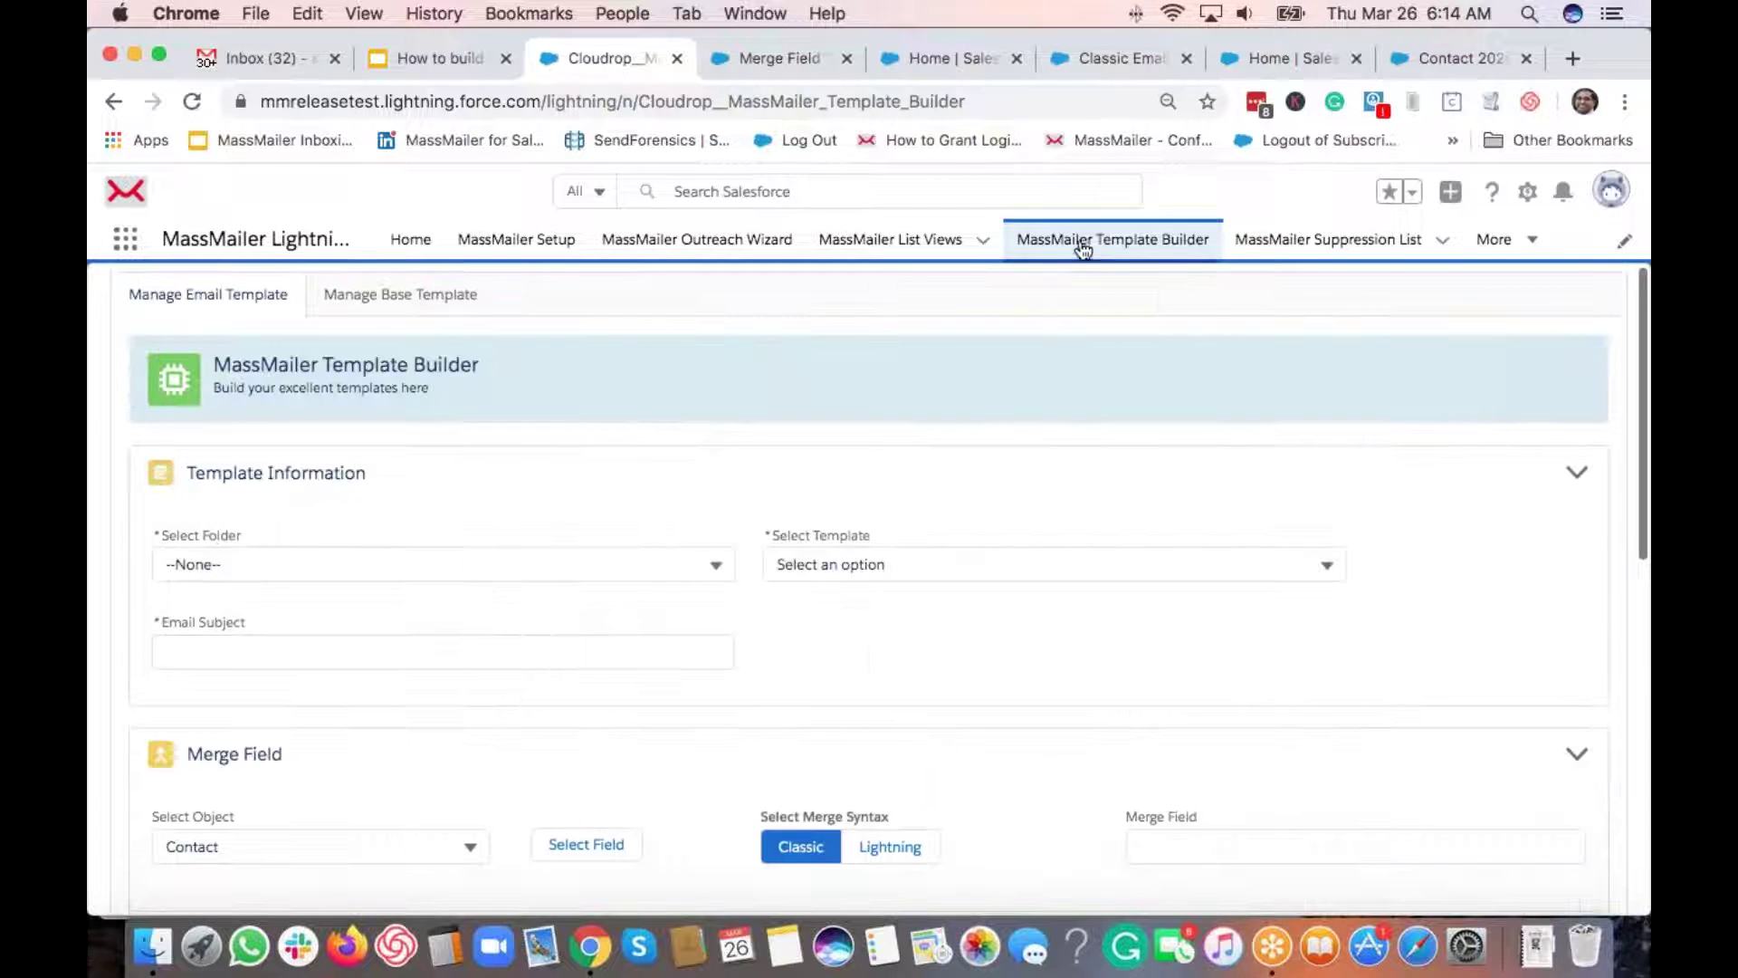
{"action": "scroll", "coordinate": [460, 539], "scroll_direction": "down", "scroll_amount": 5}
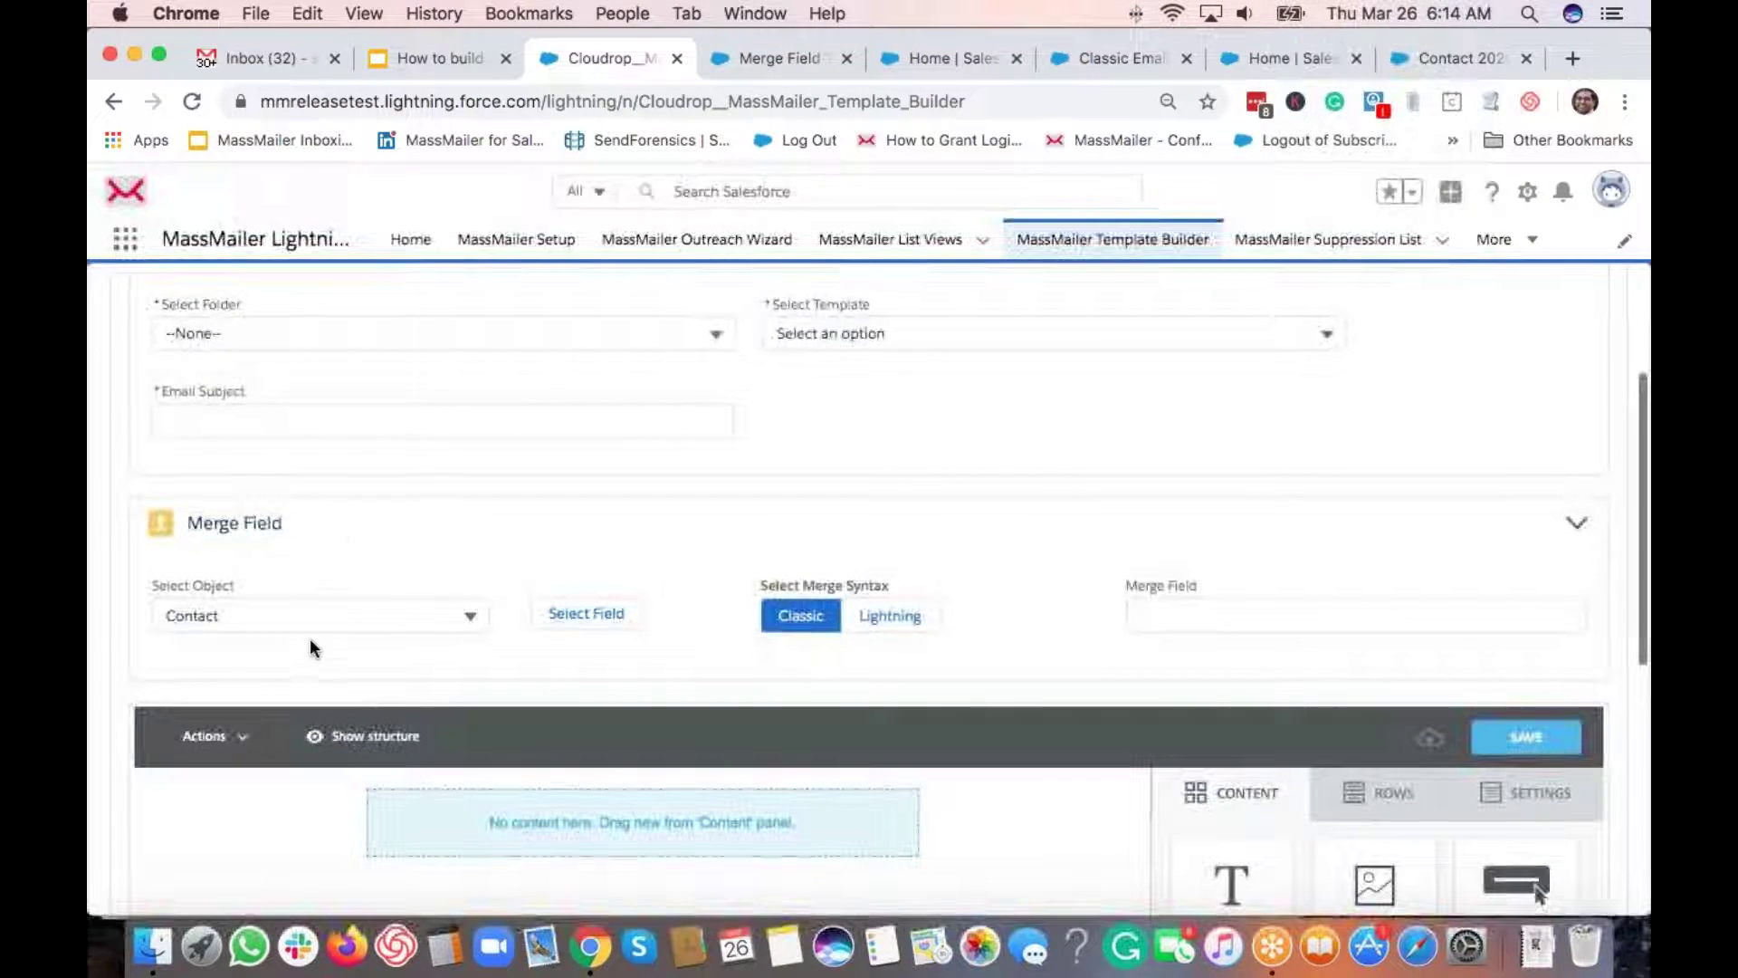
{"action": "left_click", "coordinate": [242, 617]}
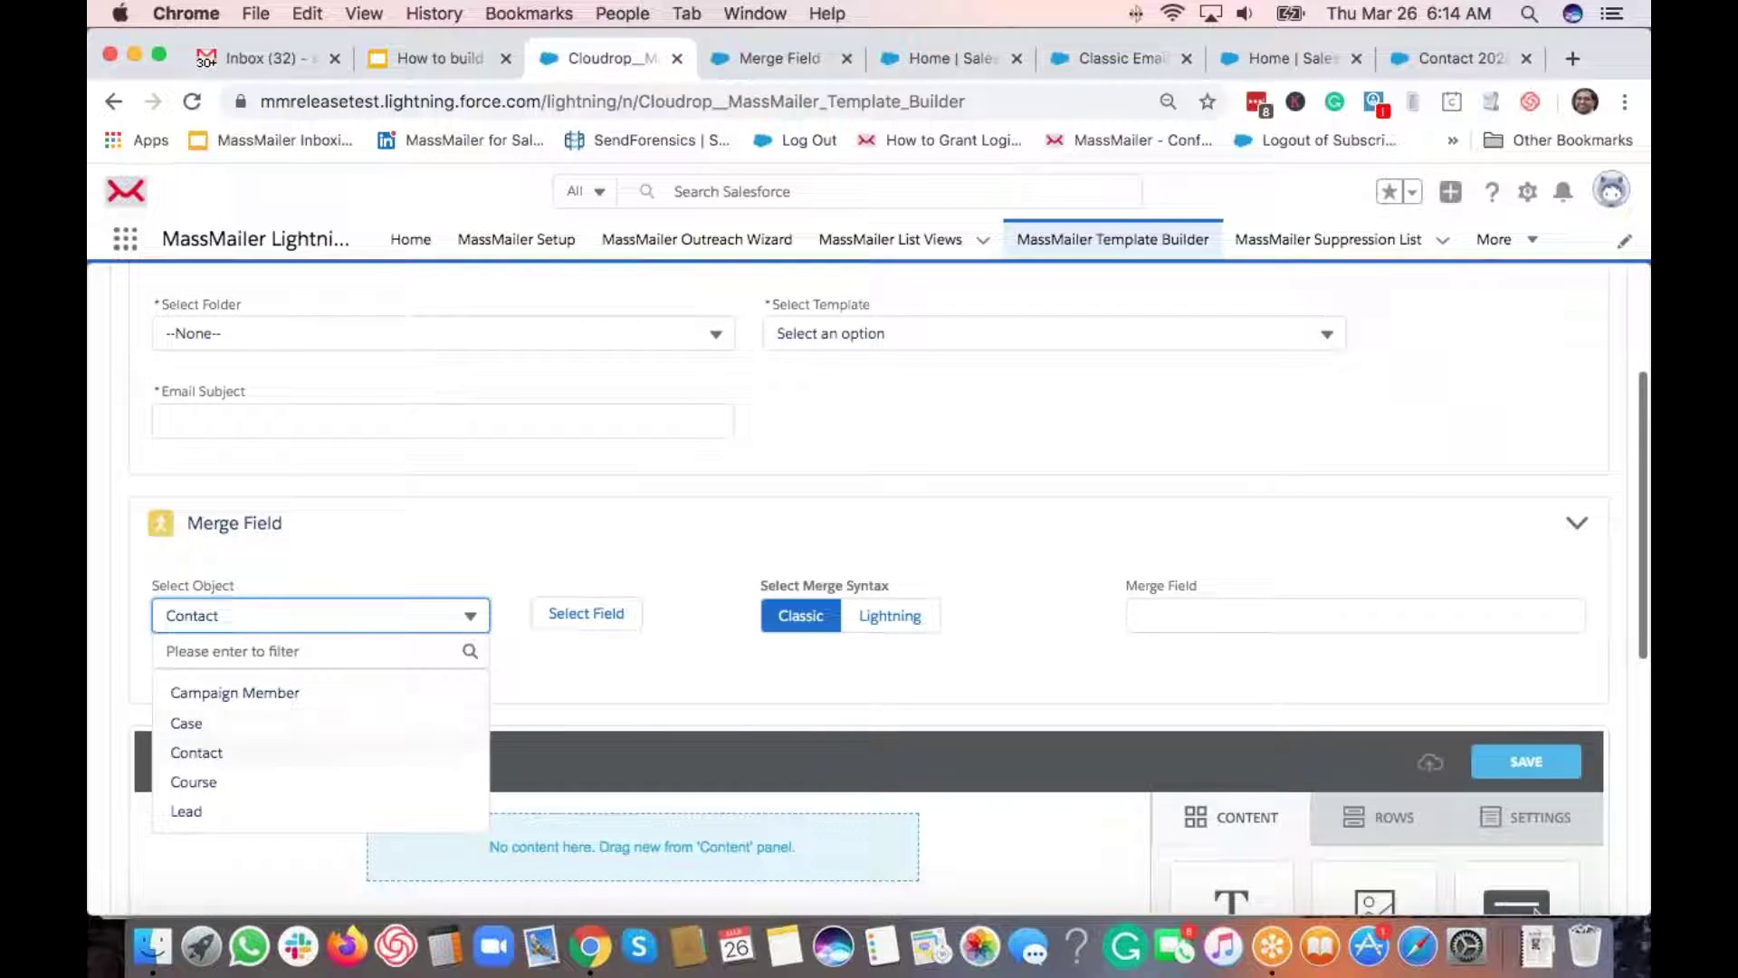
{"action": "left_click", "coordinate": [208, 762]}
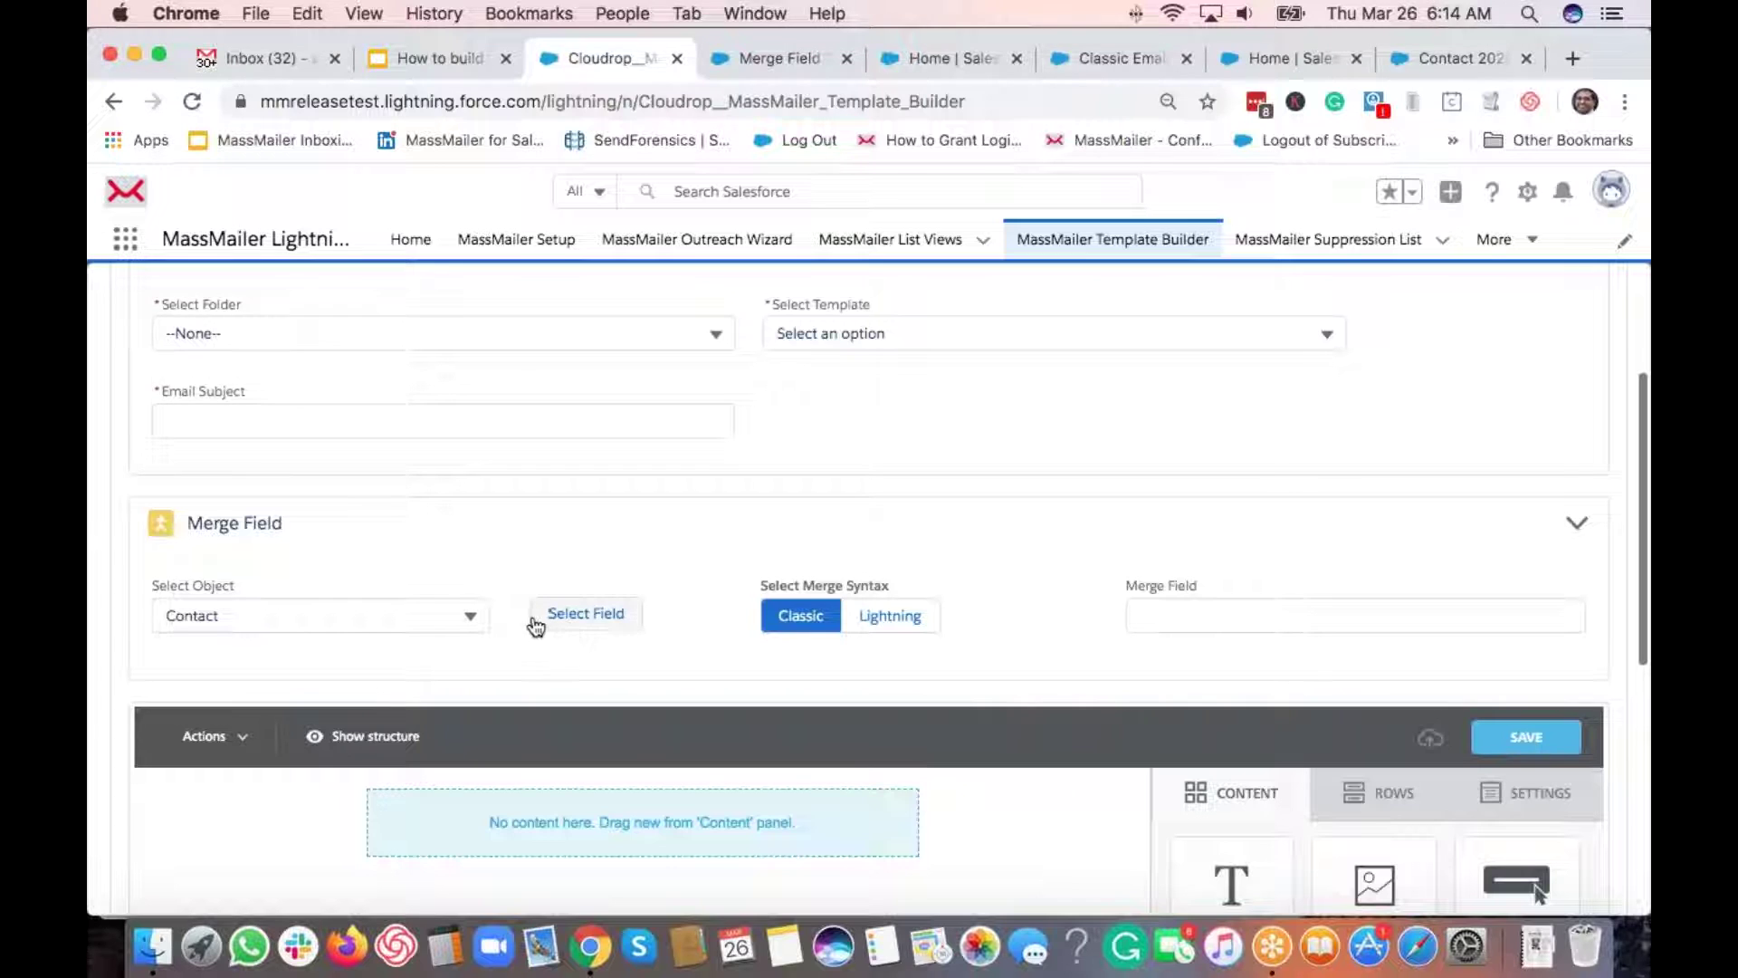
Step: Generate {!Contact.FirstName} from the Contact First Name field and cut it to the clipboard
{"action": "left_click", "coordinate": [595, 616]}
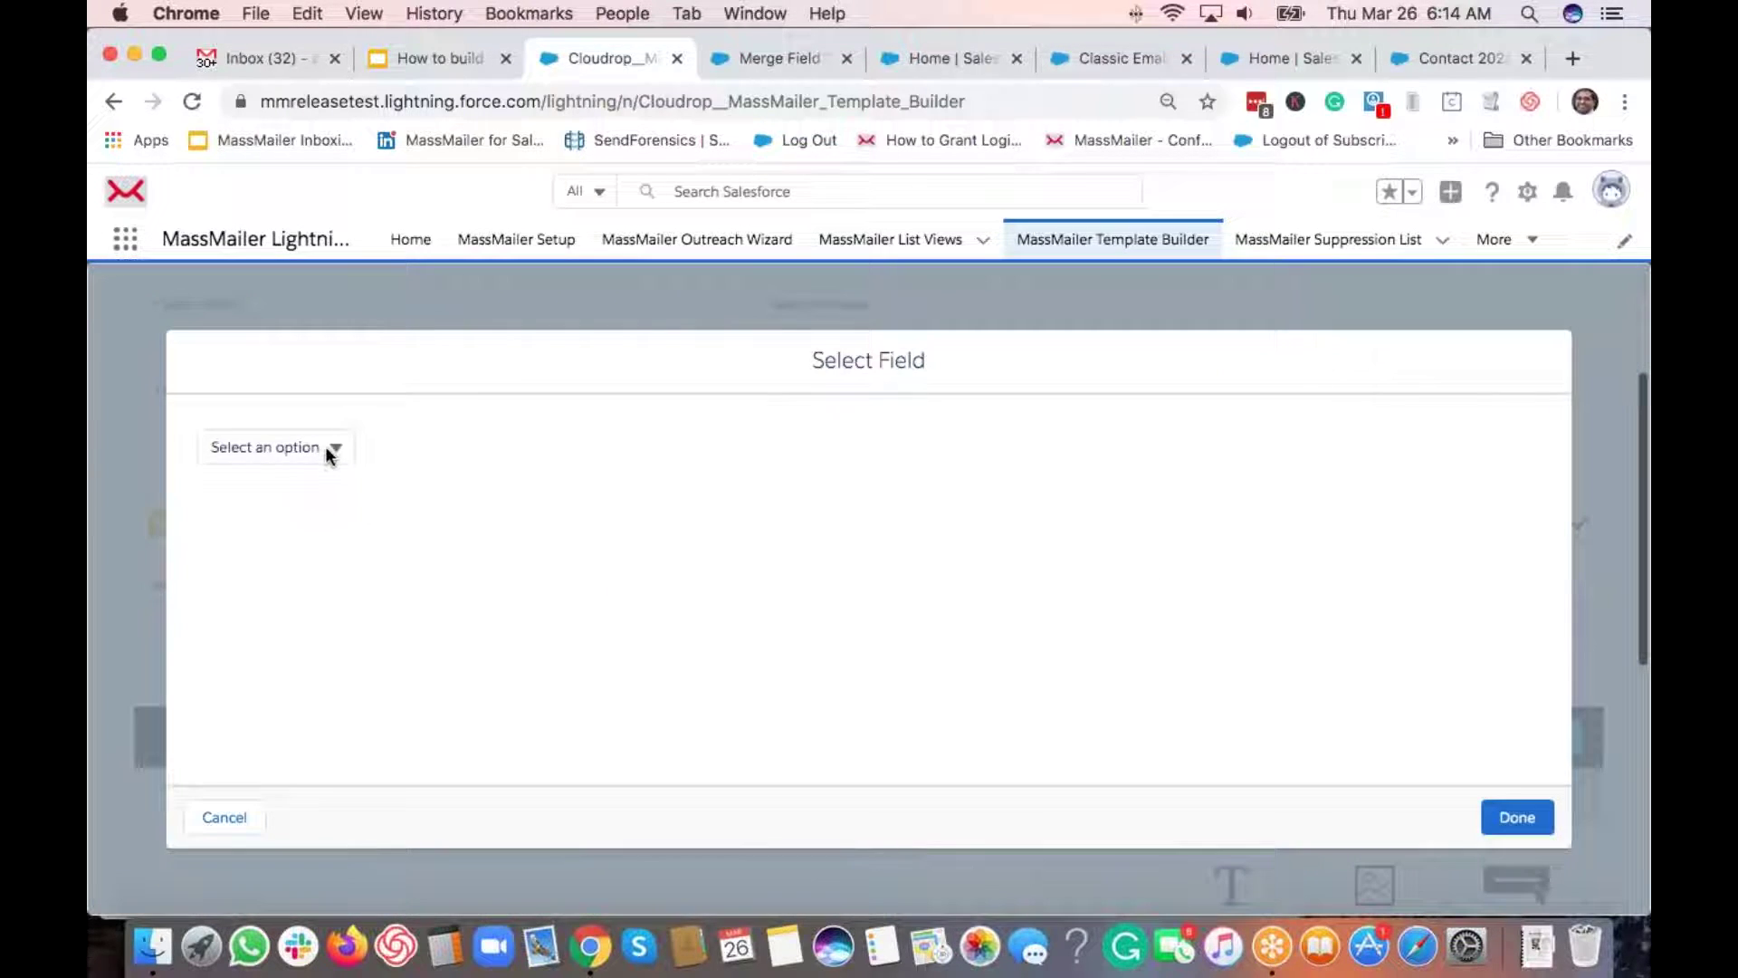
{"action": "left_click", "coordinate": [325, 447]}
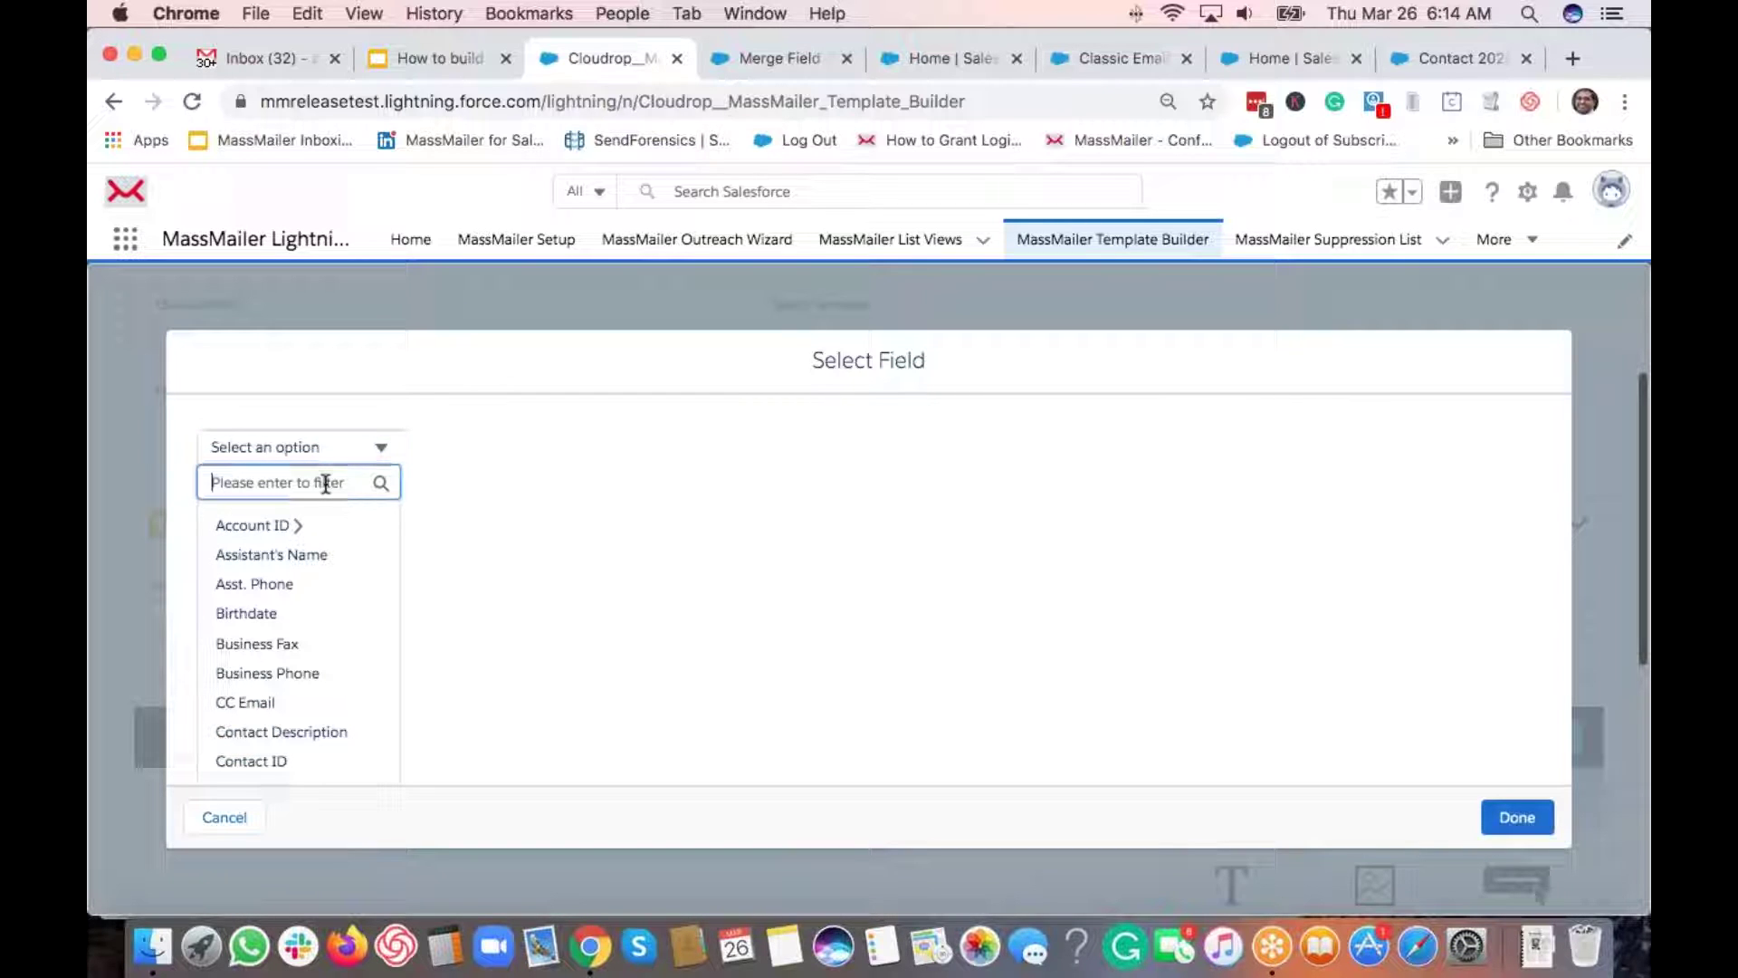
{"action": "type", "text": "first"}
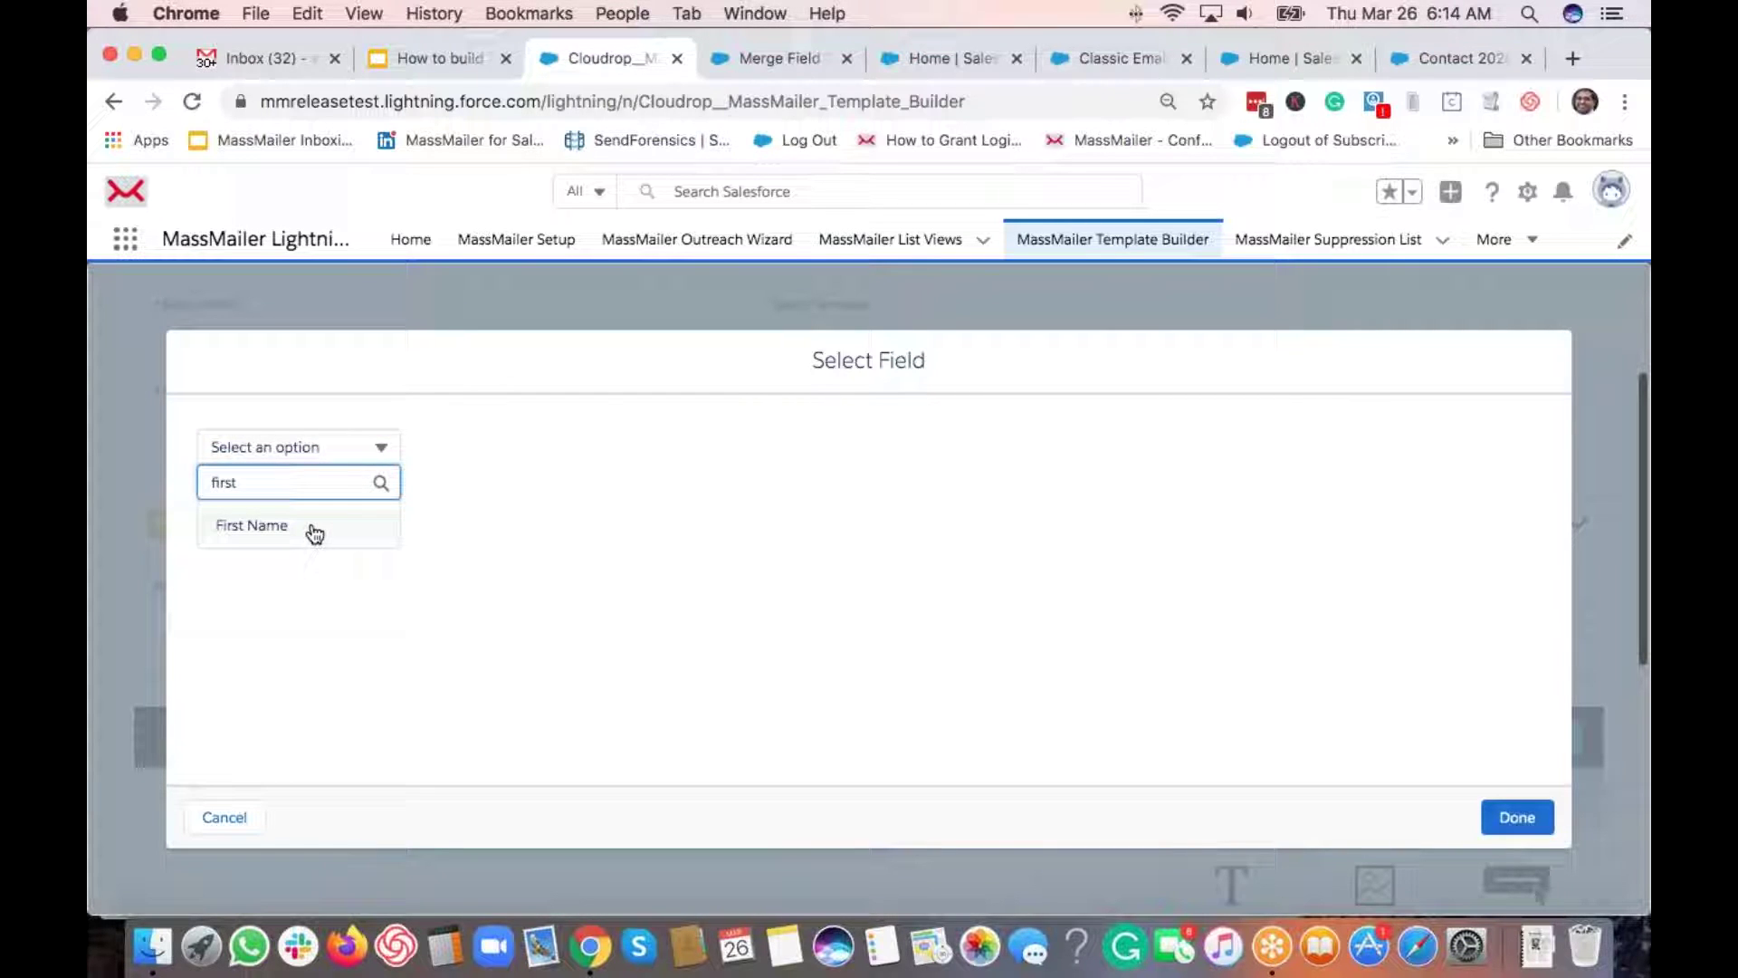
{"action": "left_click", "coordinate": [312, 530]}
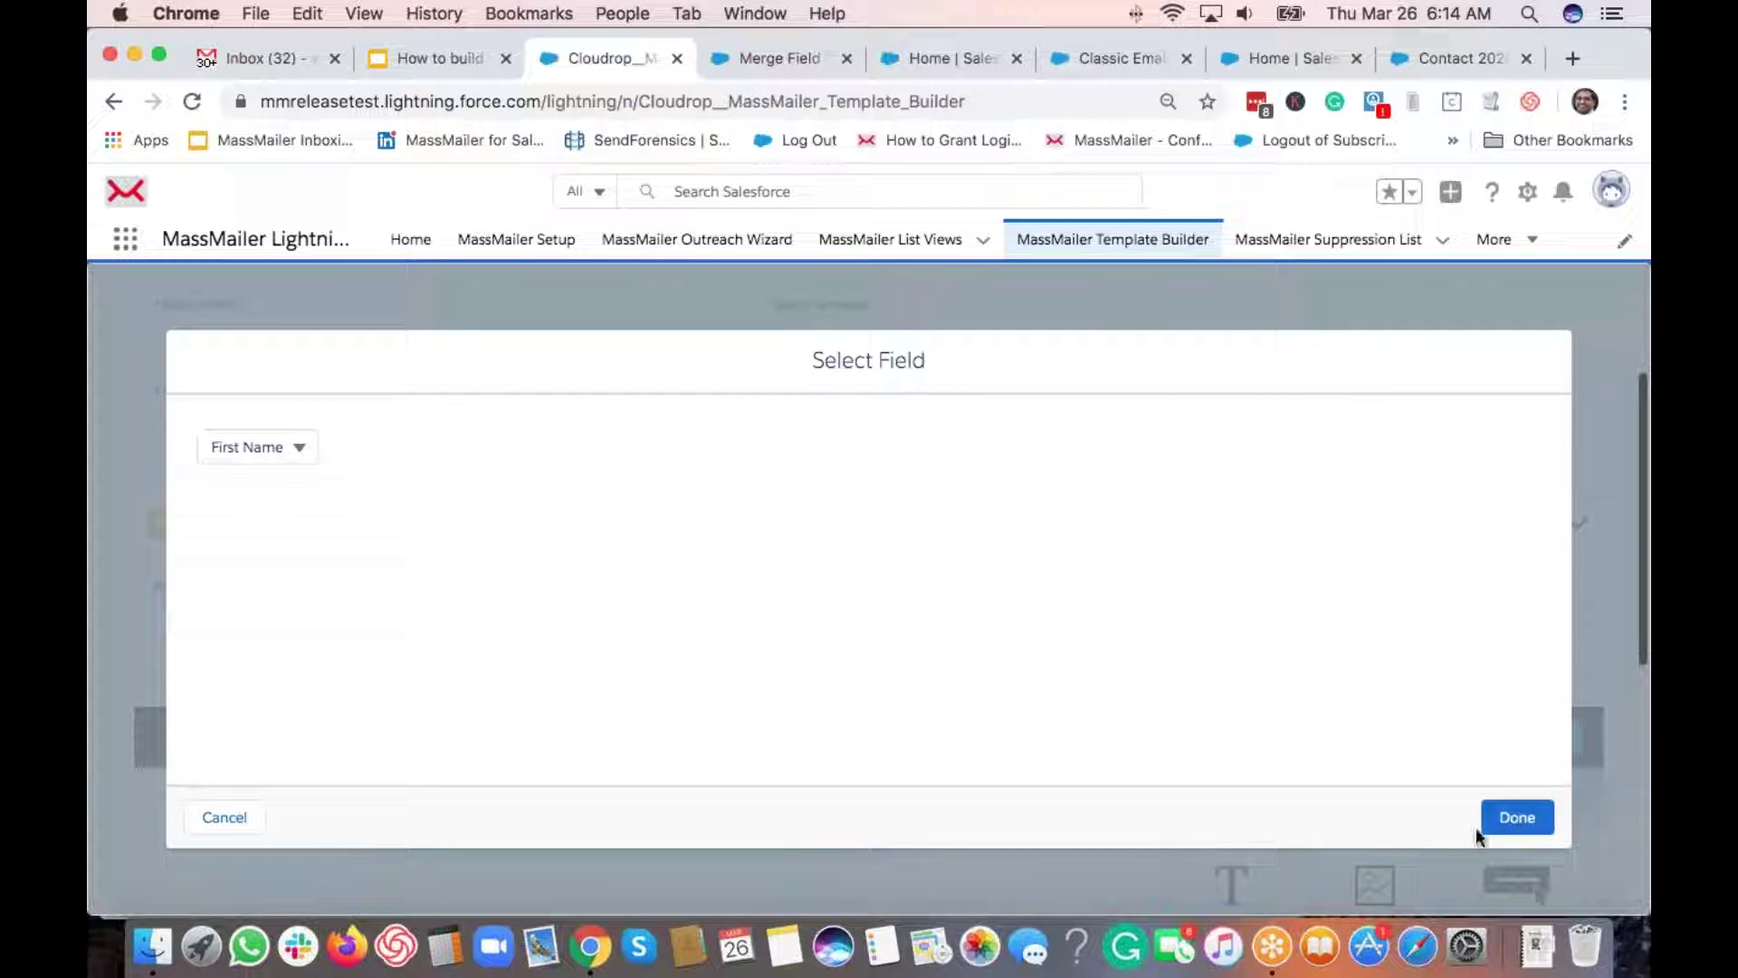
{"action": "left_click", "coordinate": [1517, 816]}
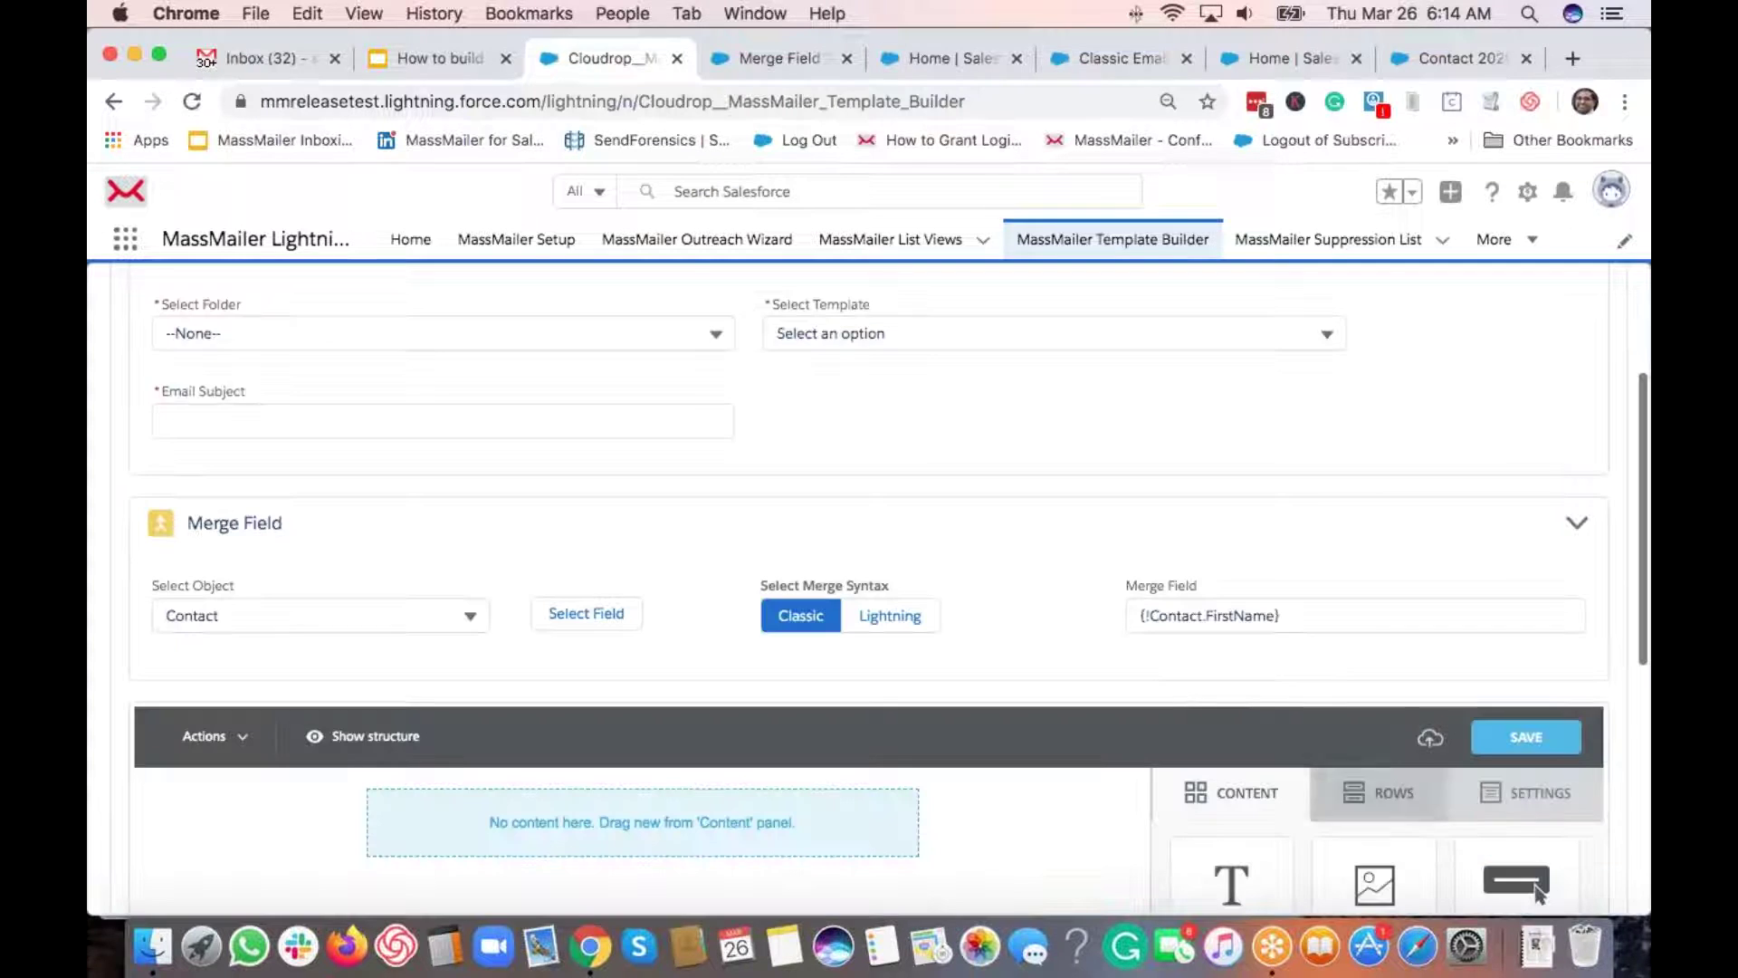
{"action": "left_click", "coordinate": [1171, 619]}
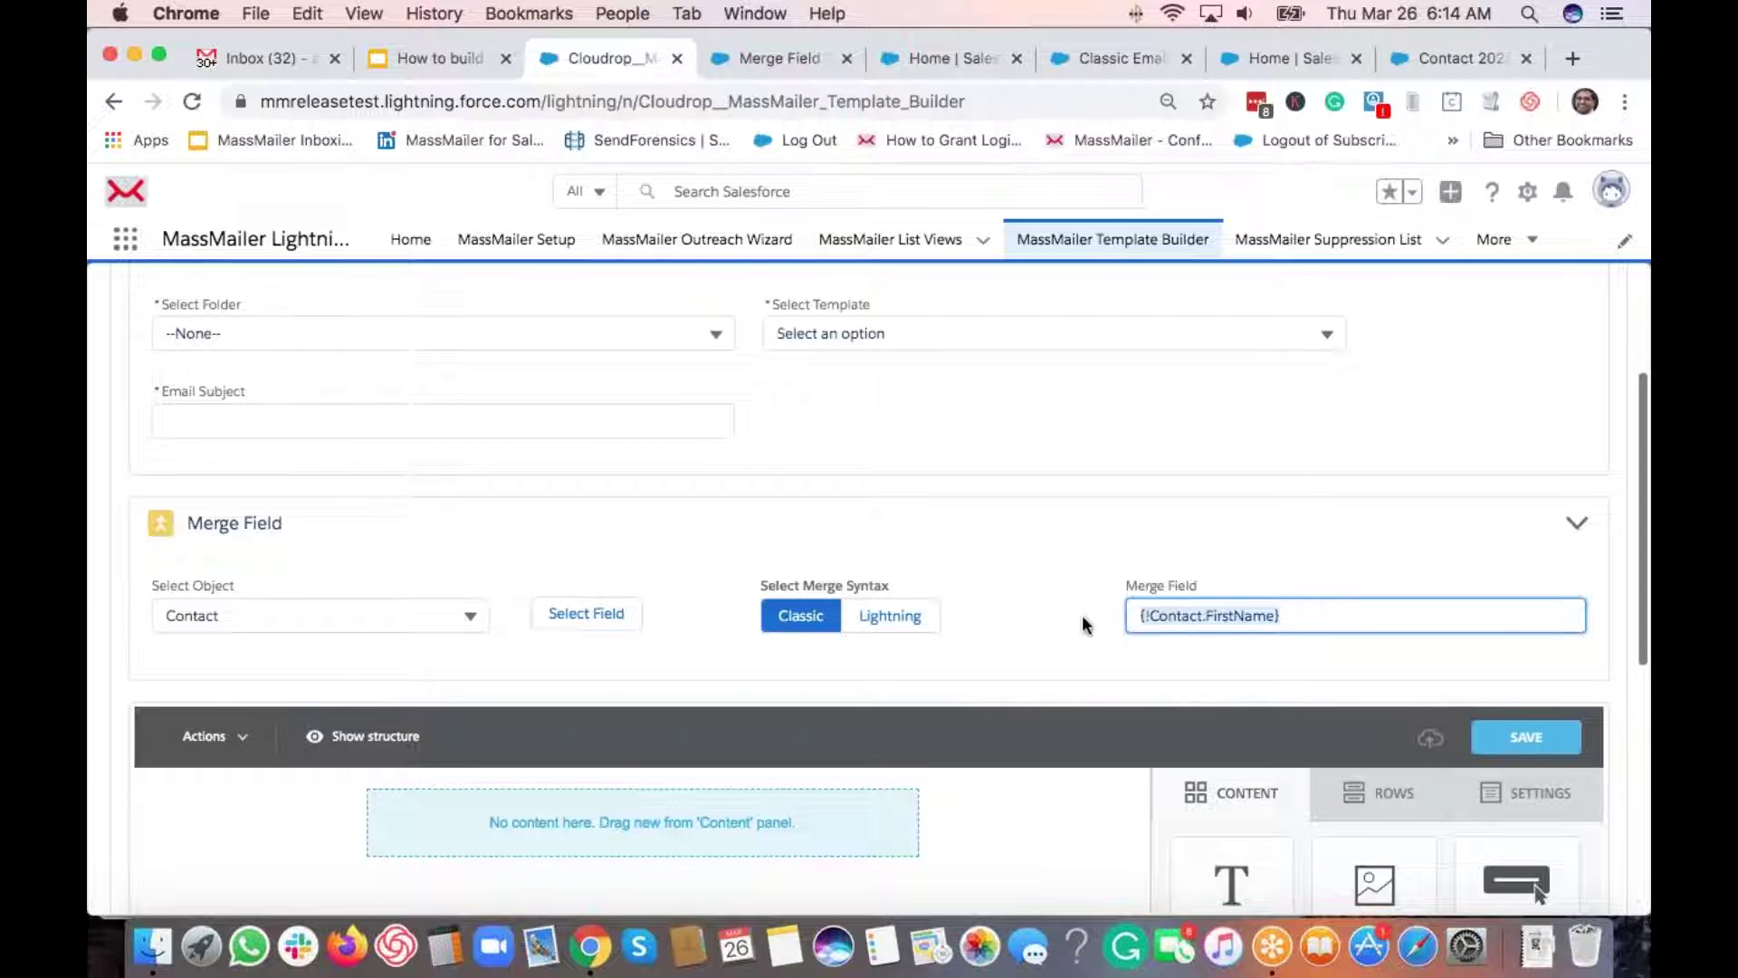
{"action": "key", "text": "super+x"}
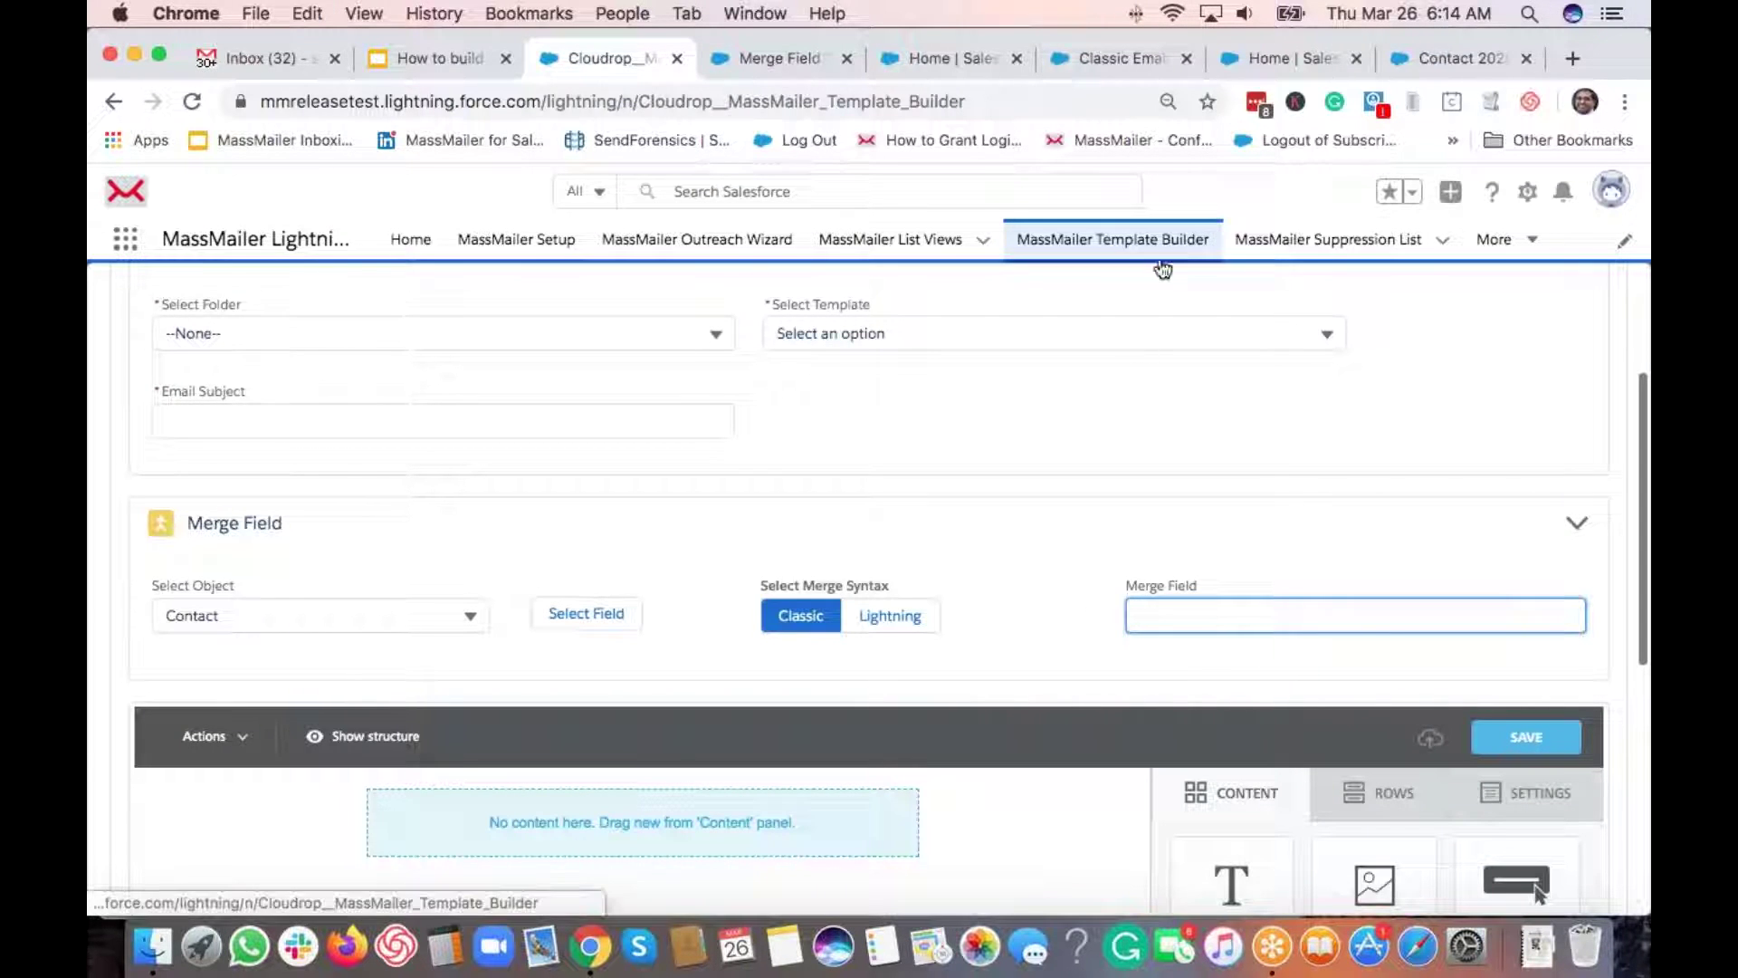
{"action": "left_click", "coordinate": [1135, 60]}
{"action": "left_click", "coordinate": [792, 501]}
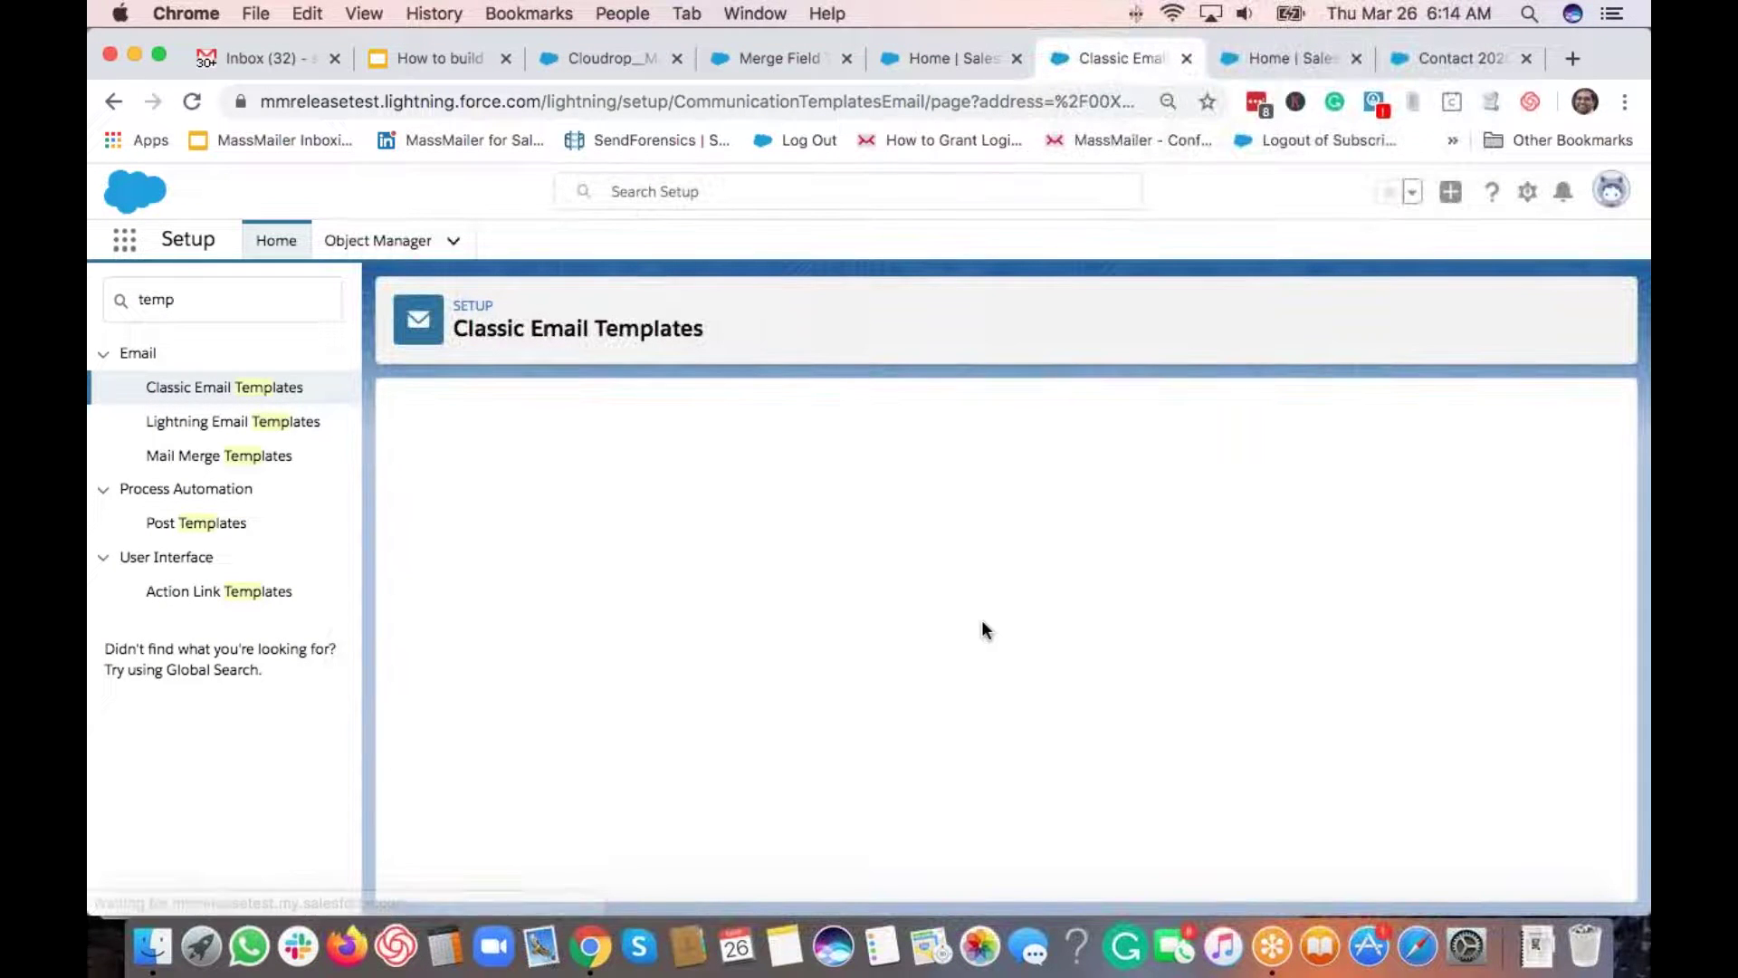
{"action": "scroll", "coordinate": [968, 793], "scroll_direction": "down", "scroll_amount": 3}
{"action": "left_click", "coordinate": [888, 737]}
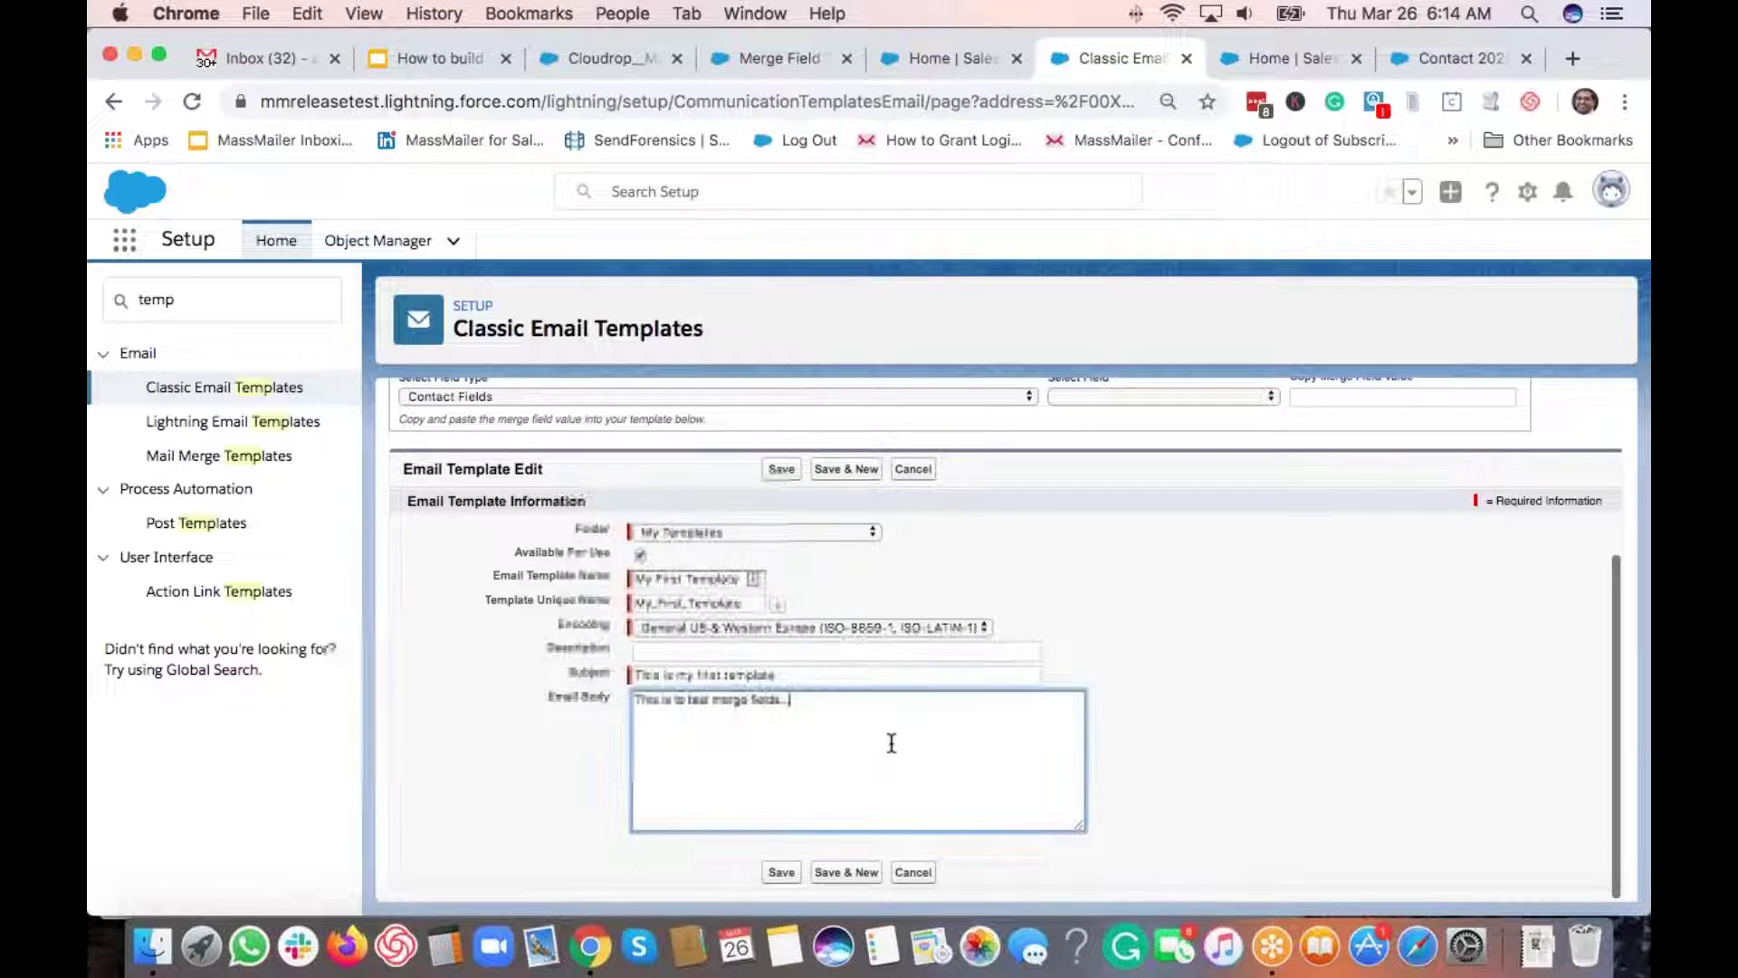
{"action": "key", "text": "super+v"}
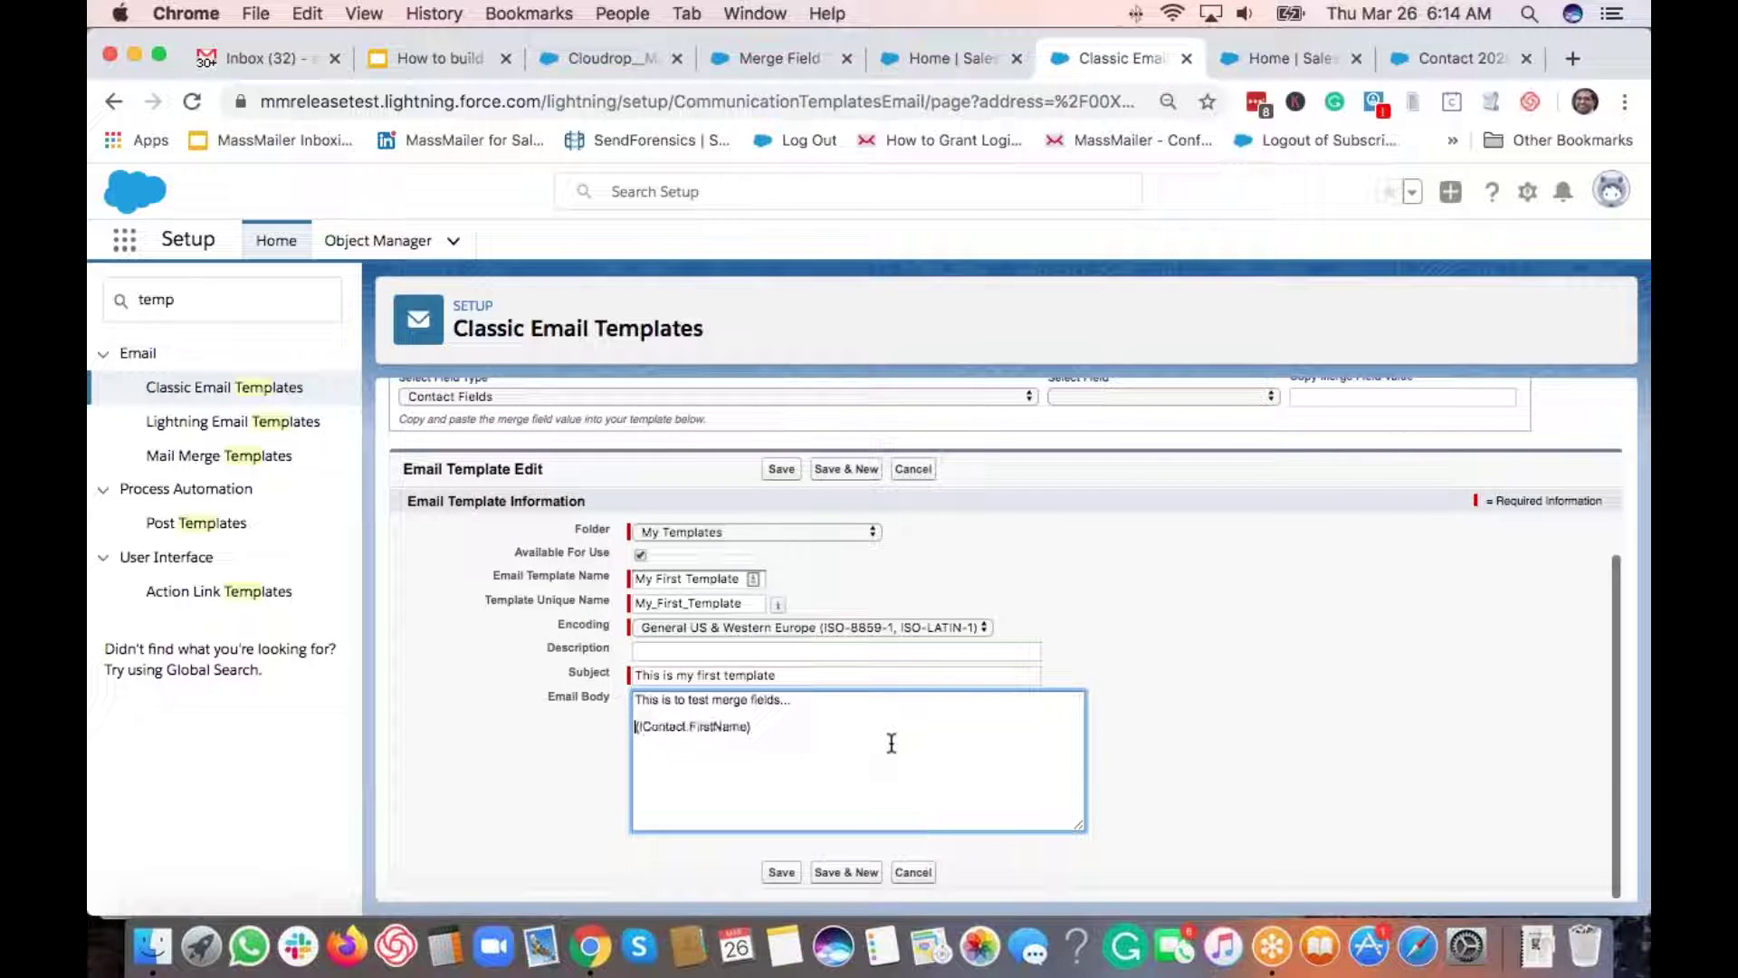
{"action": "key", "text": "super+Left"}
{"action": "type", "text": "Name:"}
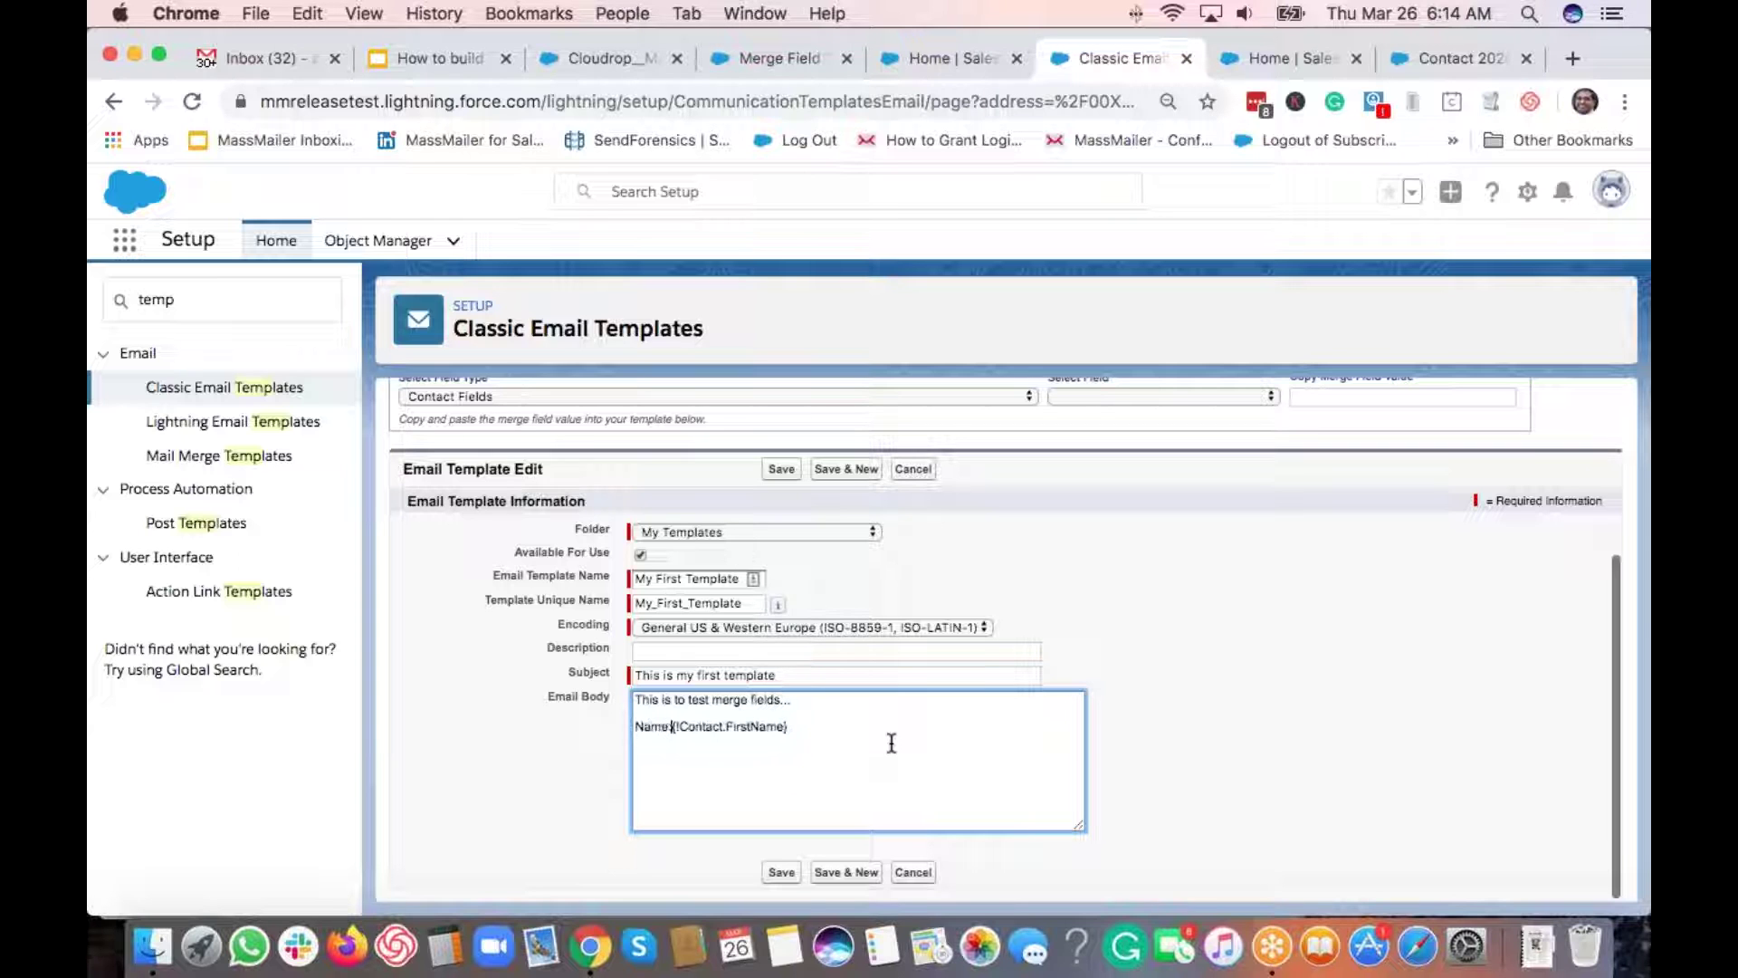
{"action": "key", "text": "super+Right"}
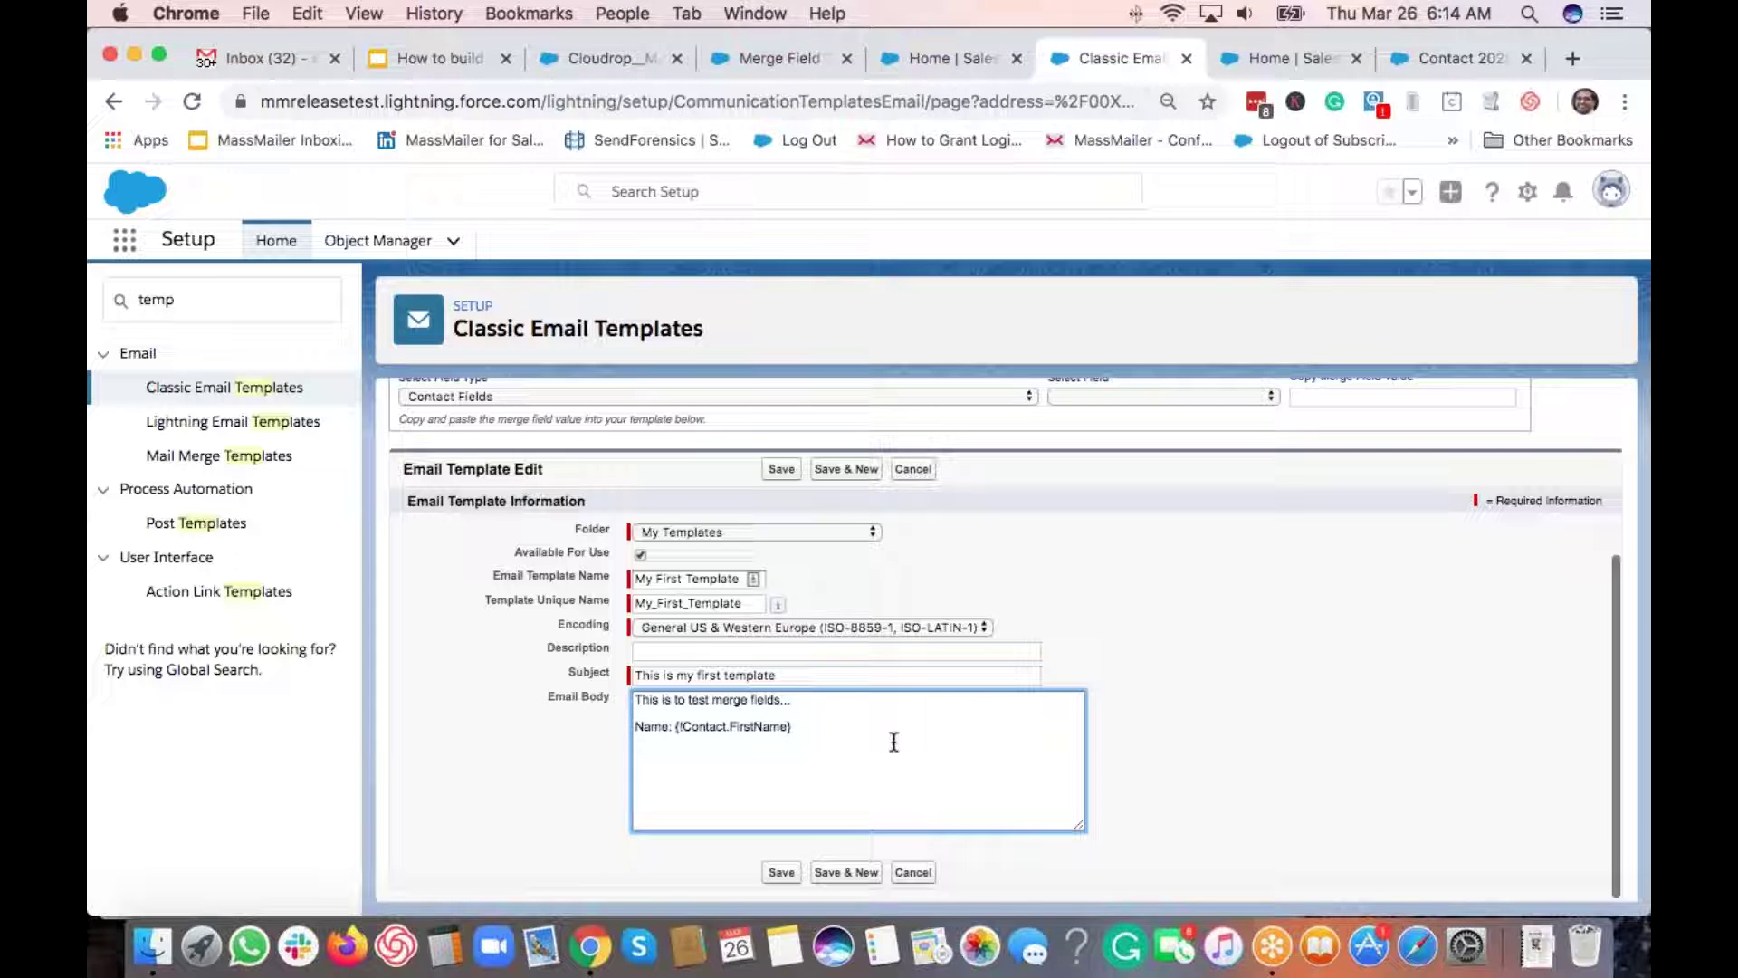
{"action": "left_click", "coordinate": [1454, 58]}
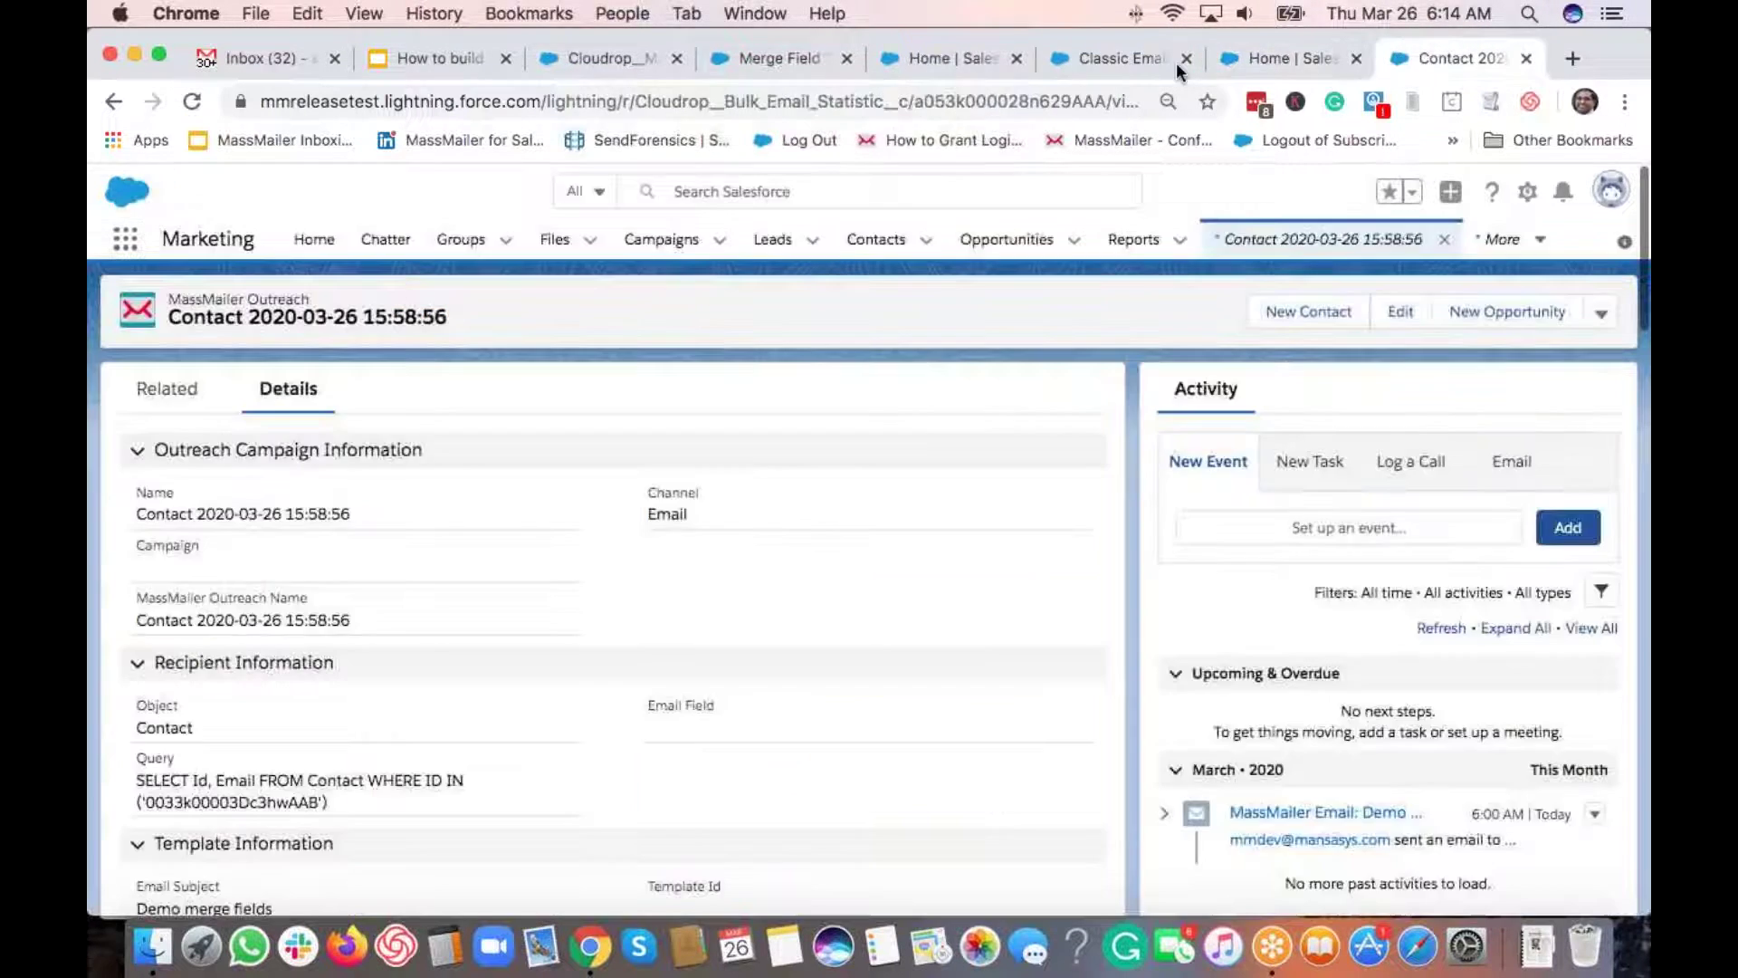
Step: Generate {!Contact.Account.Name} via Account ID > Account Name and cut it to the clipboard
{"action": "left_click", "coordinate": [769, 54]}
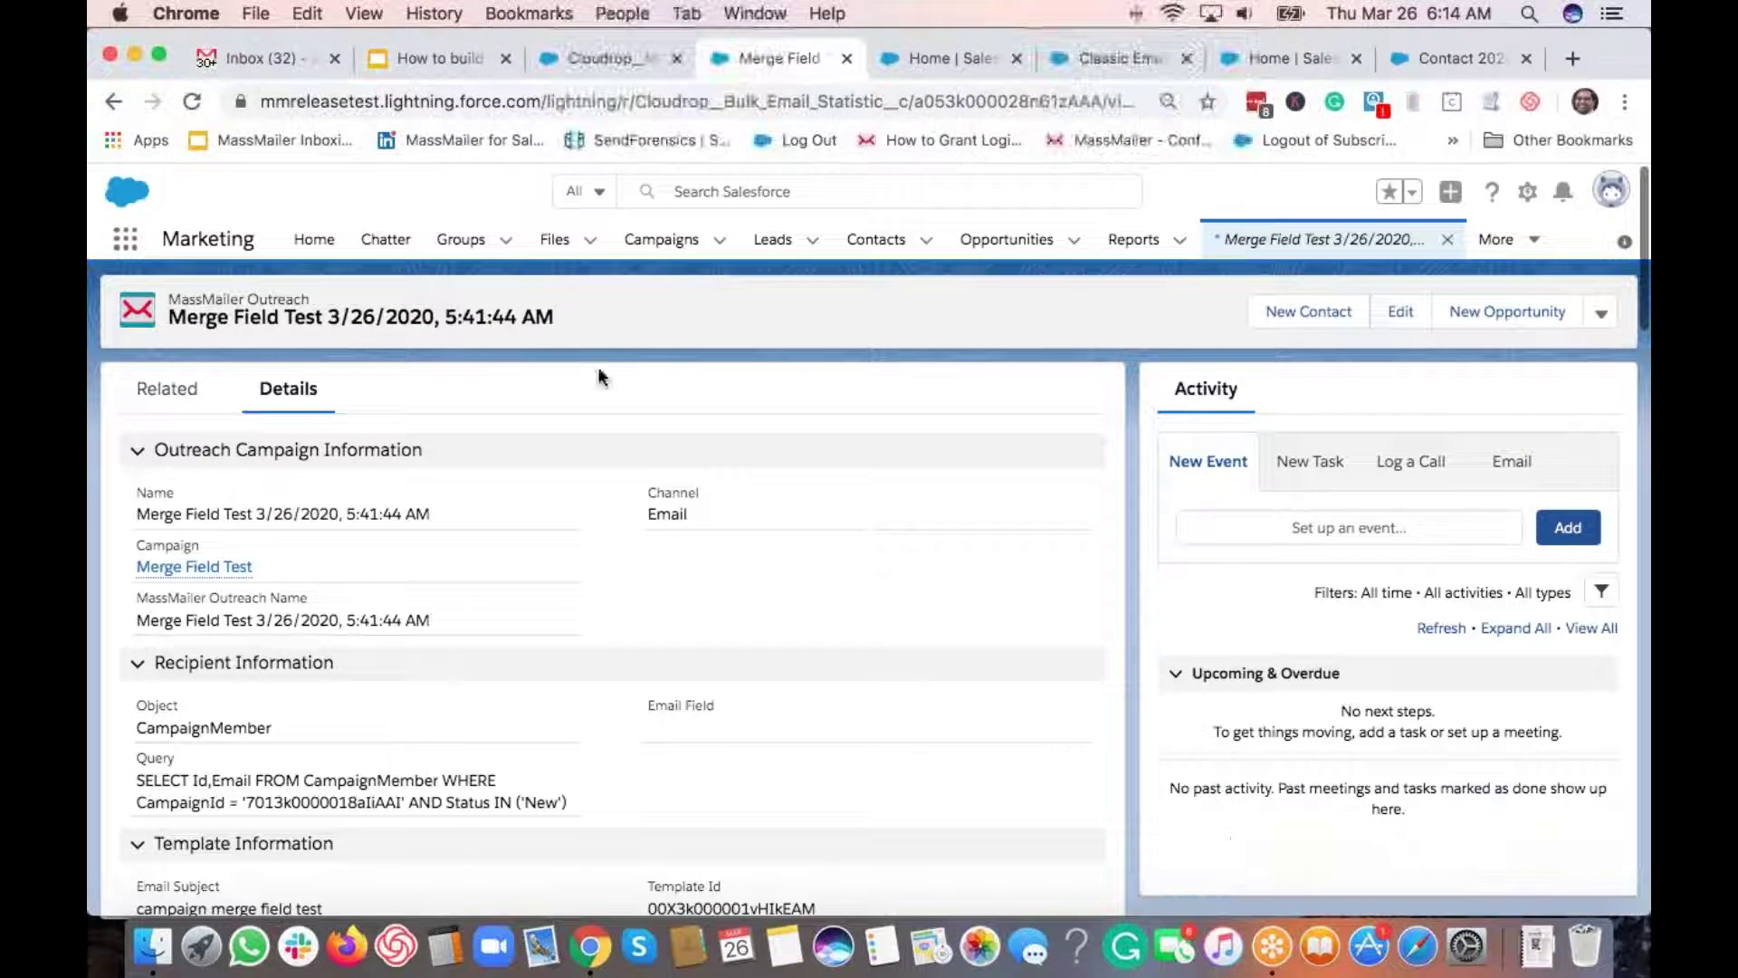
{"action": "left_click", "coordinate": [622, 57]}
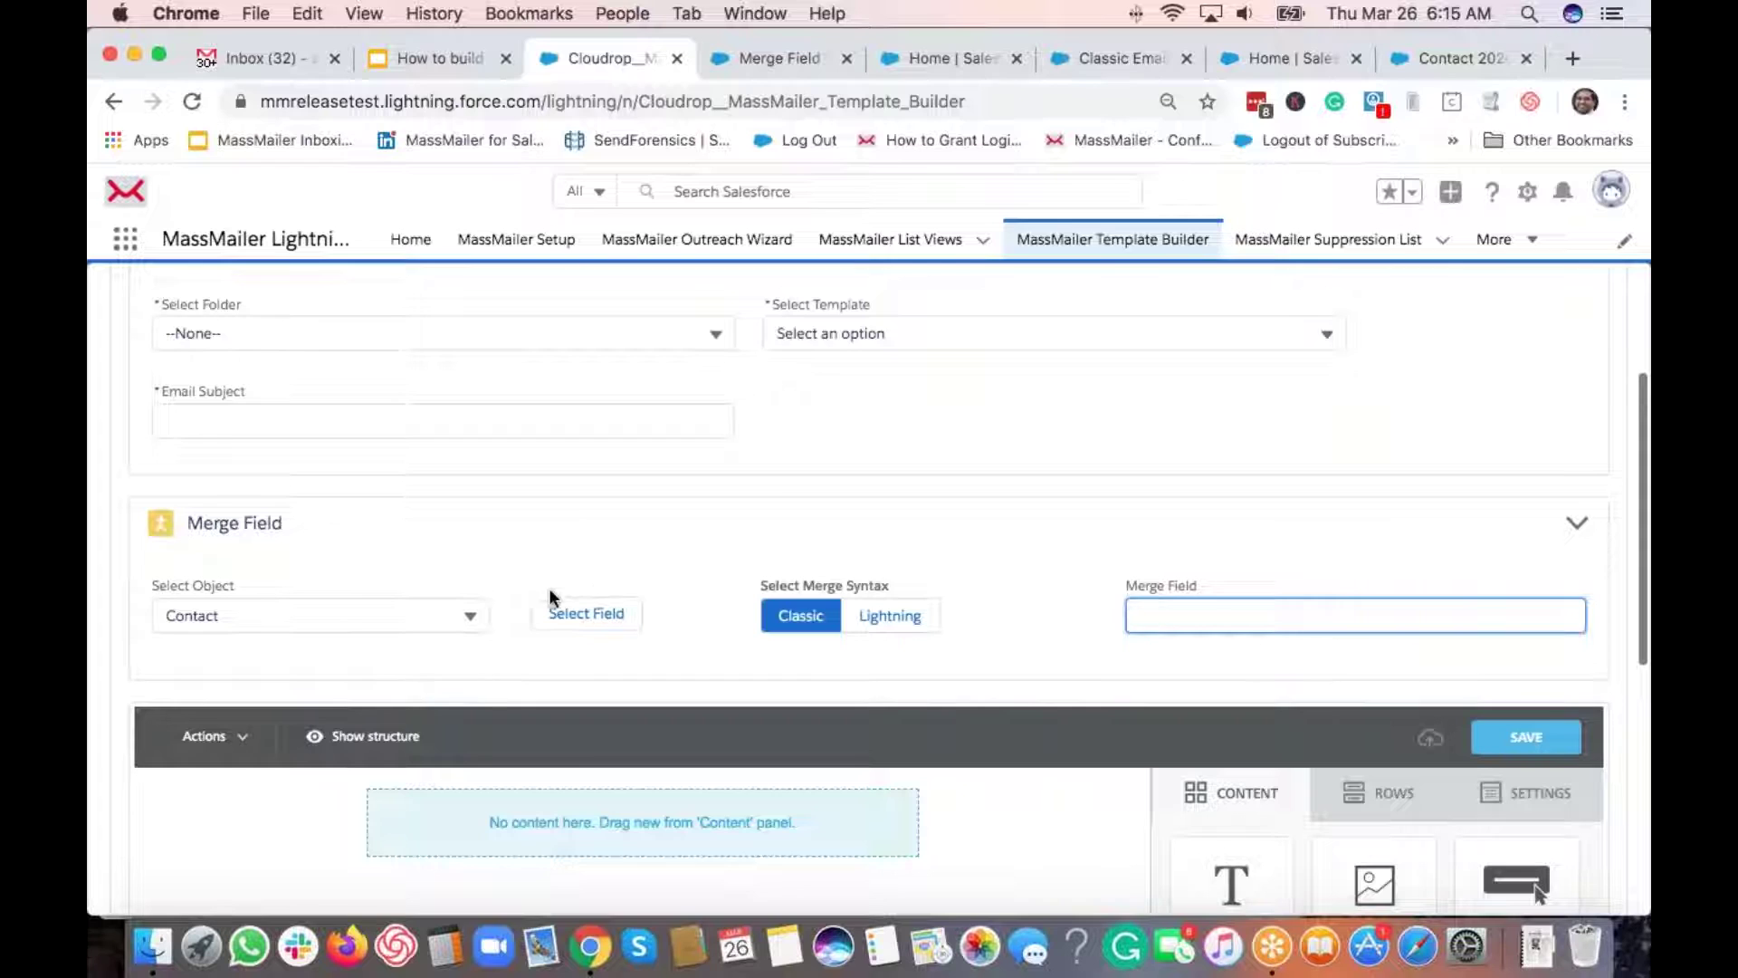
{"action": "left_click", "coordinate": [600, 613]}
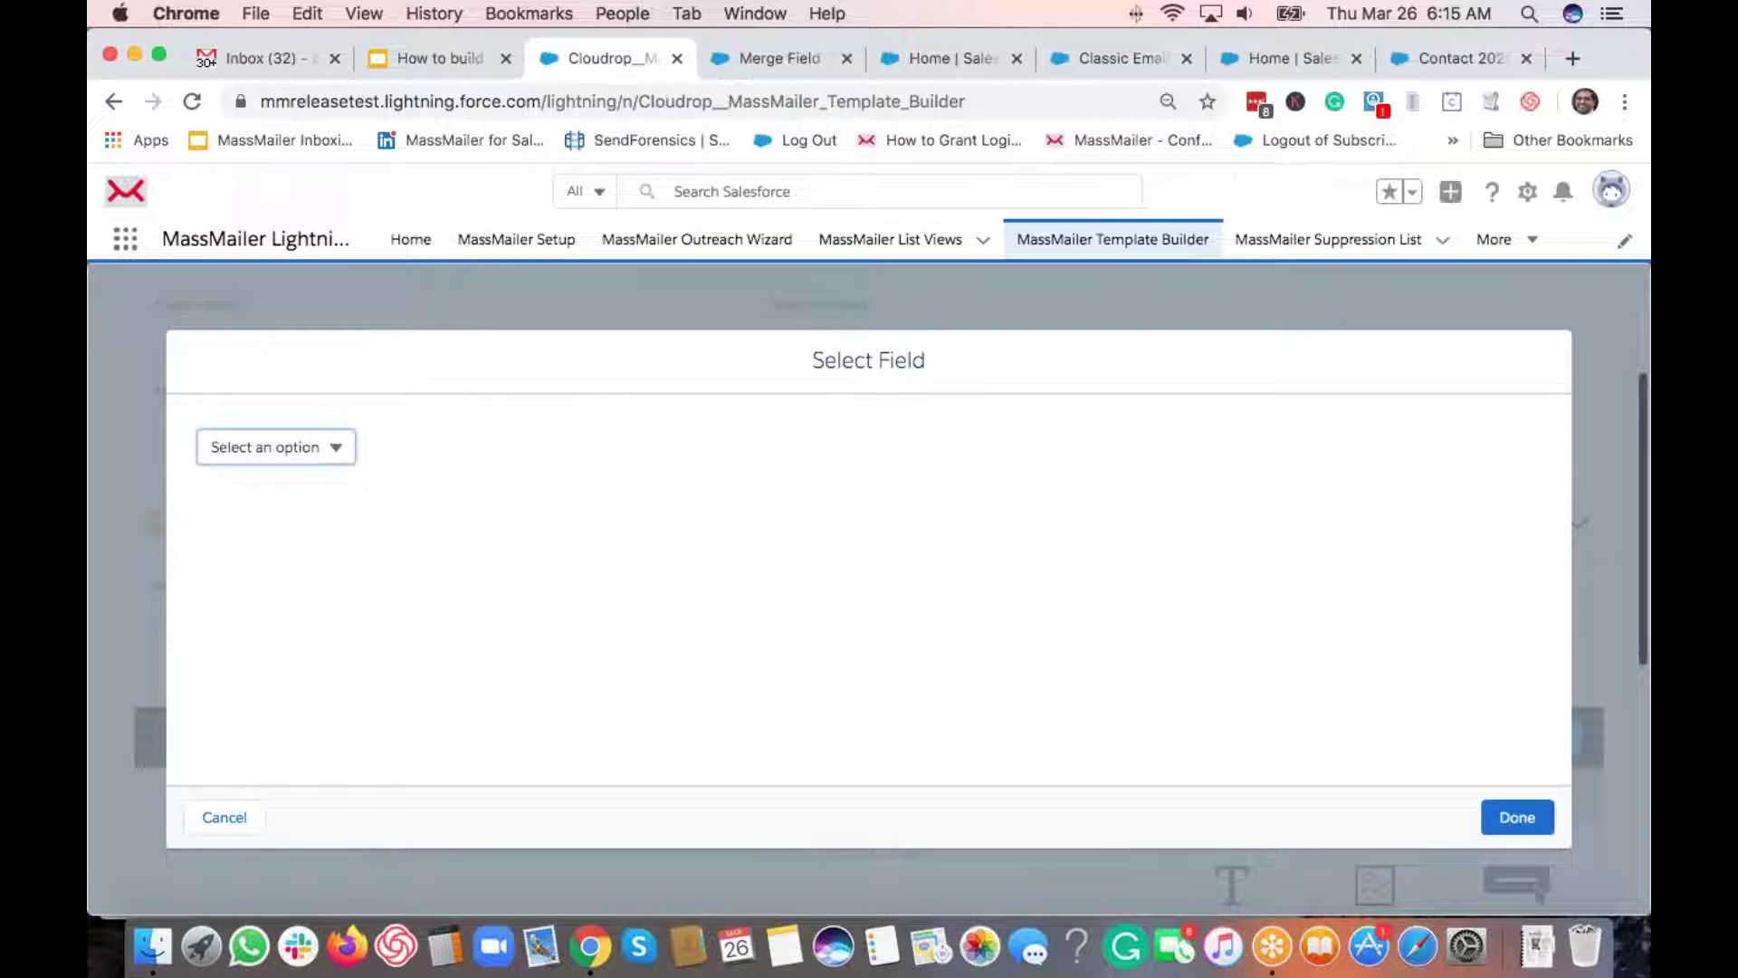
{"action": "left_click", "coordinate": [334, 447]}
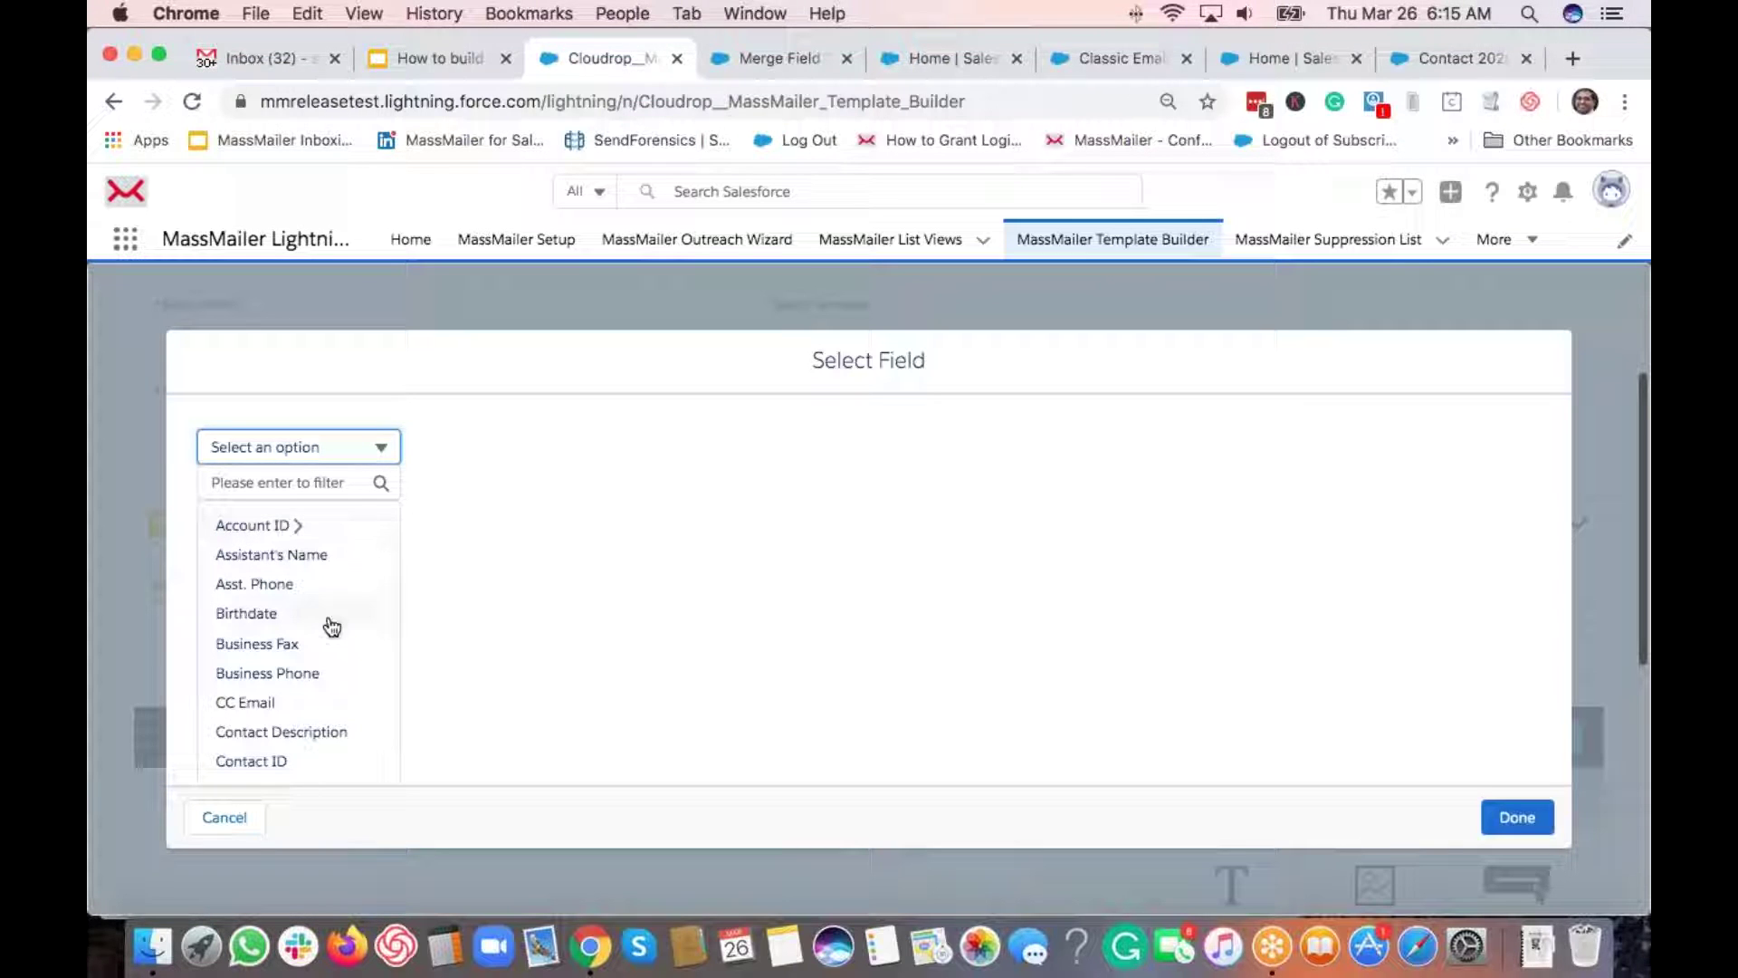
{"action": "left_click", "coordinate": [287, 527]}
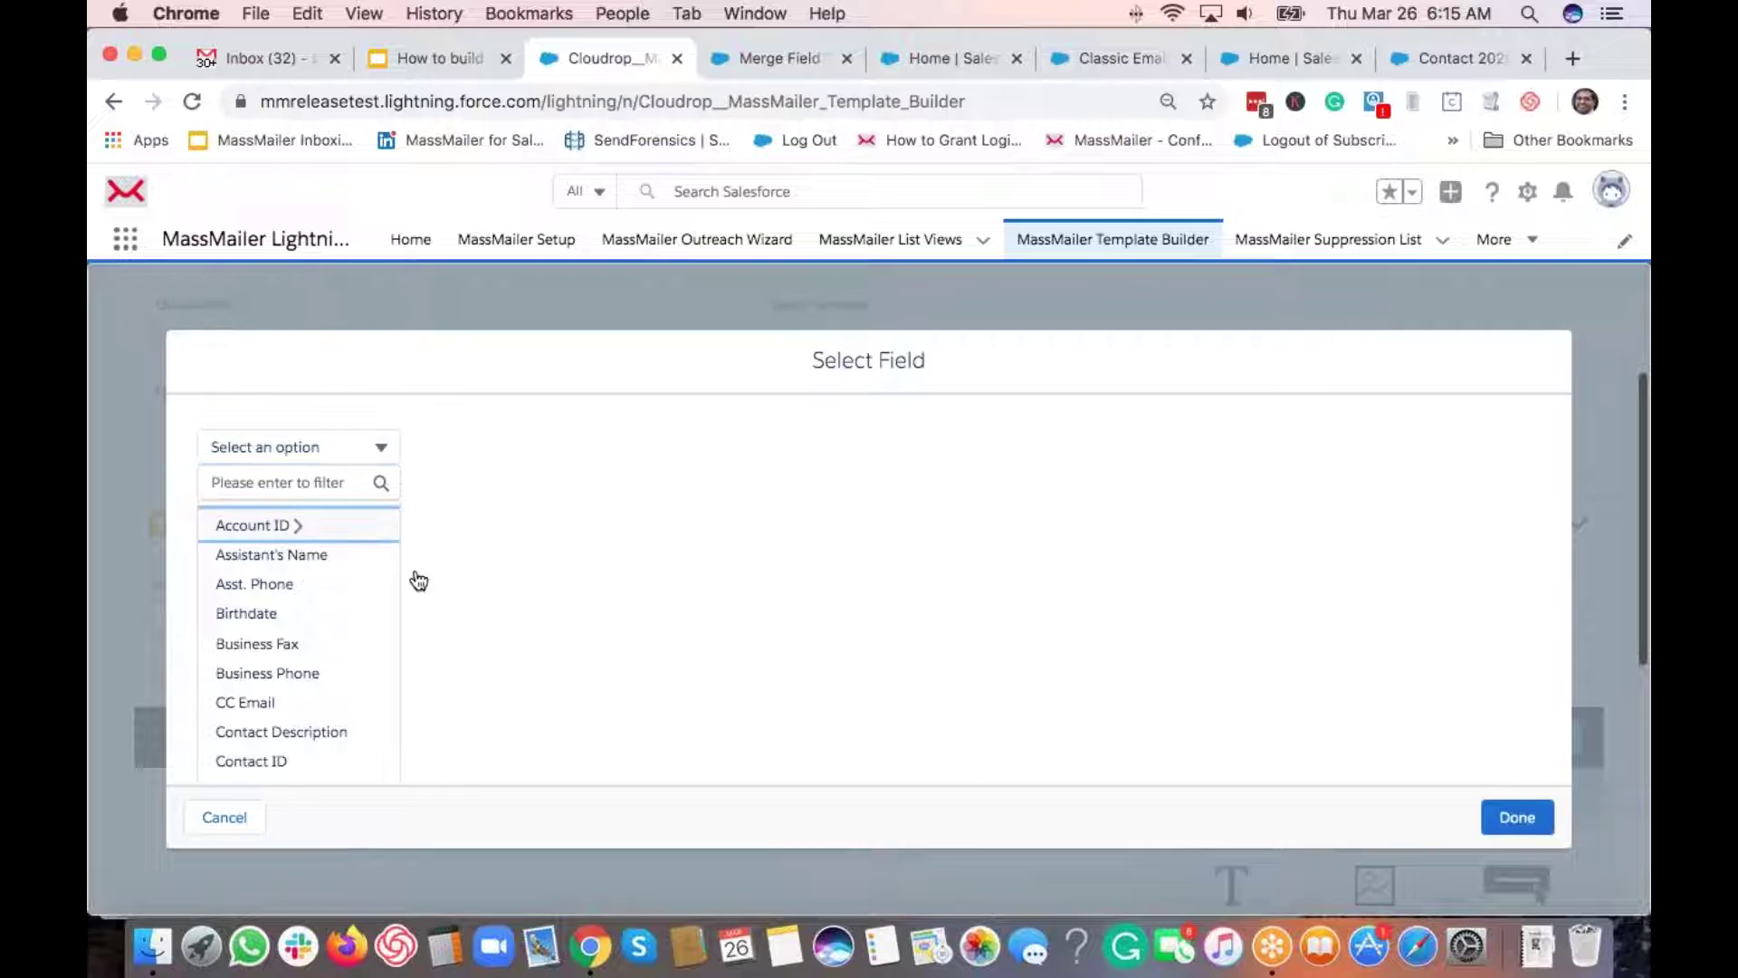
{"action": "left_click", "coordinate": [429, 452]}
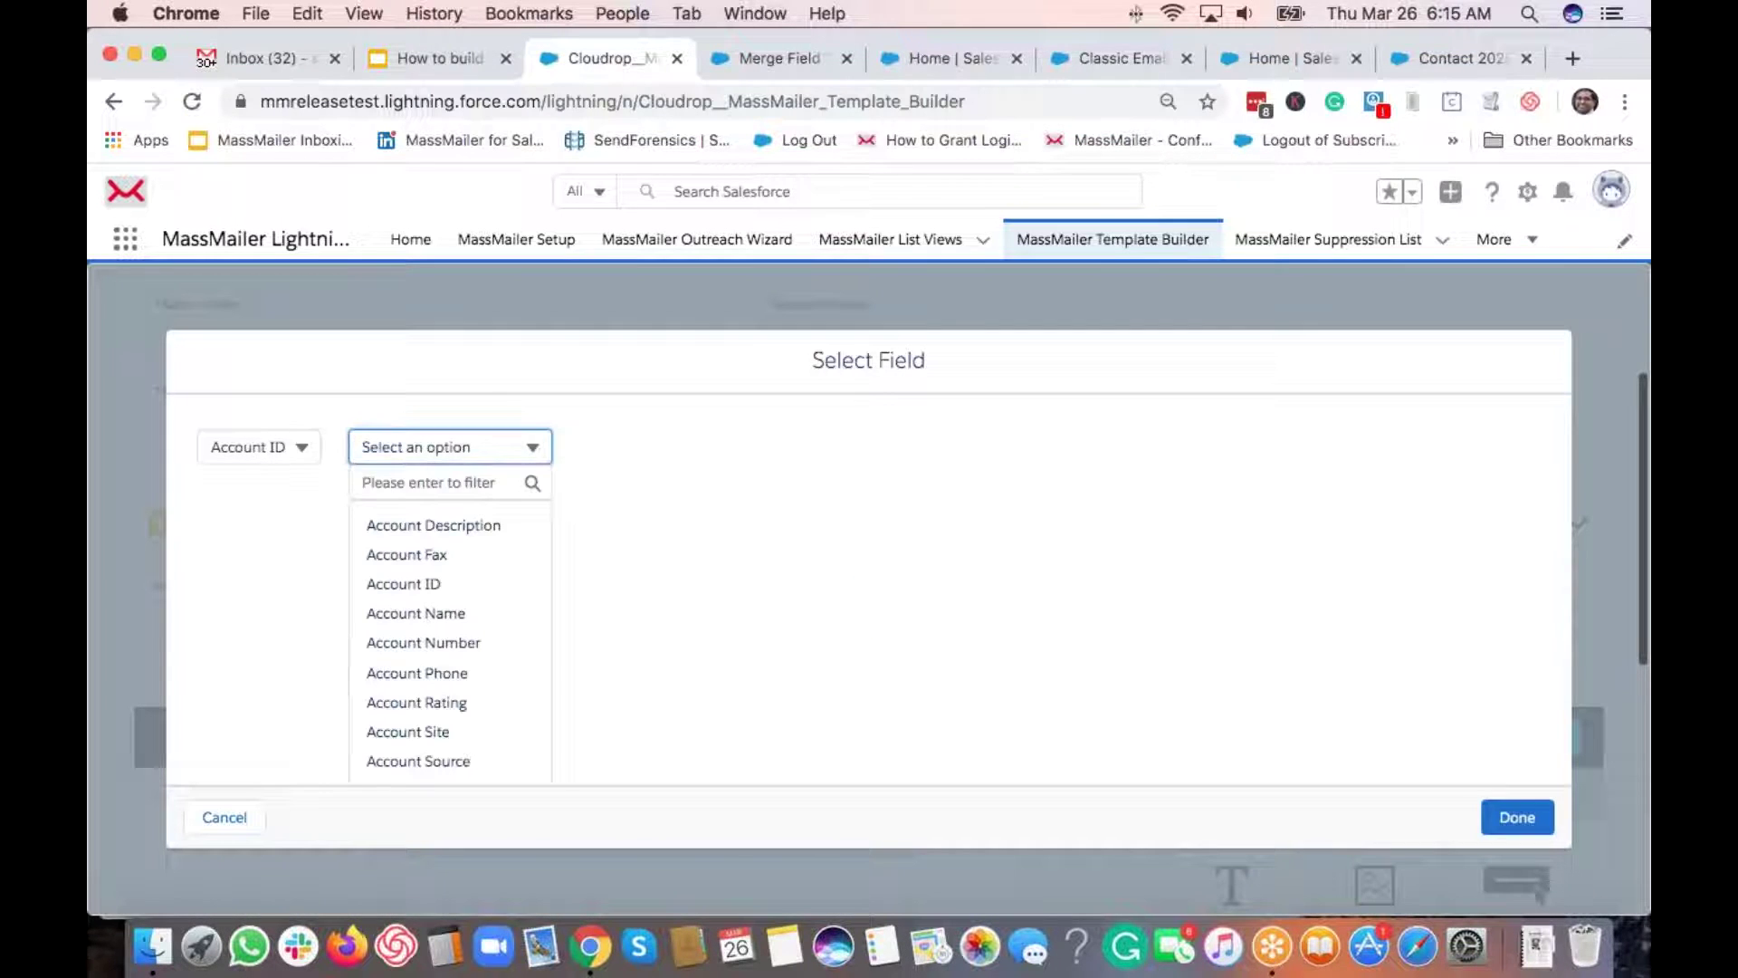
{"action": "left_click", "coordinate": [467, 613]}
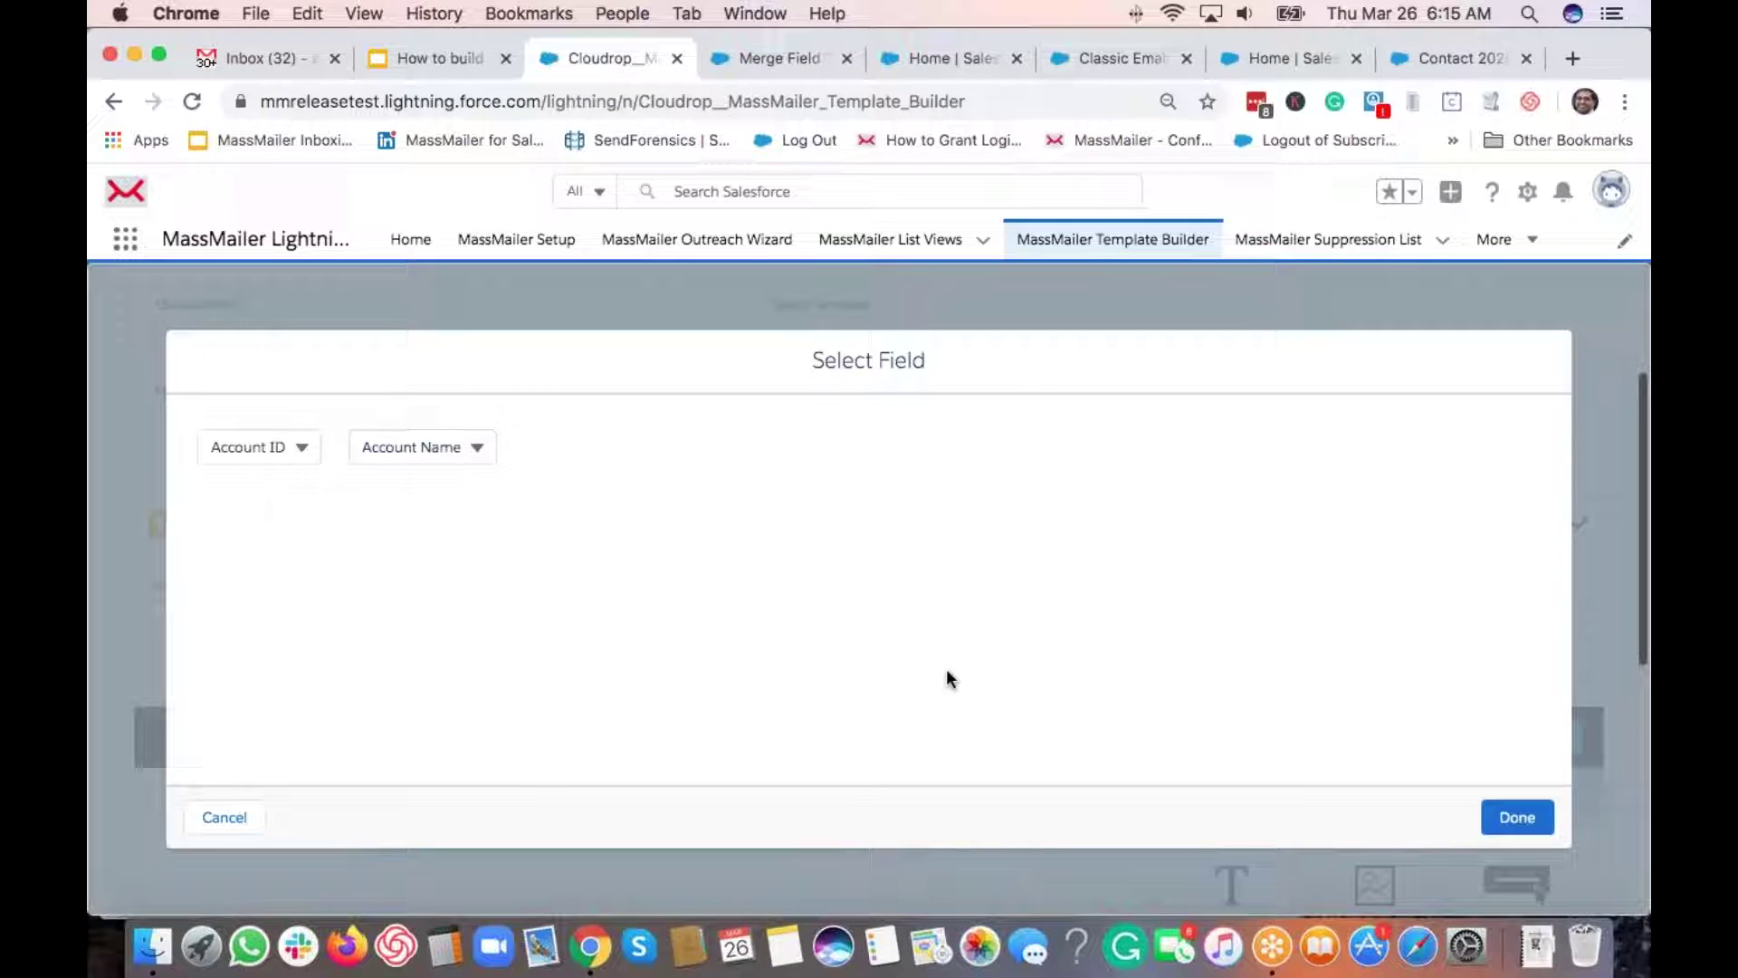
{"action": "left_click", "coordinate": [1517, 818]}
{"action": "left_click", "coordinate": [1174, 618]}
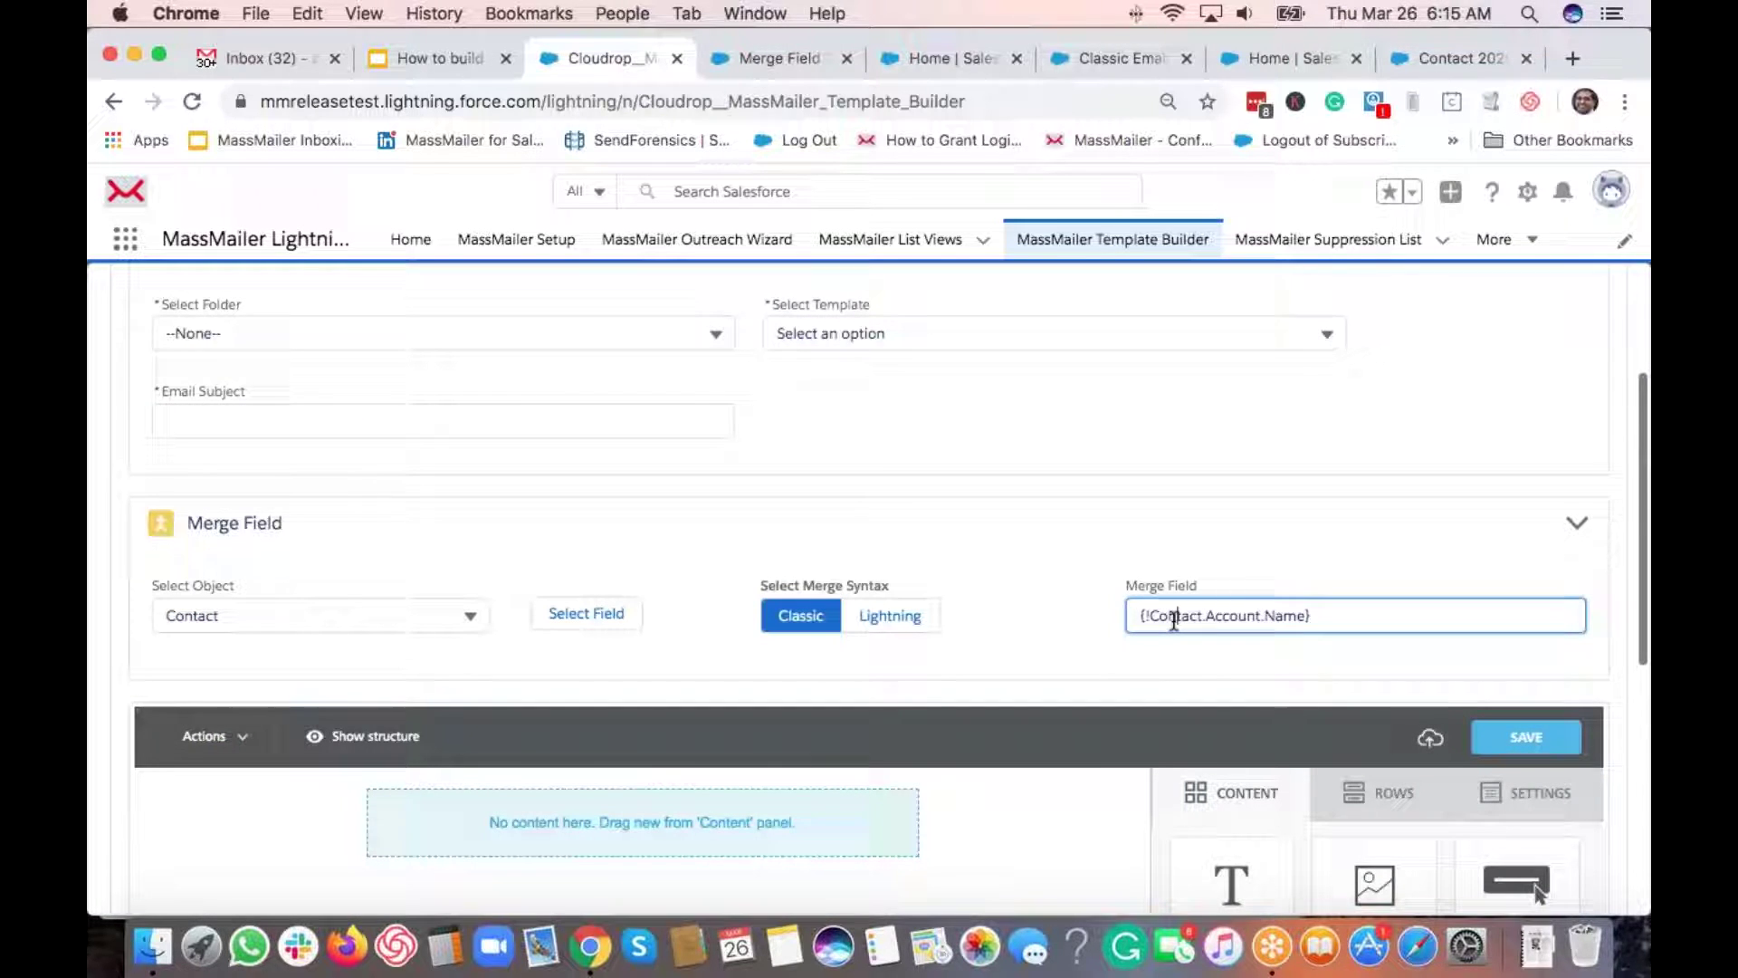
{"action": "triple_click", "coordinate": [1174, 618]}
{"action": "key", "text": "super+x"}
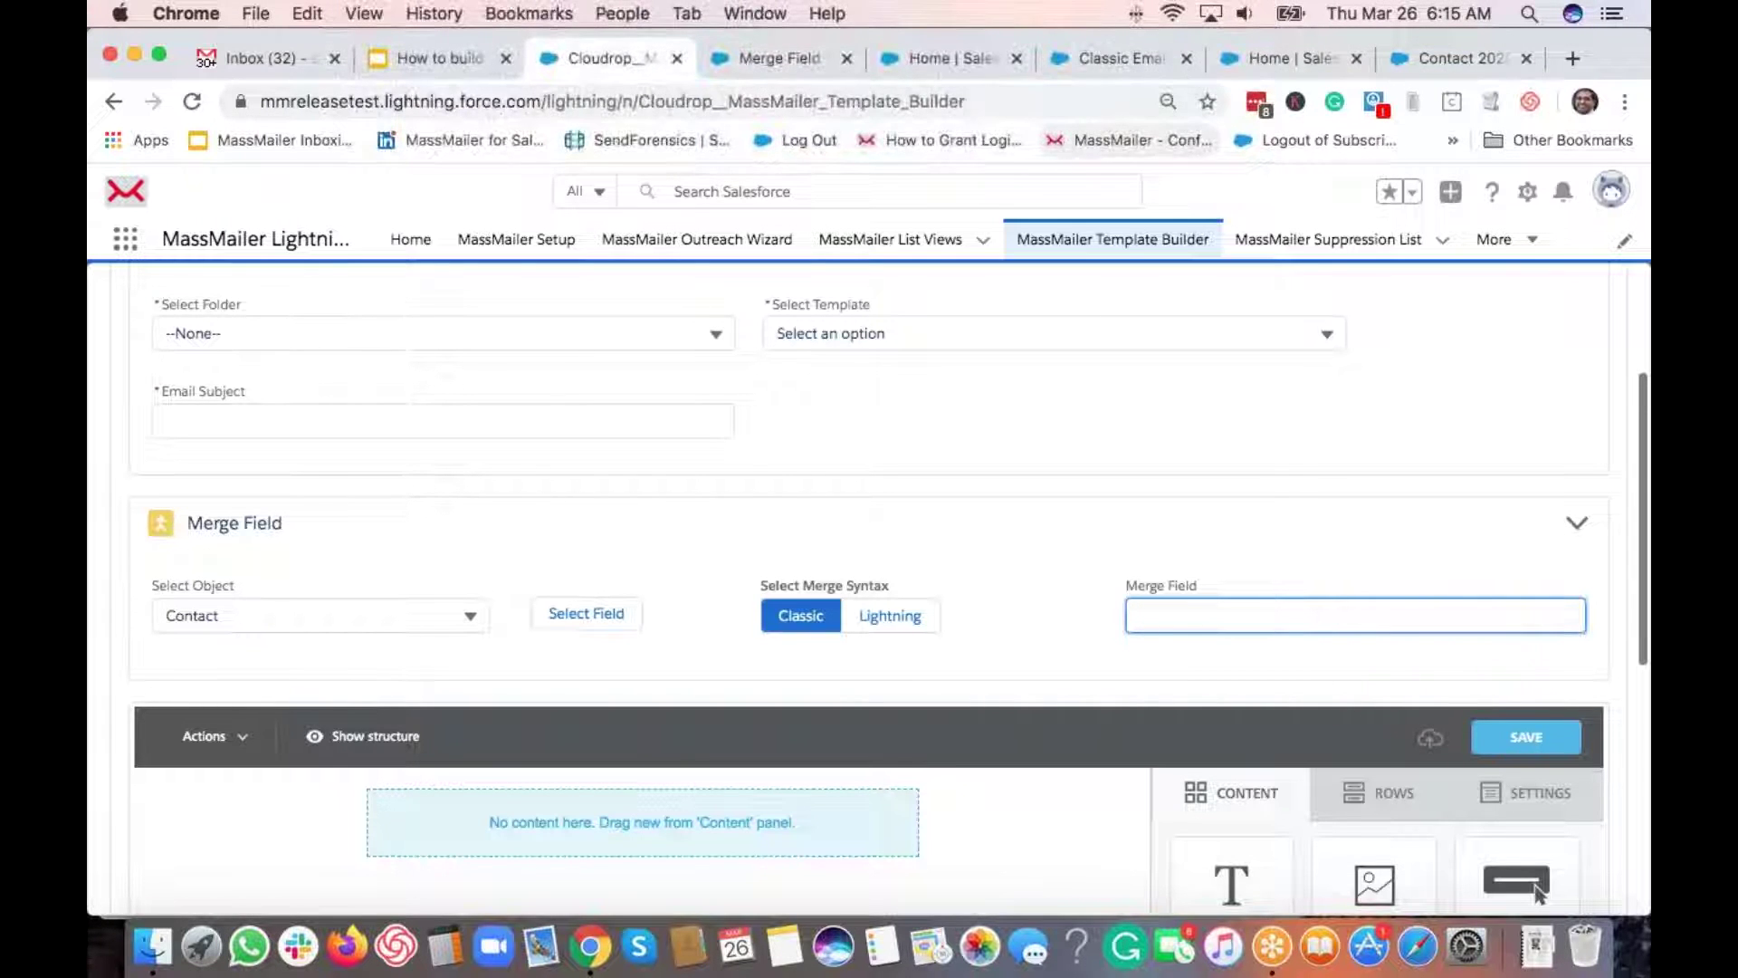
Step: Add a 'Company Name: {!Contact.Account.Name}' line below Name and save the template
{"action": "left_click", "coordinate": [1120, 57]}
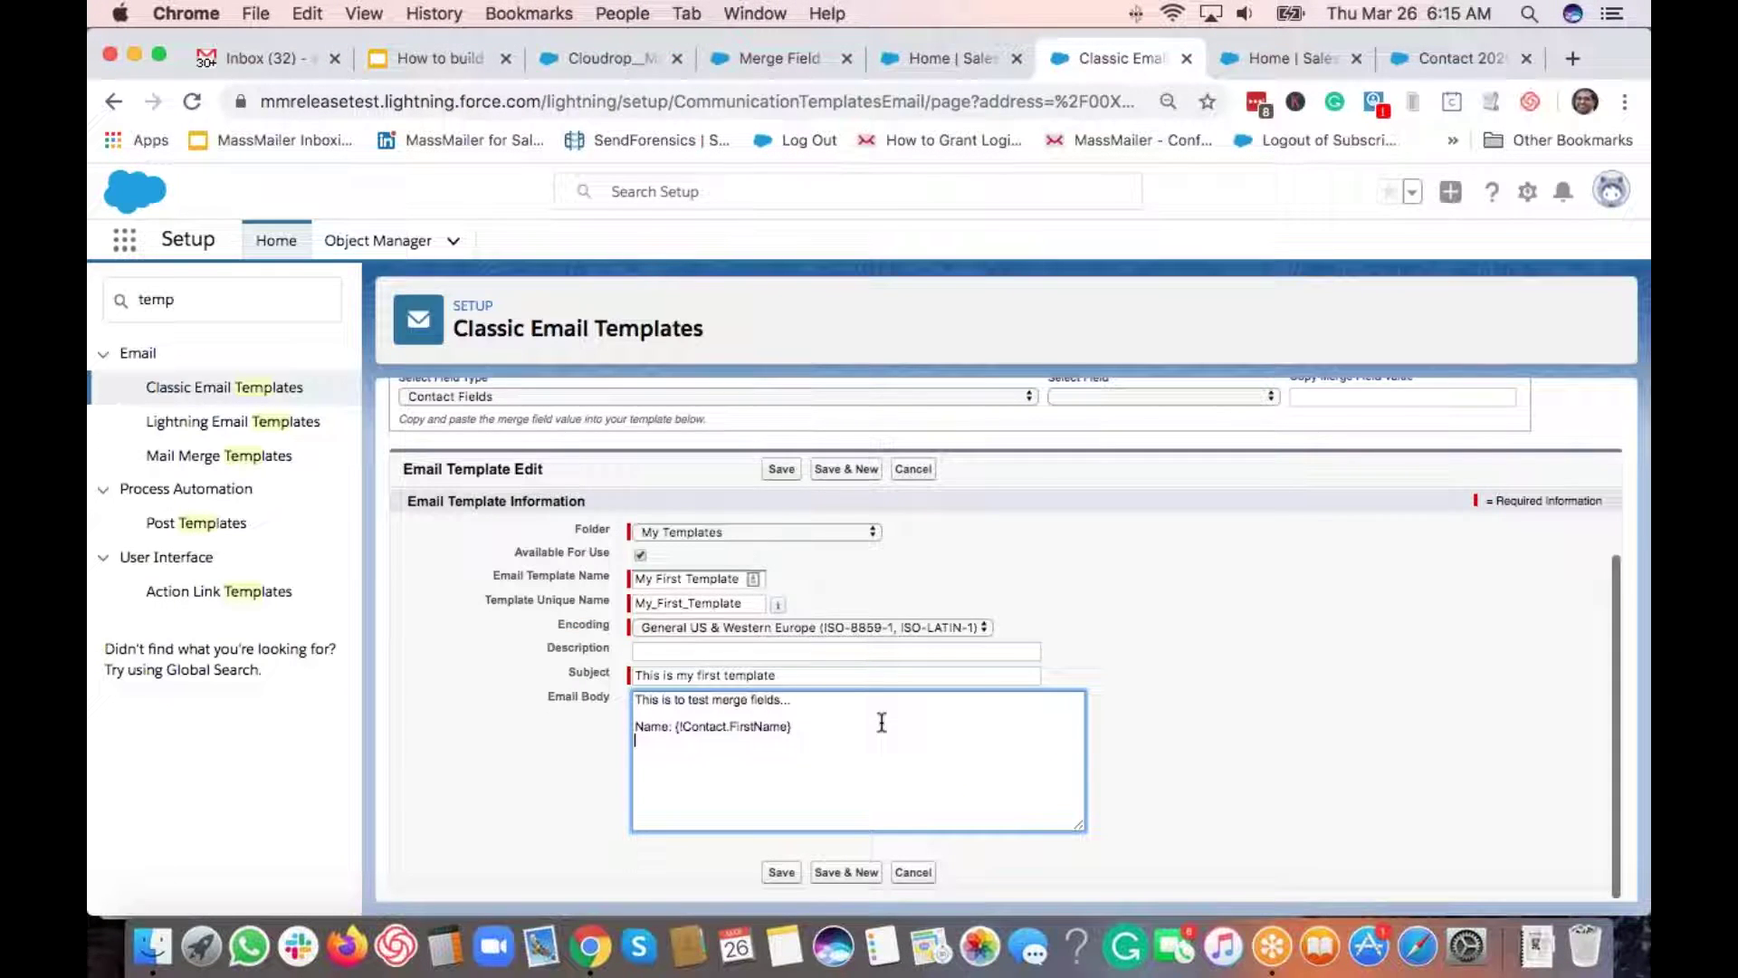
{"action": "key", "text": "super+v"}
{"action": "key", "text": "Right"}
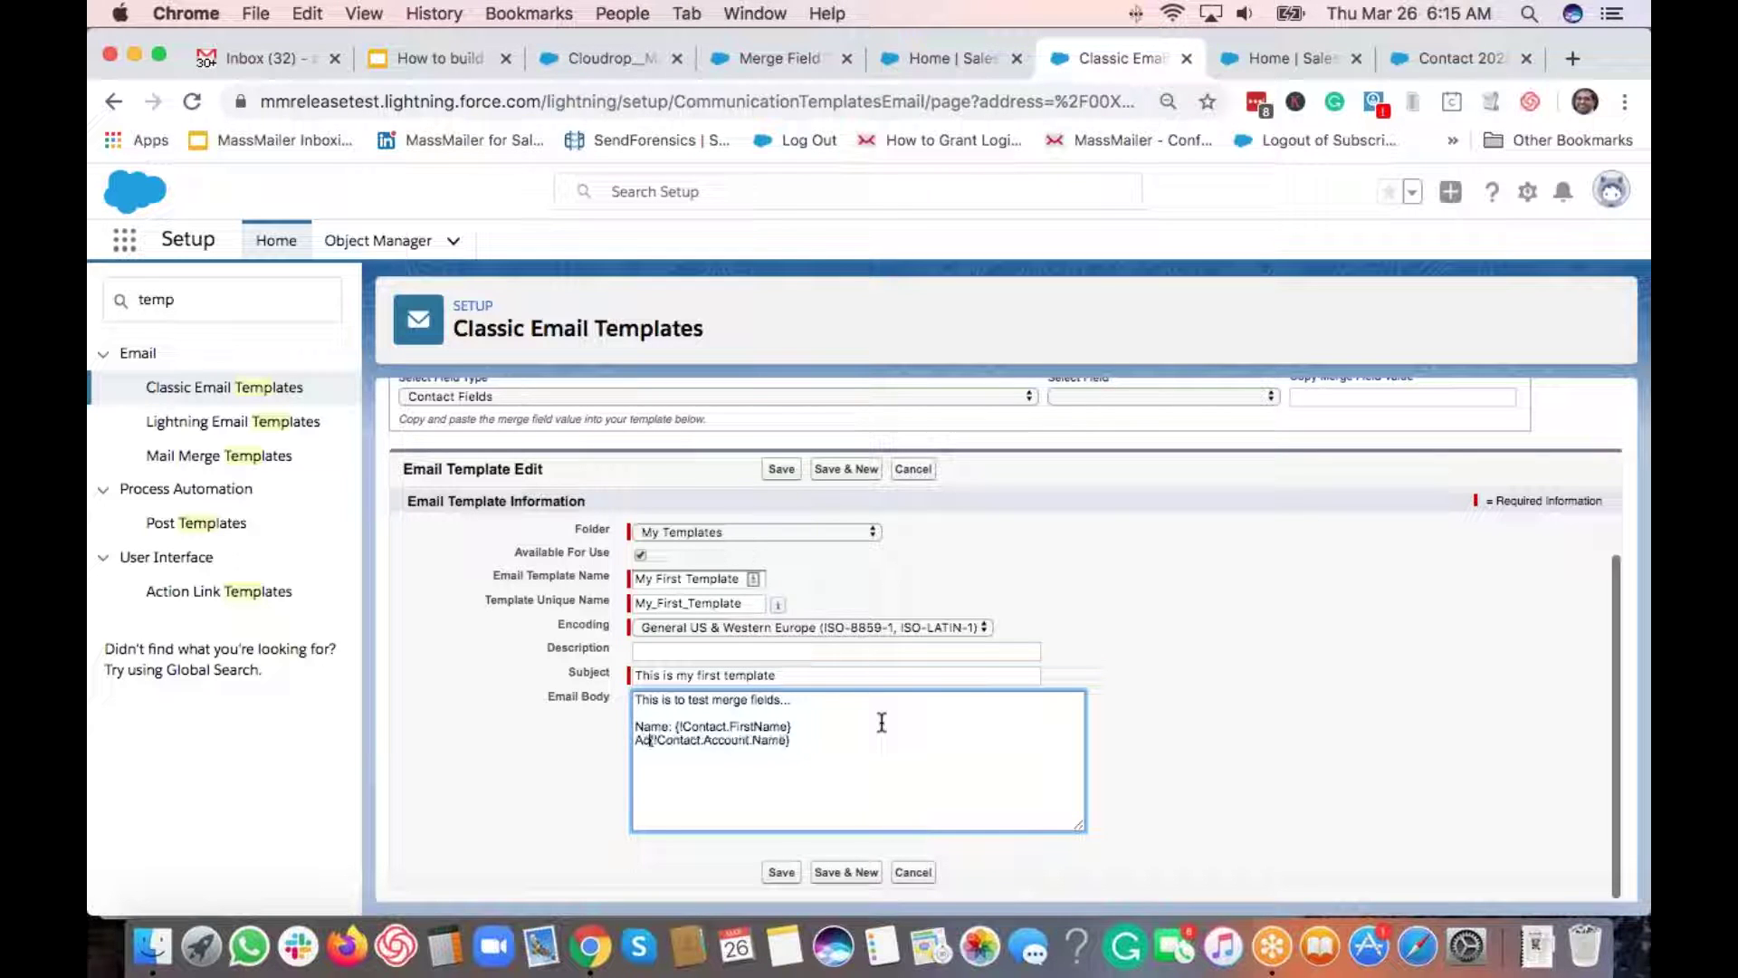
{"action": "type", "text": "Company Name"}
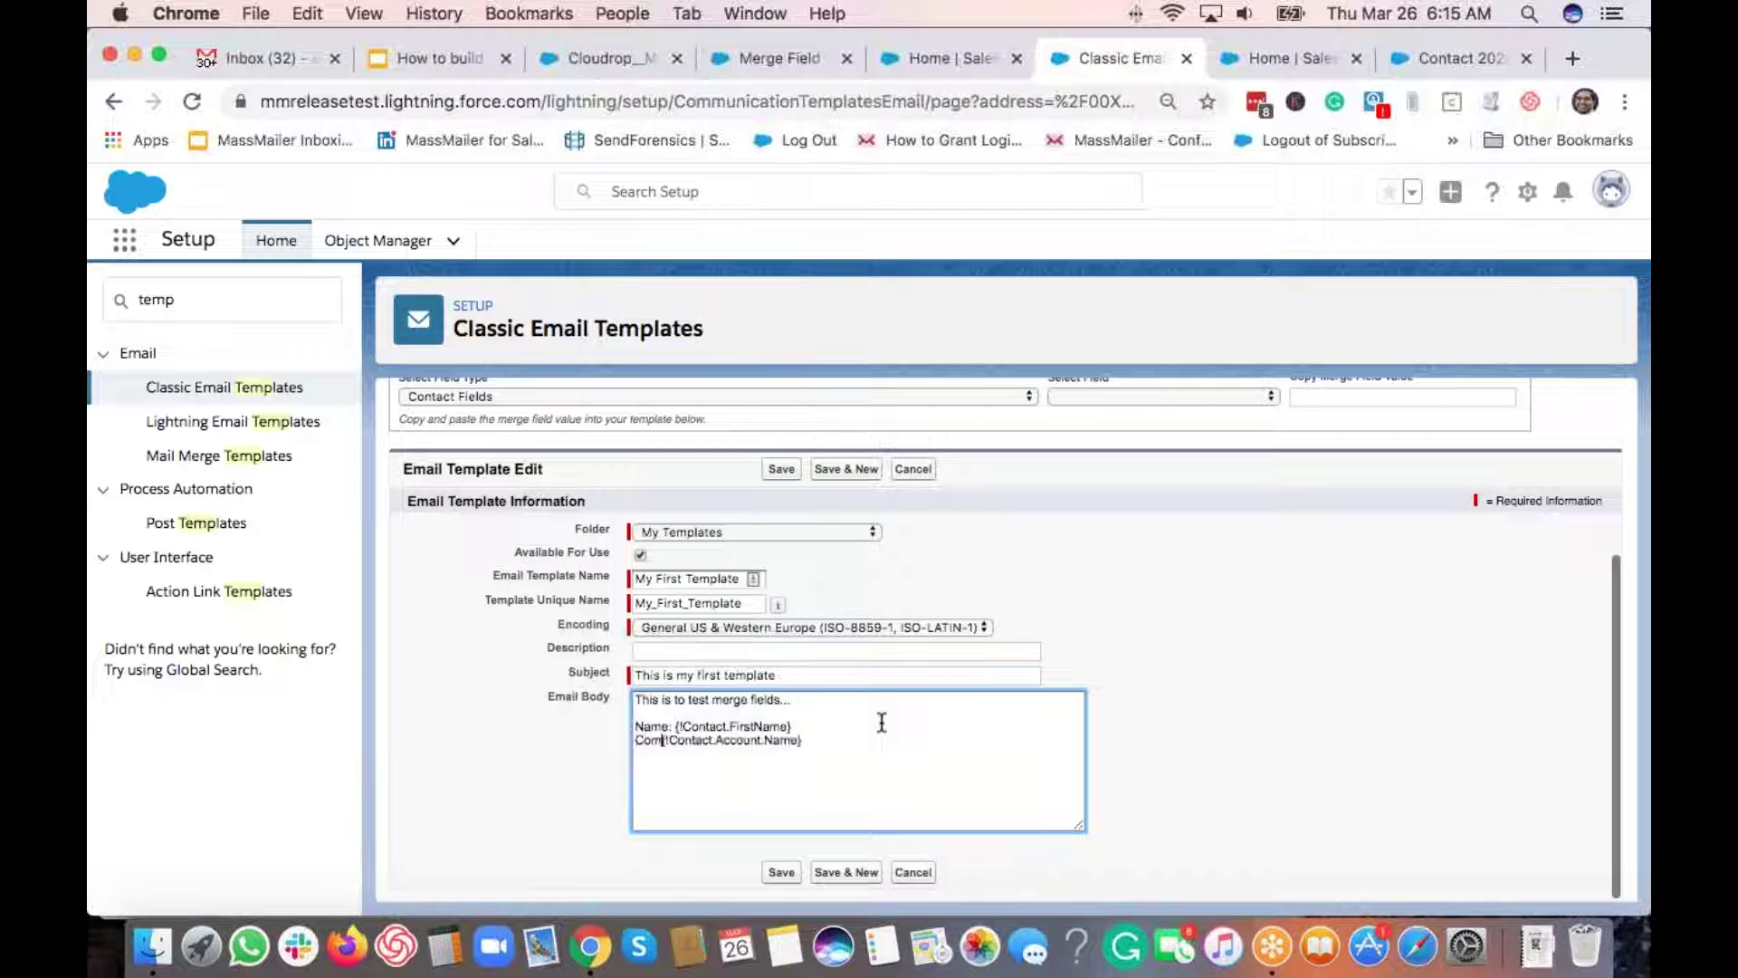
{"action": "type", "text": ":"}
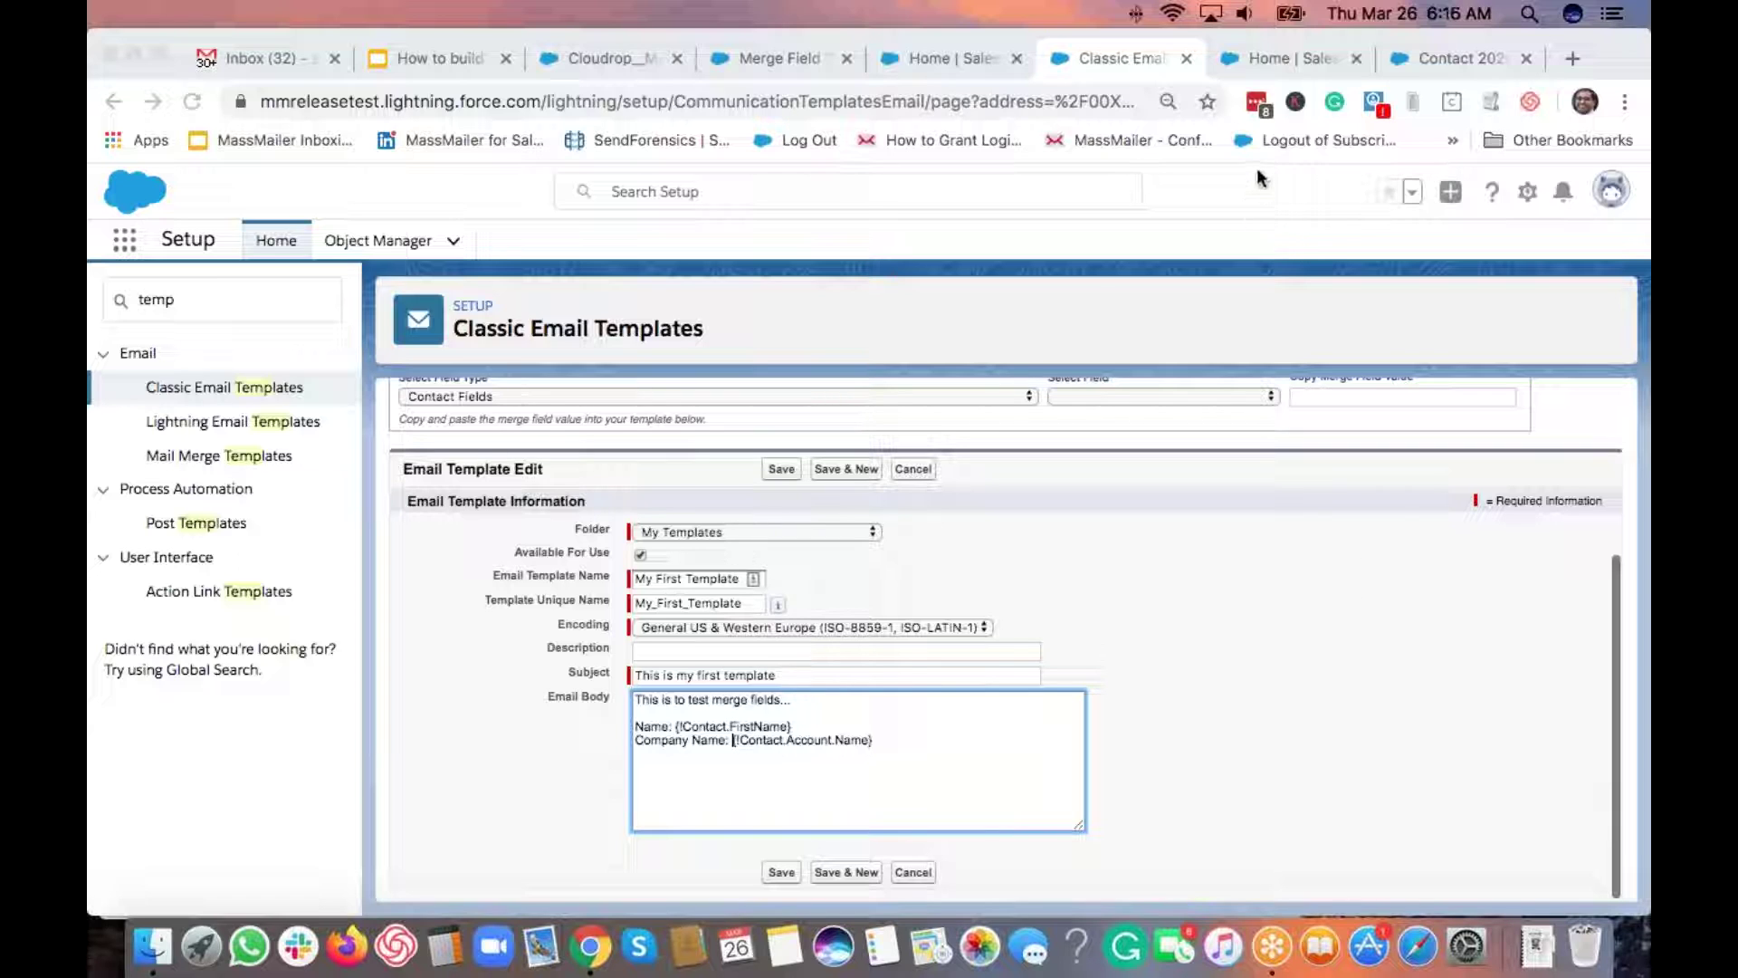
{"action": "key", "text": "XF86AudioRaiseVolume"}
{"action": "left_click", "coordinate": [1219, 625]}
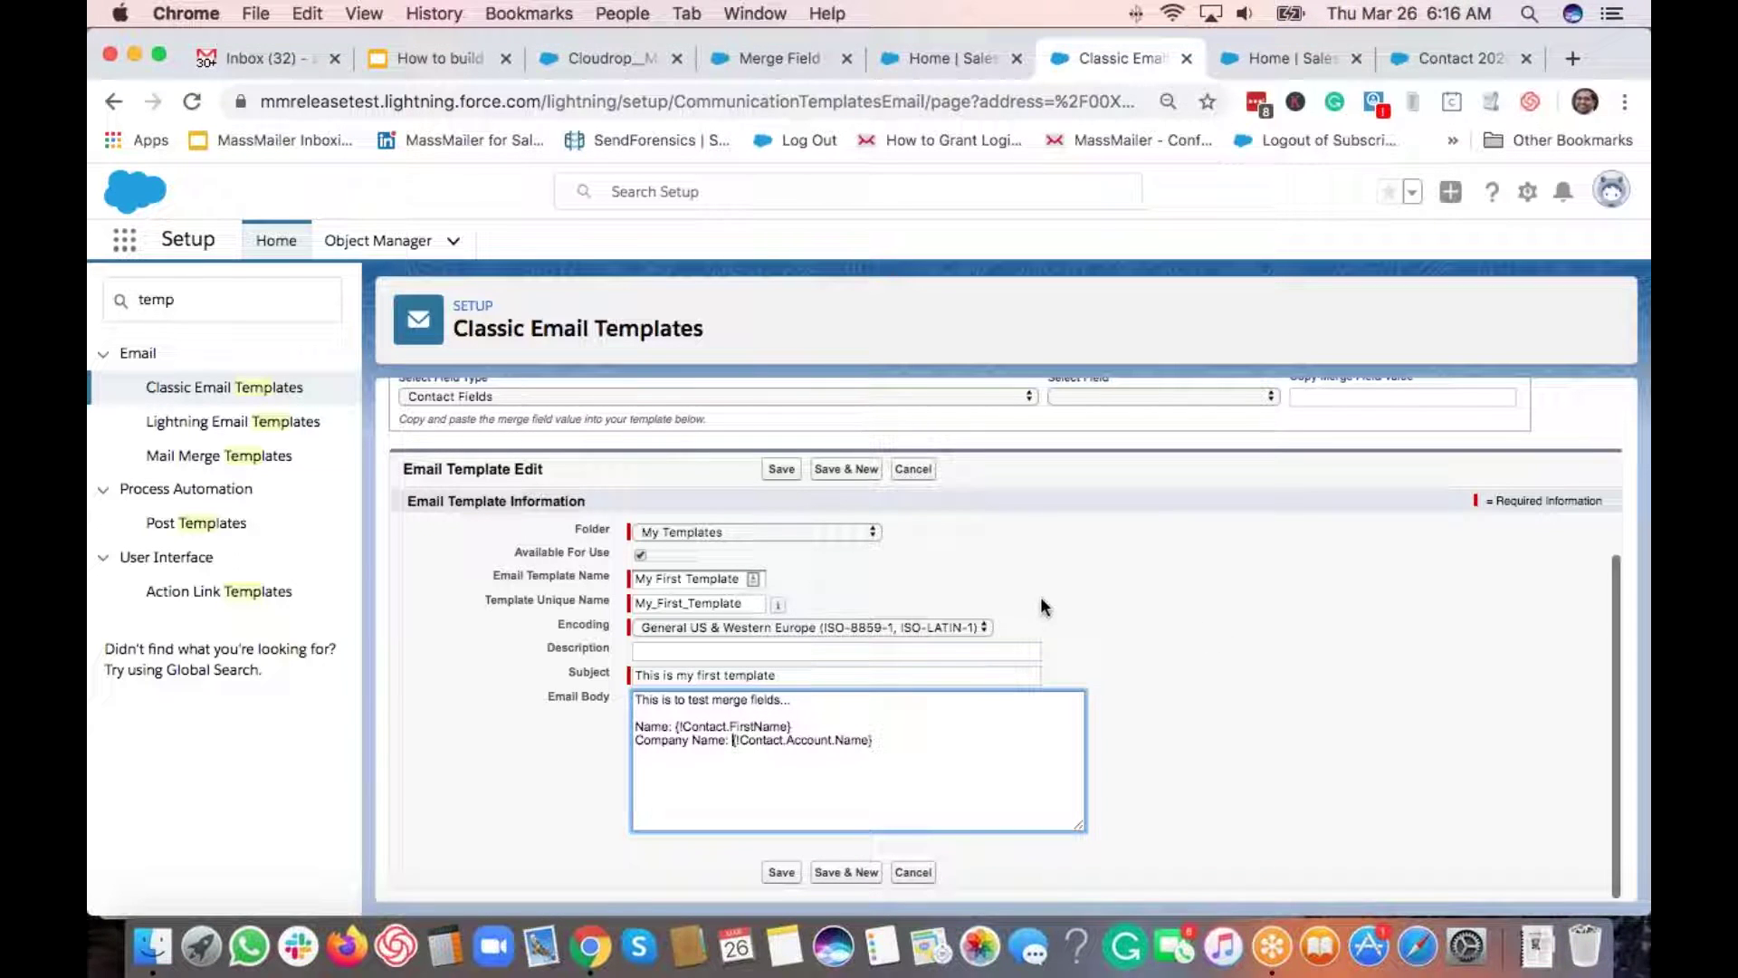
{"action": "left_click", "coordinate": [782, 469]}
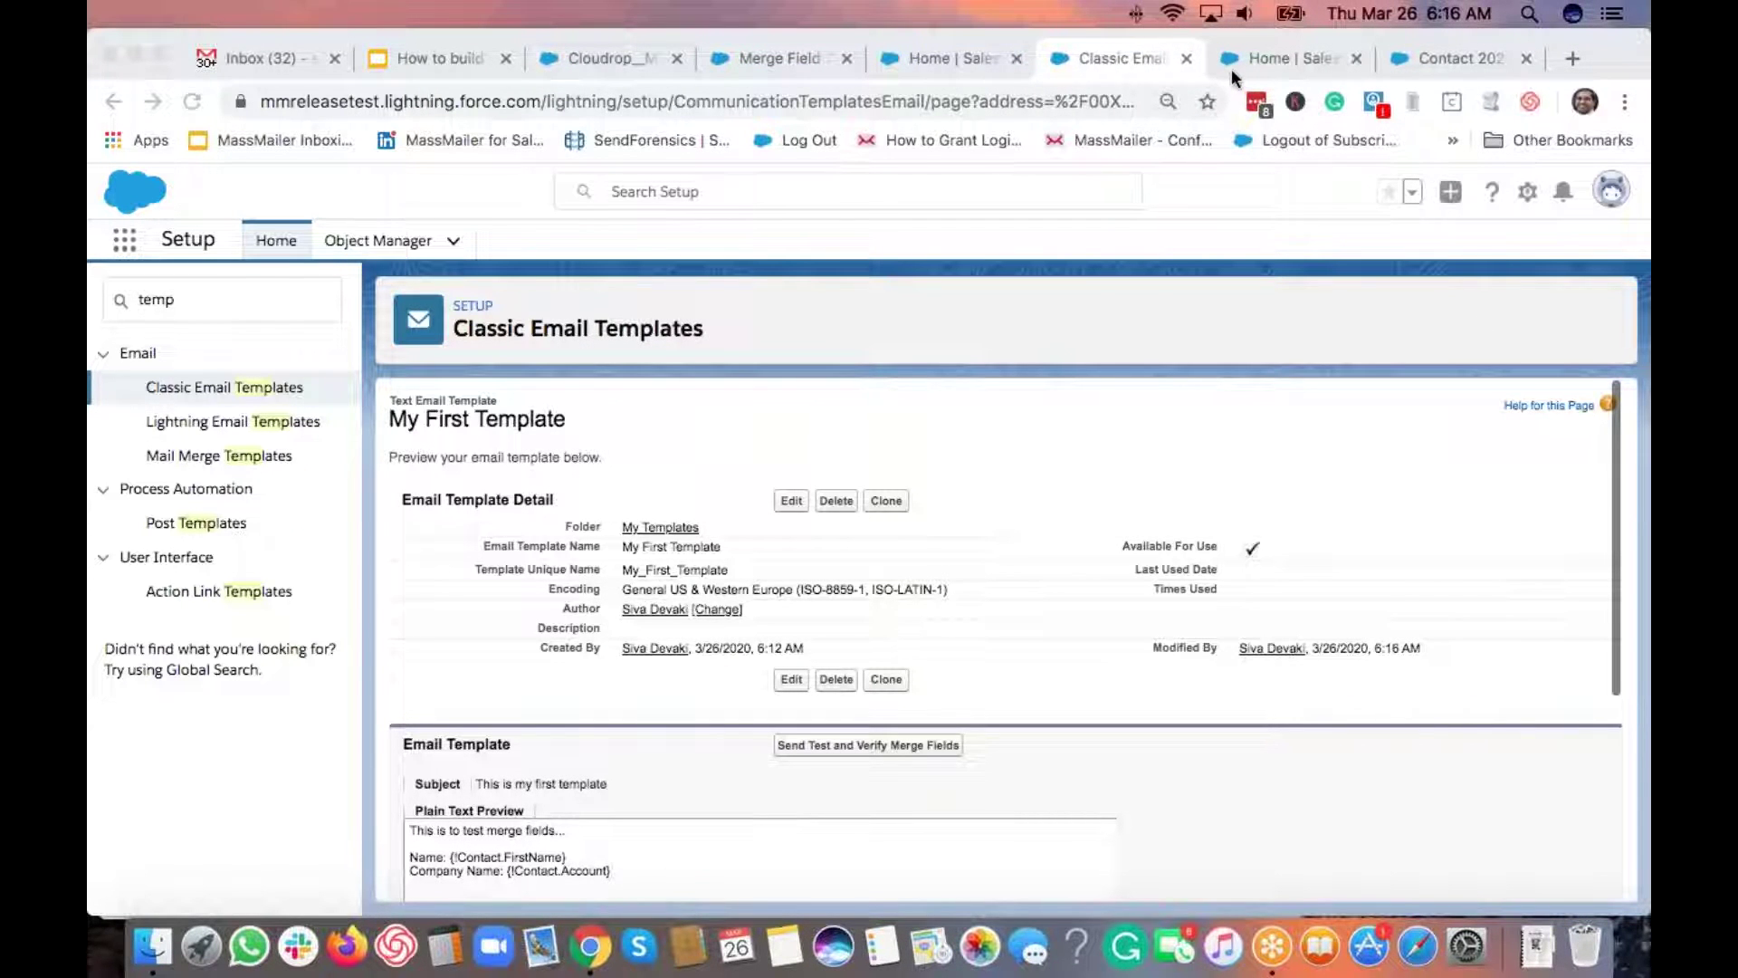
Step: Scroll the preview and return to the Classic Email Templates list showing My First Template
{"action": "left_click", "coordinate": [1112, 289]}
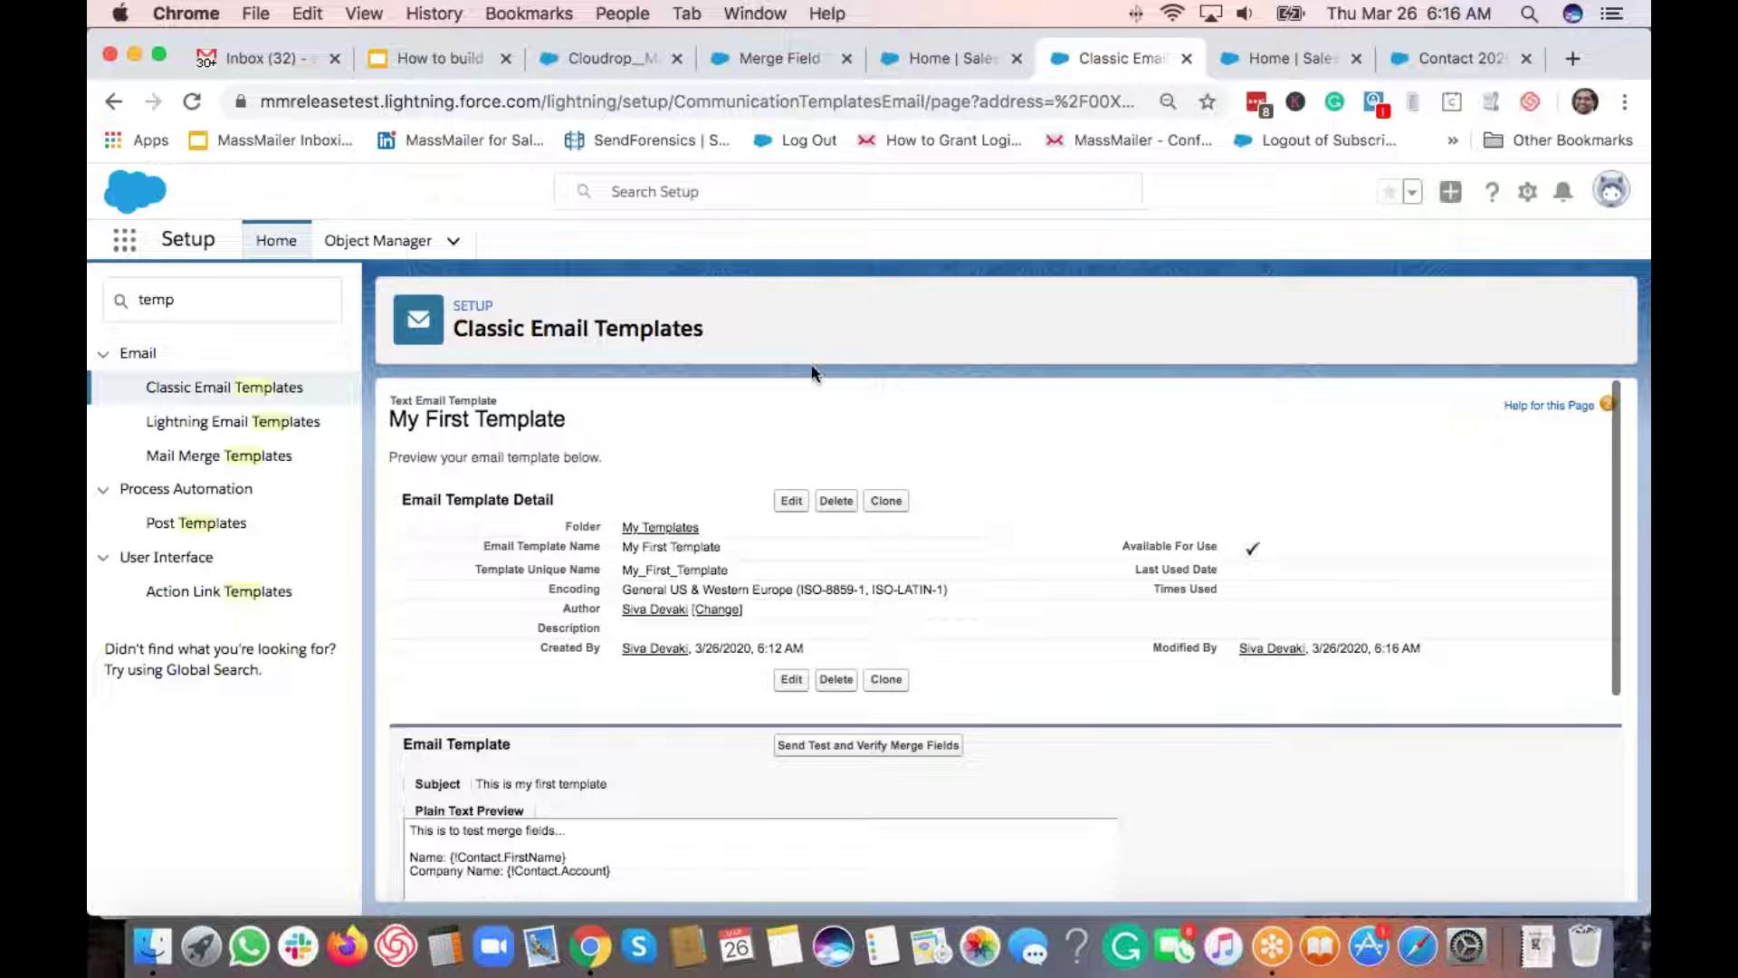
{"action": "scroll", "coordinate": [611, 617], "scroll_direction": "down", "scroll_amount": 5}
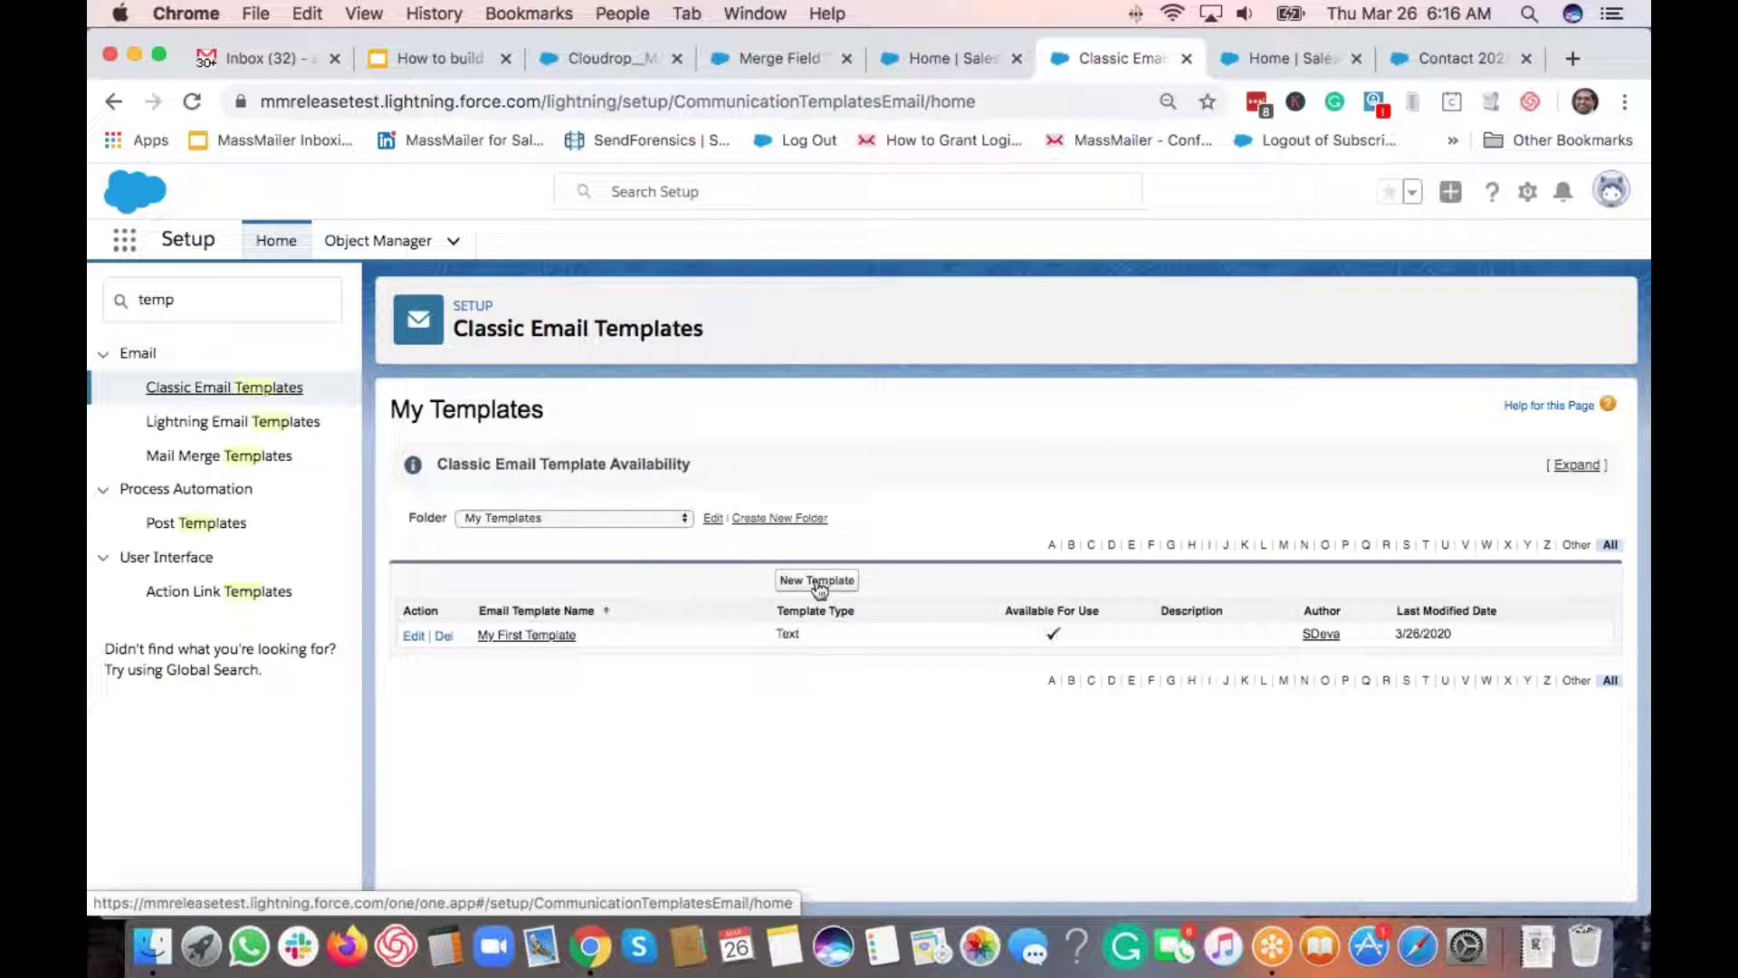
Step: Start a new Custom email template without Classic Letterhead and mark it available for use
{"action": "left_click", "coordinate": [819, 584]}
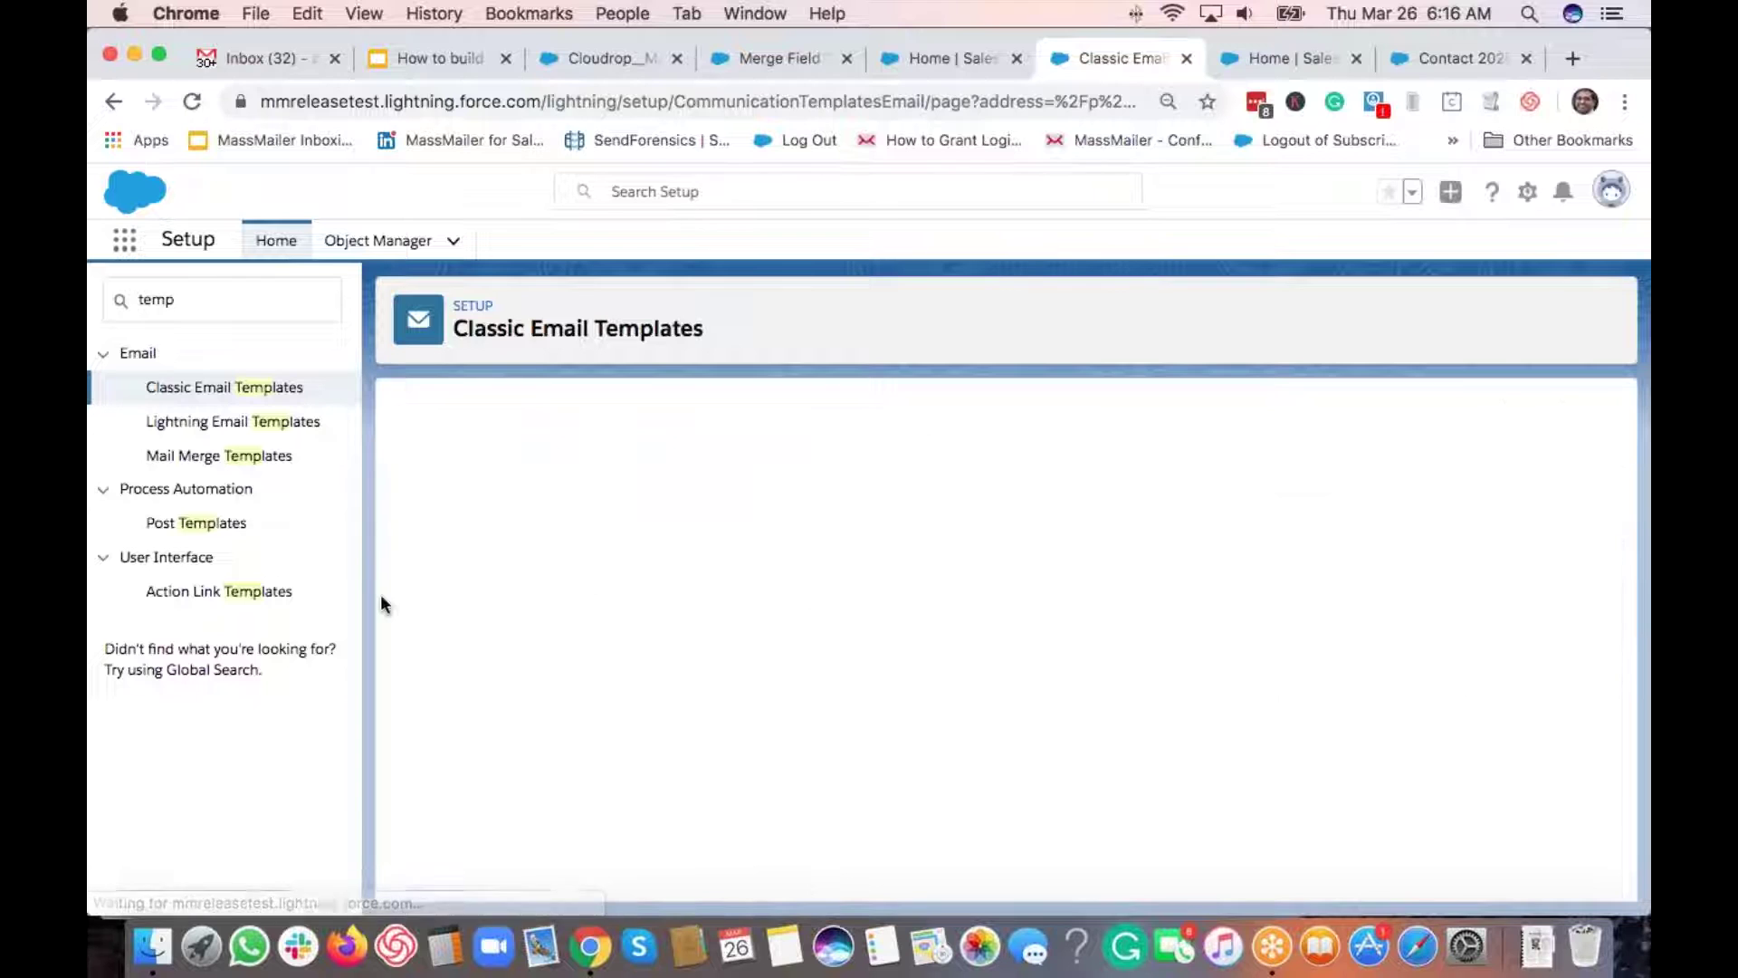
{"action": "left_click", "coordinate": [419, 625]}
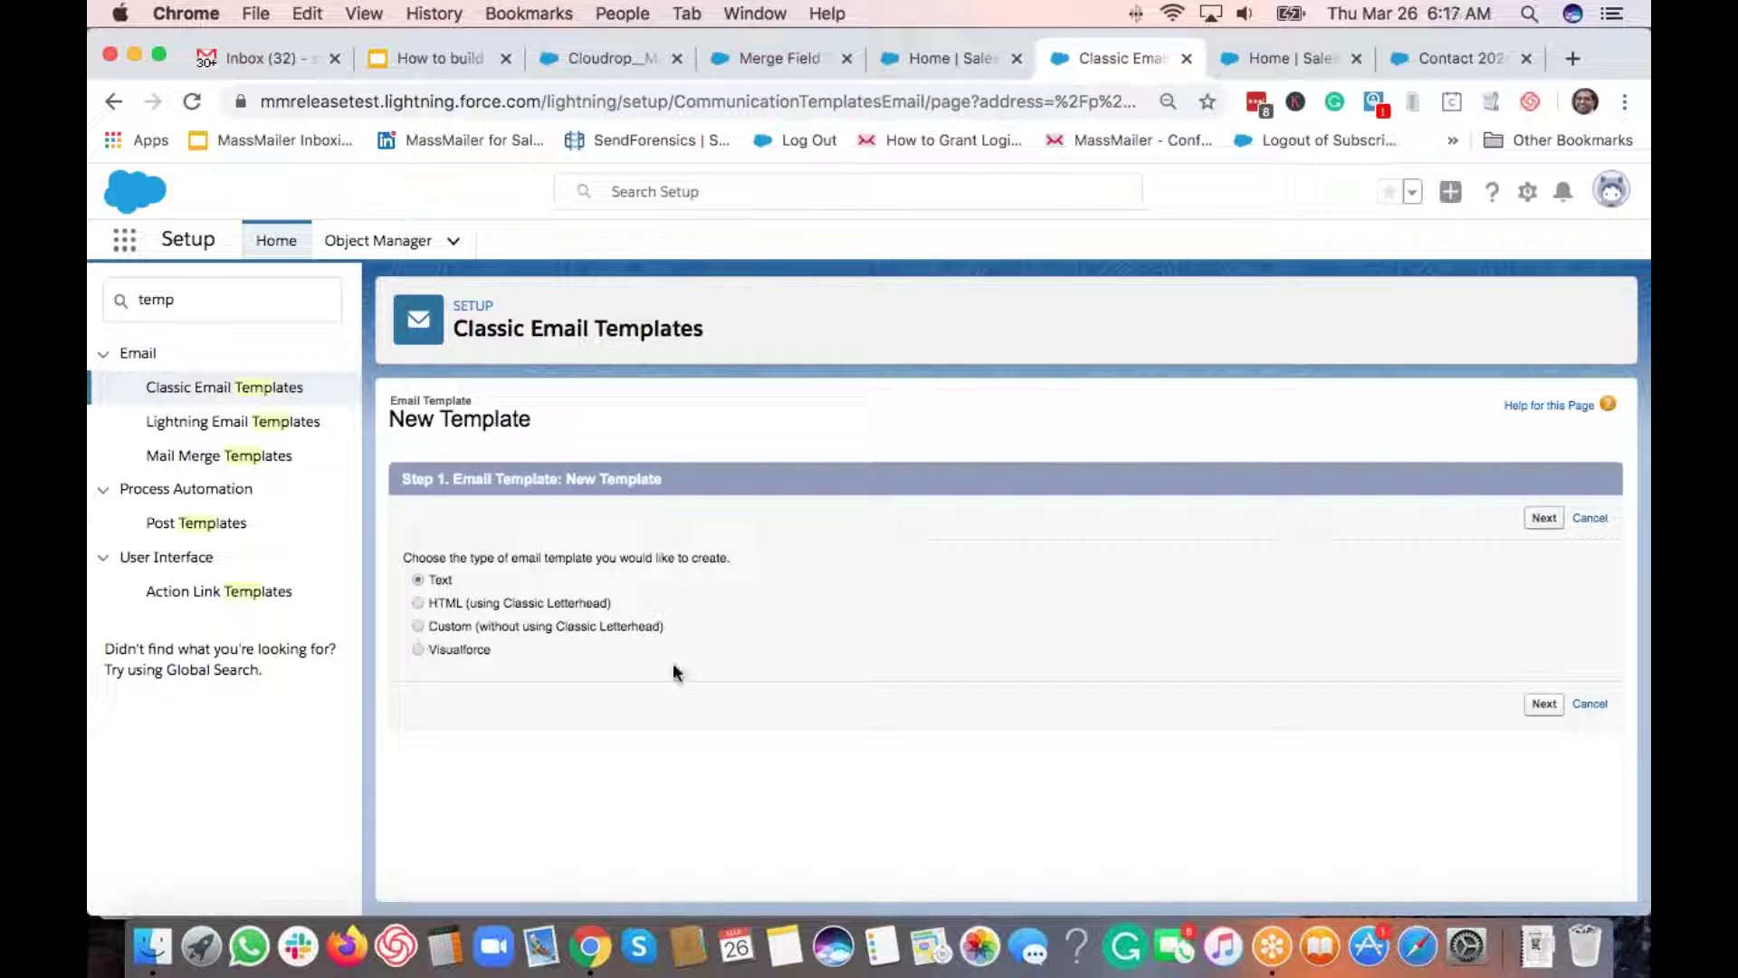
{"action": "left_click", "coordinate": [1544, 518]}
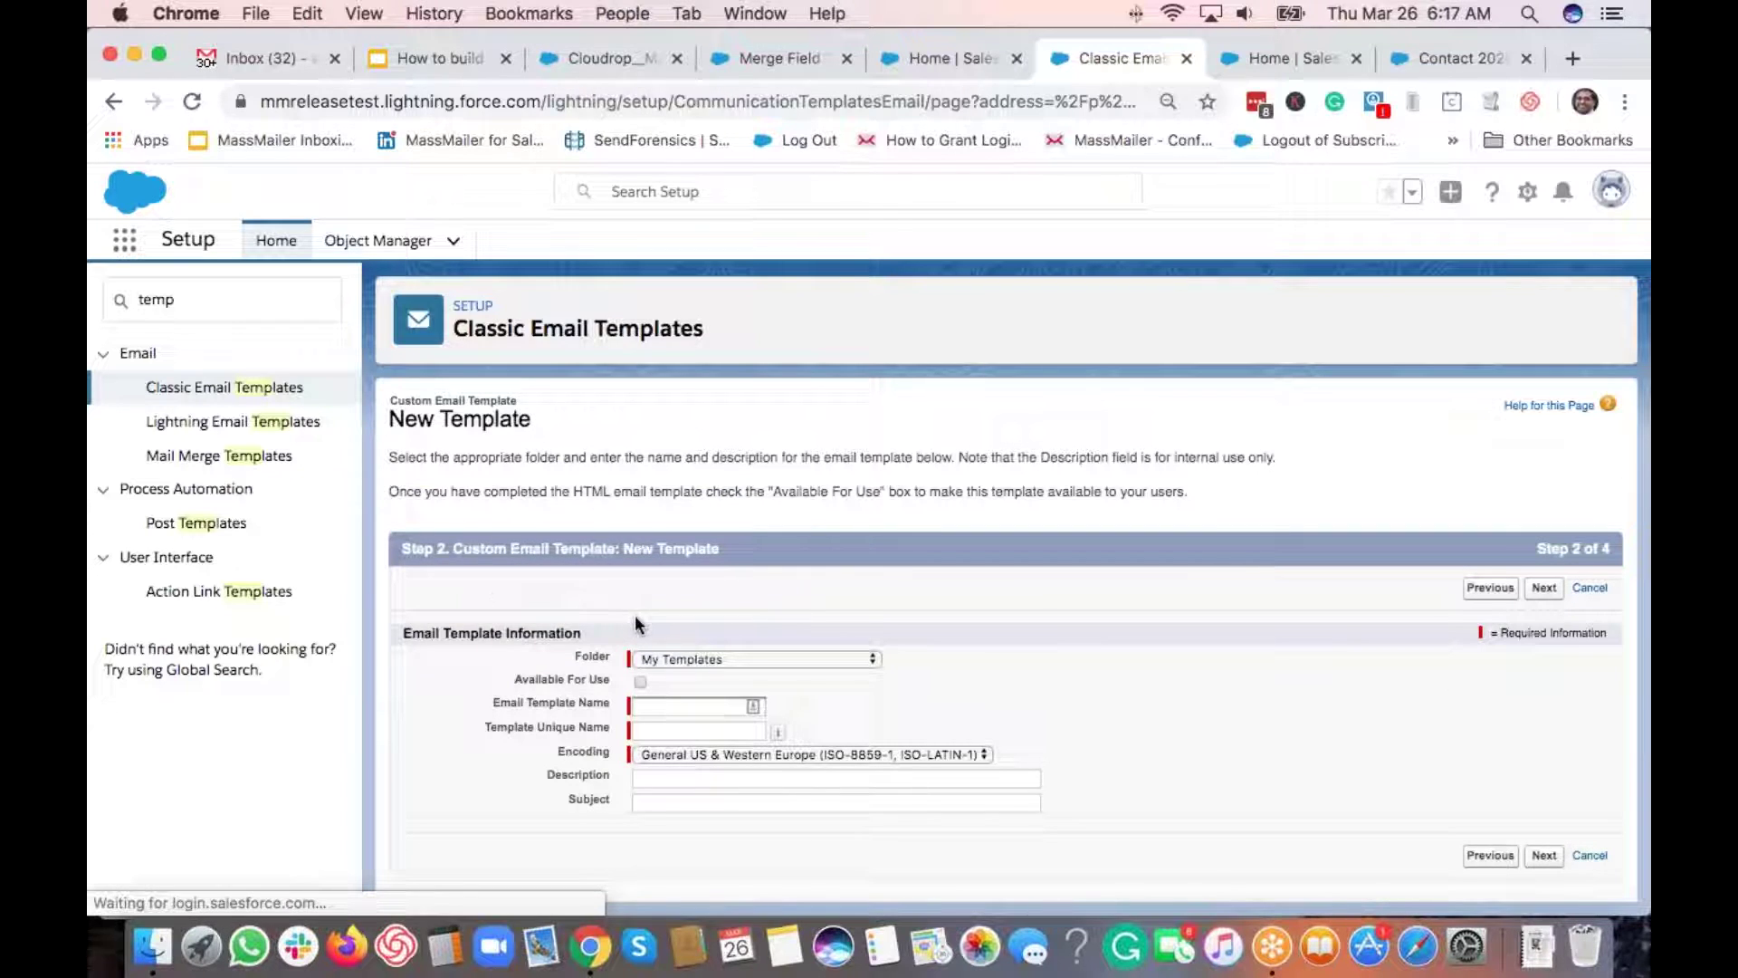
{"action": "left_click", "coordinate": [641, 682]}
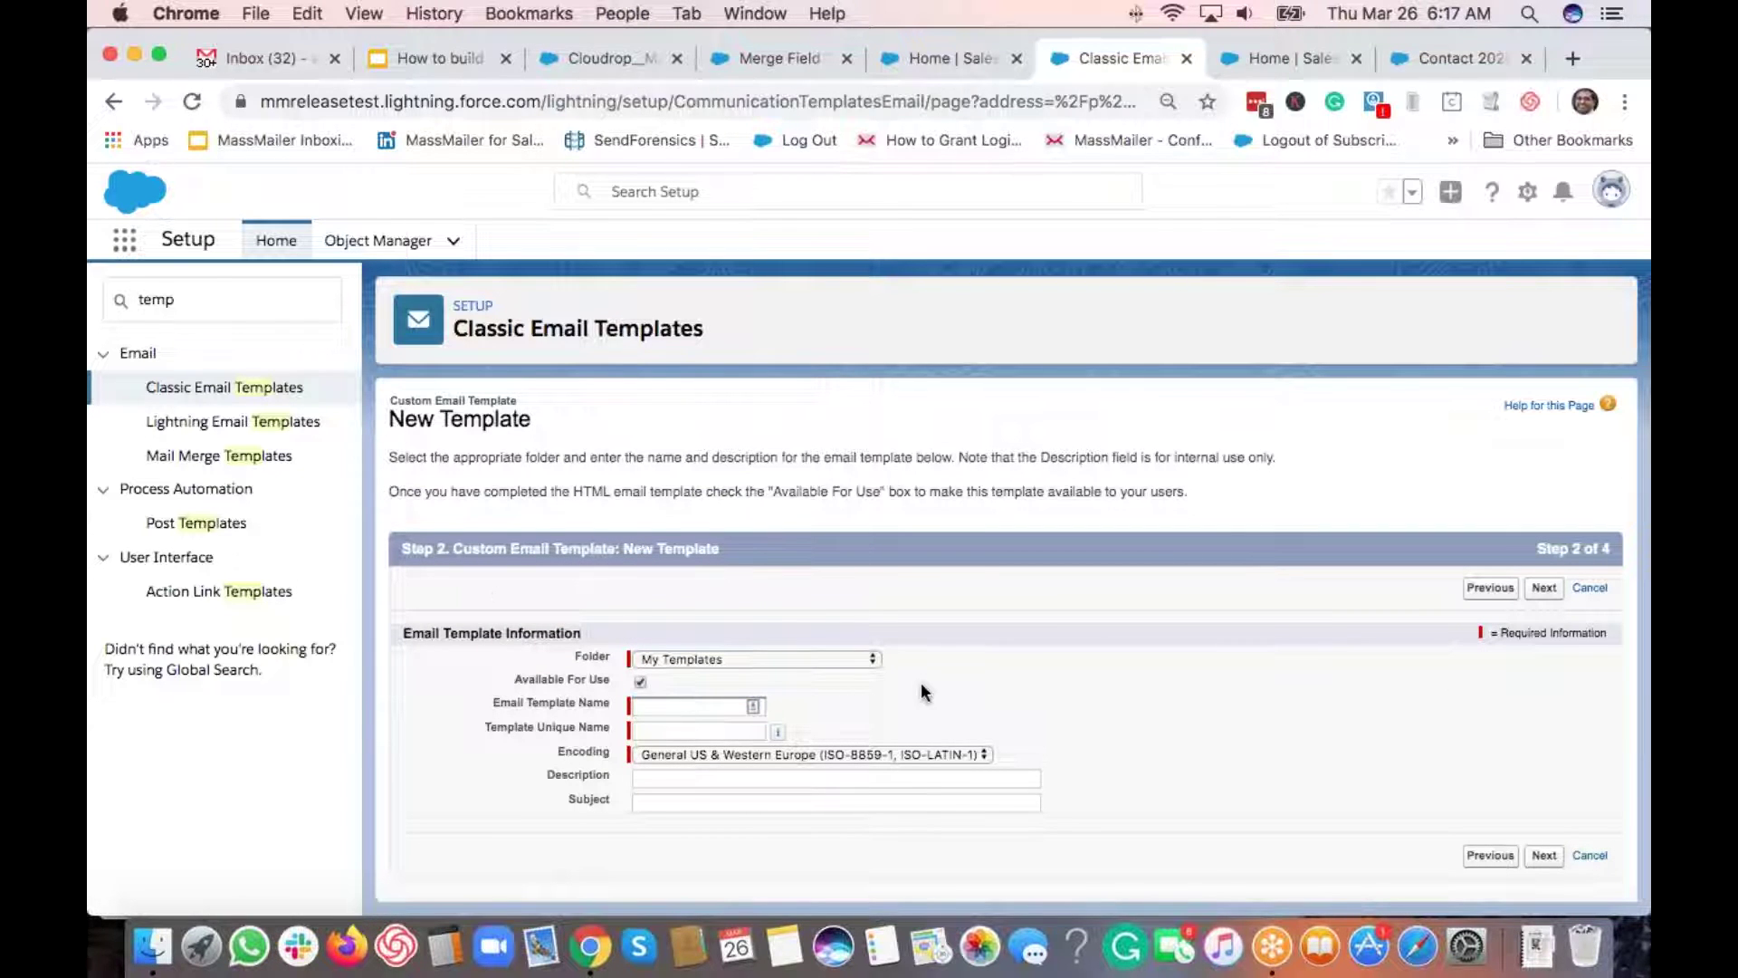
Step: Name the template 'custom html demo template' with subject 'this is a demo template'
{"action": "left_click", "coordinate": [695, 703]}
{"action": "left_click", "coordinate": [694, 703]}
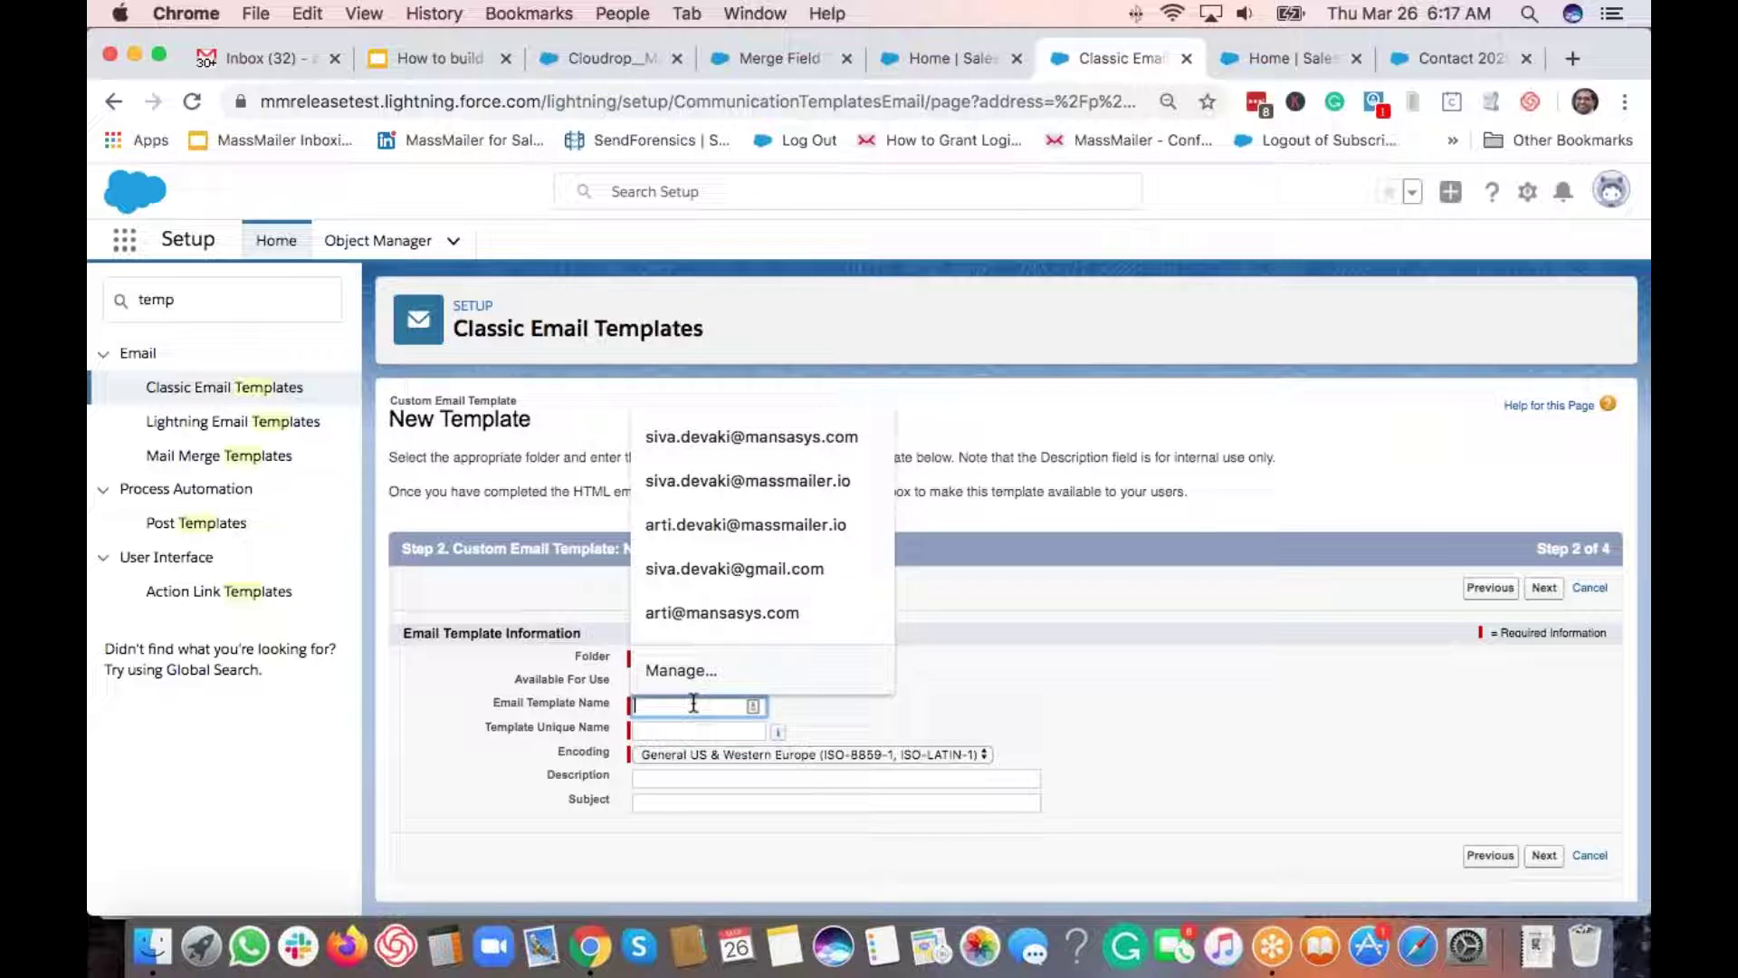
{"action": "type", "text": "custom html d"}
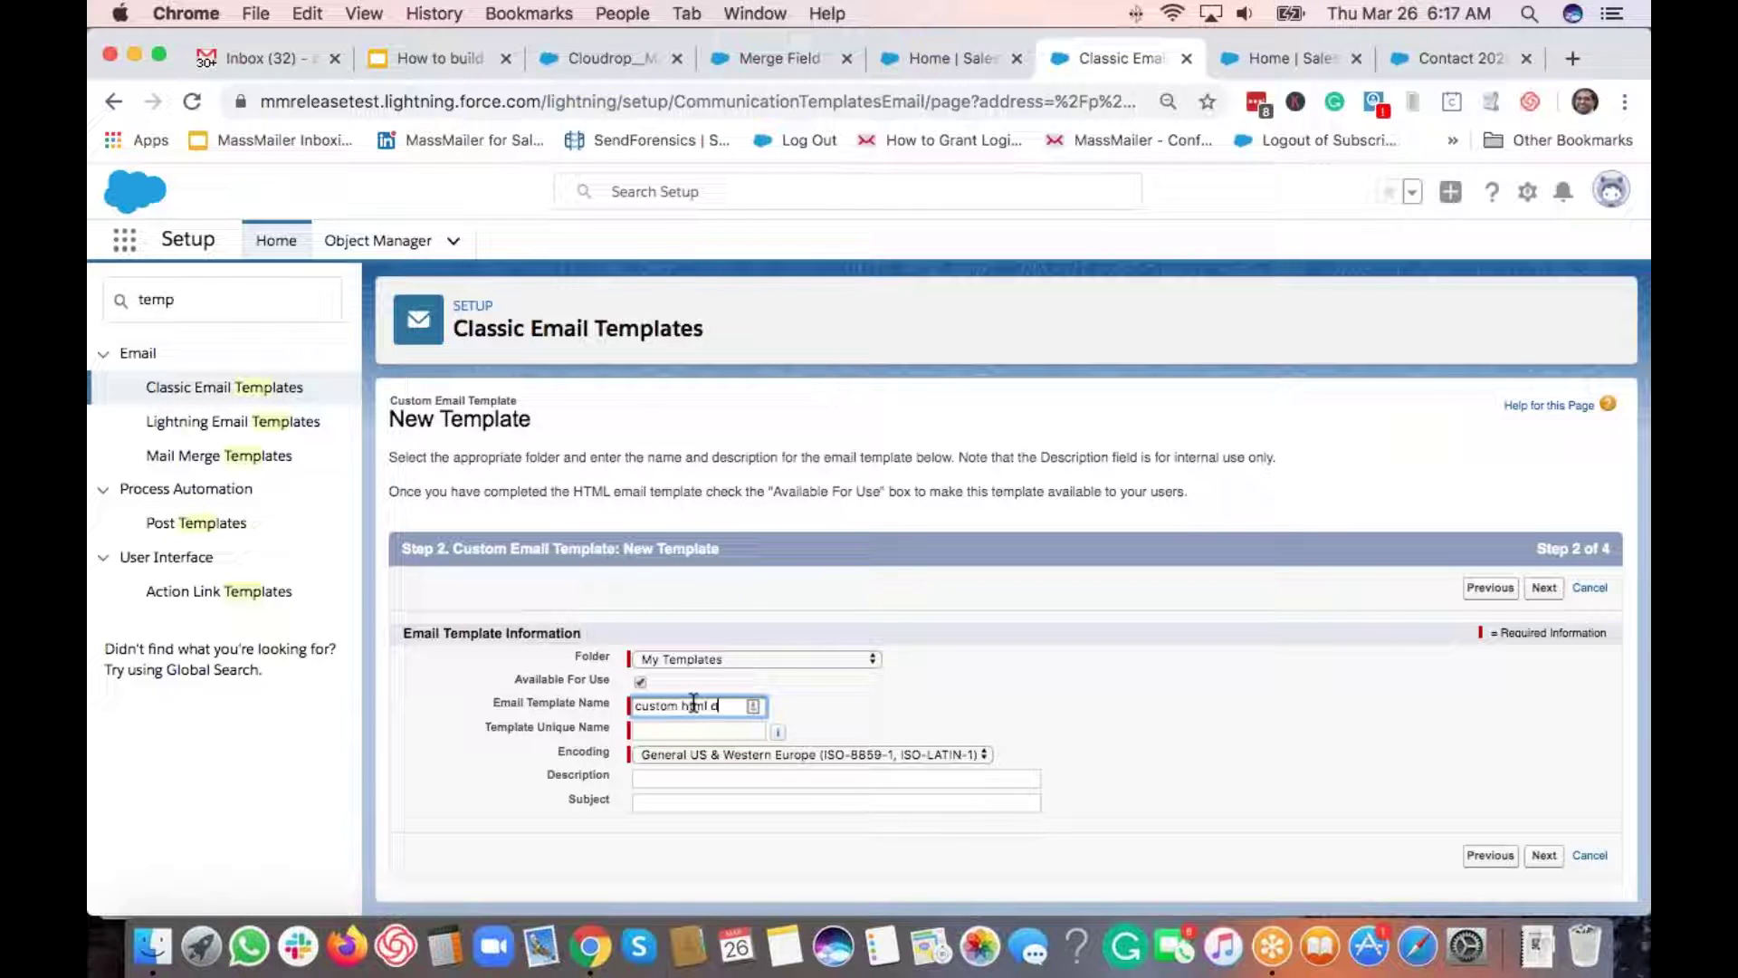
{"action": "type", "text": "template"}
{"action": "key", "text": "Tab"}
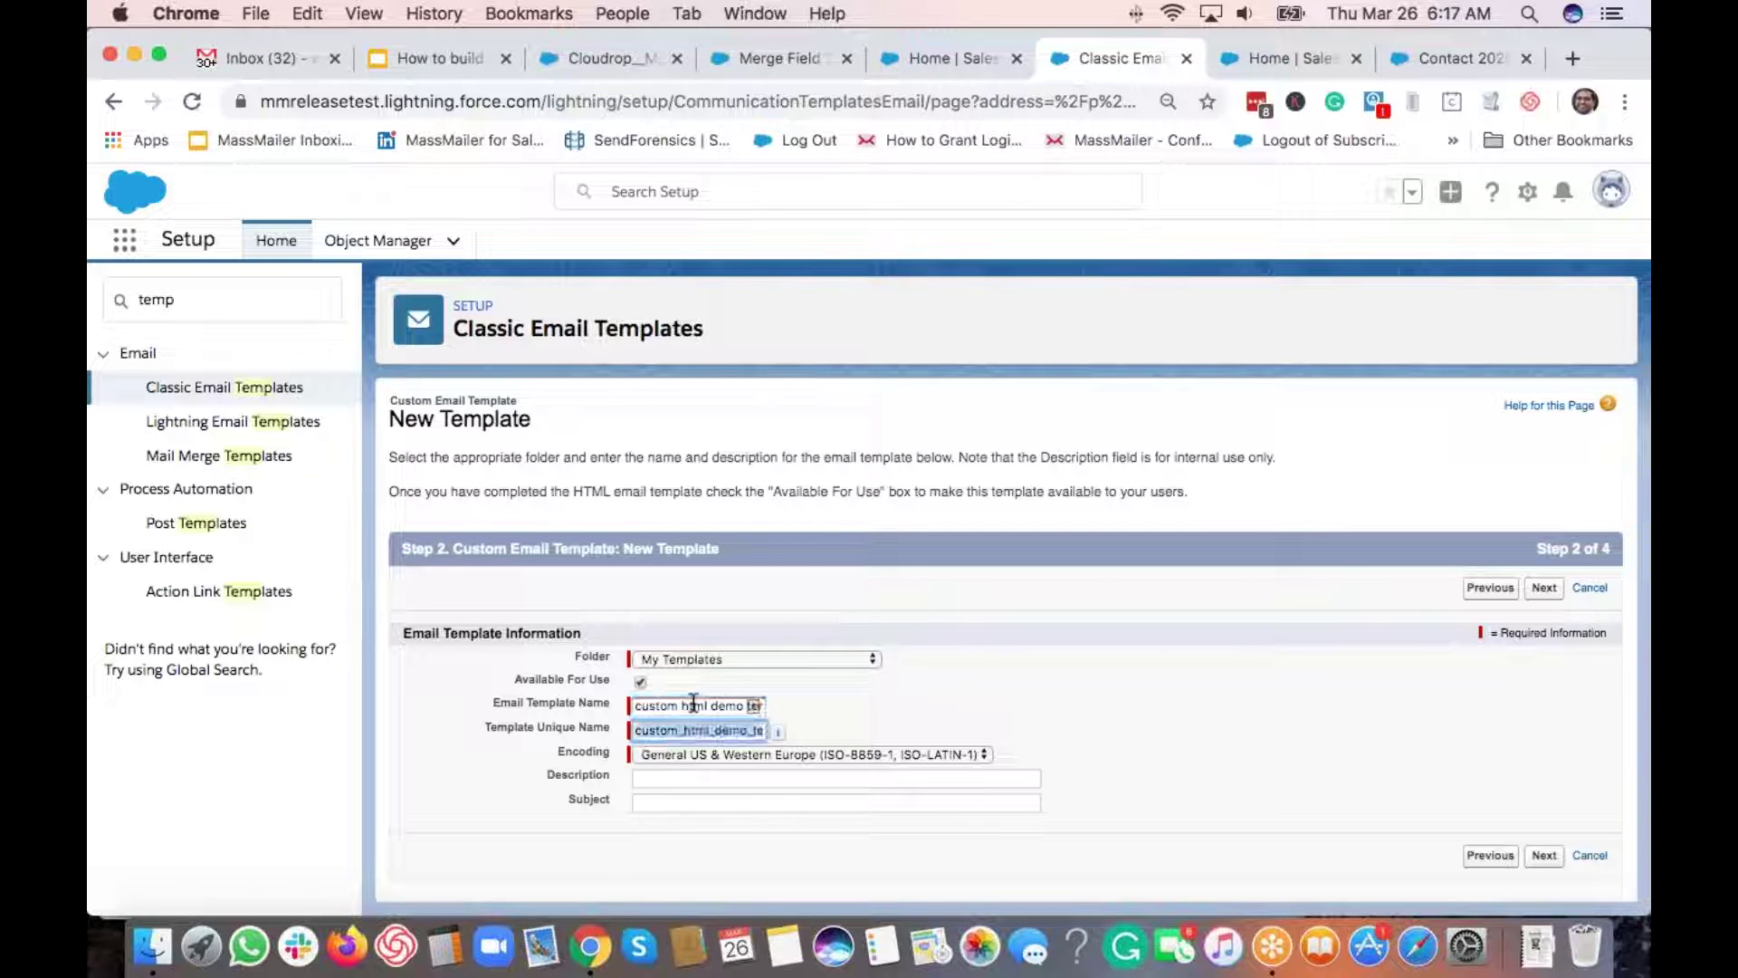
{"action": "left_click", "coordinate": [701, 801]}
{"action": "type", "text": "this is a demo template..."}
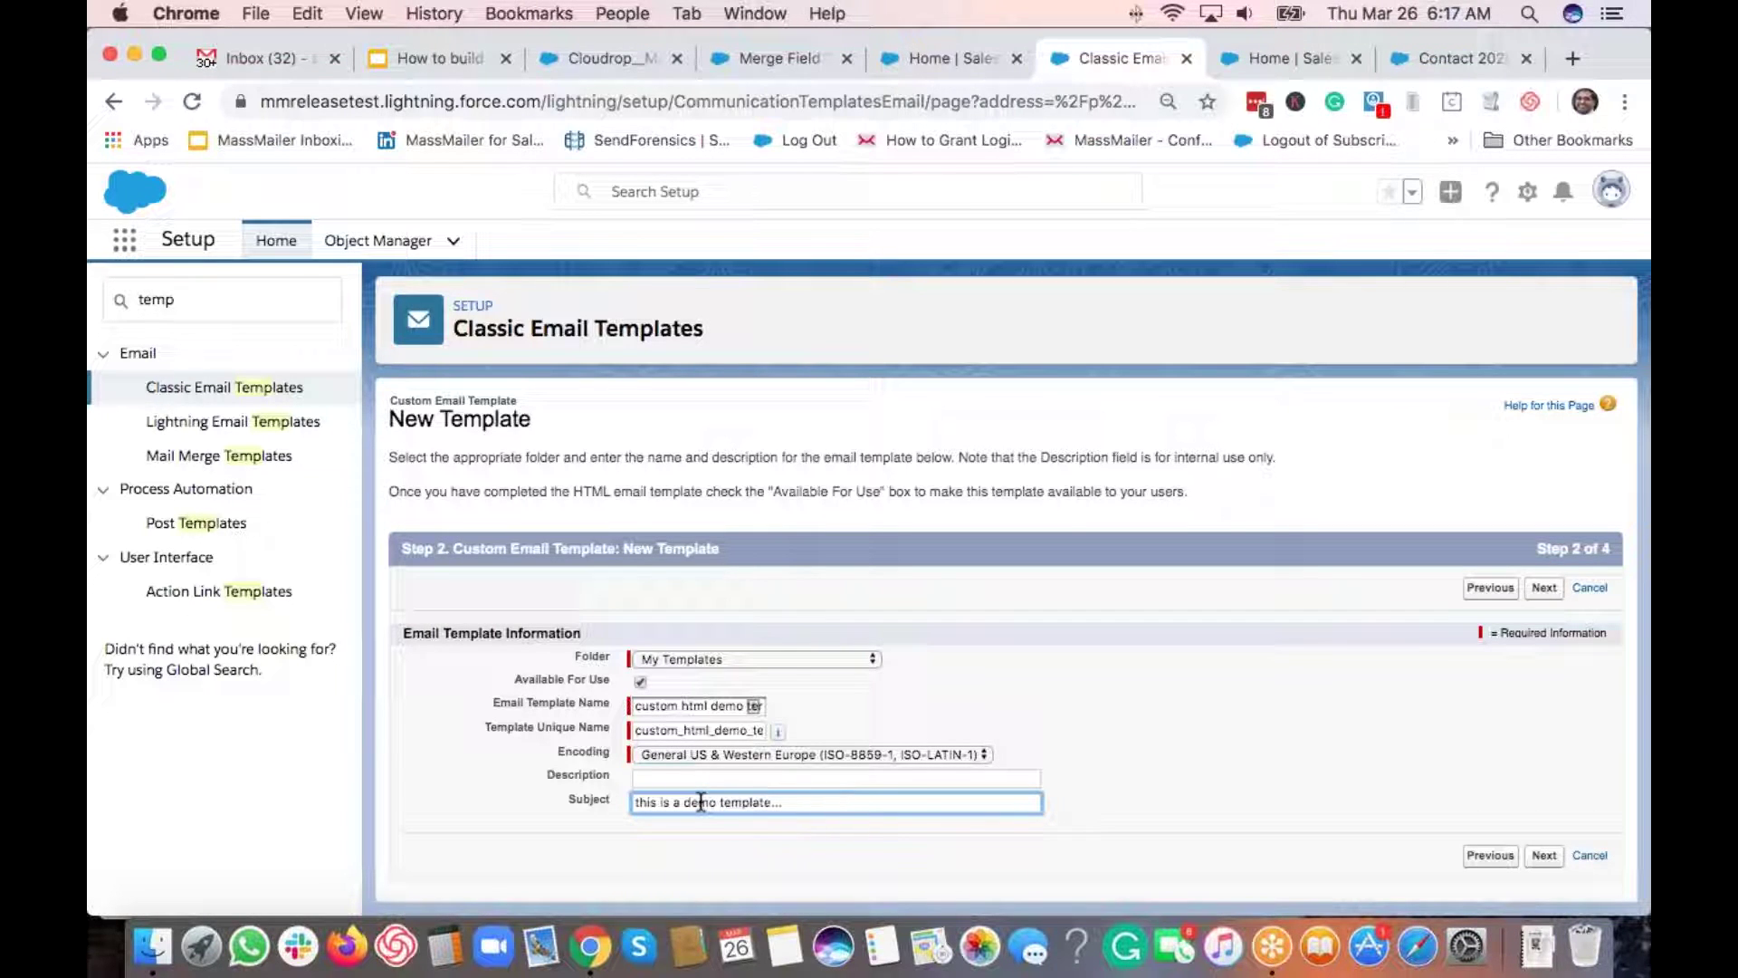
{"action": "left_click", "coordinate": [1545, 589]}
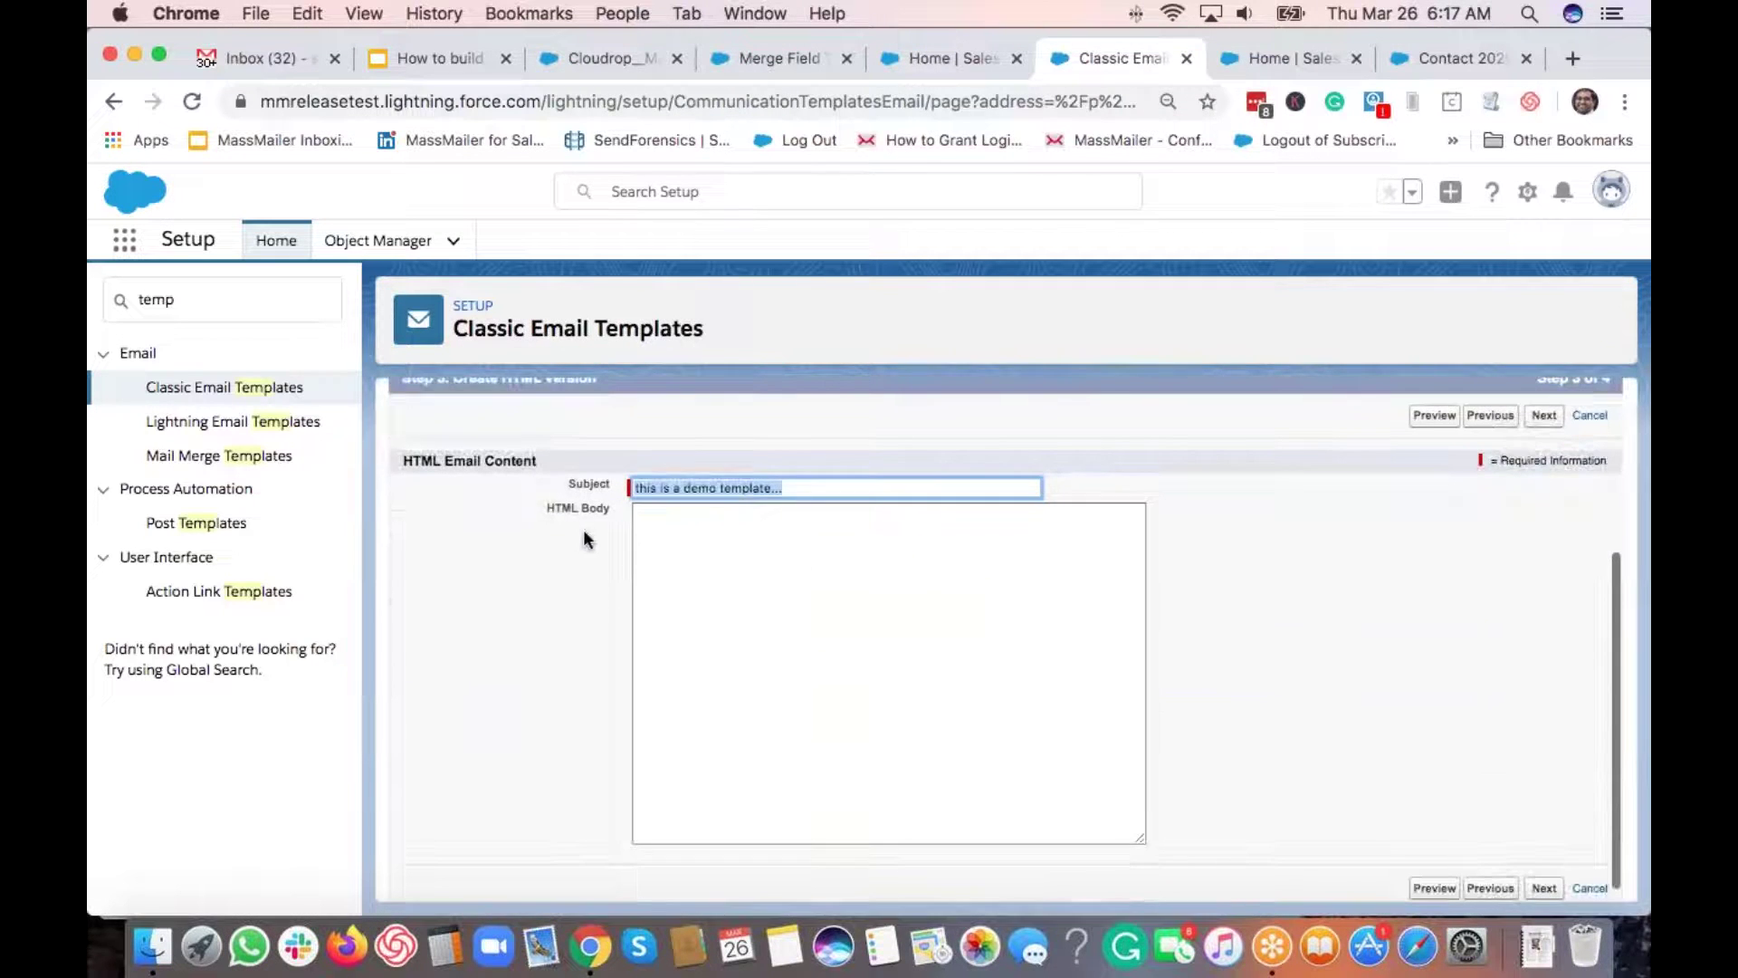
Step: Write the HTML body <html><body>This is to test...</body></html> and go to the text-only step
{"action": "left_click", "coordinate": [732, 565]}
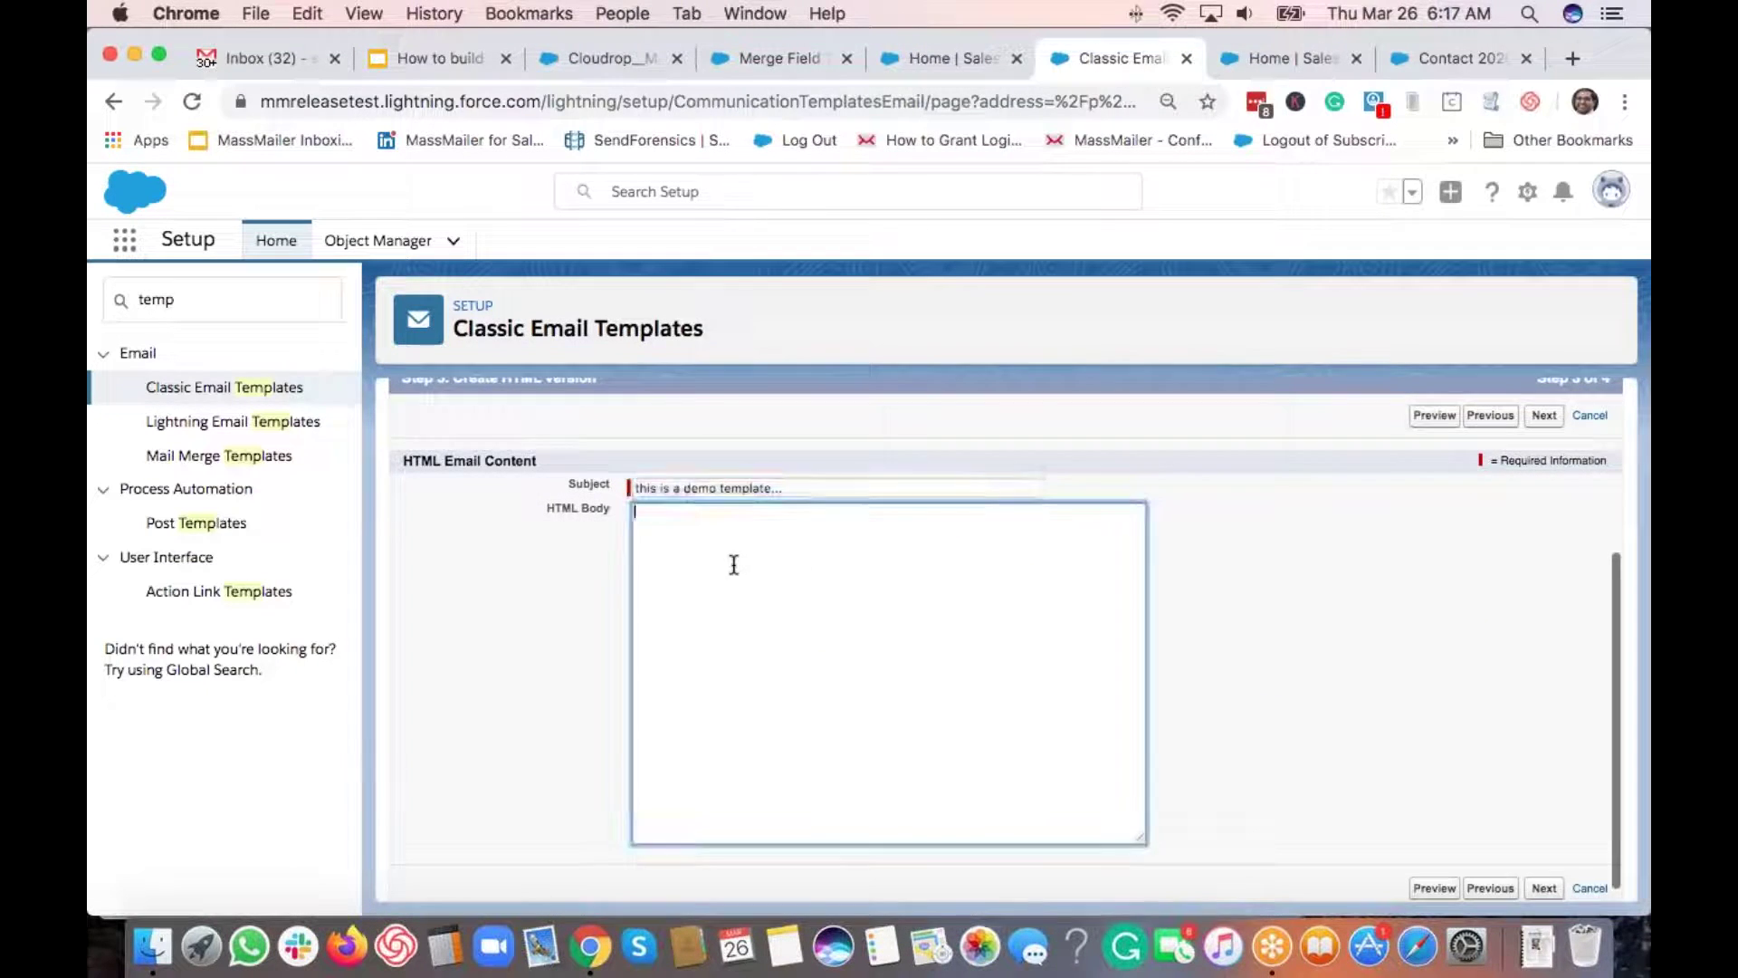
{"action": "type", "text": "<html>"}
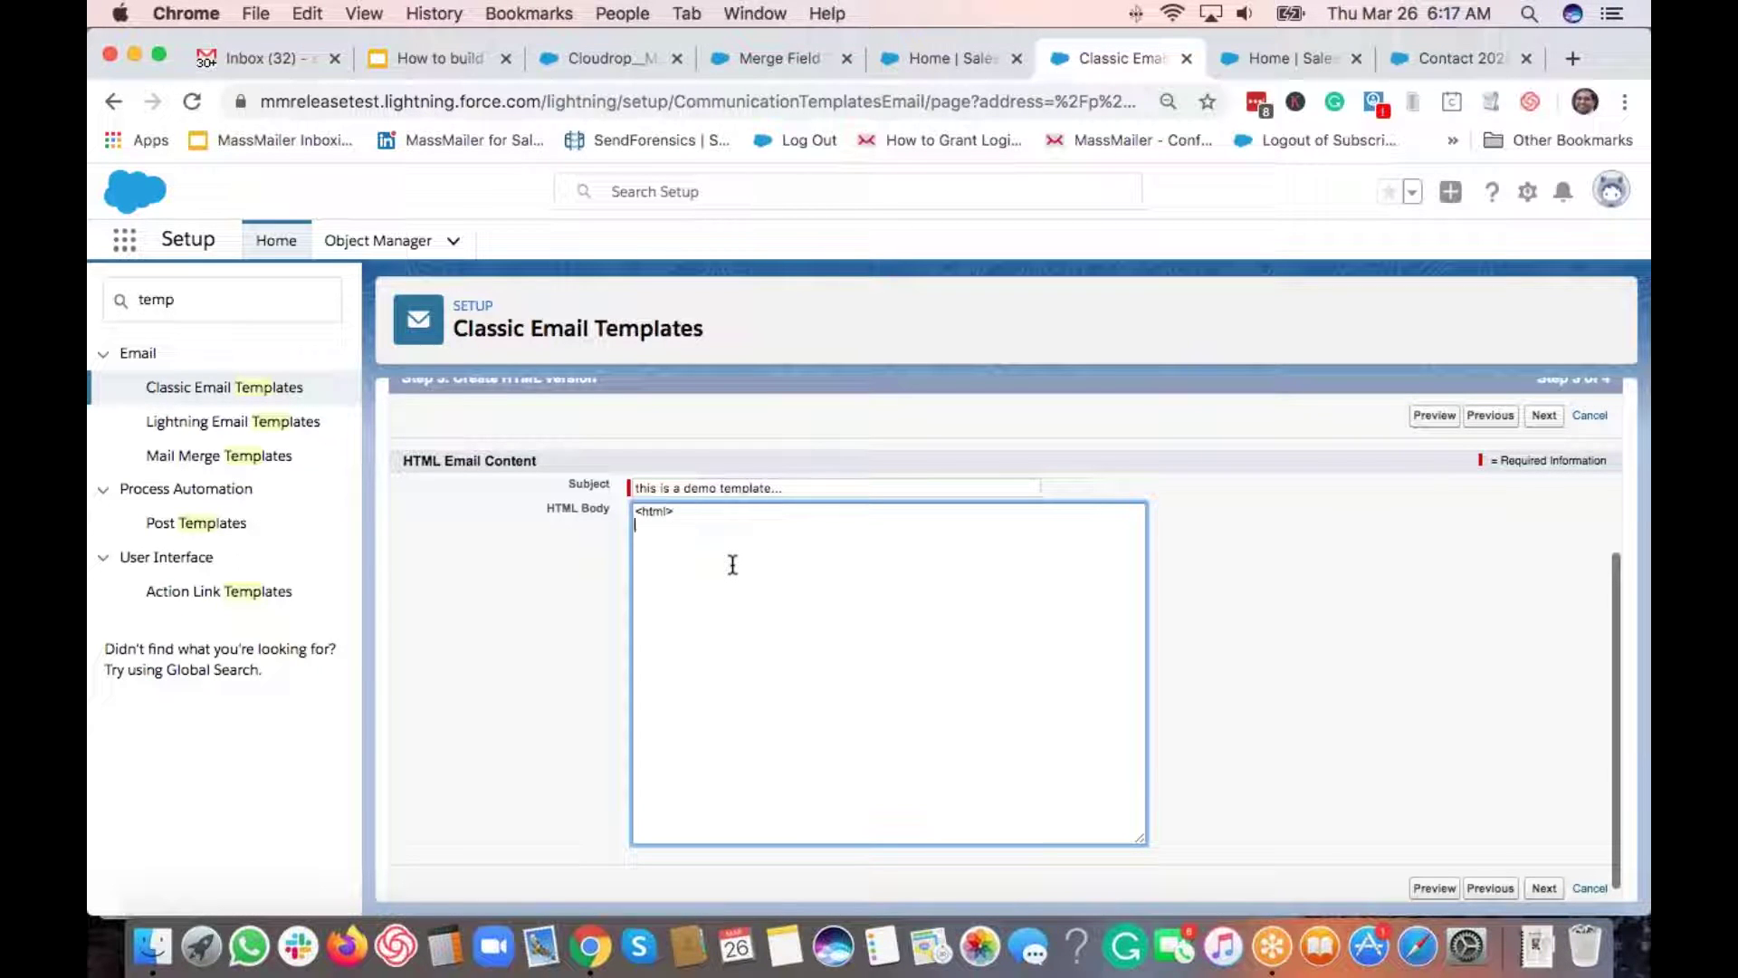
{"action": "key", "text": "Left"}
{"action": "key", "text": "Return"}
{"action": "key", "text": "Return"}
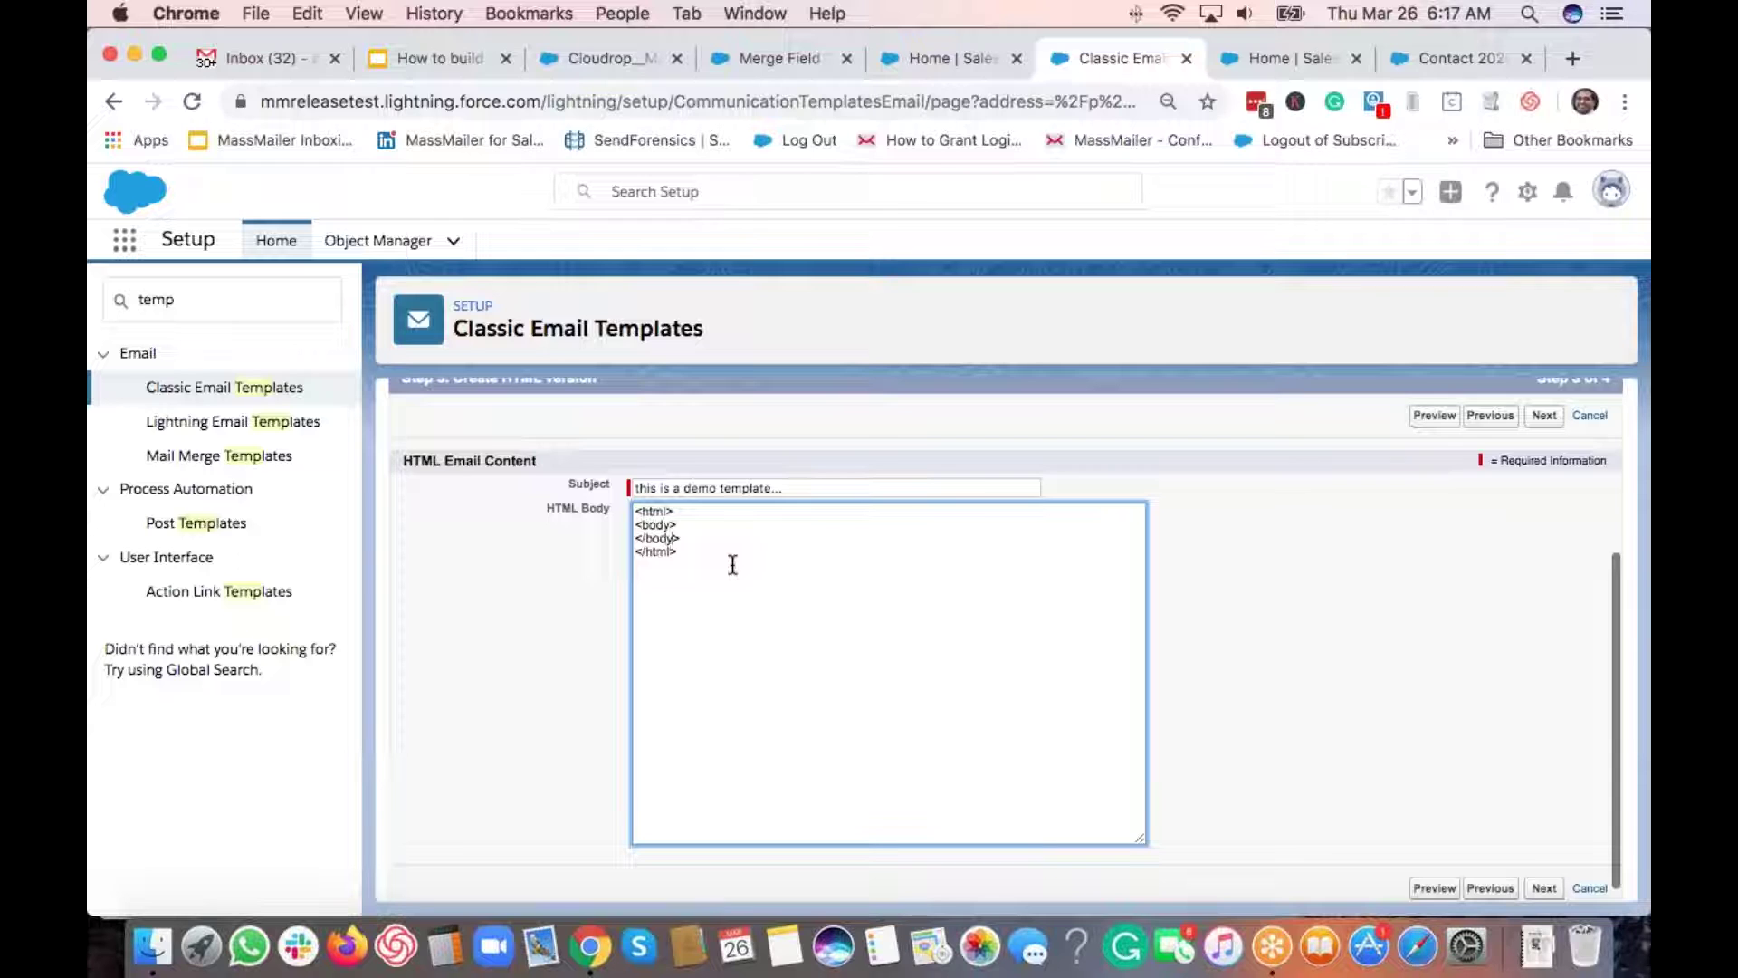
{"action": "key", "text": "Return"}
{"action": "key", "text": "Return"}
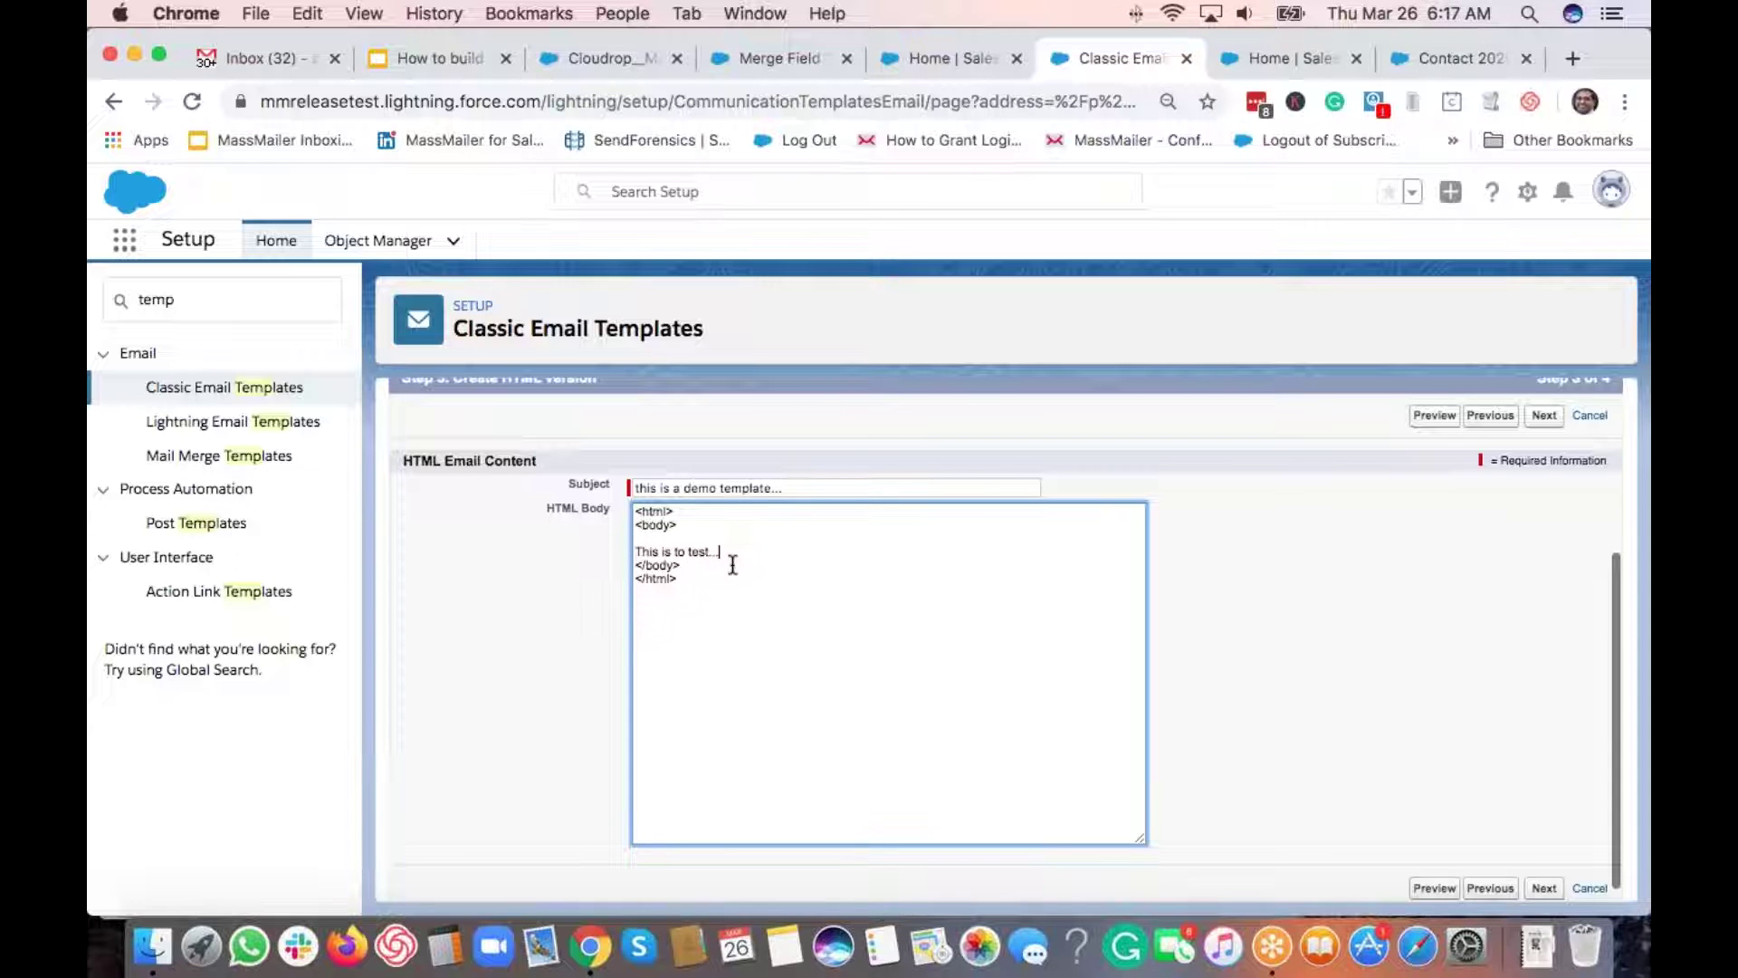
{"action": "left_click", "coordinate": [1422, 500]}
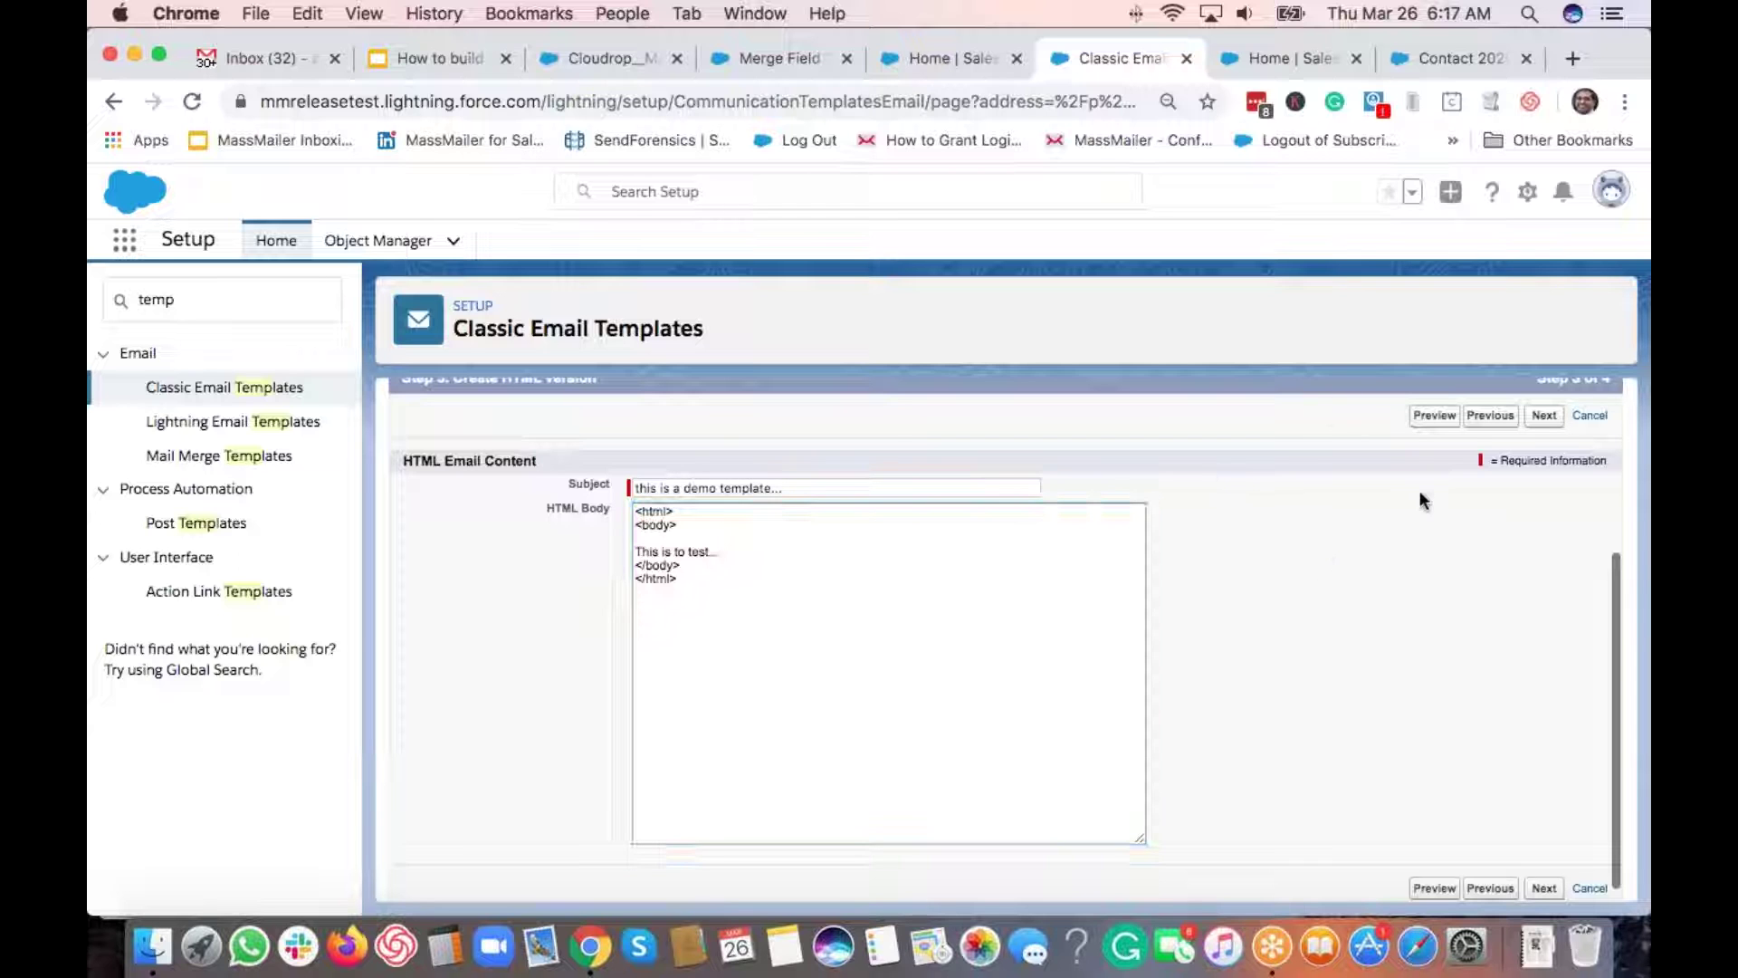
{"action": "left_click", "coordinate": [1545, 416]}
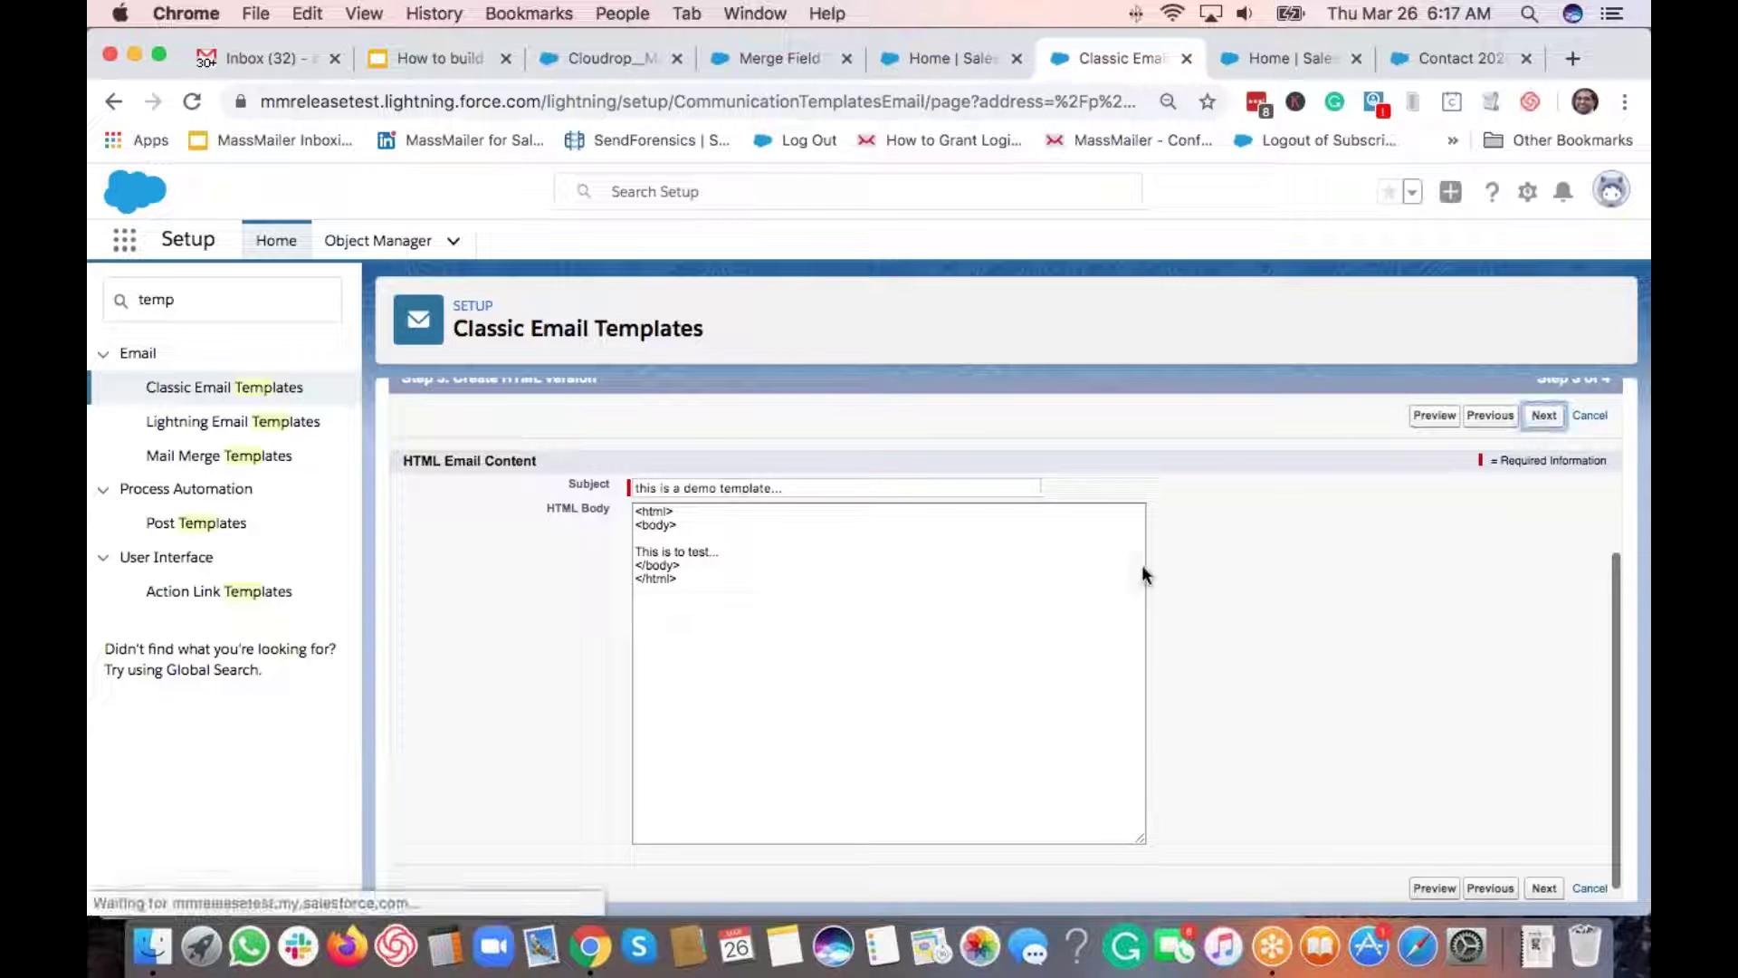
{"action": "scroll", "coordinate": [1103, 561], "scroll_direction": "down", "scroll_amount": 3}
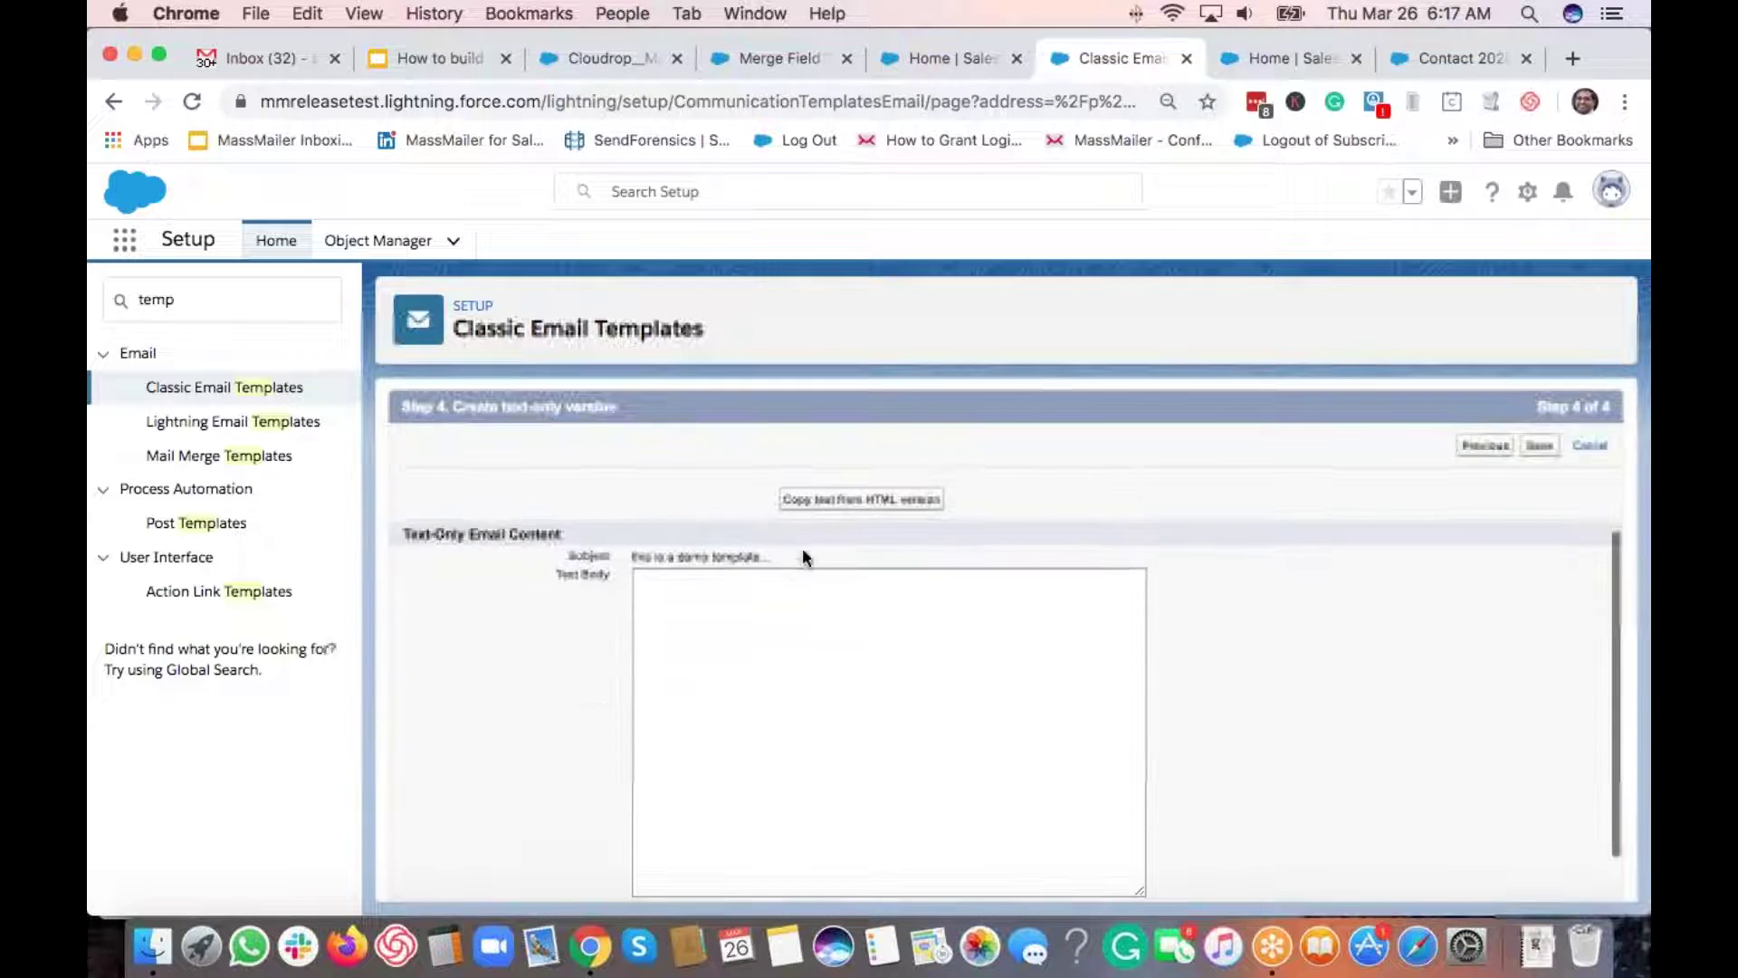
Step: Copy the text-only version from the HTML version, save the template, and check its preview
{"action": "left_click", "coordinate": [837, 509]}
{"action": "left_click", "coordinate": [1075, 312]}
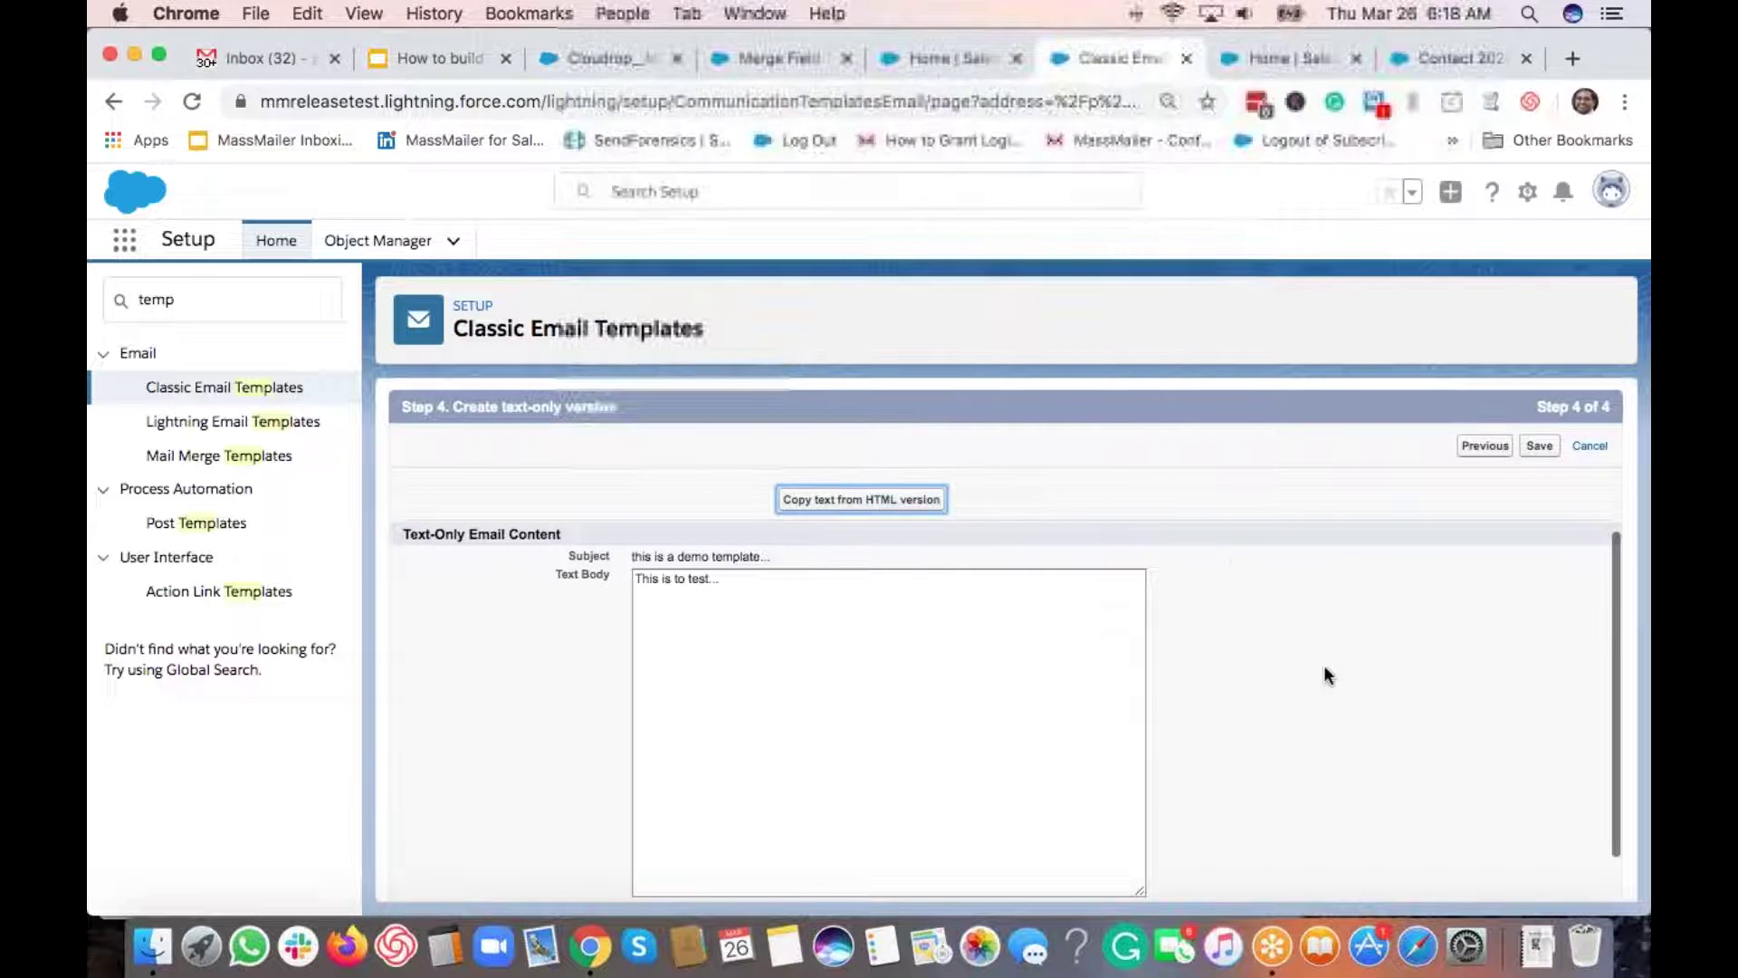
{"action": "left_click", "coordinate": [1539, 447]}
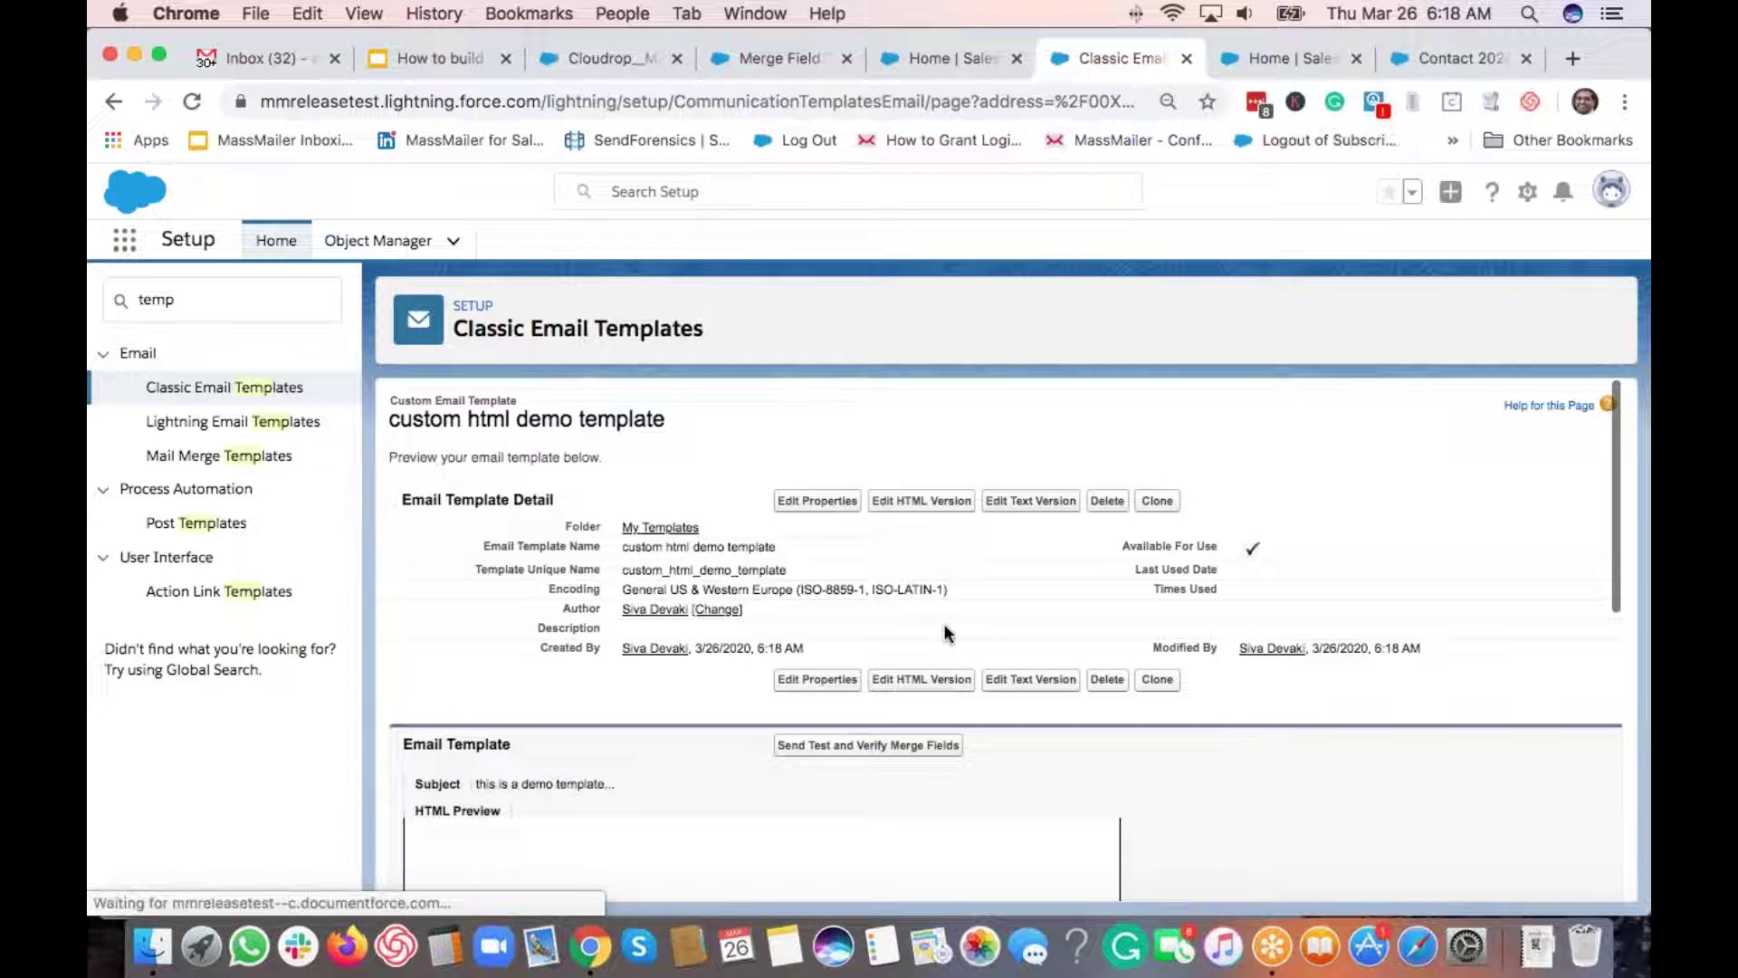
{"action": "scroll", "coordinate": [944, 628], "scroll_direction": "down", "scroll_amount": 4}
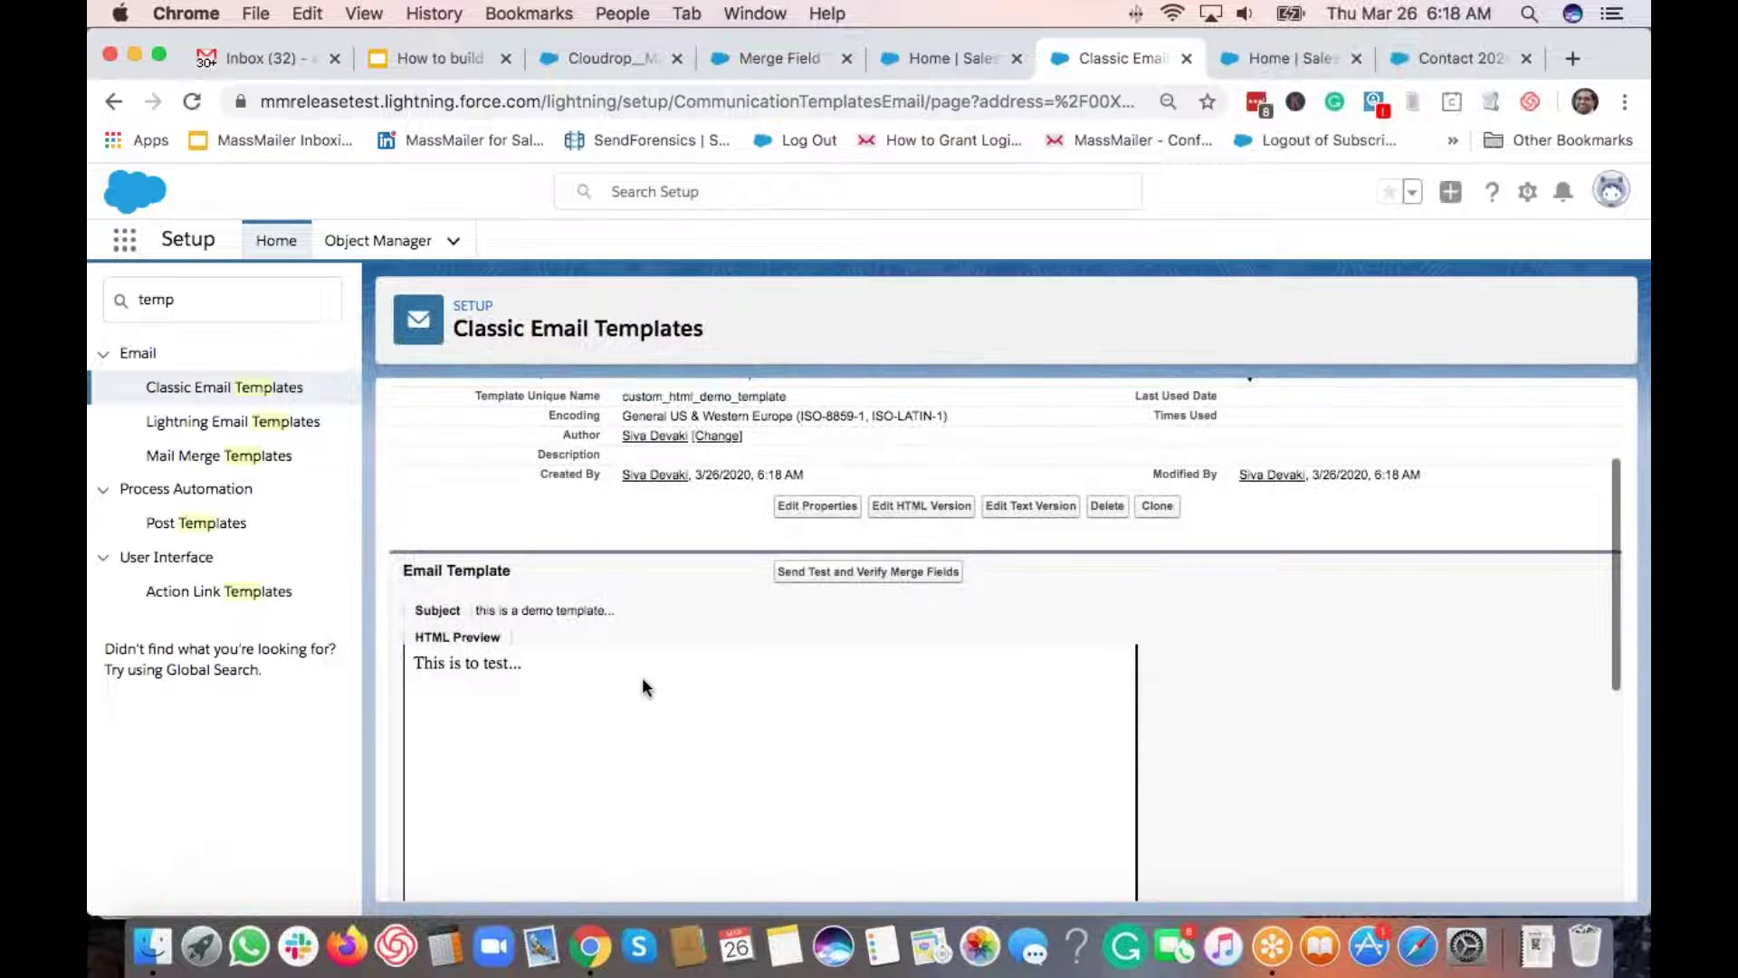
{"action": "scroll", "coordinate": [643, 679], "scroll_direction": "up", "scroll_amount": 4}
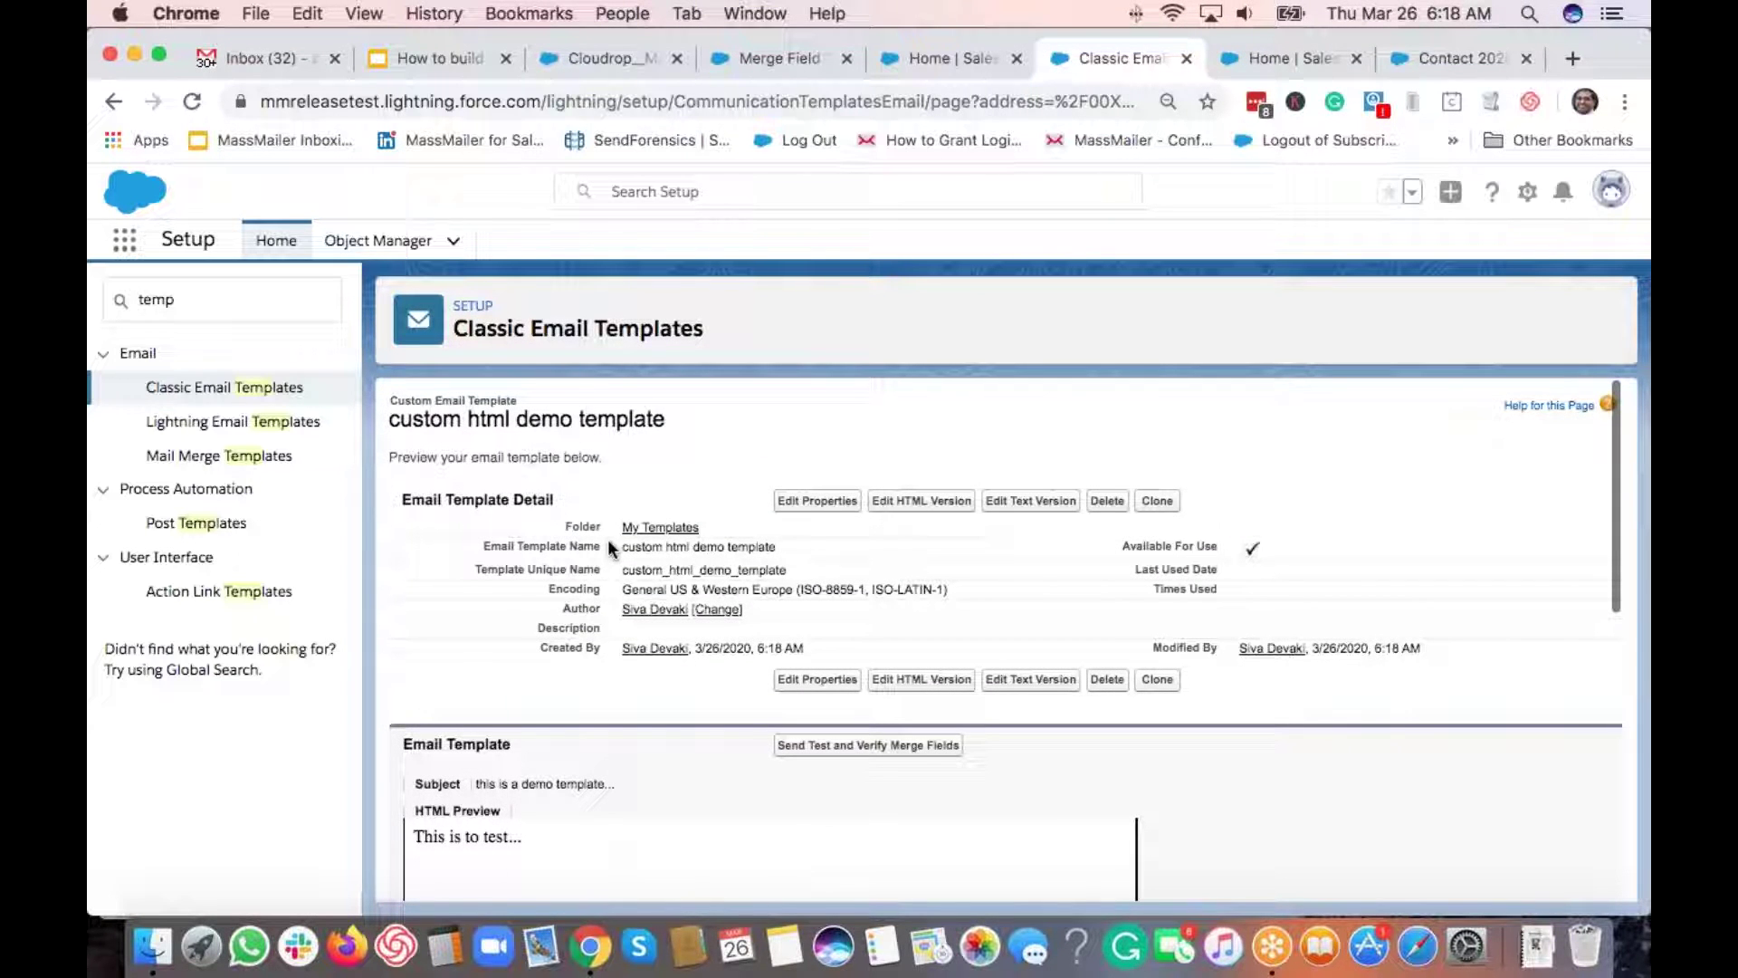
{"action": "scroll", "coordinate": [608, 547], "scroll_direction": "down", "scroll_amount": 2}
{"action": "scroll", "coordinate": [609, 547], "scroll_direction": "up", "scroll_amount": 2}
Step: Close the Merge Field Test record tab and reload the MassMailer Template Builder page
{"action": "left_click", "coordinate": [750, 58]}
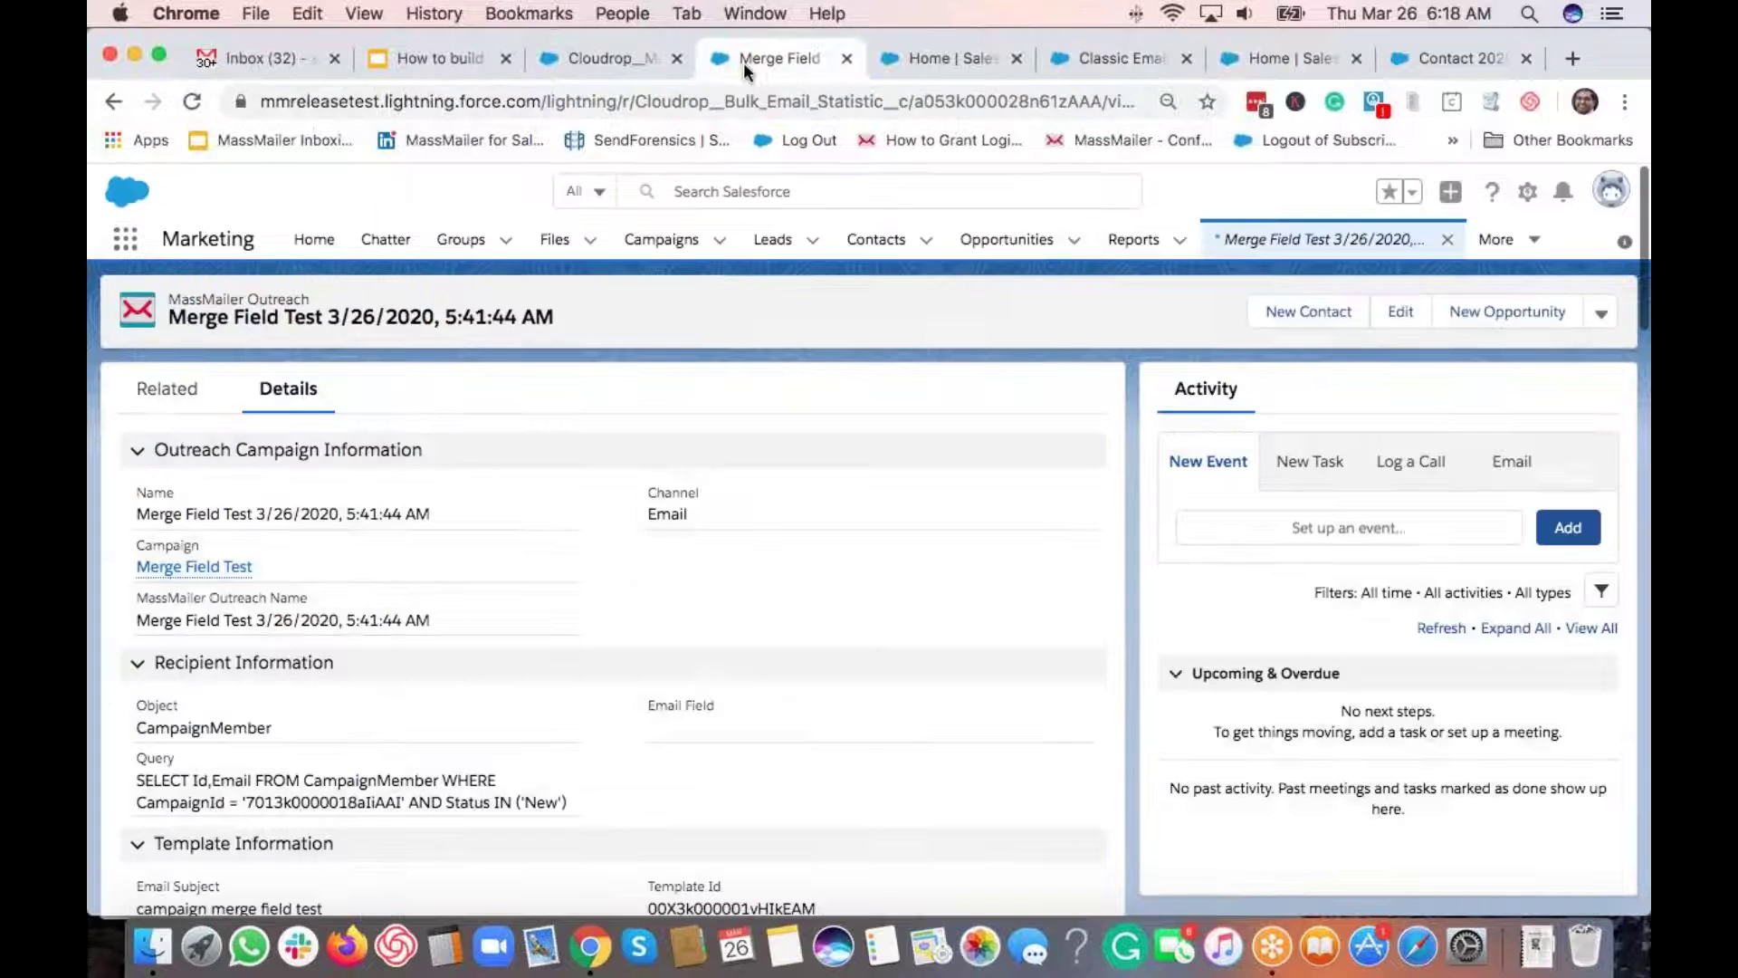
{"action": "left_click", "coordinate": [643, 58]}
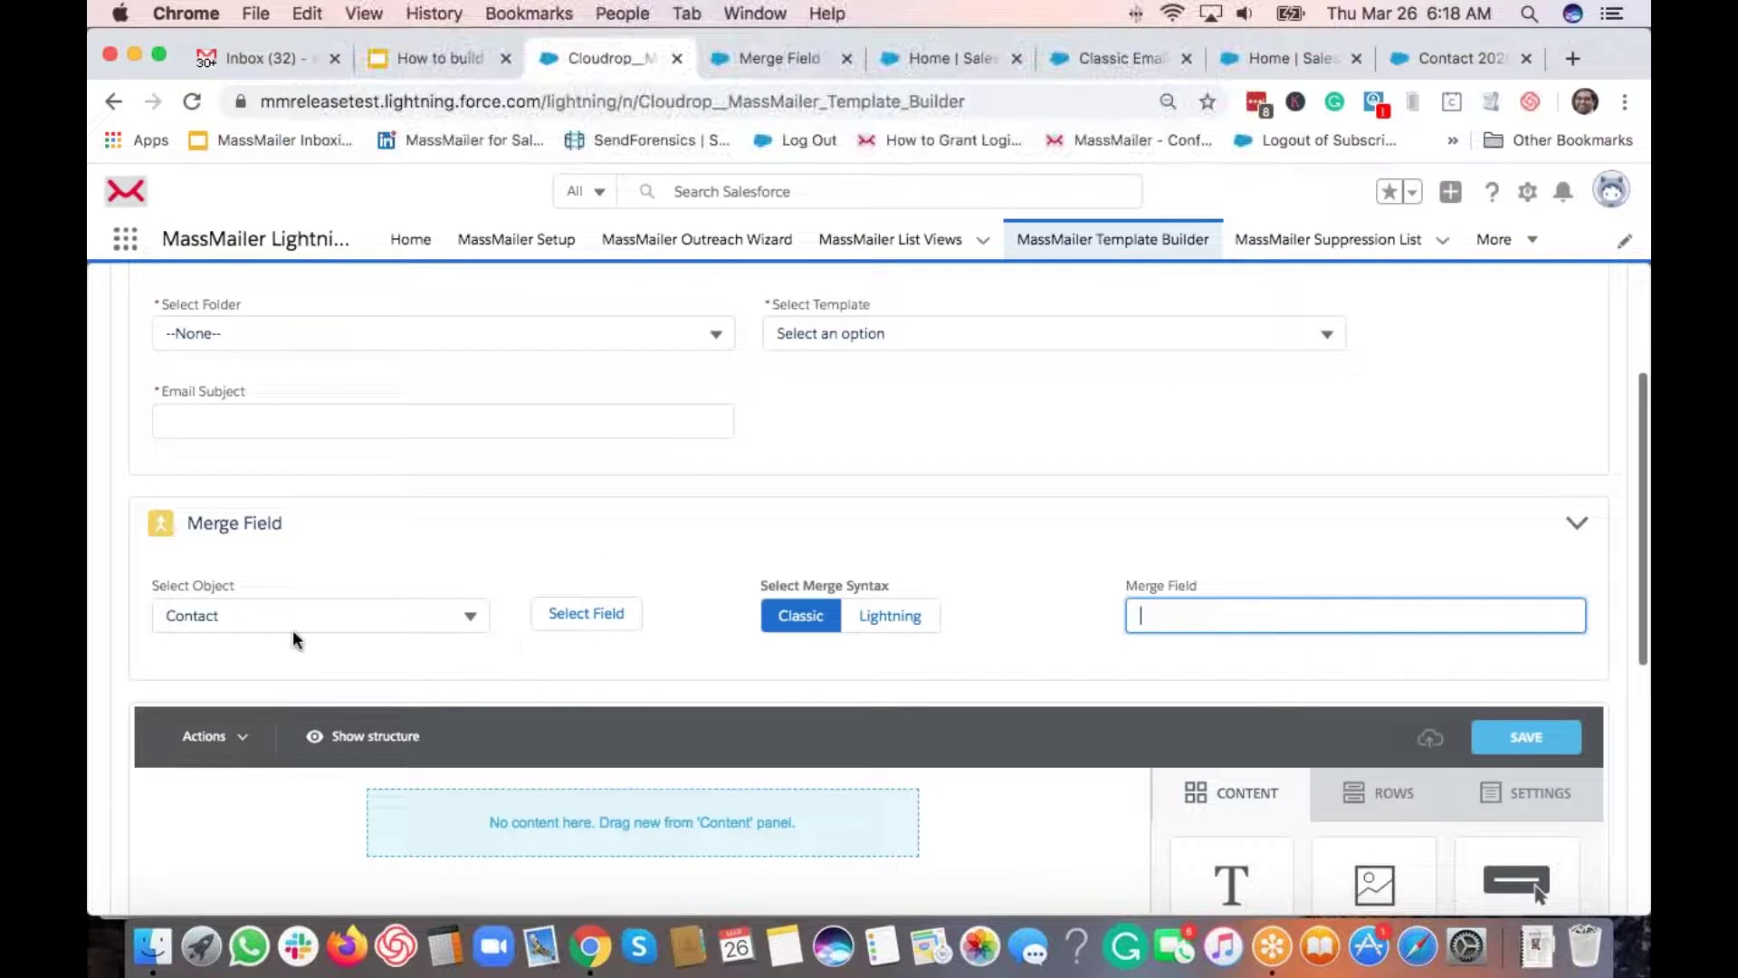
{"action": "left_click", "coordinate": [847, 57]}
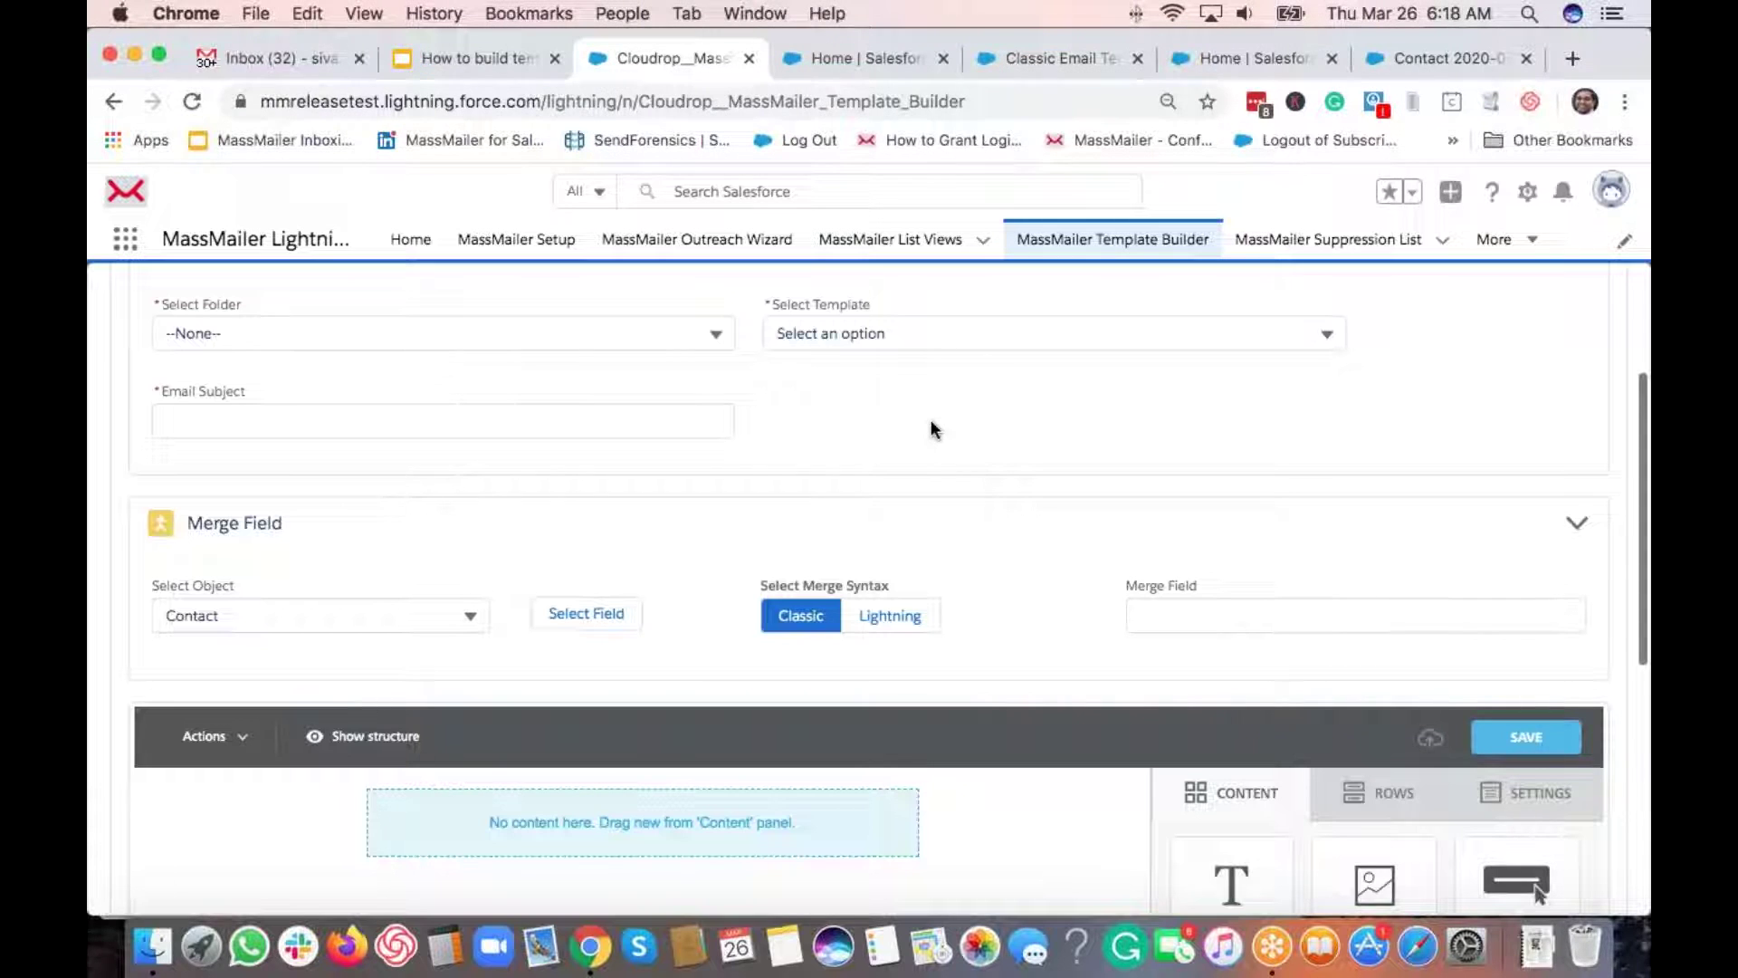
{"action": "scroll", "coordinate": [934, 429], "scroll_direction": "up", "scroll_amount": 5}
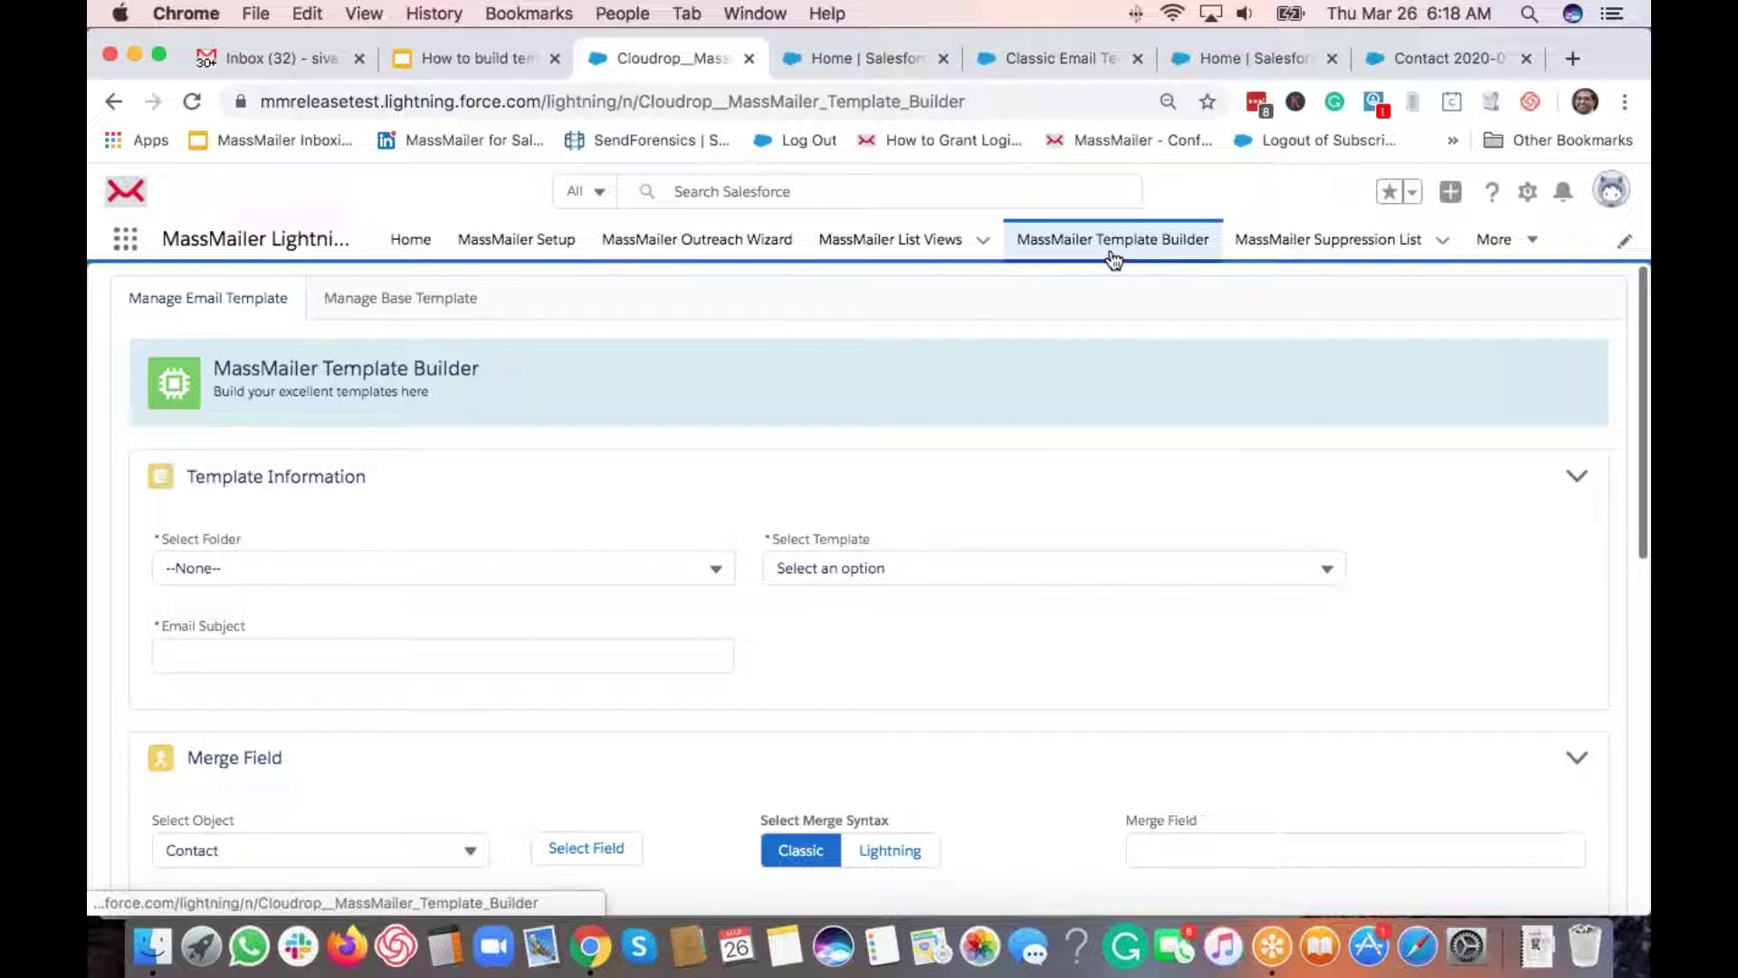
{"action": "left_click", "coordinate": [1145, 262]}
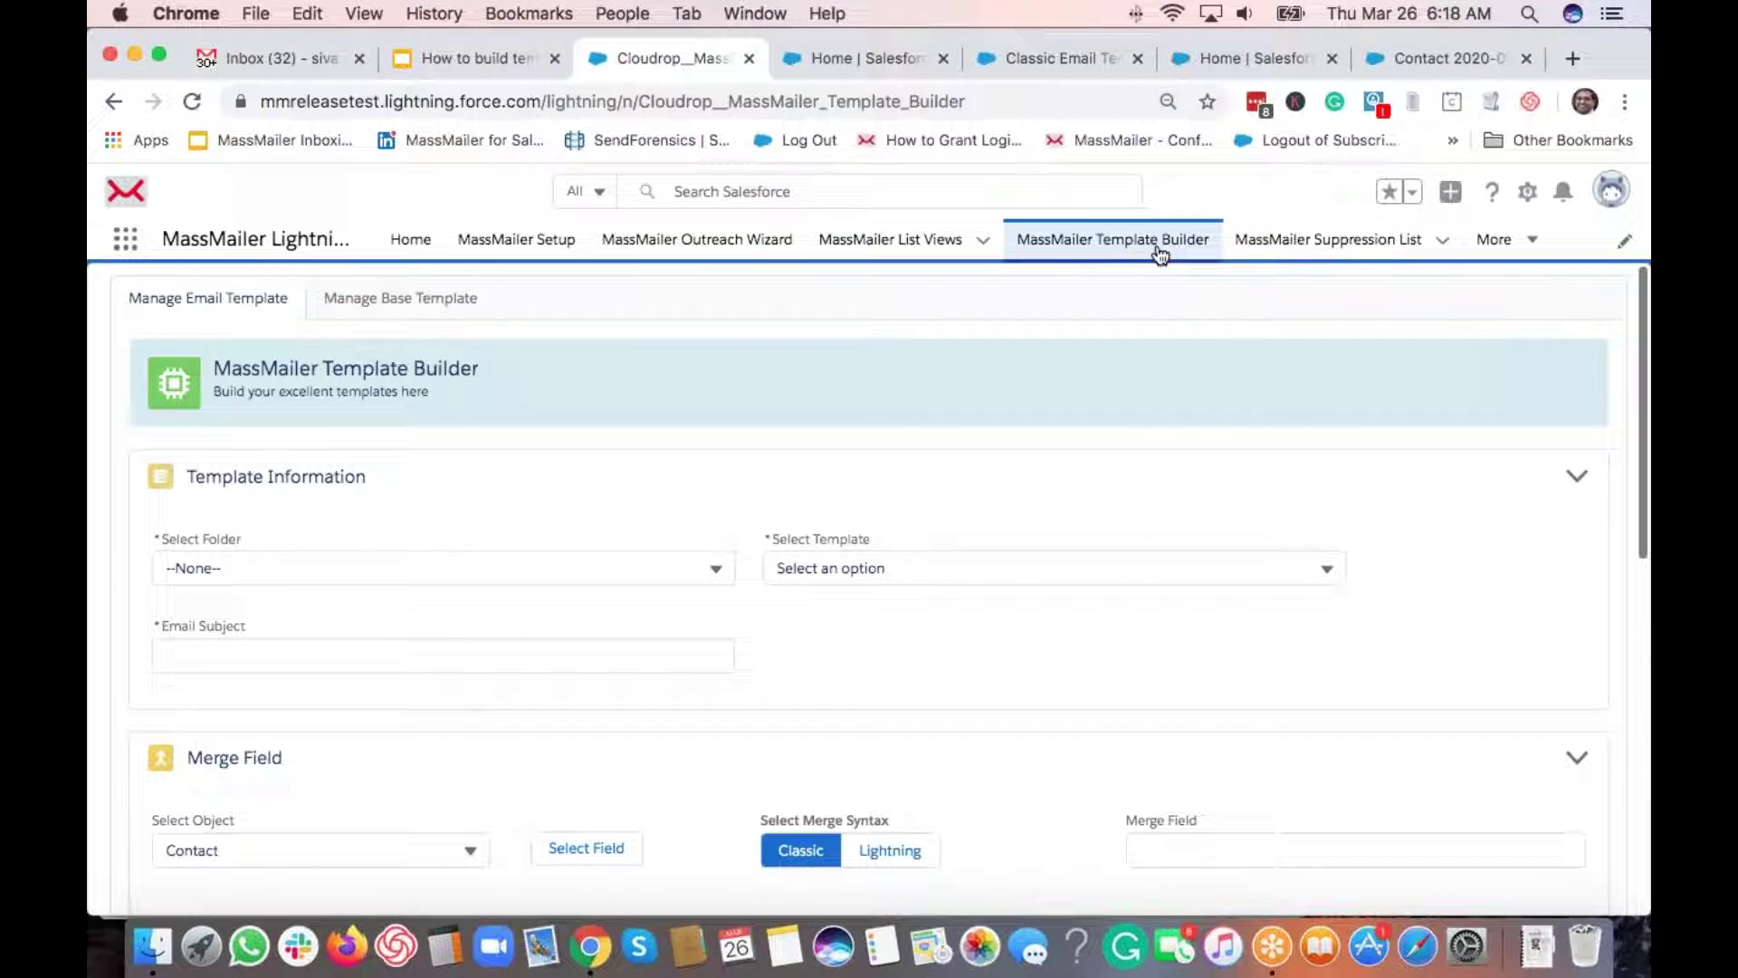
{"action": "left_click", "coordinate": [1152, 252]}
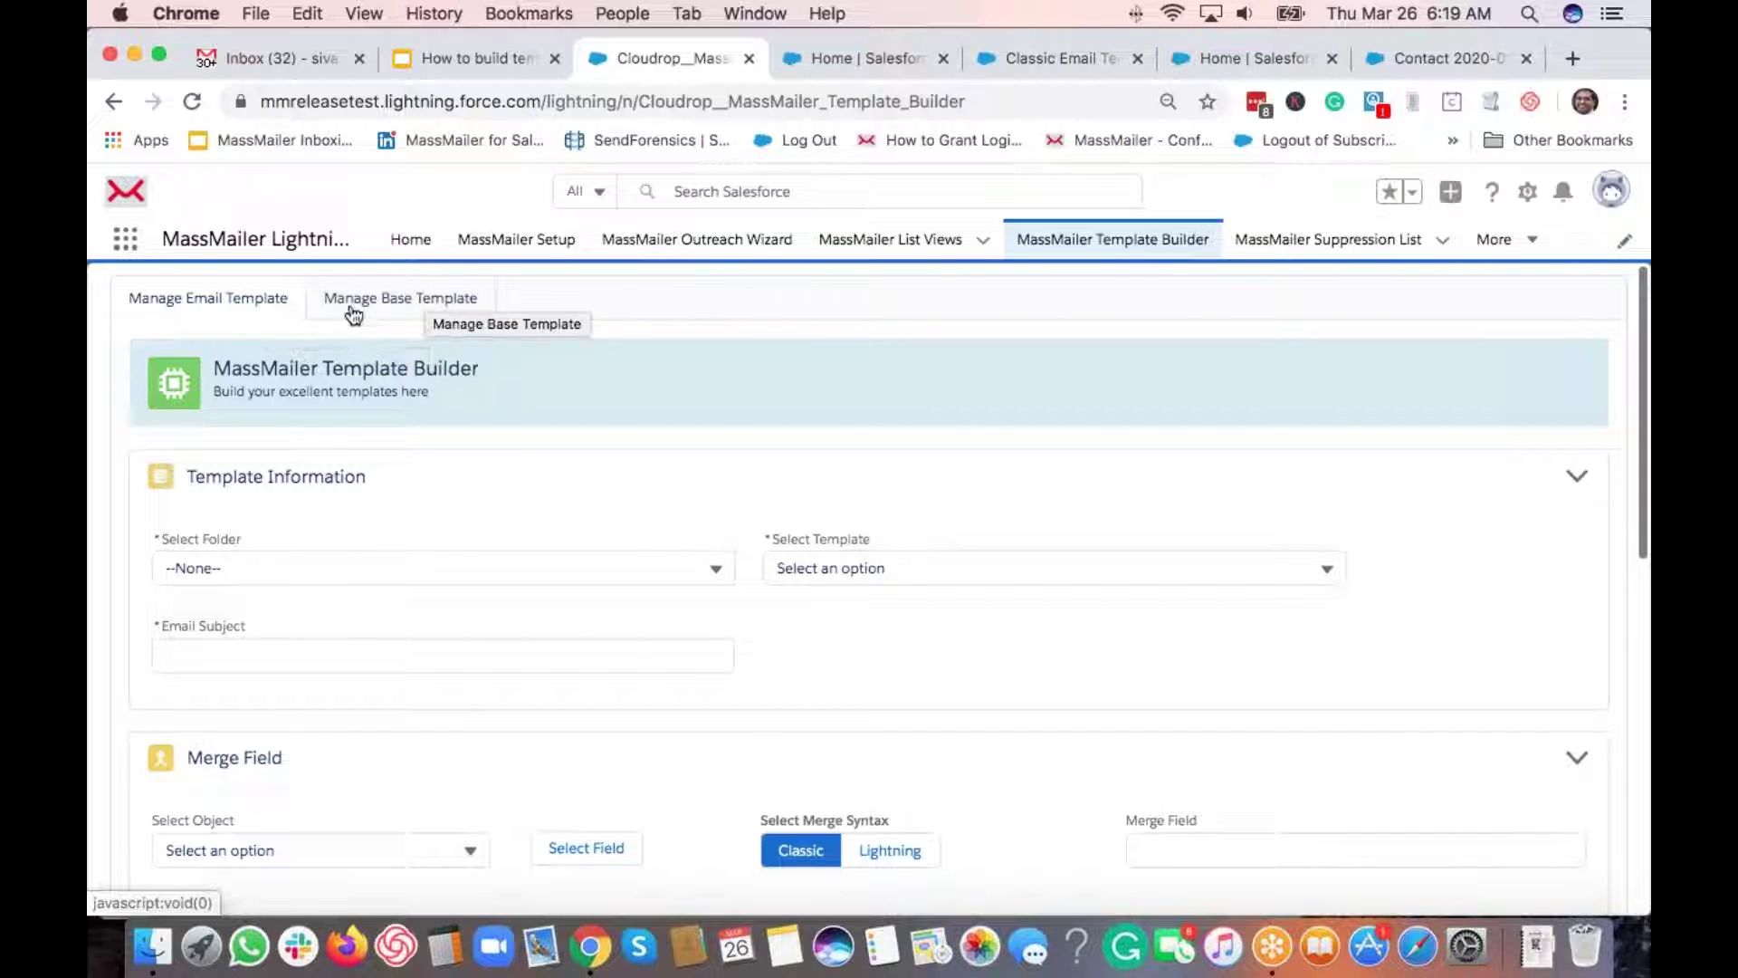
Step: Create a new base template named 'This is the header and footer template'
{"action": "left_click", "coordinate": [434, 303]}
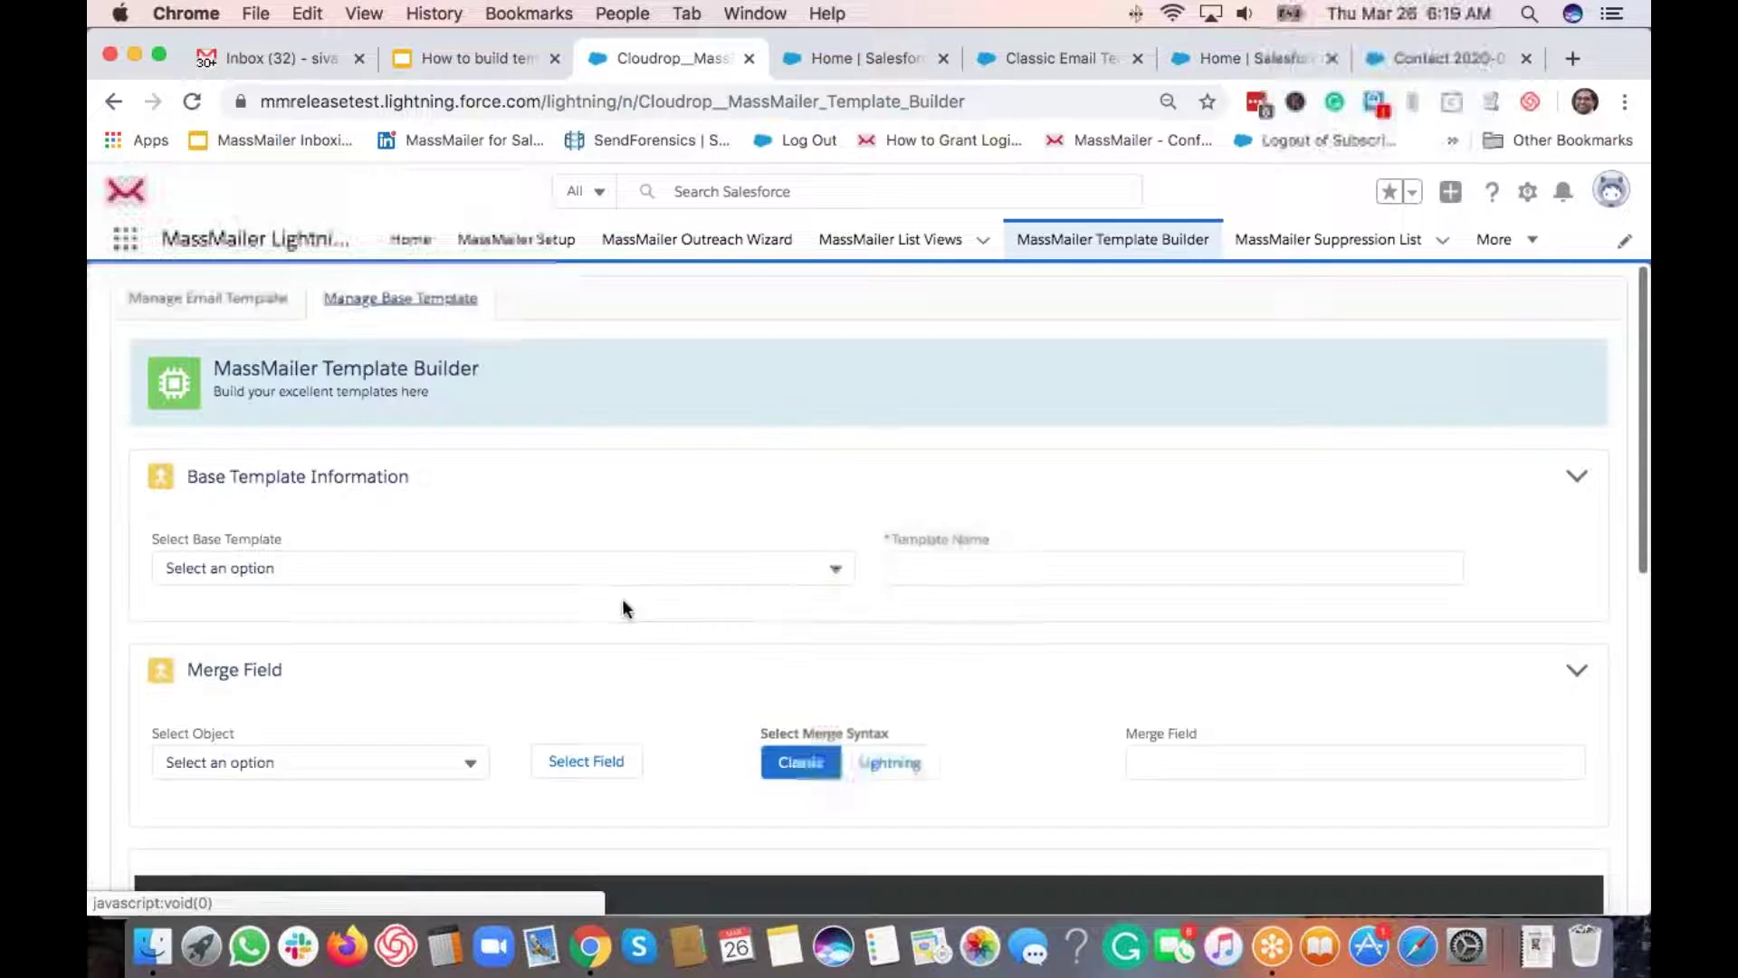
{"action": "left_click", "coordinate": [521, 569]}
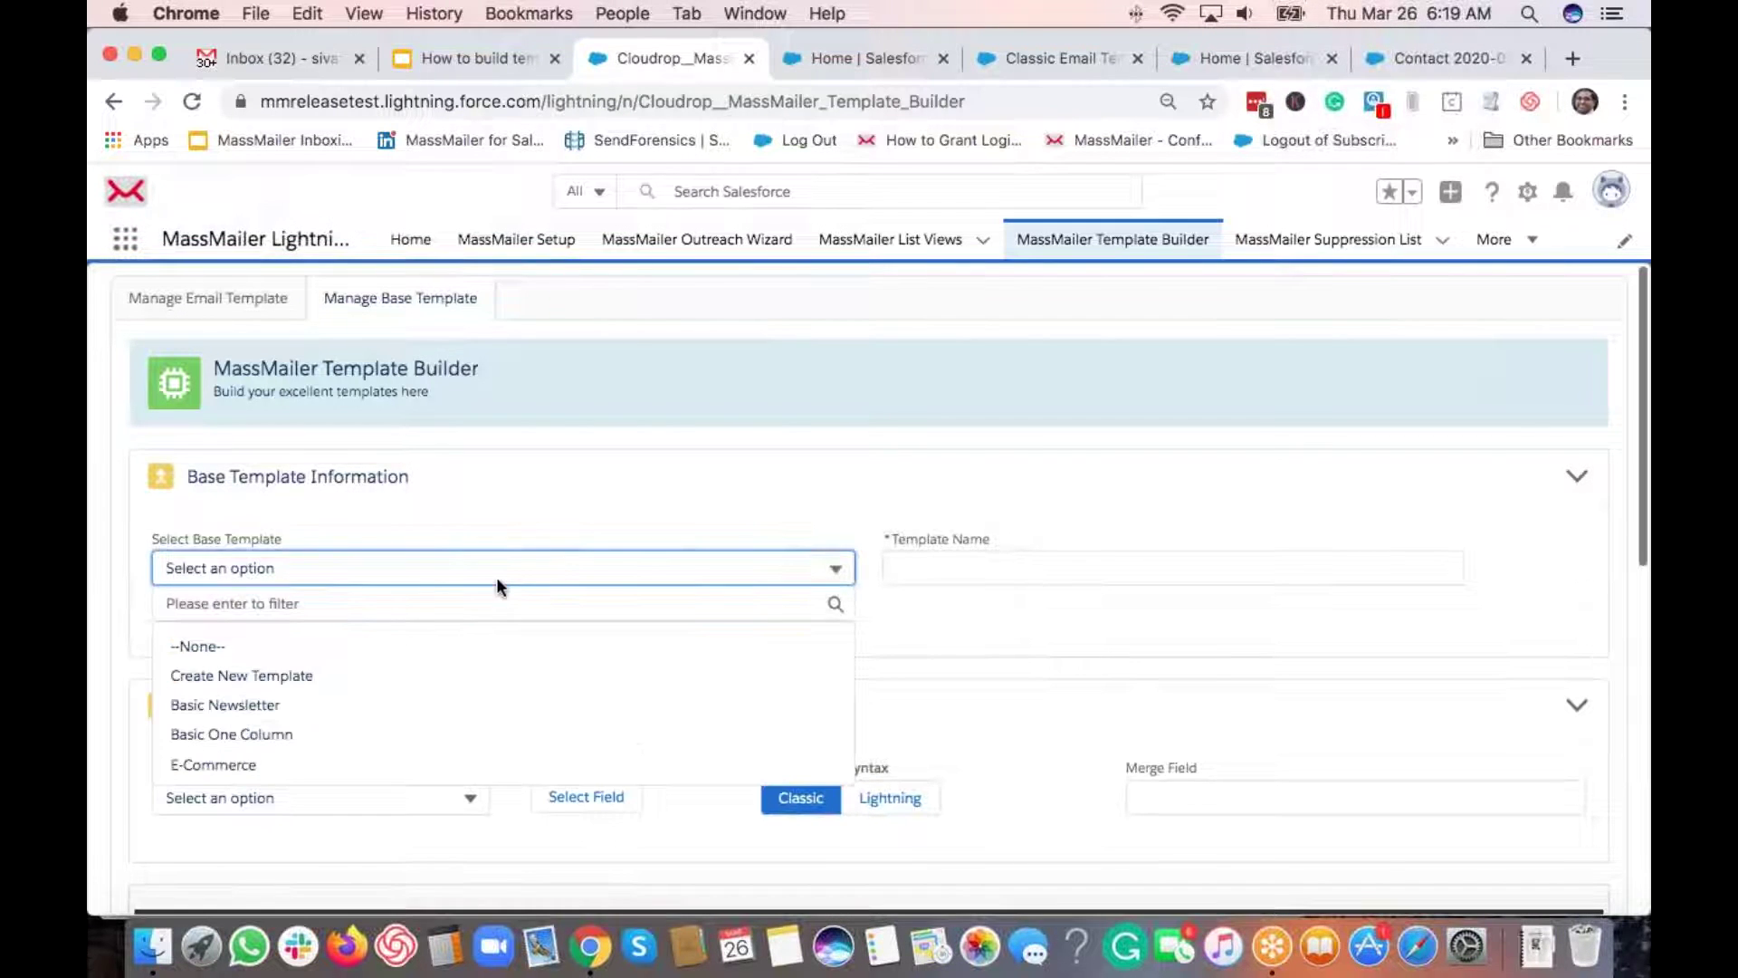
{"action": "left_click", "coordinate": [242, 677]}
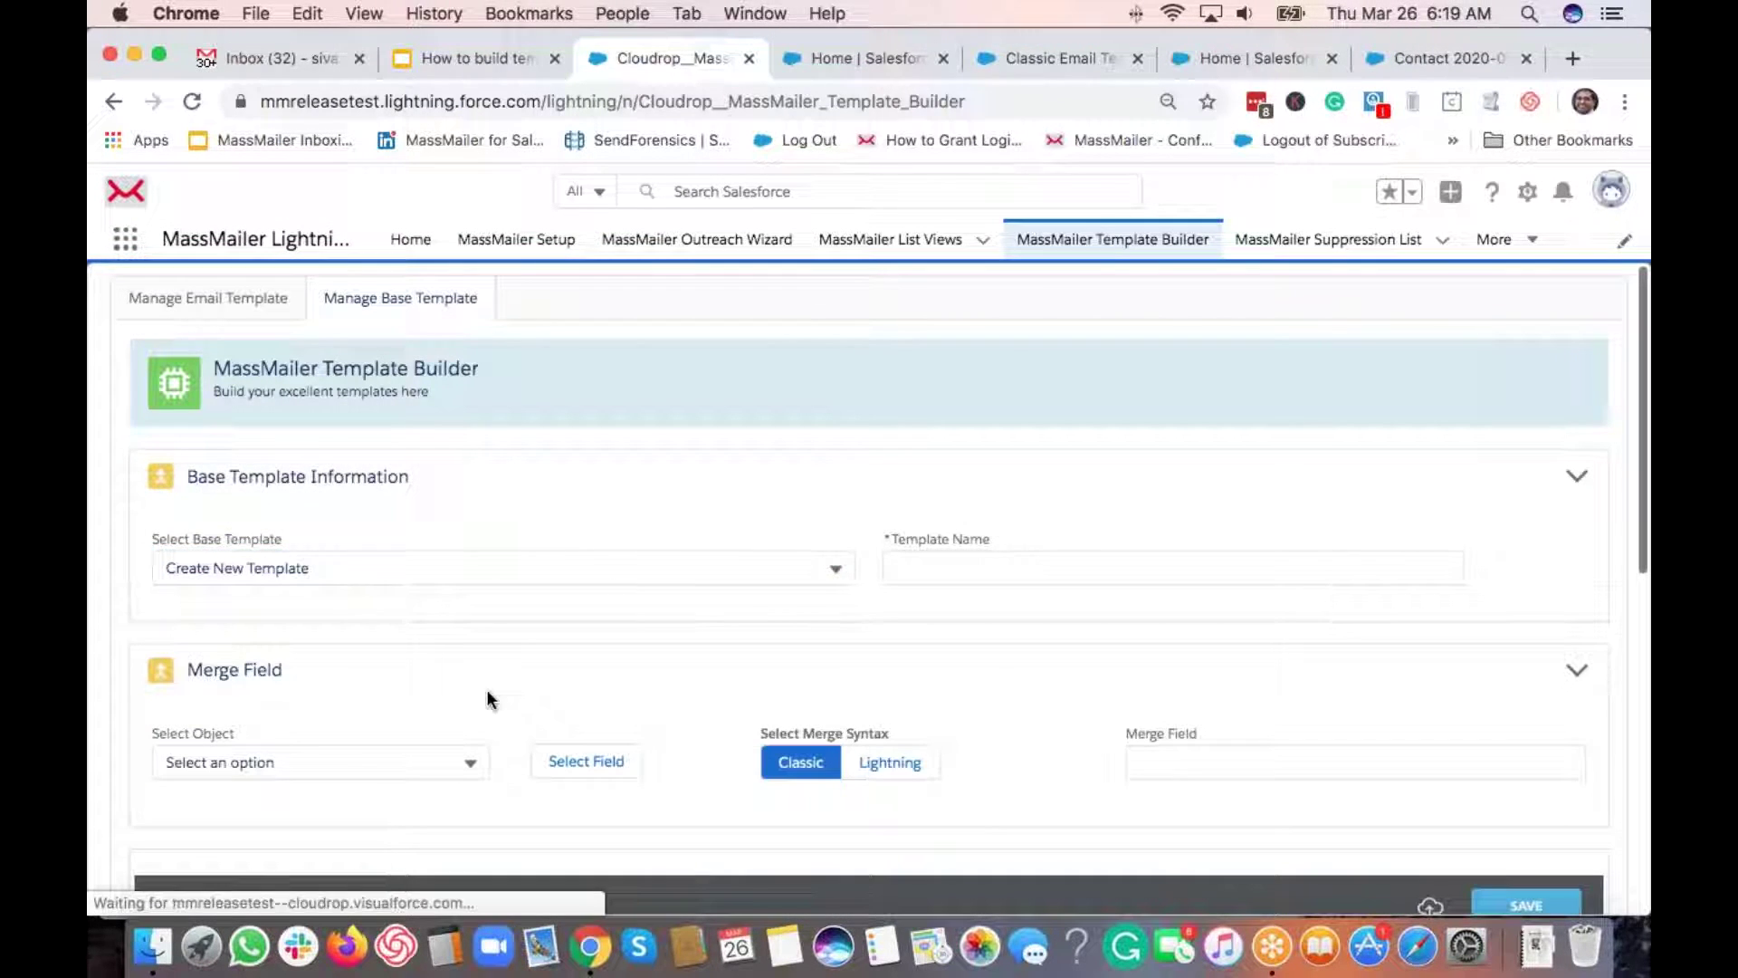
{"action": "left_click", "coordinate": [934, 567]}
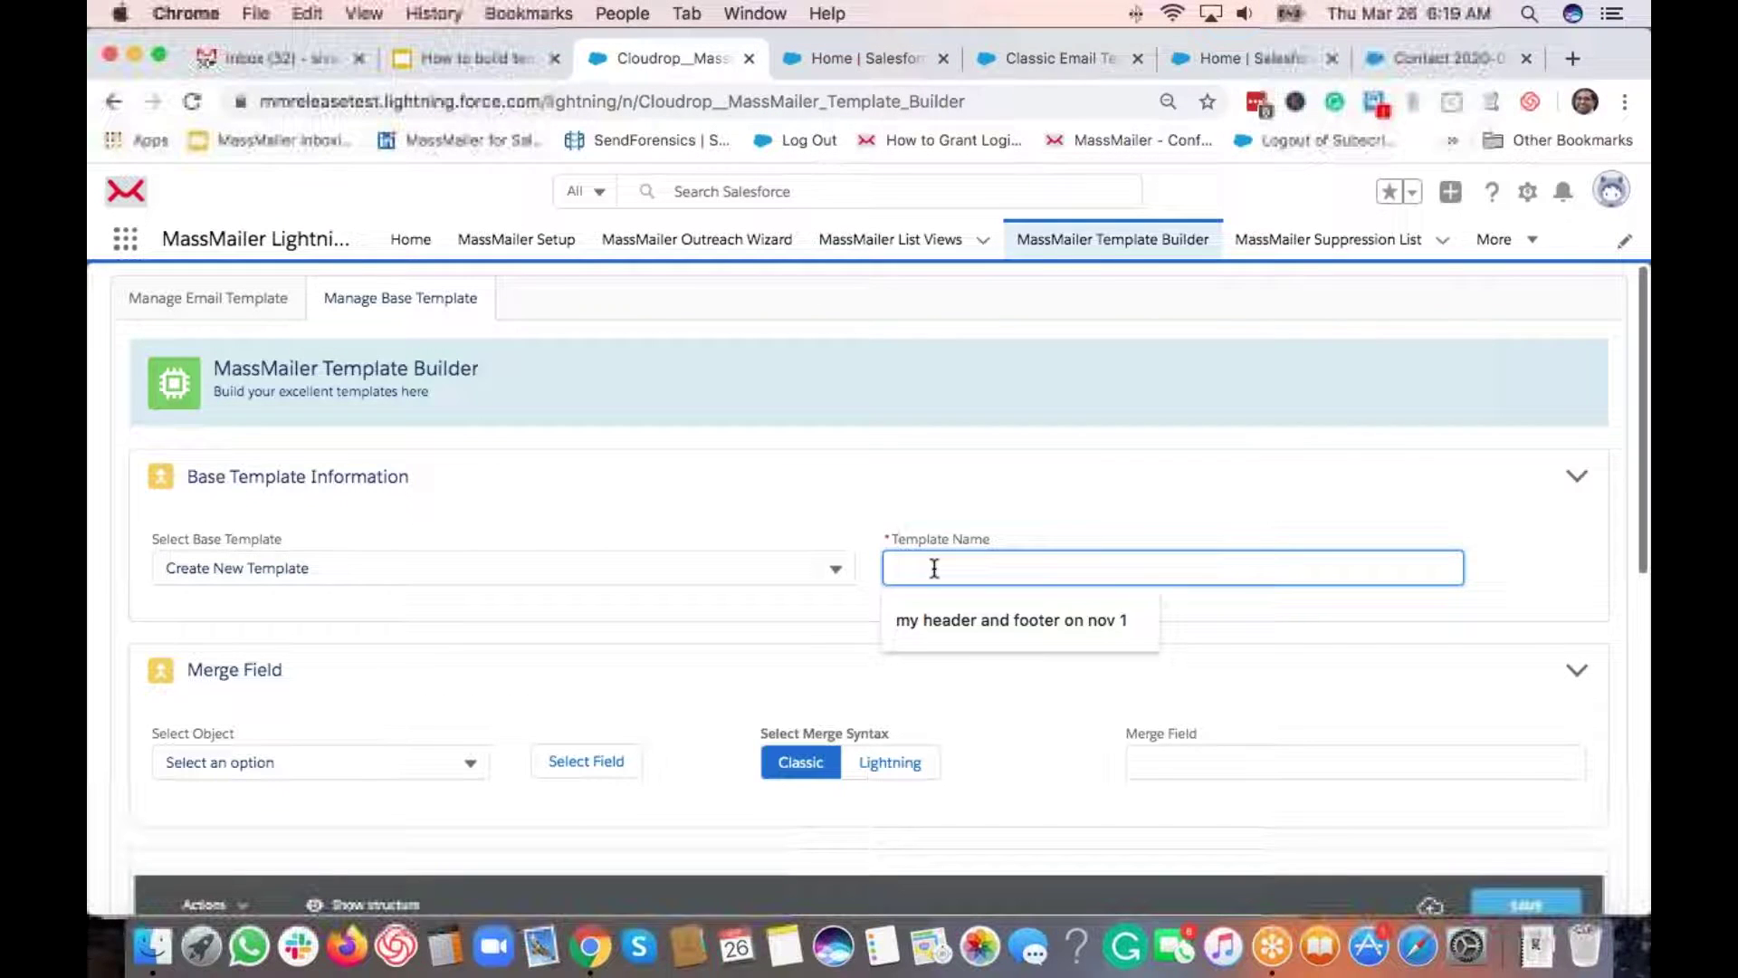
{"action": "type", "text": "This is the header and footer template"}
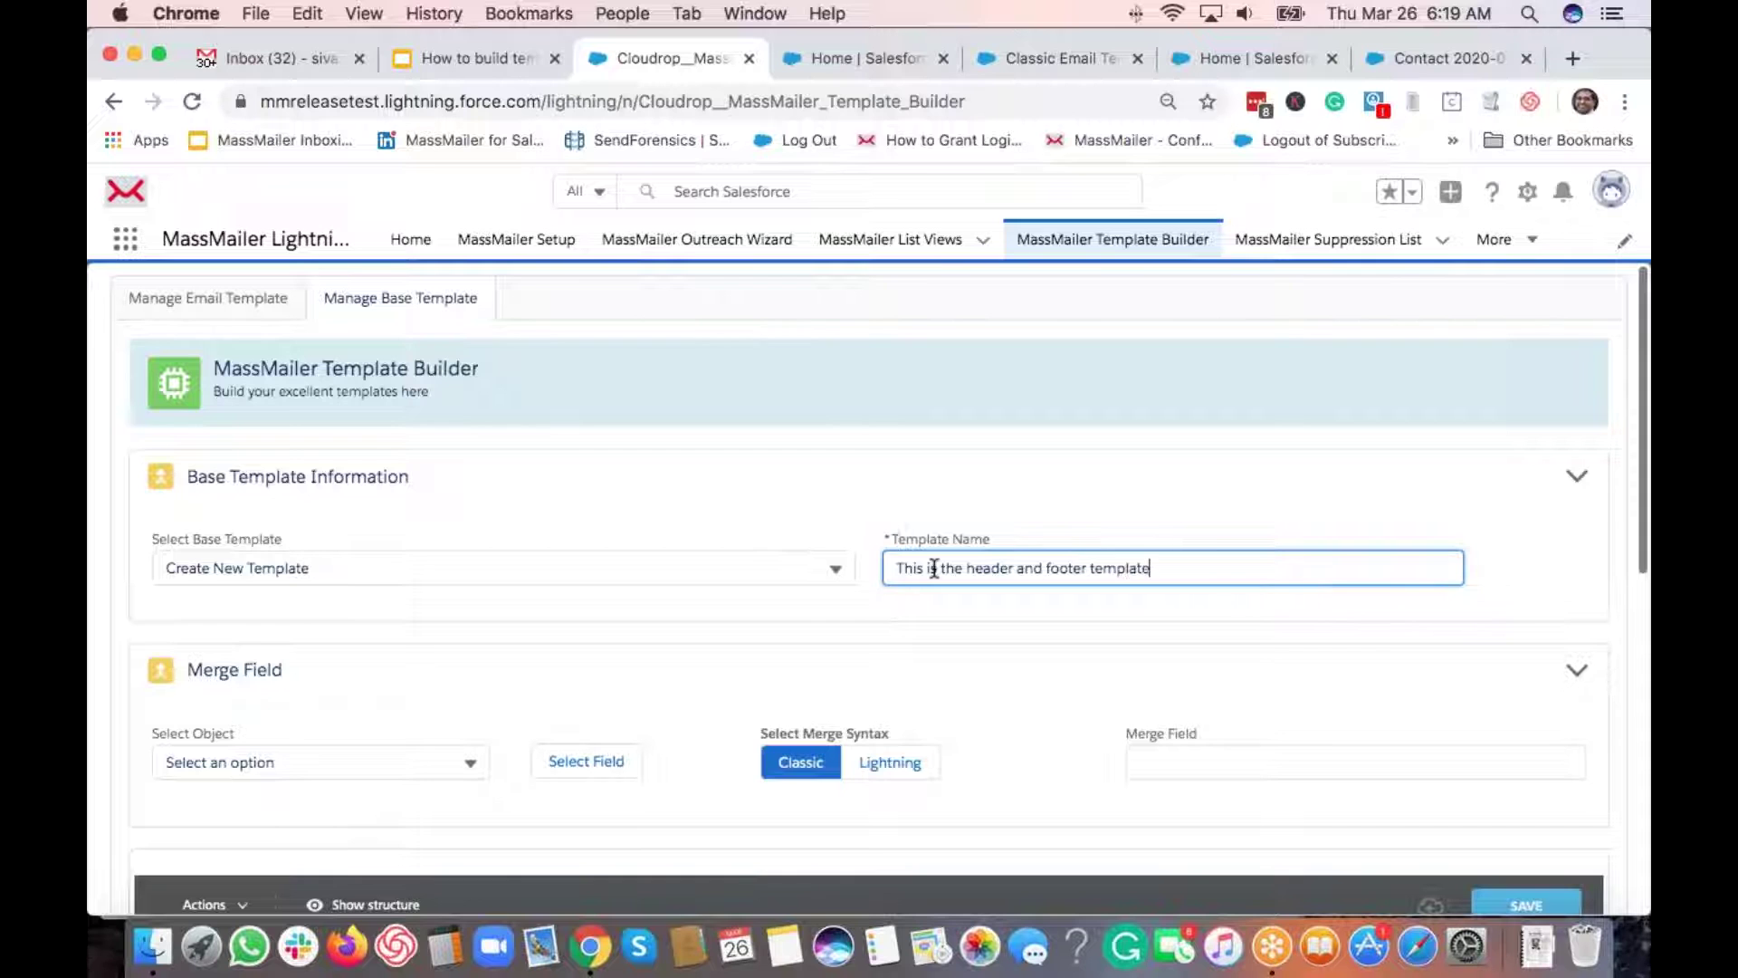
{"action": "left_click", "coordinate": [853, 487]}
Step: Place an image block at the top of the email with a single-column row beneath it
{"action": "scroll", "coordinate": [633, 544], "scroll_direction": "down", "scroll_amount": 4}
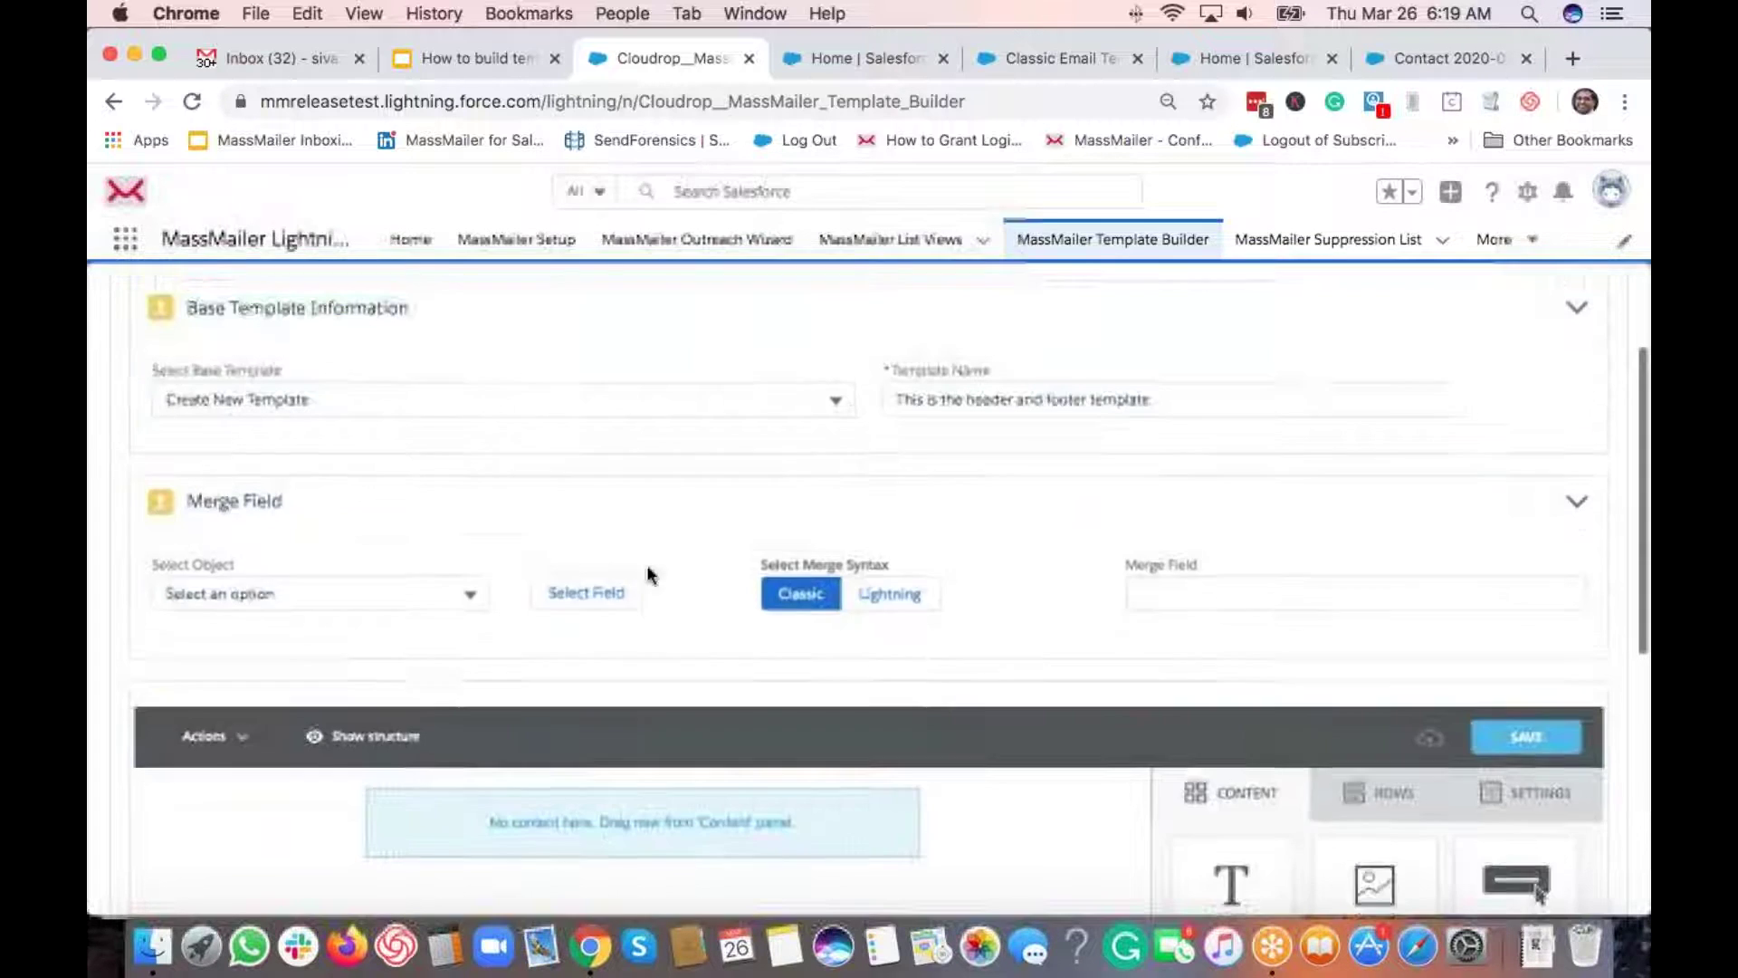
{"action": "scroll", "coordinate": [453, 671], "scroll_direction": "down", "scroll_amount": 5}
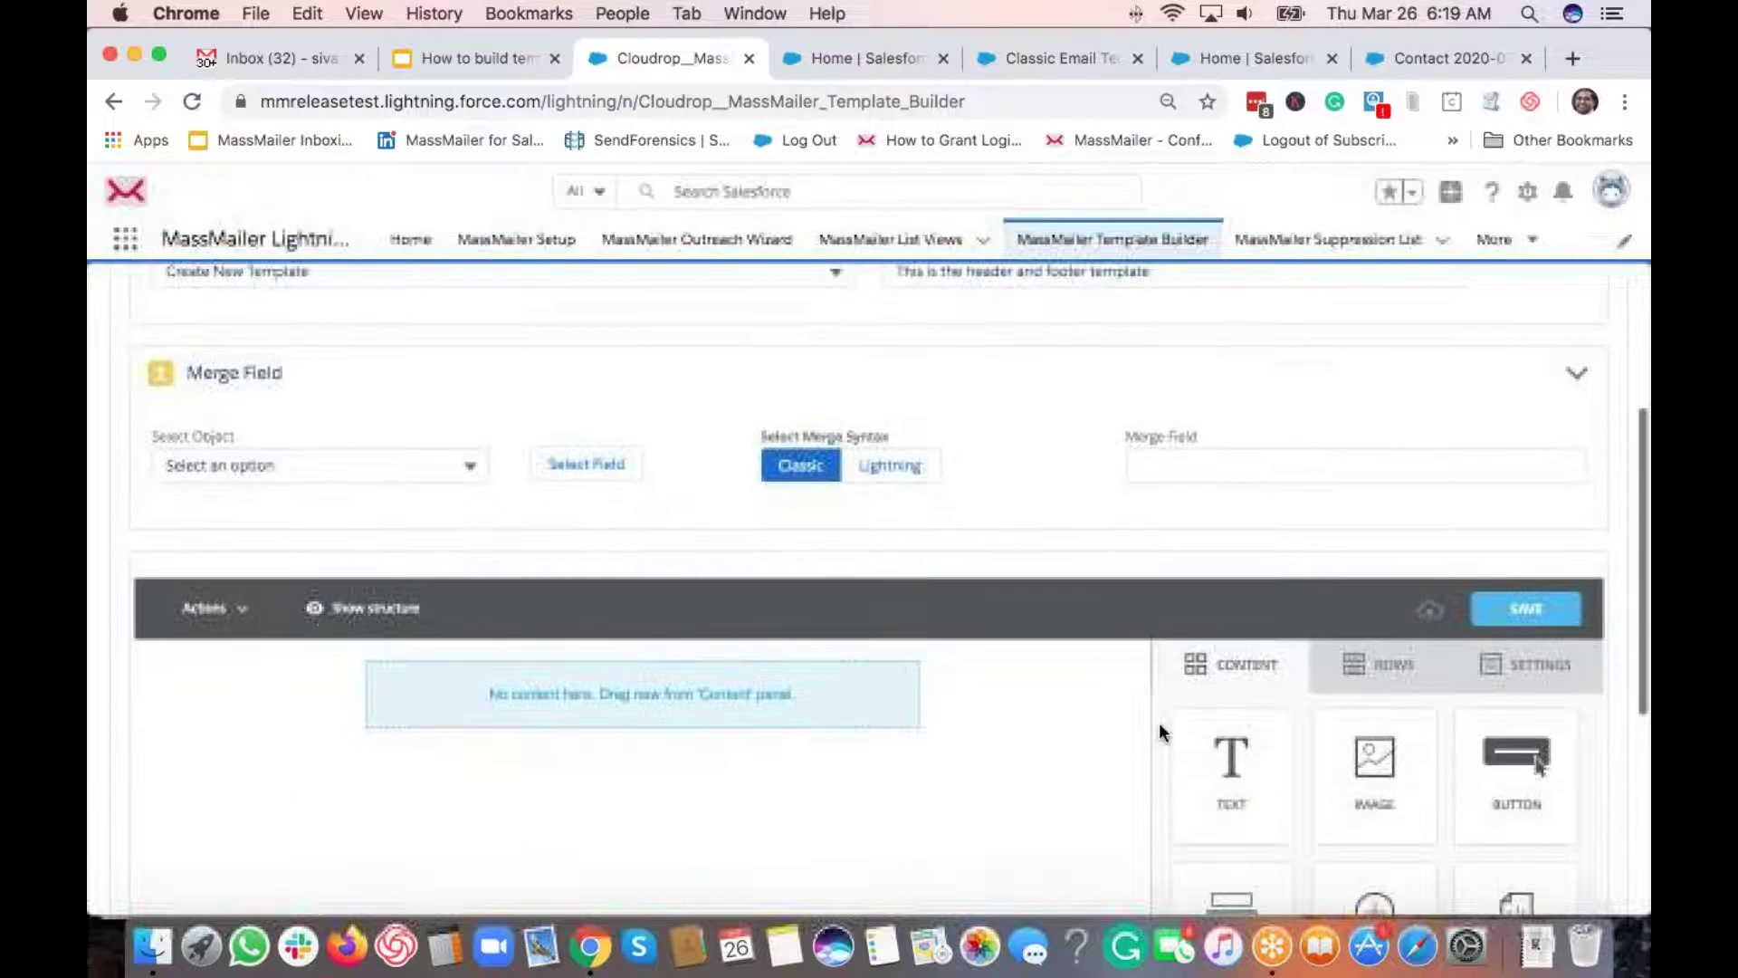
{"action": "left_click_drag", "start_coordinate": [1375, 616], "coordinate": [1067, 574]}
{"action": "left_click", "coordinate": [1356, 532]}
{"action": "left_click_drag", "start_coordinate": [1241, 641], "coordinate": [1121, 757]}
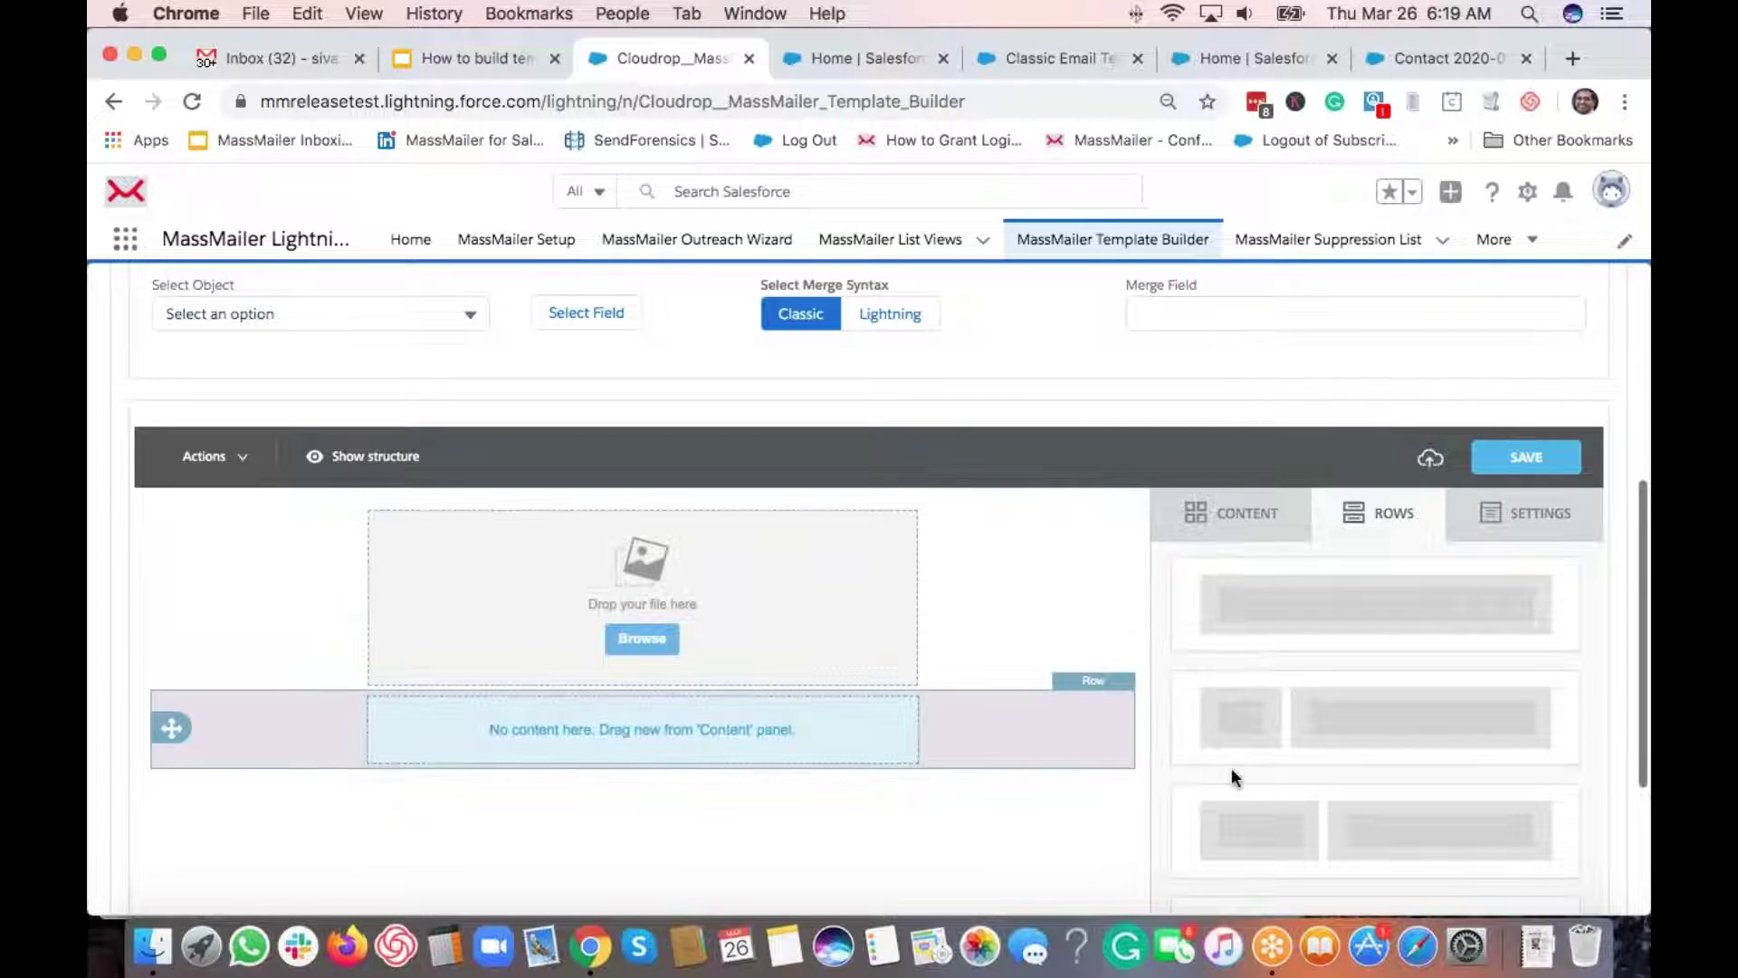
Step: Add another single-column row, a two-column row, and a single-column row at the bottom
{"action": "scroll", "coordinate": [1014, 360], "scroll_direction": "down", "scroll_amount": 4}
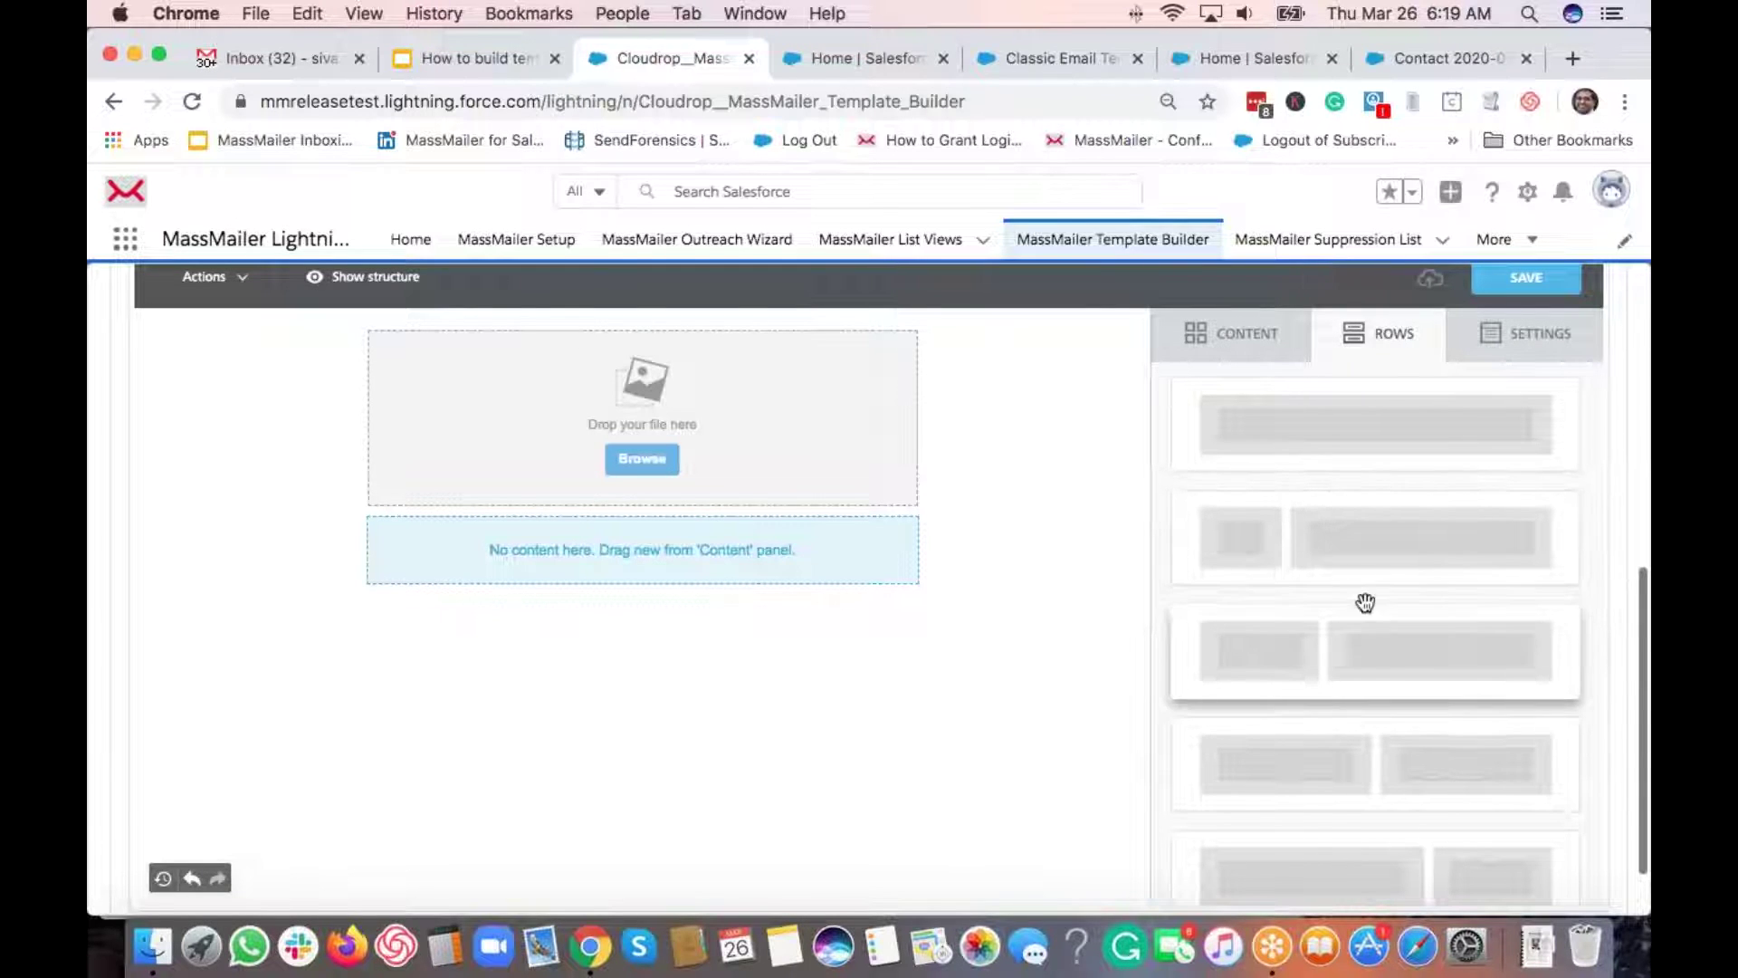
{"action": "scroll", "coordinate": [1323, 524], "scroll_direction": "down", "scroll_amount": 1}
{"action": "scroll", "coordinate": [1323, 524], "scroll_direction": "up", "scroll_amount": 1}
{"action": "scroll", "coordinate": [1327, 568], "scroll_direction": "down", "scroll_amount": 8}
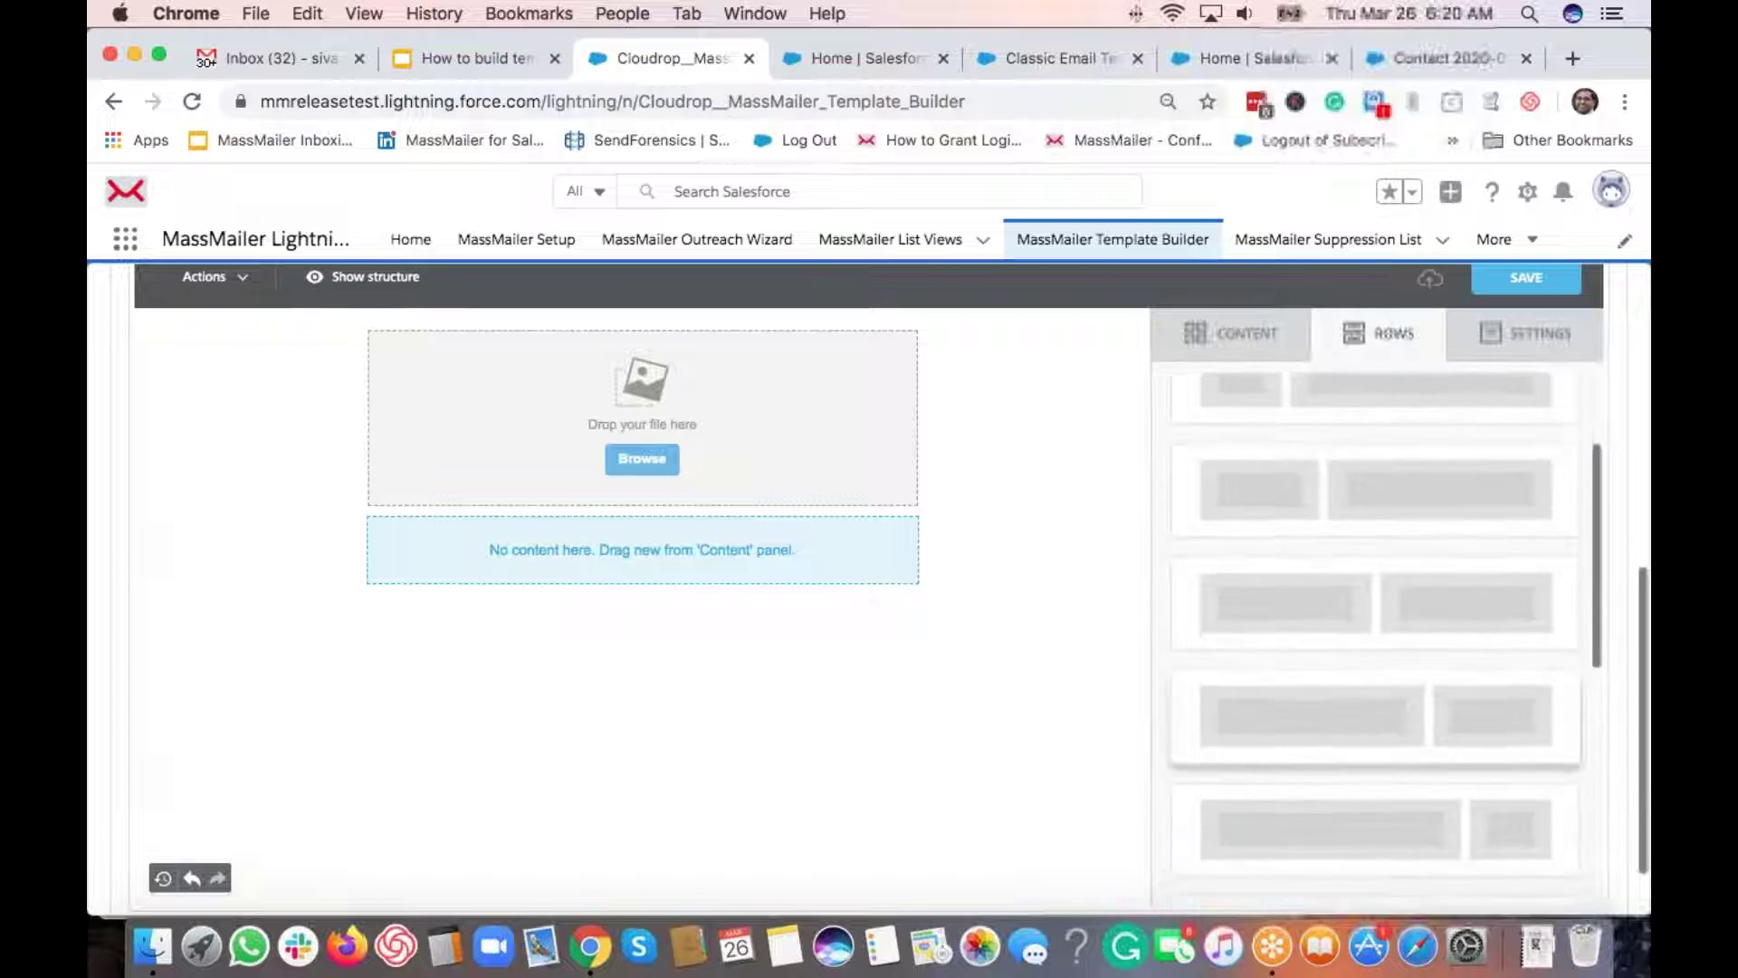
{"action": "scroll", "coordinate": [1405, 796], "scroll_direction": "down", "scroll_amount": 5}
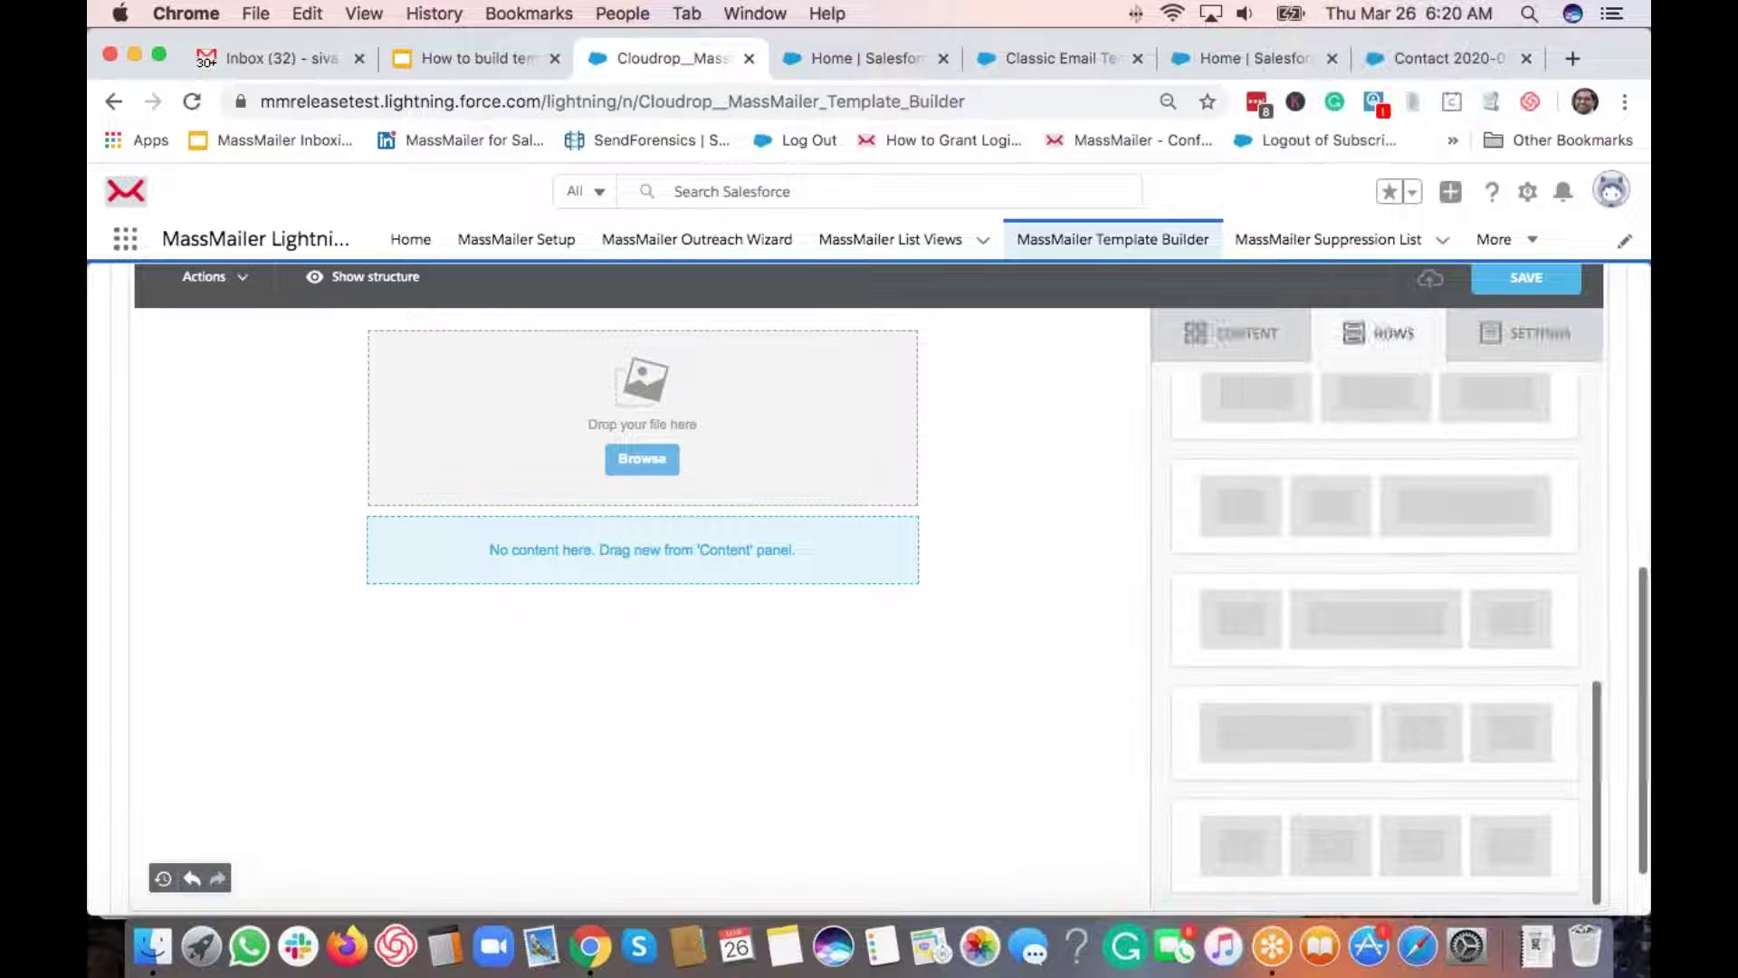
{"action": "scroll", "coordinate": [1389, 601], "scroll_direction": "up", "scroll_amount": 3}
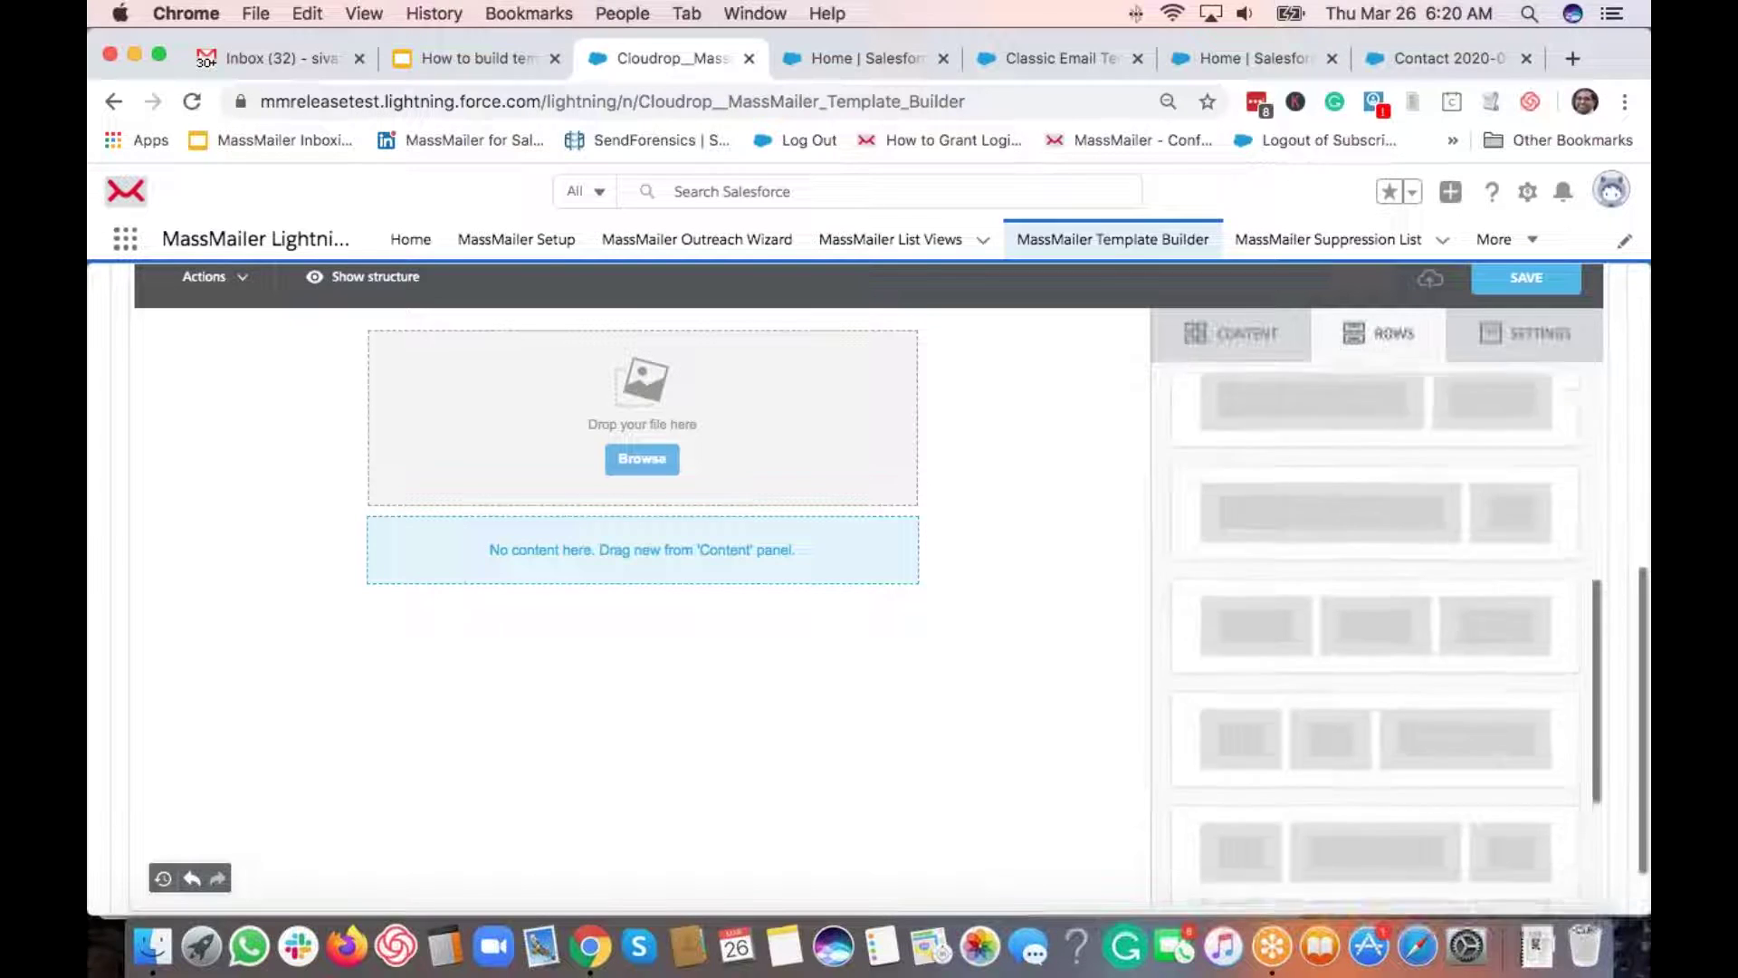
{"action": "scroll", "coordinate": [1234, 544], "scroll_direction": "up", "scroll_amount": 3}
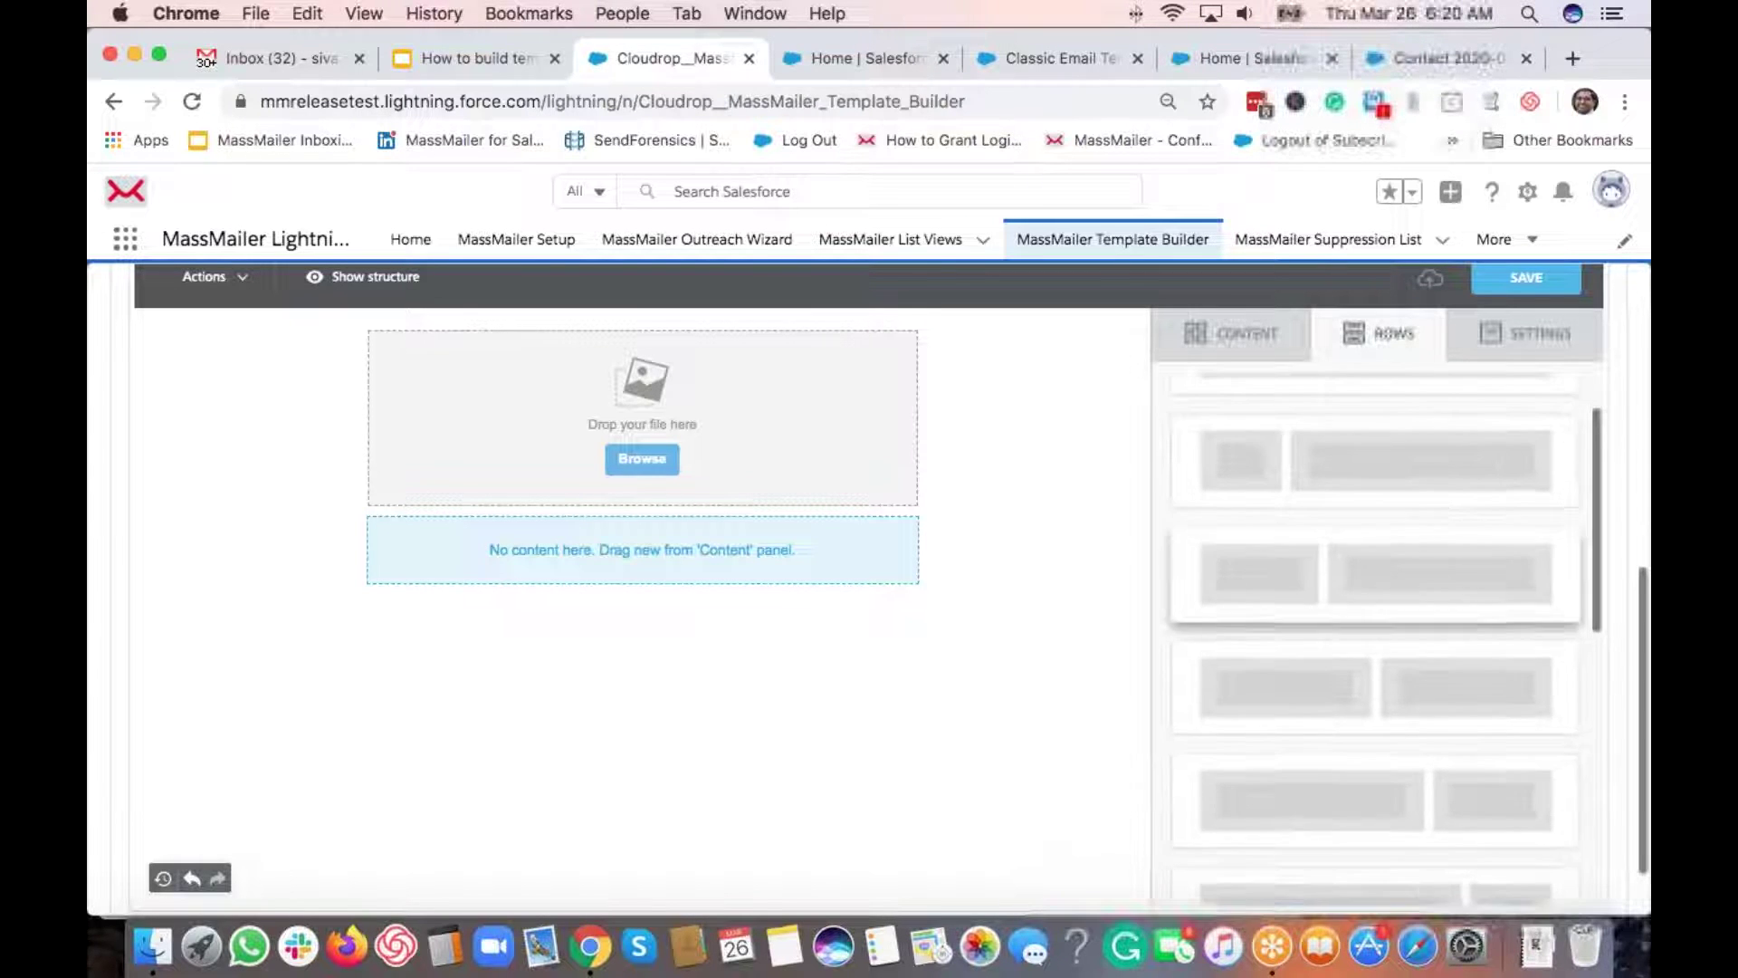
{"action": "left_click_drag", "start_coordinate": [1288, 431], "coordinate": [890, 576]}
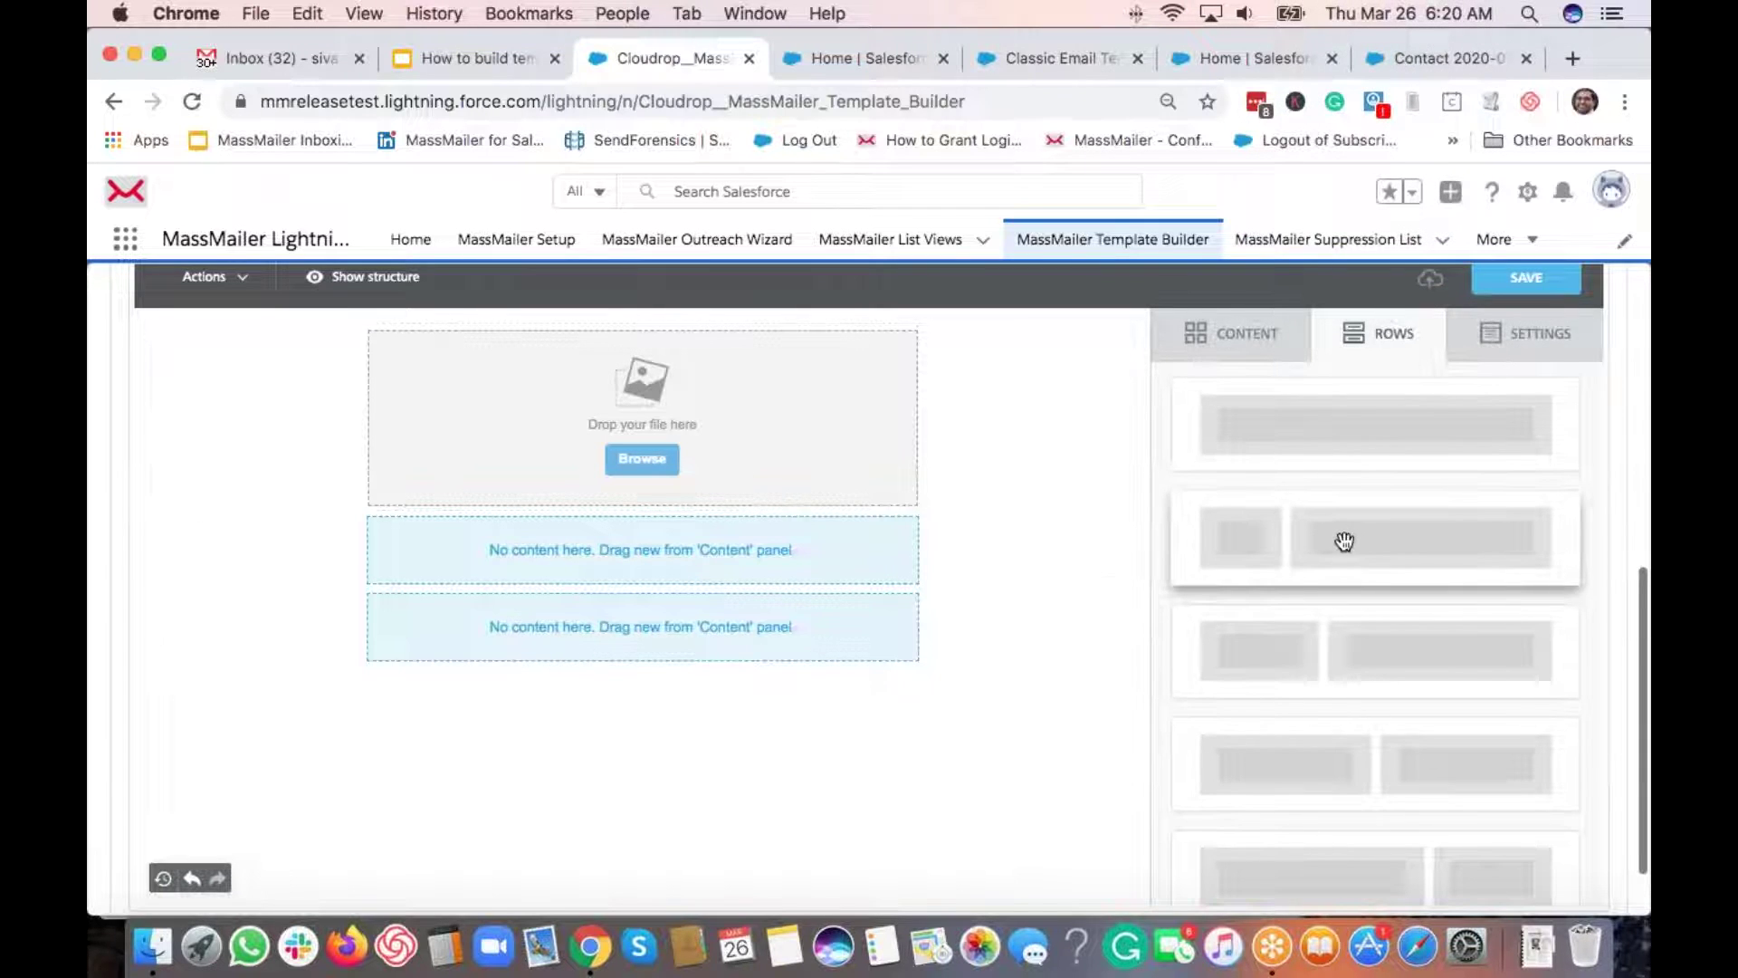
{"action": "left_click_drag", "start_coordinate": [1355, 752], "coordinate": [906, 594]}
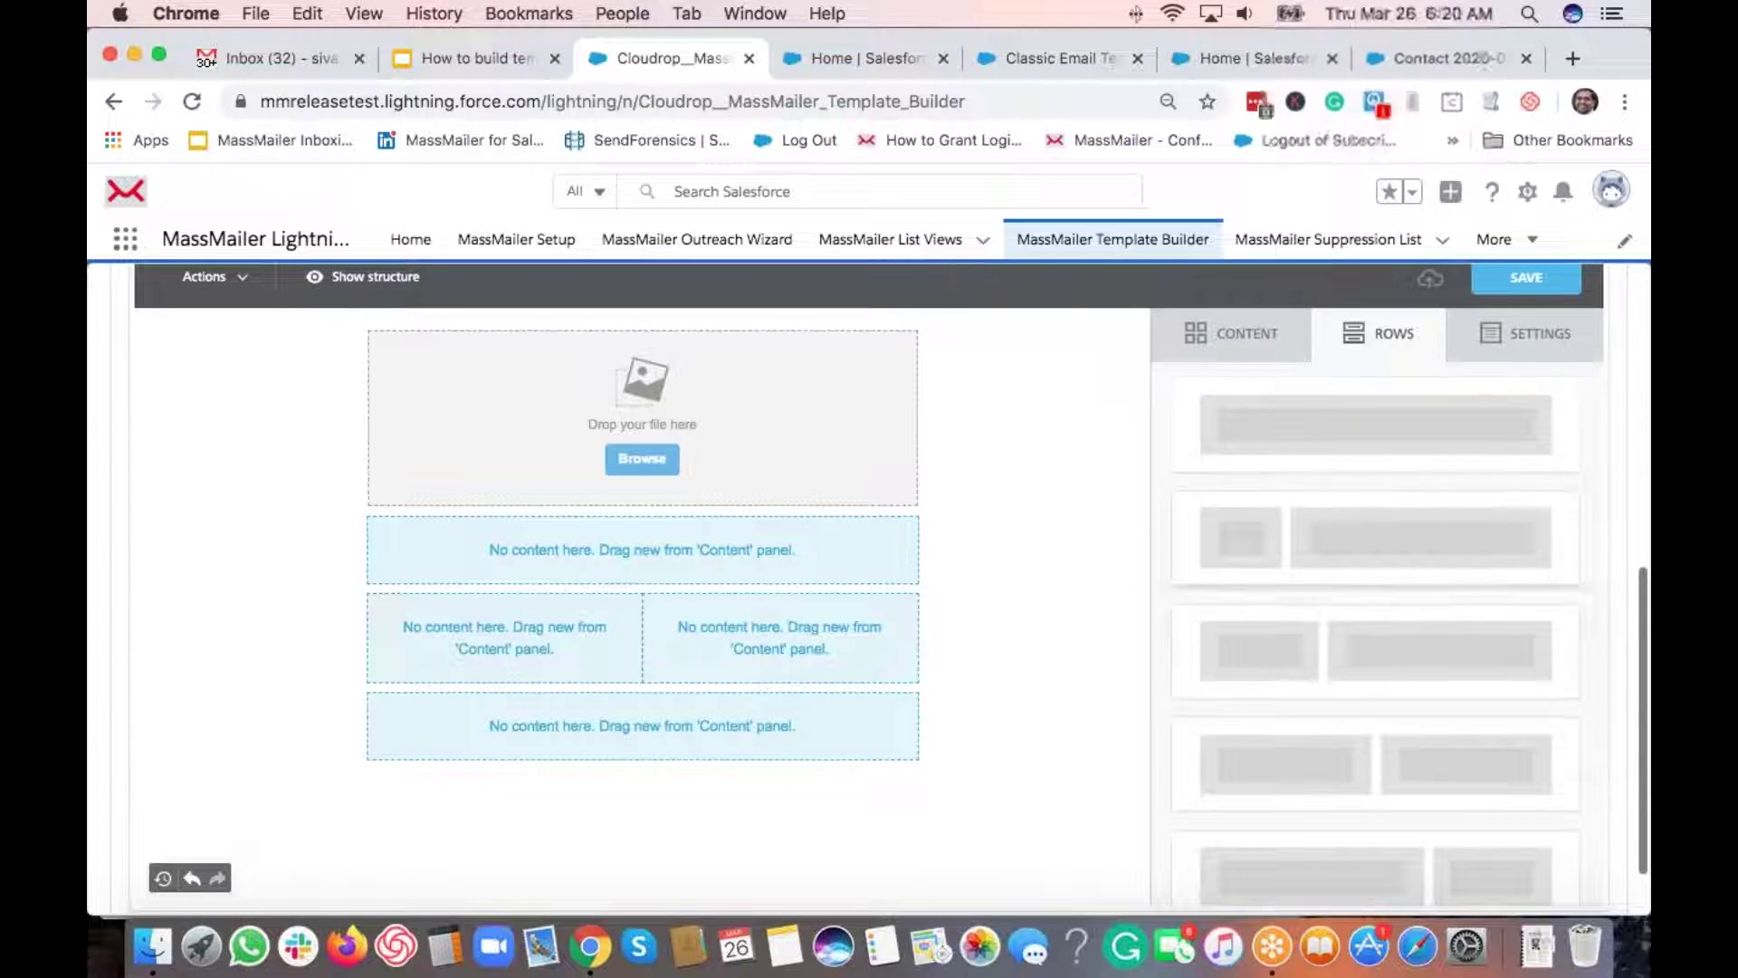
{"action": "left_click_drag", "start_coordinate": [1276, 415], "coordinate": [854, 742]}
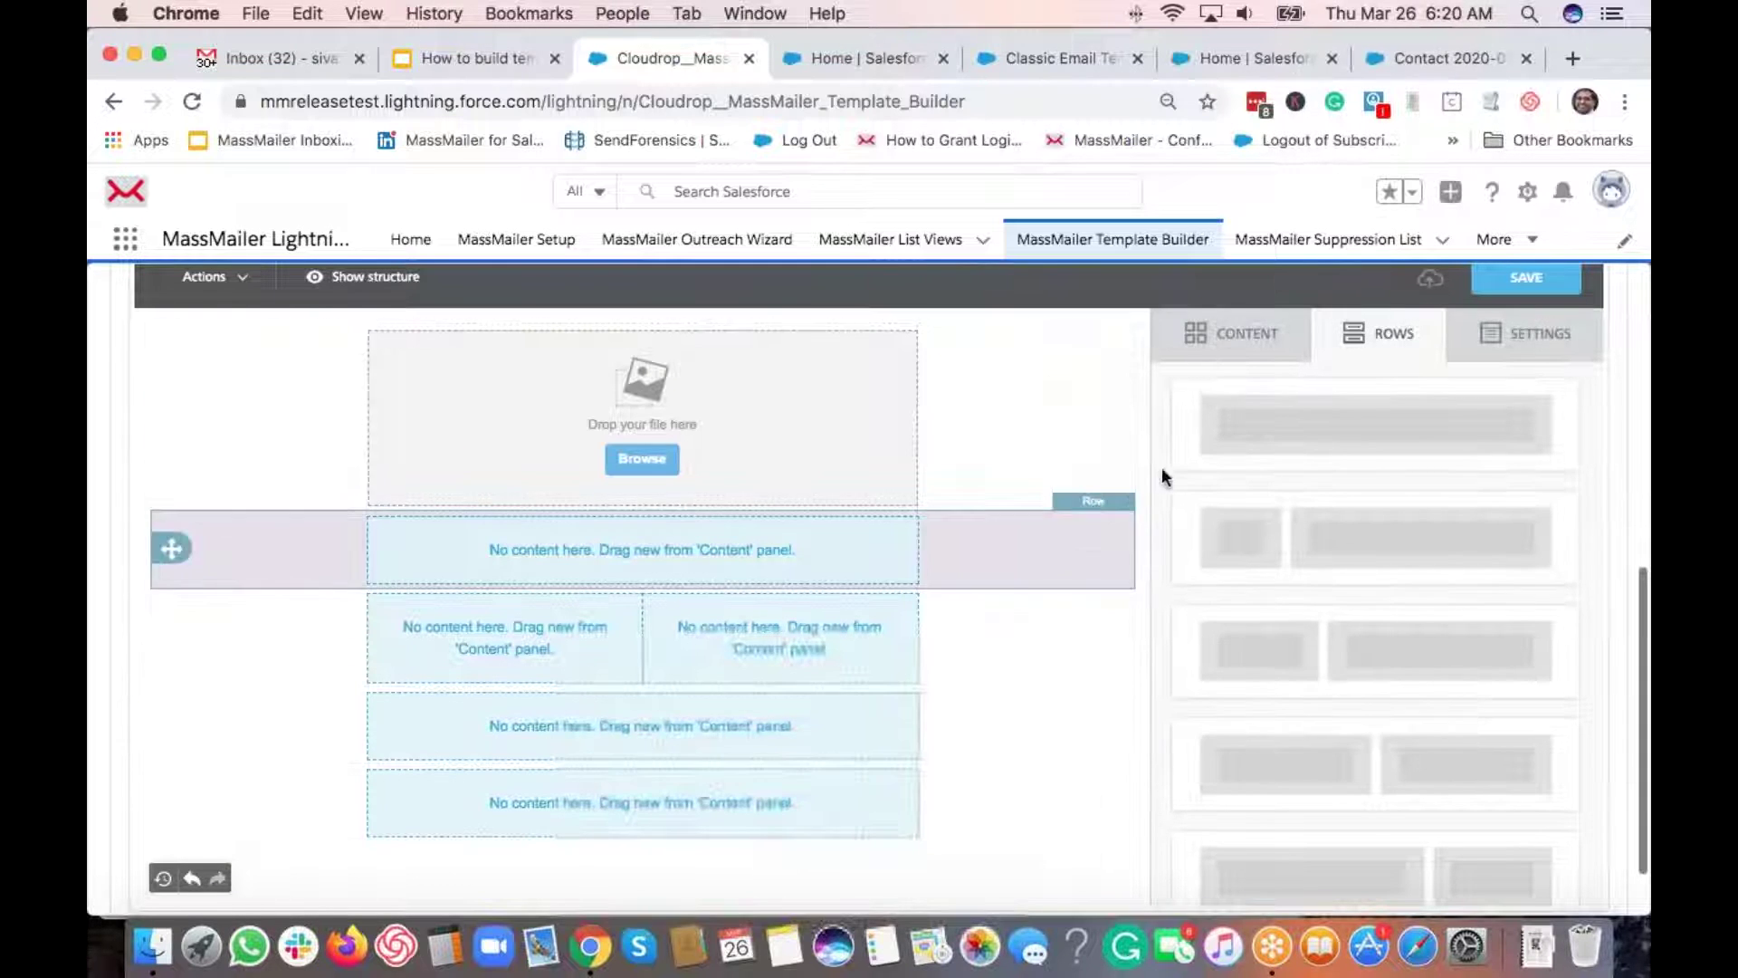
Step: Place a Divider block in the empty row under the image and select it
{"action": "left_click", "coordinate": [1226, 337]}
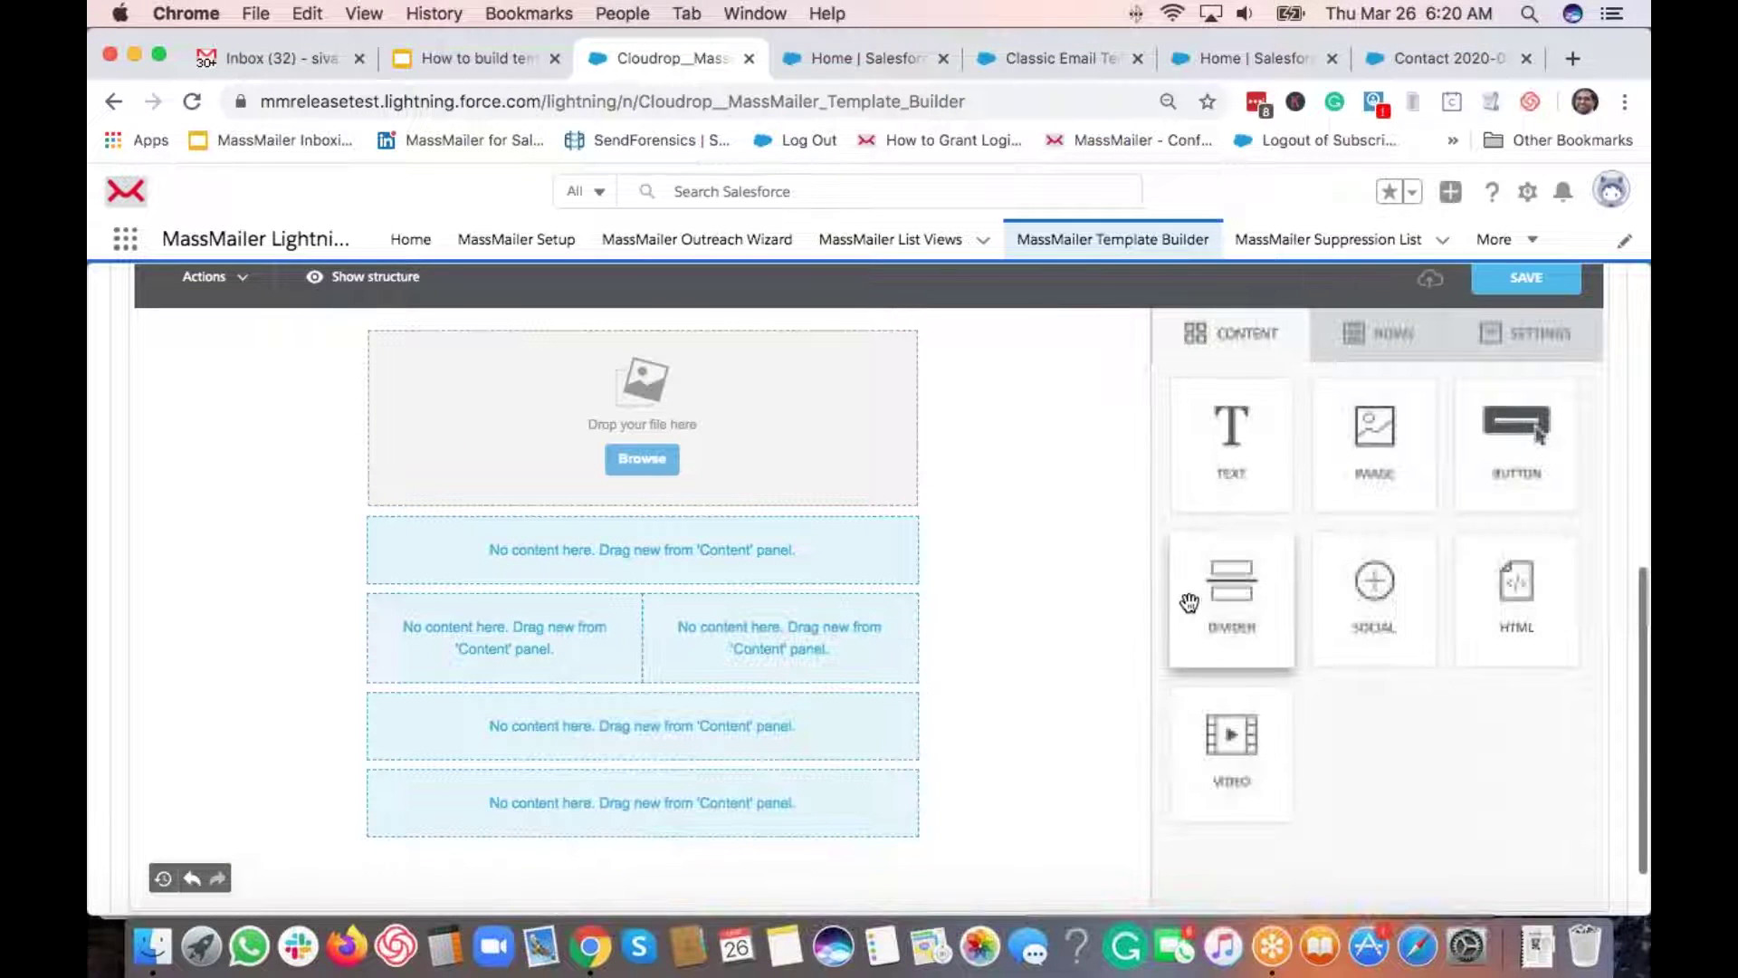
{"action": "left_click_drag", "start_coordinate": [1230, 590], "coordinate": [812, 540]}
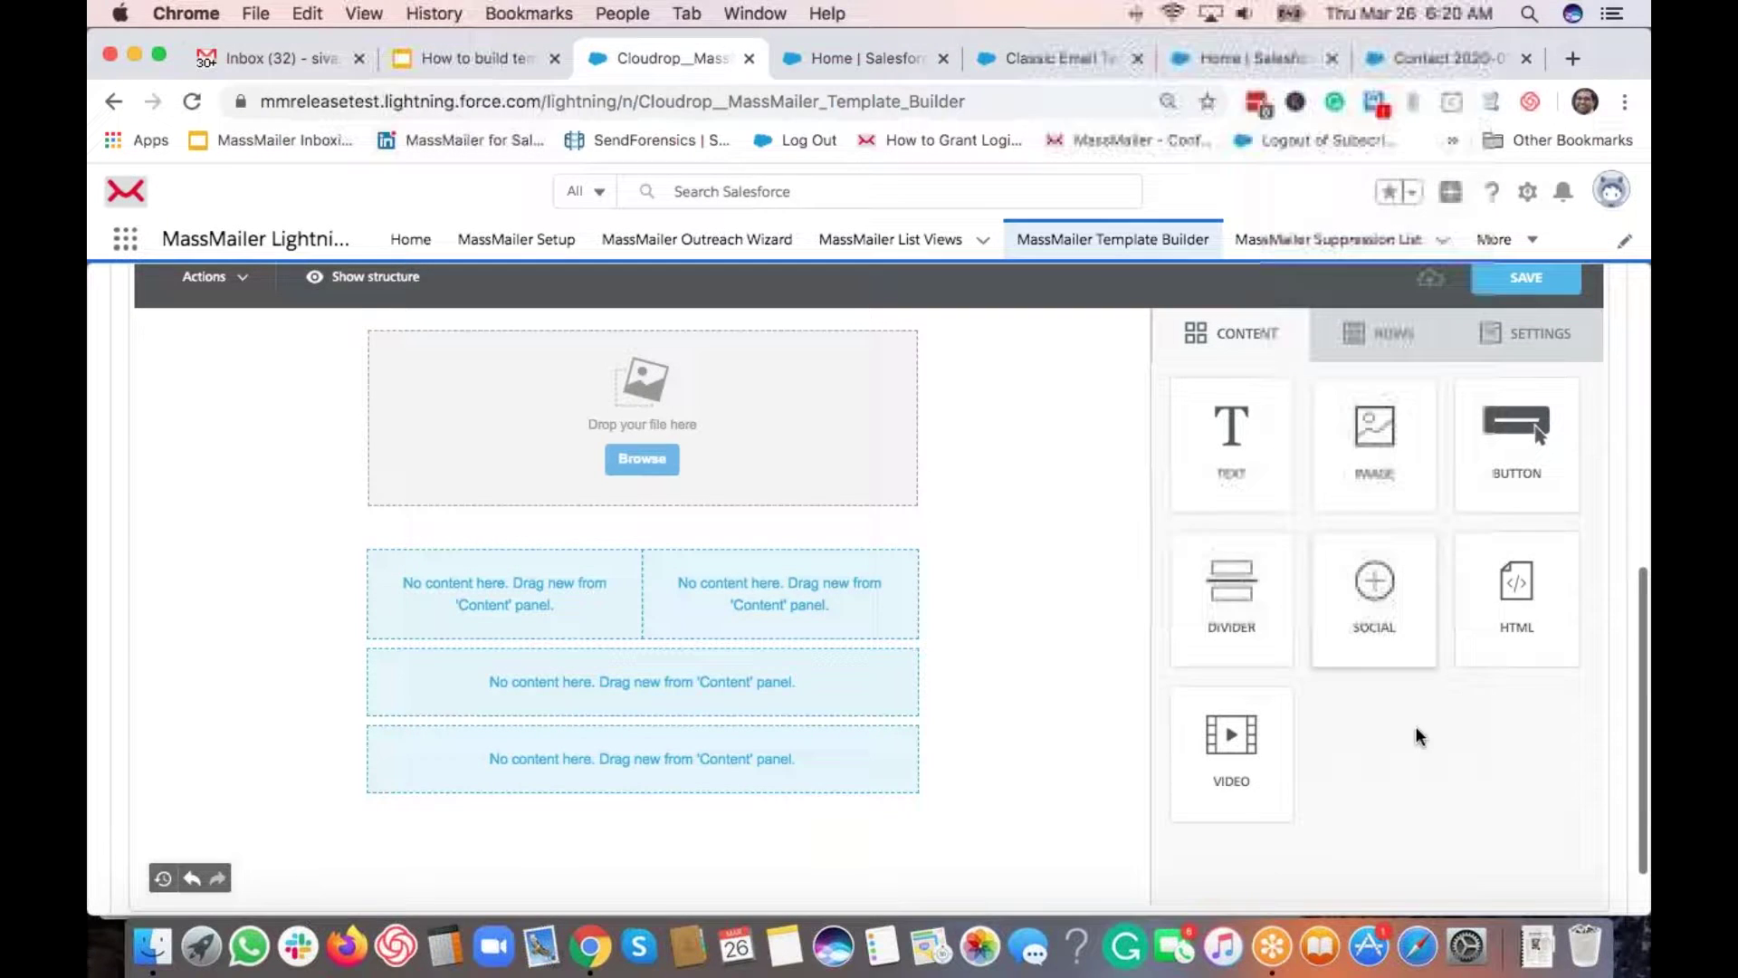
{"action": "left_click", "coordinate": [823, 524]}
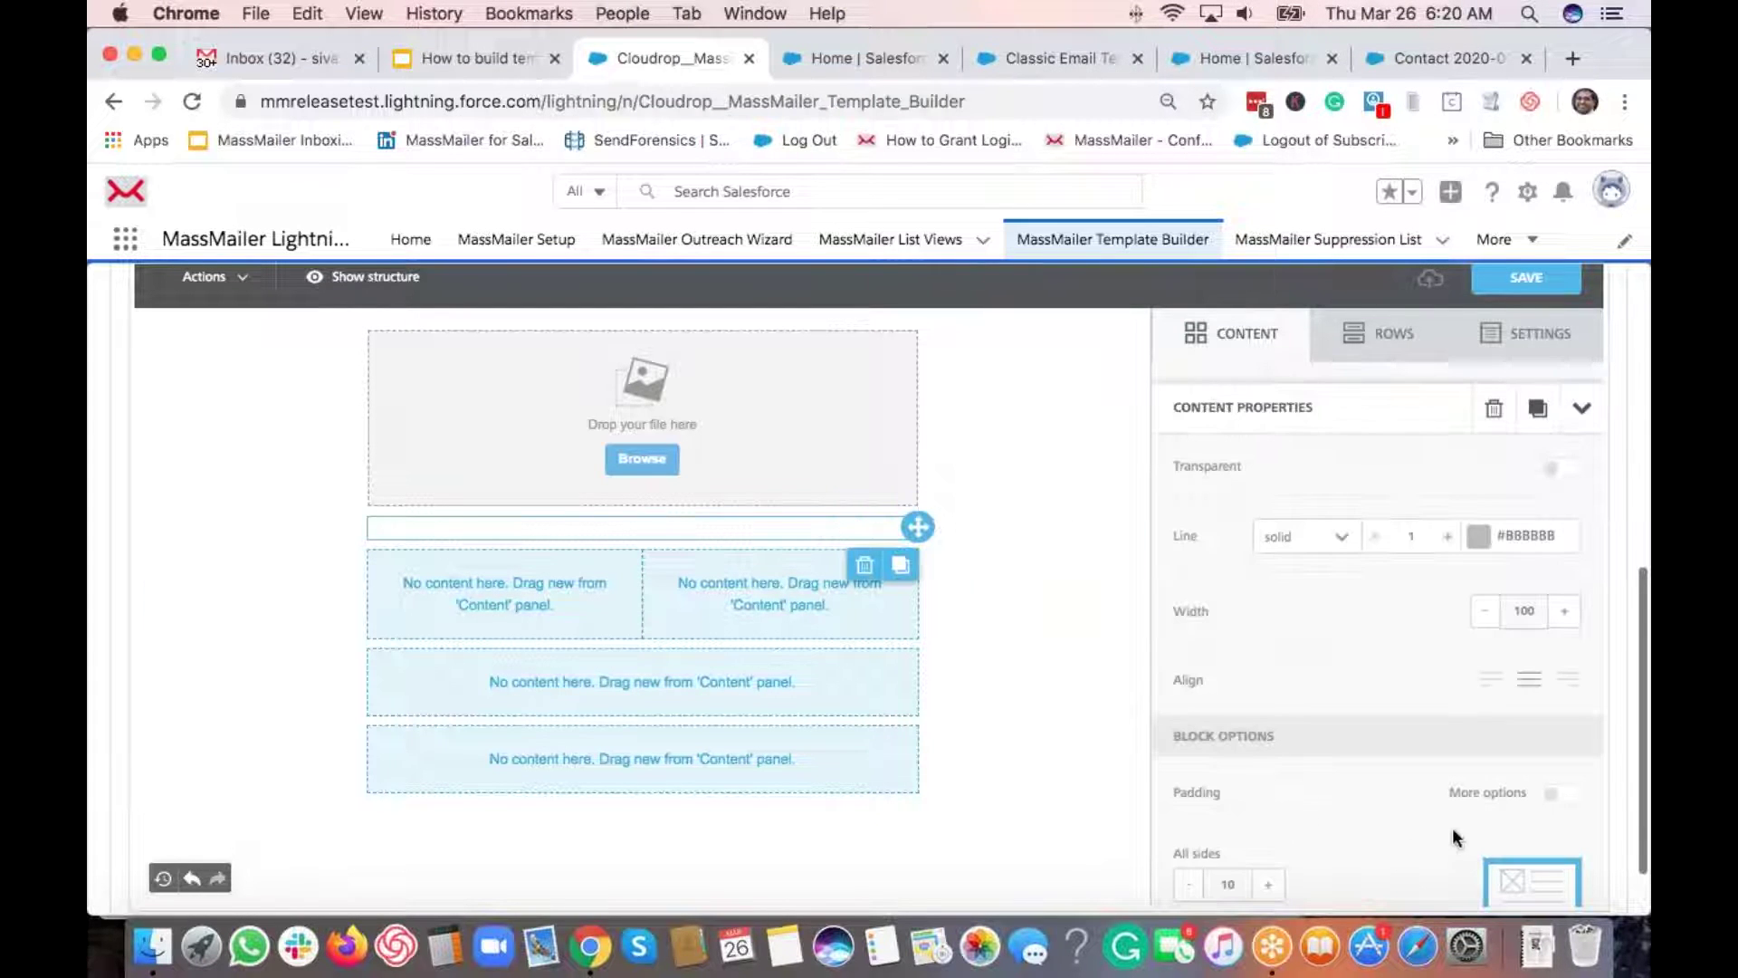
{"action": "scroll", "coordinate": [1246, 785], "scroll_direction": "down", "scroll_amount": 3}
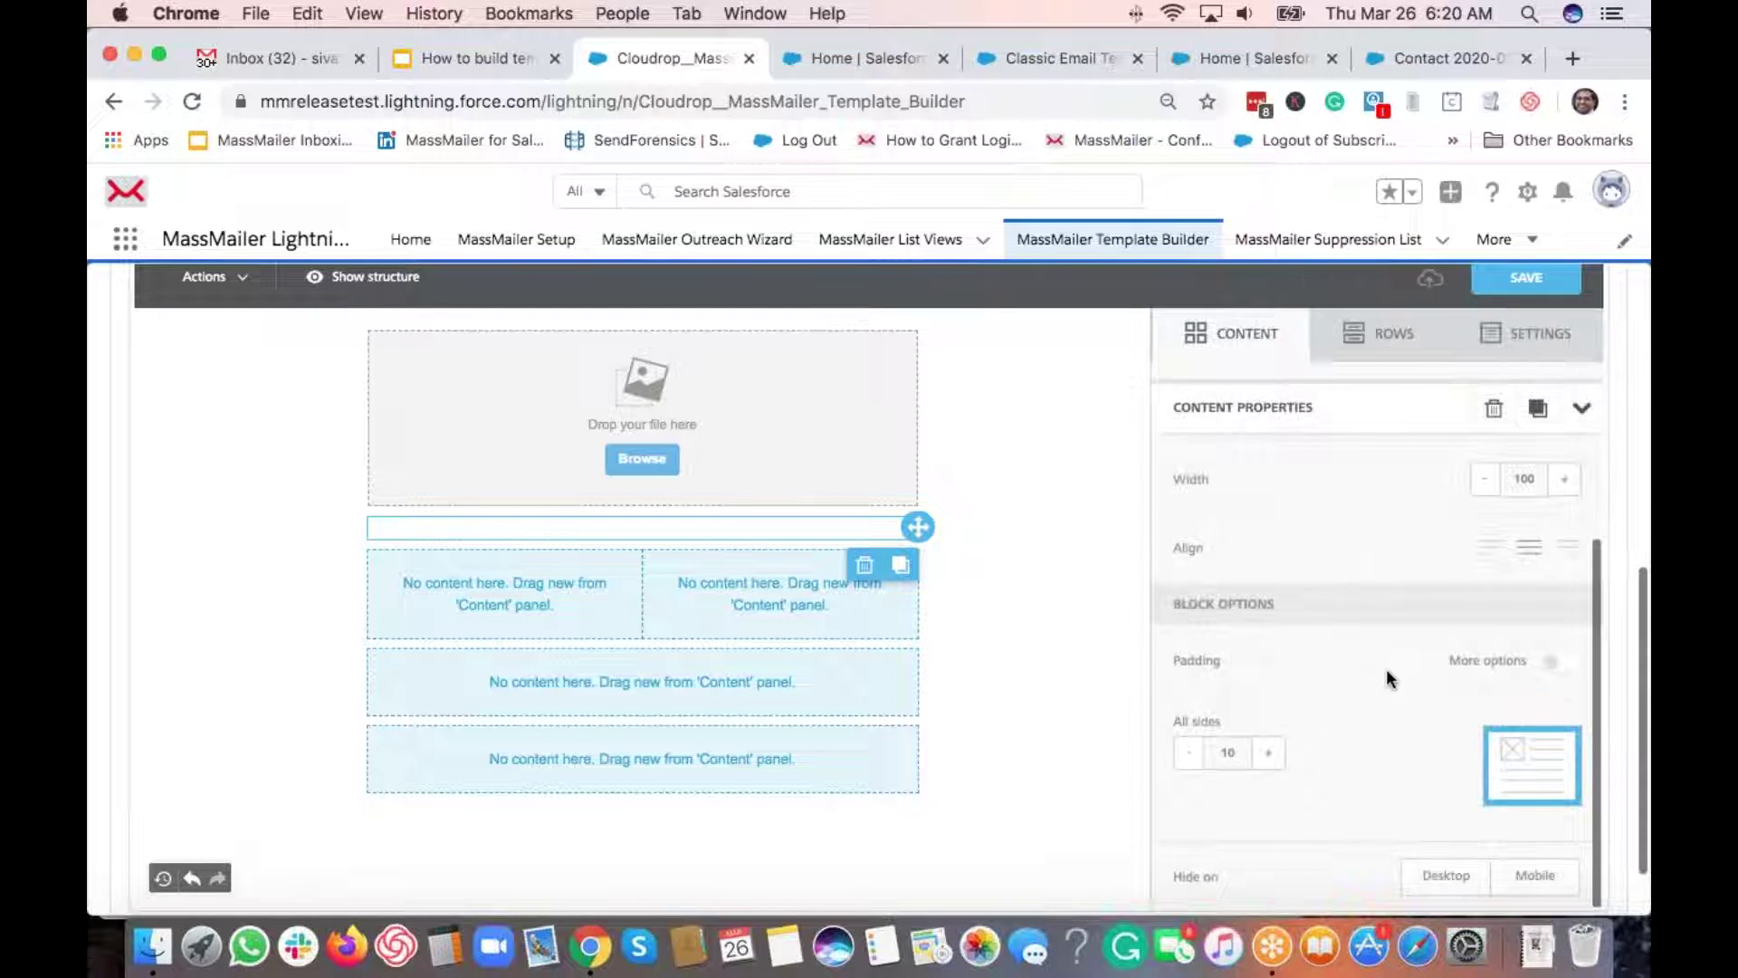
{"action": "scroll", "coordinate": [1388, 726], "scroll_direction": "up", "scroll_amount": 2}
{"action": "scroll", "coordinate": [1385, 660], "scroll_direction": "up", "scroll_amount": 1}
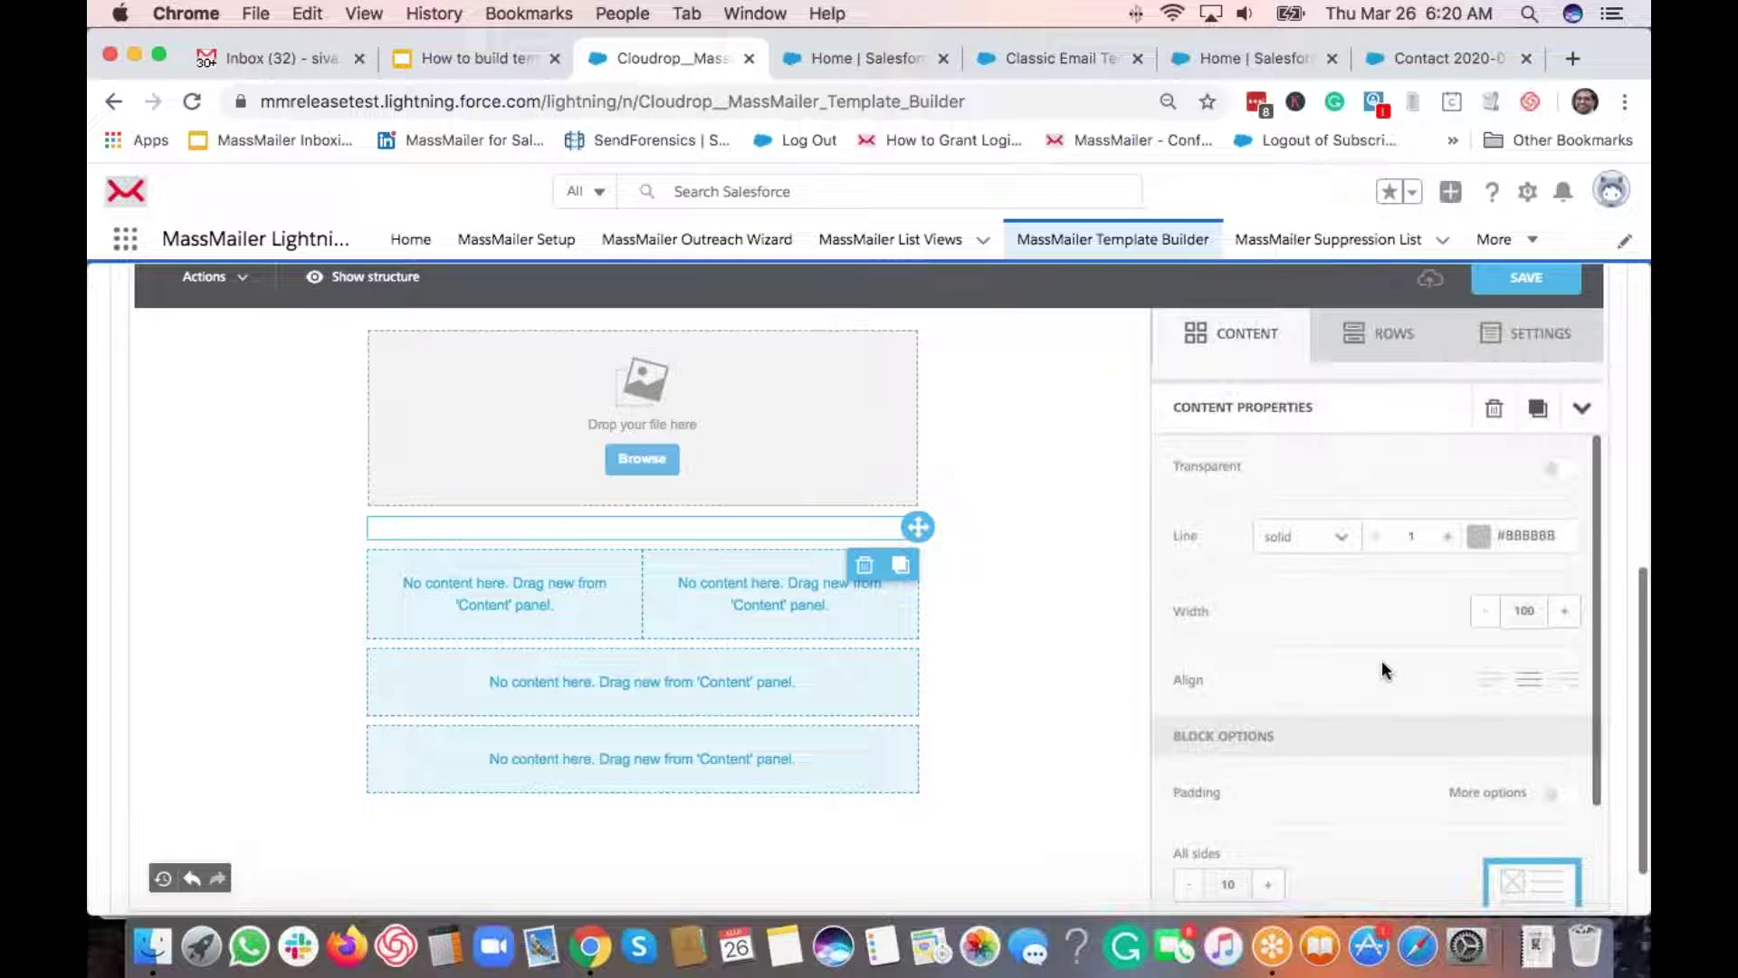
{"action": "left_click", "coordinate": [963, 523]}
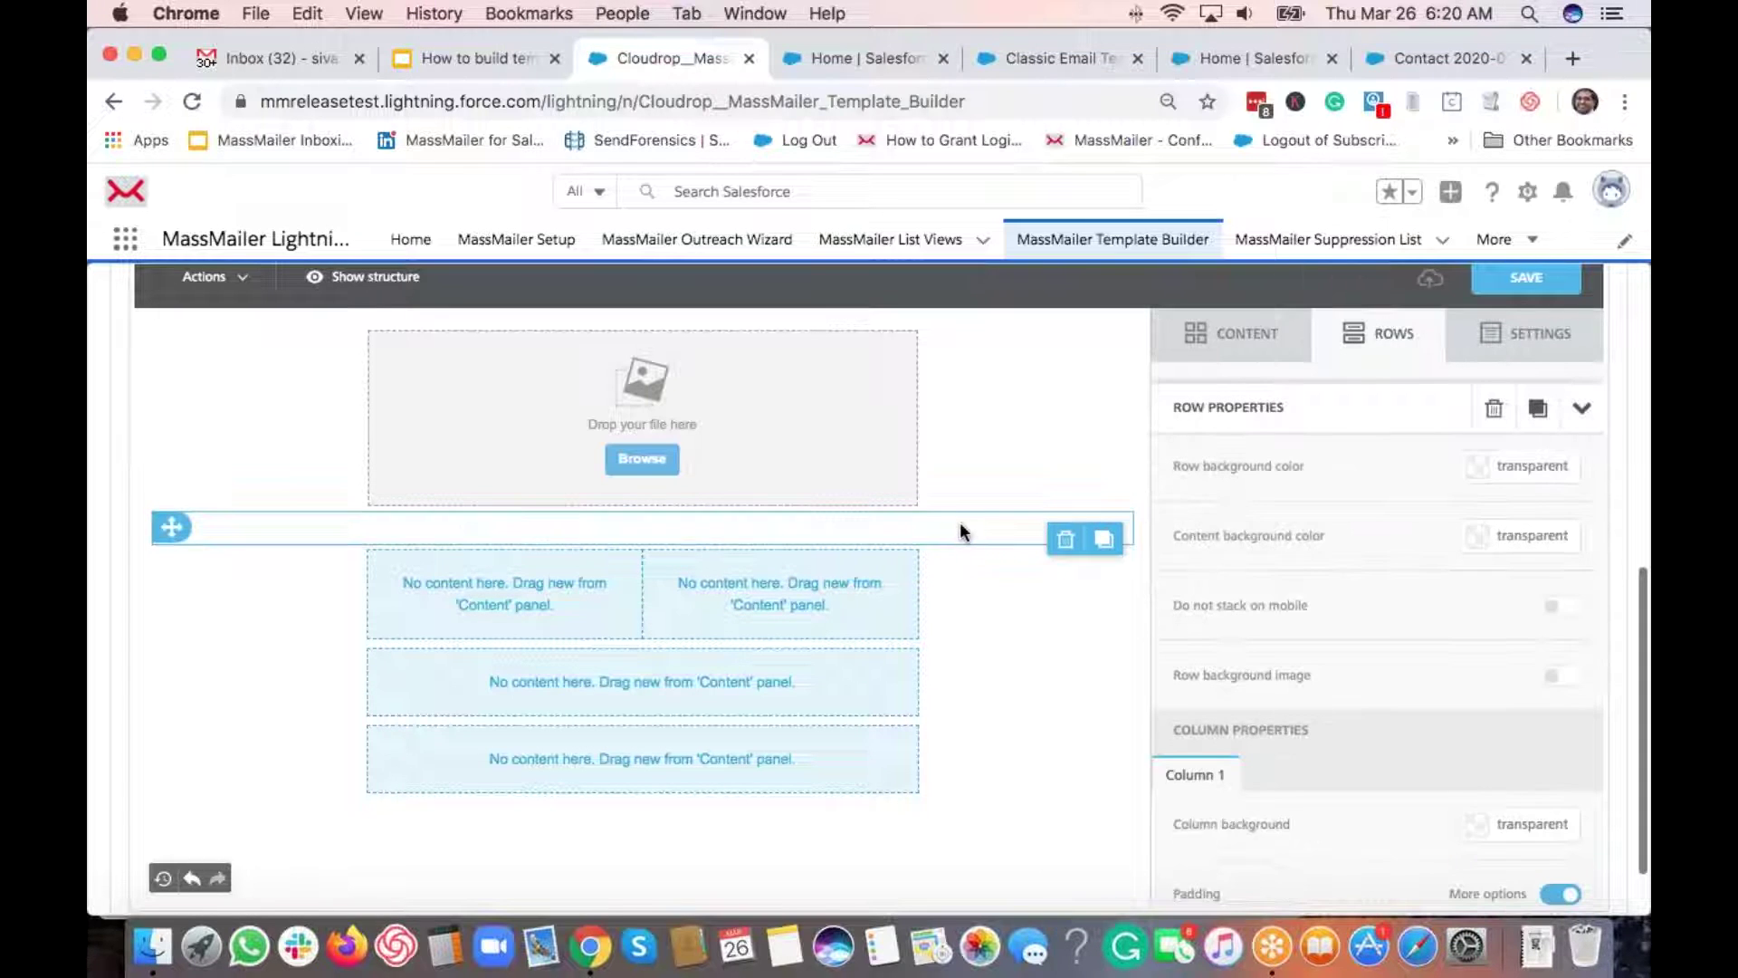
{"action": "left_click", "coordinate": [873, 525]}
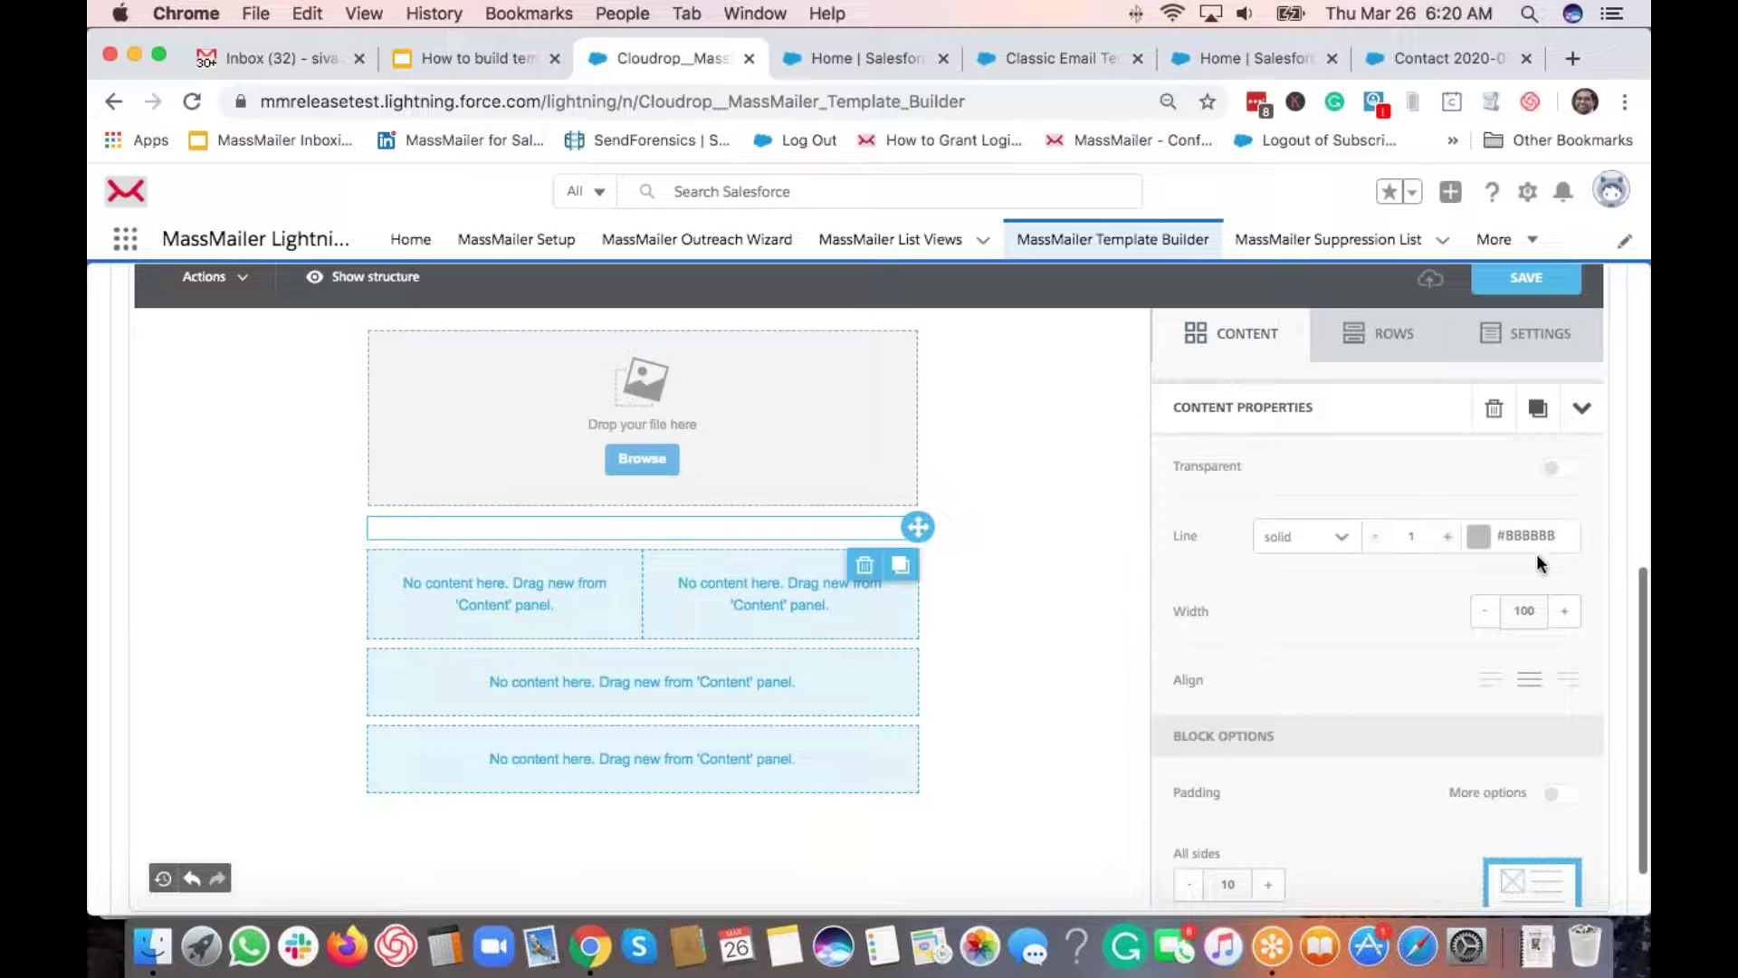
Step: Set the divider's line style to dotted with a thickness of 2
{"action": "double_click", "coordinate": [1419, 543]}
{"action": "type", "text": "2"}
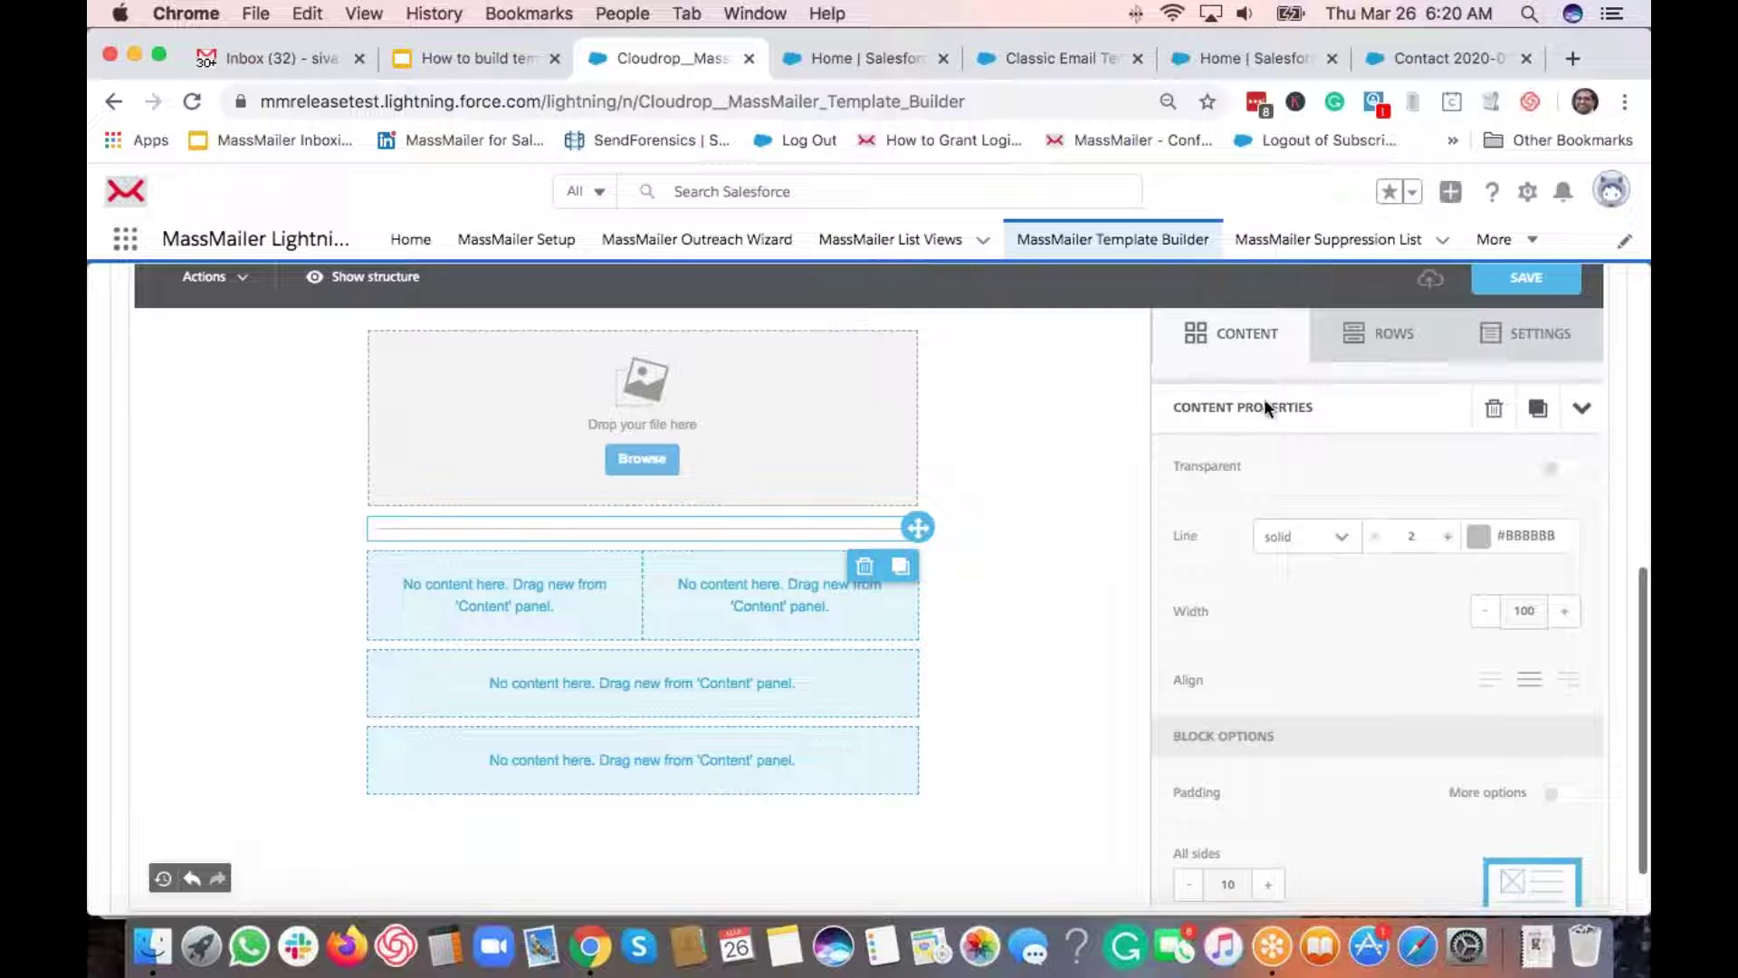
{"action": "left_click", "coordinate": [1358, 544]}
{"action": "left_click", "coordinate": [1313, 613]}
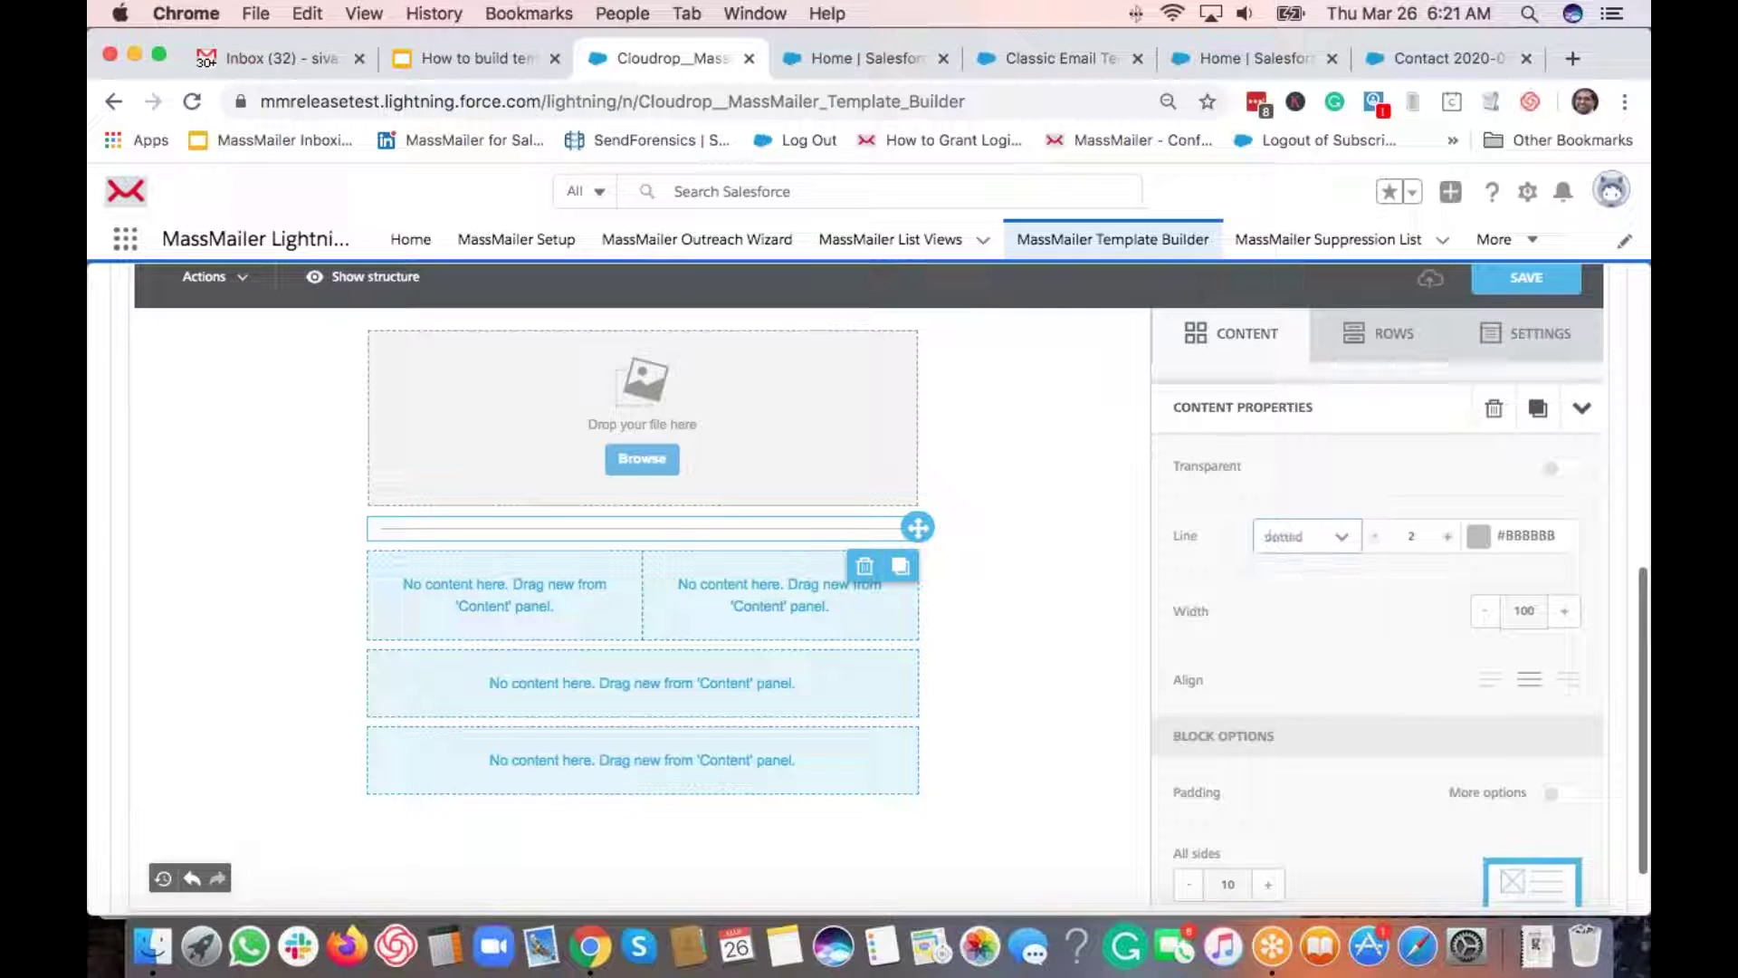
{"action": "left_click", "coordinate": [1446, 534]}
{"action": "left_click", "coordinate": [1446, 534]}
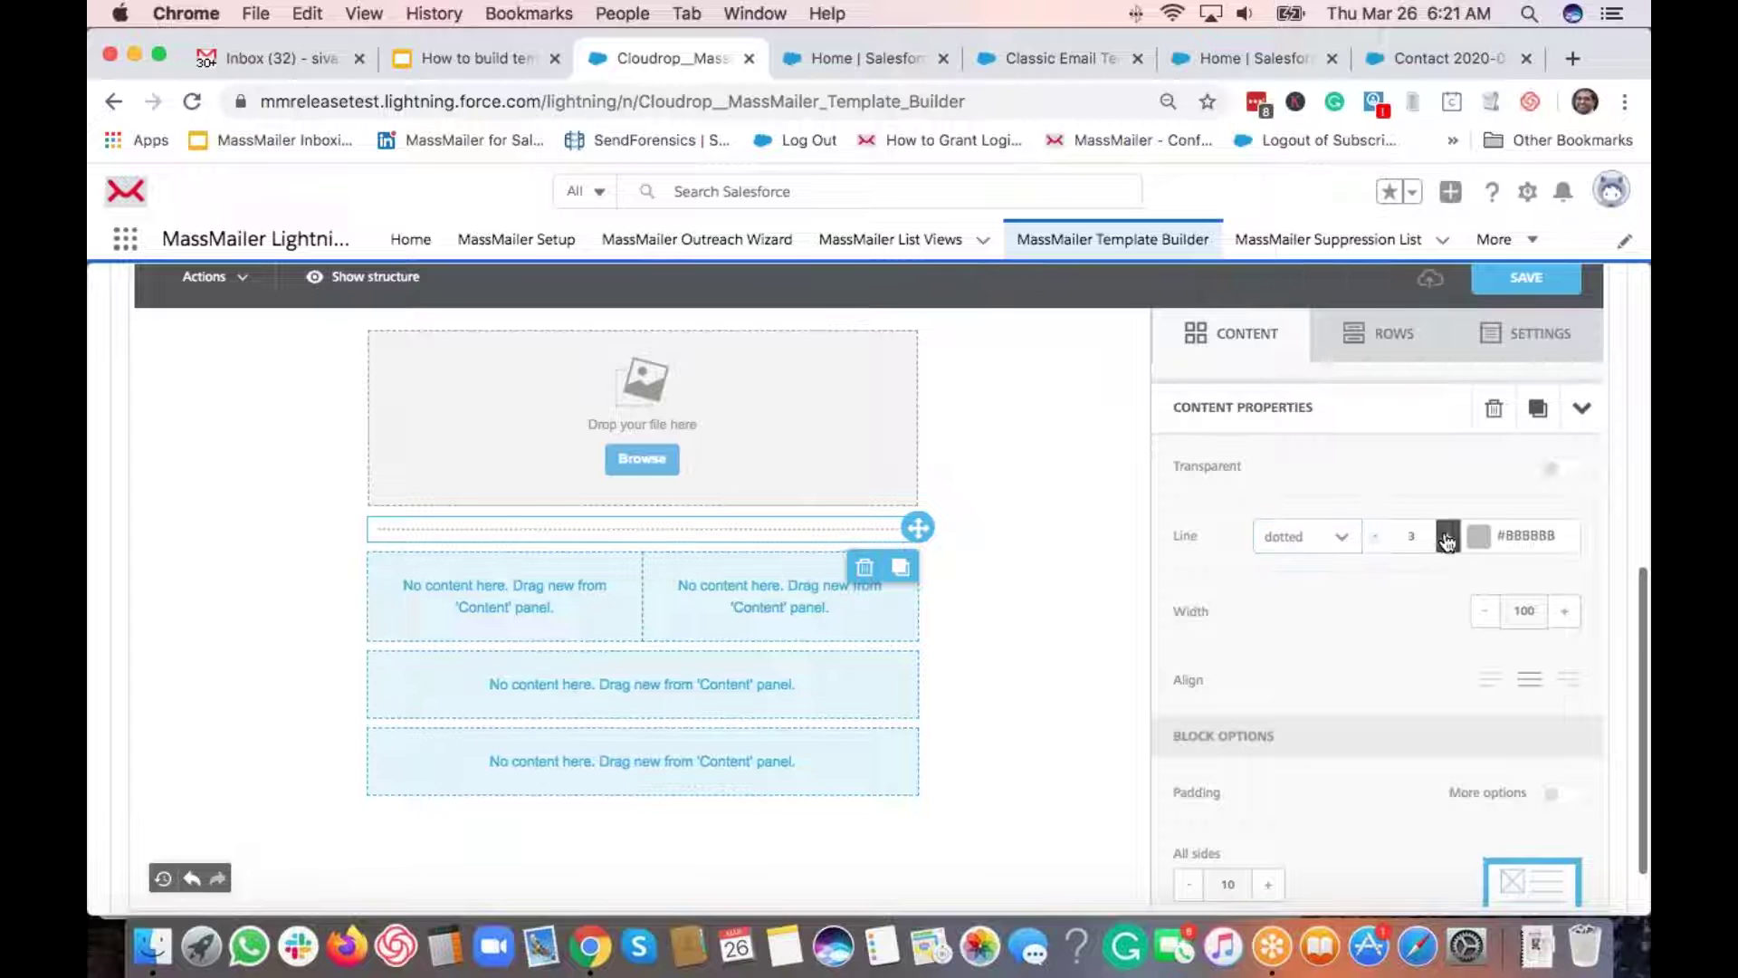
{"action": "left_click", "coordinate": [1378, 538]}
{"action": "left_click", "coordinate": [1378, 538]}
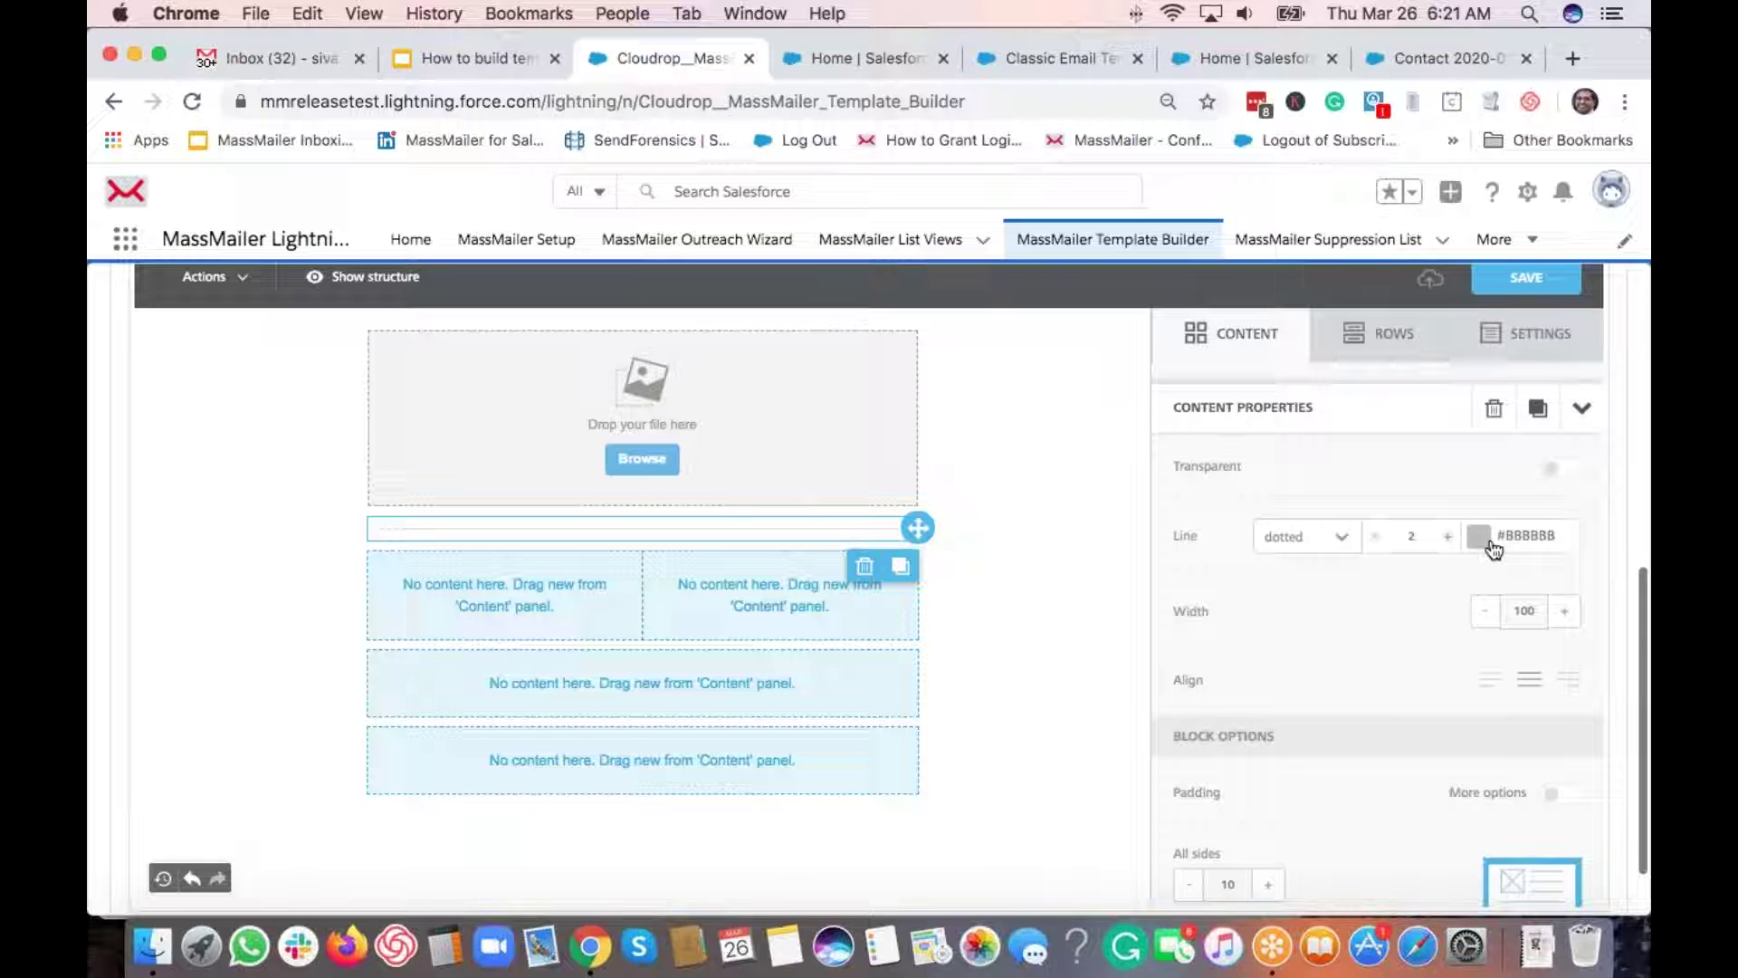
{"action": "scroll", "coordinate": [1409, 635], "scroll_direction": "down", "scroll_amount": 3}
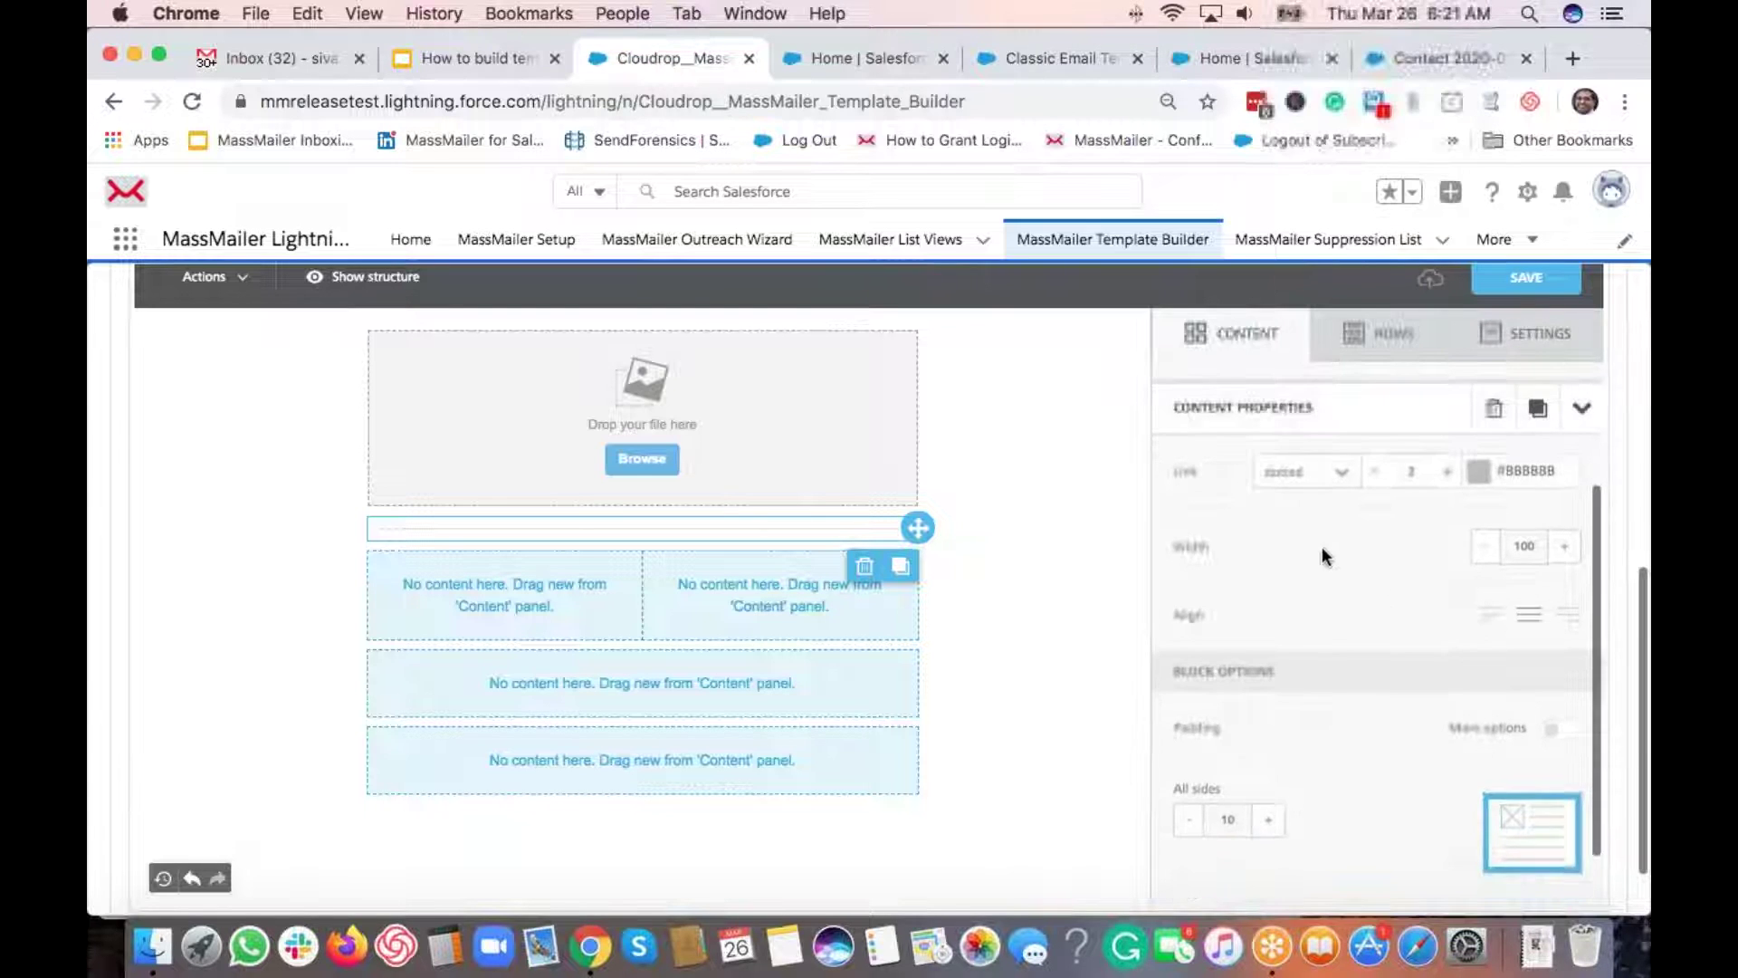
{"action": "scroll", "coordinate": [1448, 573], "scroll_direction": "up", "scroll_amount": 1}
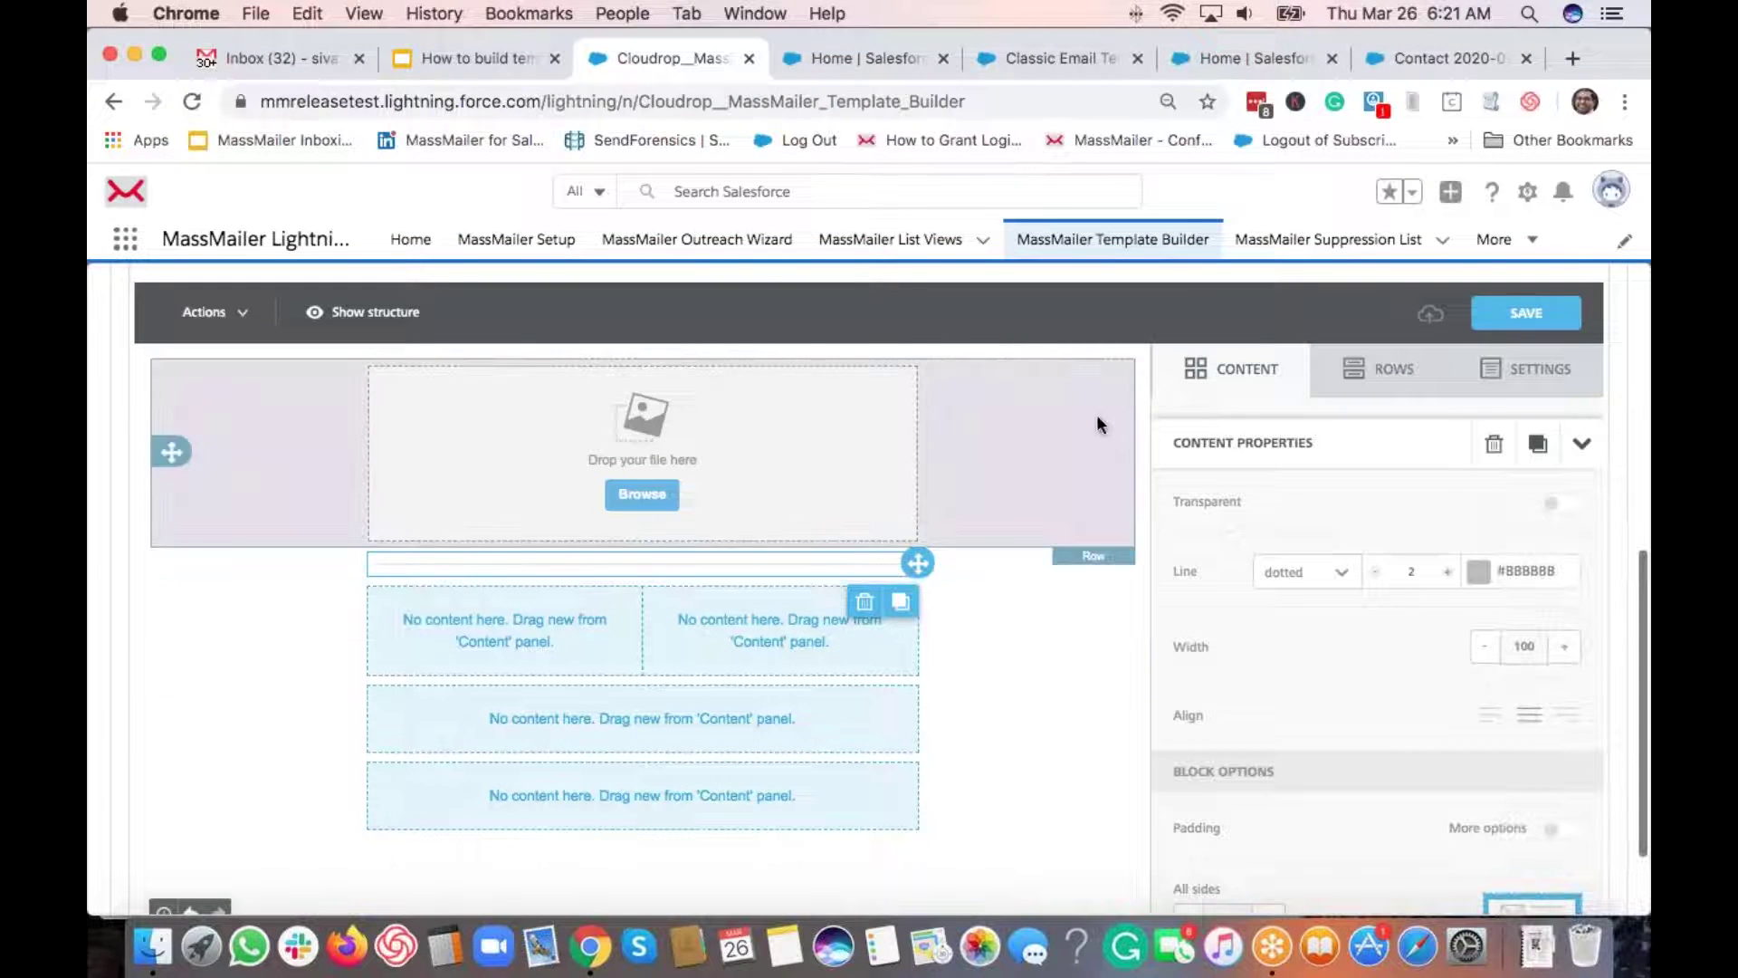
Step: Add a second divider and fill the bottom row with social icons
{"action": "left_click", "coordinate": [1195, 379]}
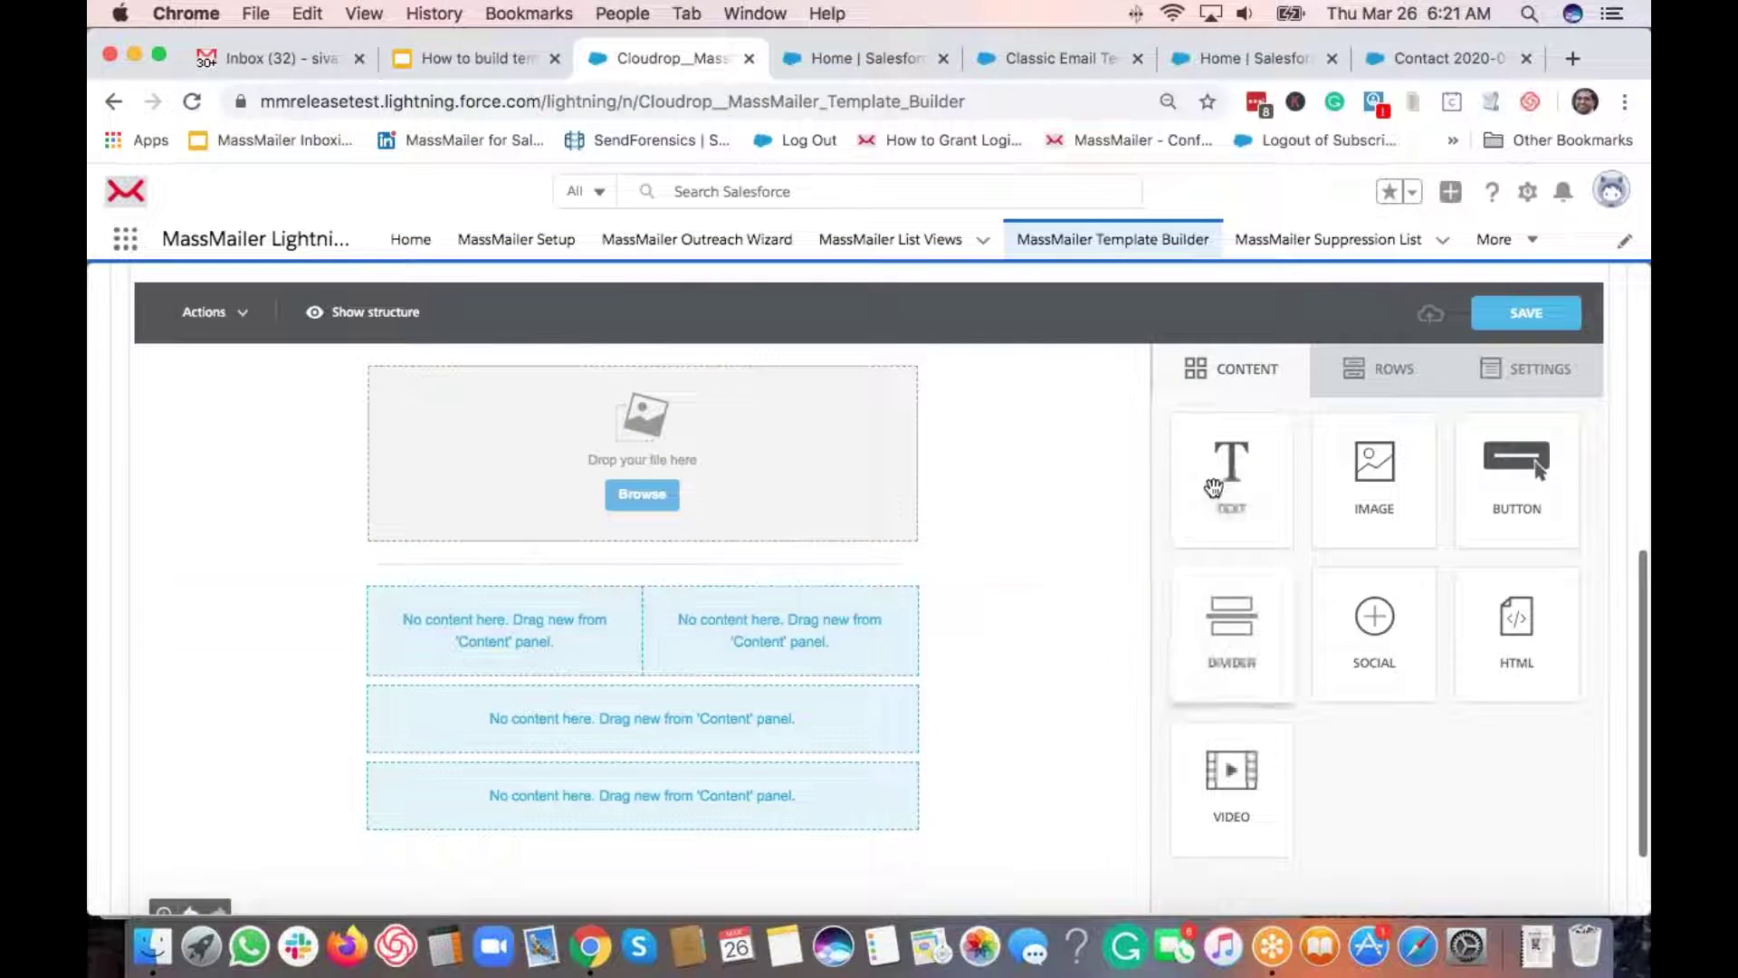
{"action": "left_click_drag", "start_coordinate": [1229, 659], "coordinate": [883, 735]}
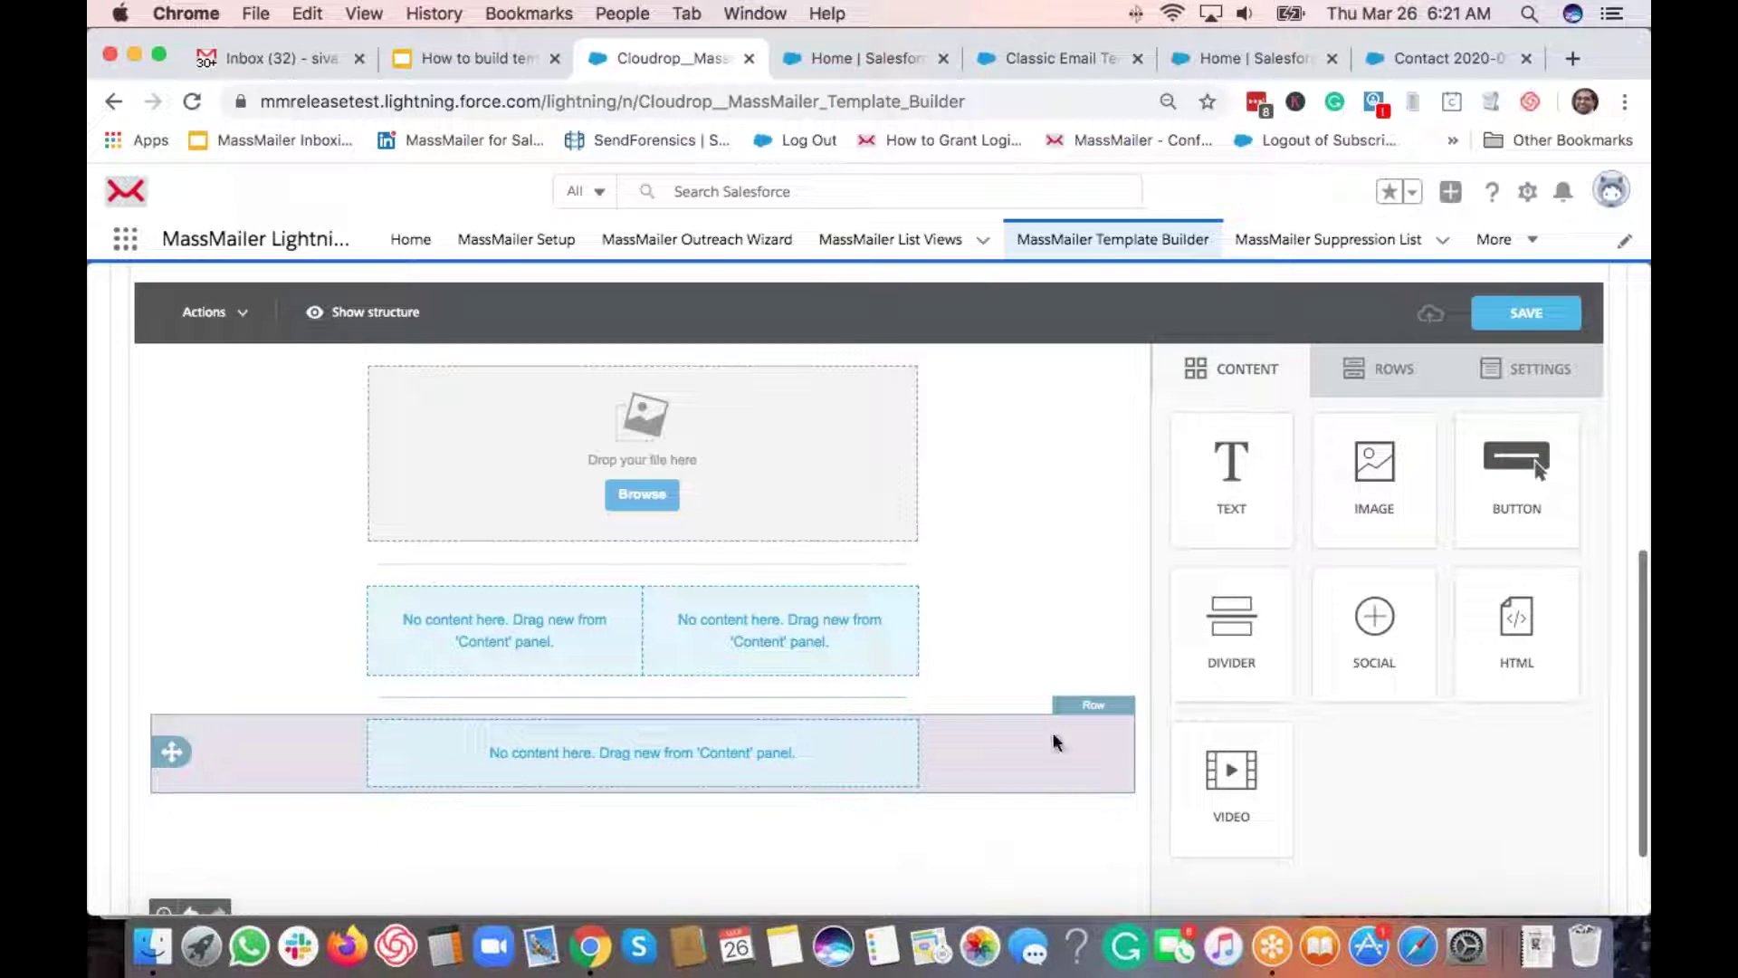
{"action": "left_click_drag", "start_coordinate": [1356, 637], "coordinate": [871, 750]}
Step: Add a Video block to the right column, then delete it
{"action": "left_click_drag", "start_coordinate": [1231, 770], "coordinate": [880, 602]}
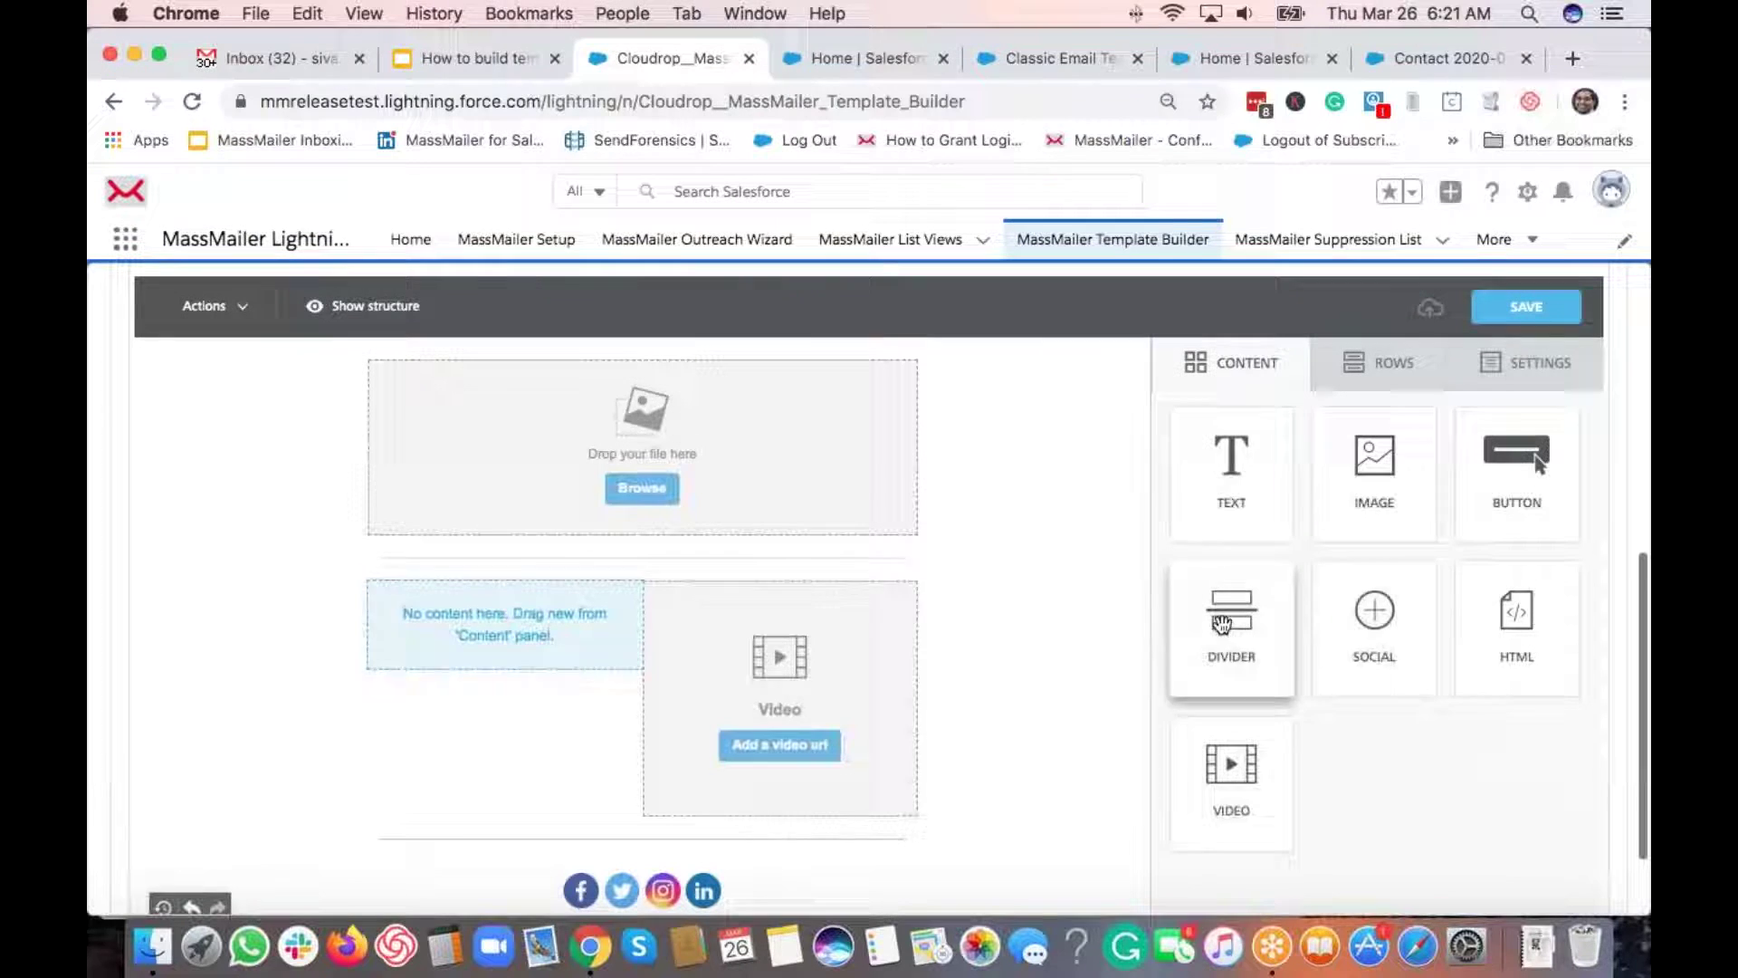
{"action": "mouse_move", "coordinate": [867, 690]}
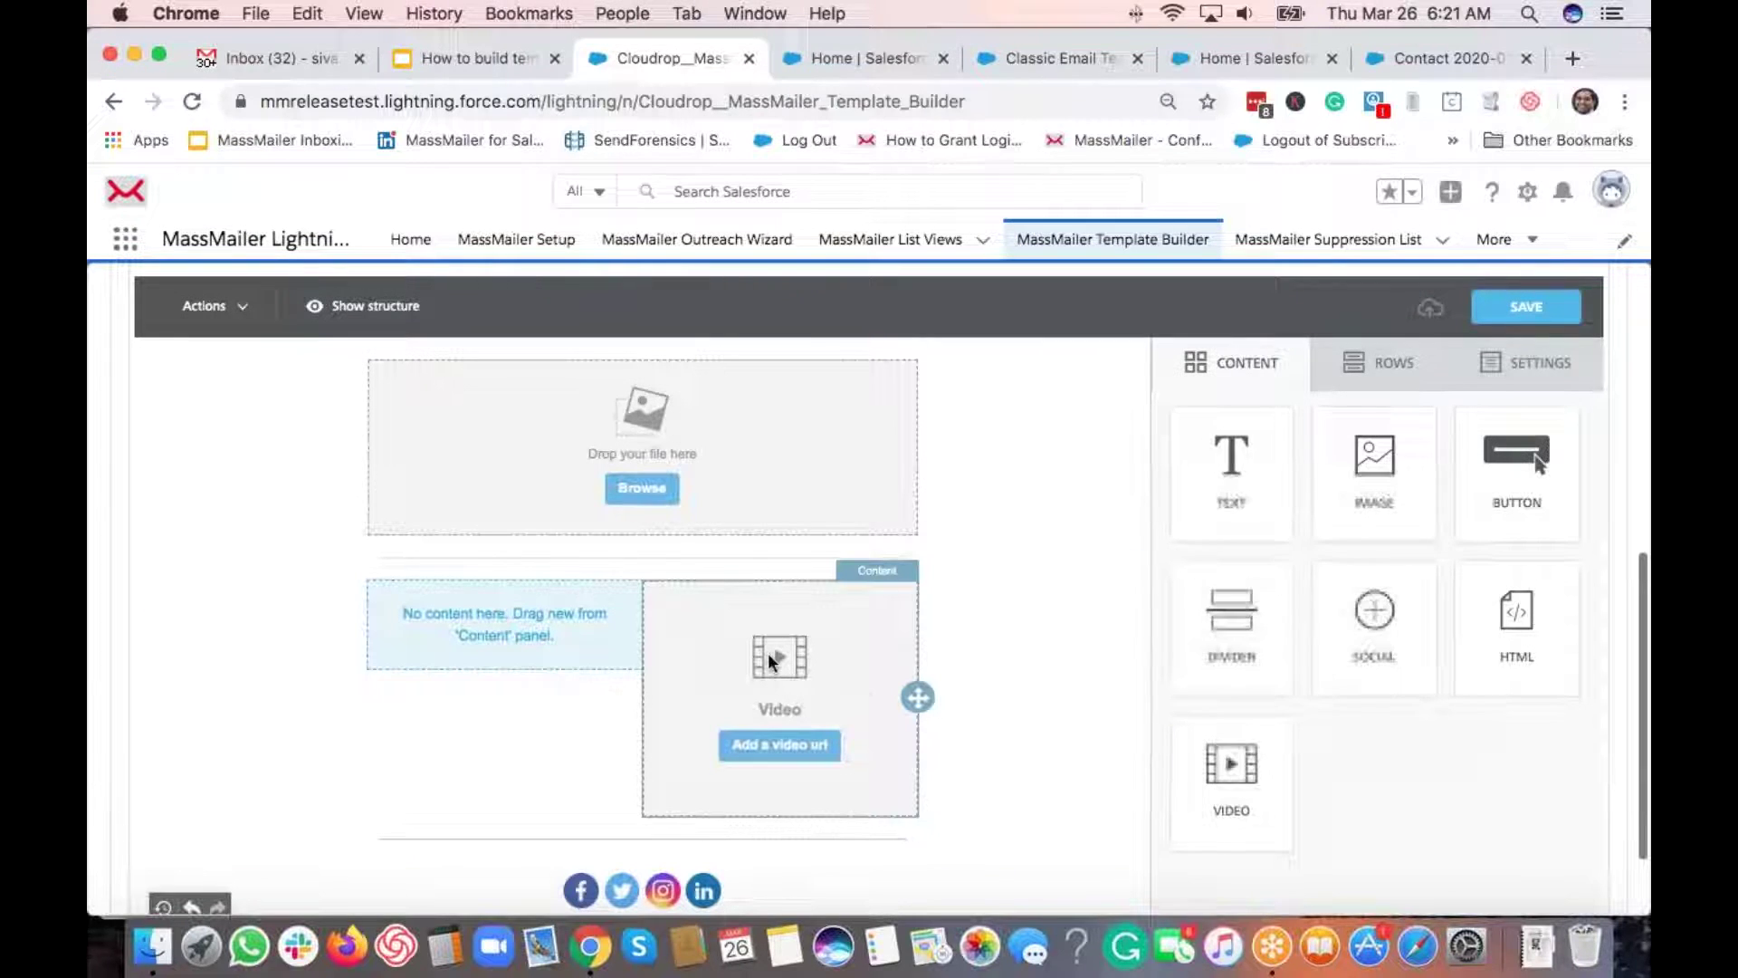
{"action": "left_click", "coordinate": [867, 686]}
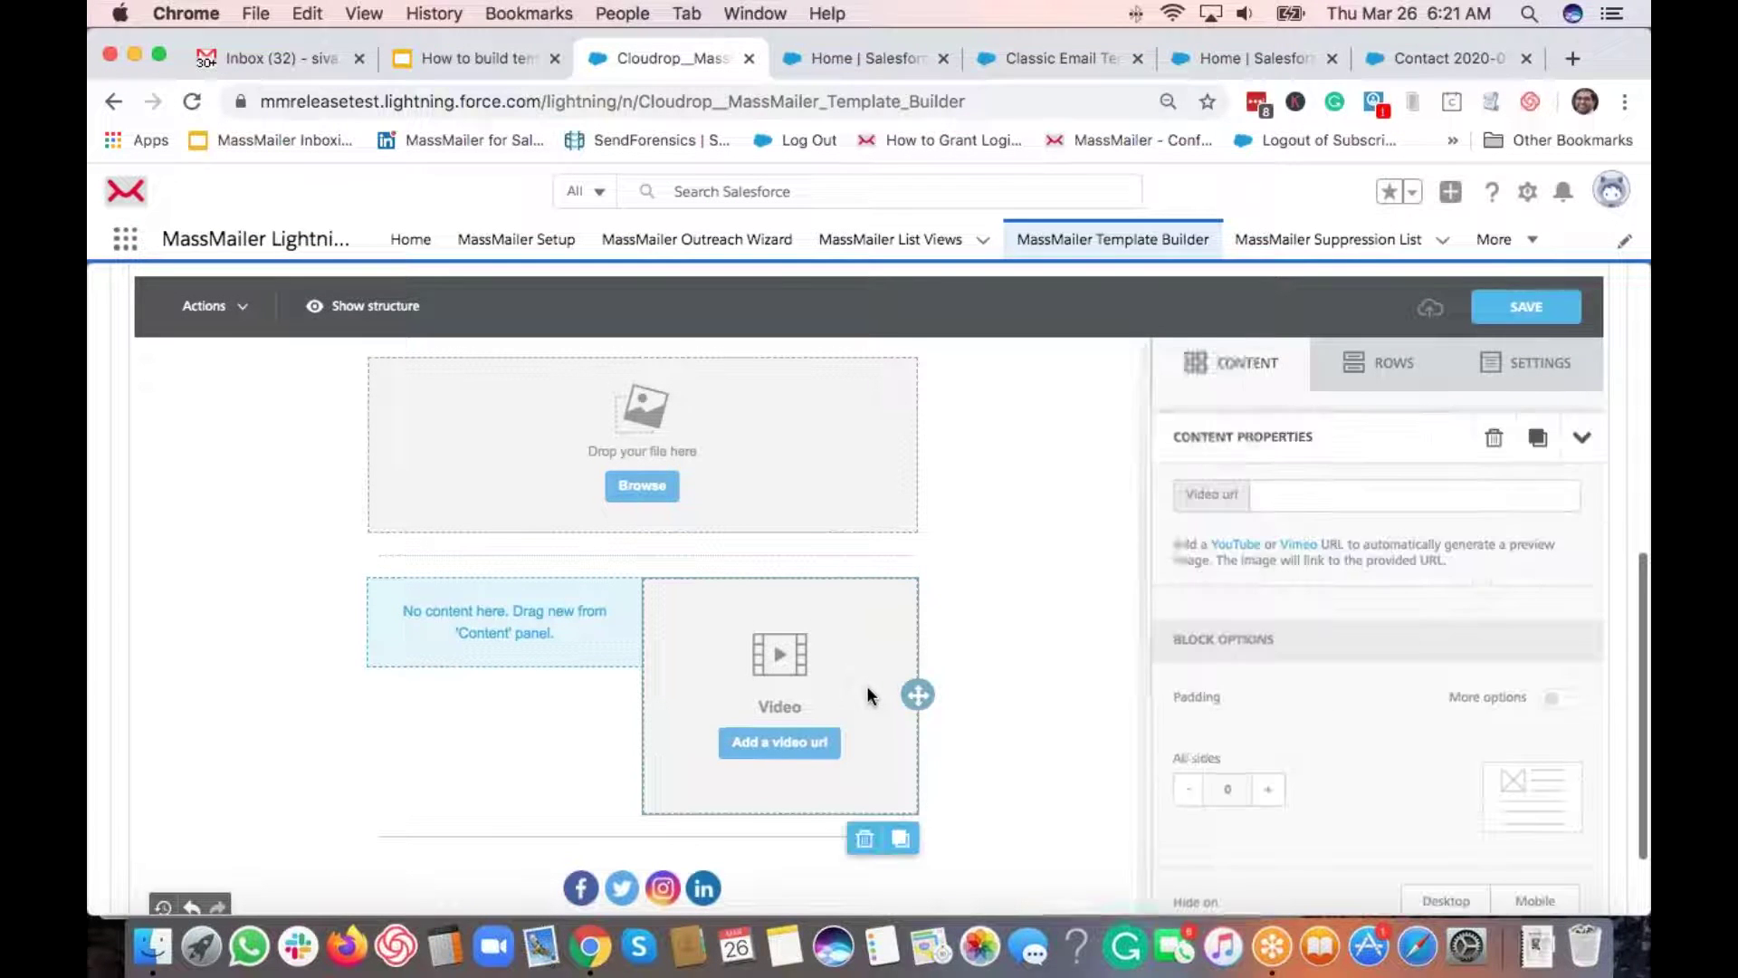
{"action": "left_click", "coordinate": [865, 838]}
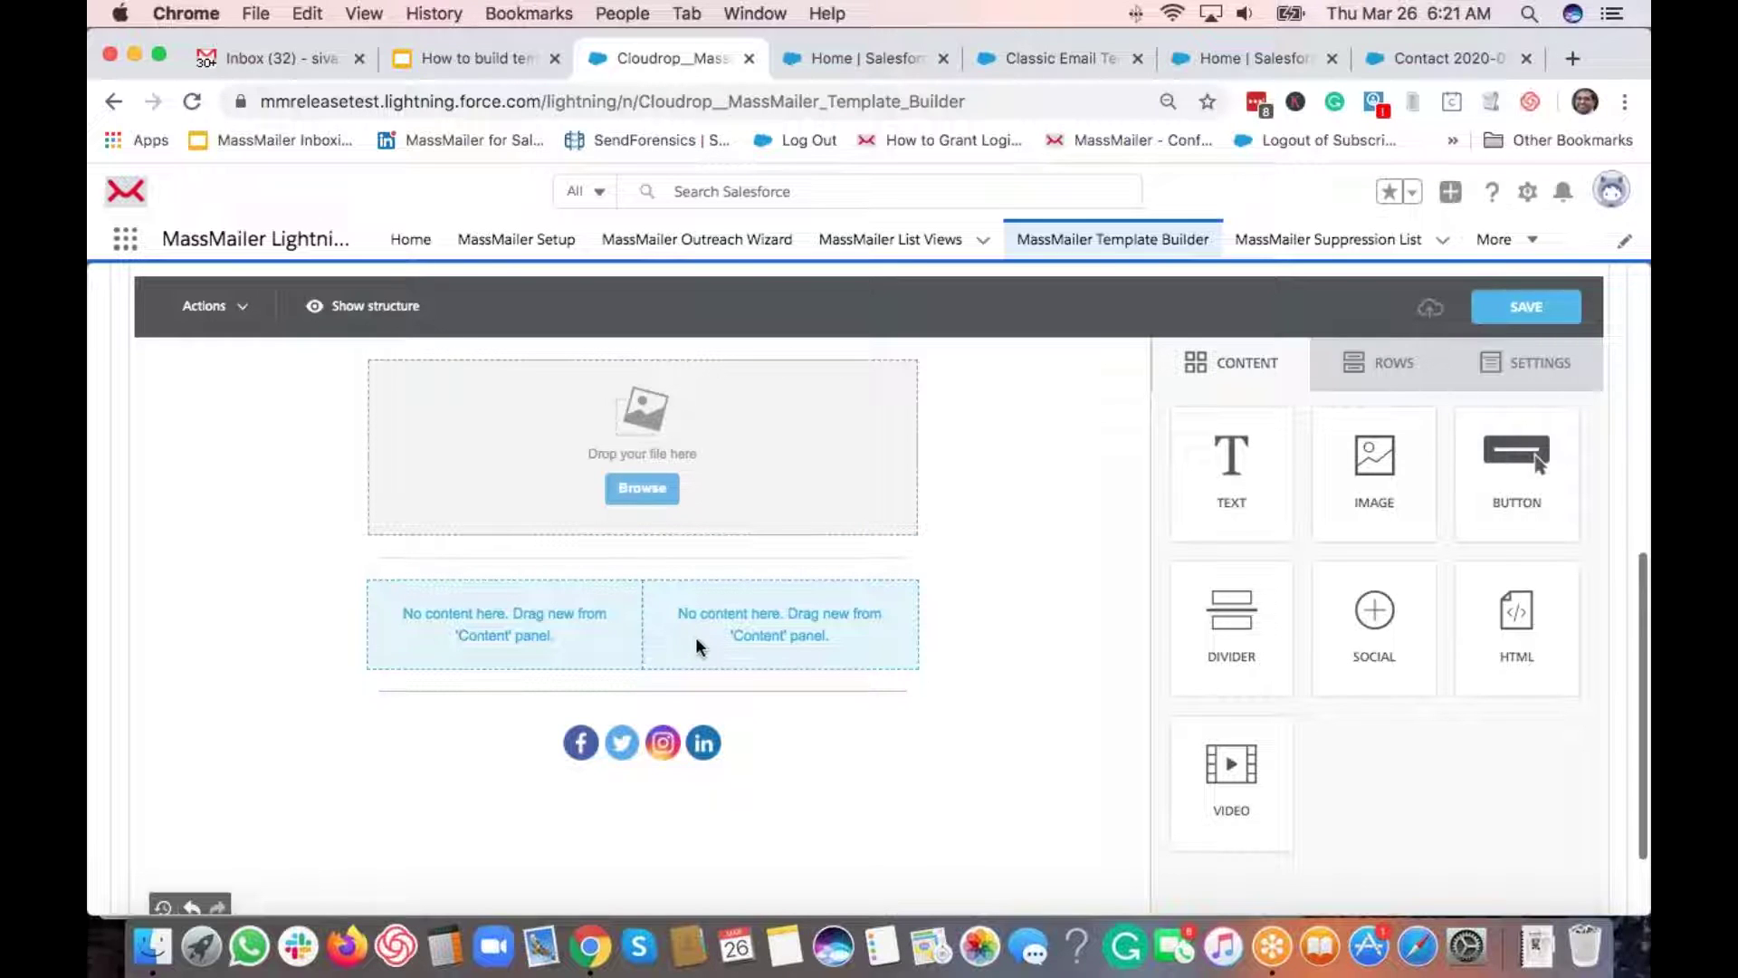
Step: Open the header image's file manager and try an upload, cancelling without choosing a file
{"action": "left_click", "coordinate": [639, 491]}
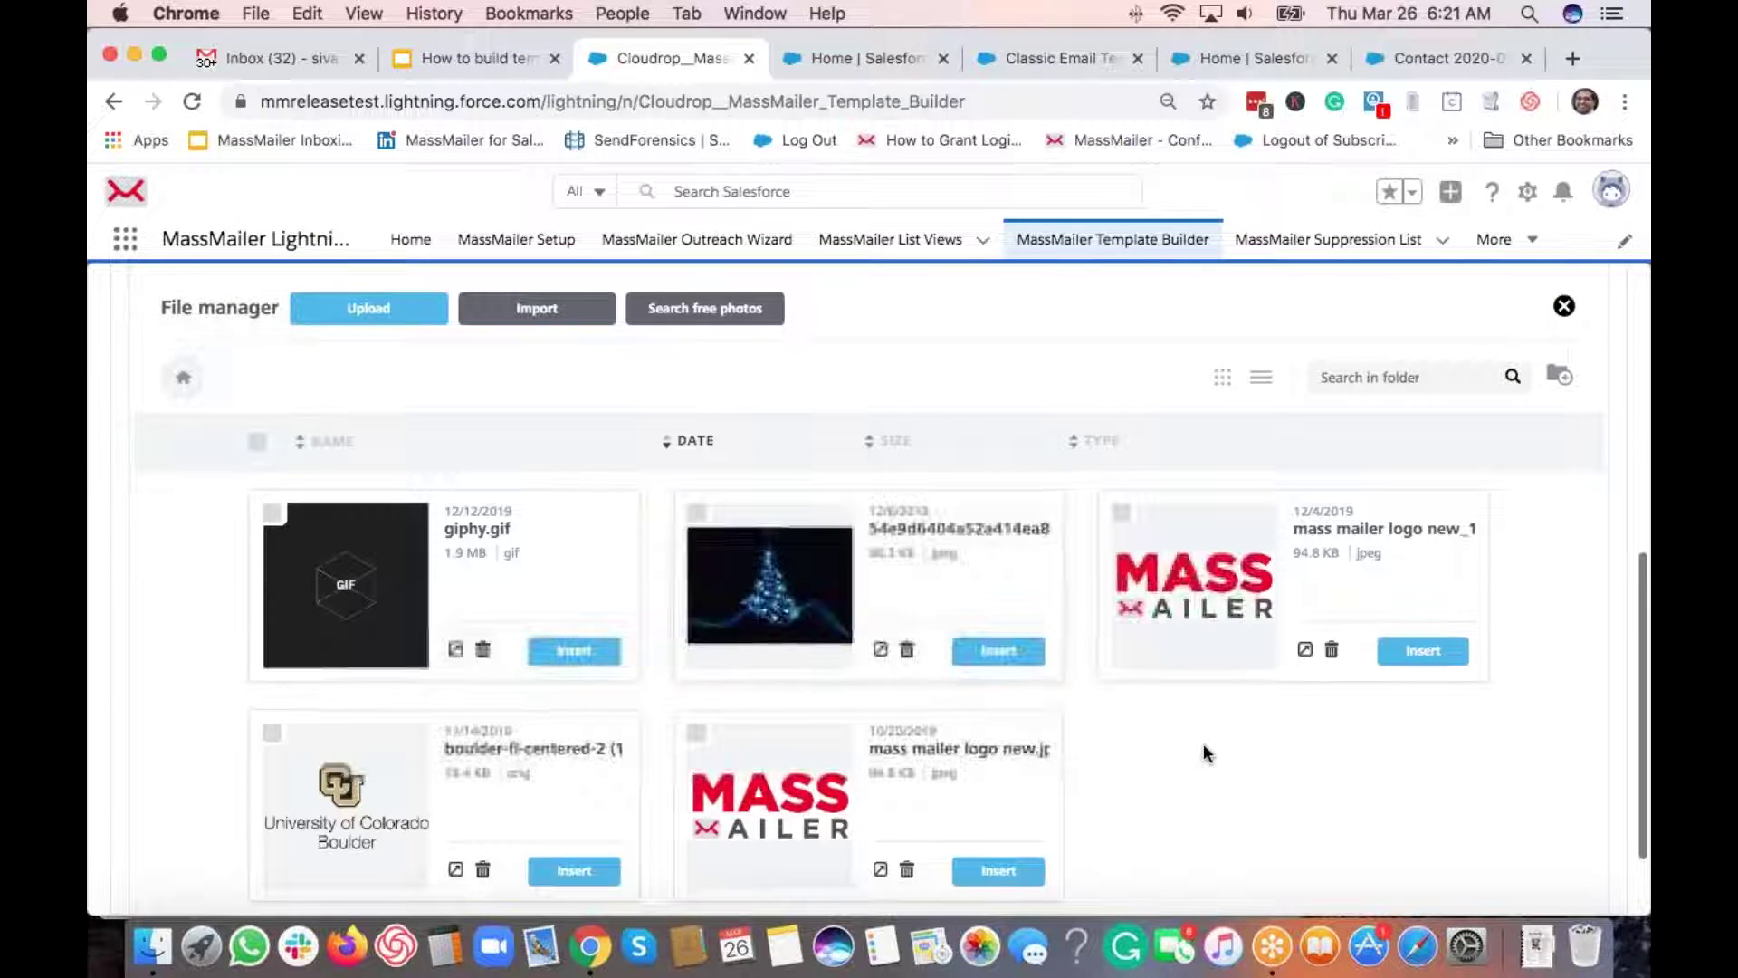
{"action": "left_click", "coordinate": [1421, 652]}
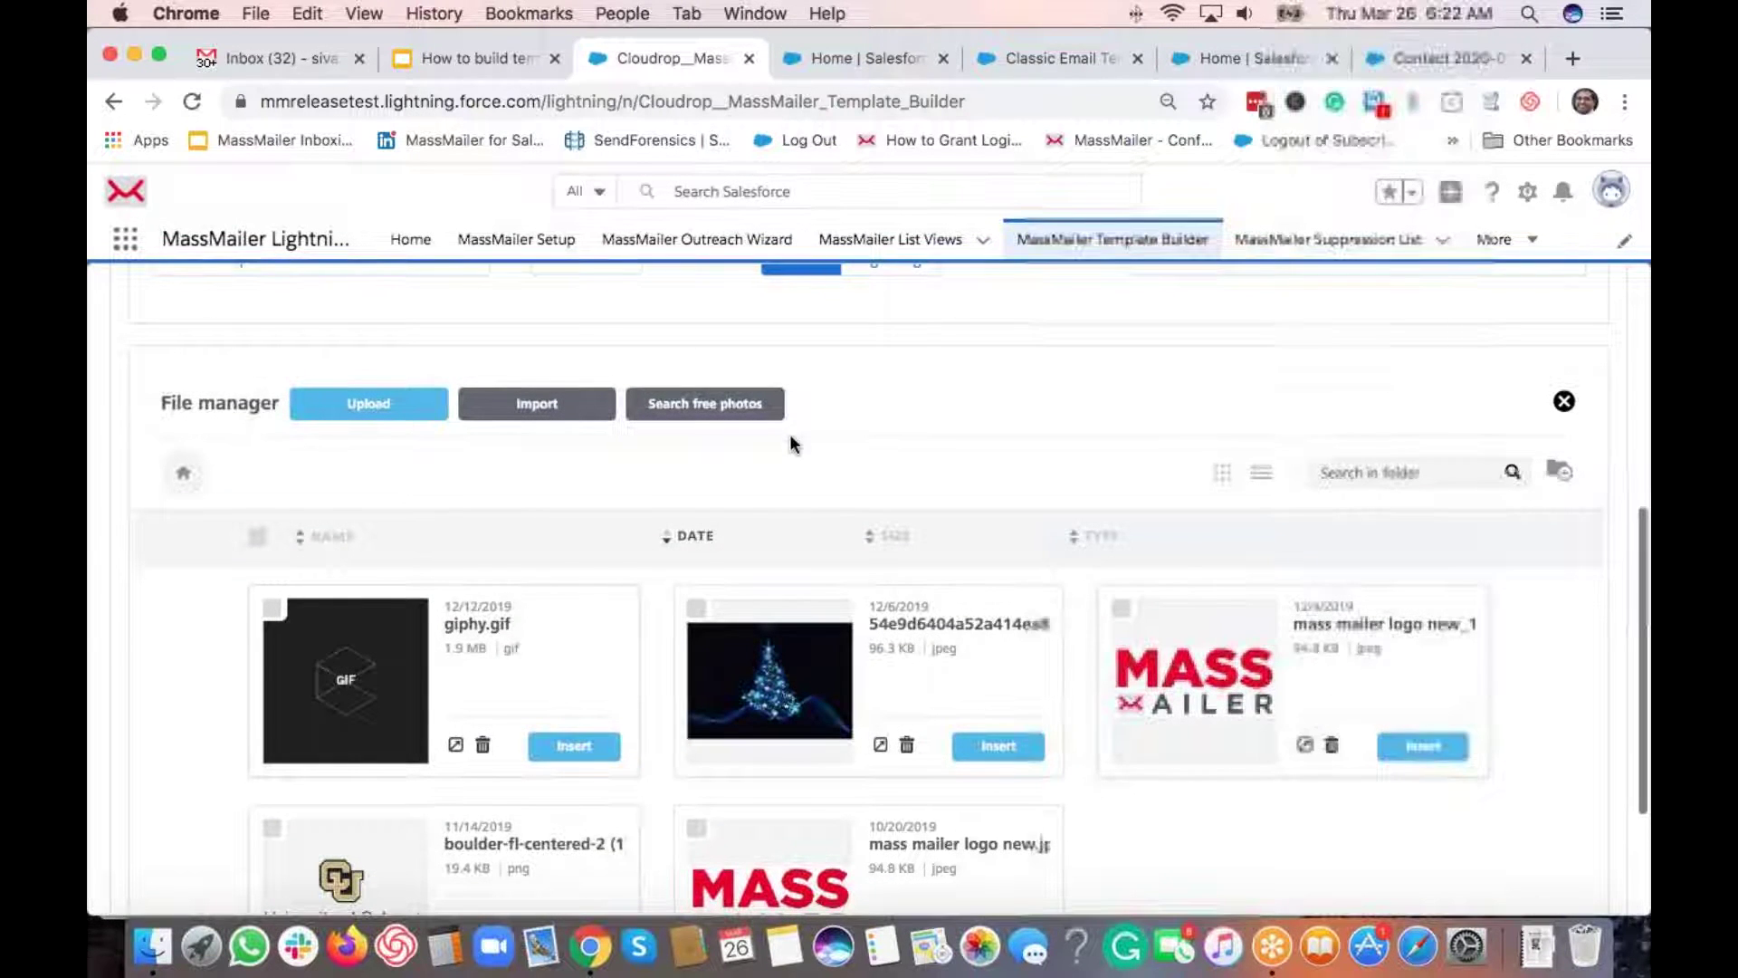
{"action": "scroll", "coordinate": [789, 437], "scroll_direction": "up", "scroll_amount": 2}
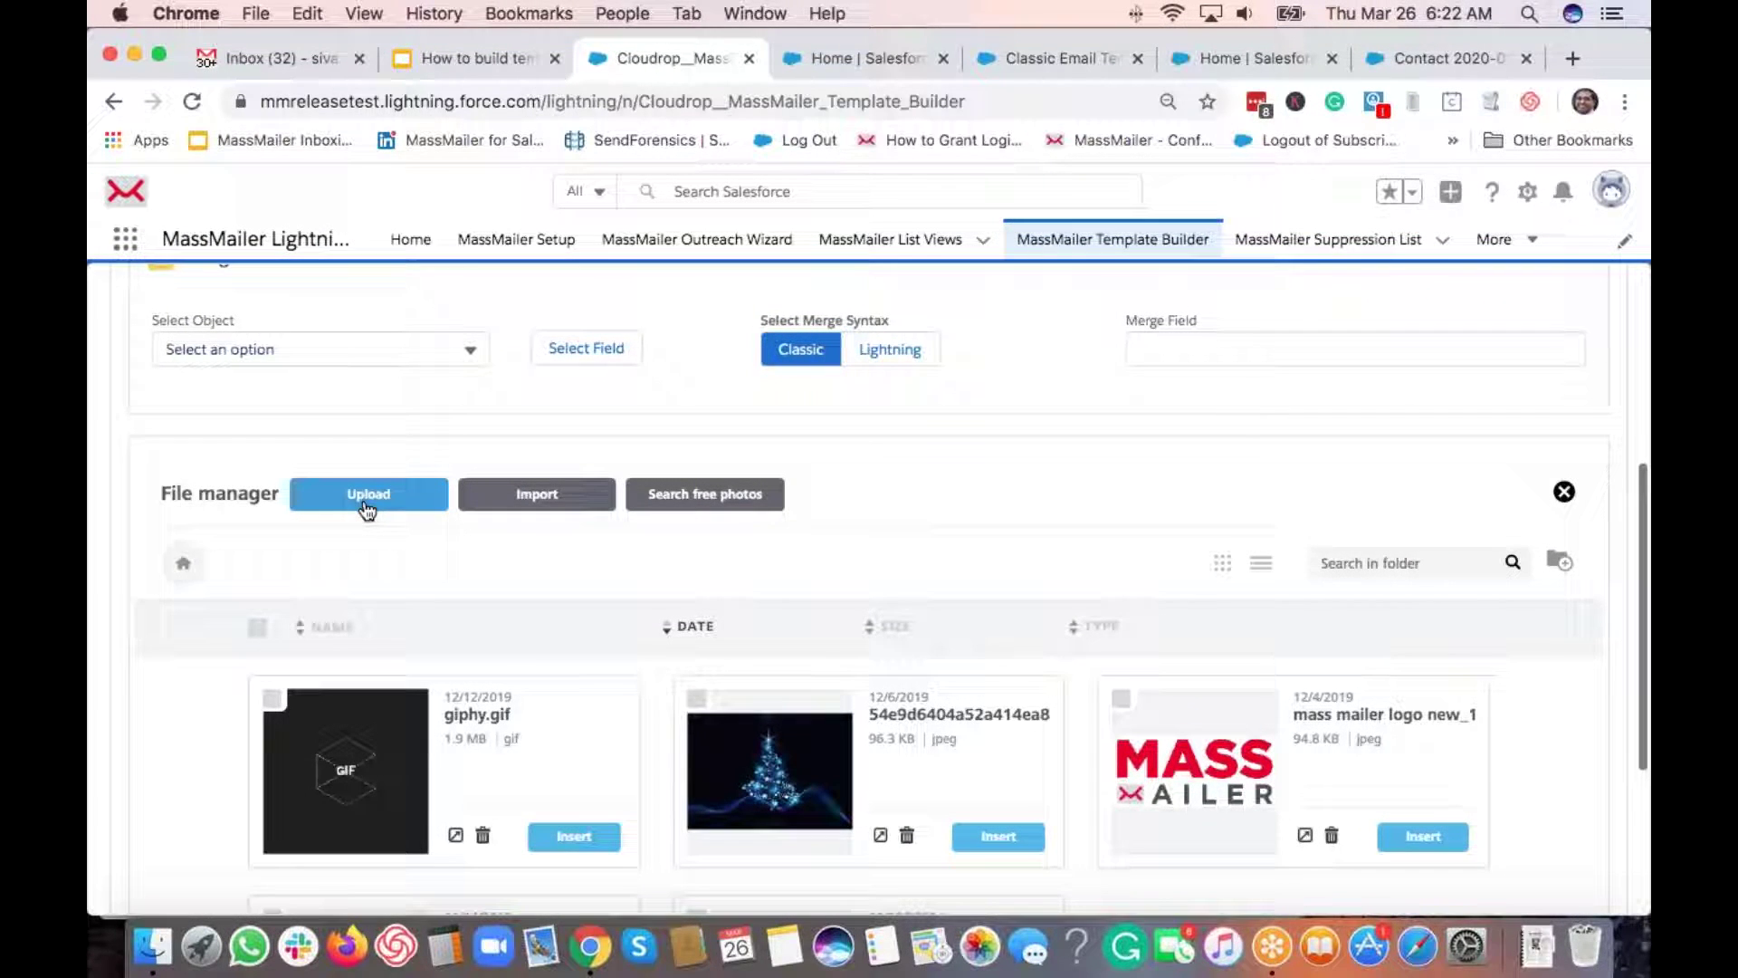
{"action": "left_click", "coordinate": [420, 544]}
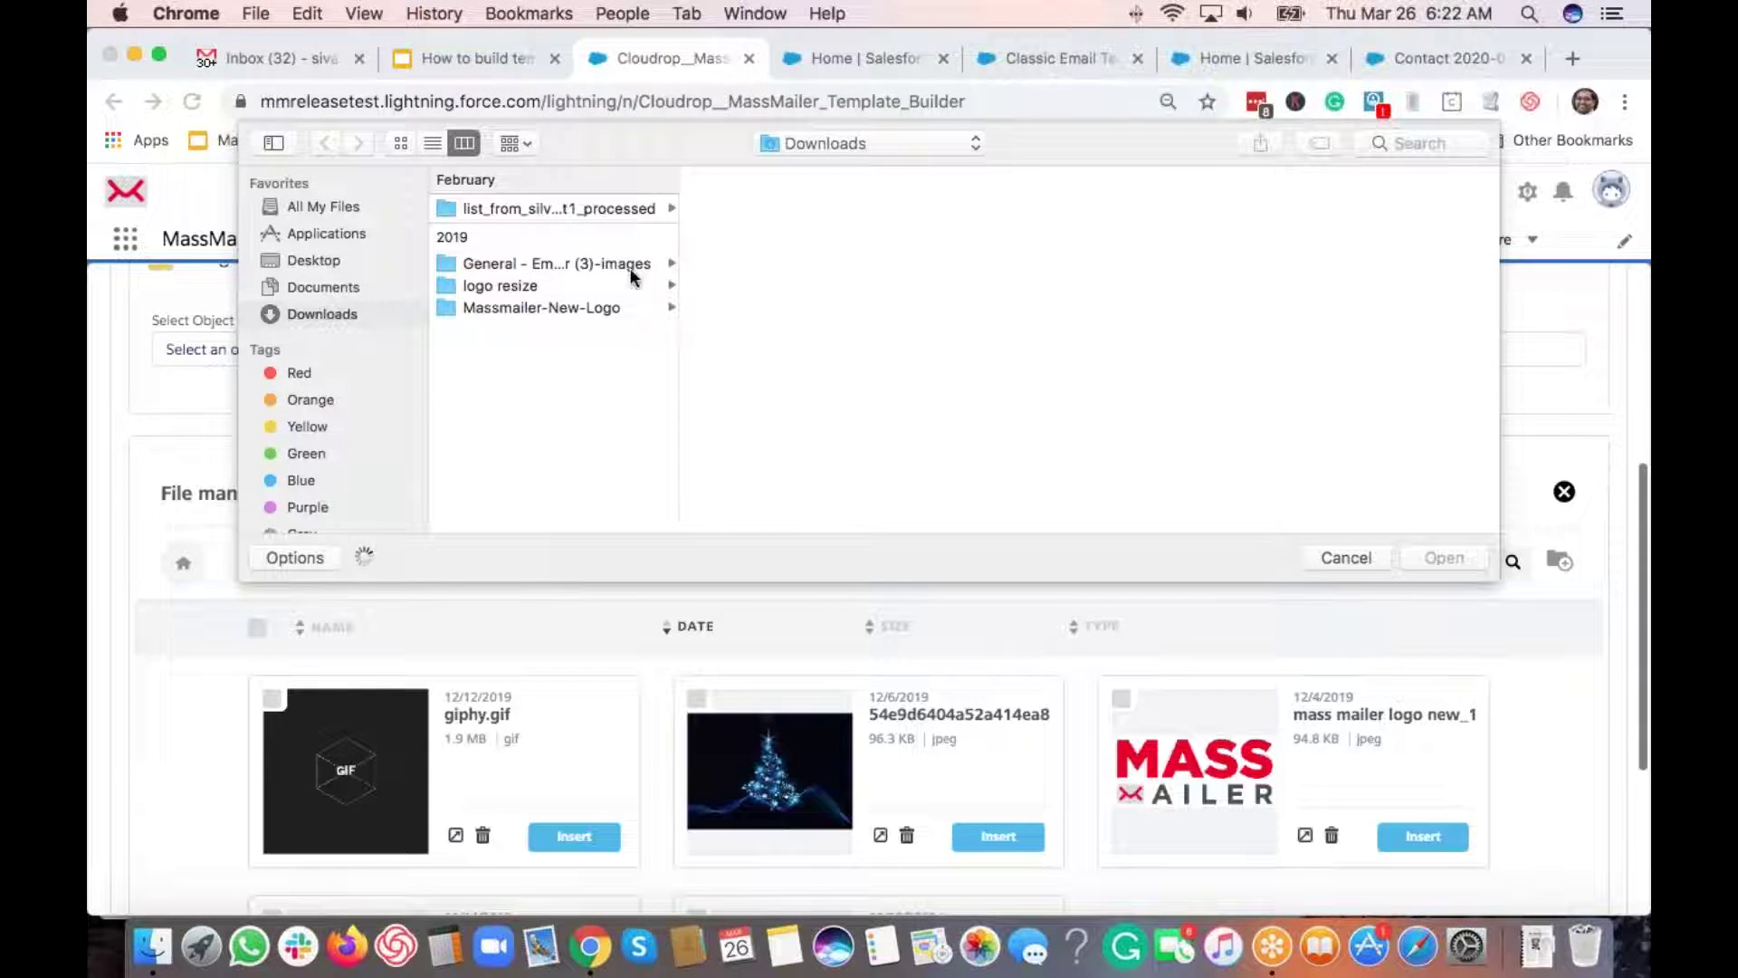
{"action": "left_click", "coordinate": [637, 306]}
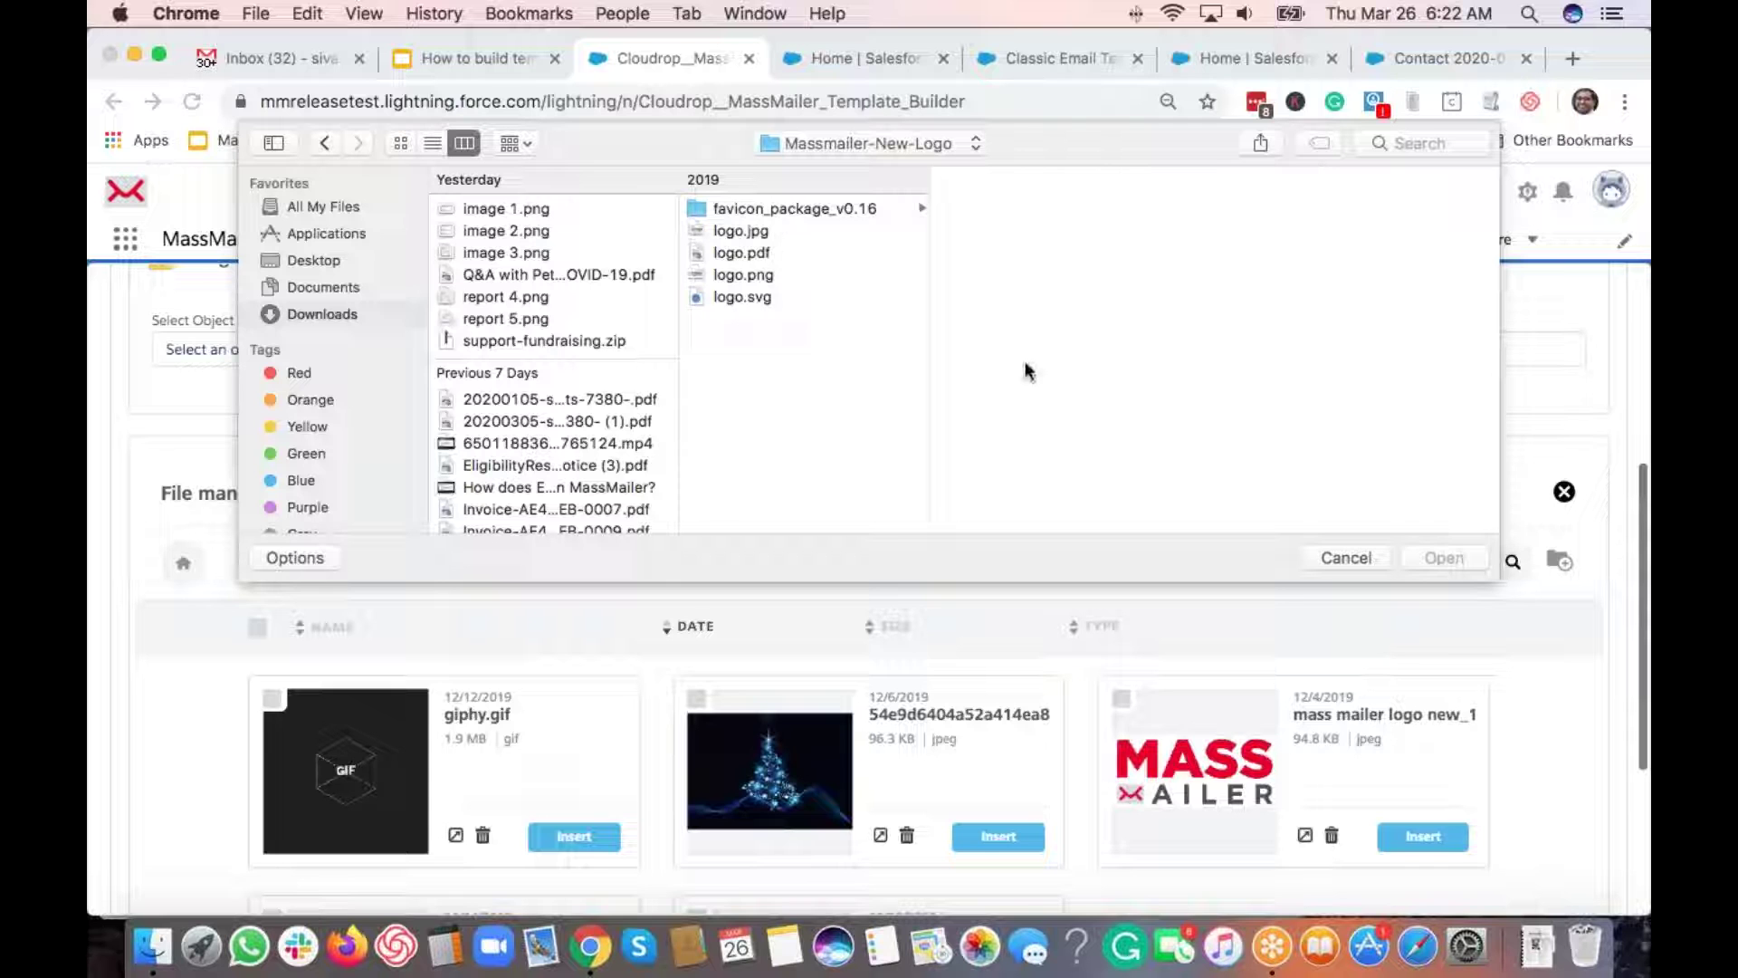
{"action": "left_click", "coordinate": [1343, 558]}
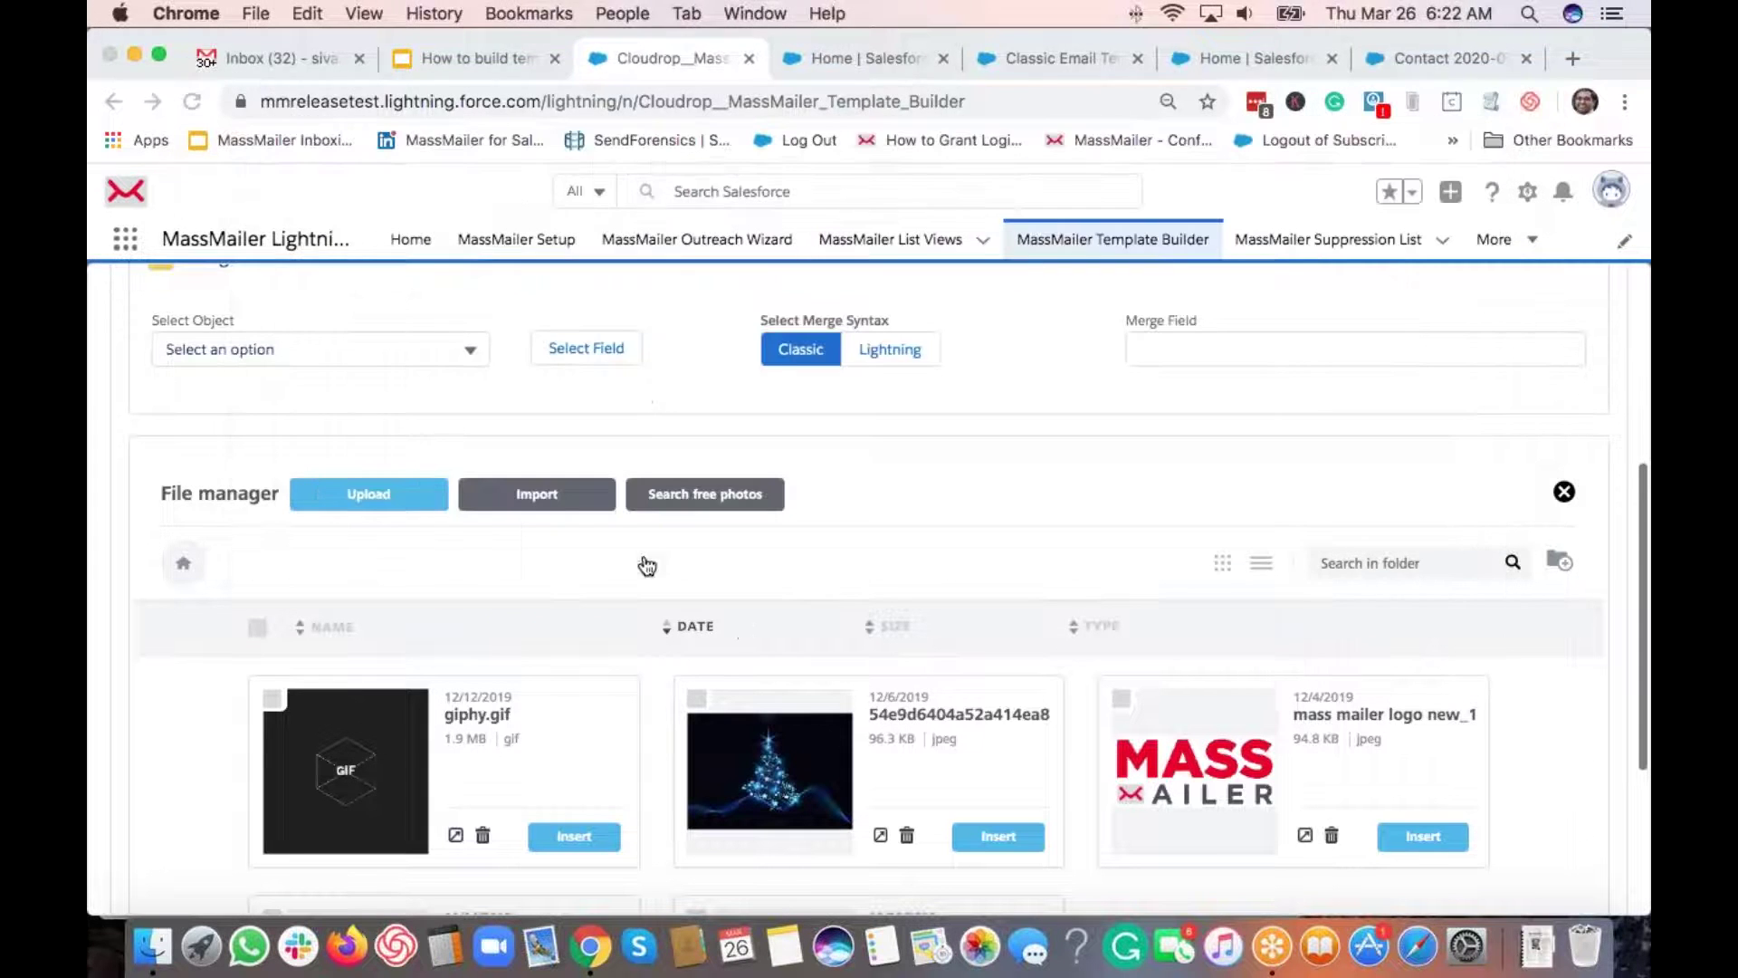
Step: Look through the Import, Dropbox and Google Drive options, then close the Import dialog
{"action": "left_click", "coordinate": [537, 493]}
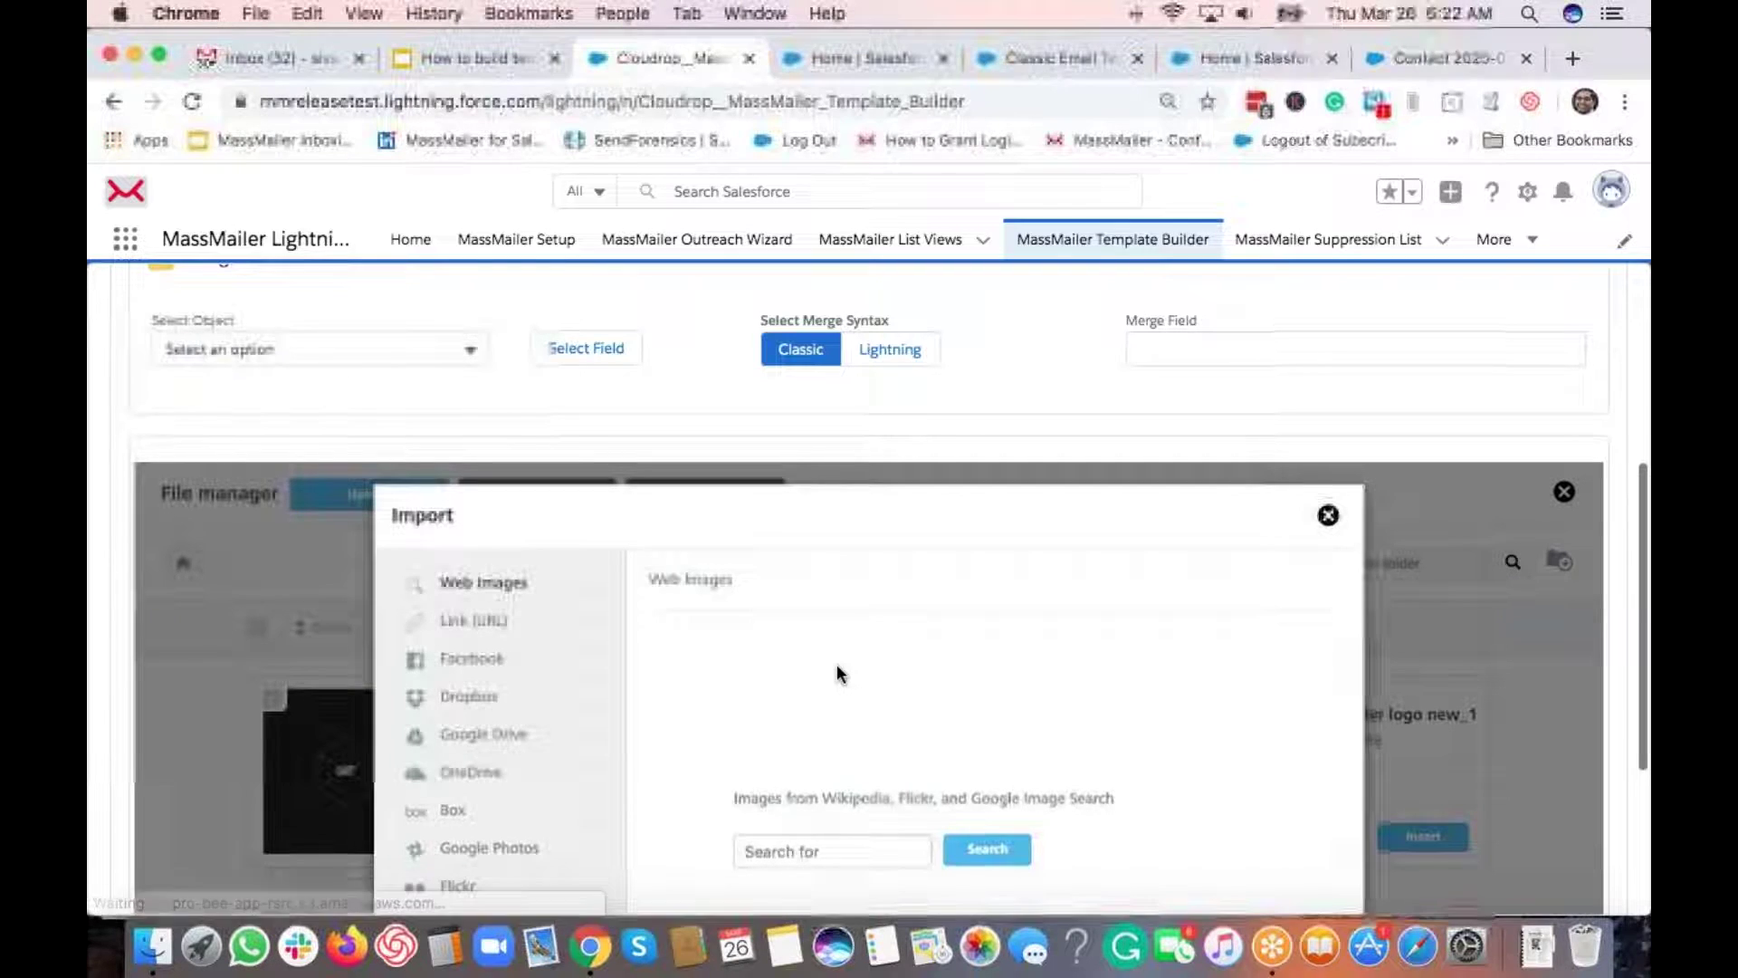
{"action": "scroll", "coordinate": [591, 670], "scroll_direction": "down", "scroll_amount": 1}
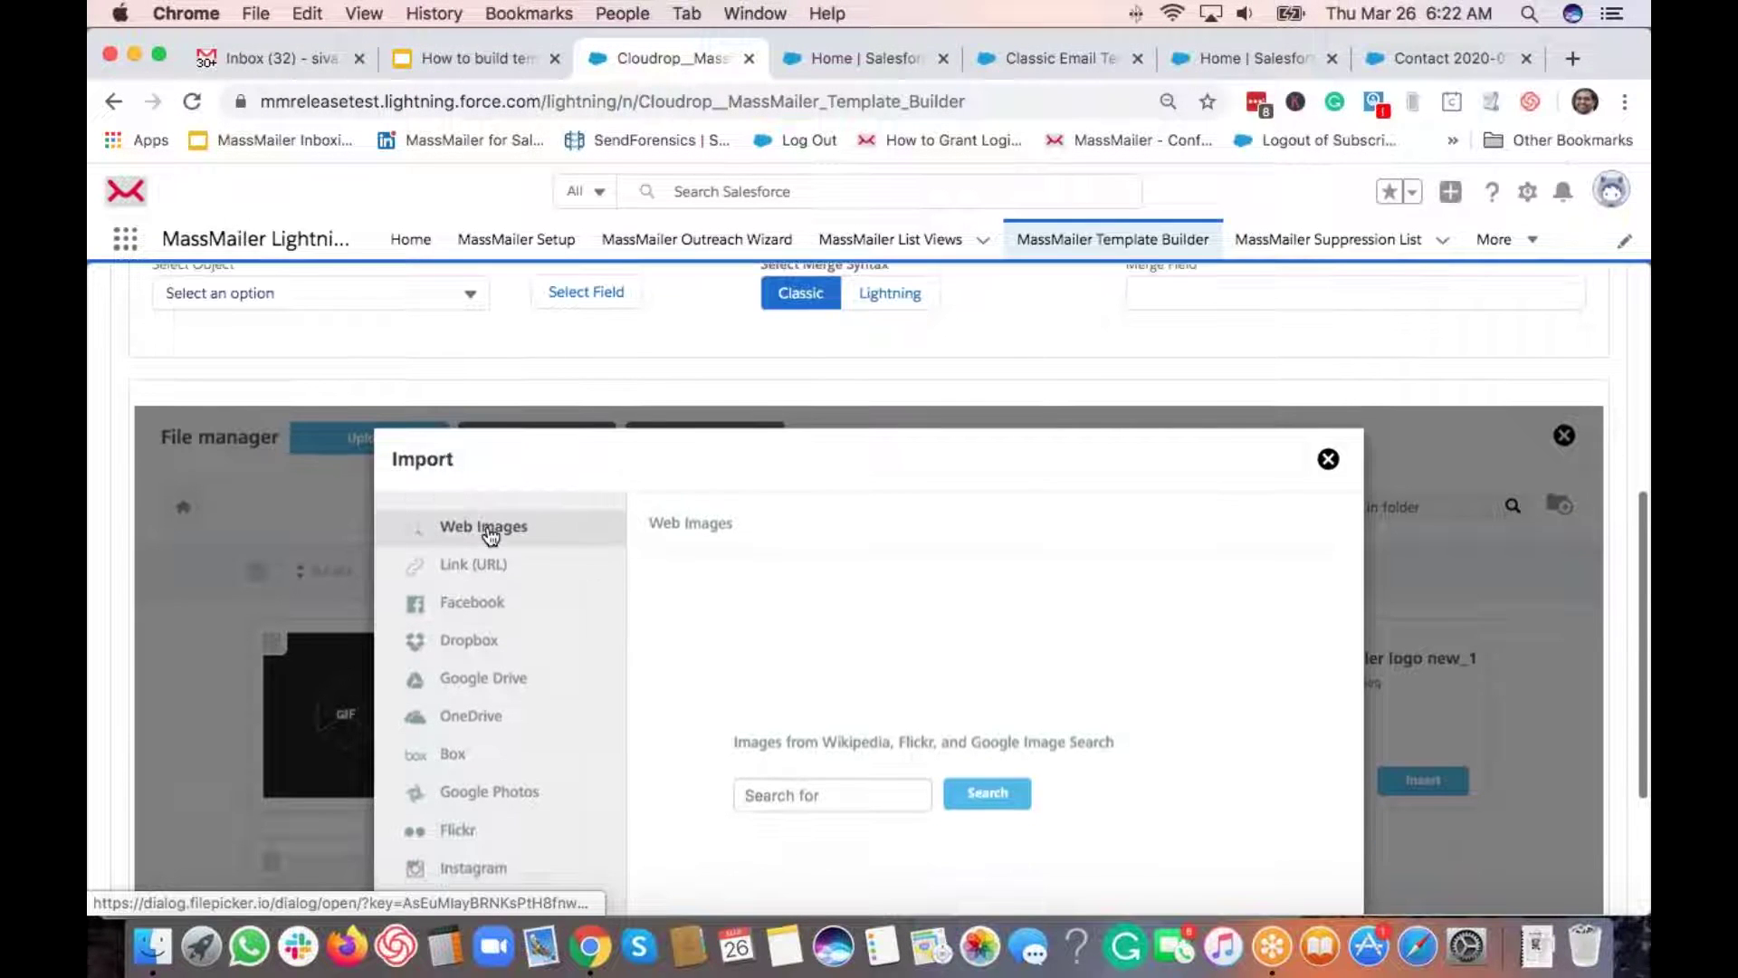
{"action": "scroll", "coordinate": [490, 536], "scroll_direction": "down", "scroll_amount": 1}
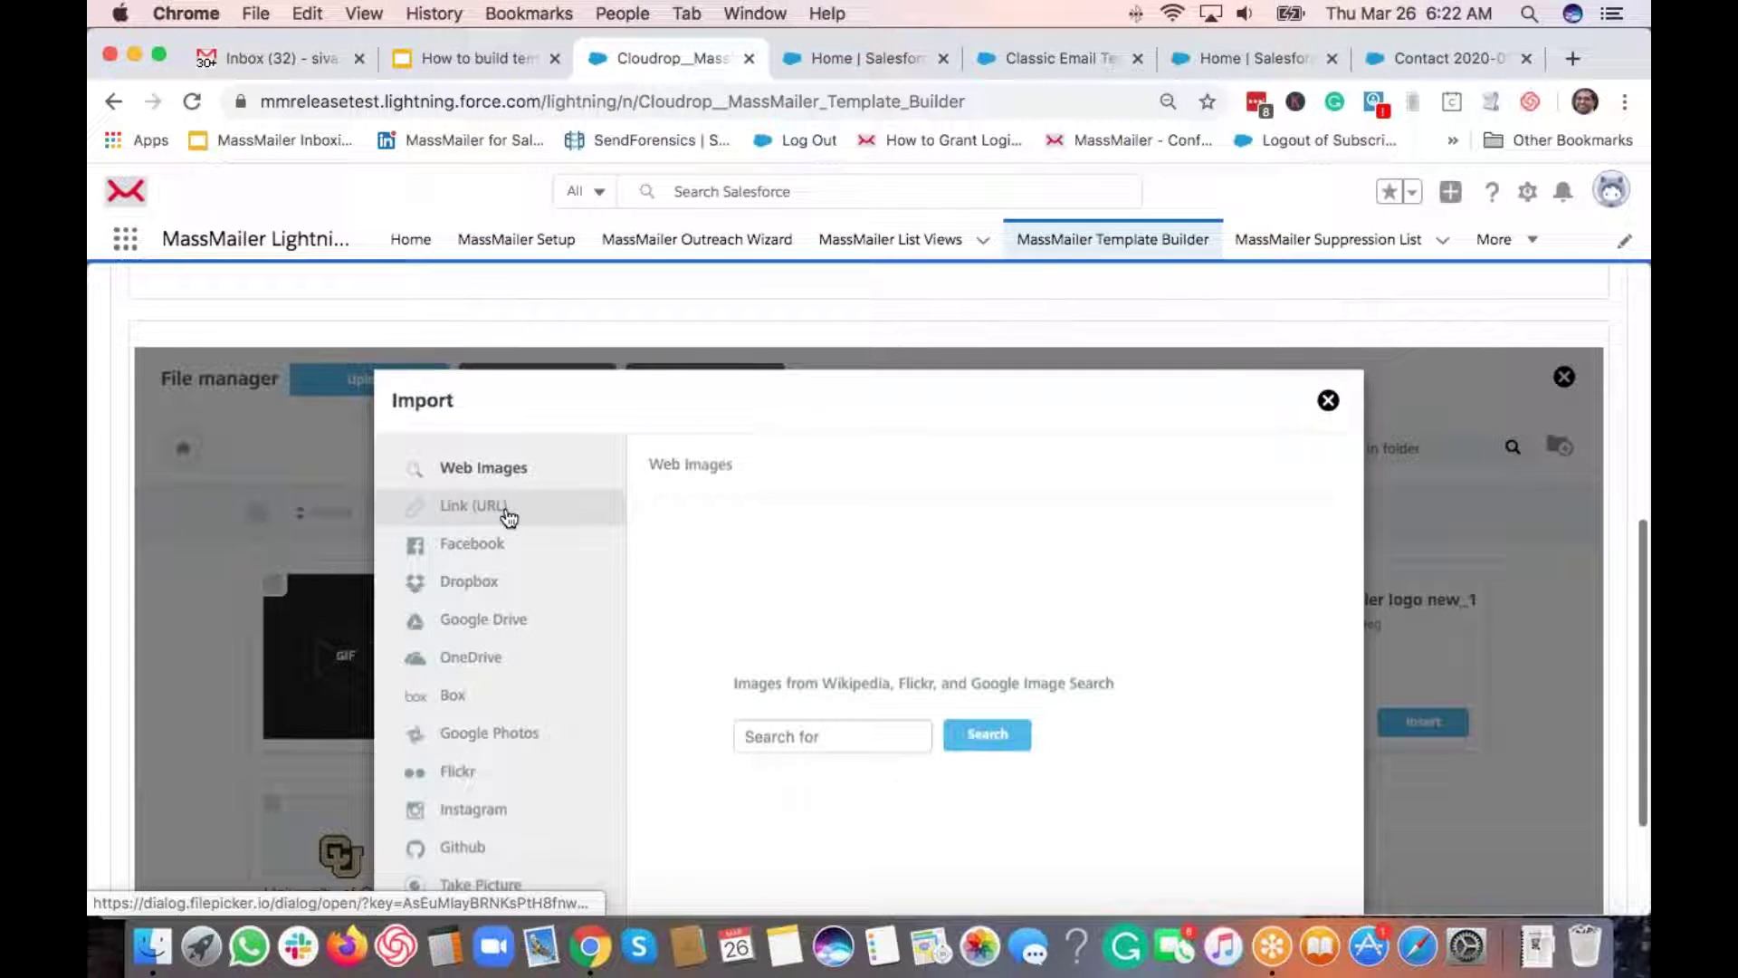
{"action": "scroll", "coordinate": [505, 500], "scroll_direction": "down", "scroll_amount": 2}
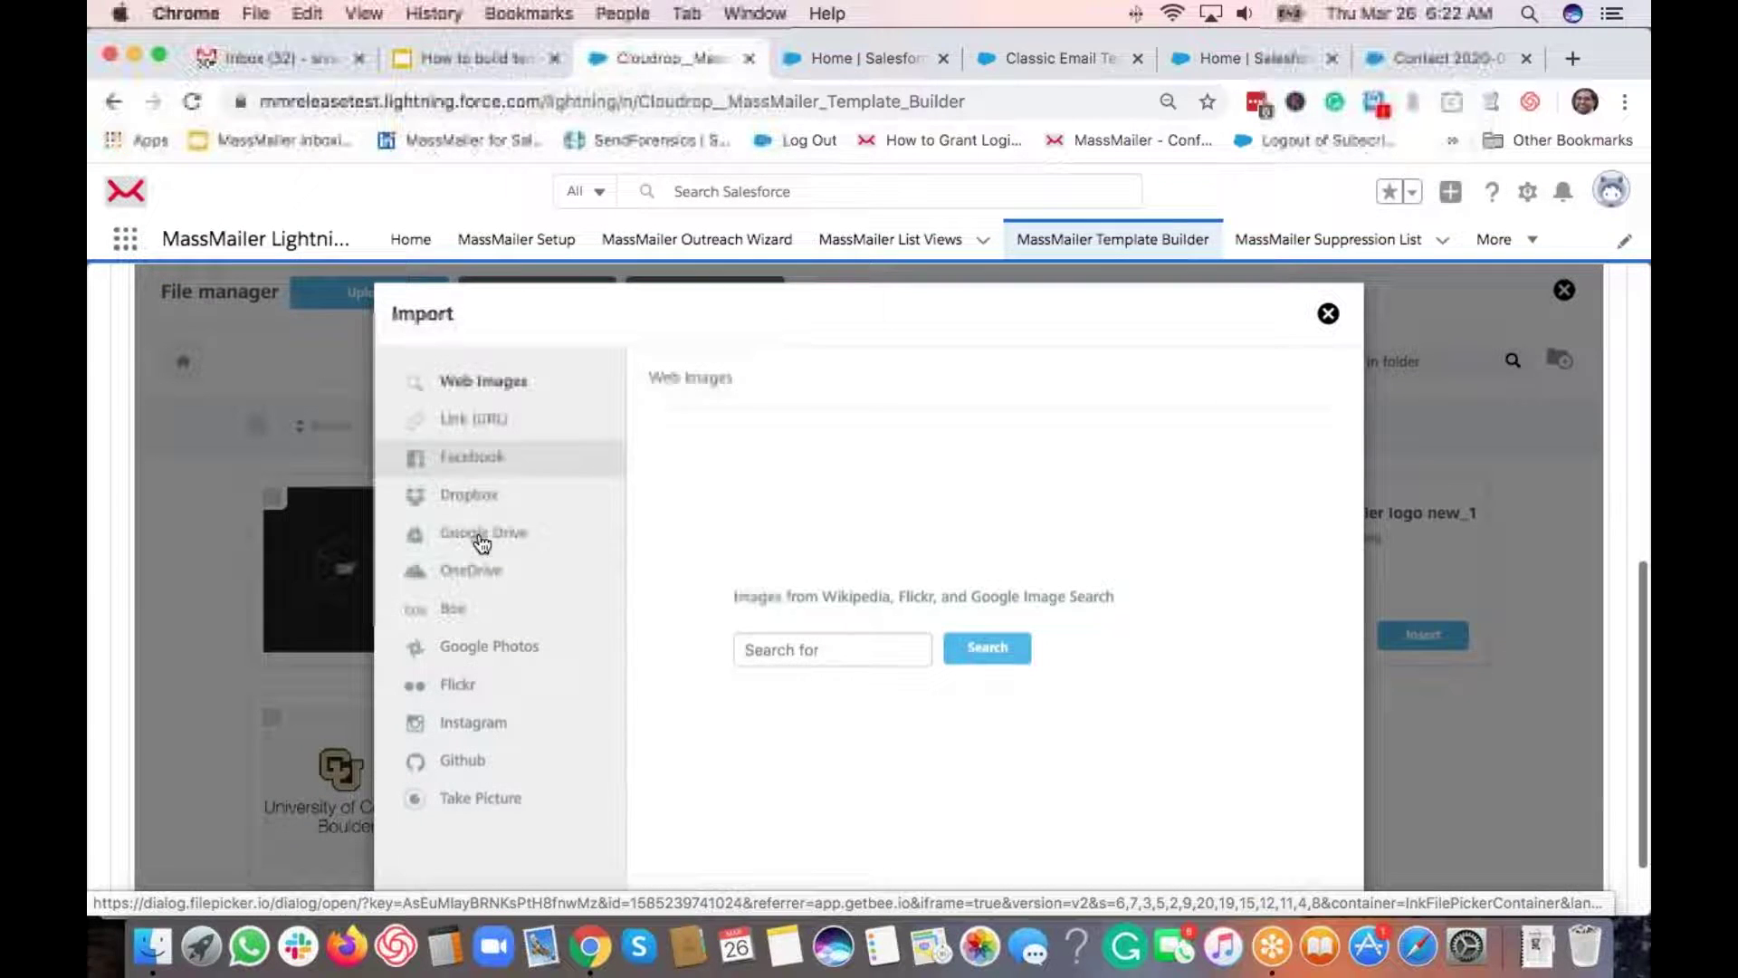
{"action": "left_click", "coordinate": [467, 498]}
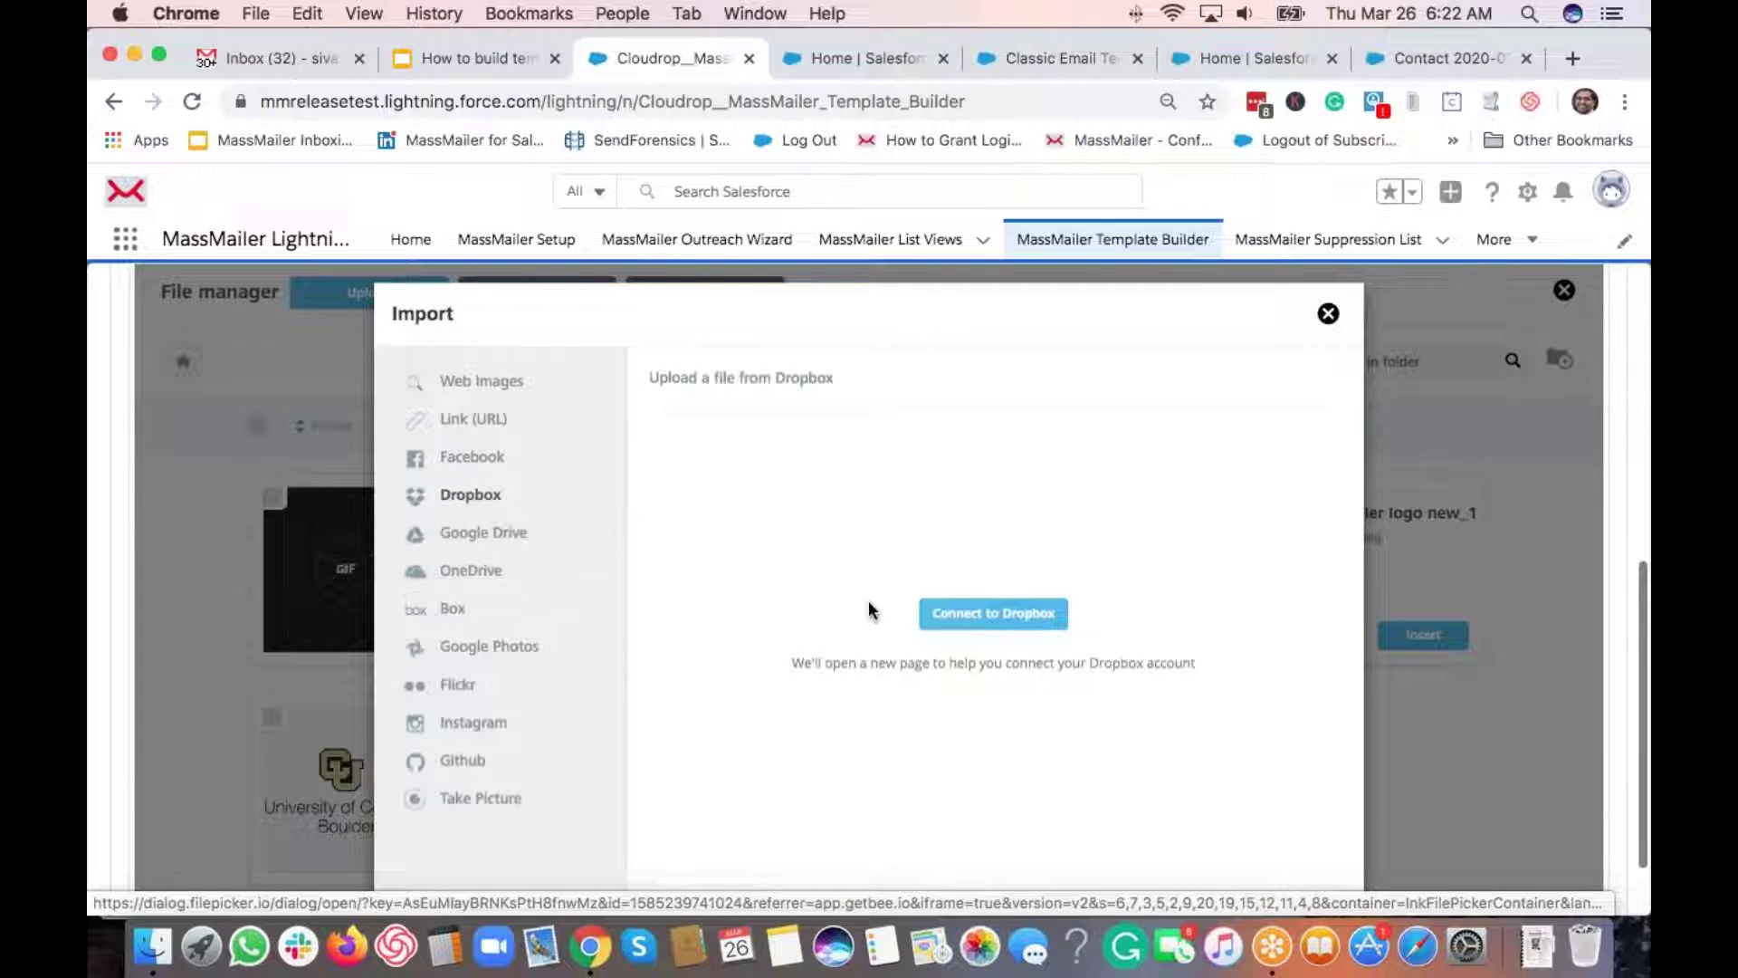
{"action": "left_click", "coordinate": [525, 544]}
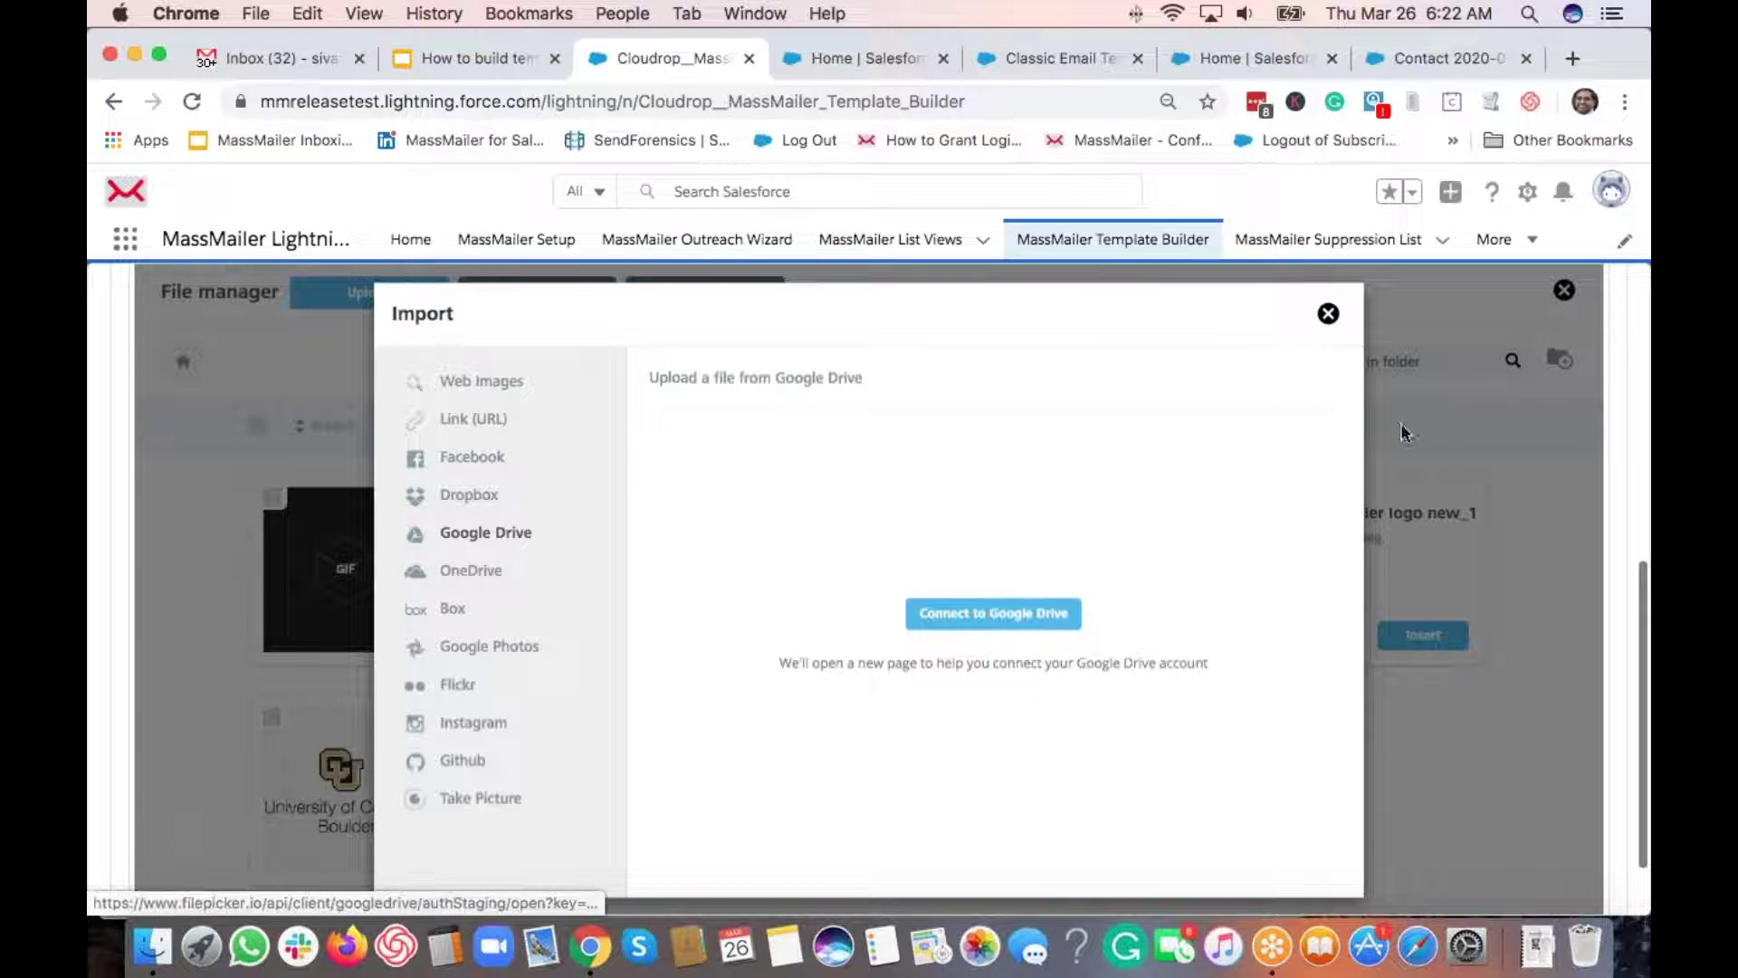
{"action": "left_click", "coordinate": [1328, 315]}
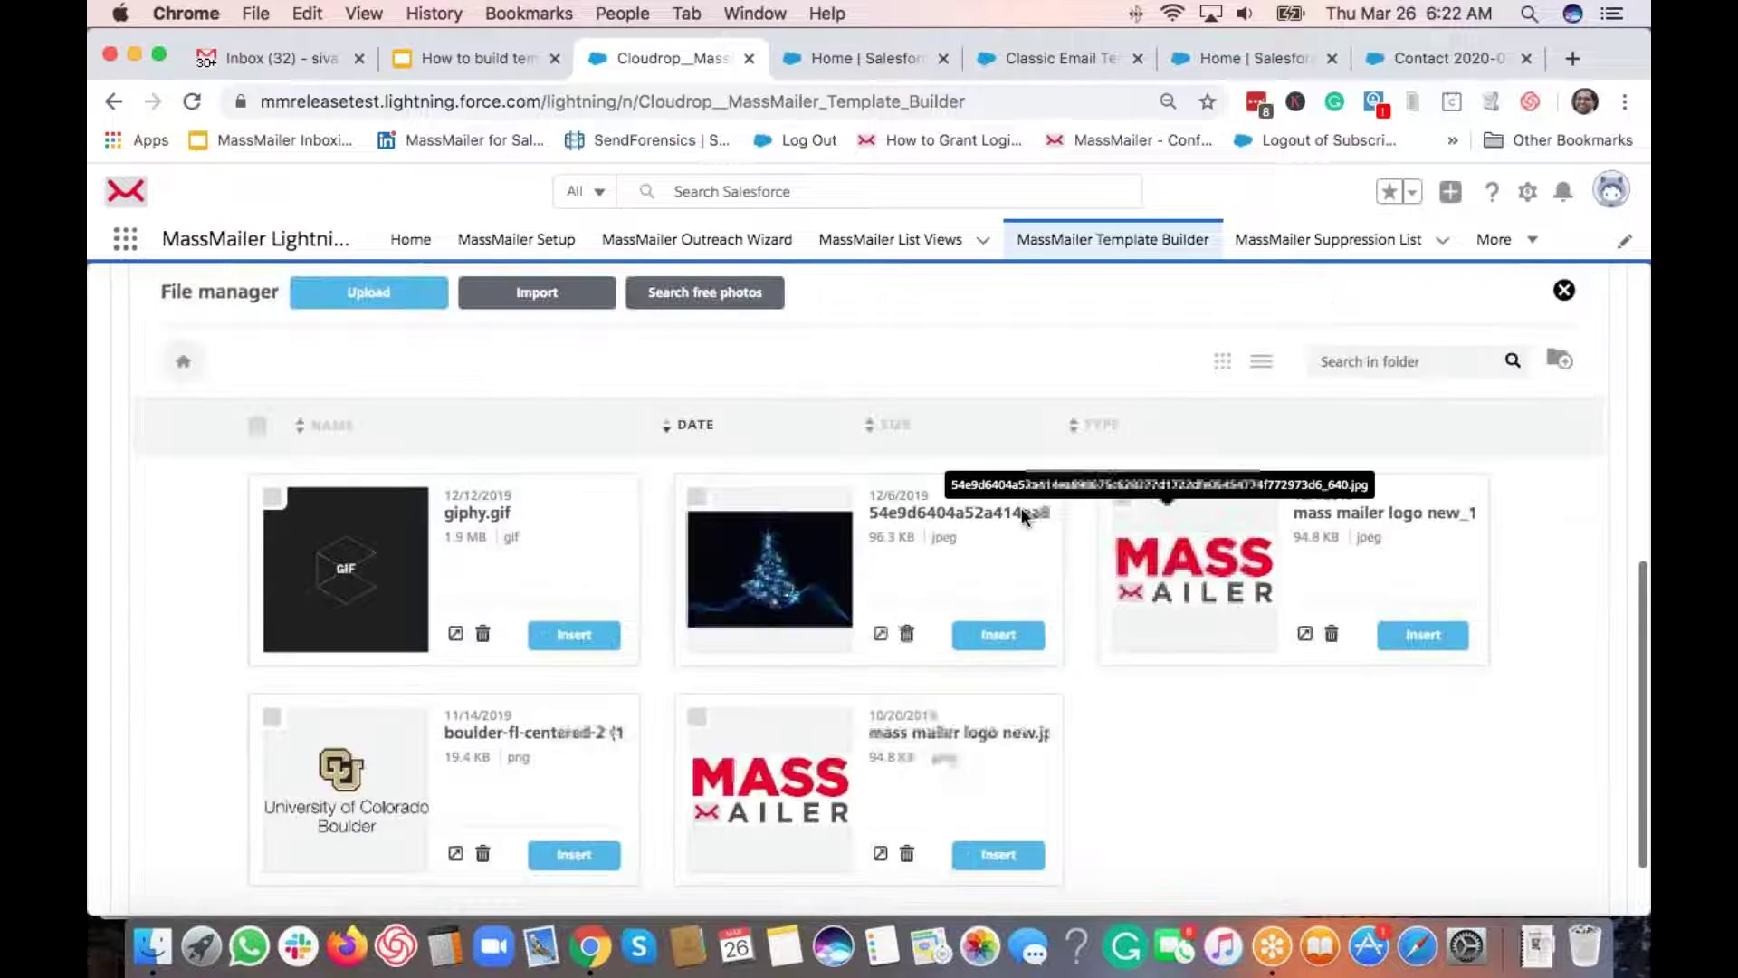
{"action": "scroll", "coordinate": [713, 343], "scroll_direction": "up", "scroll_amount": 1}
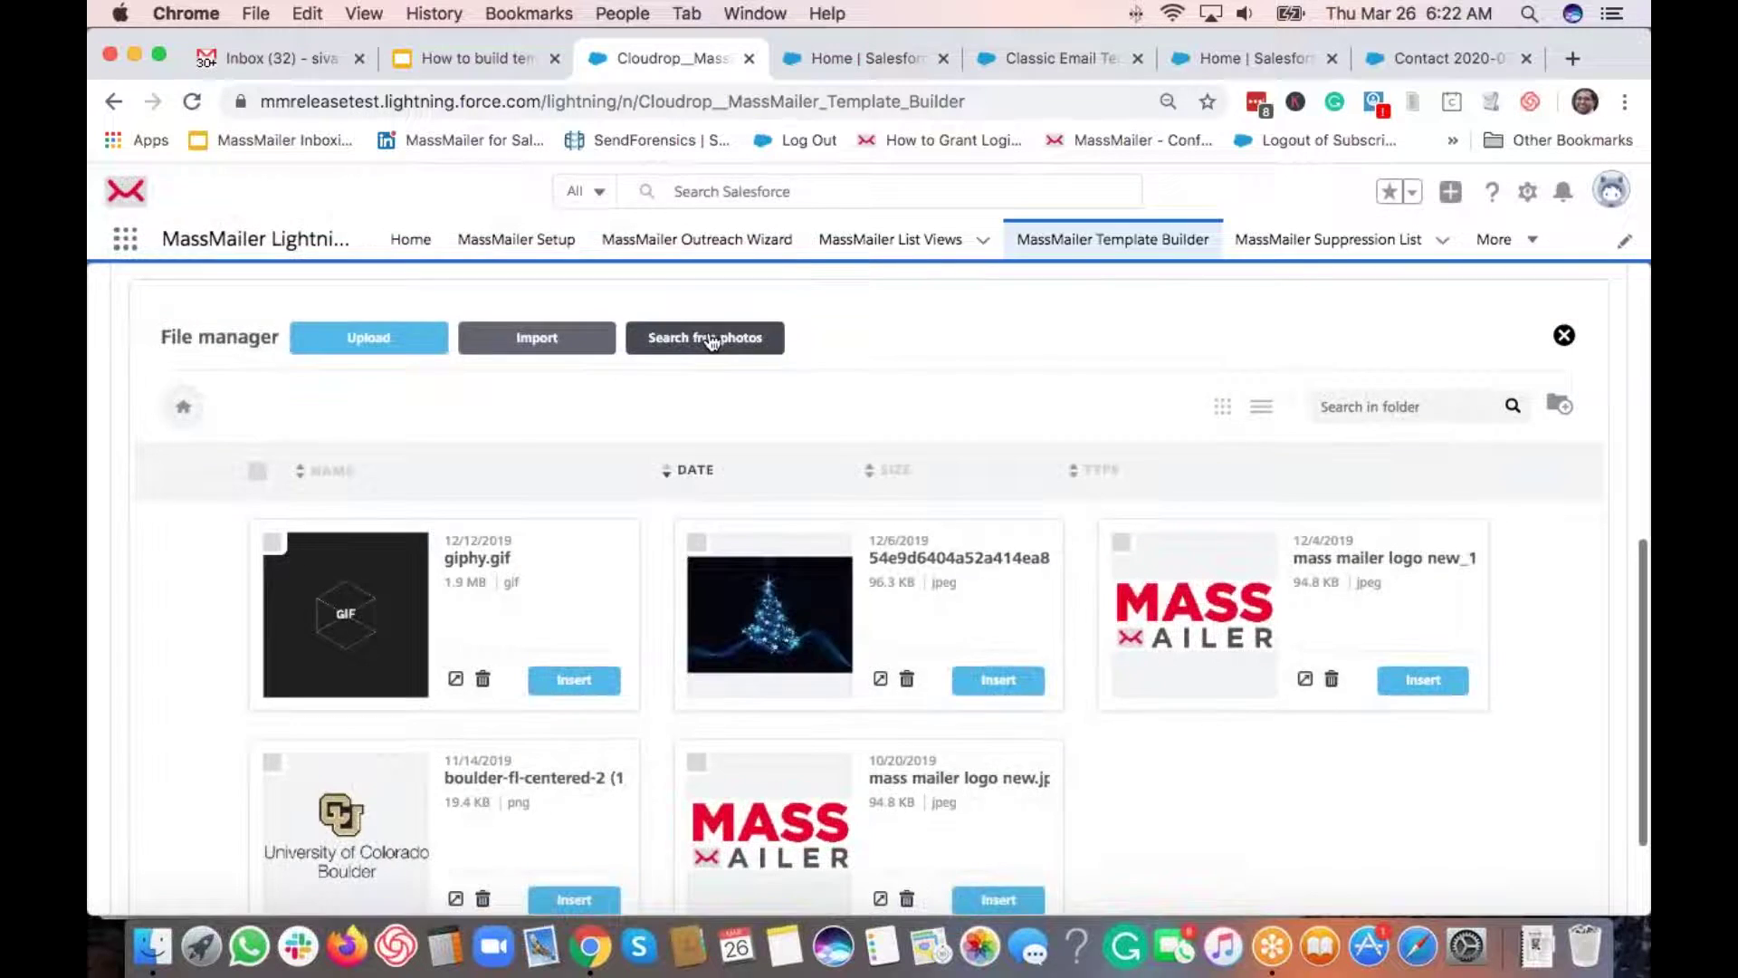
Step: Import a Christmas stock photo found under 'holidays', then insert the MassMailer logo into the header
{"action": "left_click", "coordinate": [713, 340]}
{"action": "left_click", "coordinate": [873, 640]}
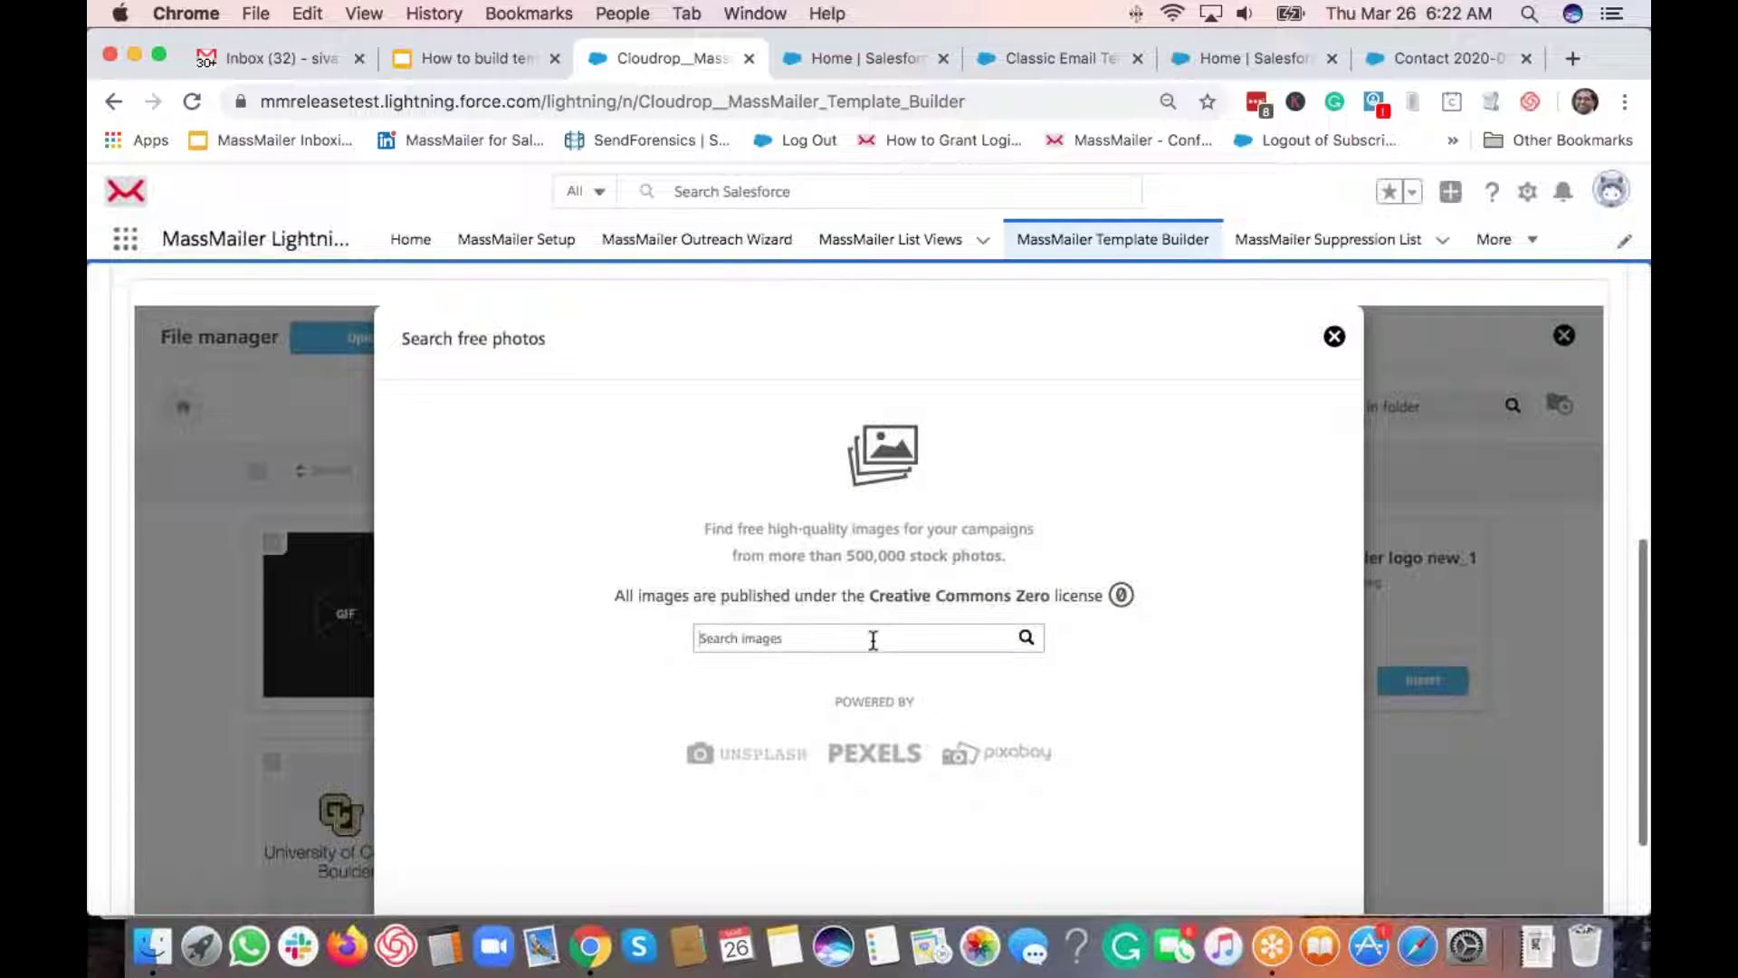
{"action": "type", "text": "holidays"}
{"action": "key", "text": "Return"}
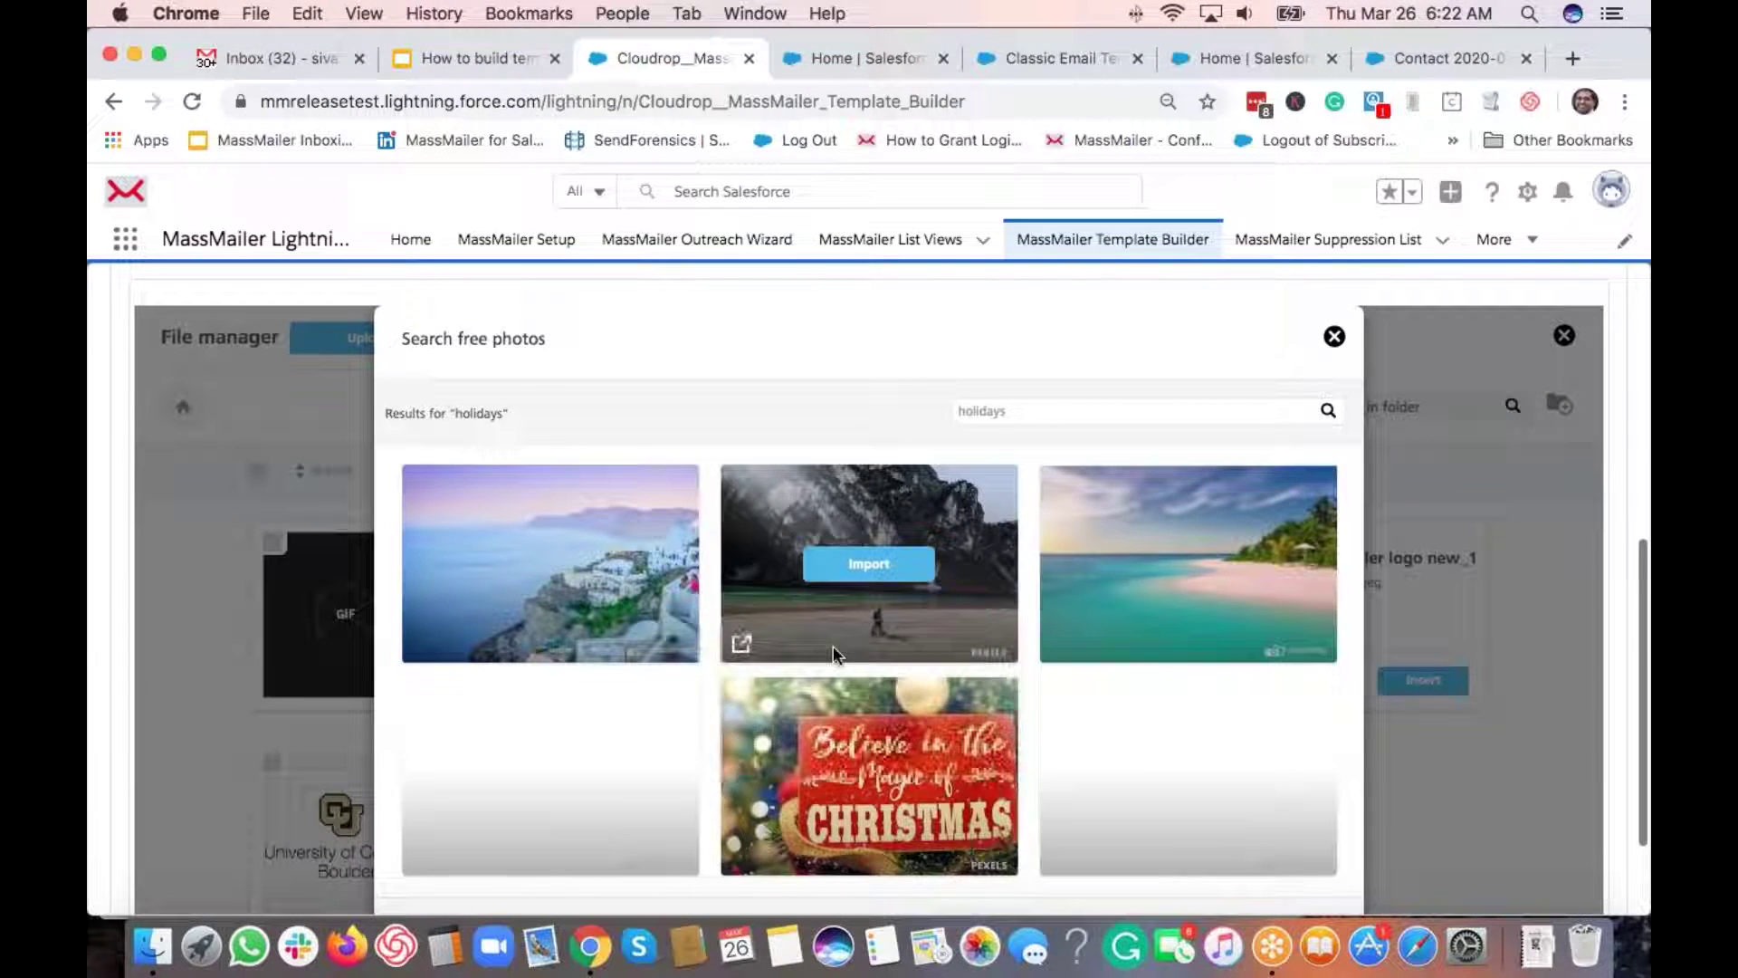
{"action": "scroll", "coordinate": [996, 746], "scroll_direction": "down", "scroll_amount": 3}
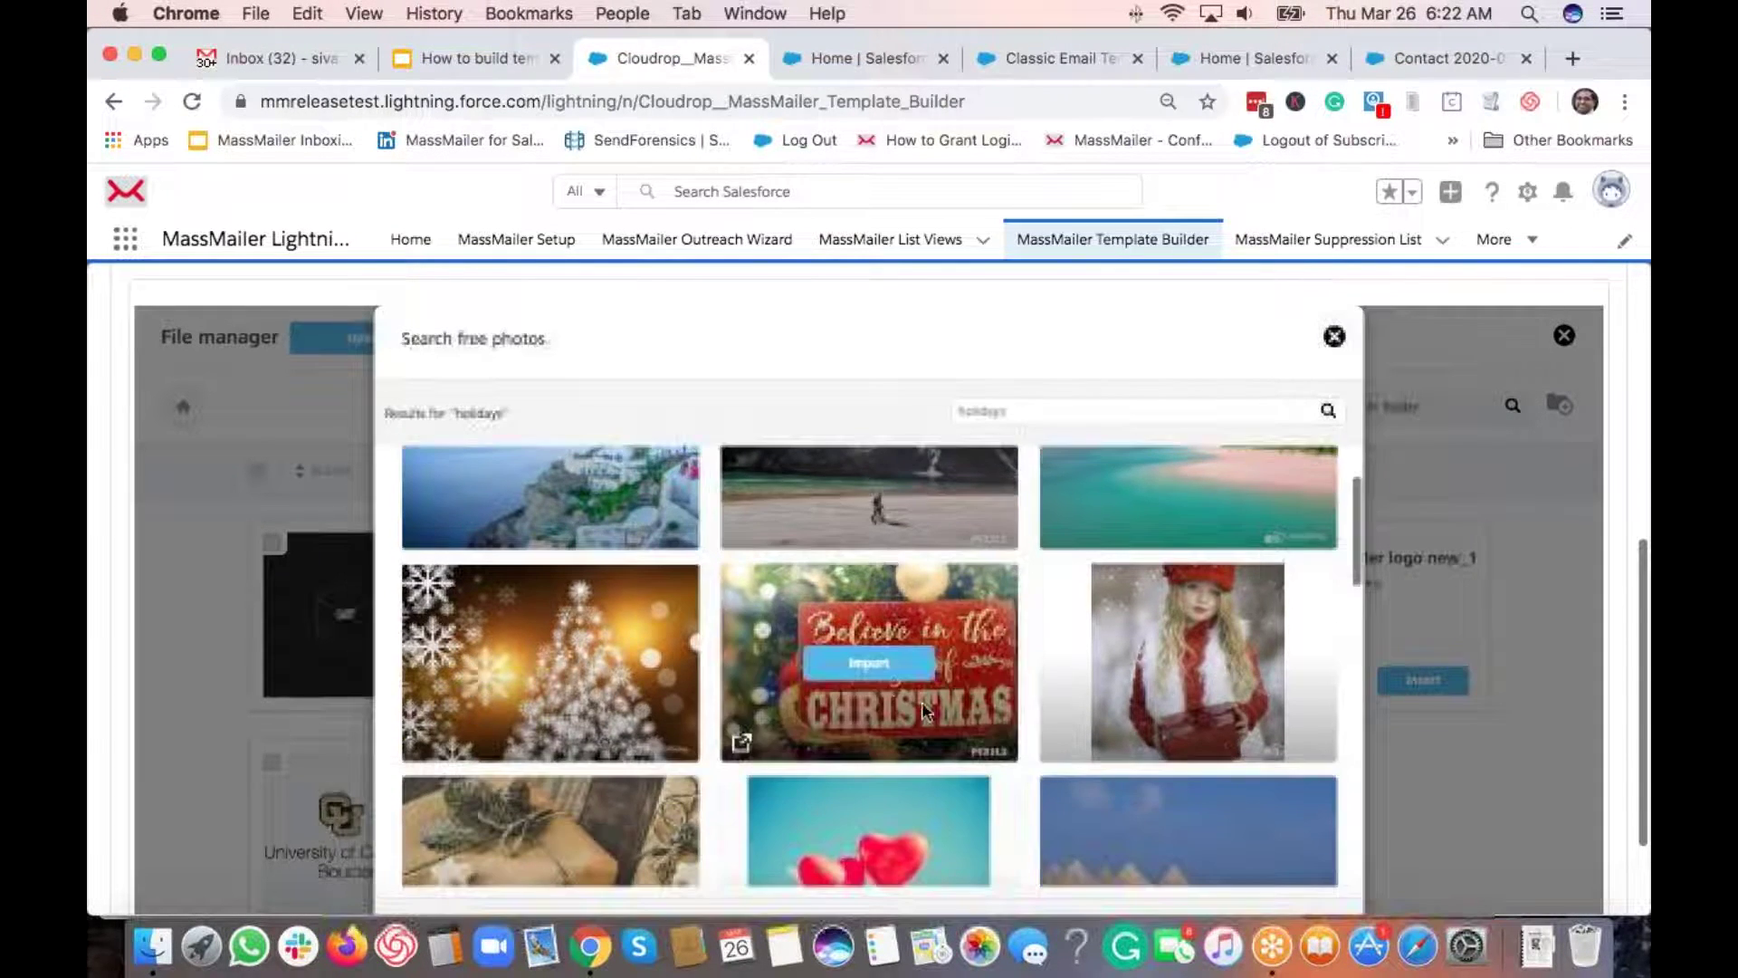
{"action": "left_click", "coordinate": [870, 664]}
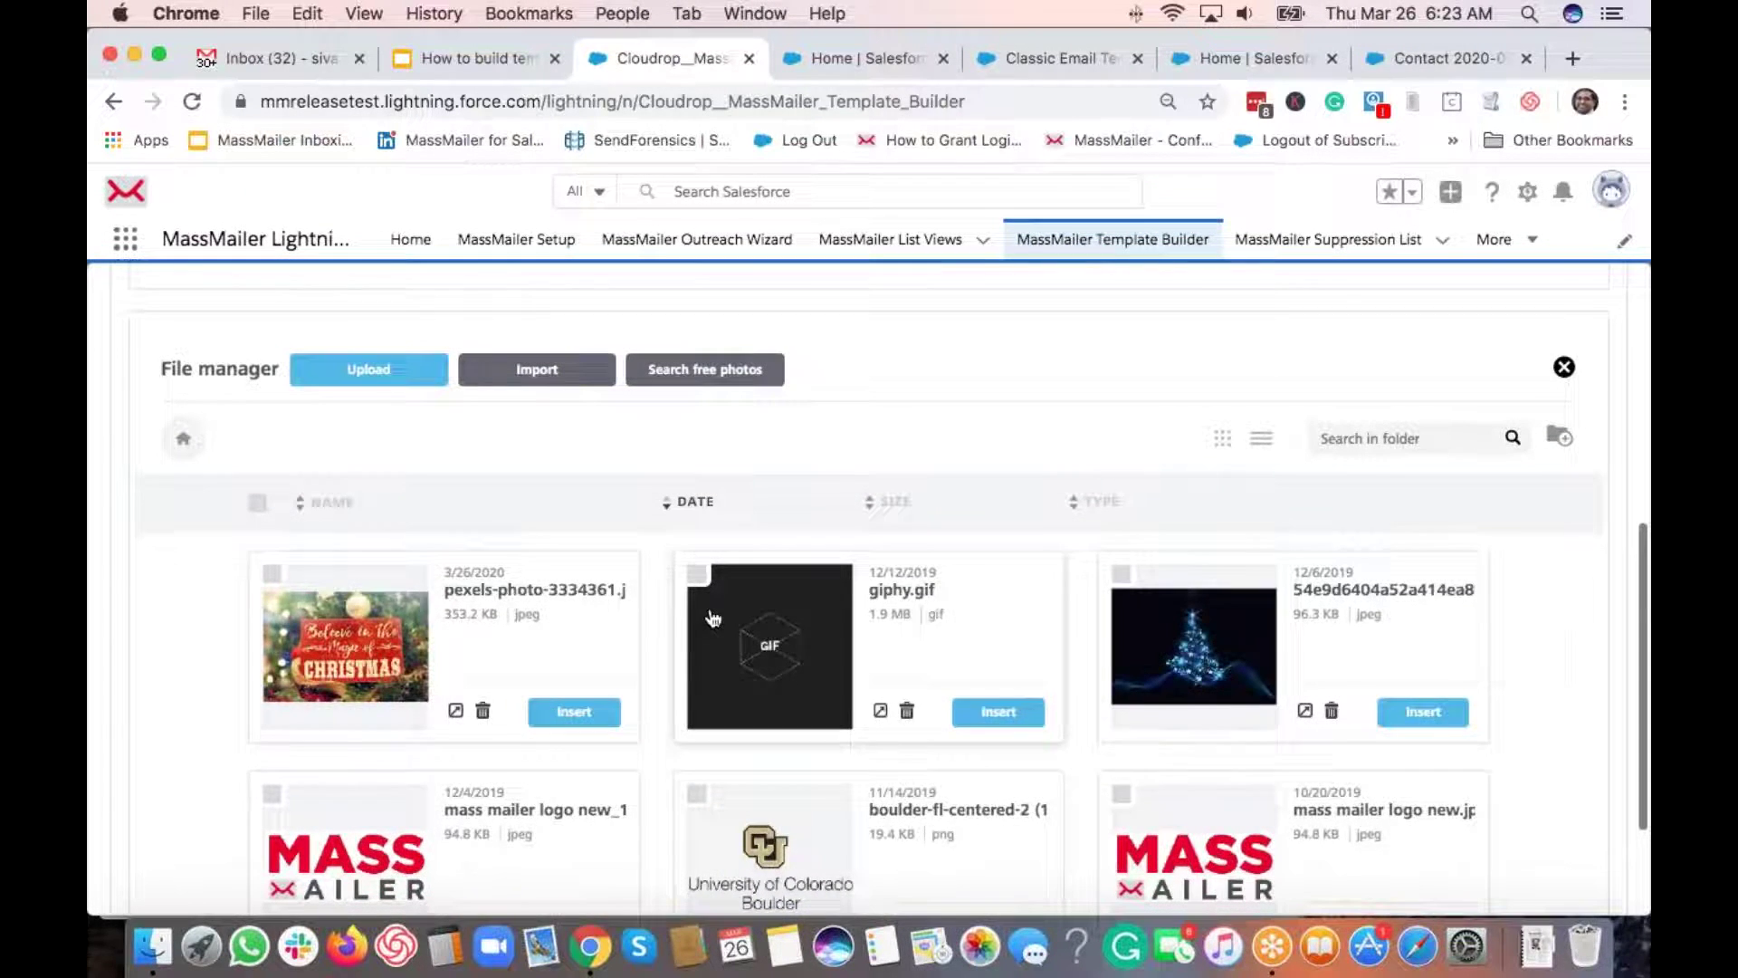
{"action": "scroll", "coordinate": [713, 618], "scroll_direction": "down", "scroll_amount": 3}
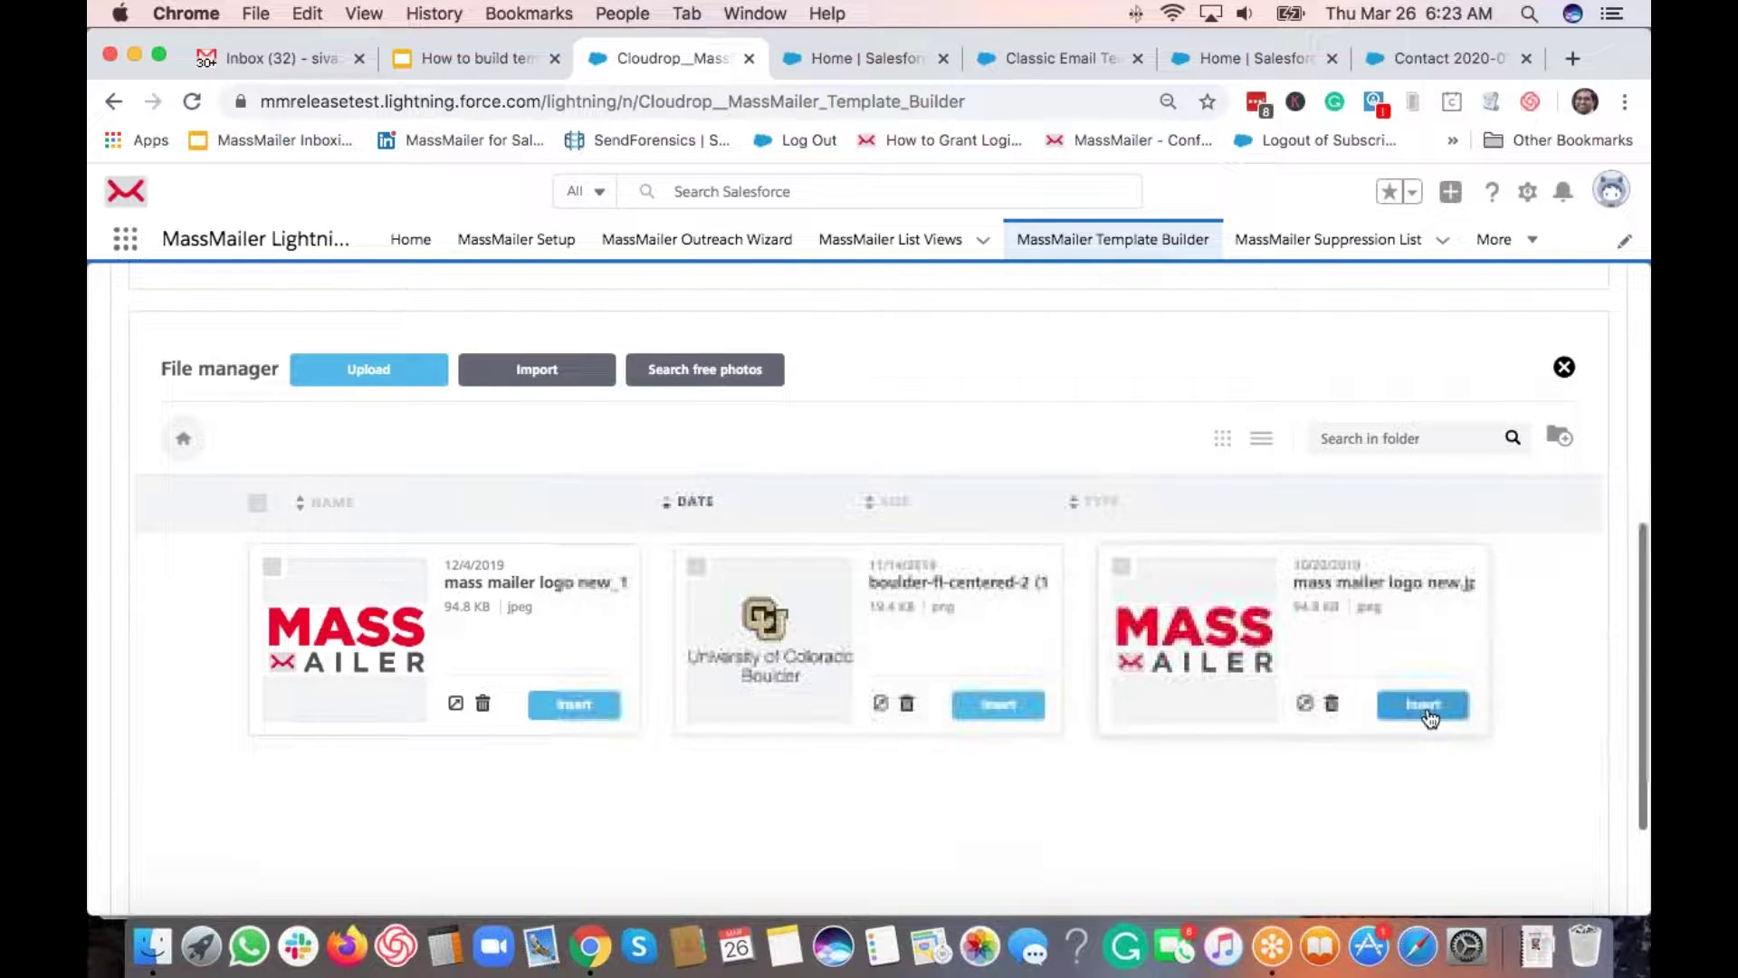
{"action": "left_click", "coordinate": [1426, 707]}
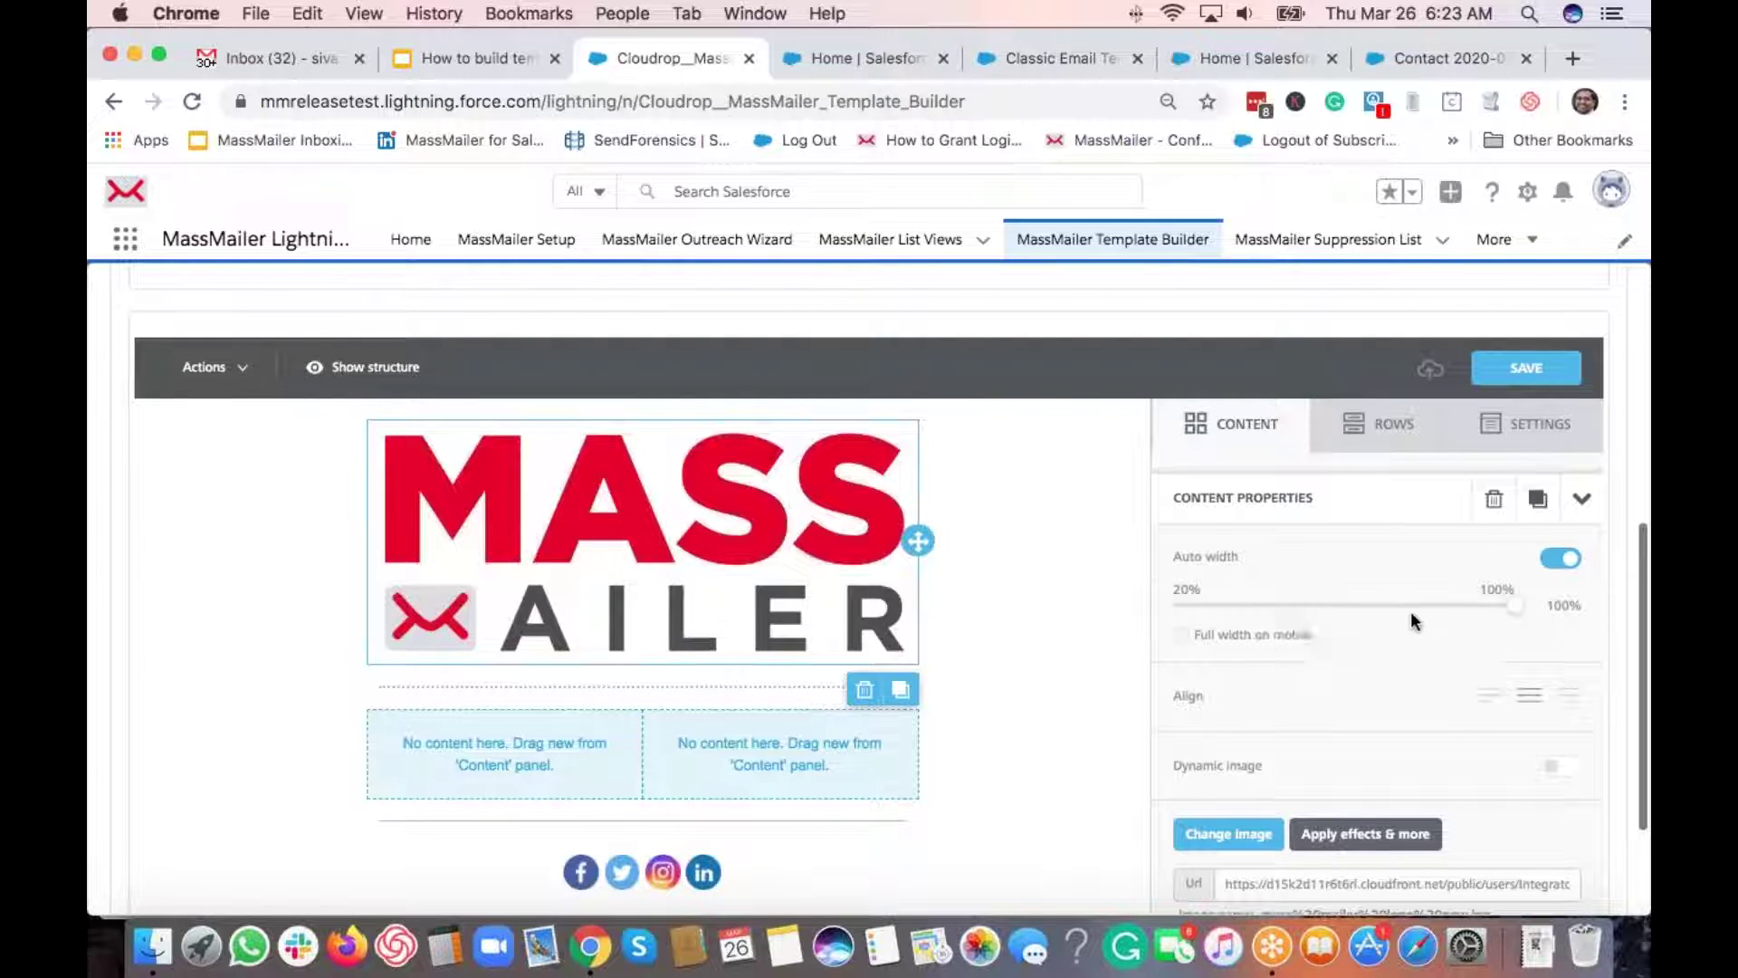
Step: Turn off auto width, shrink the logo to roughly 40% width and centre it
{"action": "scroll", "coordinate": [1469, 587], "scroll_direction": "down", "scroll_amount": 2}
{"action": "scroll", "coordinate": [1469, 587], "scroll_direction": "up", "scroll_amount": 2}
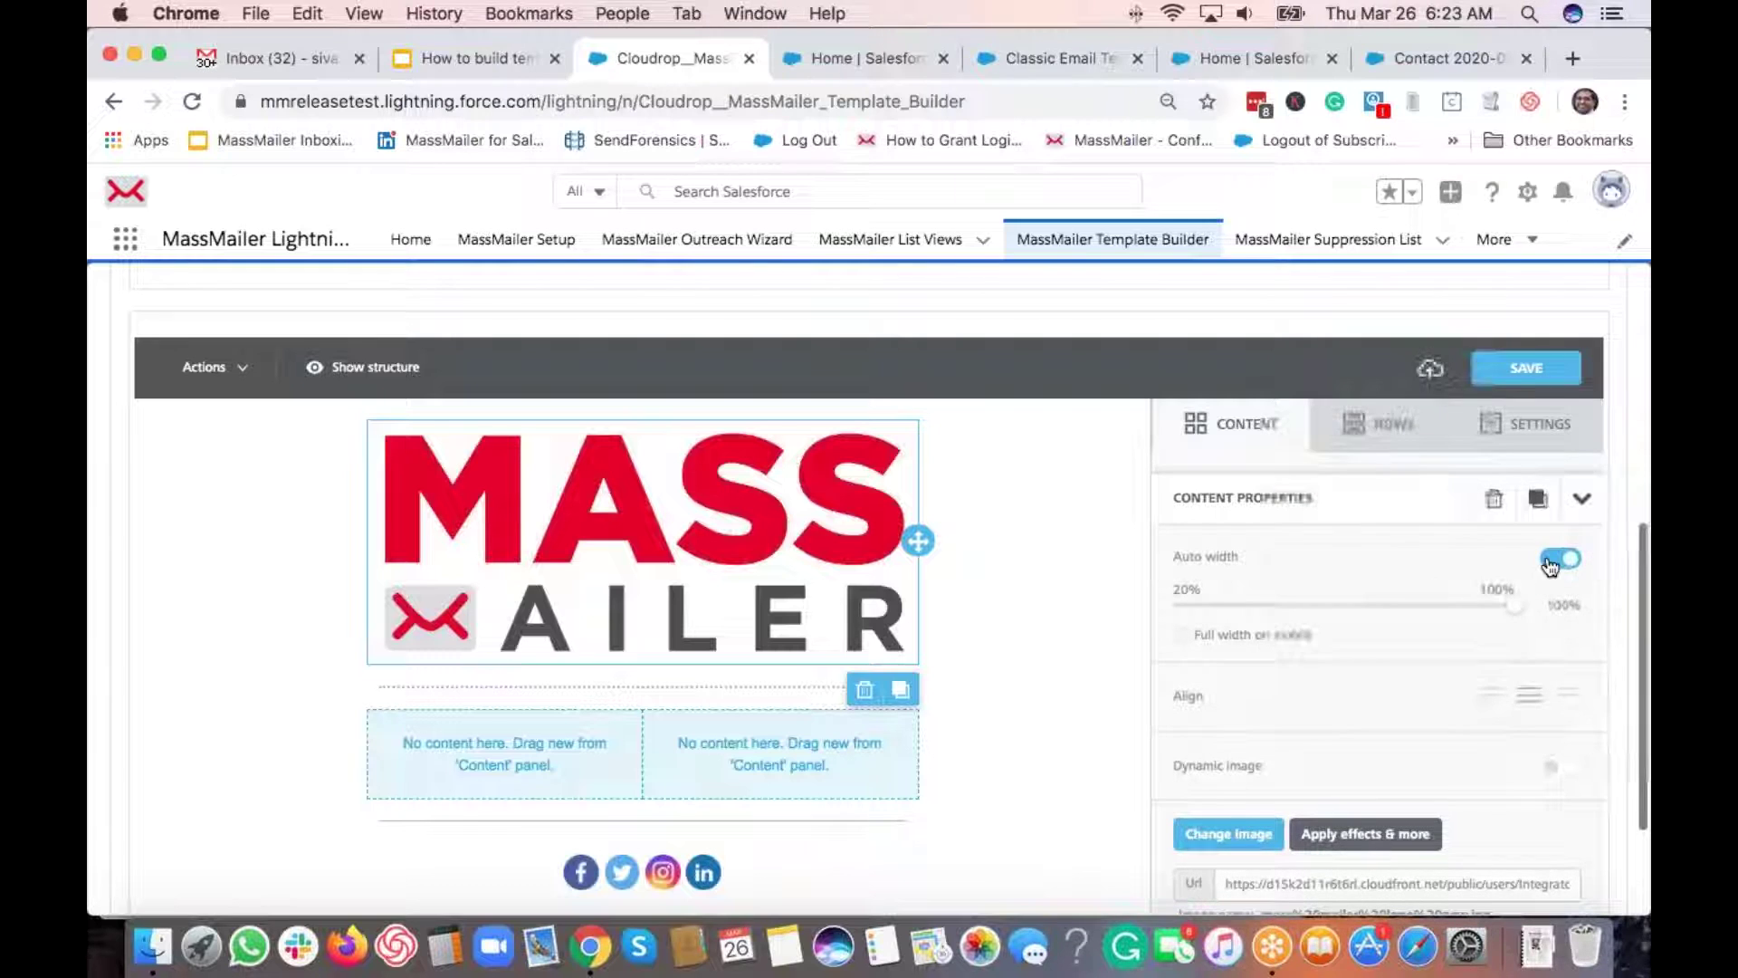
{"action": "left_click", "coordinate": [1550, 563]}
{"action": "left_click_drag", "start_coordinate": [1518, 607], "coordinate": [1256, 603]}
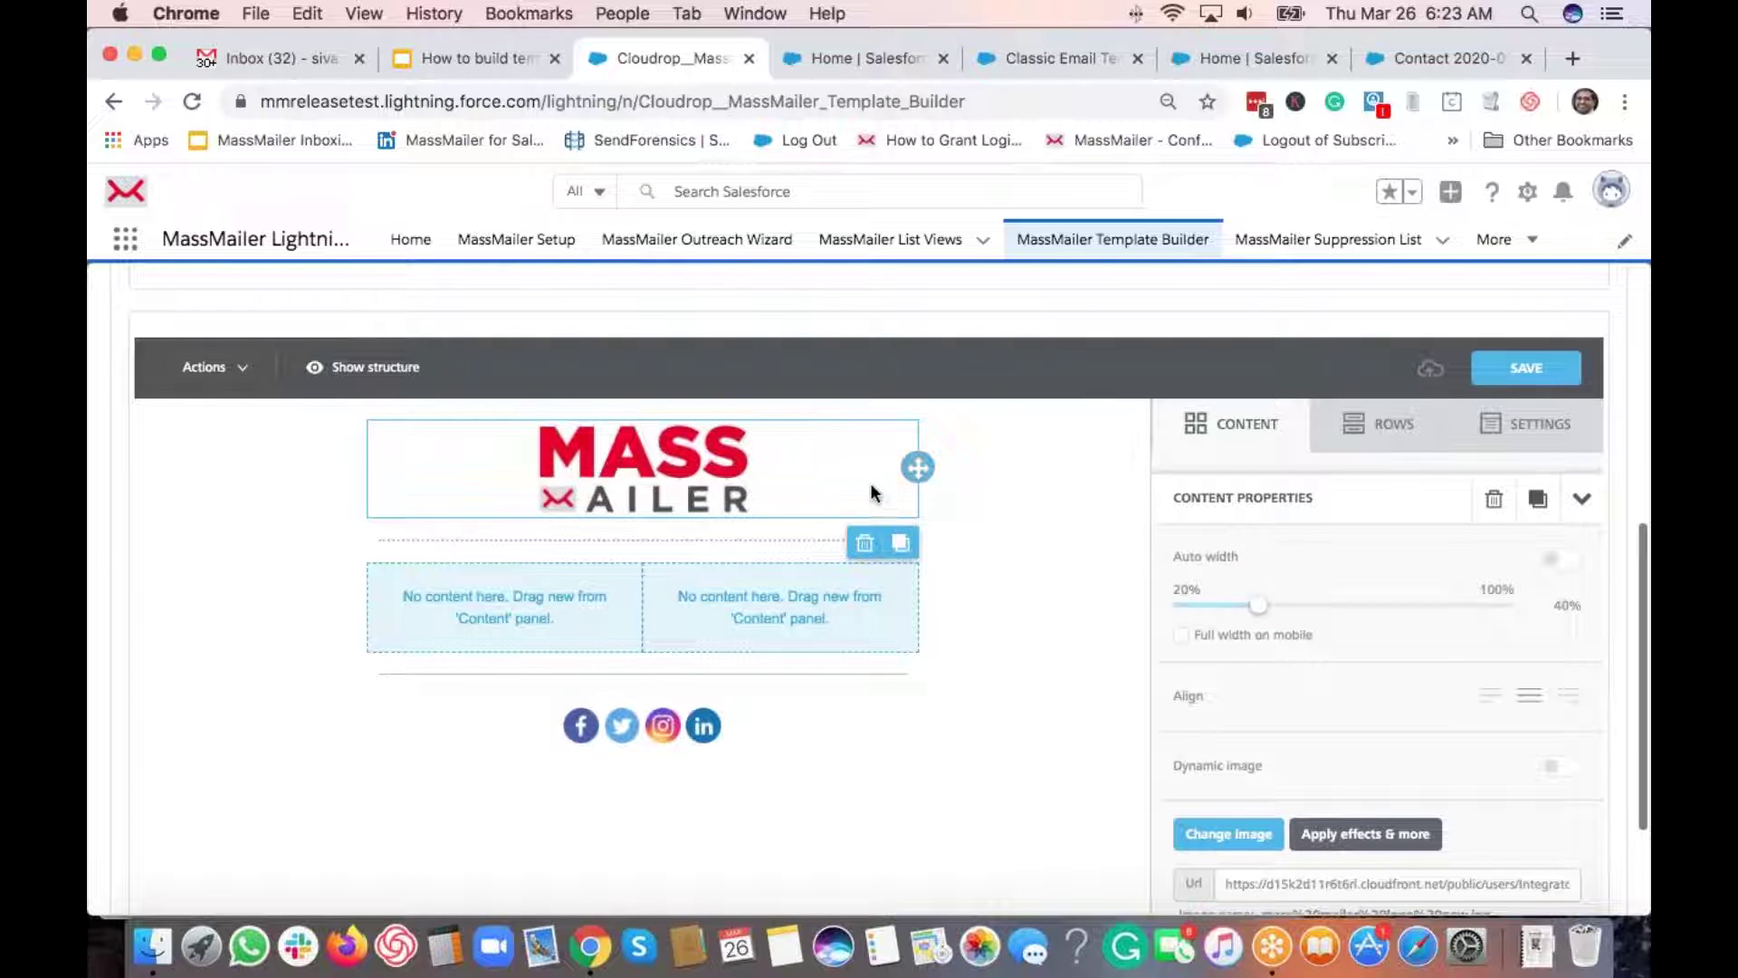
{"action": "scroll", "coordinate": [1366, 660], "scroll_direction": "down", "scroll_amount": 2}
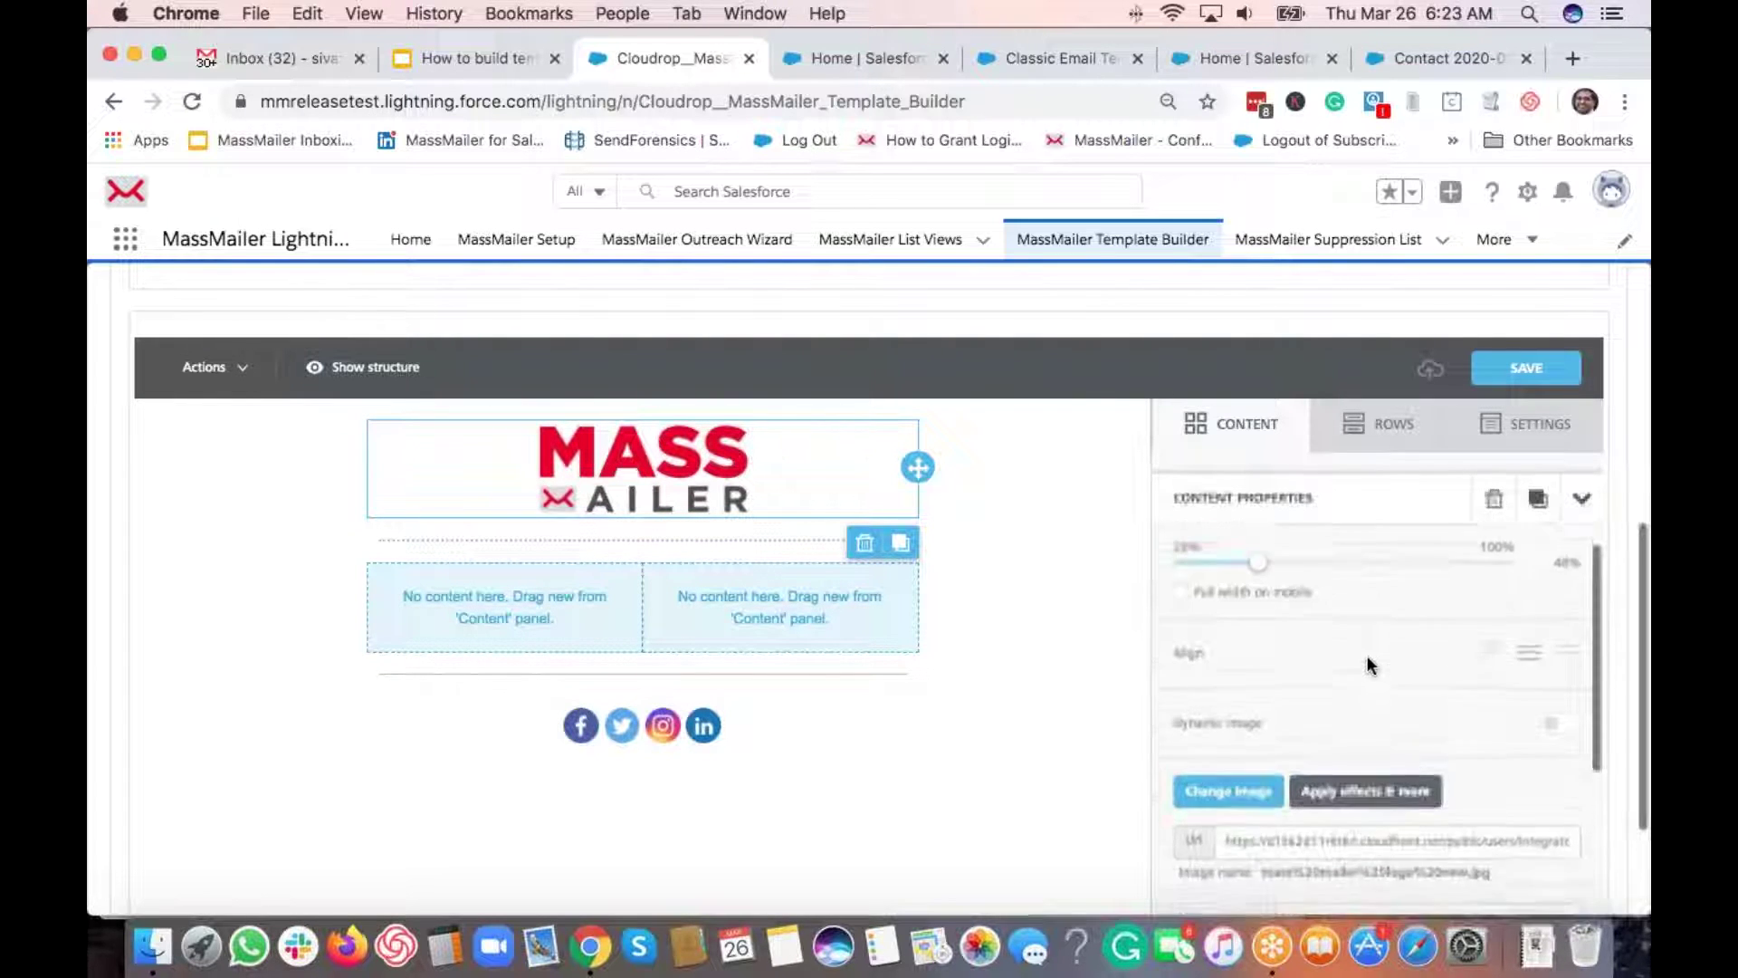
{"action": "left_click", "coordinate": [1492, 672]}
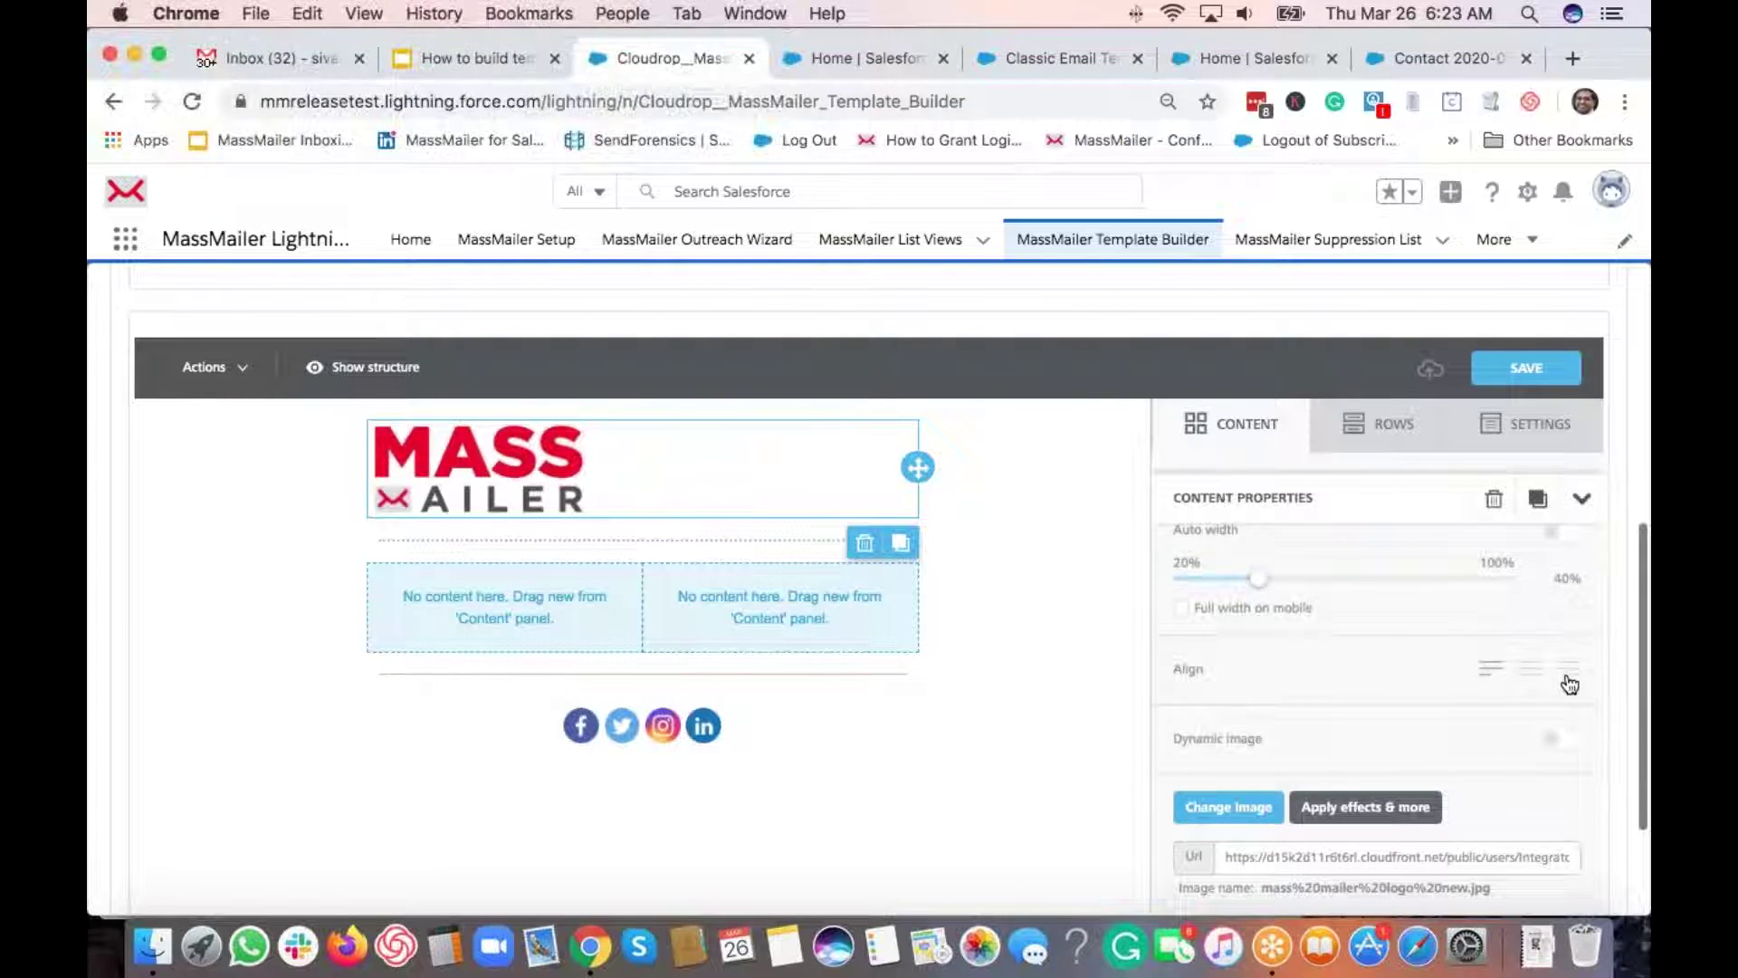
{"action": "left_click", "coordinate": [1572, 674]}
{"action": "left_click", "coordinate": [1530, 674]}
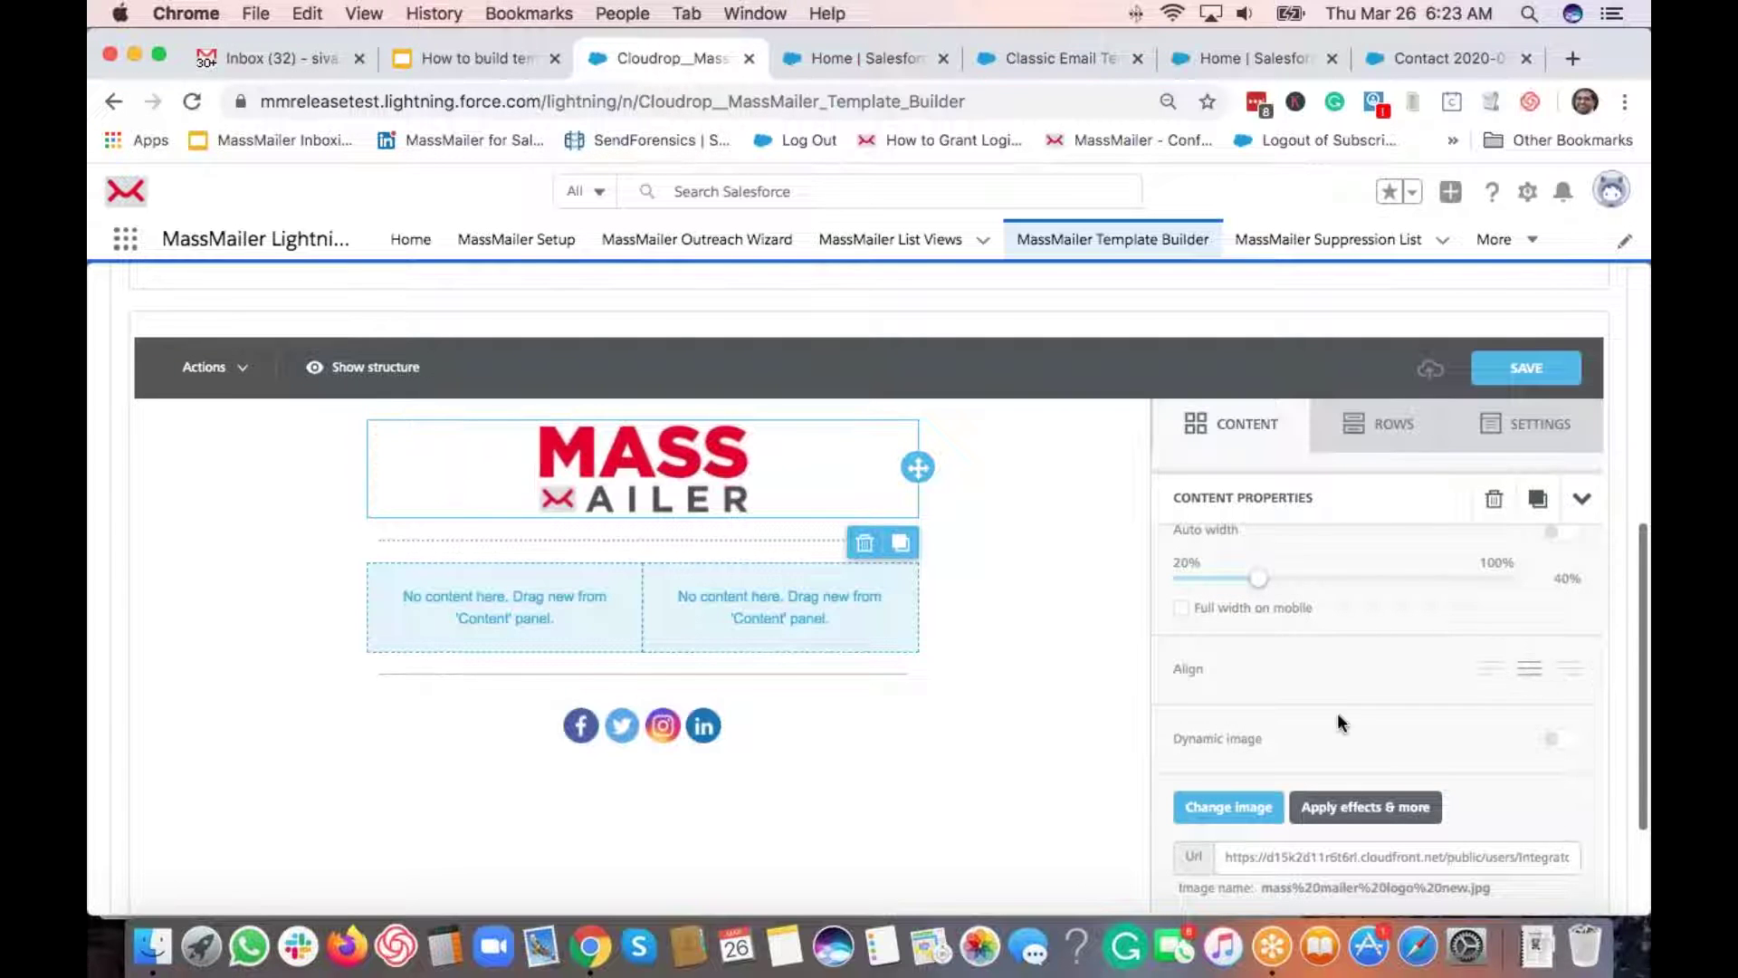
Step: Replace the logo's alternate text with 'Logo'
{"action": "scroll", "coordinate": [1339, 714], "scroll_direction": "down", "scroll_amount": 5}
{"action": "scroll", "coordinate": [1363, 784], "scroll_direction": "down", "scroll_amount": 3}
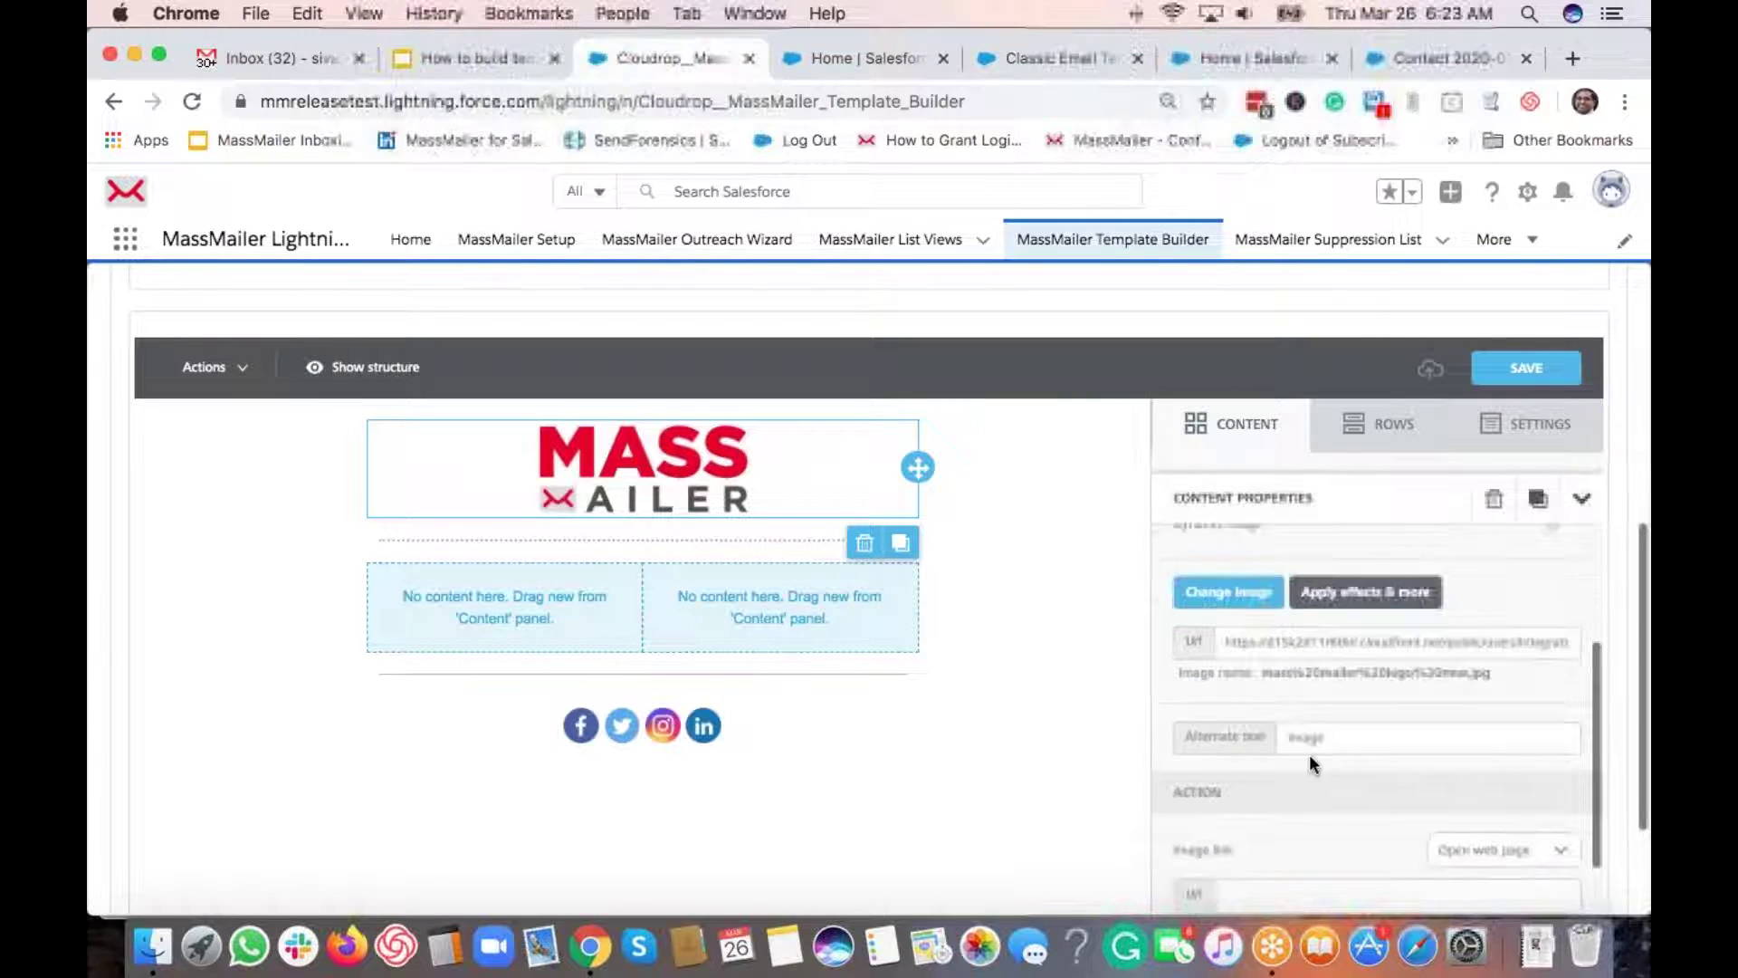
{"action": "double_click", "coordinate": [1348, 709]}
{"action": "type", "text": "t"}
Step: Link the logo to massmailer.io, keeping the Image link action as Open web page
{"action": "scroll", "coordinate": [1350, 708], "scroll_direction": "down", "scroll_amount": 3}
{"action": "left_click", "coordinate": [1261, 722]}
{"action": "type", "text": "massmailer.io"}
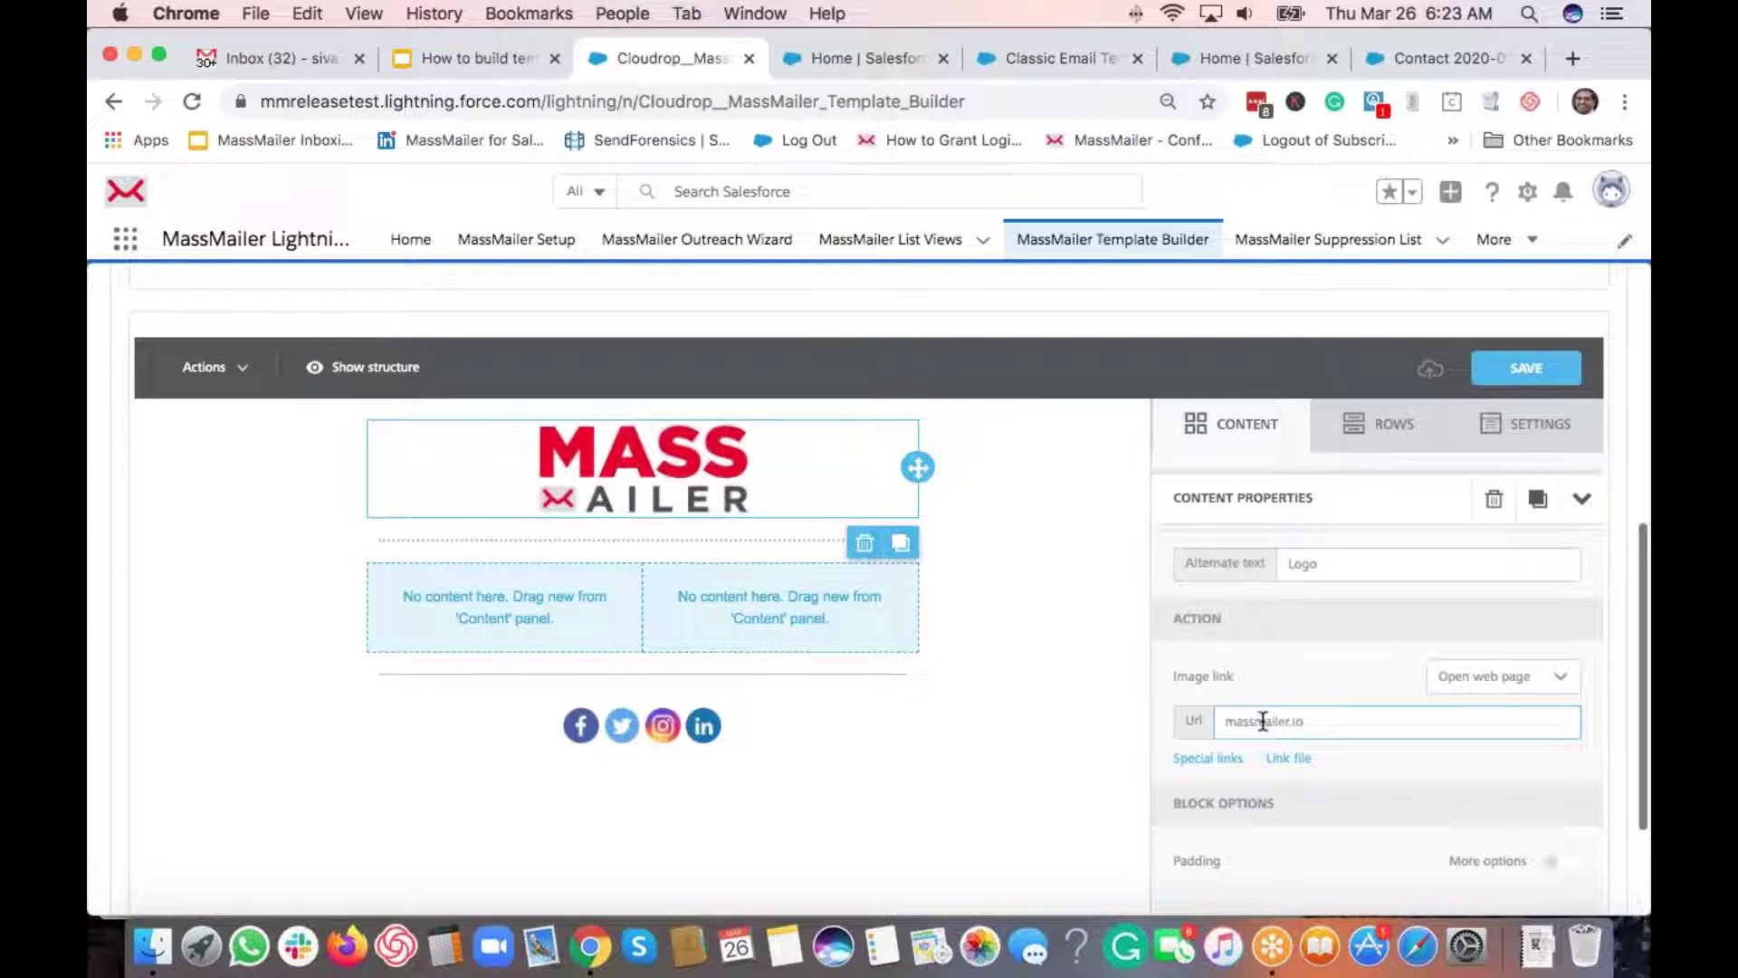
{"action": "left_click", "coordinate": [1460, 694]}
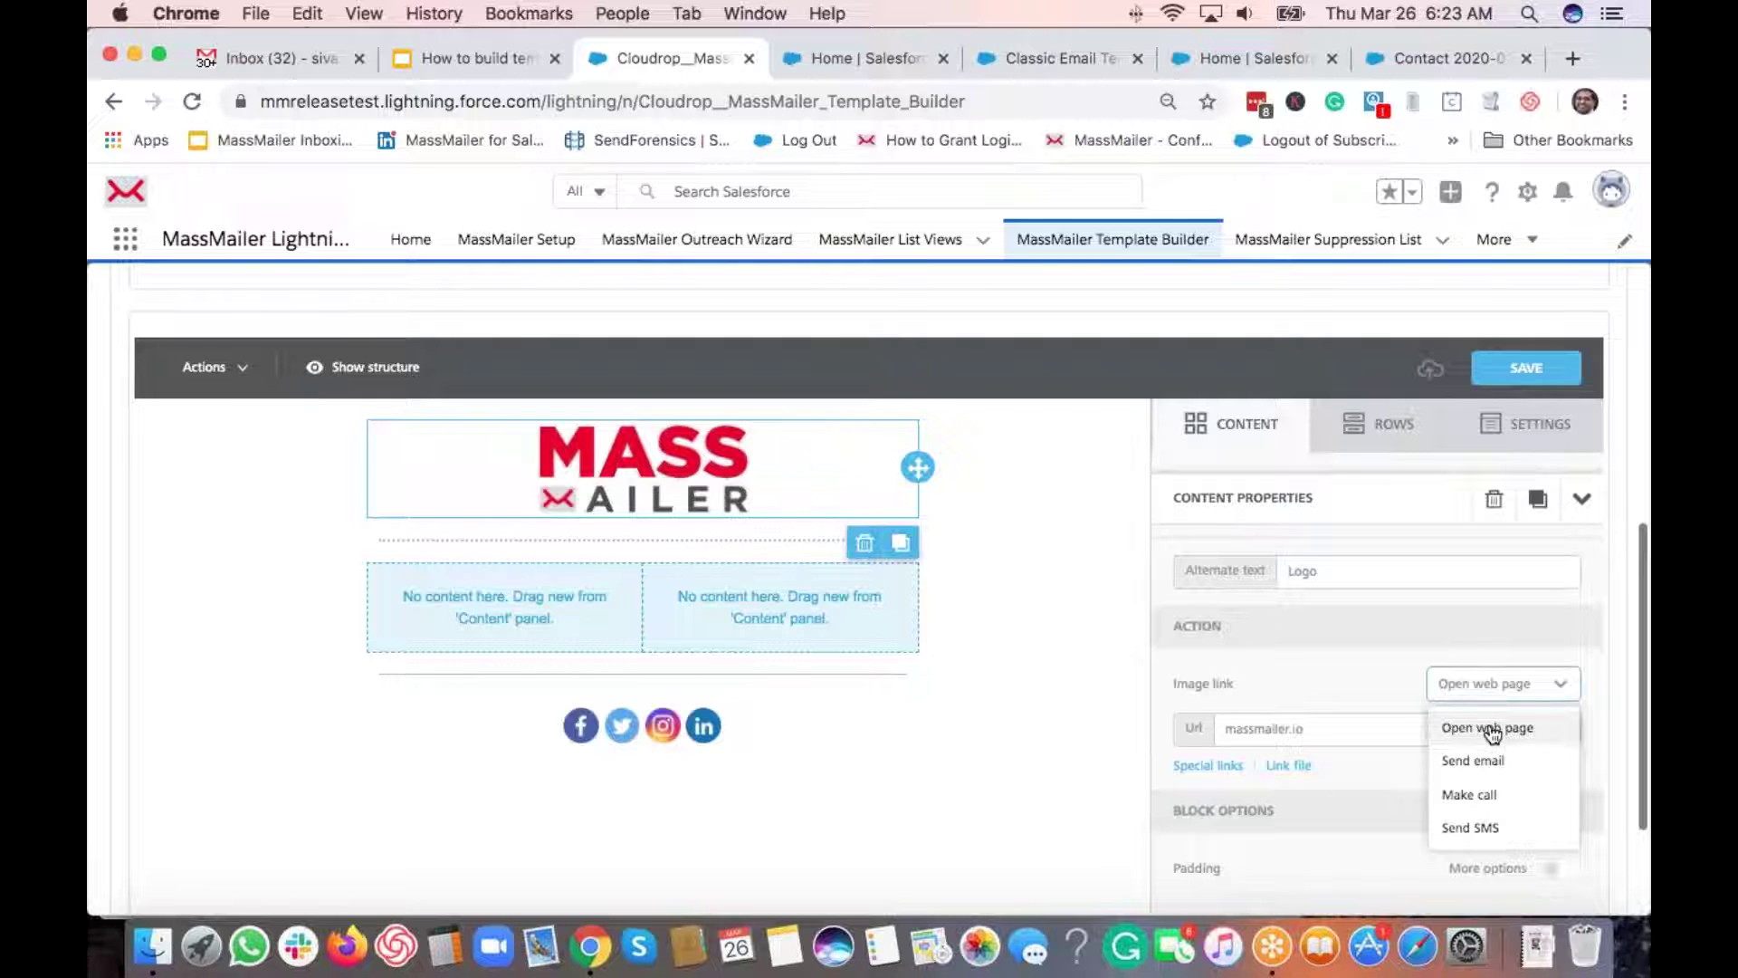
{"action": "left_click", "coordinate": [1305, 664]}
{"action": "scroll", "coordinate": [1313, 679], "scroll_direction": "down", "scroll_amount": 5}
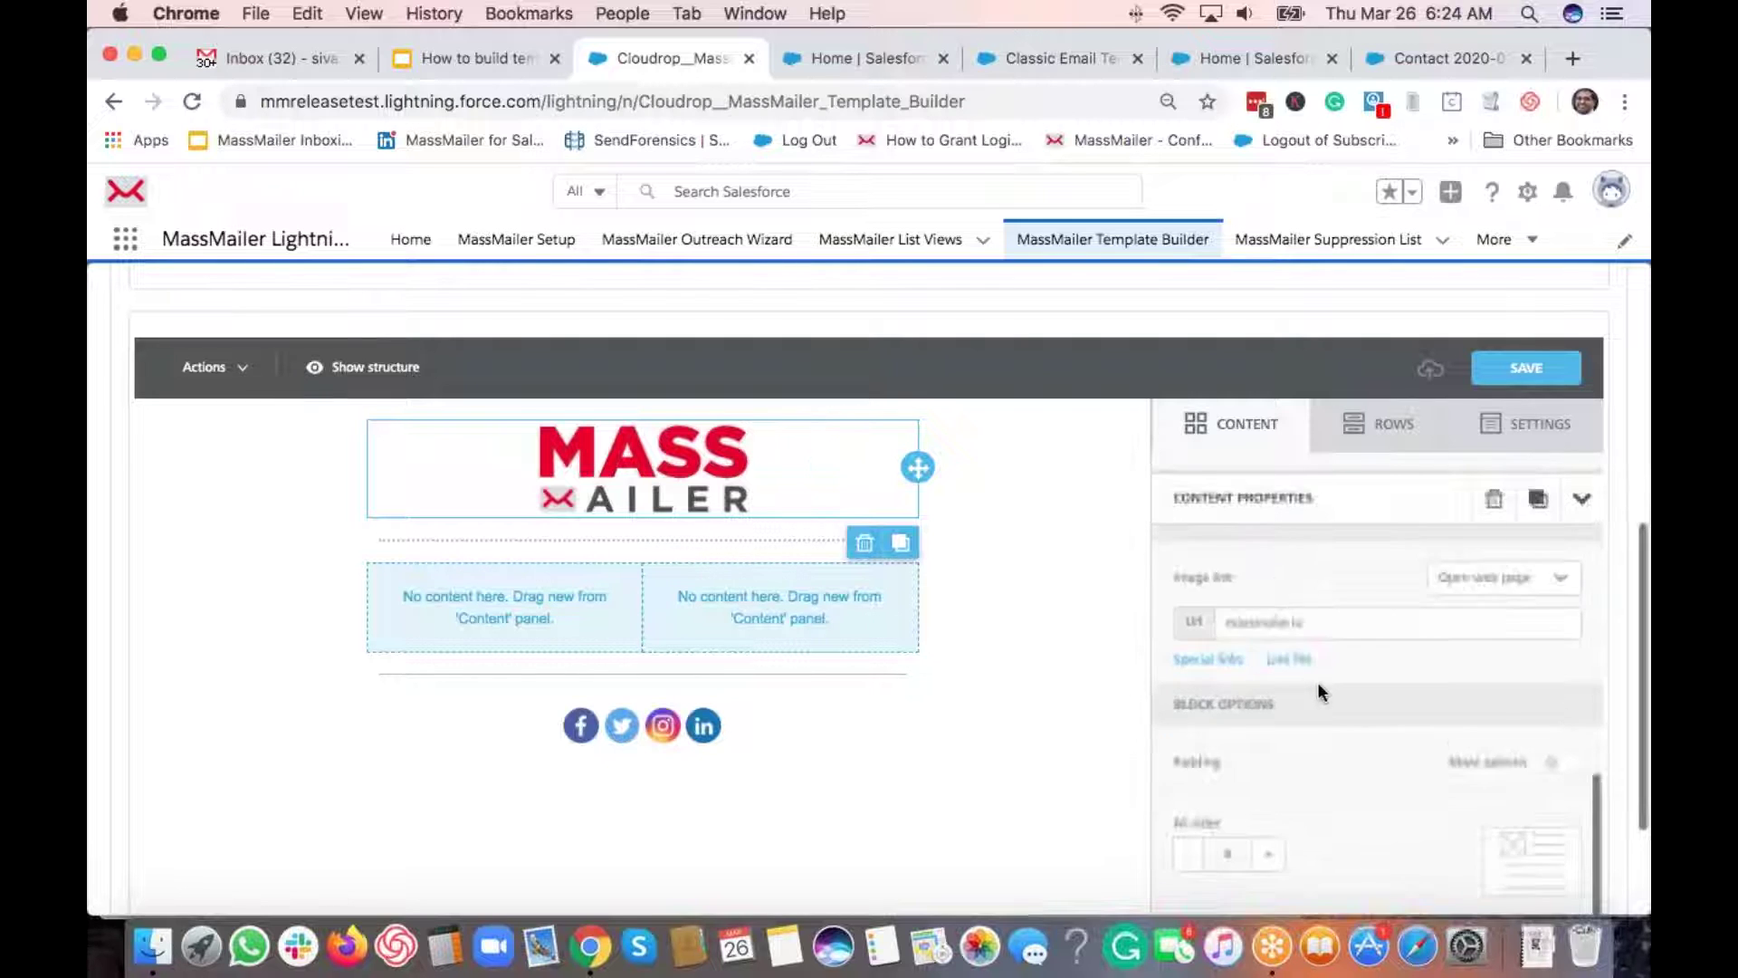
{"action": "scroll", "coordinate": [1381, 725], "scroll_direction": "down", "scroll_amount": 2}
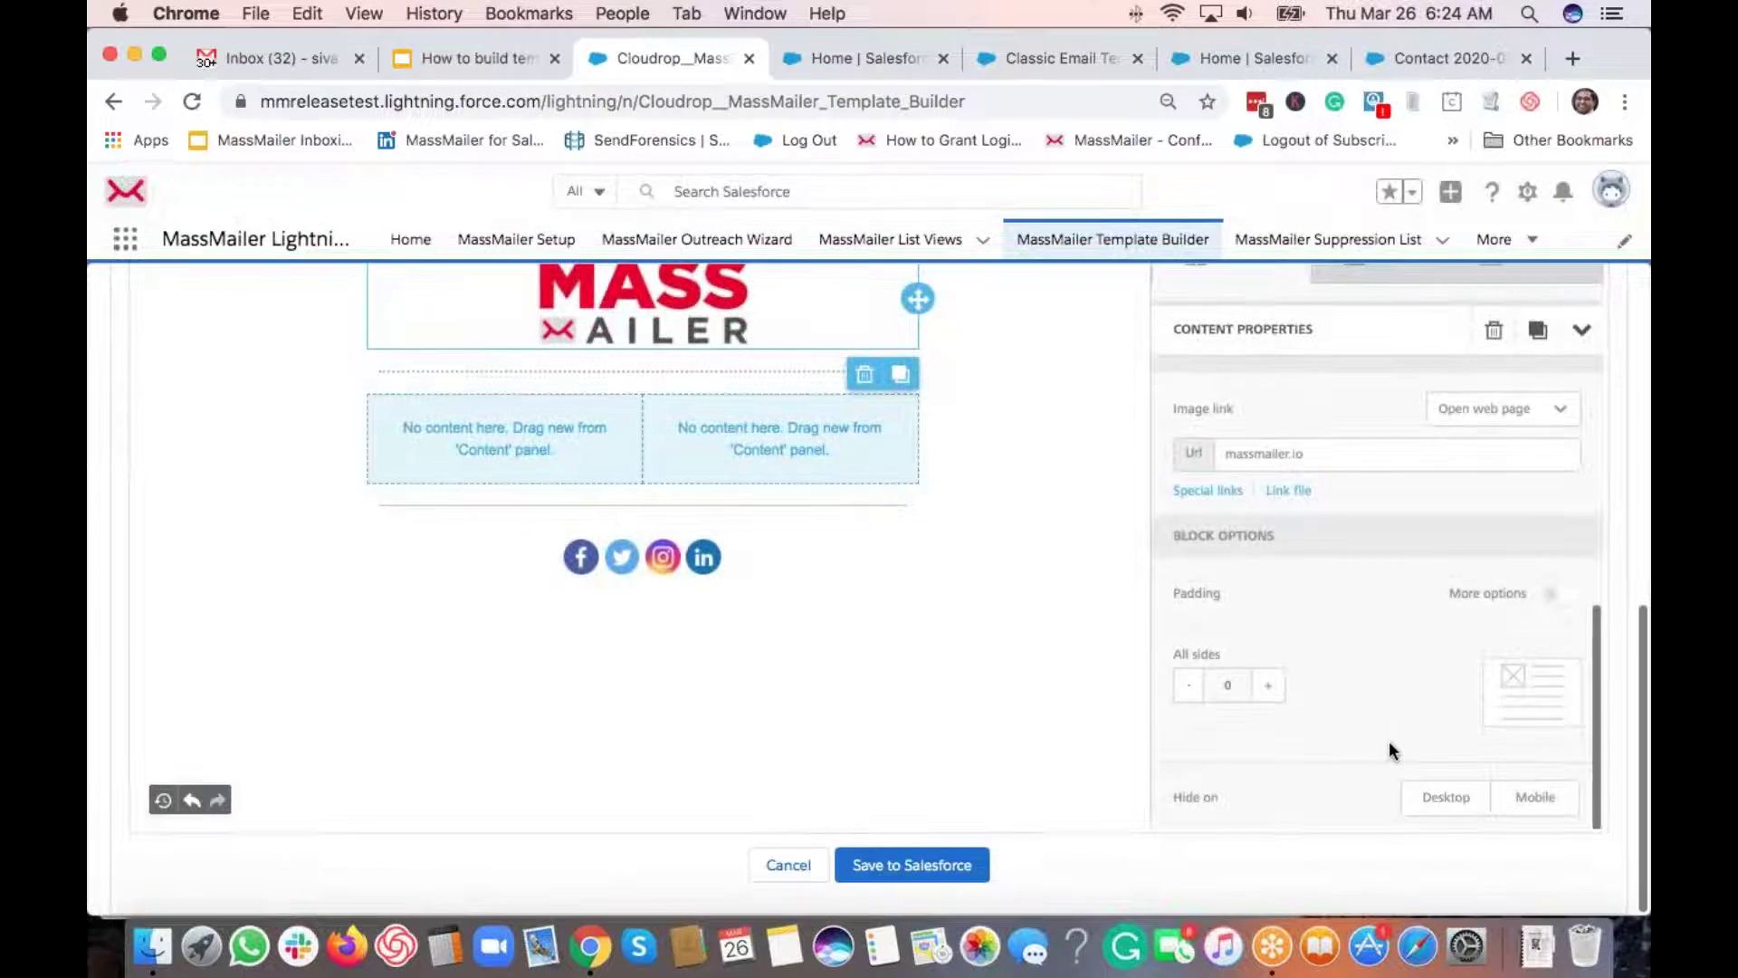
{"action": "scroll", "coordinate": [1376, 652], "scroll_direction": "up", "scroll_amount": 3}
{"action": "scroll", "coordinate": [1249, 525], "scroll_direction": "up", "scroll_amount": 5}
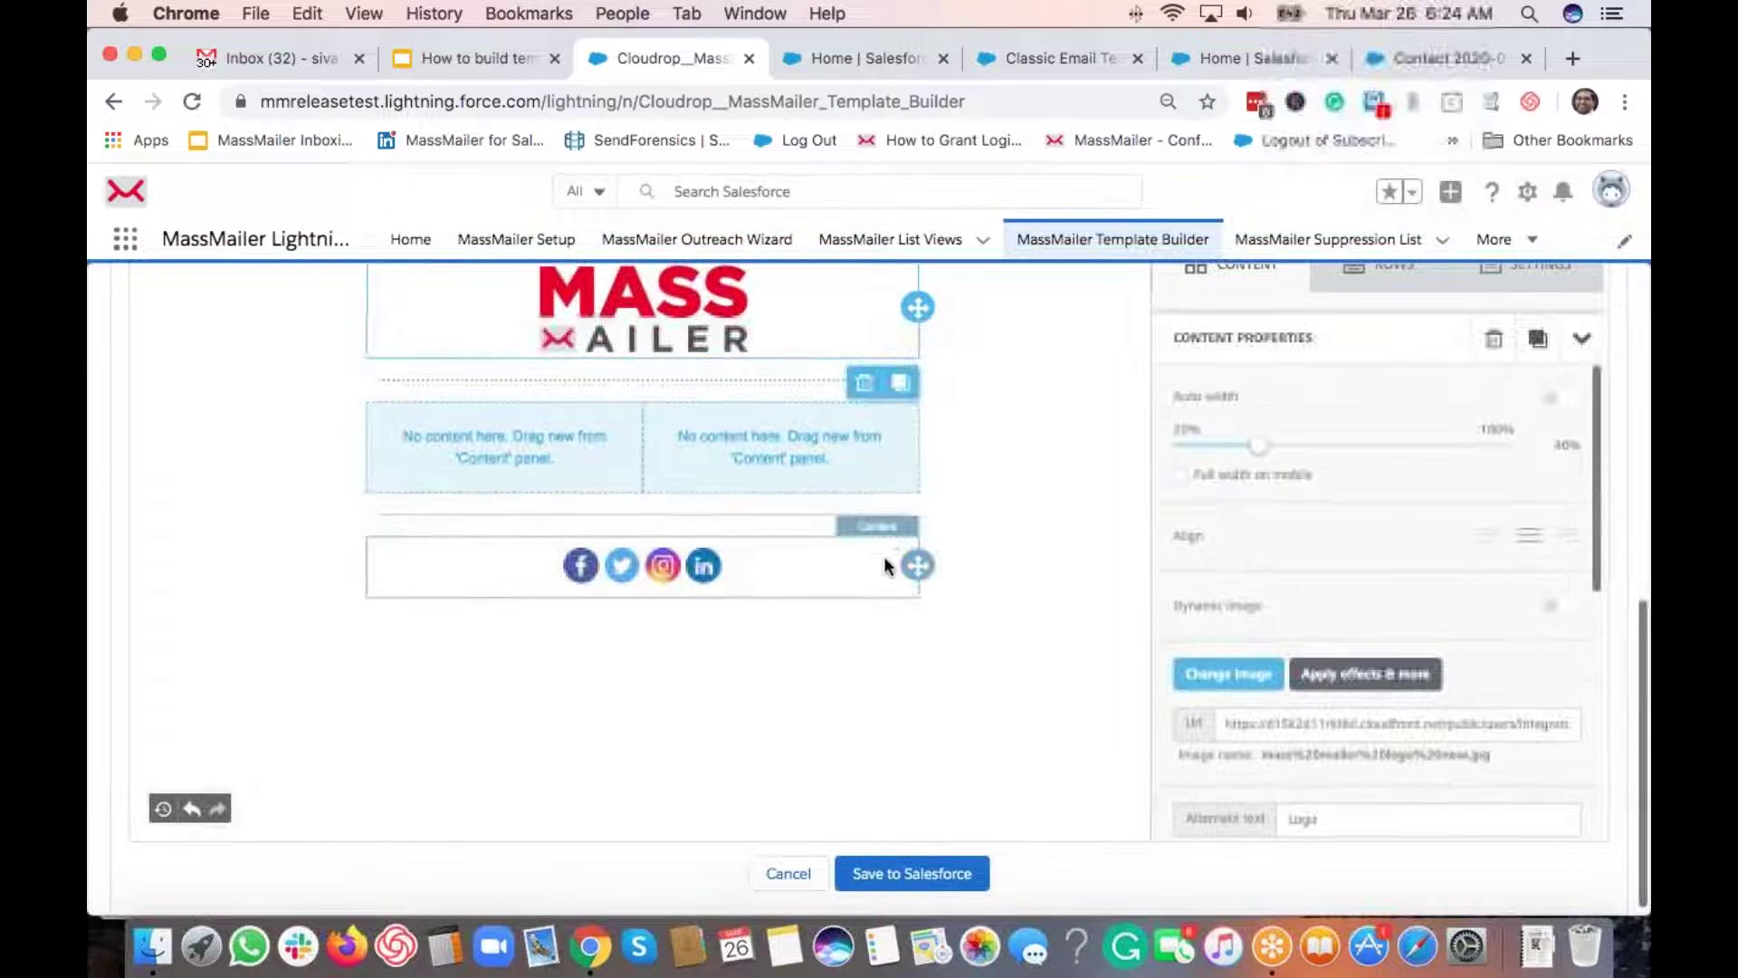
{"action": "scroll", "coordinate": [916, 435], "scroll_direction": "up", "scroll_amount": 2}
{"action": "scroll", "coordinate": [926, 442], "scroll_direction": "down", "scroll_amount": 2}
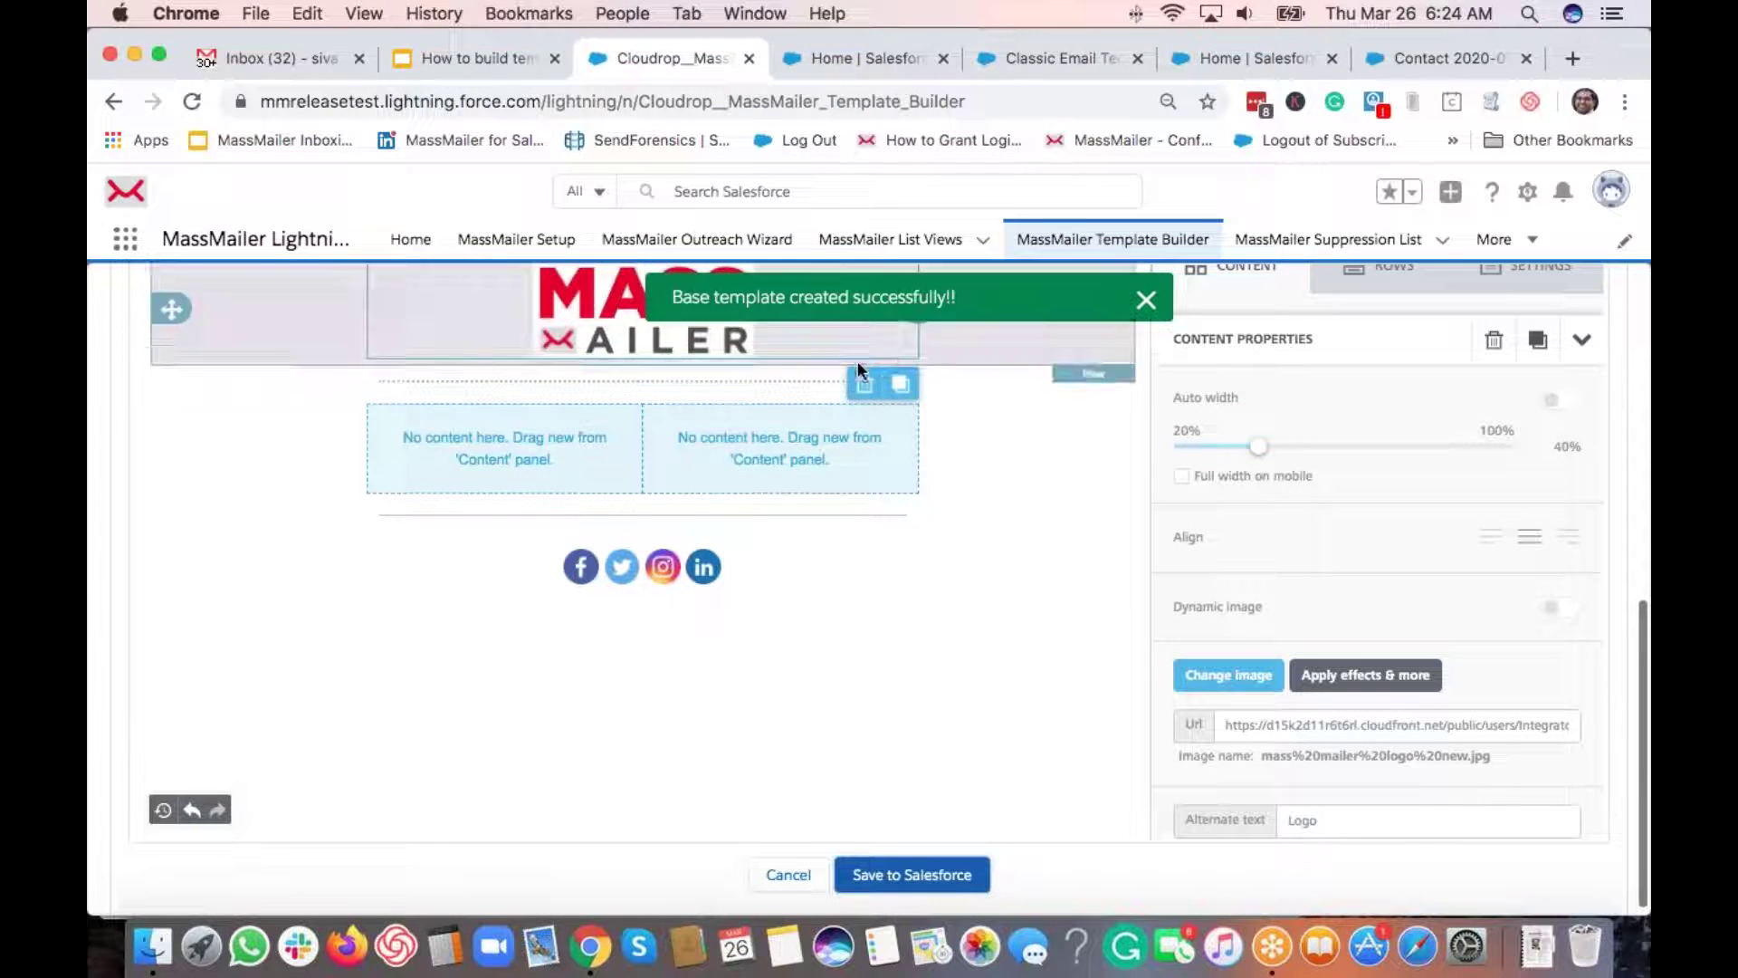
Step: Save 'This is the header and footer template' to Salesforce and return to the page top
{"action": "scroll", "coordinate": [1056, 541], "scroll_direction": "up", "scroll_amount": 10}
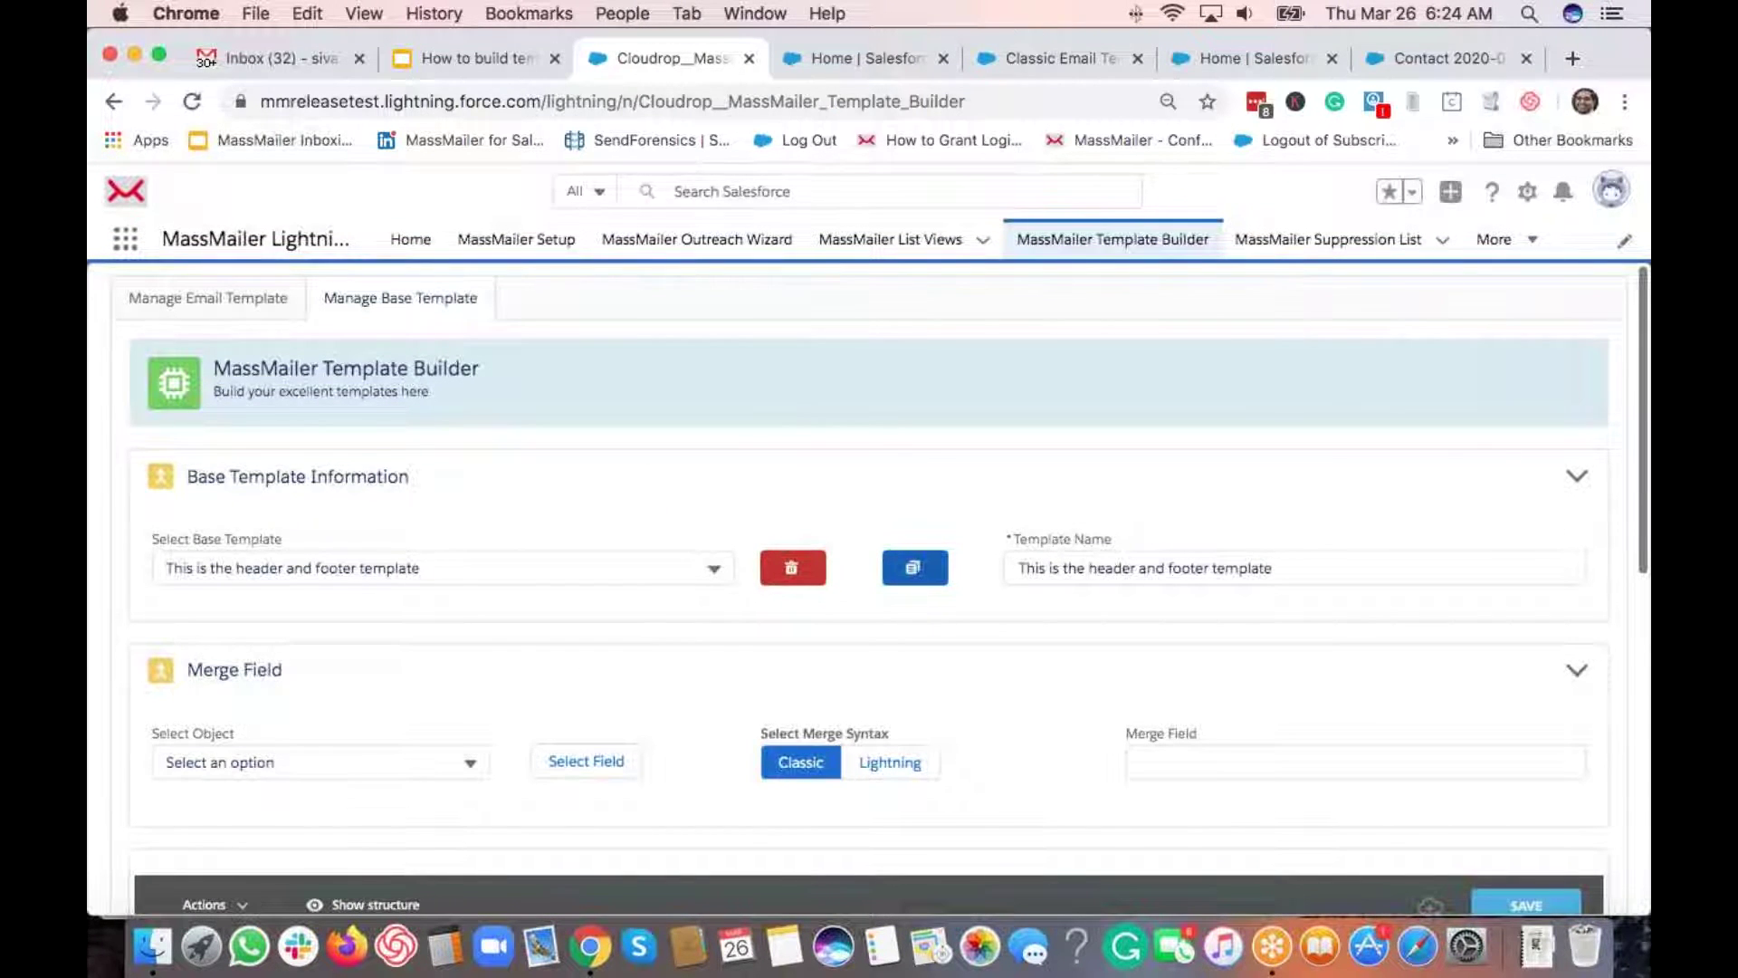
{"action": "scroll", "coordinate": [703, 673], "scroll_direction": "down", "scroll_amount": 3}
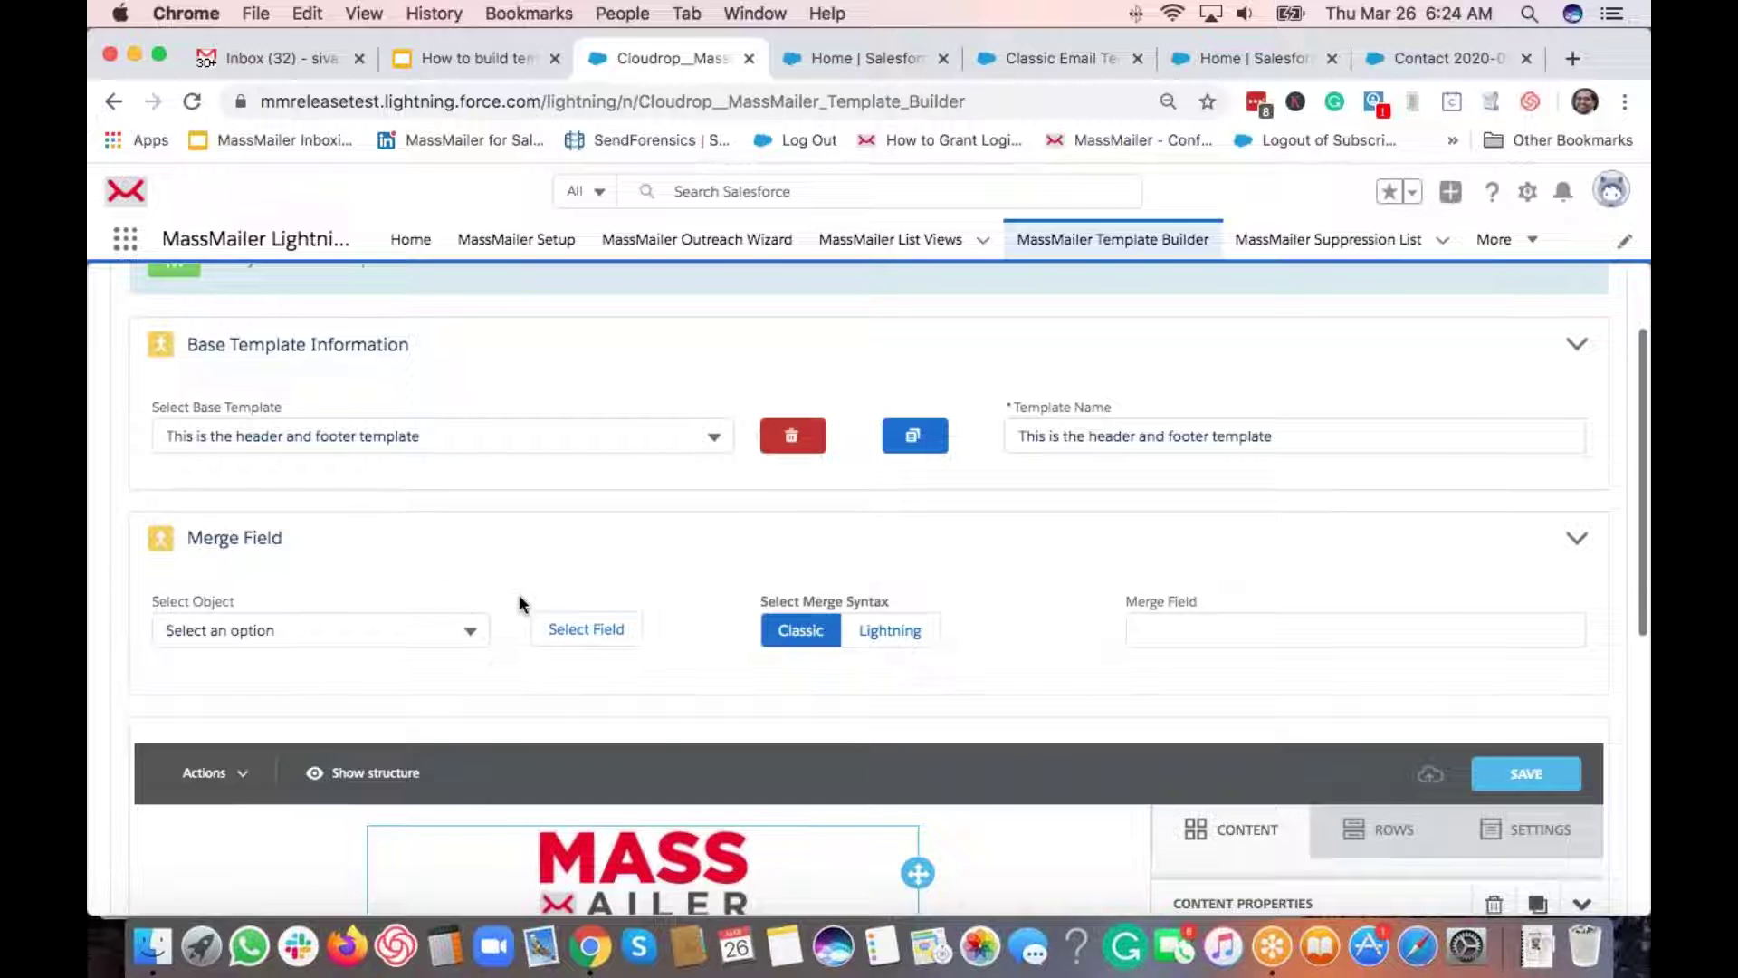
{"action": "scroll", "coordinate": [519, 594], "scroll_direction": "up", "scroll_amount": 2}
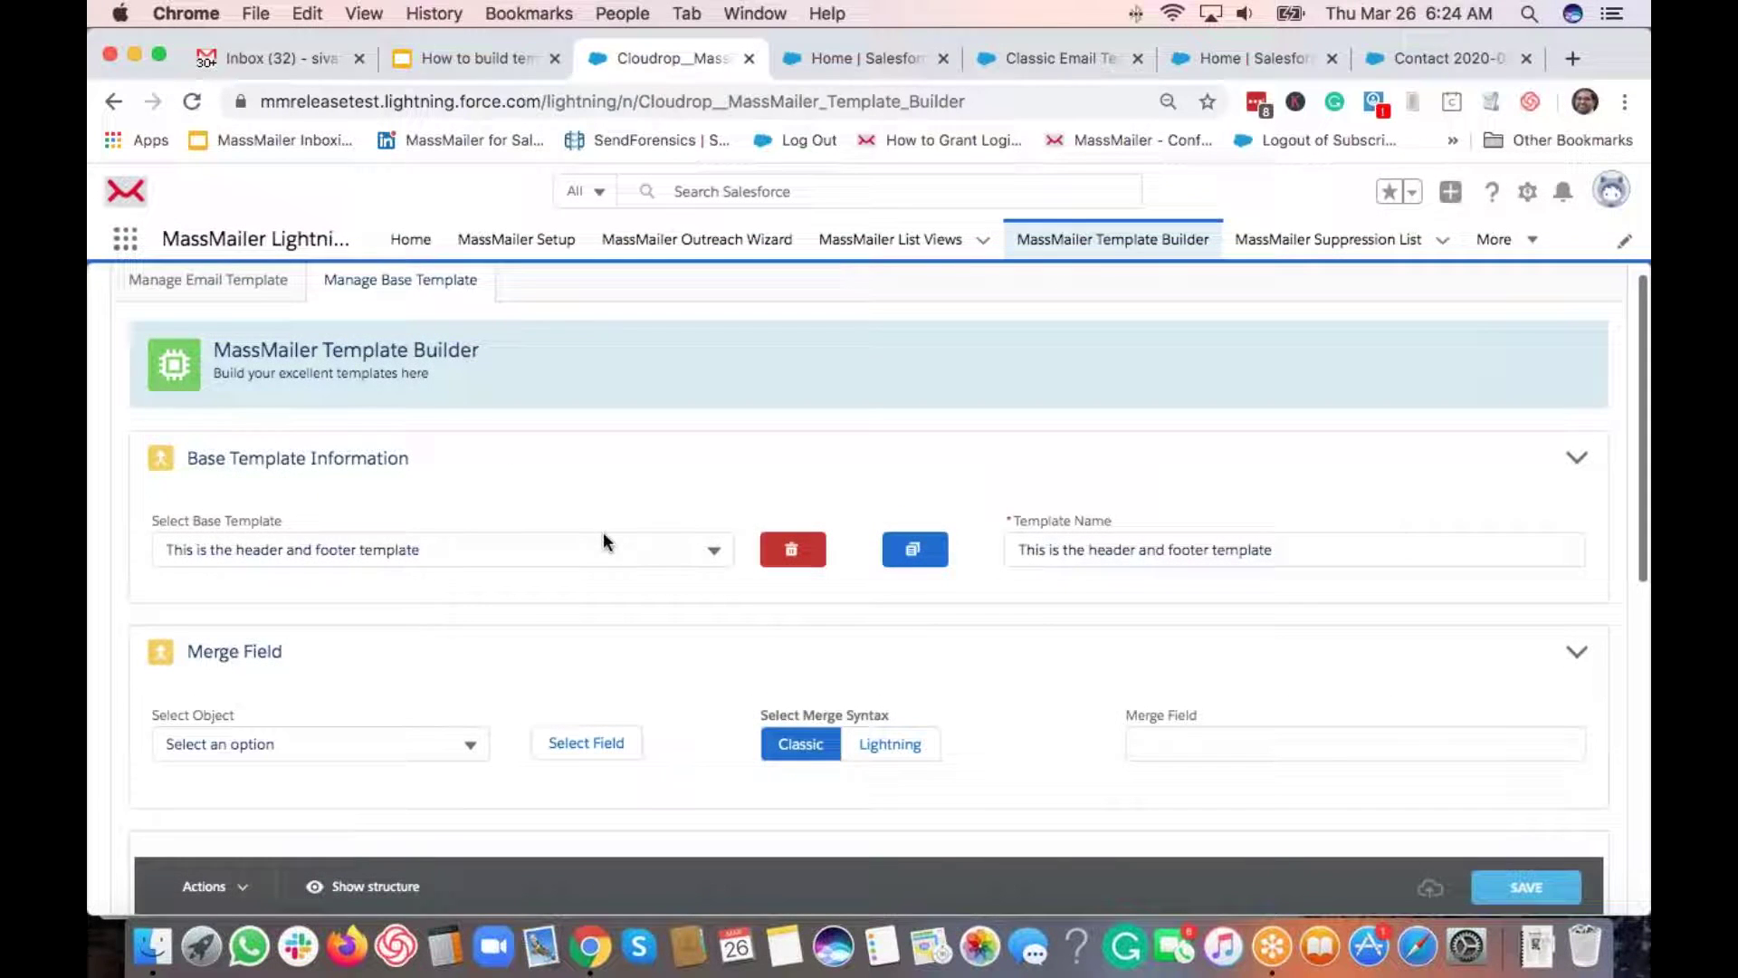
Step: Clone the header and footer base template, then reload the MassMailer Template Builder page
{"action": "left_click", "coordinate": [912, 557]}
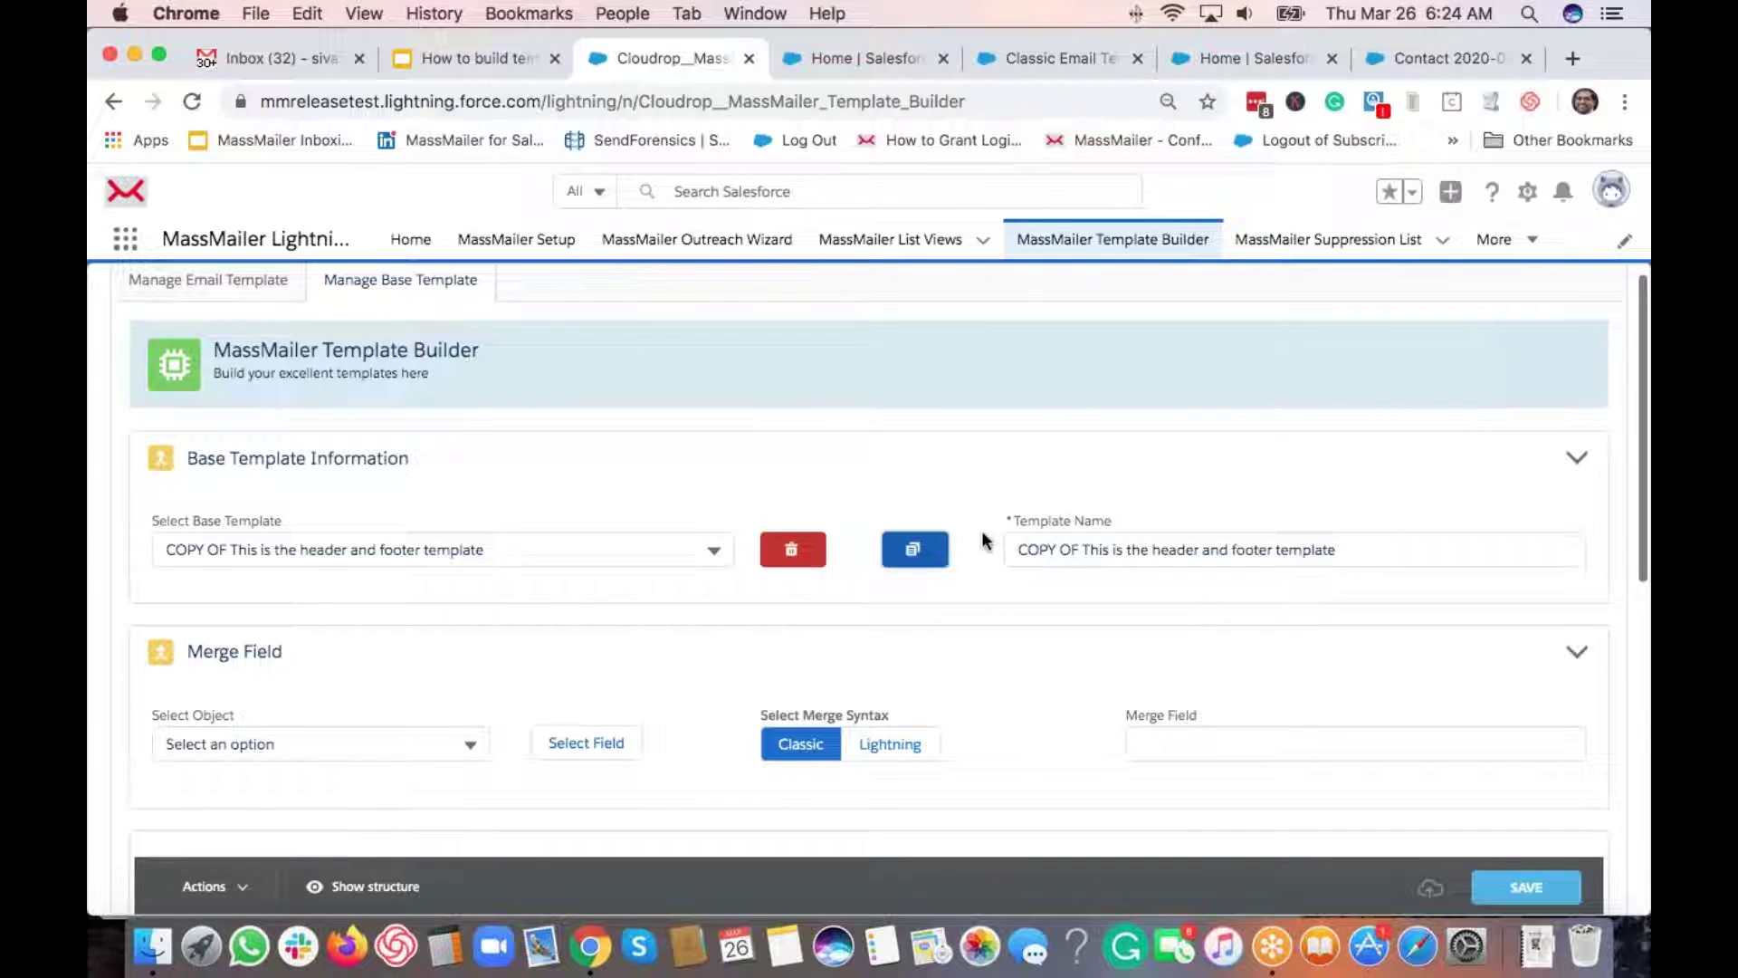
{"action": "scroll", "coordinate": [1043, 669], "scroll_direction": "down", "scroll_amount": 5}
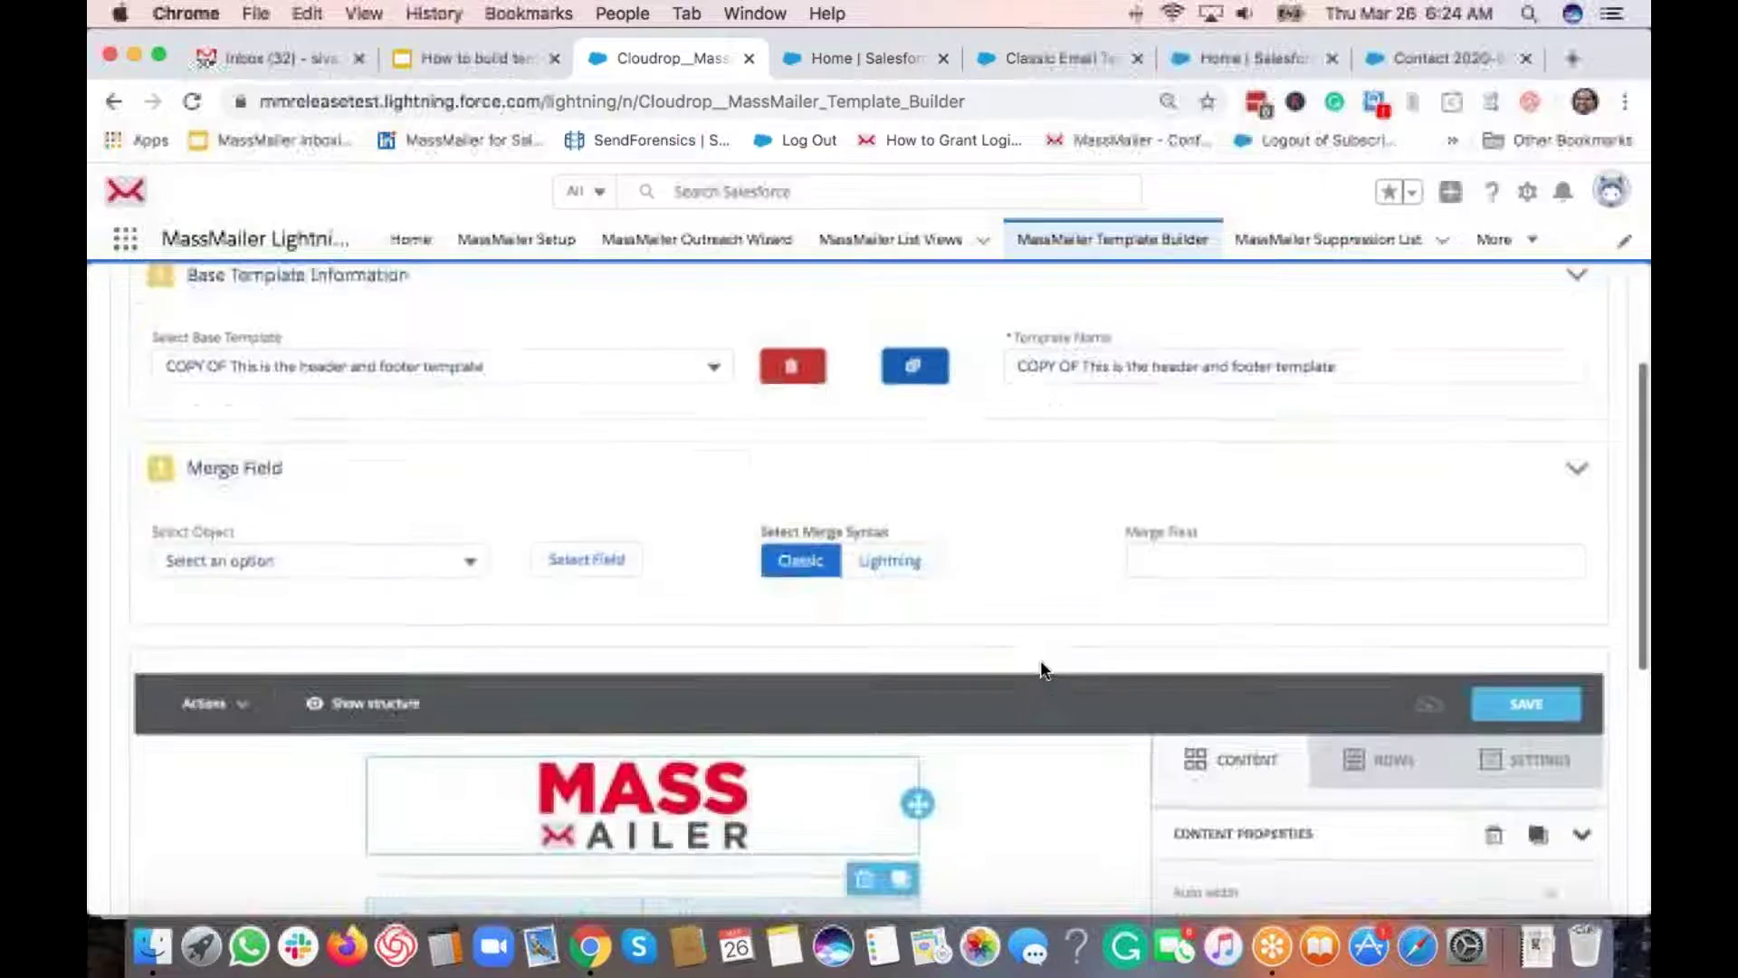
{"action": "scroll", "coordinate": [1040, 660], "scroll_direction": "up", "scroll_amount": 5}
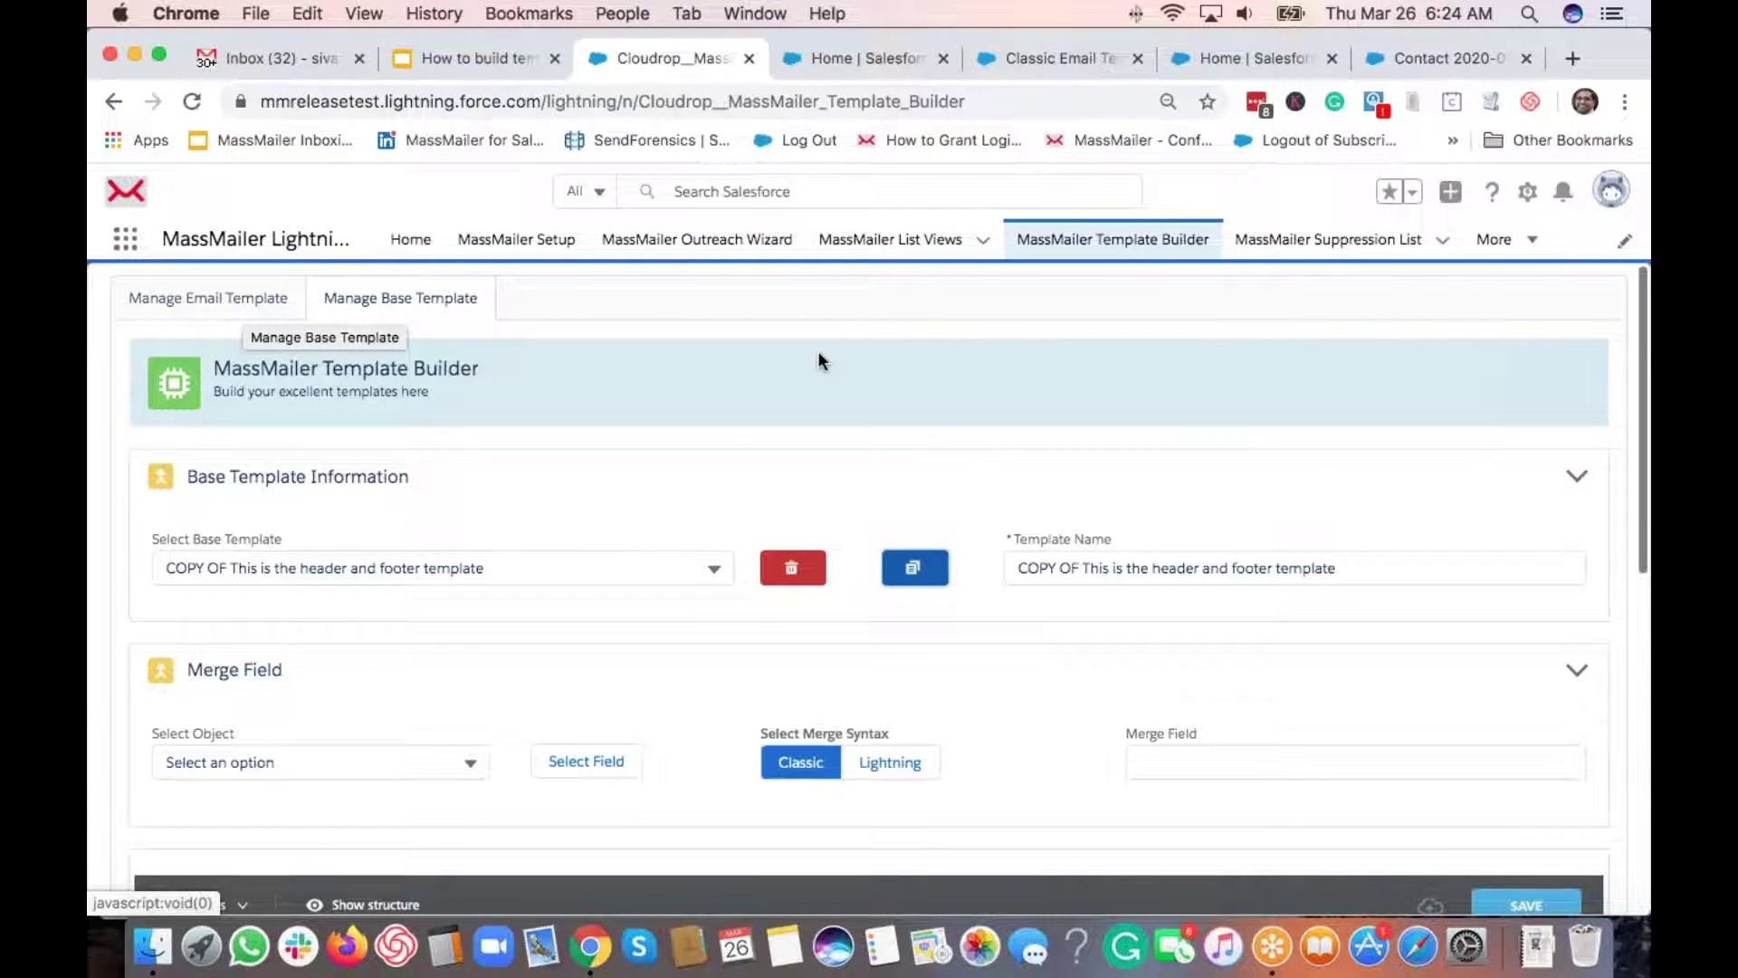
{"action": "left_click", "coordinate": [1146, 254]}
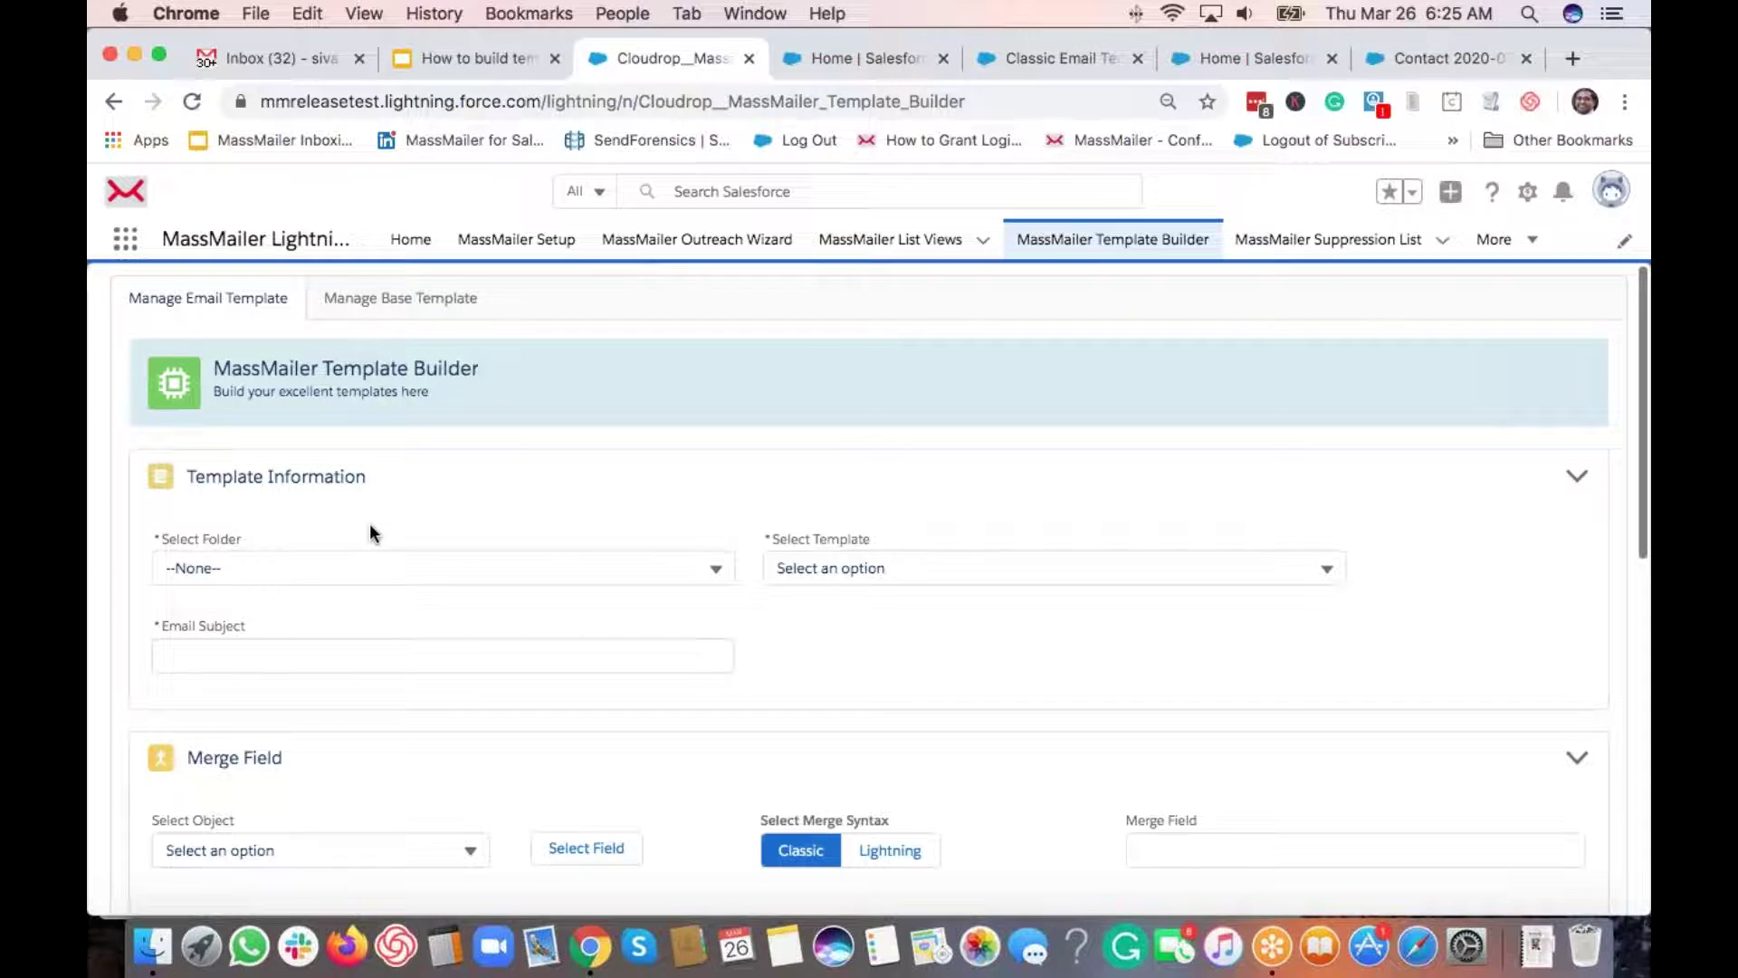
Step: Choose the My Templates folder and Create New Template for a new email template
{"action": "scroll", "coordinate": [362, 476], "scroll_direction": "down", "scroll_amount": 2}
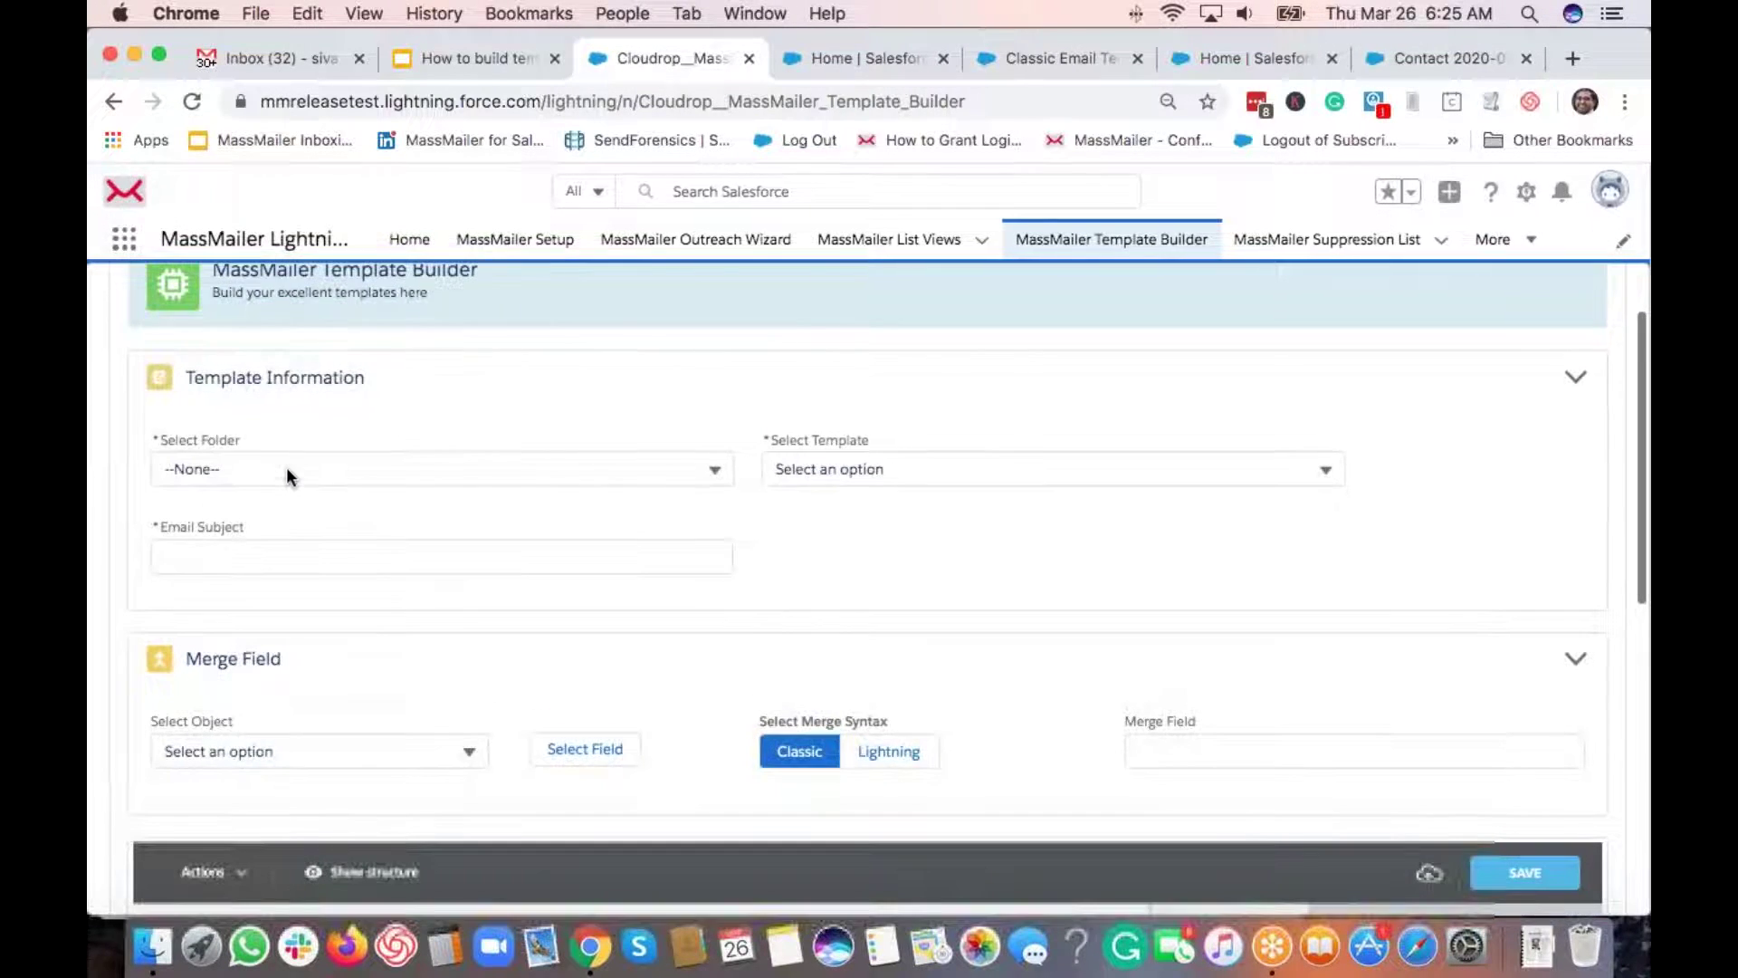
{"action": "left_click", "coordinate": [287, 469]}
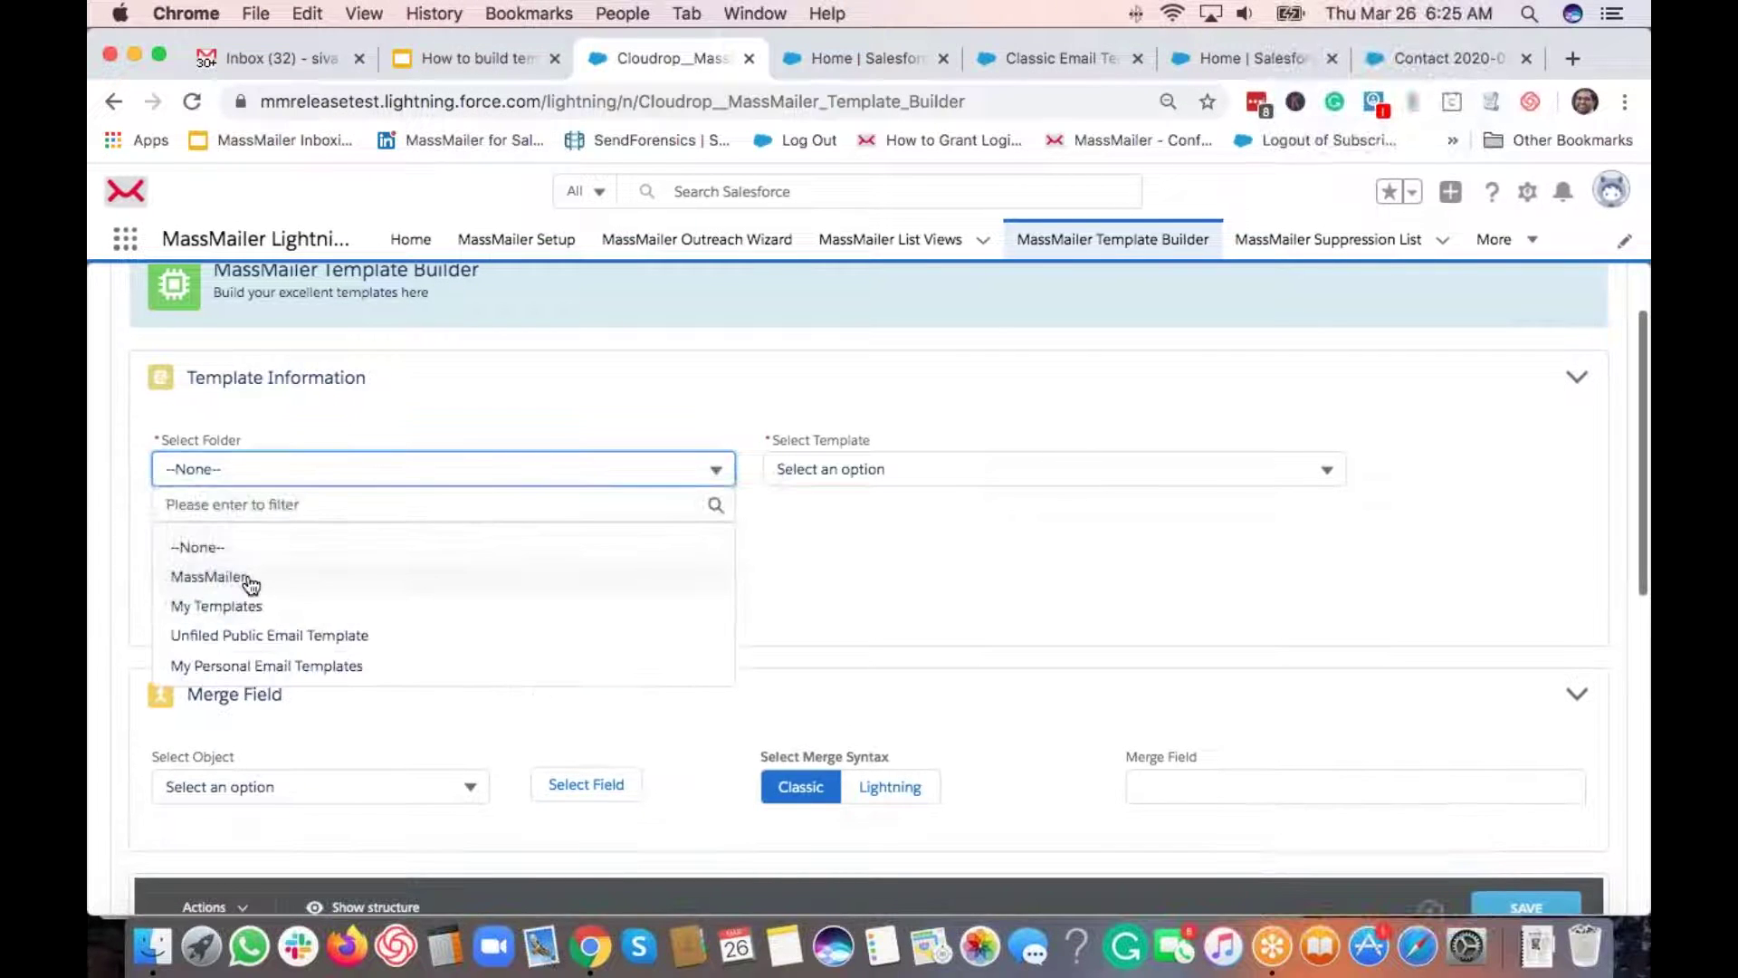
{"action": "left_click", "coordinate": [222, 606]}
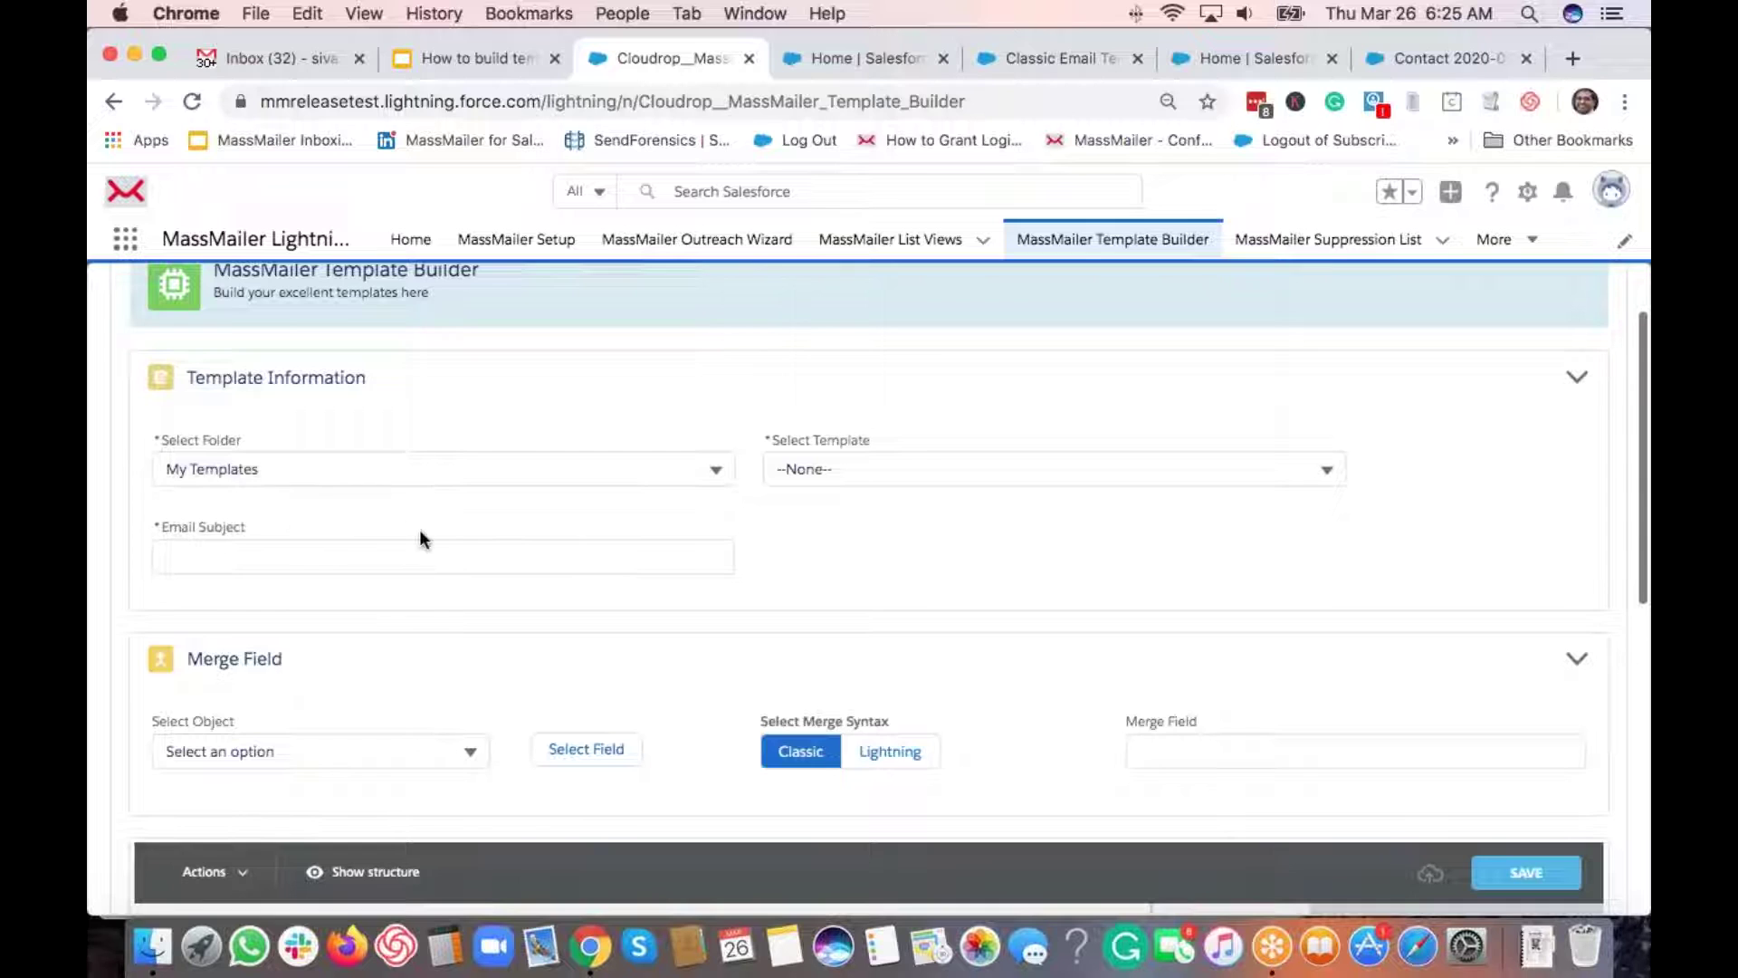
{"action": "left_click", "coordinate": [823, 469]}
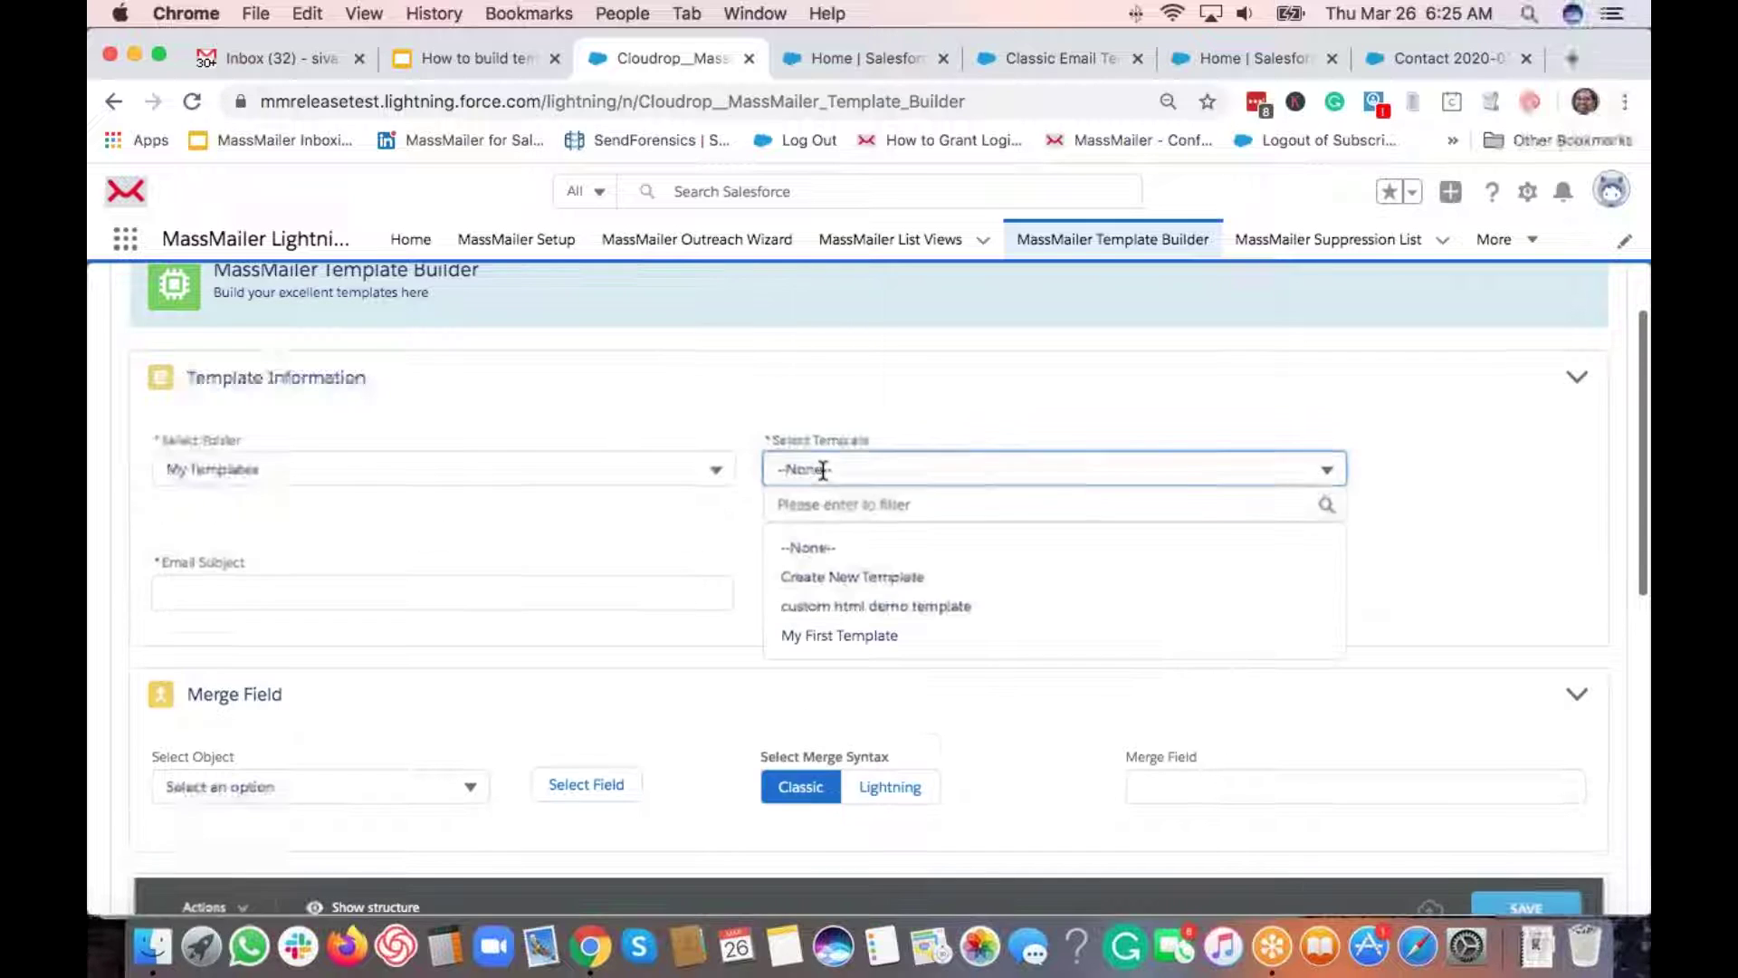
{"action": "left_click", "coordinate": [867, 581]}
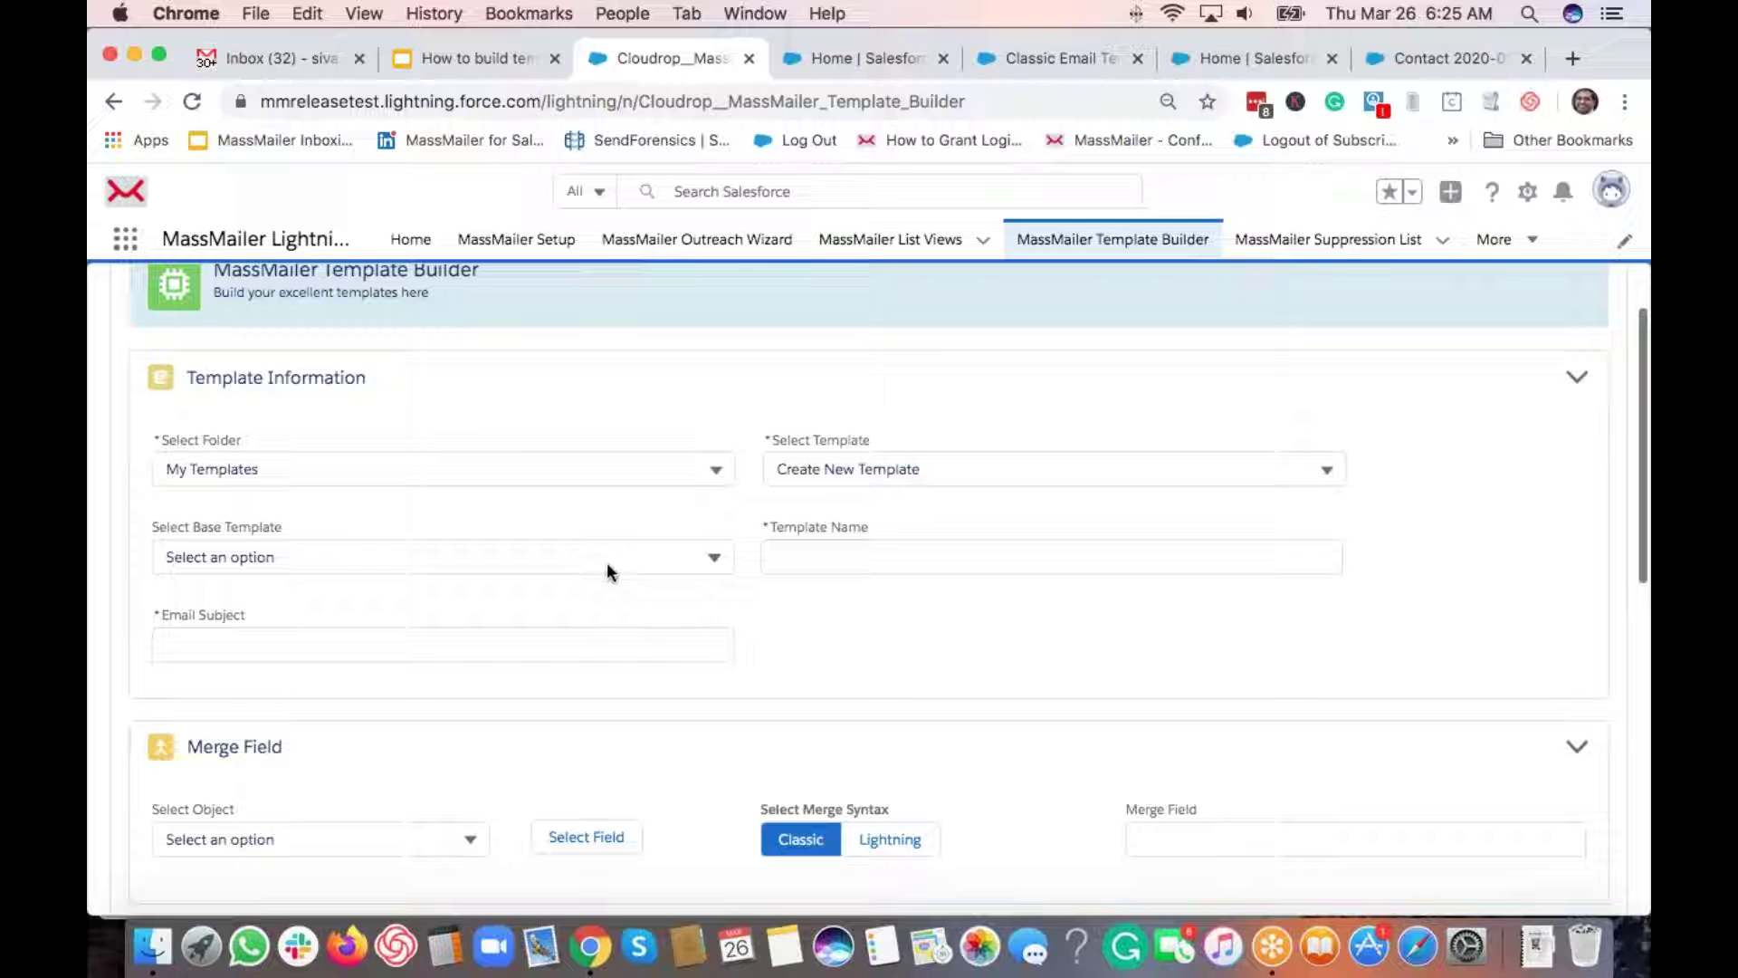
{"action": "left_click", "coordinate": [894, 564]}
{"action": "left_click", "coordinate": [1122, 607]}
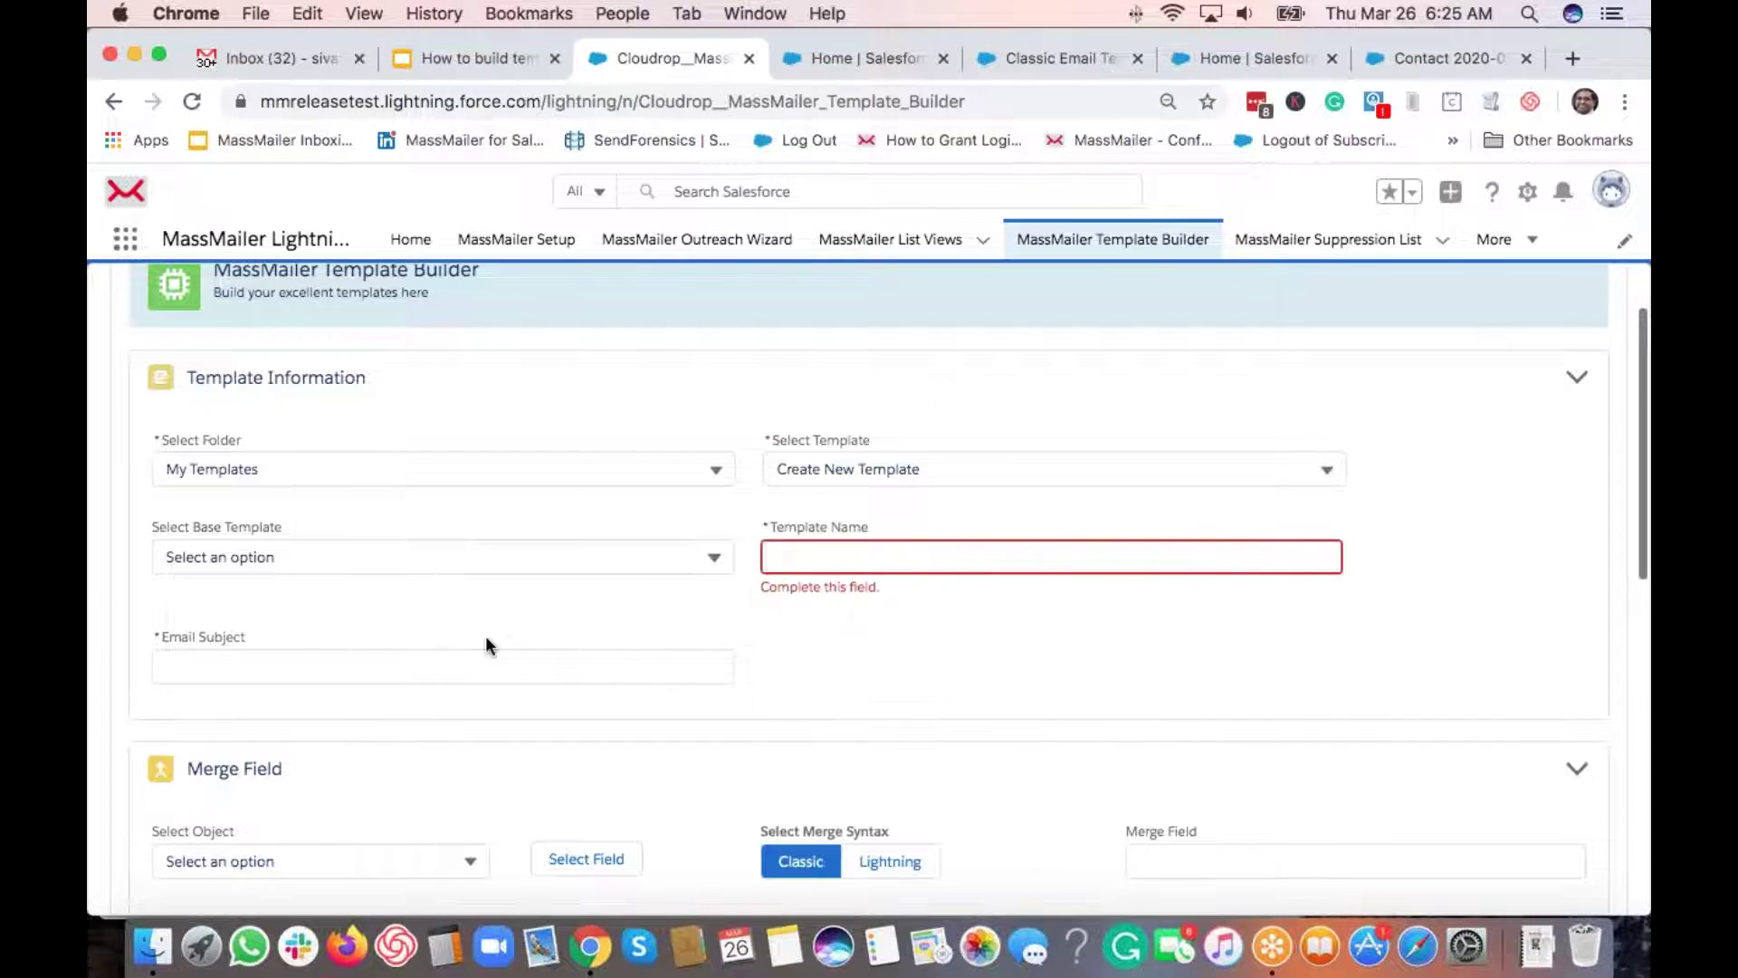
{"action": "scroll", "coordinate": [745, 724], "scroll_direction": "down", "scroll_amount": 5}
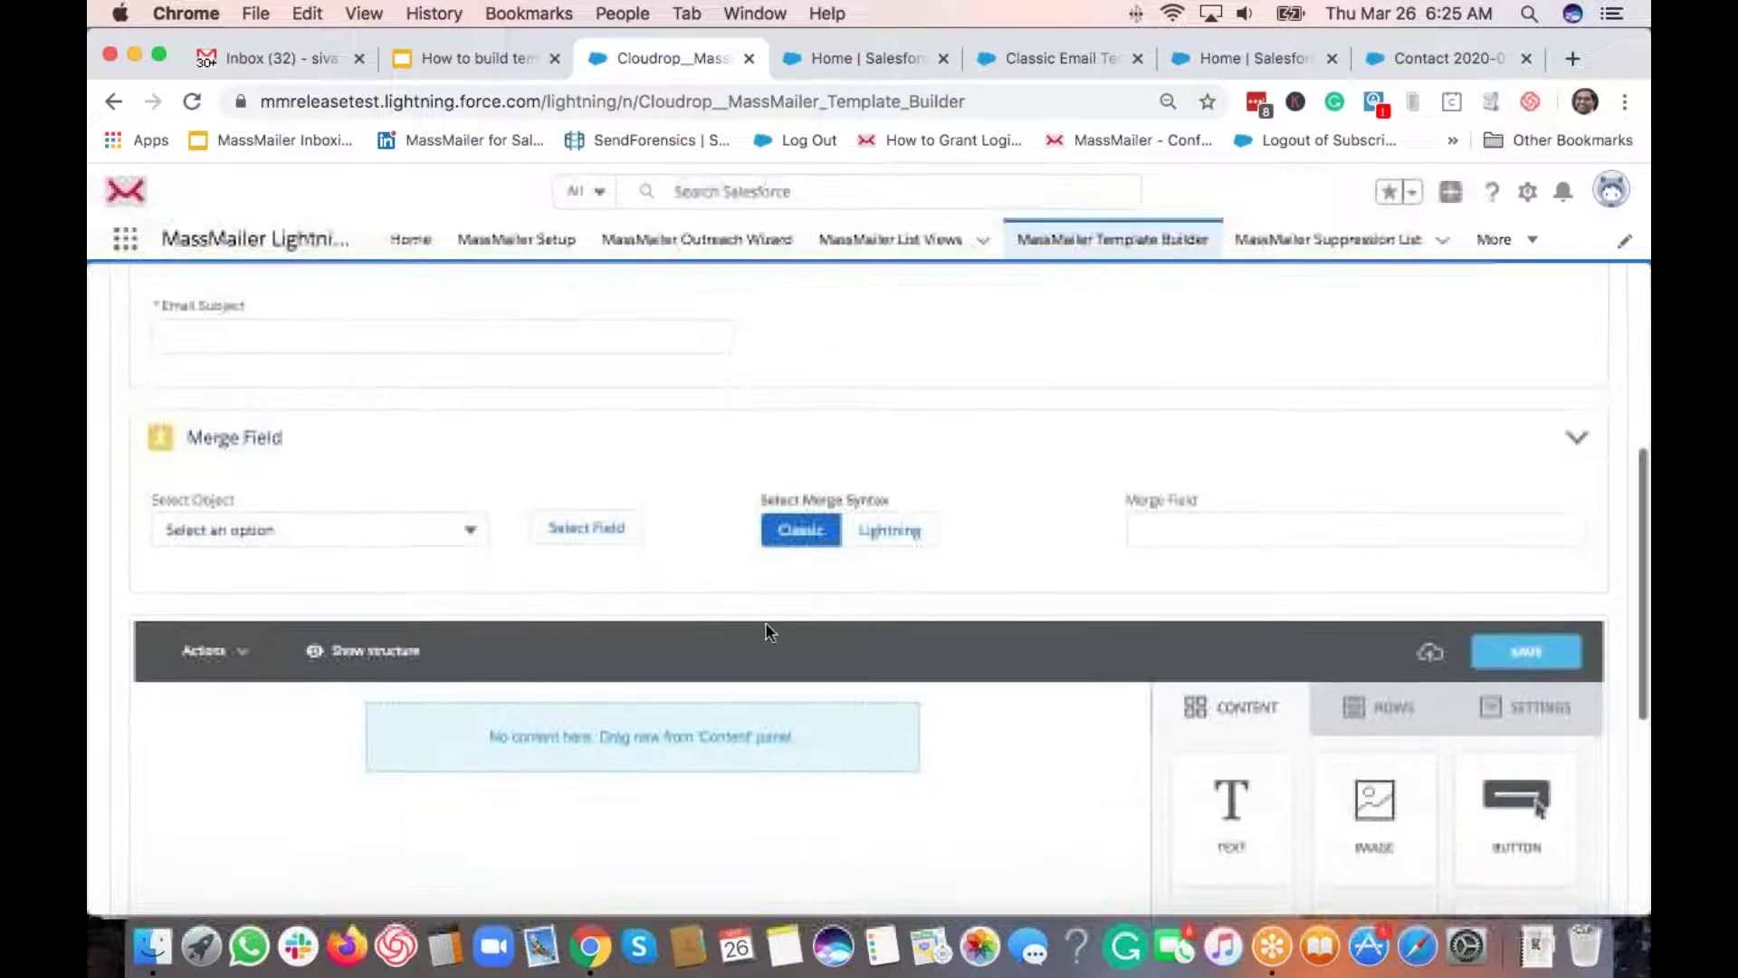
{"action": "scroll", "coordinate": [784, 757], "scroll_direction": "up", "scroll_amount": 5}
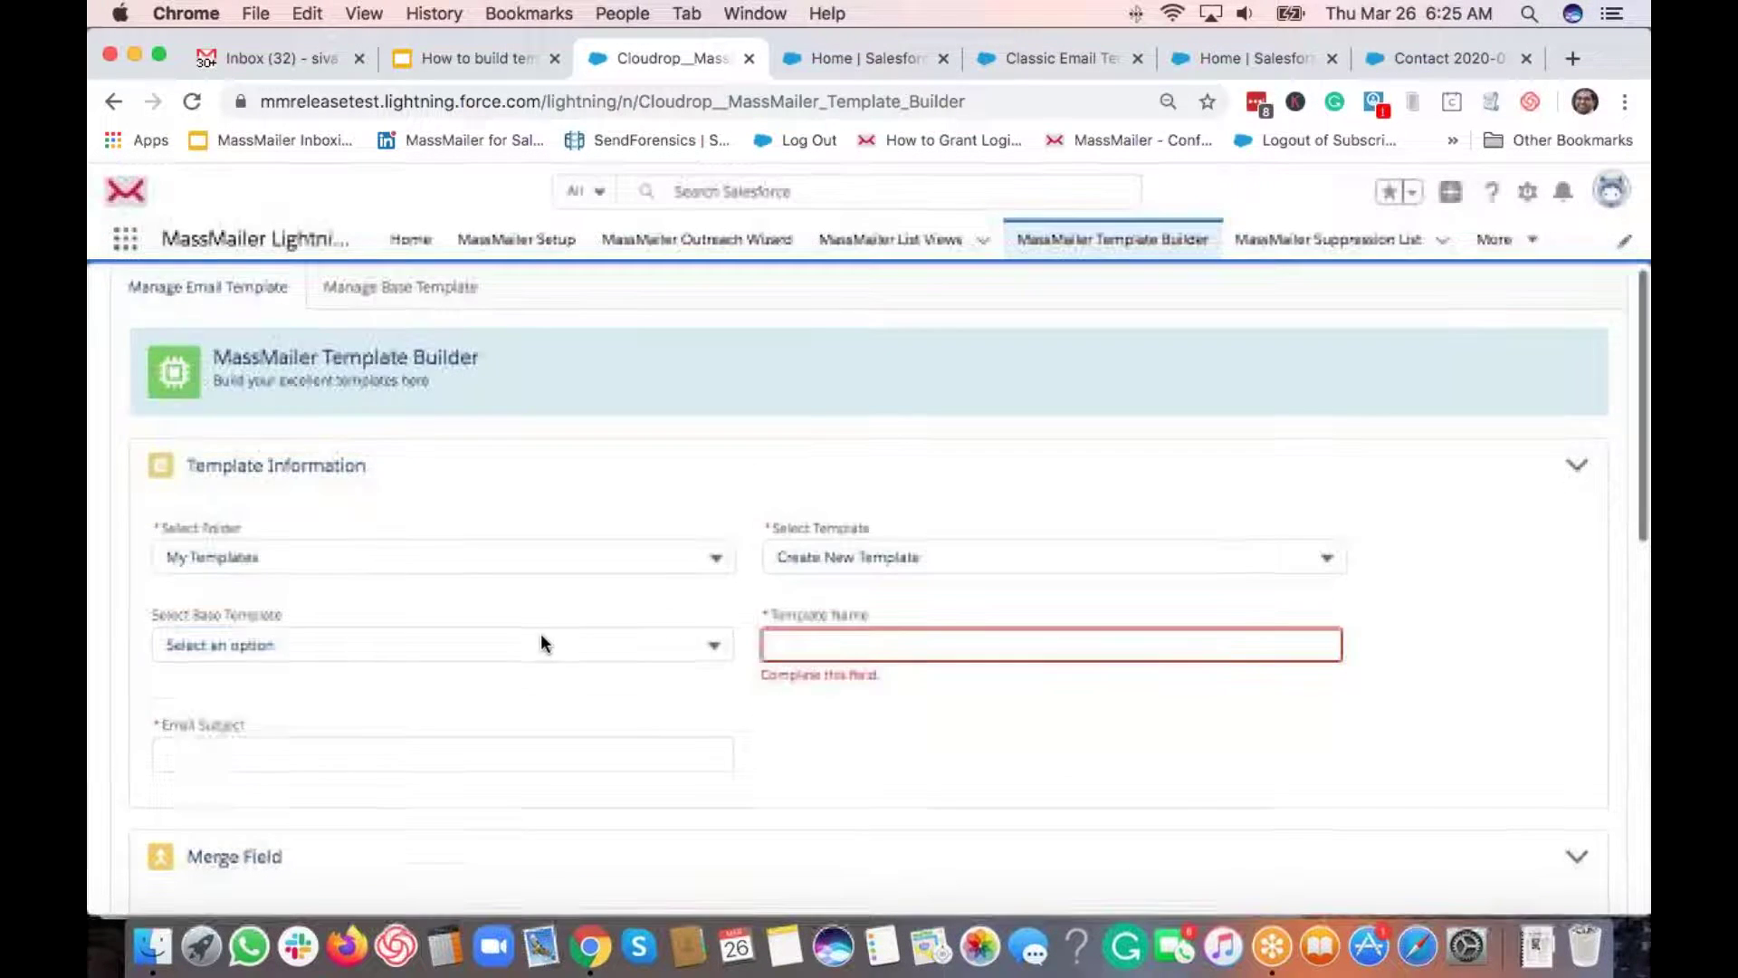
Step: Filter base templates by 'hea' and pick This is the header and footer template
{"action": "left_click", "coordinate": [541, 639]}
{"action": "left_click", "coordinate": [463, 680]}
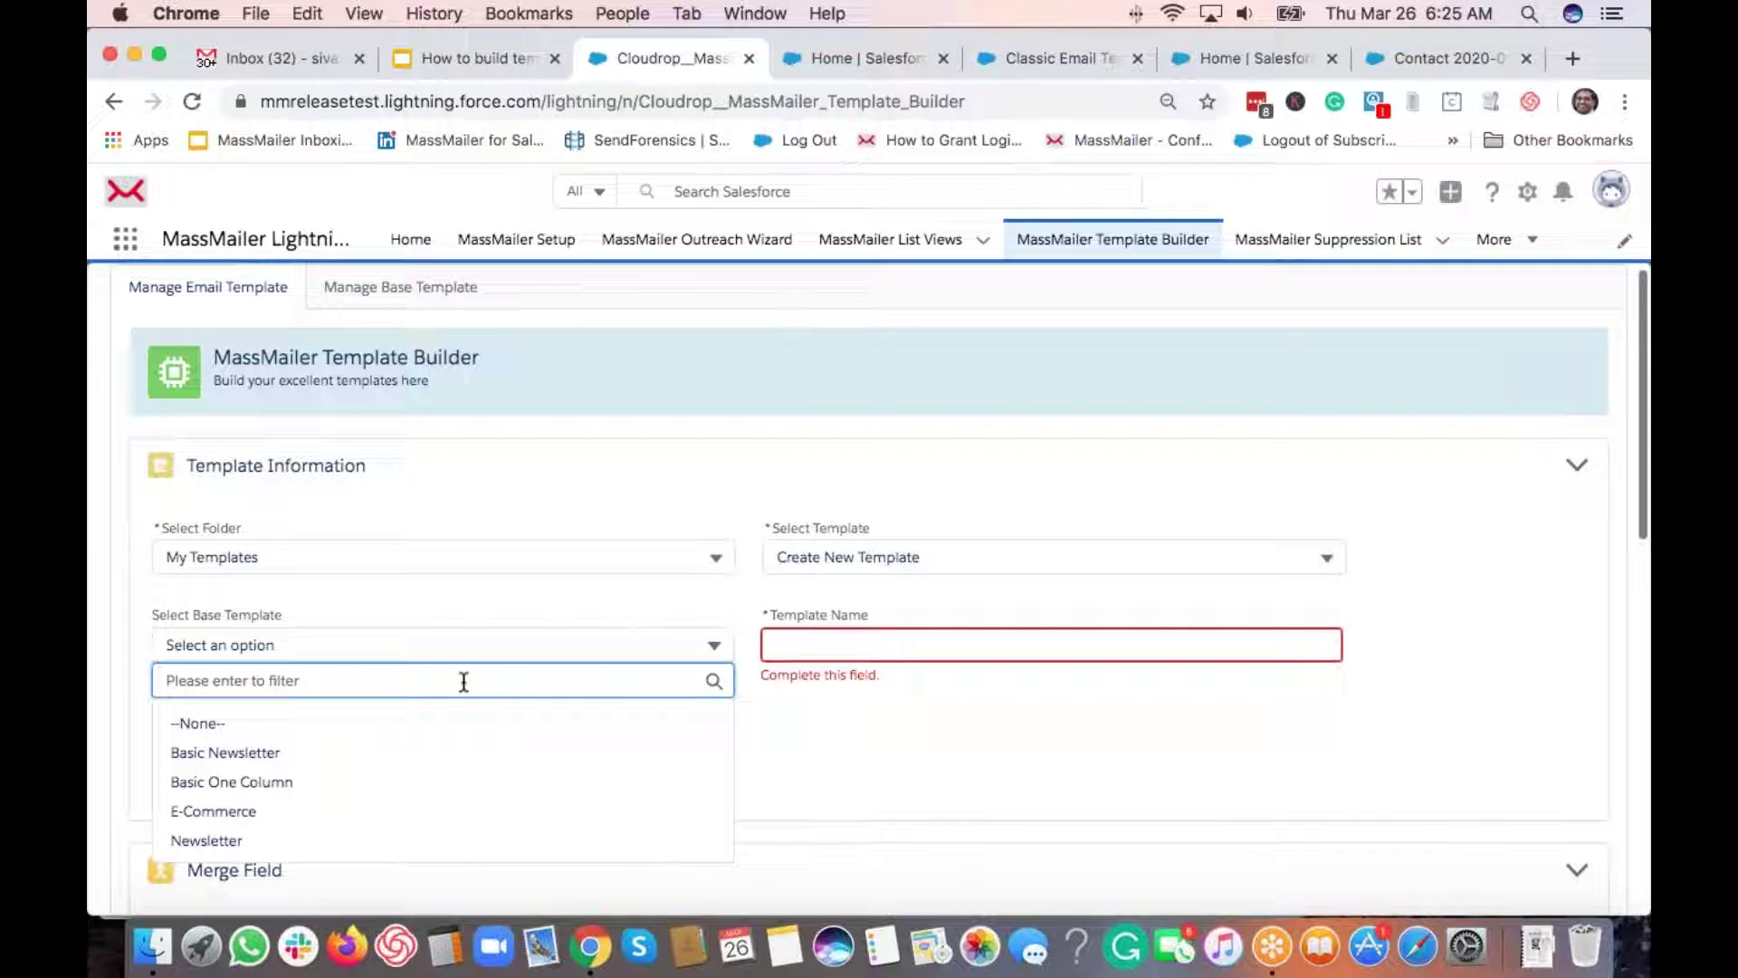
{"action": "type", "text": "head"}
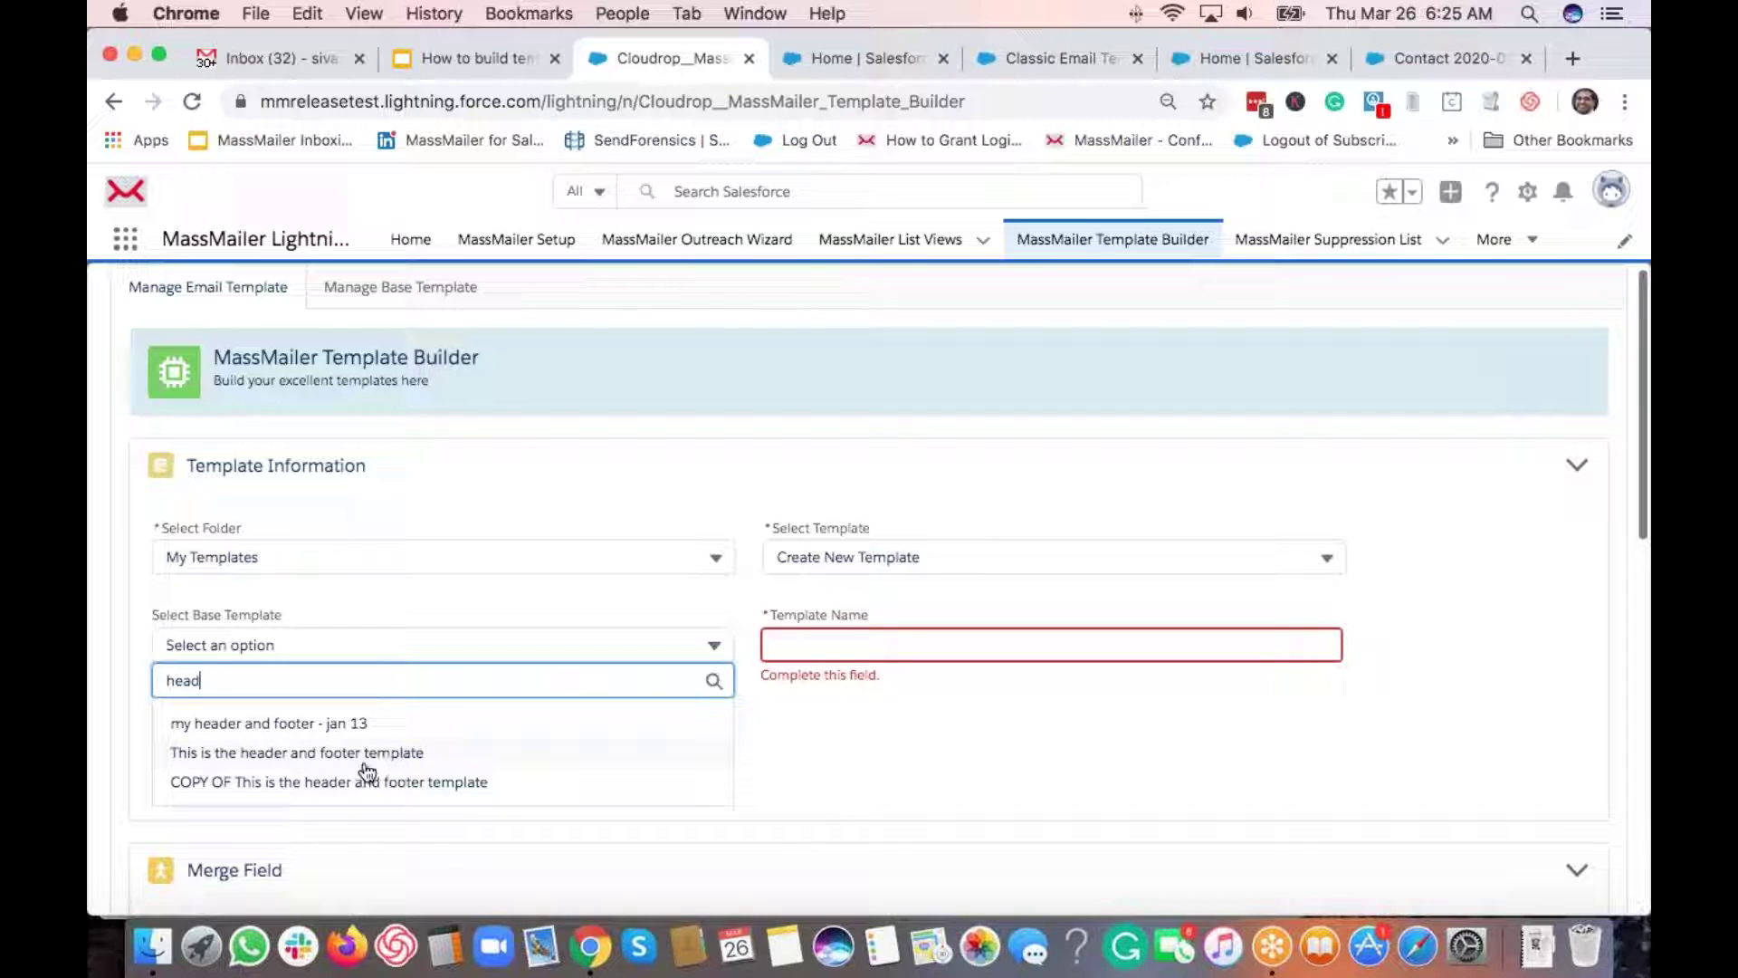
{"action": "left_click", "coordinate": [304, 754]}
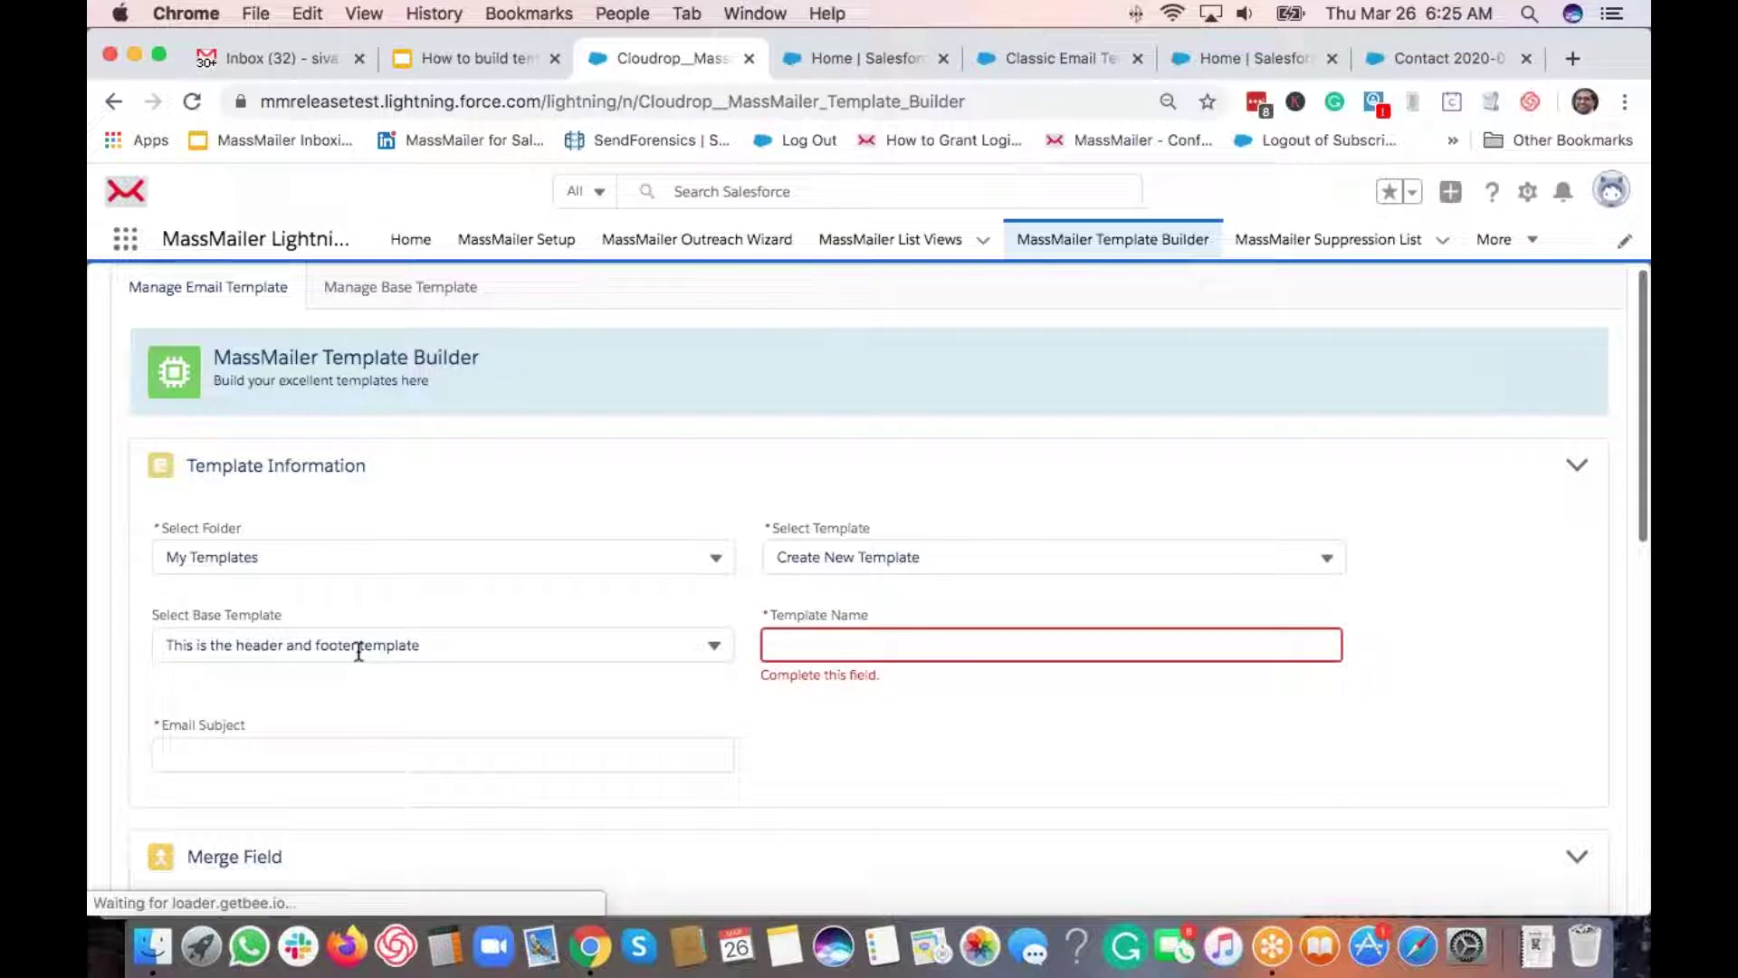
{"action": "scroll", "coordinate": [779, 728], "scroll_direction": "down", "scroll_amount": 3}
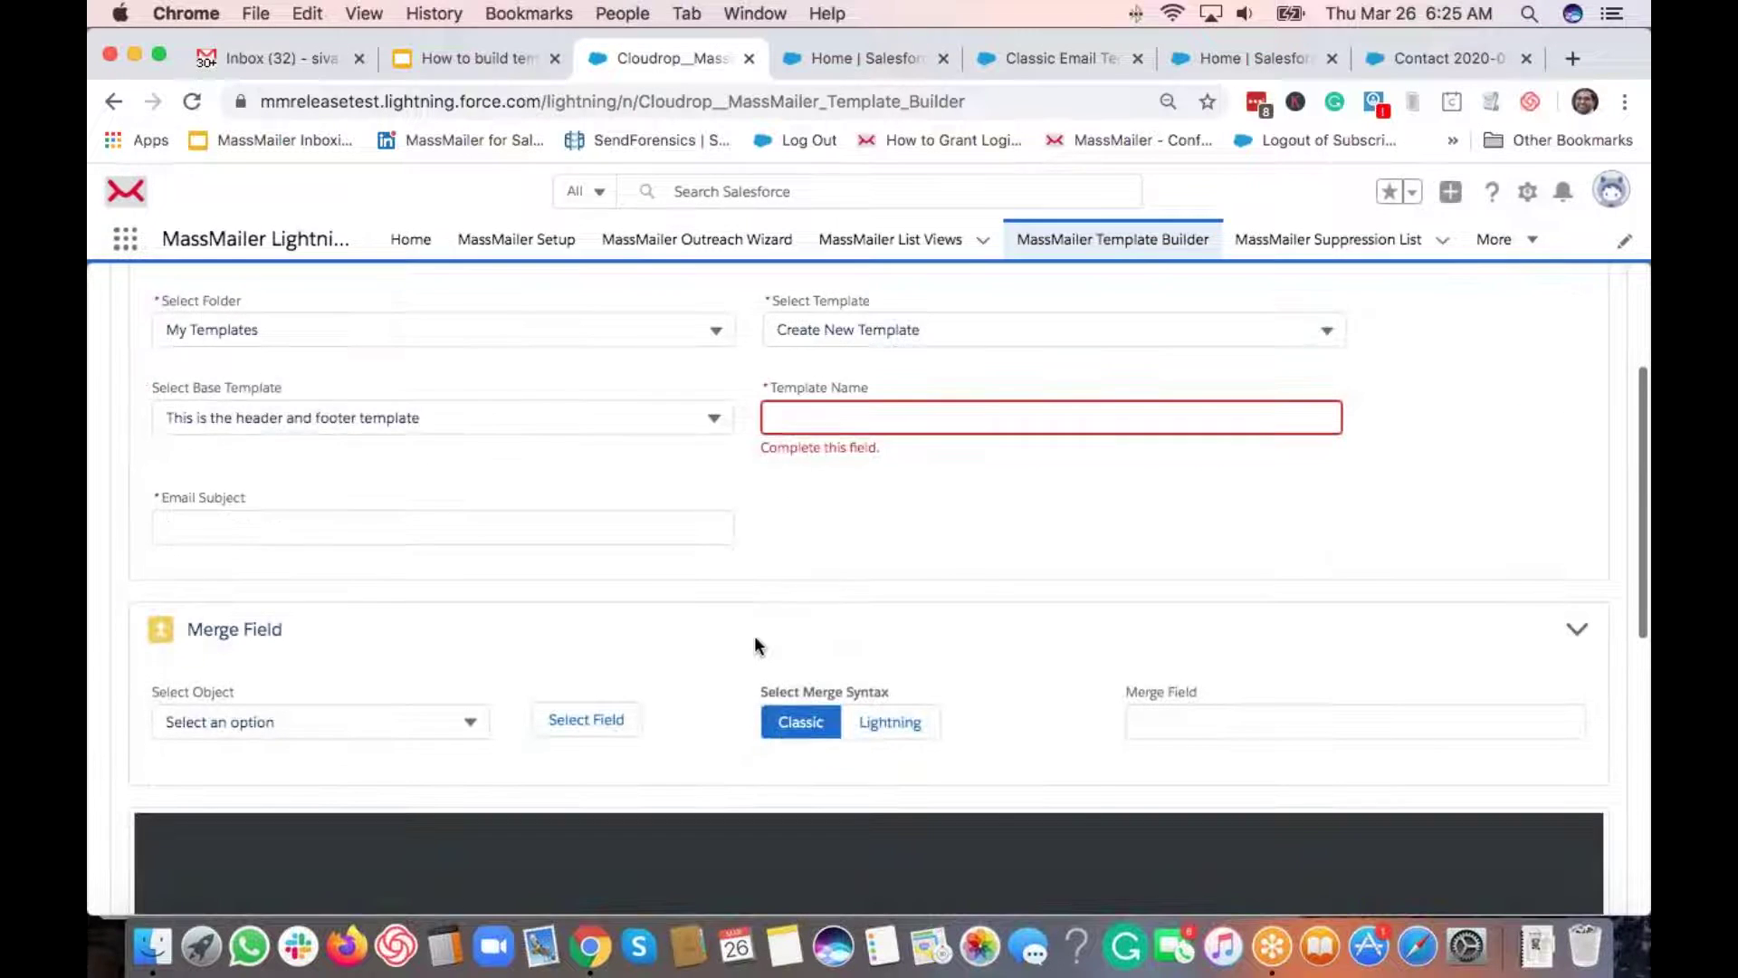
{"action": "scroll", "coordinate": [833, 650], "scroll_direction": "up", "scroll_amount": 1}
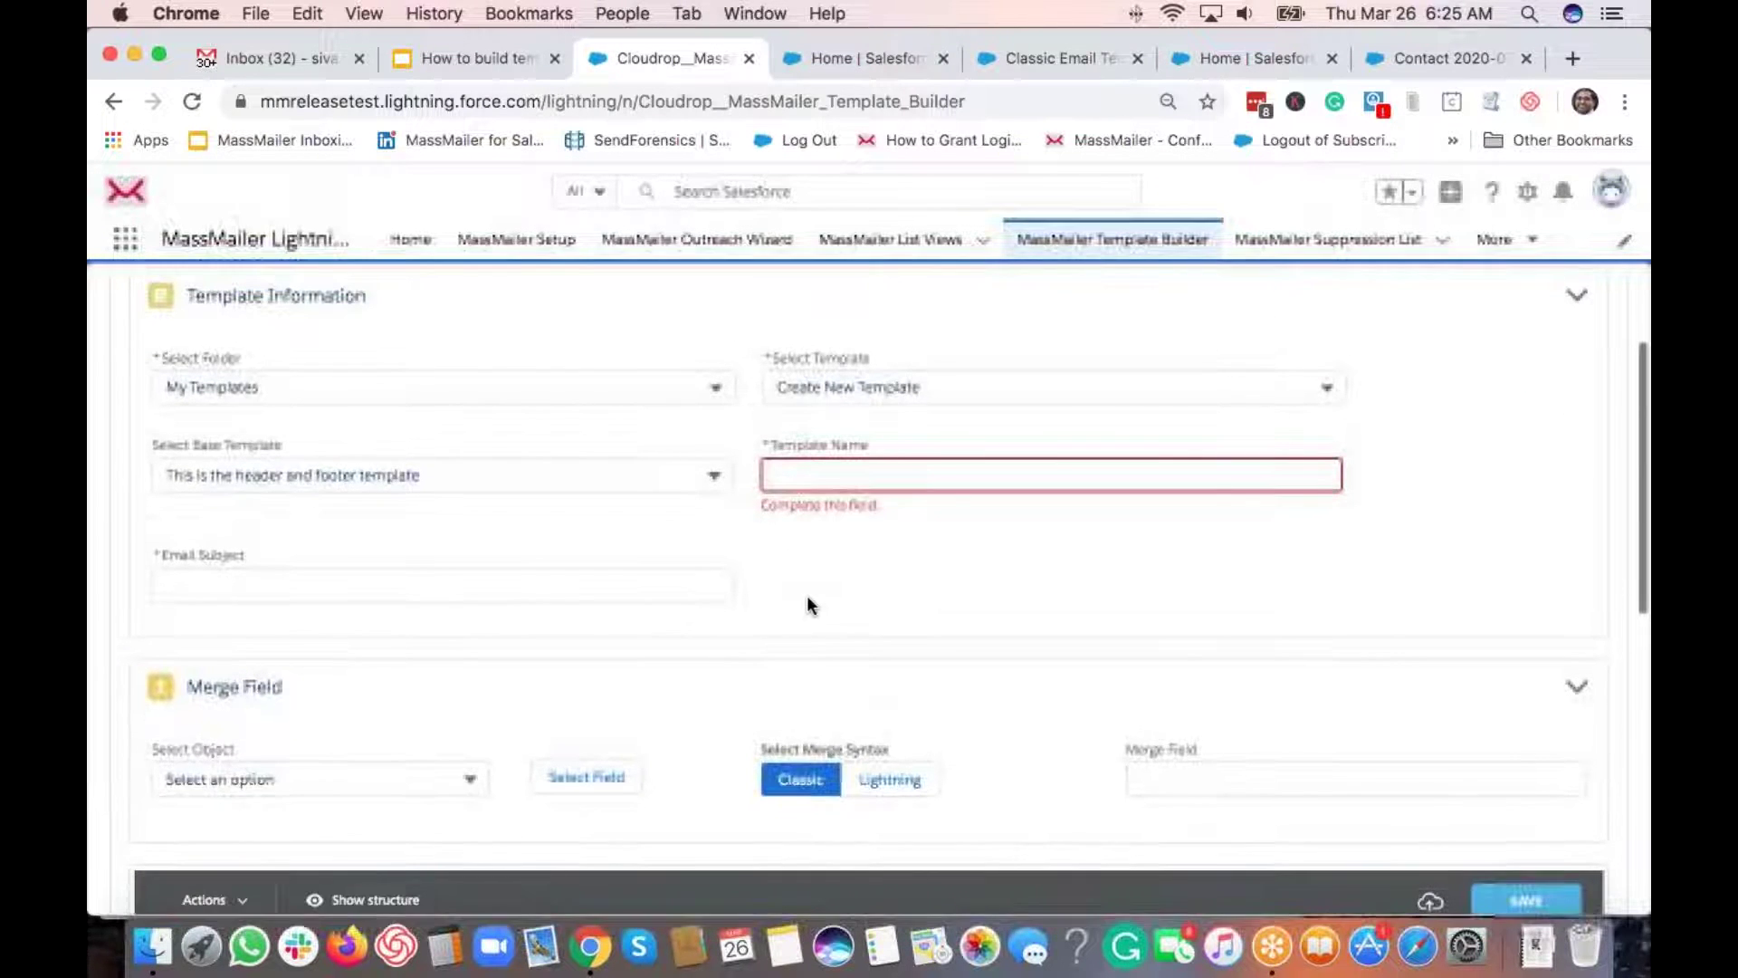
{"action": "scroll", "coordinate": [907, 670], "scroll_direction": "down", "scroll_amount": 3}
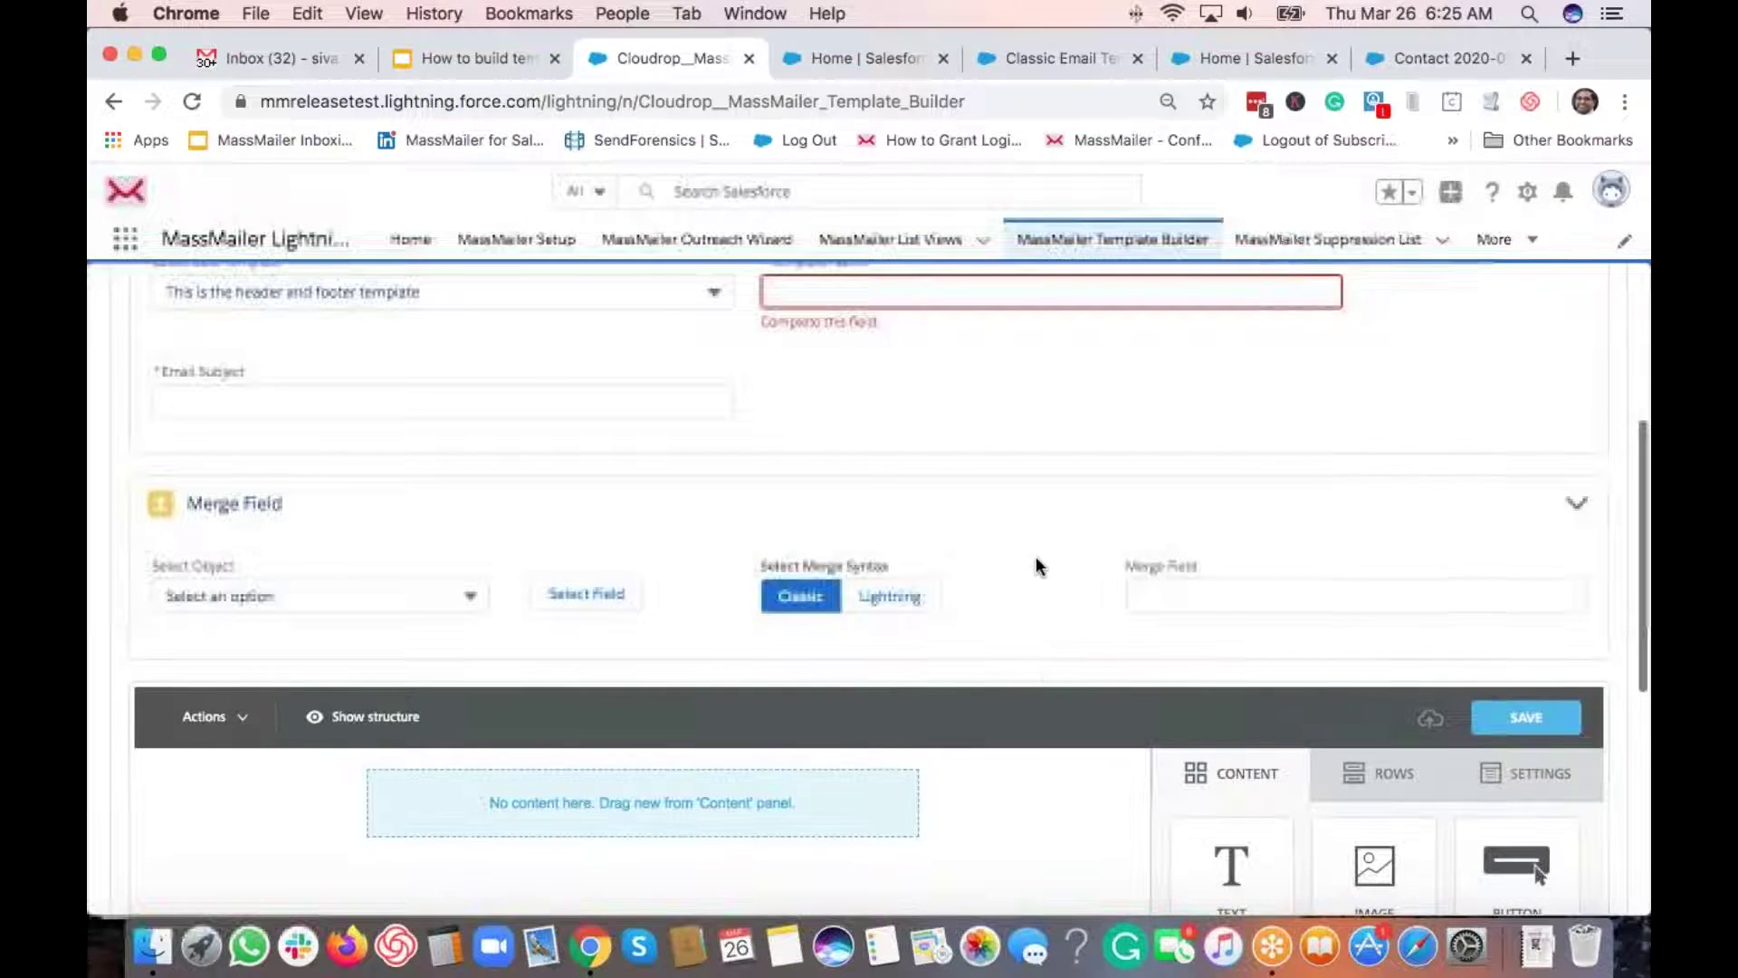
{"action": "scroll", "coordinate": [1037, 594], "scroll_direction": "down", "scroll_amount": 2}
{"action": "scroll", "coordinate": [1039, 593], "scroll_direction": "up", "scroll_amount": 4}
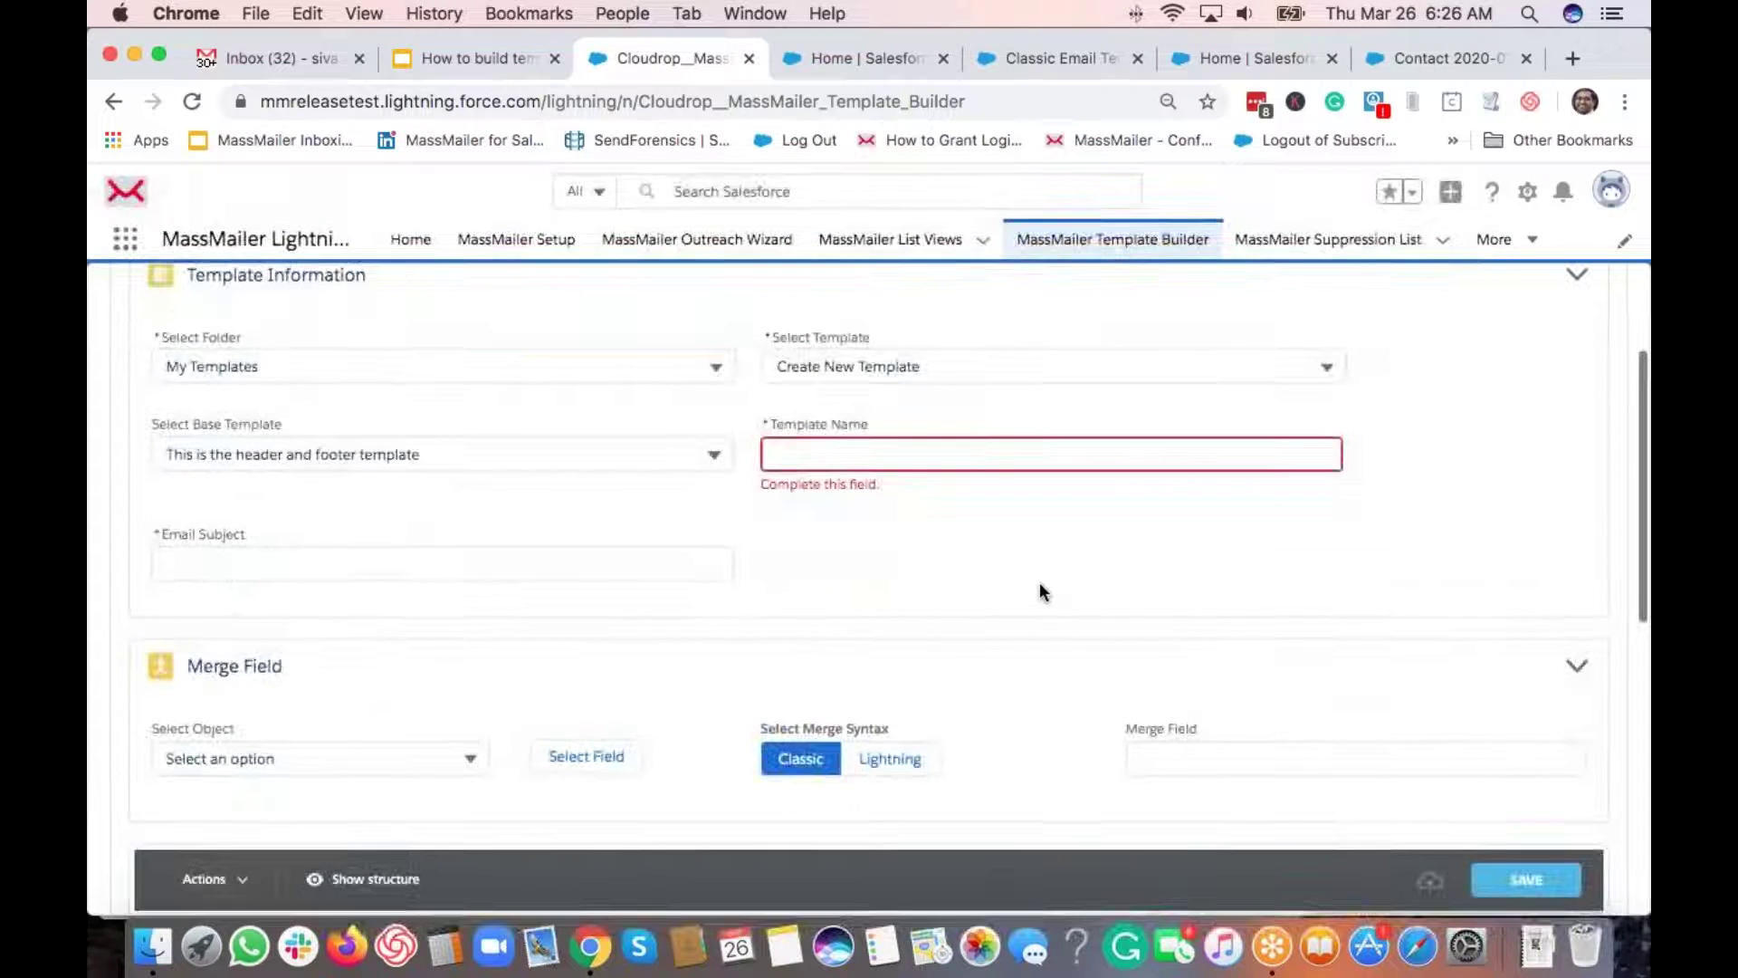
{"action": "scroll", "coordinate": [846, 499], "scroll_direction": "up", "scroll_amount": 2}
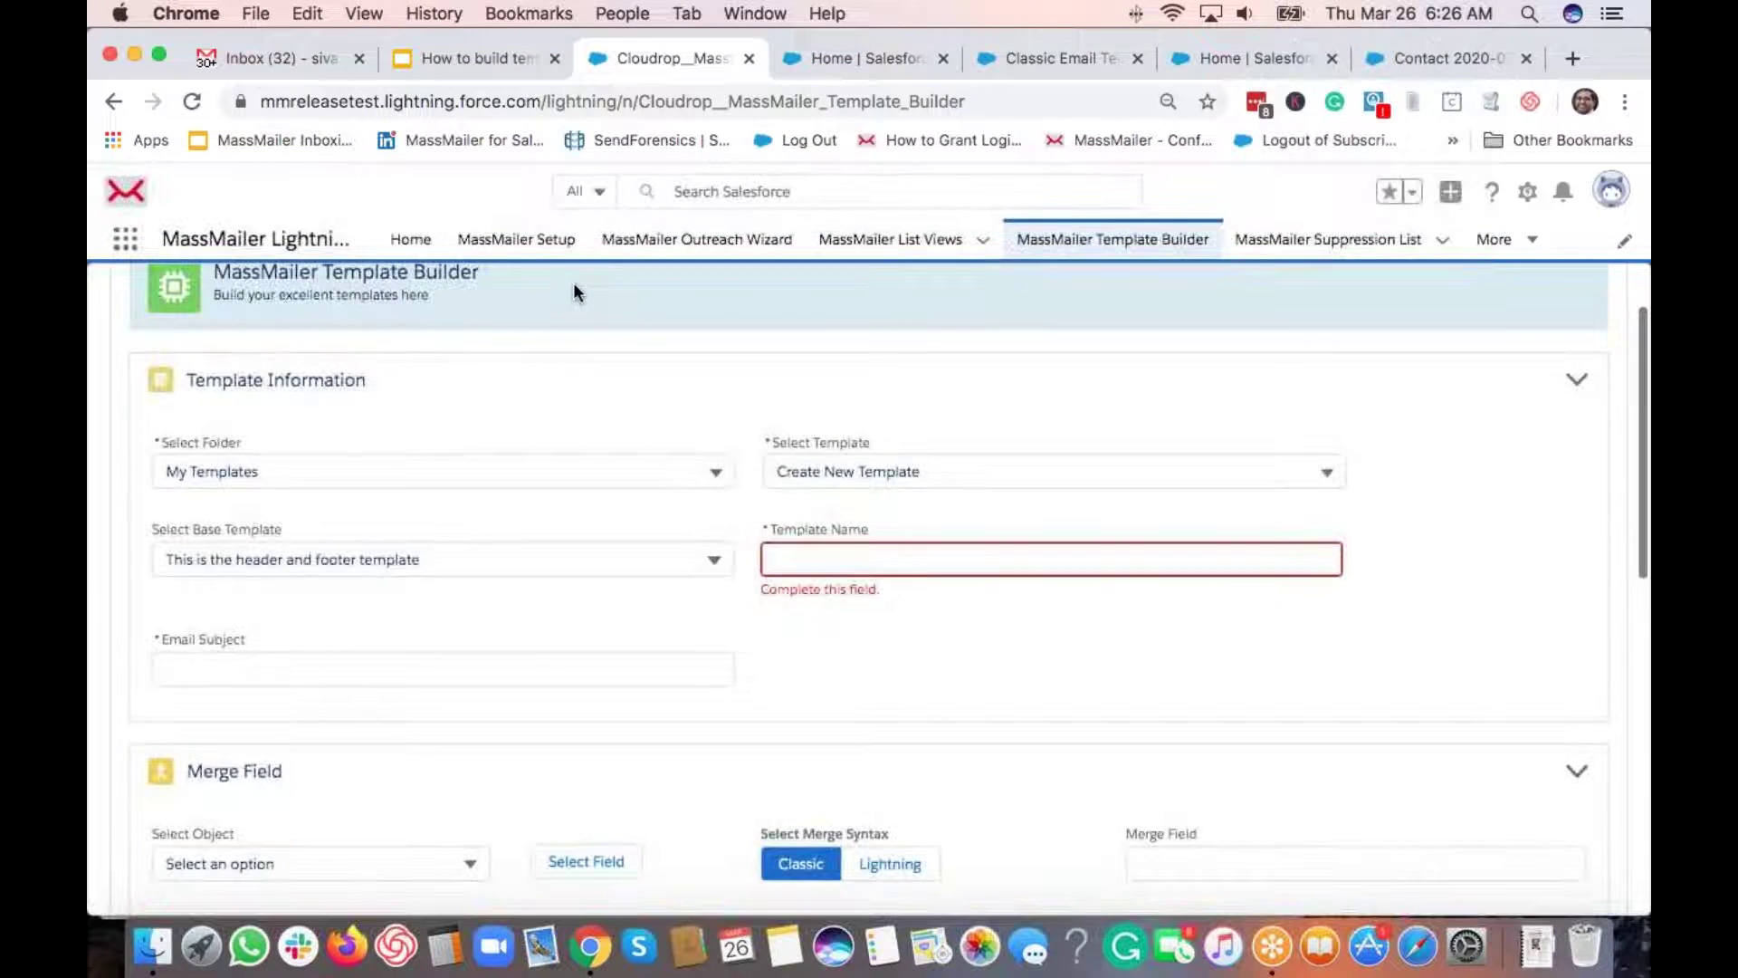
{"action": "scroll", "coordinate": [574, 283], "scroll_direction": "up", "scroll_amount": 2}
Step: After reloading, redo My Templates, Create New Template, and base 'COPY OF This is the header and footer template'
{"action": "left_click", "coordinate": [1098, 241]}
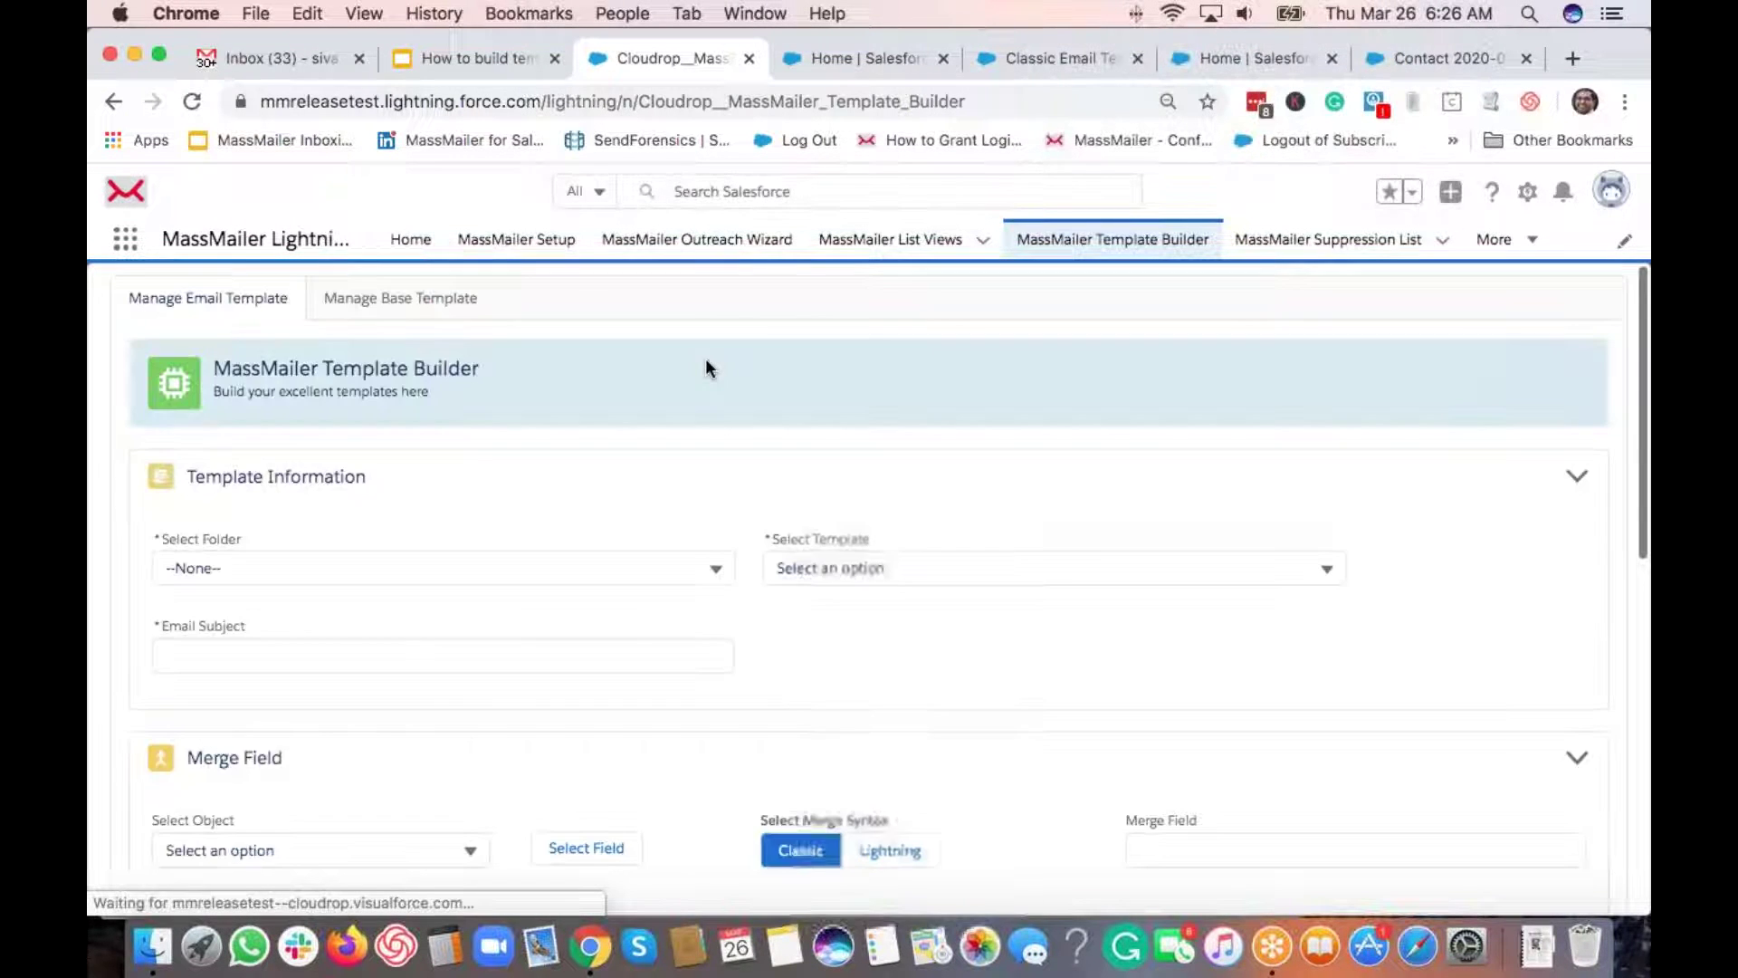
{"action": "left_click", "coordinate": [427, 567]}
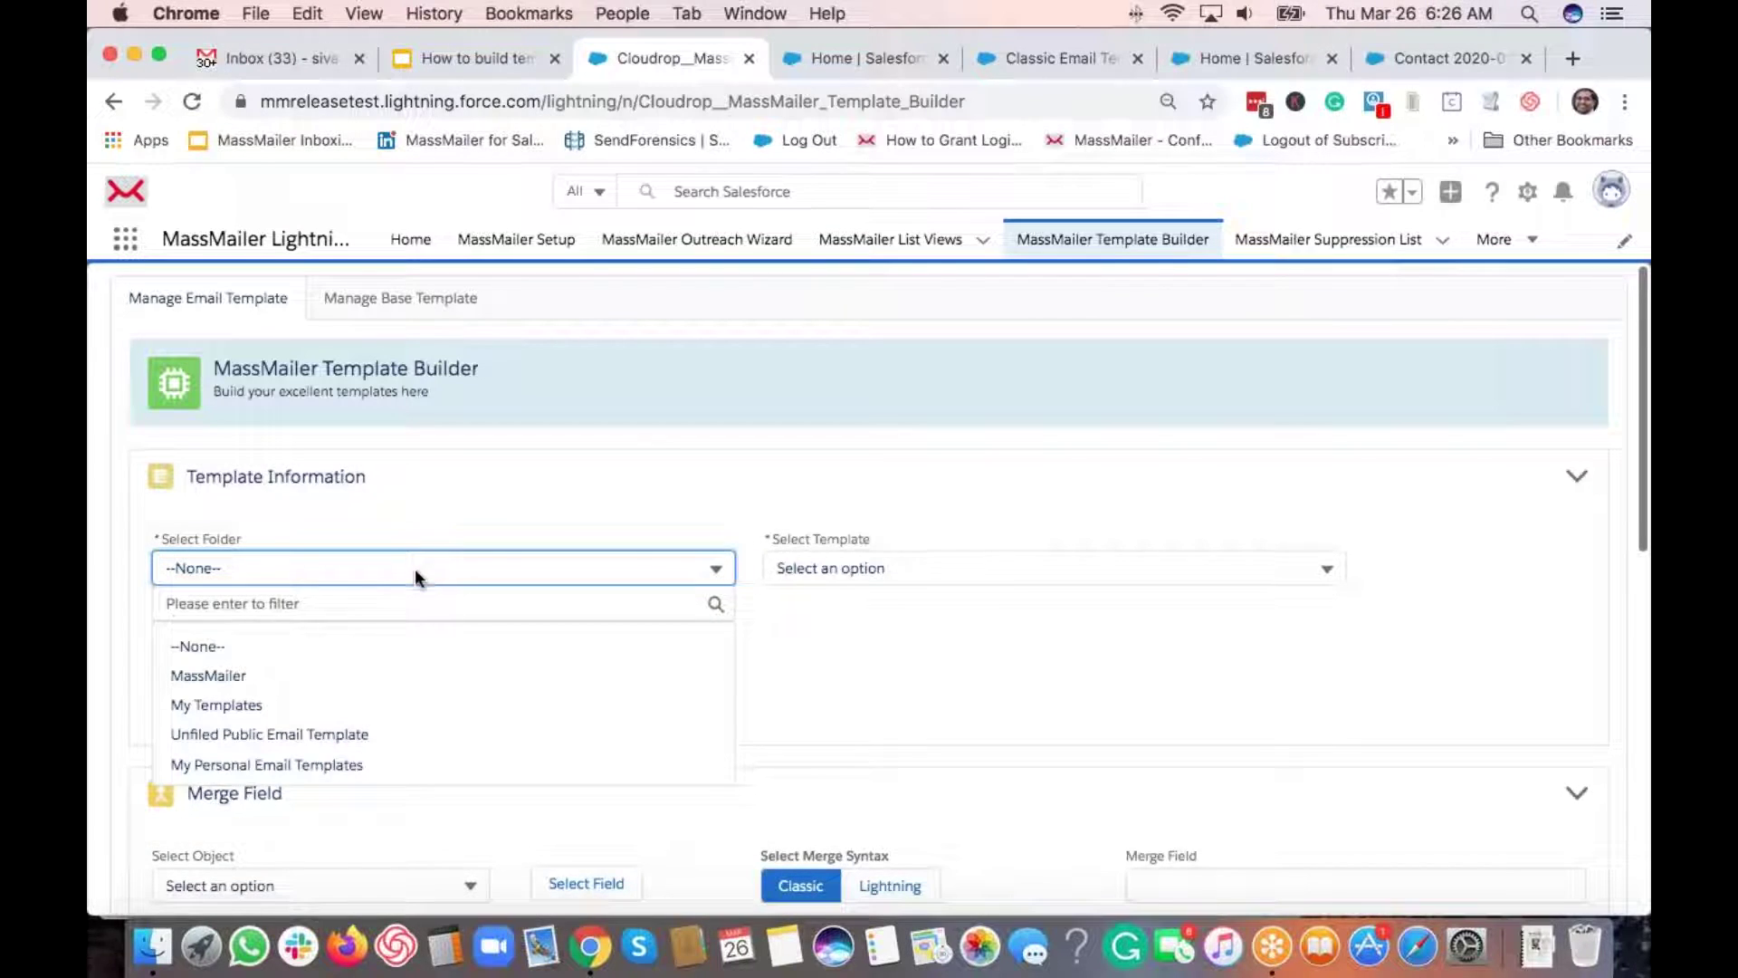
{"action": "left_click", "coordinate": [436, 705]}
{"action": "left_click", "coordinate": [842, 567]}
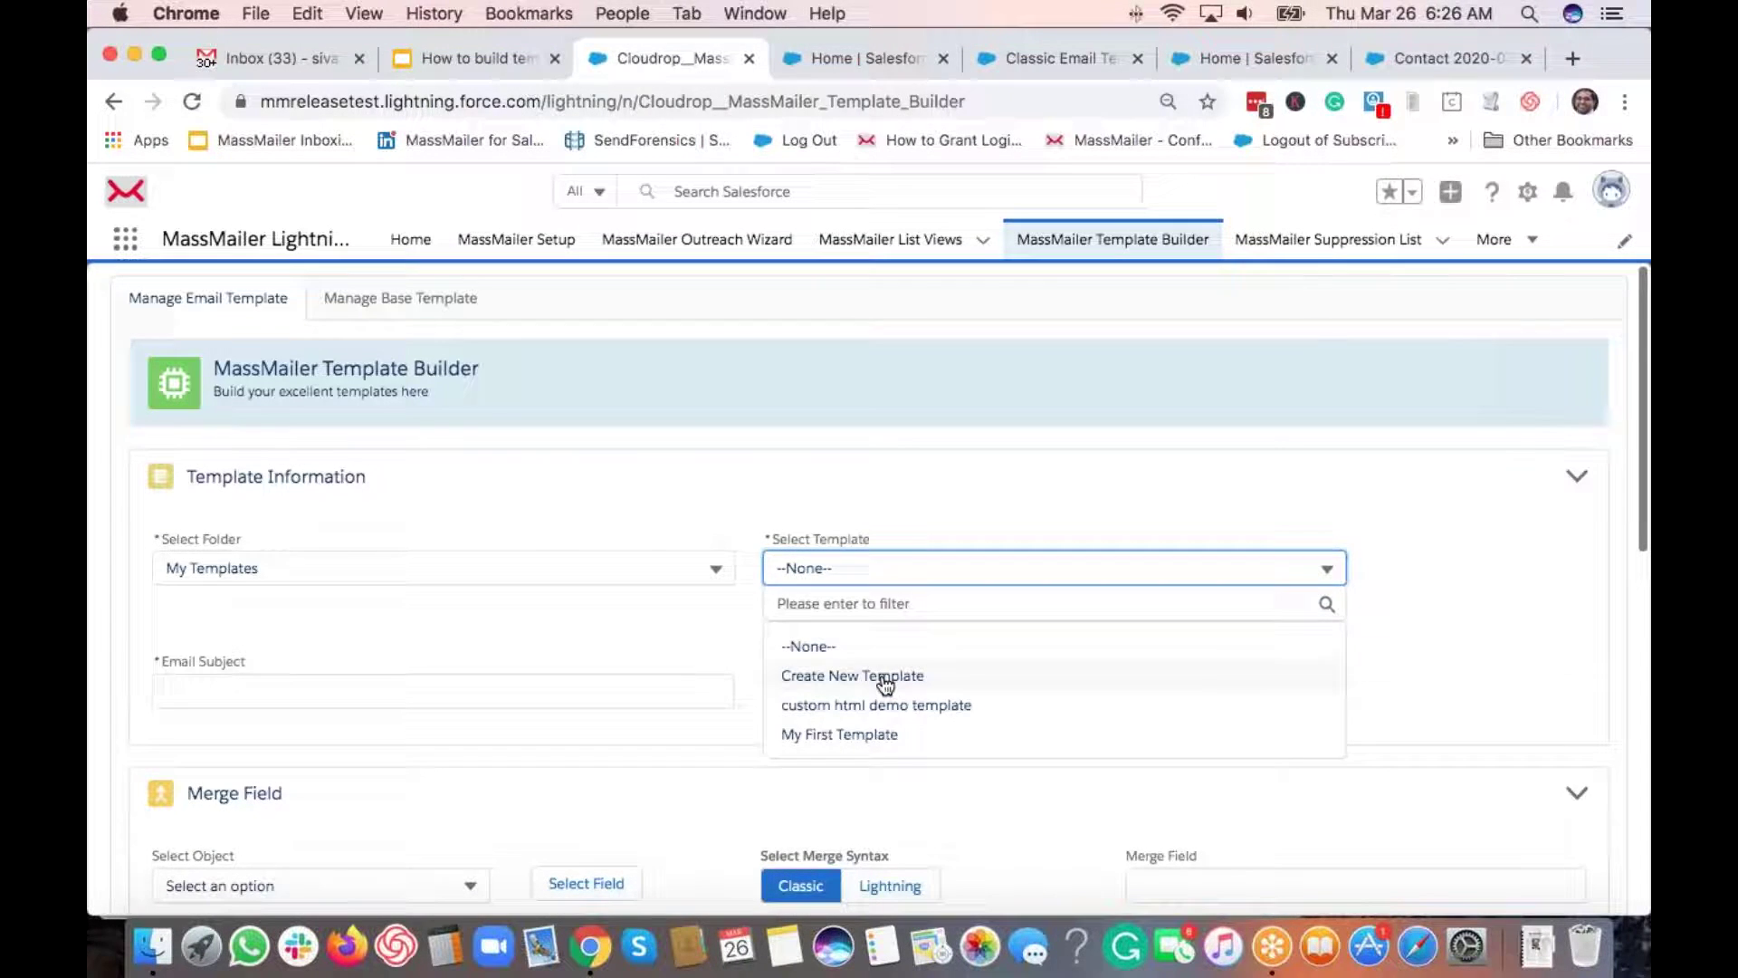
{"action": "left_click", "coordinate": [883, 678]}
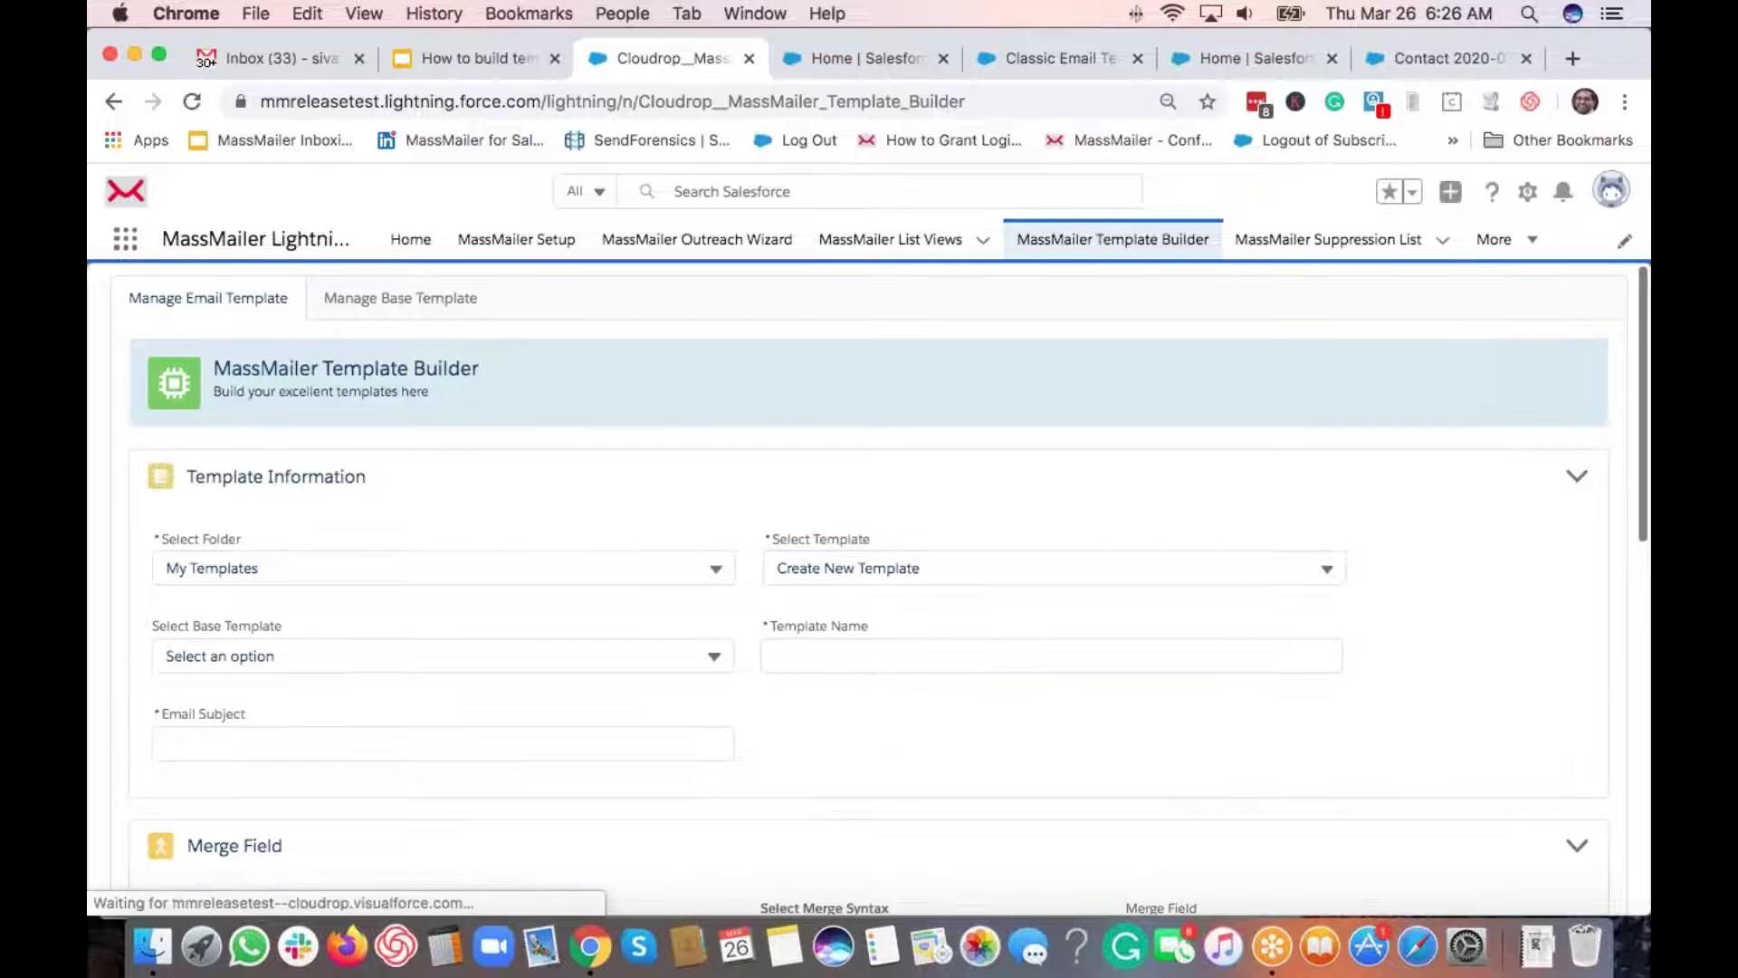
{"action": "left_click", "coordinate": [514, 666]}
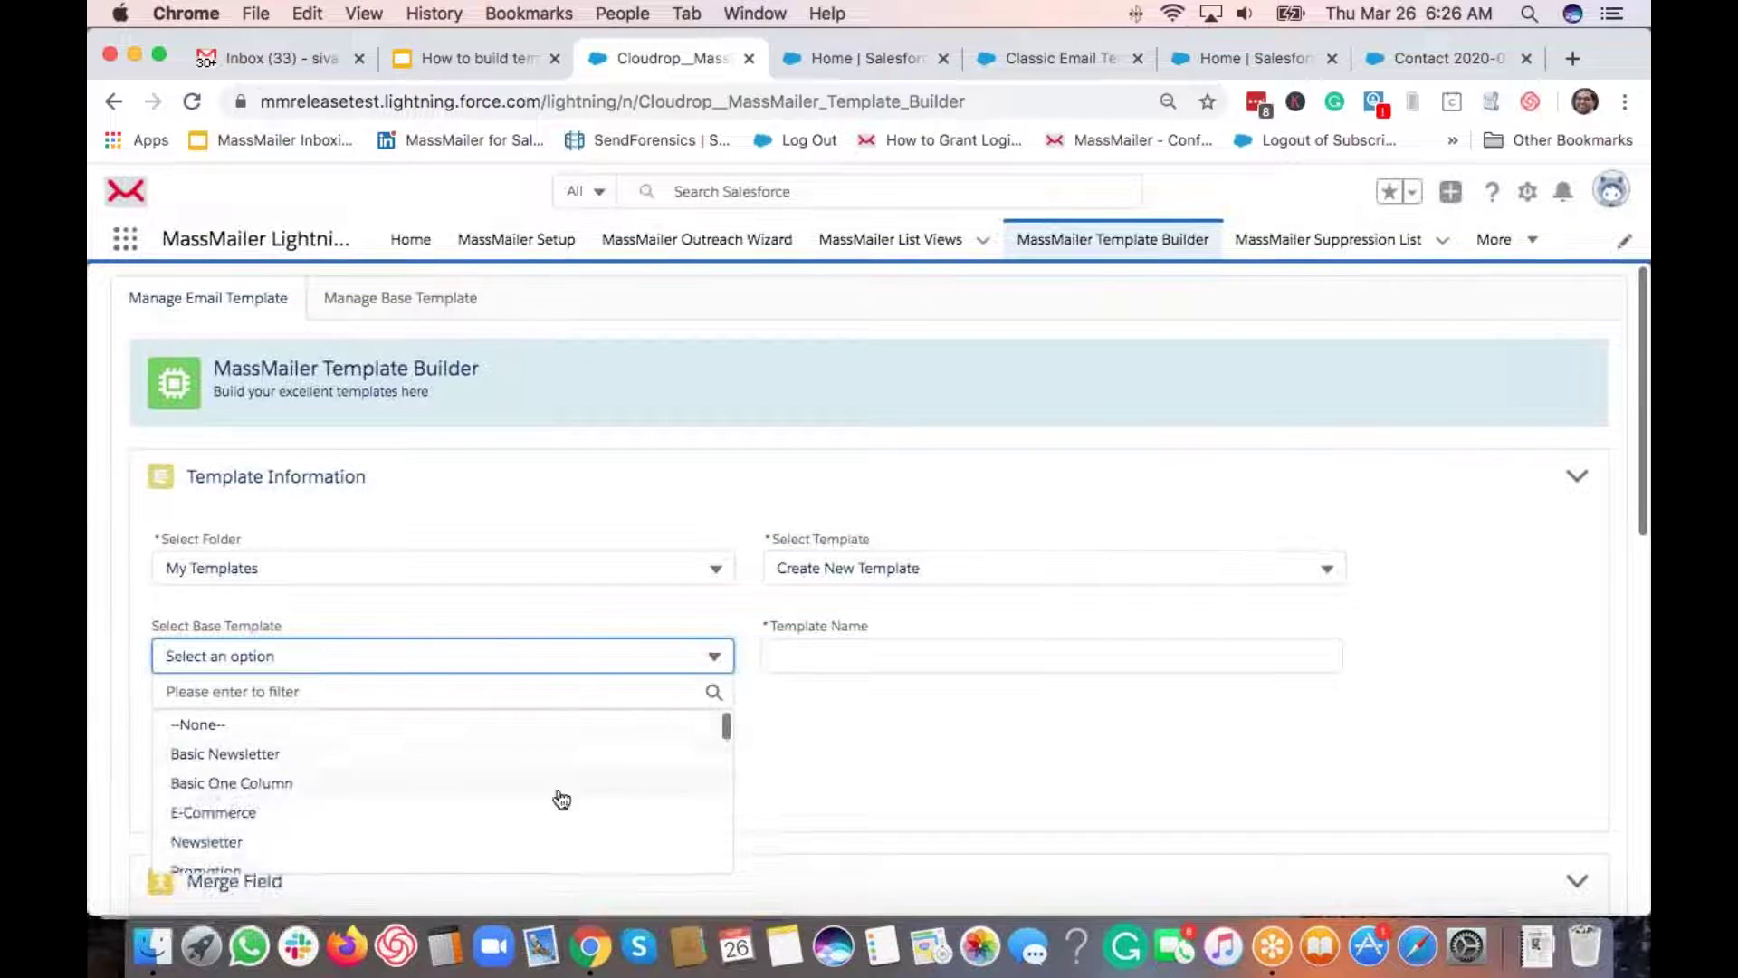
{"action": "left_click", "coordinate": [470, 691]}
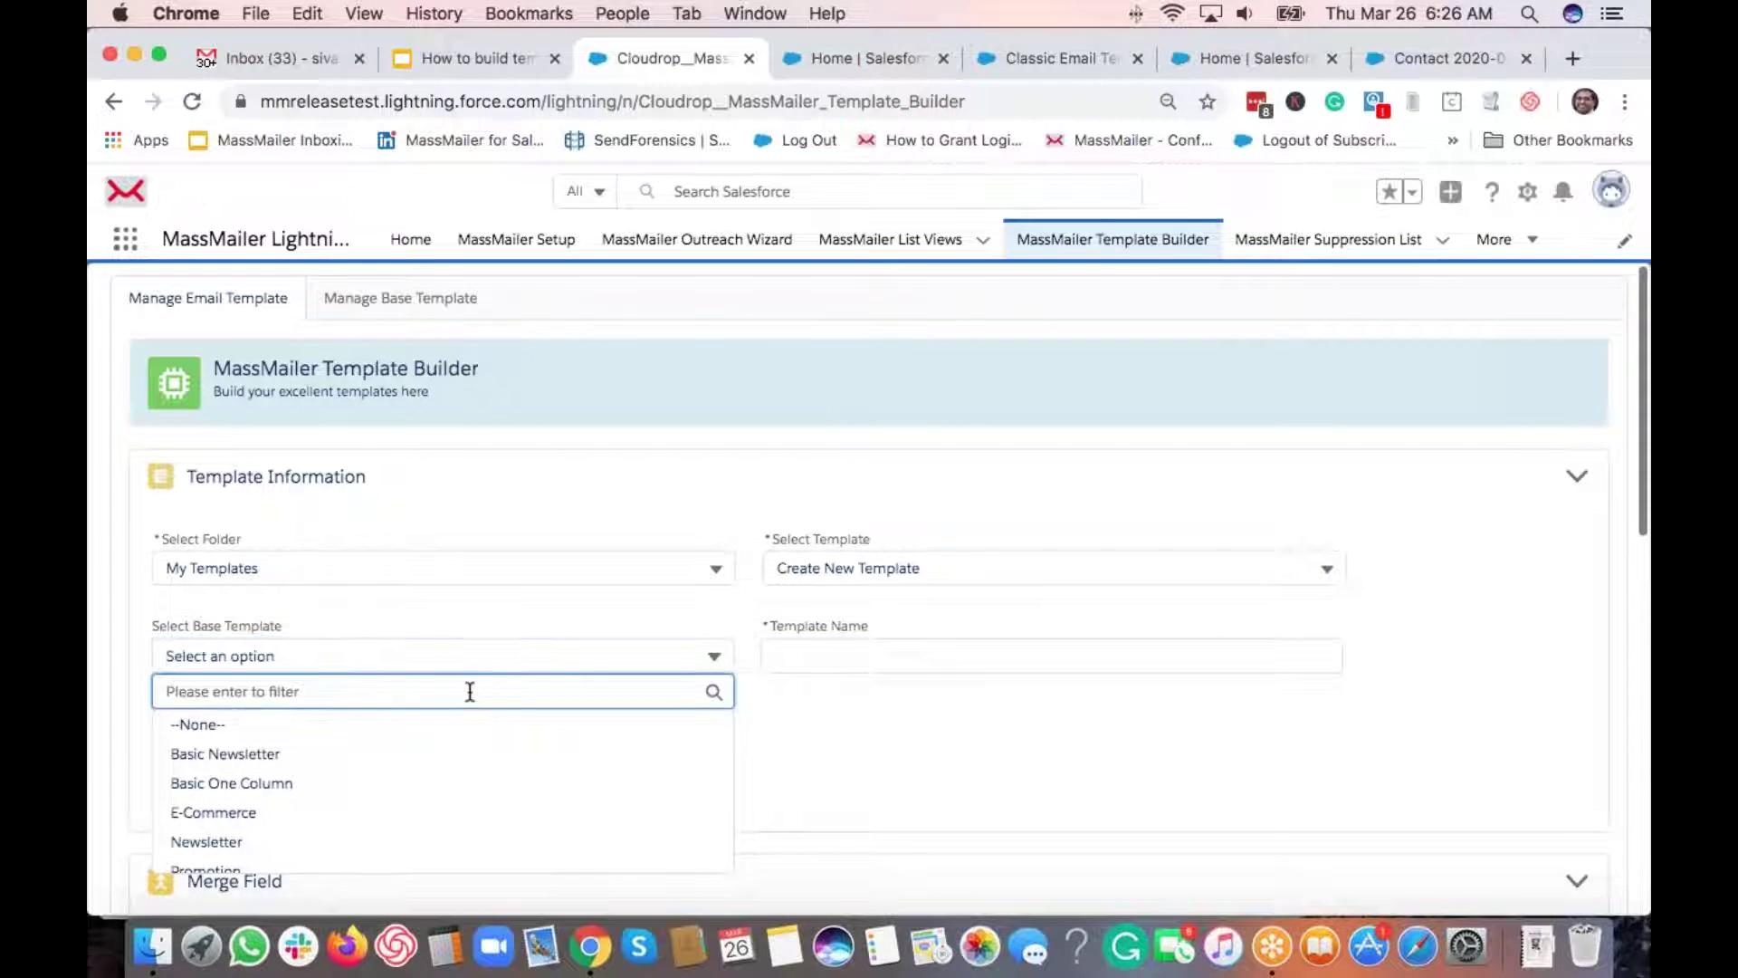
{"action": "type", "text": "hea"}
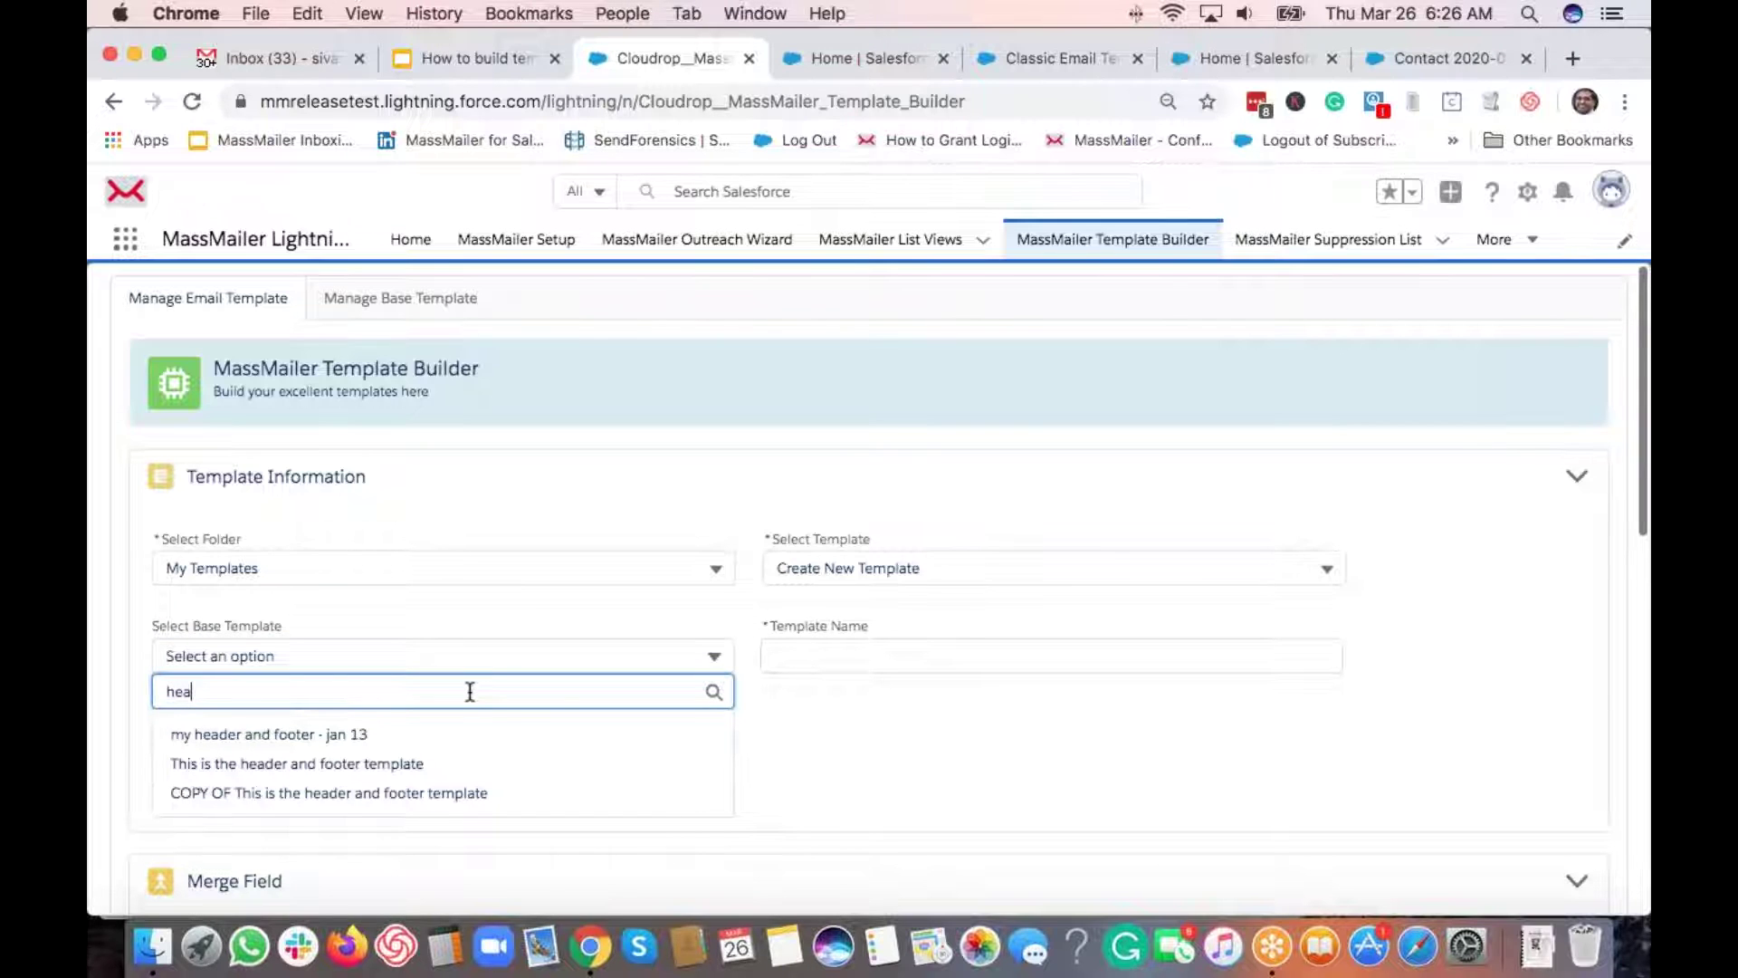
{"action": "left_click", "coordinate": [323, 796]}
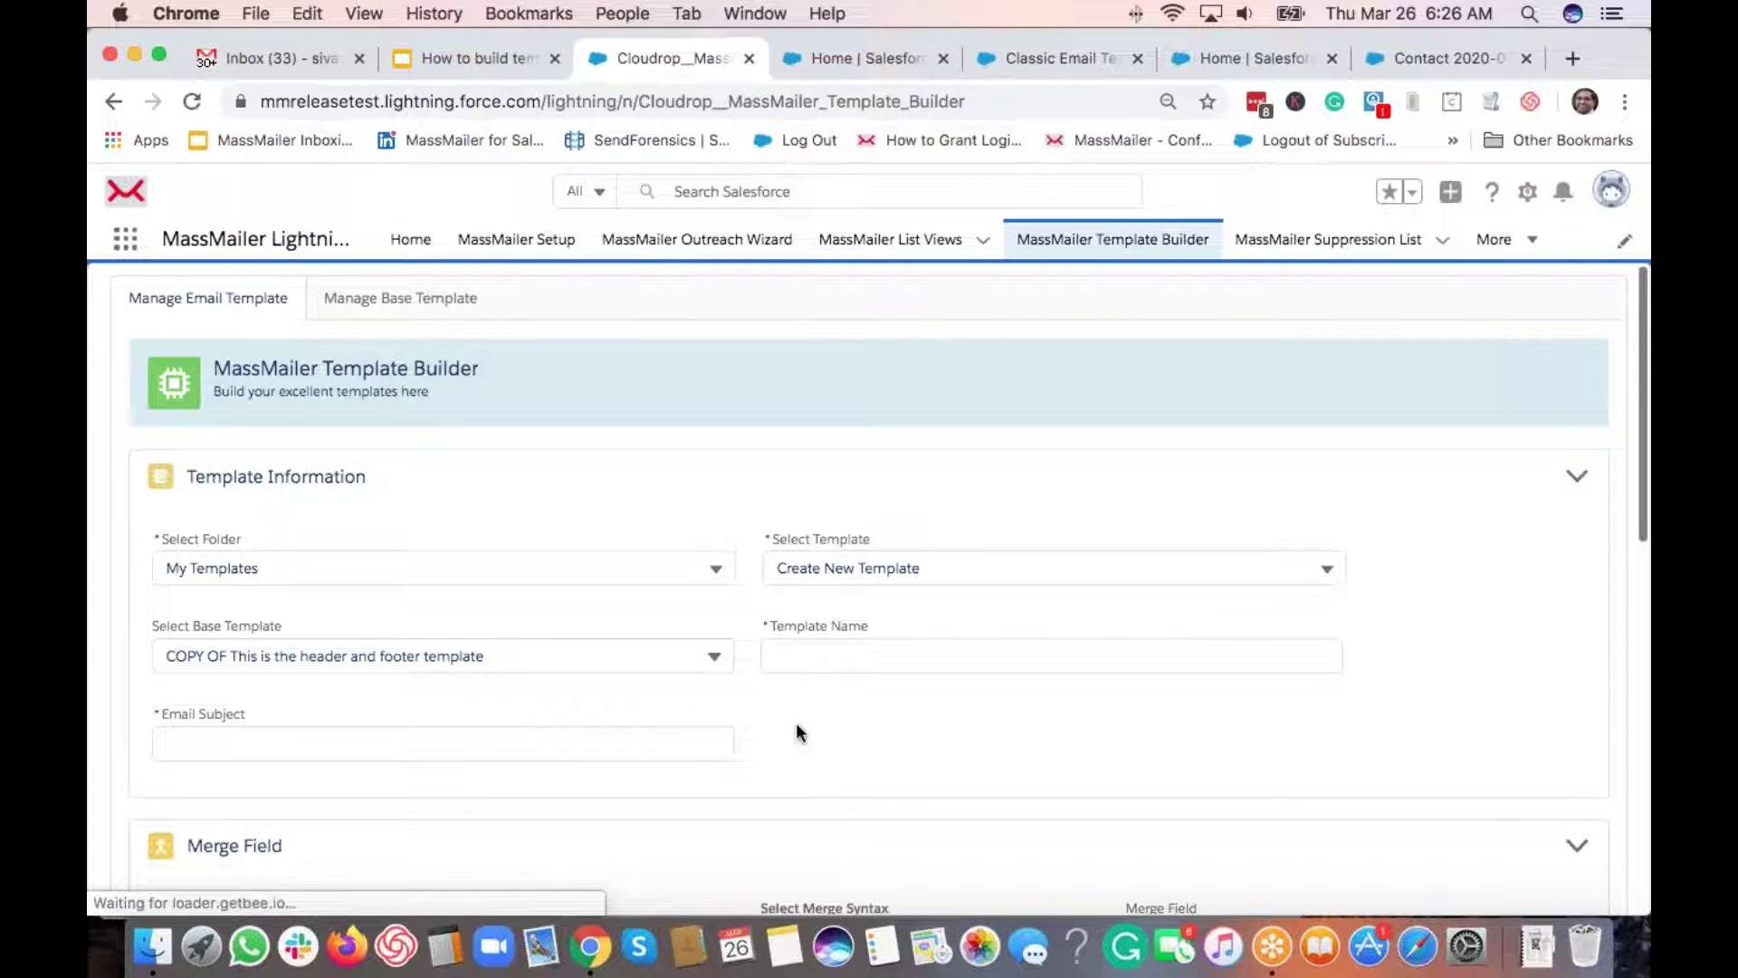
Step: Switch the base template to 'my header and footer - jan 13' and scroll down to the editor
{"action": "scroll", "coordinate": [788, 726], "scroll_direction": "down", "scroll_amount": 3}
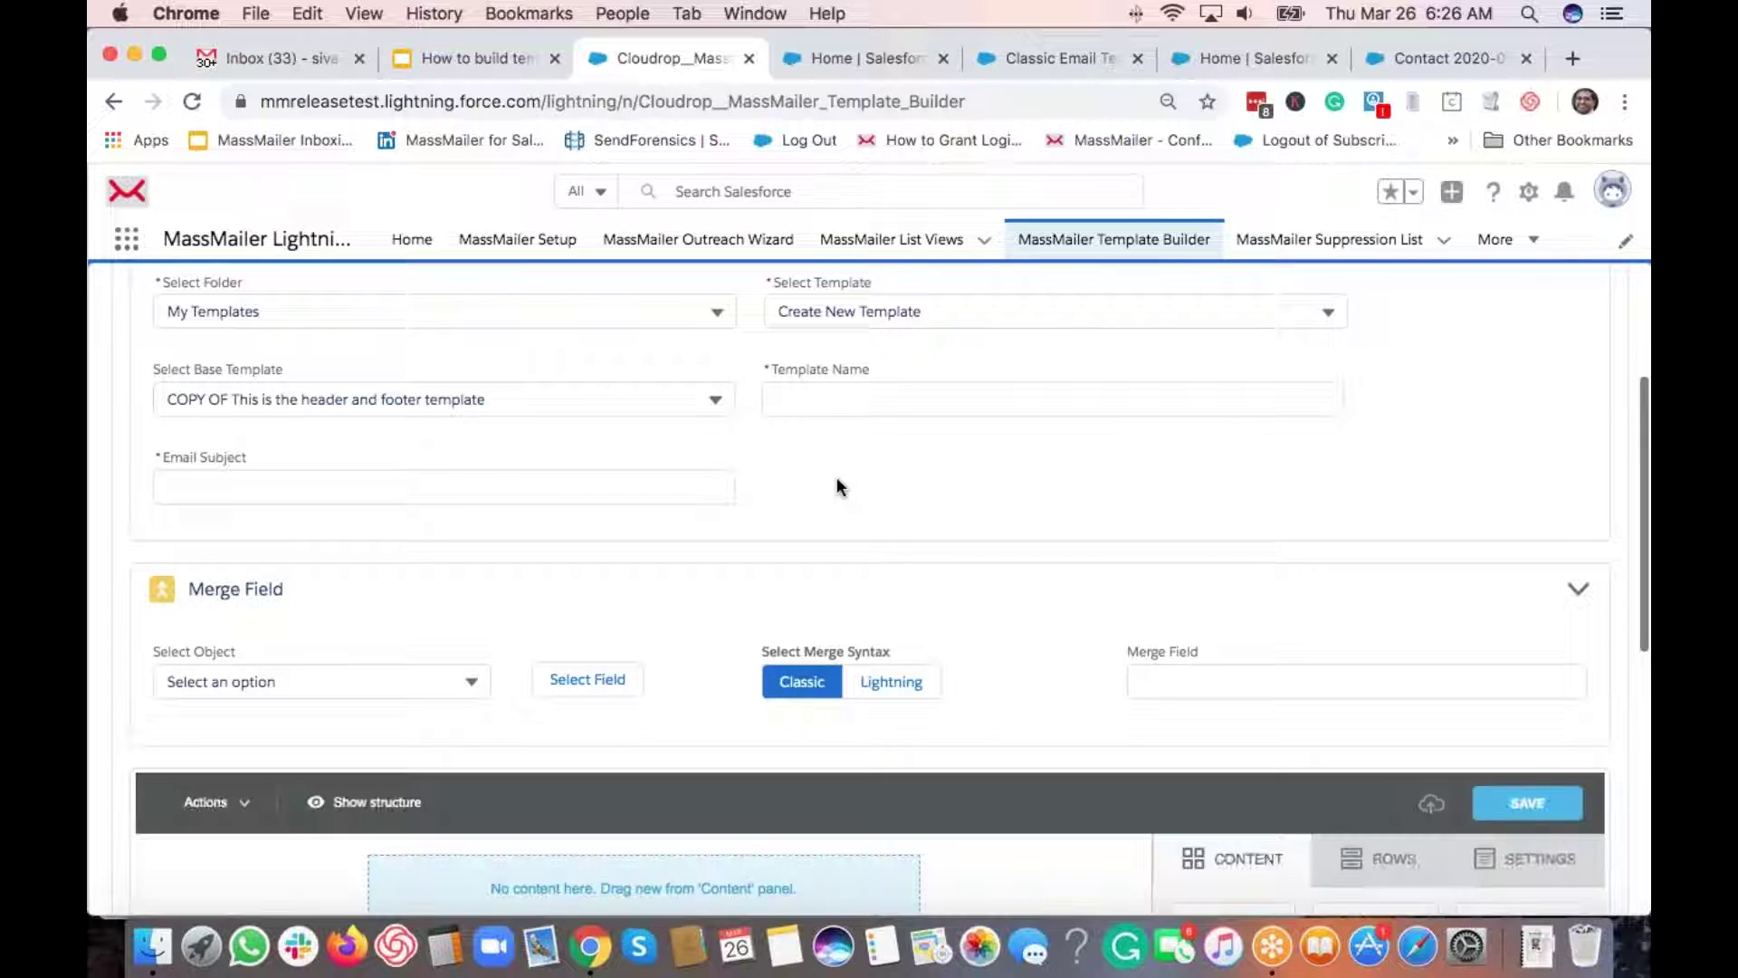
{"action": "scroll", "coordinate": [837, 480], "scroll_direction": "down", "scroll_amount": 3}
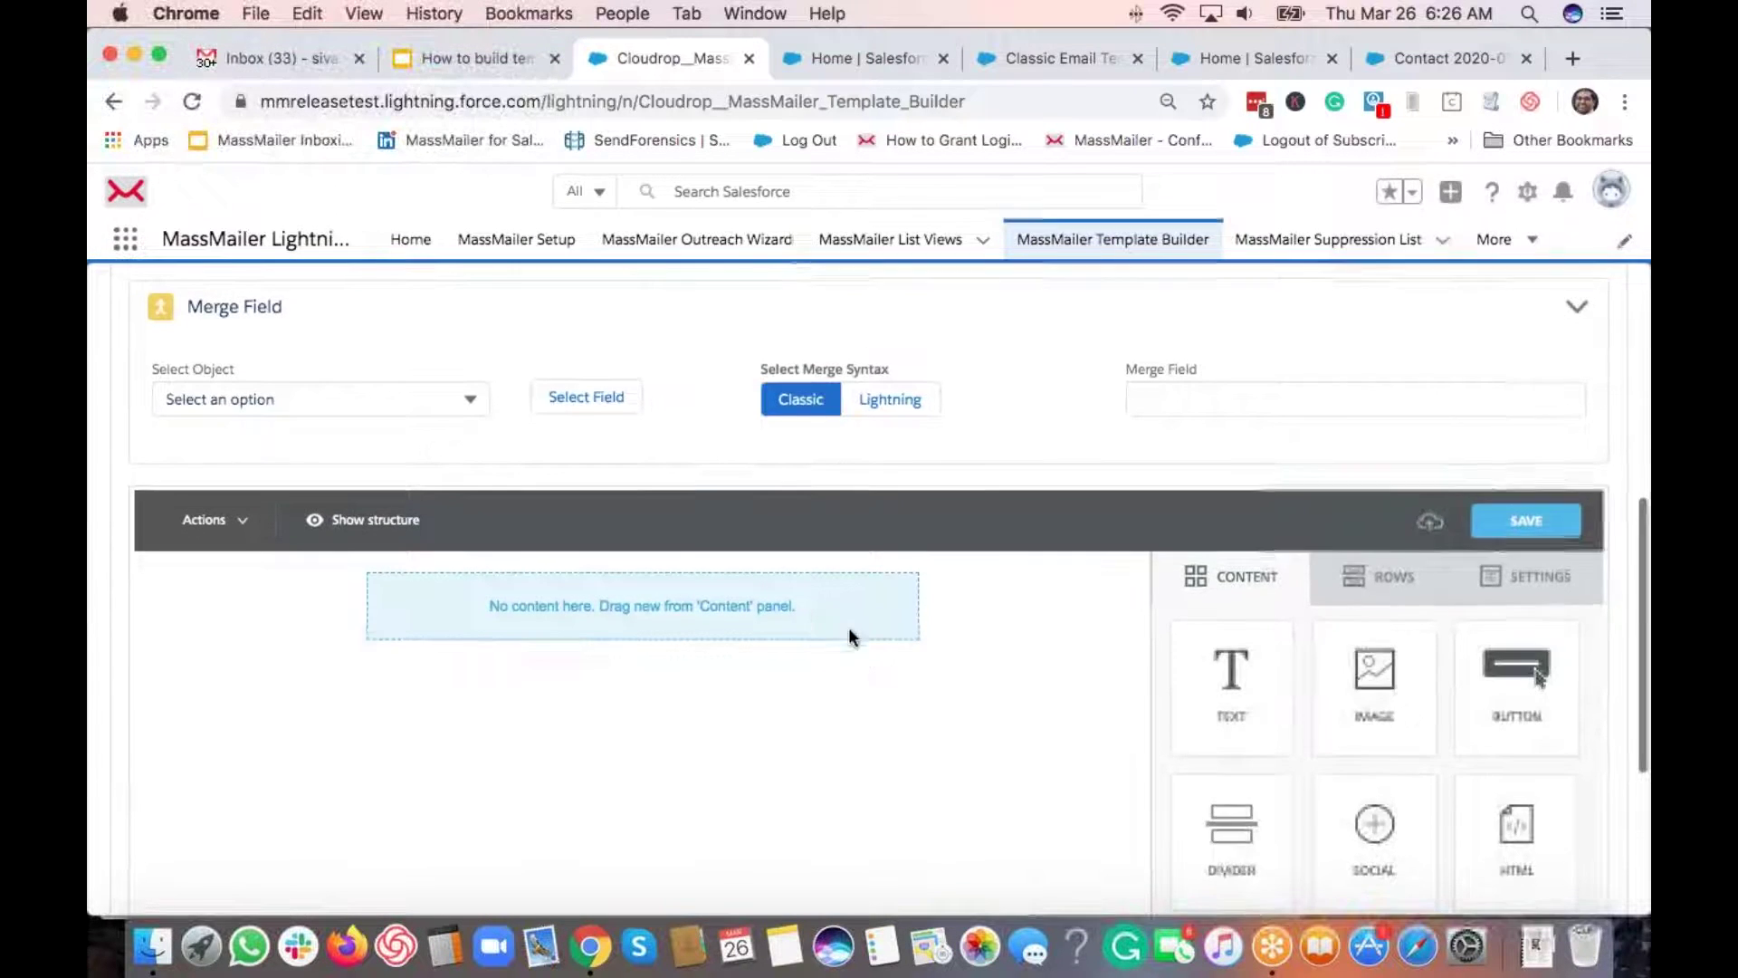
{"action": "scroll", "coordinate": [874, 624], "scroll_direction": "down", "scroll_amount": 2}
{"action": "scroll", "coordinate": [889, 628], "scroll_direction": "up", "scroll_amount": 2}
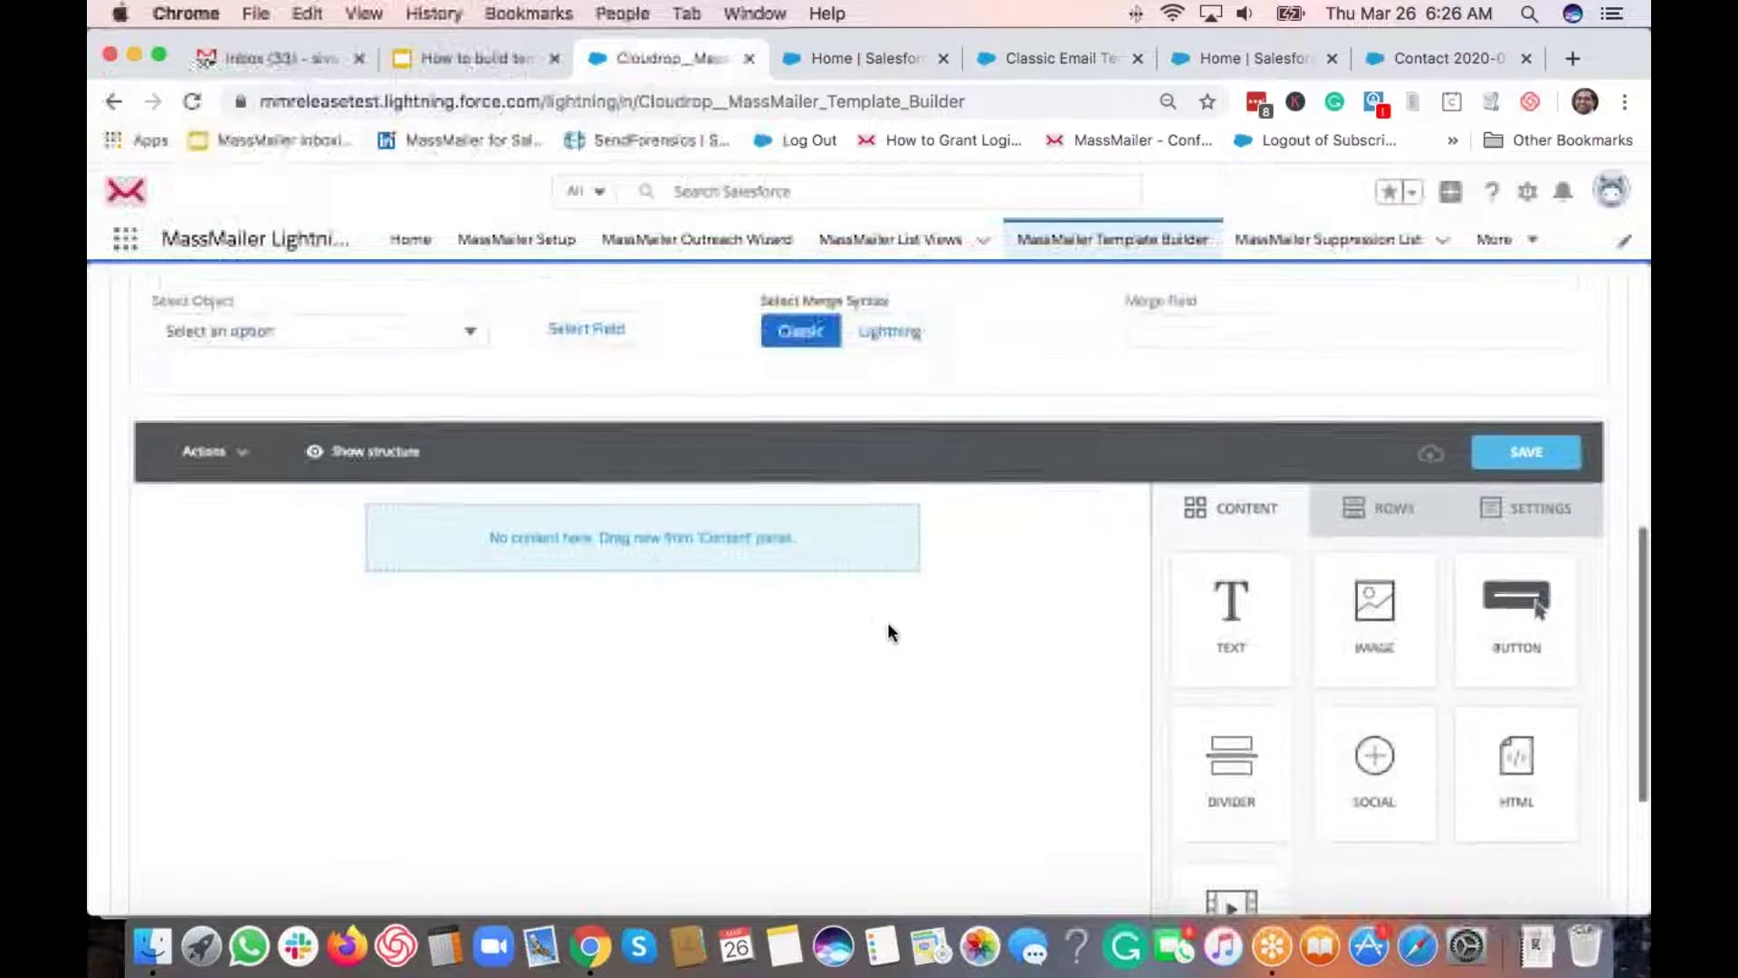
{"action": "scroll", "coordinate": [697, 407], "scroll_direction": "up", "scroll_amount": 2}
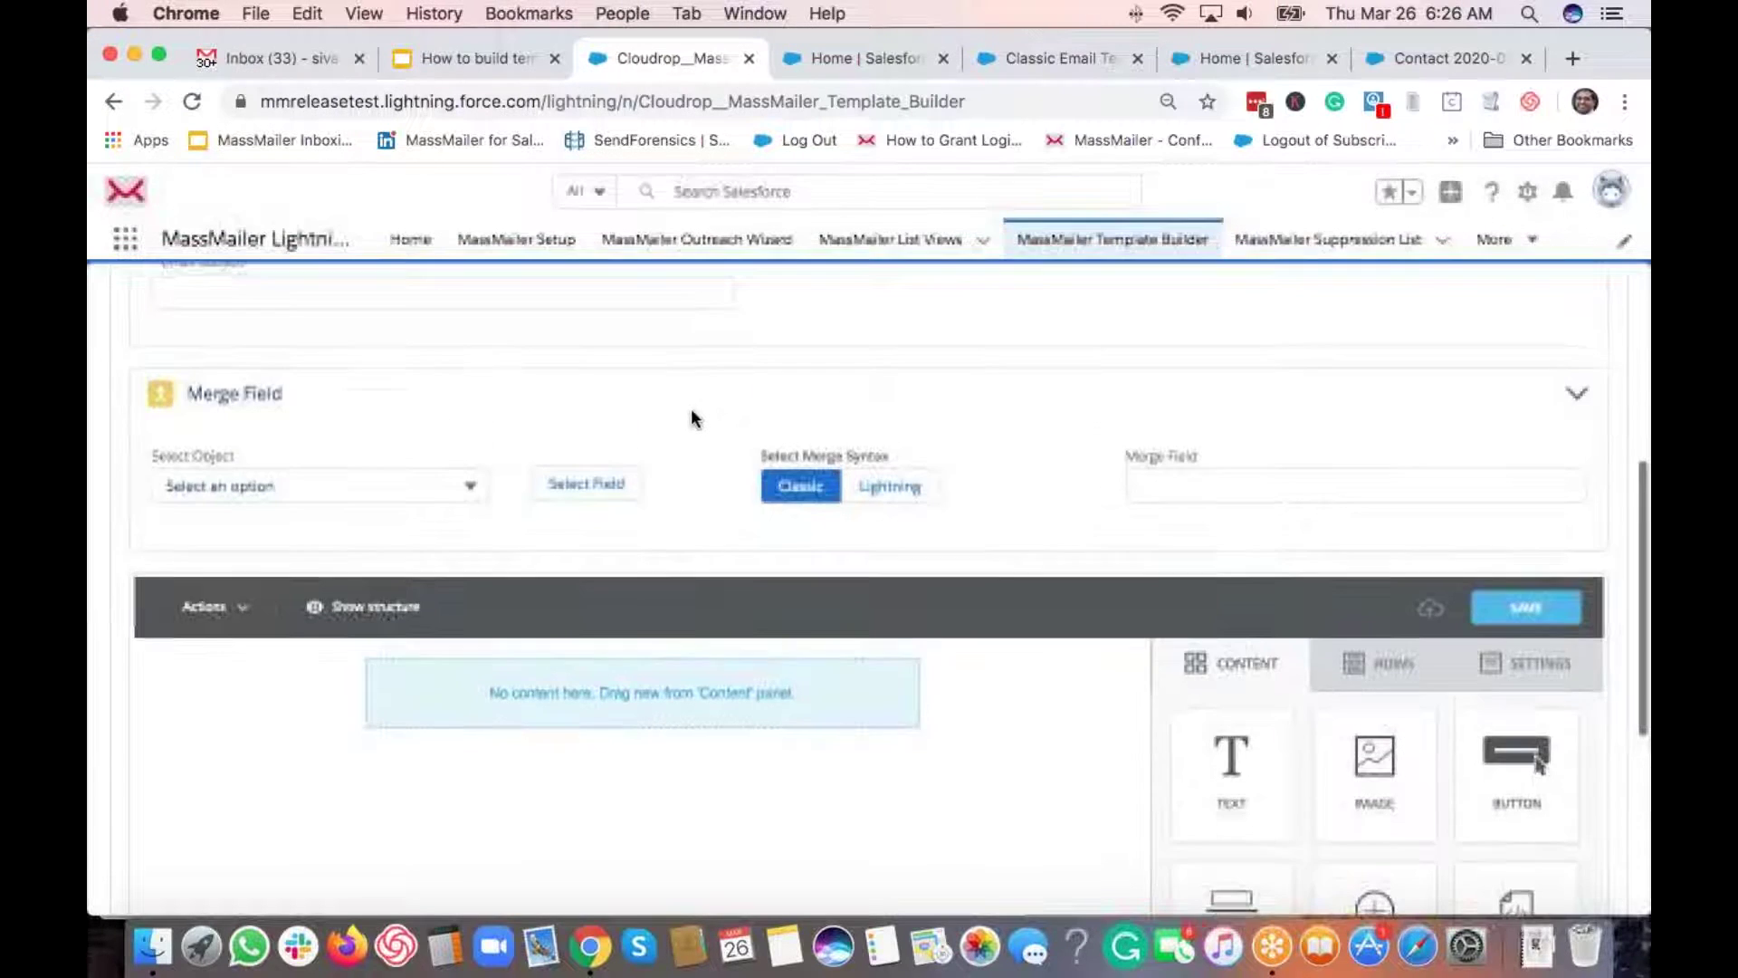
{"action": "scroll", "coordinate": [693, 418], "scroll_direction": "up", "scroll_amount": 3}
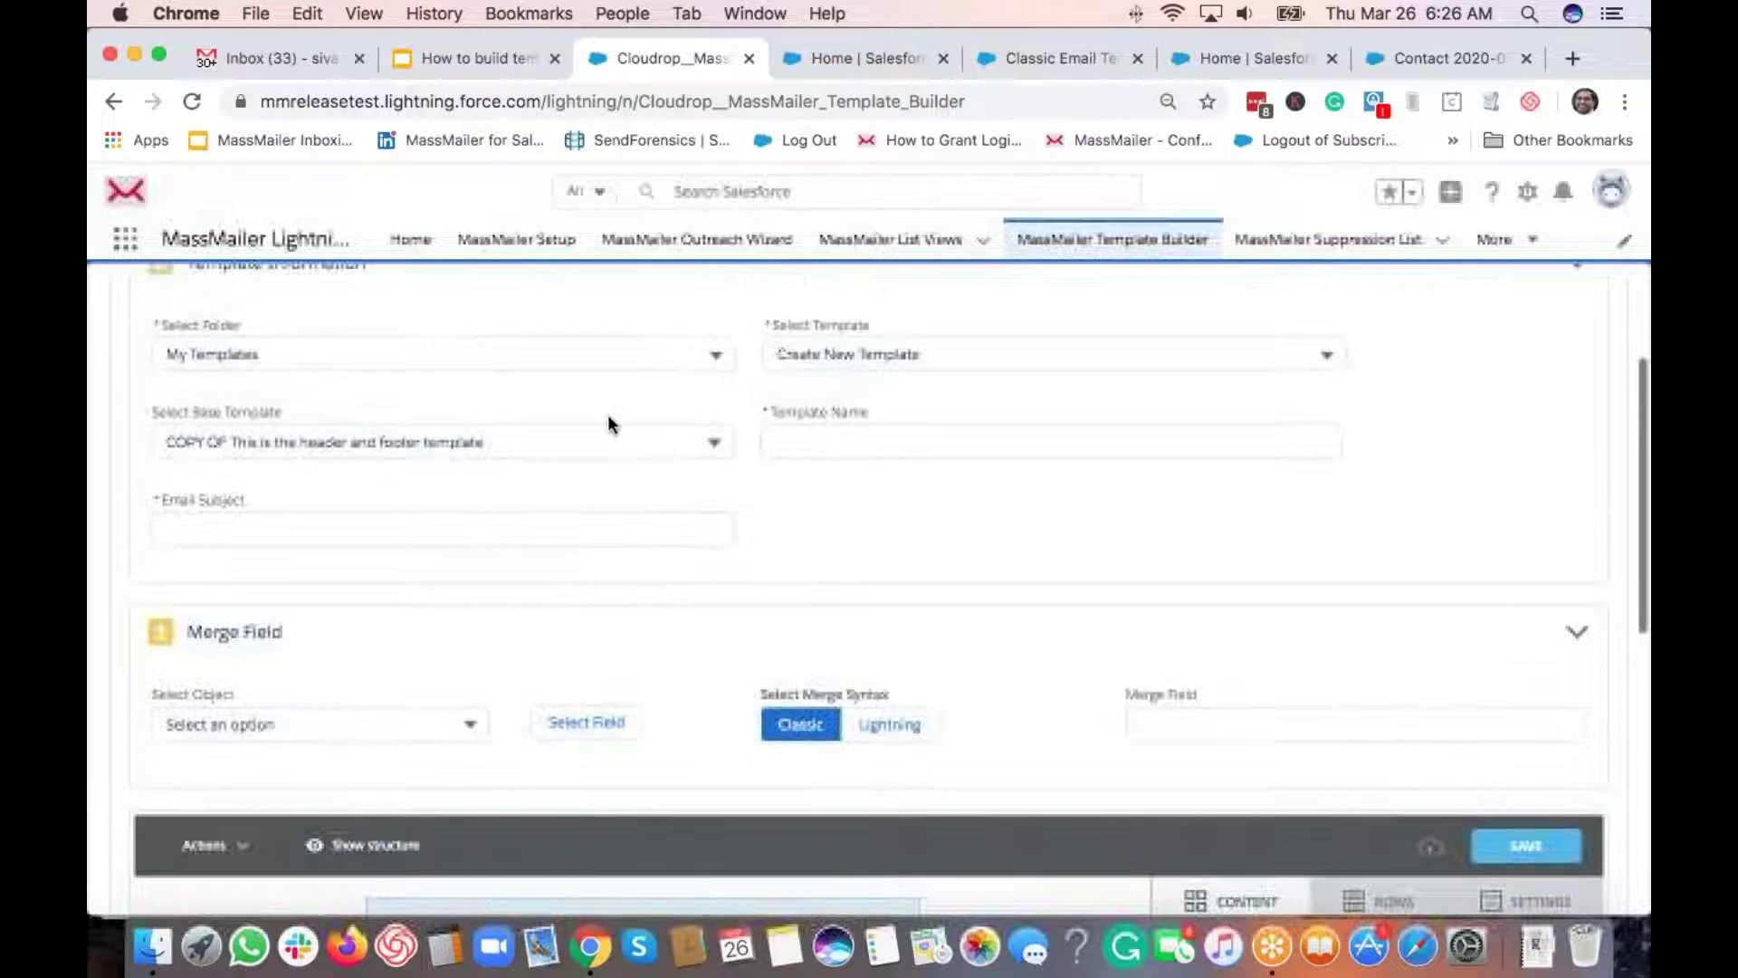
{"action": "left_click", "coordinate": [625, 444]}
{"action": "left_click", "coordinate": [387, 513]}
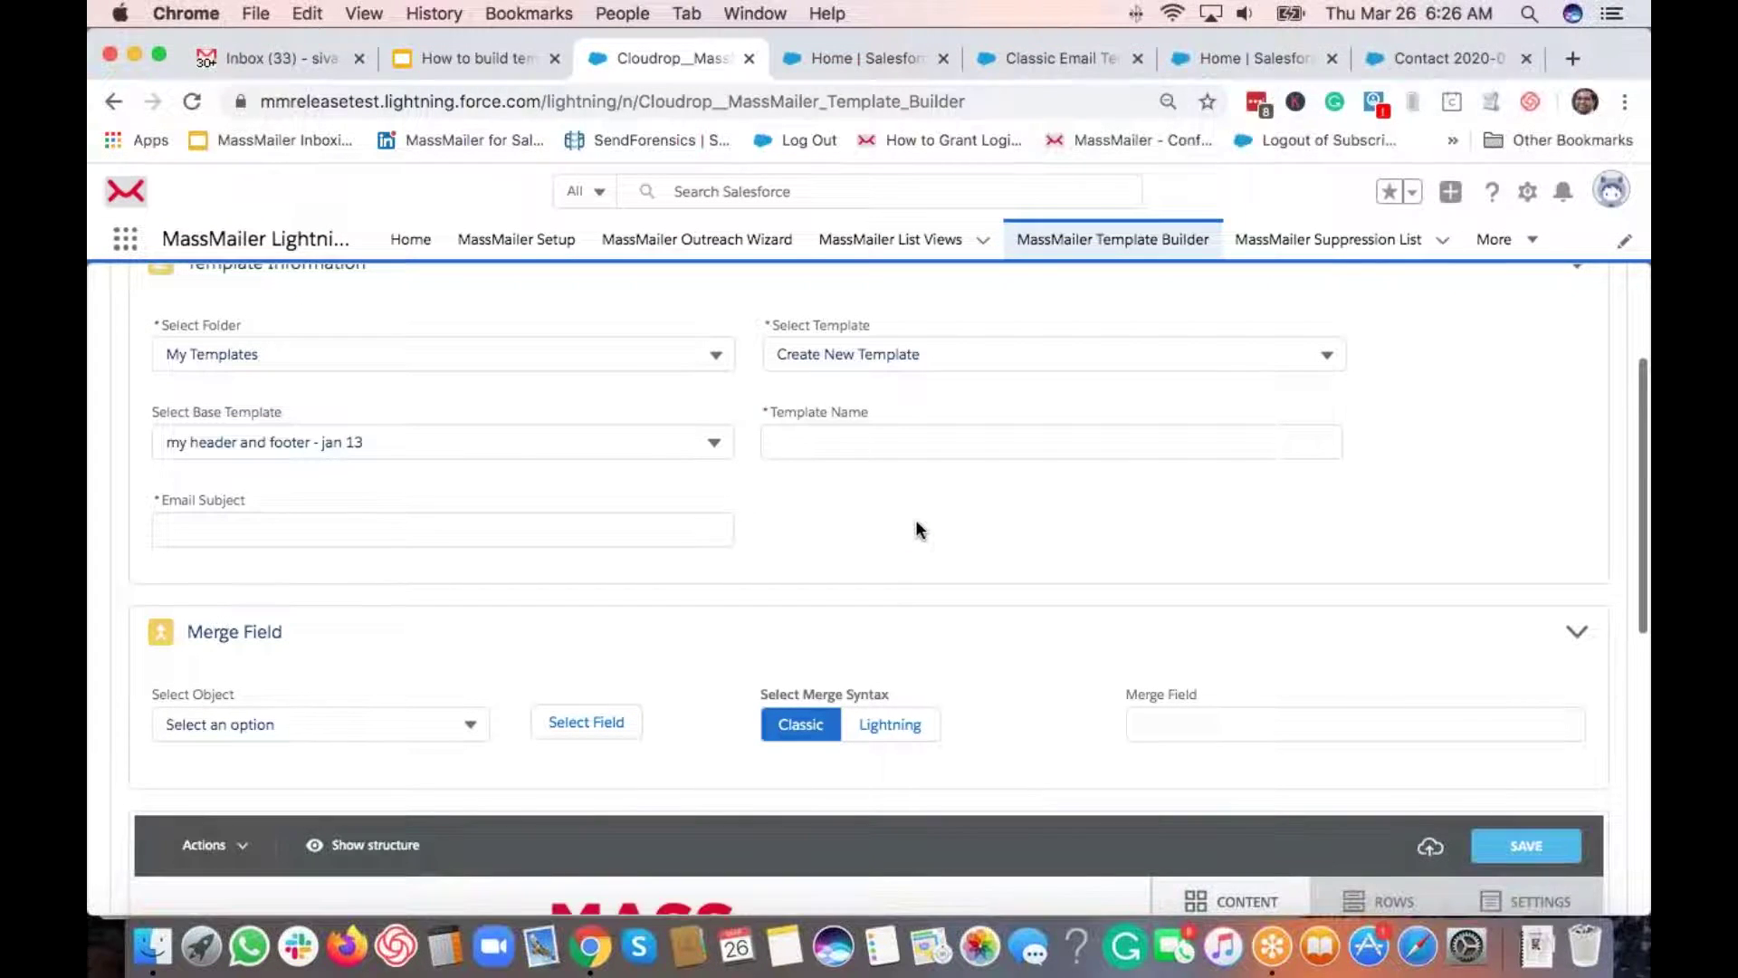
{"action": "scroll", "coordinate": [917, 525], "scroll_direction": "down", "scroll_amount": 3}
{"action": "scroll", "coordinate": [920, 529], "scroll_direction": "up", "scroll_amount": 2}
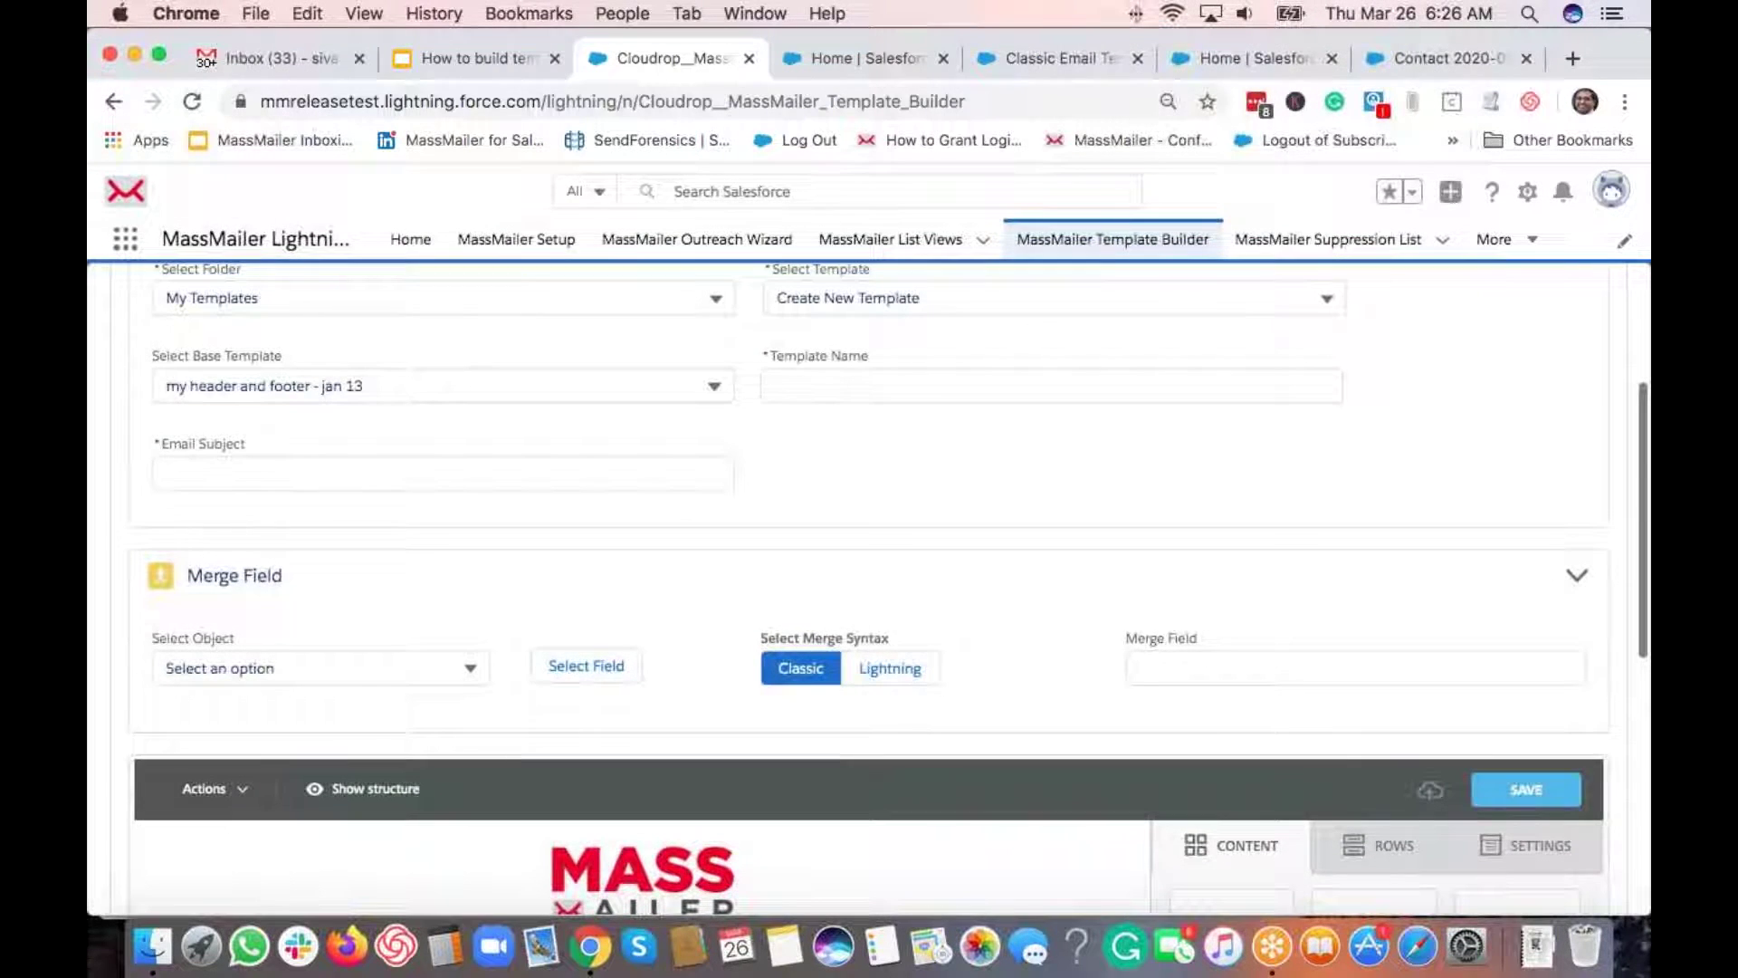
{"action": "scroll", "coordinate": [883, 493], "scroll_direction": "down", "scroll_amount": 7}
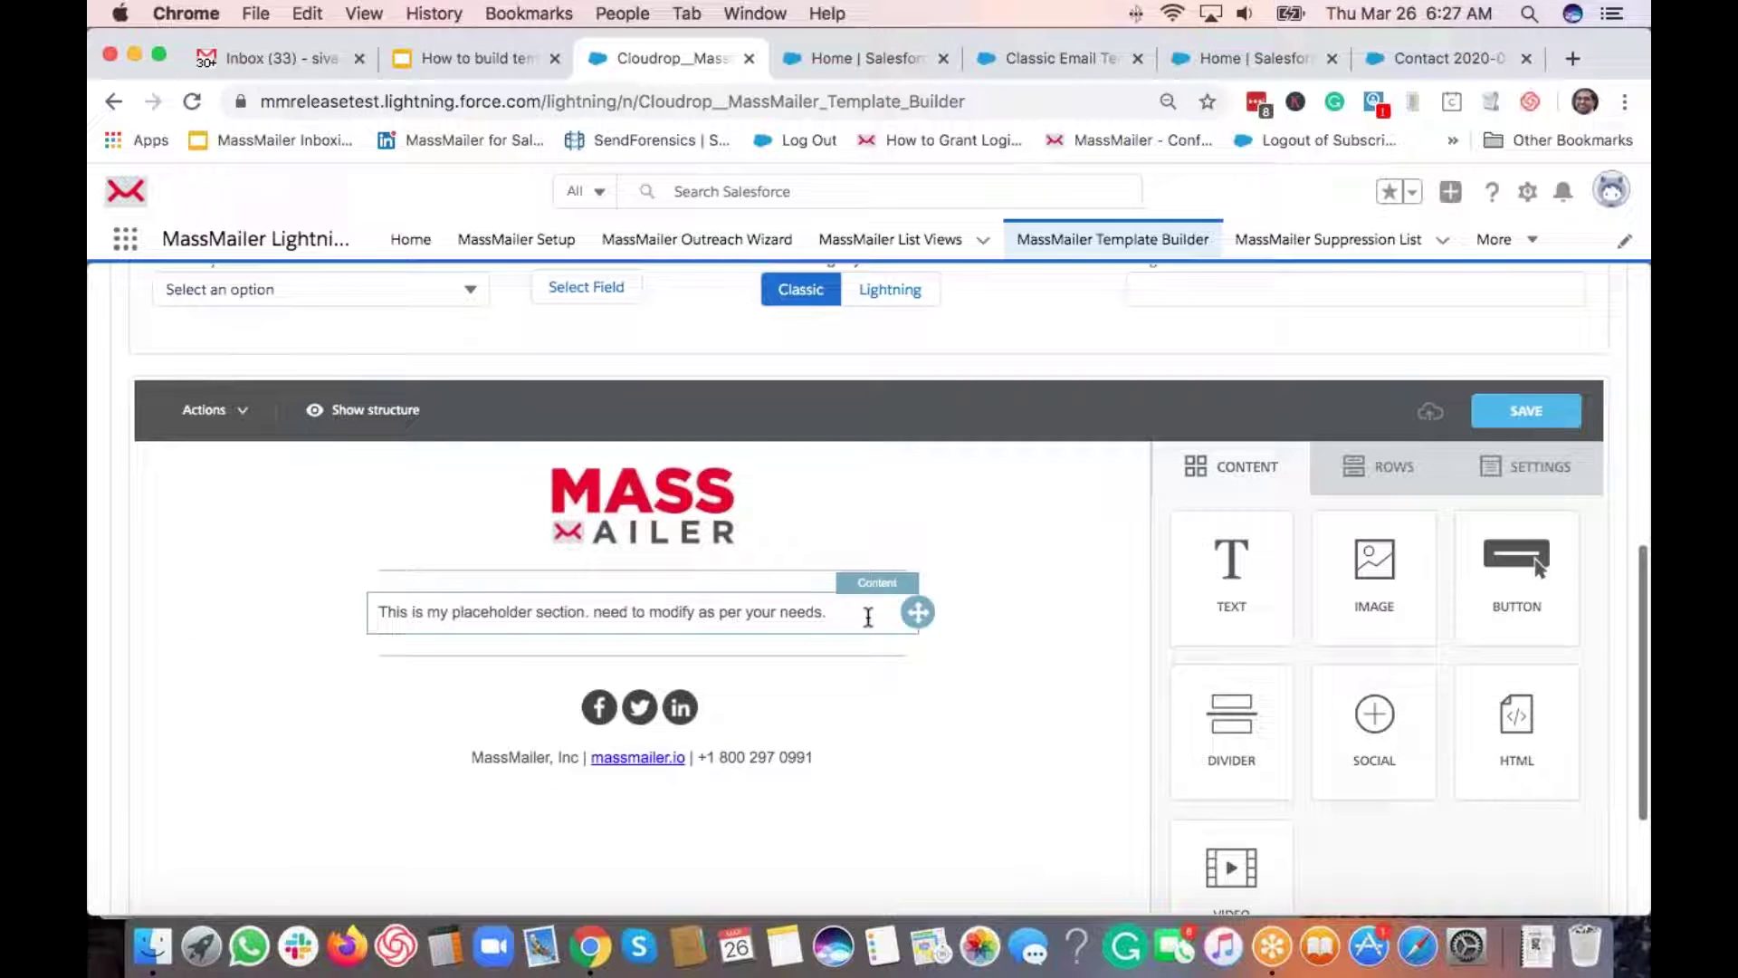
Step: Drag a new empty row layout beneath the placeholder text row
{"action": "left_click", "coordinate": [956, 607]}
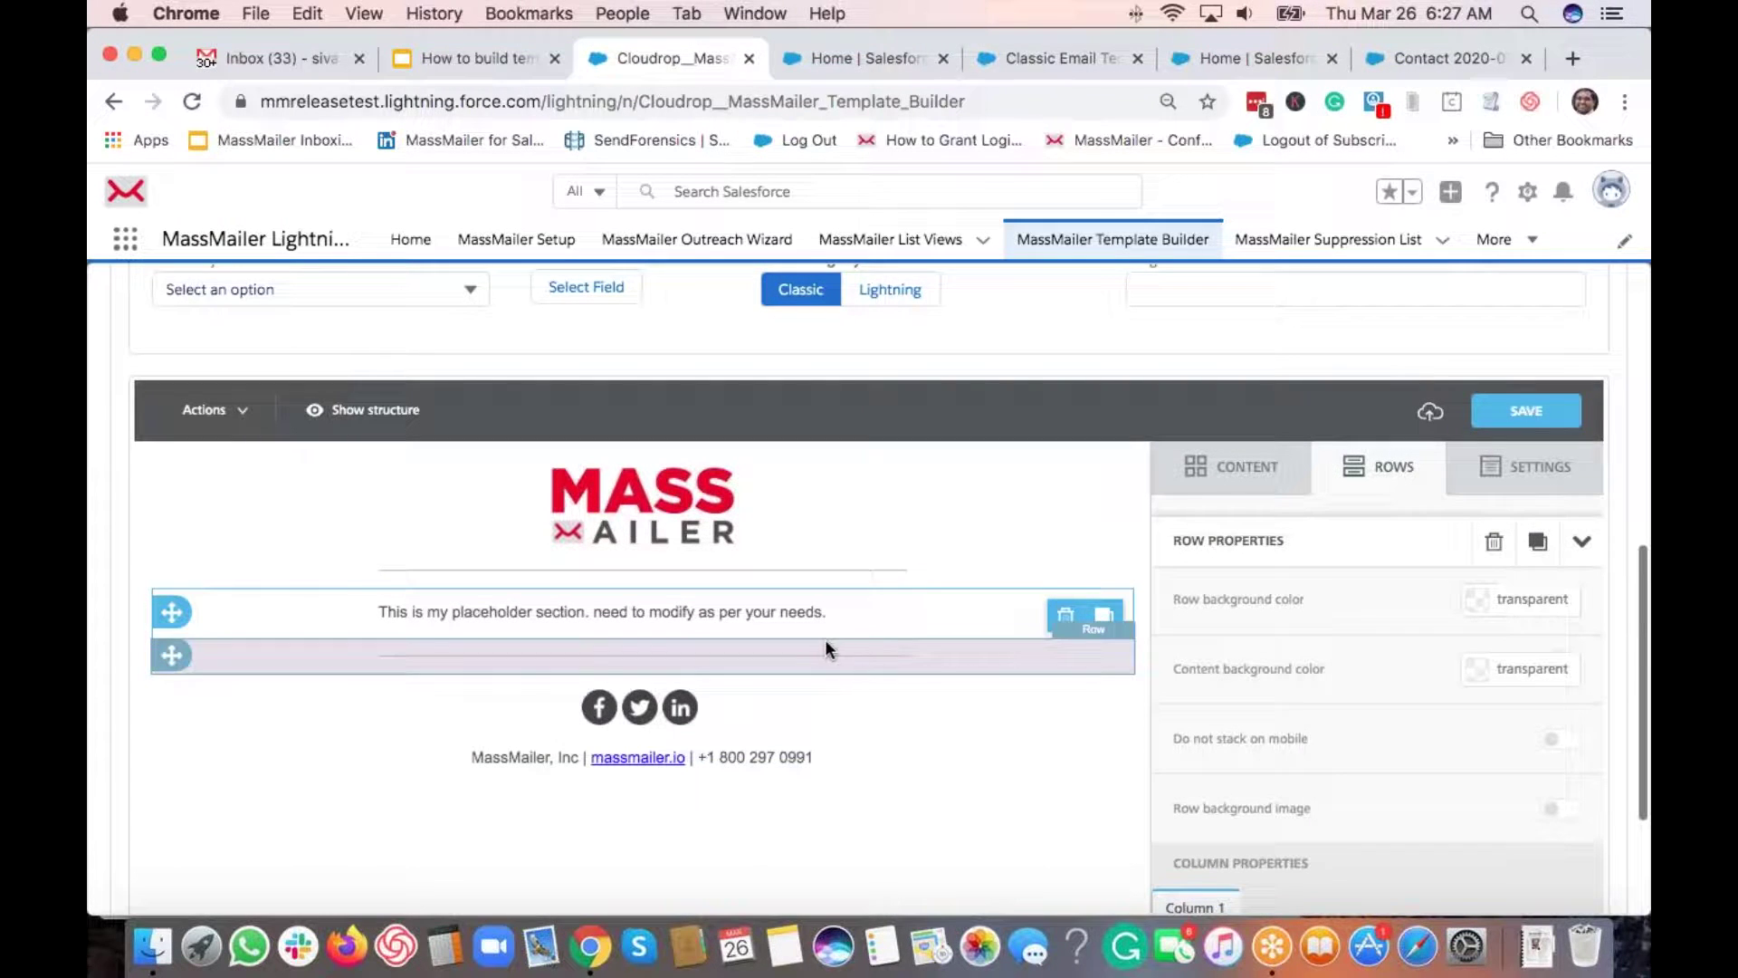
{"action": "left_click", "coordinate": [1218, 469]}
{"action": "scroll", "coordinate": [1365, 709], "scroll_direction": "down", "scroll_amount": 1}
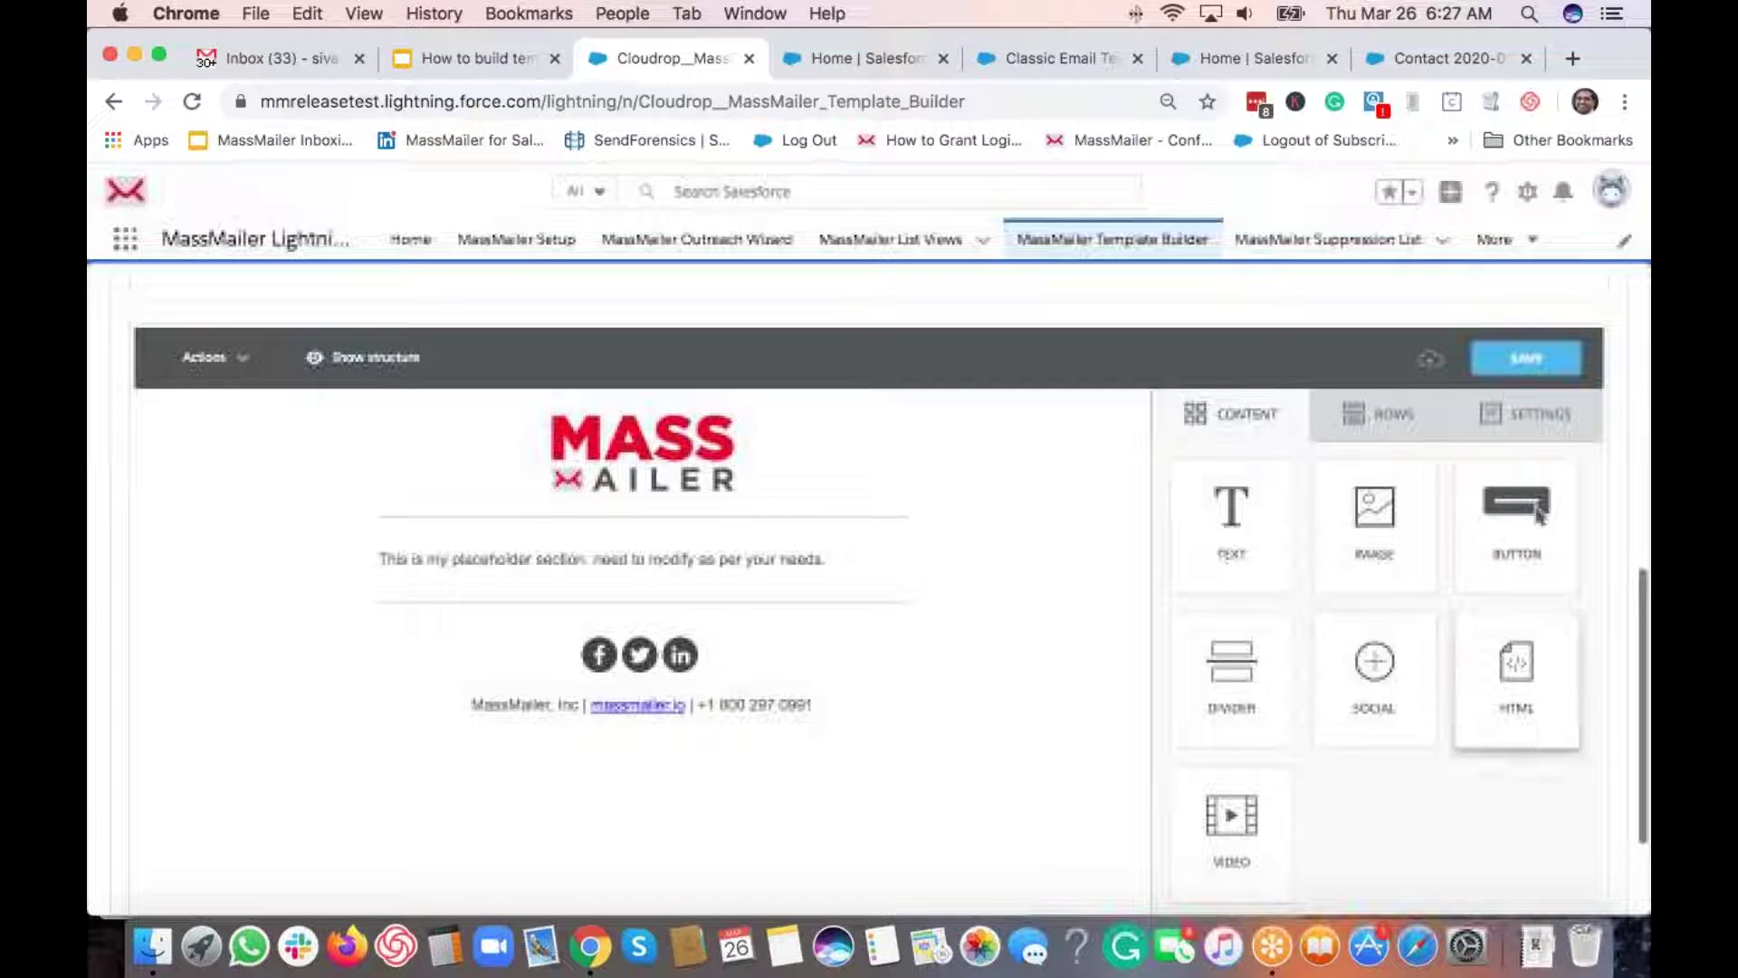
{"action": "left_click", "coordinate": [1389, 433]}
{"action": "left_click_drag", "start_coordinate": [1377, 619], "coordinate": [1091, 626]}
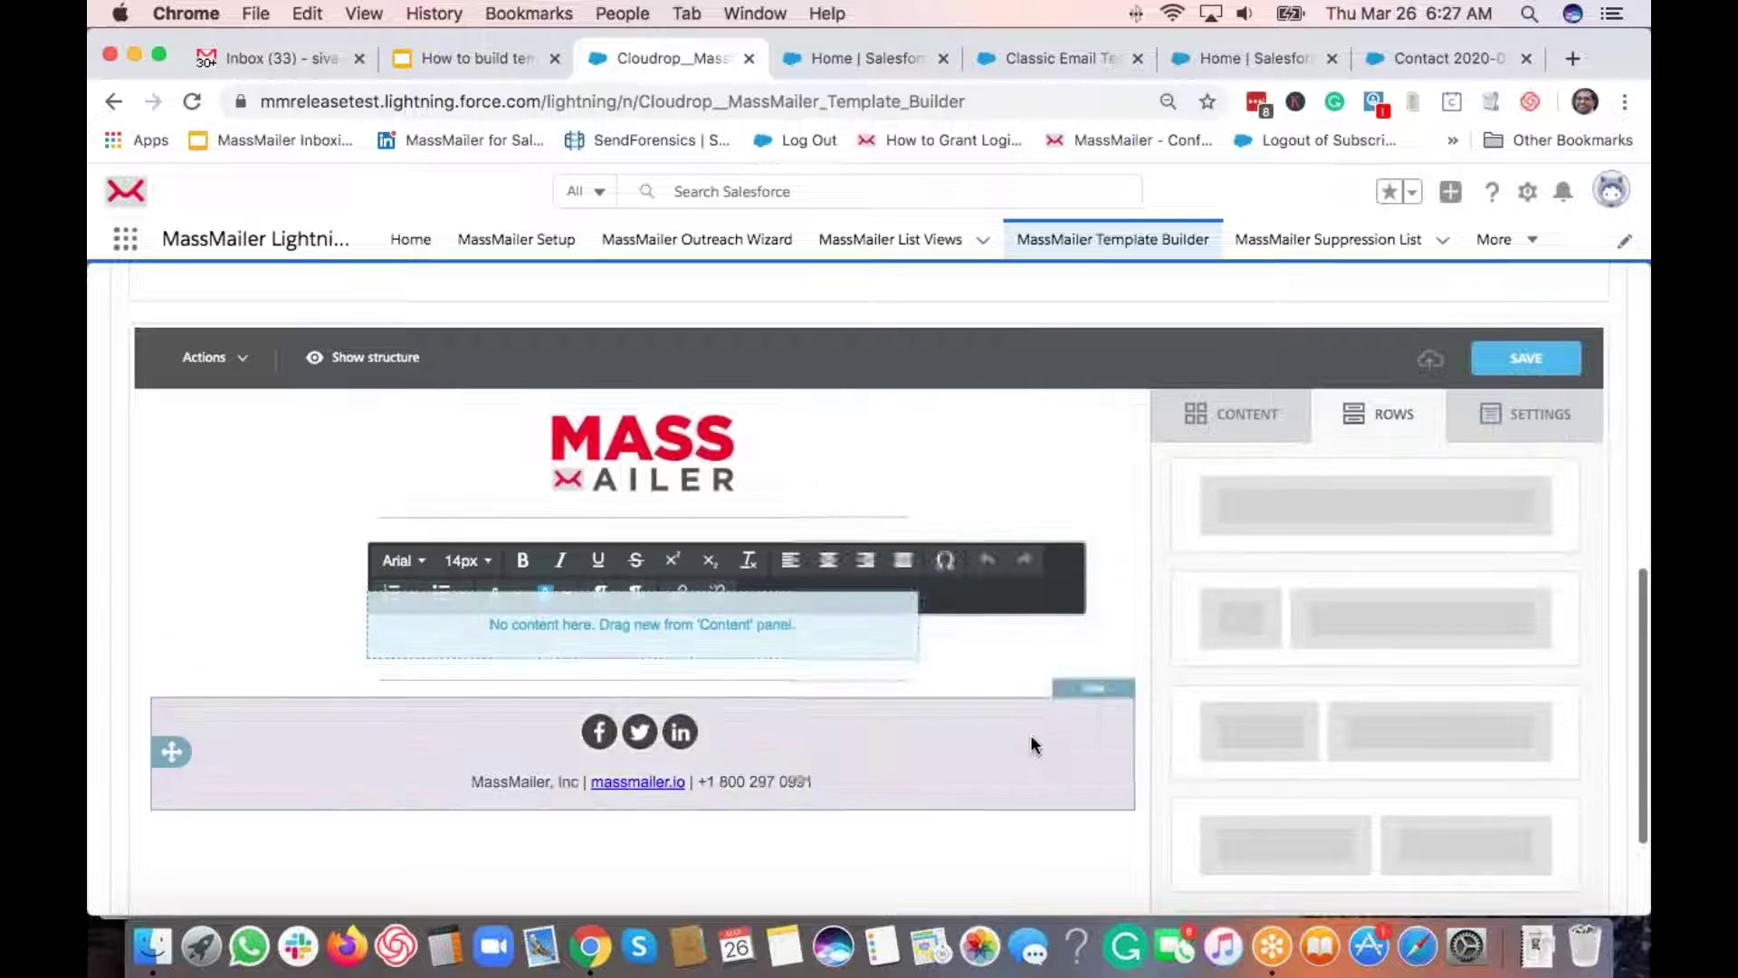
Step: Drop a Button block into the new empty row
{"action": "left_click", "coordinate": [1030, 735]}
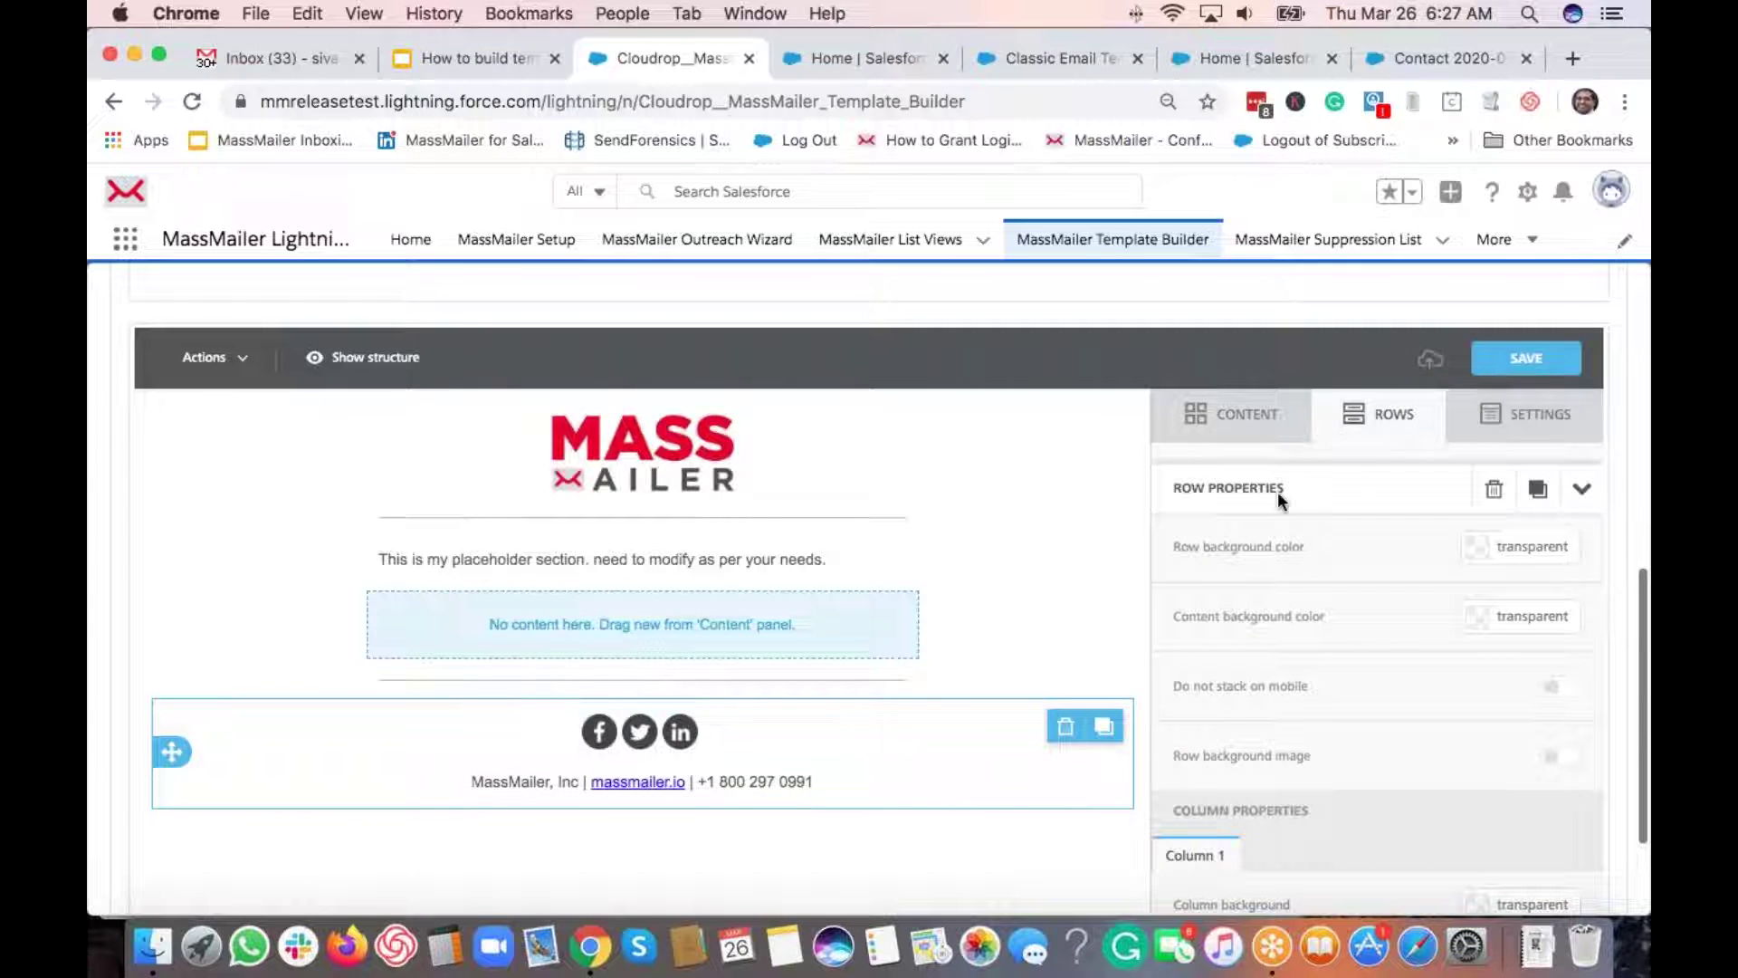
{"action": "left_click", "coordinate": [1233, 415]}
{"action": "left_click_drag", "start_coordinate": [1527, 539], "coordinate": [958, 659]}
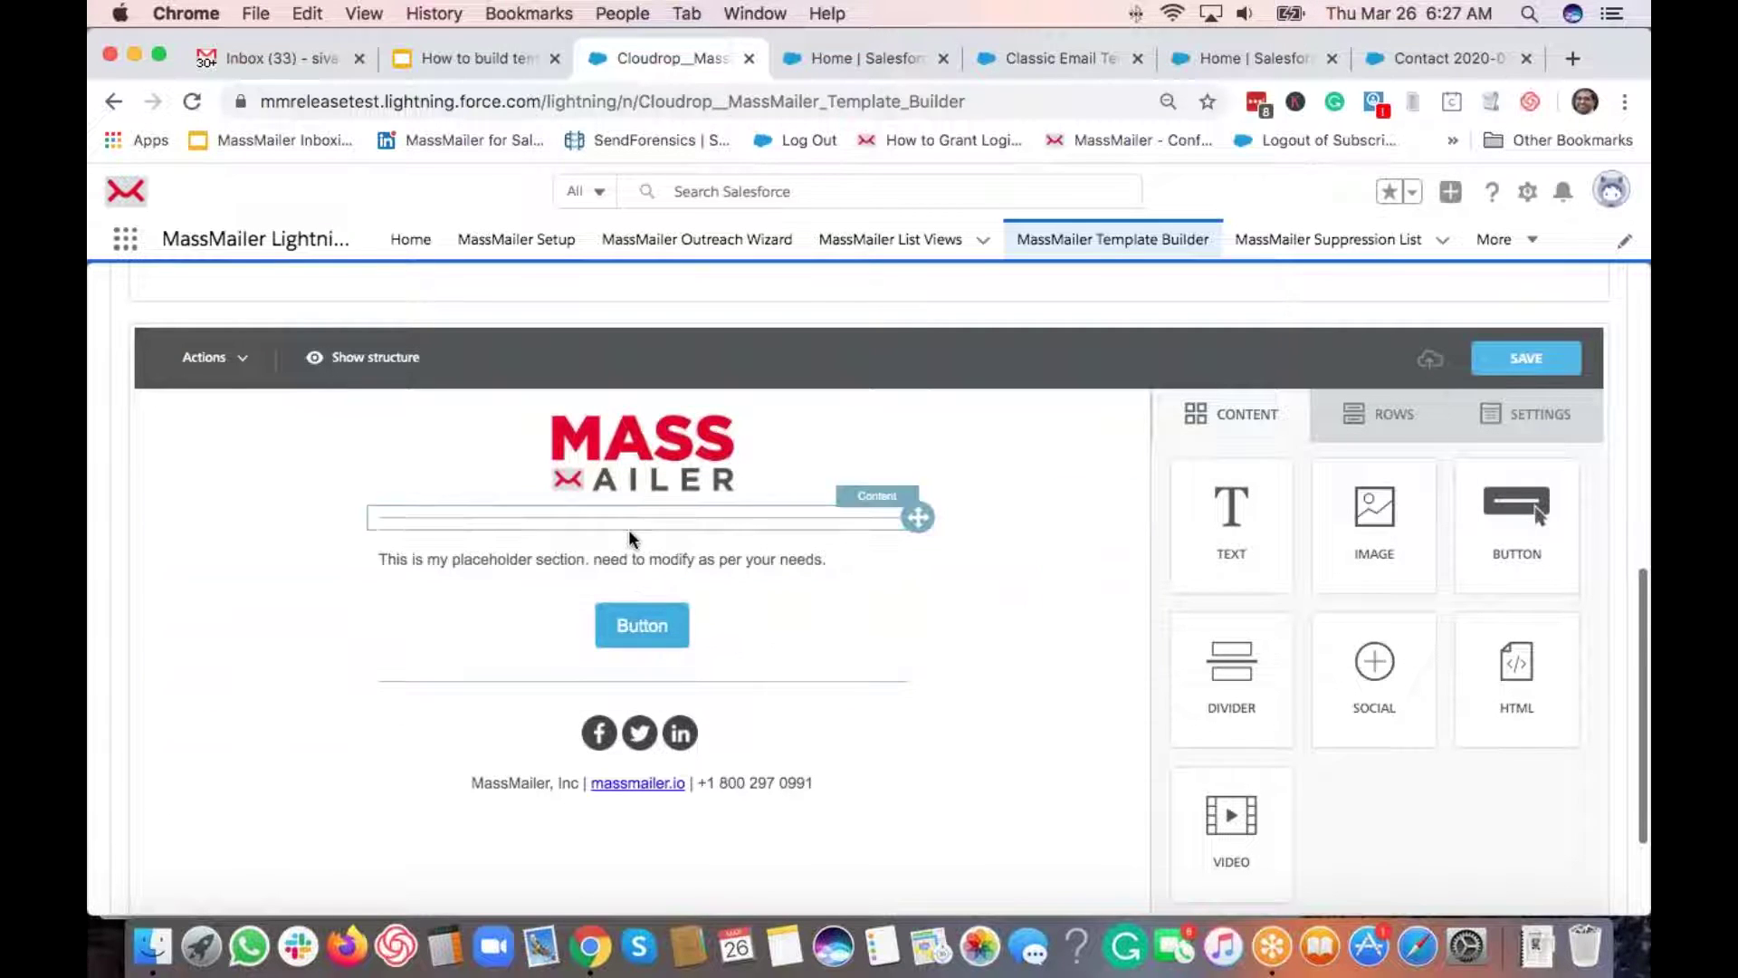
Step: Replace the placeholder with 'Dear ,' and 'This is to just demo the merge fields and the template feature.'
{"action": "triple_click", "coordinate": [583, 559]}
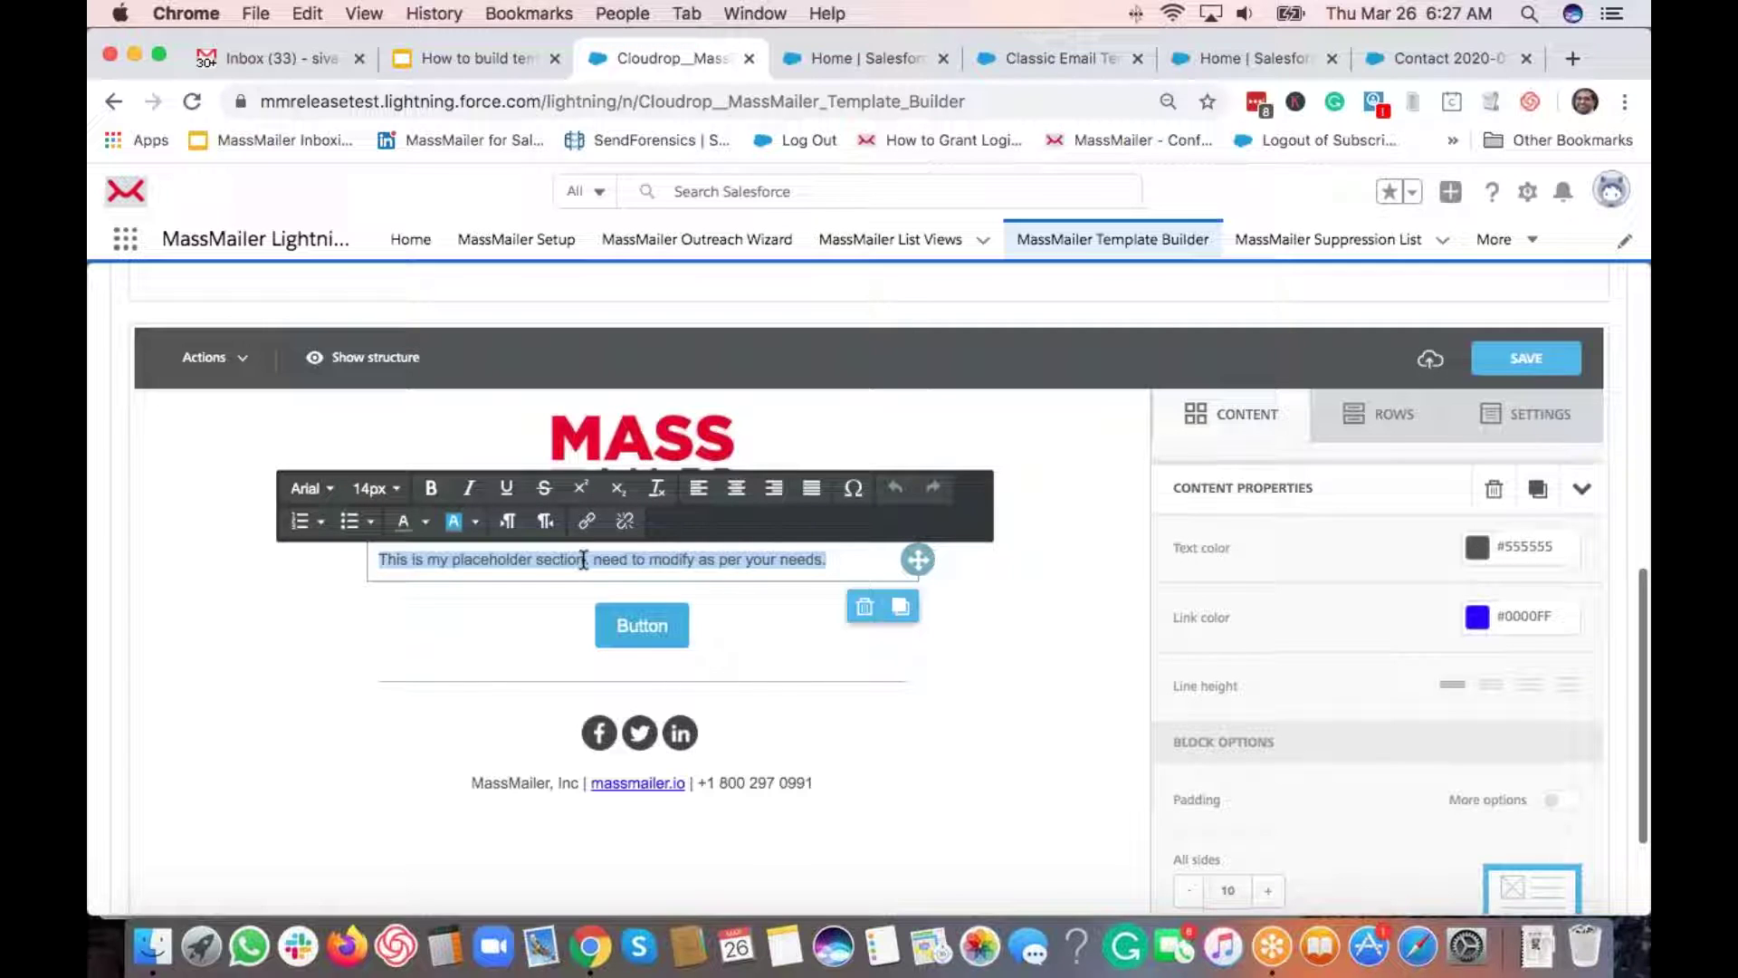
{"action": "type", "text": "Dae"}
{"action": "type", "text": "ear"}
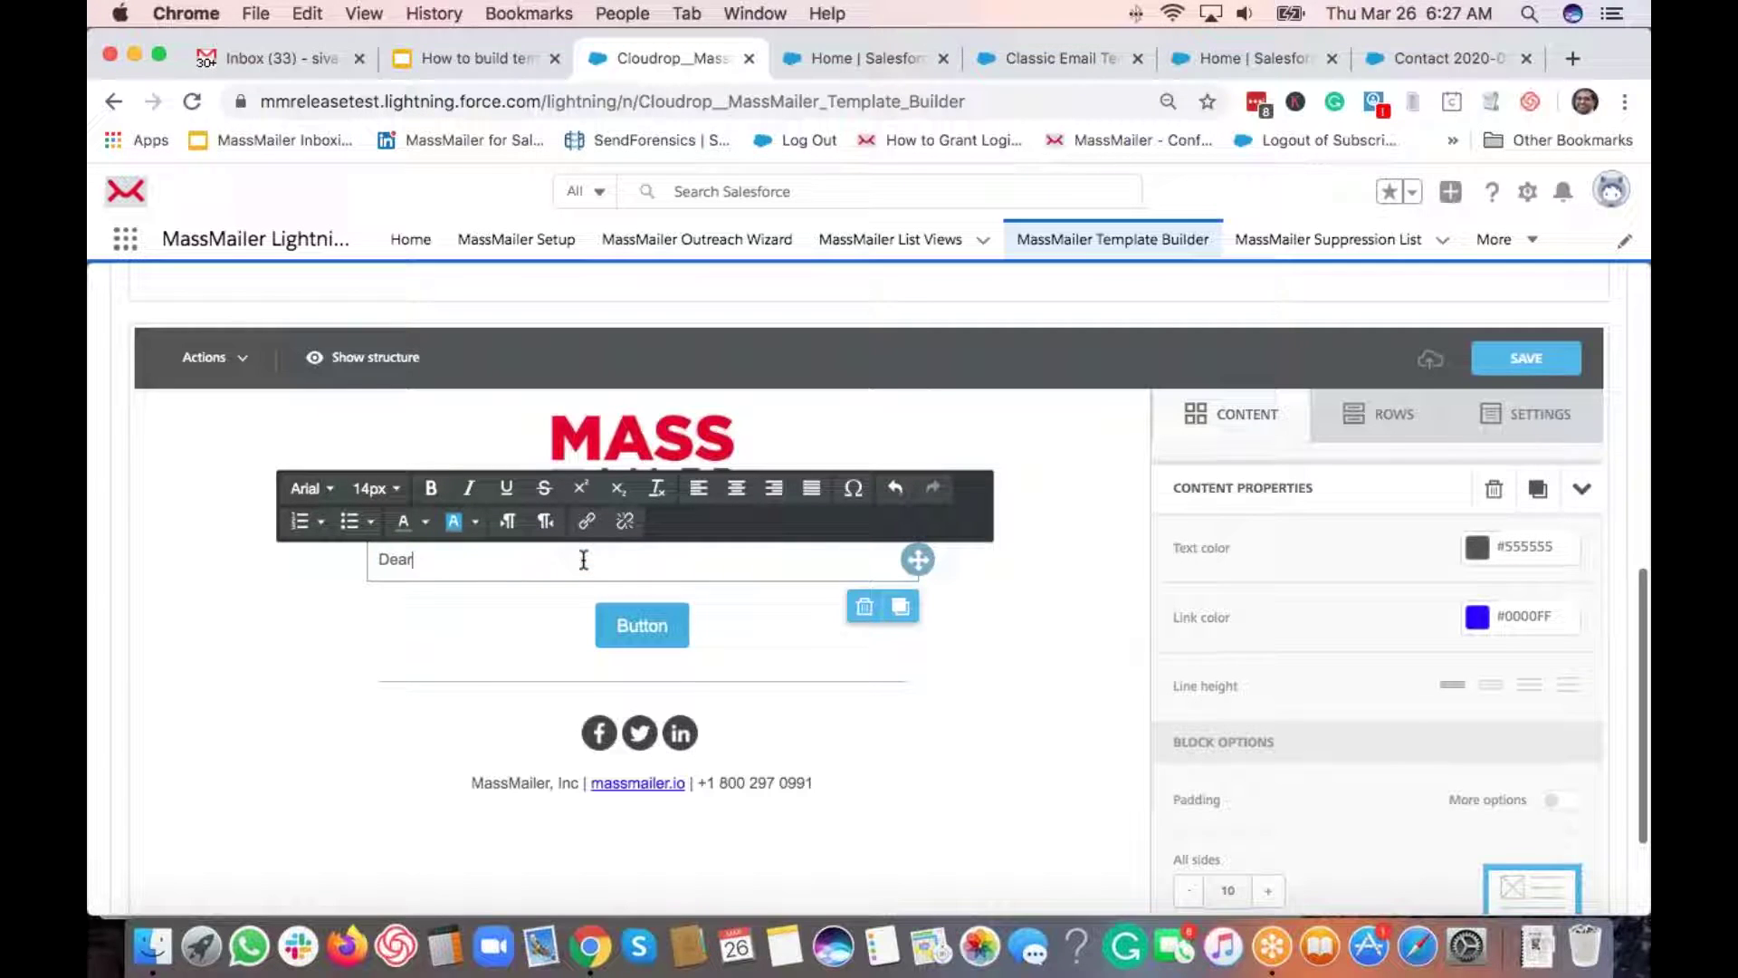
{"action": "type", "text": ","}
{"action": "key", "text": "Return"}
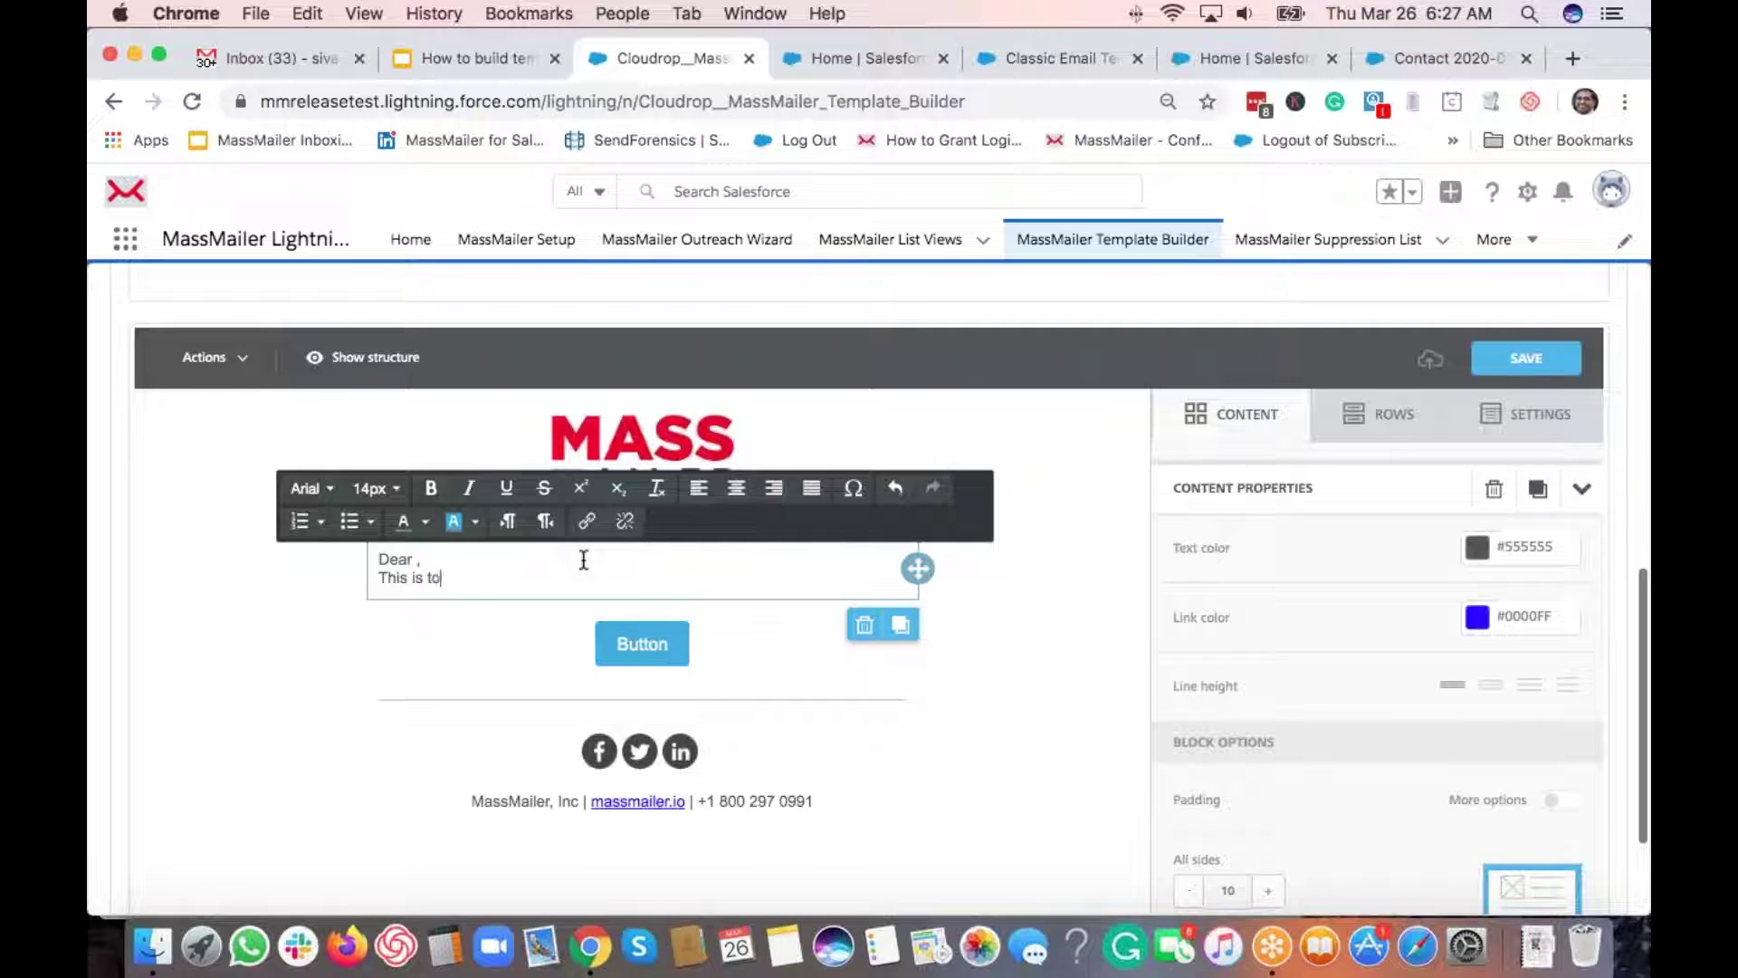
{"action": "type", "text": "emo the merge fields and the template "}
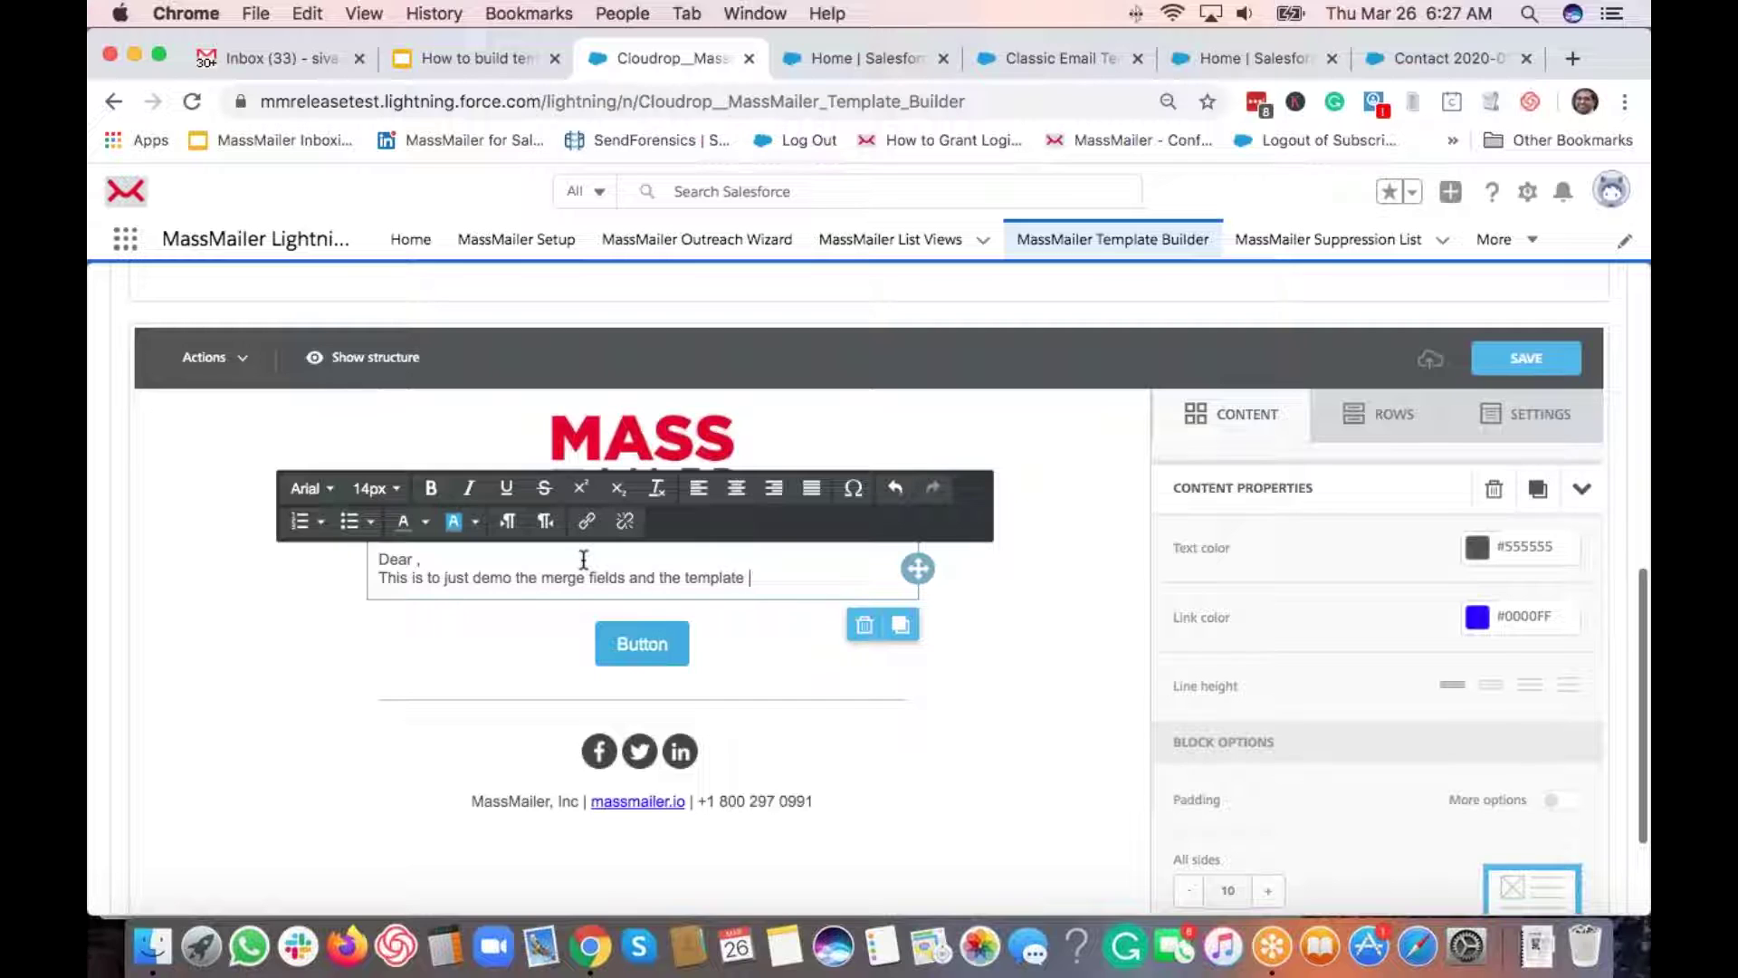
{"action": "type", "text": "feature..."}
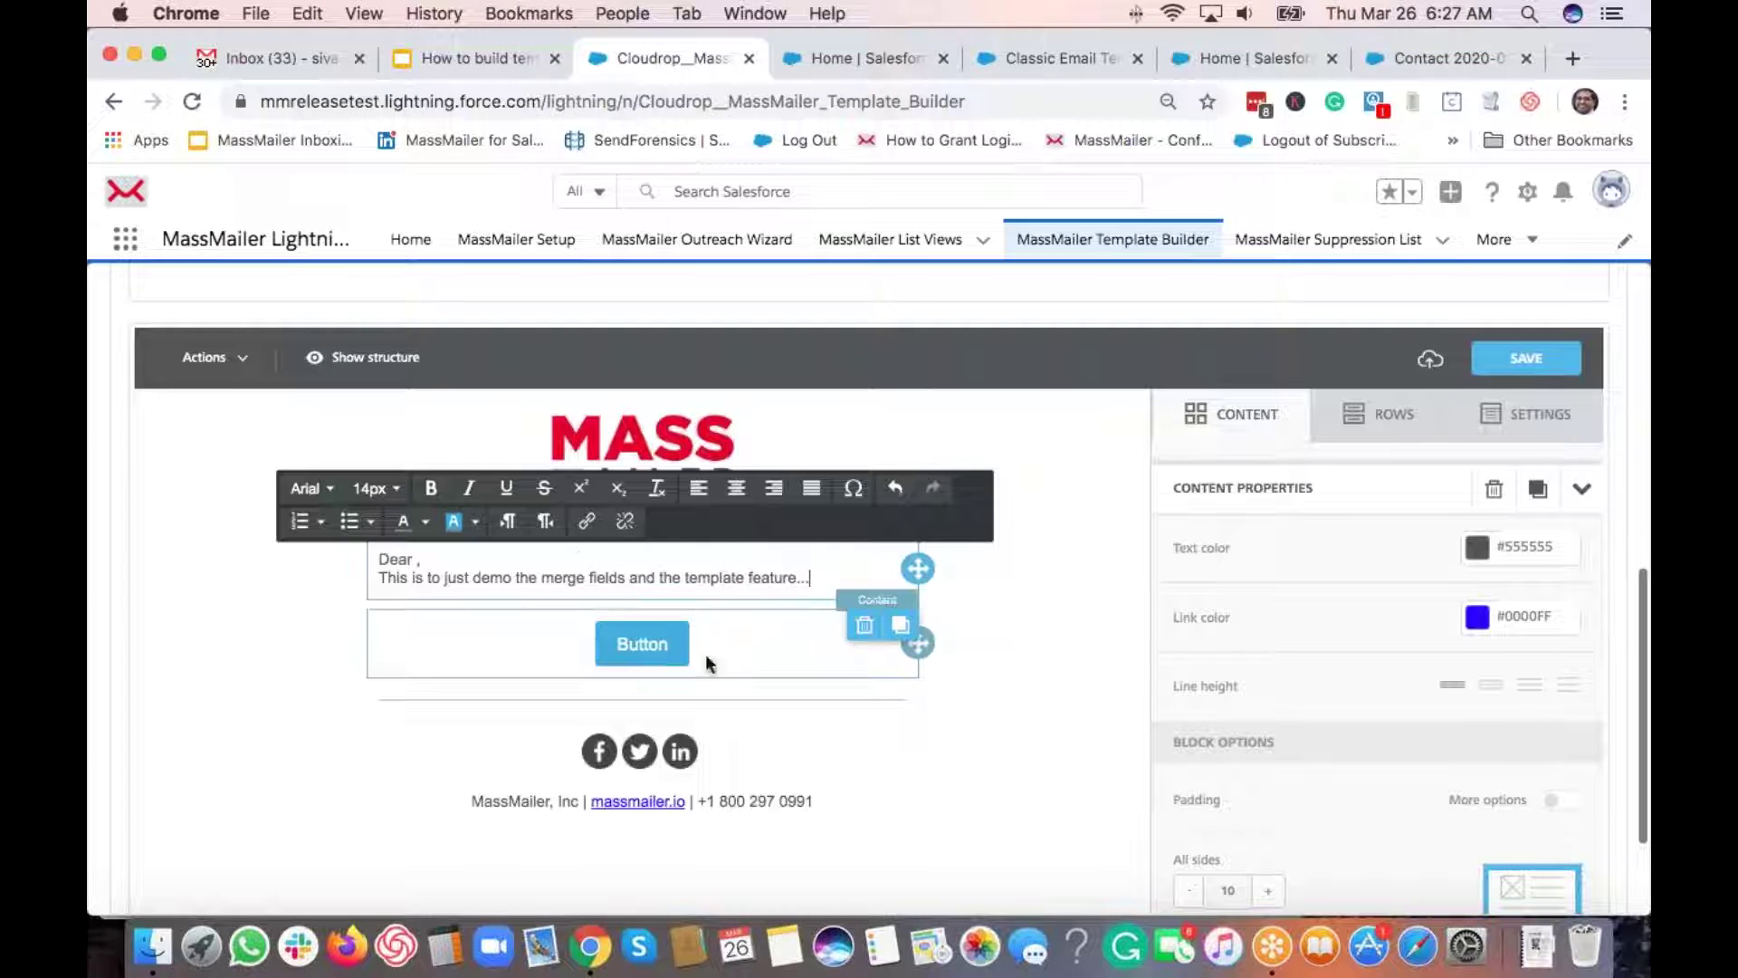
{"action": "left_click", "coordinate": [509, 560]}
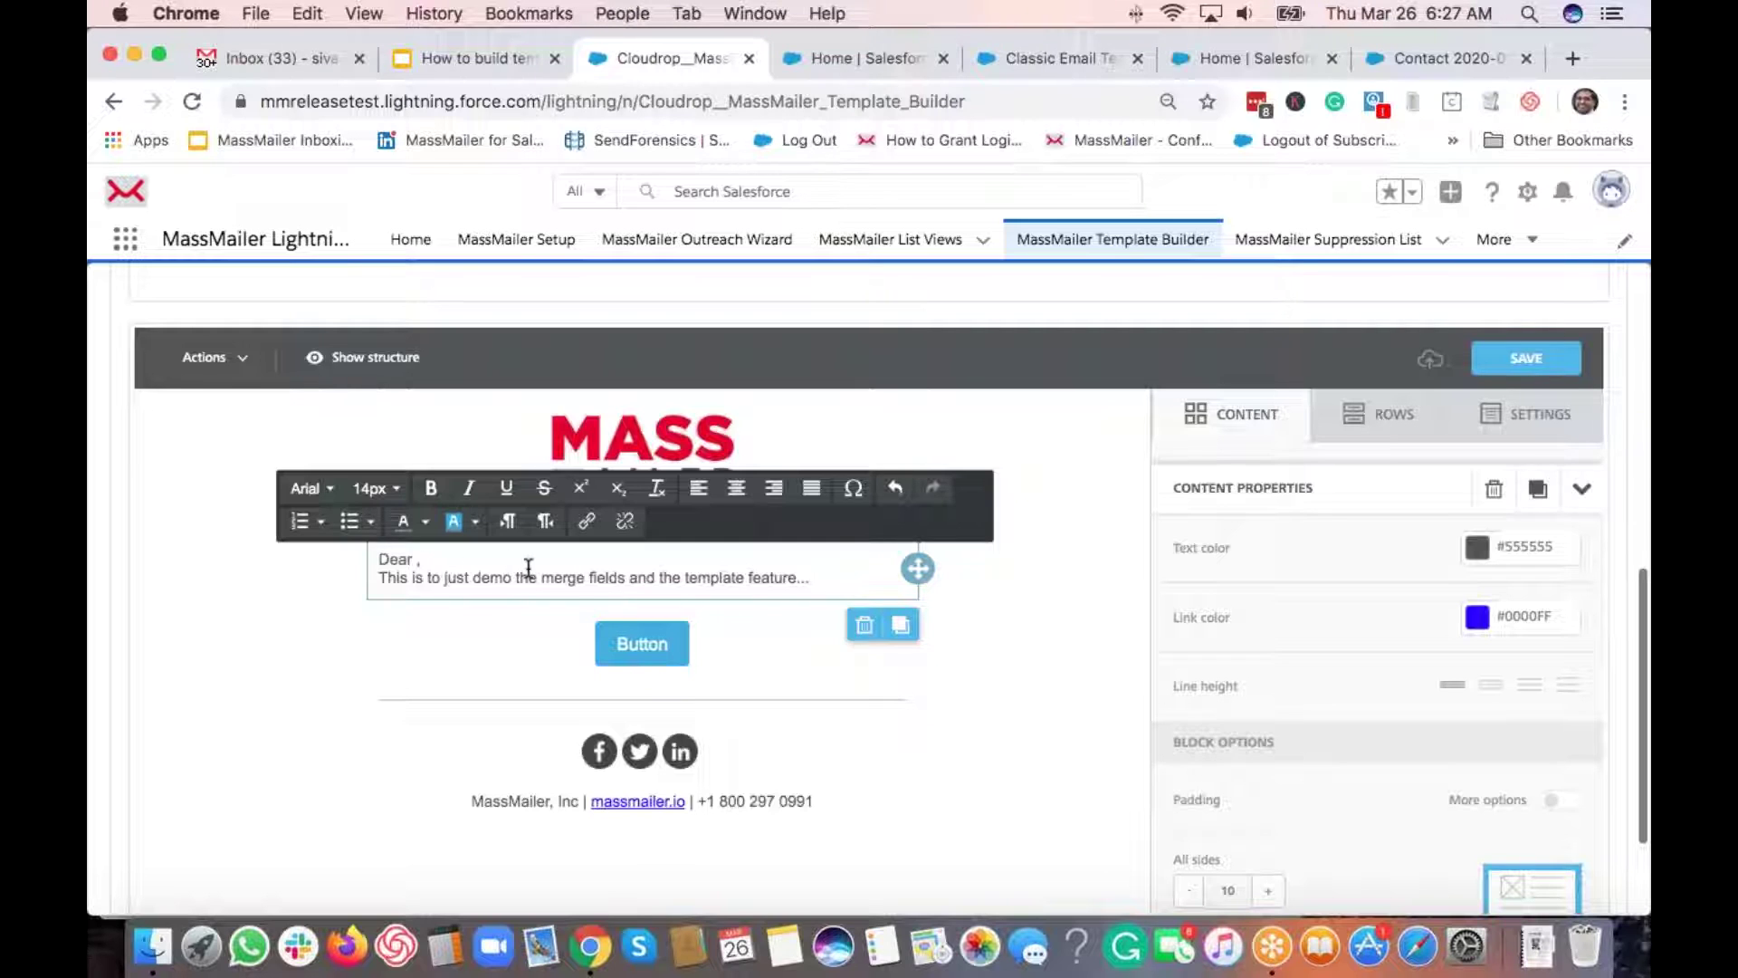
Step: Change the button label to 'Contact Me'
{"action": "left_click", "coordinate": [650, 643]}
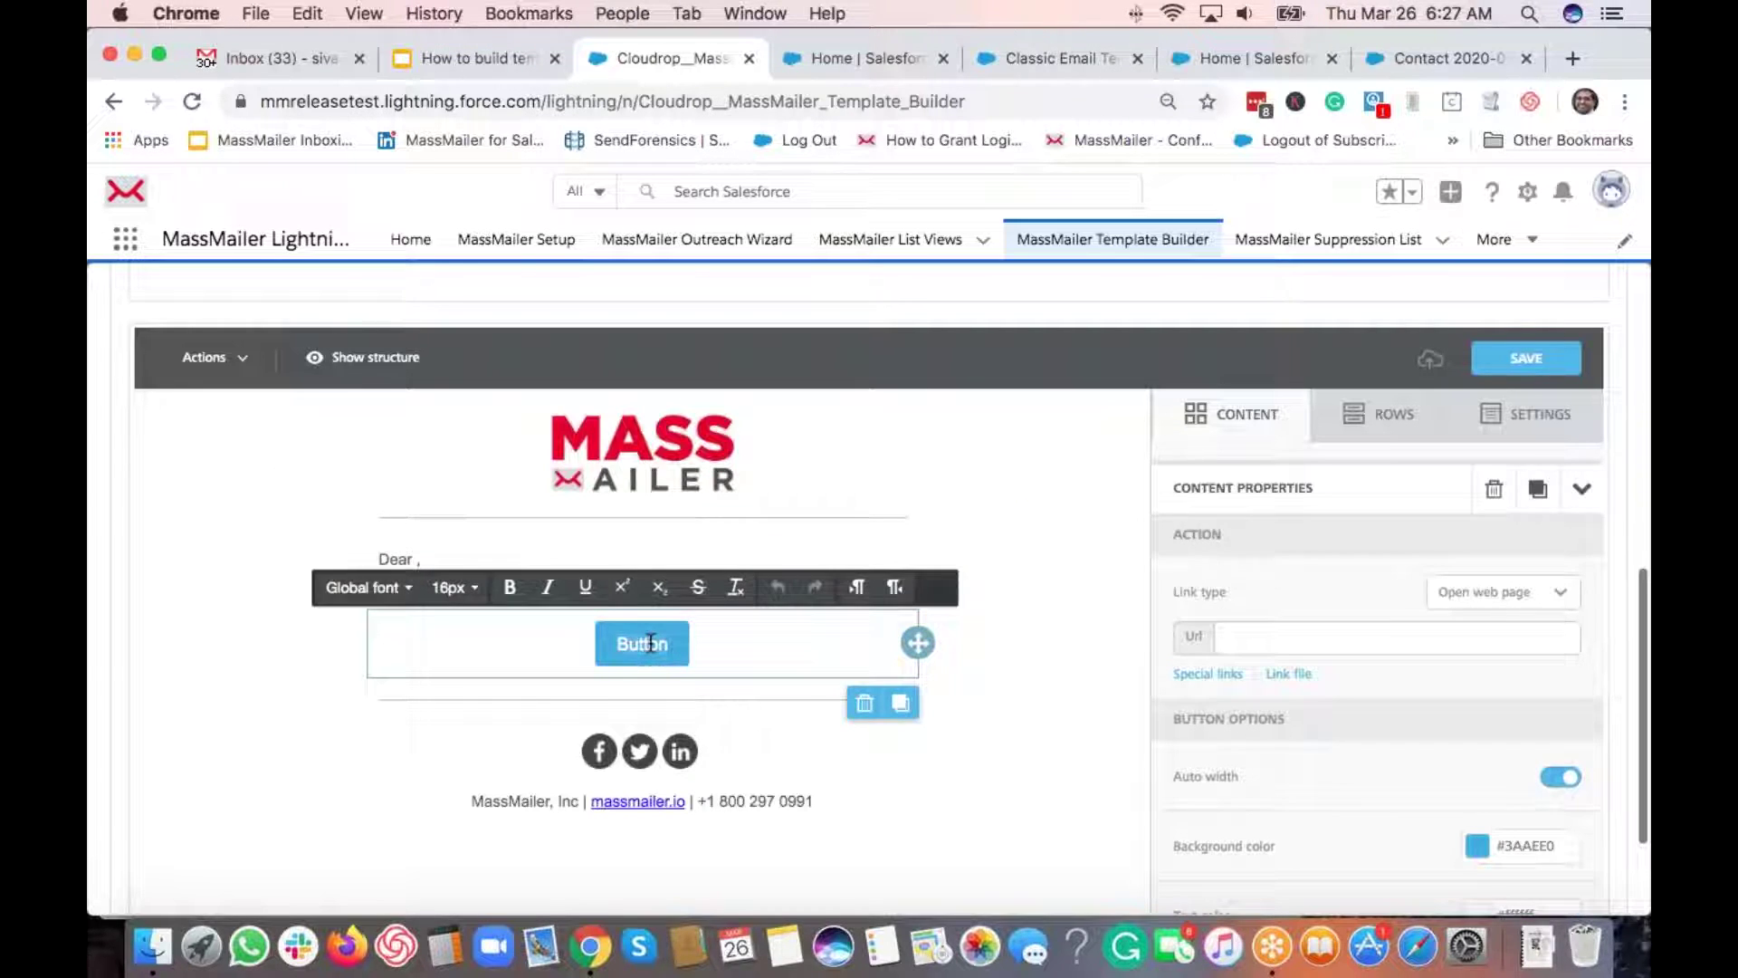
{"action": "double_click", "coordinate": [650, 641]}
{"action": "type", "text": "Contac"}
{"action": "key", "text": "BackSpace"}
{"action": "type", "text": "ct Me"}
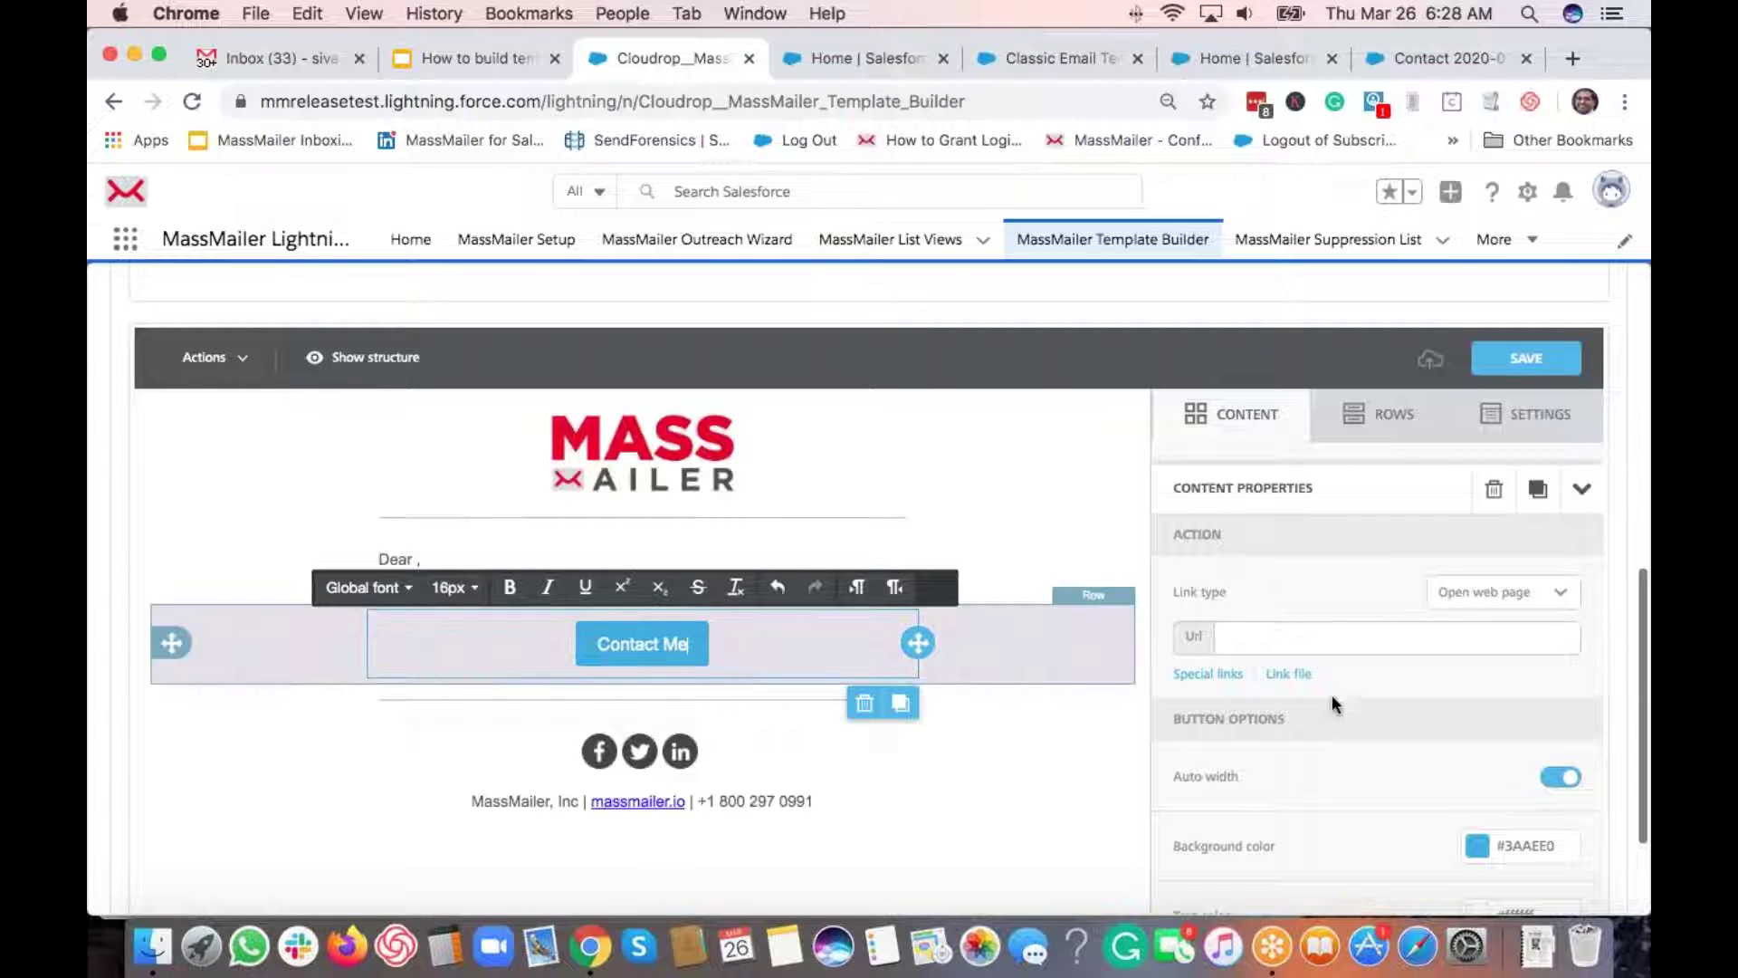
{"action": "left_click", "coordinate": [1289, 607]}
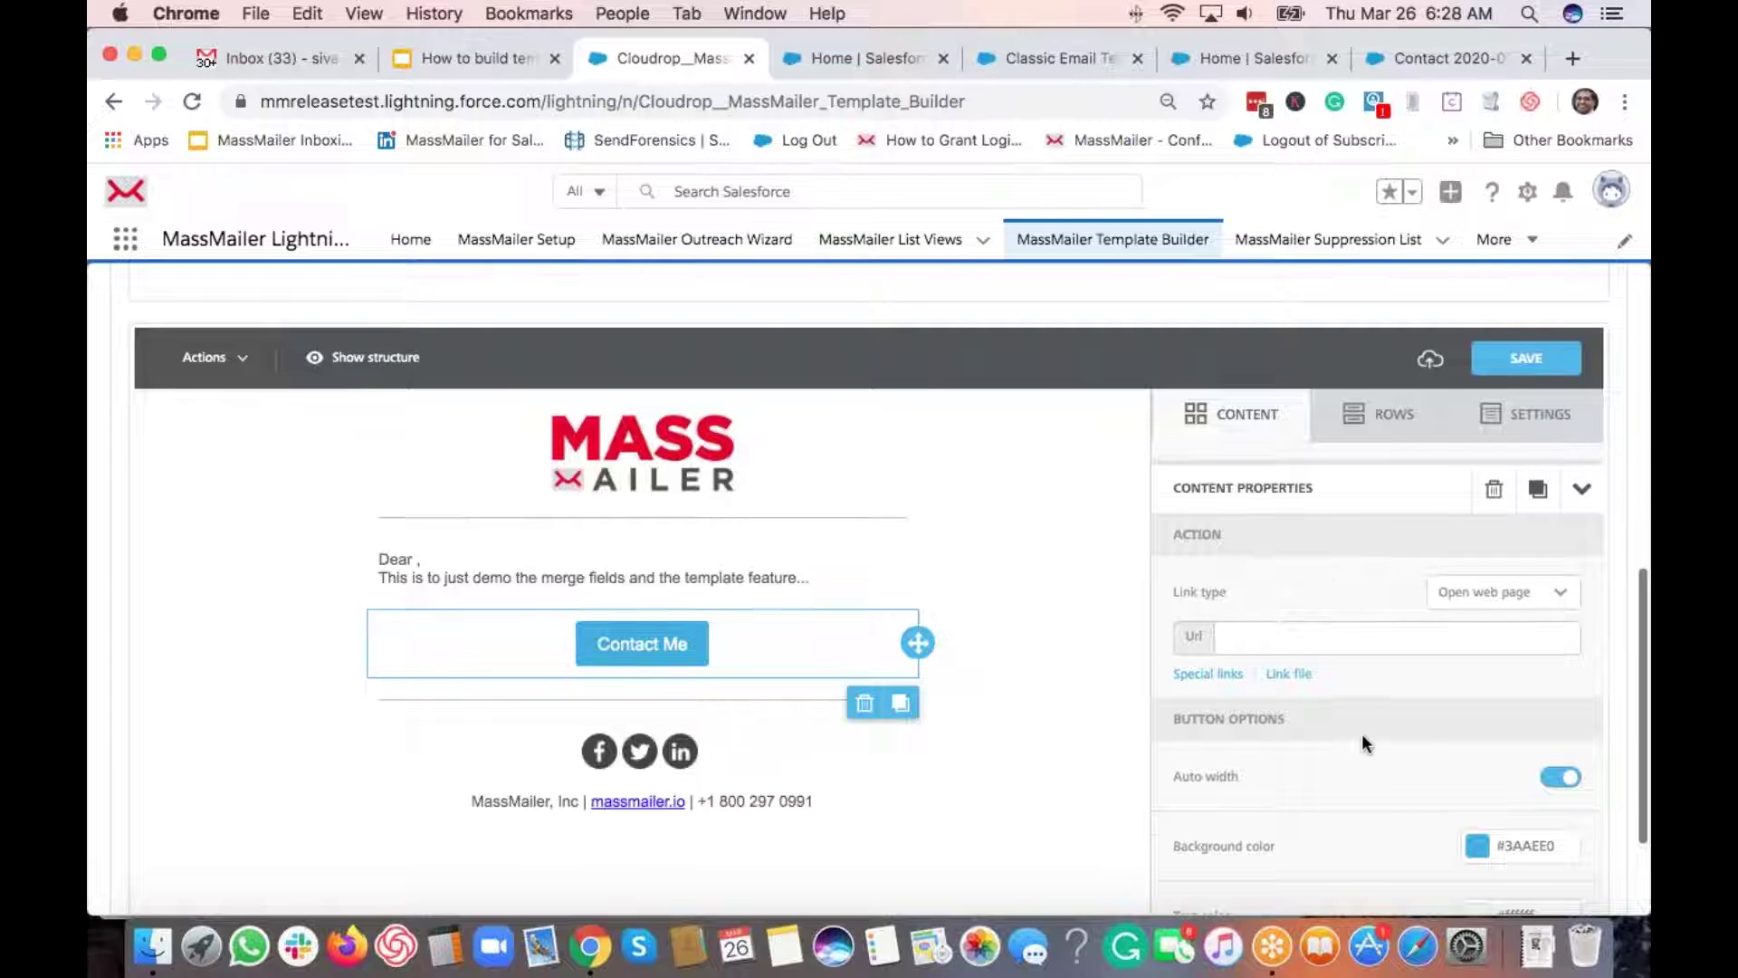
Step: Make the button send an email with a recipient, subject 'I am interested...' and body 'Please contact me'
{"action": "scroll", "coordinate": [1361, 733], "scroll_direction": "up", "scroll_amount": 1}
{"action": "scroll", "coordinate": [1362, 733], "scroll_direction": "down", "scroll_amount": 3}
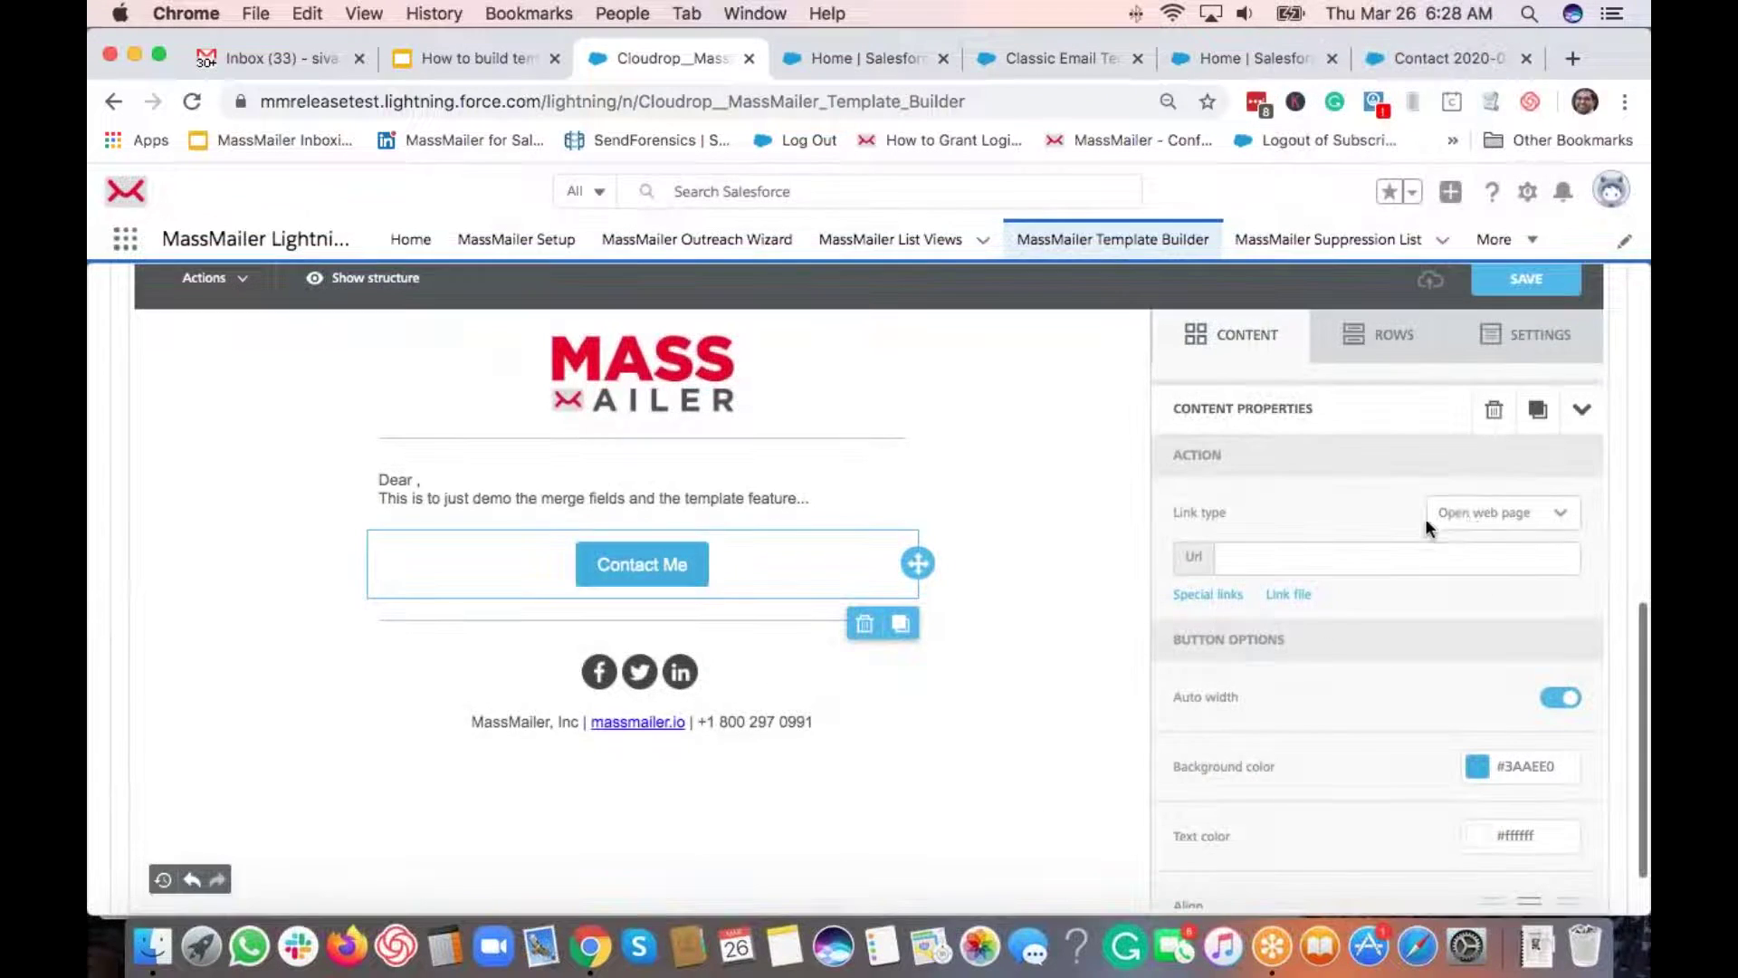
{"action": "left_click", "coordinate": [1467, 514]}
{"action": "left_click", "coordinate": [1475, 587]}
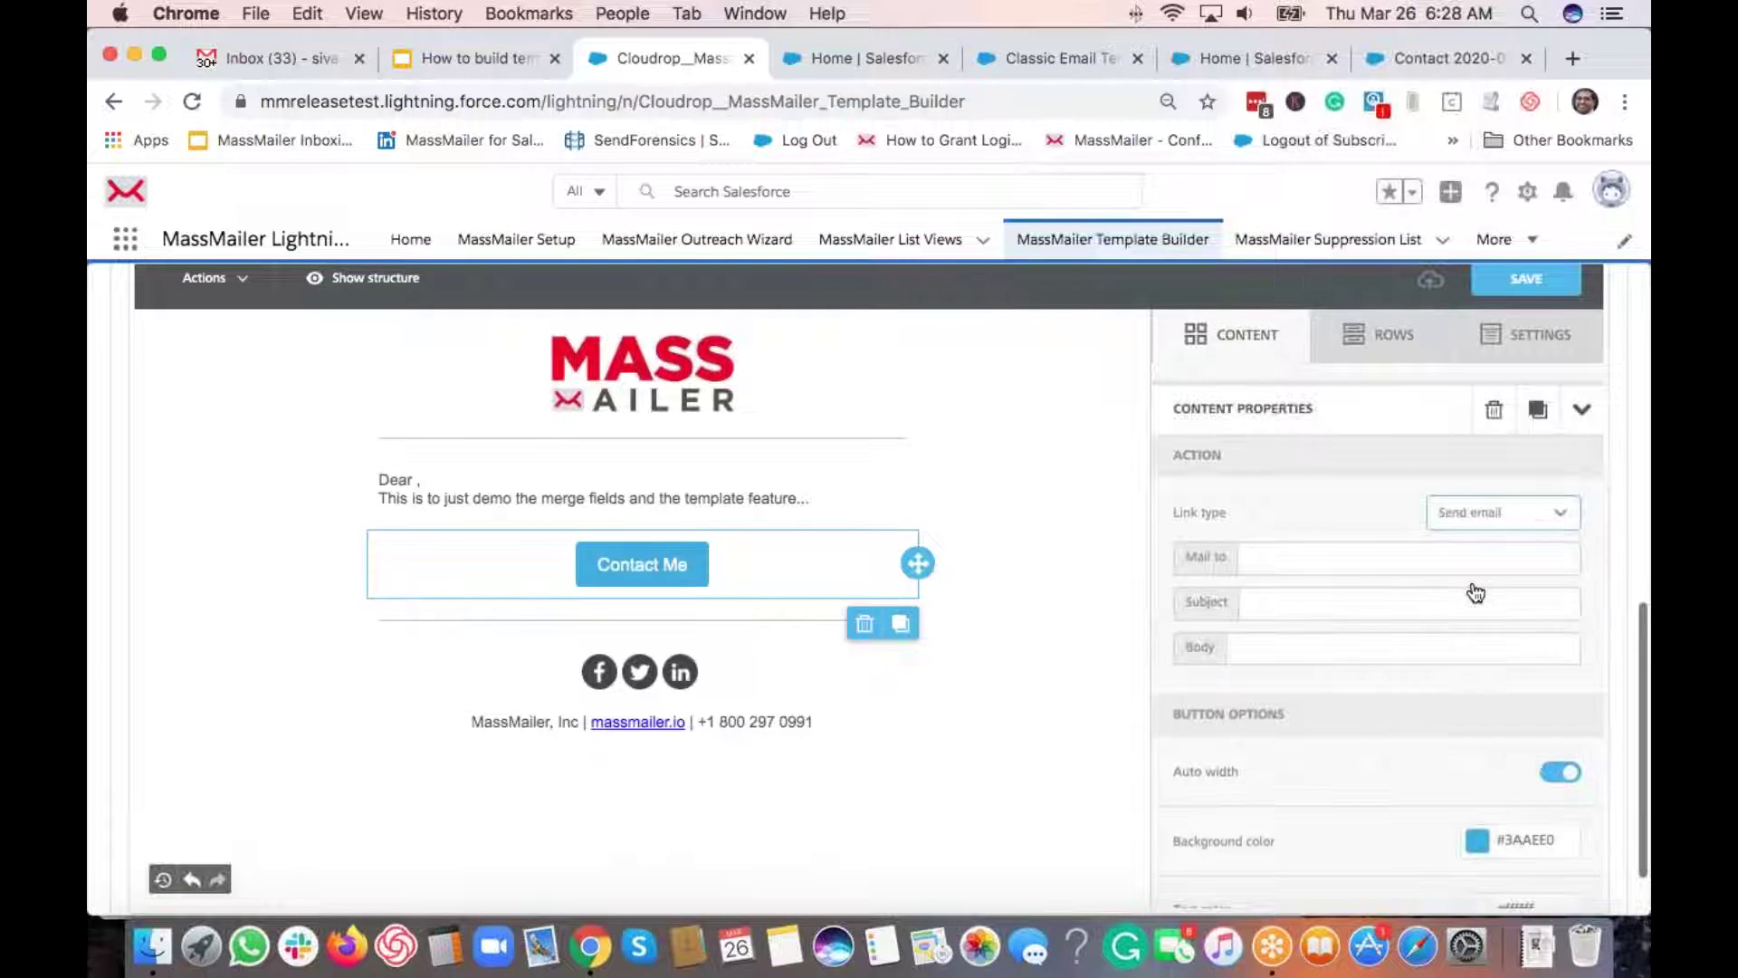
{"action": "left_click", "coordinate": [1361, 563]}
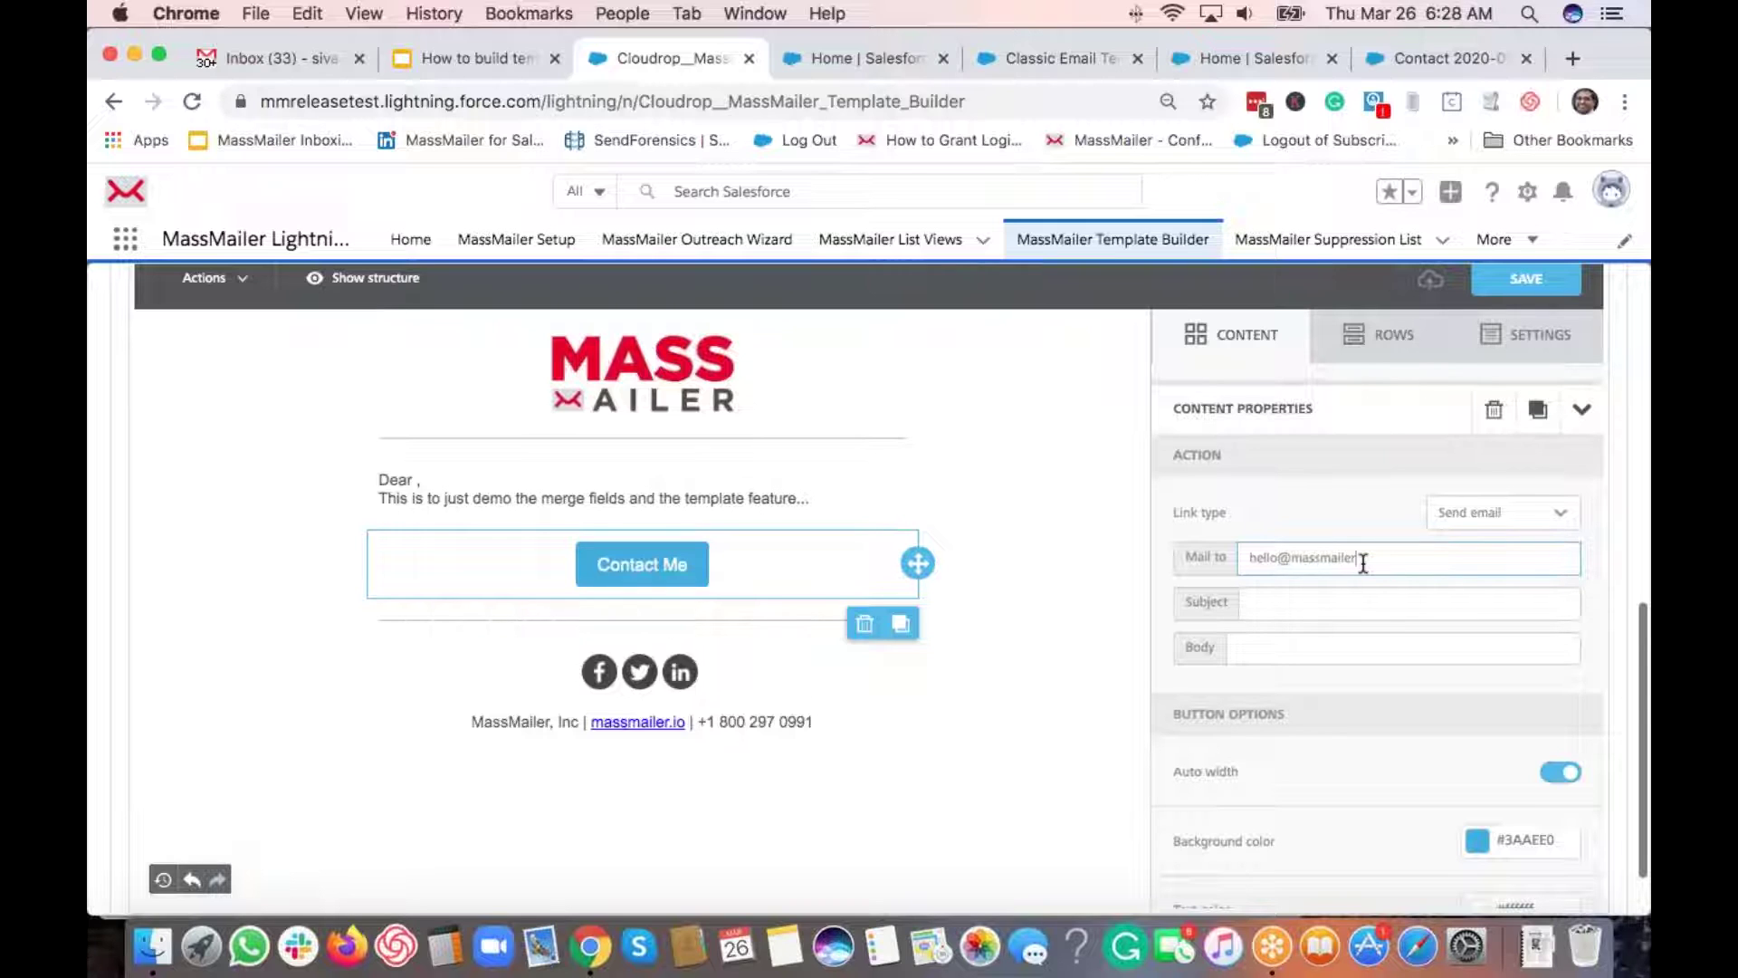
{"action": "key", "text": "Tab"}
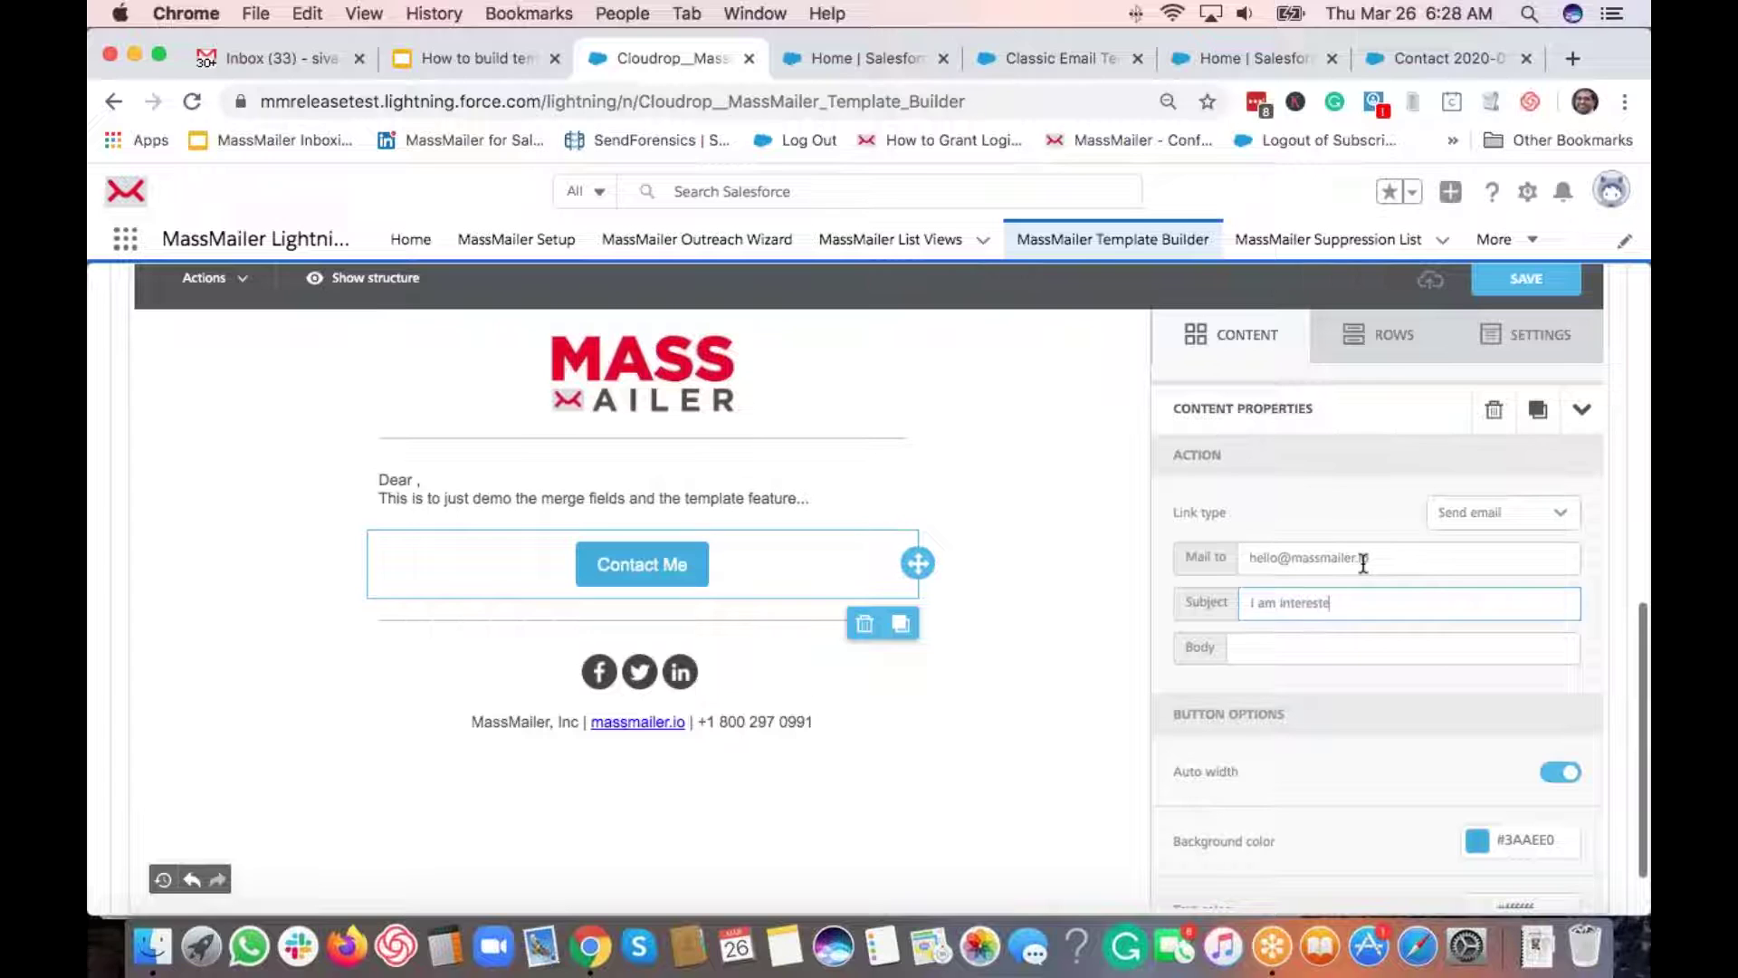
{"action": "key", "text": "Tab"}
{"action": "type", "text": "Please contac"}
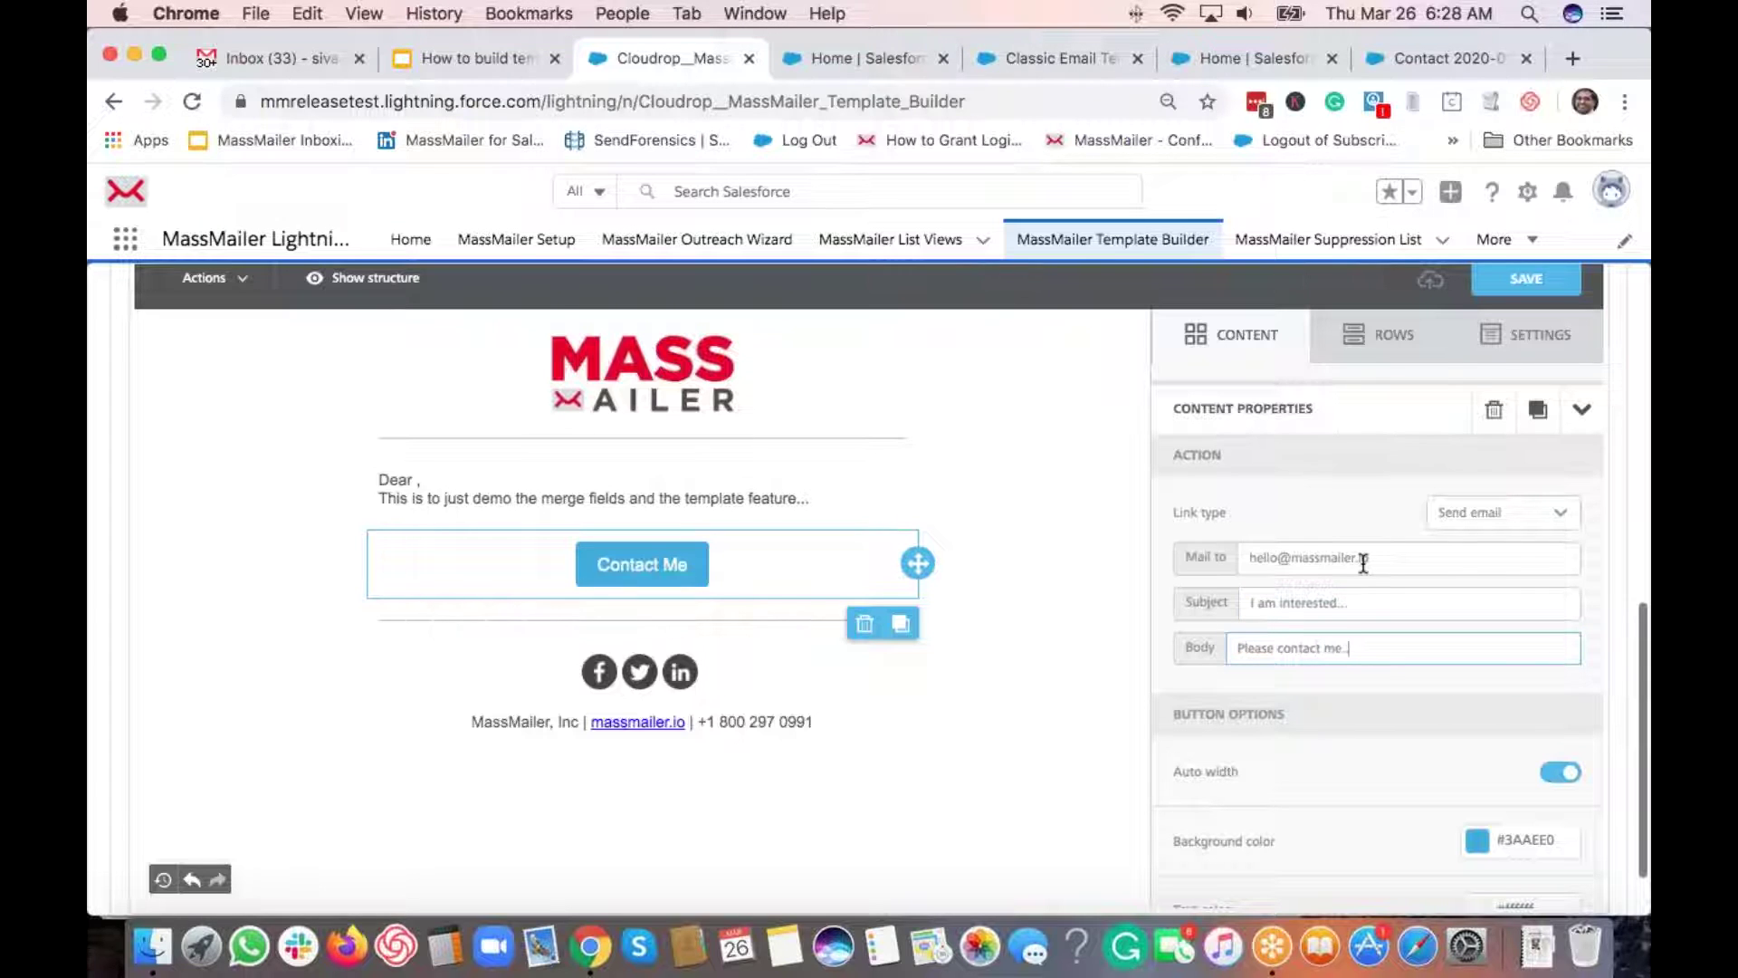
Step: Turn off the button's auto width and set its width to 40%
{"action": "left_click", "coordinate": [1409, 777]}
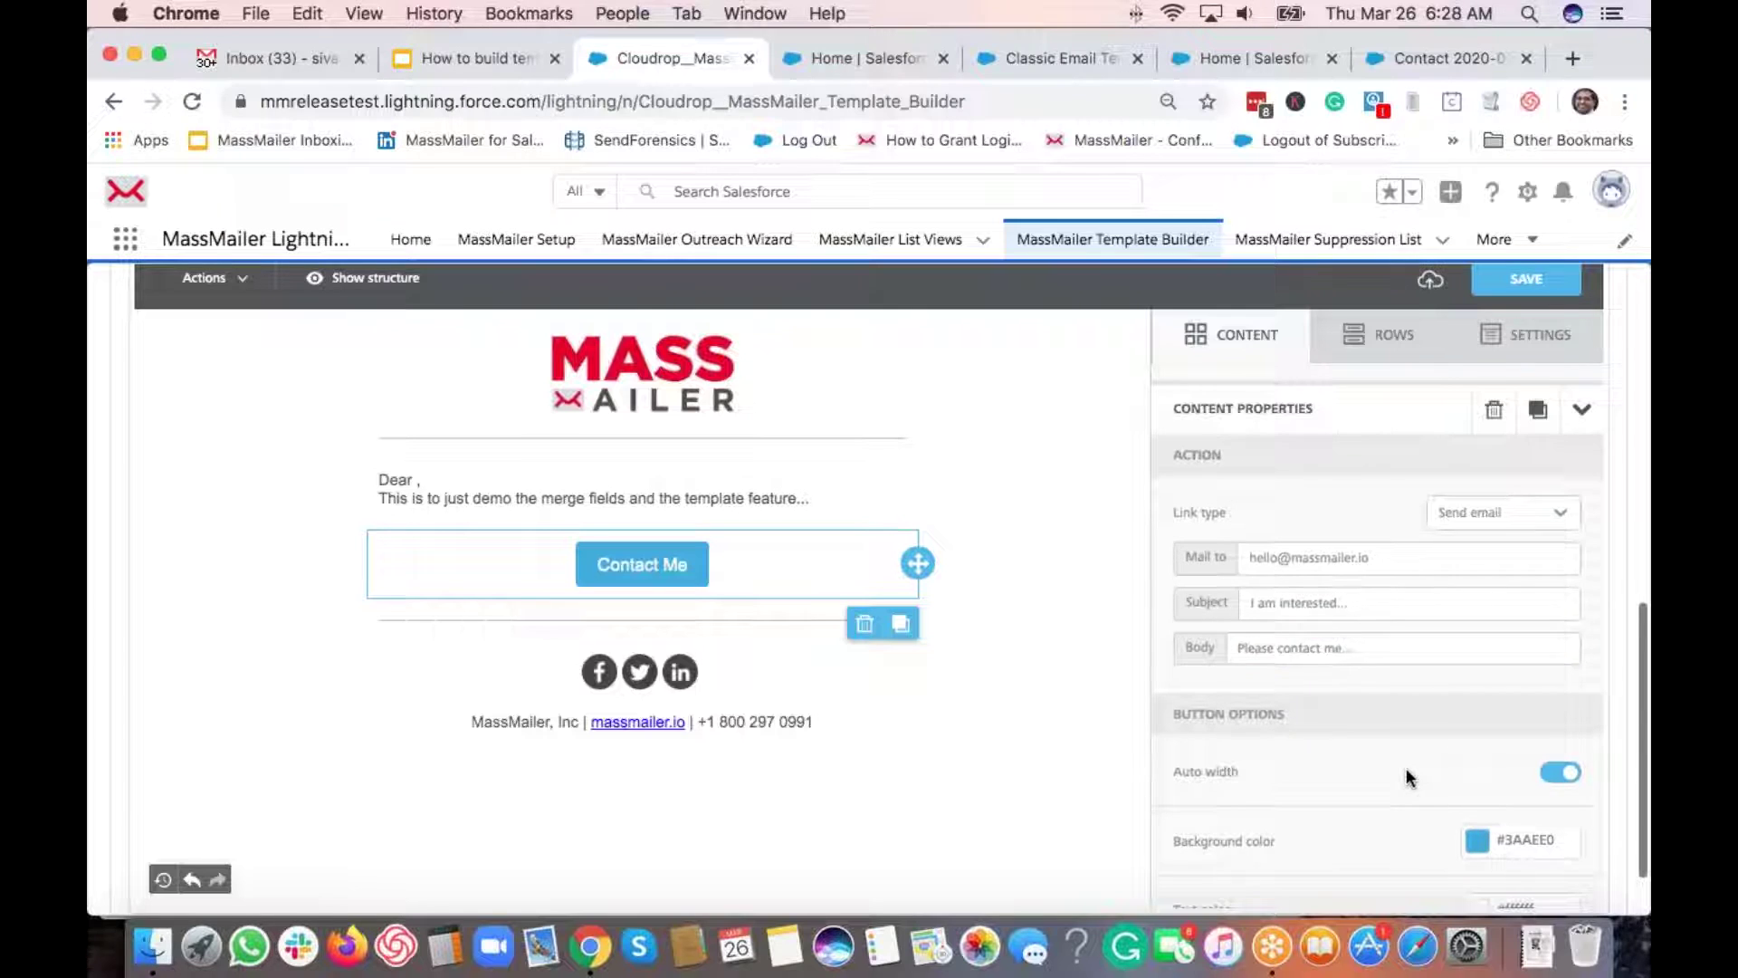
{"action": "scroll", "coordinate": [1409, 777], "scroll_direction": "down", "scroll_amount": 3}
{"action": "left_click", "coordinate": [1551, 652]}
{"action": "left_click_drag", "start_coordinate": [1297, 715], "coordinate": [1258, 703]}
Step: Give the Contact Me button a grey #829096 background and centre it
{"action": "scroll", "coordinate": [1343, 667], "scroll_direction": "down", "scroll_amount": 3}
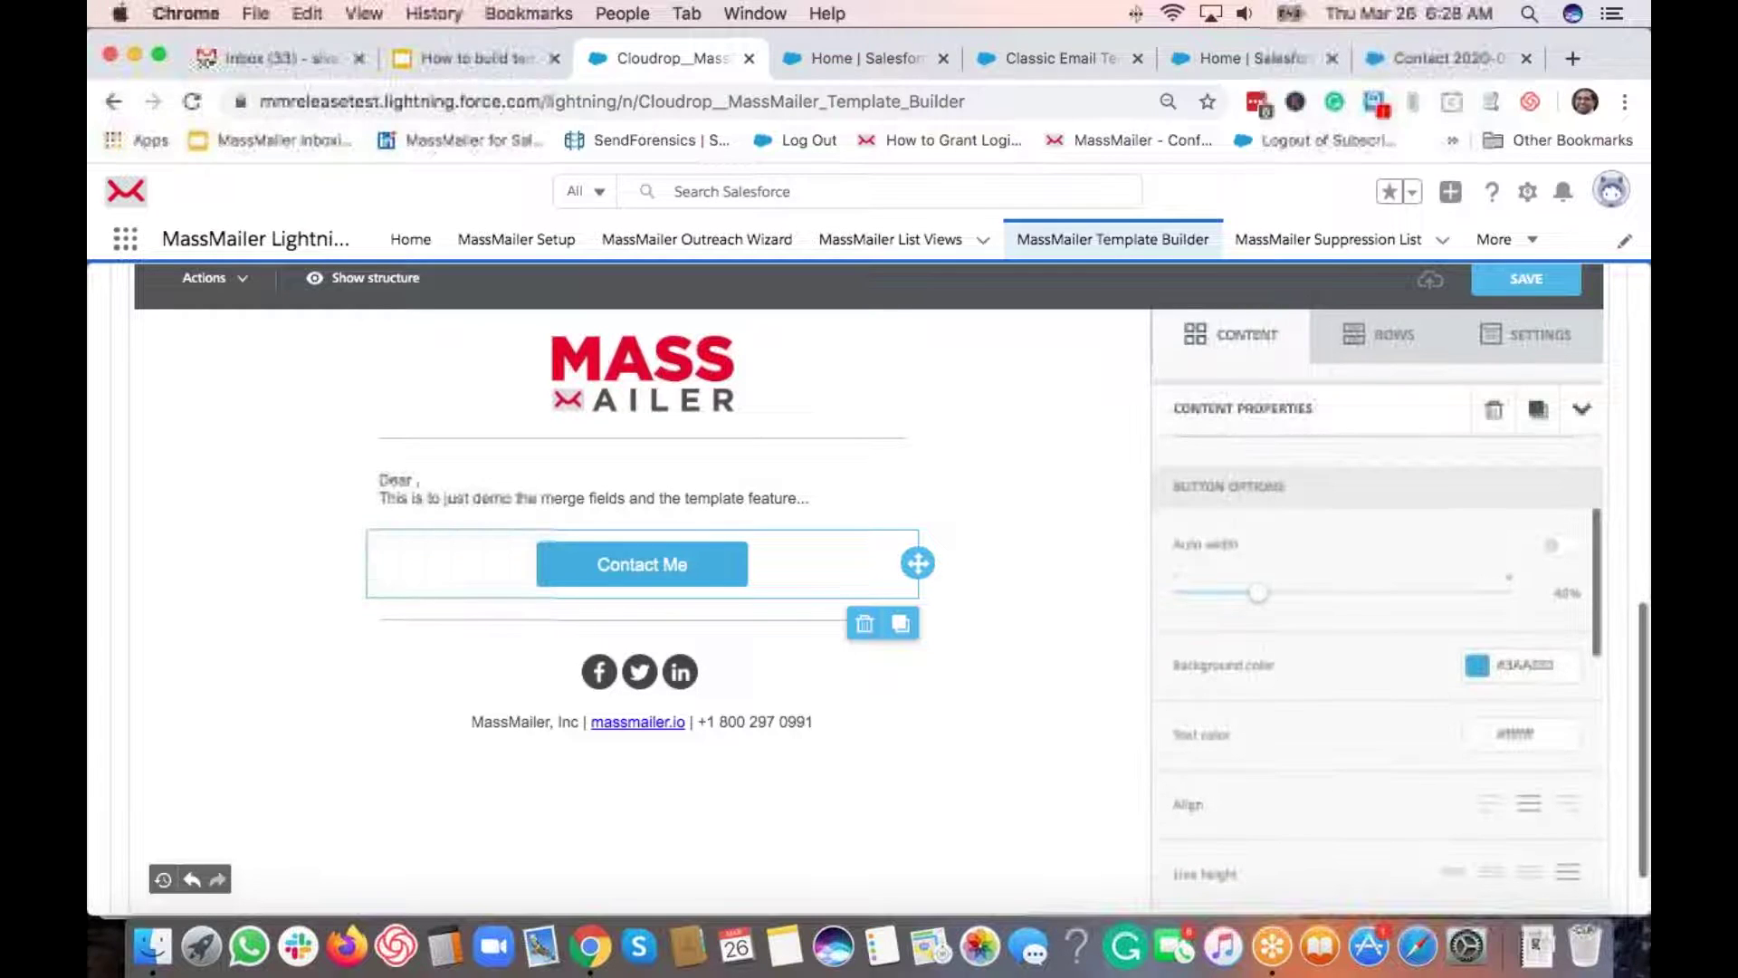
{"action": "left_click", "coordinate": [1476, 665]}
{"action": "left_click", "coordinate": [1236, 644]}
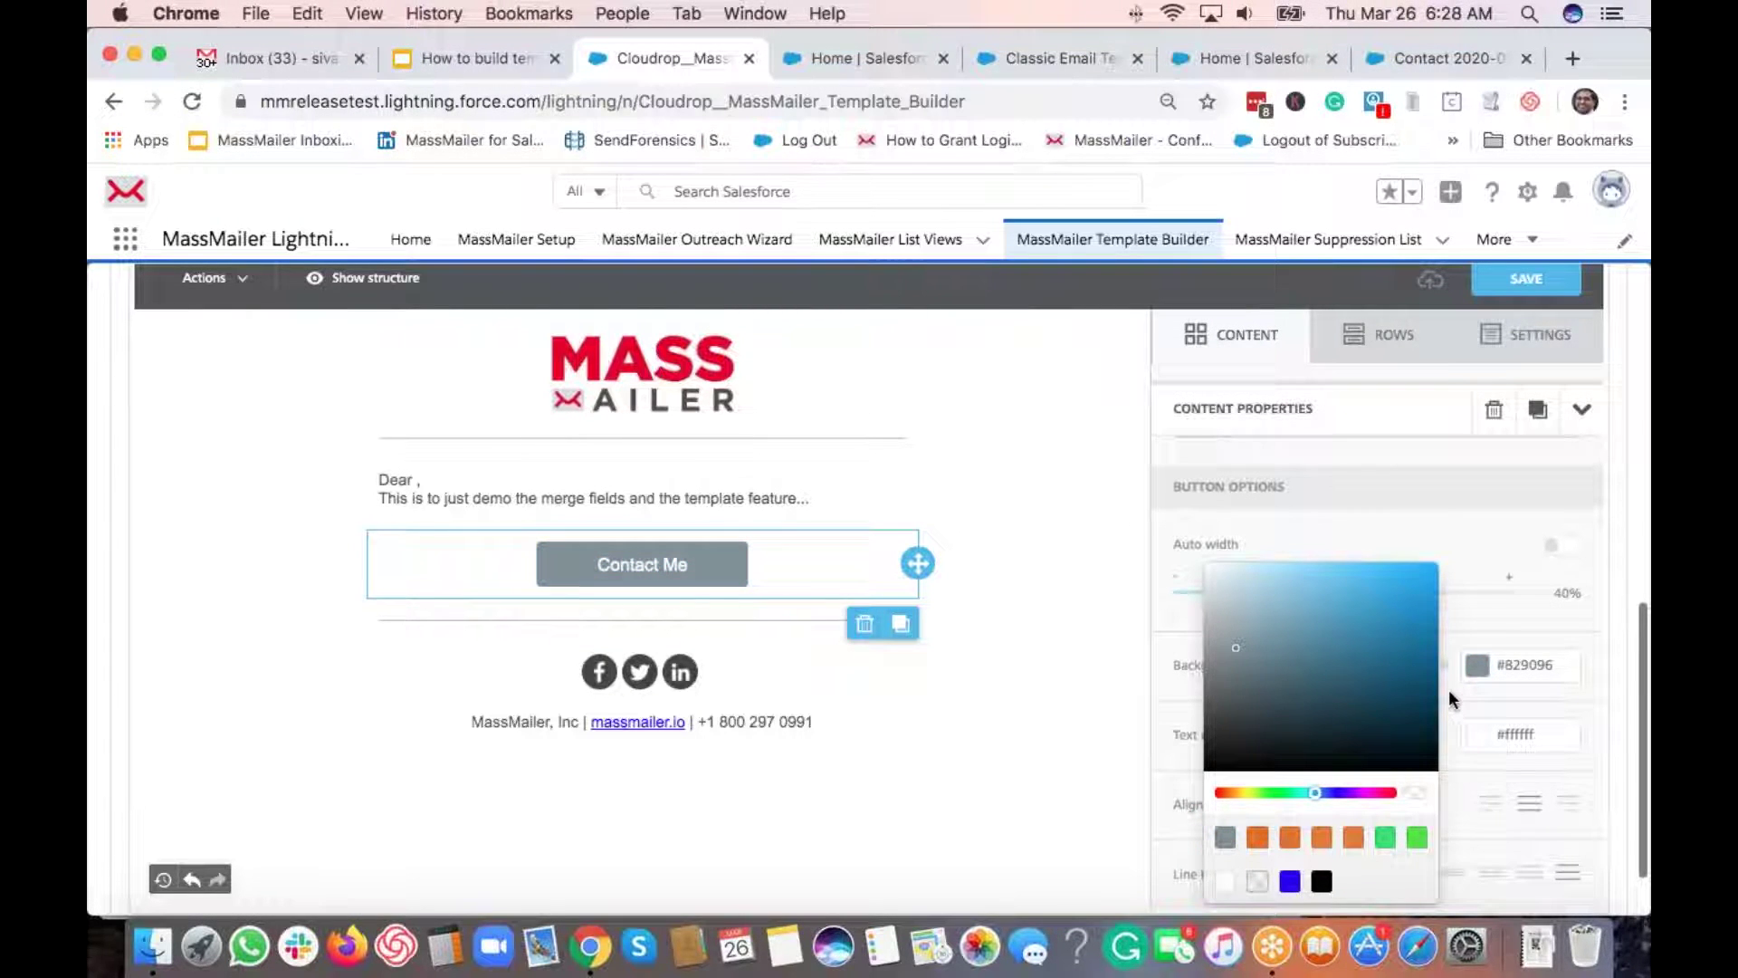
{"action": "left_click", "coordinate": [1483, 810]}
{"action": "left_click", "coordinate": [1569, 805]}
{"action": "left_click", "coordinate": [1530, 804]}
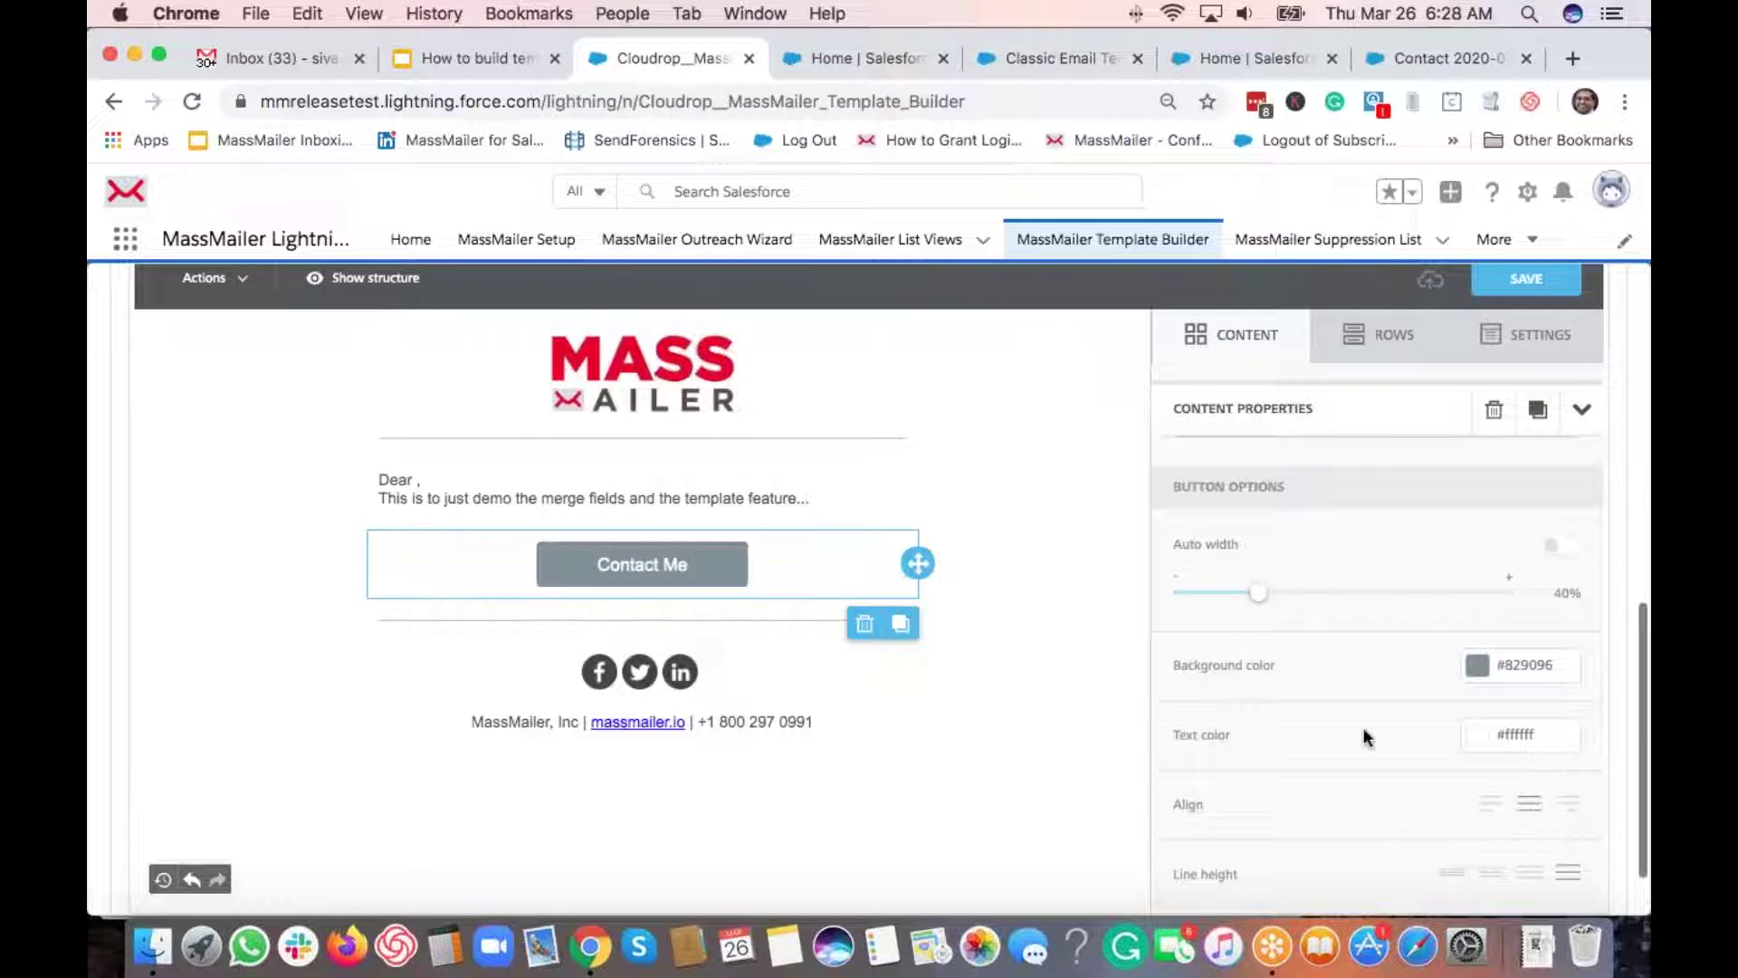
Step: Raise the button's border radius to 15 for rounded corners
{"action": "scroll", "coordinate": [1362, 726], "scroll_direction": "down", "scroll_amount": 5}
{"action": "scroll", "coordinate": [1445, 789], "scroll_direction": "down", "scroll_amount": 2}
{"action": "left_click", "coordinate": [1564, 644]}
{"action": "left_click", "coordinate": [1565, 644]}
{"action": "left_click", "coordinate": [1564, 643]}
{"action": "left_click", "coordinate": [1564, 643]}
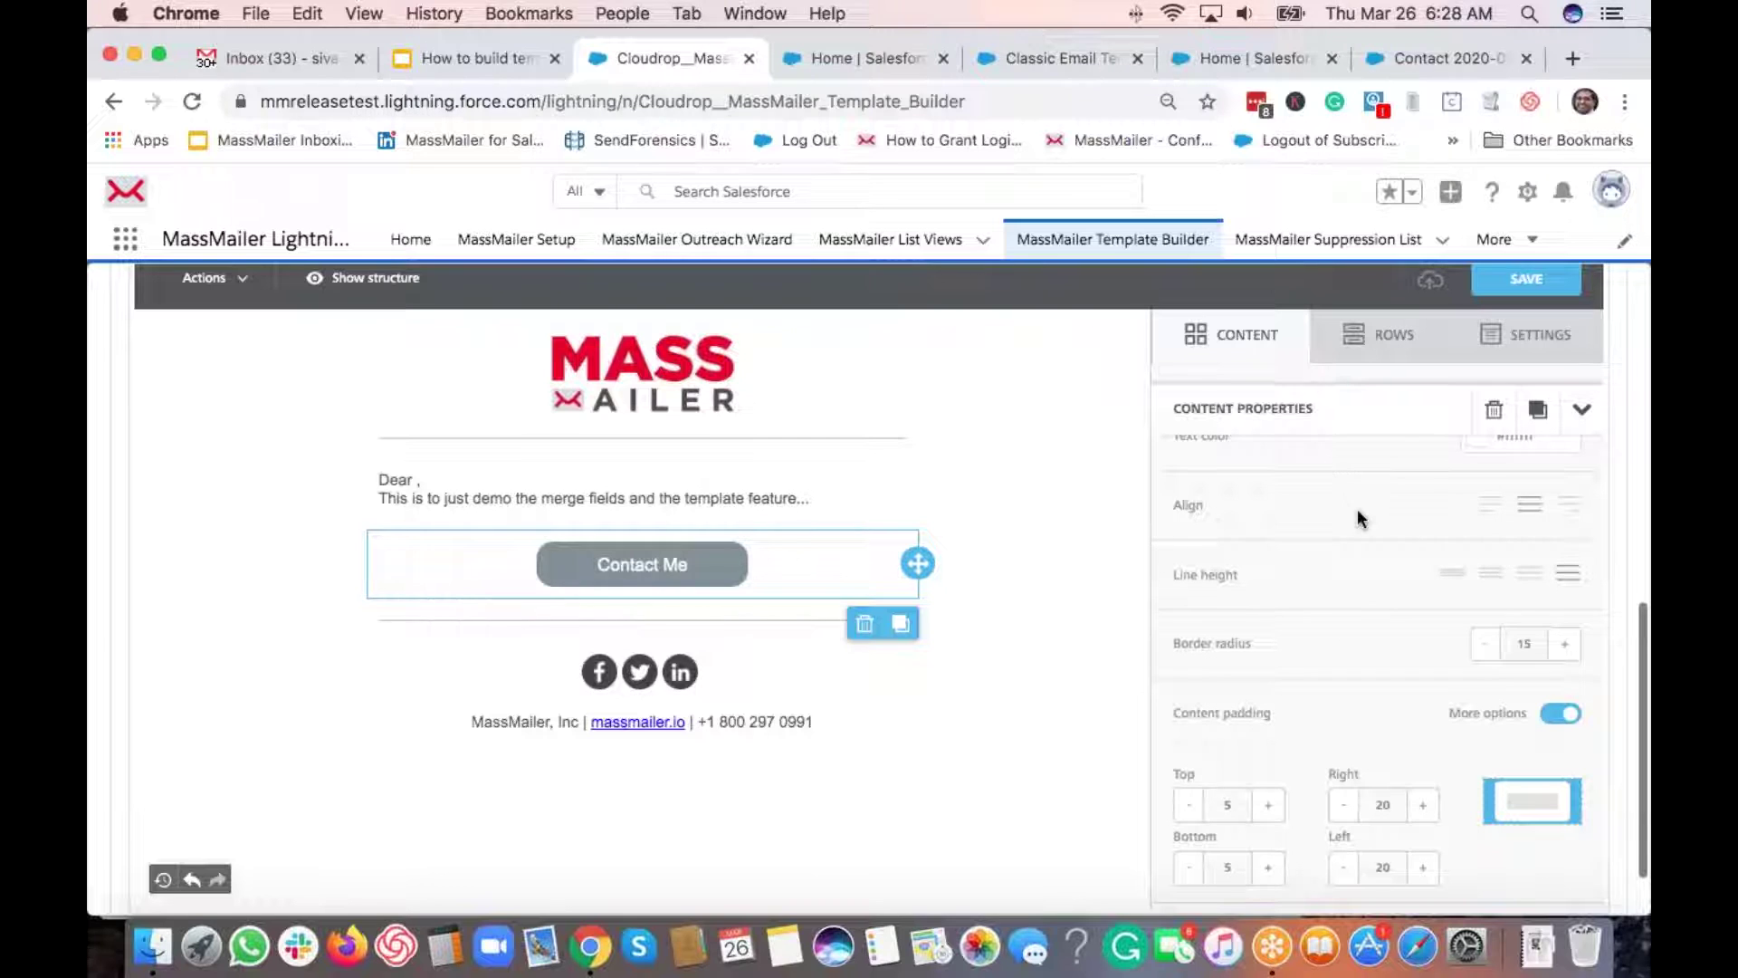
Step: Switch the social icons to the grey collection and set the Twitter URL to massmailer_io
{"action": "left_click", "coordinate": [767, 679]}
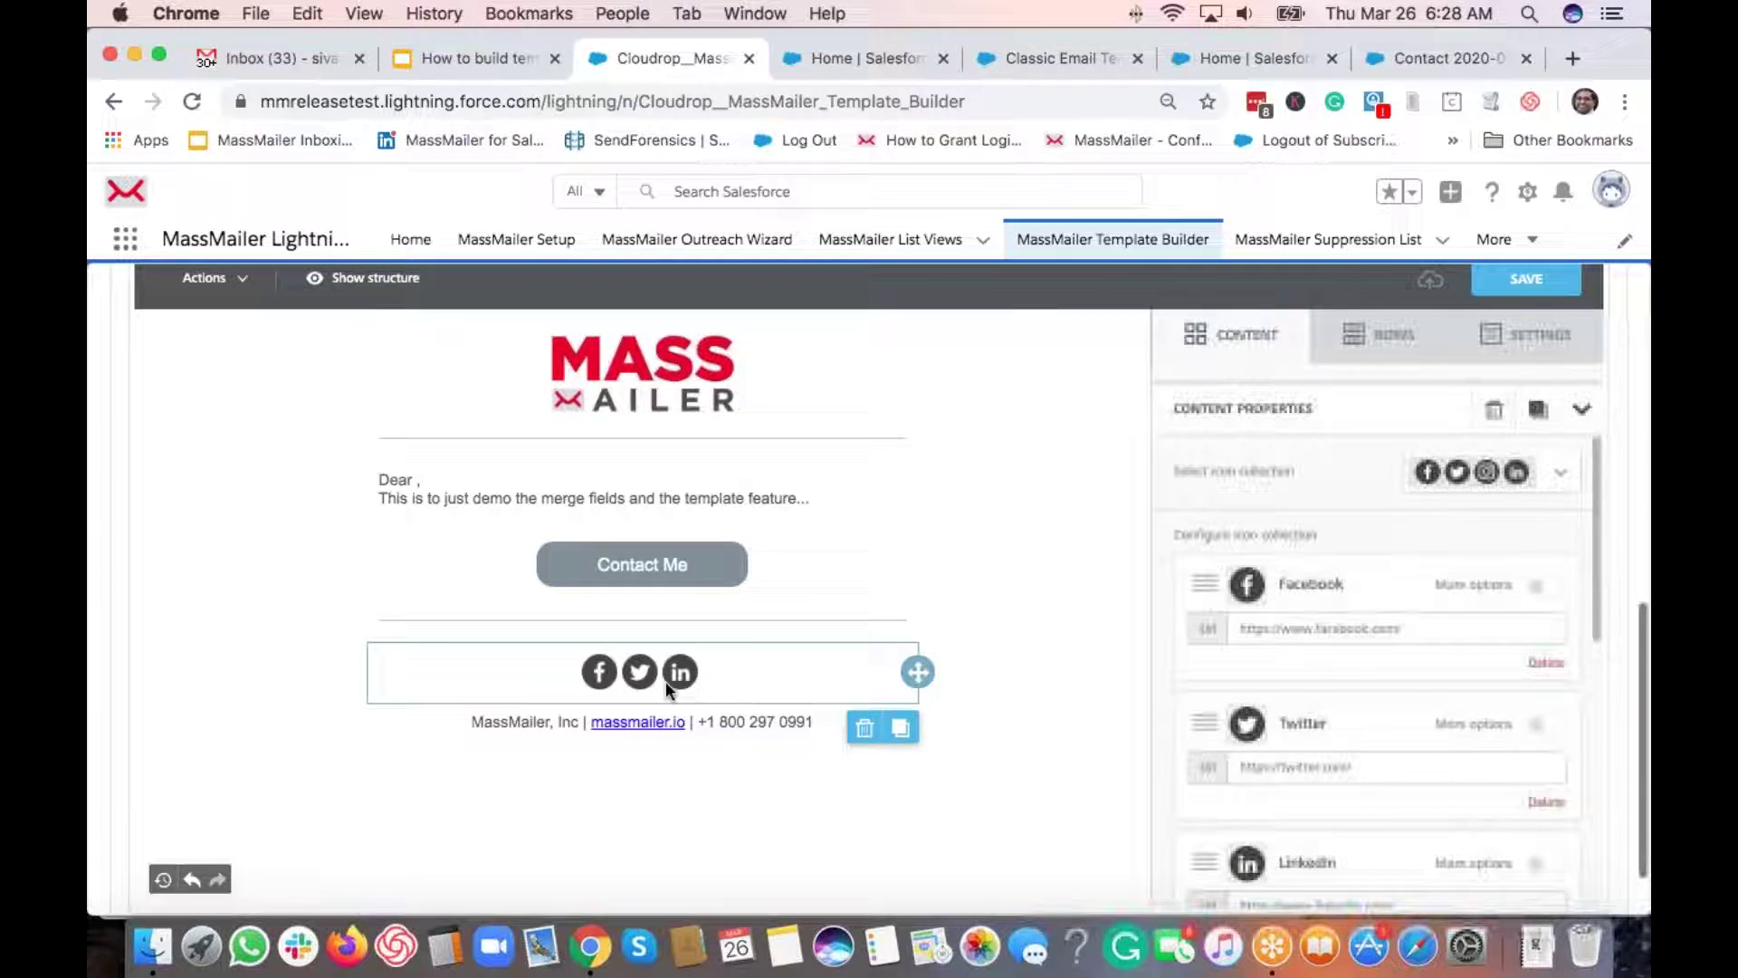
{"action": "left_click", "coordinate": [1559, 479]}
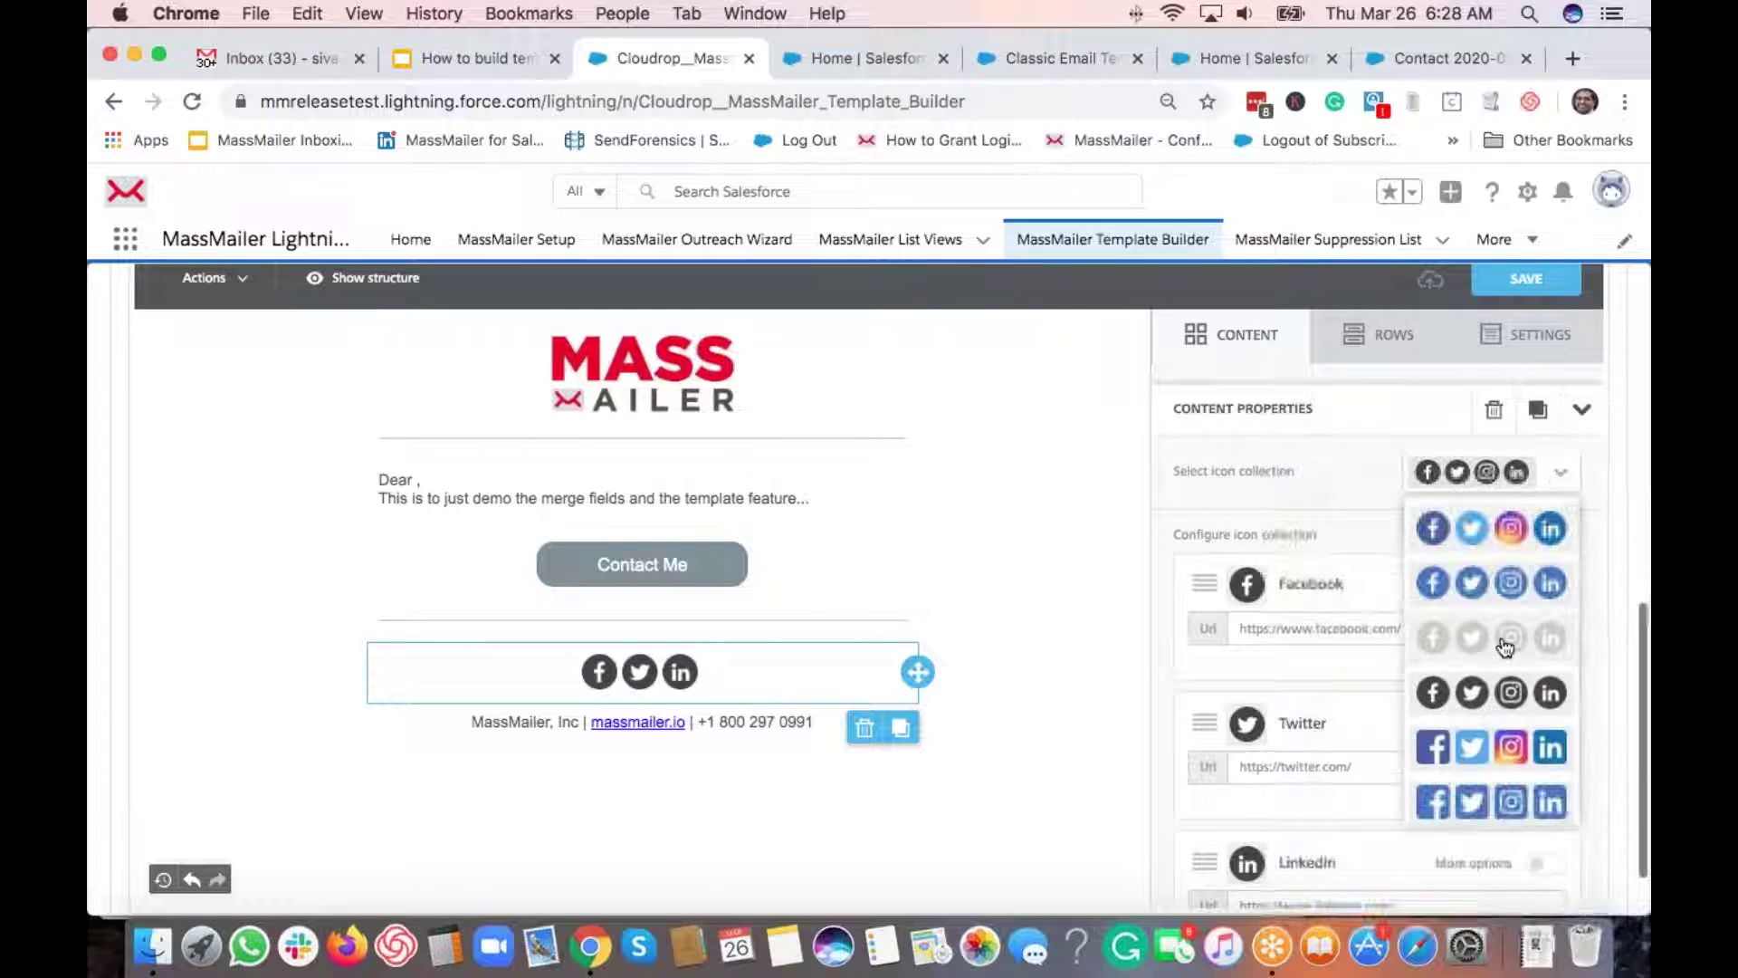
{"action": "left_click", "coordinate": [1553, 800]}
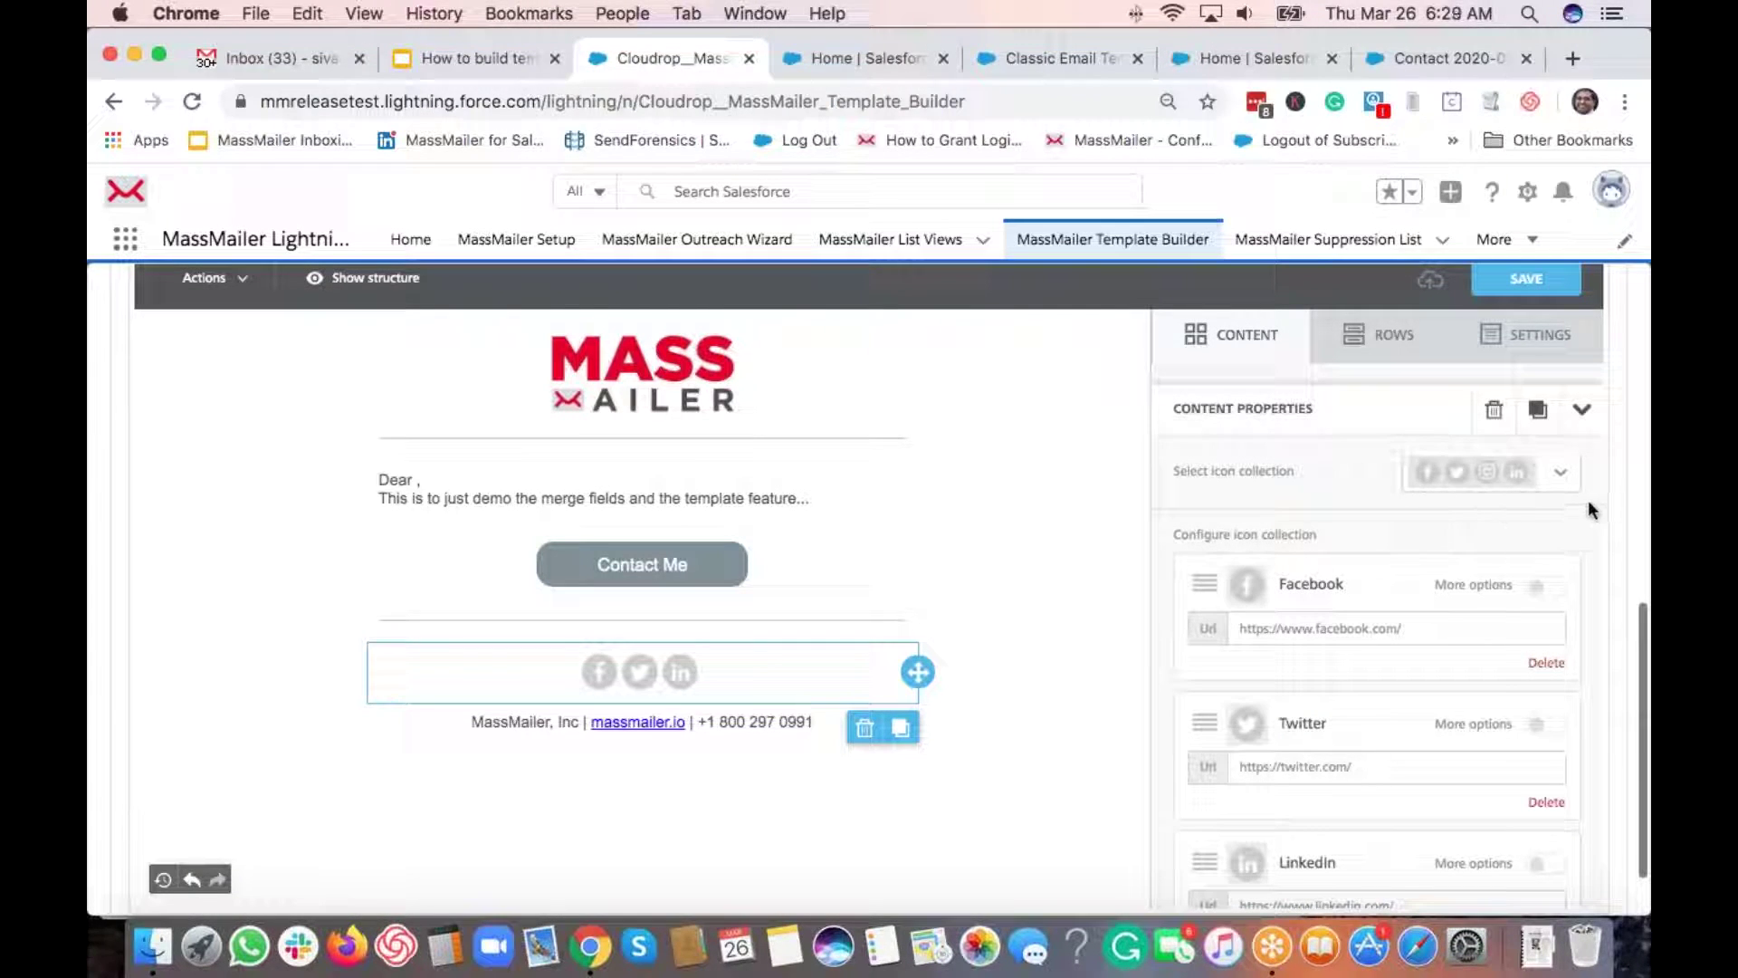
{"action": "left_click", "coordinate": [1374, 621]}
{"action": "left_click", "coordinate": [1334, 482]}
{"action": "scroll", "coordinate": [1358, 525], "scroll_direction": "down", "scroll_amount": 2}
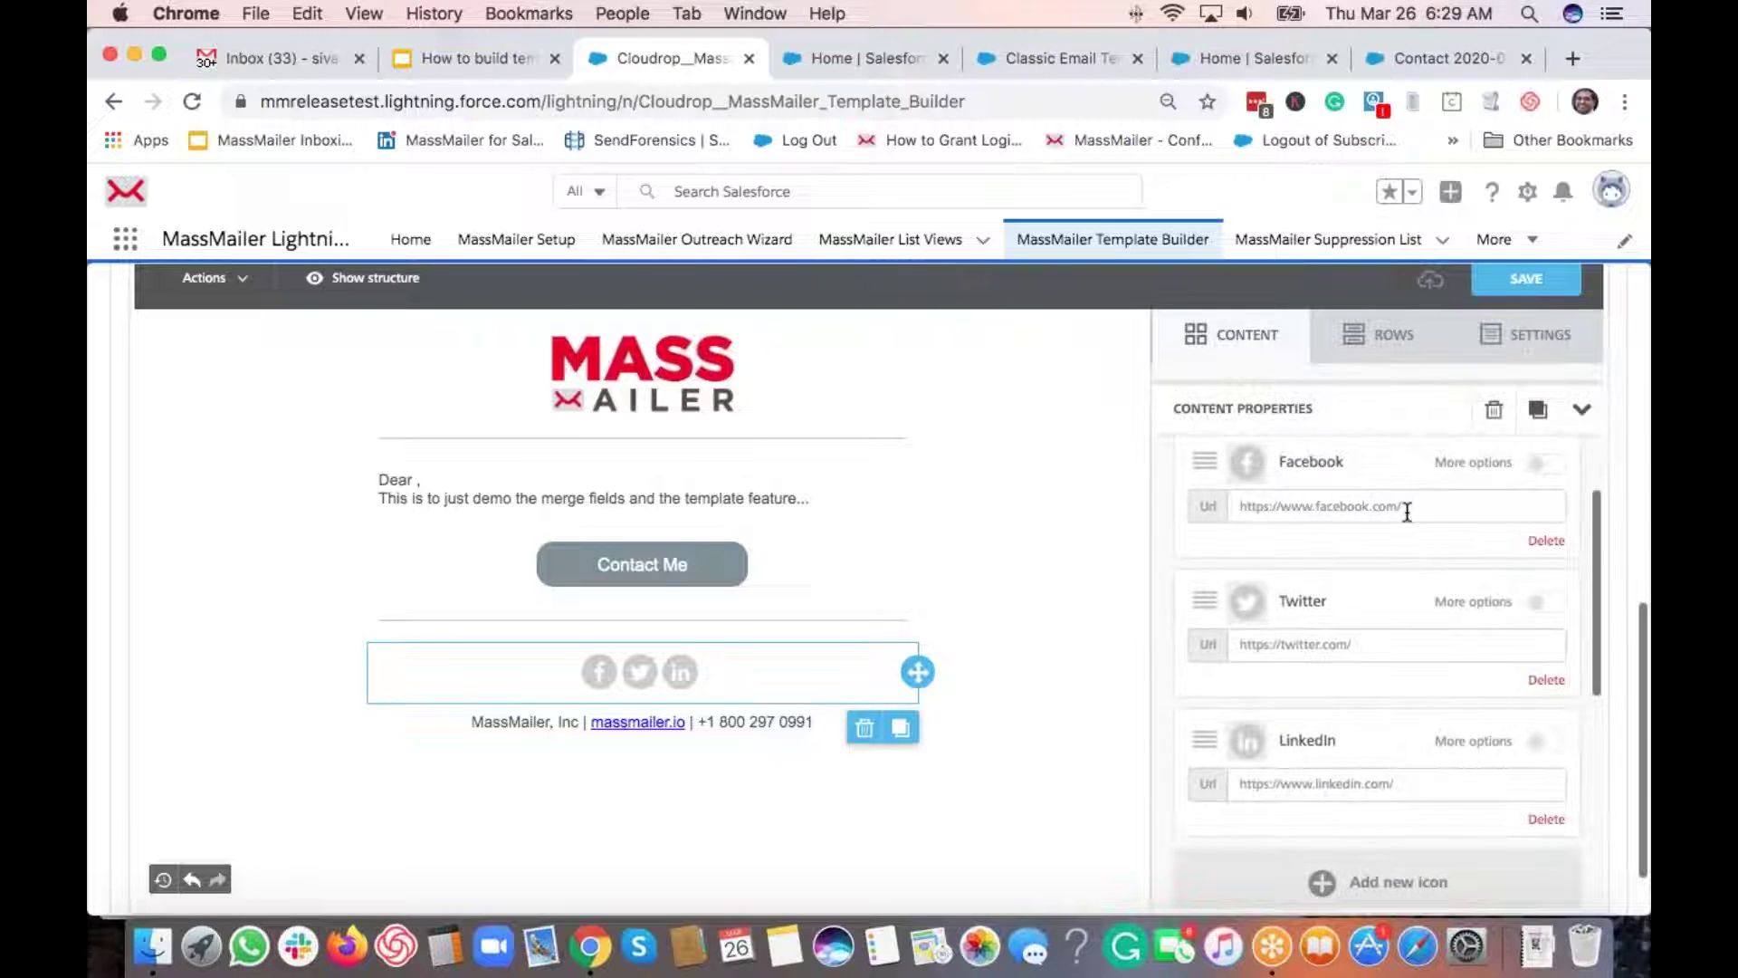
{"action": "left_click", "coordinate": [1402, 644]}
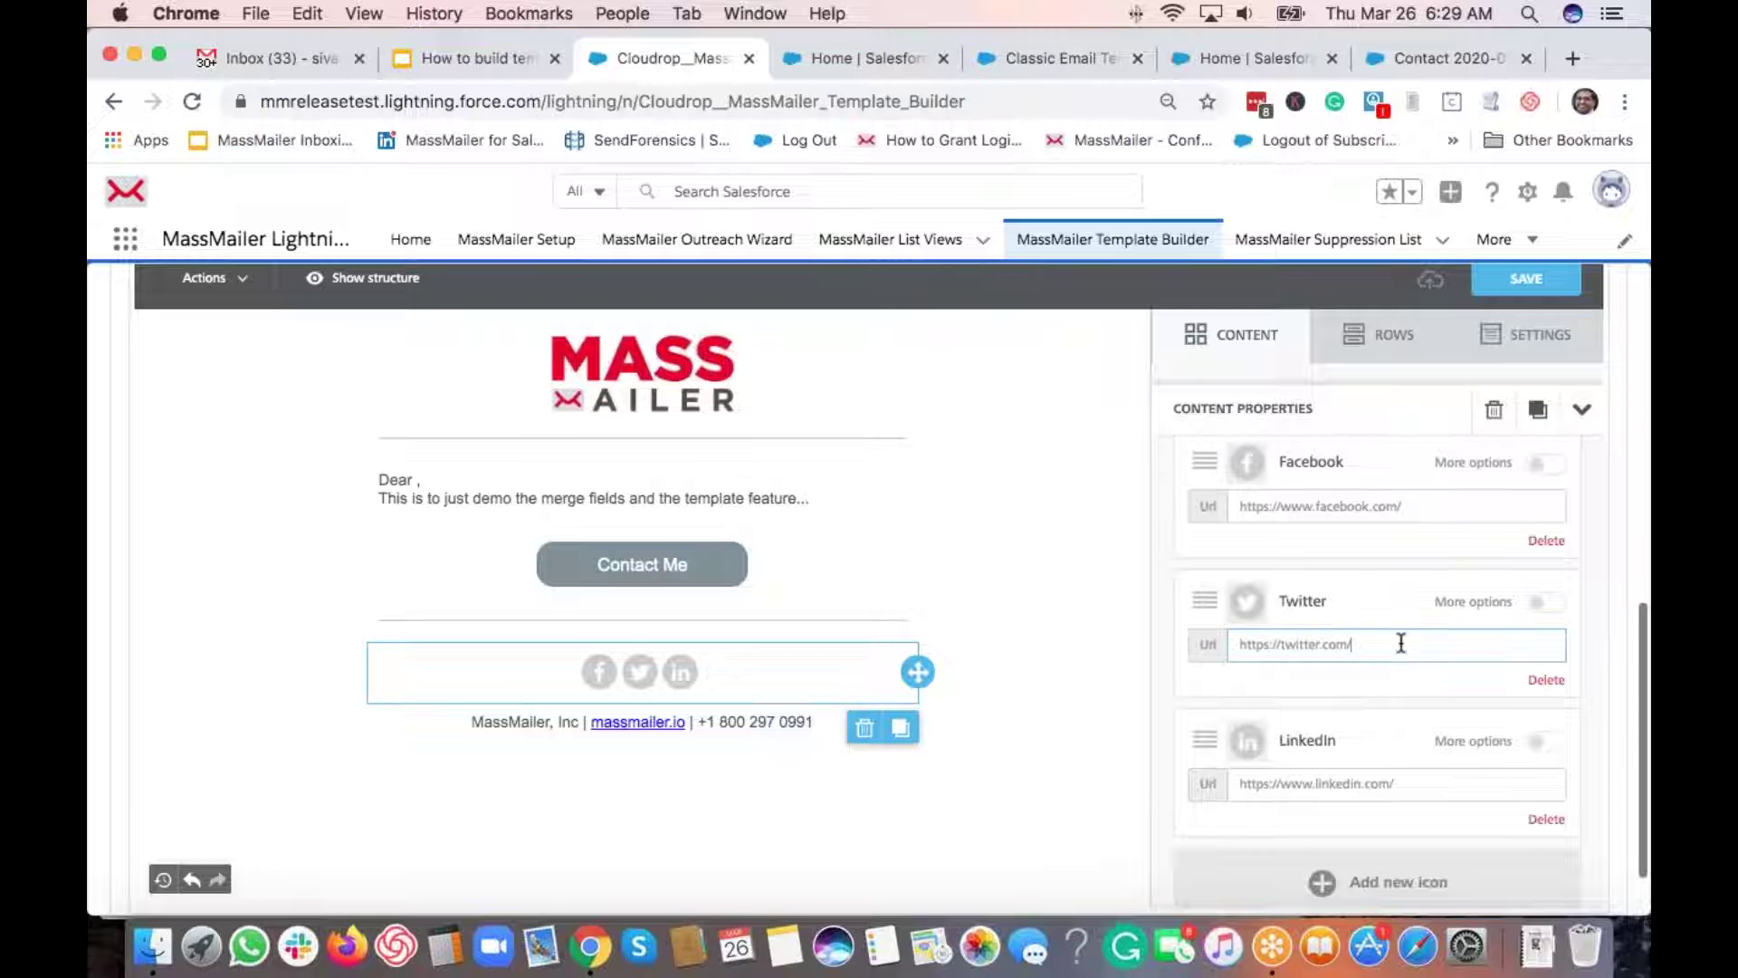
{"action": "type", "text": "massmailer_io"}
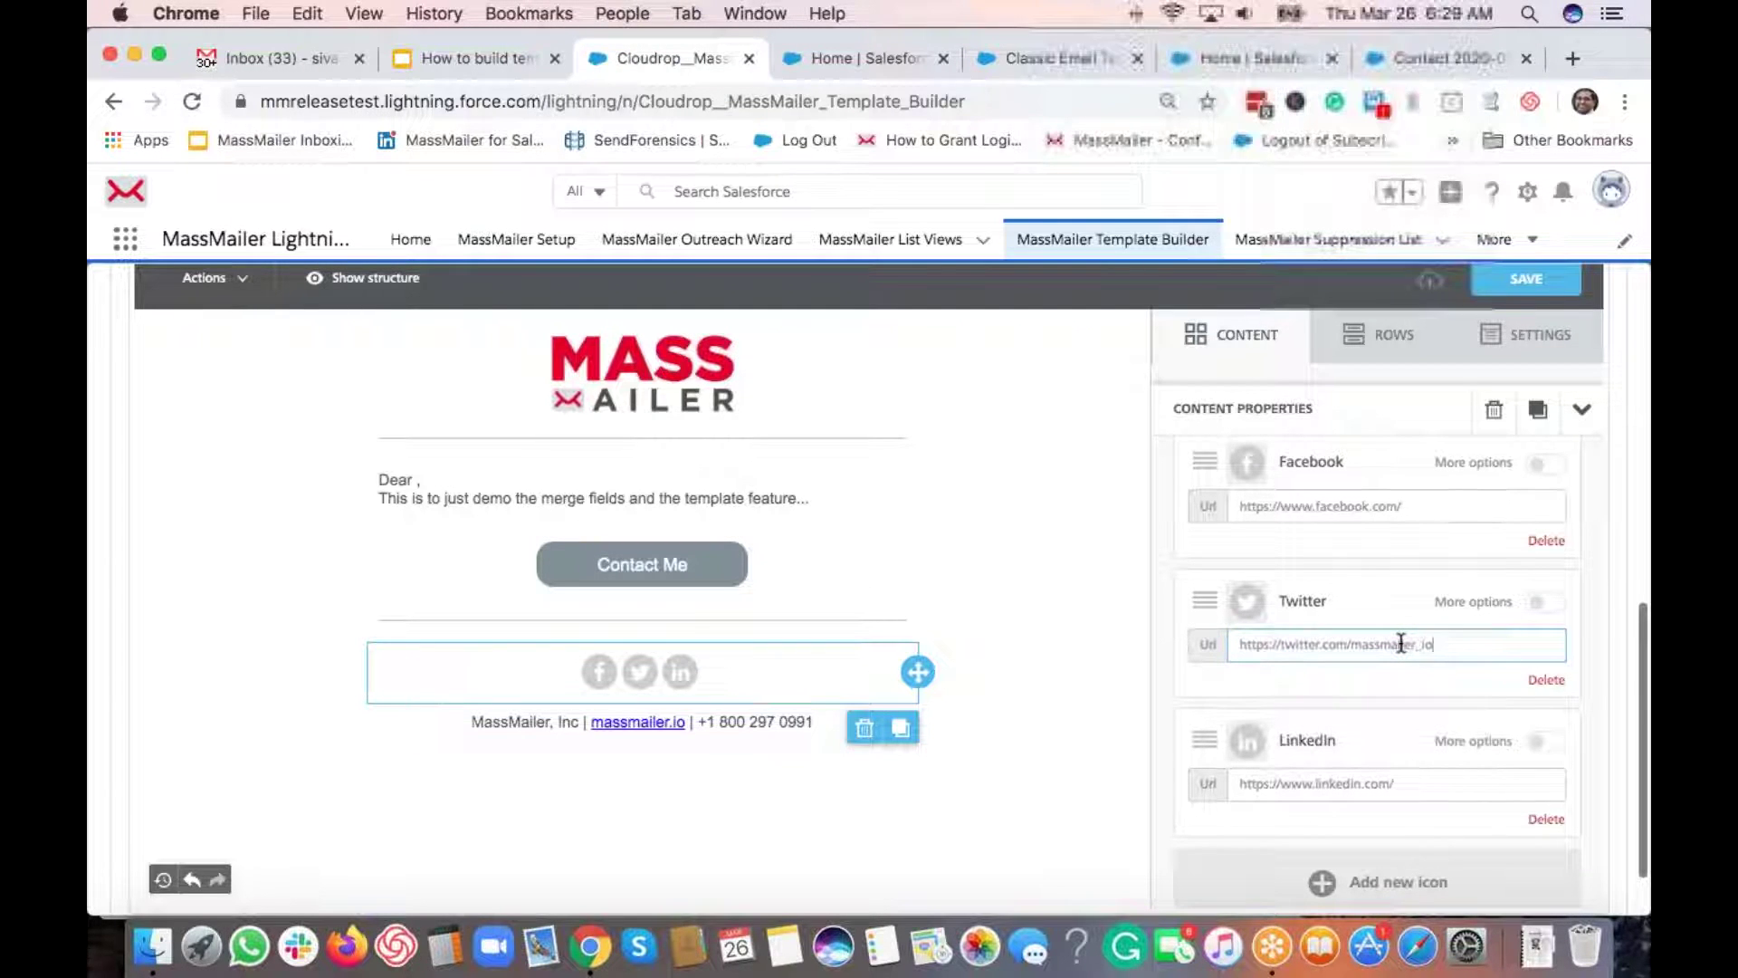
Step: Add a Google+ icon to the social icon row
{"action": "scroll", "coordinate": [1340, 715], "scroll_direction": "down", "scroll_amount": 3}
{"action": "left_click", "coordinate": [1327, 744]}
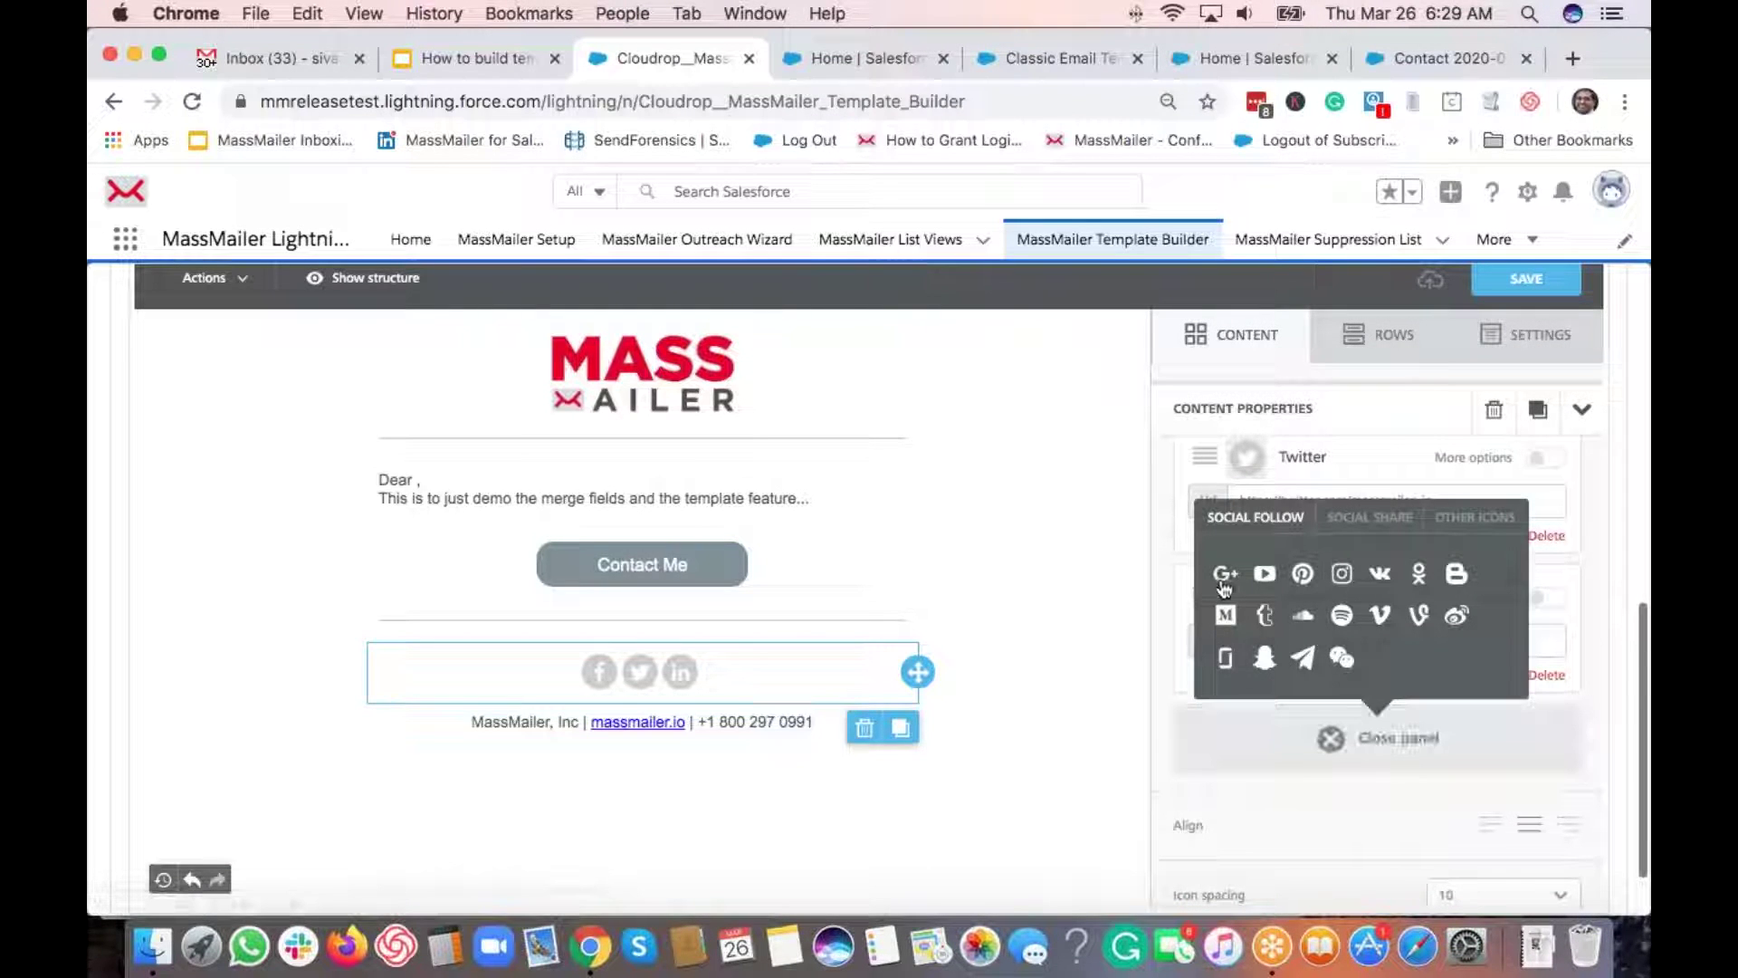
{"action": "left_click", "coordinate": [1224, 580]}
{"action": "scroll", "coordinate": [1383, 719], "scroll_direction": "down", "scroll_amount": 3}
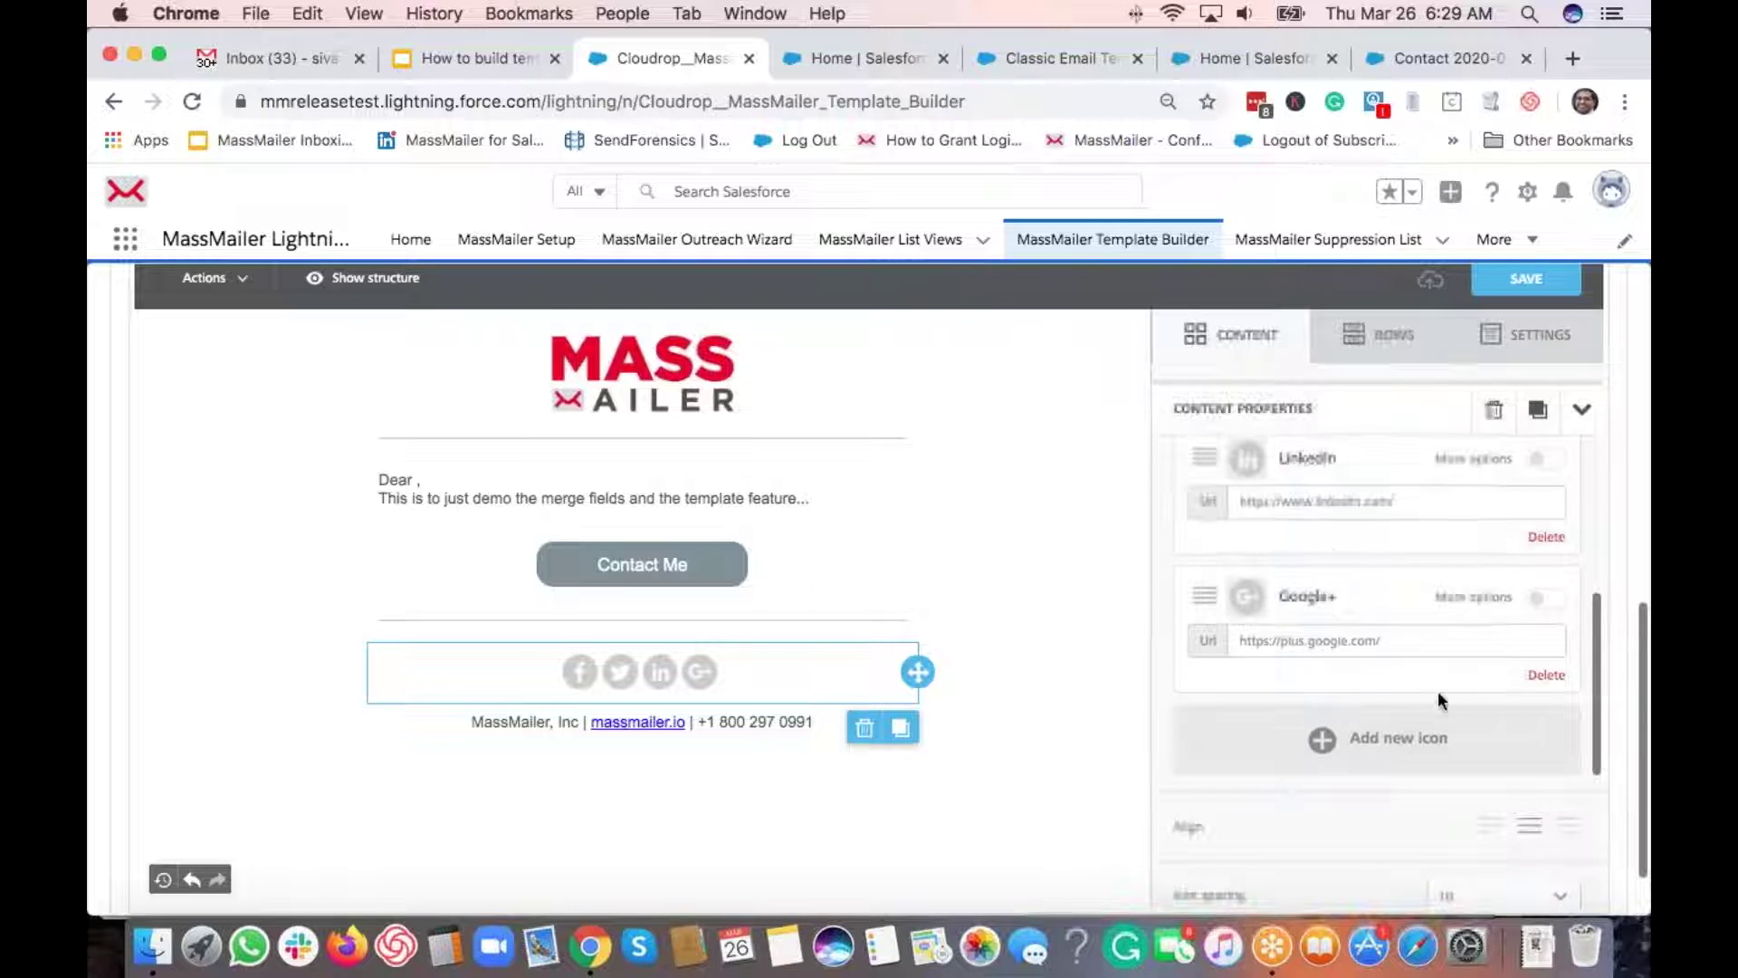
{"action": "scroll", "coordinate": [1200, 681], "scroll_direction": "down", "scroll_amount": 1}
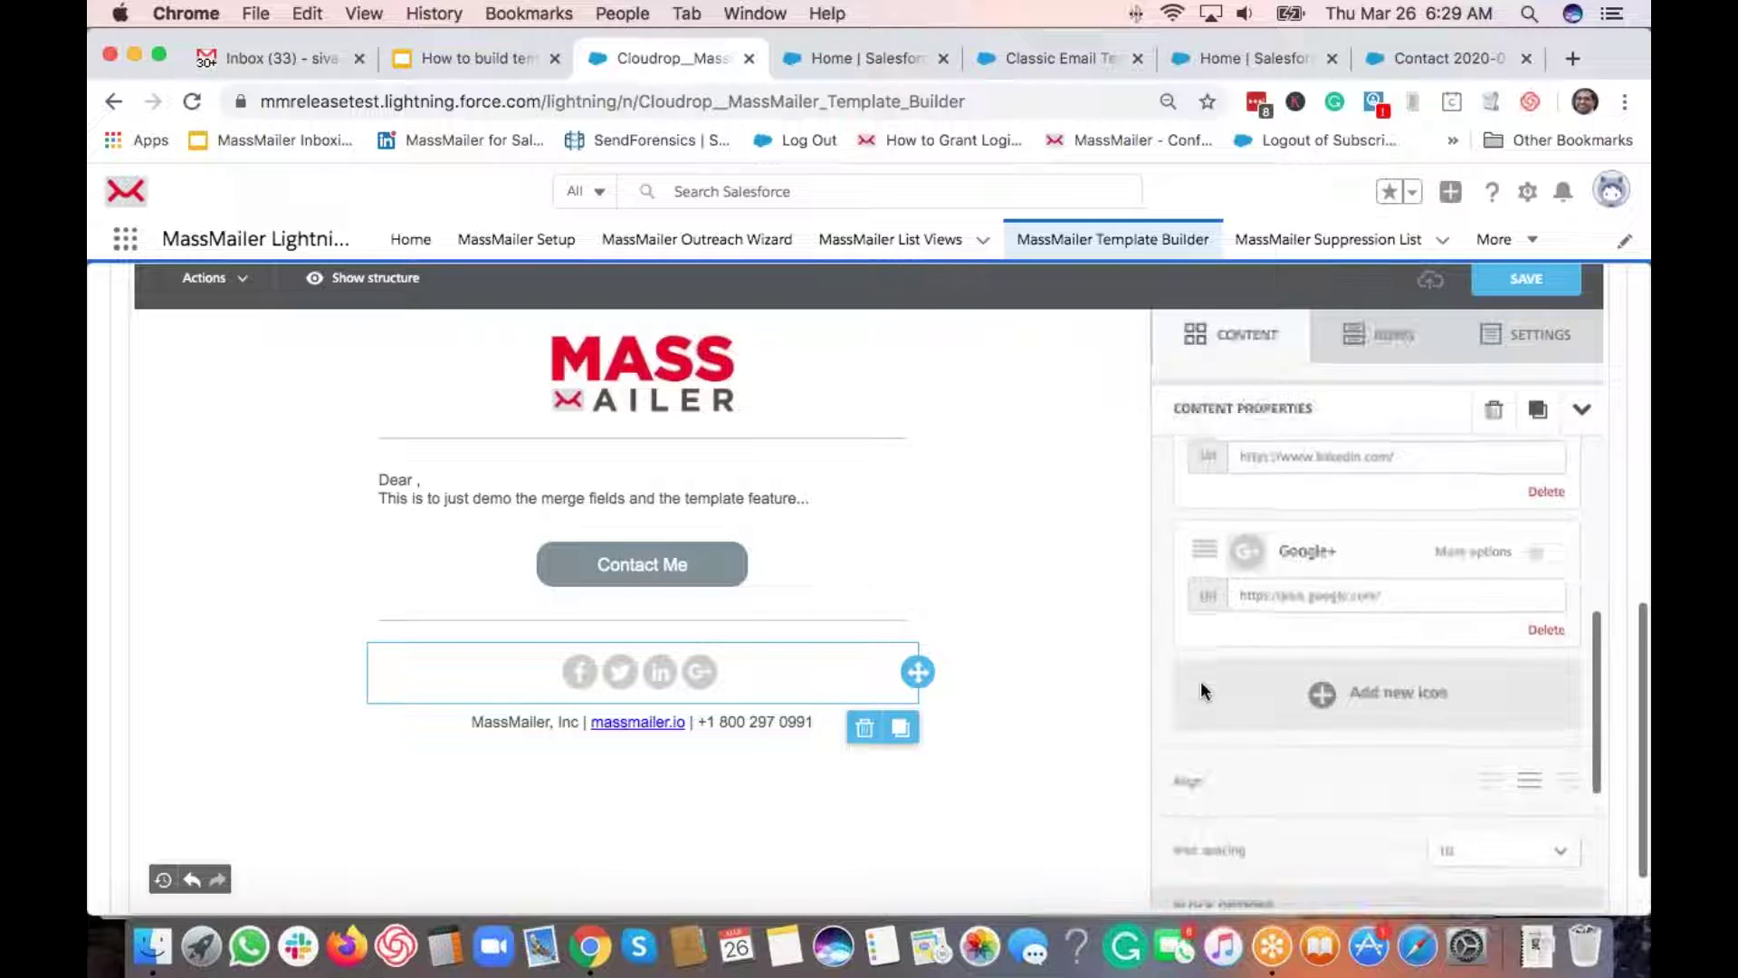
{"action": "left_click", "coordinate": [540, 735]}
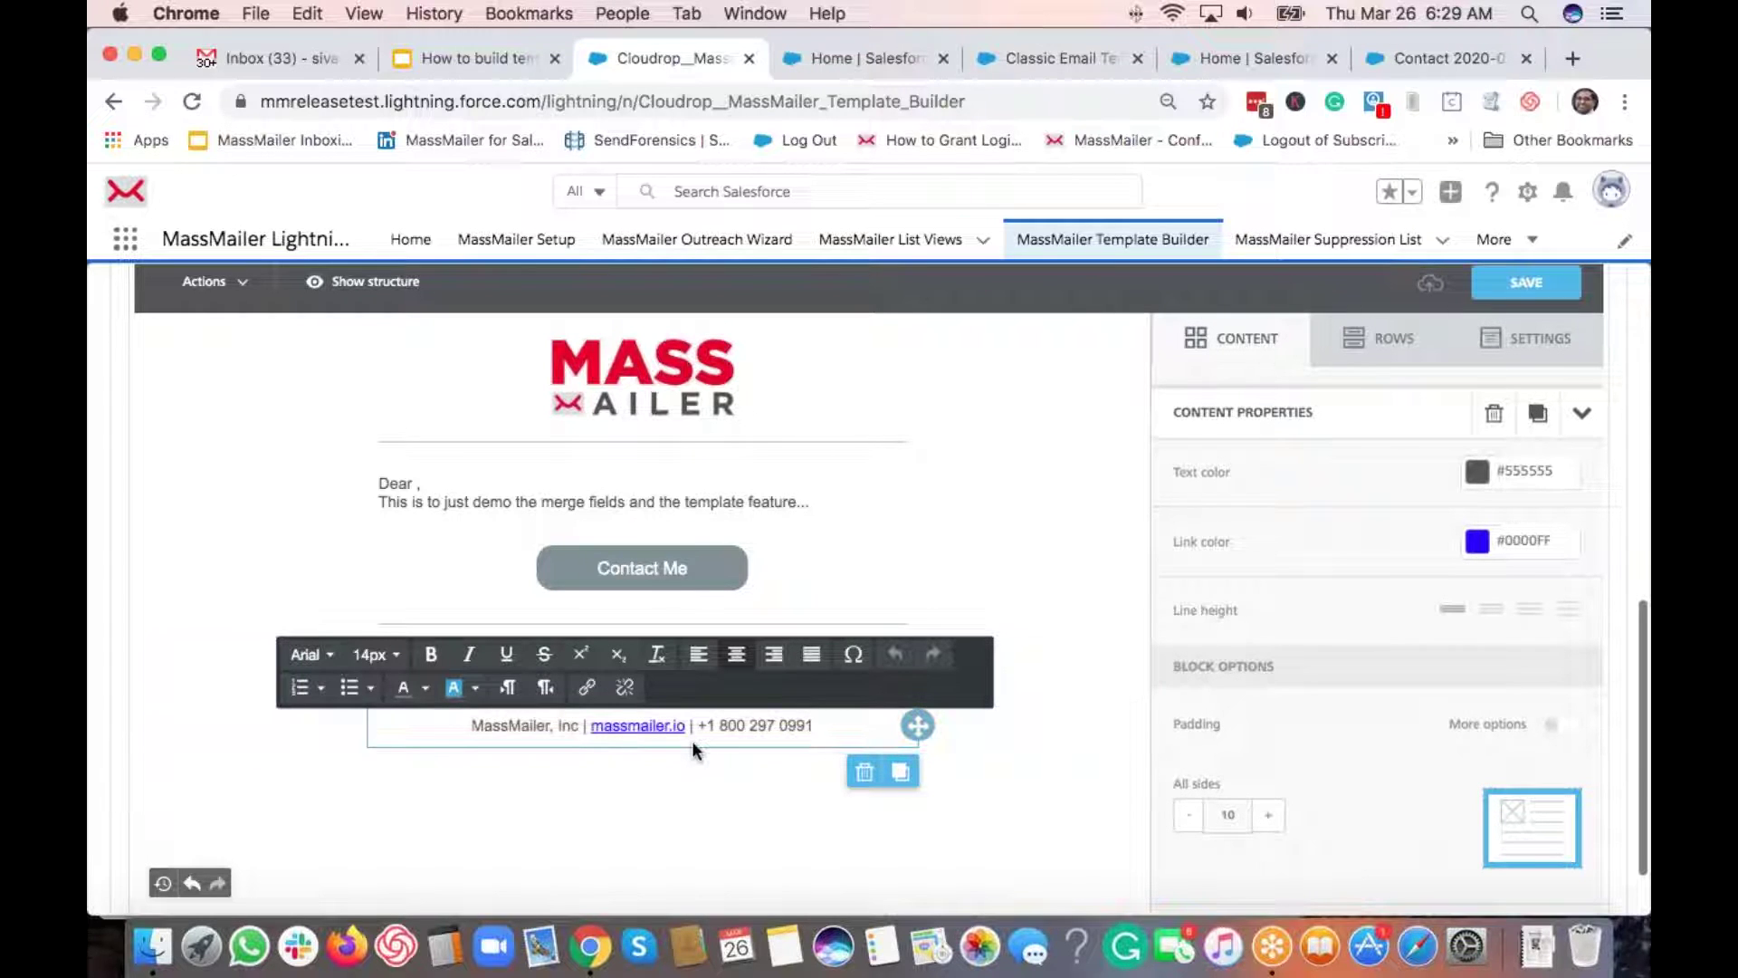
Step: Link the footer's massmailer.io text to massmailer.io, opening in a new window
{"action": "left_click", "coordinate": [637, 726]}
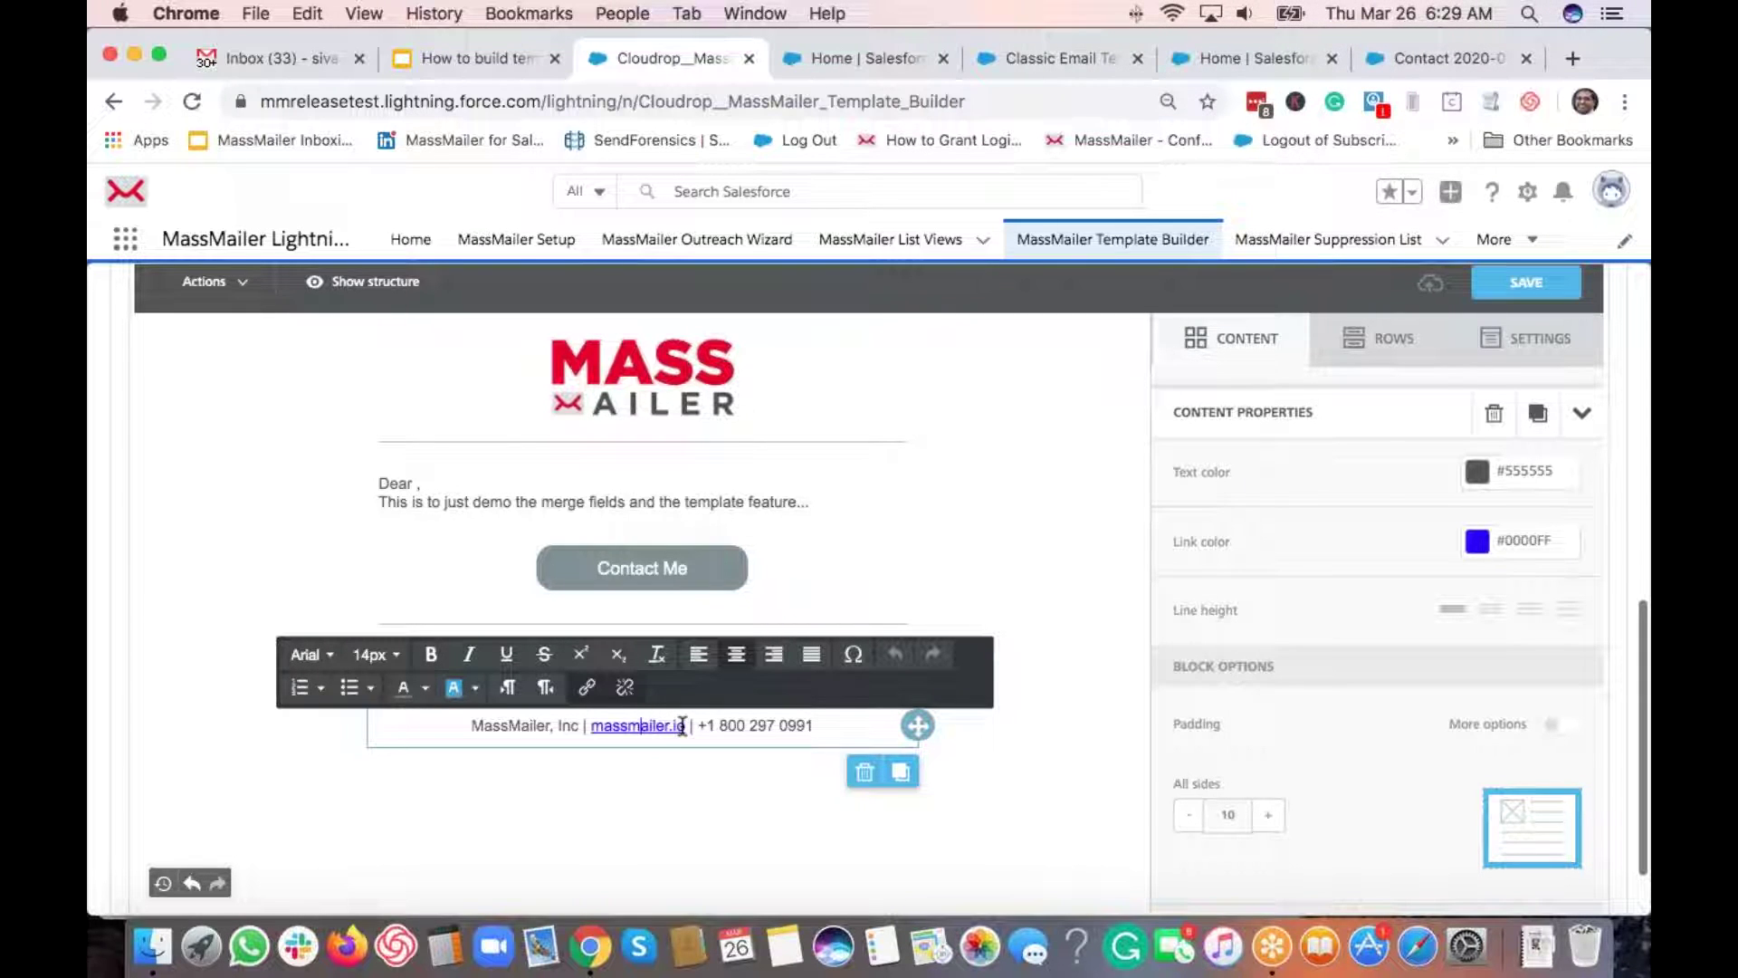
{"action": "left_click_drag", "start_coordinate": [684, 725], "coordinate": [592, 726]}
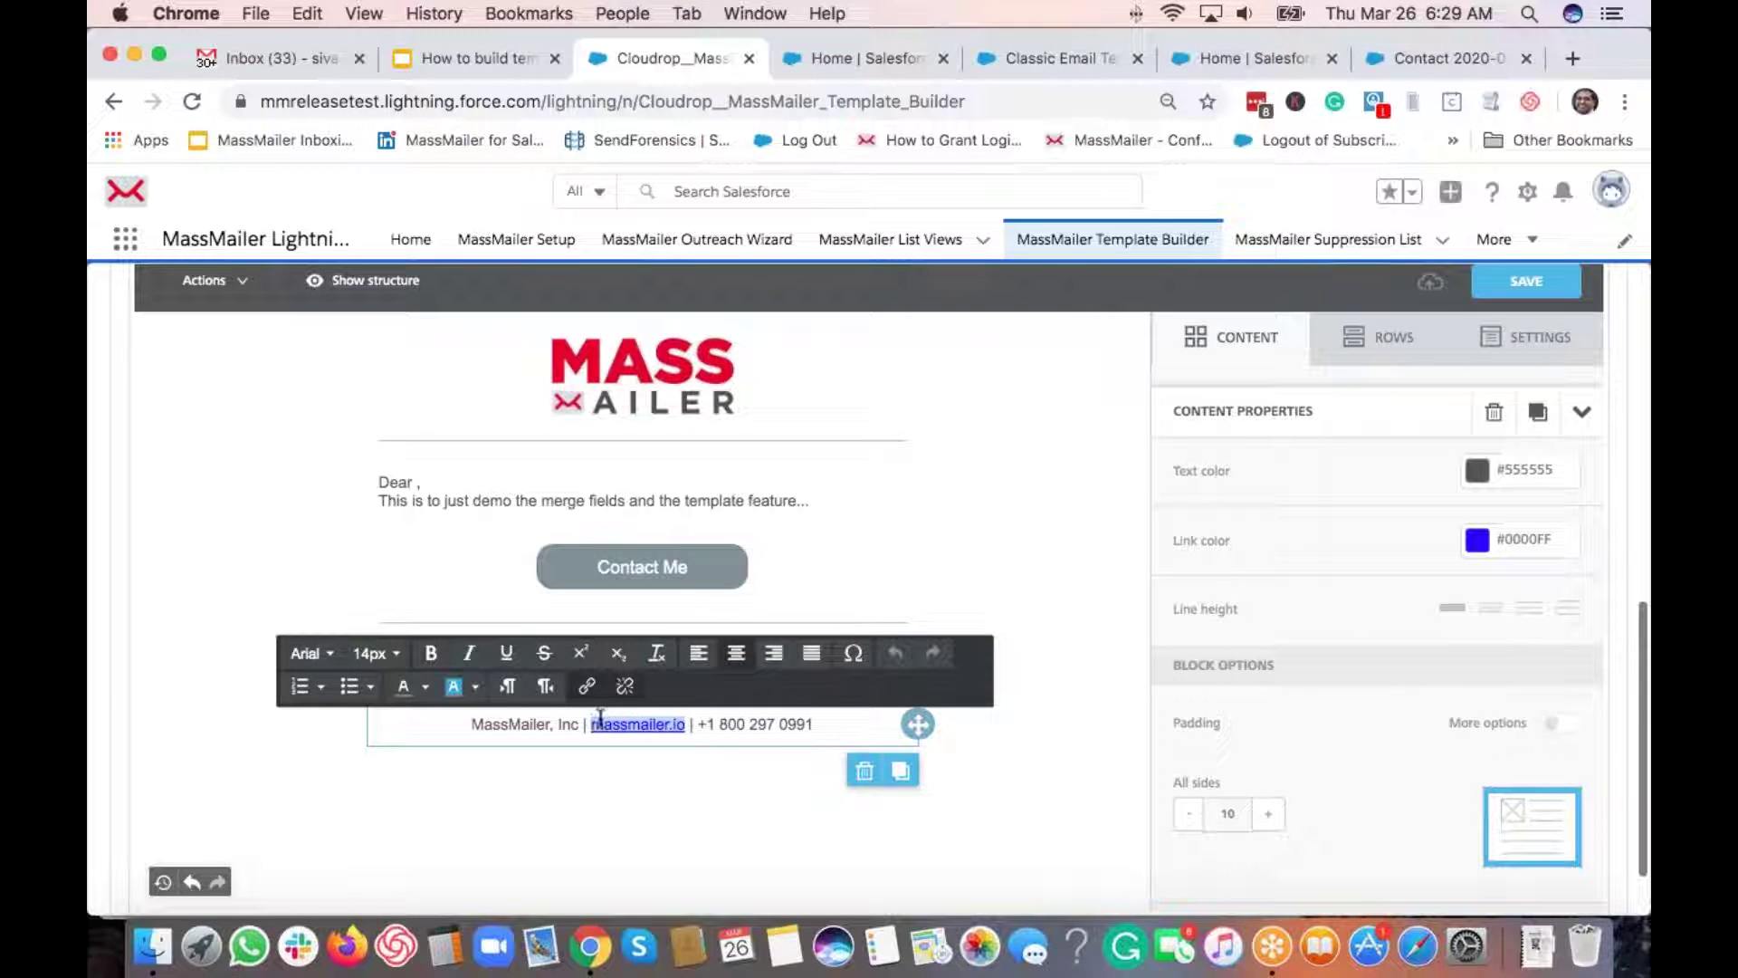
{"action": "left_click", "coordinate": [587, 686]}
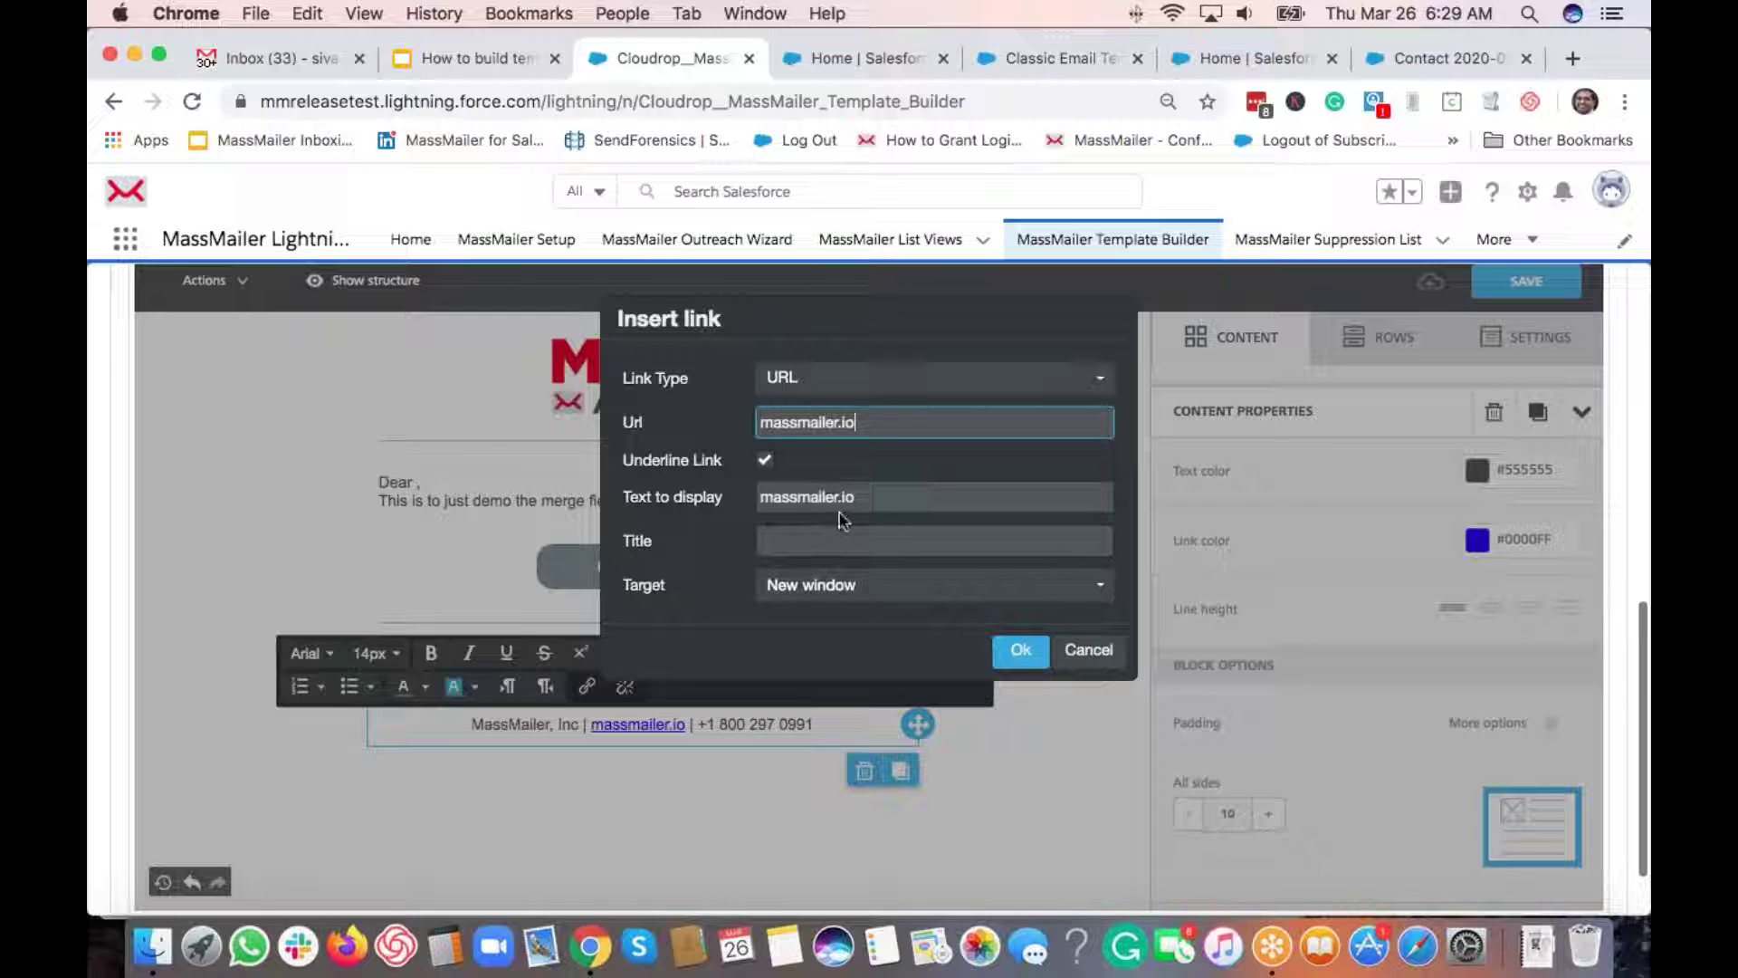
{"action": "left_click", "coordinate": [813, 593]}
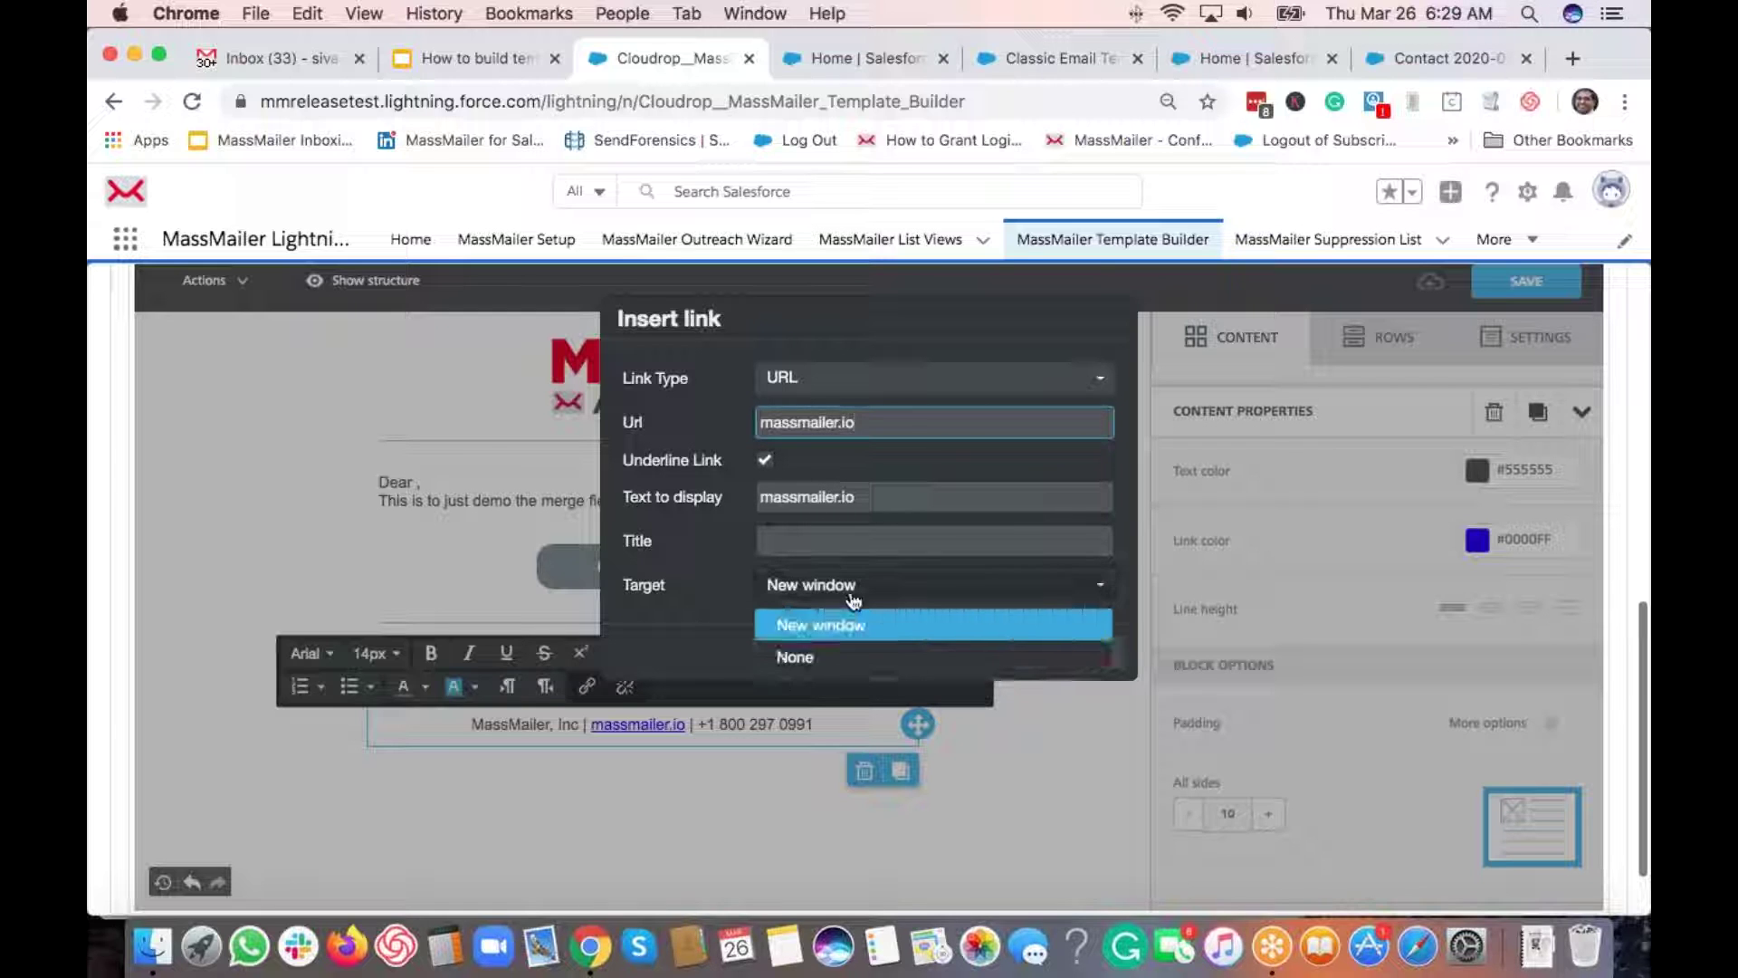
{"action": "left_click", "coordinate": [818, 629]}
{"action": "left_click", "coordinate": [1020, 650]}
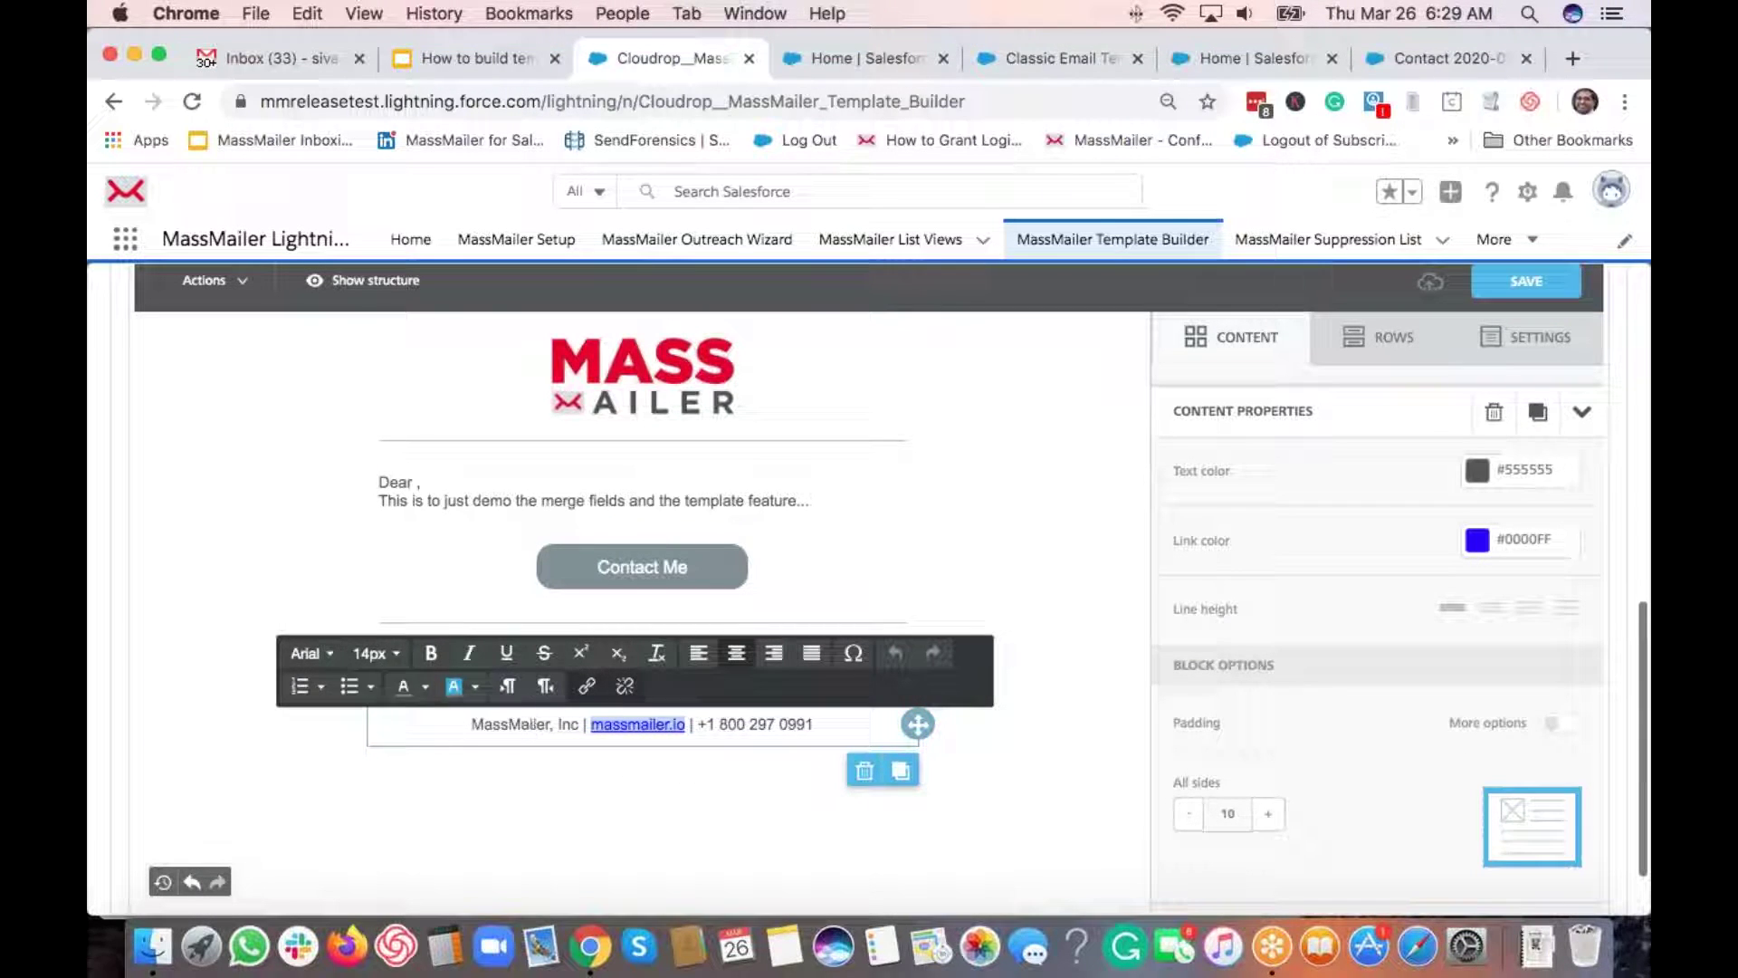
{"action": "left_click", "coordinate": [495, 724]}
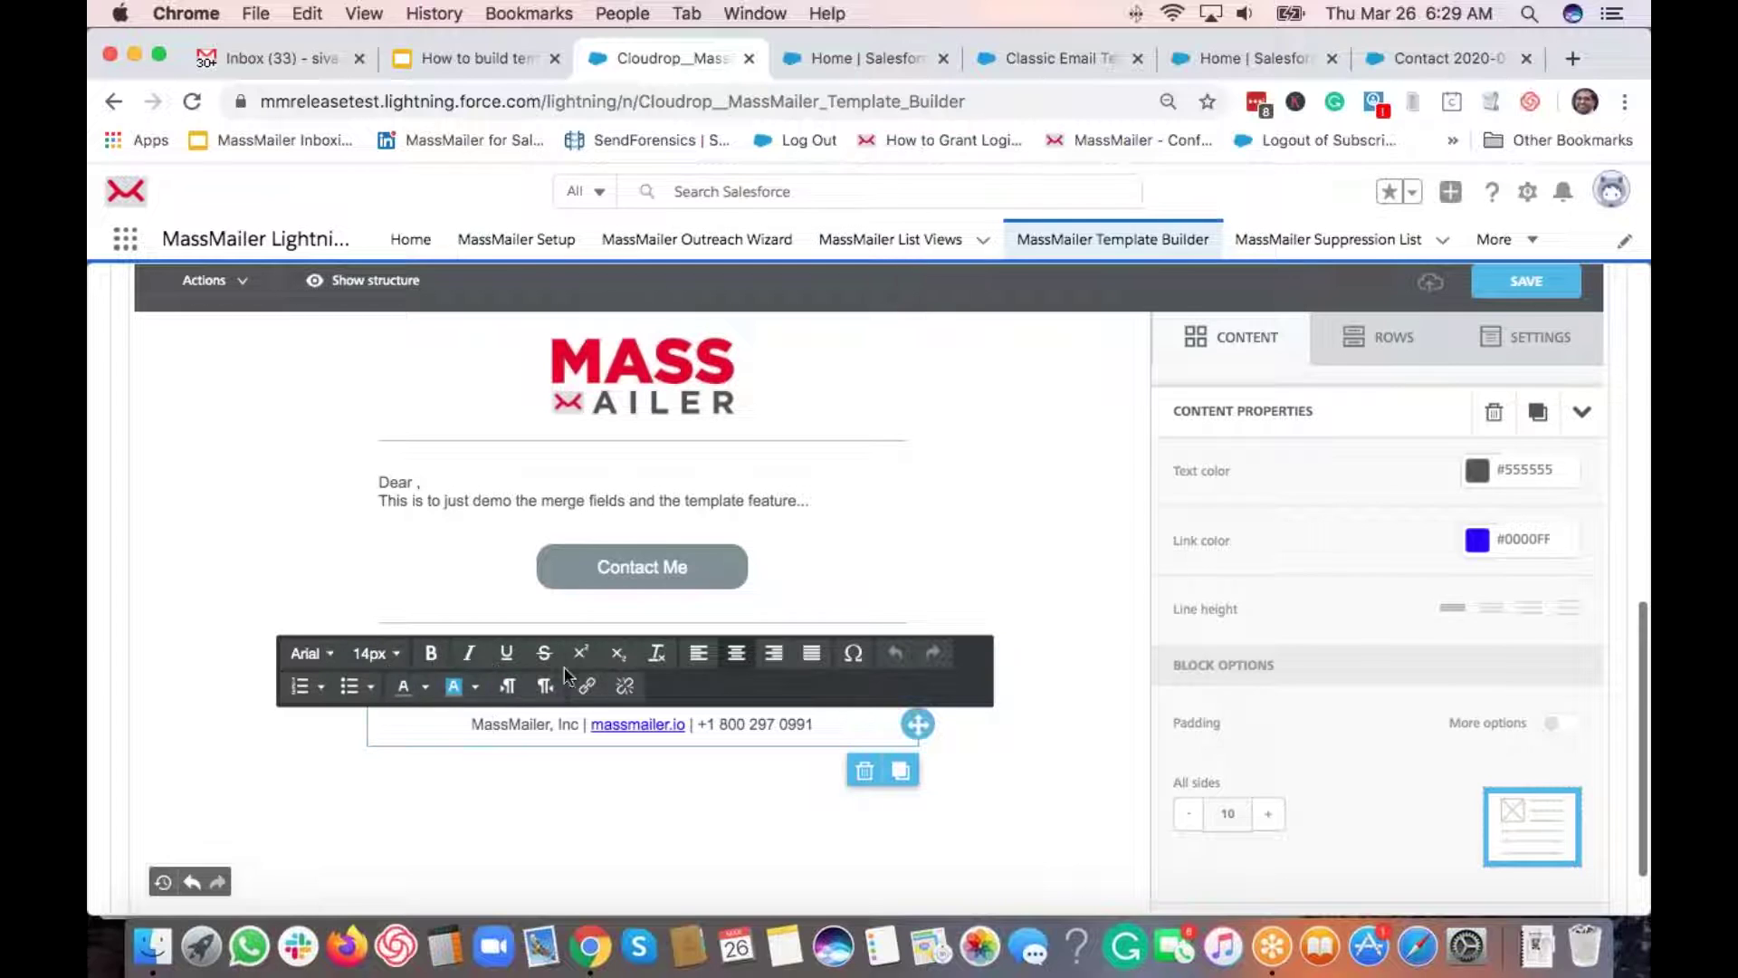
{"action": "left_click", "coordinate": [617, 771]}
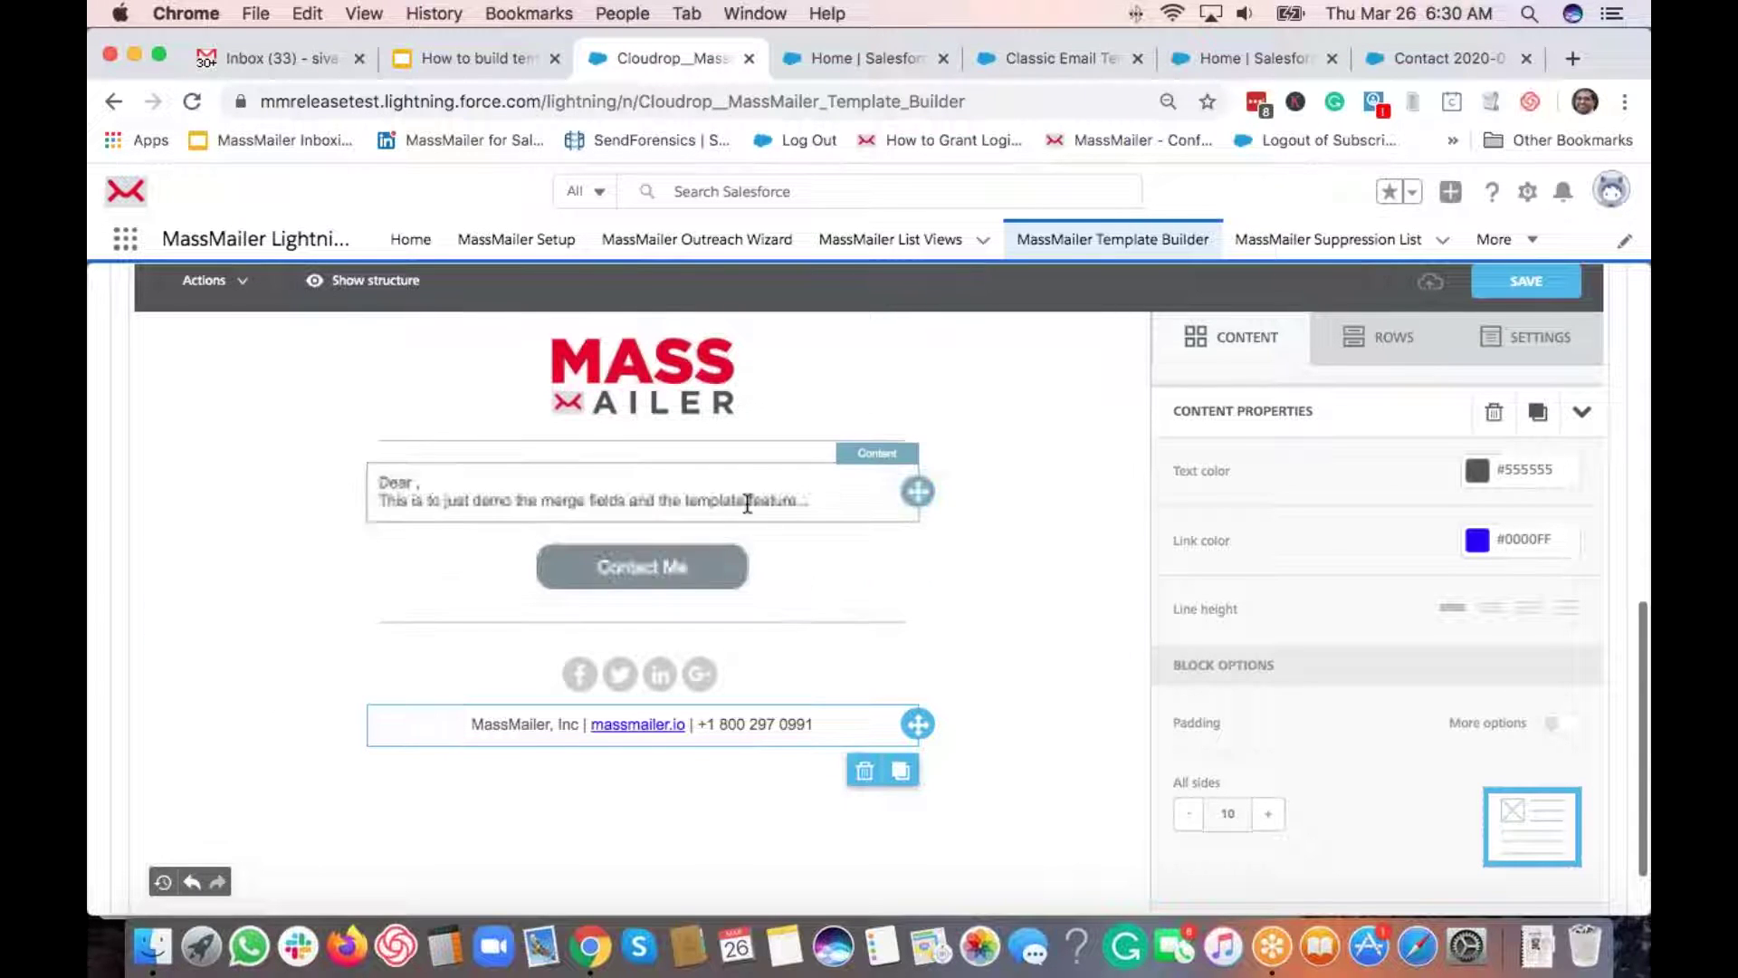
Step: Generate the Contact First Name merge field, {!Contact.FirstName}
{"action": "left_click", "coordinate": [556, 482]}
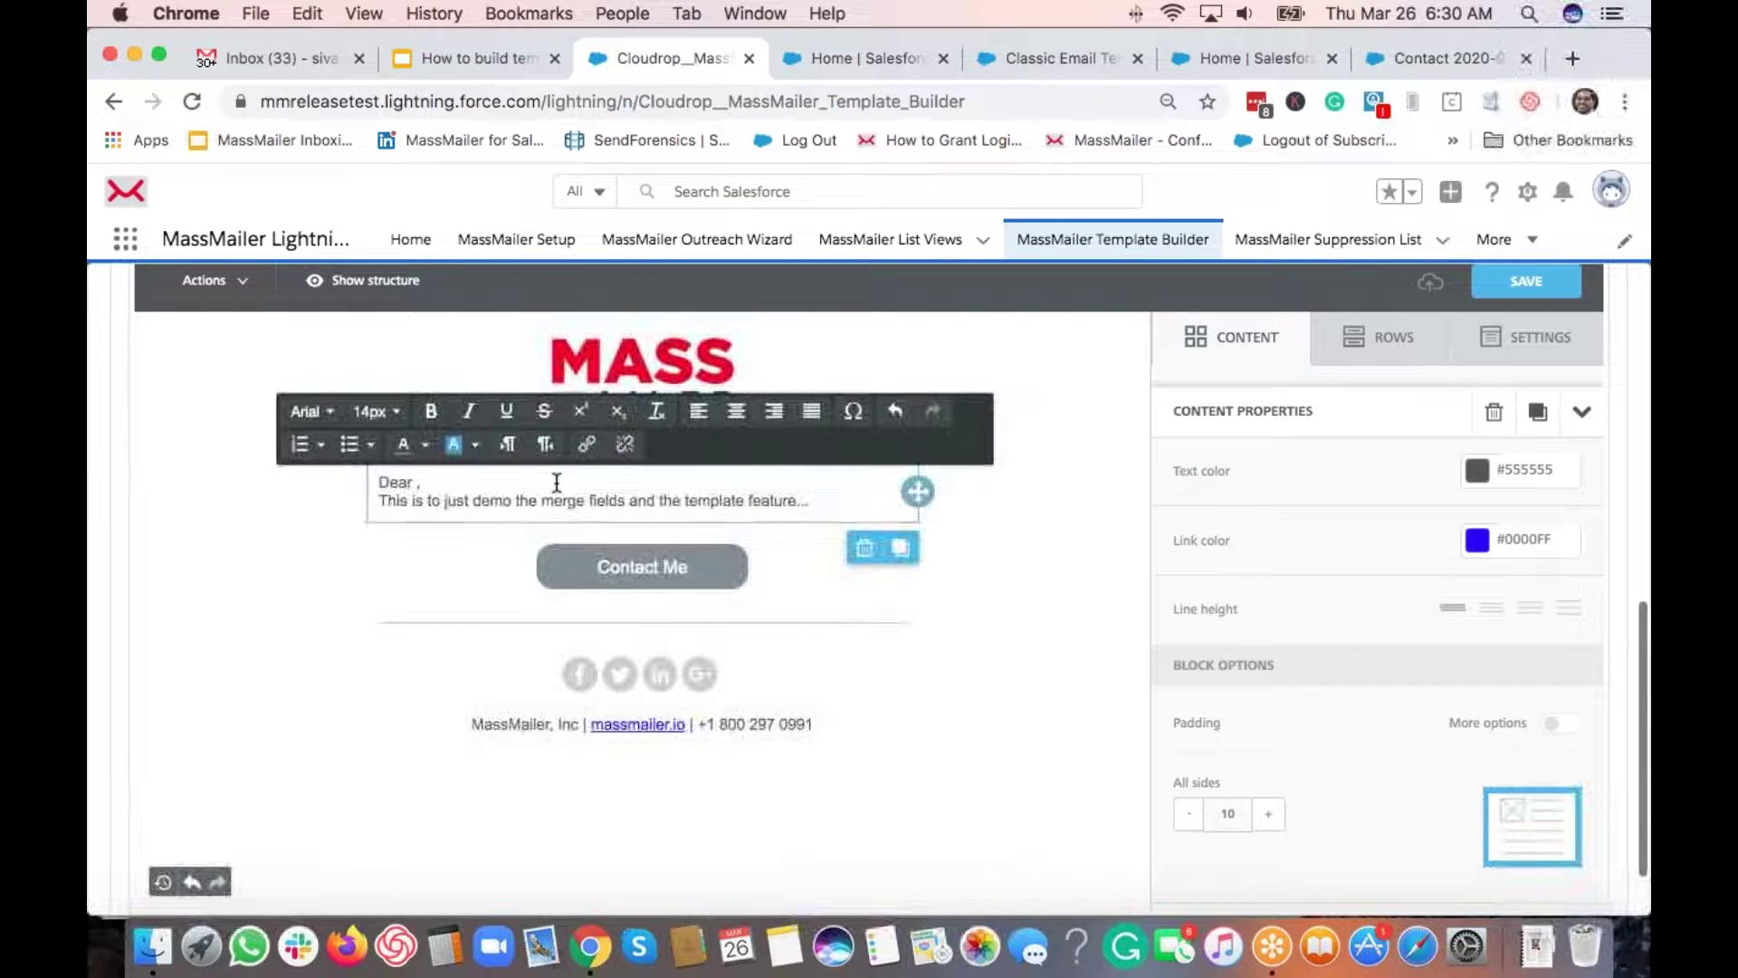
{"action": "scroll", "coordinate": [391, 417], "scroll_direction": "up", "scroll_amount": 5}
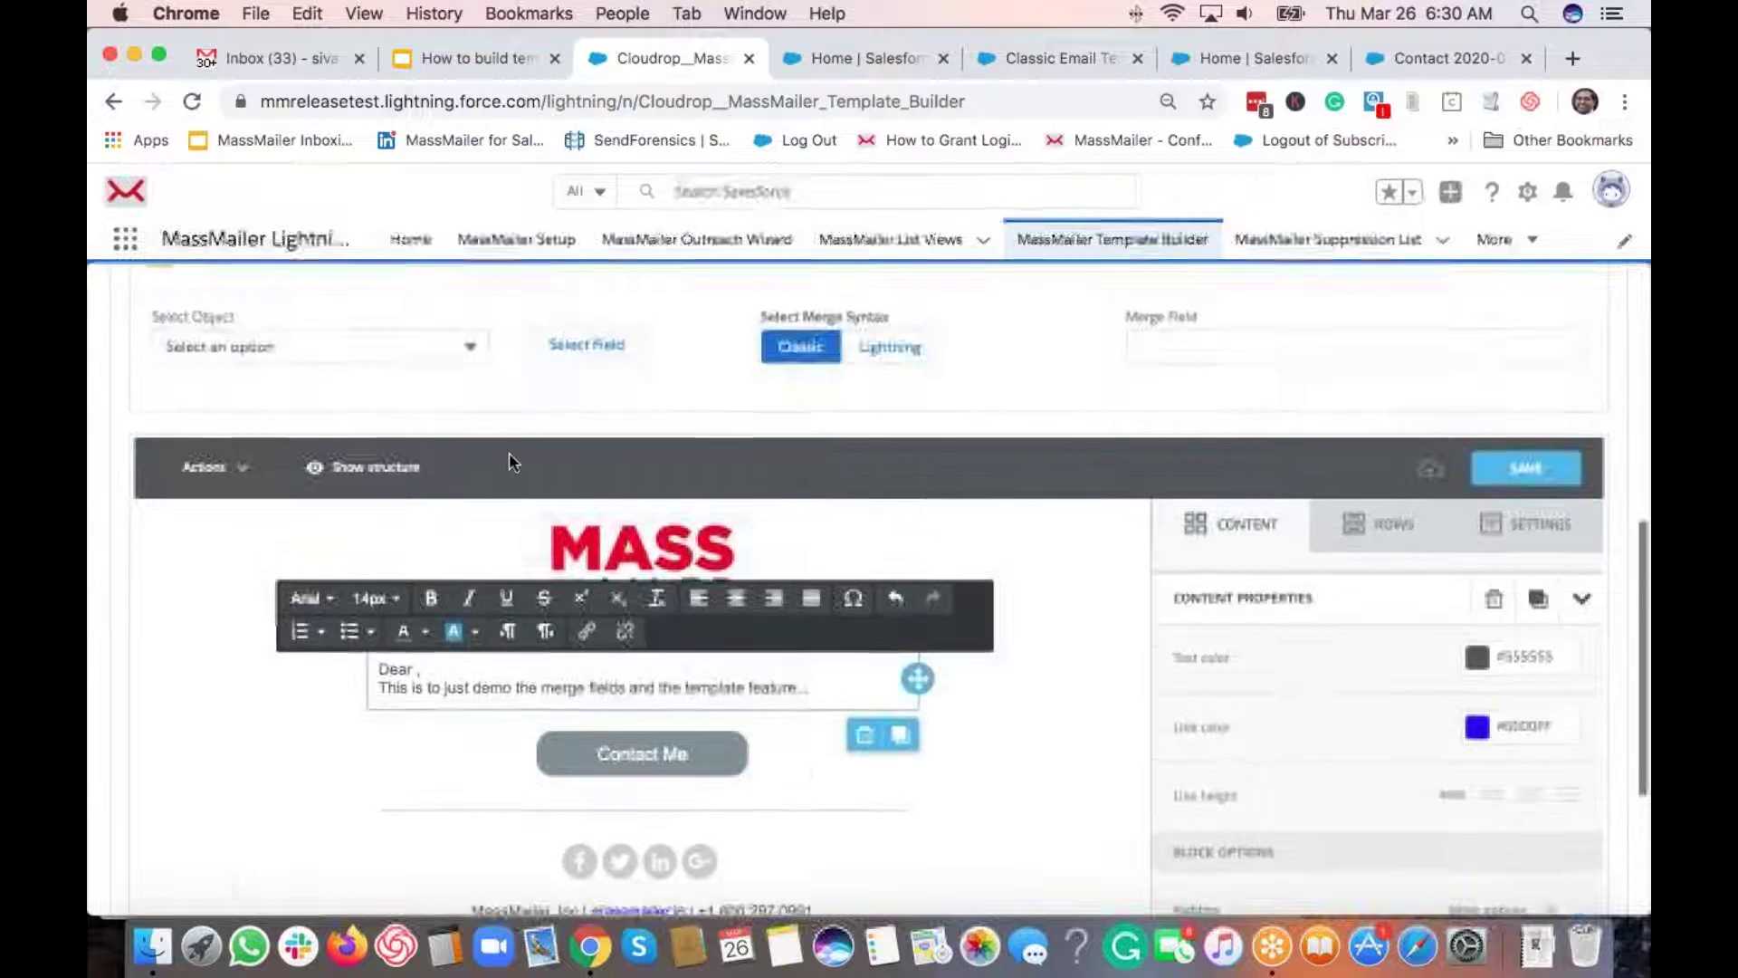
{"action": "left_click", "coordinate": [364, 395]}
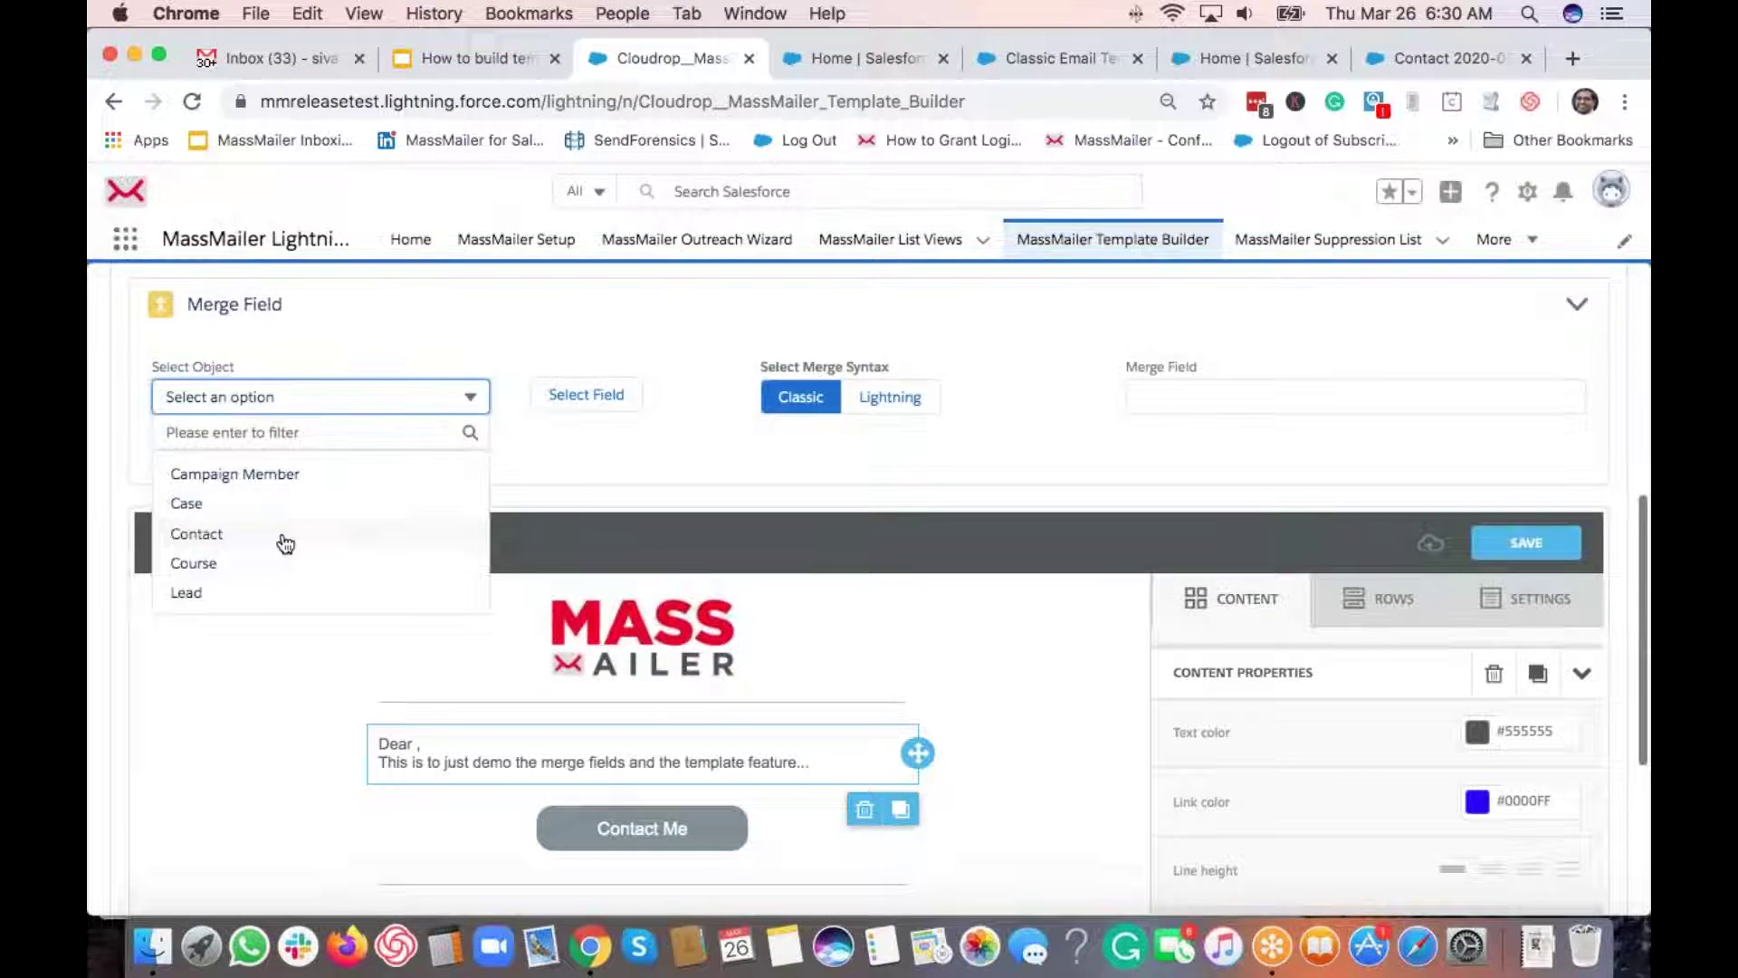
{"action": "left_click", "coordinate": [279, 536]}
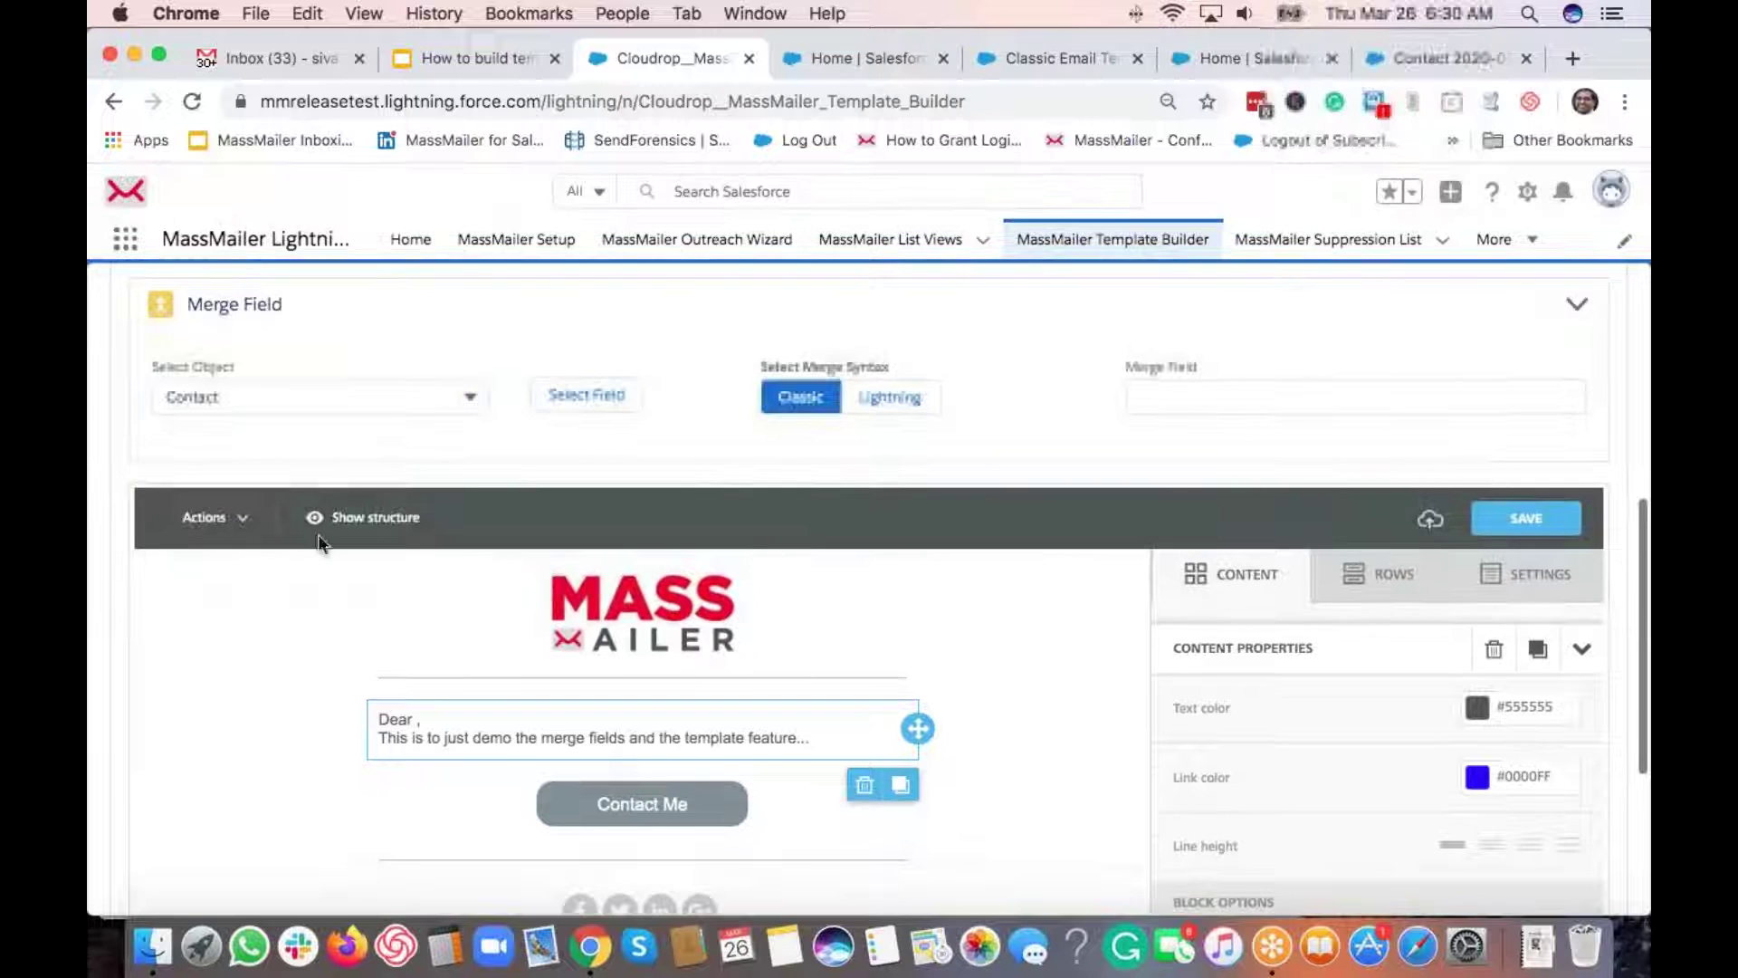
{"action": "left_click", "coordinate": [584, 396]}
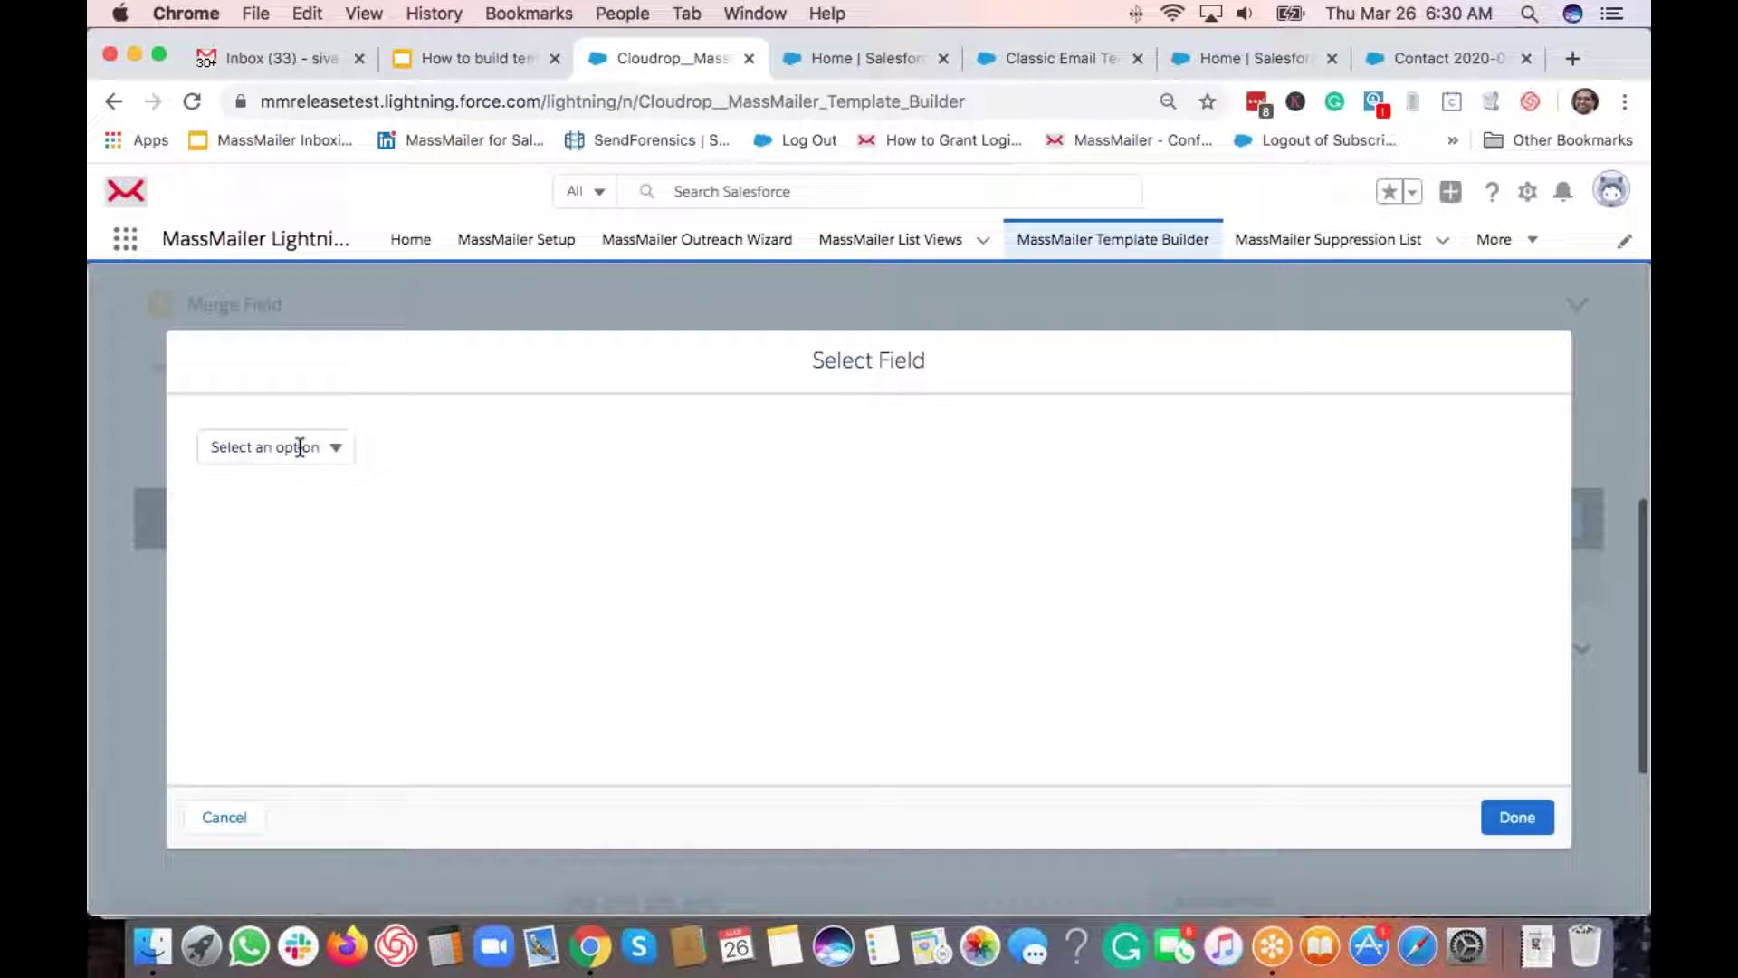
{"action": "left_click", "coordinate": [295, 447]}
{"action": "type", "text": "fir"}
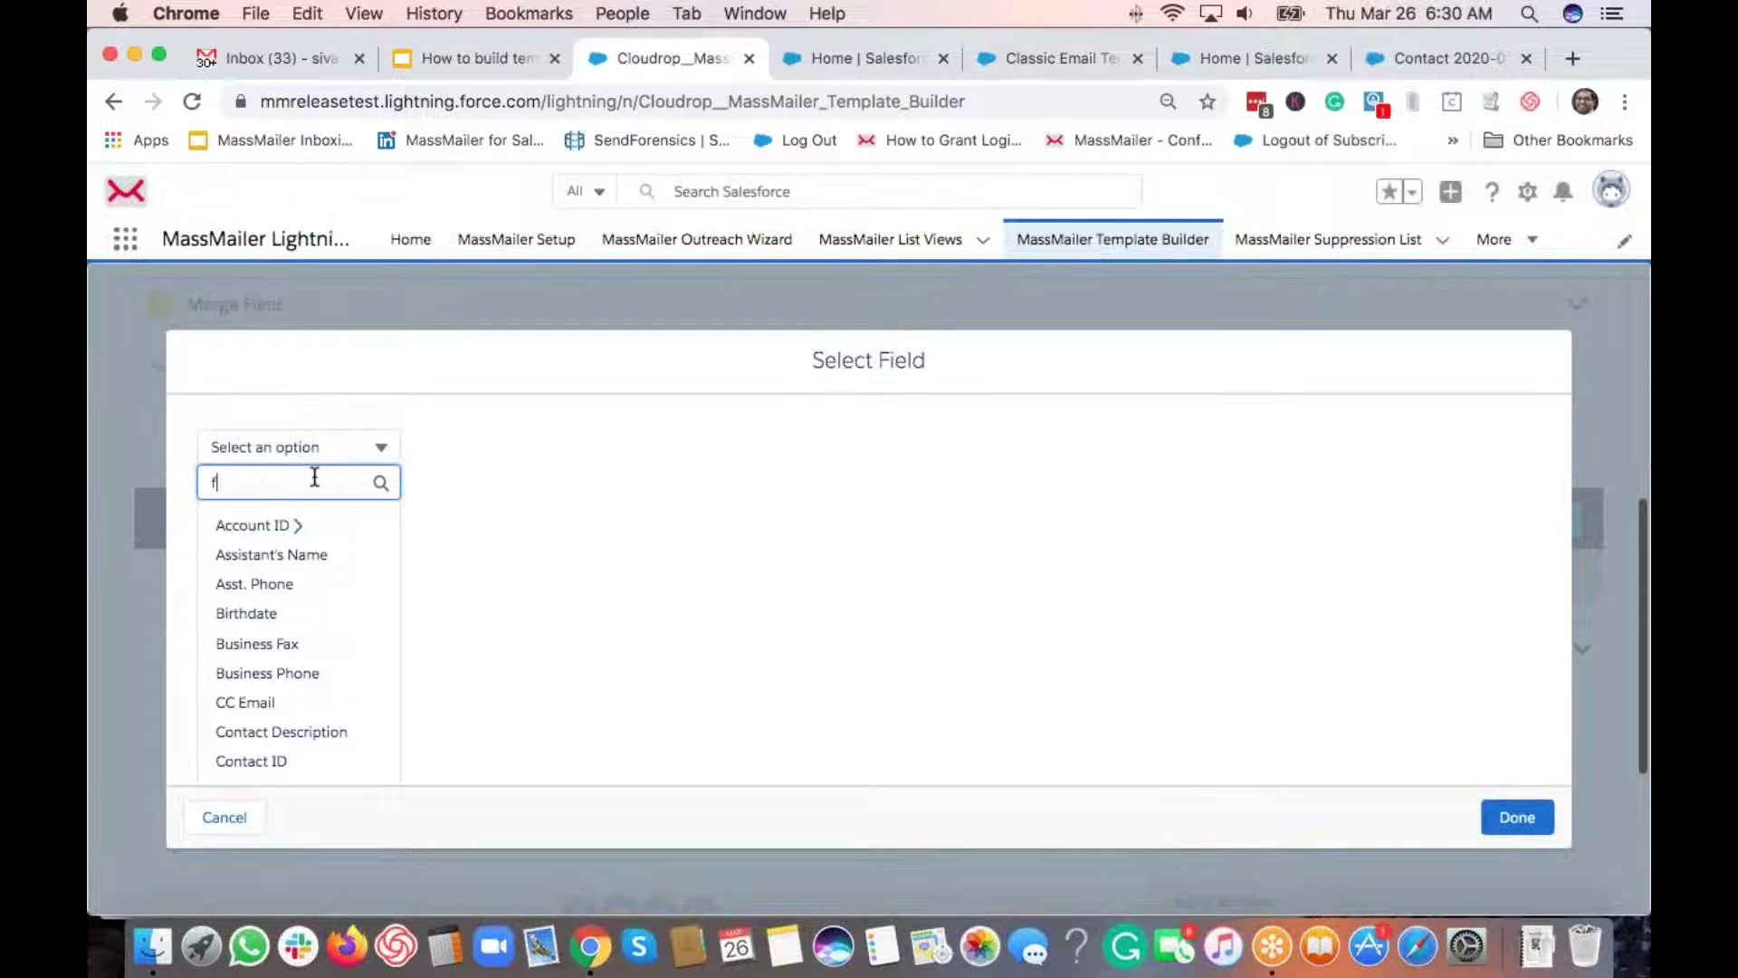
{"action": "left_click", "coordinate": [312, 530]}
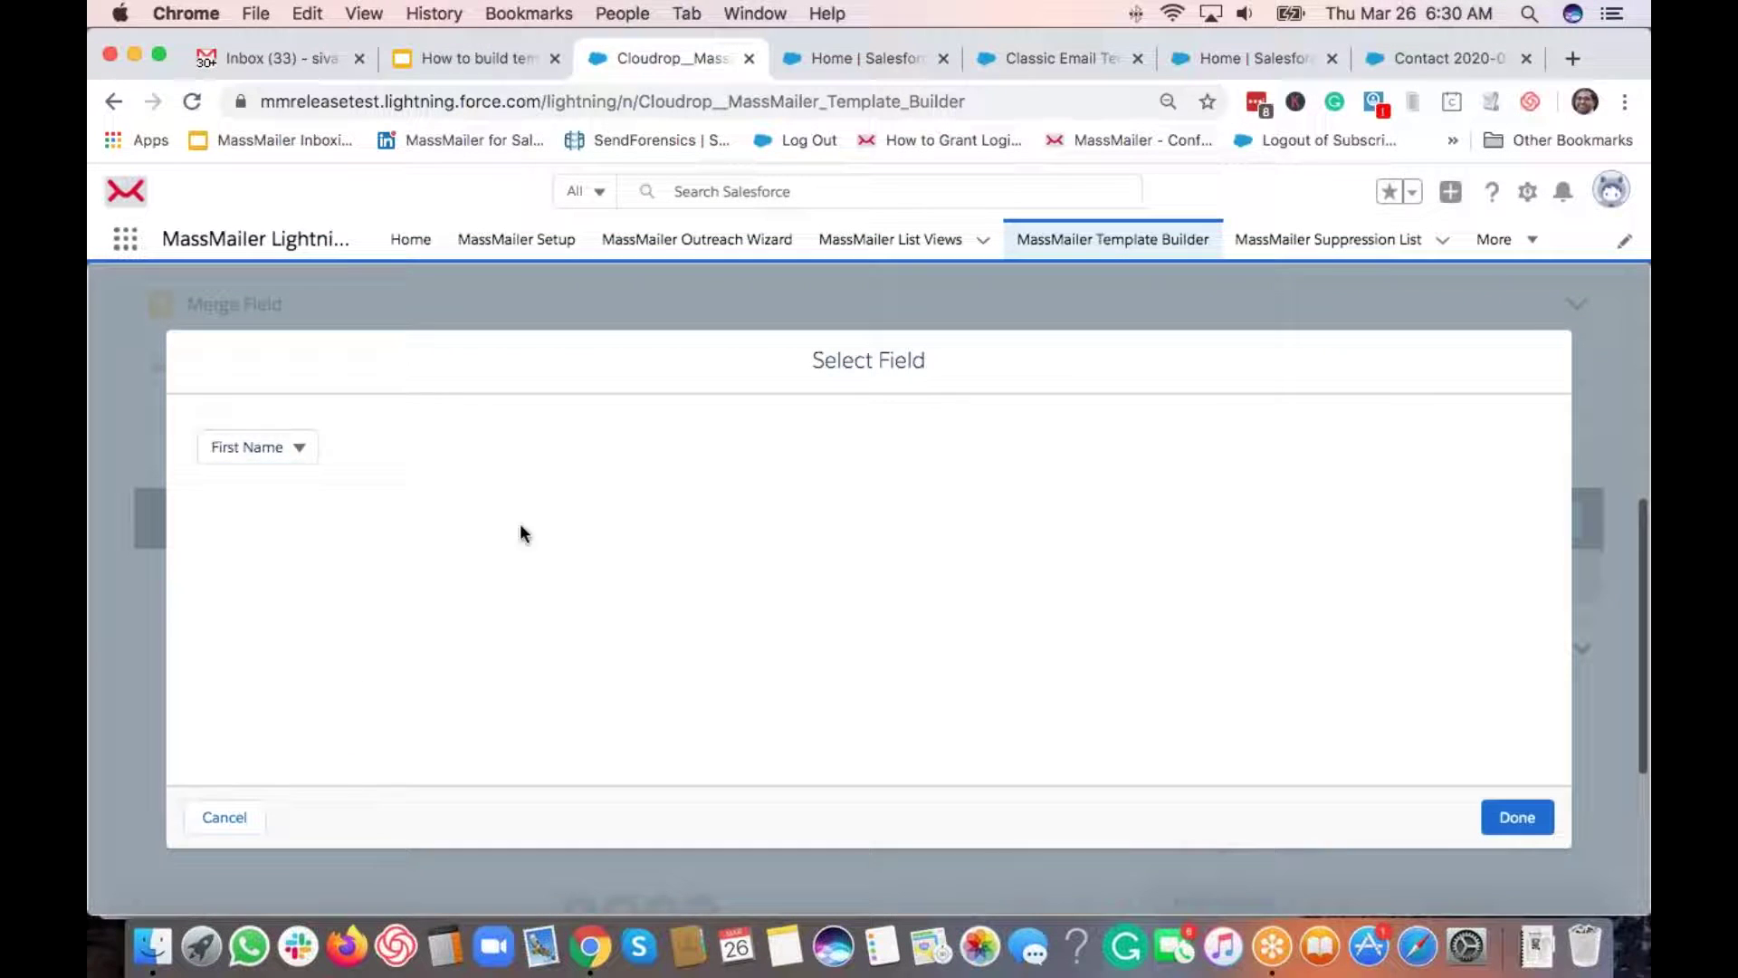
{"action": "left_click", "coordinate": [1516, 818]}
Step: Paste the merge field after "Dear" and end the body sentence with "the company,"
{"action": "double_click", "coordinate": [1153, 396]}
{"action": "key", "text": "super+a"}
{"action": "key", "text": "super+x"}
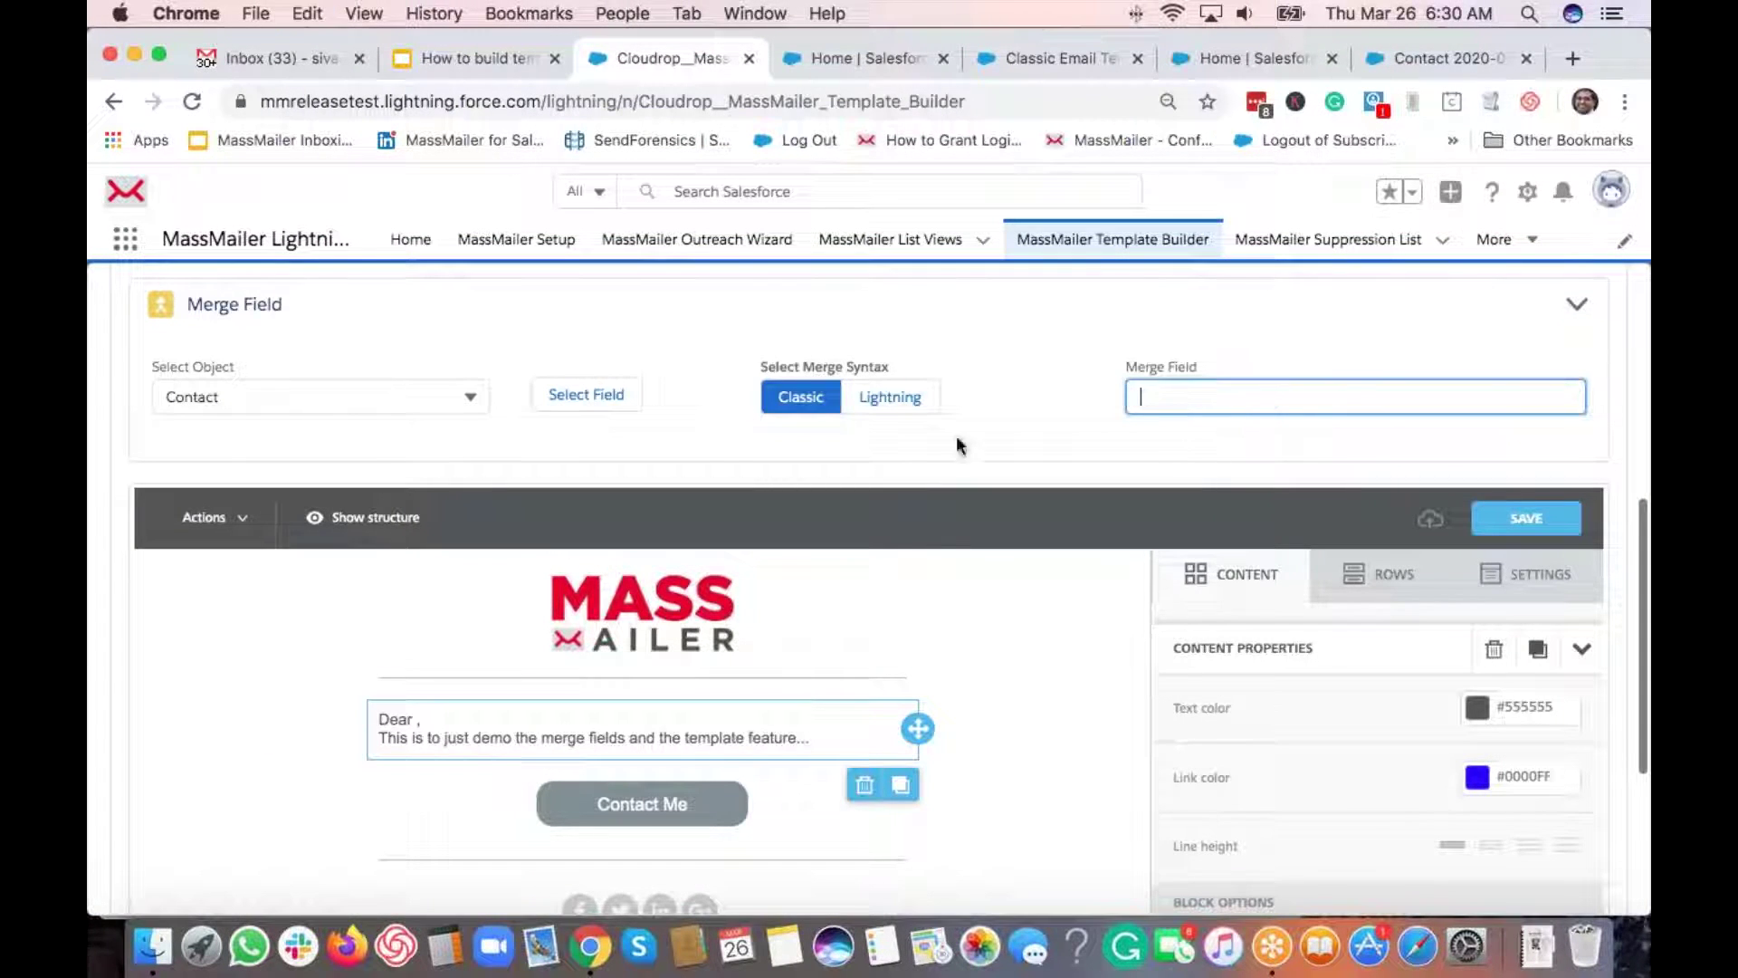
{"action": "left_click", "coordinate": [444, 727]}
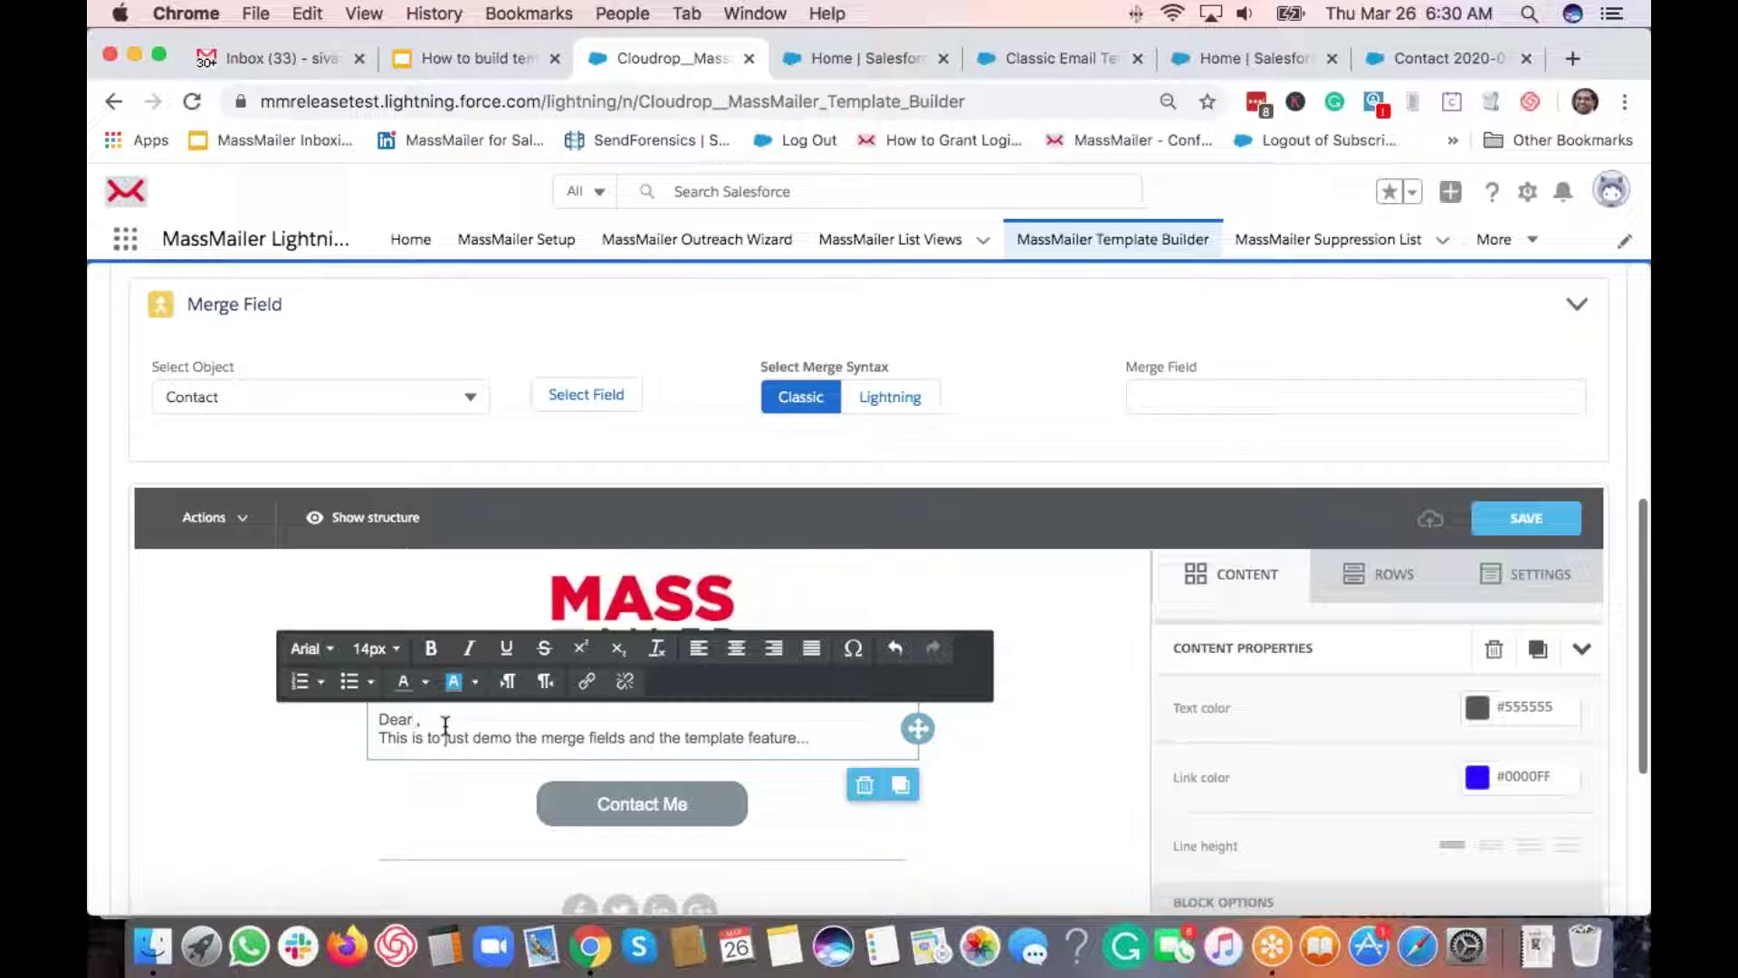
{"action": "key", "text": "super+v"}
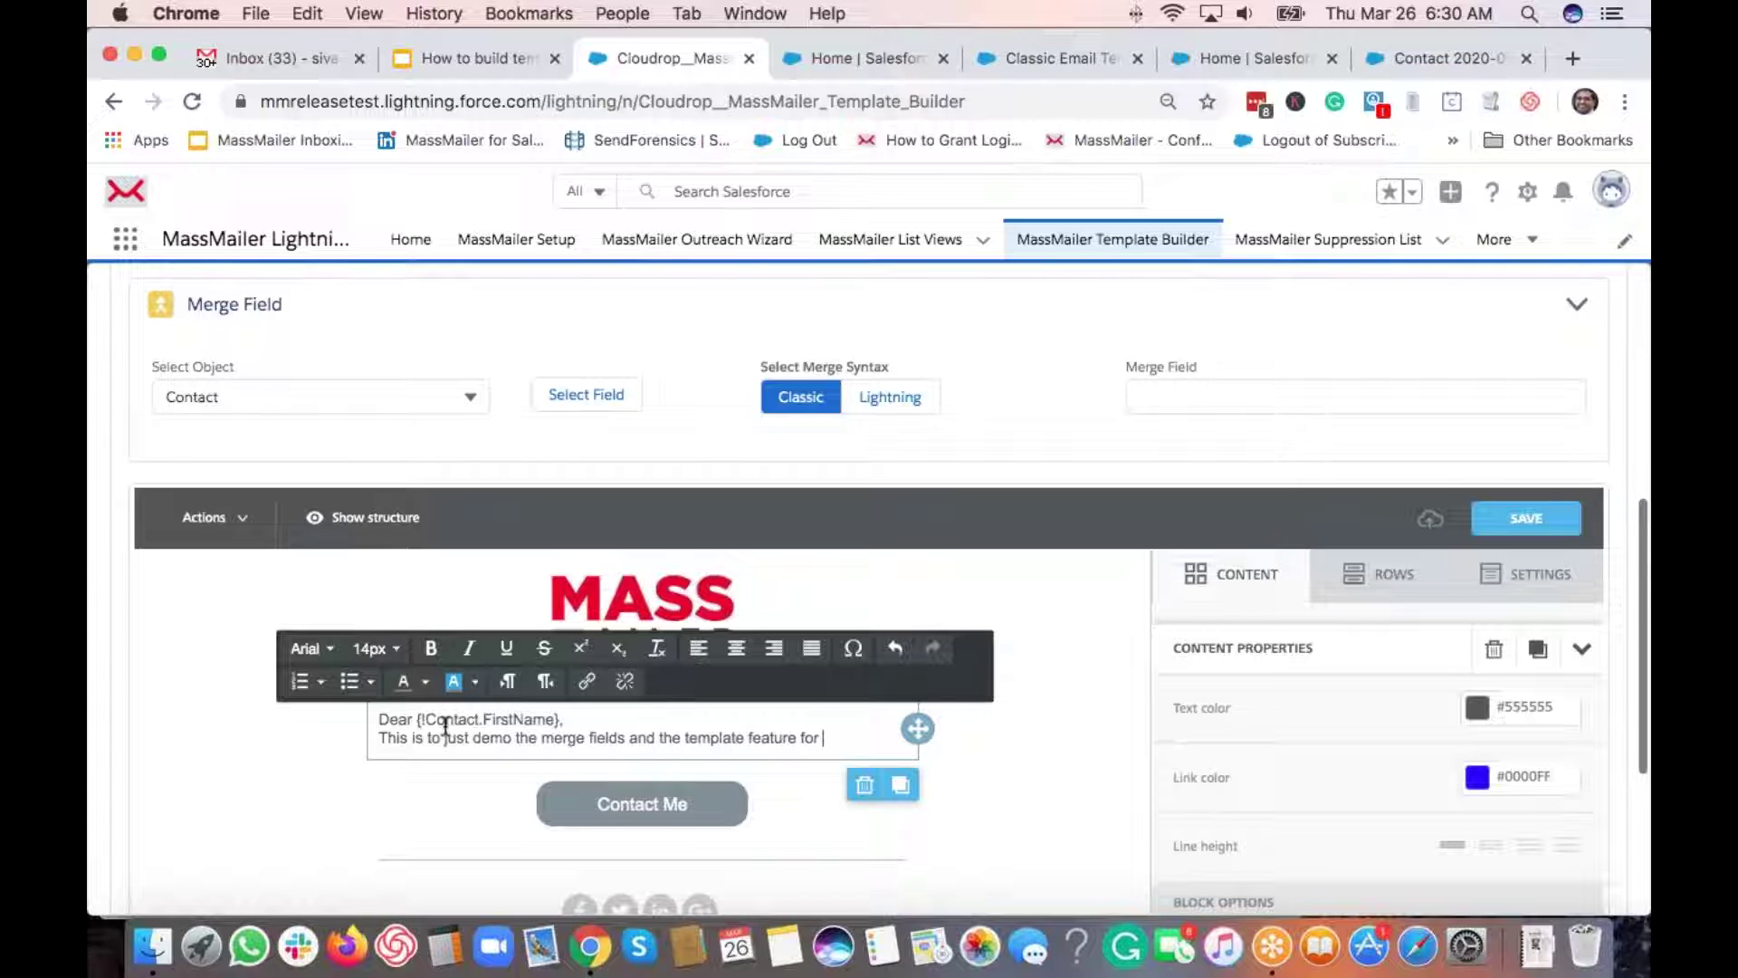
{"action": "type", "text": "mpany,"}
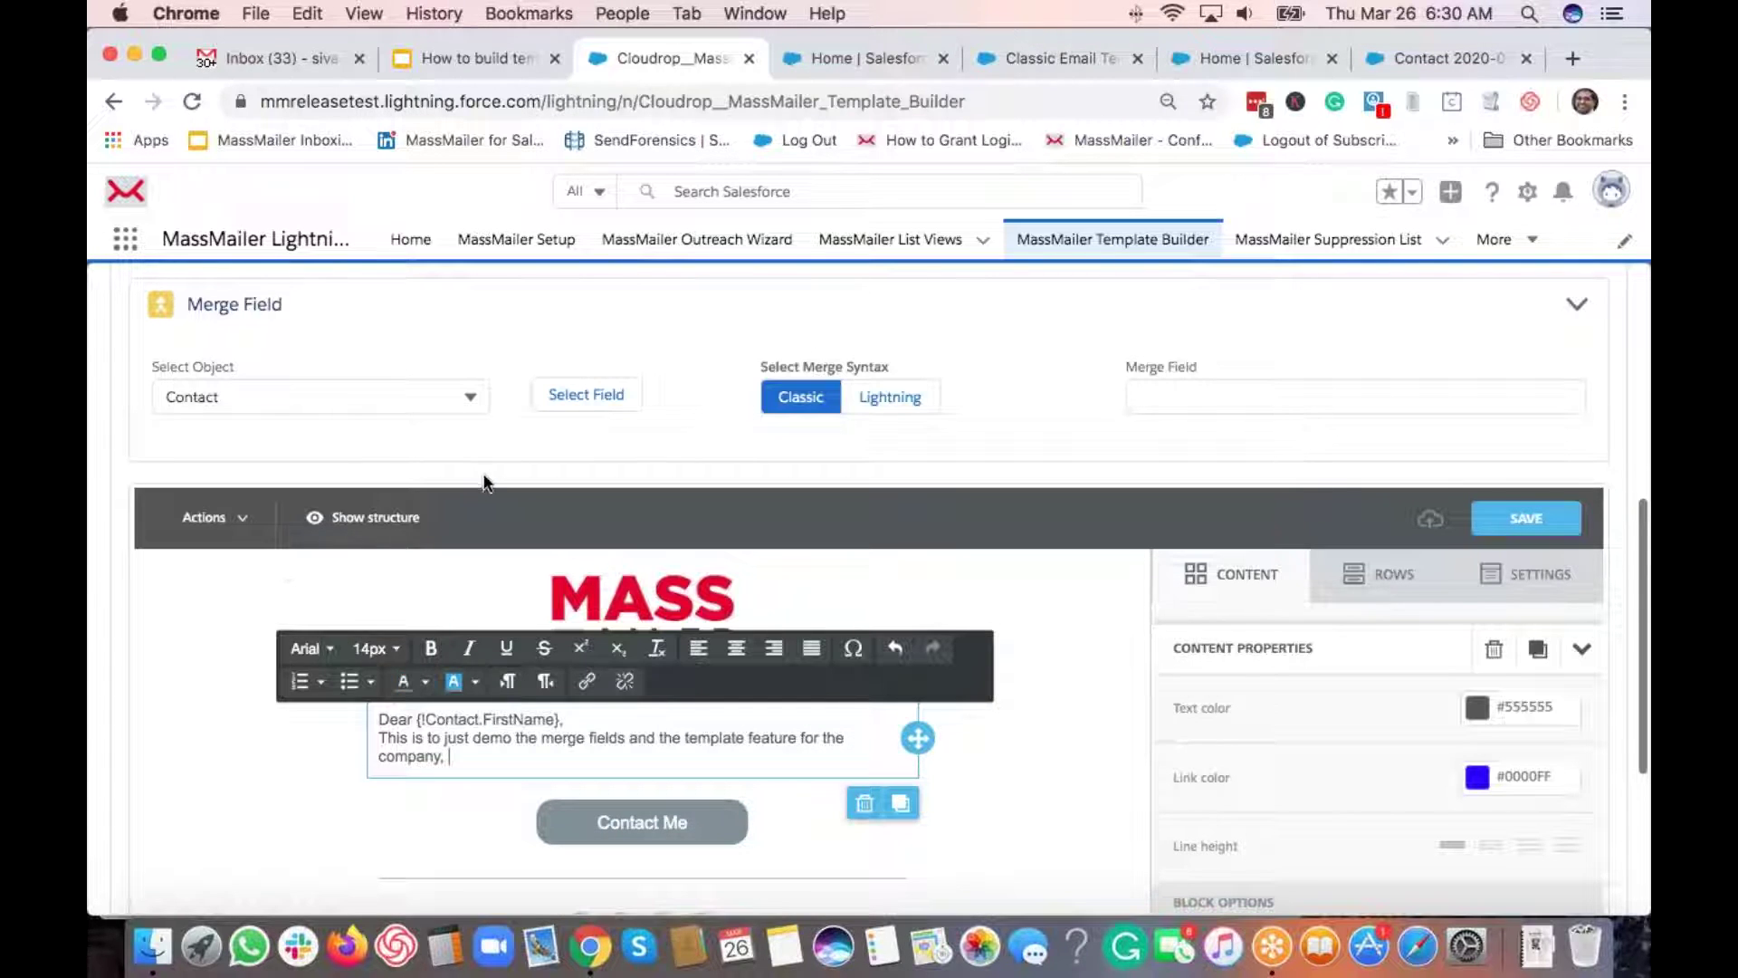
{"action": "left_click", "coordinate": [464, 442]}
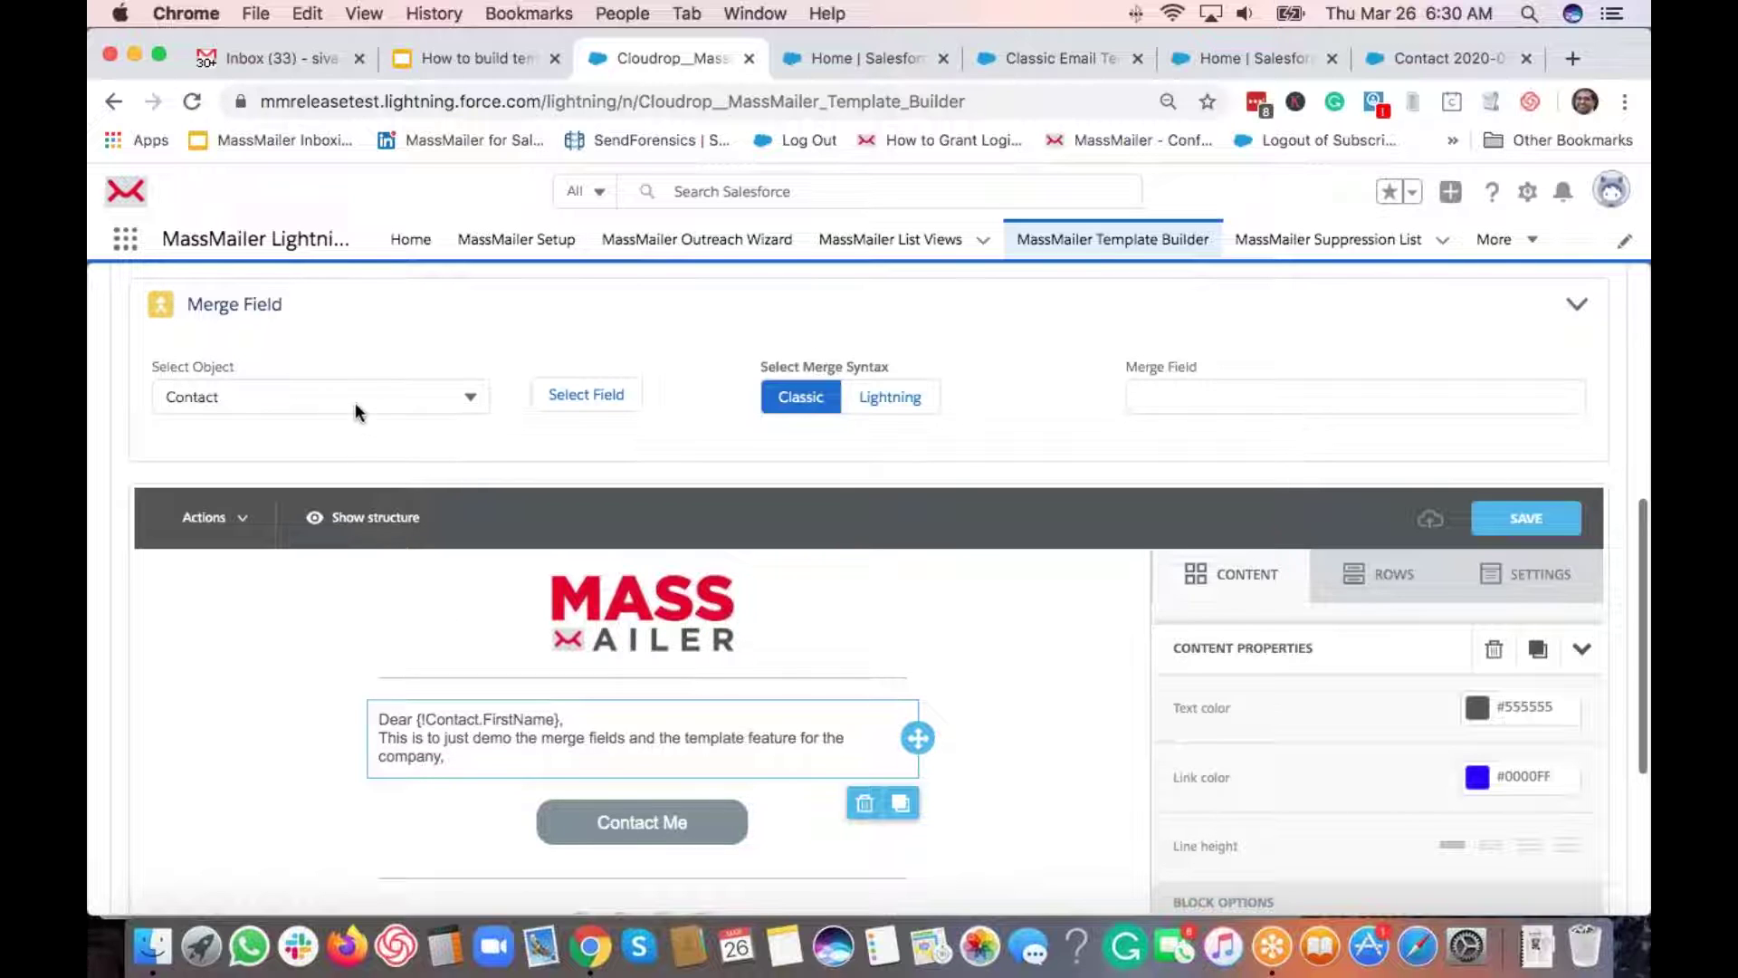
Step: Generate {!Contact.Account.Name} via Account ID > Account Name and paste it after "company,"
{"action": "left_click", "coordinate": [551, 404]}
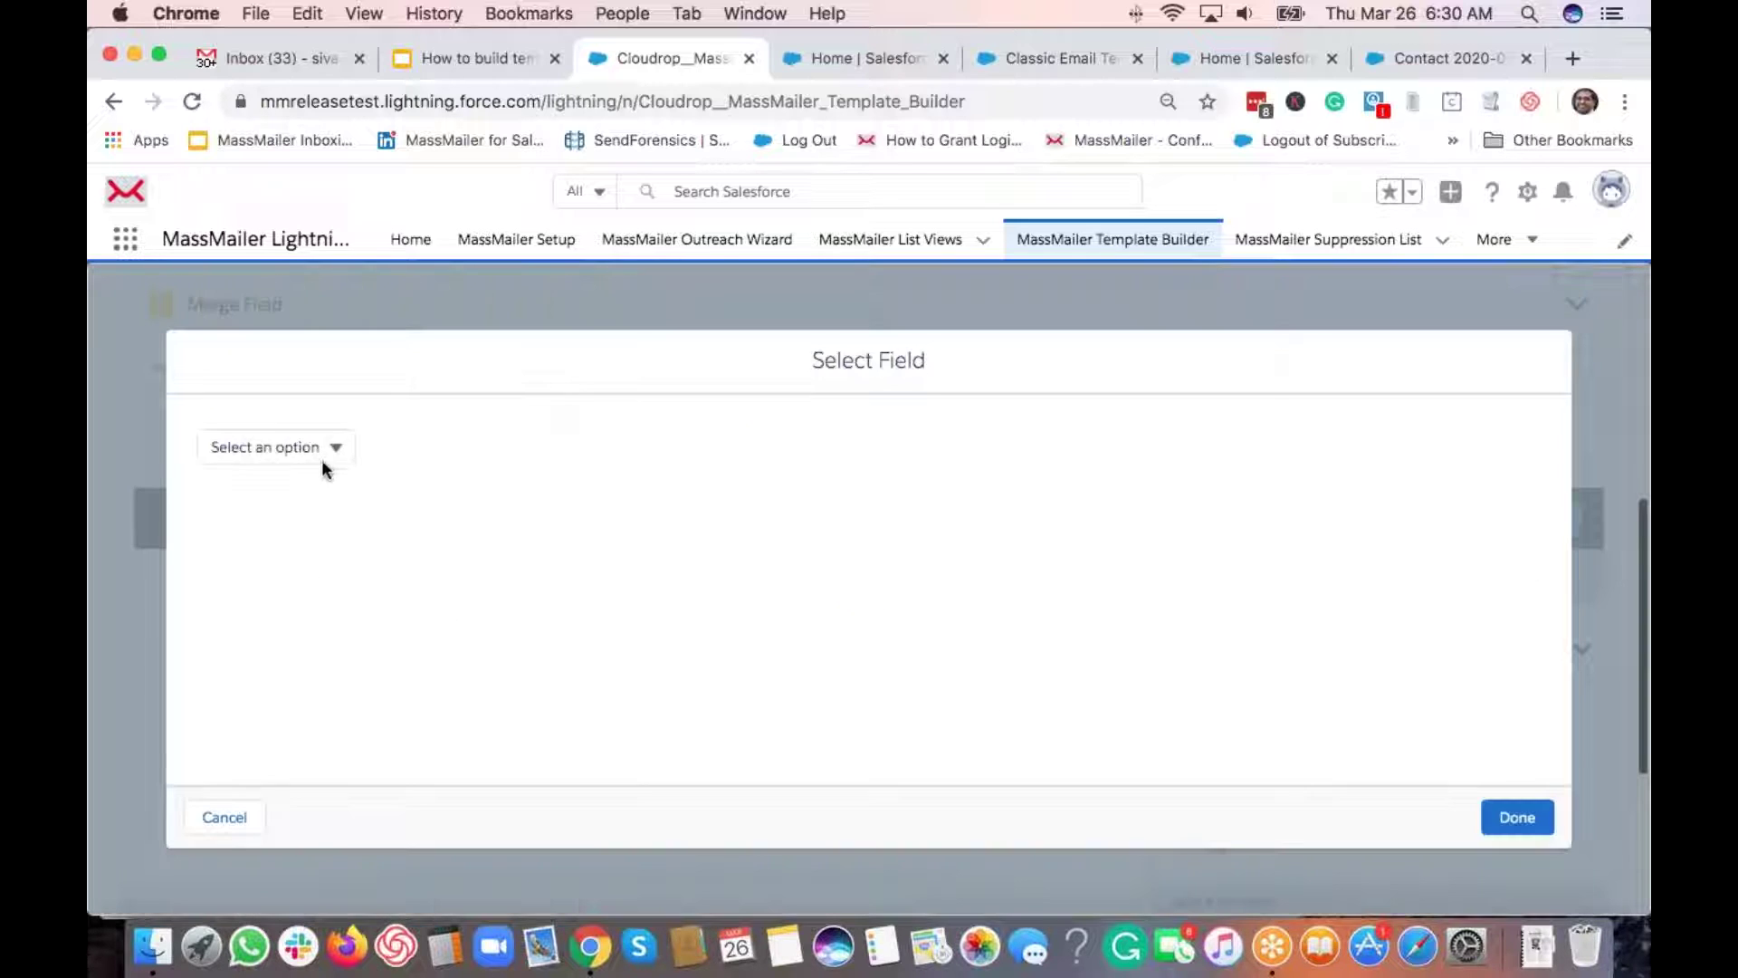
{"action": "left_click", "coordinate": [321, 455]}
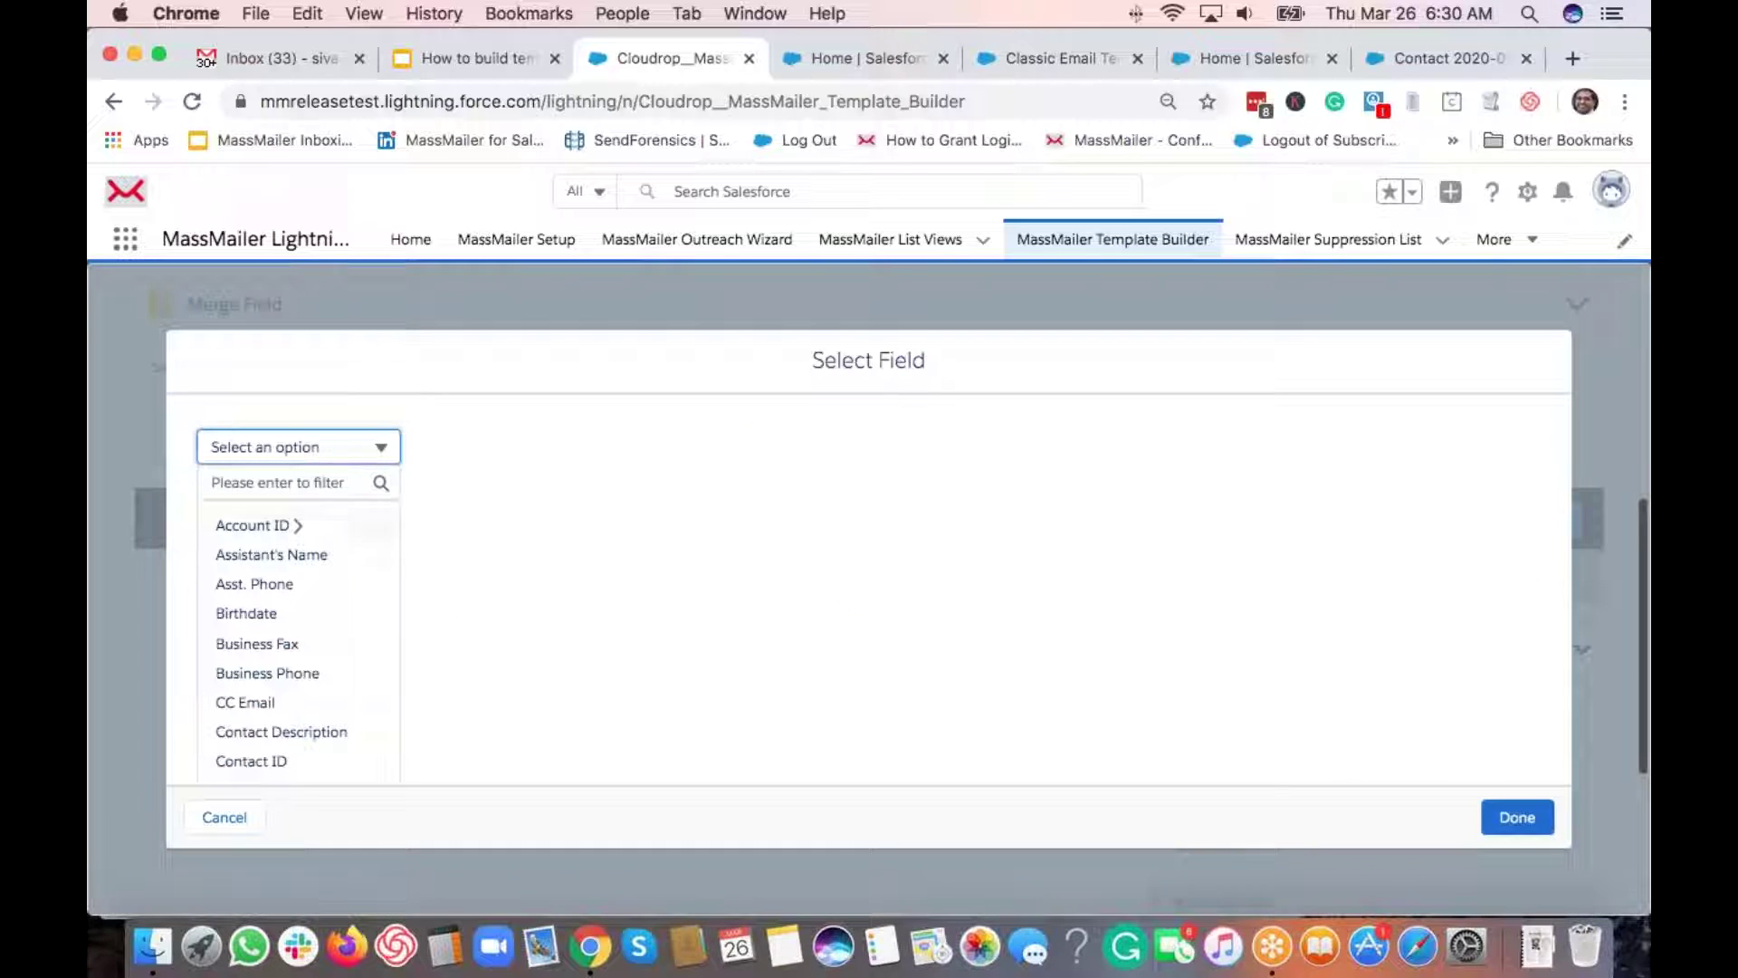
{"action": "left_click", "coordinate": [299, 526]}
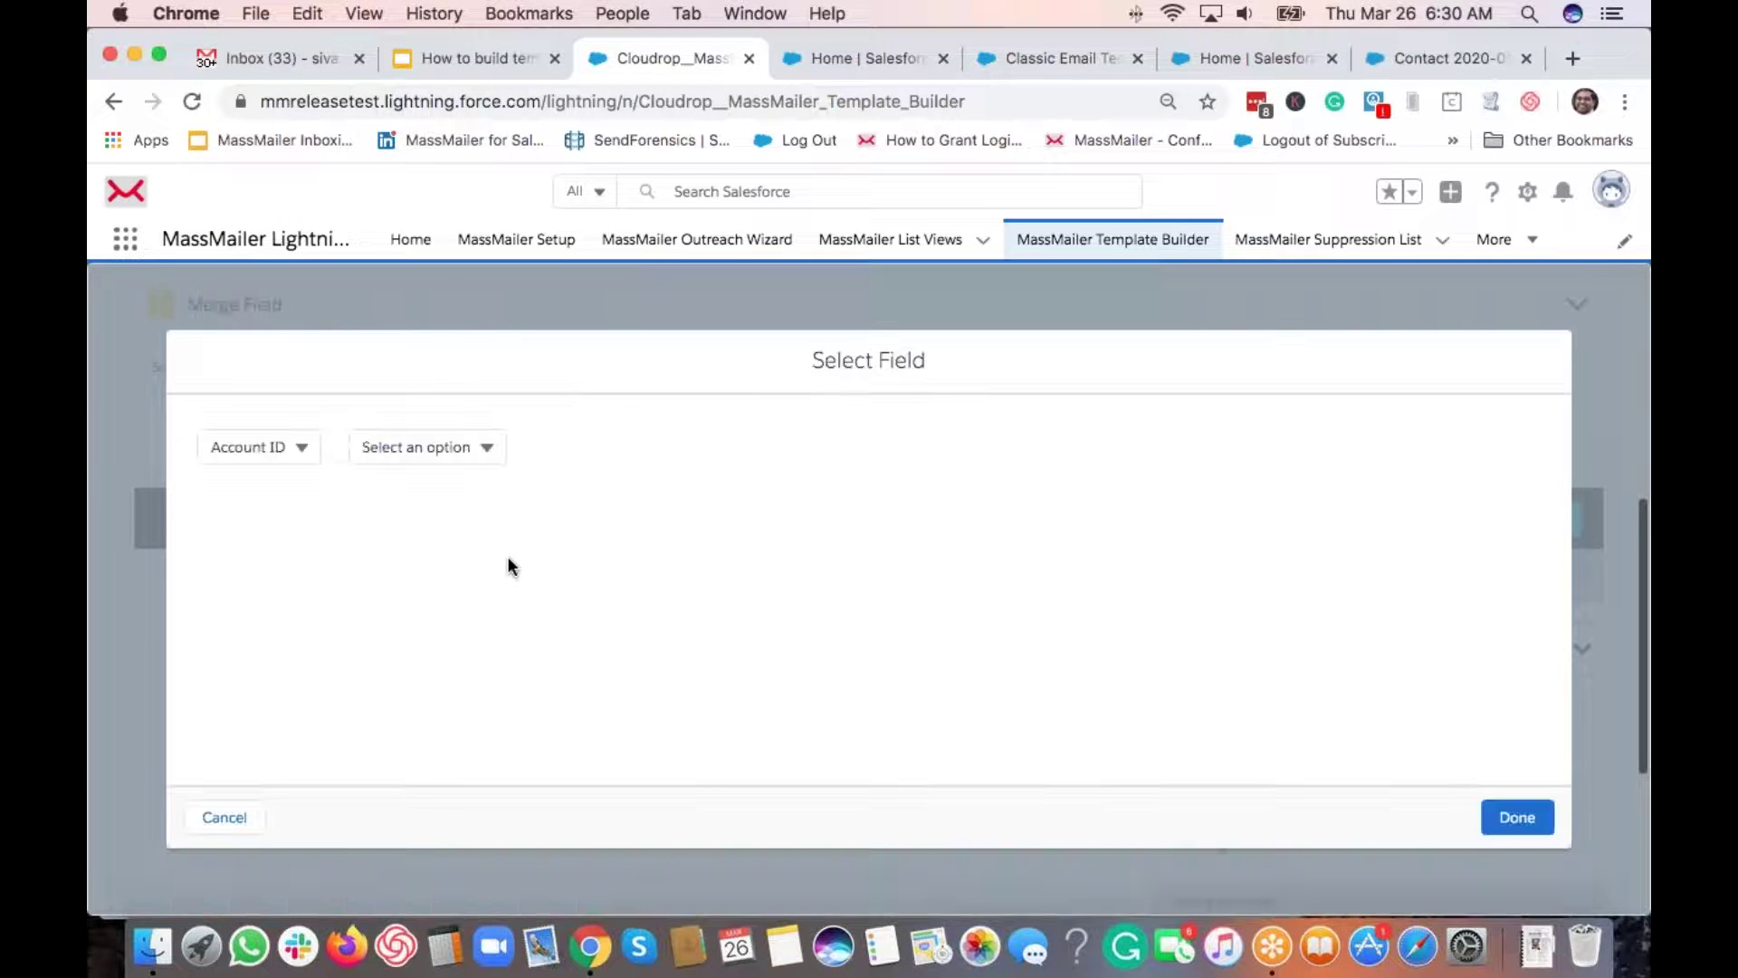
{"action": "left_click", "coordinate": [471, 446]}
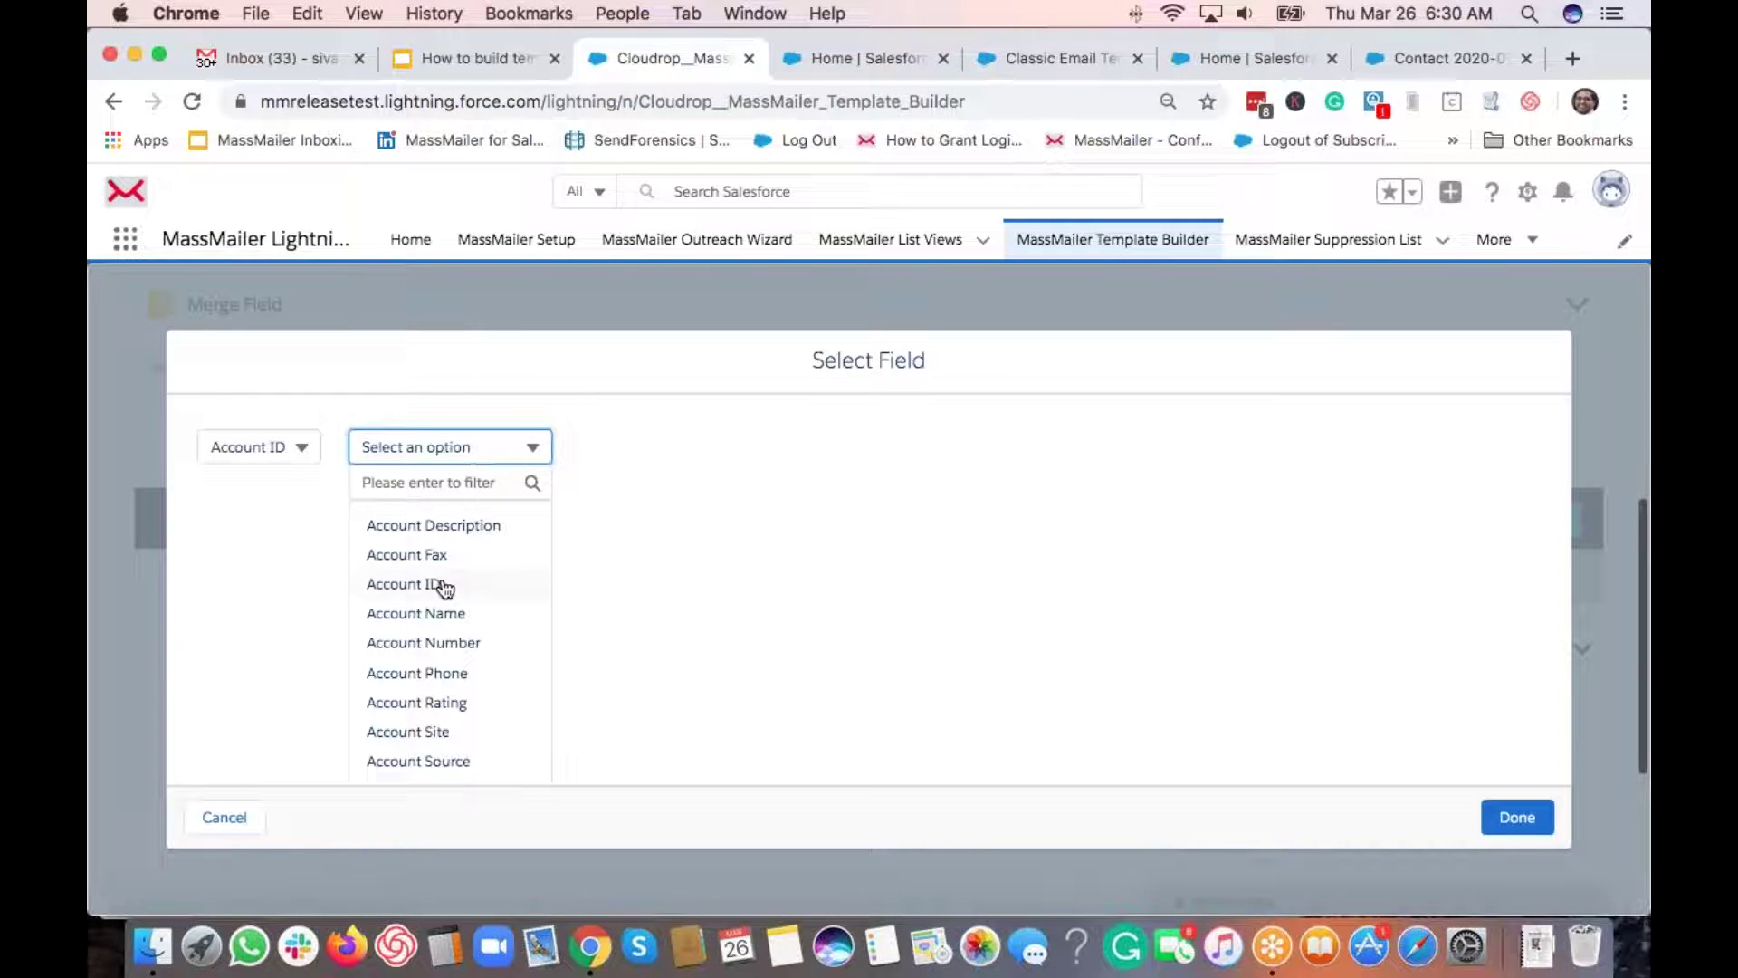
{"action": "left_click", "coordinate": [463, 621]}
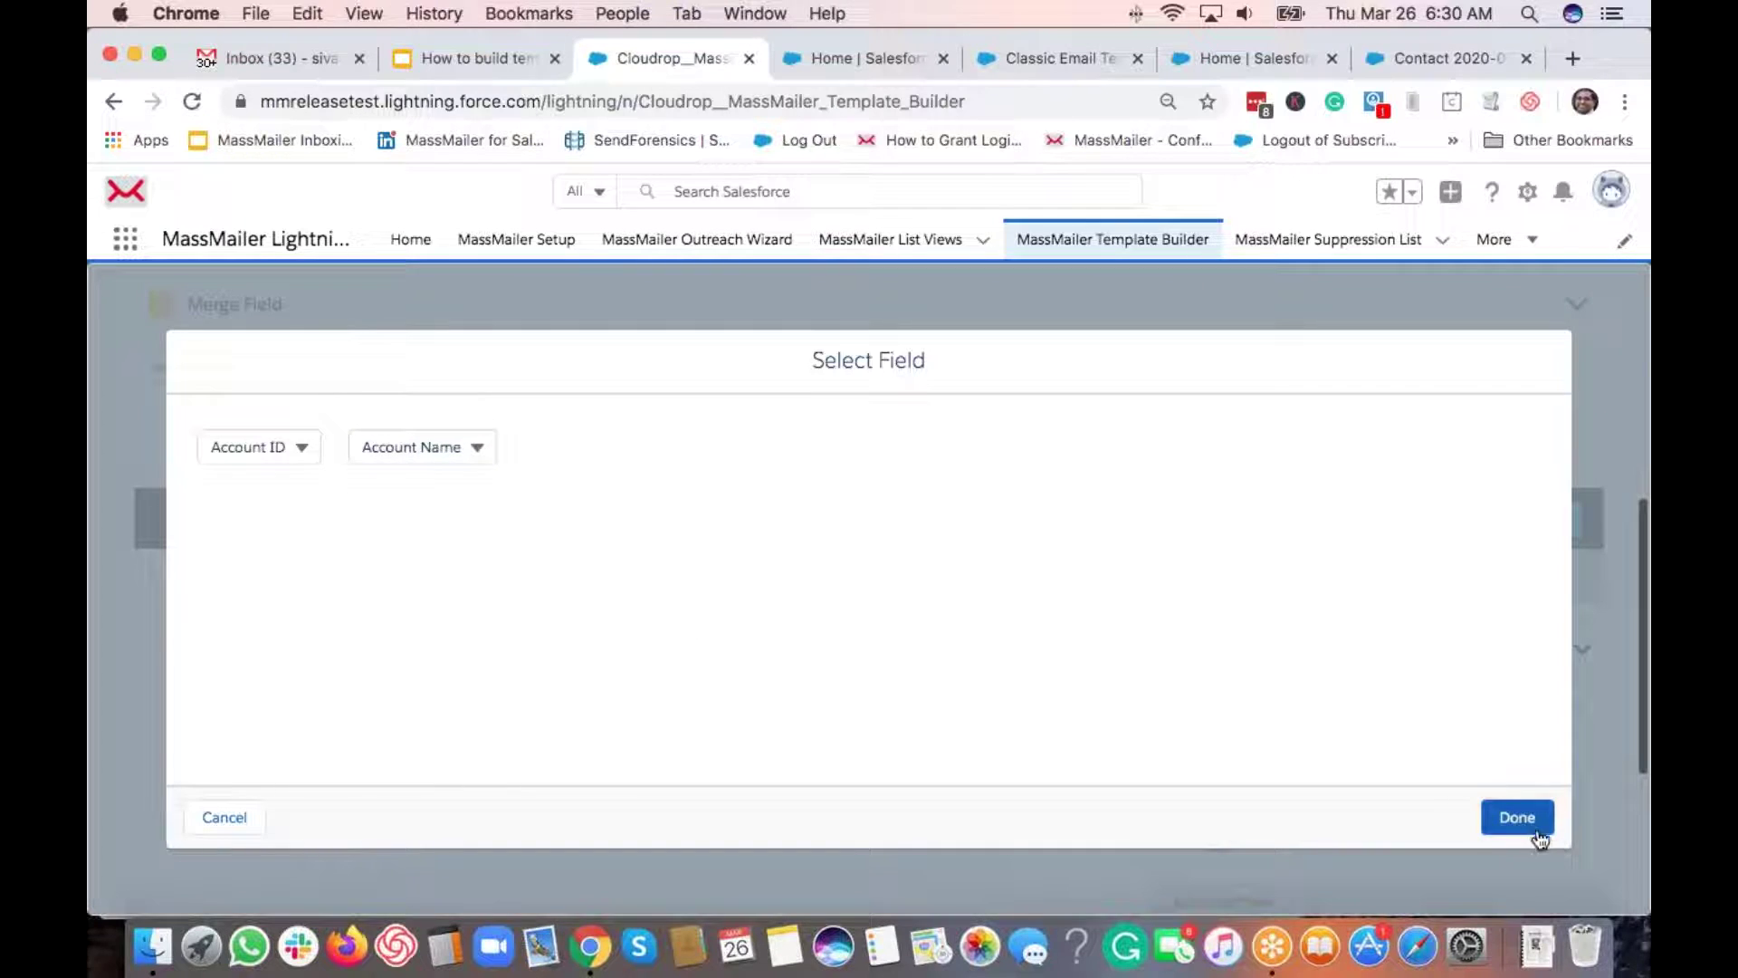
{"action": "left_click", "coordinate": [1510, 818]}
{"action": "triple_click", "coordinate": [1226, 394]}
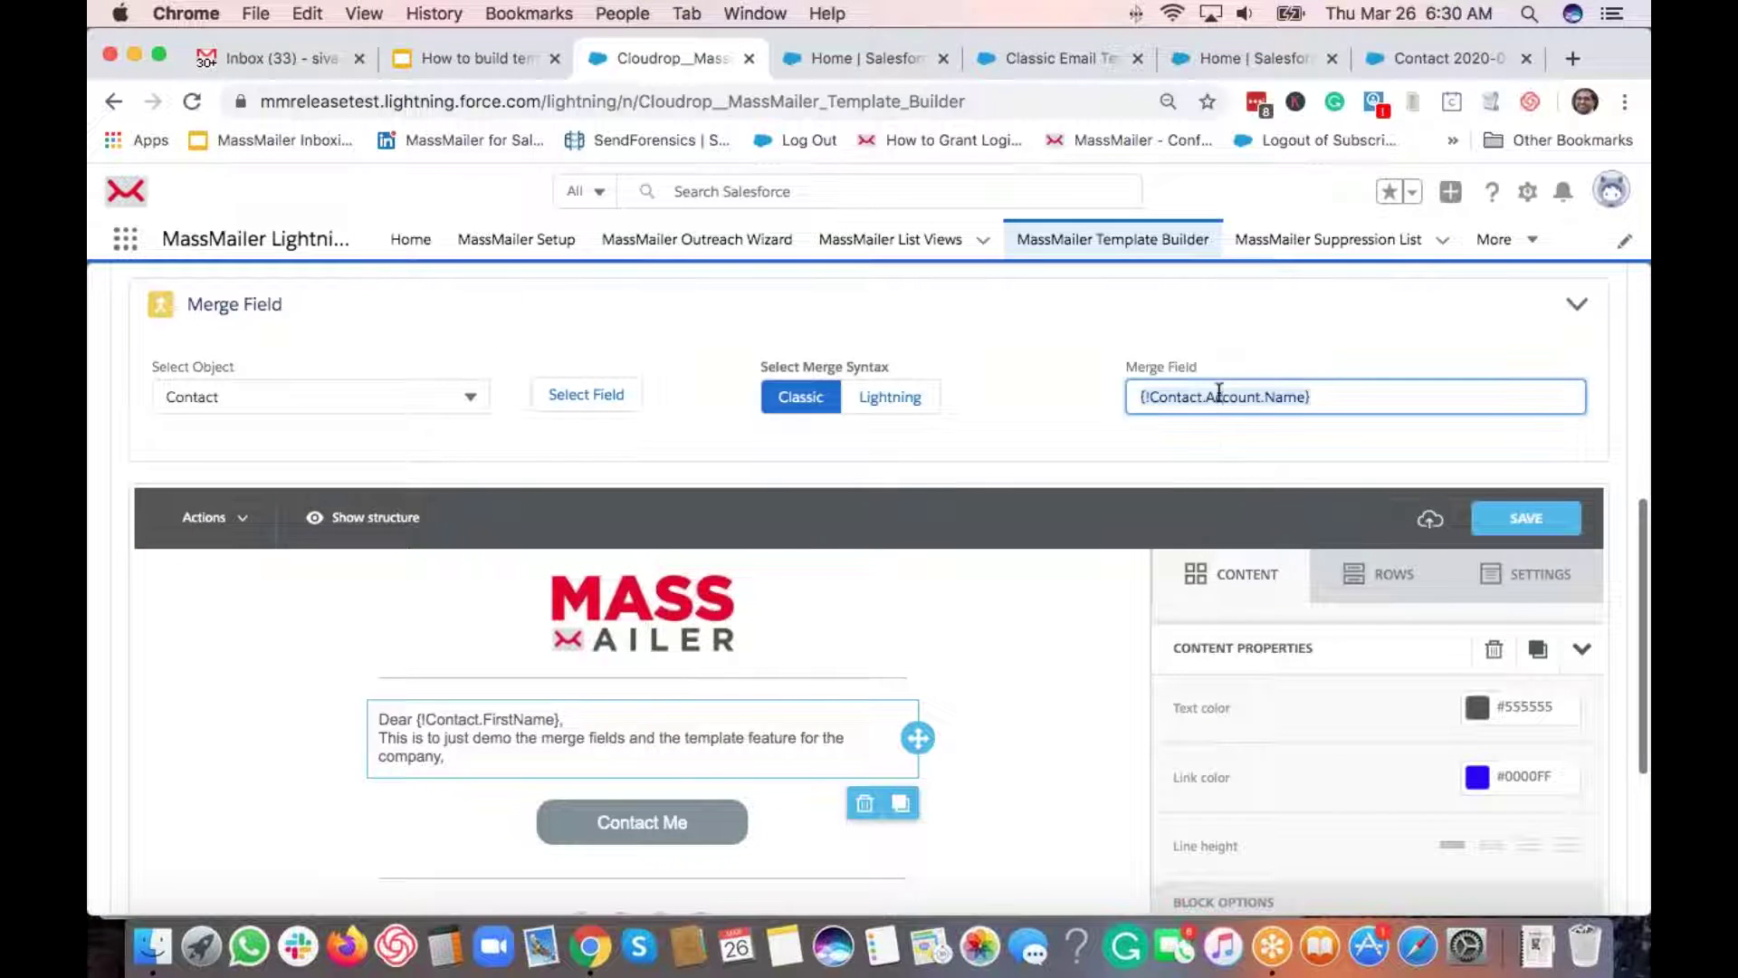
{"action": "key", "text": "cmd+x"}
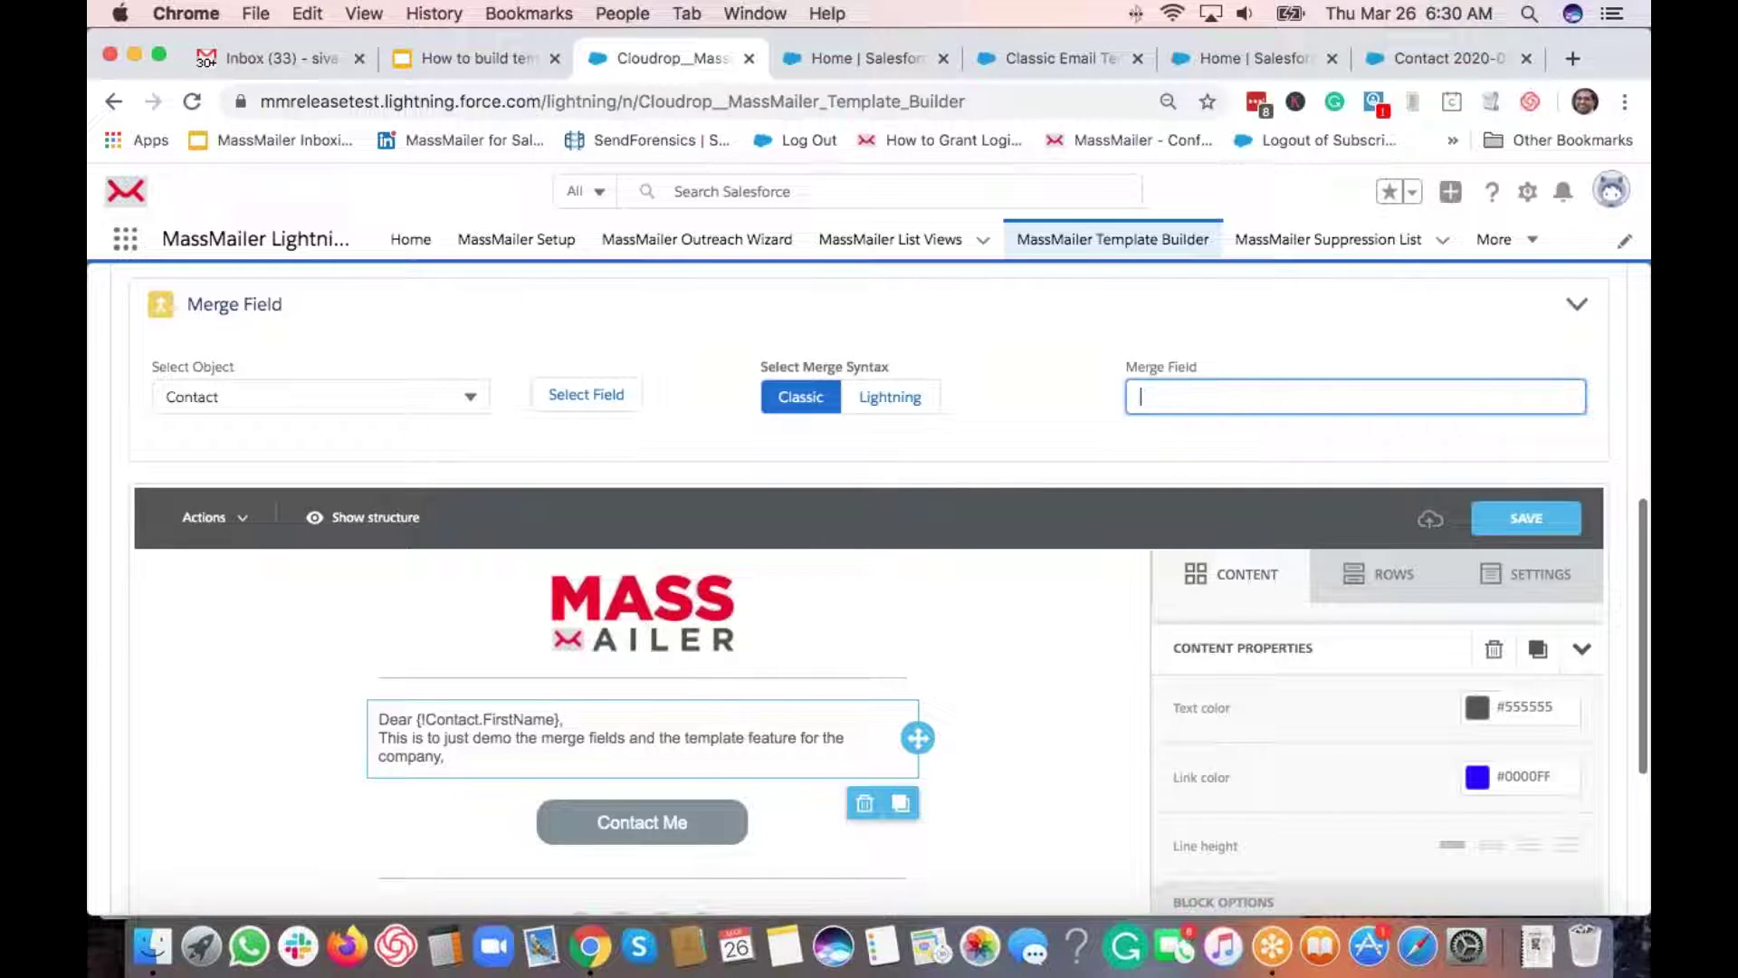
{"action": "left_click", "coordinate": [728, 760]}
{"action": "key", "text": "super+v"}
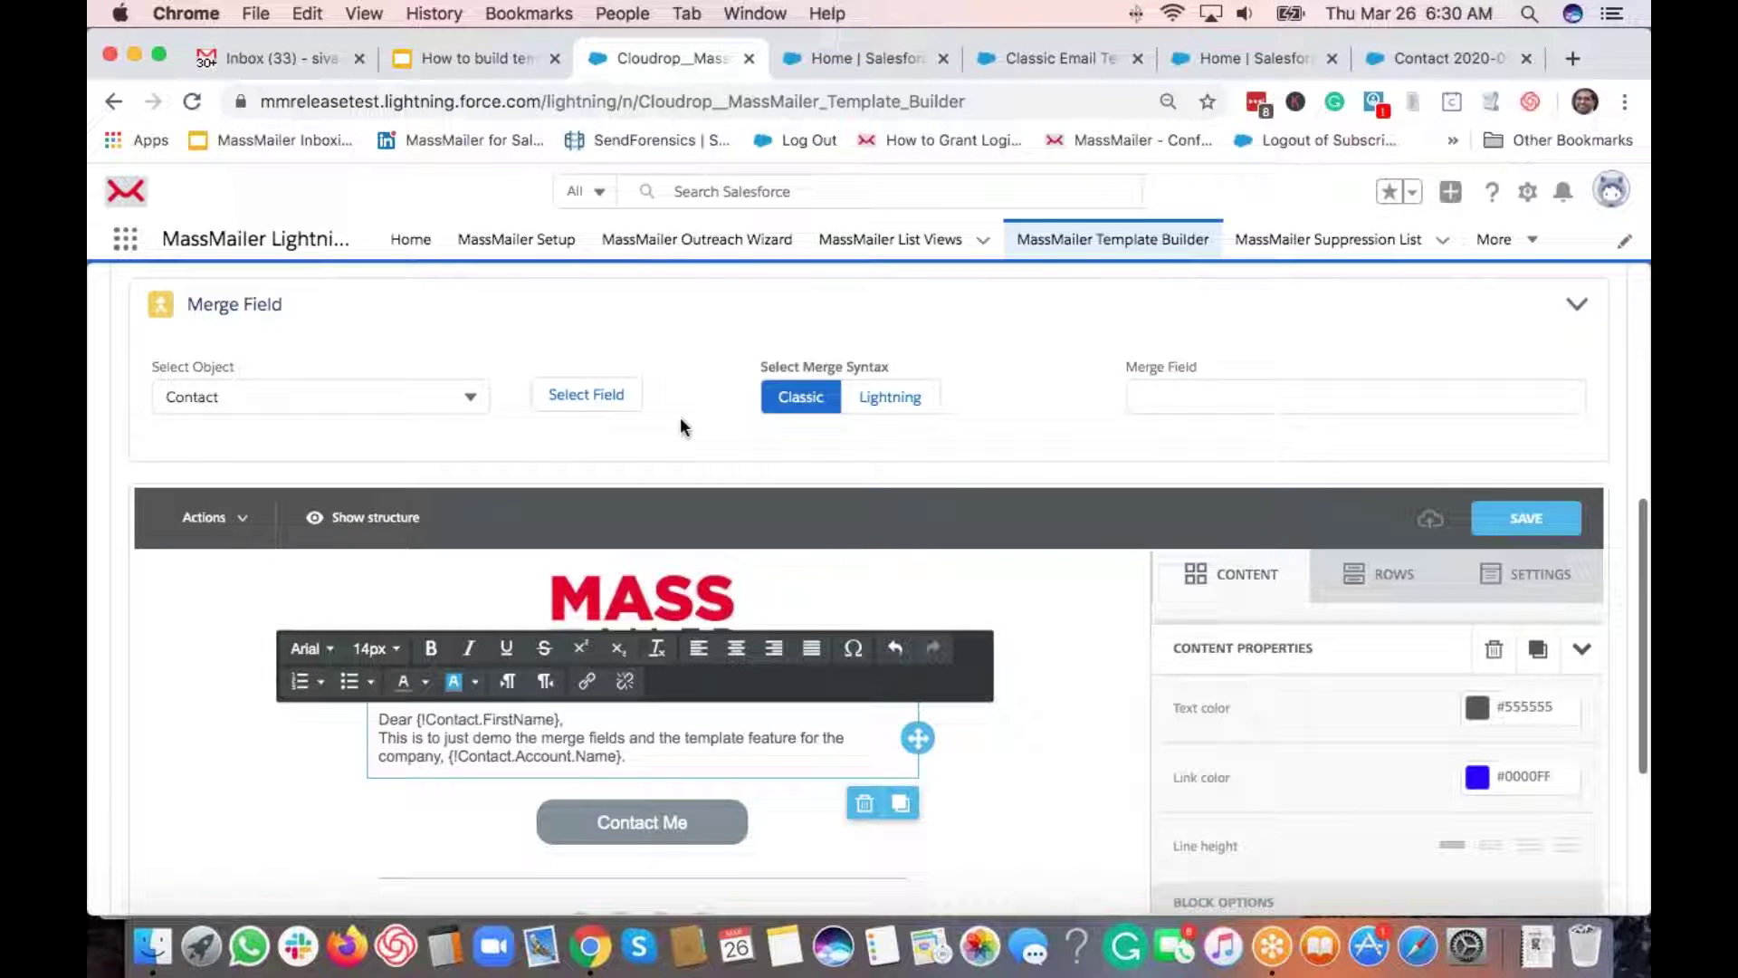
Step: Start a new merge field through Contact's Account ID down to the account's Owner ID
{"action": "left_click", "coordinate": [688, 382]}
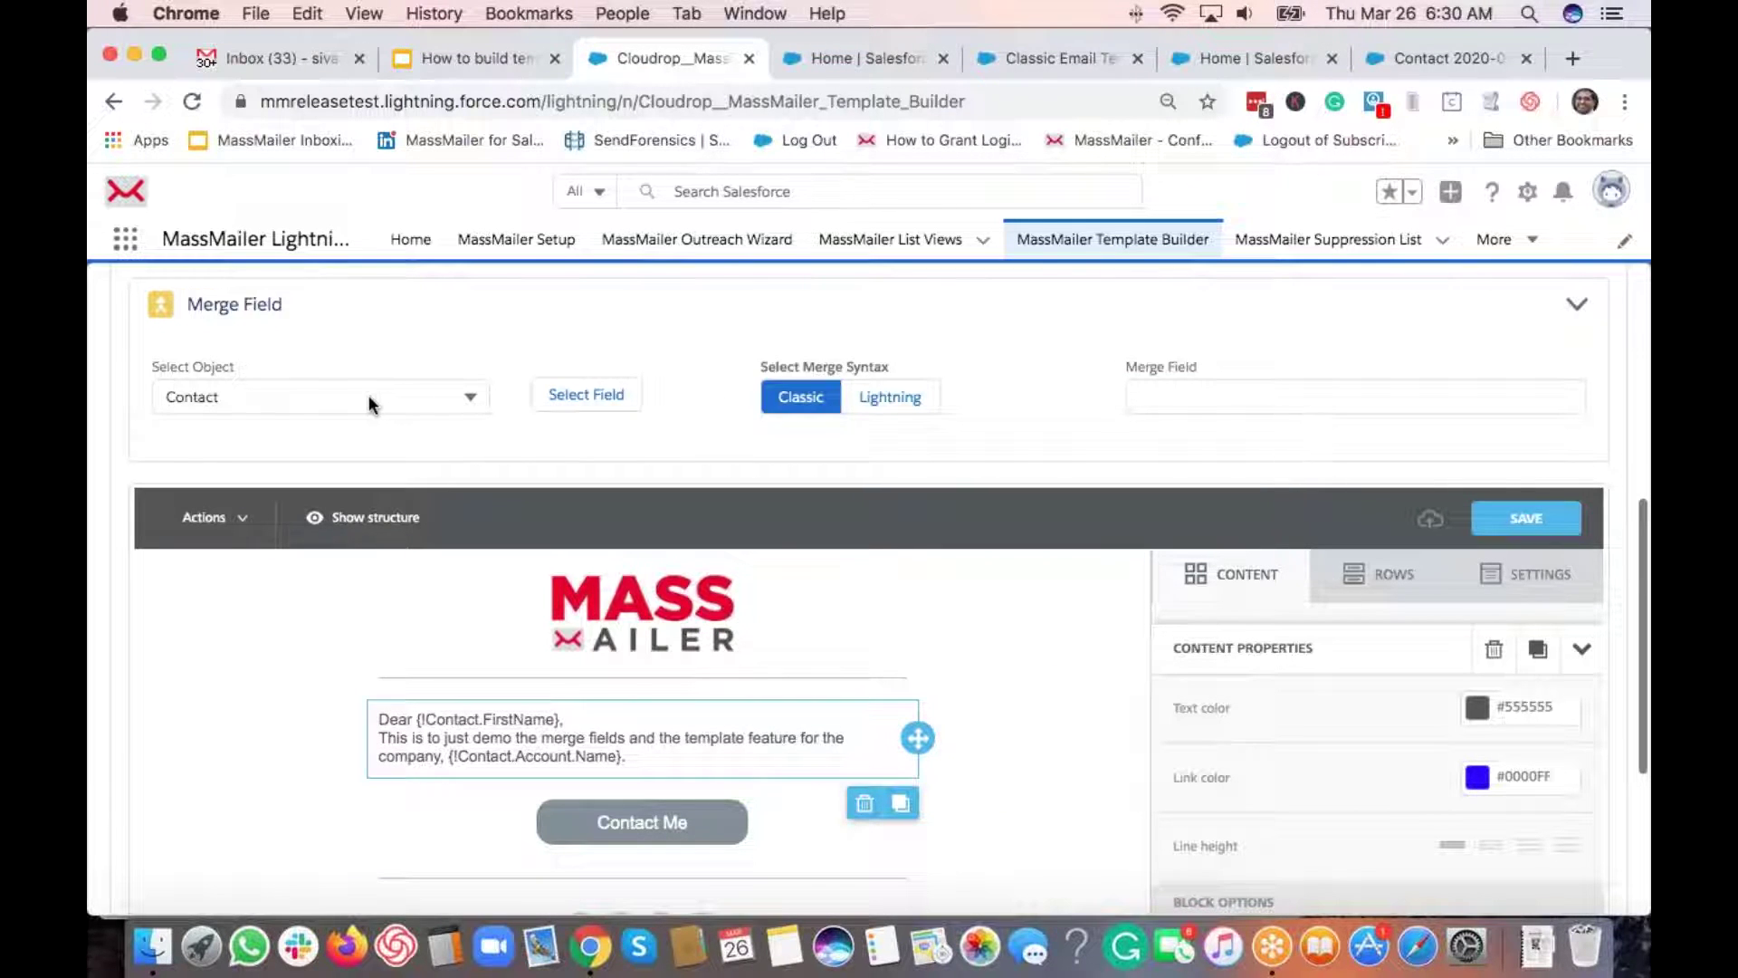
{"action": "left_click", "coordinate": [554, 398]}
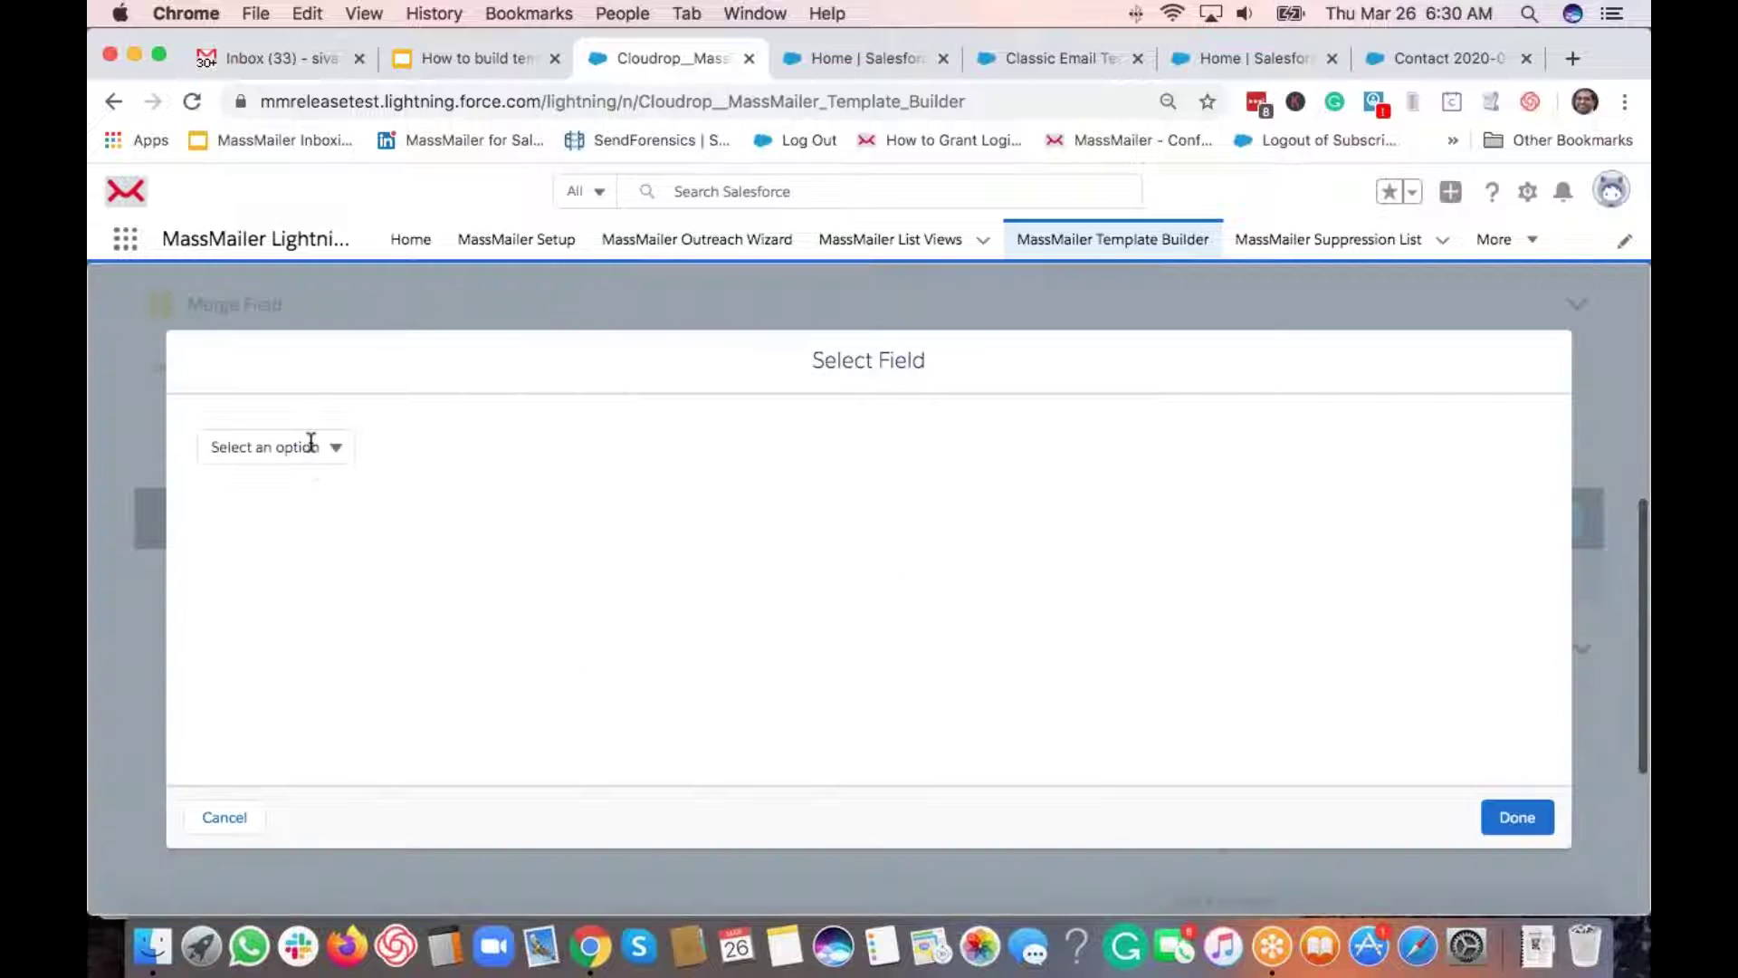
{"action": "left_click", "coordinate": [310, 444]}
{"action": "left_click", "coordinate": [326, 523]}
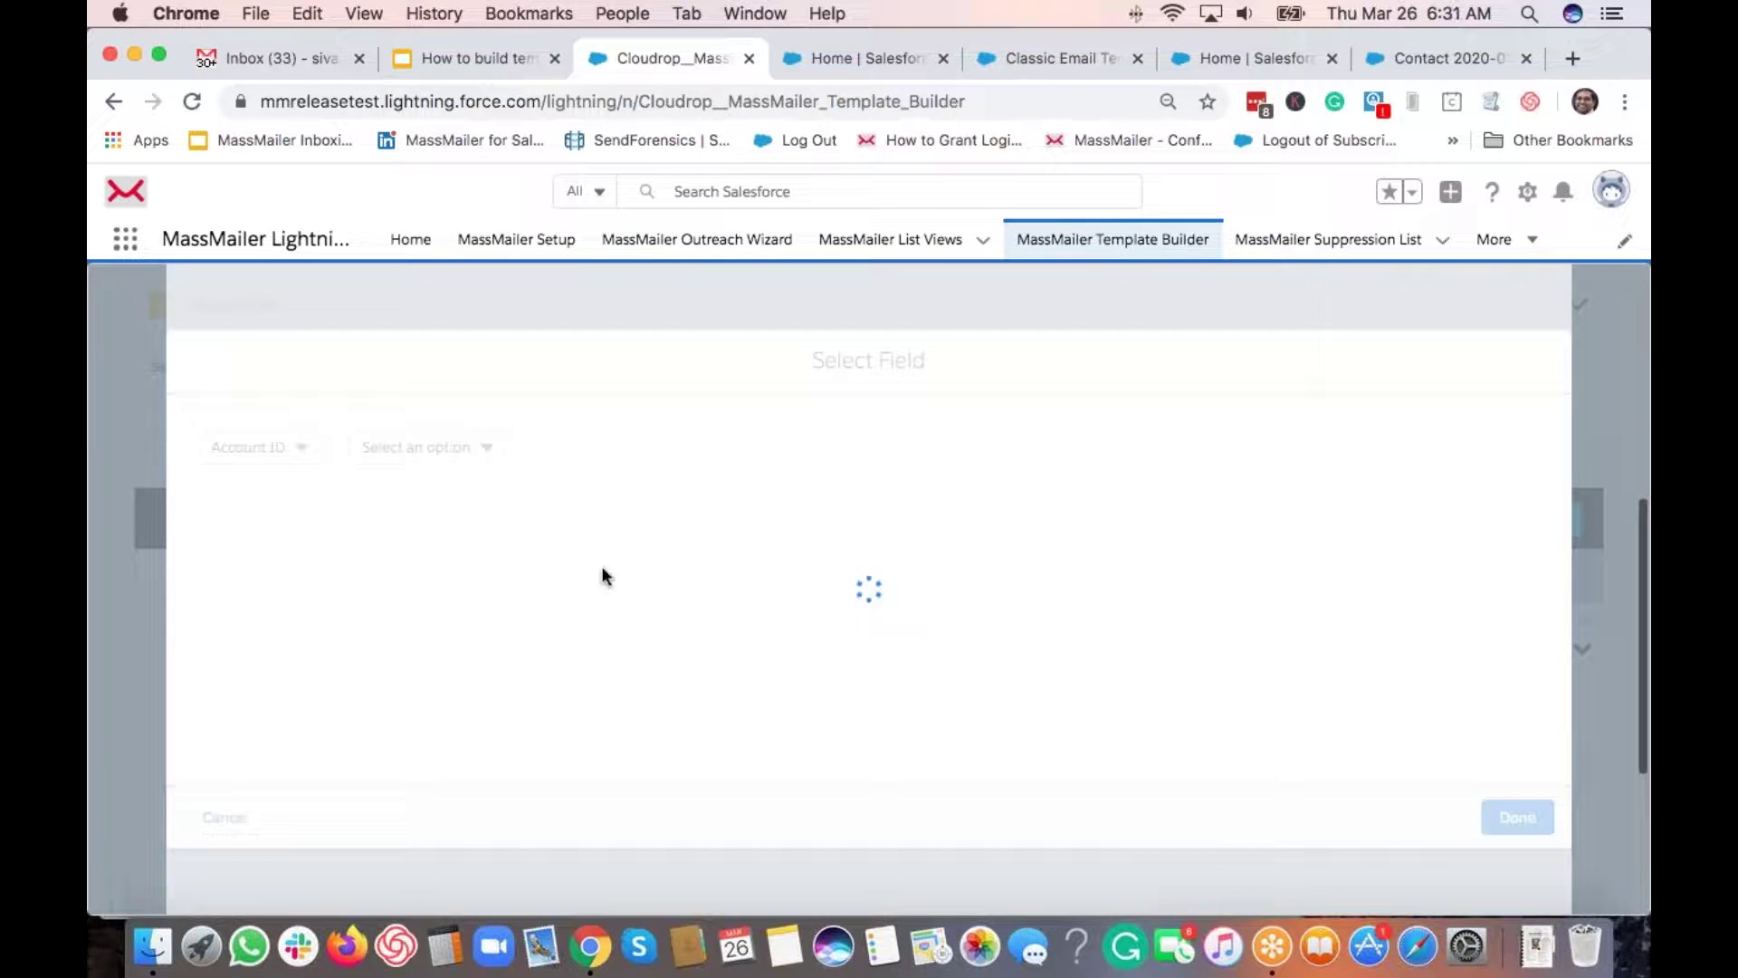
{"action": "left_click", "coordinate": [463, 452]}
{"action": "scroll", "coordinate": [465, 652], "scroll_direction": "down", "scroll_amount": 3}
{"action": "scroll", "coordinate": [448, 643], "scroll_direction": "down", "scroll_amount": 10}
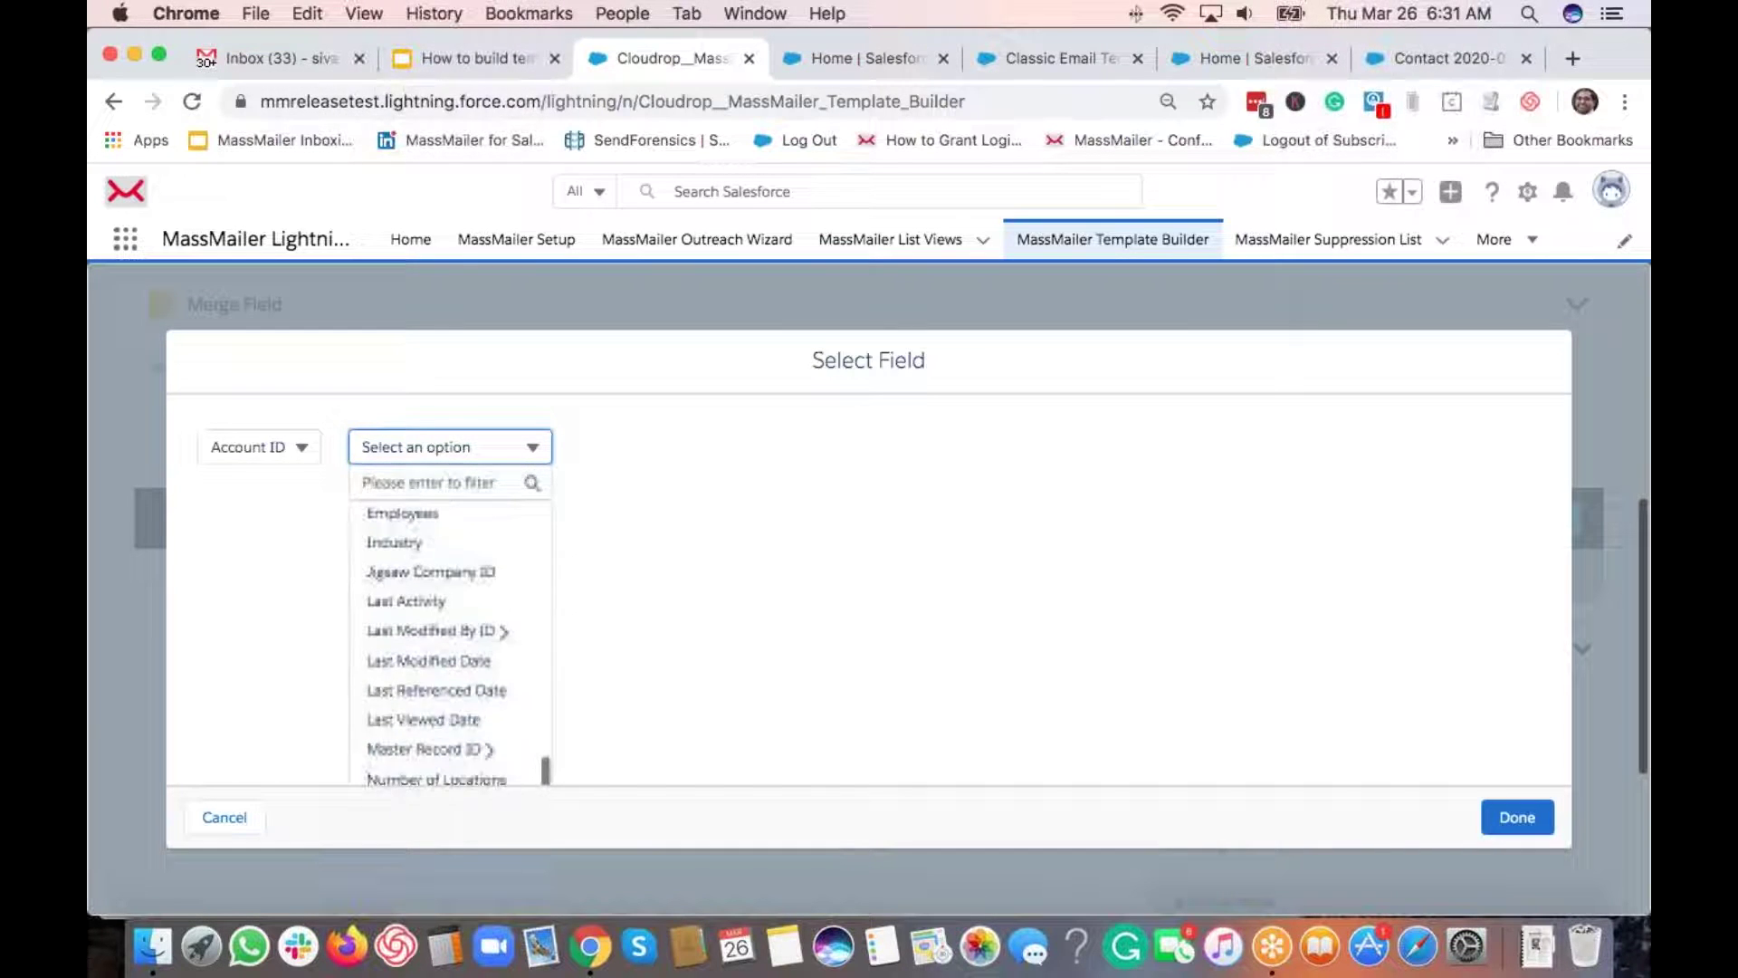
{"action": "scroll", "coordinate": [469, 659], "scroll_direction": "down", "scroll_amount": 3}
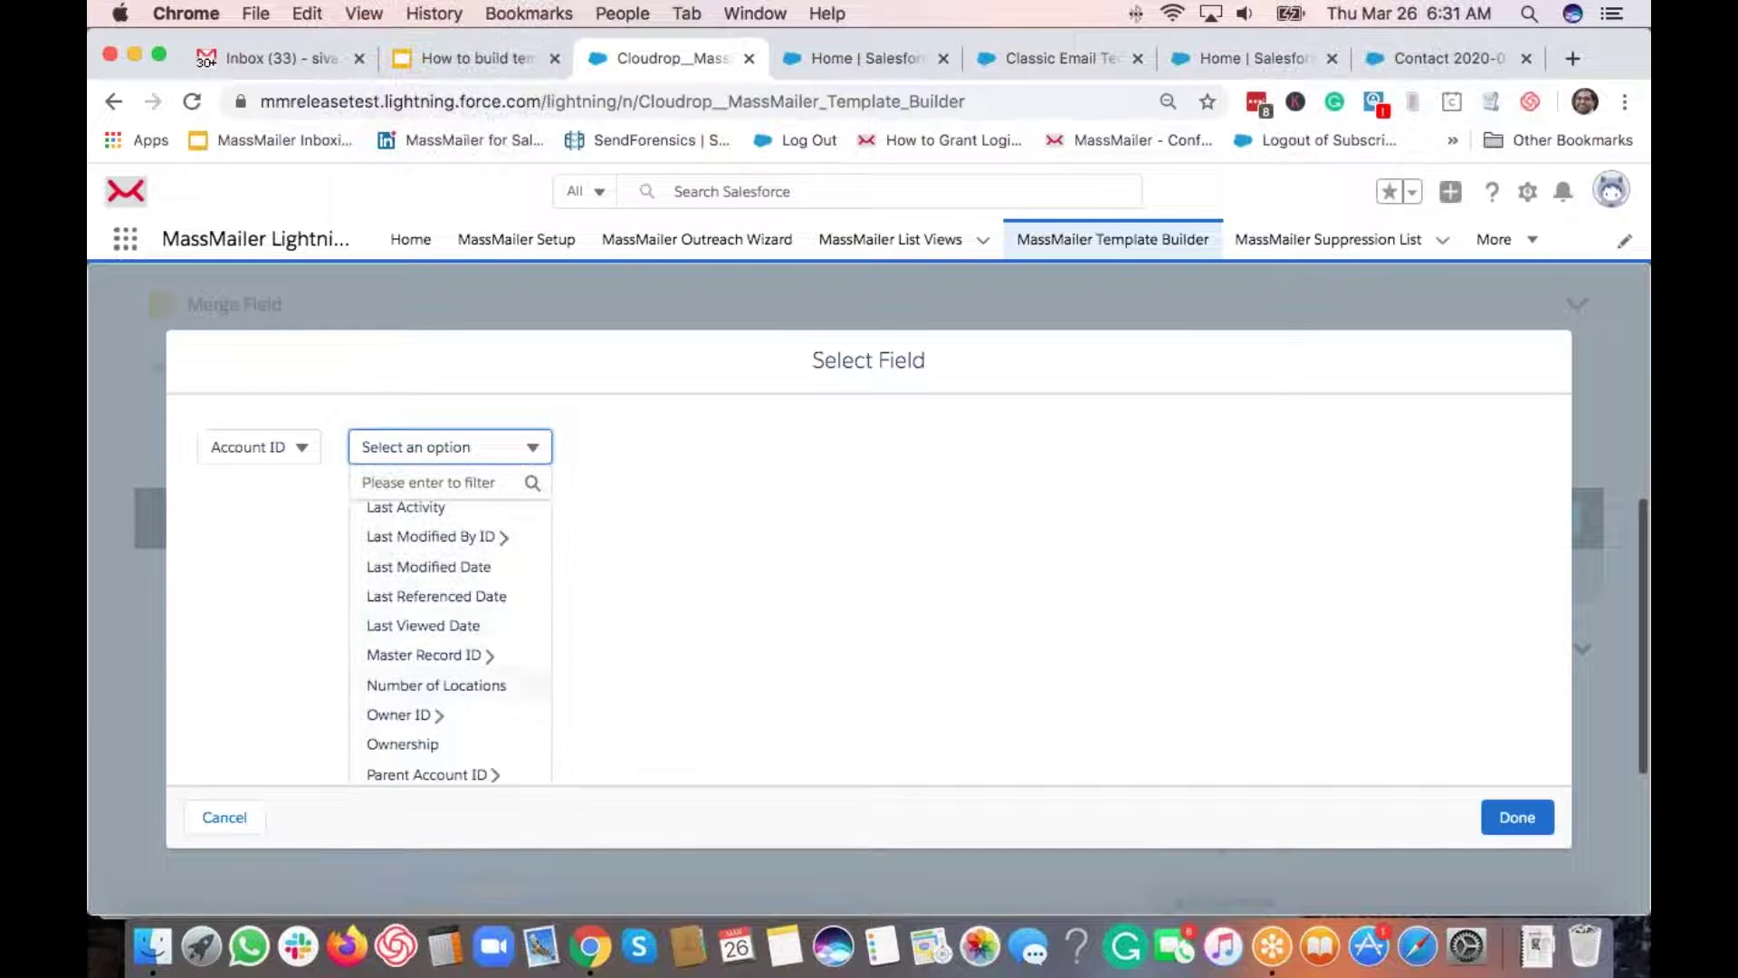
{"action": "left_click", "coordinate": [426, 714]}
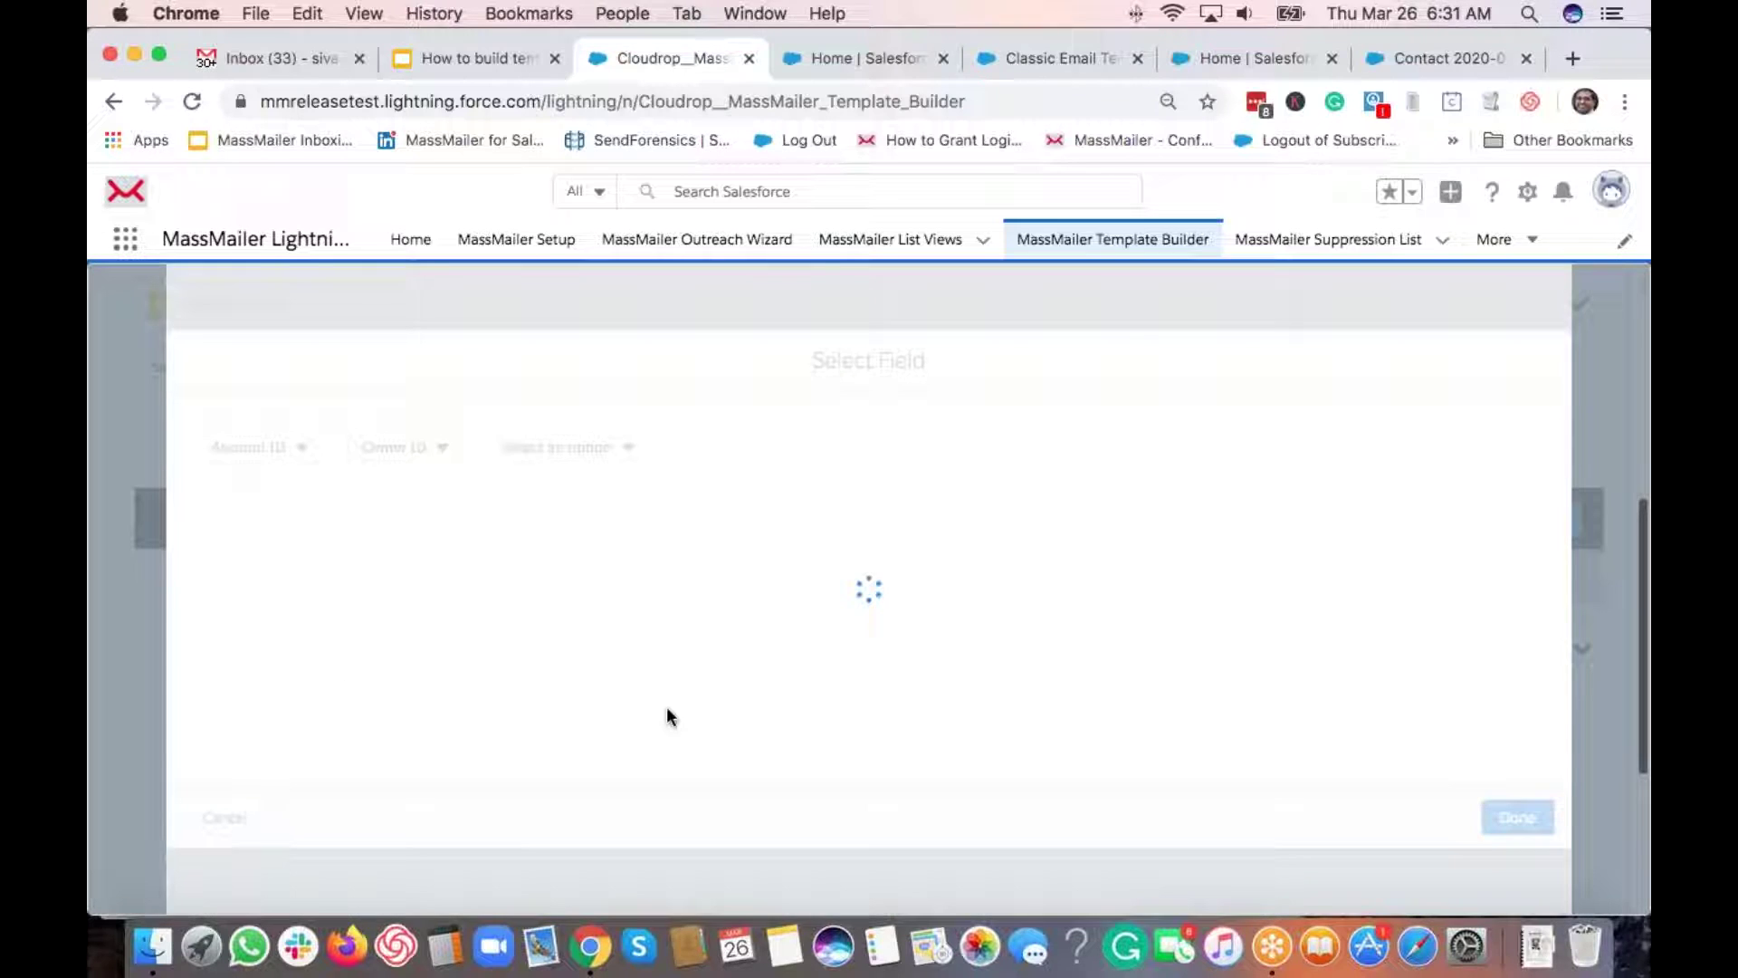
Step: Filter owner fields by "name" and pick First Name to produce {!Contact.Account.Owner.FirstName}
{"action": "left_click", "coordinate": [594, 448]}
{"action": "scroll", "coordinate": [603, 650], "scroll_direction": "down", "scroll_amount": 5}
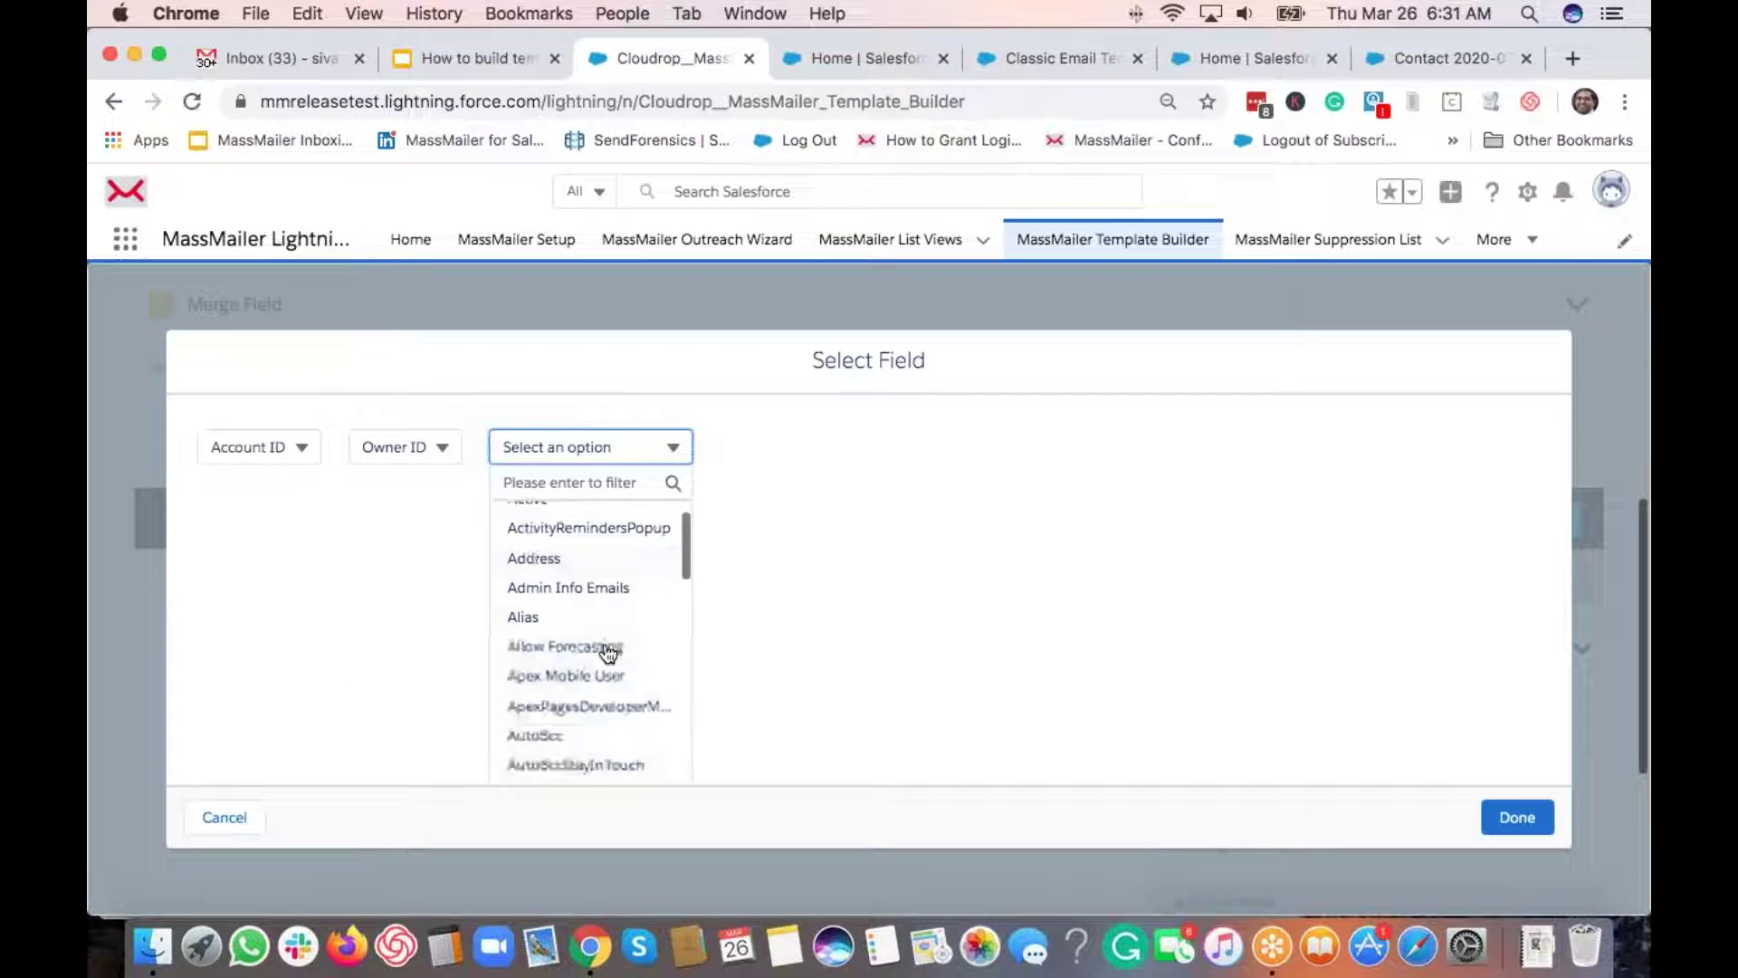
{"action": "left_click", "coordinate": [572, 482]}
{"action": "type", "text": "name"}
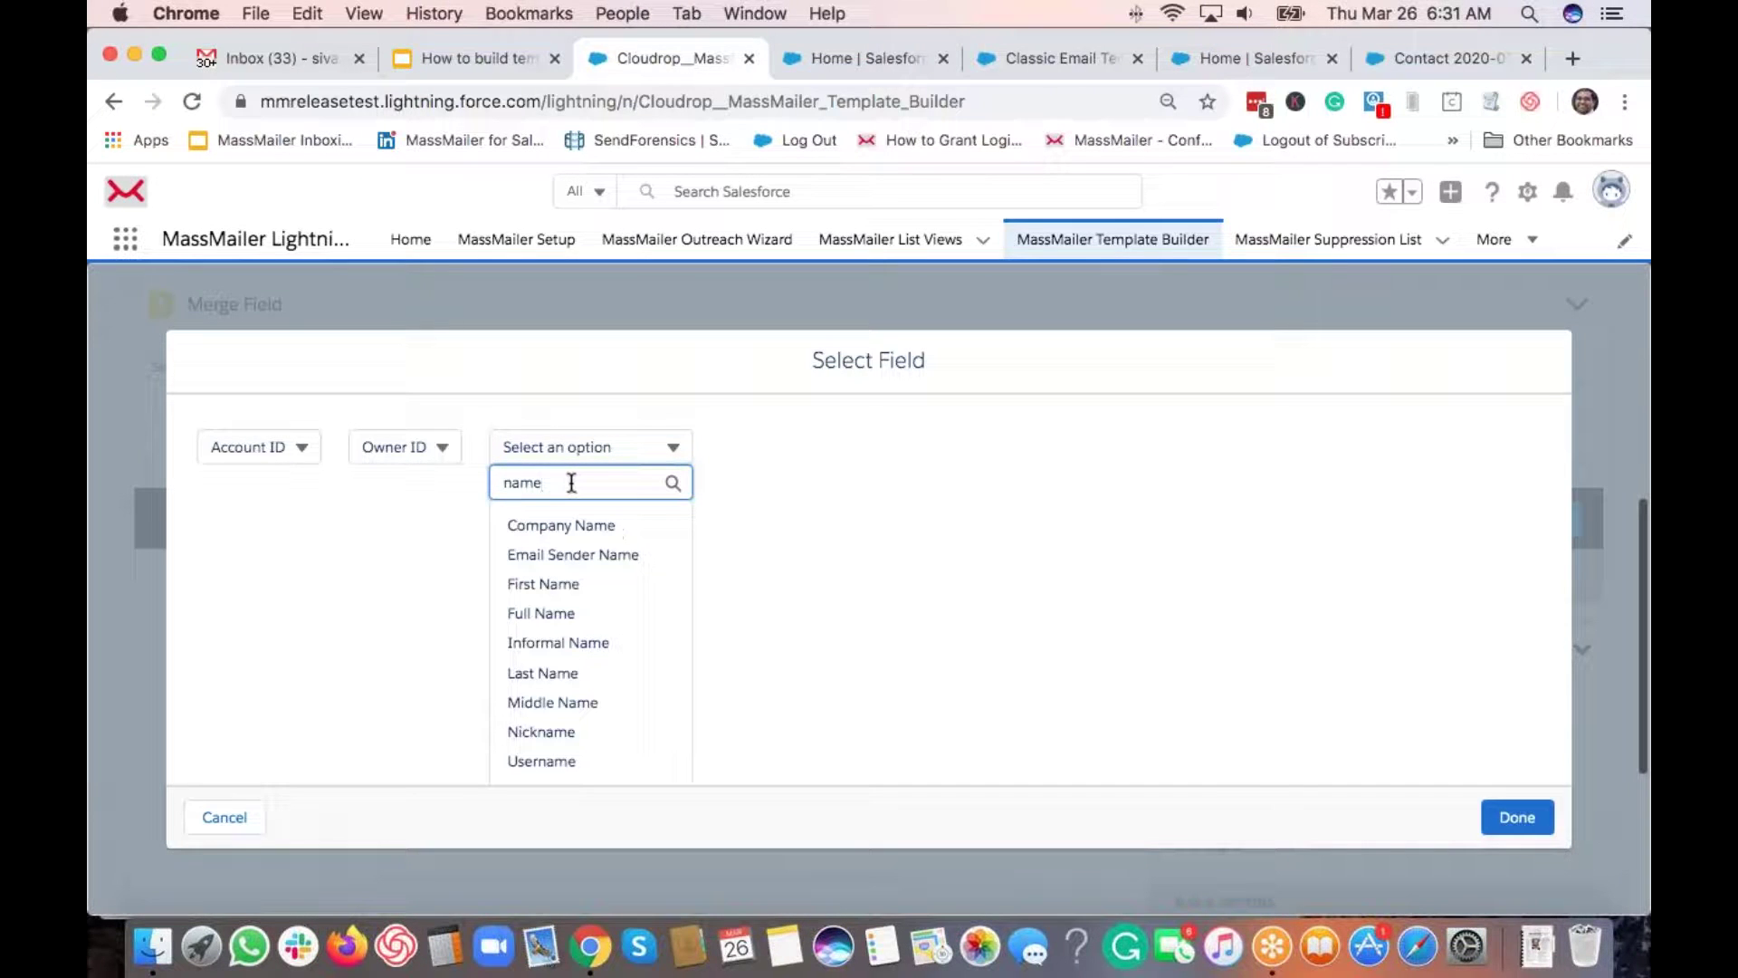
{"action": "left_click", "coordinate": [574, 583]}
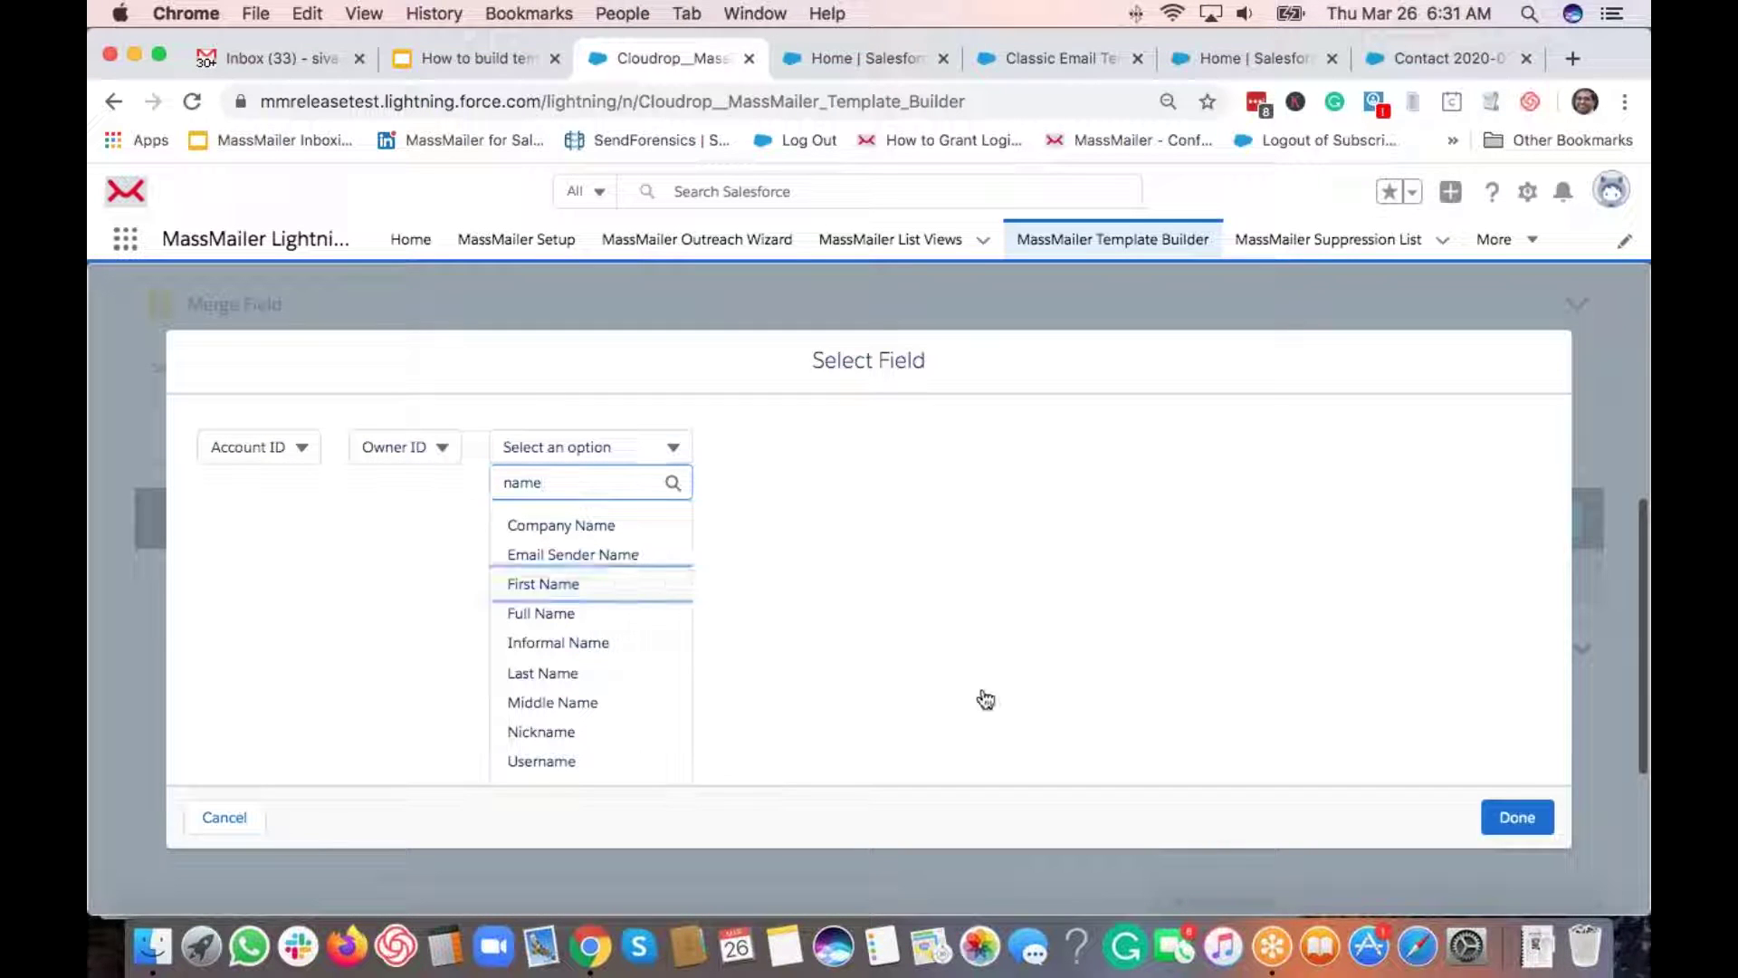
{"action": "left_click", "coordinate": [1515, 816]}
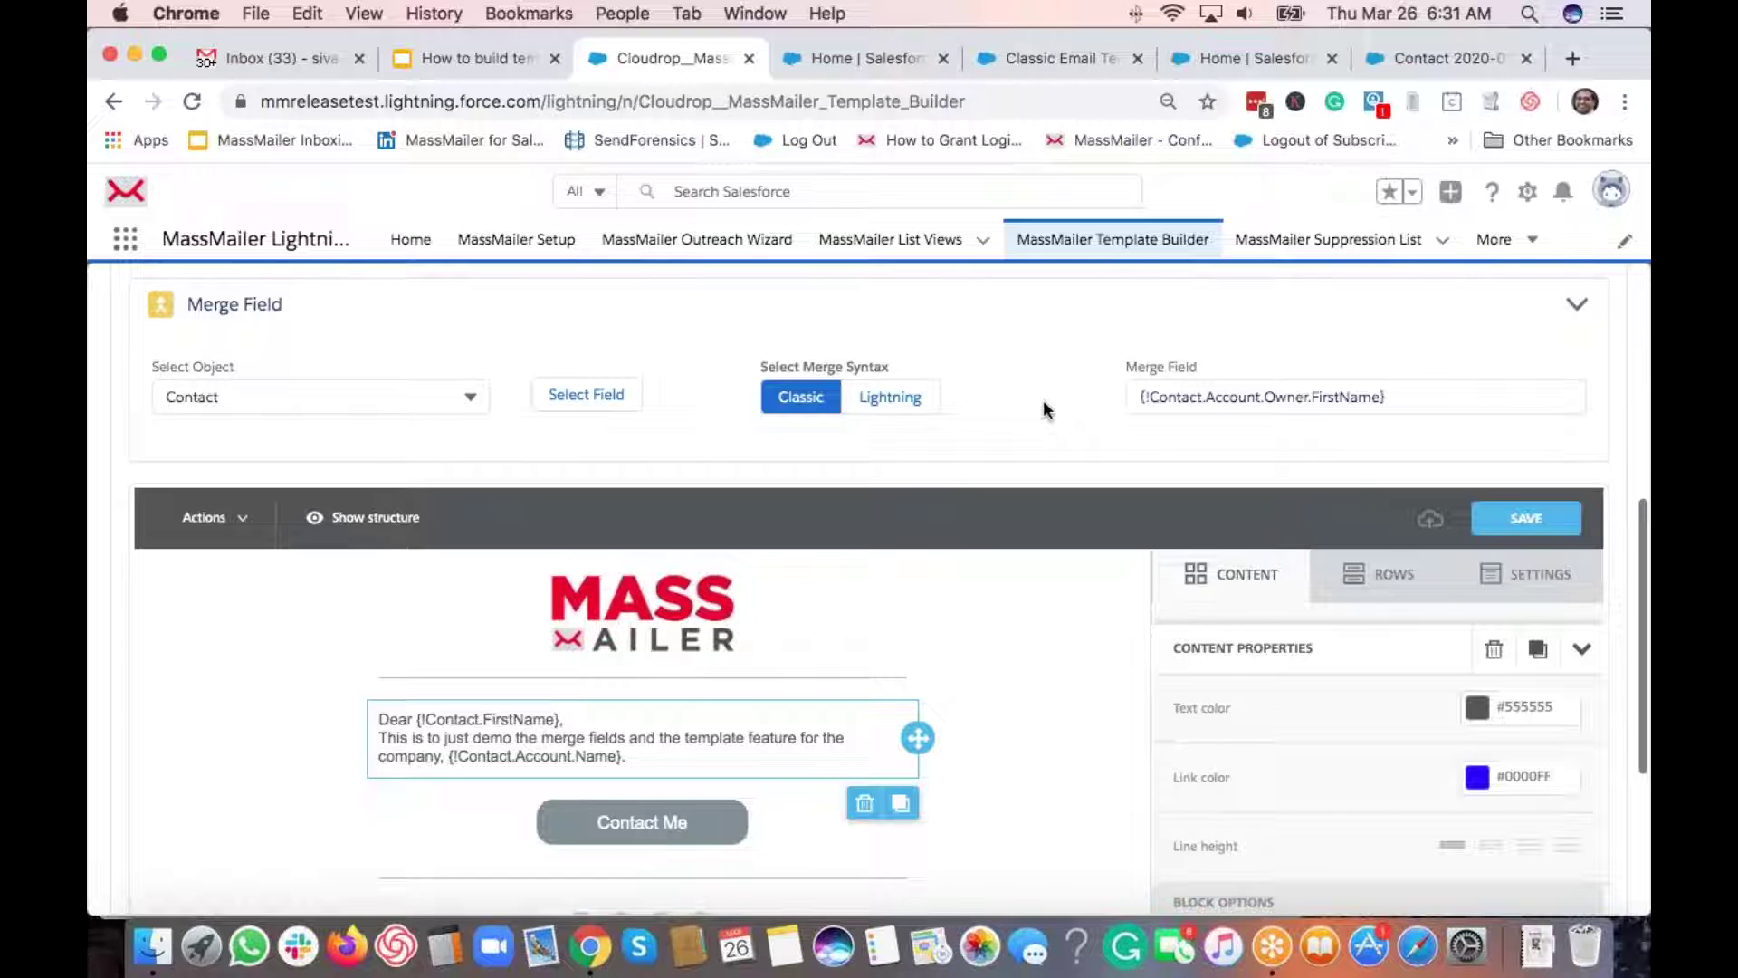
Step: Insert a blank line after the Dear {!Contact.FirstName} greeting and save the editor content
{"action": "left_click", "coordinate": [639, 723]}
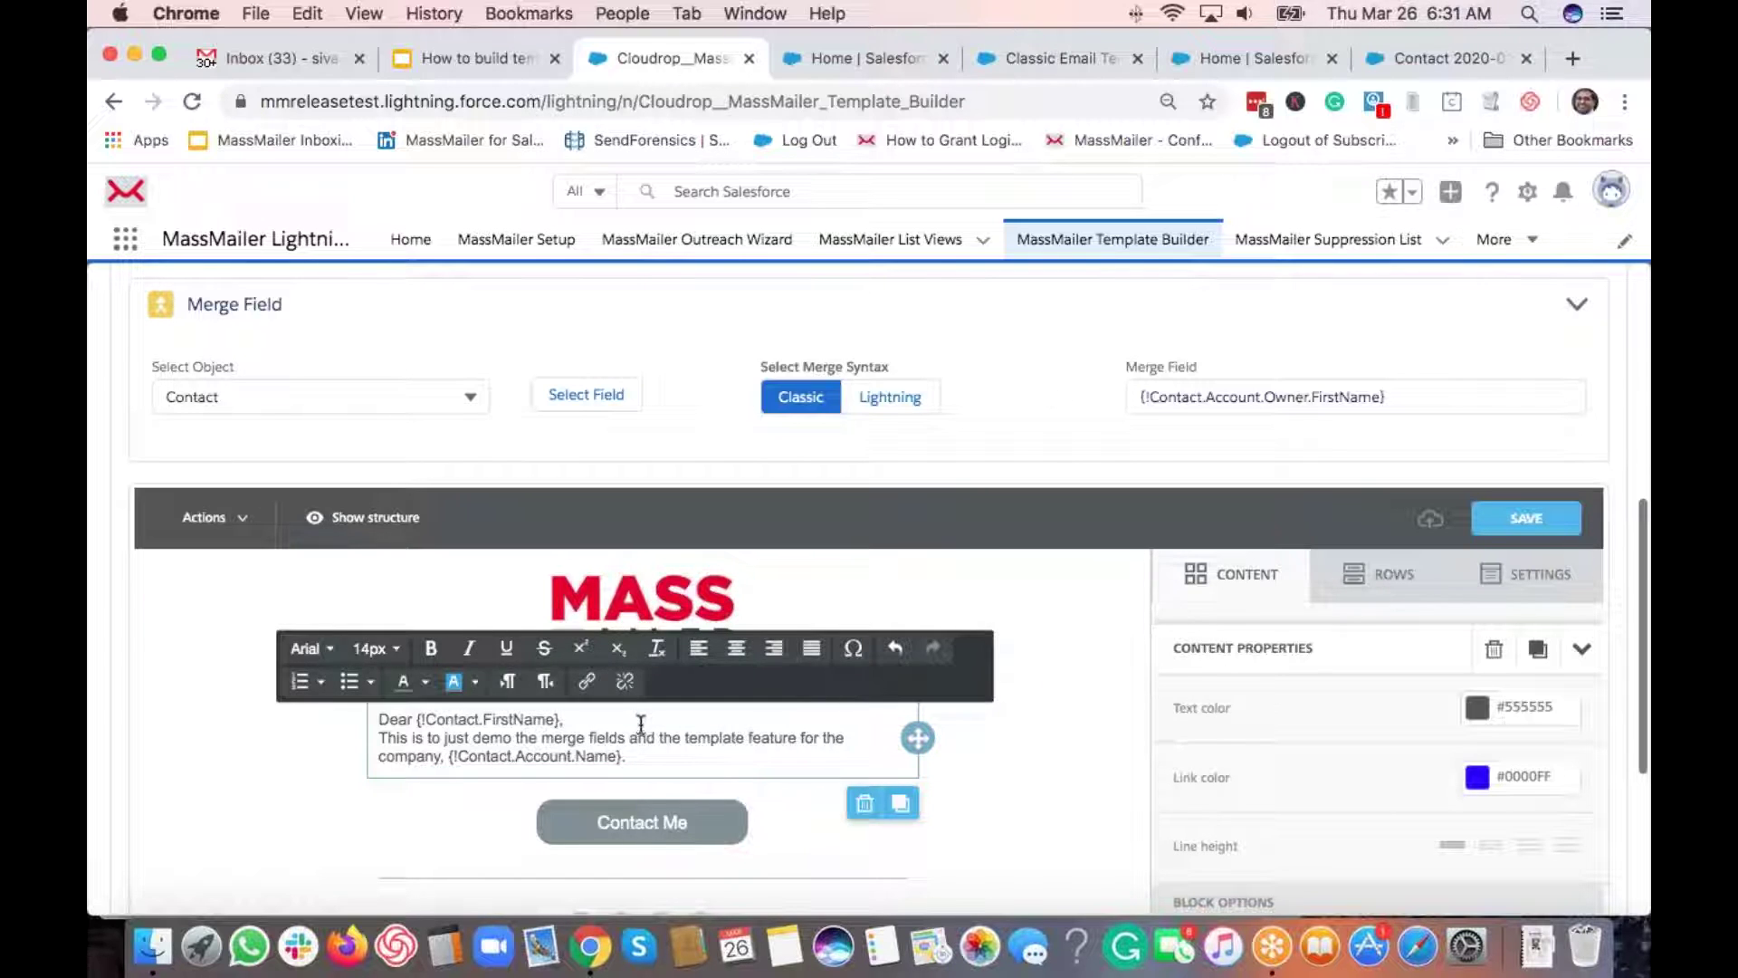
{"action": "key", "text": "Return"}
{"action": "left_click", "coordinate": [1037, 364]}
{"action": "left_click", "coordinate": [1521, 518]}
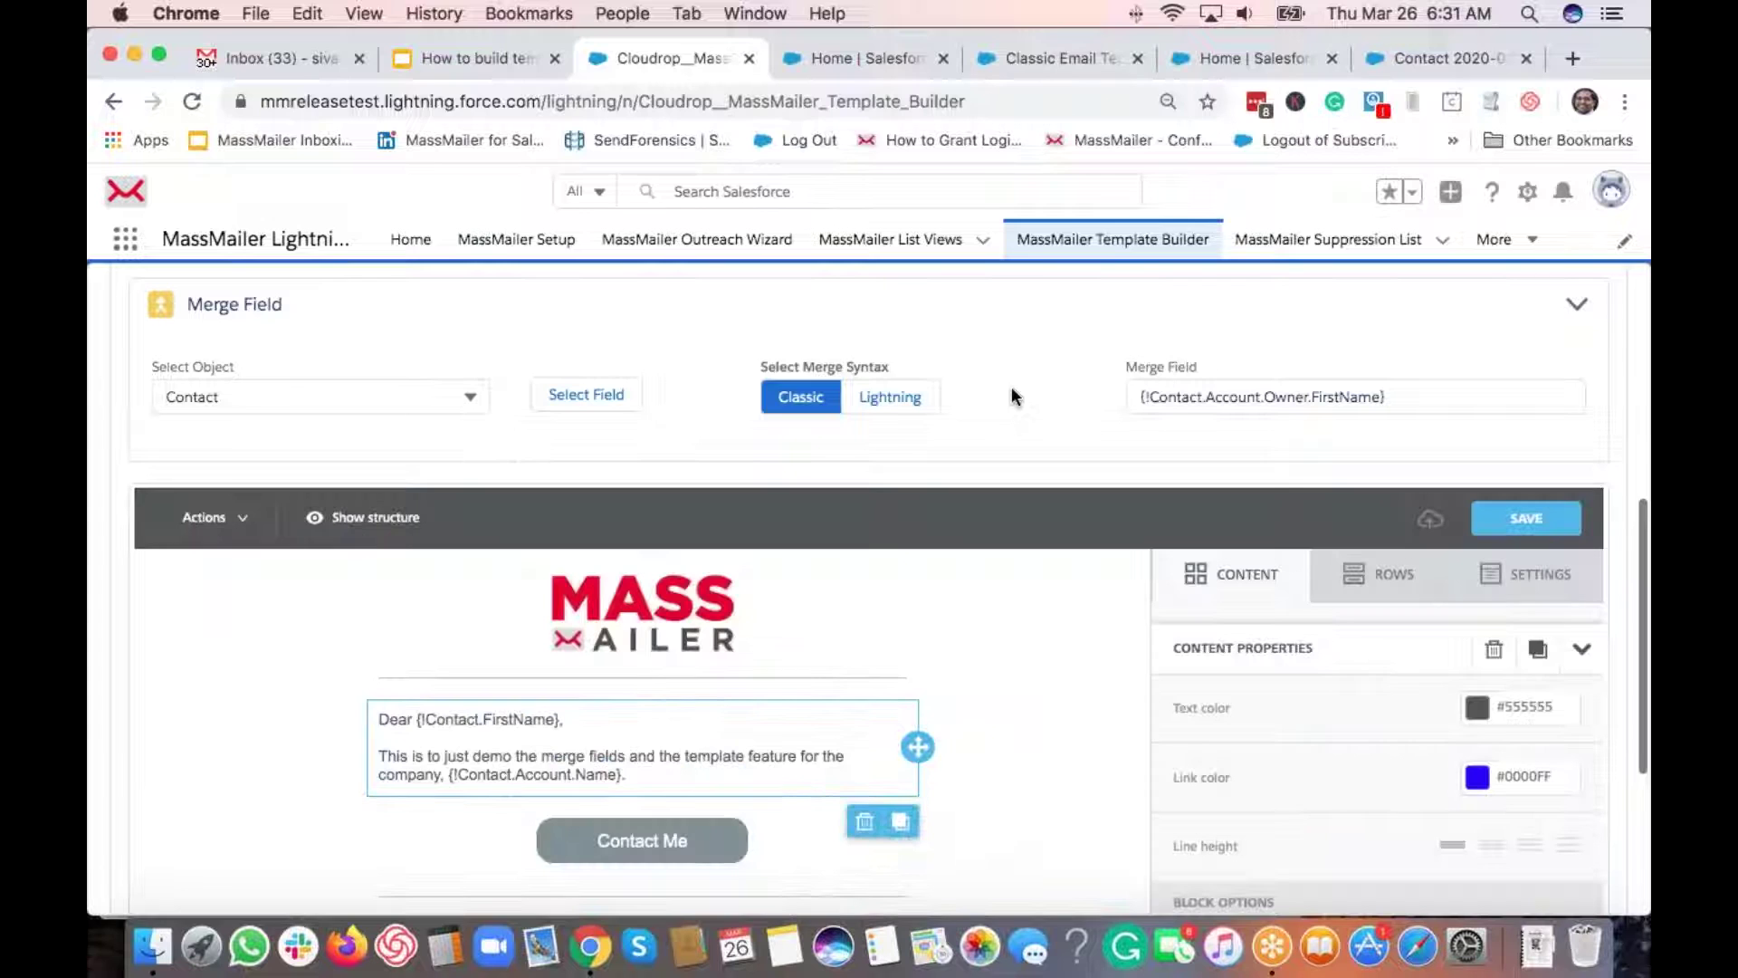
{"action": "scroll", "coordinate": [1012, 386], "scroll_direction": "down", "scroll_amount": 5}
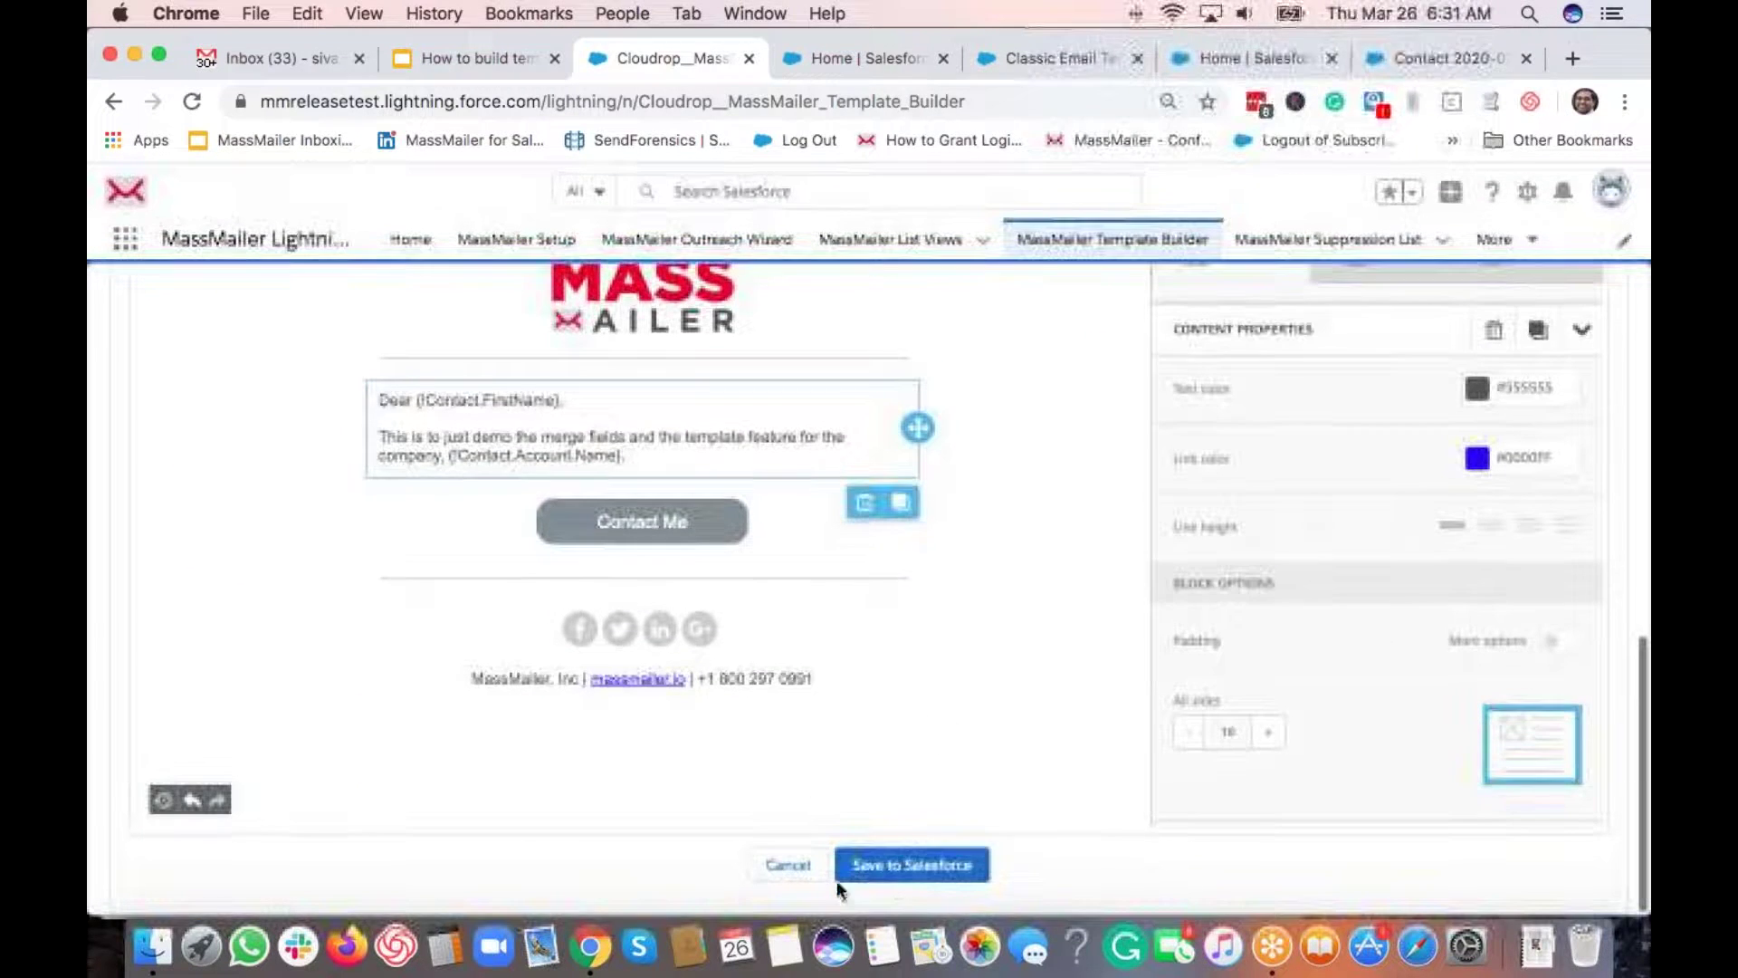
Step: Start saving to Salesforce and name the new template 'Demo Template for merge fields'
{"action": "left_click", "coordinate": [899, 867]}
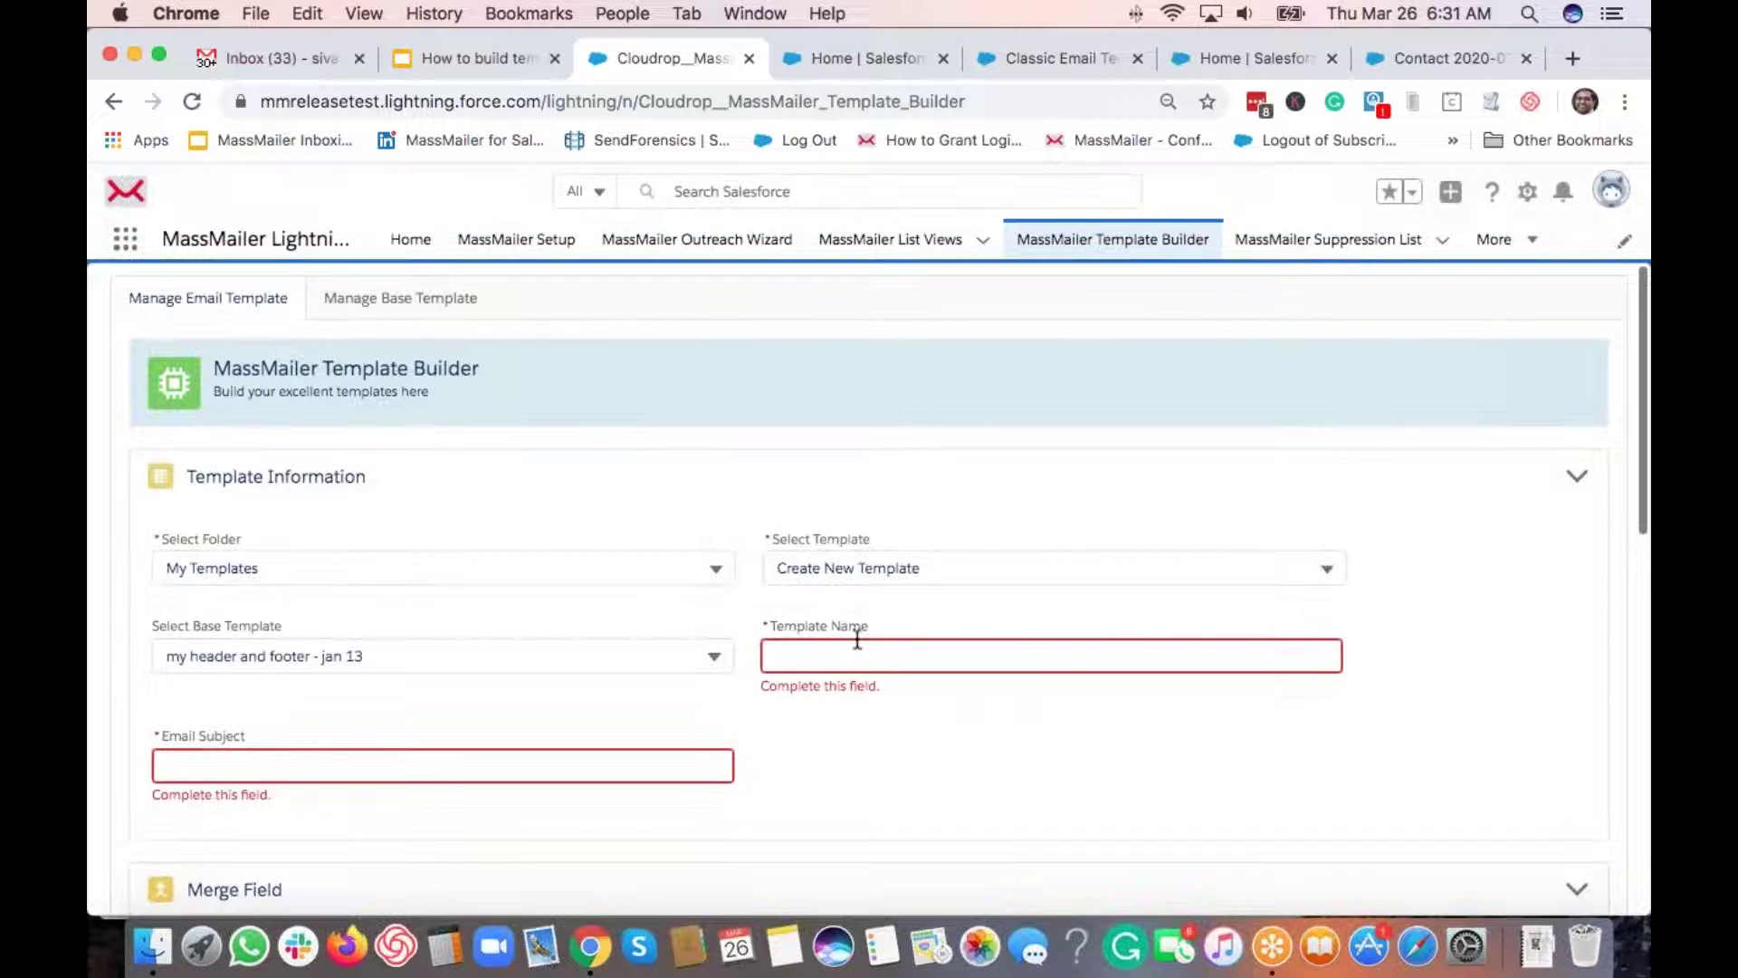
{"action": "left_click", "coordinate": [883, 660]}
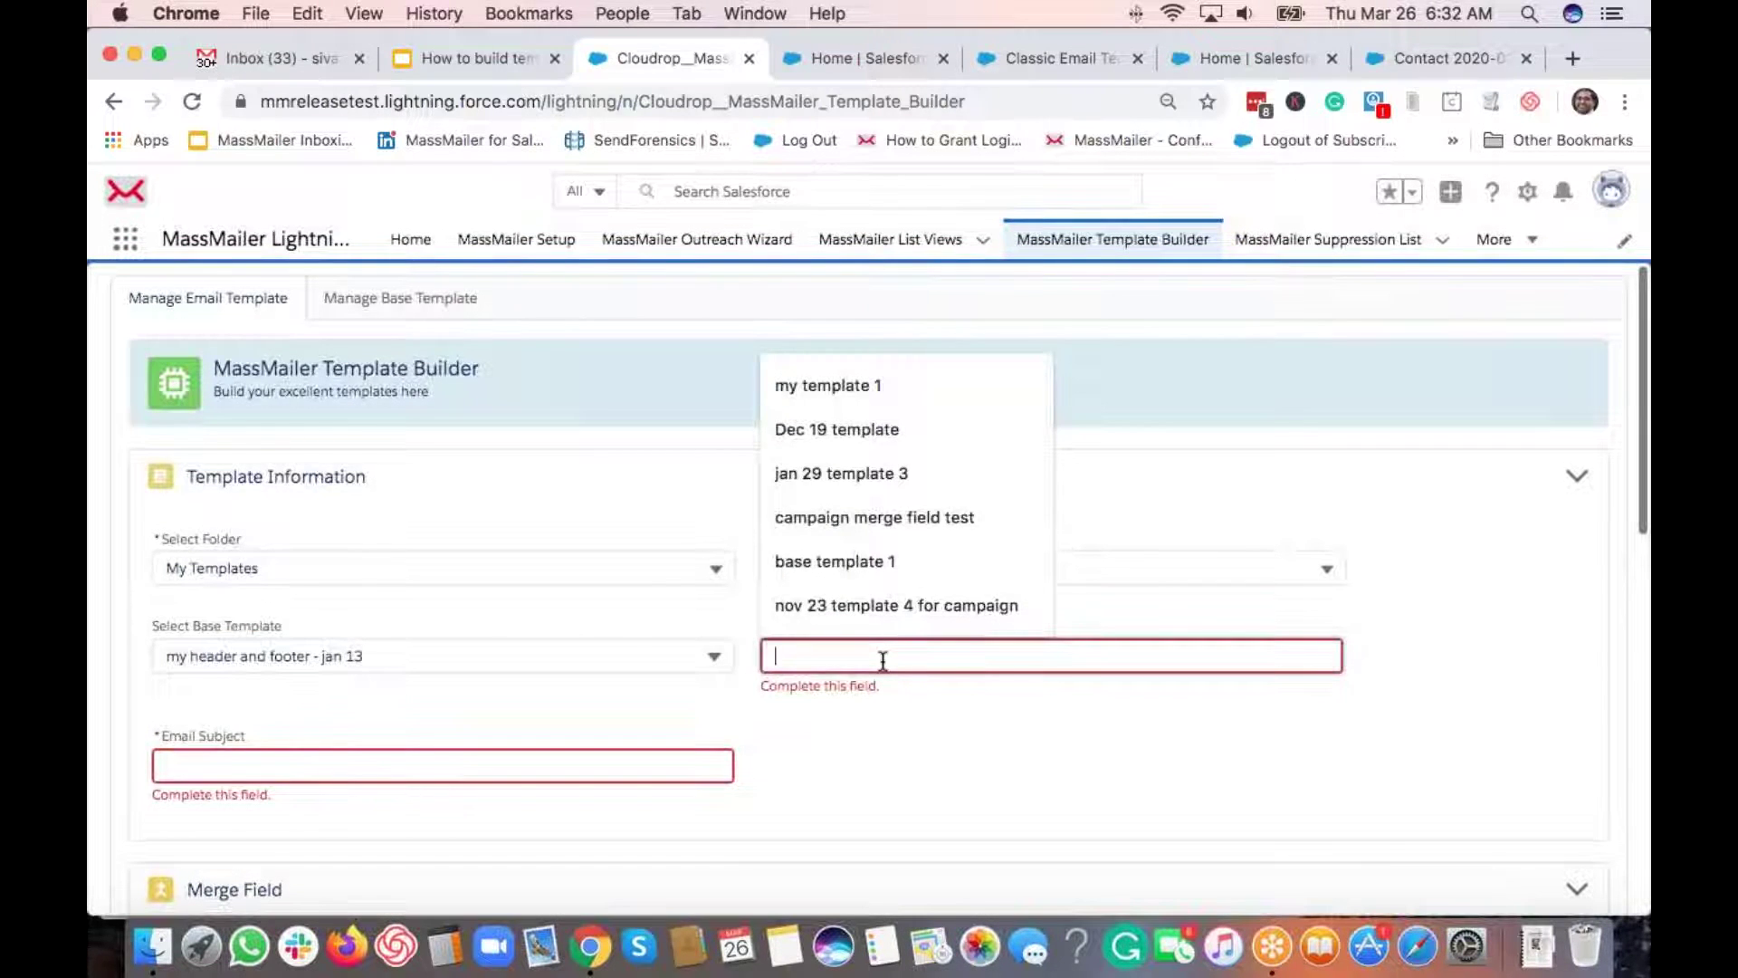
{"action": "type", "text": "Demo Templat"}
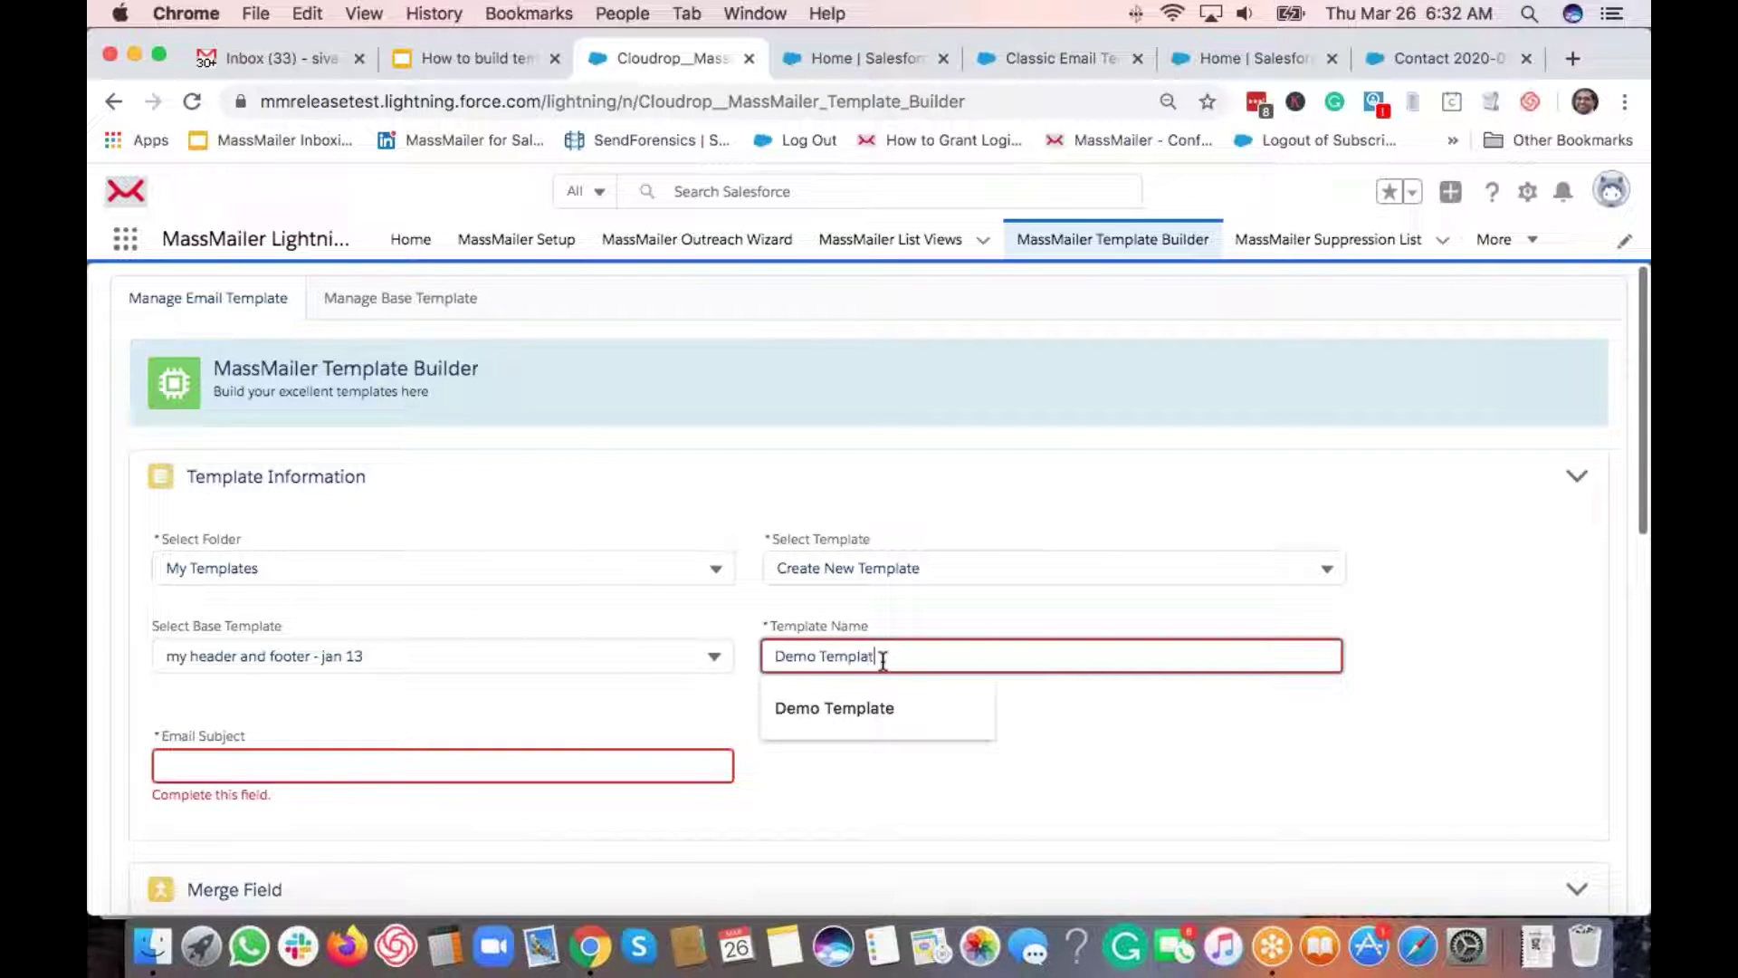
{"action": "key", "text": "BackSpace"}
{"action": "type", "text": "e"}
{"action": "key", "text": "BackSpace"}
{"action": "type", "text": "te for merge fields"}
Step: Copy the template name into the Email Subject and save the template to Salesforce
{"action": "key", "text": "super+a"}
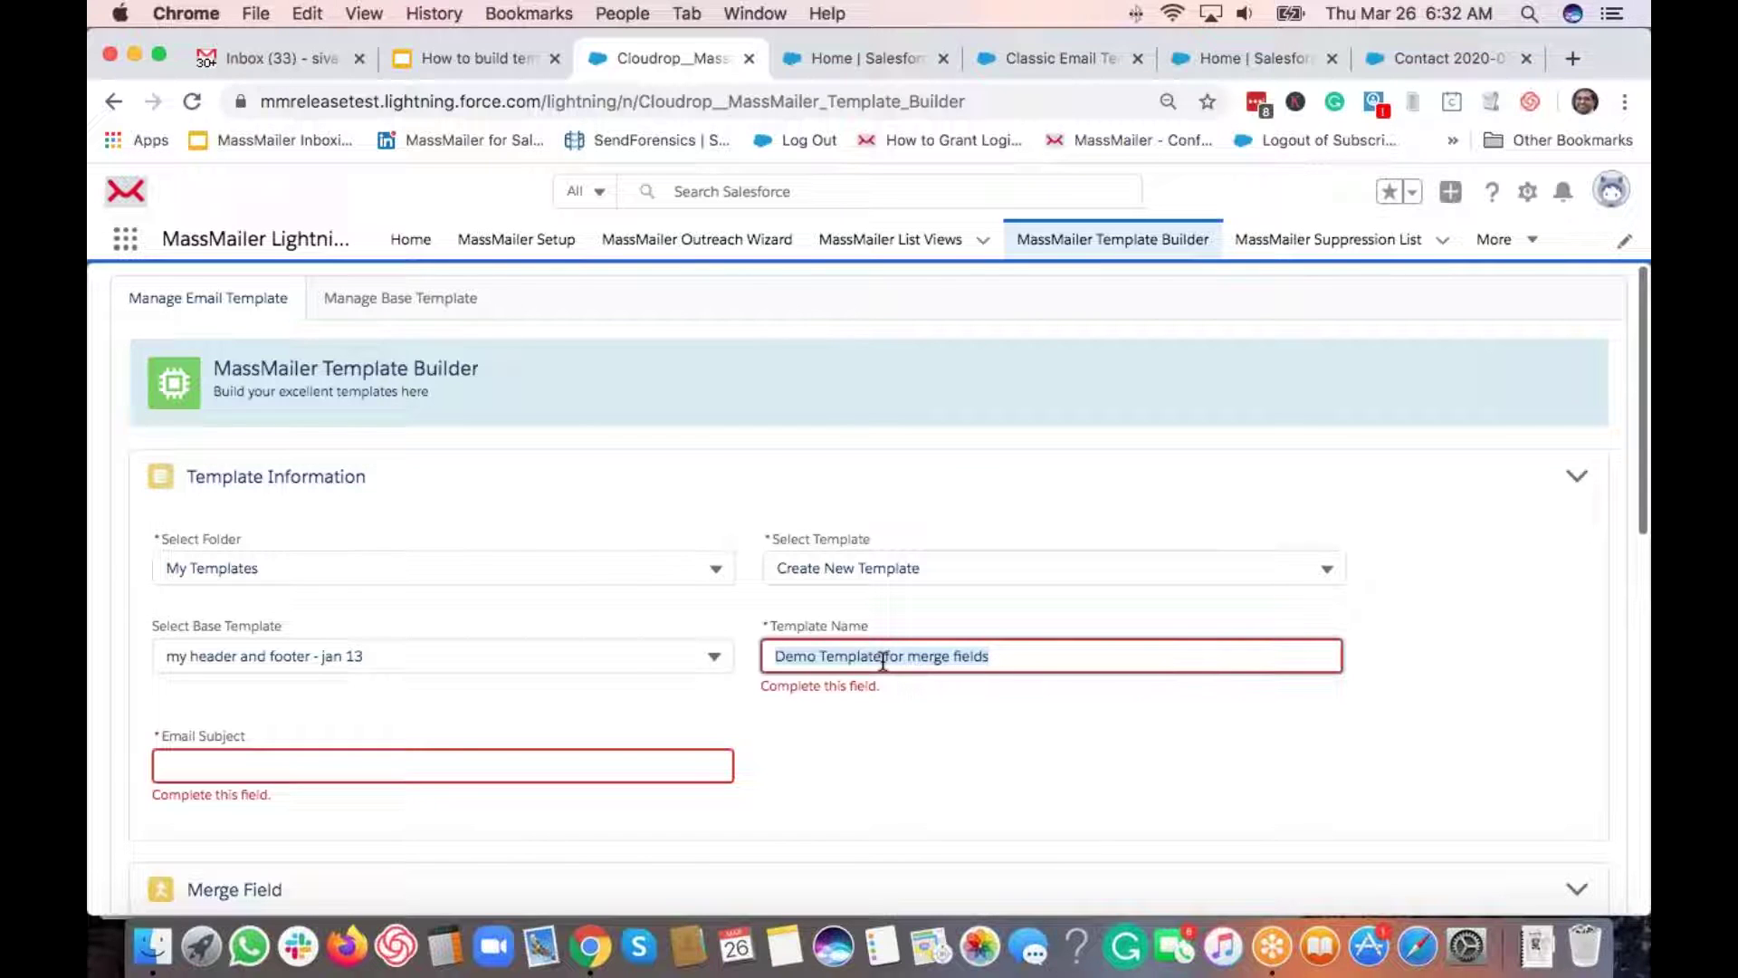
{"action": "key", "text": "super+c"}
{"action": "key", "text": "Tab"}
{"action": "key", "text": "super+v"}
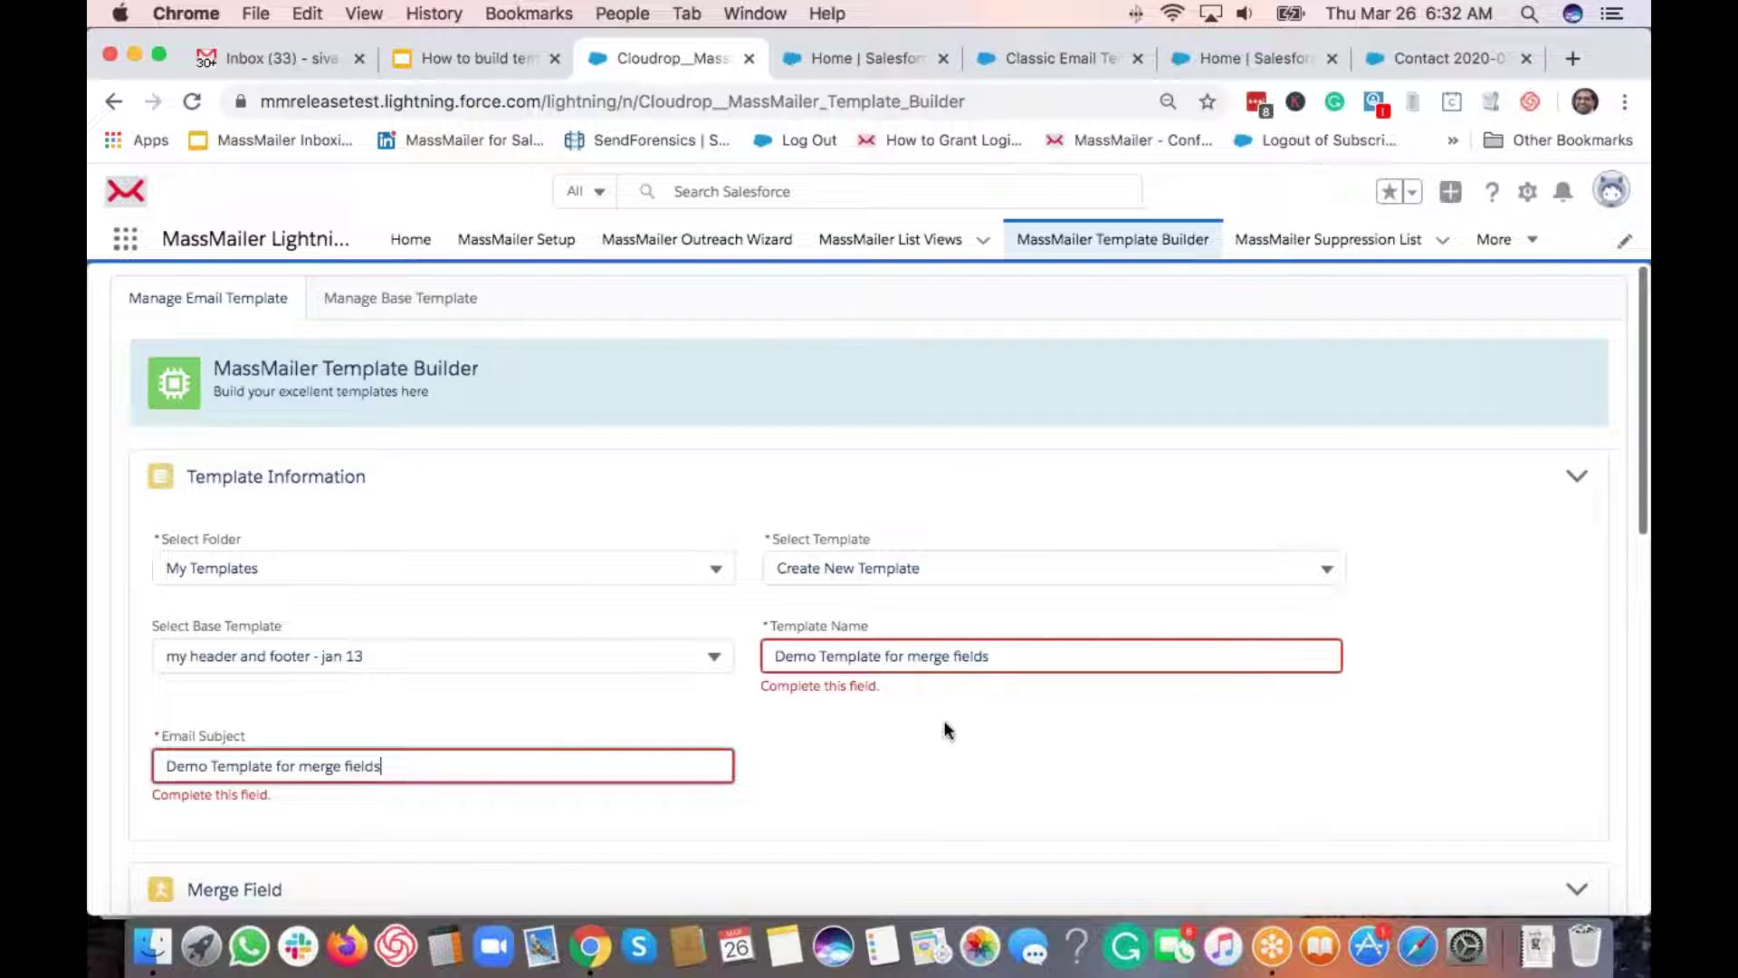
{"action": "scroll", "coordinate": [934, 719], "scroll_direction": "down", "scroll_amount": 5}
{"action": "scroll", "coordinate": [935, 720], "scroll_direction": "down", "scroll_amount": 5}
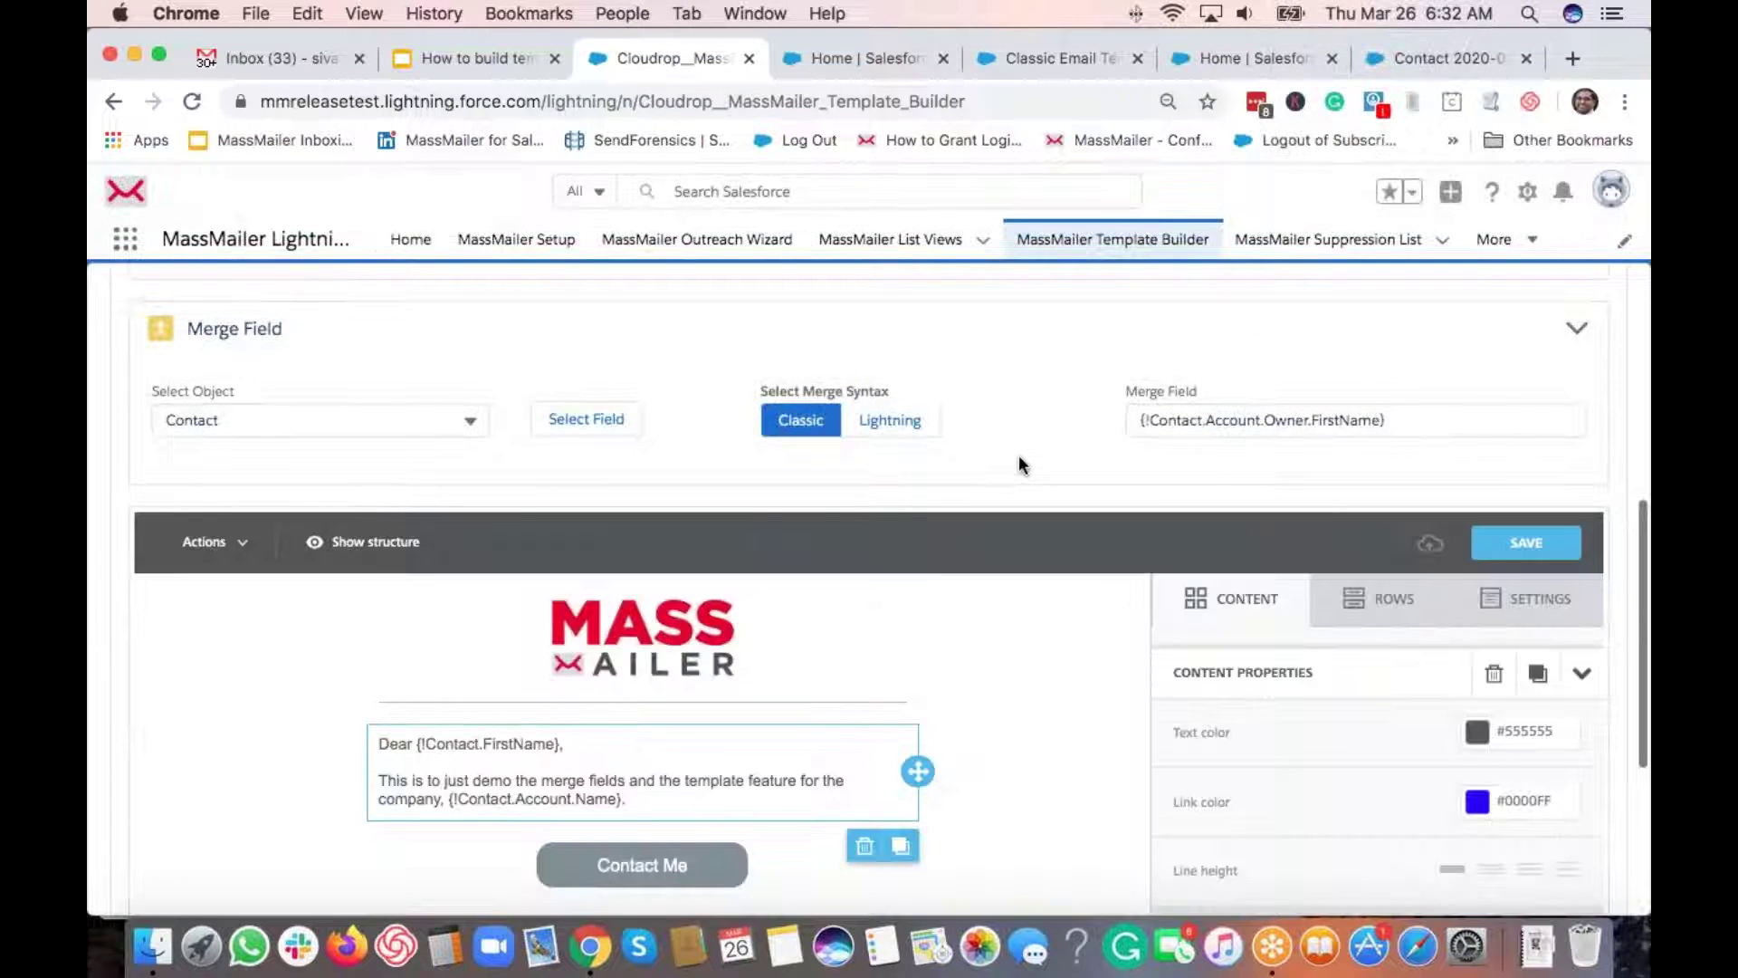
{"action": "scroll", "coordinate": [1021, 466], "scroll_direction": "down", "scroll_amount": 5}
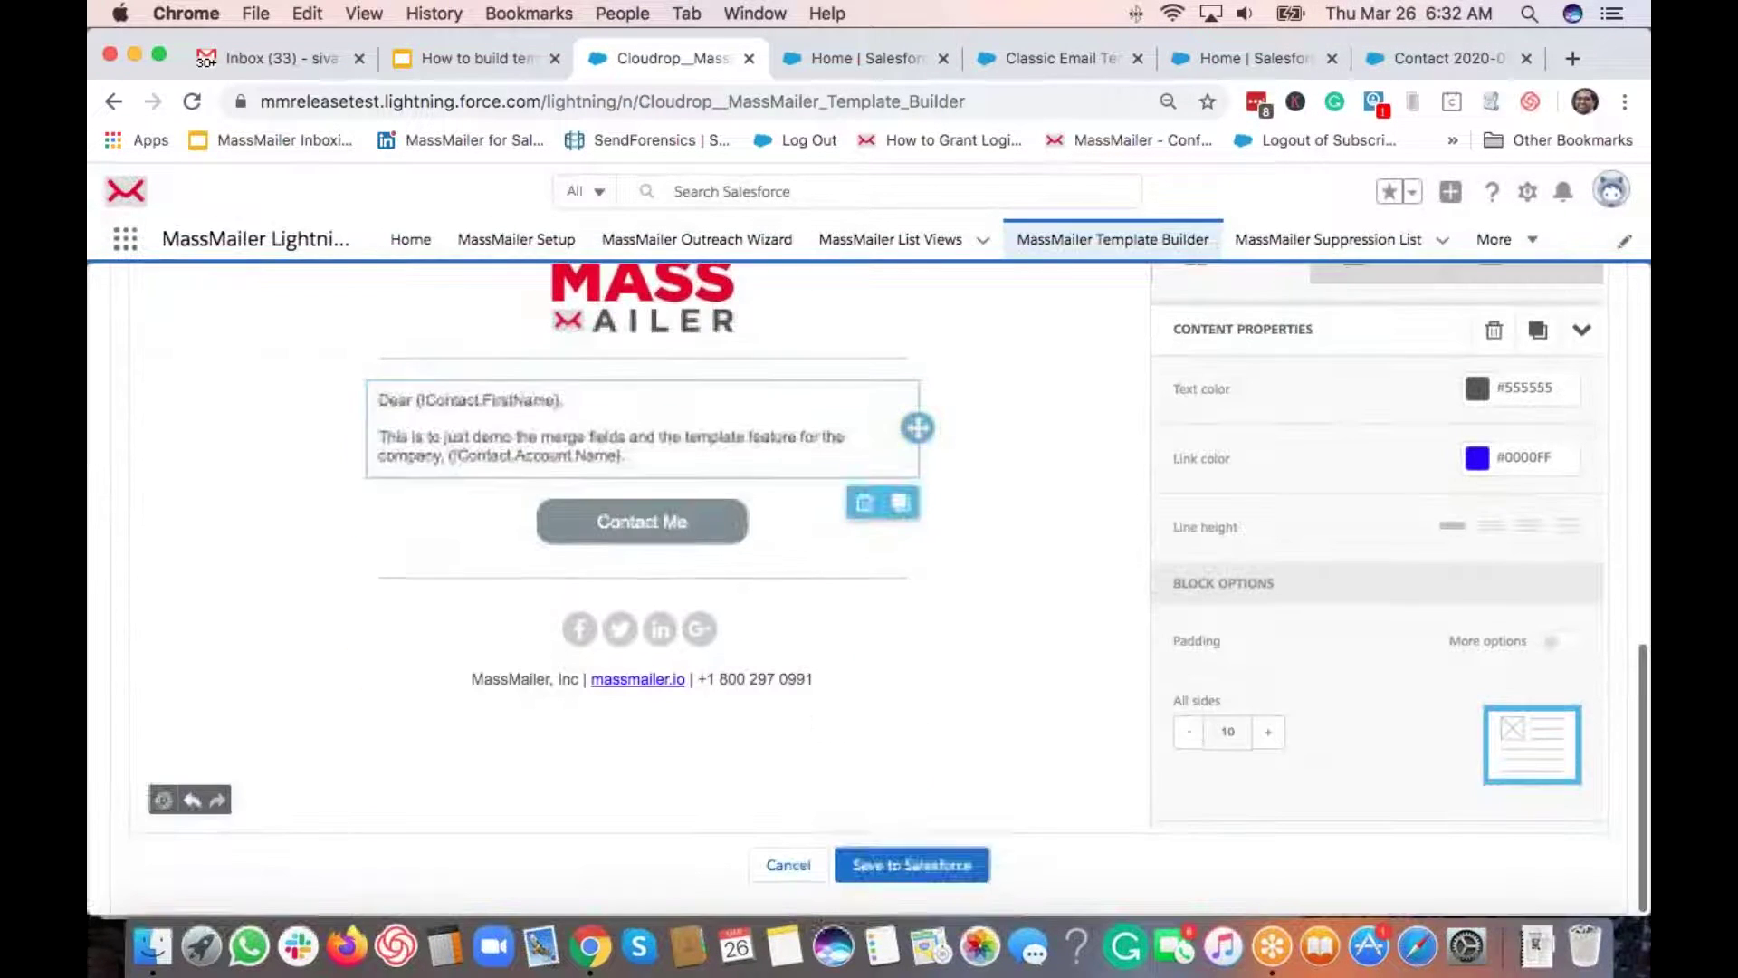
{"action": "left_click", "coordinate": [917, 868]}
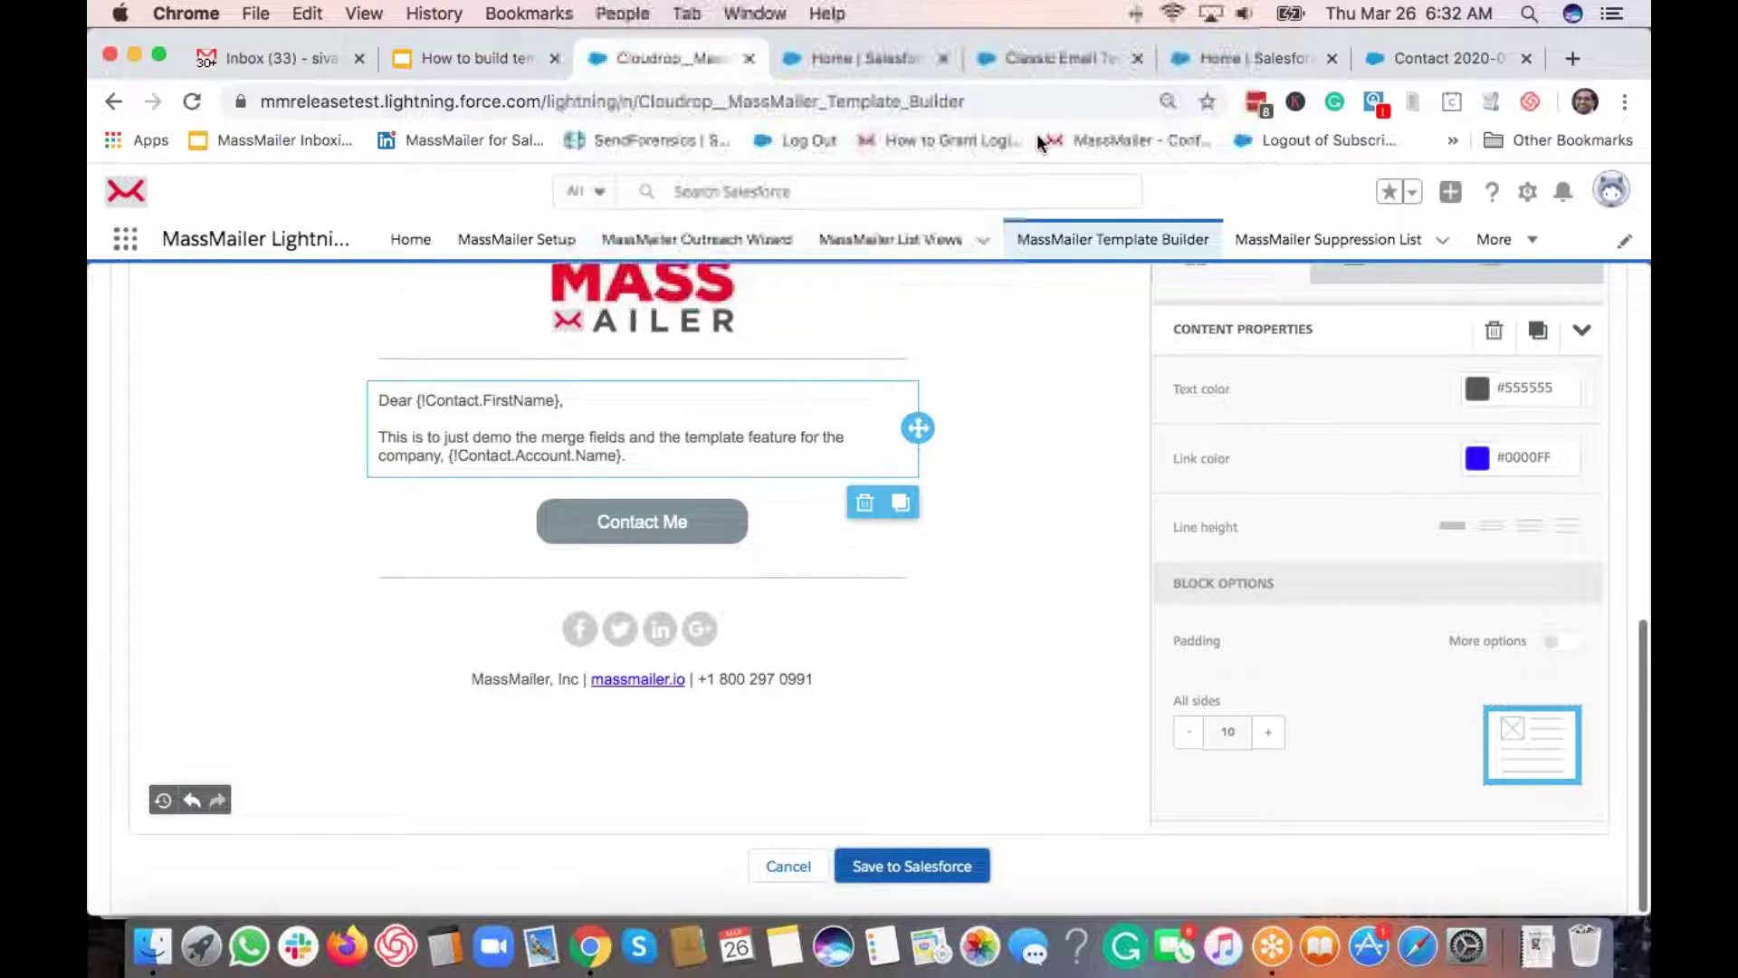
{"action": "scroll", "coordinate": [967, 600], "scroll_direction": "up", "scroll_amount": 10}
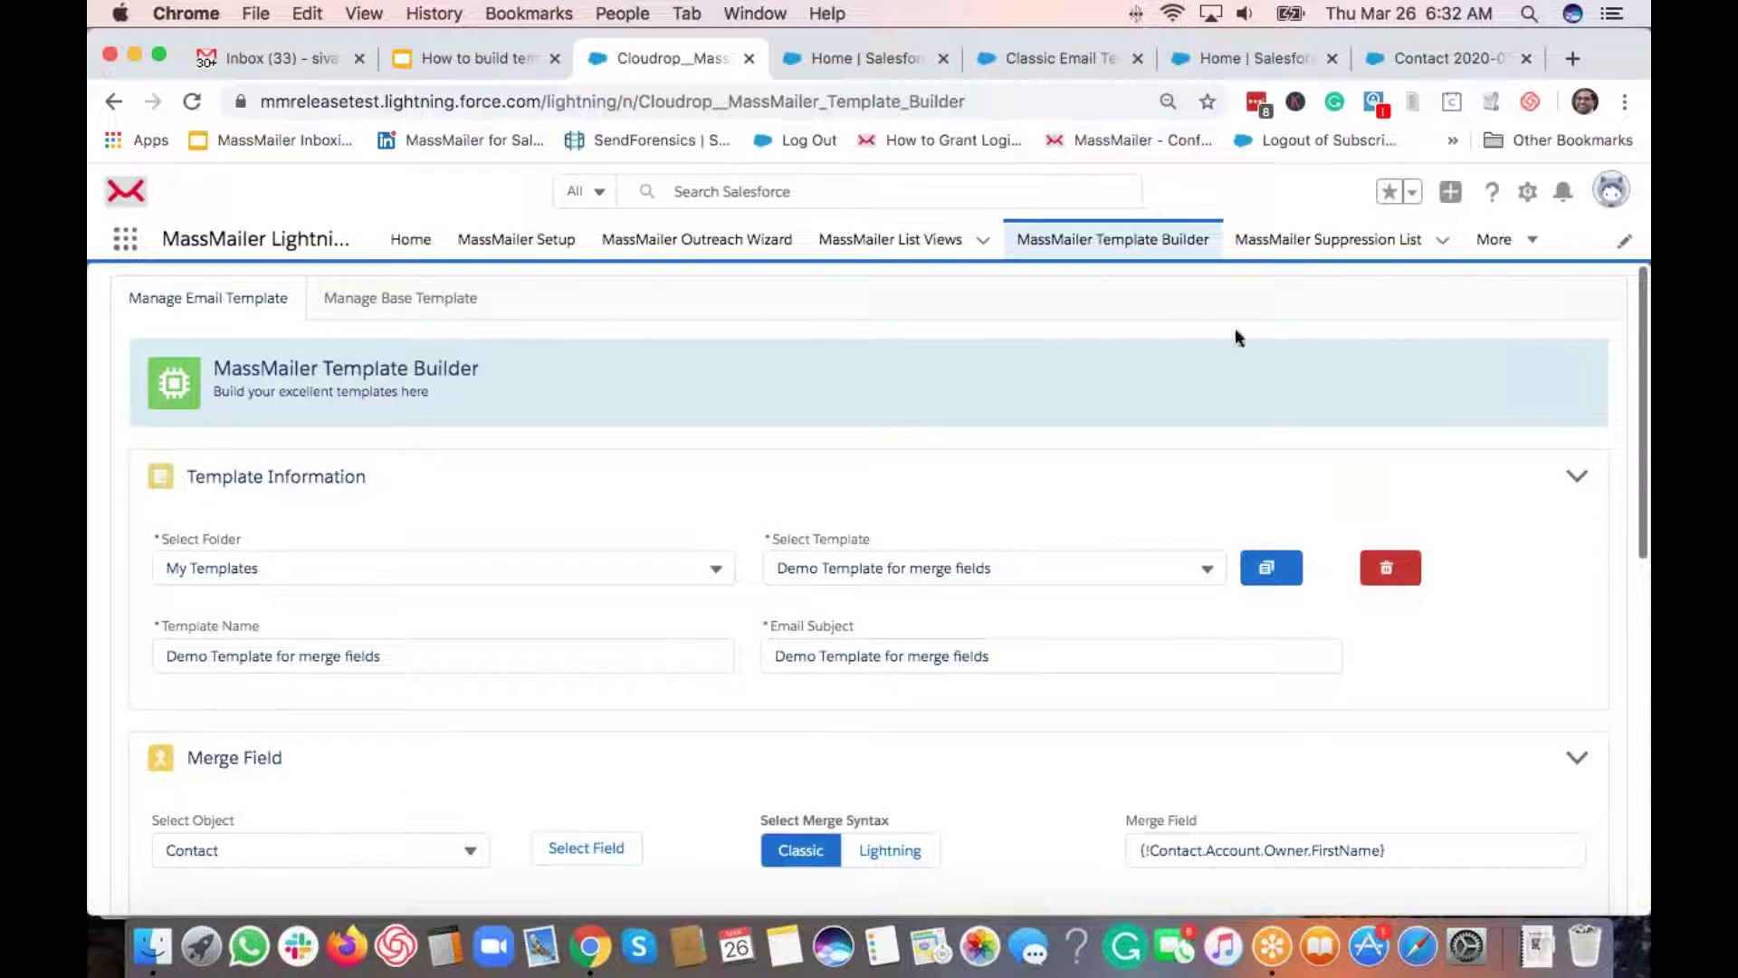
Step: Reload Classic Email Templates and preview Demo Template for merge fields with its merge fields
{"action": "left_click", "coordinate": [1062, 52]}
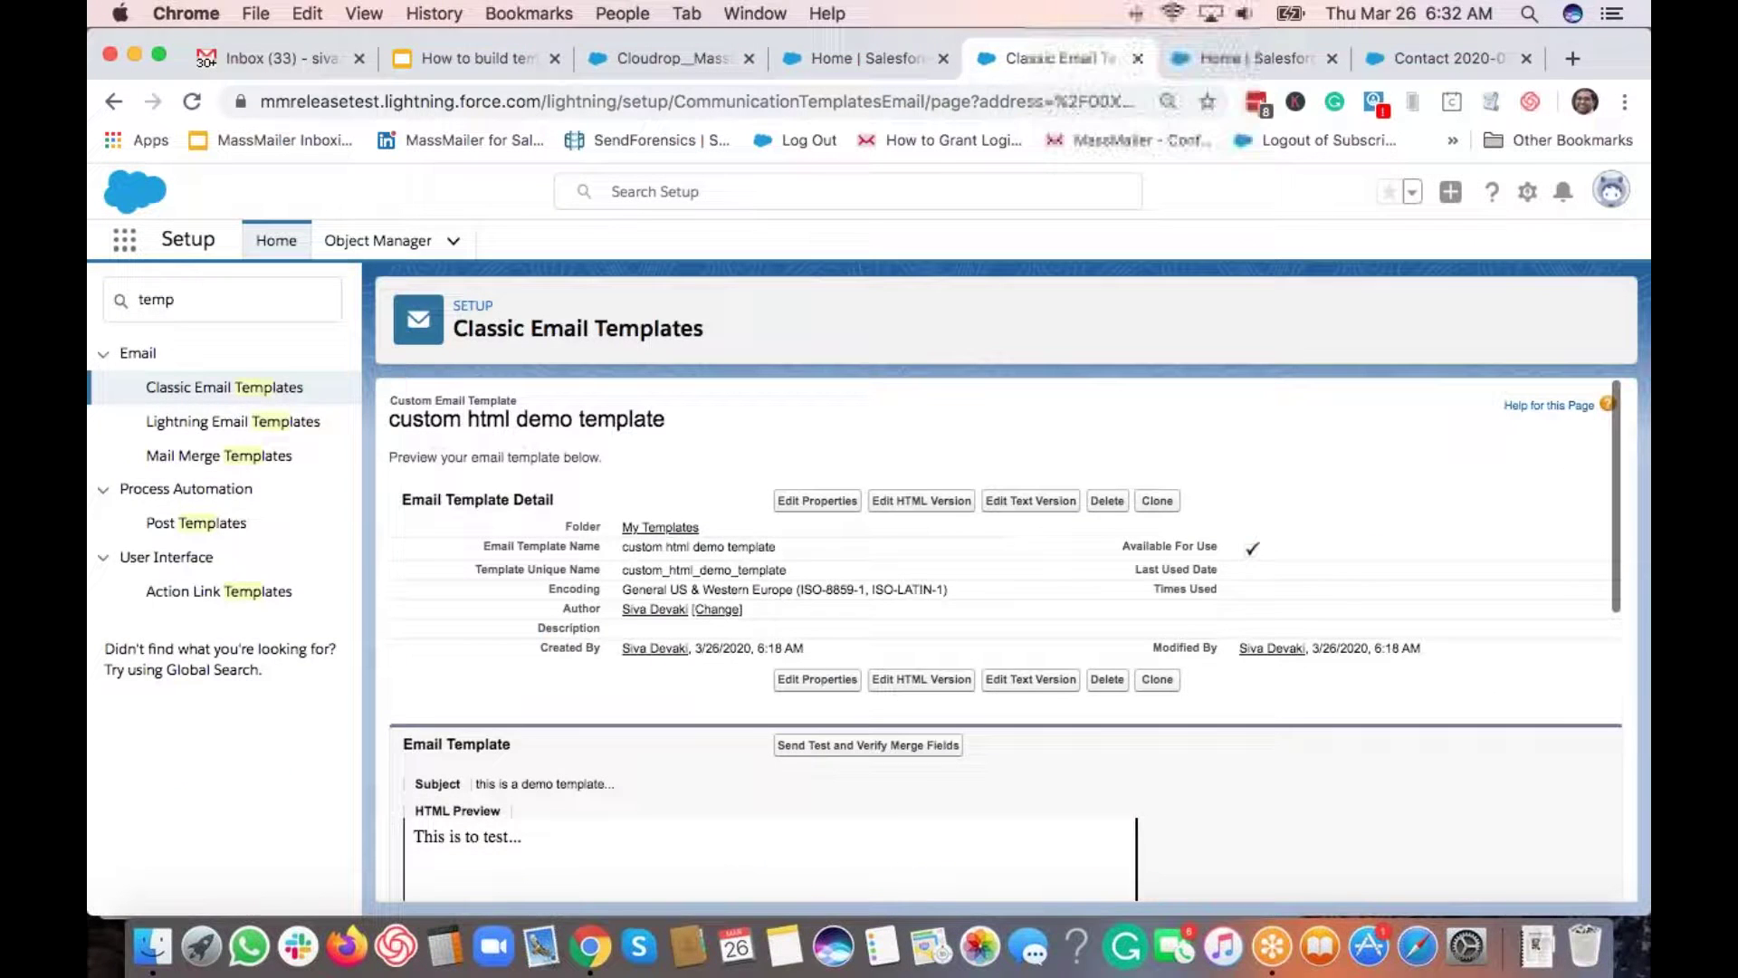
{"action": "left_click", "coordinate": [192, 396]}
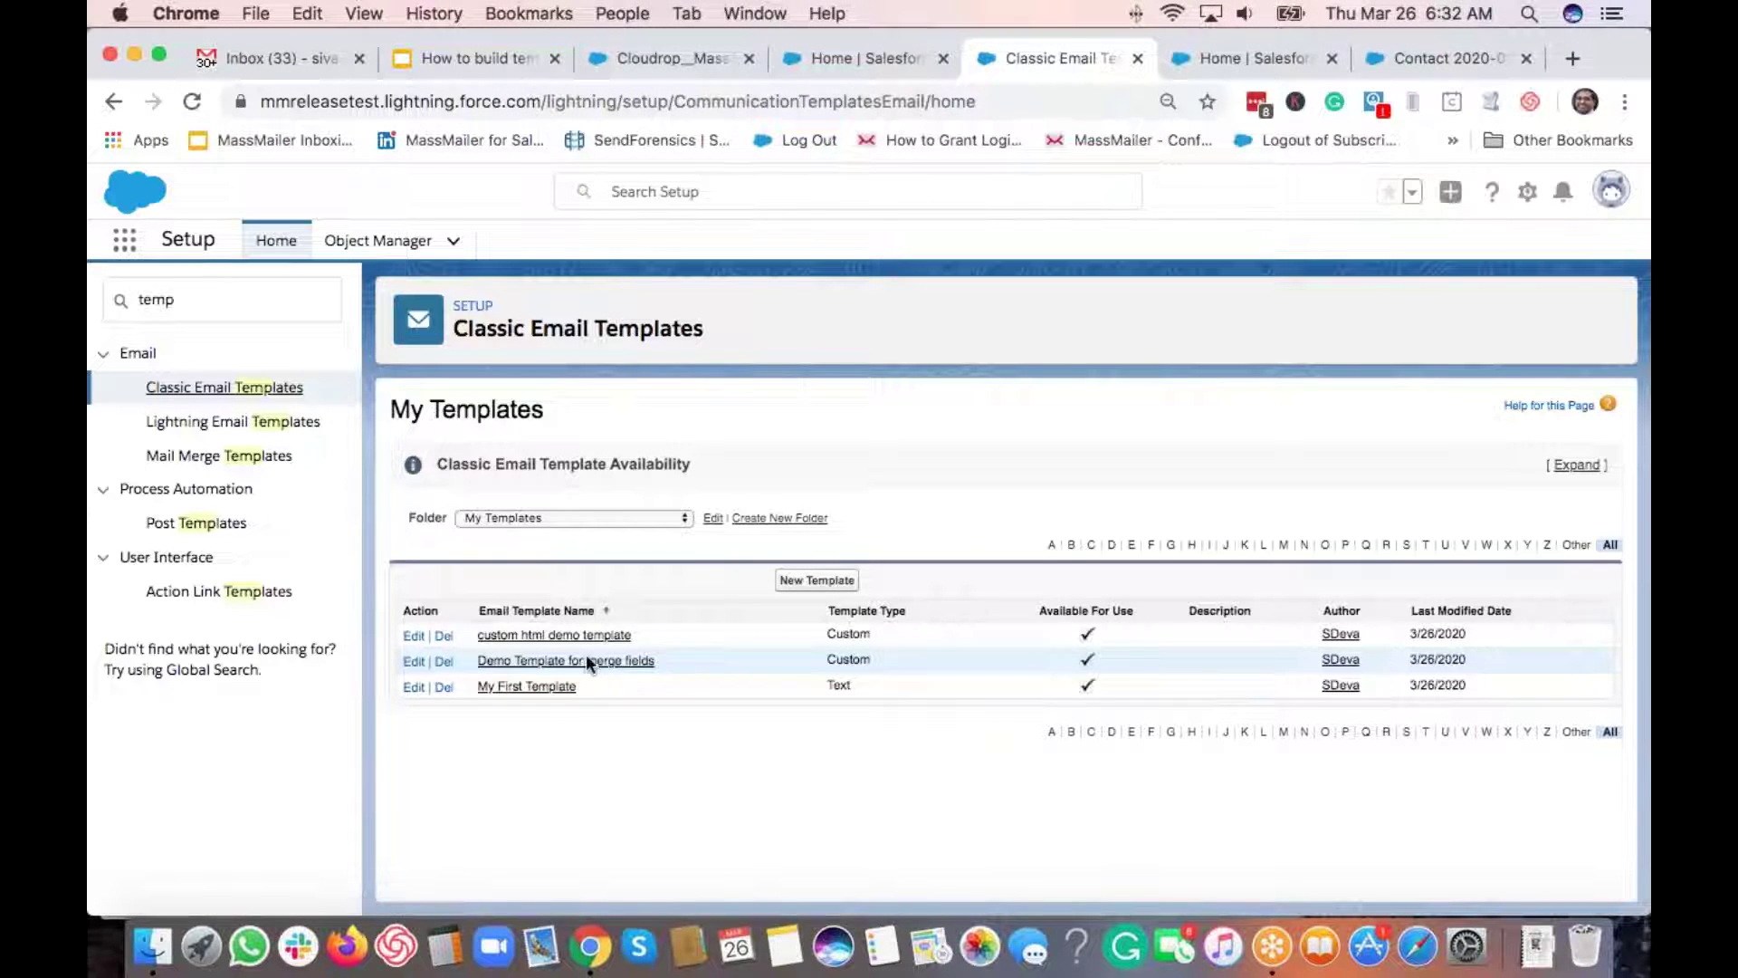
{"action": "left_click", "coordinate": [602, 663]}
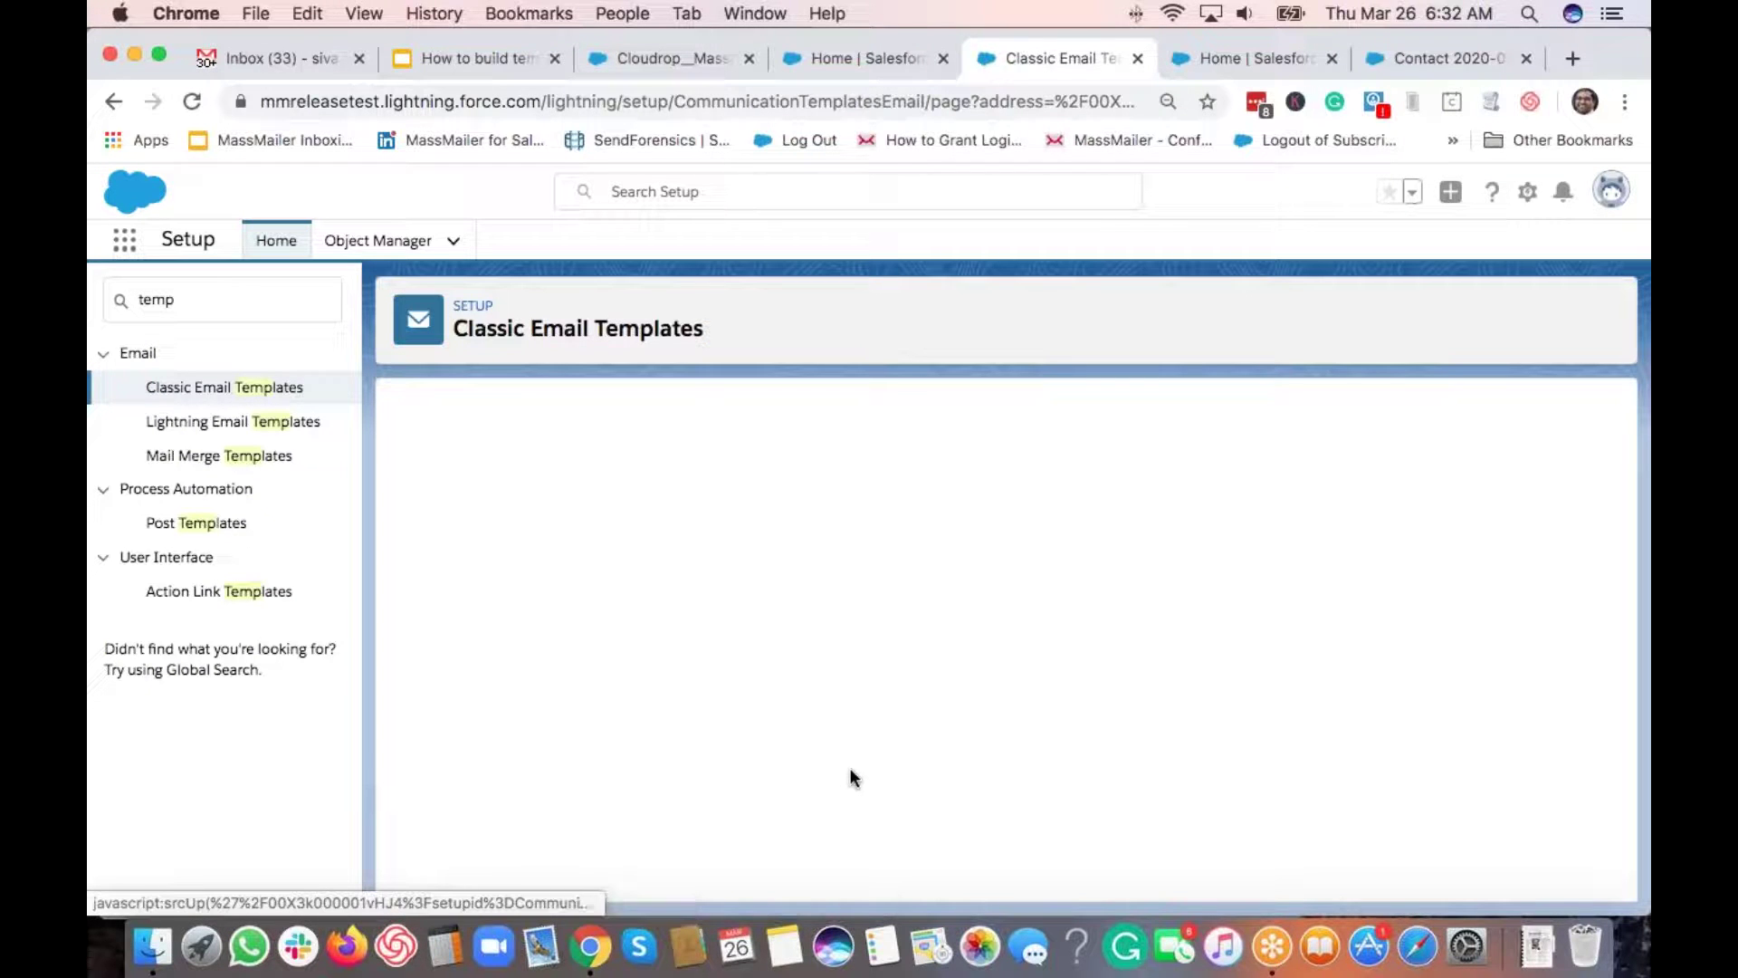
{"action": "scroll", "coordinate": [635, 595], "scroll_direction": "down", "scroll_amount": 5}
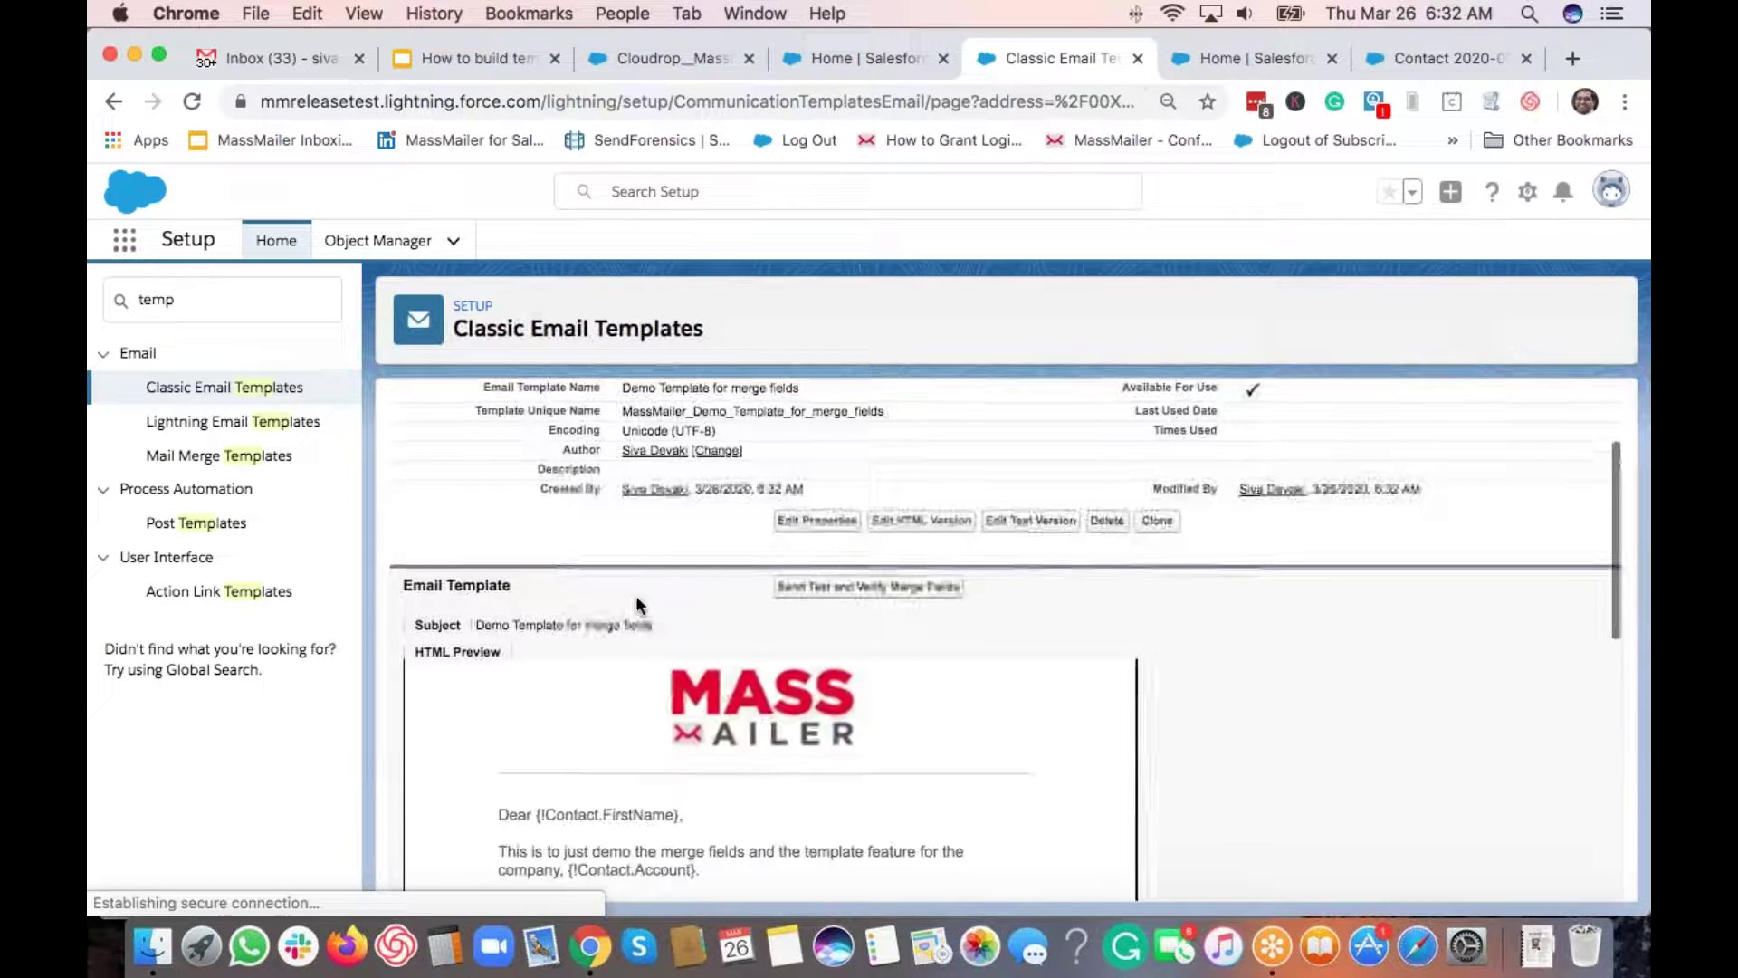
{"action": "scroll", "coordinate": [887, 754], "scroll_direction": "down", "scroll_amount": 3}
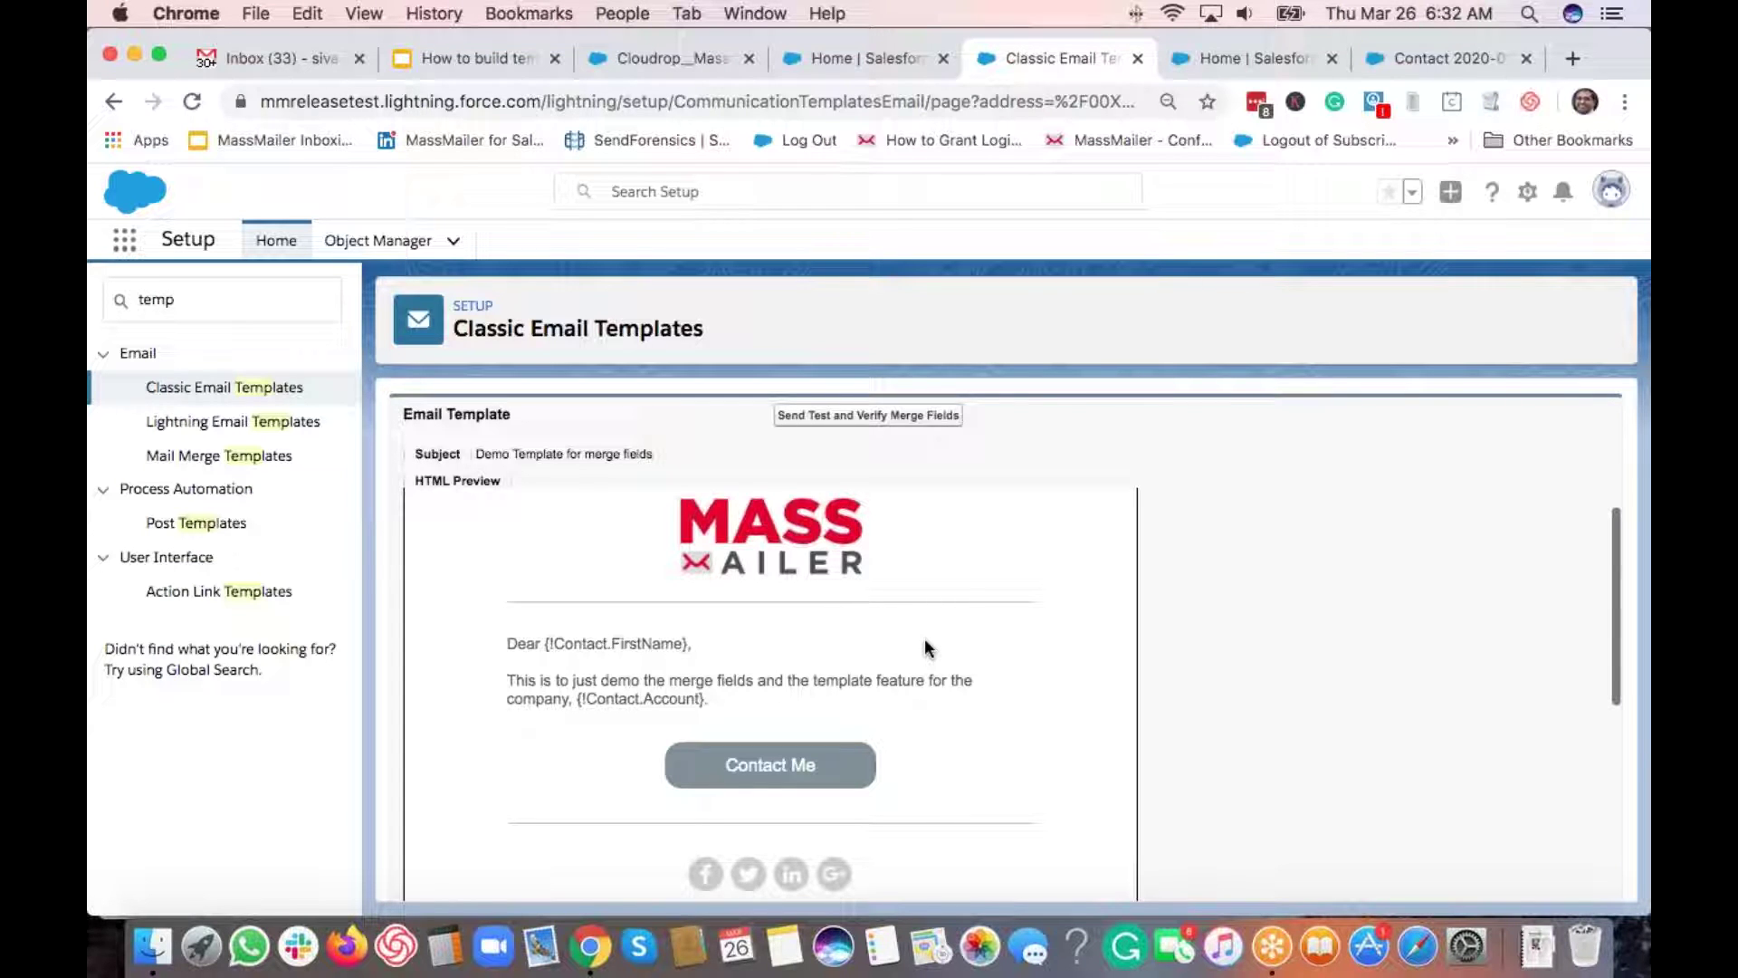
{"action": "scroll", "coordinate": [925, 638], "scroll_direction": "up", "scroll_amount": 2}
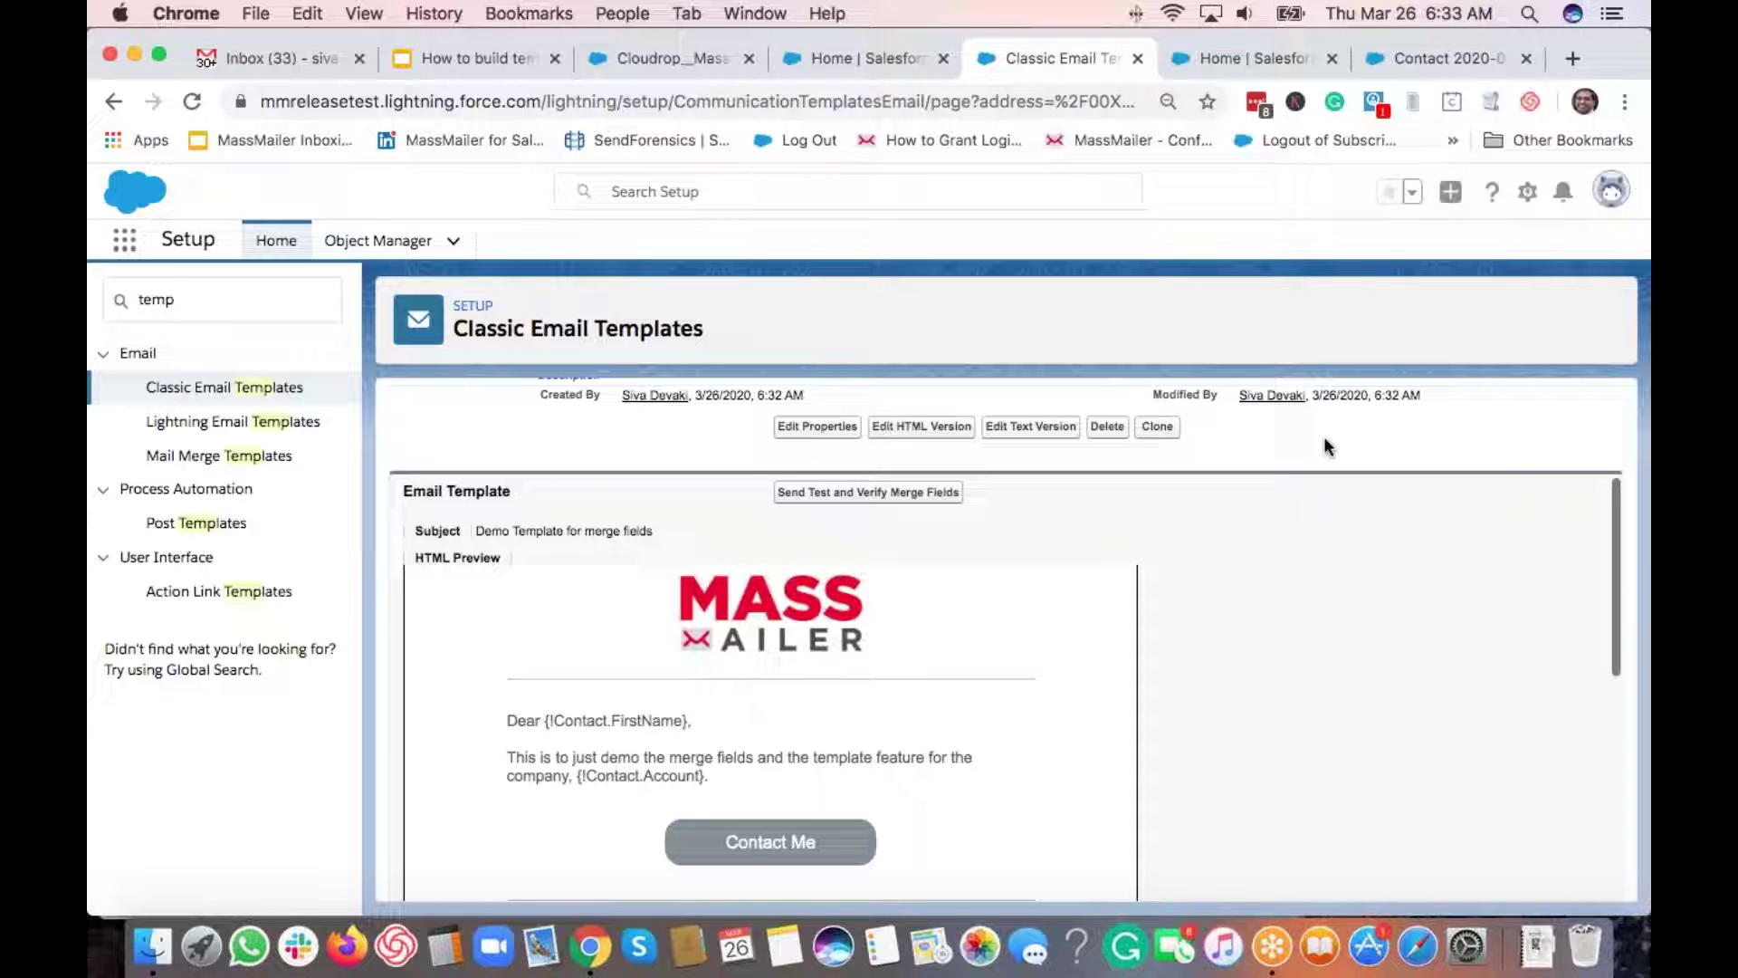
{"action": "left_click", "coordinate": [823, 60]}
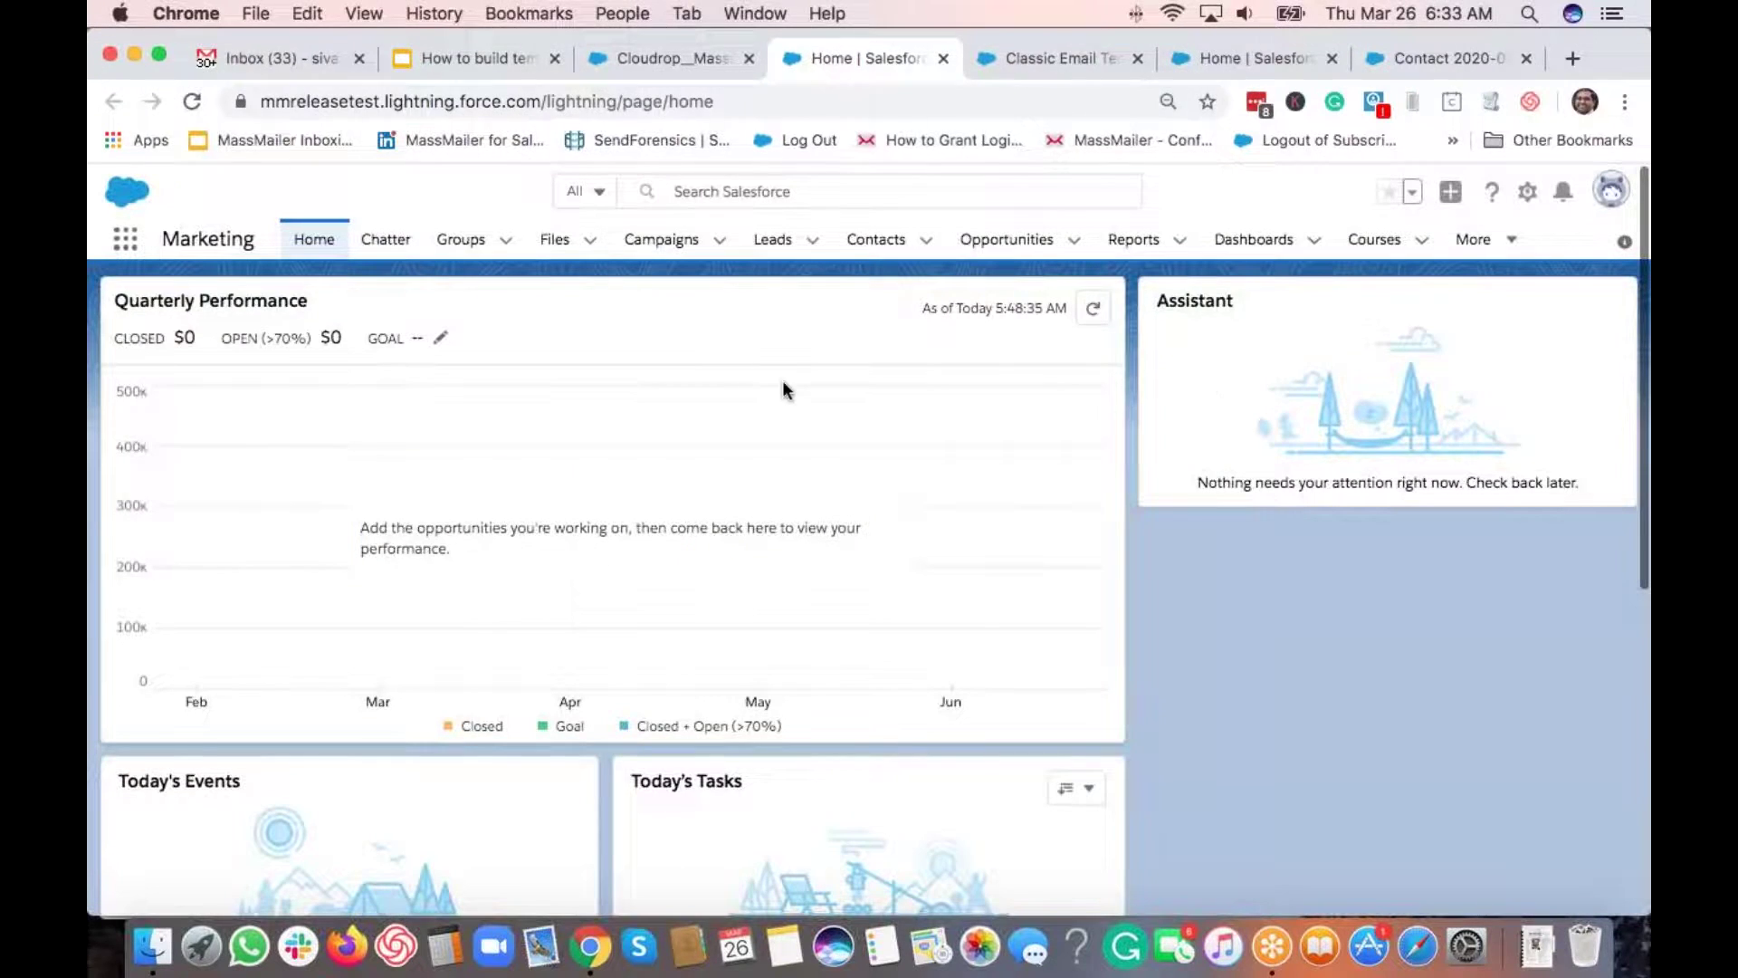
Step: Start an Outreach Wizard targeting Contact records in the Dec 30 list view (6 contacts)
{"action": "left_click", "coordinate": [652, 61]}
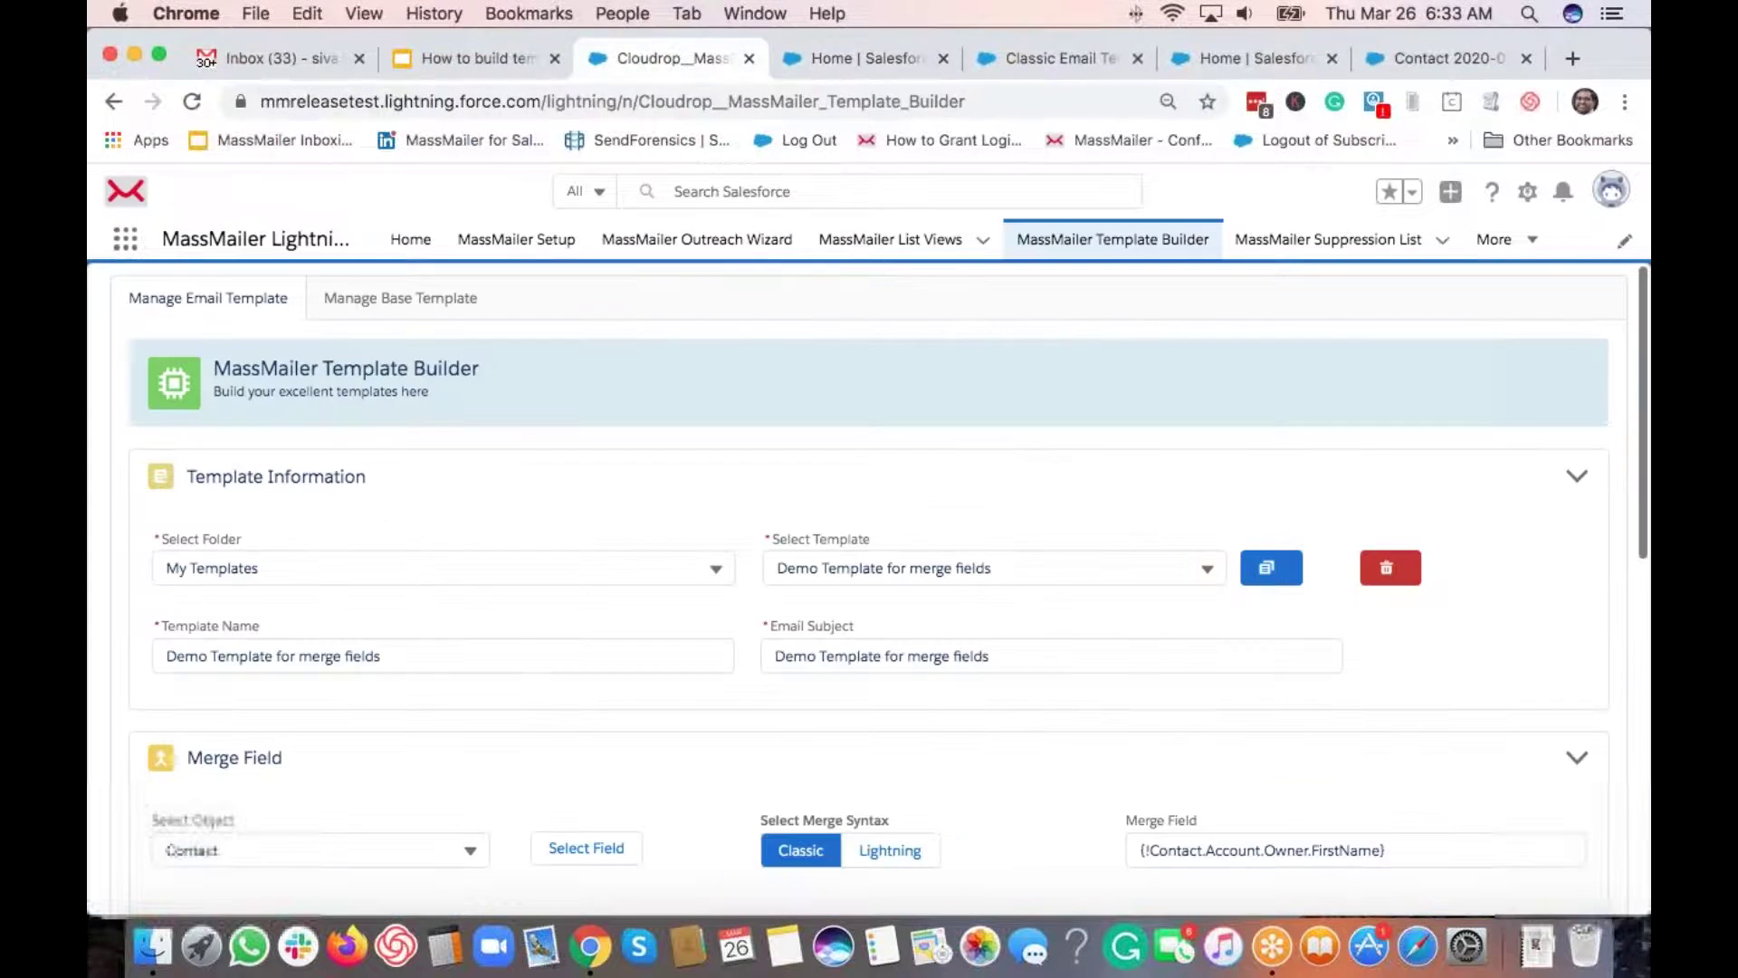
{"action": "left_click", "coordinate": [725, 240]}
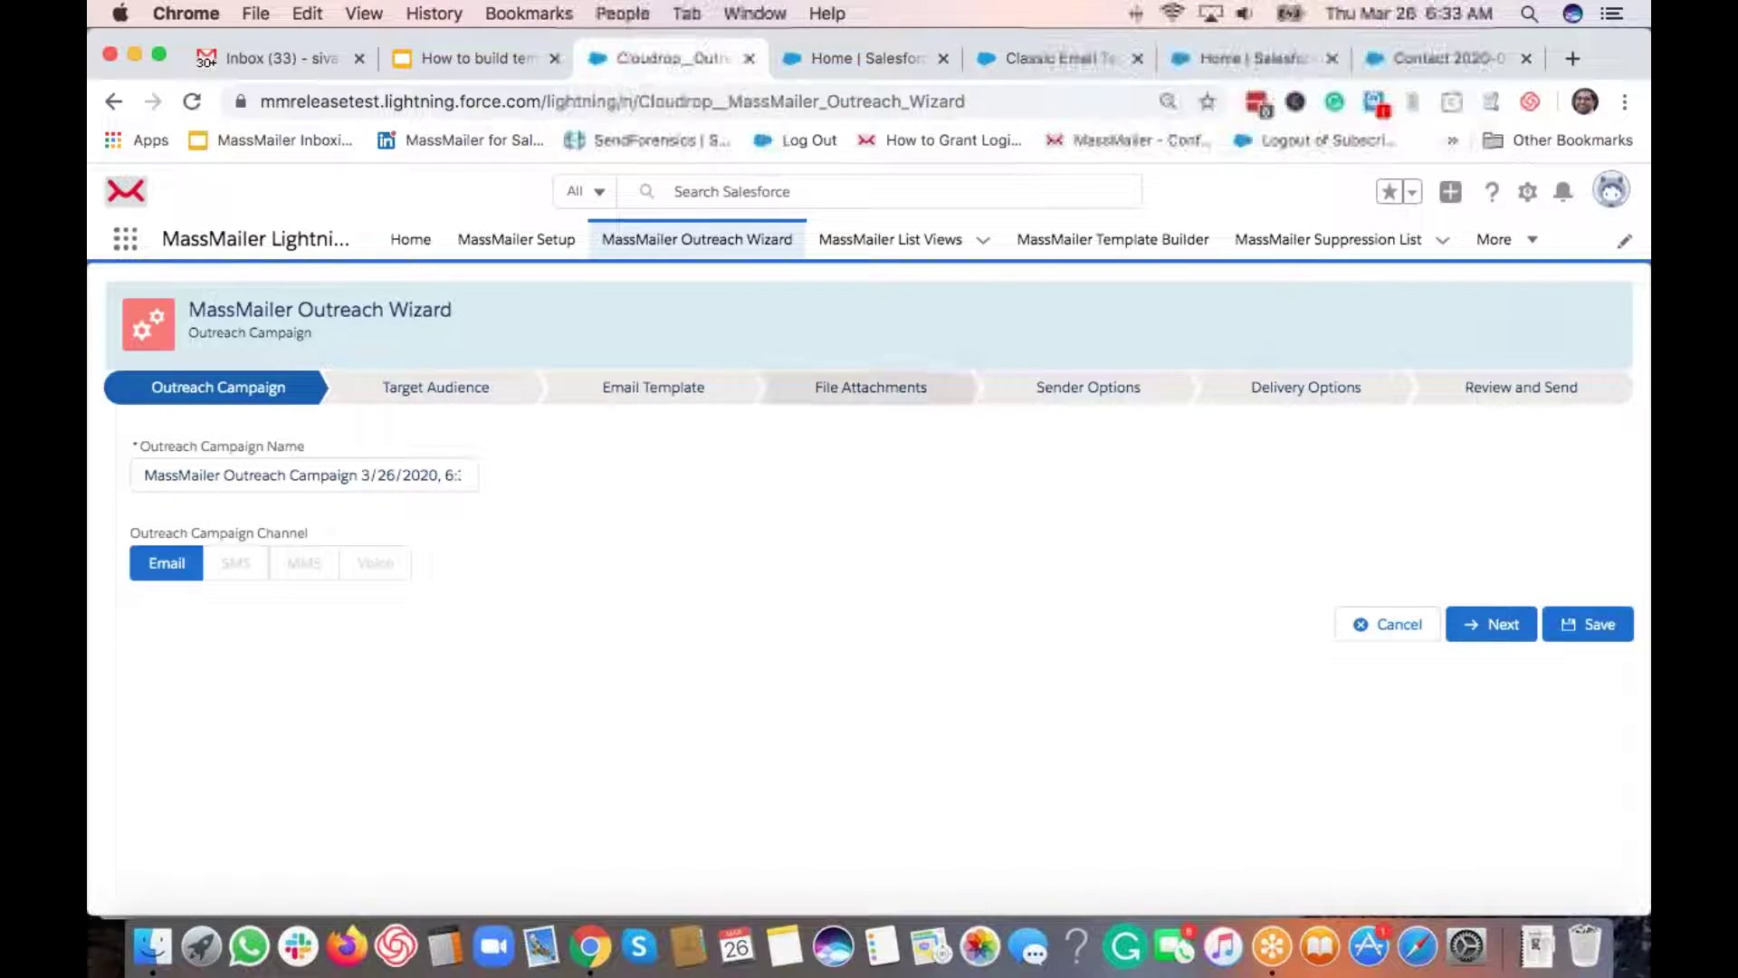
{"action": "left_click", "coordinate": [1496, 625]}
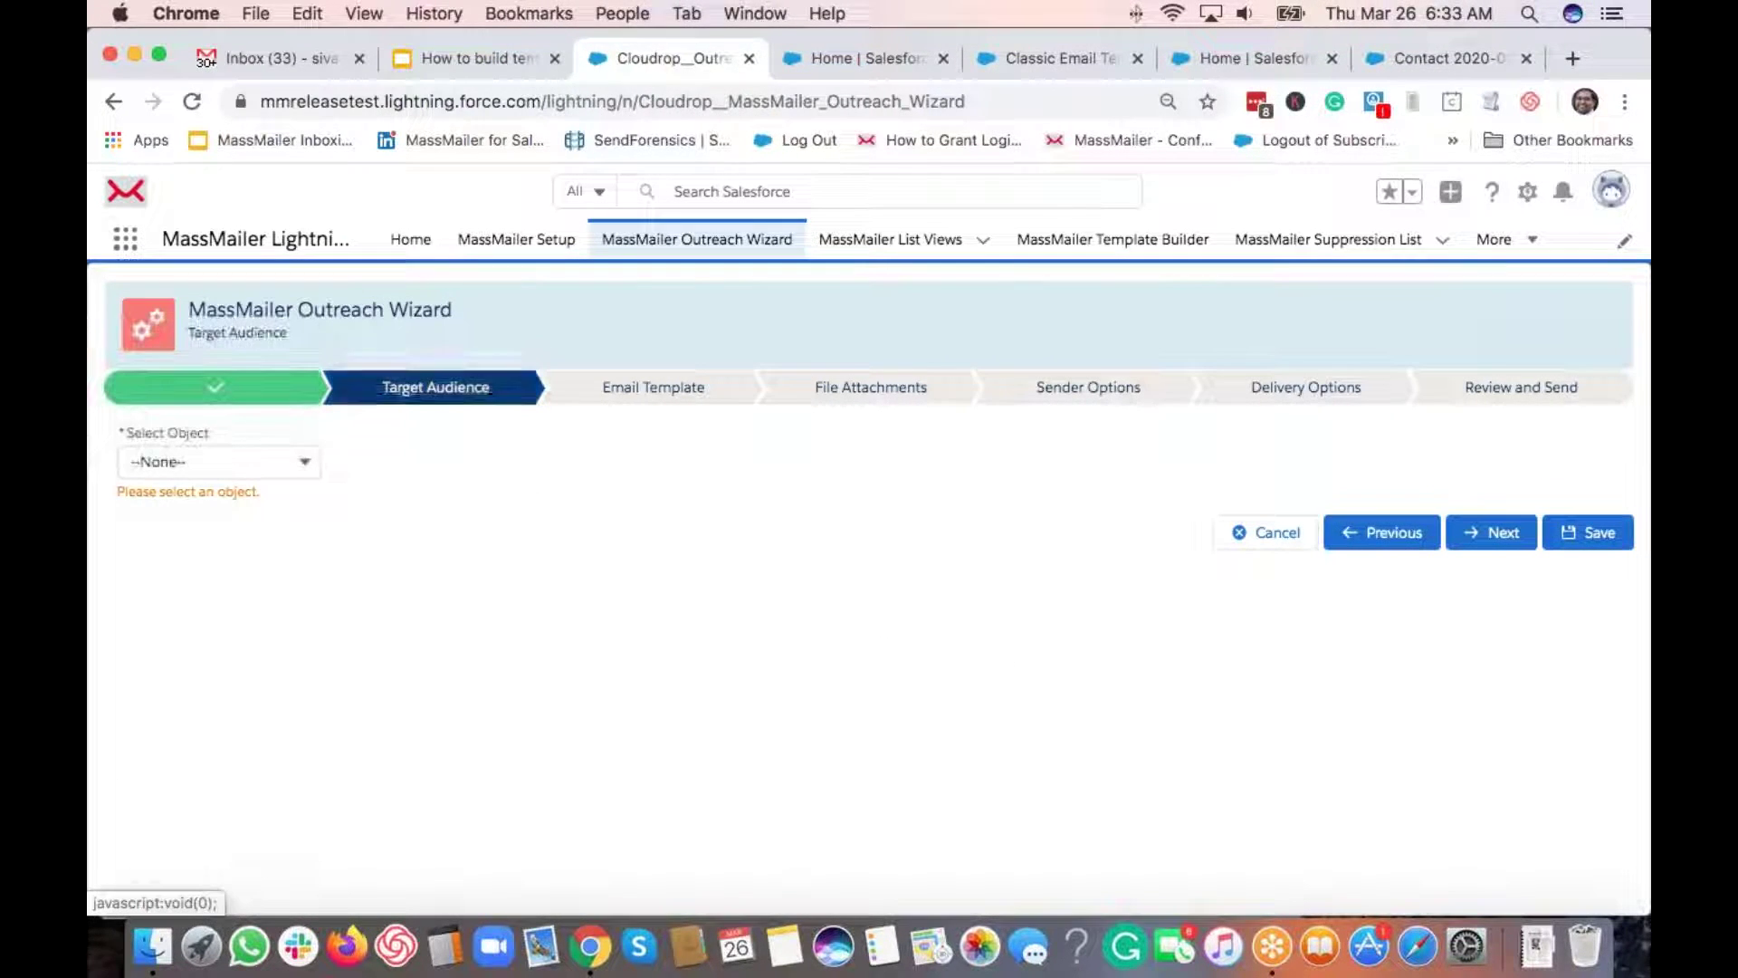
{"action": "left_click", "coordinate": [208, 460]}
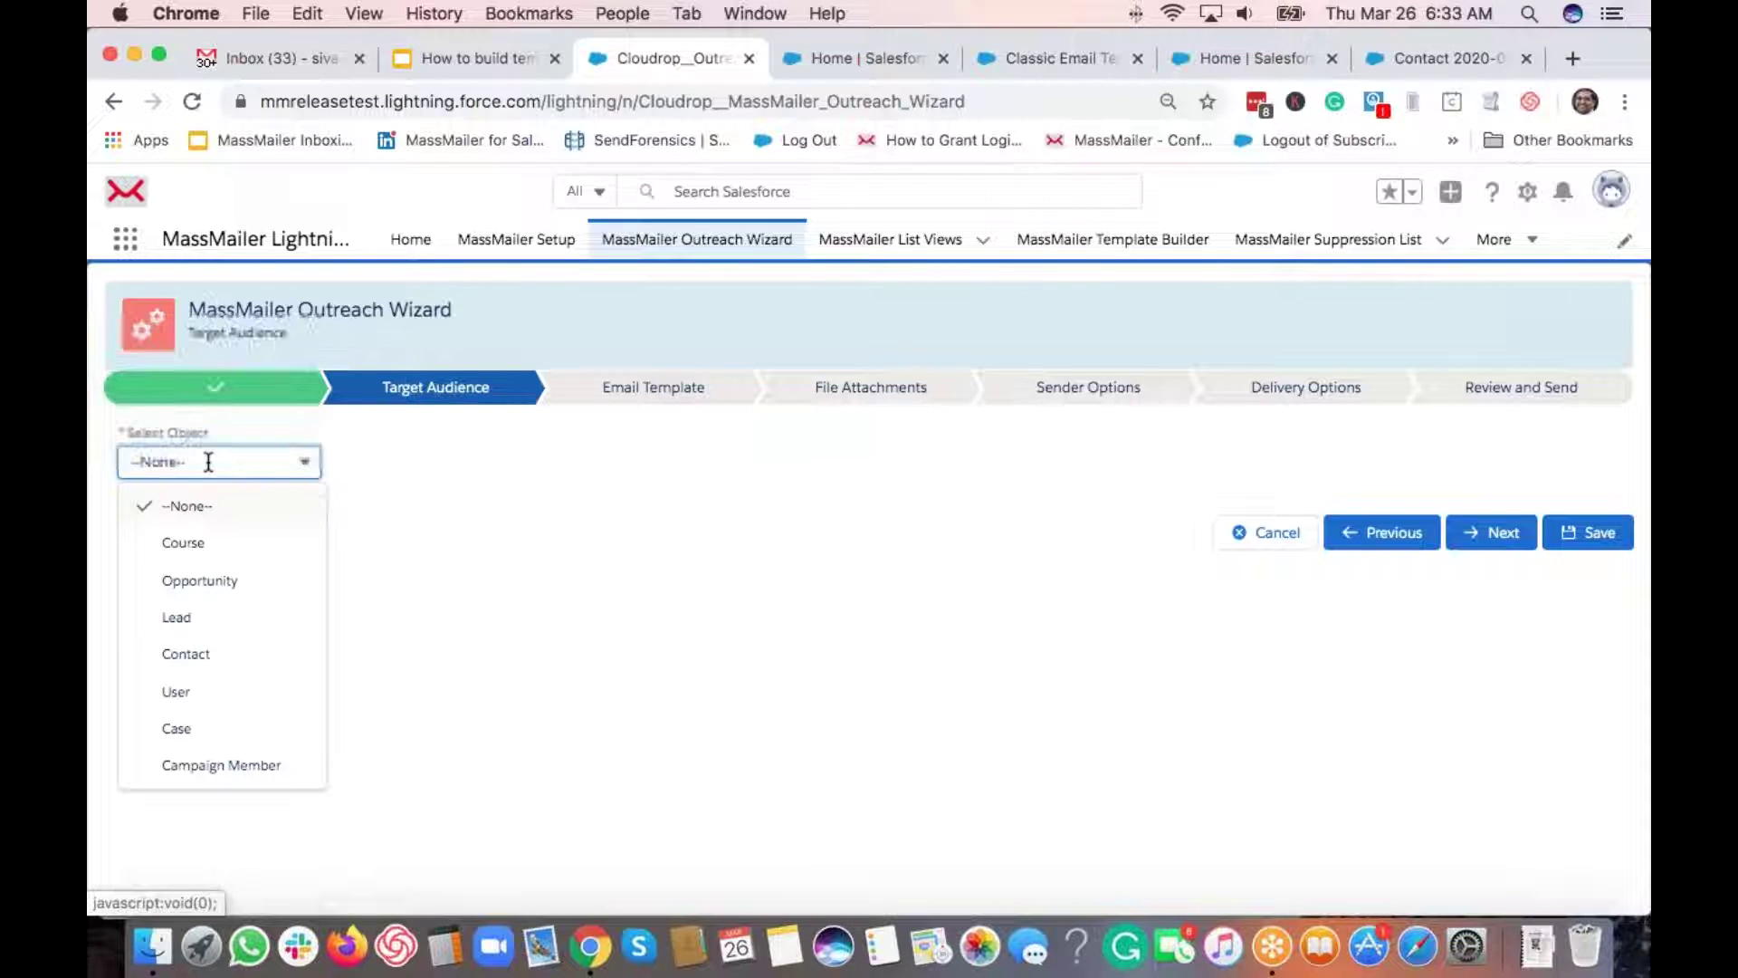
{"action": "left_click", "coordinate": [189, 654]}
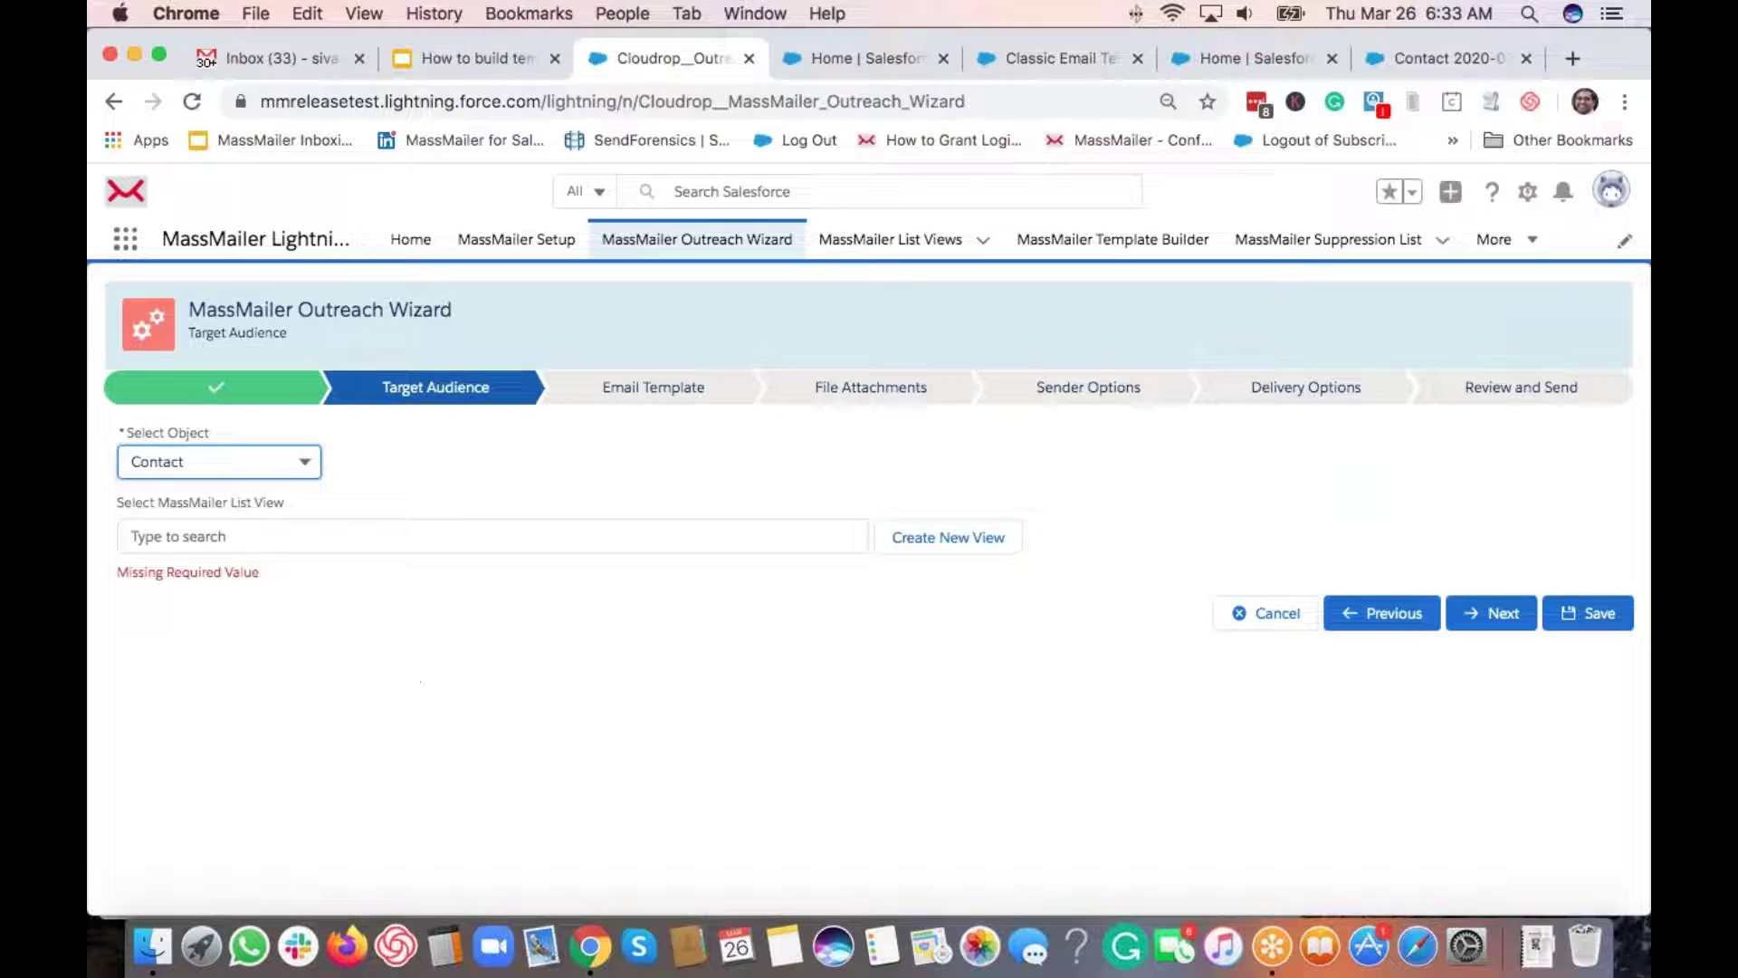
{"action": "left_click", "coordinate": [265, 543]}
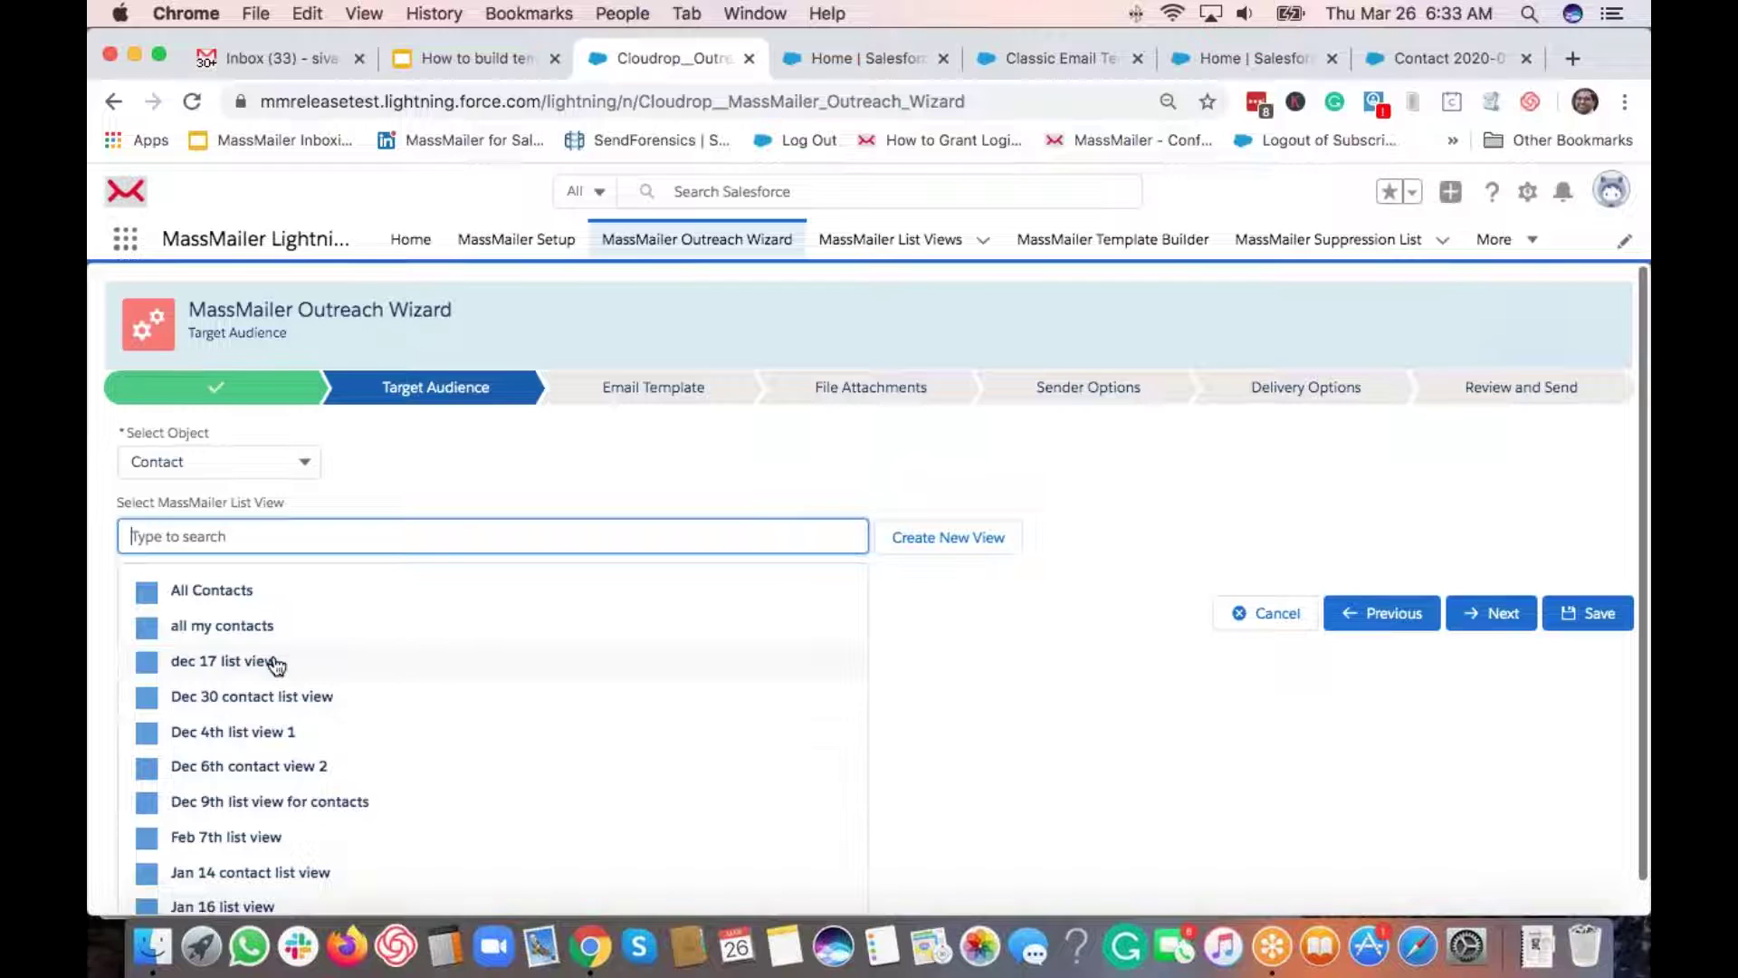
{"action": "left_click", "coordinate": [315, 698]}
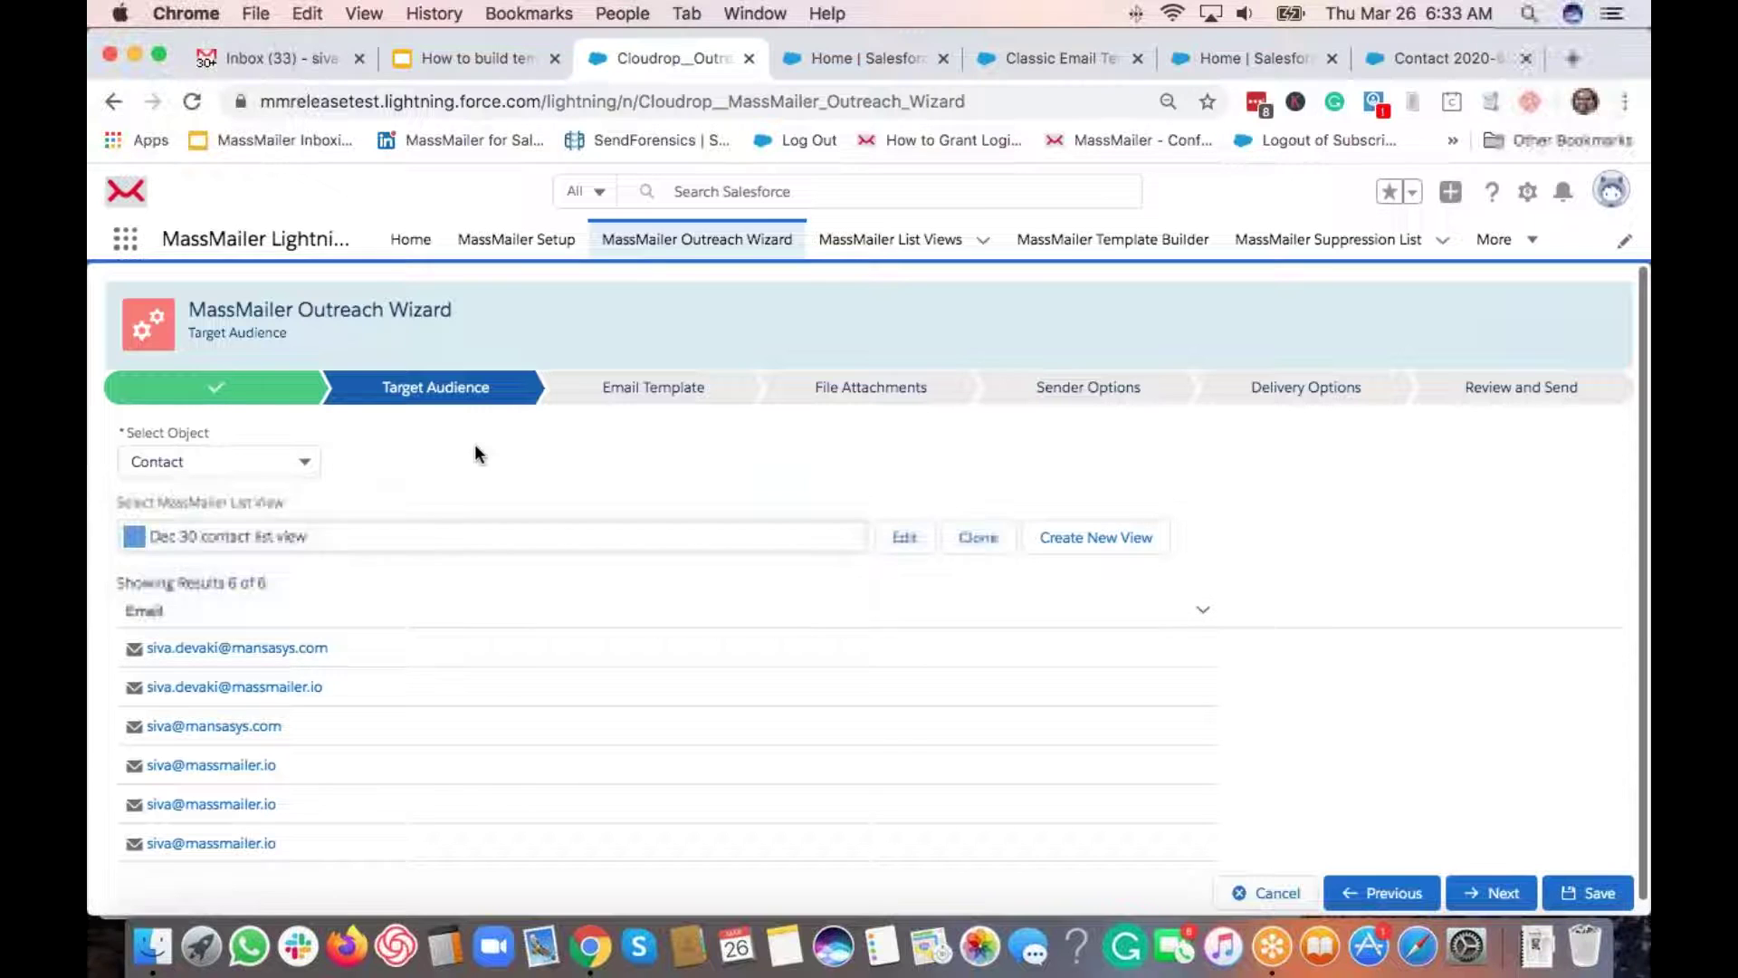
{"action": "scroll", "coordinate": [638, 534], "scroll_direction": "down", "scroll_amount": 1}
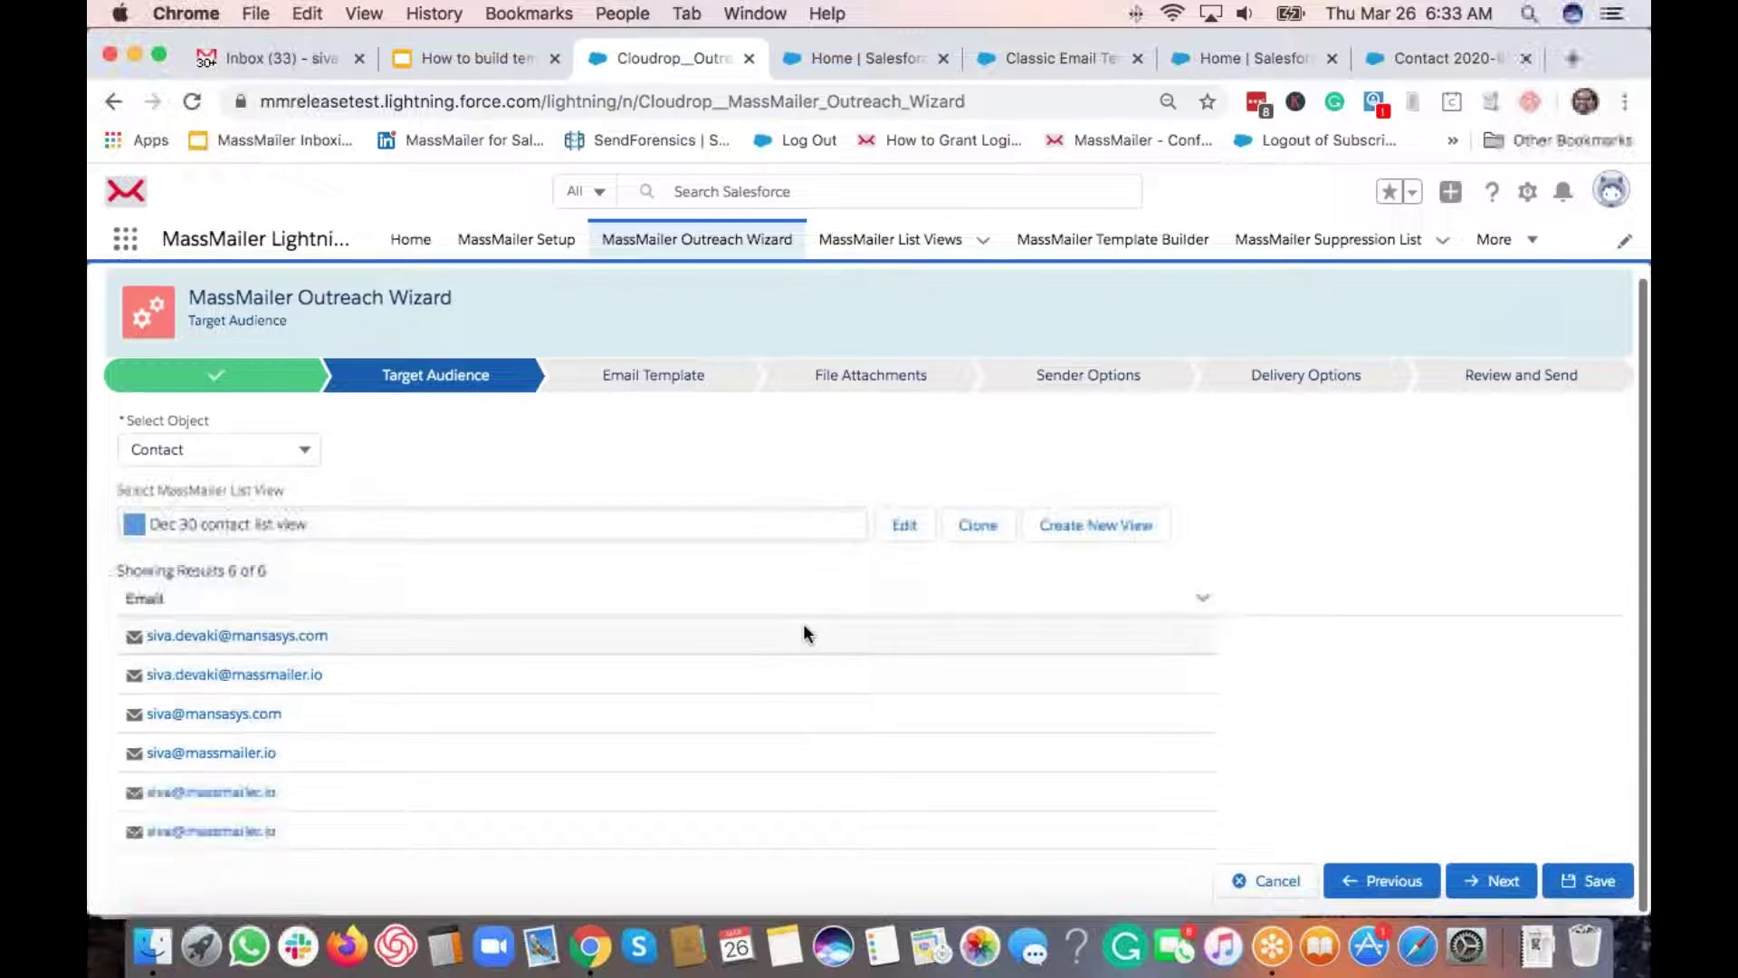
{"action": "left_click", "coordinate": [1490, 878]}
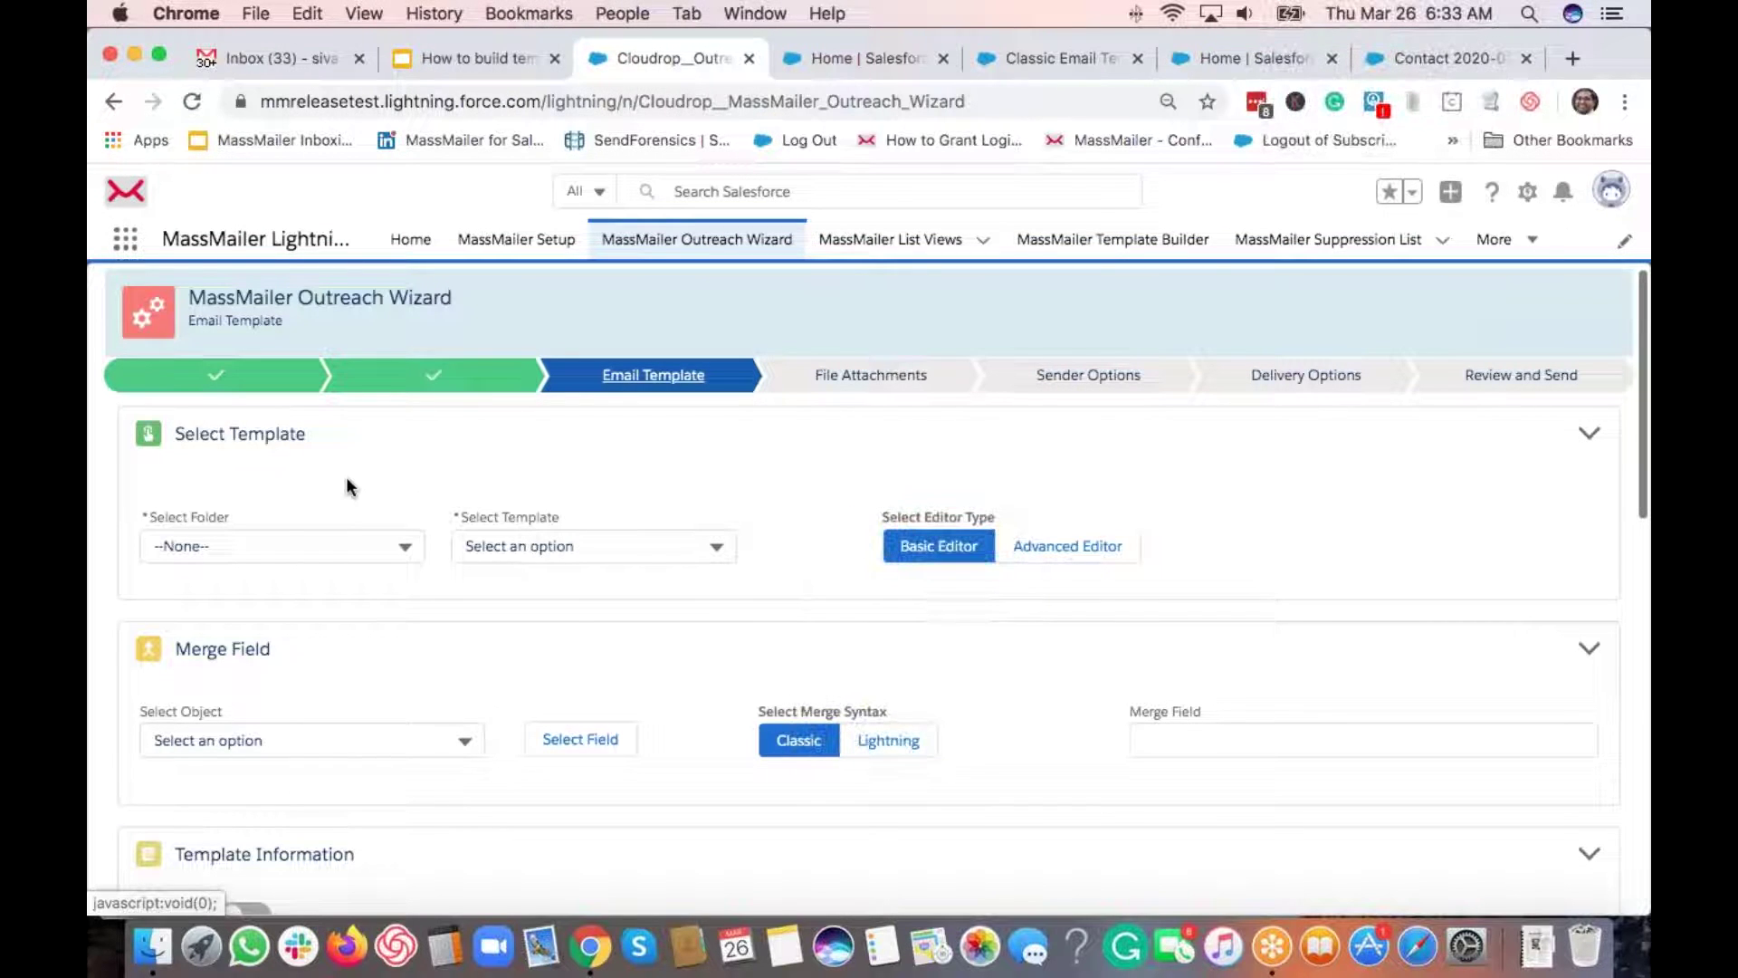
Step: Choose Demo Template for merge fields from the My Templates folder as the email template
{"action": "left_click", "coordinate": [360, 542]}
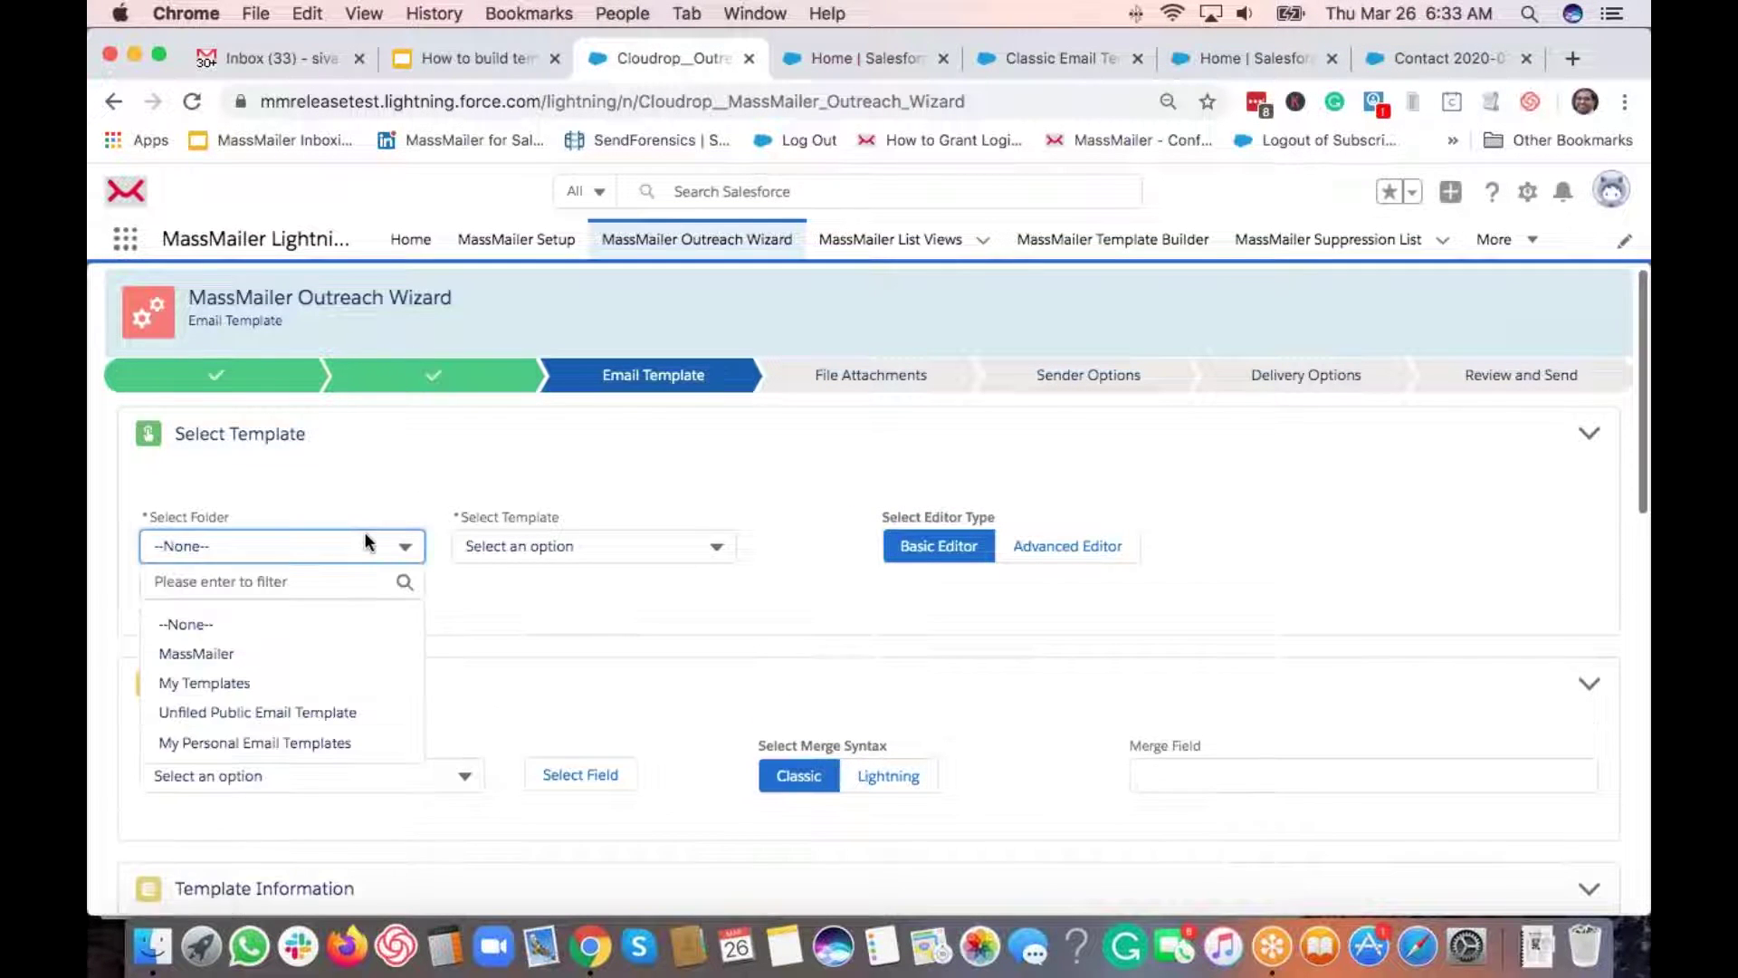
{"action": "left_click", "coordinate": [269, 684]}
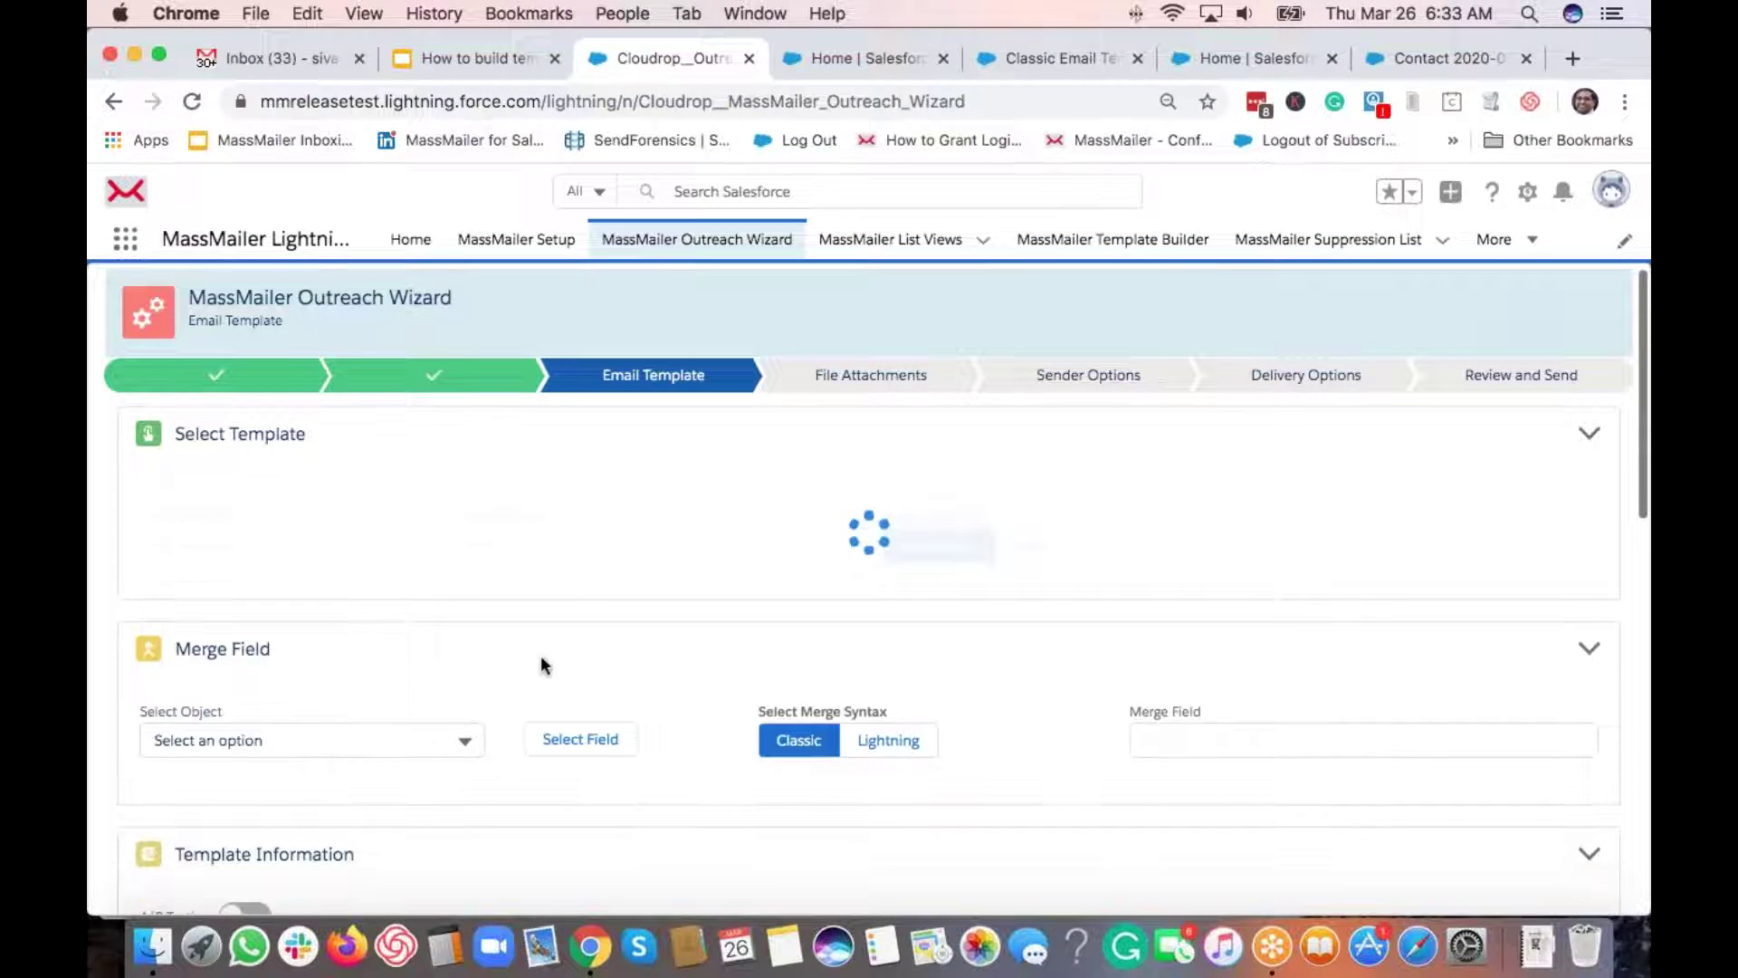
{"action": "left_click", "coordinate": [483, 549]}
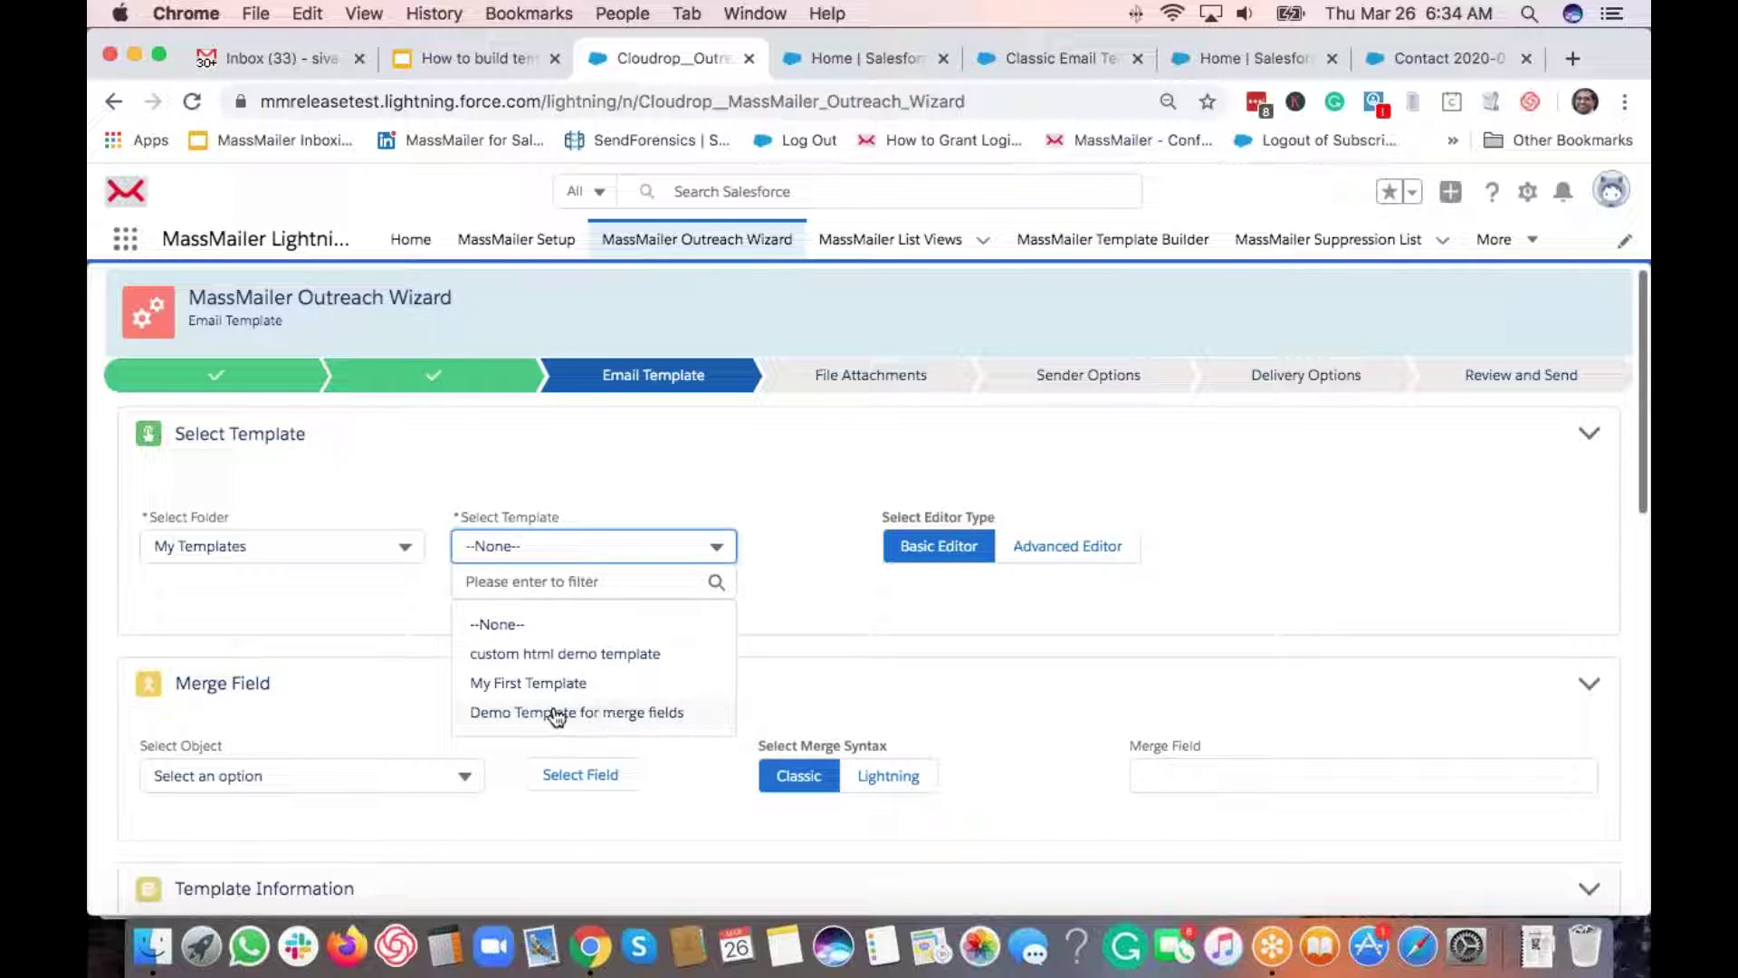
{"action": "left_click", "coordinate": [609, 715]}
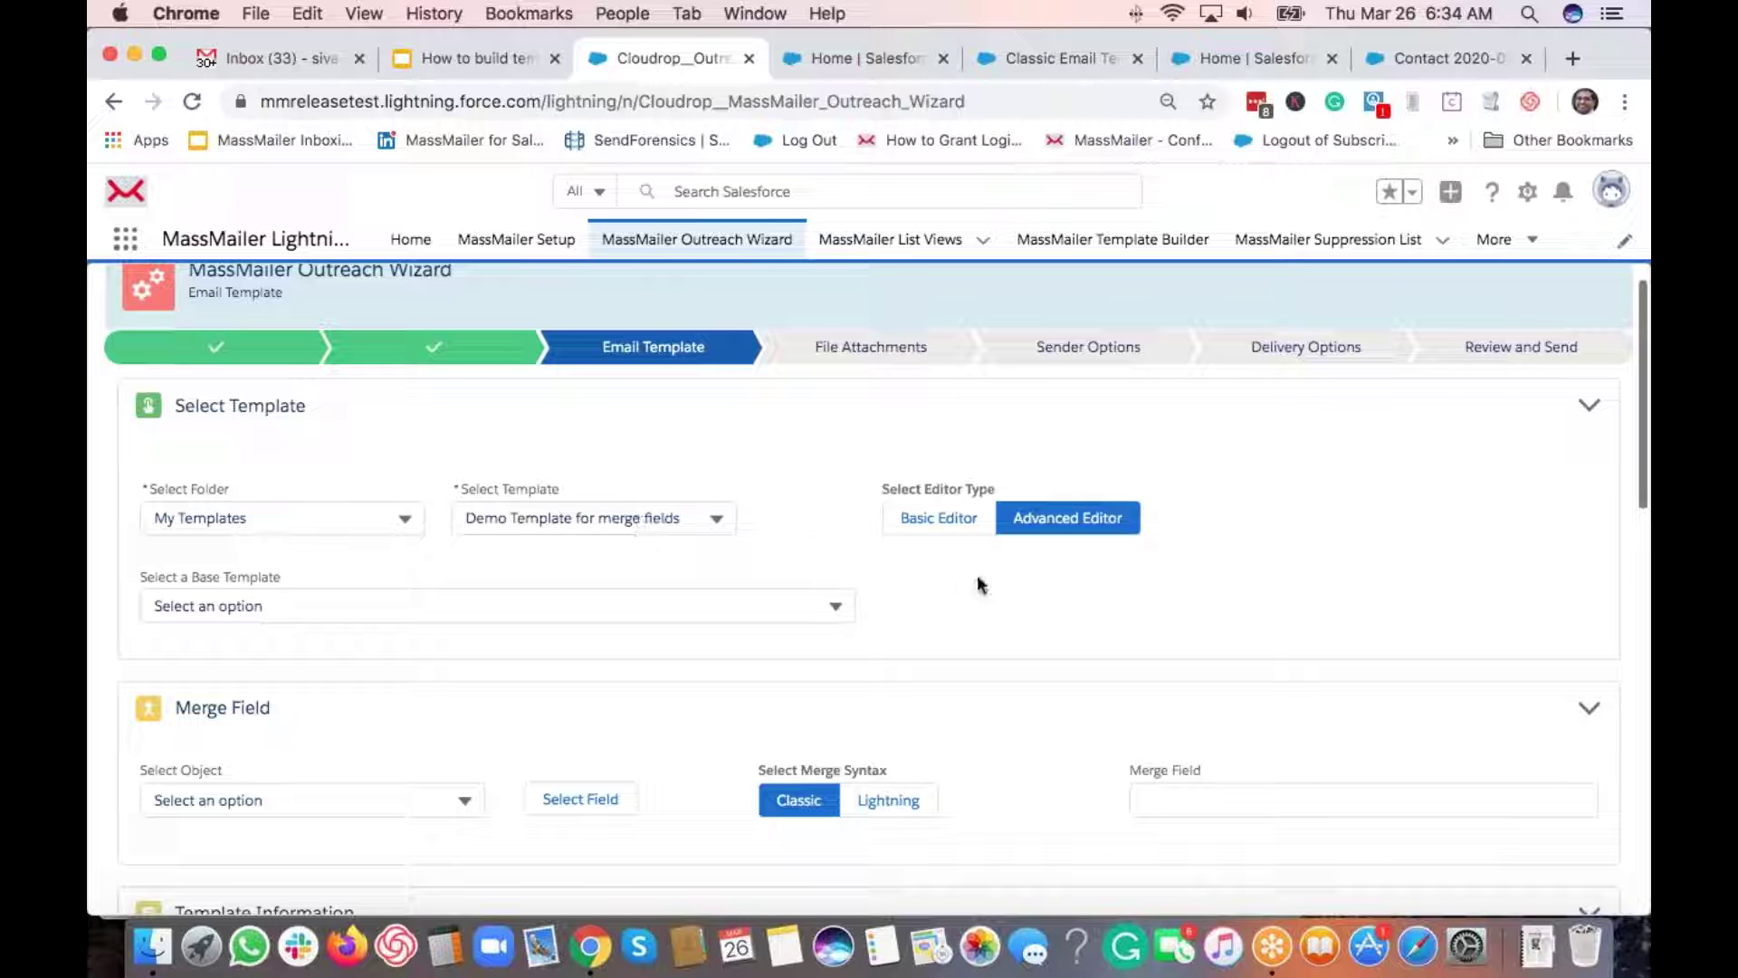
{"action": "scroll", "coordinate": [978, 584], "scroll_direction": "down", "scroll_amount": 3}
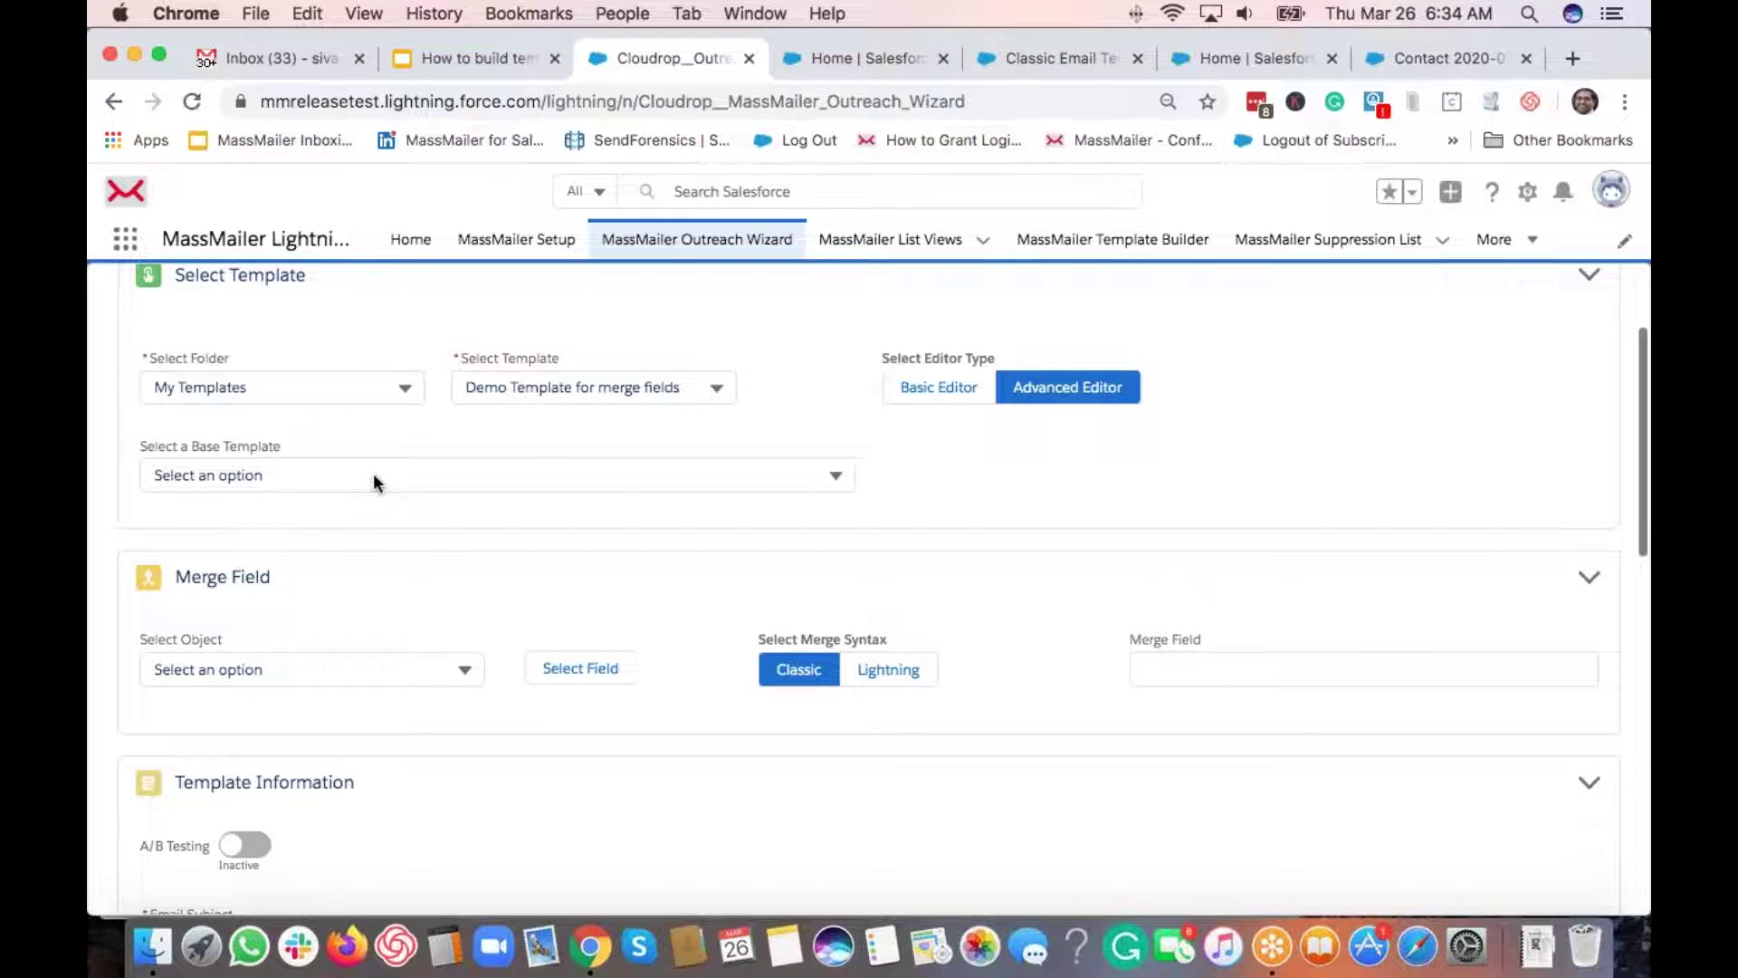
{"action": "scroll", "coordinate": [373, 473], "scroll_direction": "up", "scroll_amount": 1}
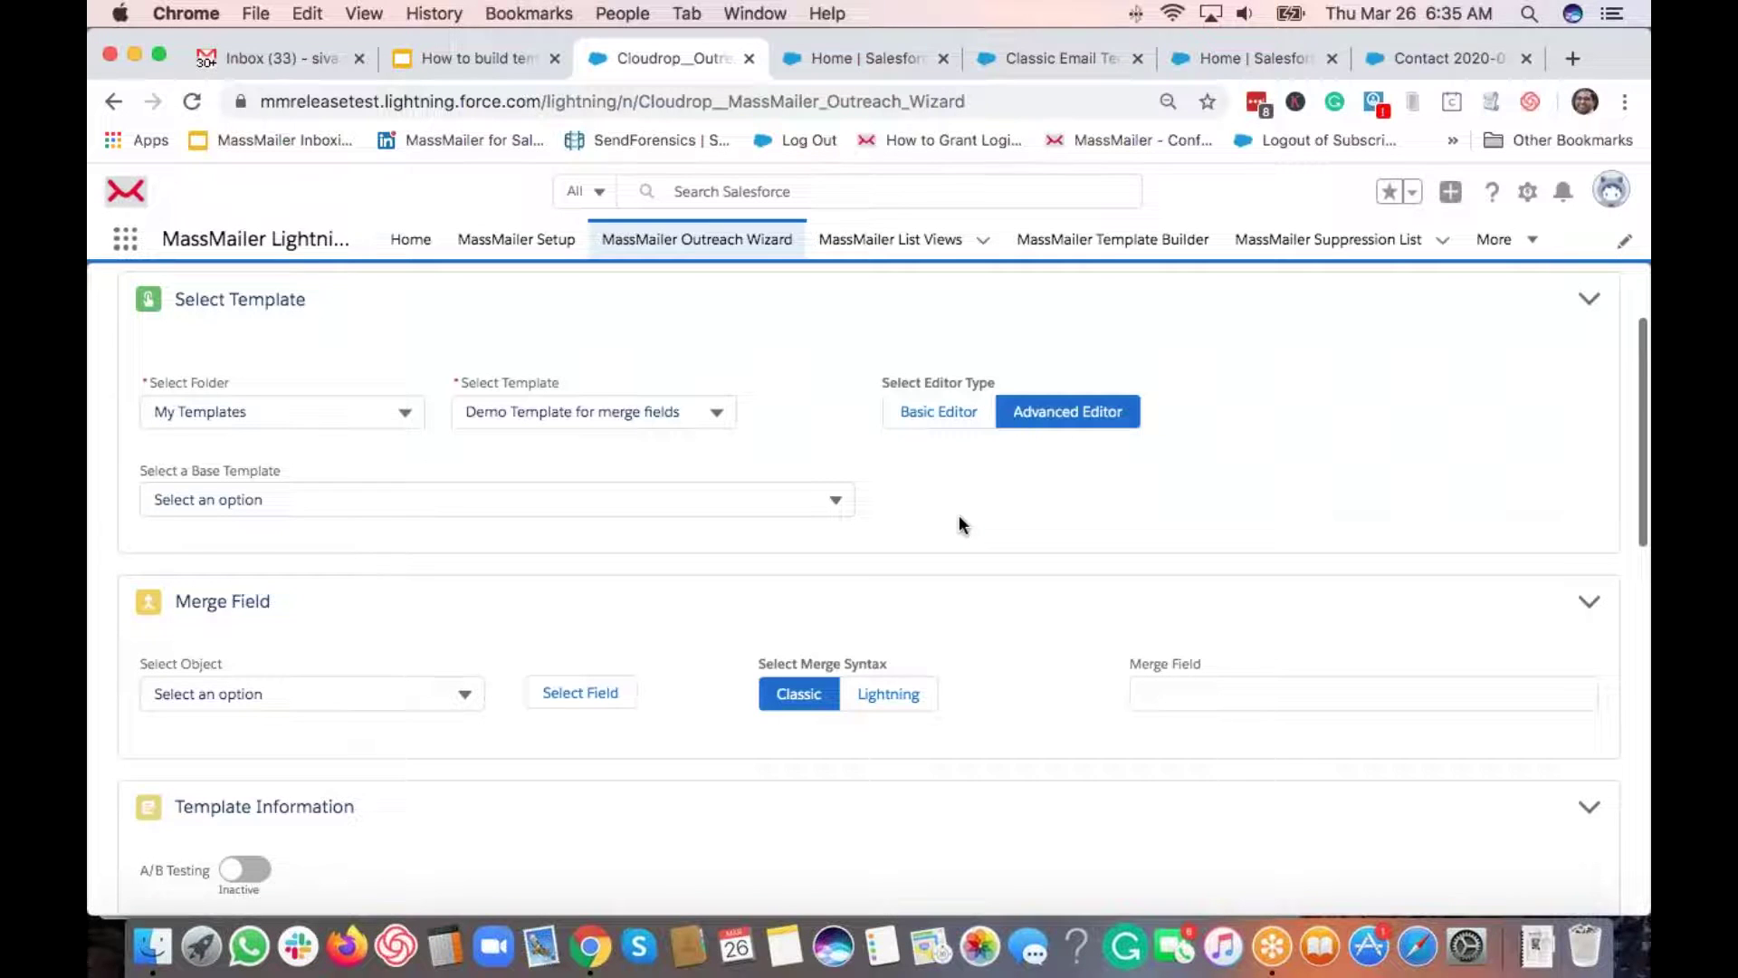
{"action": "scroll", "coordinate": [959, 521], "scroll_direction": "down", "scroll_amount": 3}
{"action": "scroll", "coordinate": [959, 524], "scroll_direction": "down", "scroll_amount": 2}
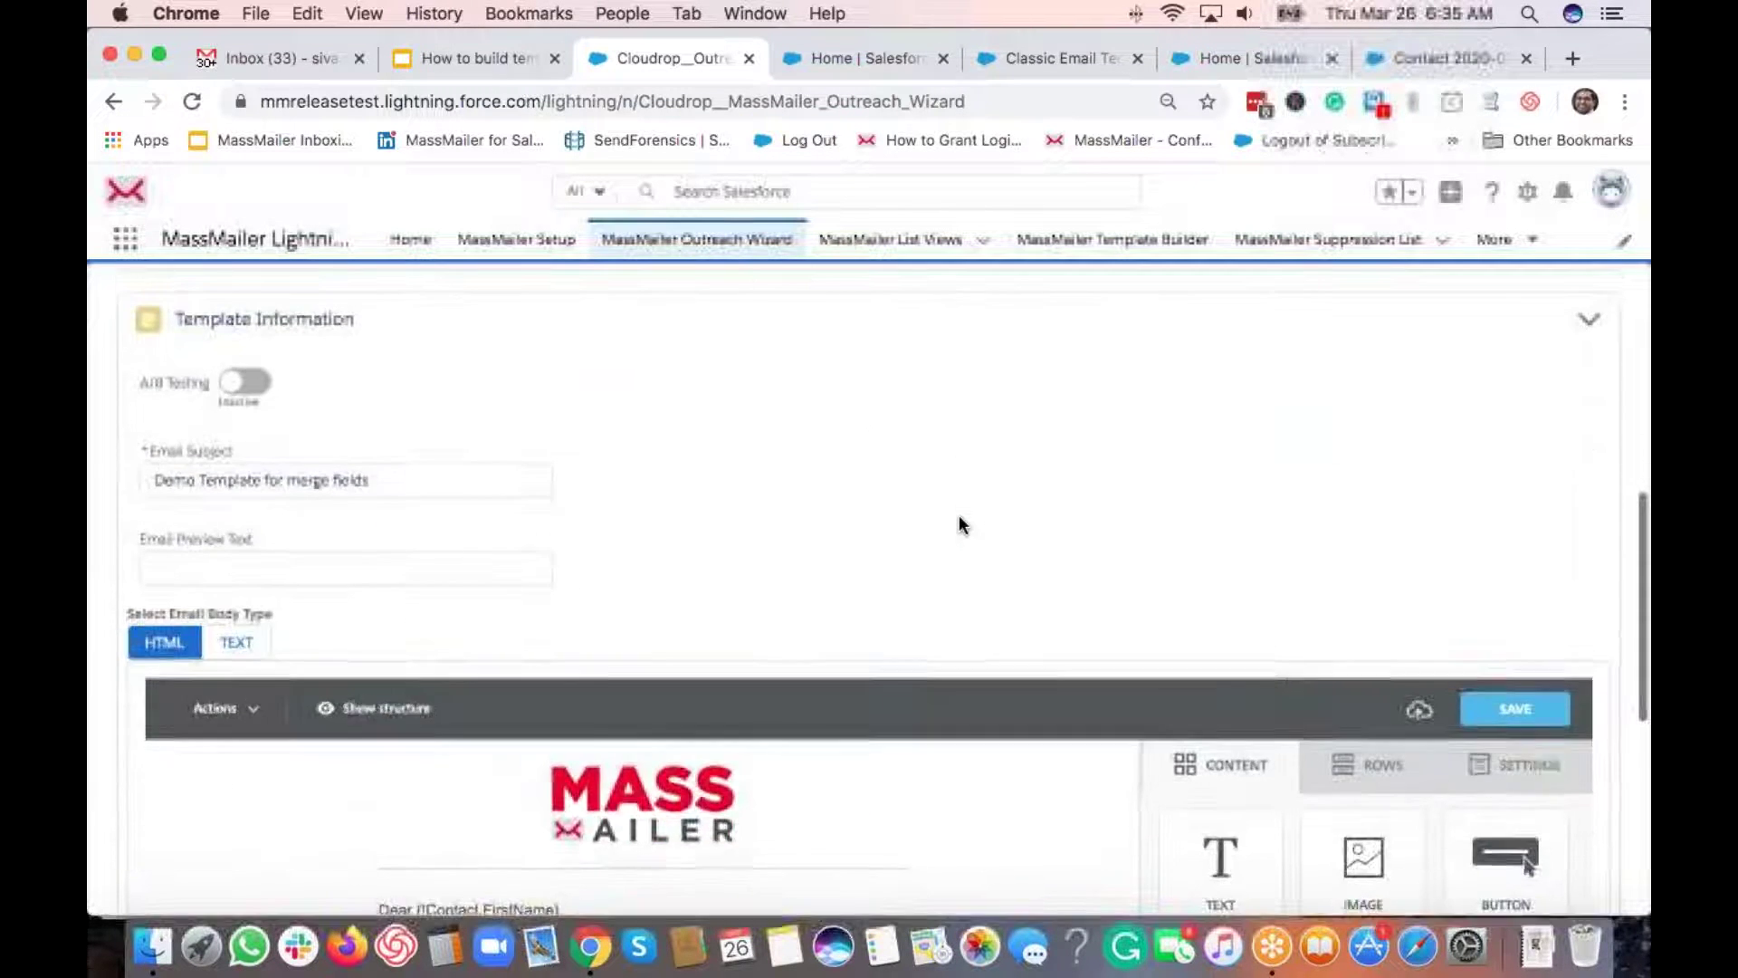
{"action": "scroll", "coordinate": [959, 524], "scroll_direction": "down", "scroll_amount": 3}
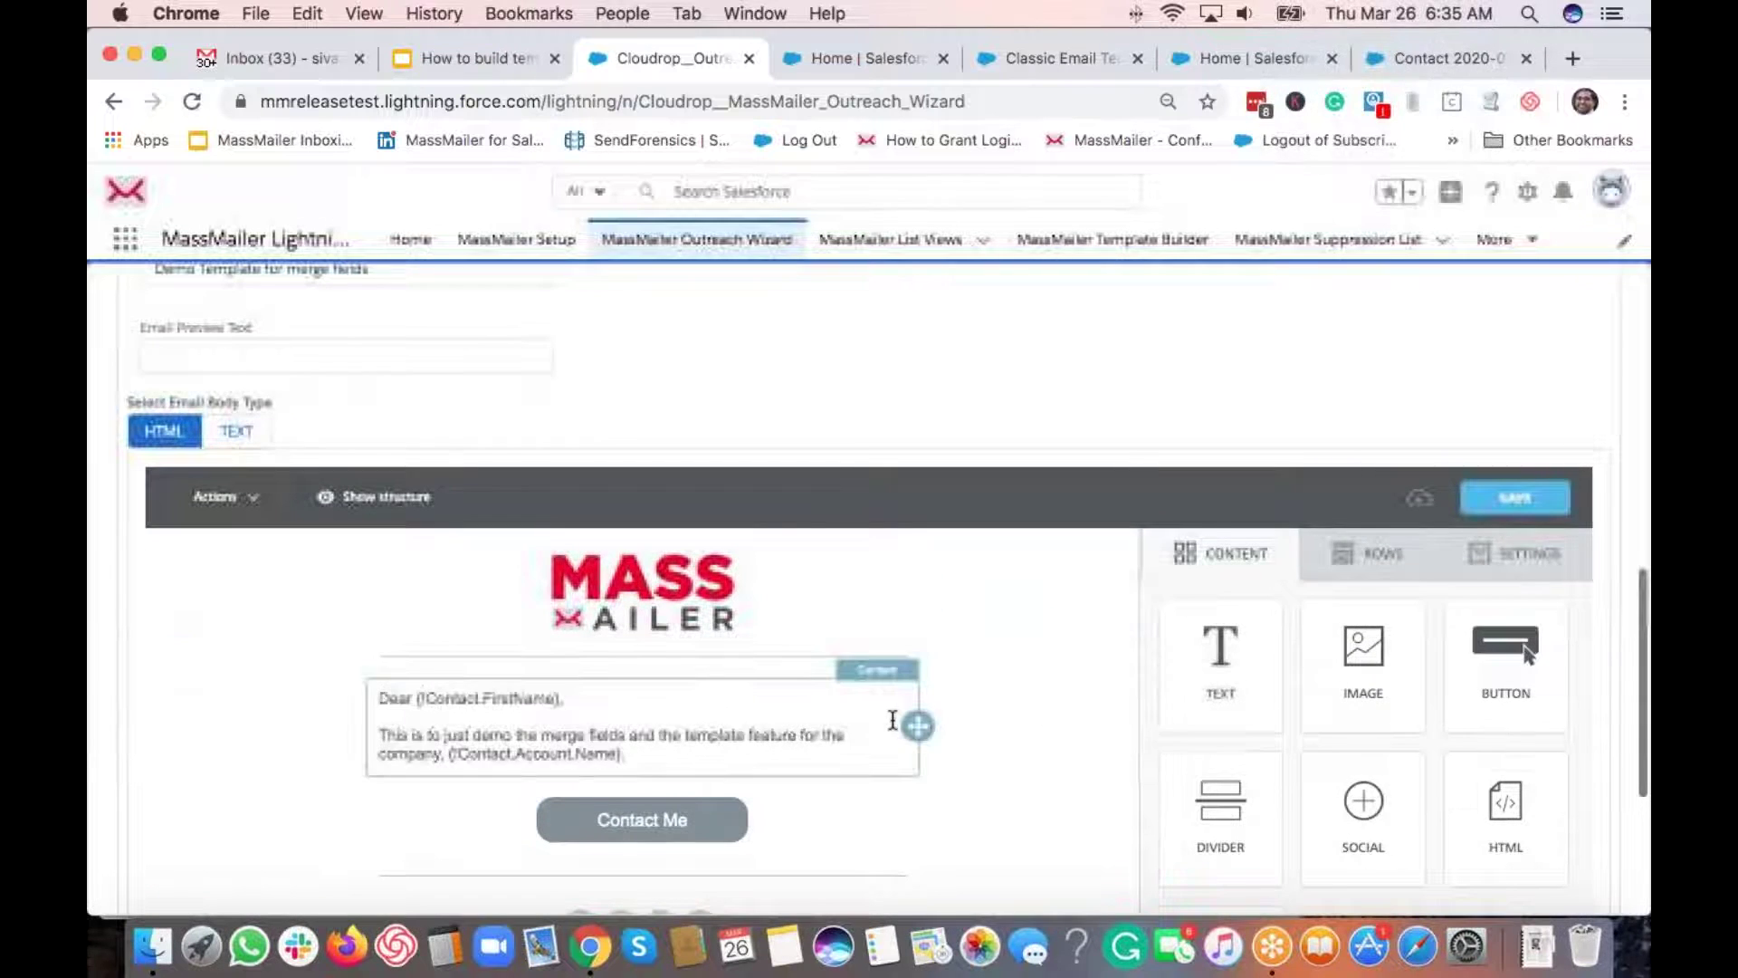
{"action": "scroll", "coordinate": [786, 710], "scroll_direction": "down", "scroll_amount": 2}
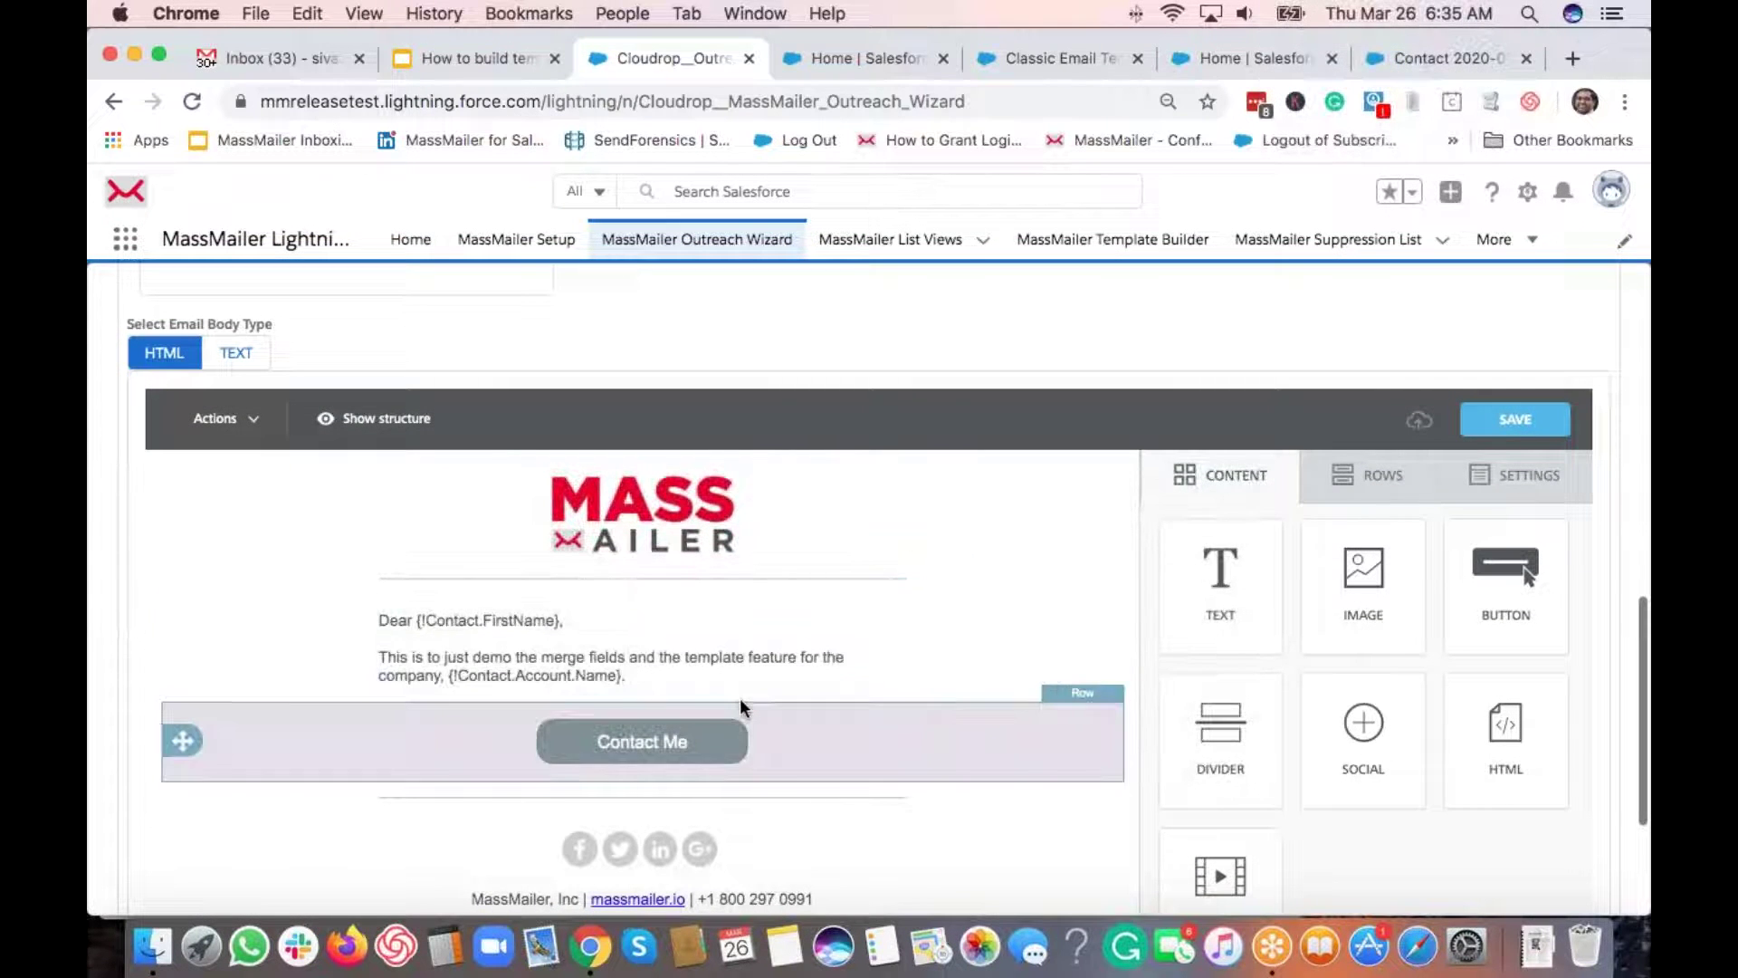
{"action": "scroll", "coordinate": [442, 534], "scroll_direction": "up", "scroll_amount": 2}
{"action": "scroll", "coordinate": [442, 534], "scroll_direction": "up", "scroll_amount": 4}
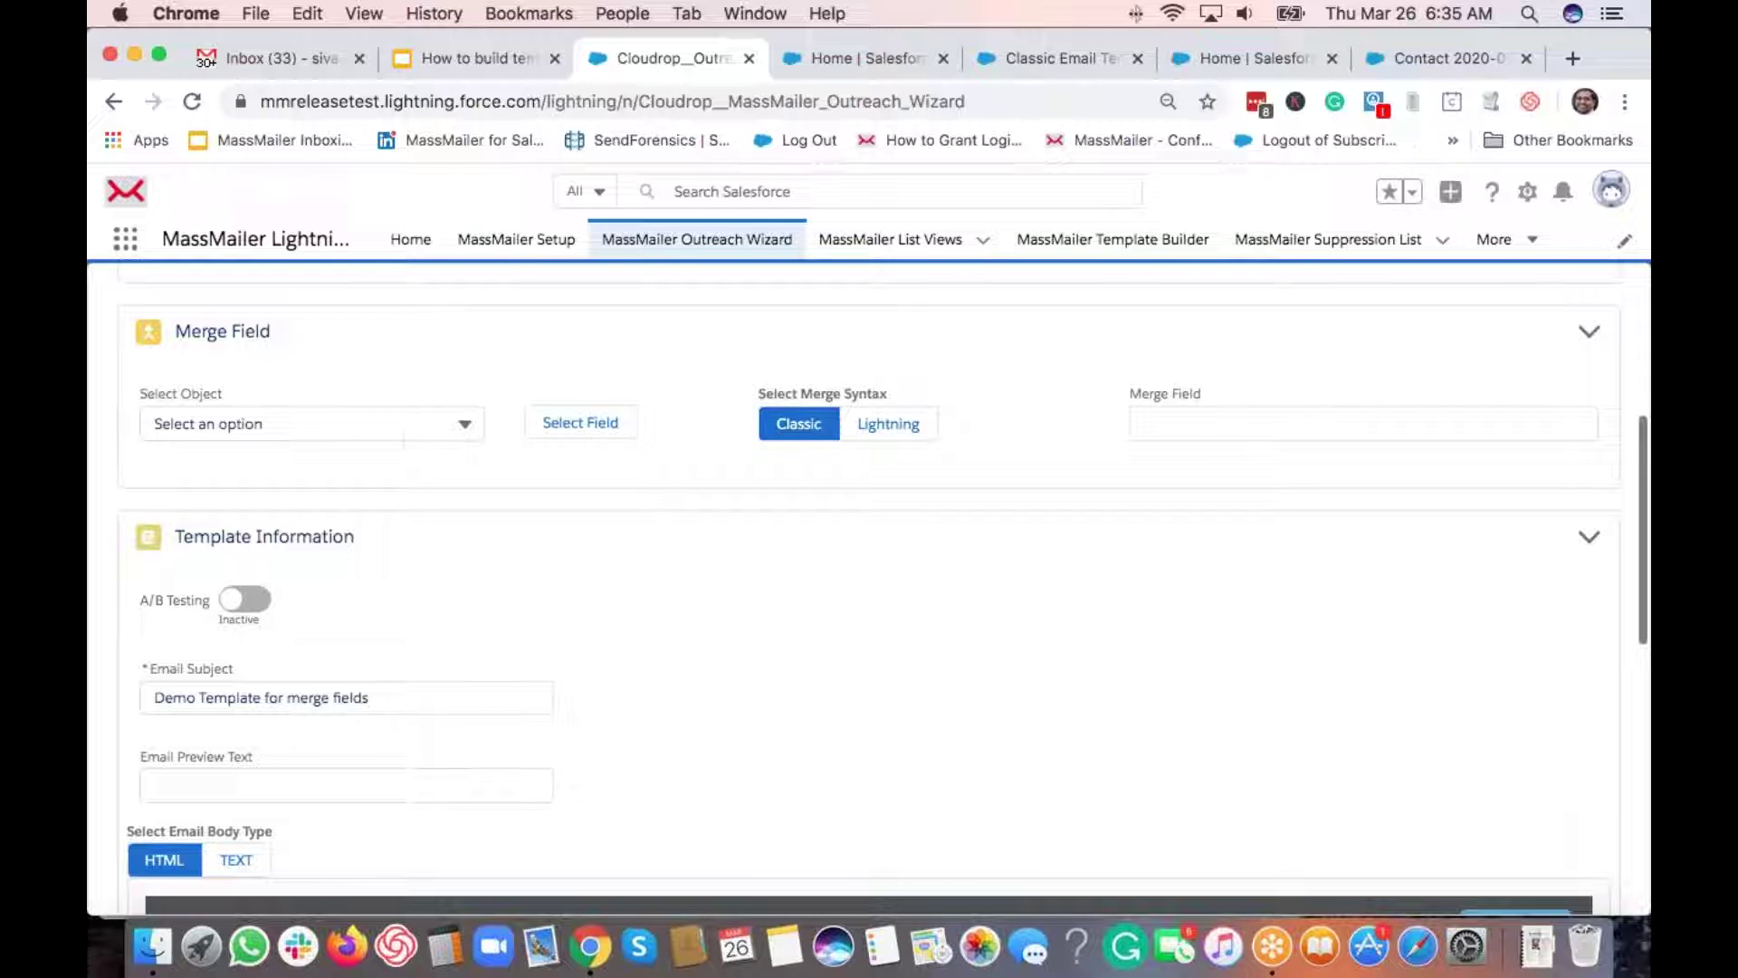
Step: Generate the {!Contact.FirstName} merge field from the Contact object's First Name field
{"action": "left_click", "coordinate": [431, 434]}
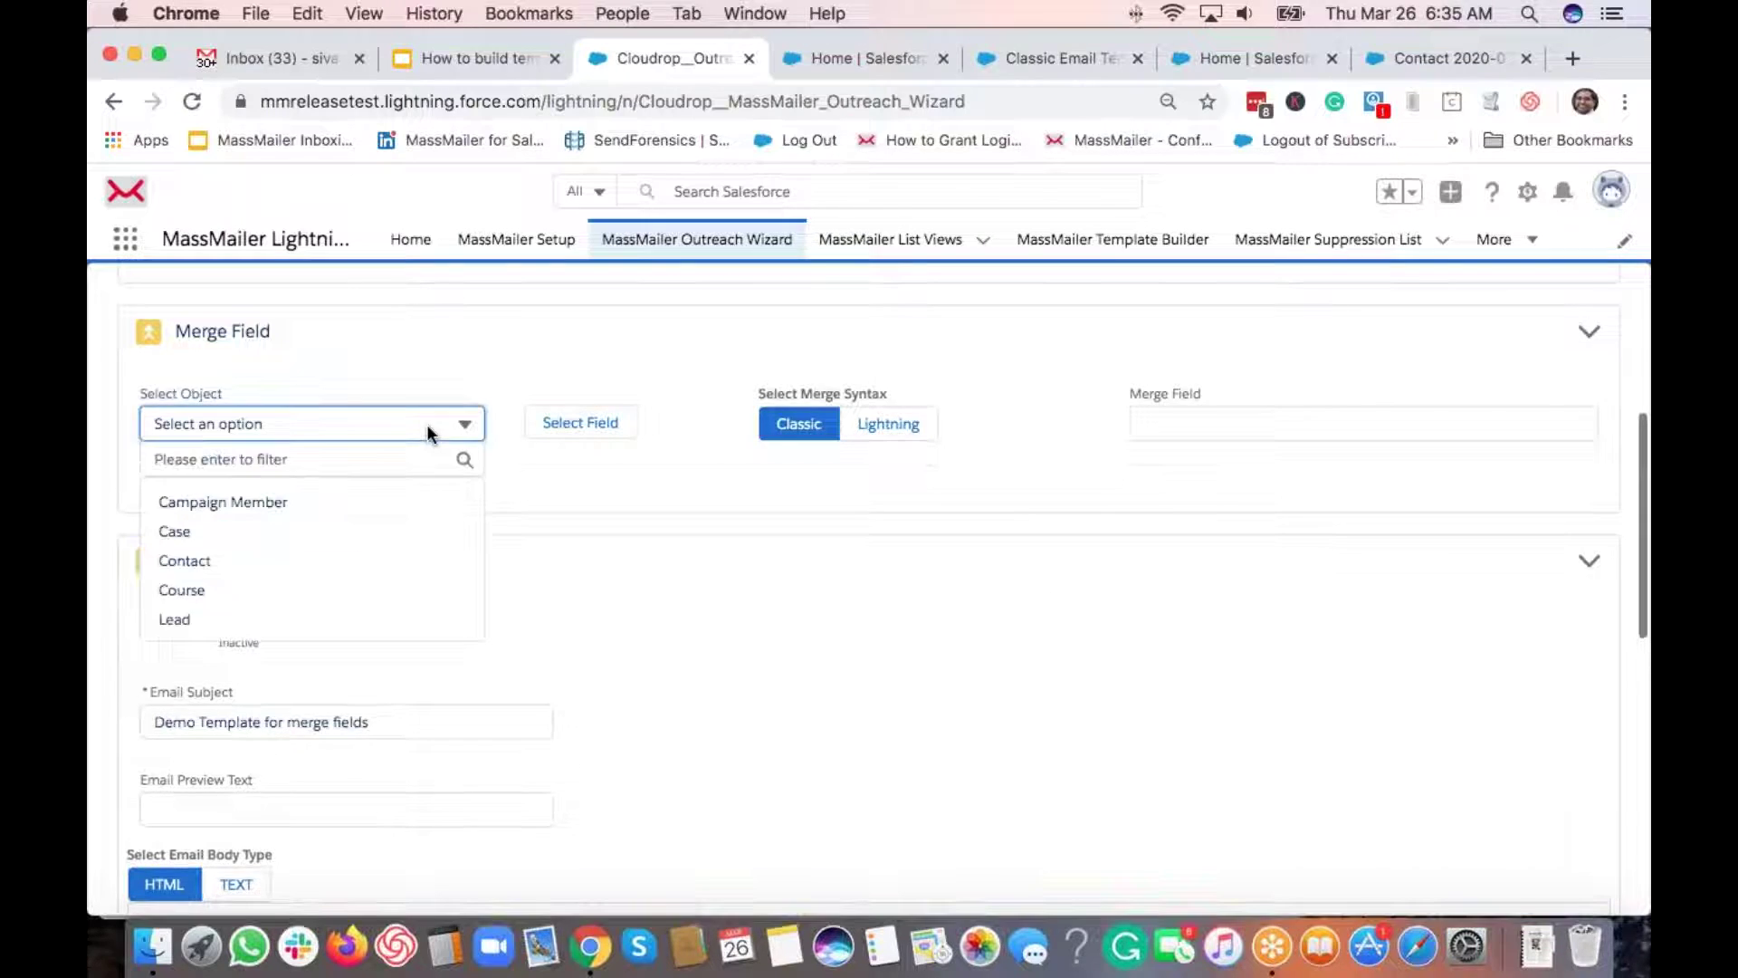
{"action": "left_click", "coordinate": [249, 563]}
{"action": "left_click", "coordinate": [557, 425]}
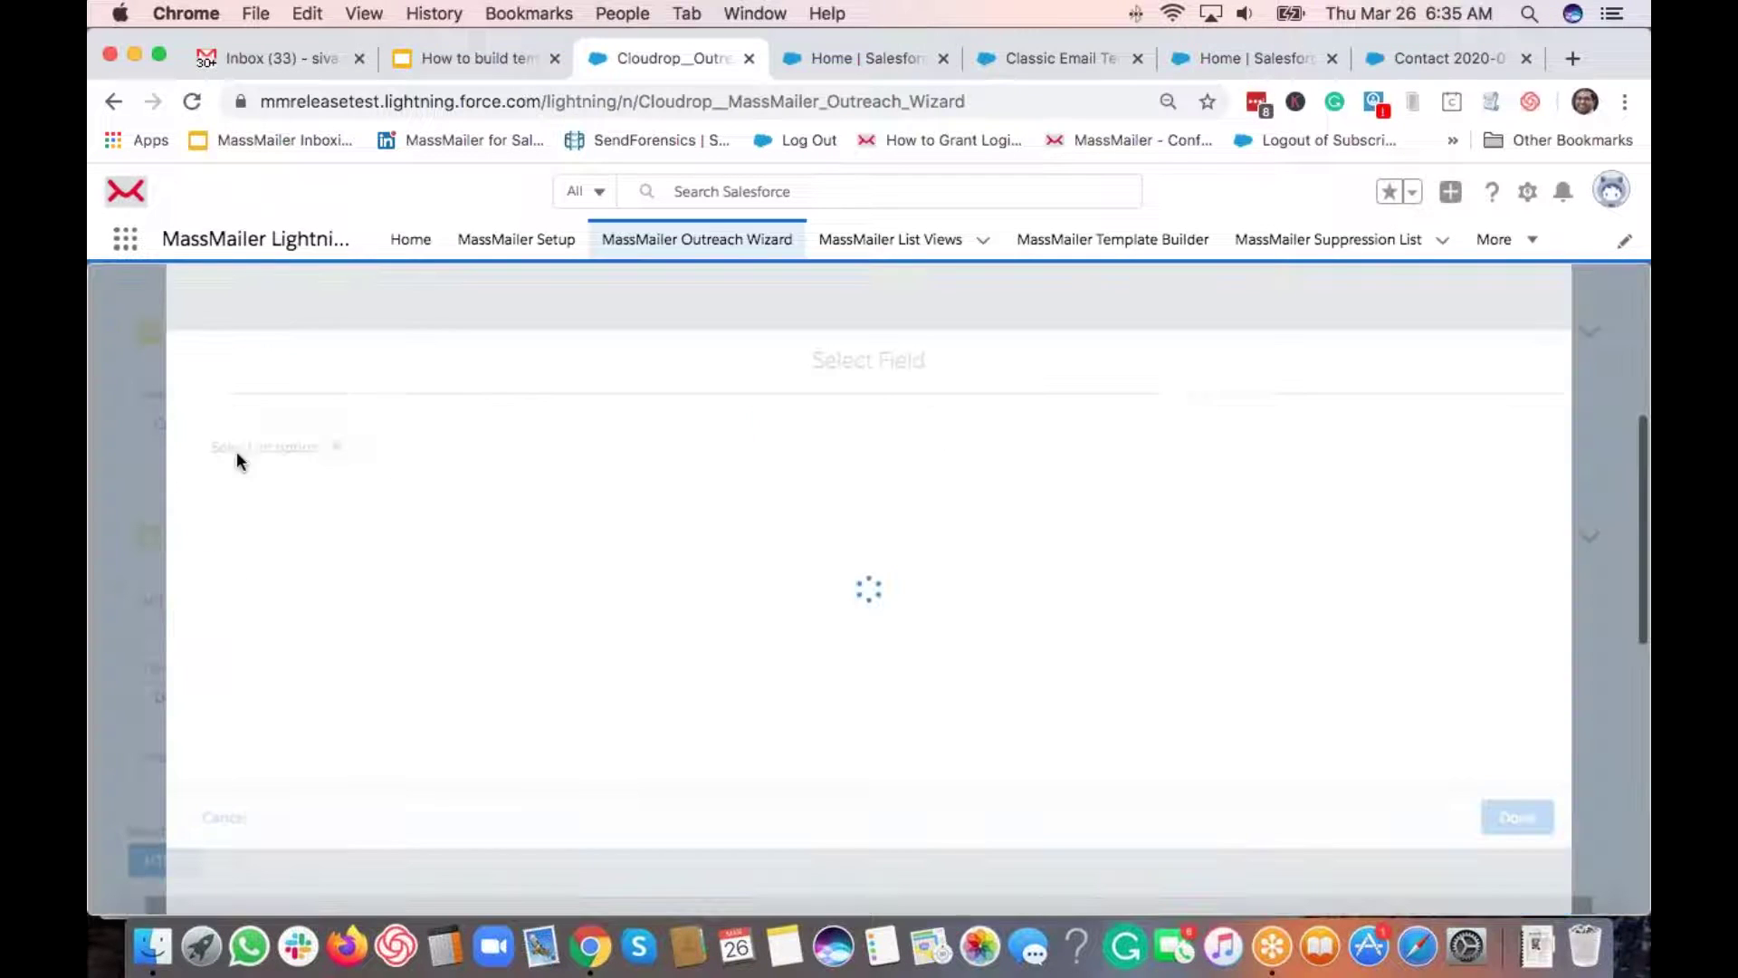
{"action": "left_click", "coordinate": [236, 451]}
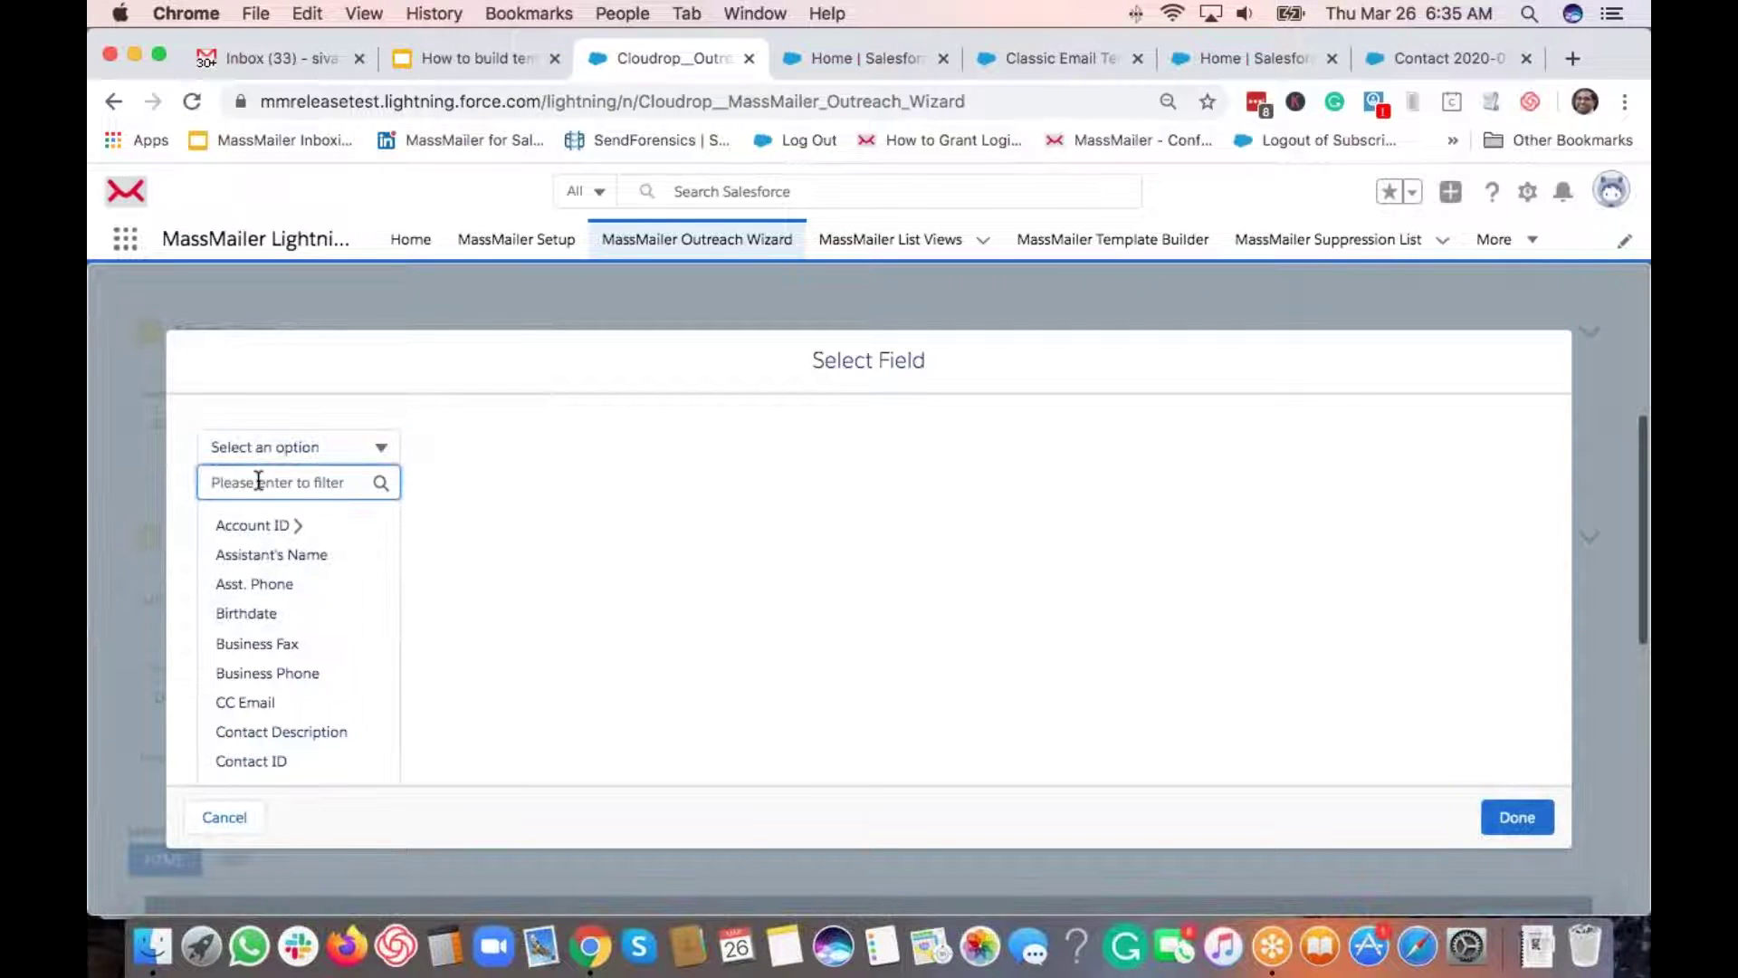
{"action": "type", "text": "f"}
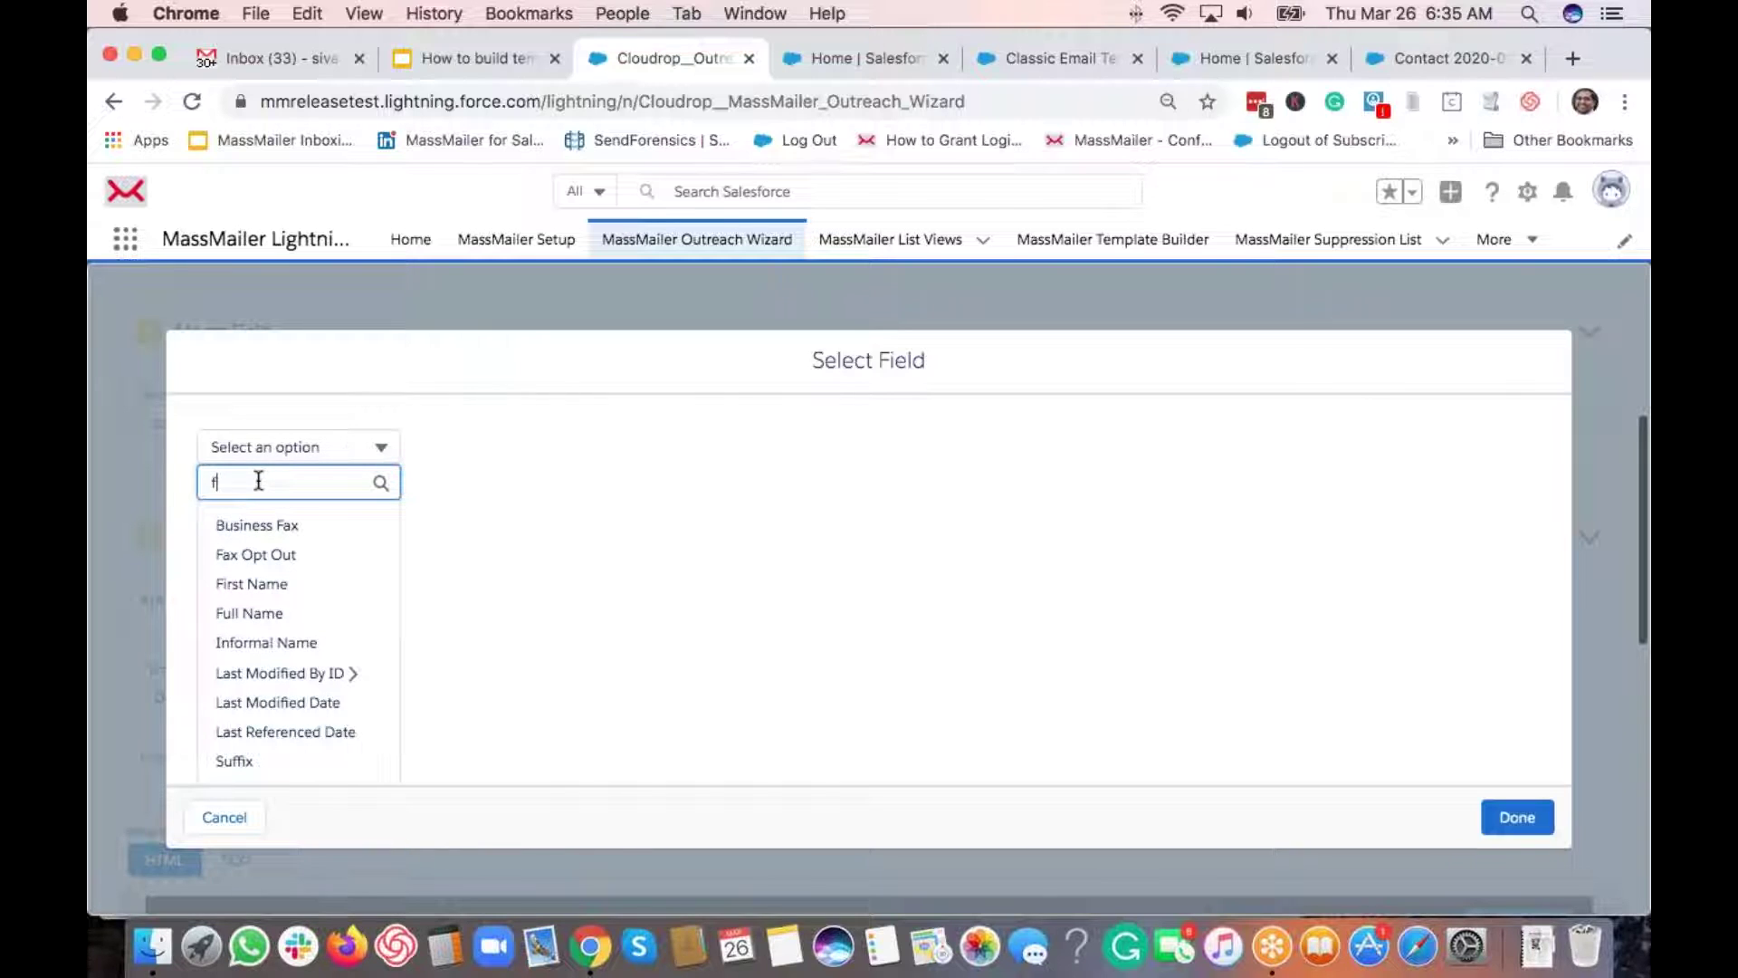
{"action": "type", "text": "irst"}
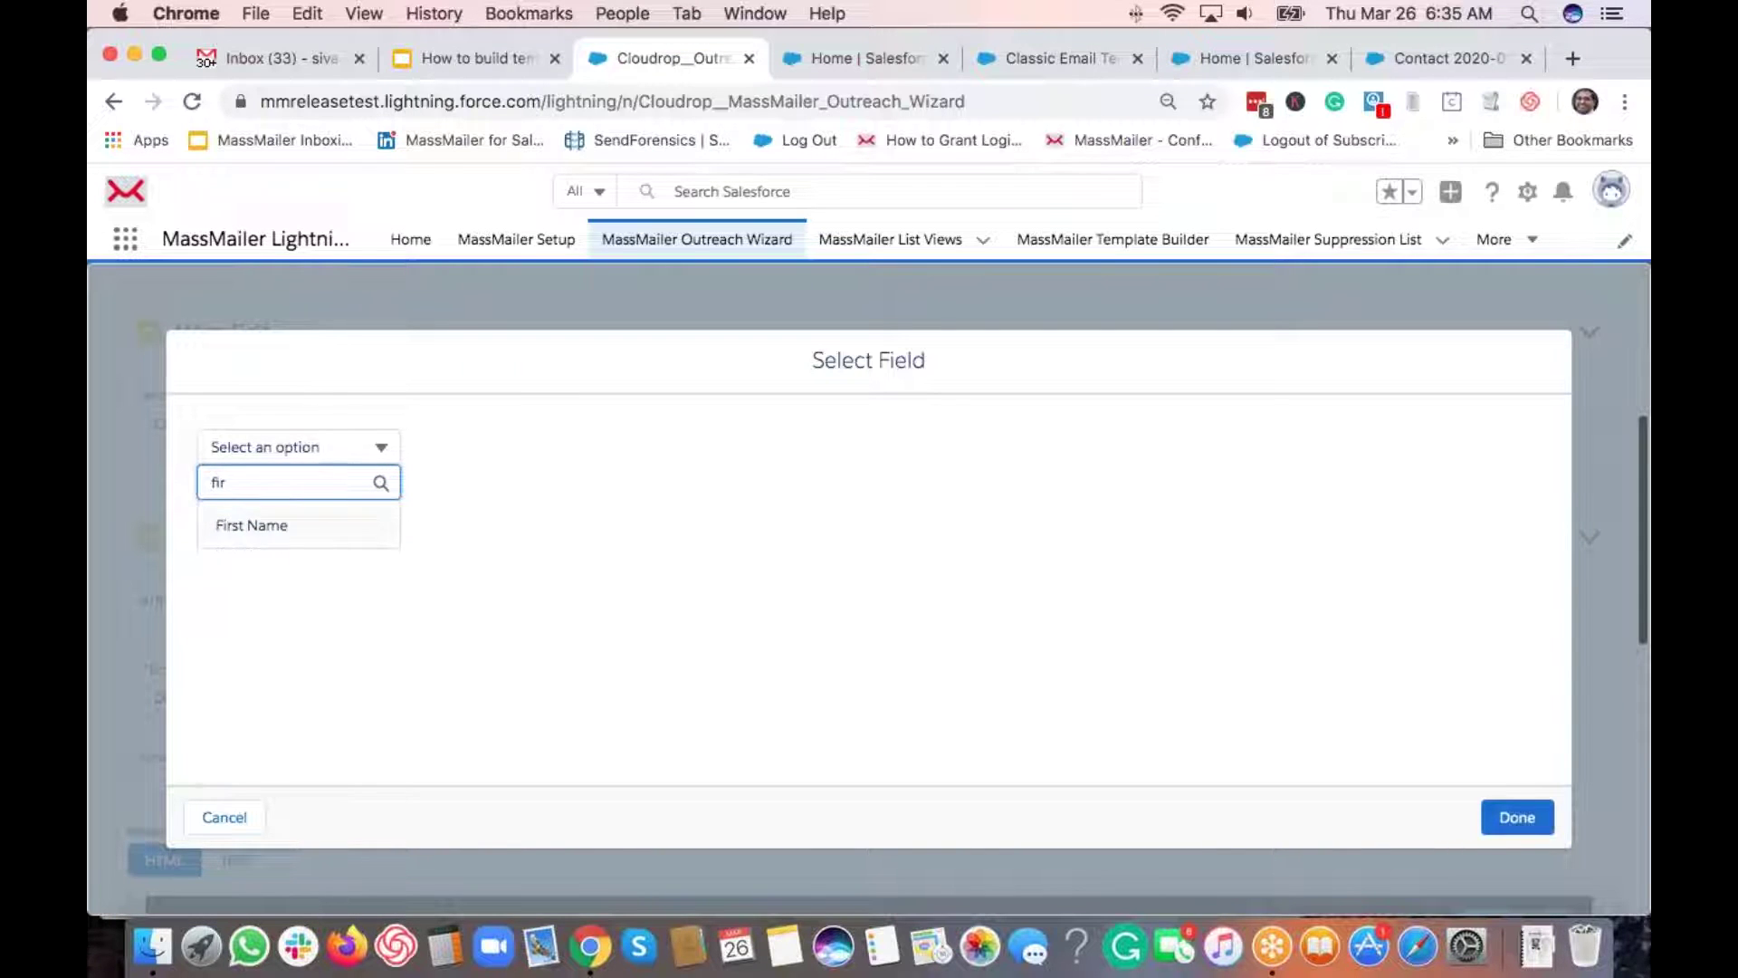
{"action": "left_click", "coordinate": [252, 516]}
{"action": "left_click", "coordinate": [1517, 817]}
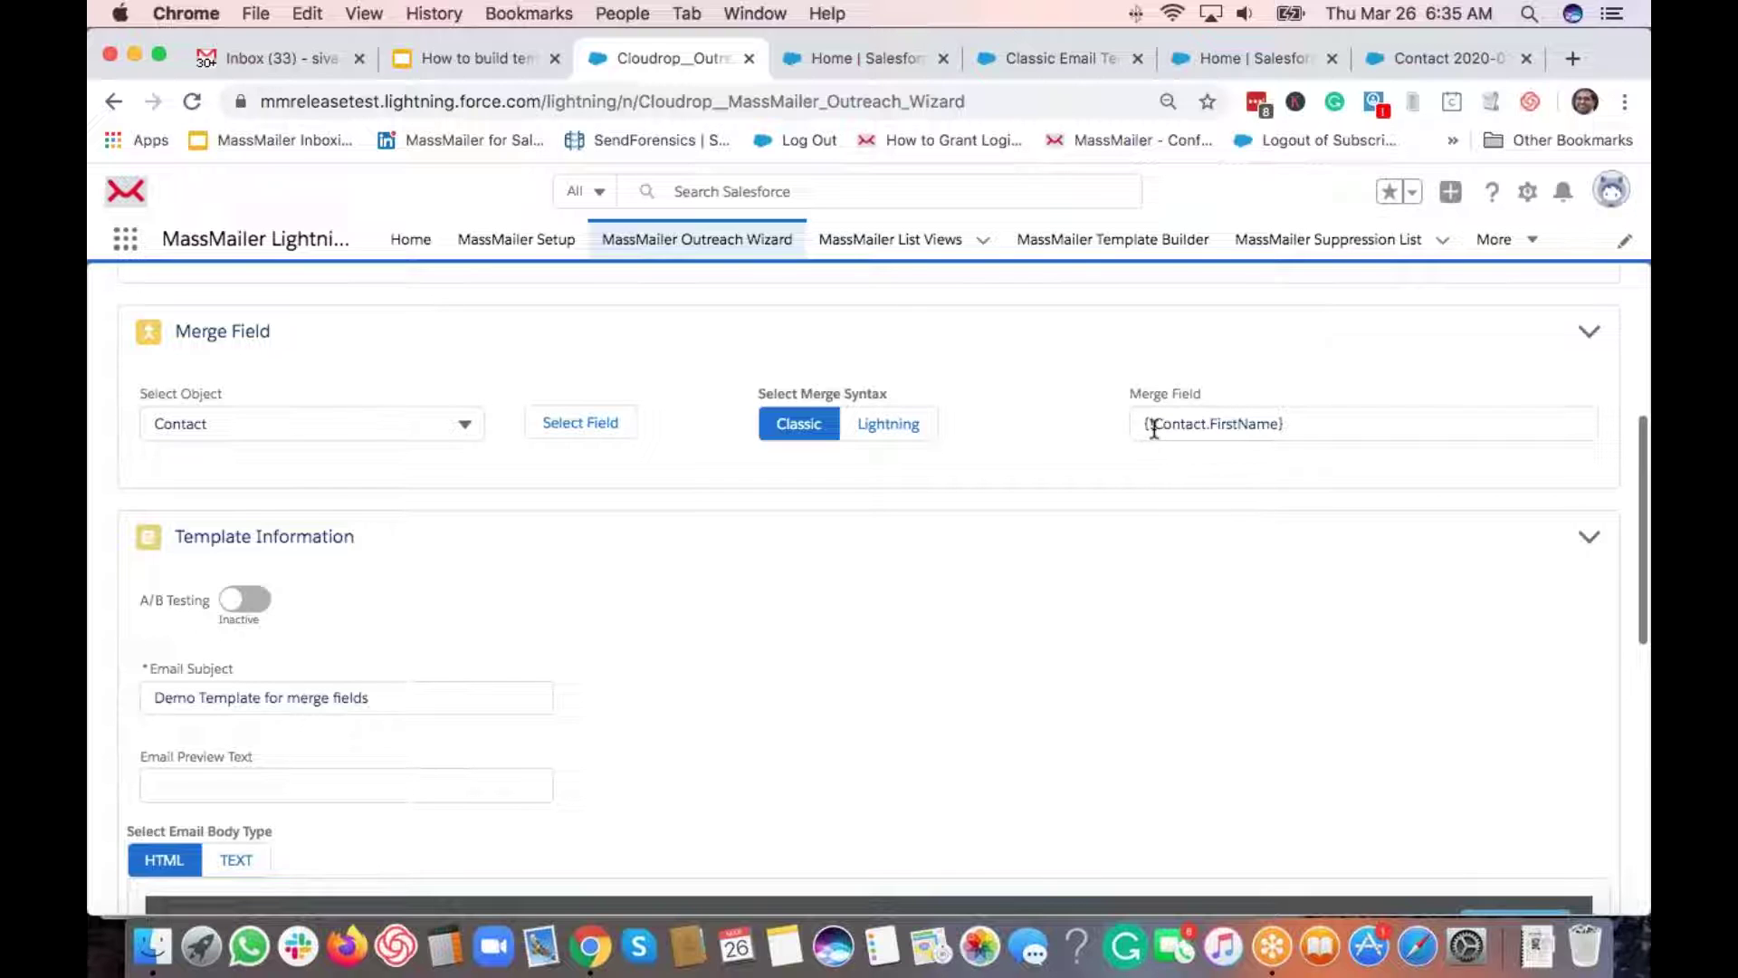
Step: Toggle the merge field to Lightning then back to Classic syntax, and save the design
{"action": "left_click", "coordinate": [899, 435]}
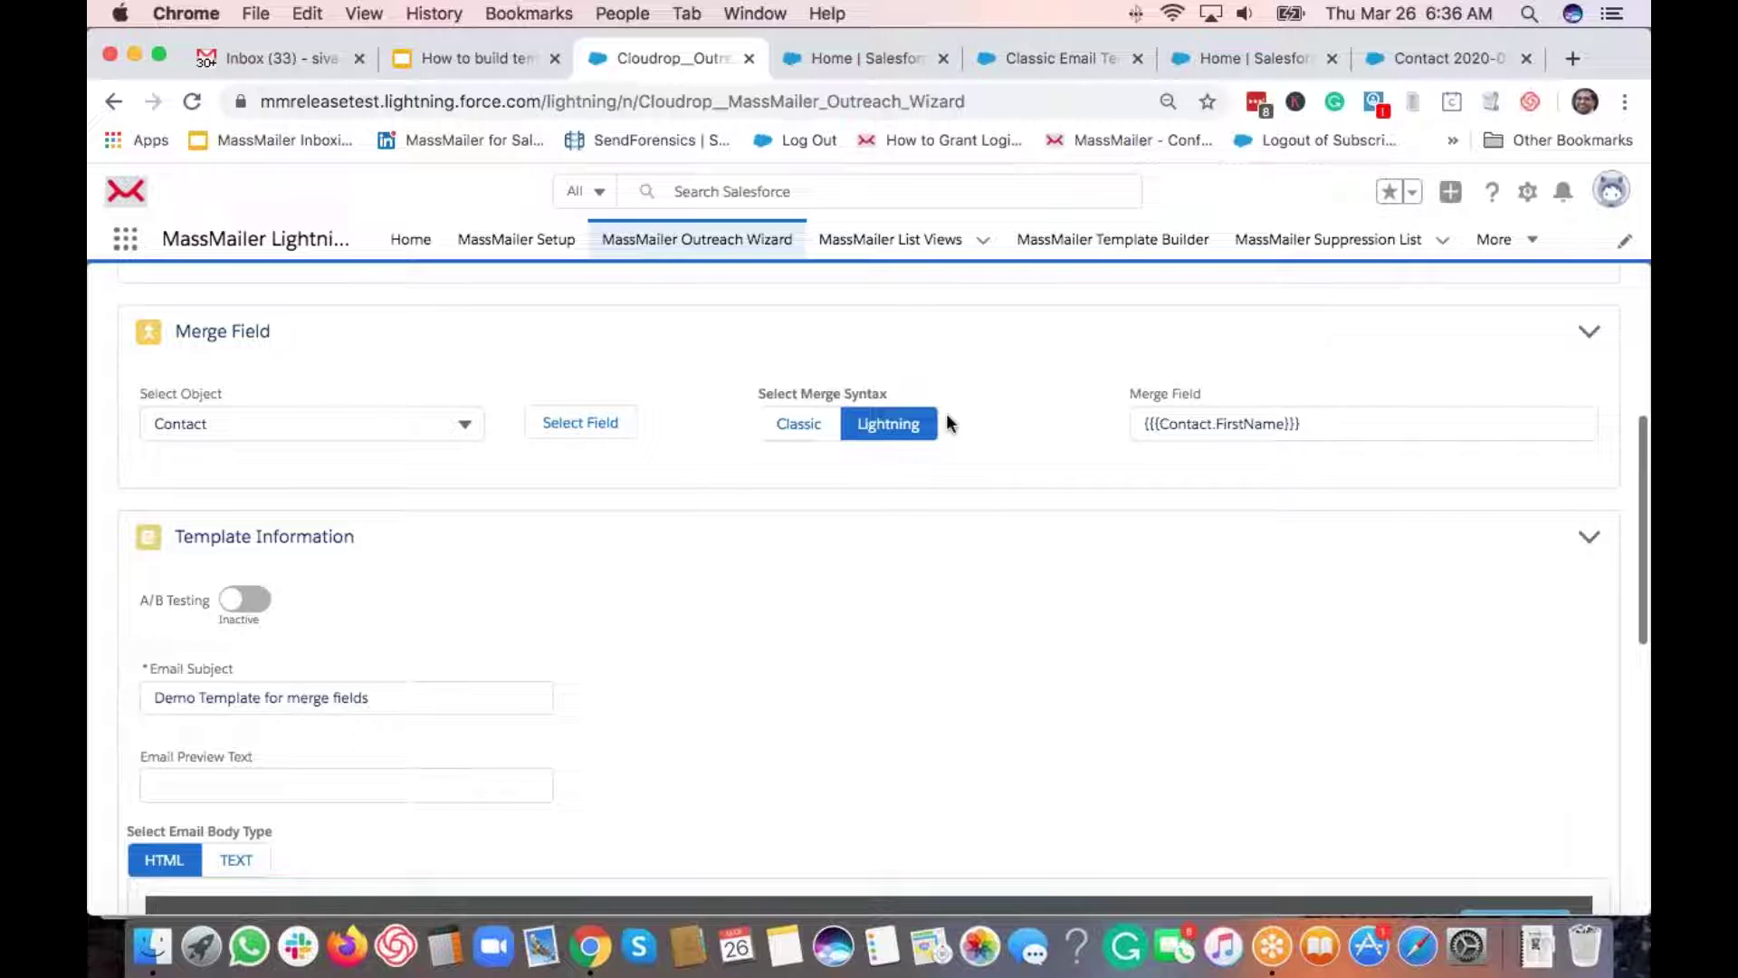
{"action": "left_click", "coordinate": [802, 426]}
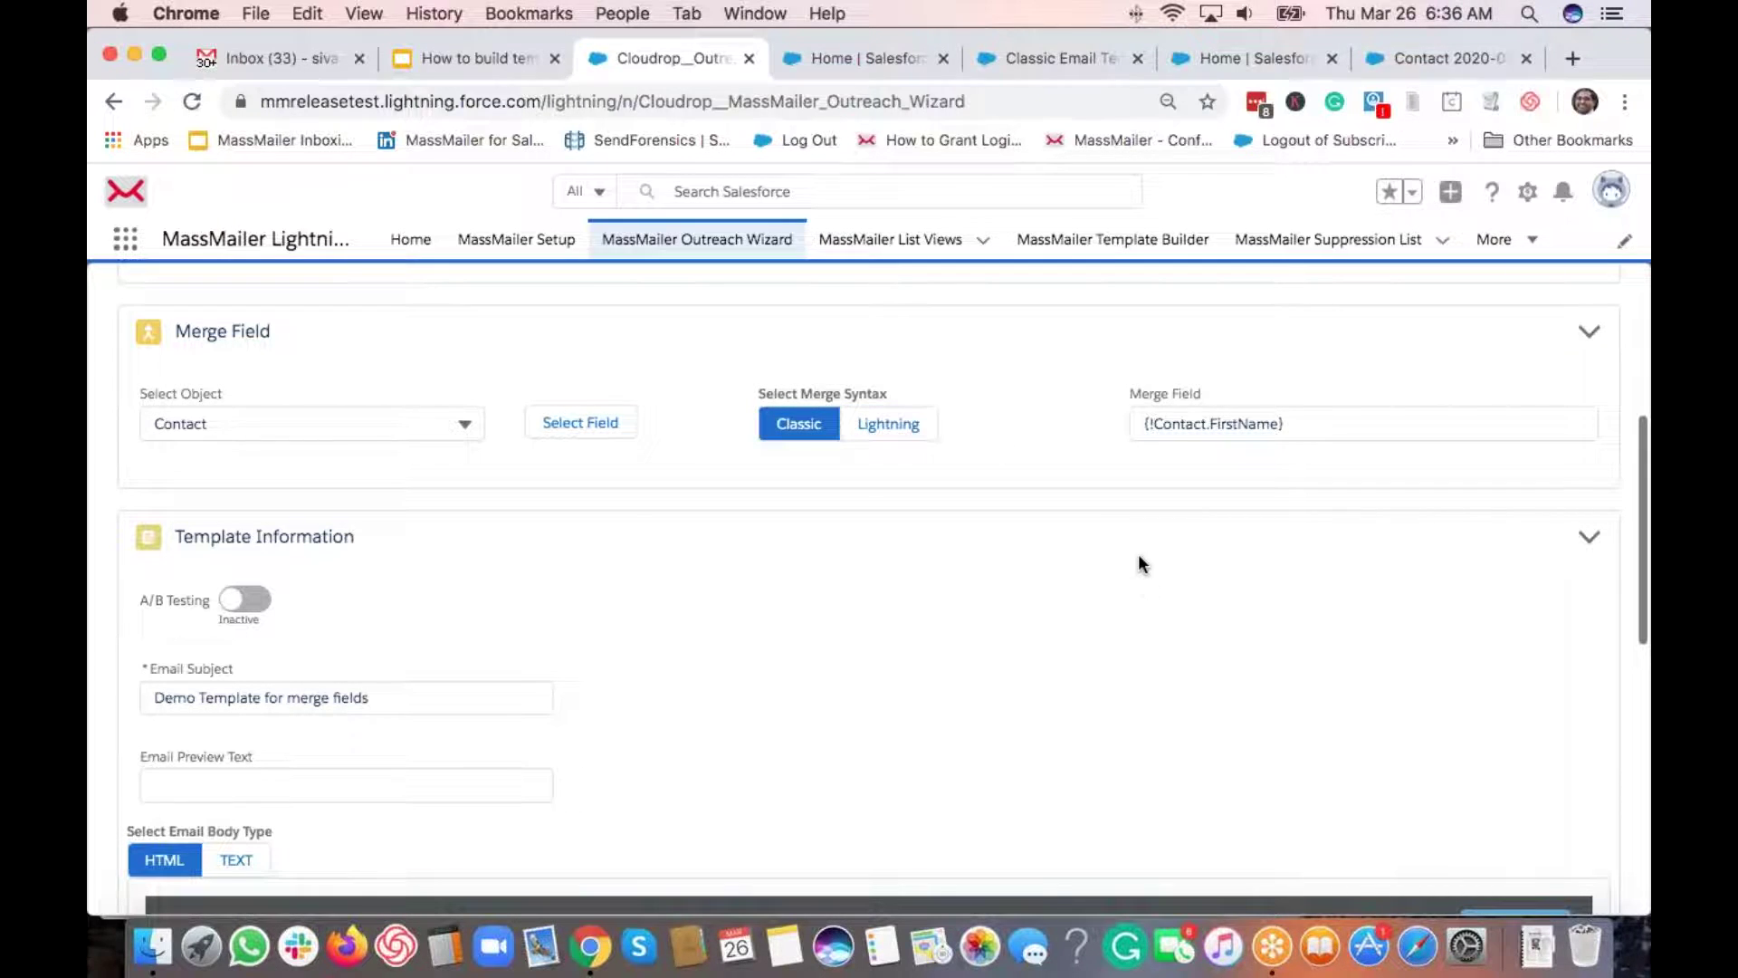
{"action": "scroll", "coordinate": [1140, 561], "scroll_direction": "down", "scroll_amount": 5}
{"action": "scroll", "coordinate": [906, 651], "scroll_direction": "down", "scroll_amount": 2}
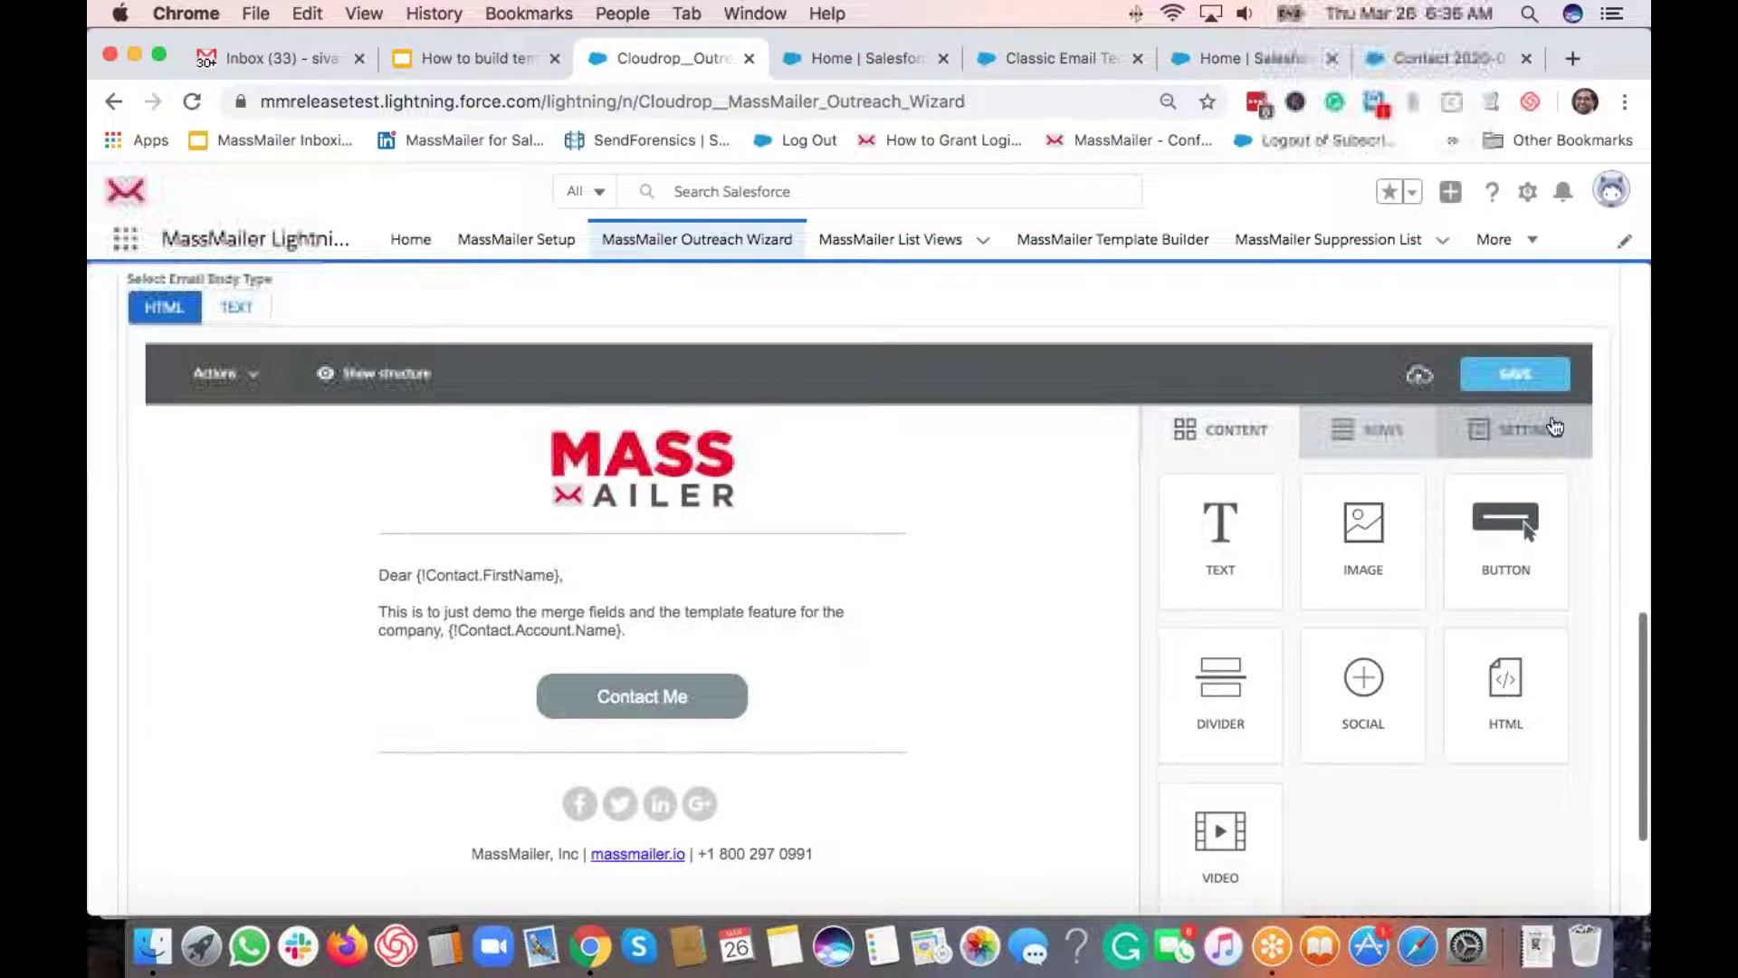
{"action": "left_click", "coordinate": [1516, 375]}
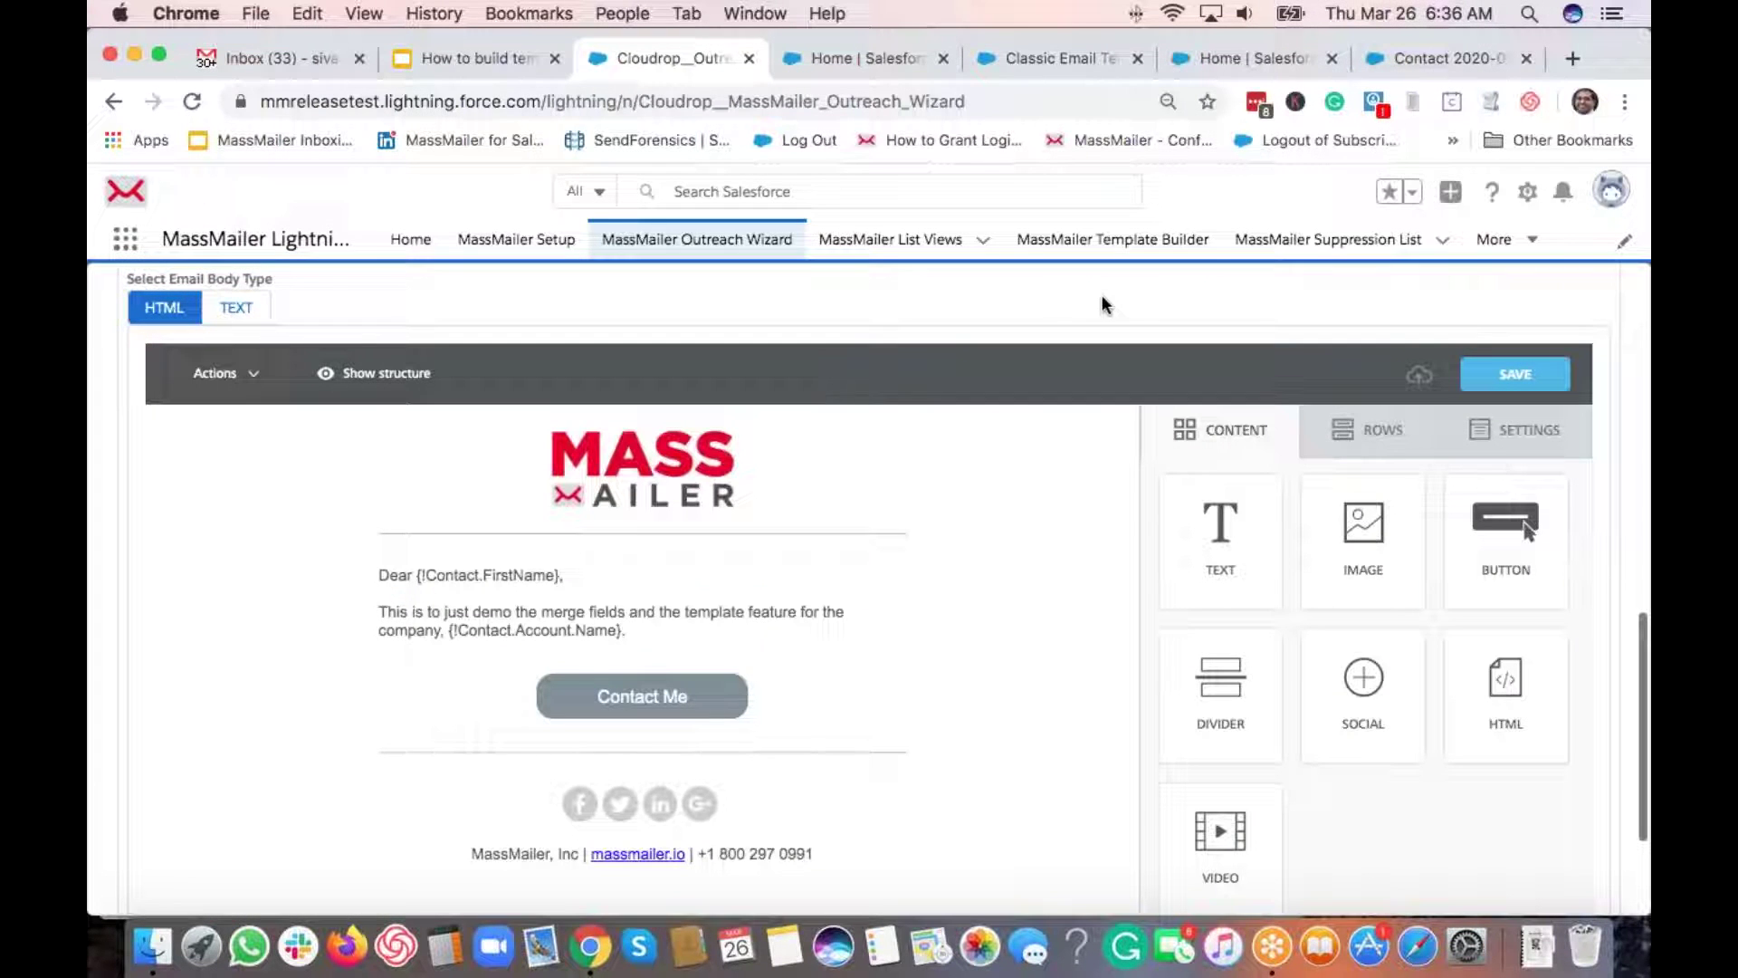
{"action": "scroll", "coordinate": [974, 753], "scroll_direction": "down", "scroll_amount": 2}
{"action": "scroll", "coordinate": [975, 757], "scroll_direction": "down", "scroll_amount": 1}
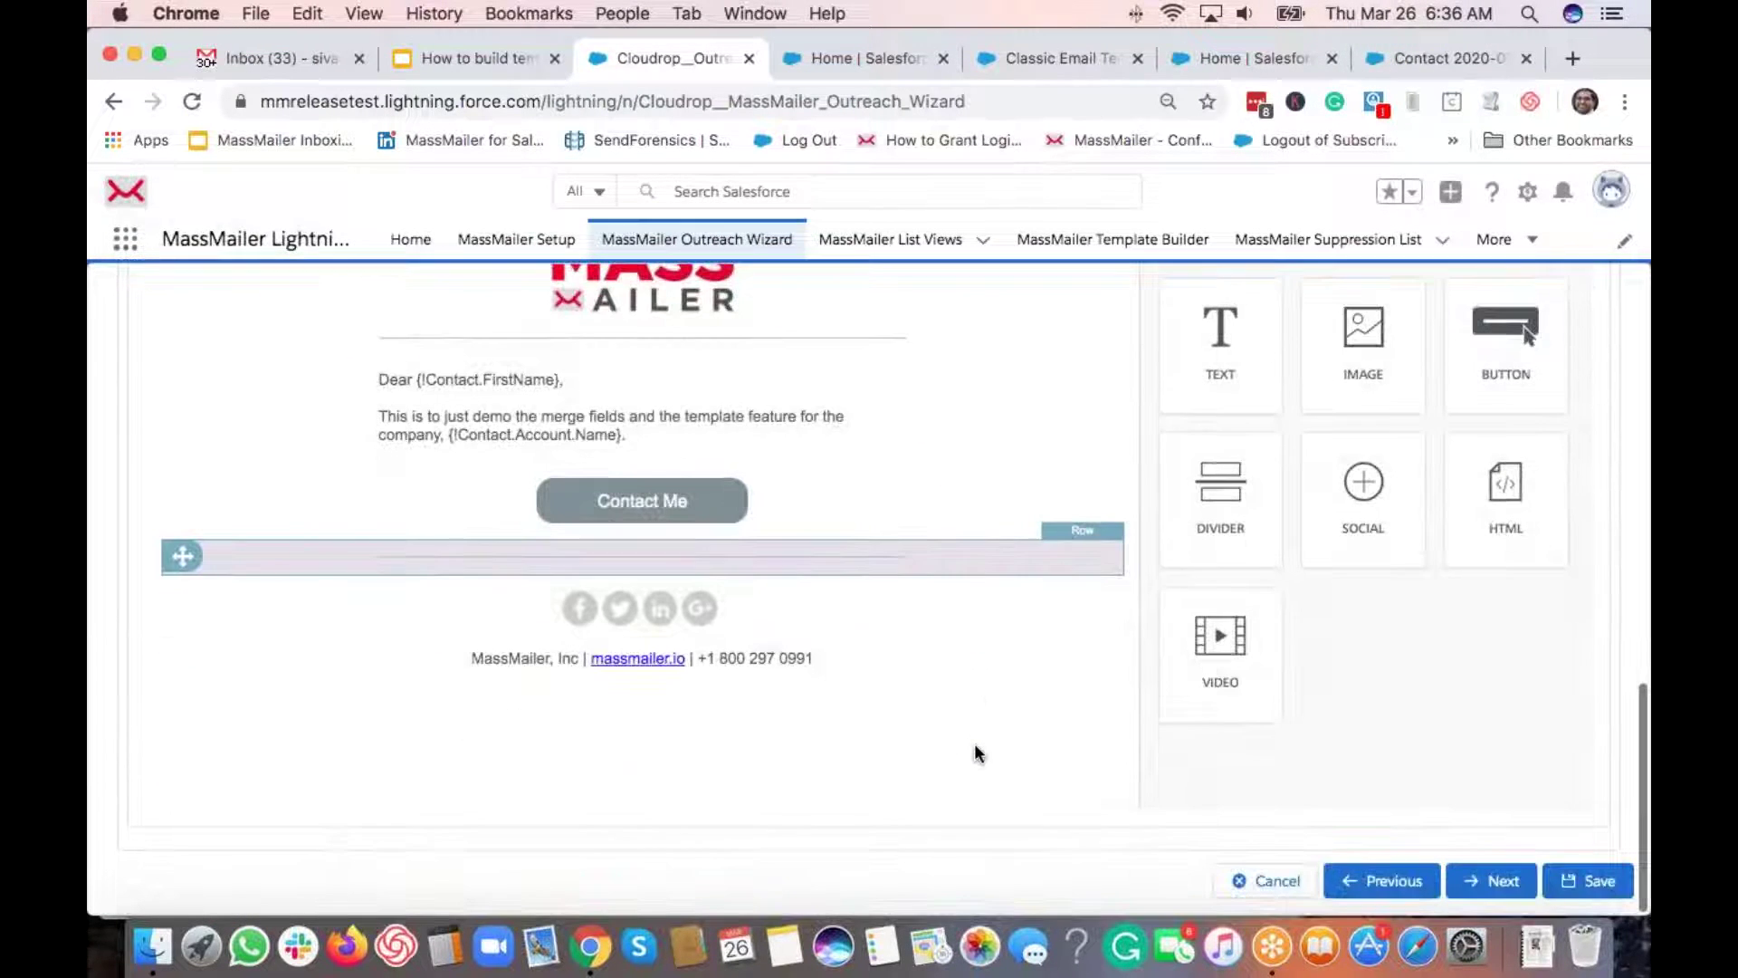
{"action": "left_click", "coordinate": [1491, 888]}
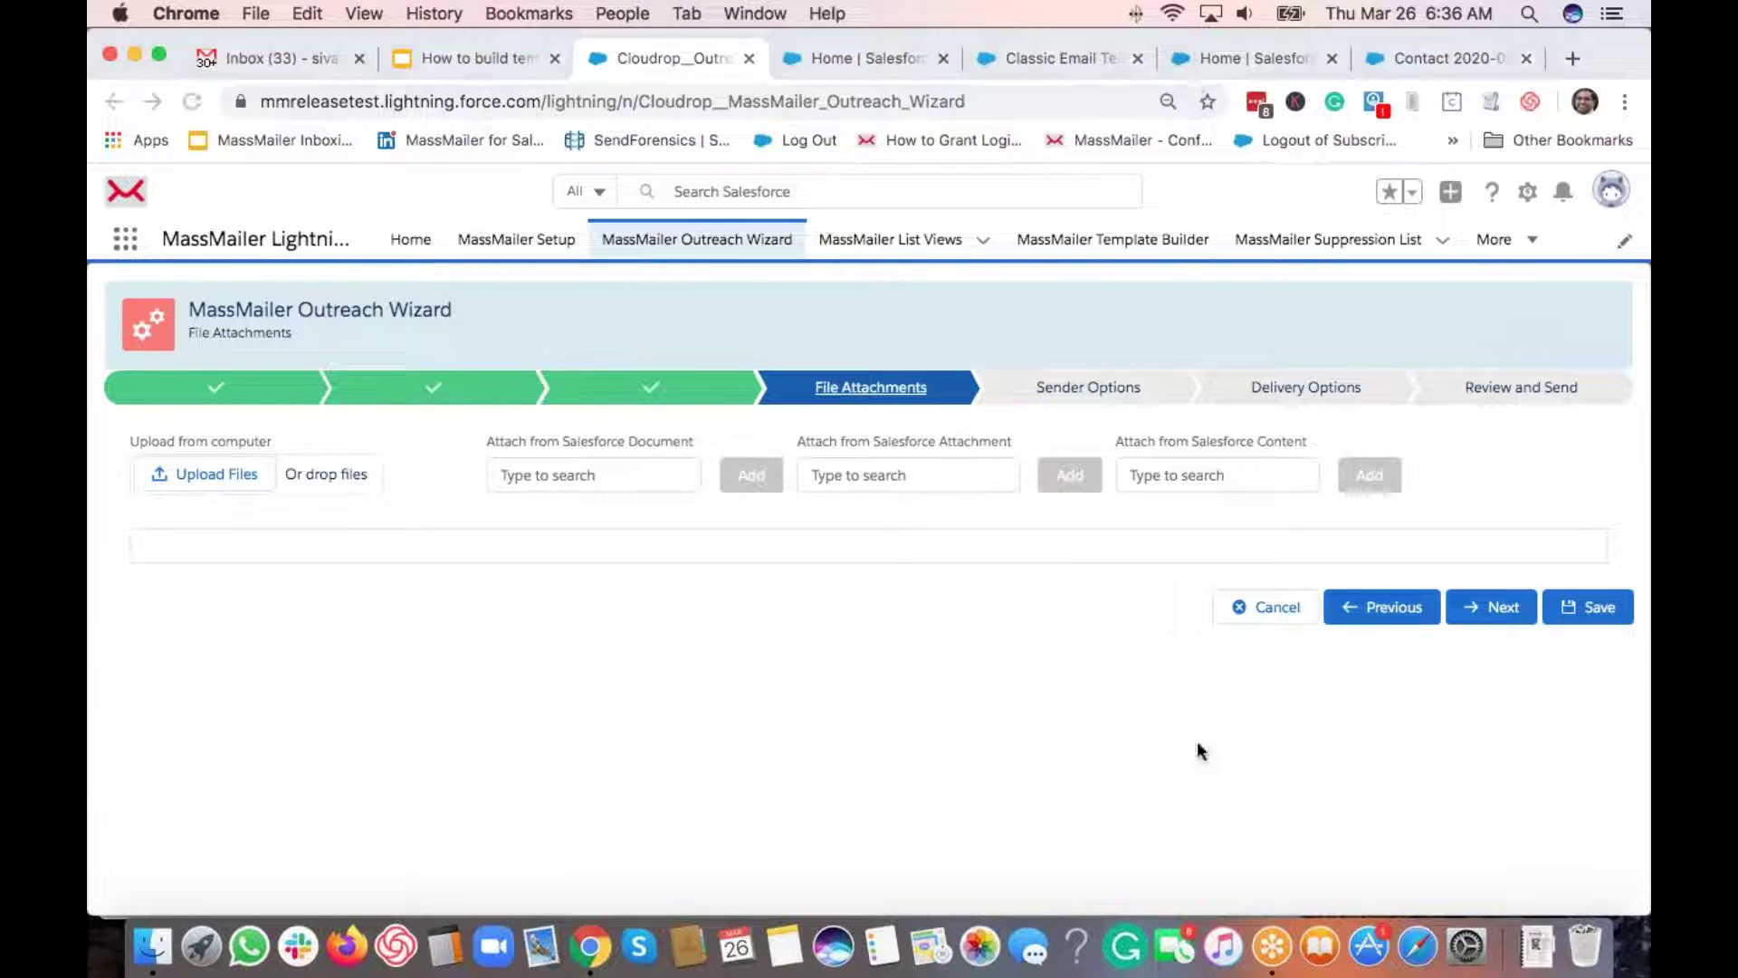
Step: Advance past File Attachments, Sender Options and Delivery Options, reviewing the Review and Send page
{"action": "left_click", "coordinate": [1485, 607]}
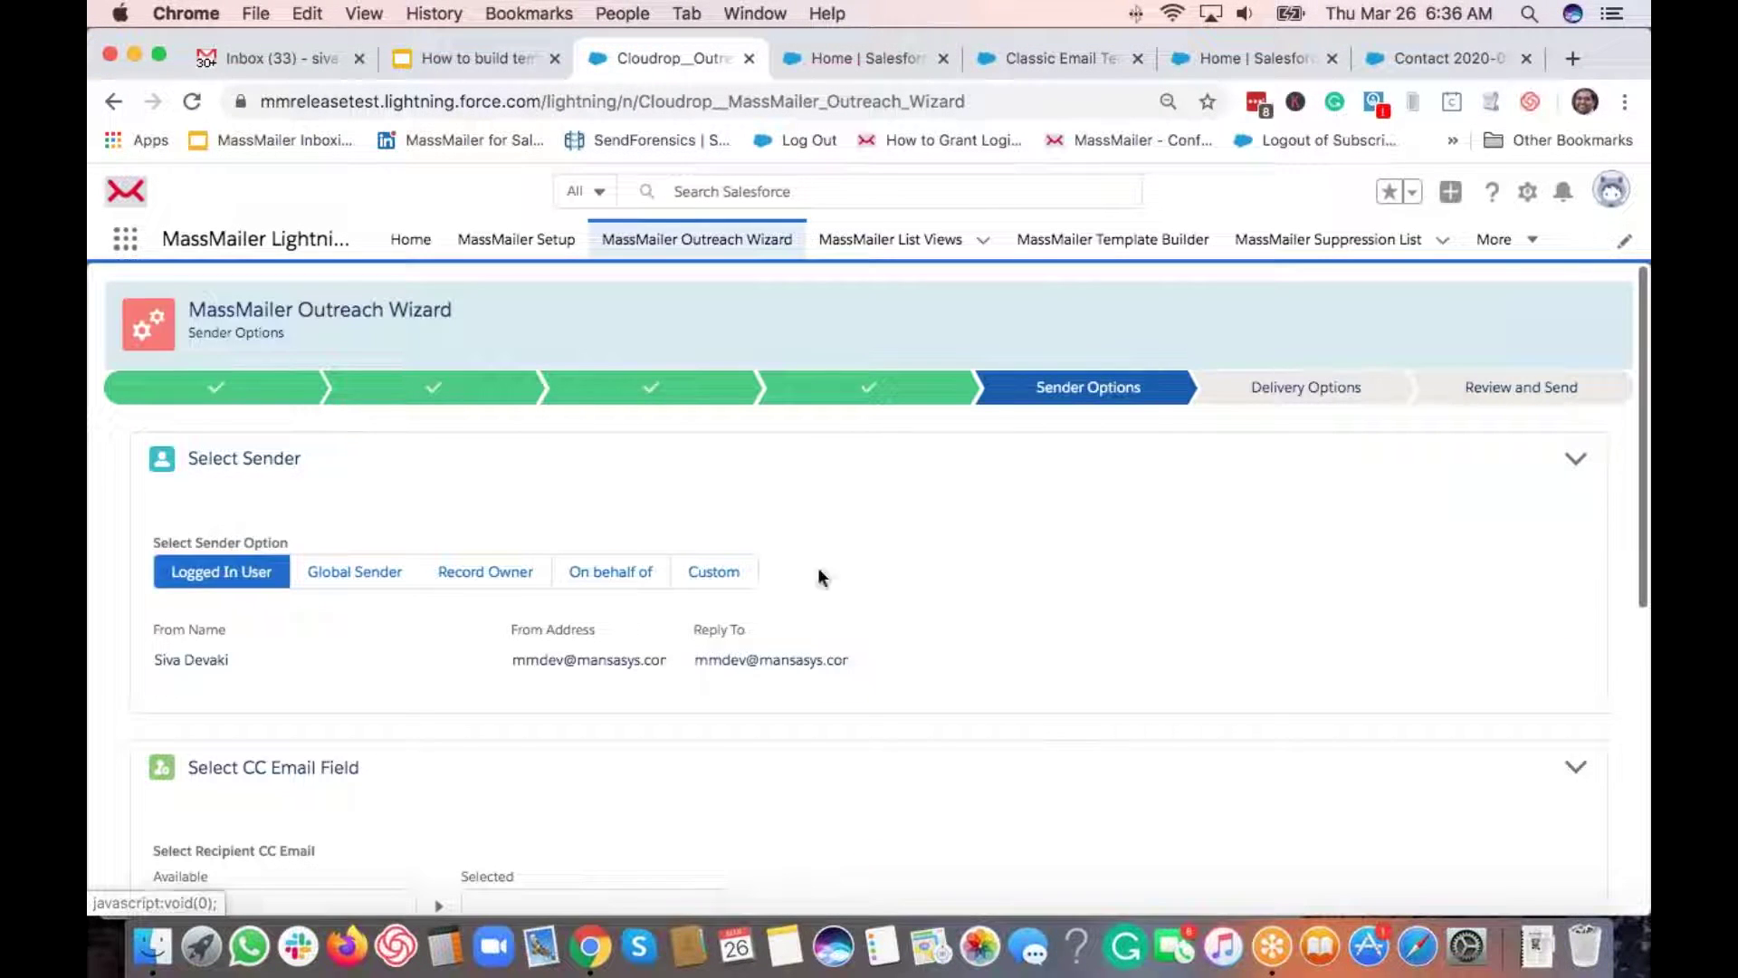
{"action": "scroll", "coordinate": [1098, 679], "scroll_direction": "down", "scroll_amount": 6}
{"action": "left_click", "coordinate": [1490, 882]}
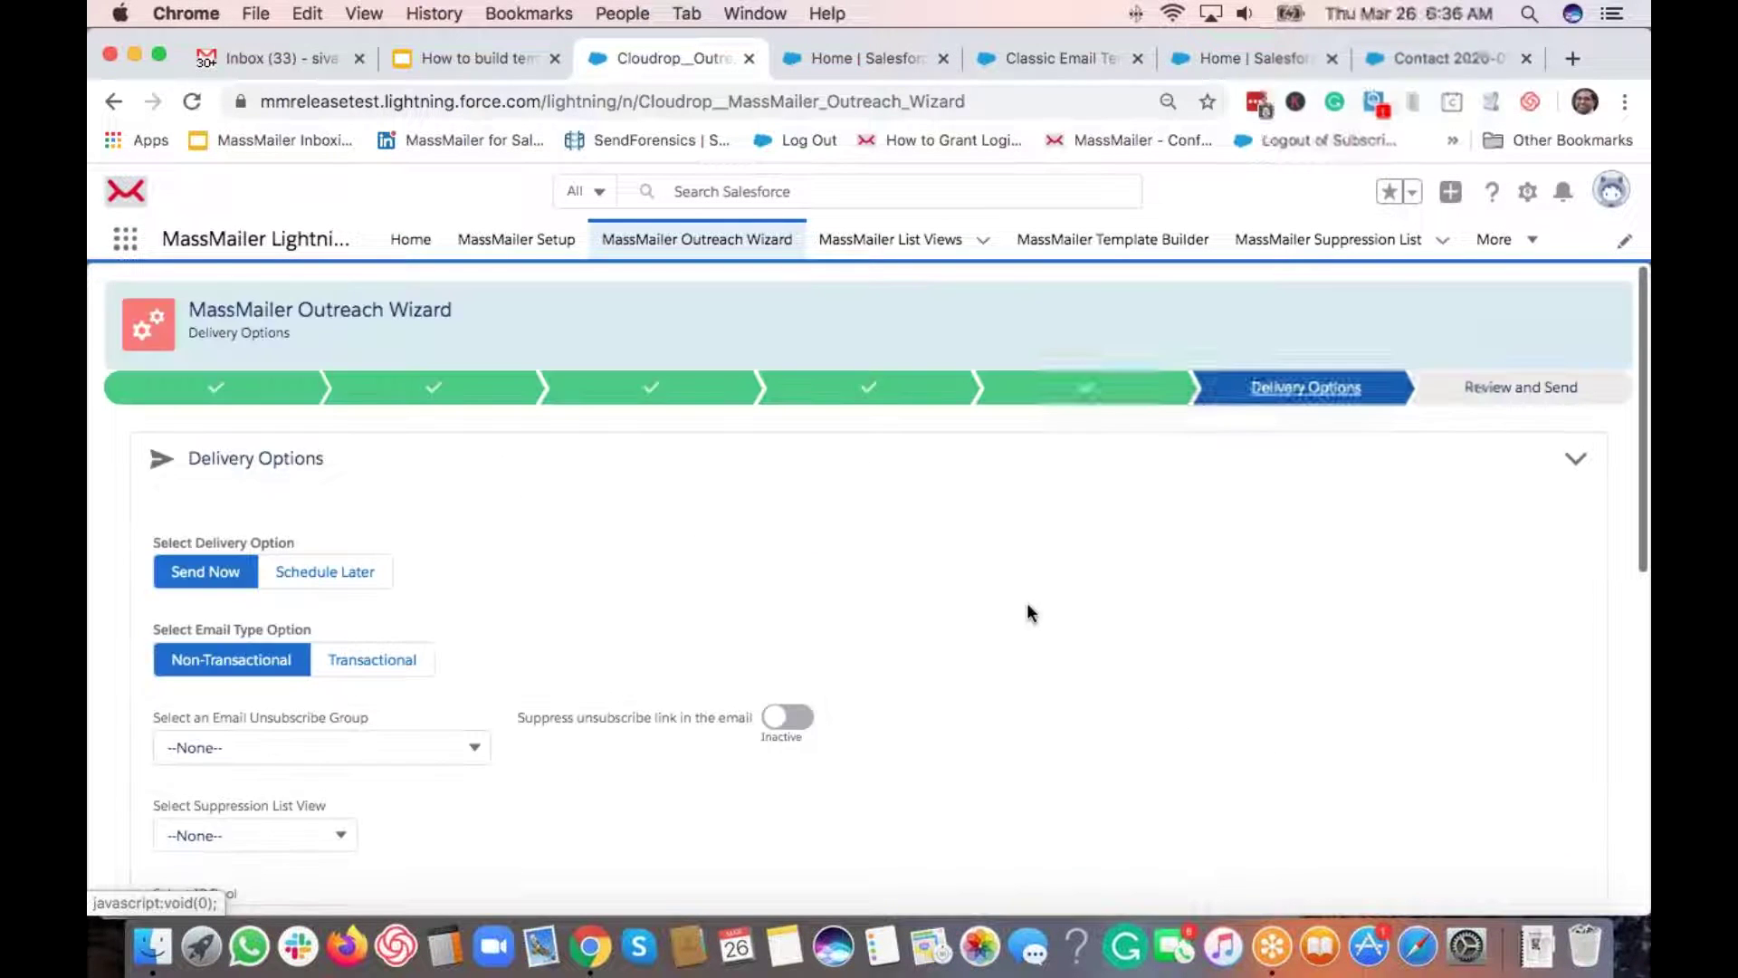
{"action": "scroll", "coordinate": [1259, 659], "scroll_direction": "down", "scroll_amount": 2}
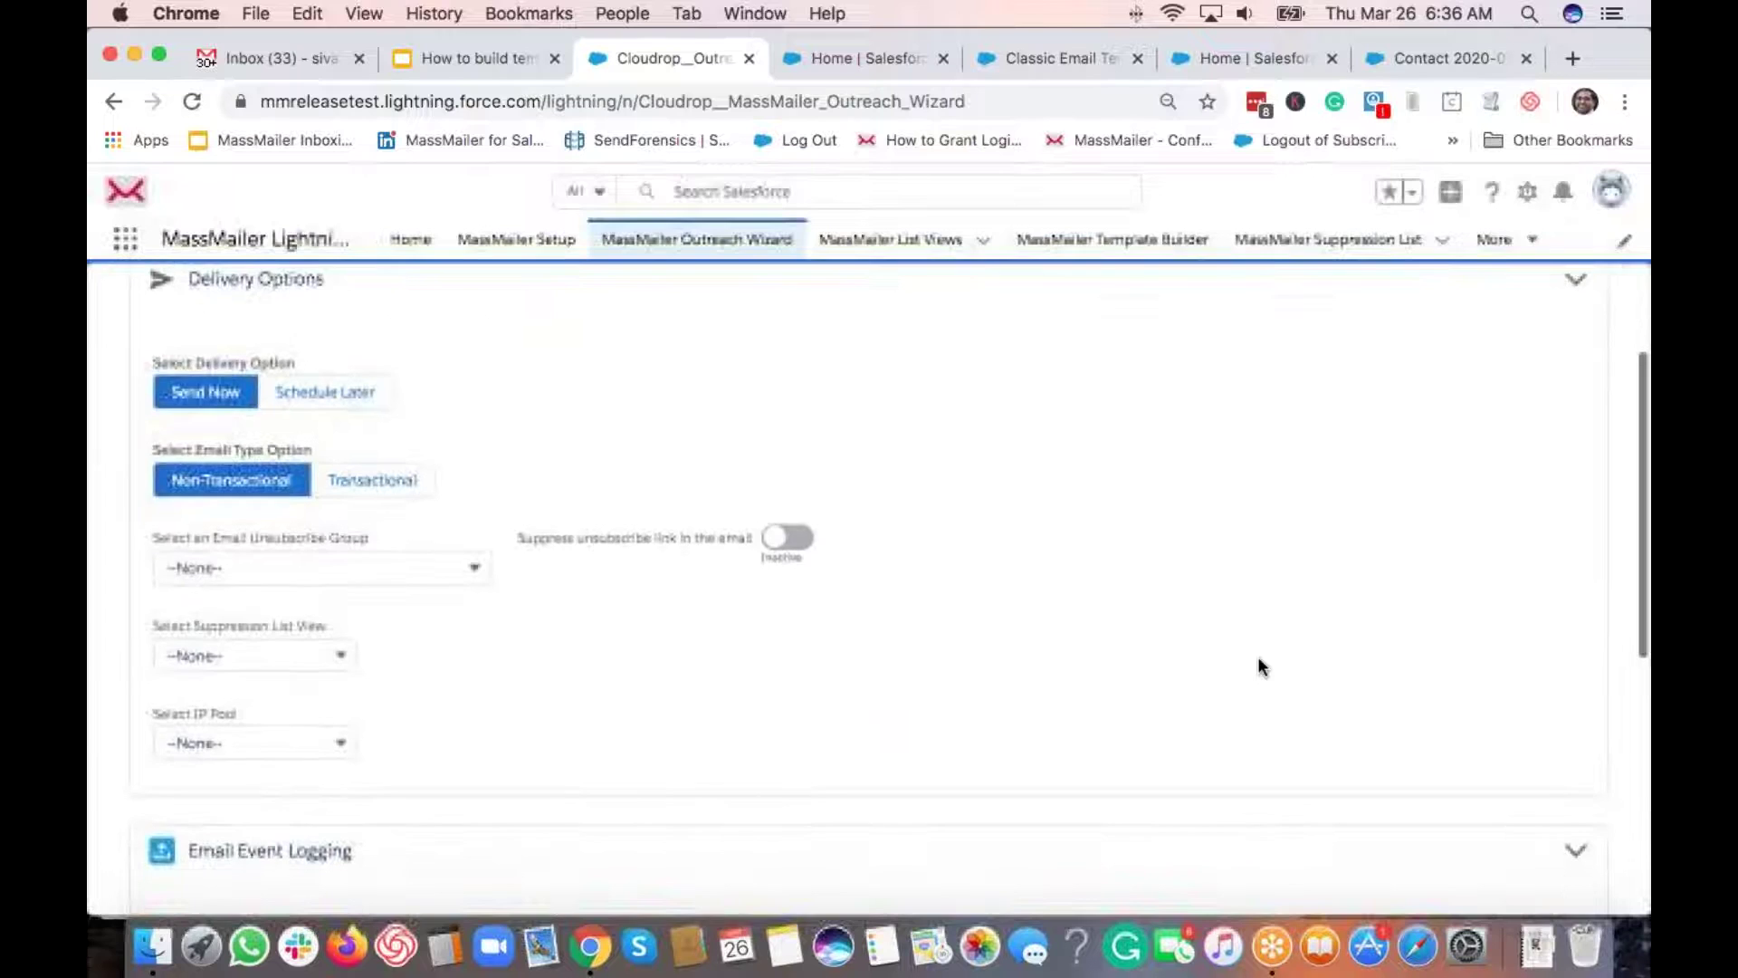
{"action": "scroll", "coordinate": [1258, 661], "scroll_direction": "down", "scroll_amount": 6}
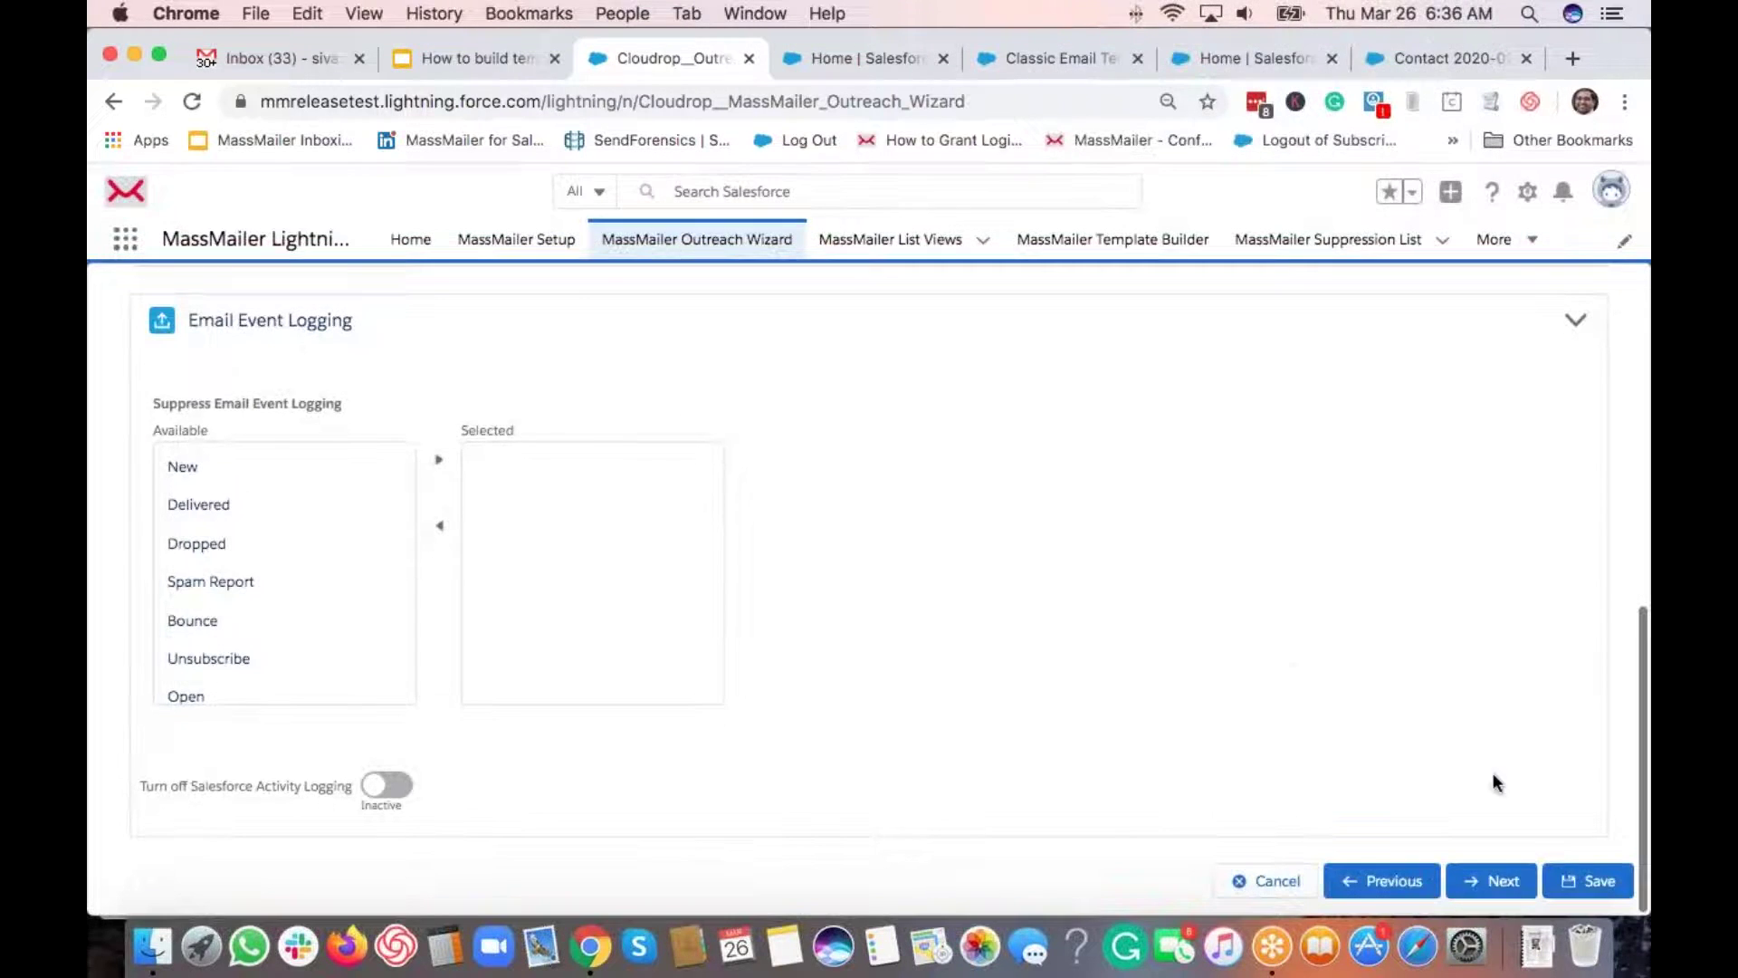
{"action": "left_click", "coordinate": [1027, 589]}
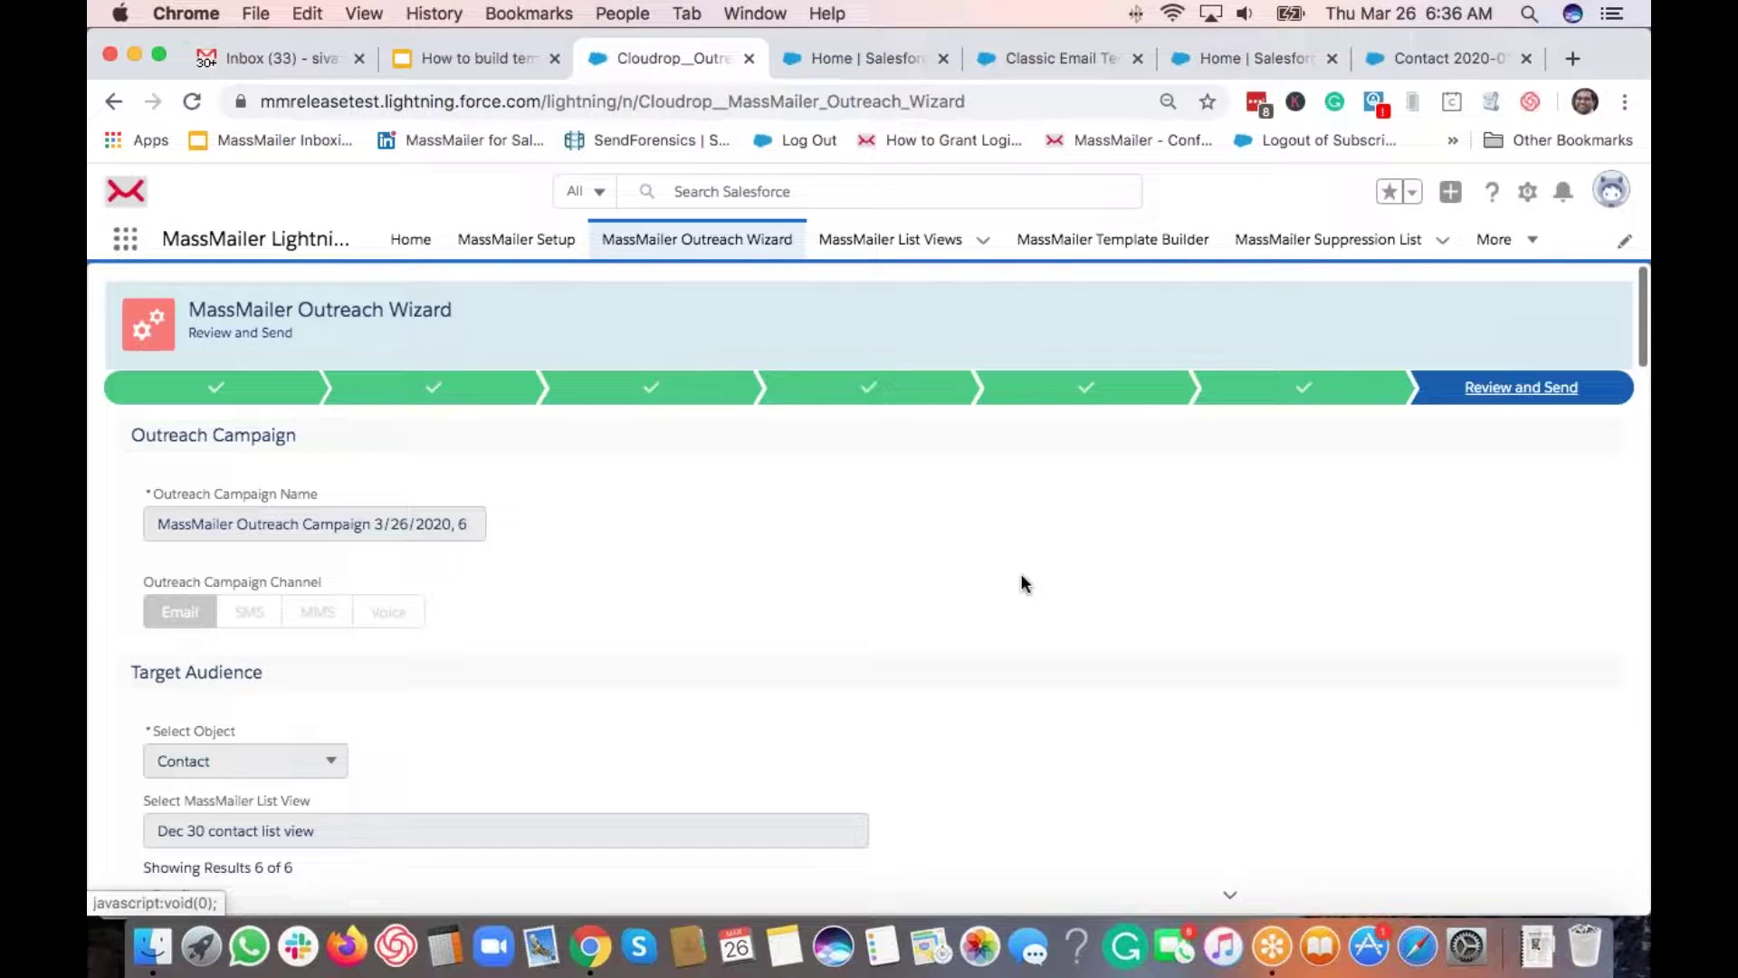
{"action": "scroll", "coordinate": [1219, 586], "scroll_direction": "down", "scroll_amount": 8}
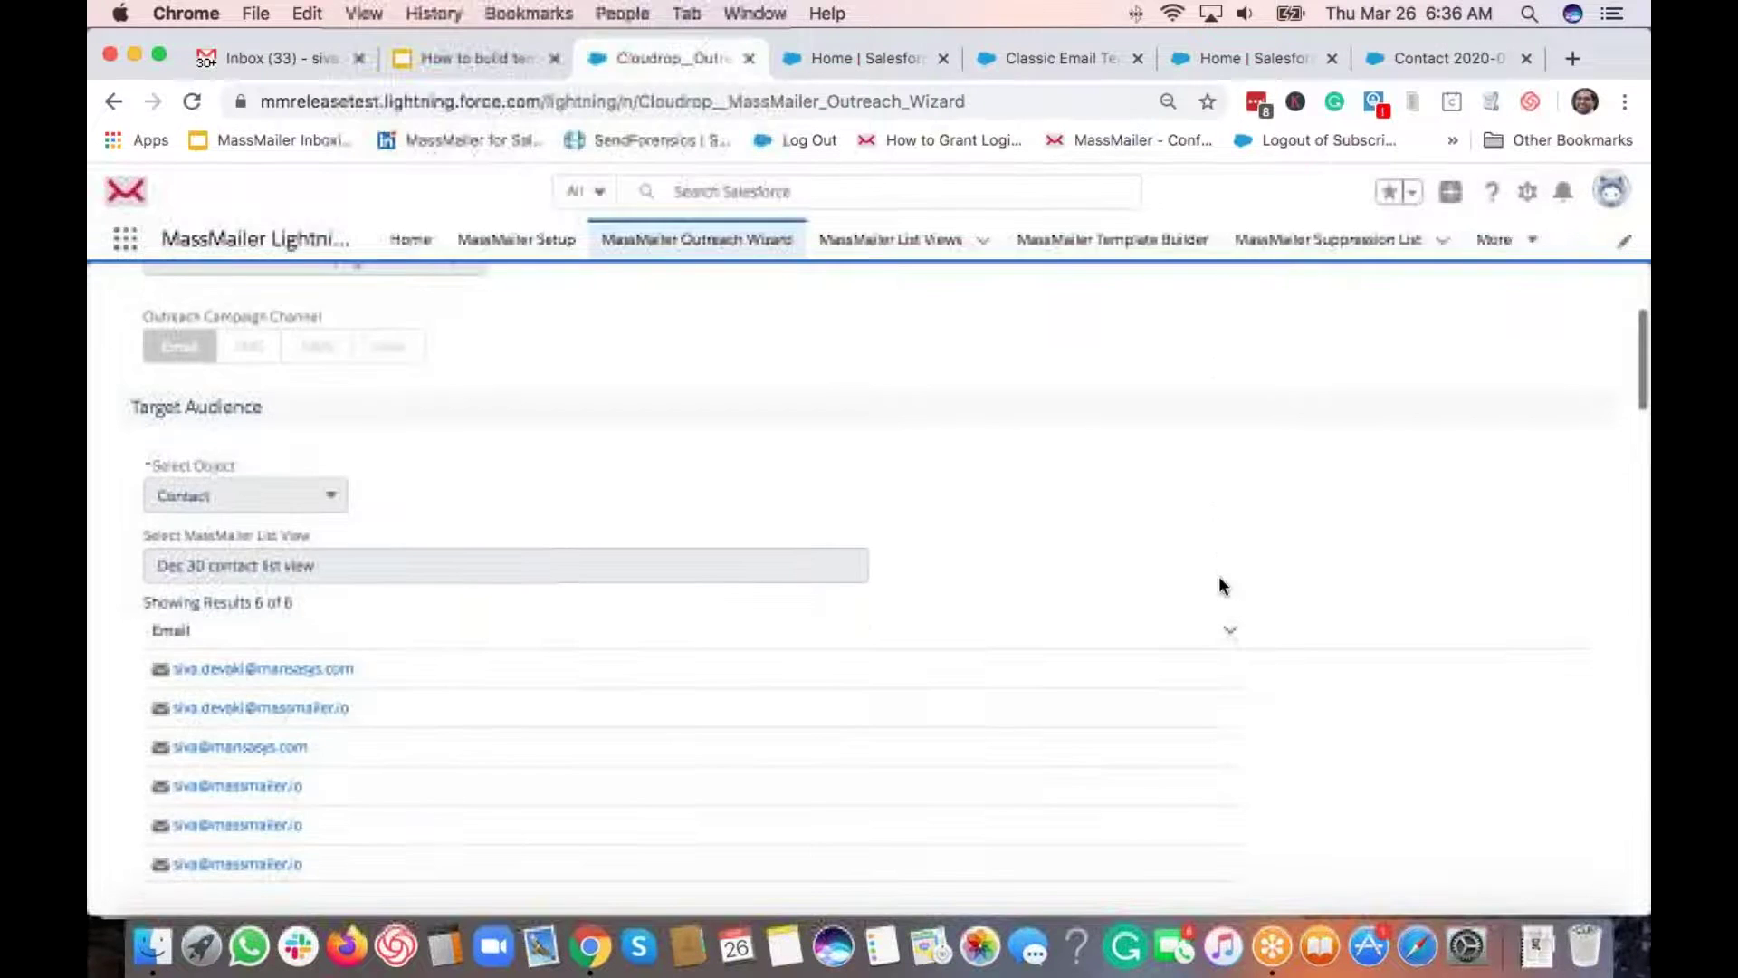
{"action": "scroll", "coordinate": [1218, 585], "scroll_direction": "down", "scroll_amount": 10}
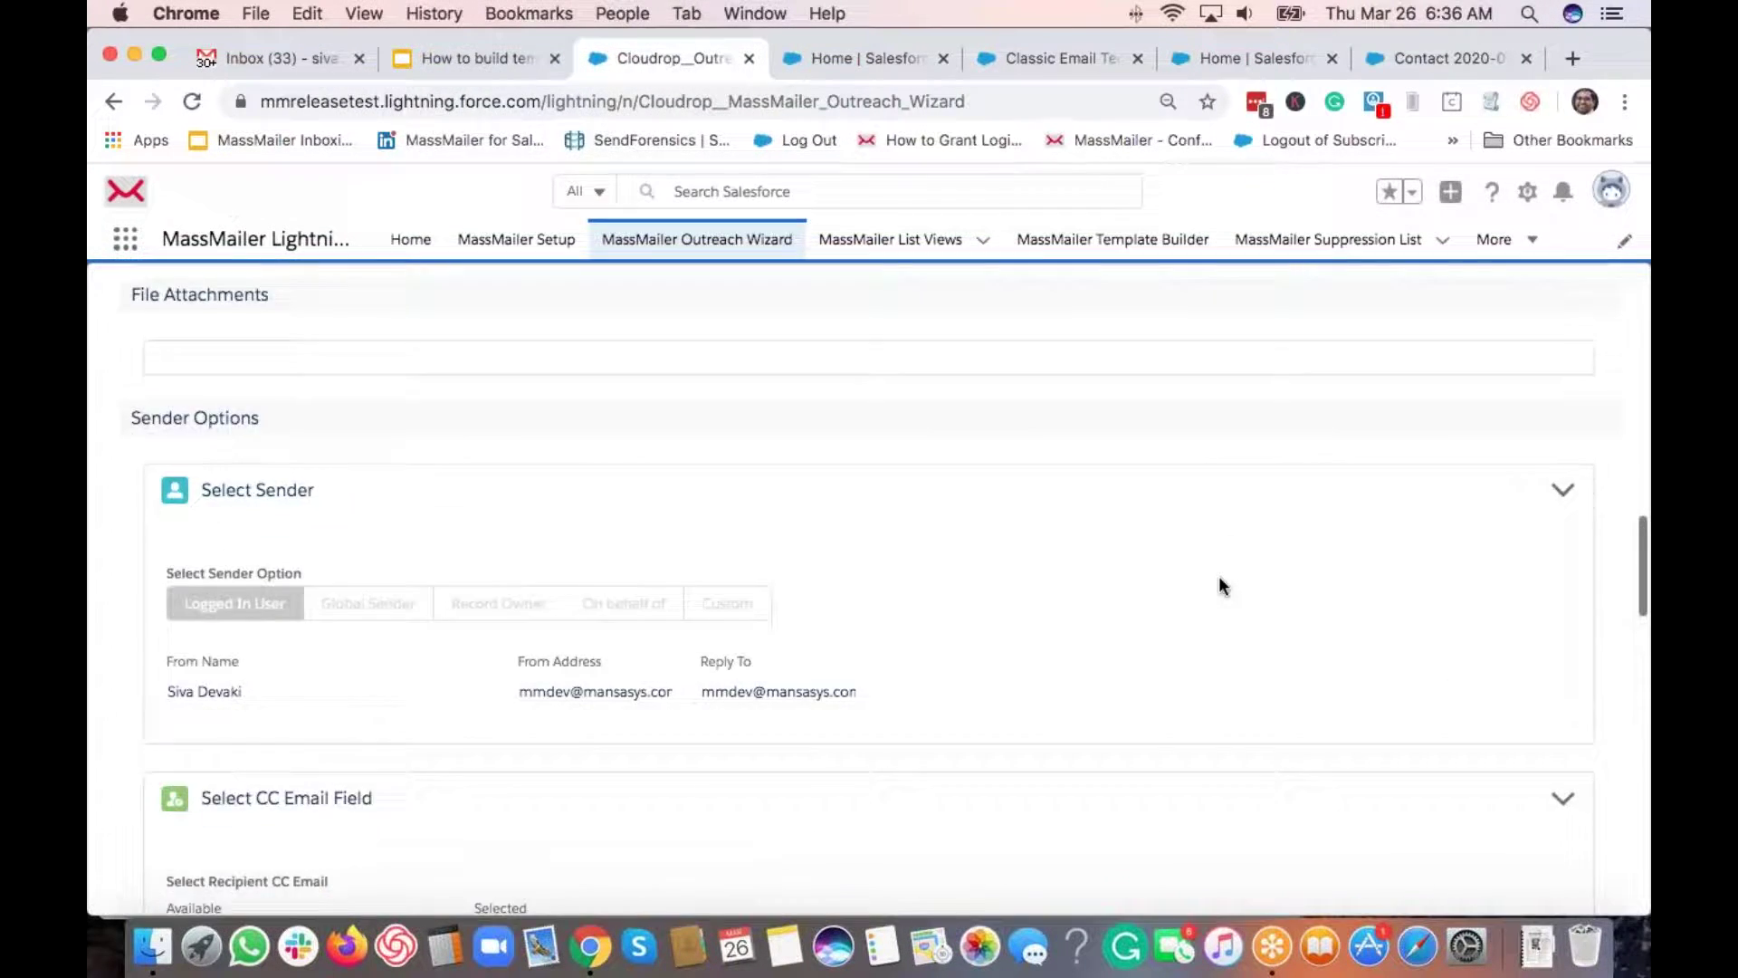
{"action": "scroll", "coordinate": [1219, 587], "scroll_direction": "down", "scroll_amount": 10}
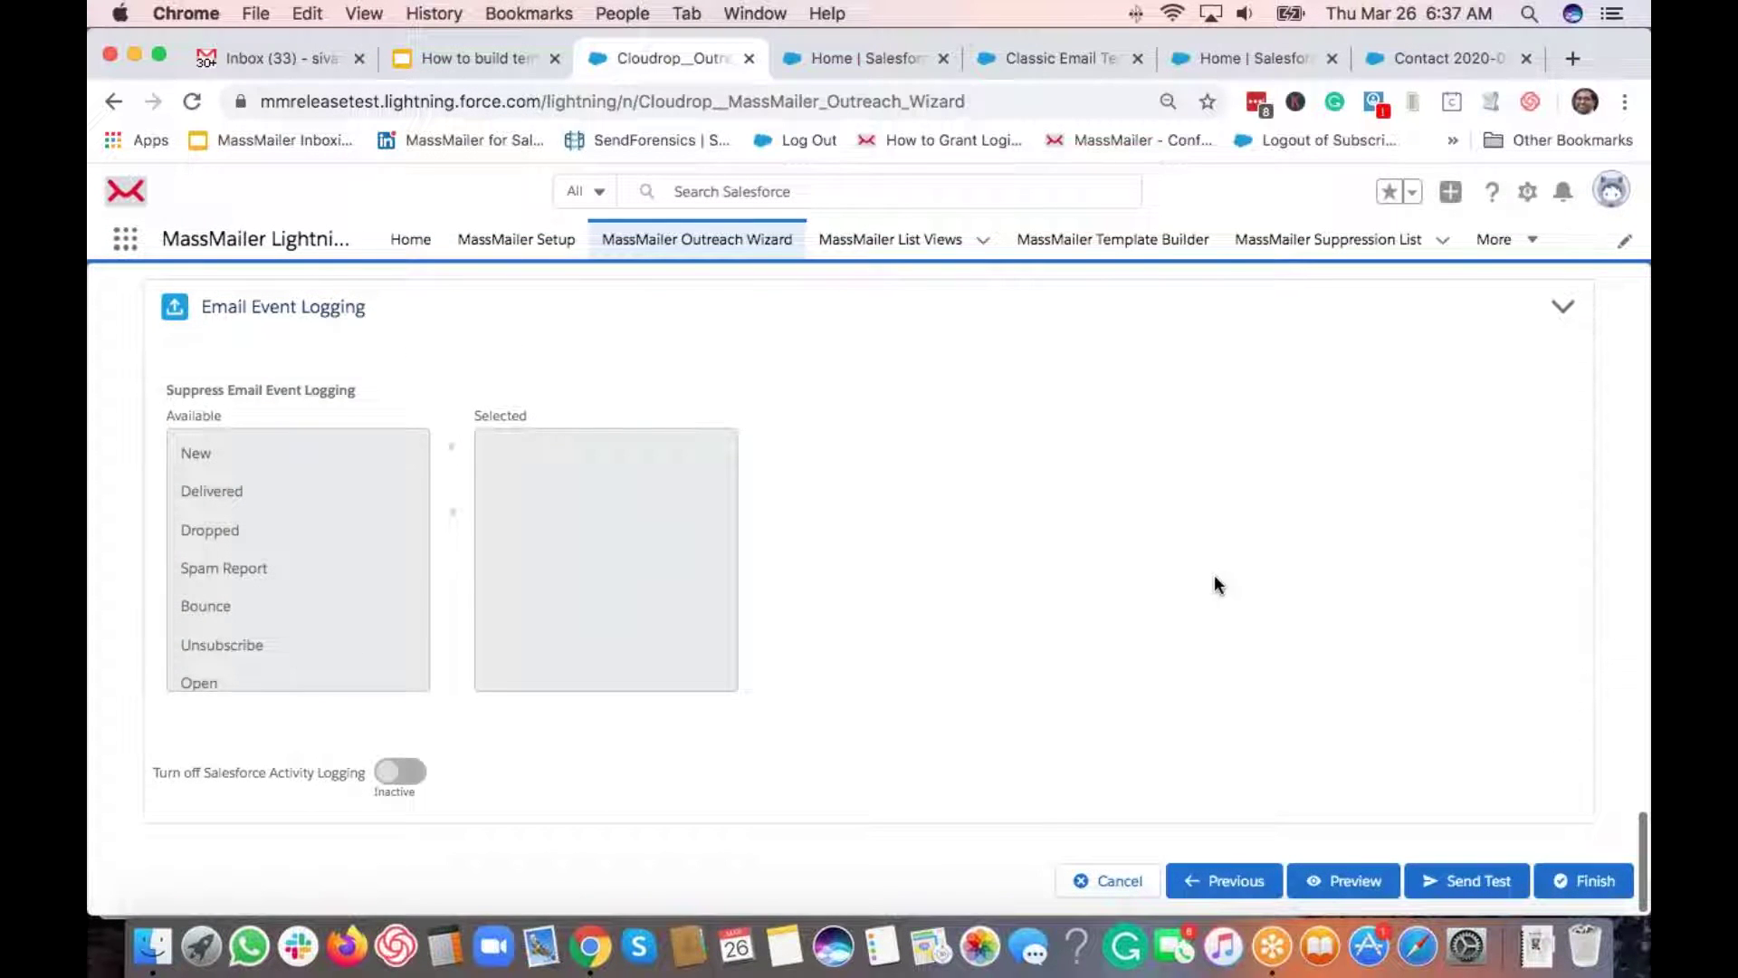
{"action": "left_click", "coordinate": [1480, 890]}
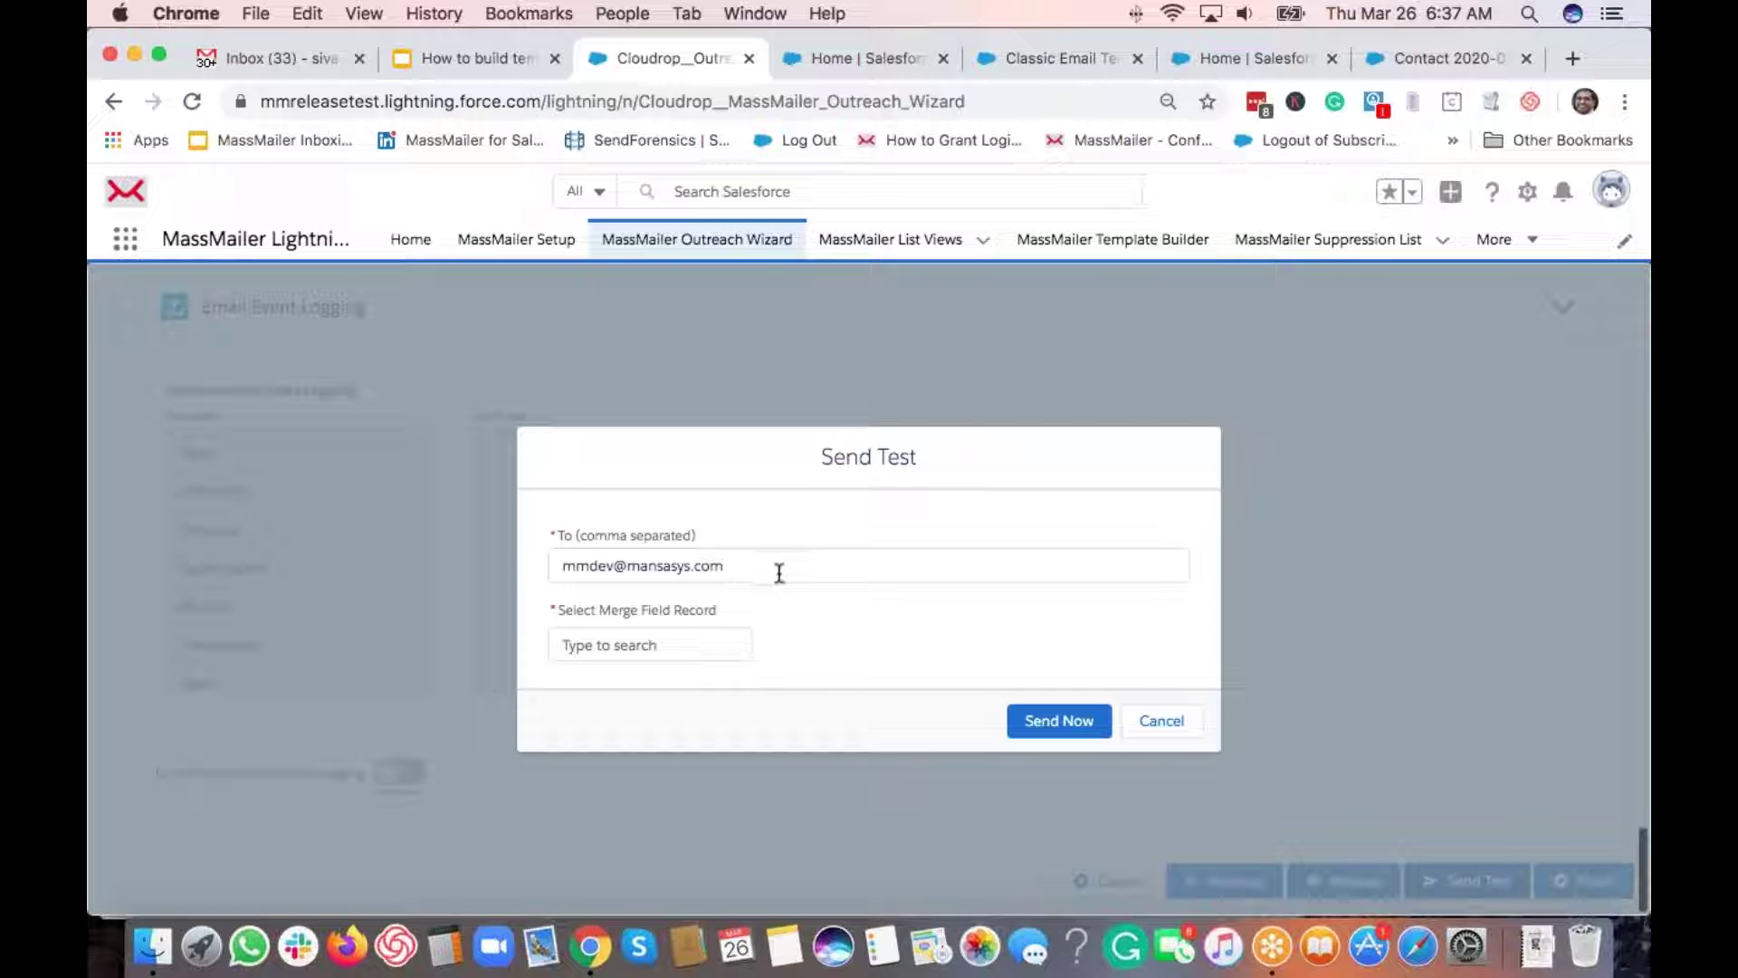
Step: Use the first listed contact as merge record, add a second test recipient address, and close Send Test
{"action": "left_click", "coordinate": [666, 647]}
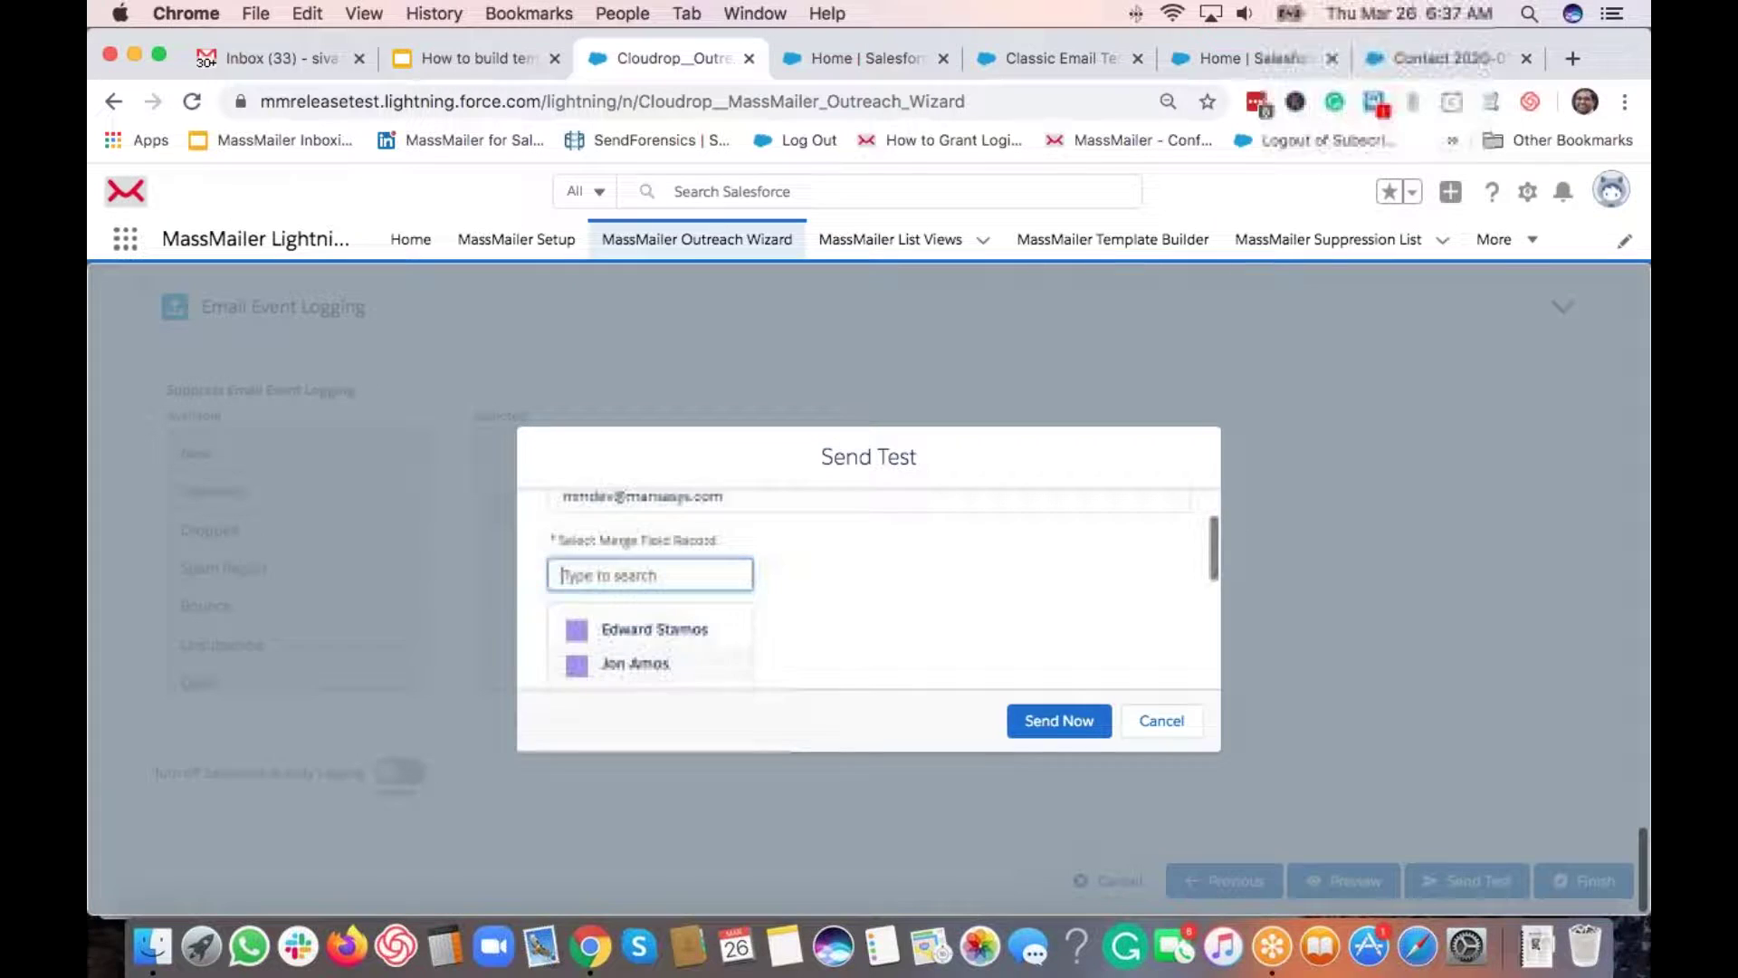
{"action": "left_click", "coordinate": [675, 625]}
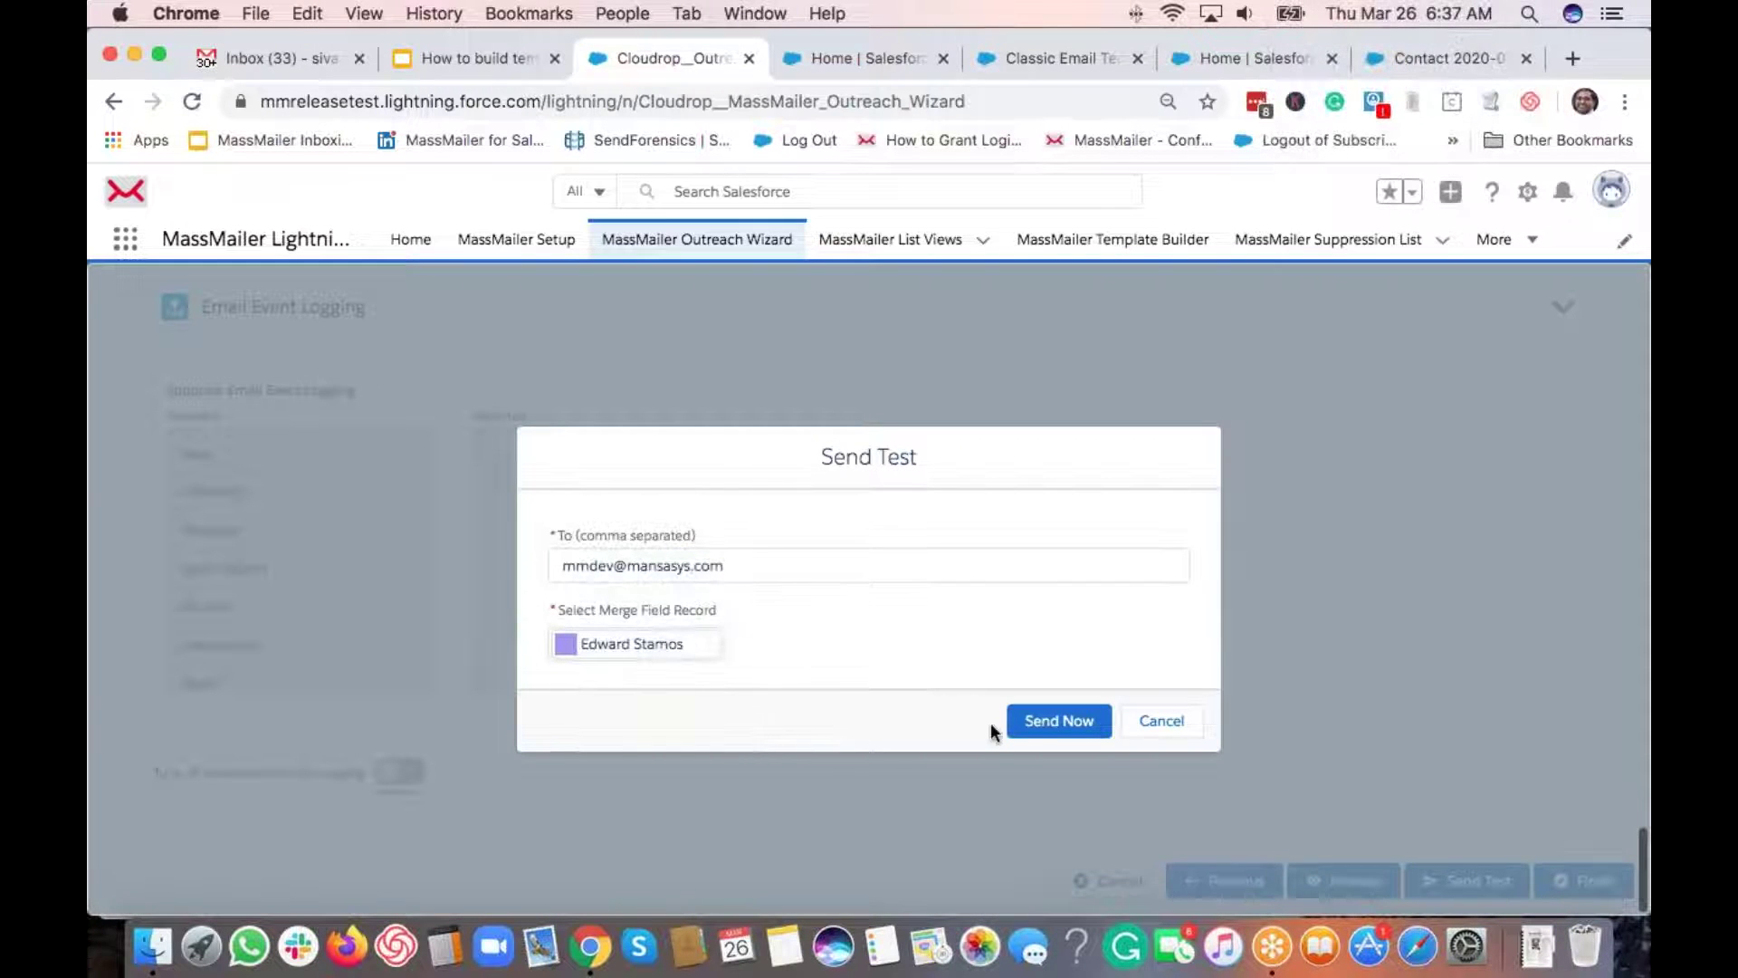
{"action": "left_click", "coordinate": [763, 565]}
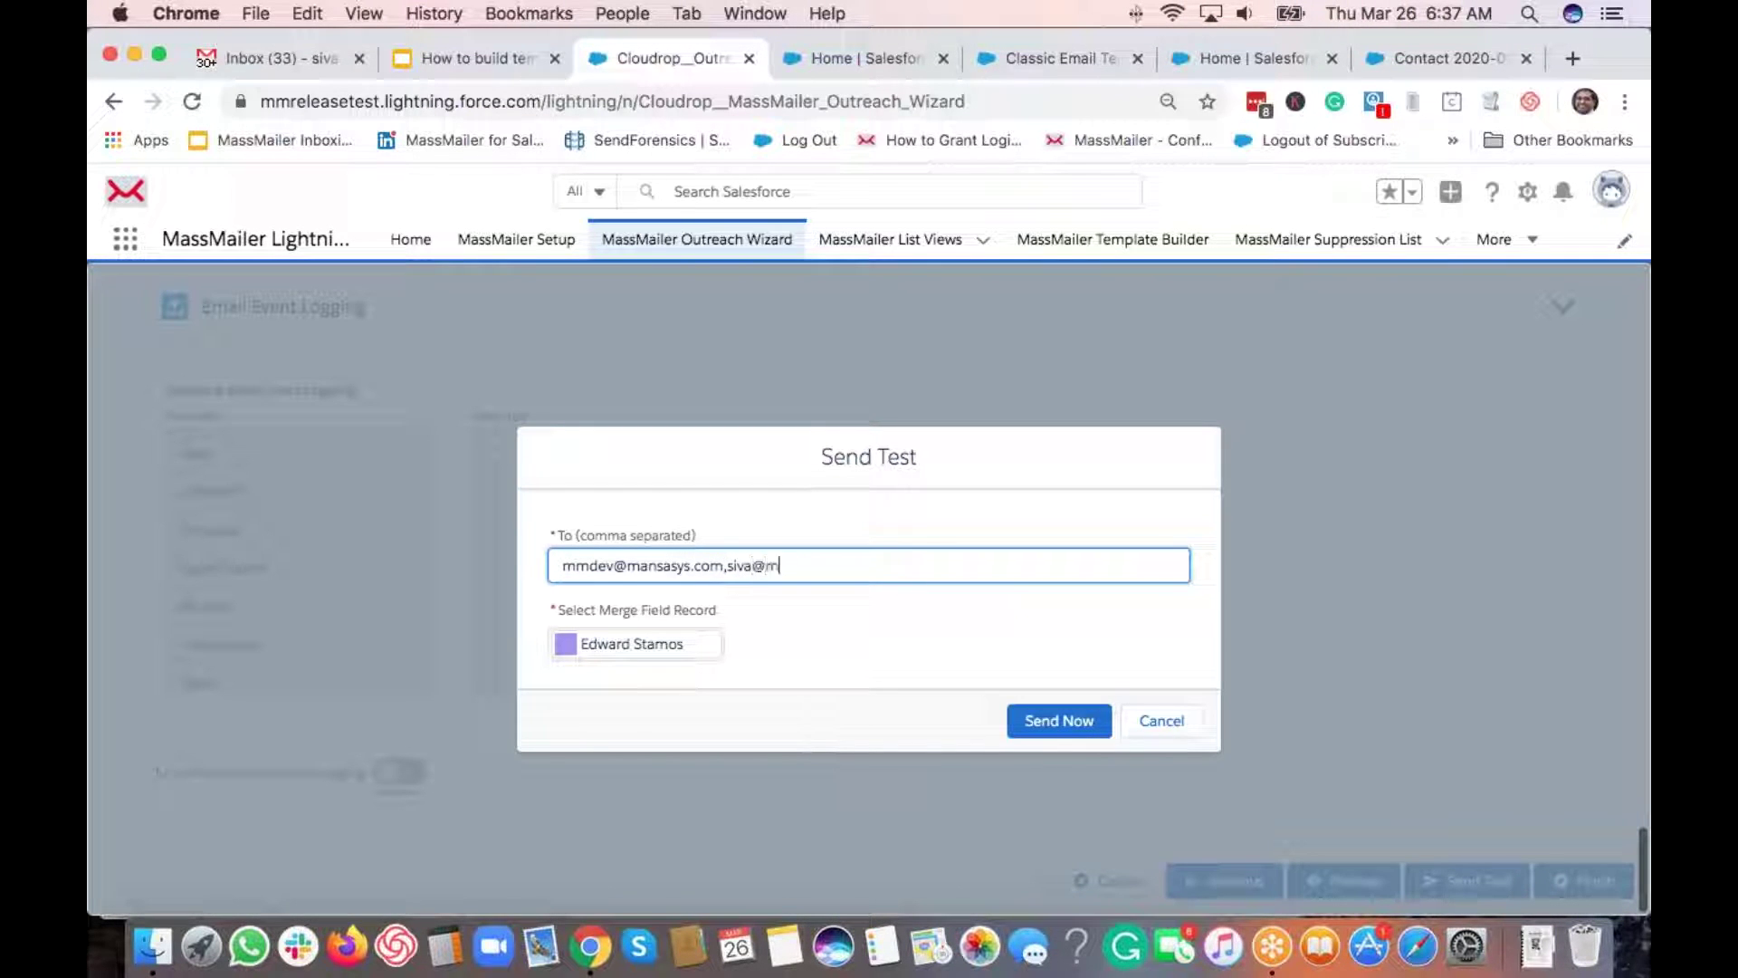
{"action": "type", "text": "r.io"}
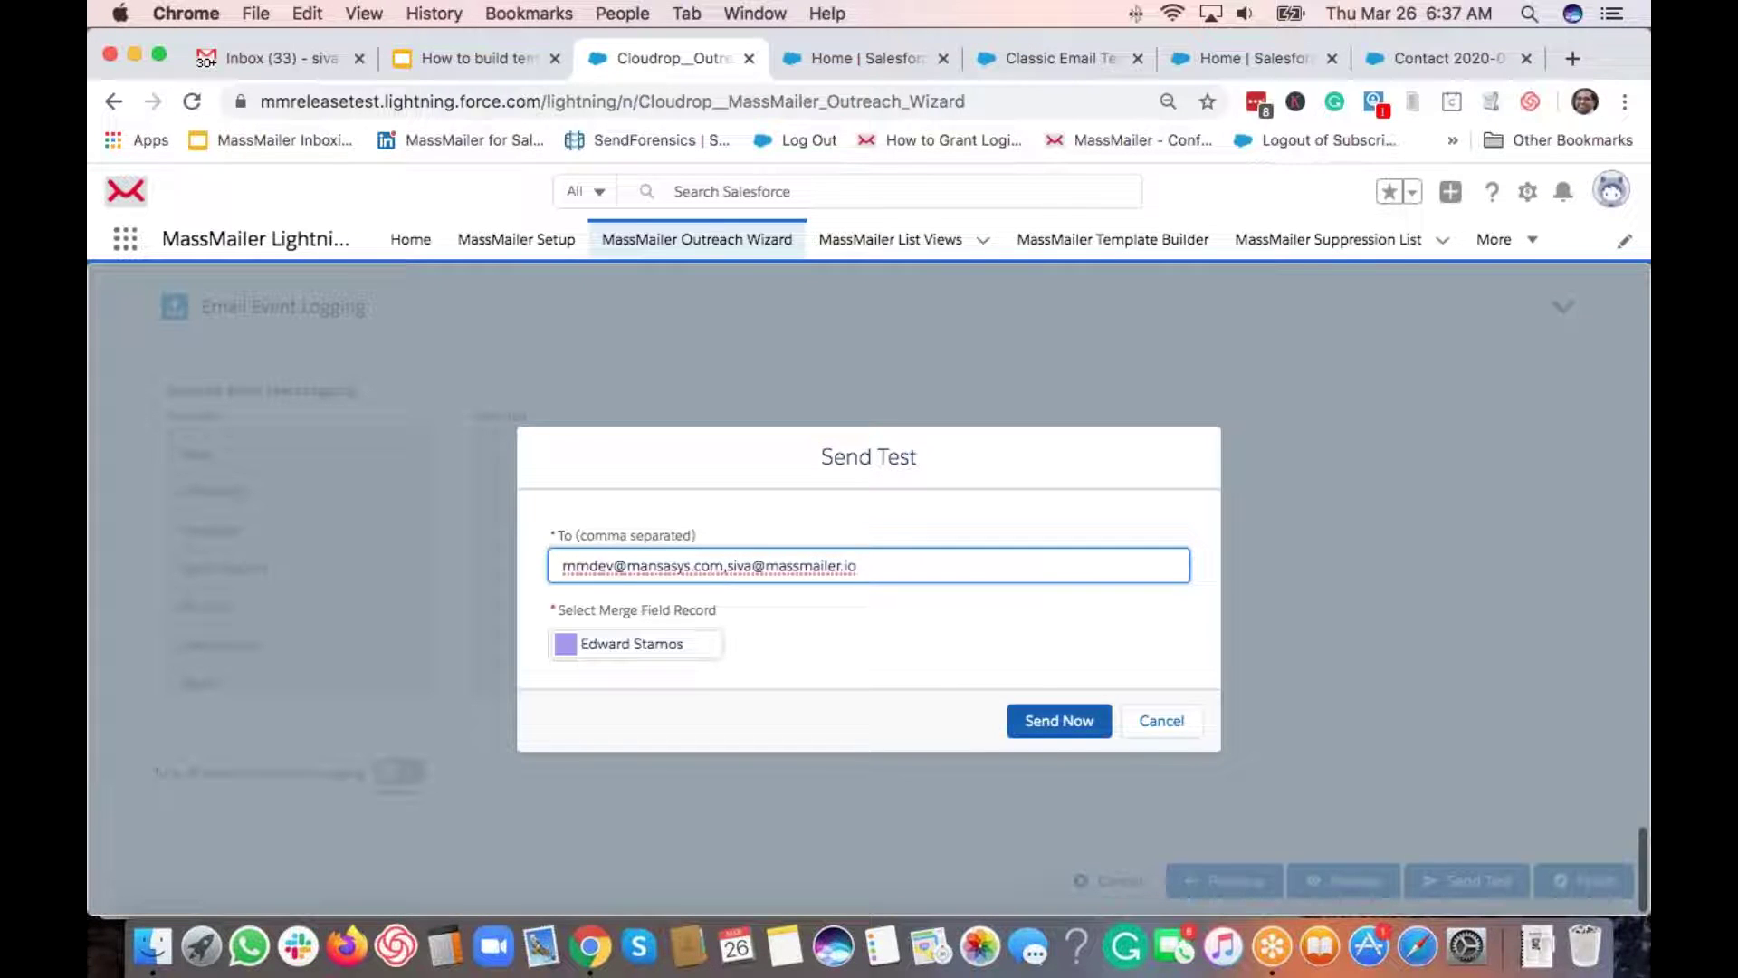
{"action": "left_click", "coordinate": [1162, 720]}
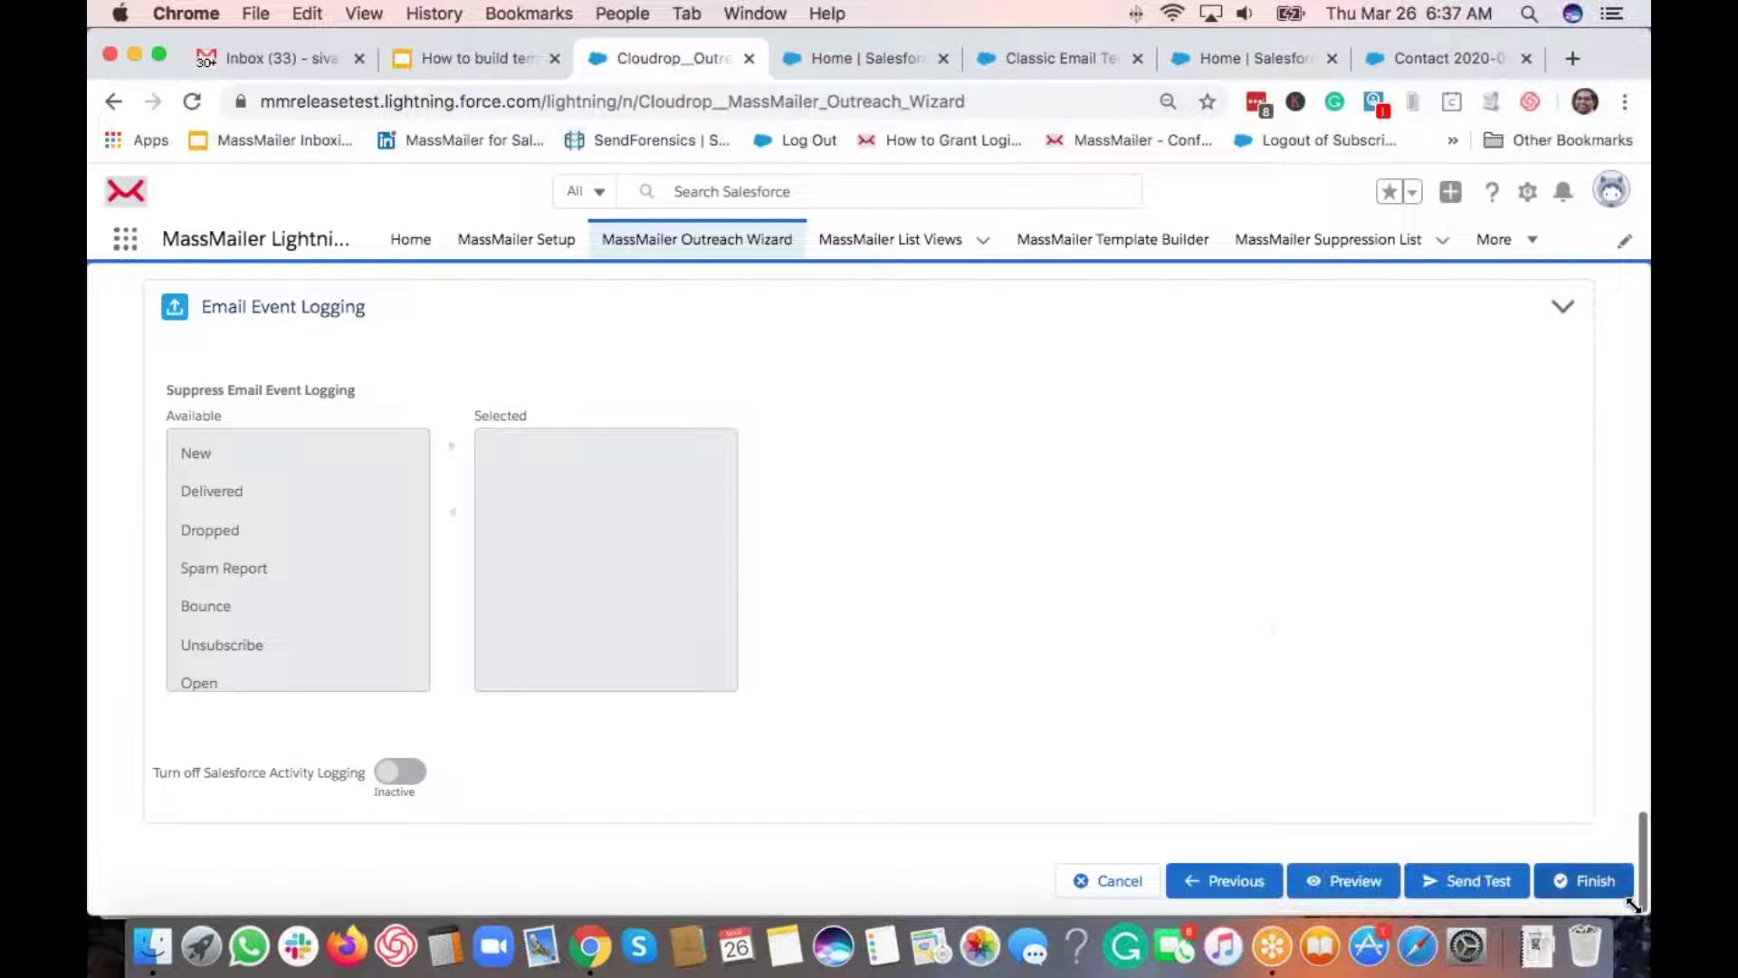
Step: Finish the wizard and confirm submitting the outreach for sending
{"action": "left_click", "coordinate": [1597, 891]}
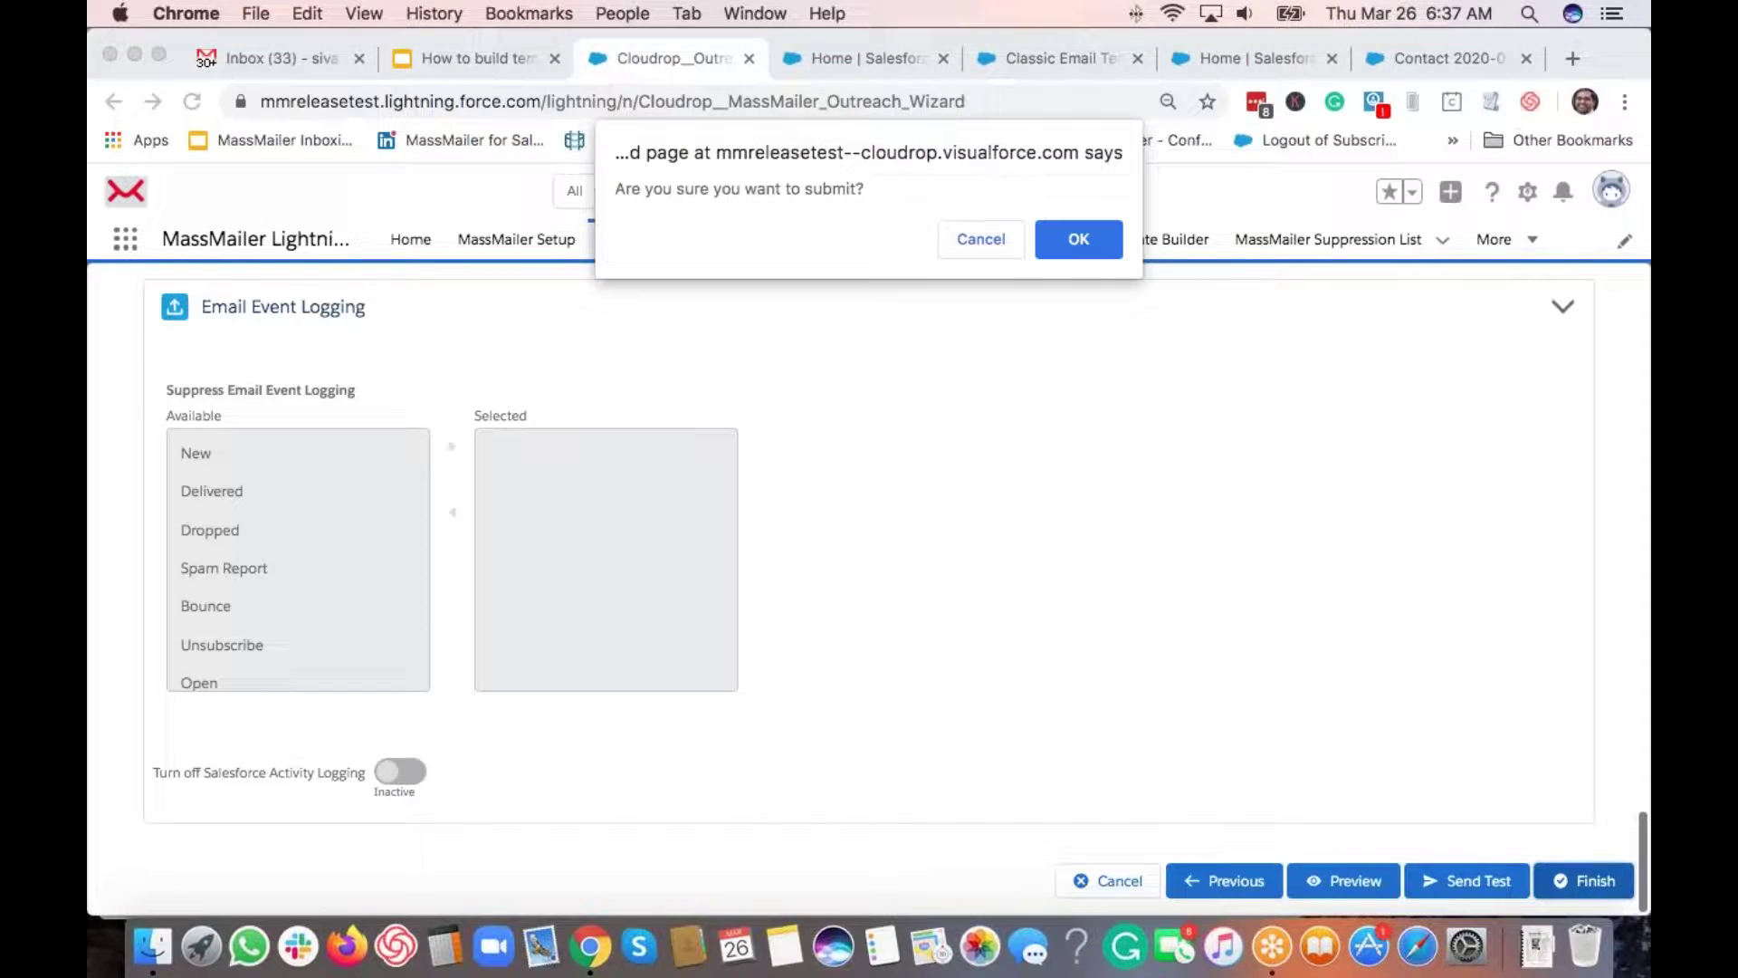
{"action": "left_click", "coordinate": [1078, 239]}
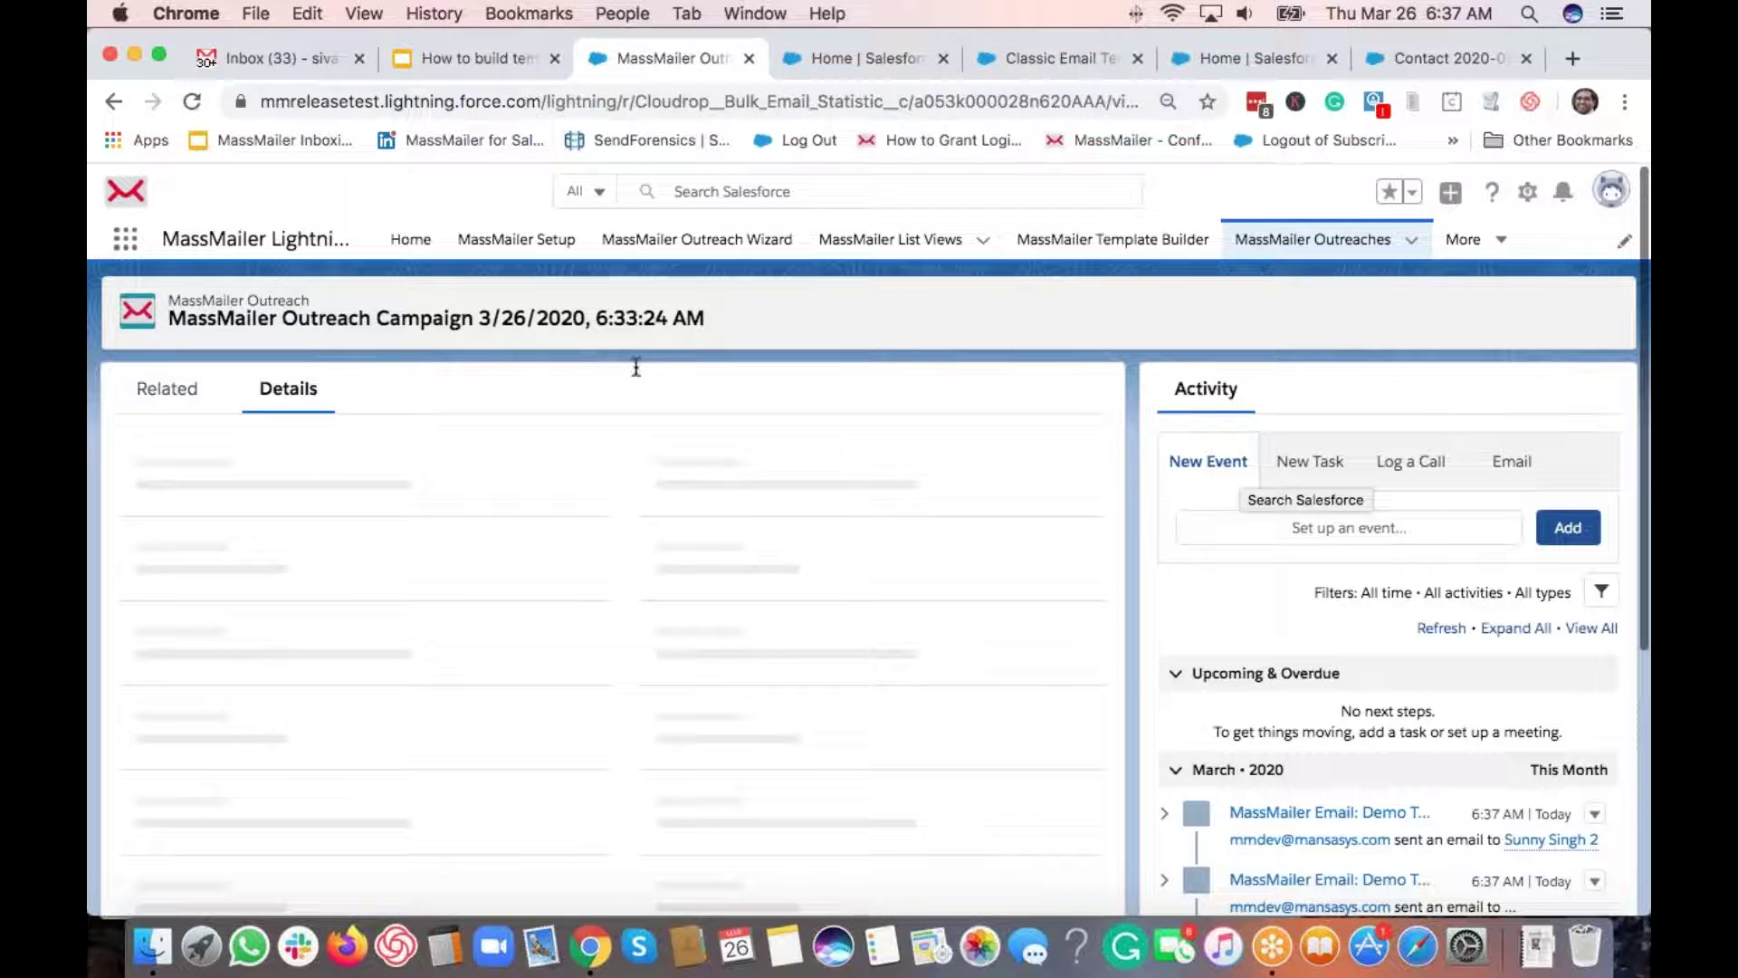
Step: In Gmail, look through the Forums, Updates, Promotions, Social and Primary inbox categories
{"action": "left_click", "coordinate": [262, 57]}
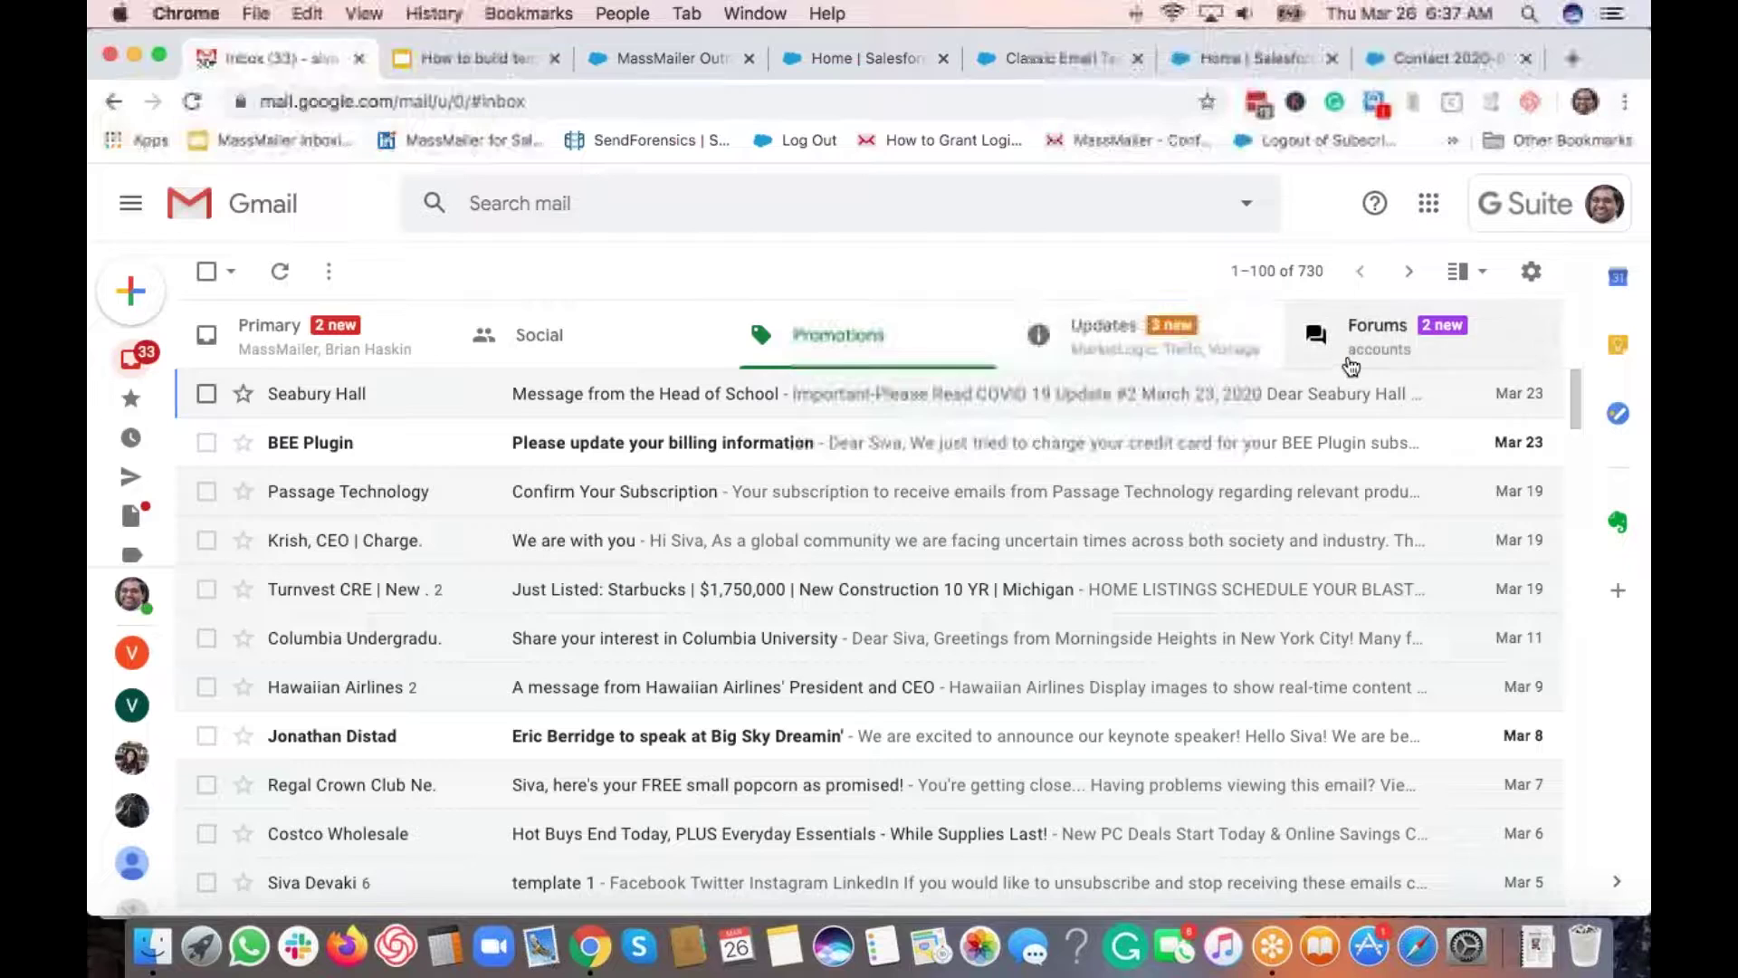
{"action": "left_click", "coordinate": [1351, 362]}
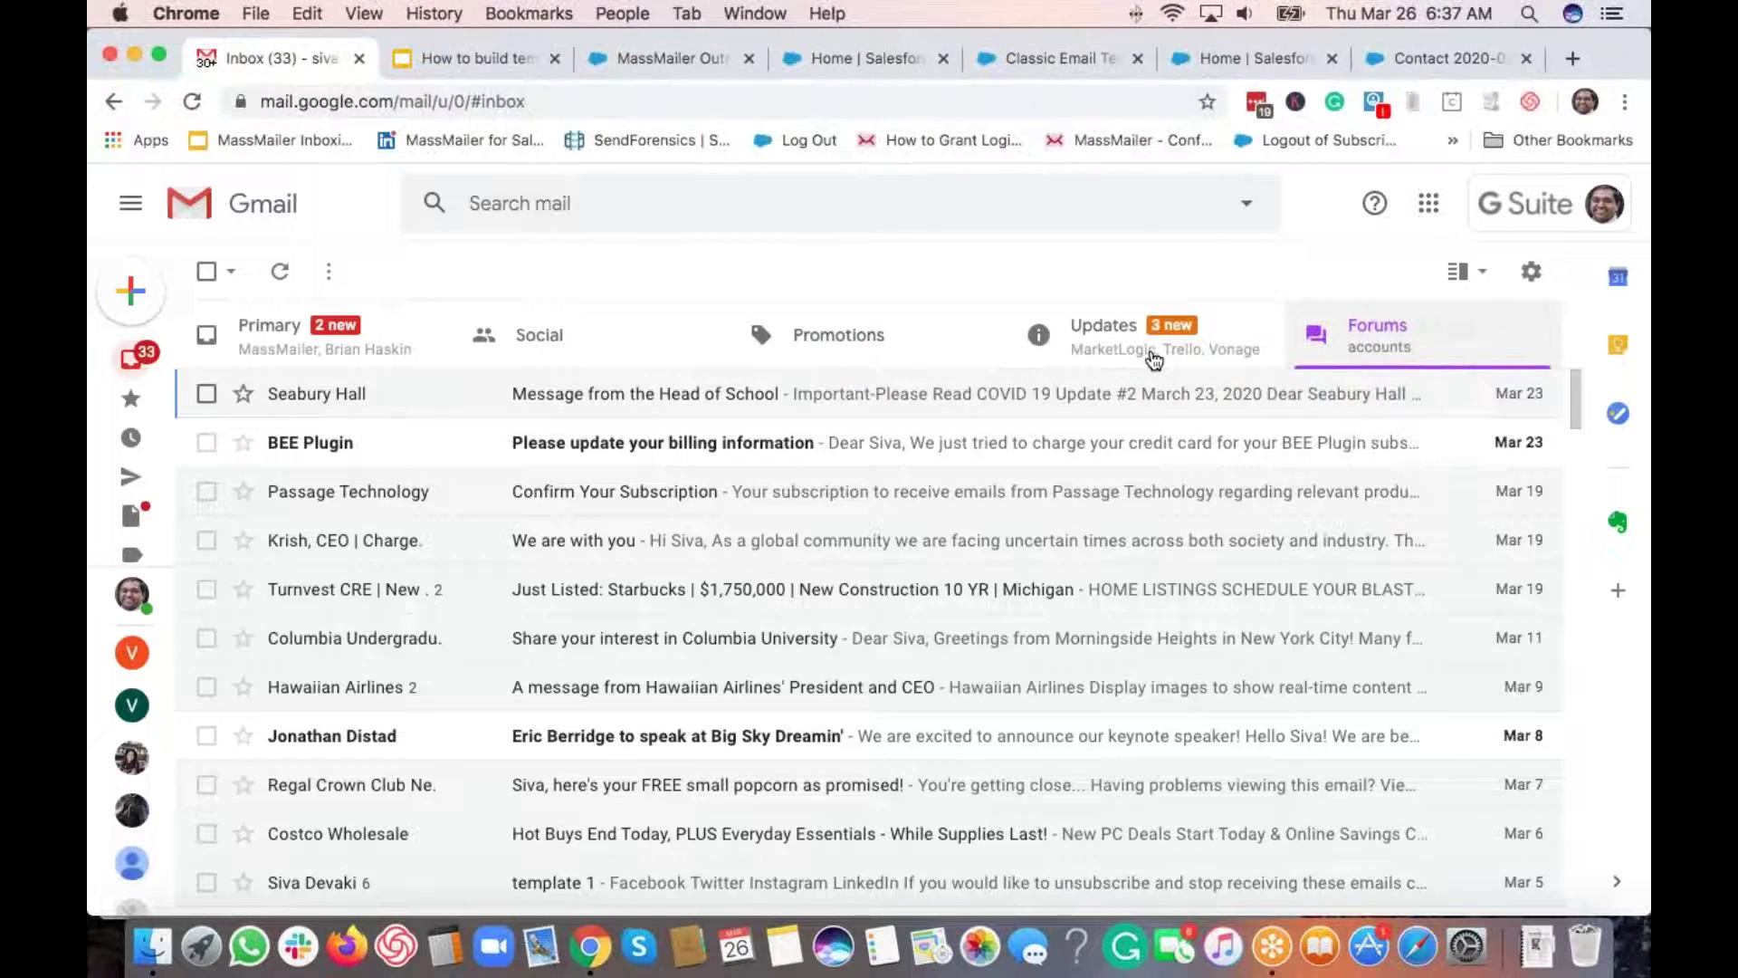
{"action": "left_click", "coordinate": [1152, 360]}
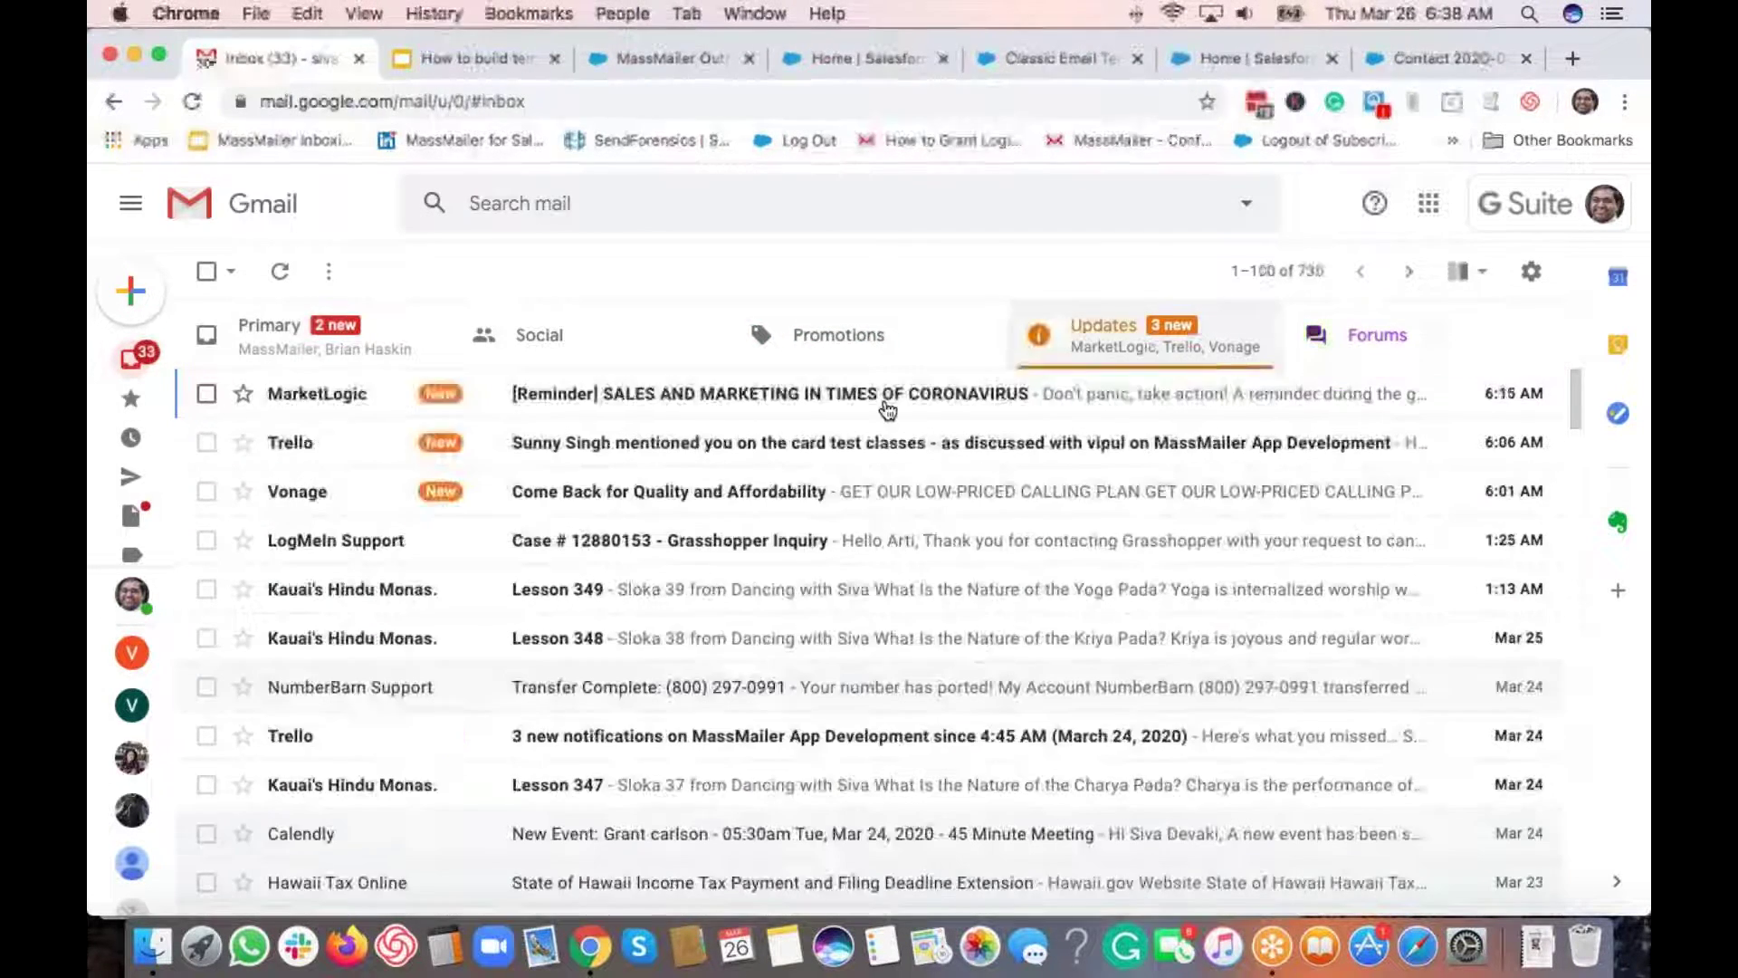
{"action": "left_click", "coordinate": [869, 363]}
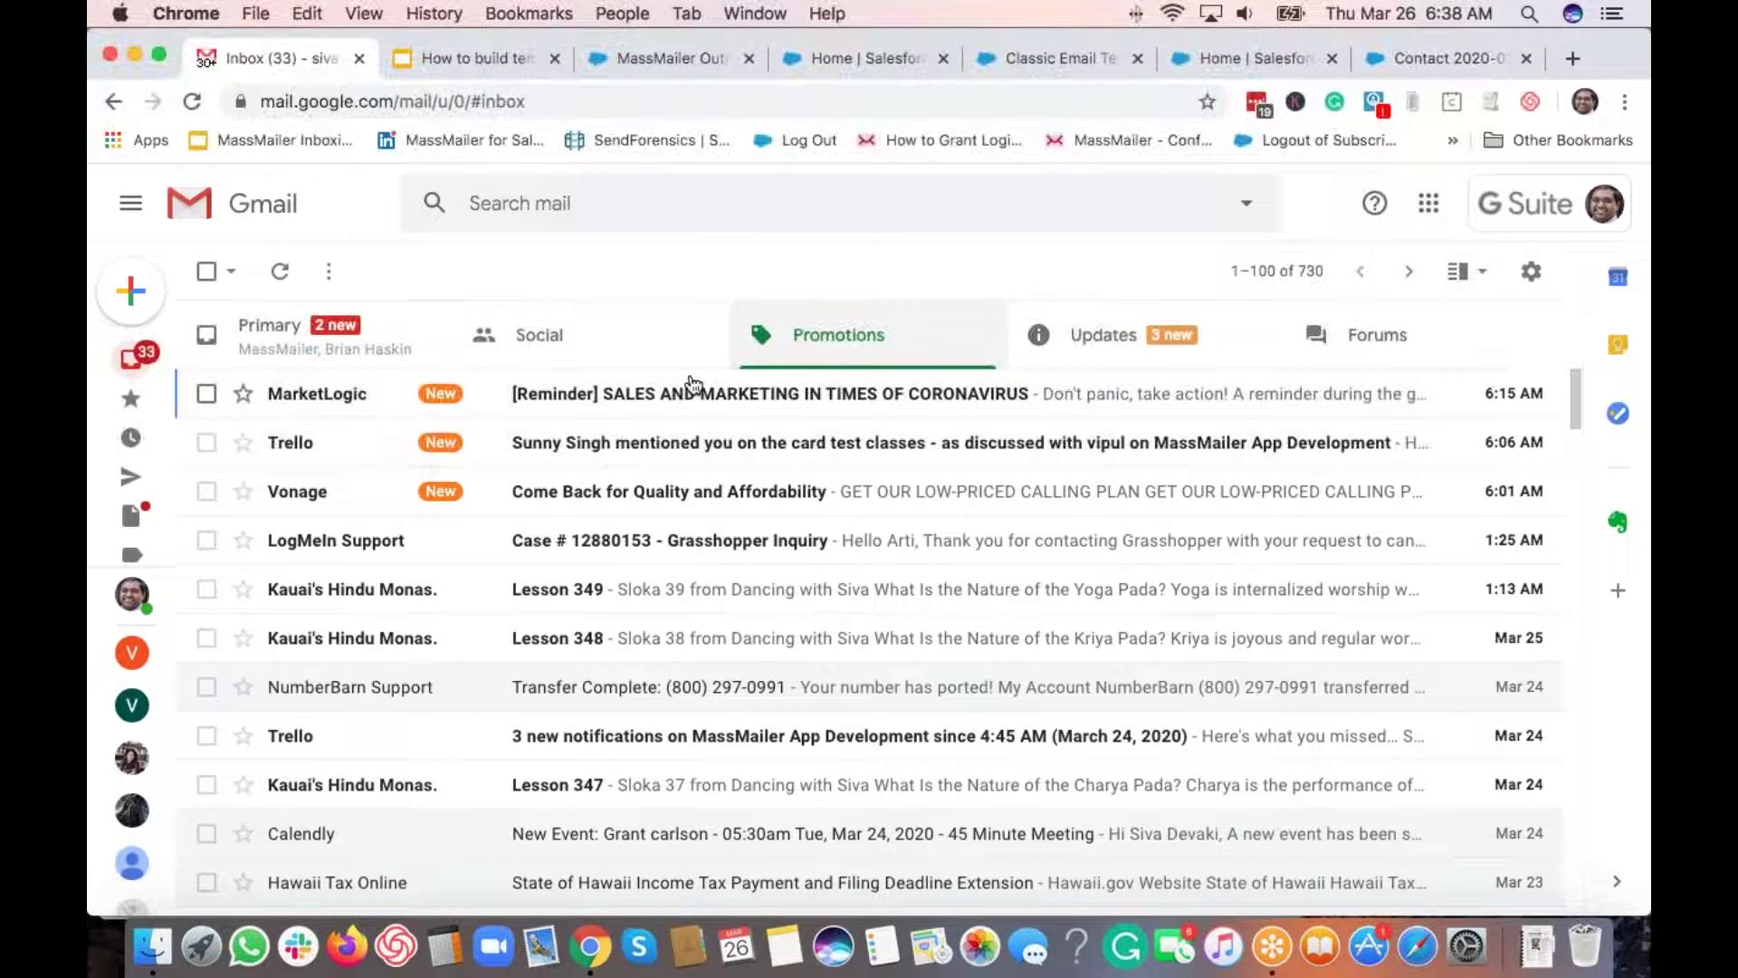
{"action": "left_click", "coordinate": [1185, 343]}
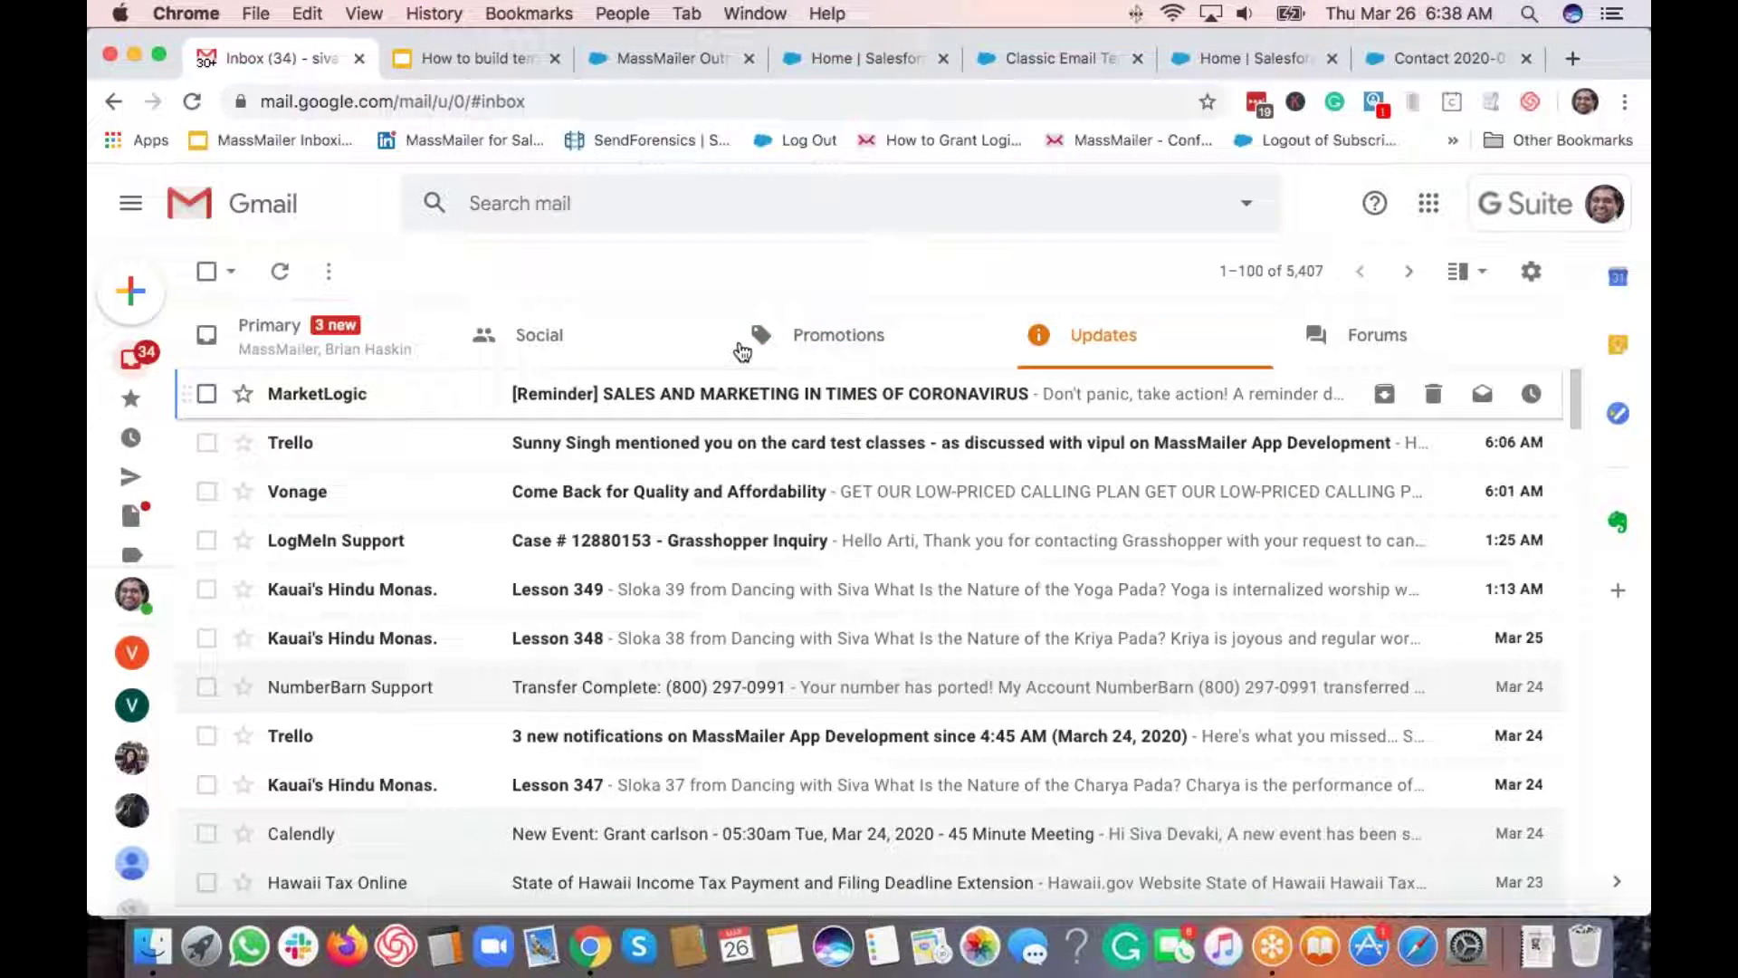
{"action": "left_click", "coordinate": [638, 336]}
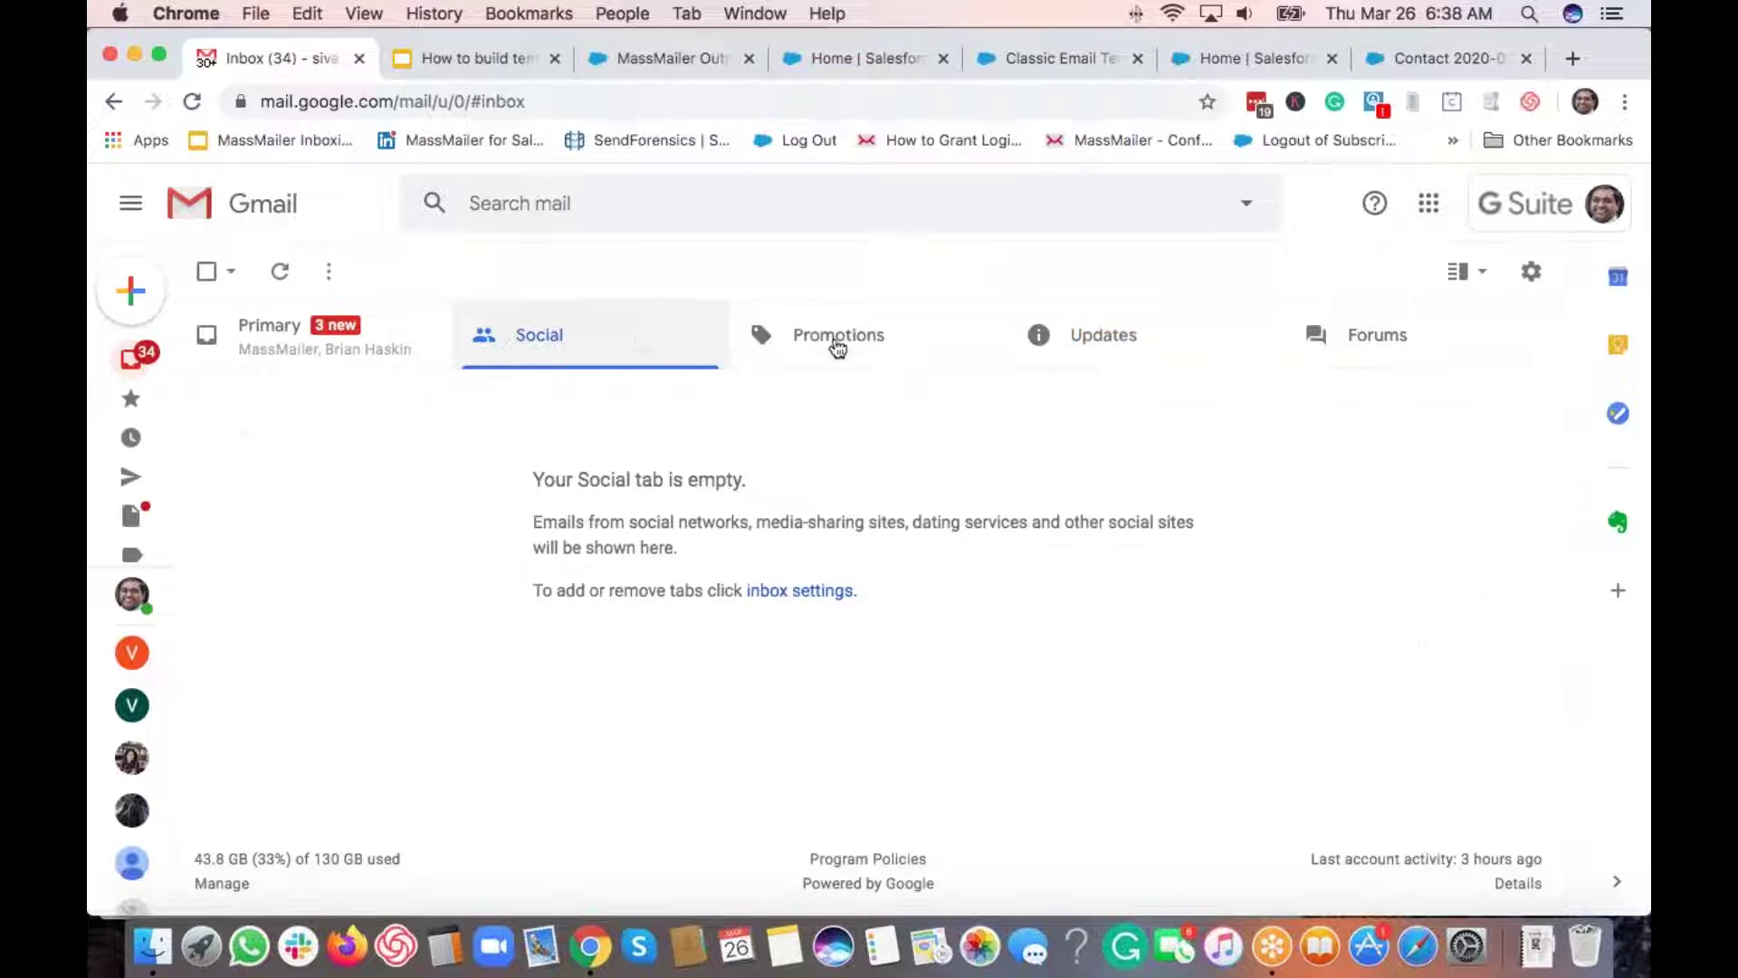
{"action": "left_click", "coordinate": [305, 335]}
{"action": "left_click", "coordinate": [652, 350]}
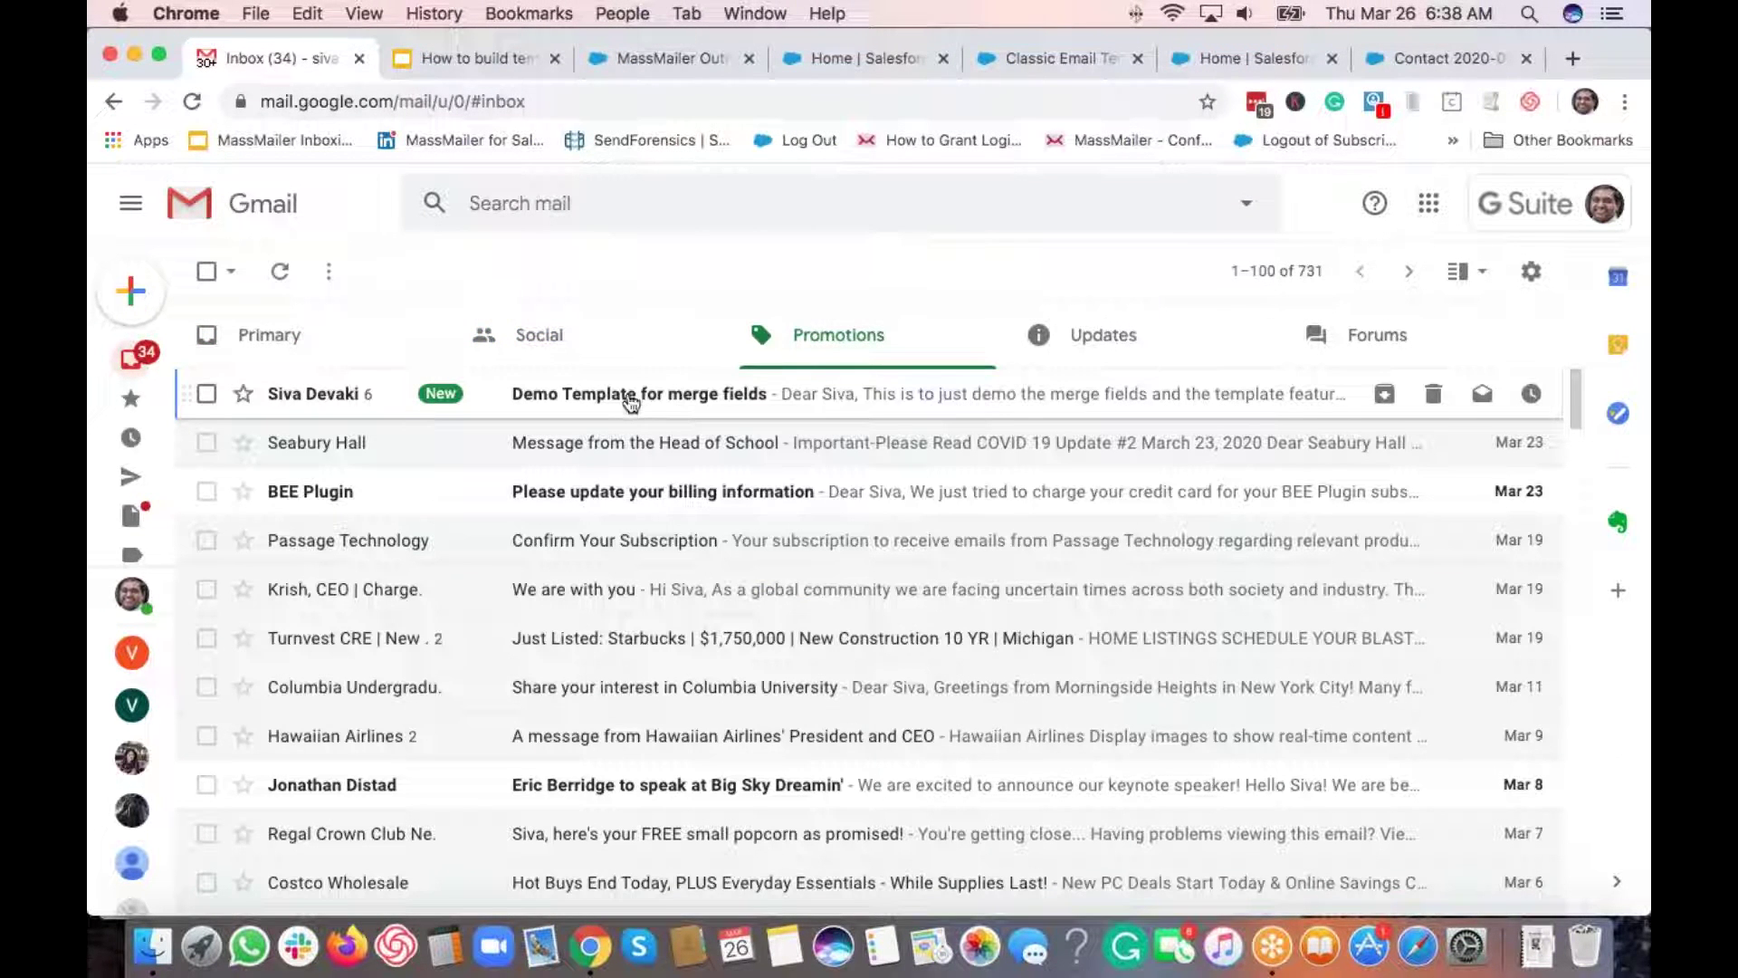
Step: Open the Demo Template for merge fields email and check the merged company name MassMailer, Inc
{"action": "key", "text": "Return"}
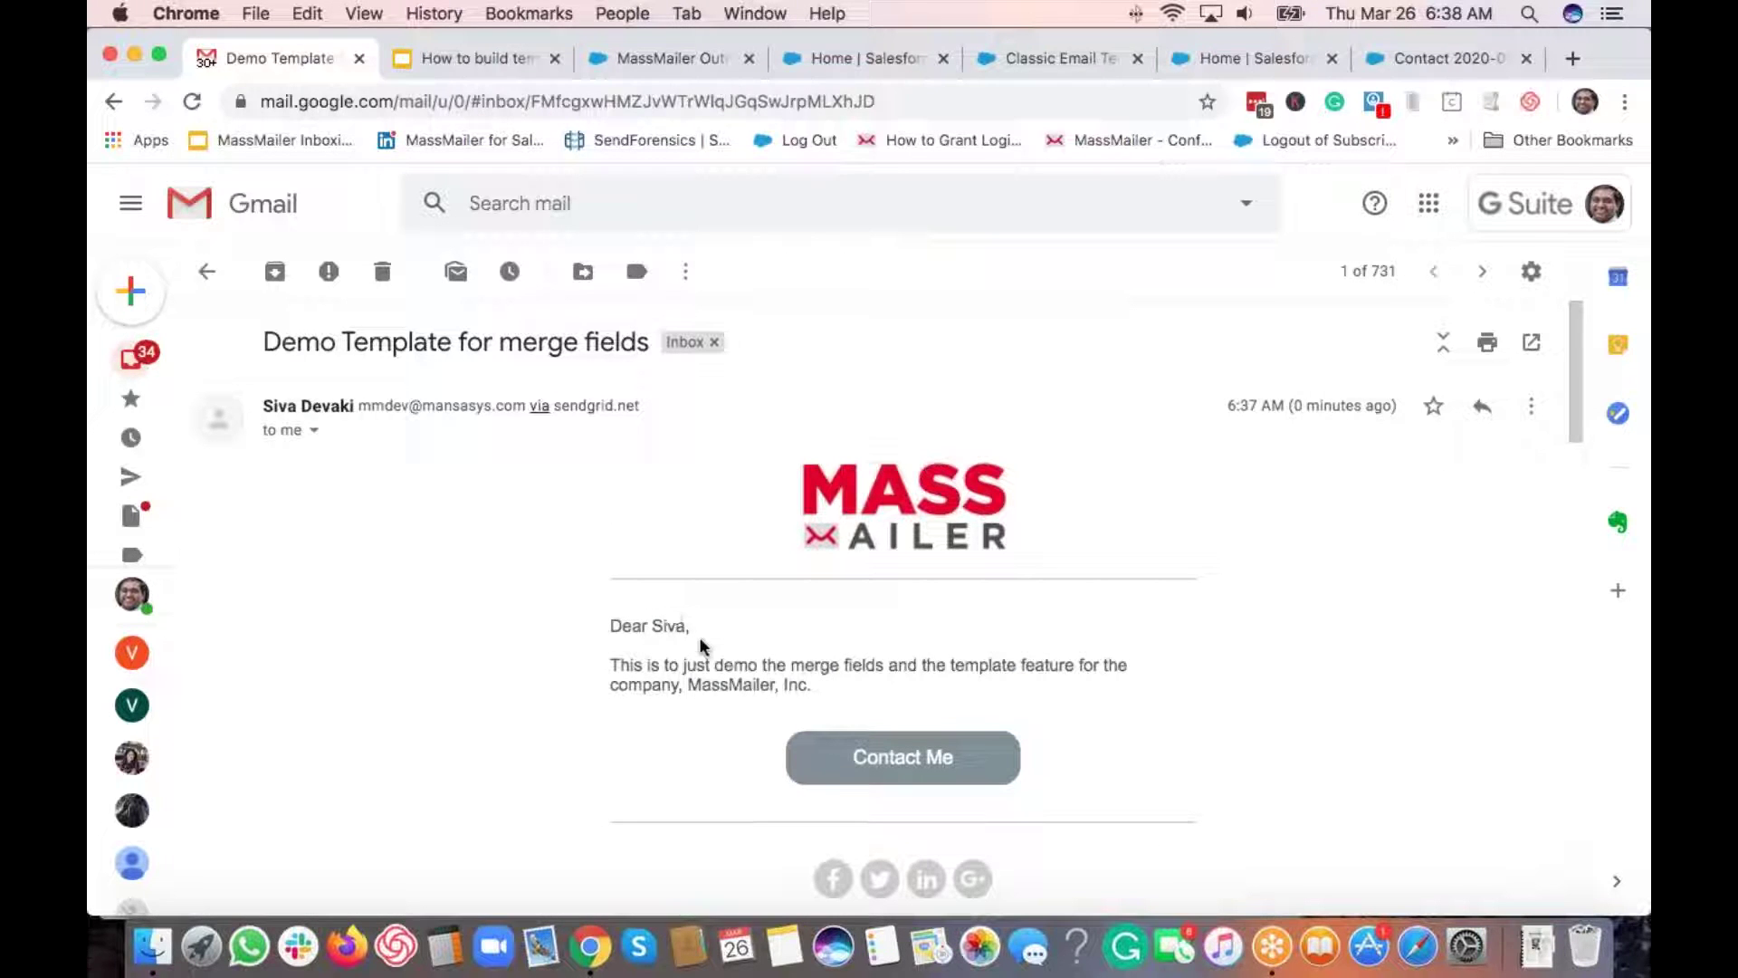
{"action": "scroll", "coordinate": [611, 512], "scroll_direction": "down", "scroll_amount": 1}
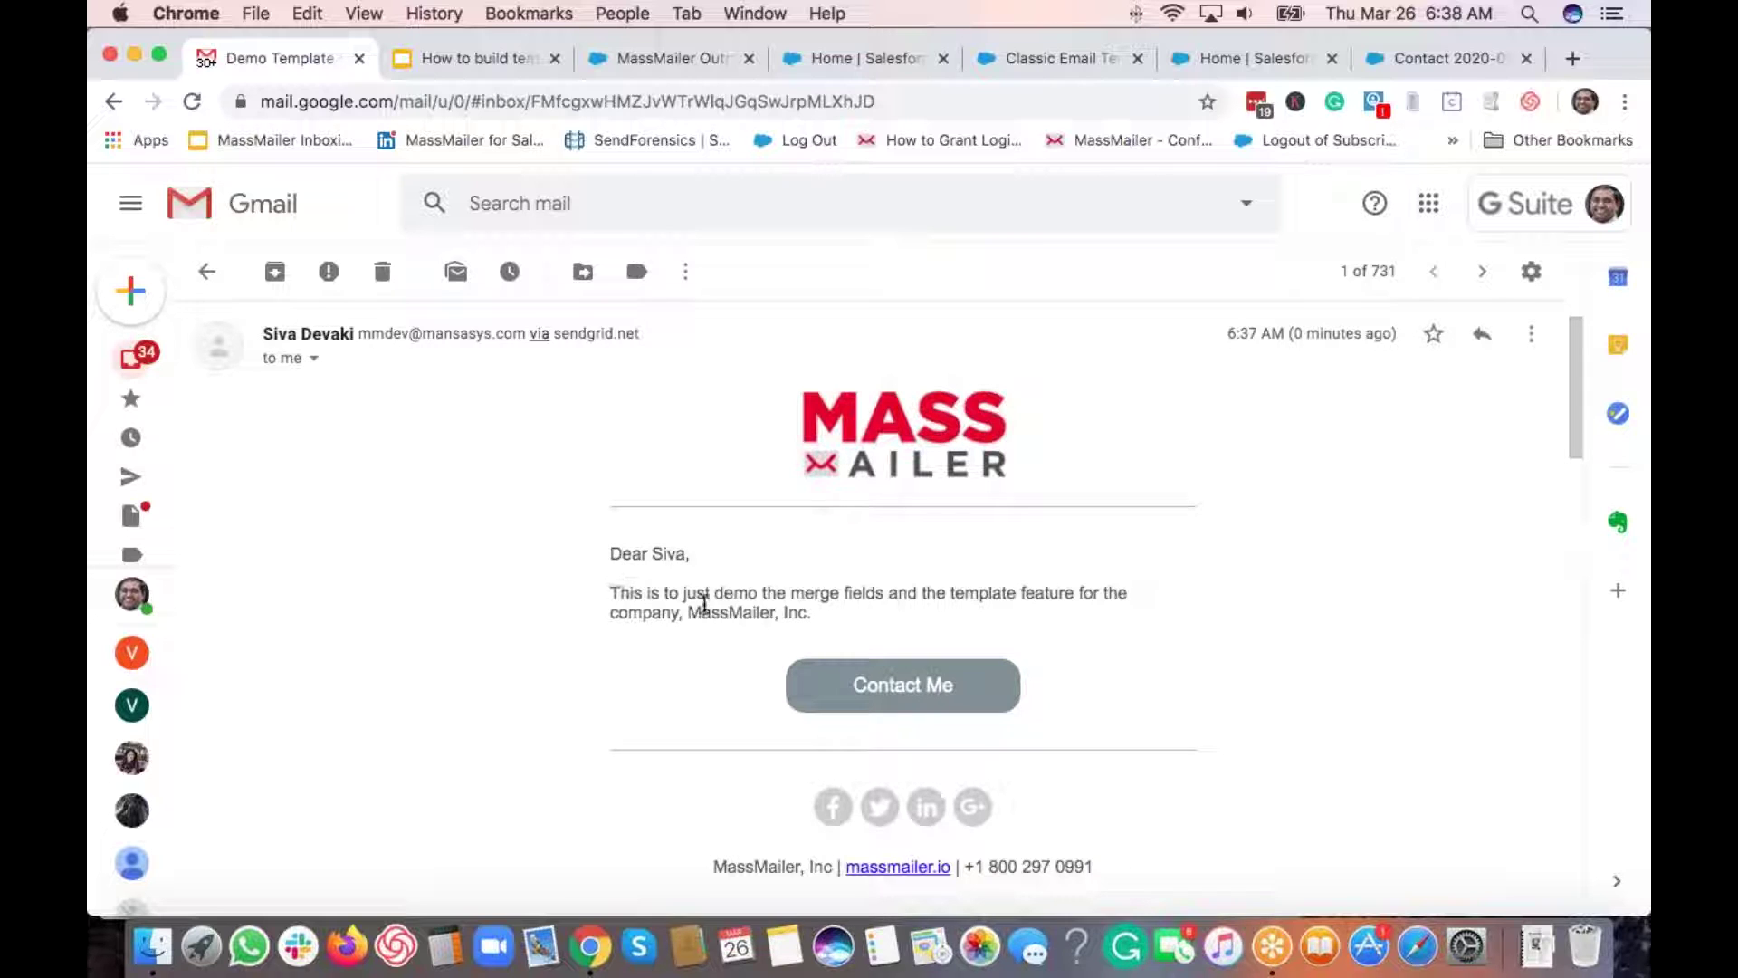
{"action": "left_click_drag", "start_coordinate": [689, 613], "coordinate": [801, 608]}
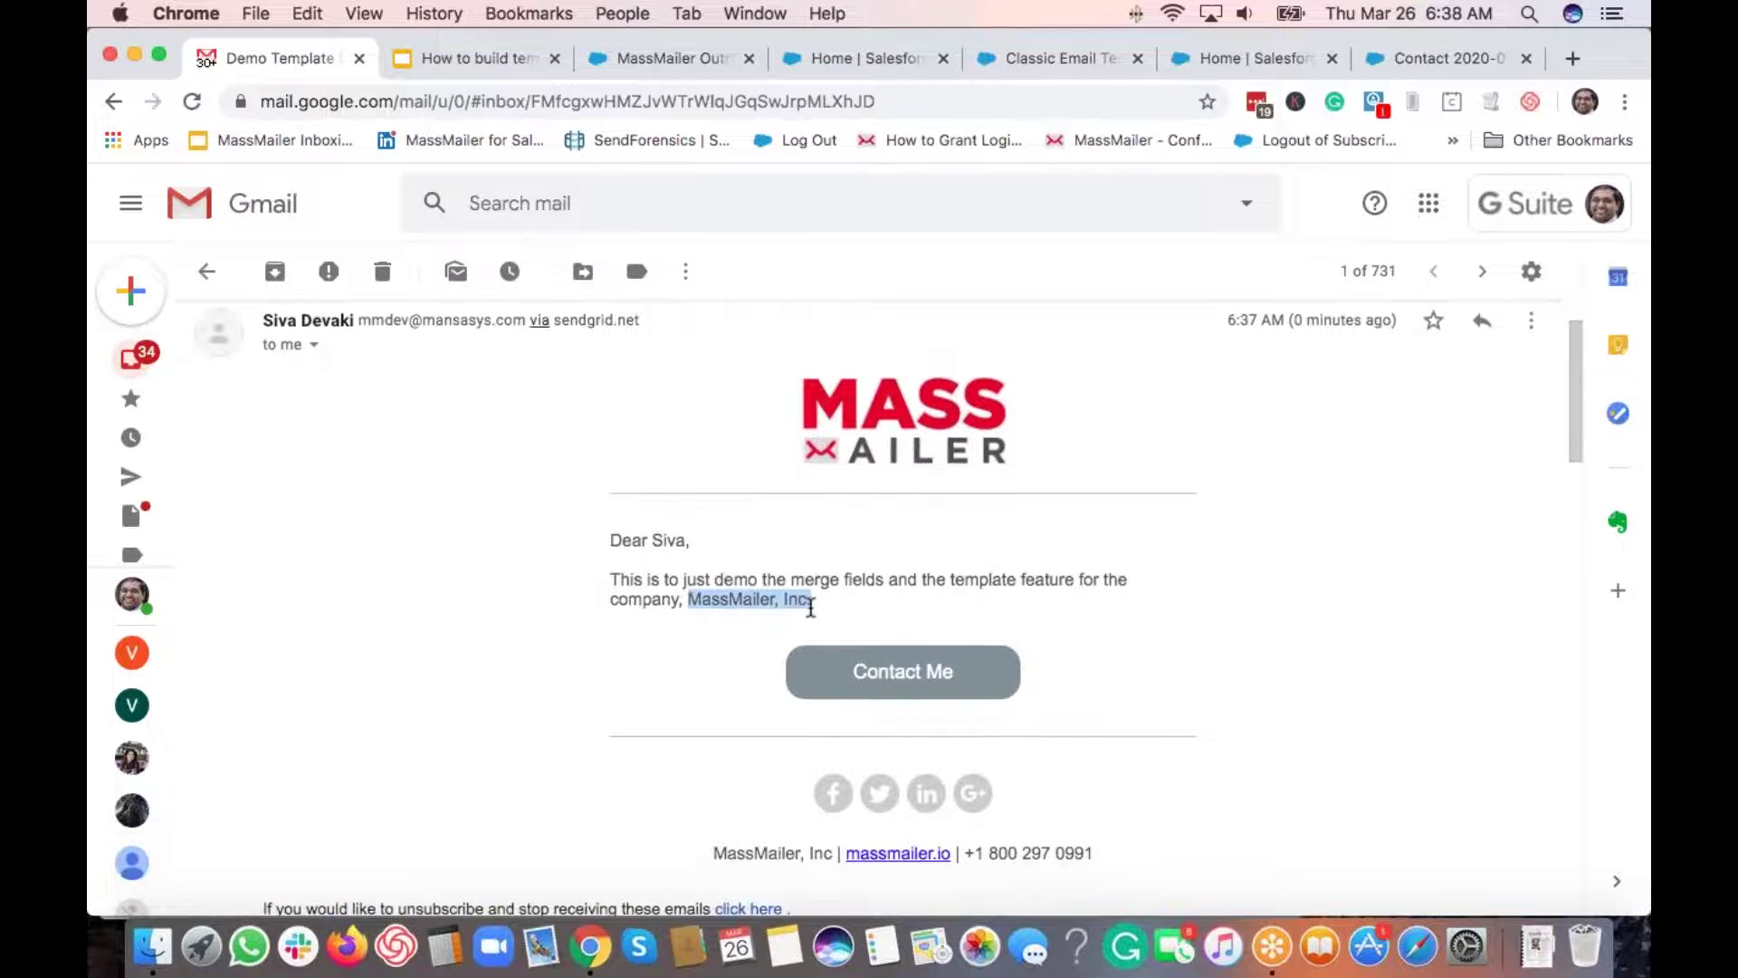
{"action": "left_click", "coordinate": [675, 597]}
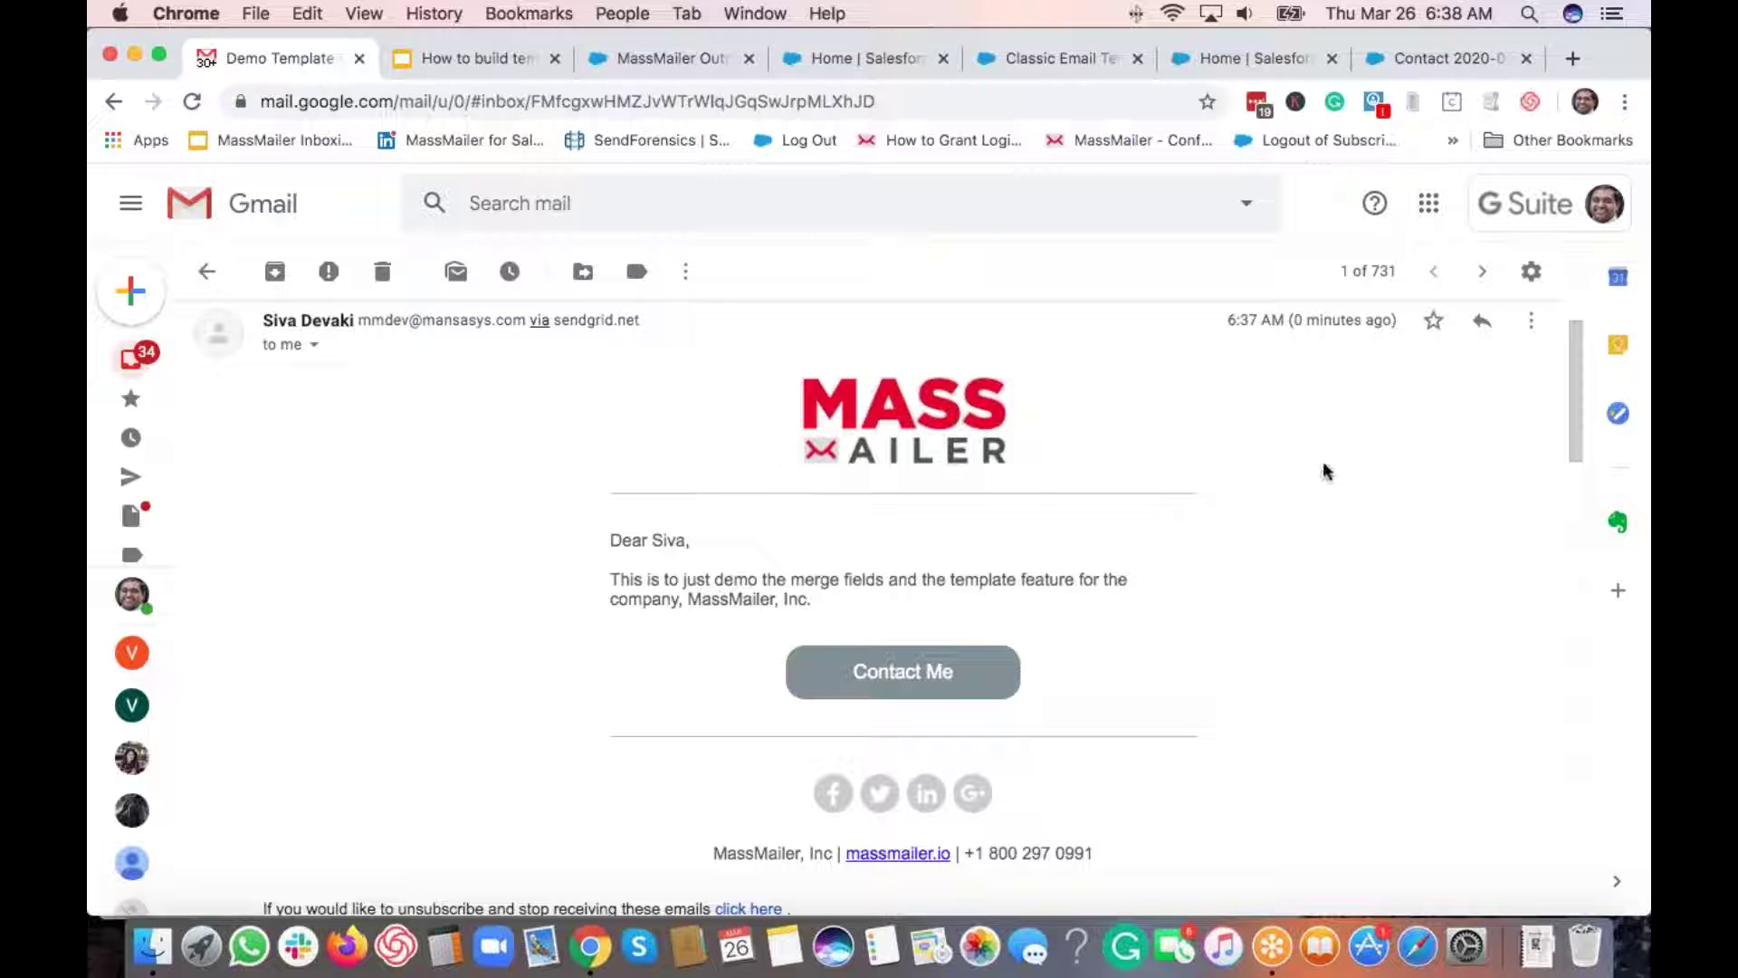
{"action": "left_click", "coordinate": [1407, 63]}
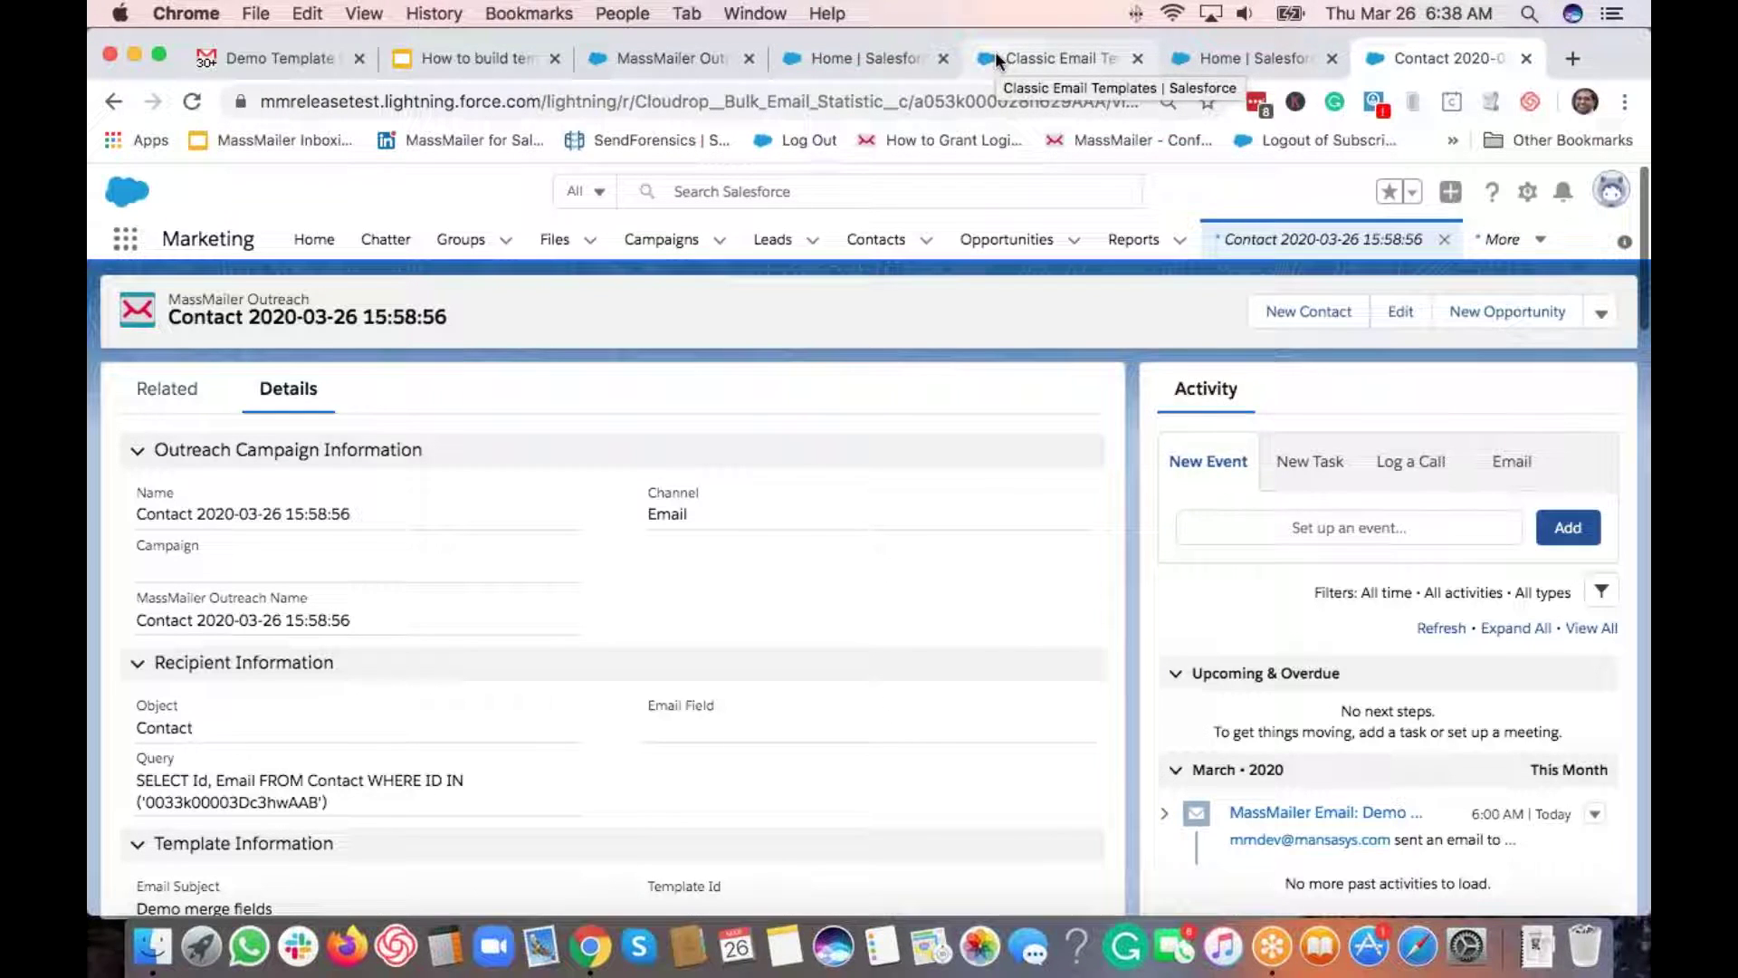
Step: Open the Merge Field Test campaign and choose Reset Campaign Member Status from its actions
{"action": "left_click", "coordinate": [669, 258]}
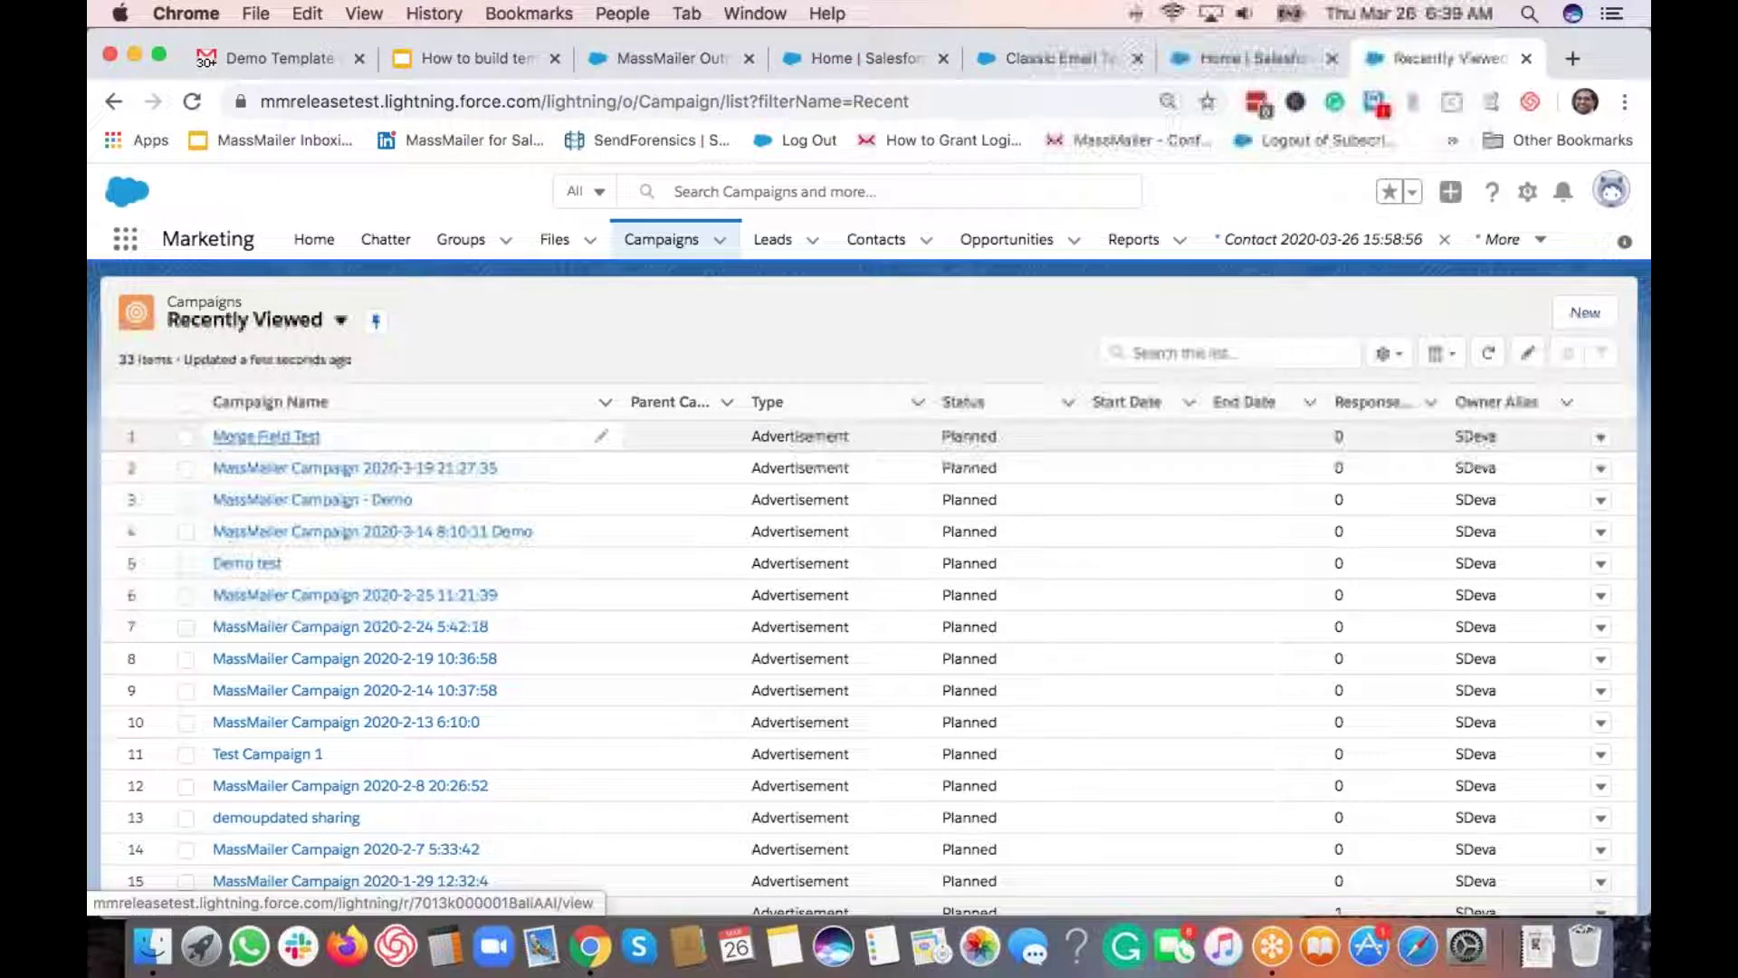
{"action": "left_click", "coordinate": [267, 437]}
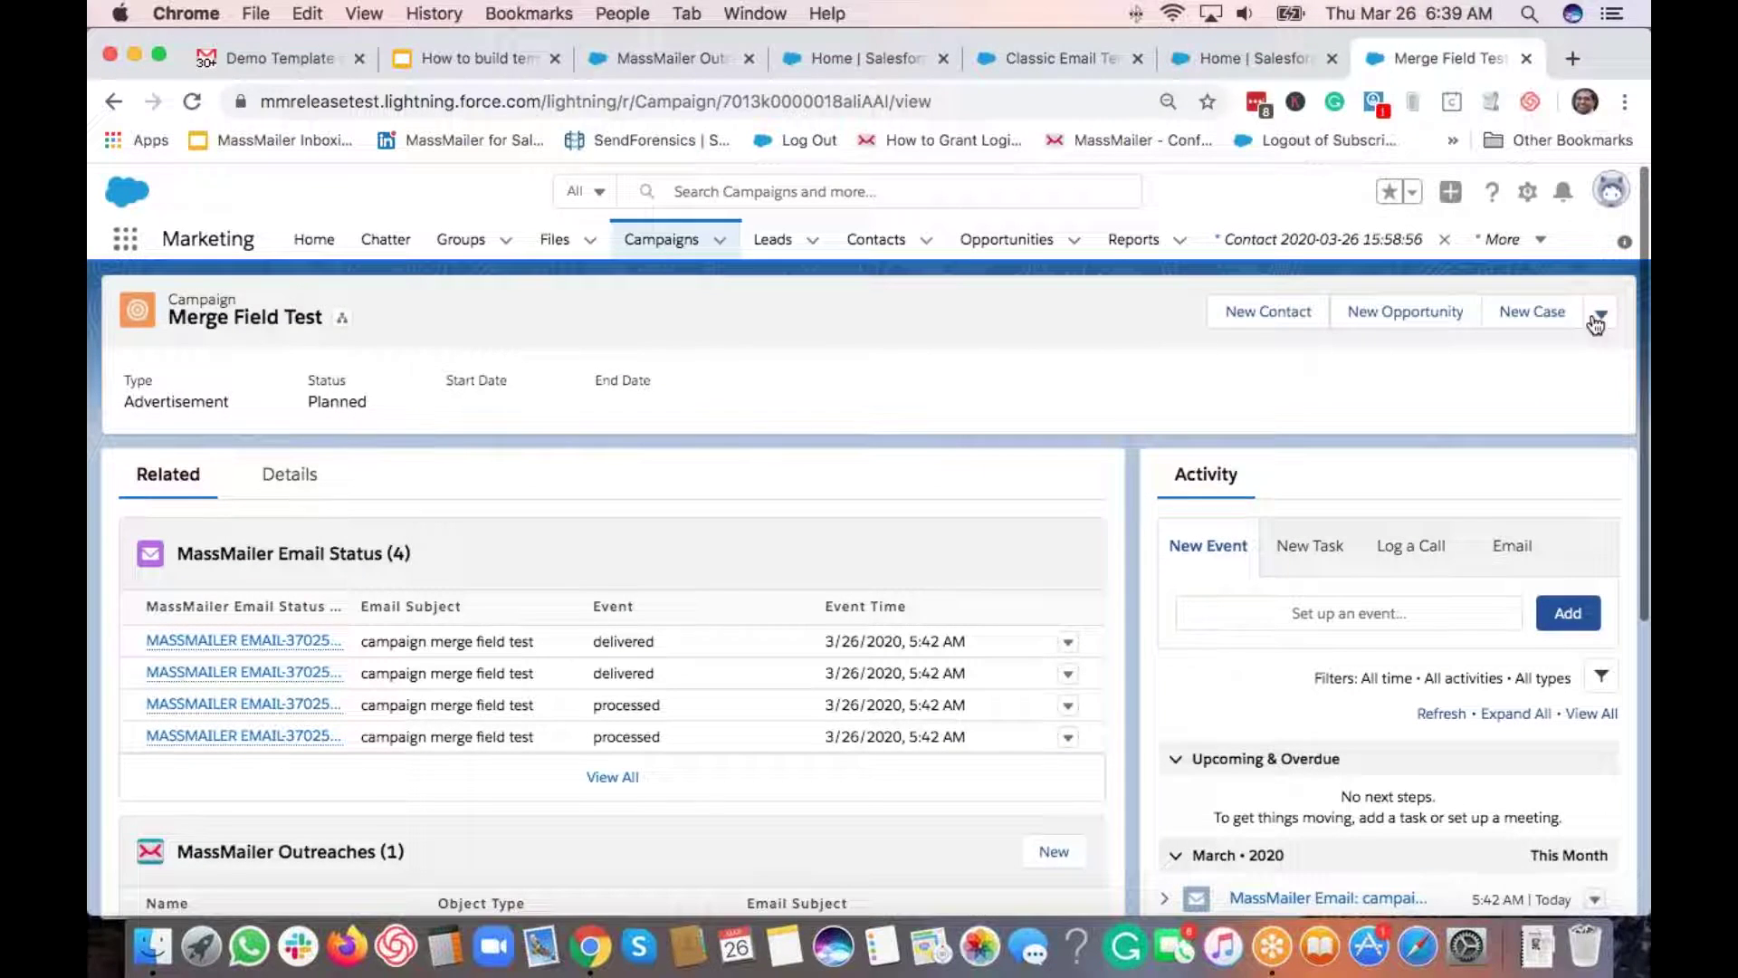
{"action": "left_click", "coordinate": [1597, 316]}
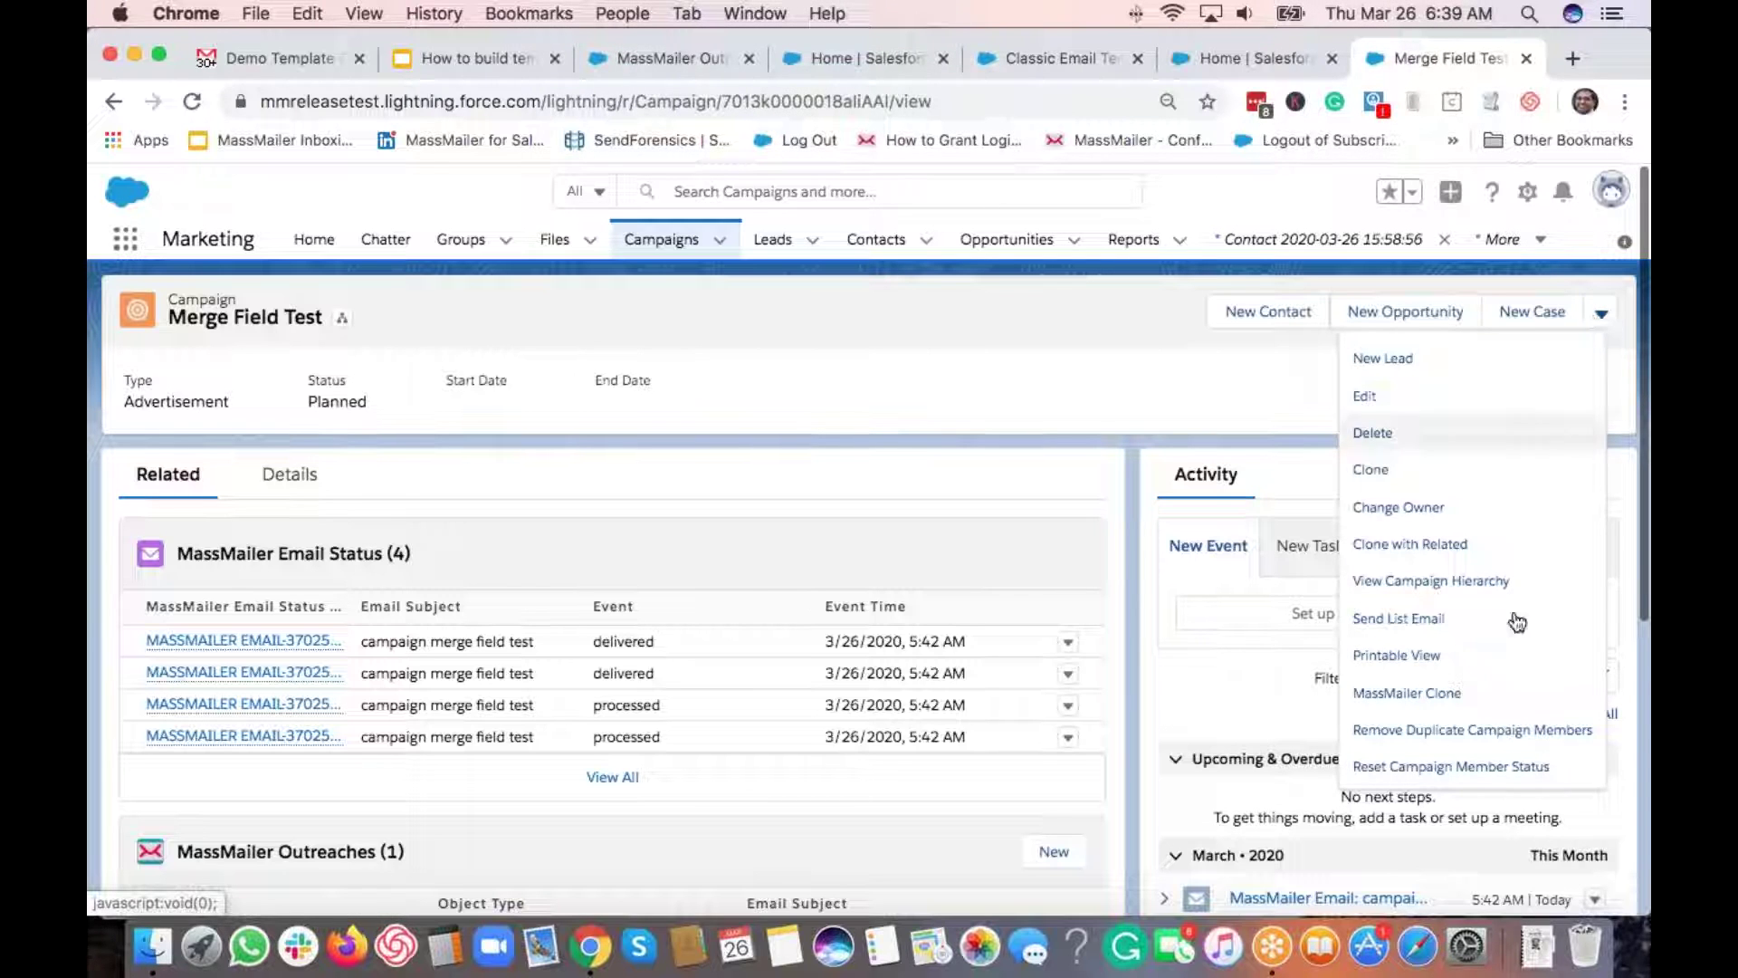
{"action": "scroll", "coordinate": [1512, 659], "scroll_direction": "down", "scroll_amount": 3}
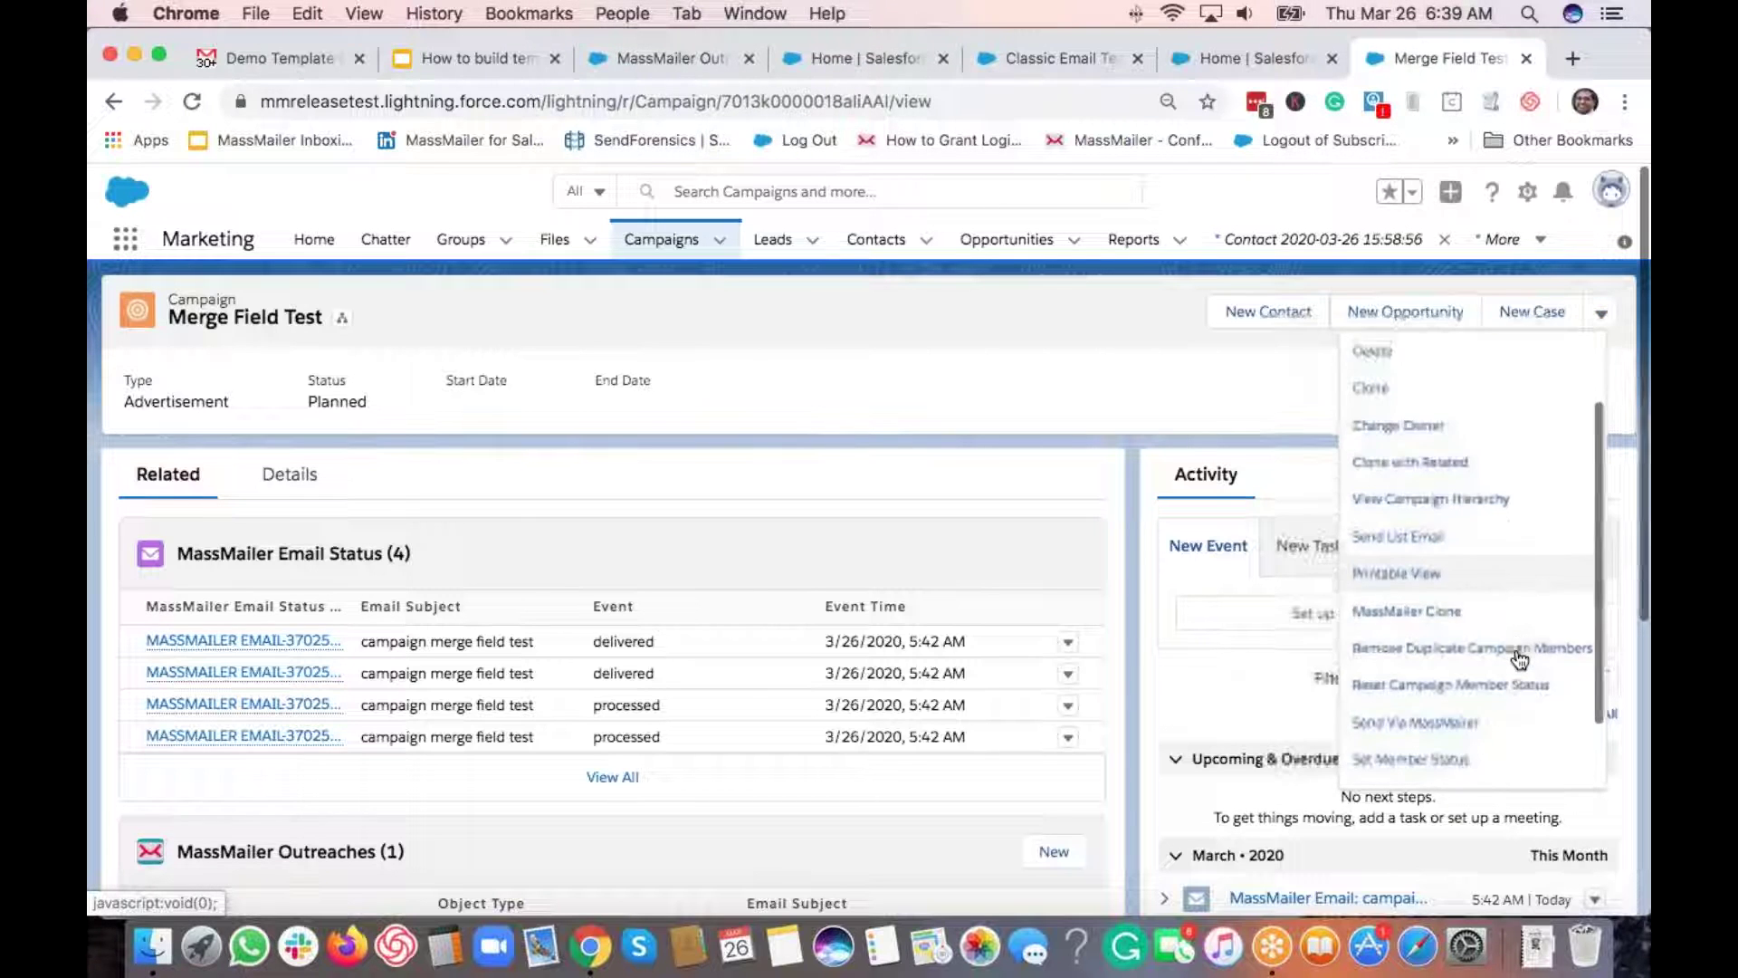
{"action": "left_click", "coordinate": [1445, 672]}
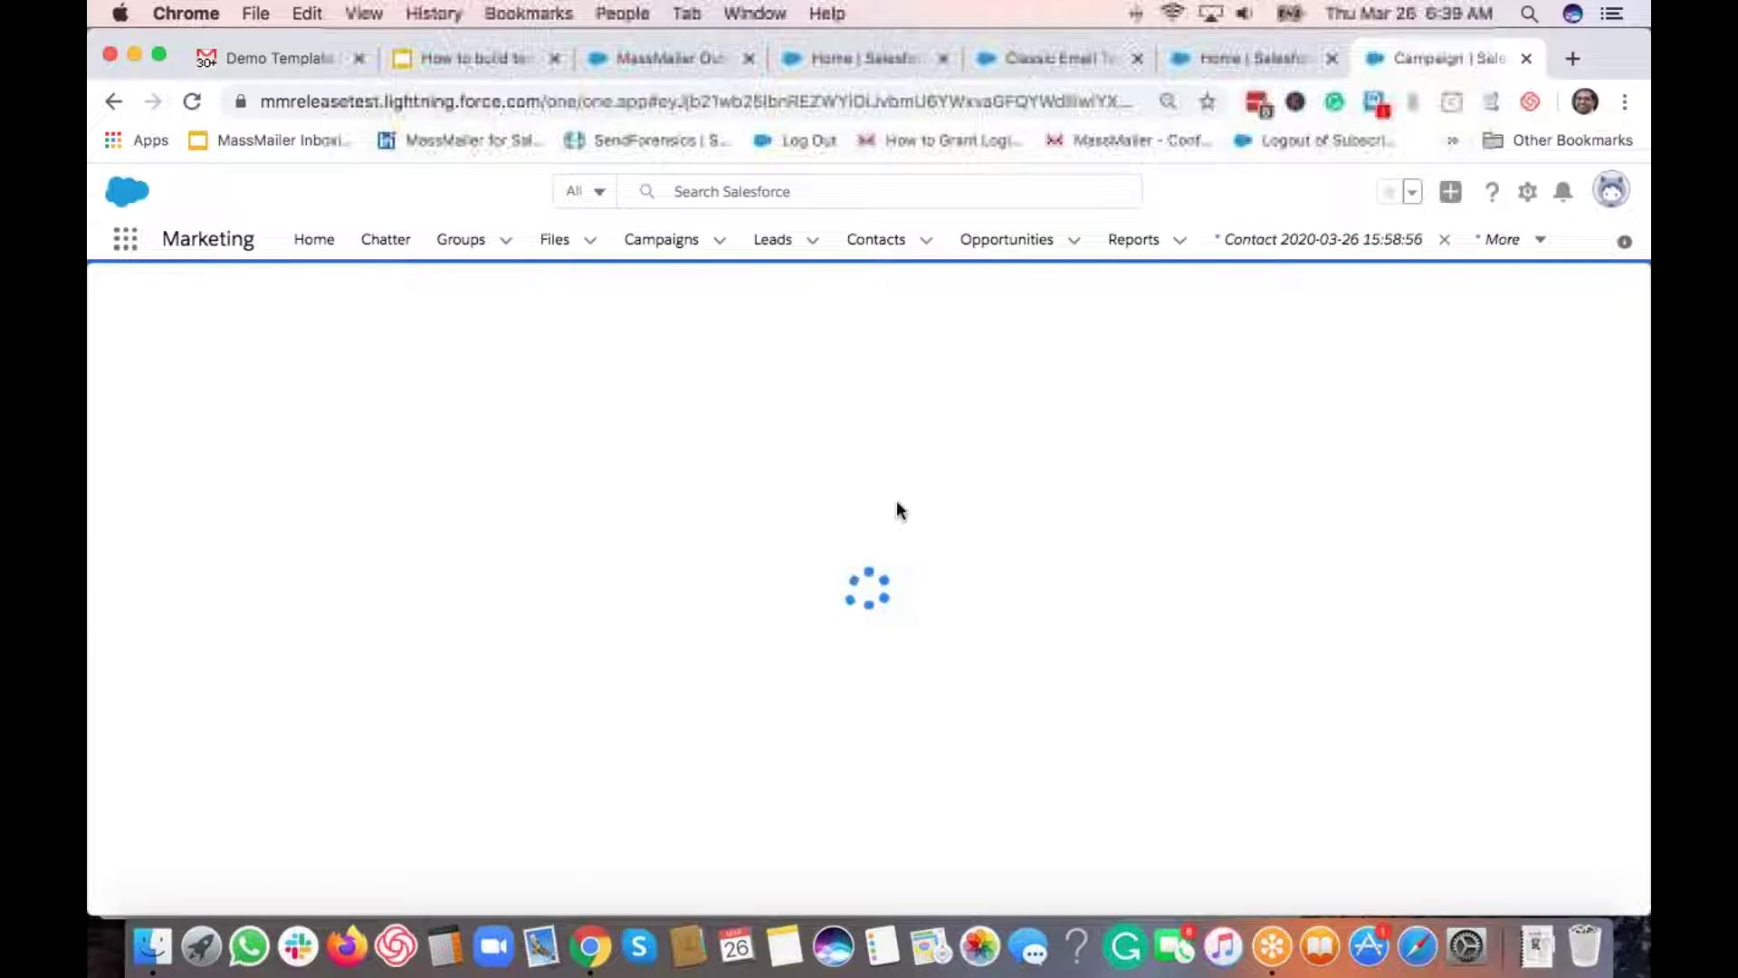
Step: Reset the member statuses and confirm the lead and the contact both show status New
{"action": "left_click", "coordinate": [1598, 500]}
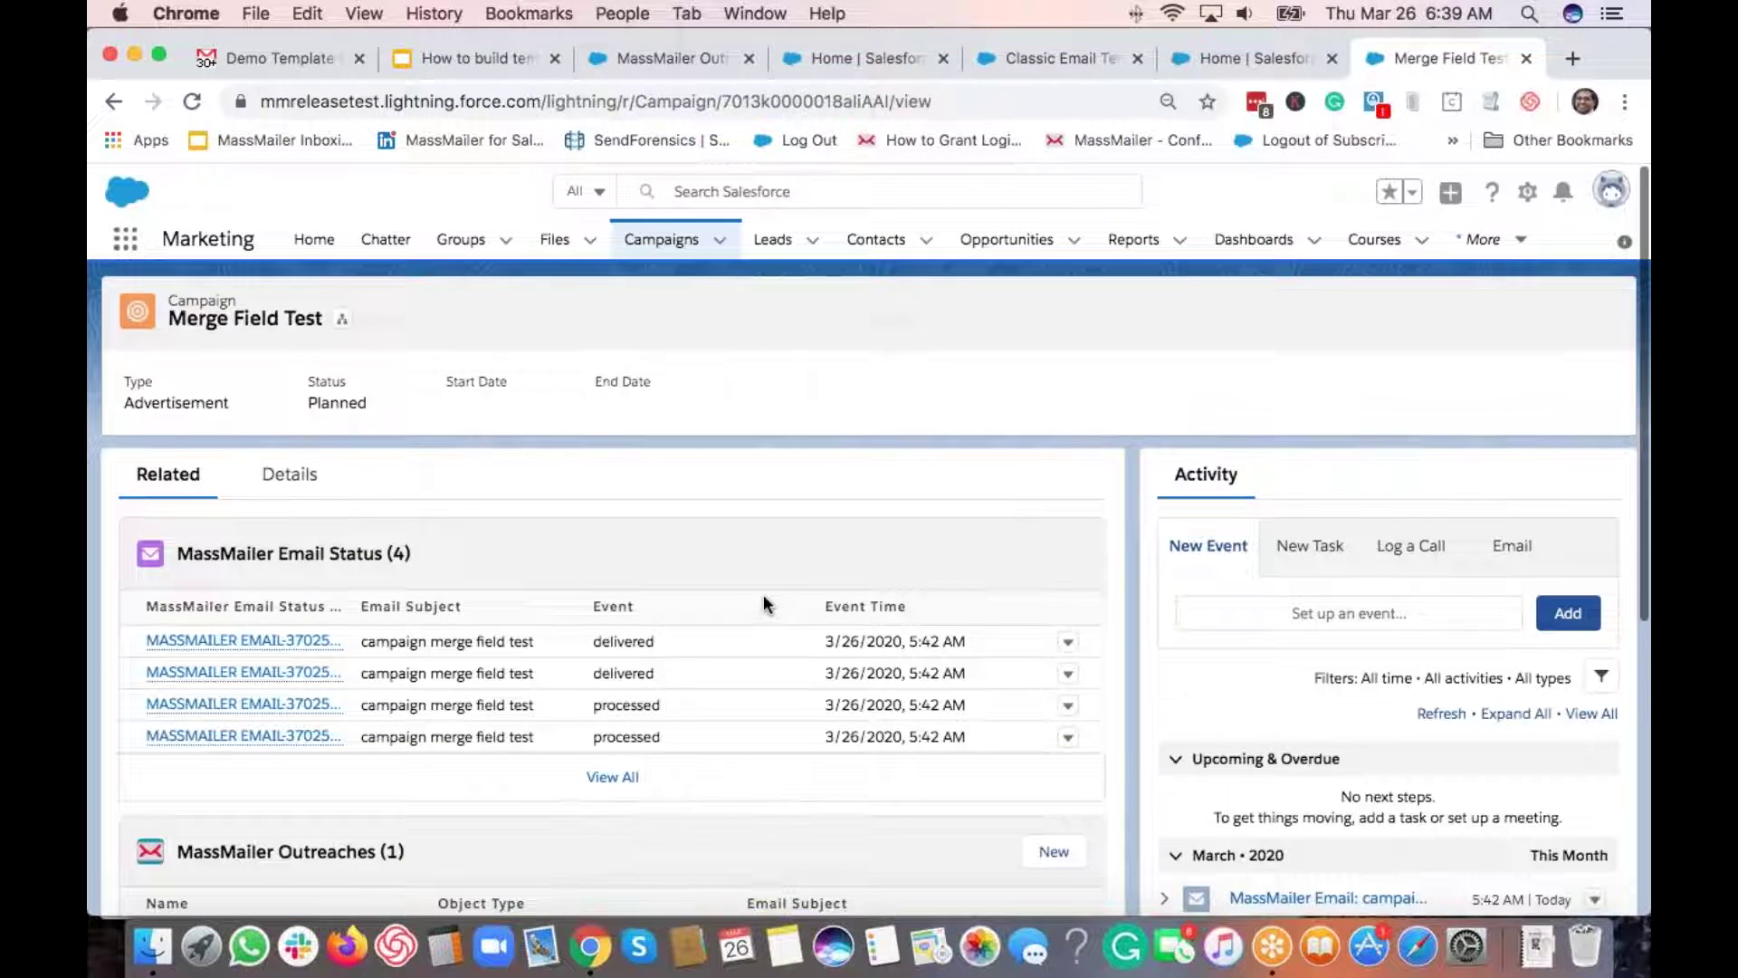
{"action": "scroll", "coordinate": [764, 594], "scroll_direction": "down", "scroll_amount": 5}
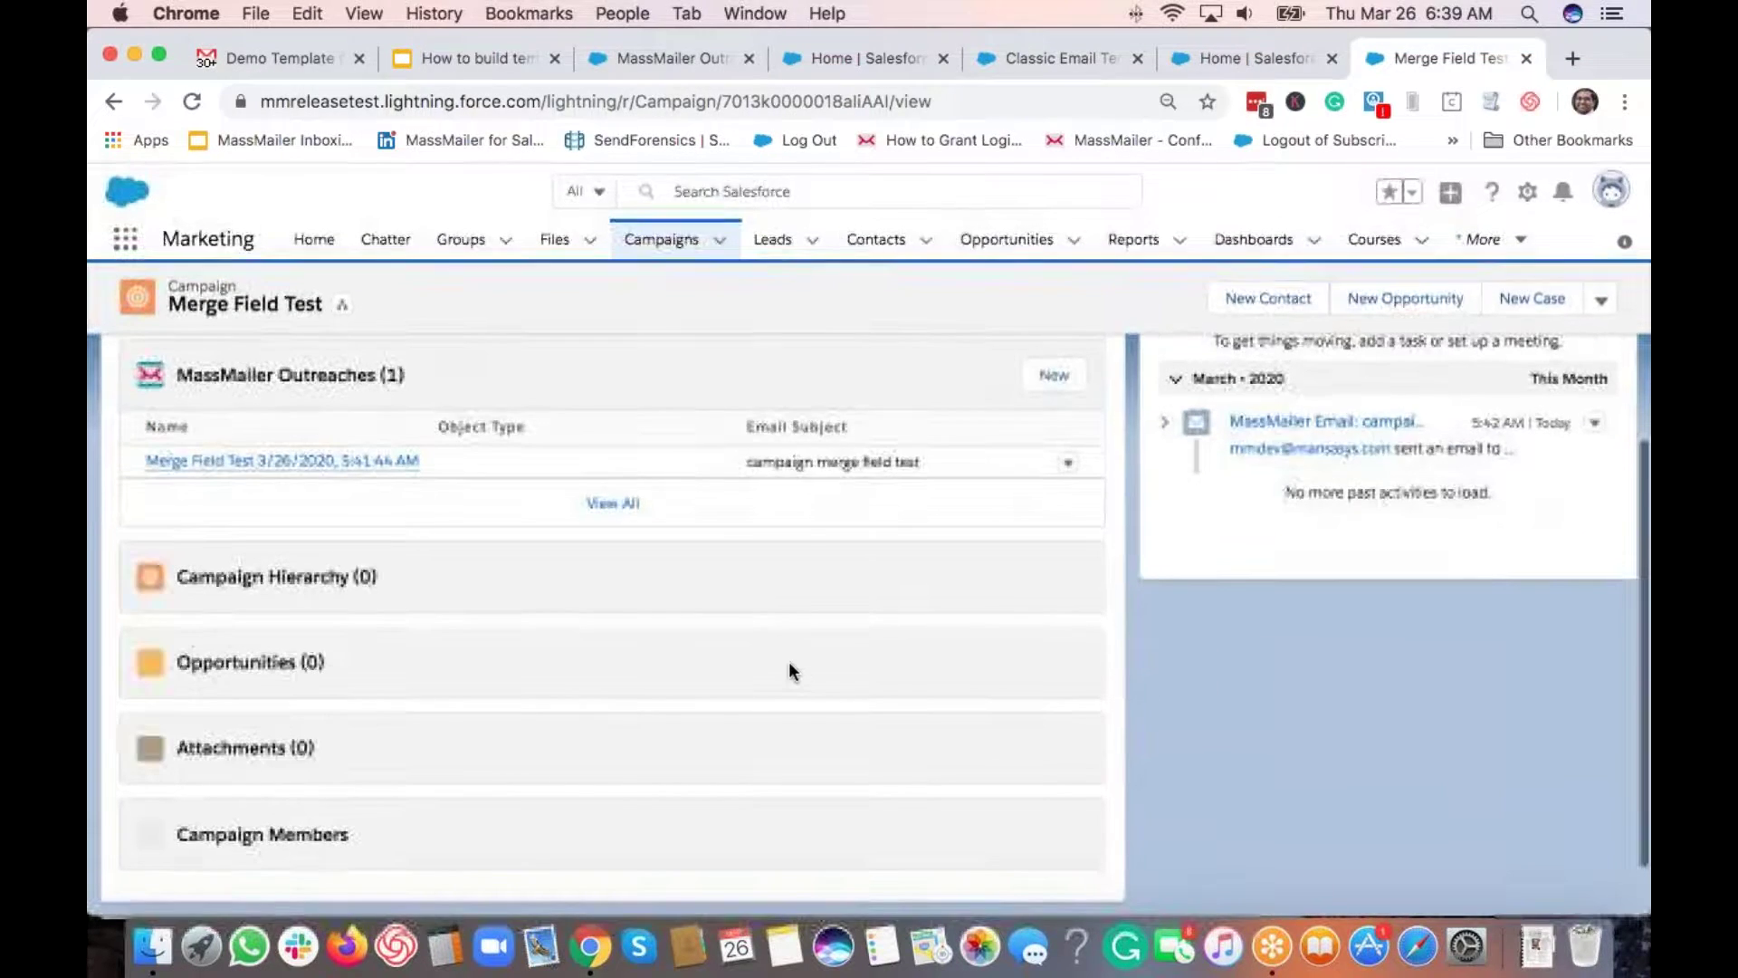
{"action": "scroll", "coordinate": [798, 675], "scroll_direction": "down", "scroll_amount": 5}
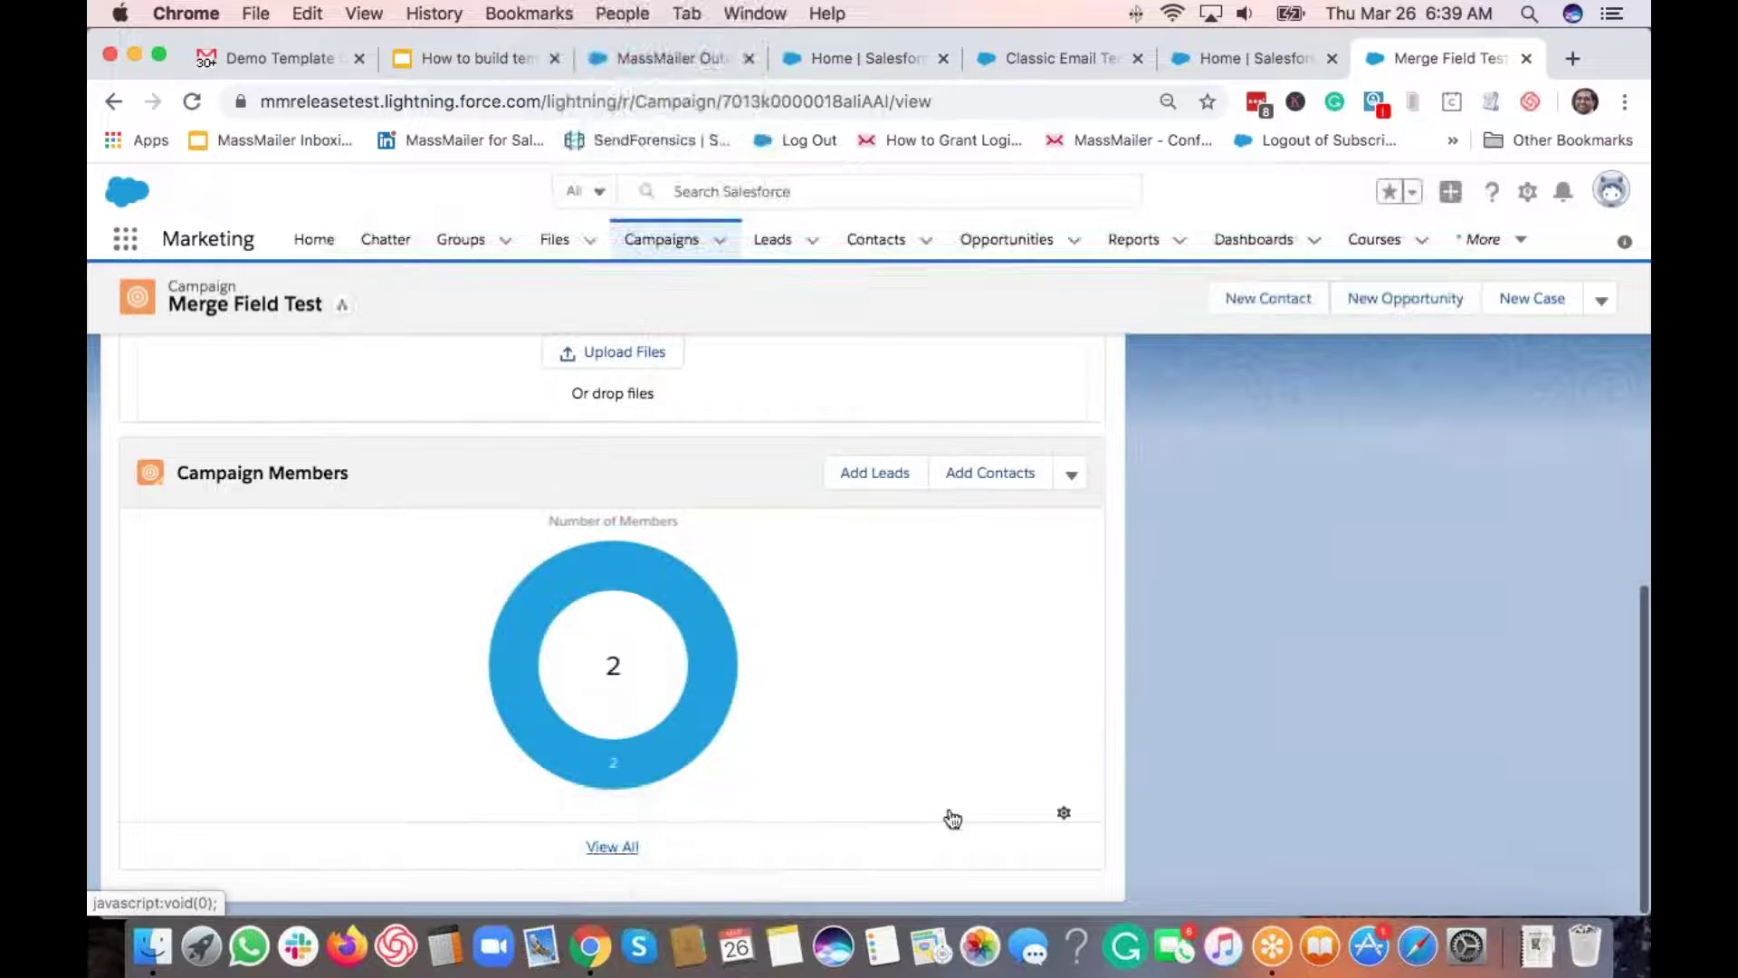
{"action": "left_click", "coordinate": [671, 852]}
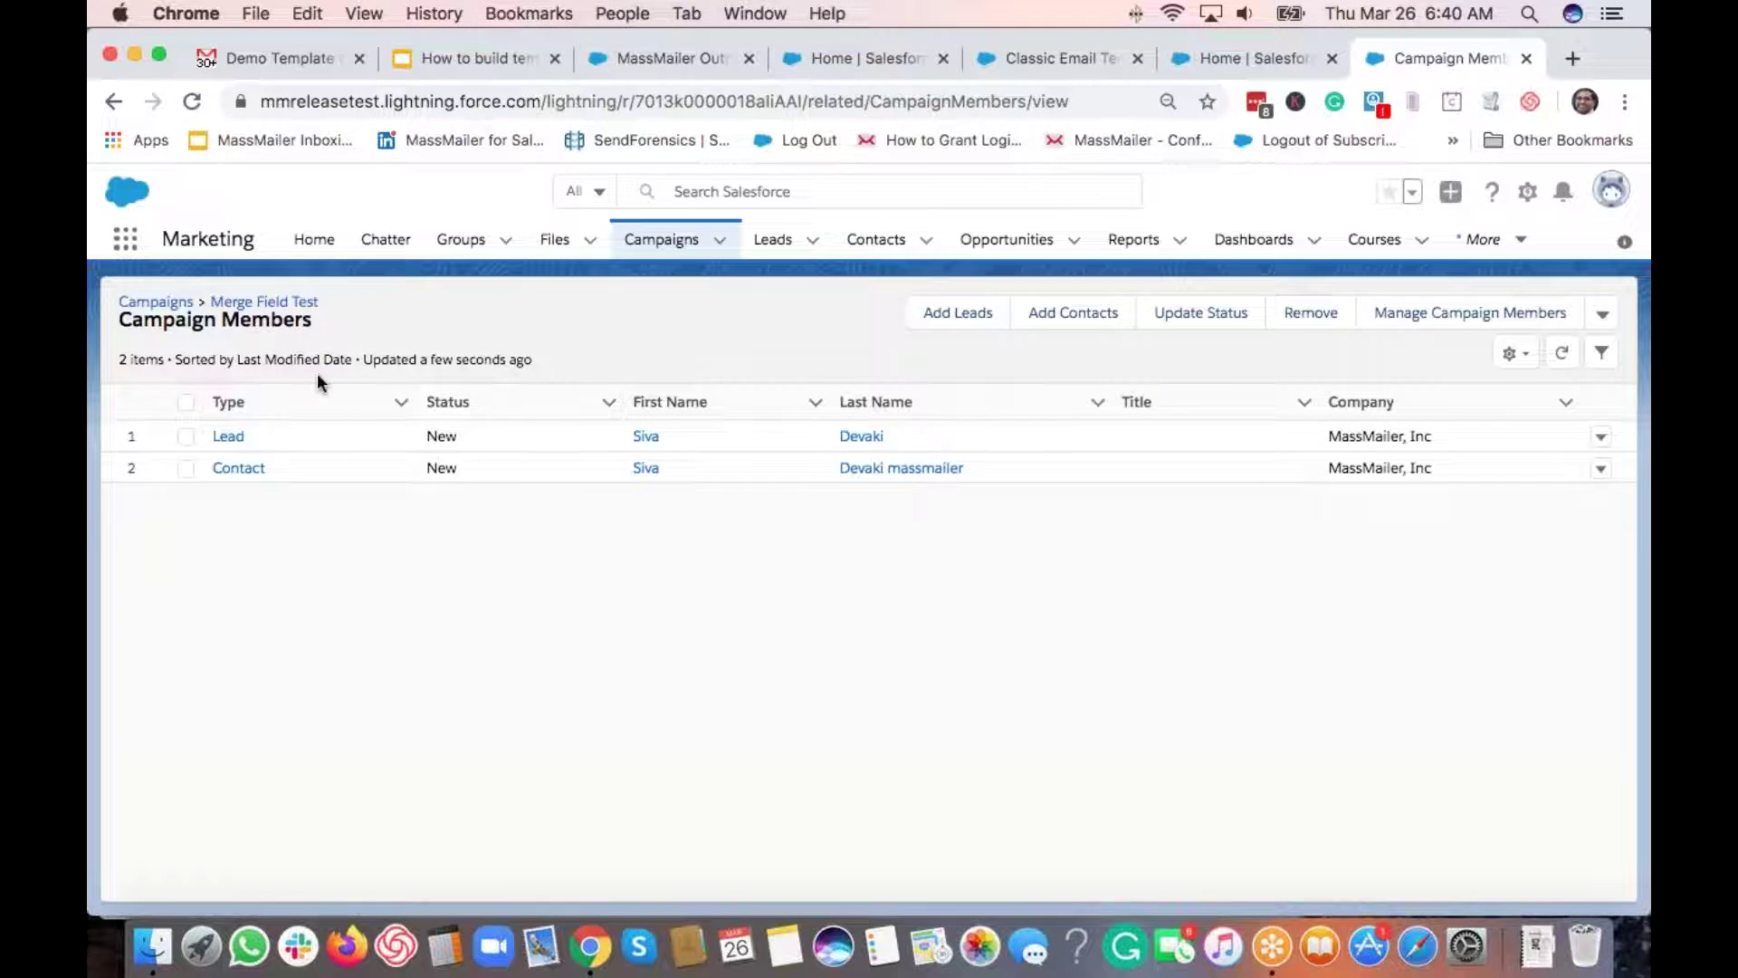
{"action": "left_click", "coordinate": [256, 304]}
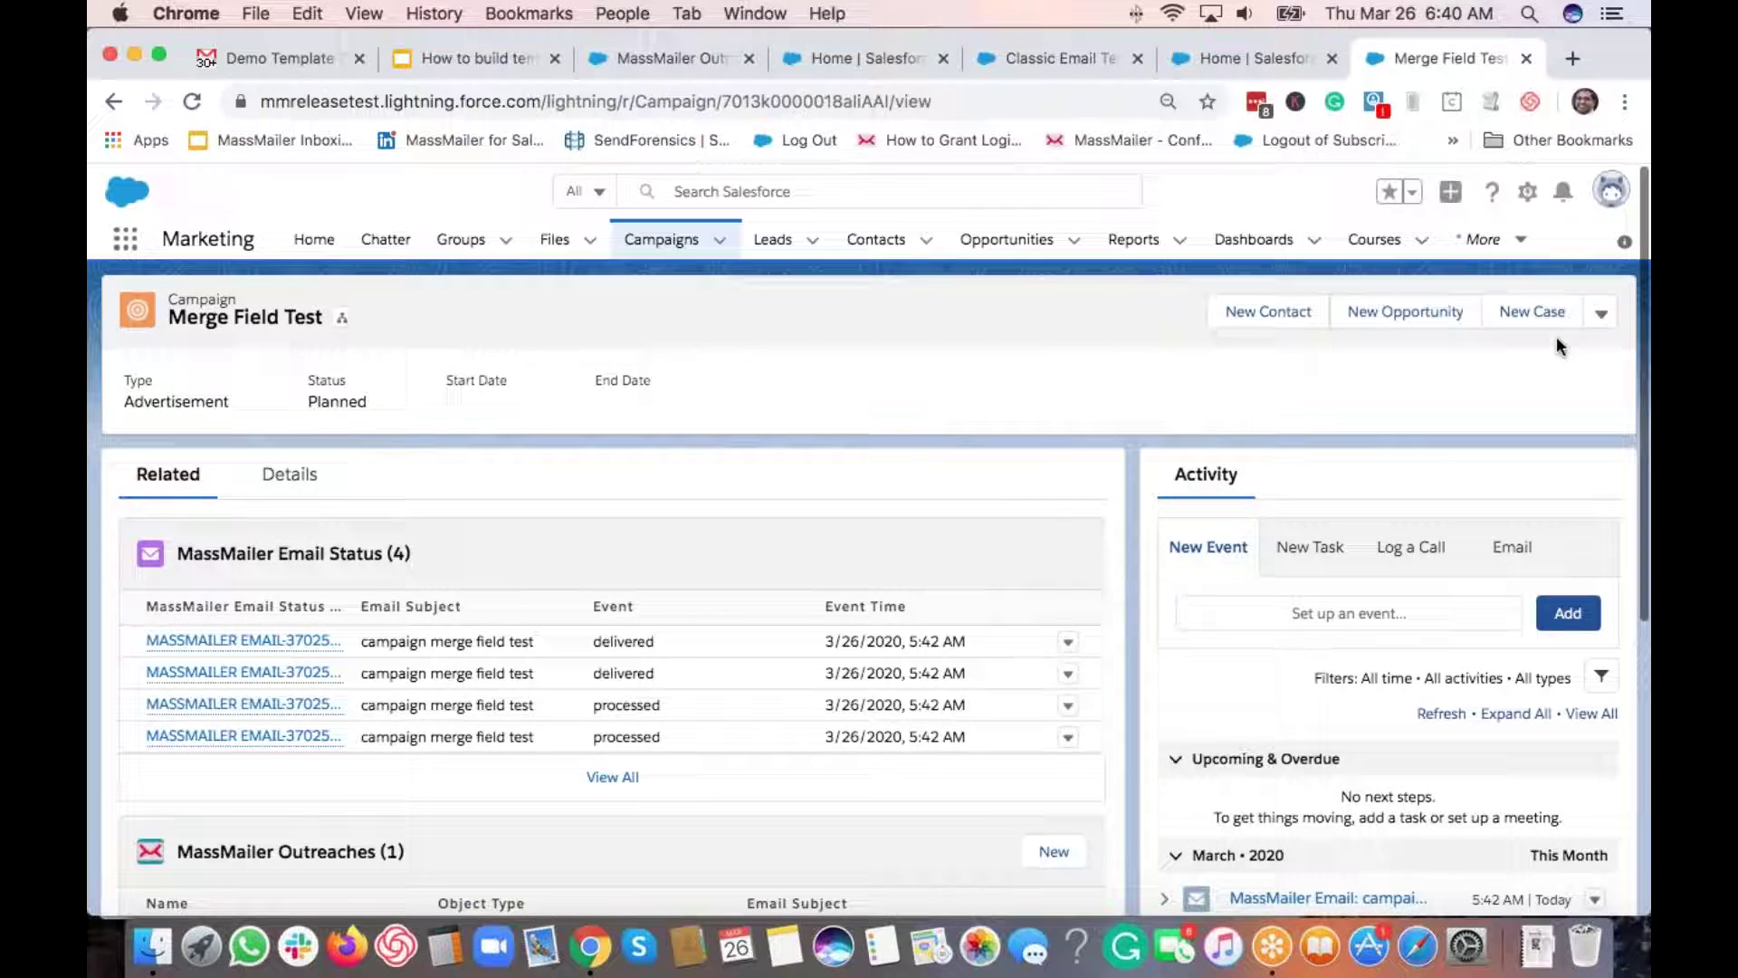
{"action": "left_click", "coordinate": [1598, 315]}
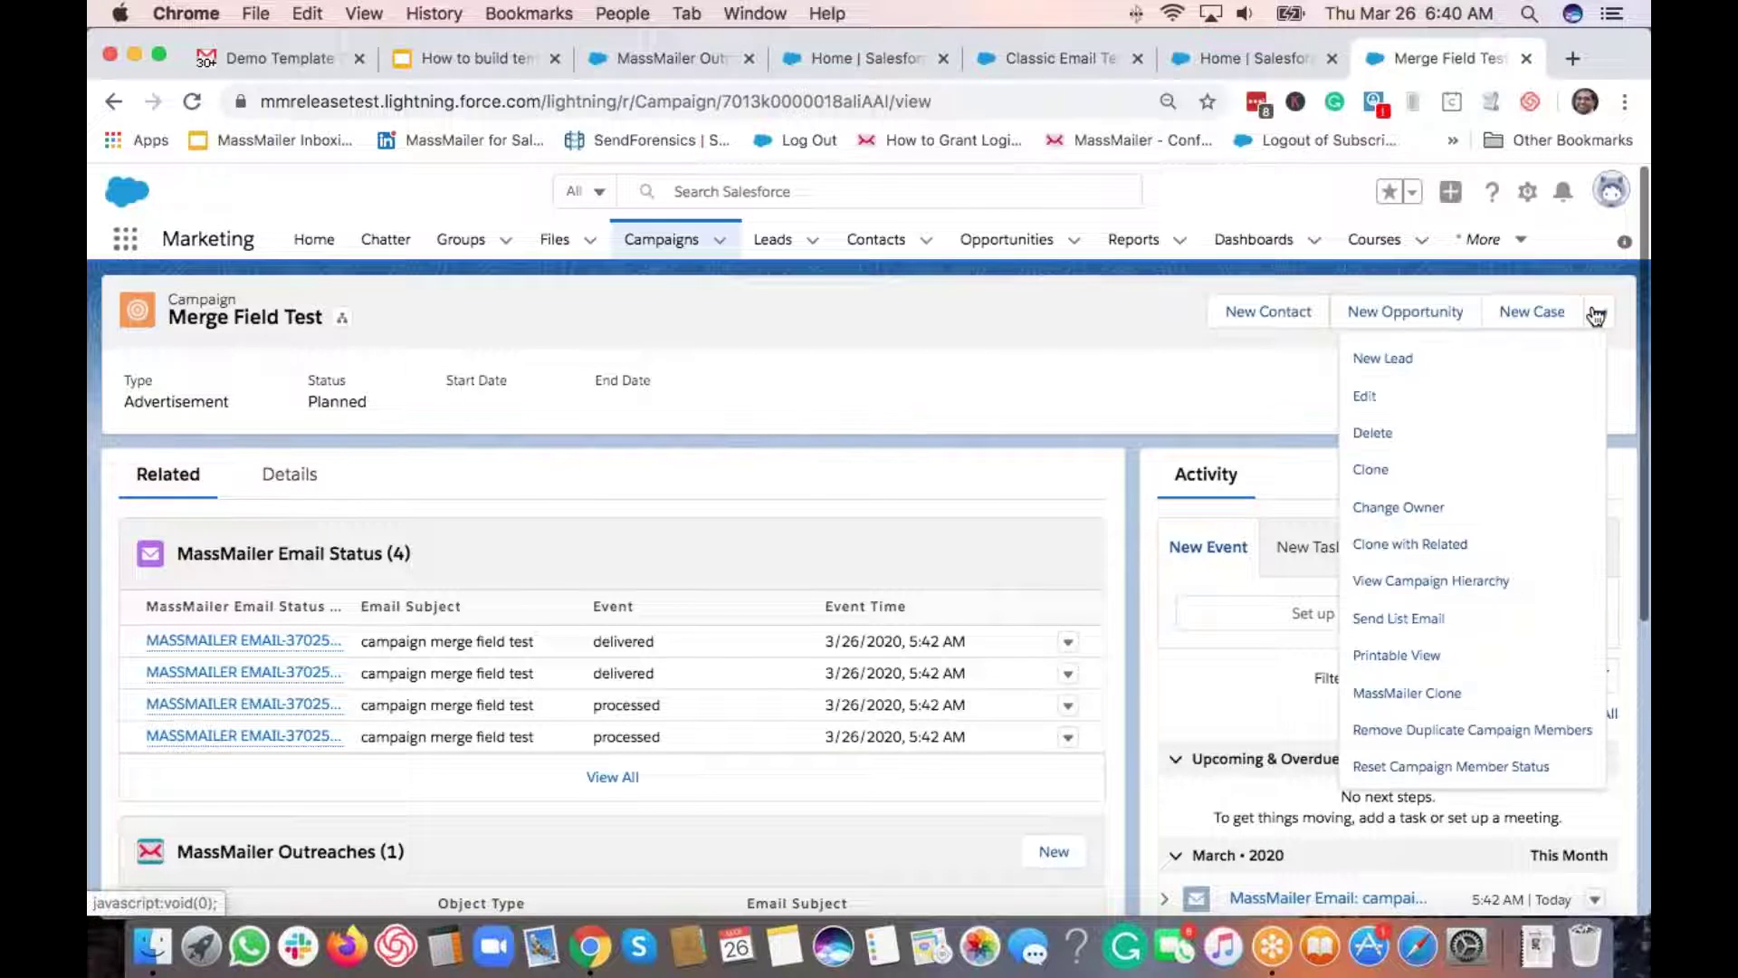
{"action": "scroll", "coordinate": [1508, 688], "scroll_direction": "down", "scroll_amount": 5}
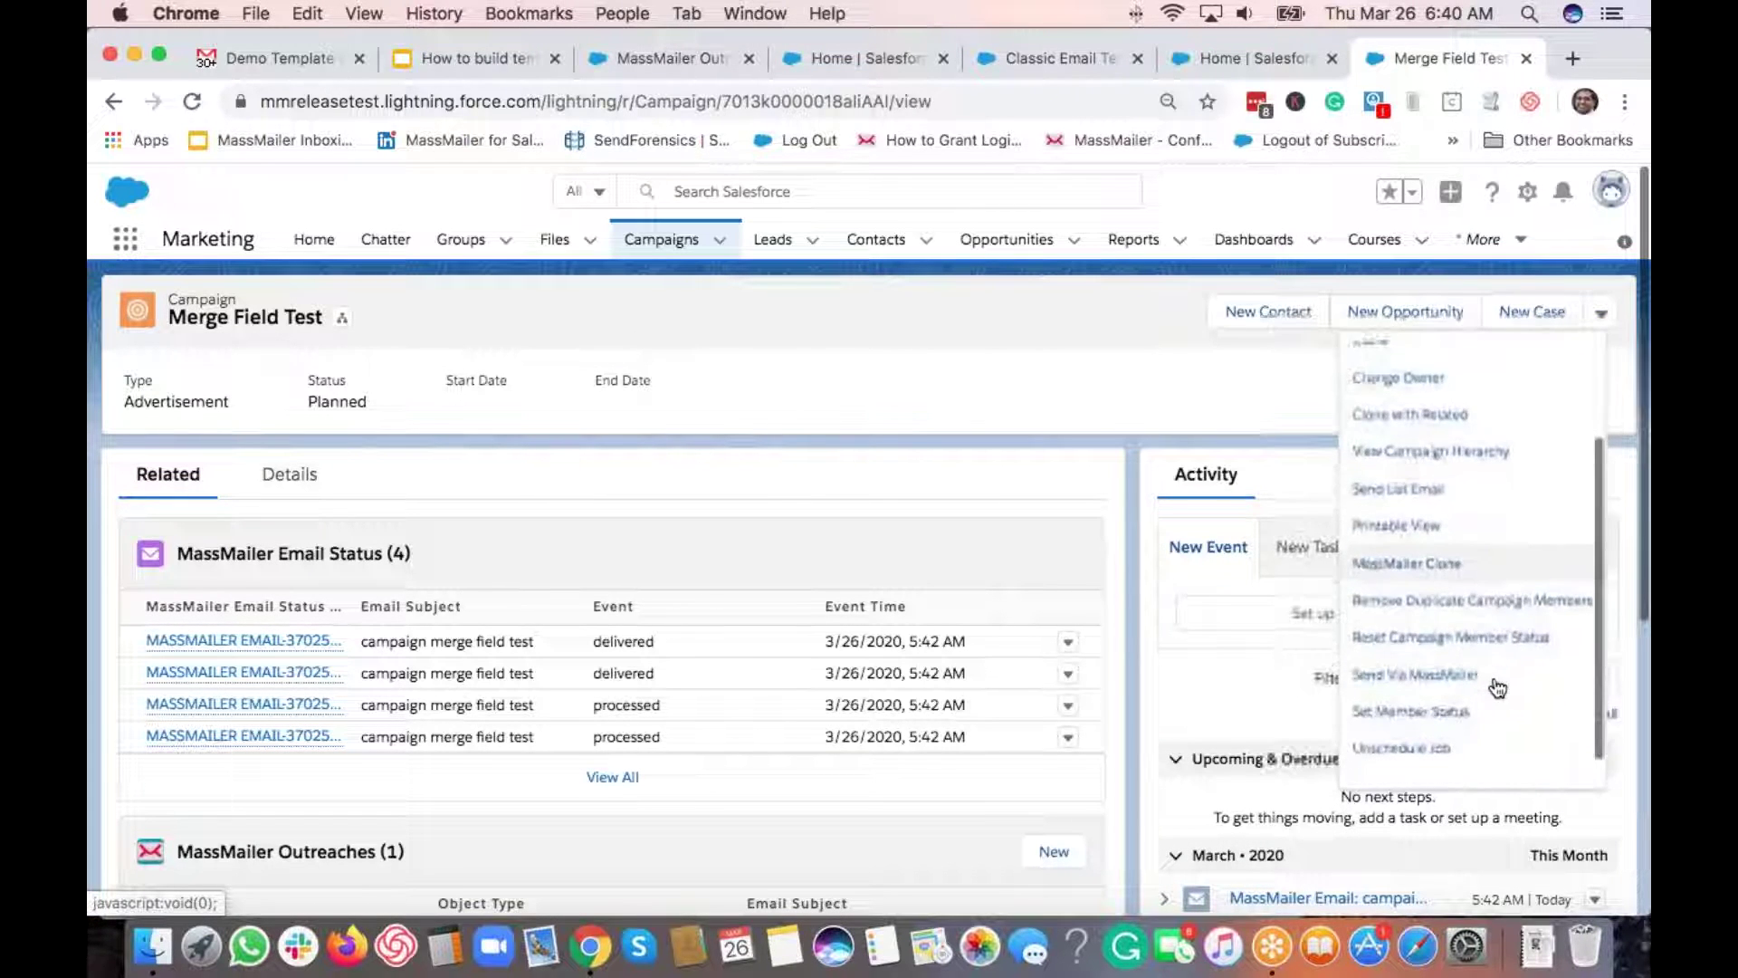
Step: Start a Send Via MassMailer outreach for Merge Field Test targeting campaign members with status New
{"action": "left_click", "coordinate": [1092, 580]}
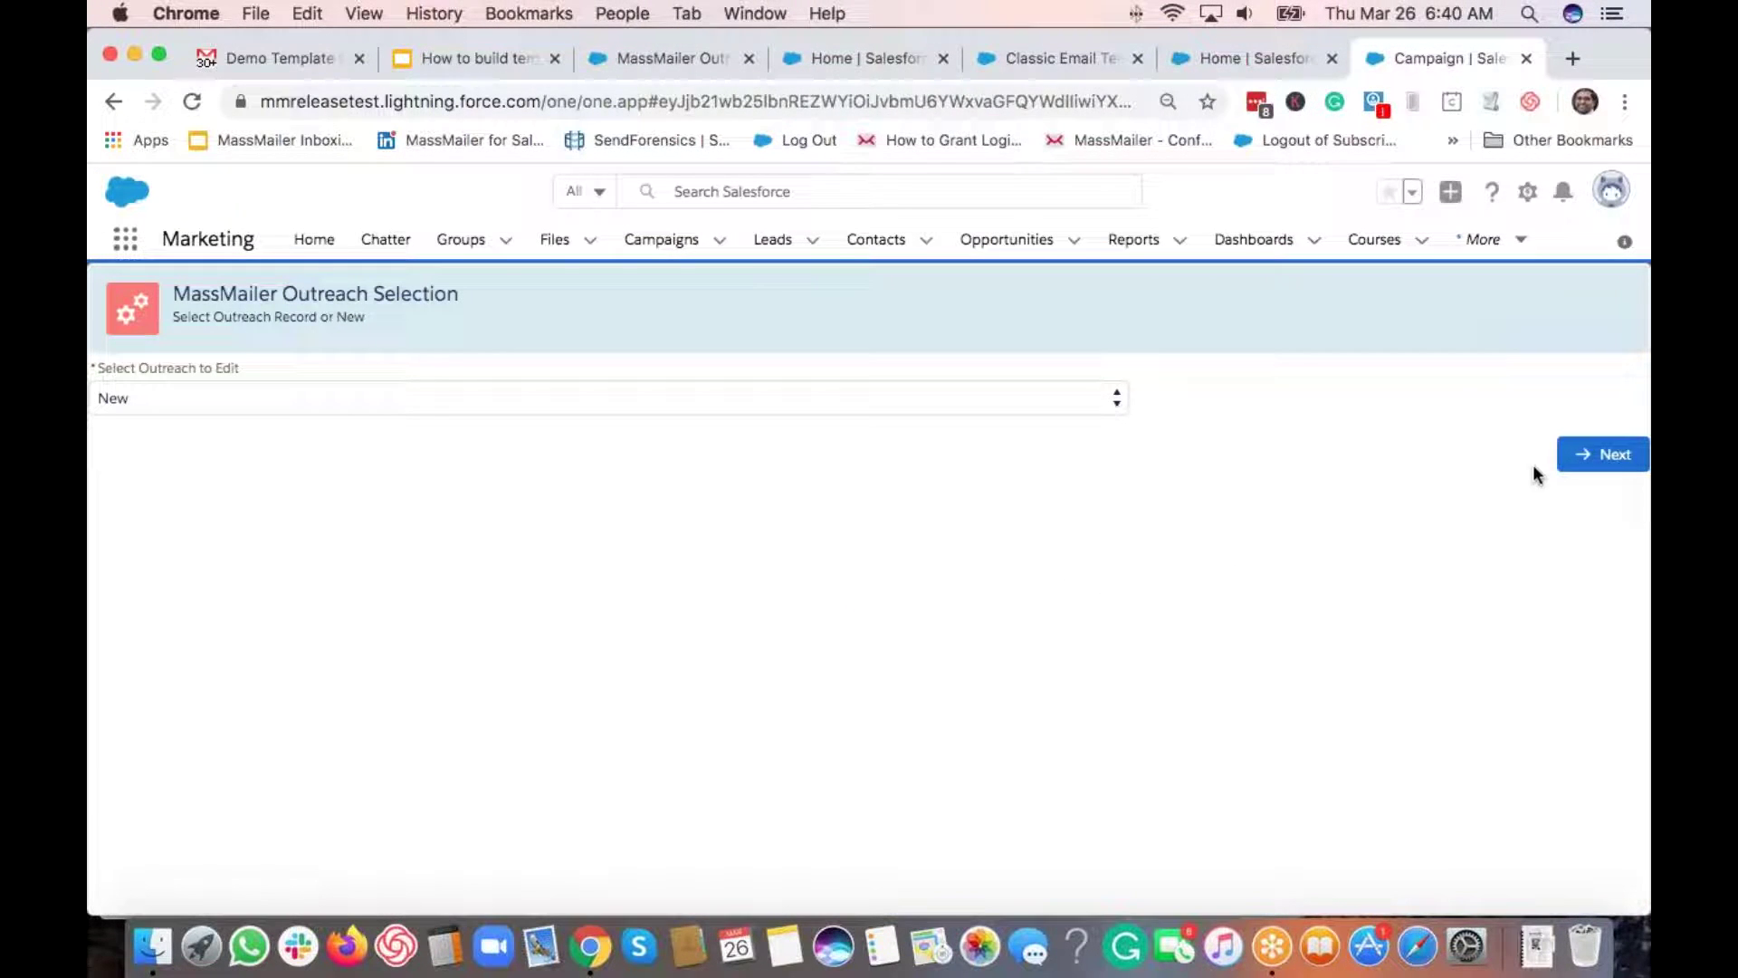
{"action": "left_click", "coordinate": [1576, 463]}
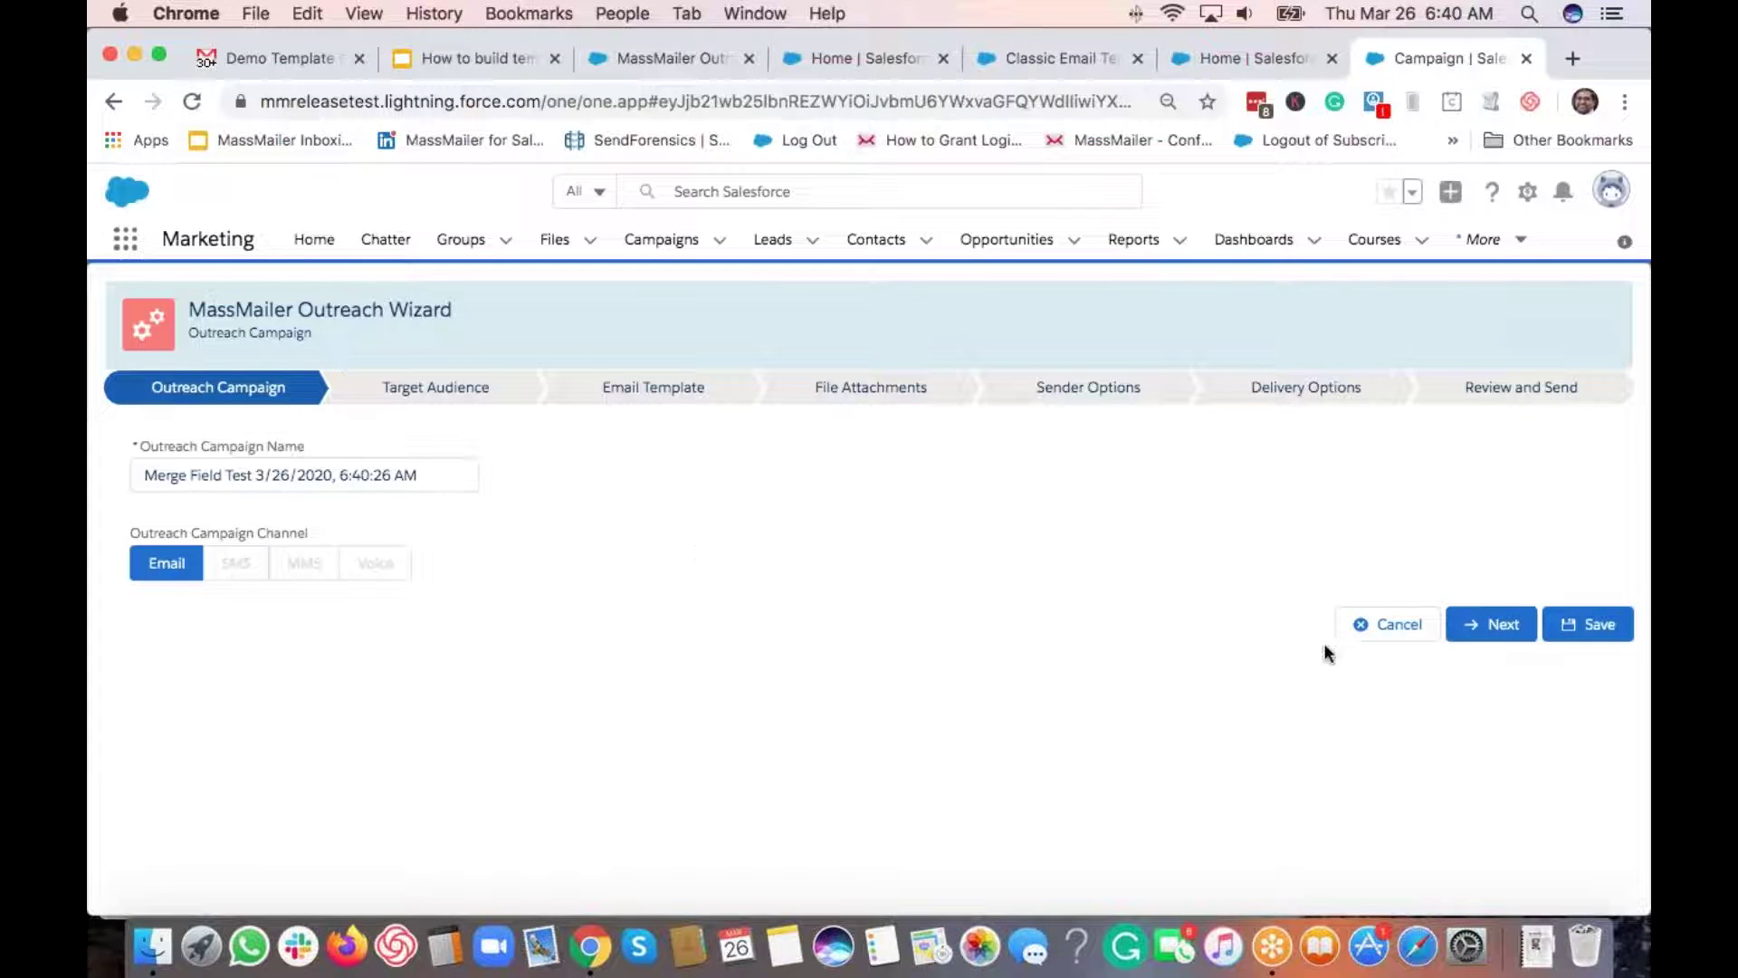
{"action": "left_click", "coordinate": [1490, 625]}
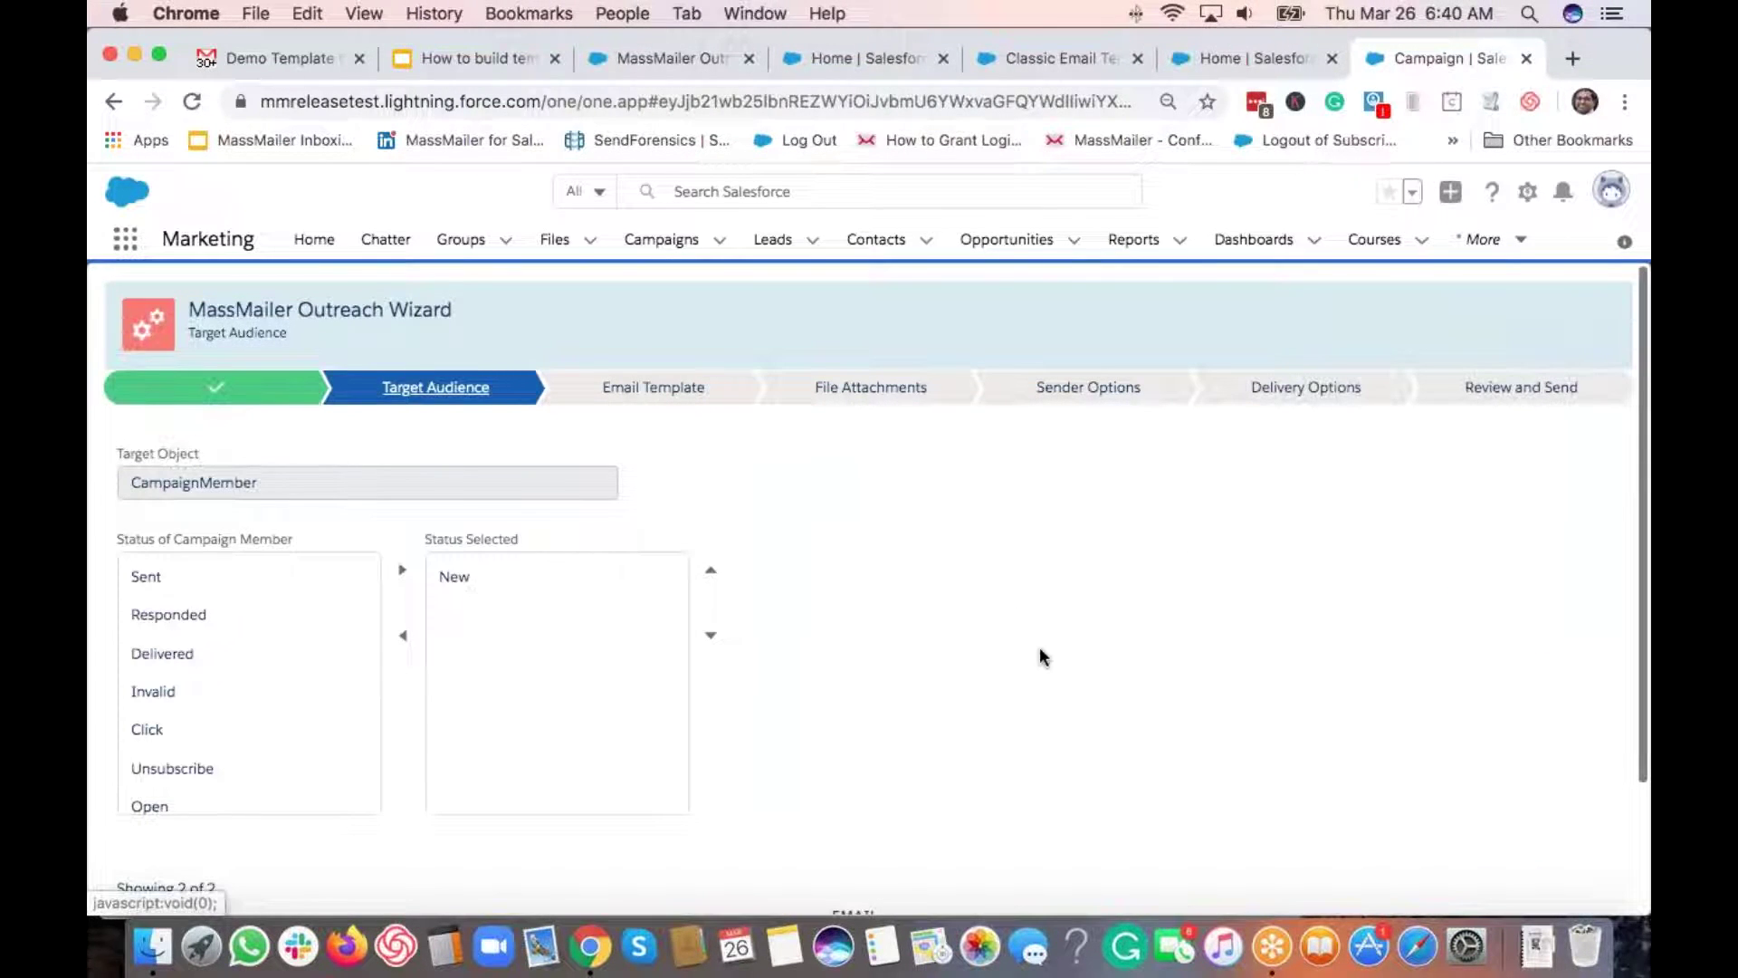
{"action": "scroll", "coordinate": [1039, 650], "scroll_direction": "down", "scroll_amount": 3}
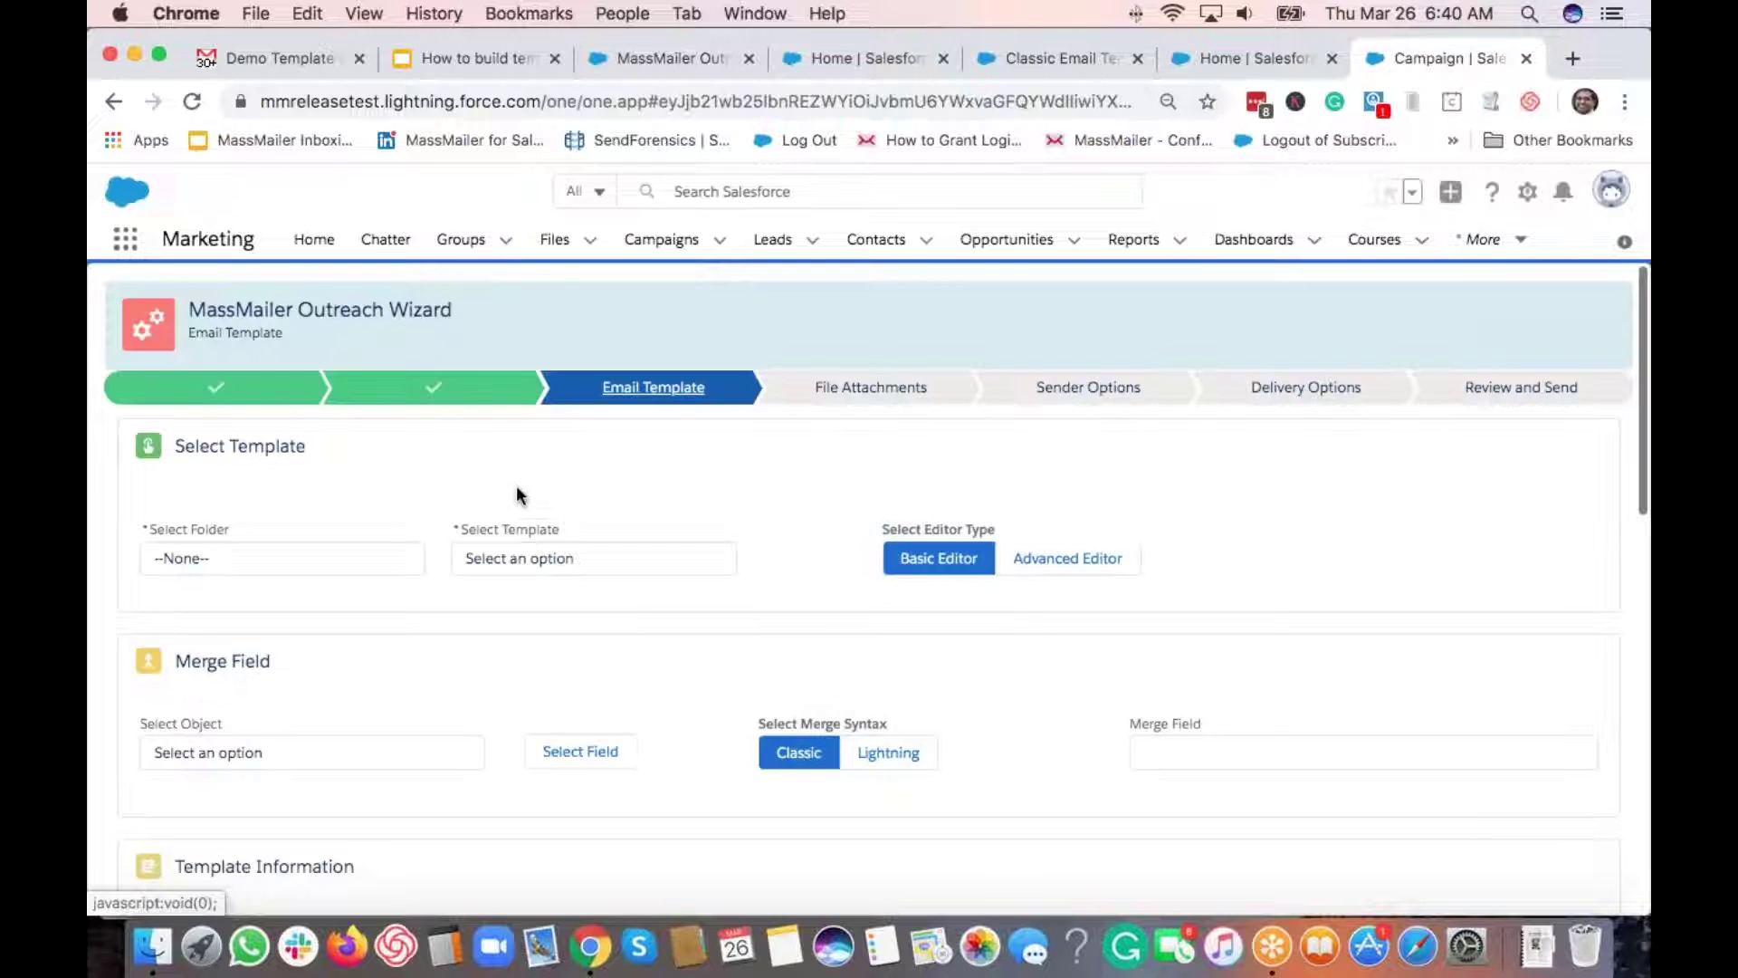
Step: Load the 'campaign merge field test' template from the MassMailer folder and scroll to its HTML body
{"action": "left_click", "coordinate": [339, 559]}
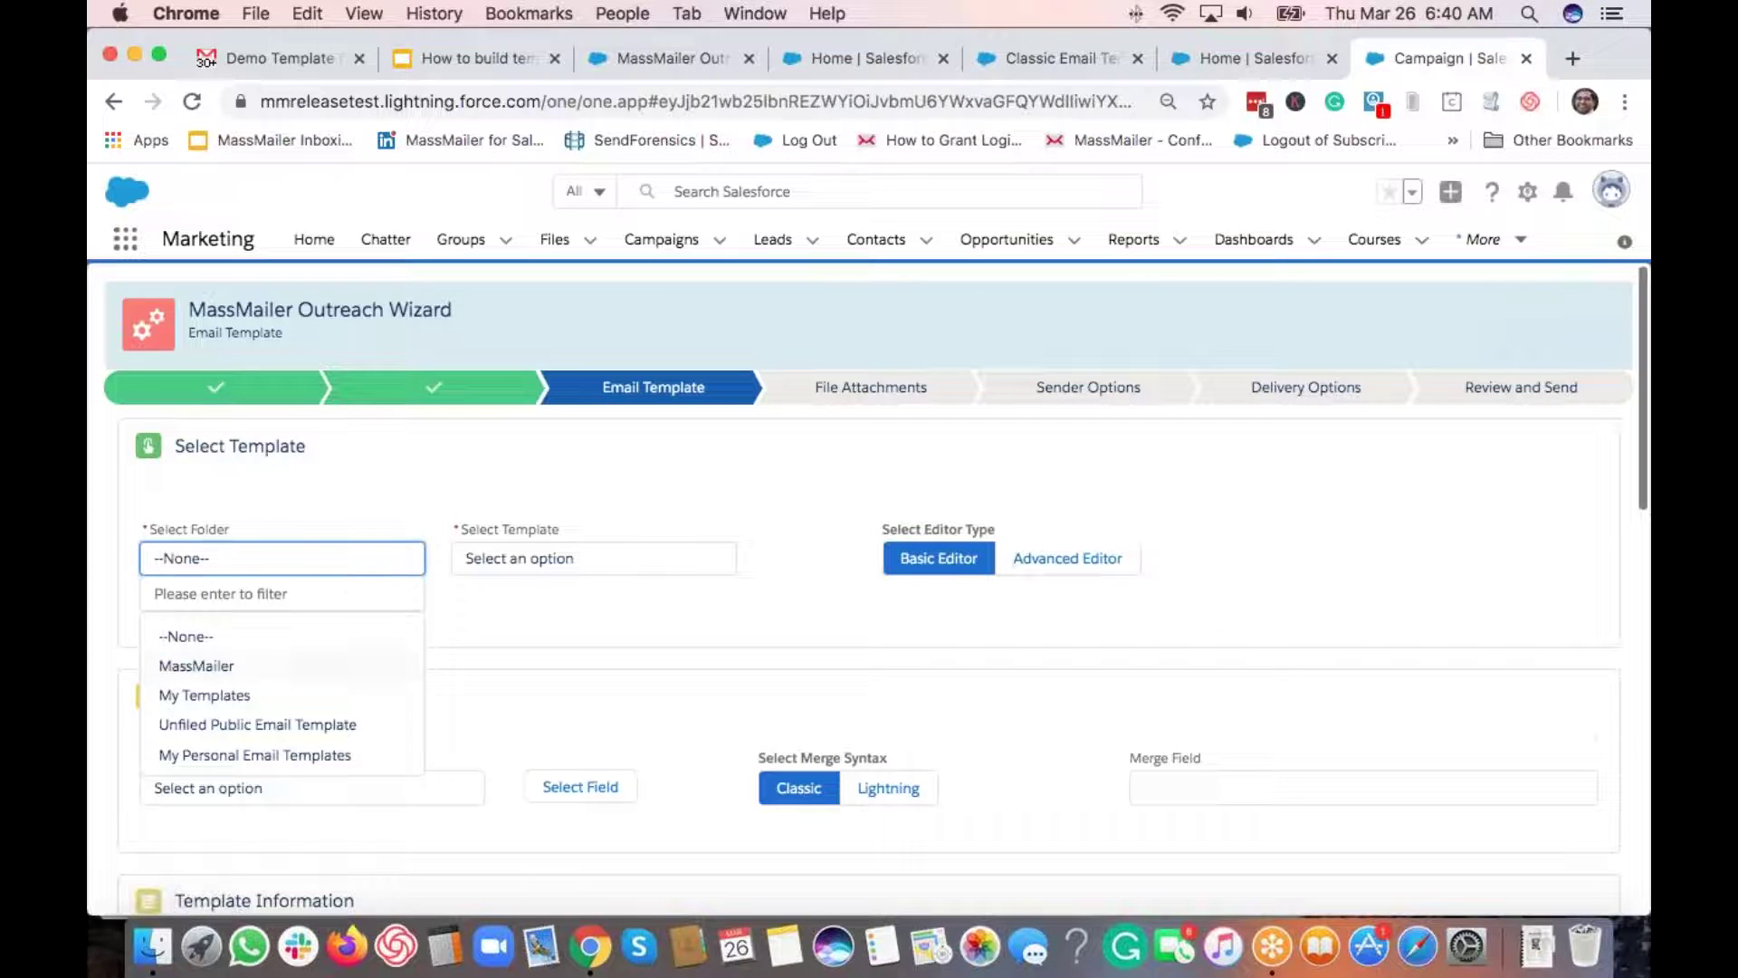
{"action": "left_click", "coordinate": [229, 675]}
{"action": "left_click", "coordinate": [523, 554]}
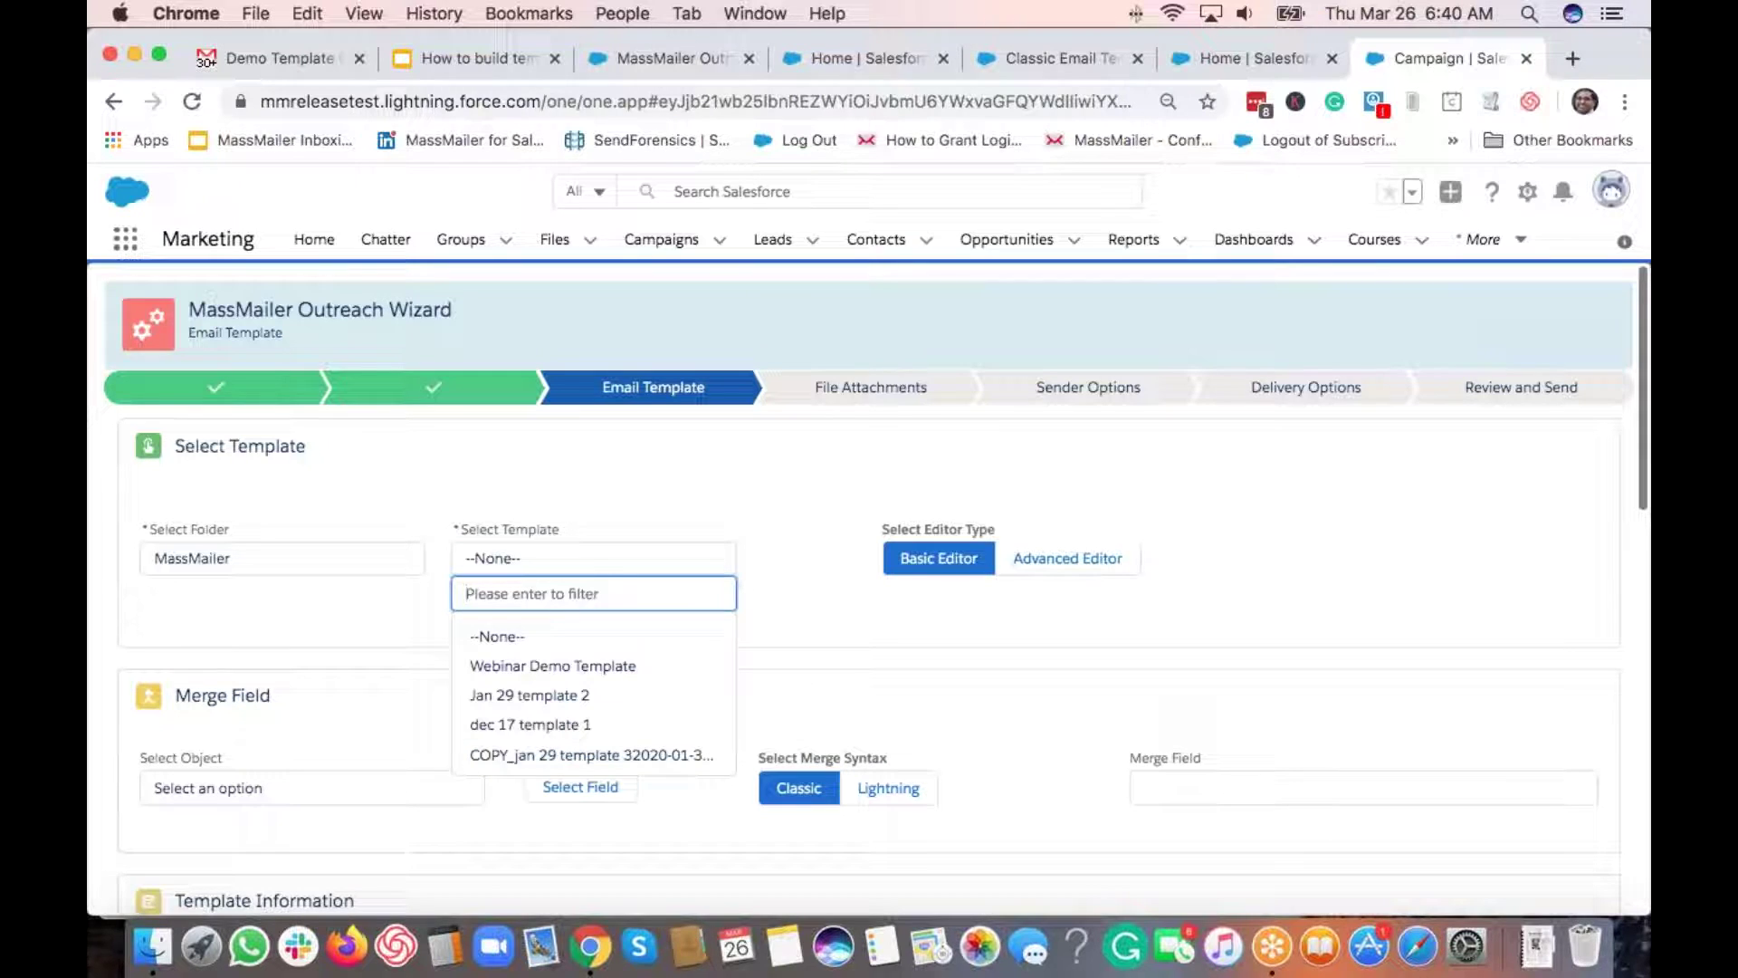
{"action": "type", "text": "cam"}
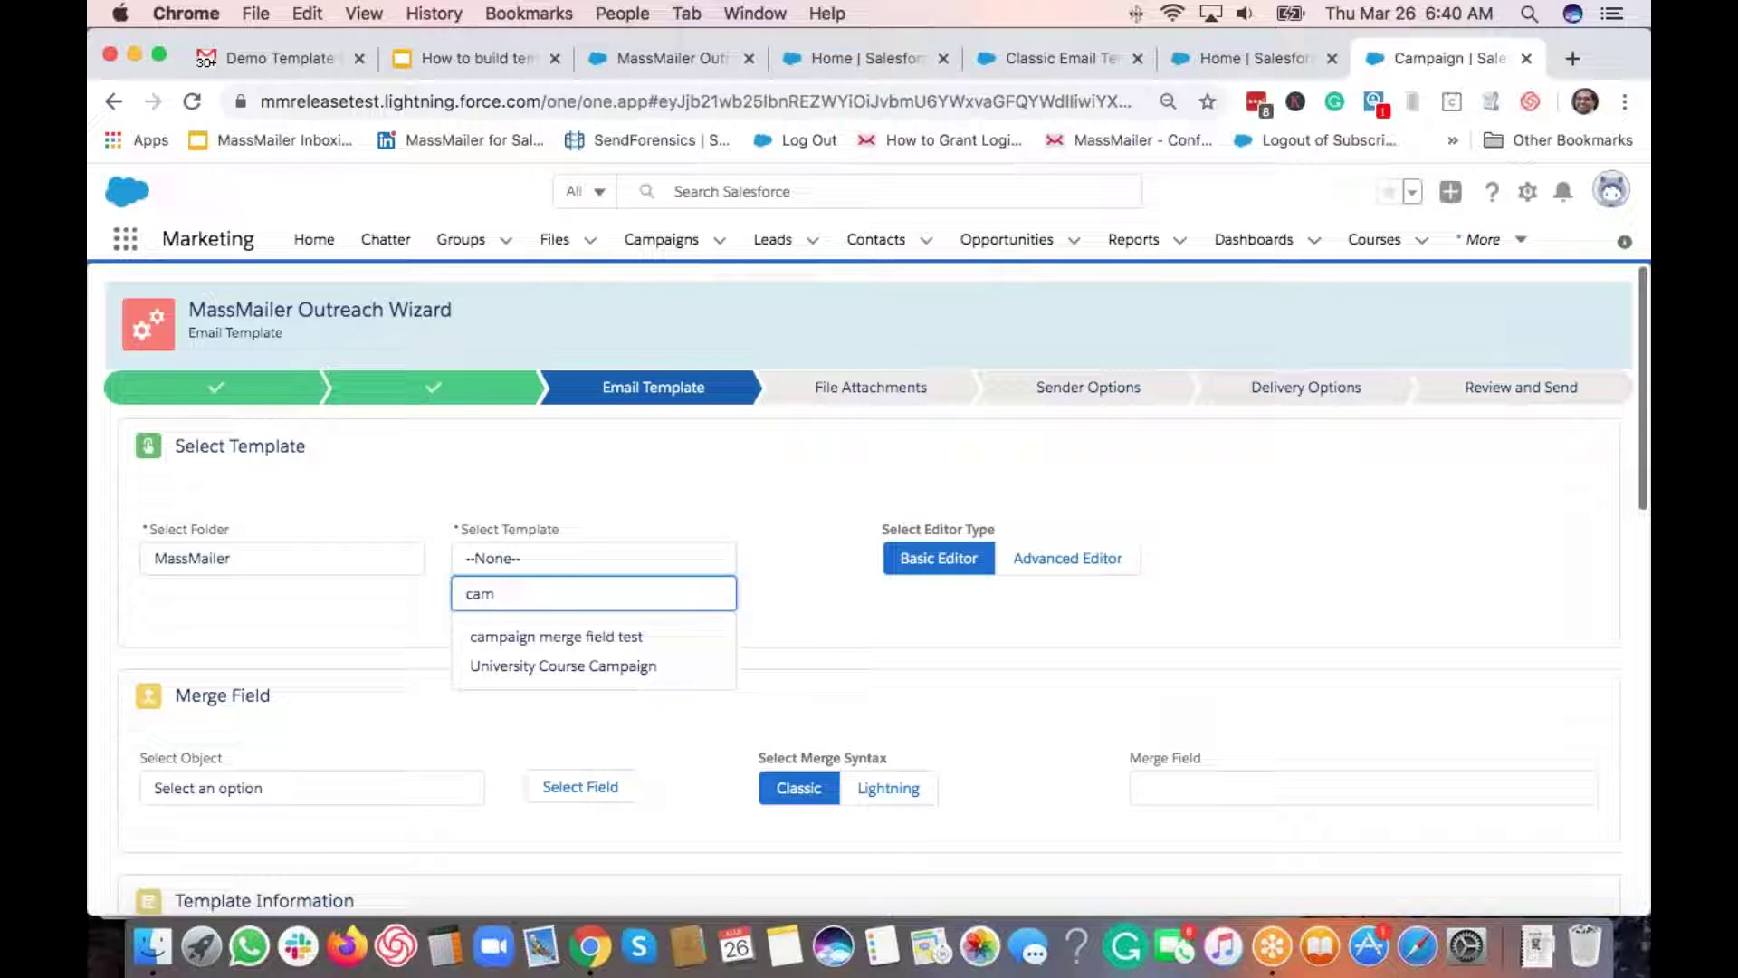
{"action": "left_click", "coordinate": [555, 641]}
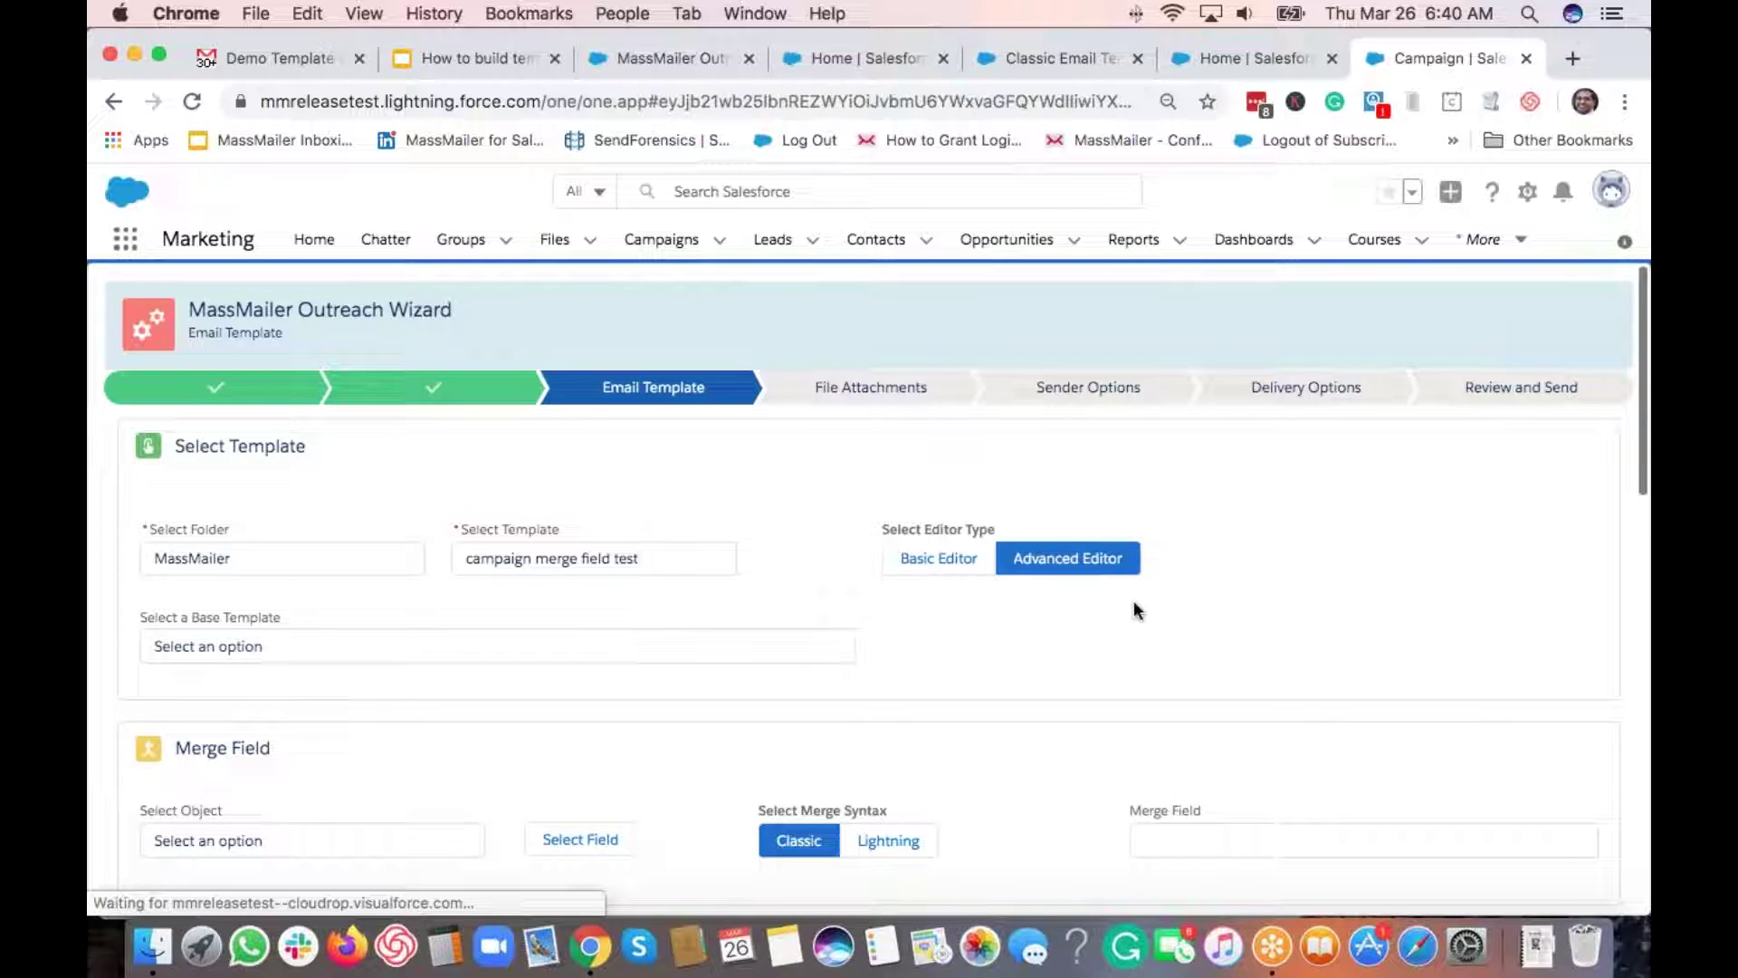
{"action": "scroll", "coordinate": [1191, 608], "scroll_direction": "down", "scroll_amount": 3}
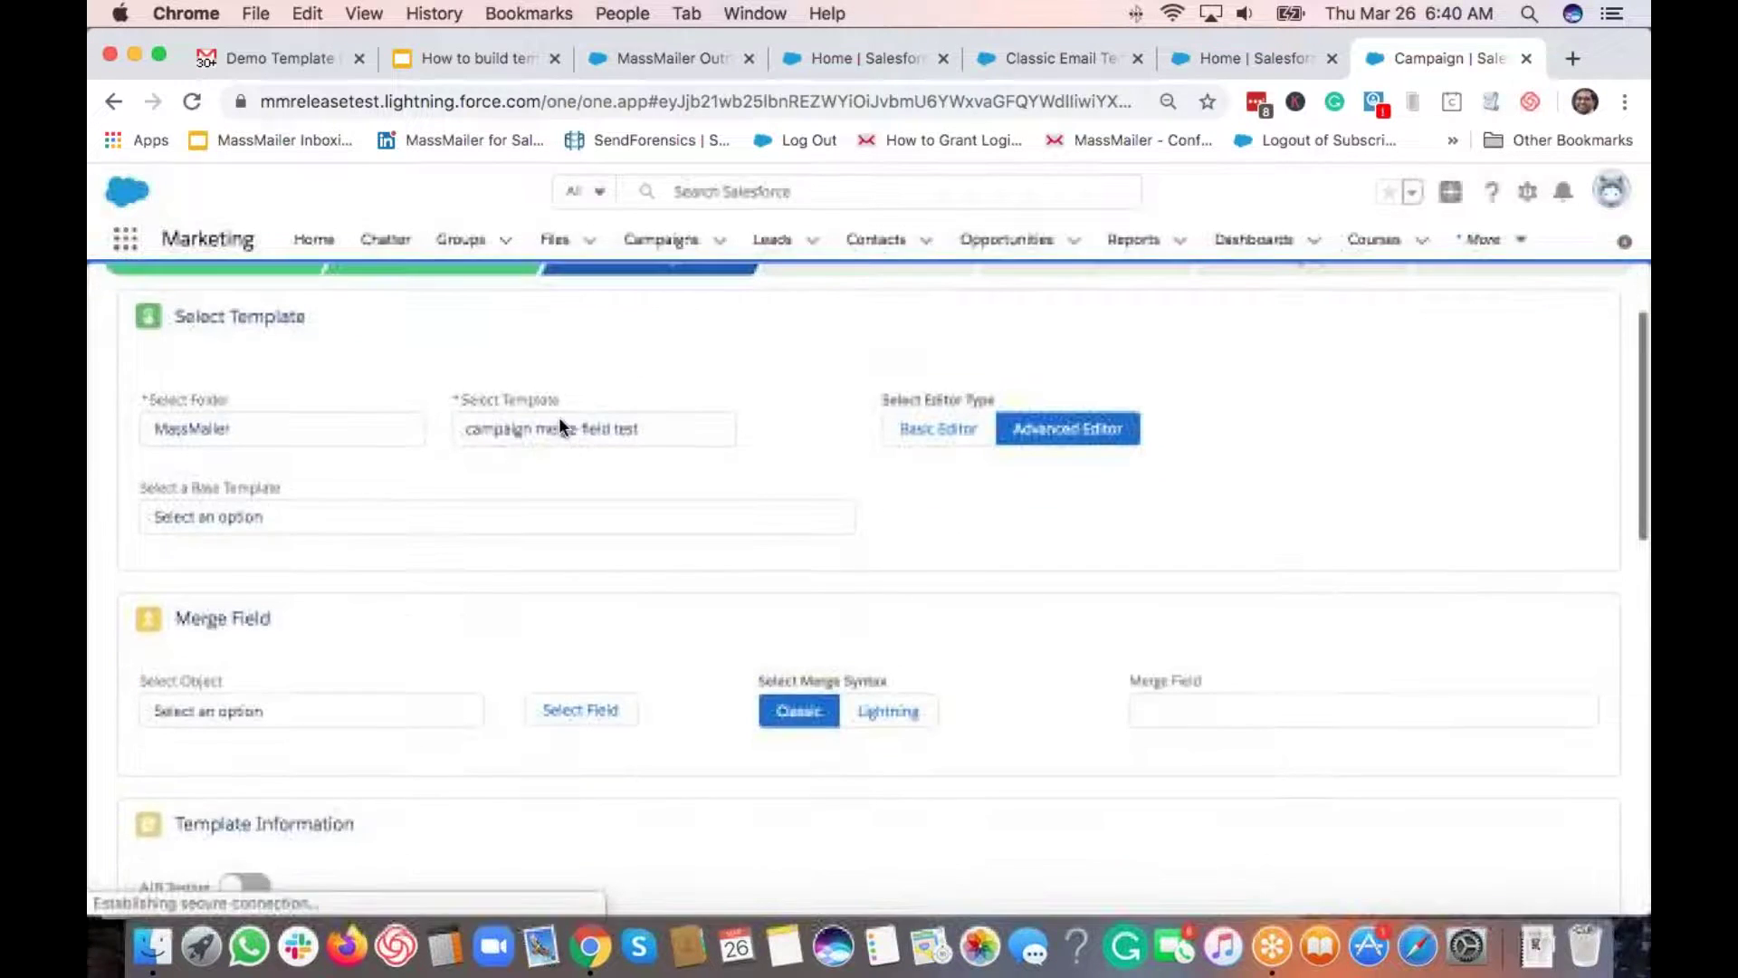
{"action": "scroll", "coordinate": [785, 575], "scroll_direction": "down", "scroll_amount": 10}
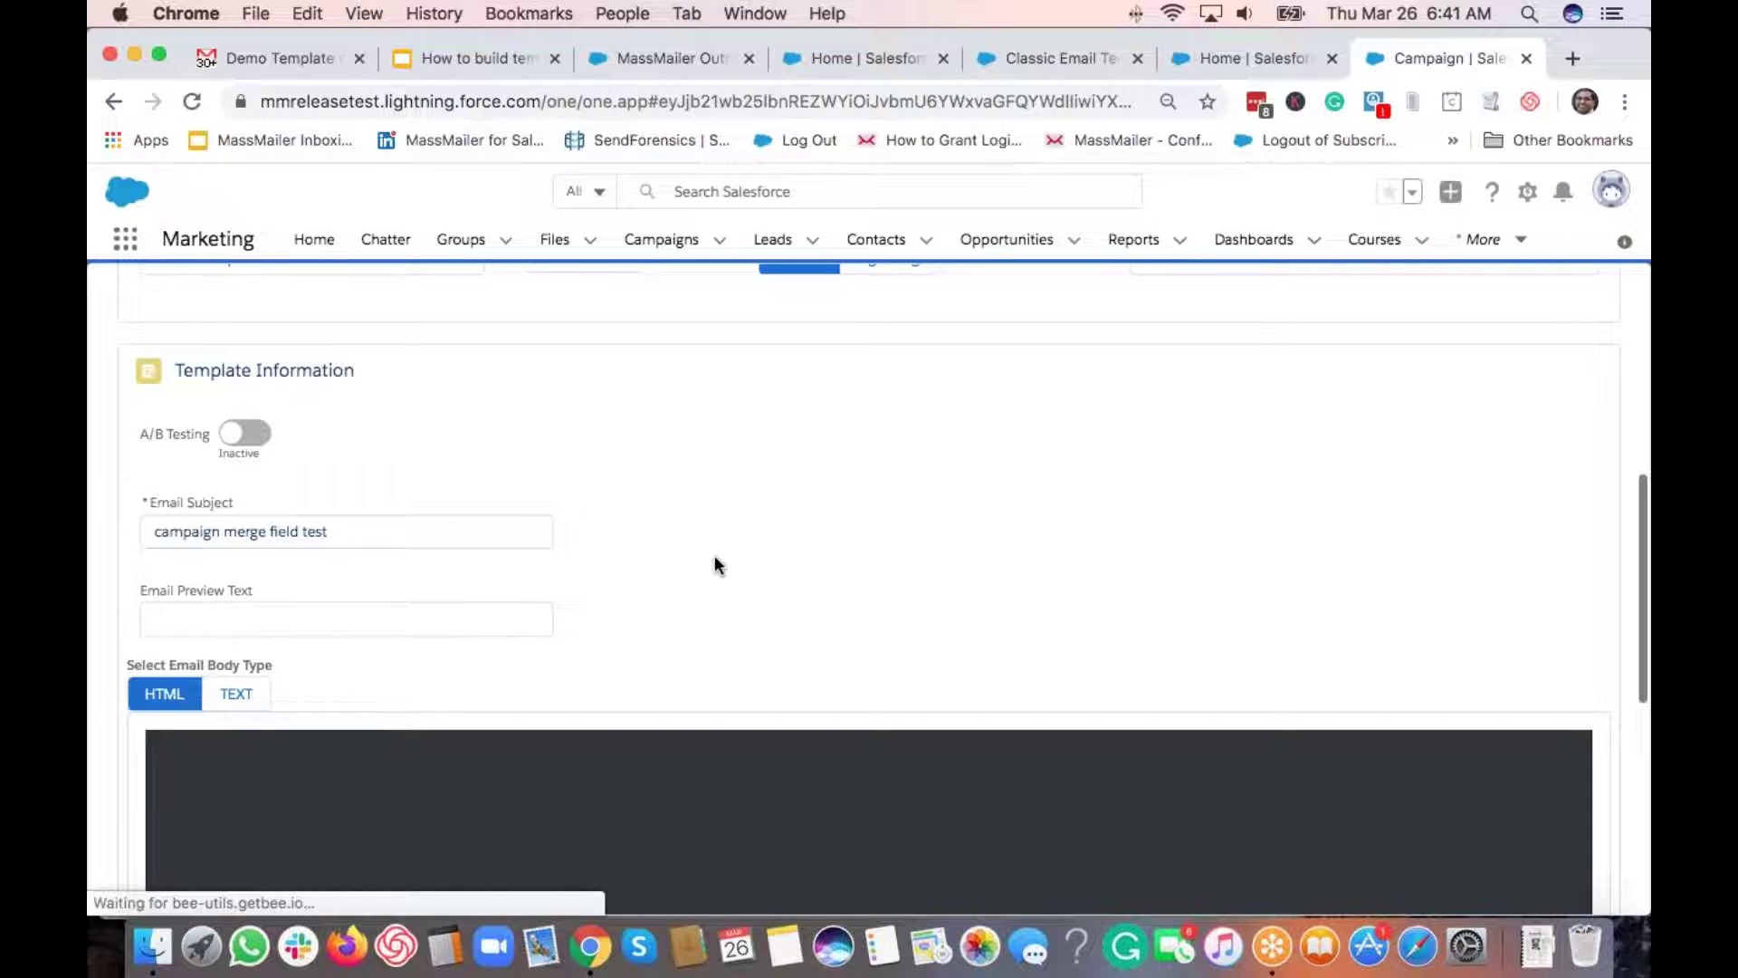
{"action": "scroll", "coordinate": [714, 555], "scroll_direction": "down", "scroll_amount": 5}
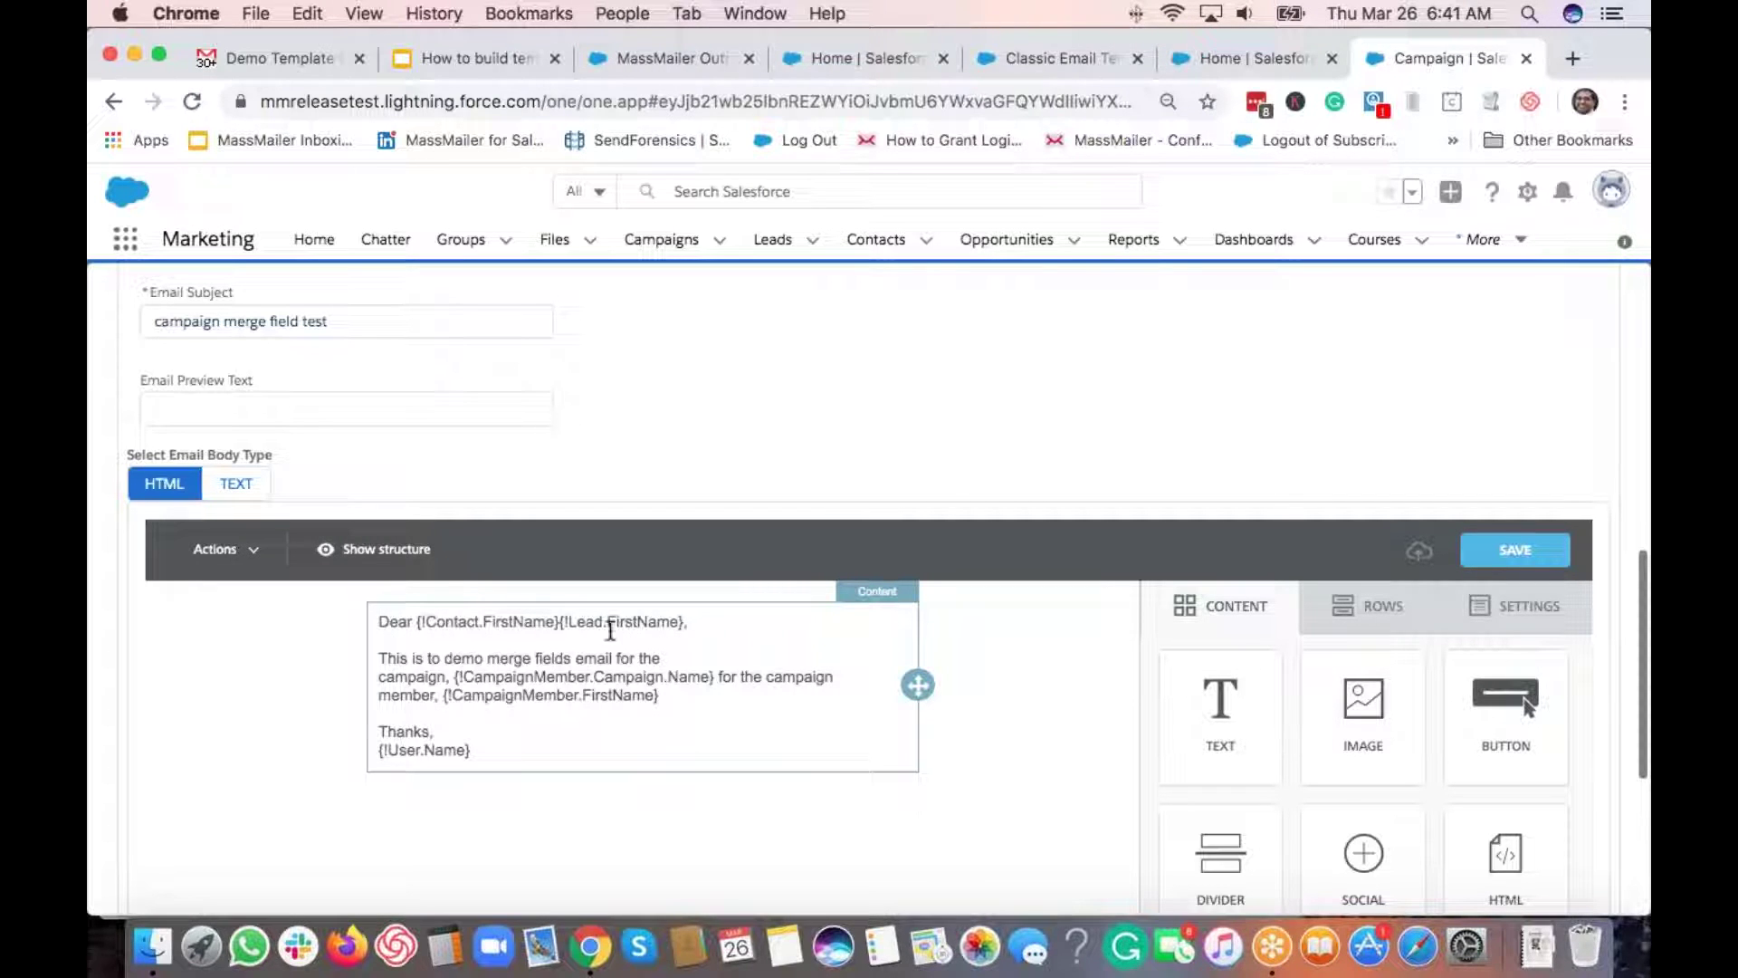
Step: Rewrite the greeting as Dear {!Contact.LastName}{!Lead.LastName}
{"action": "left_click", "coordinate": [505, 623]}
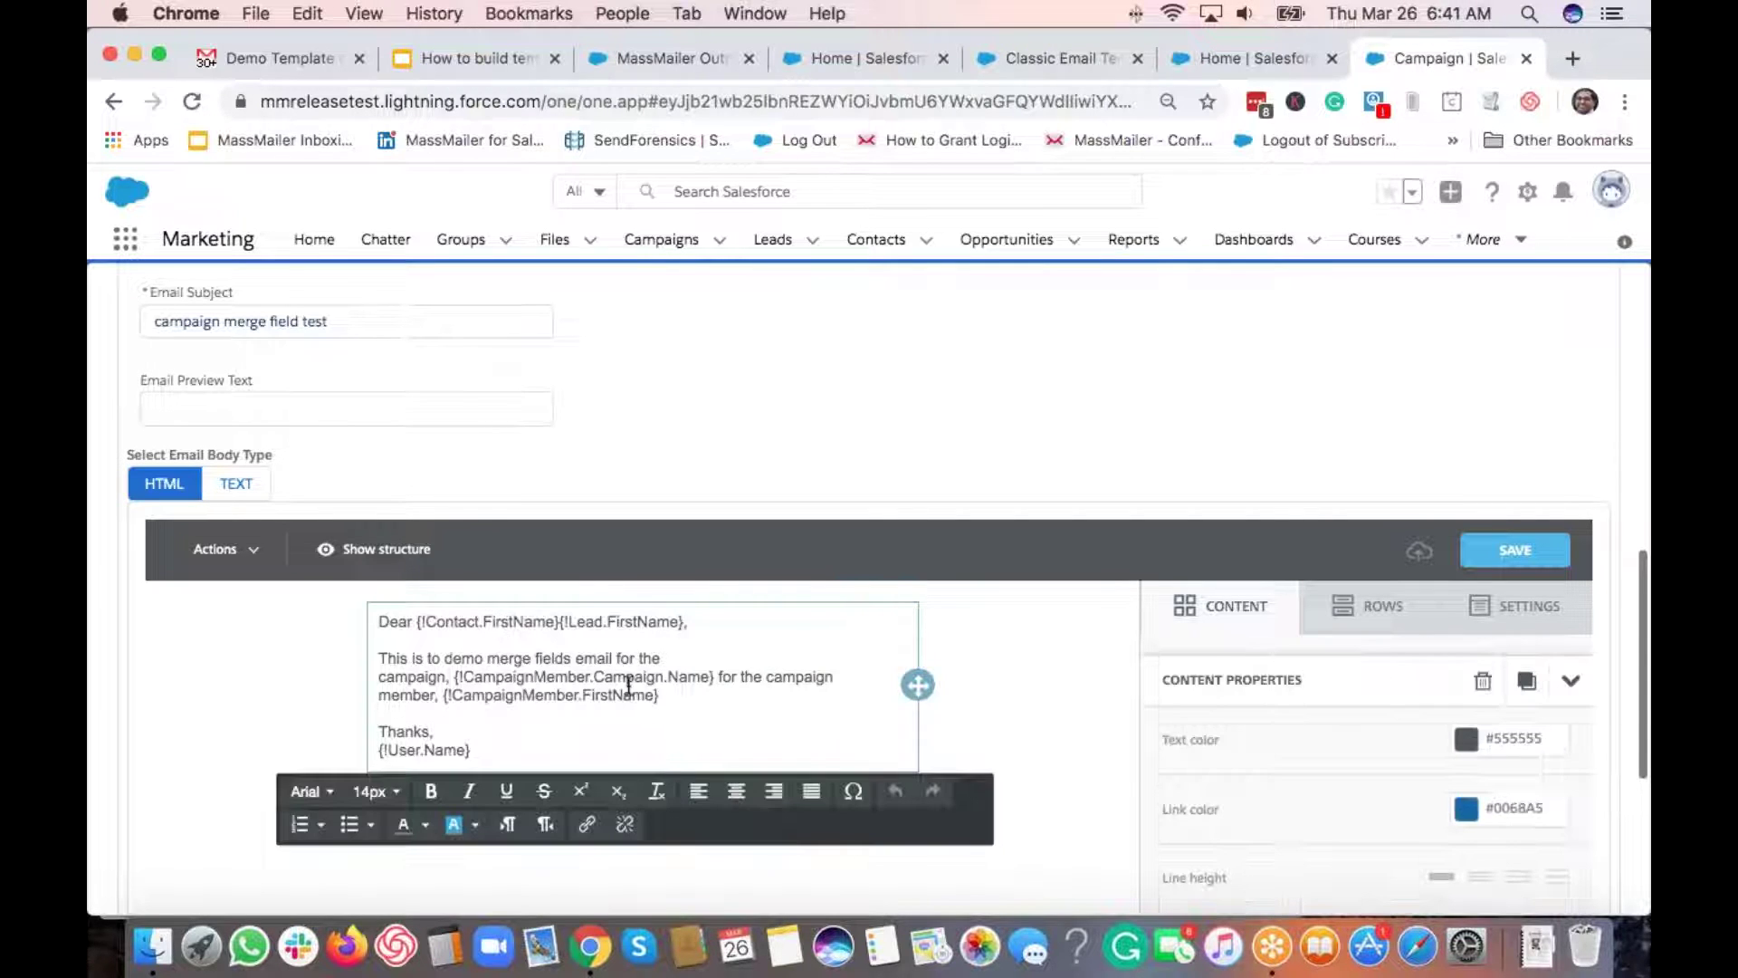
{"action": "key", "text": "BackSpace"}
{"action": "key", "text": "BackSpace"}
{"action": "key", "text": "BackSpace"}
{"action": "key", "text": "BackSpace"}
{"action": "key", "text": "BackSpace"}
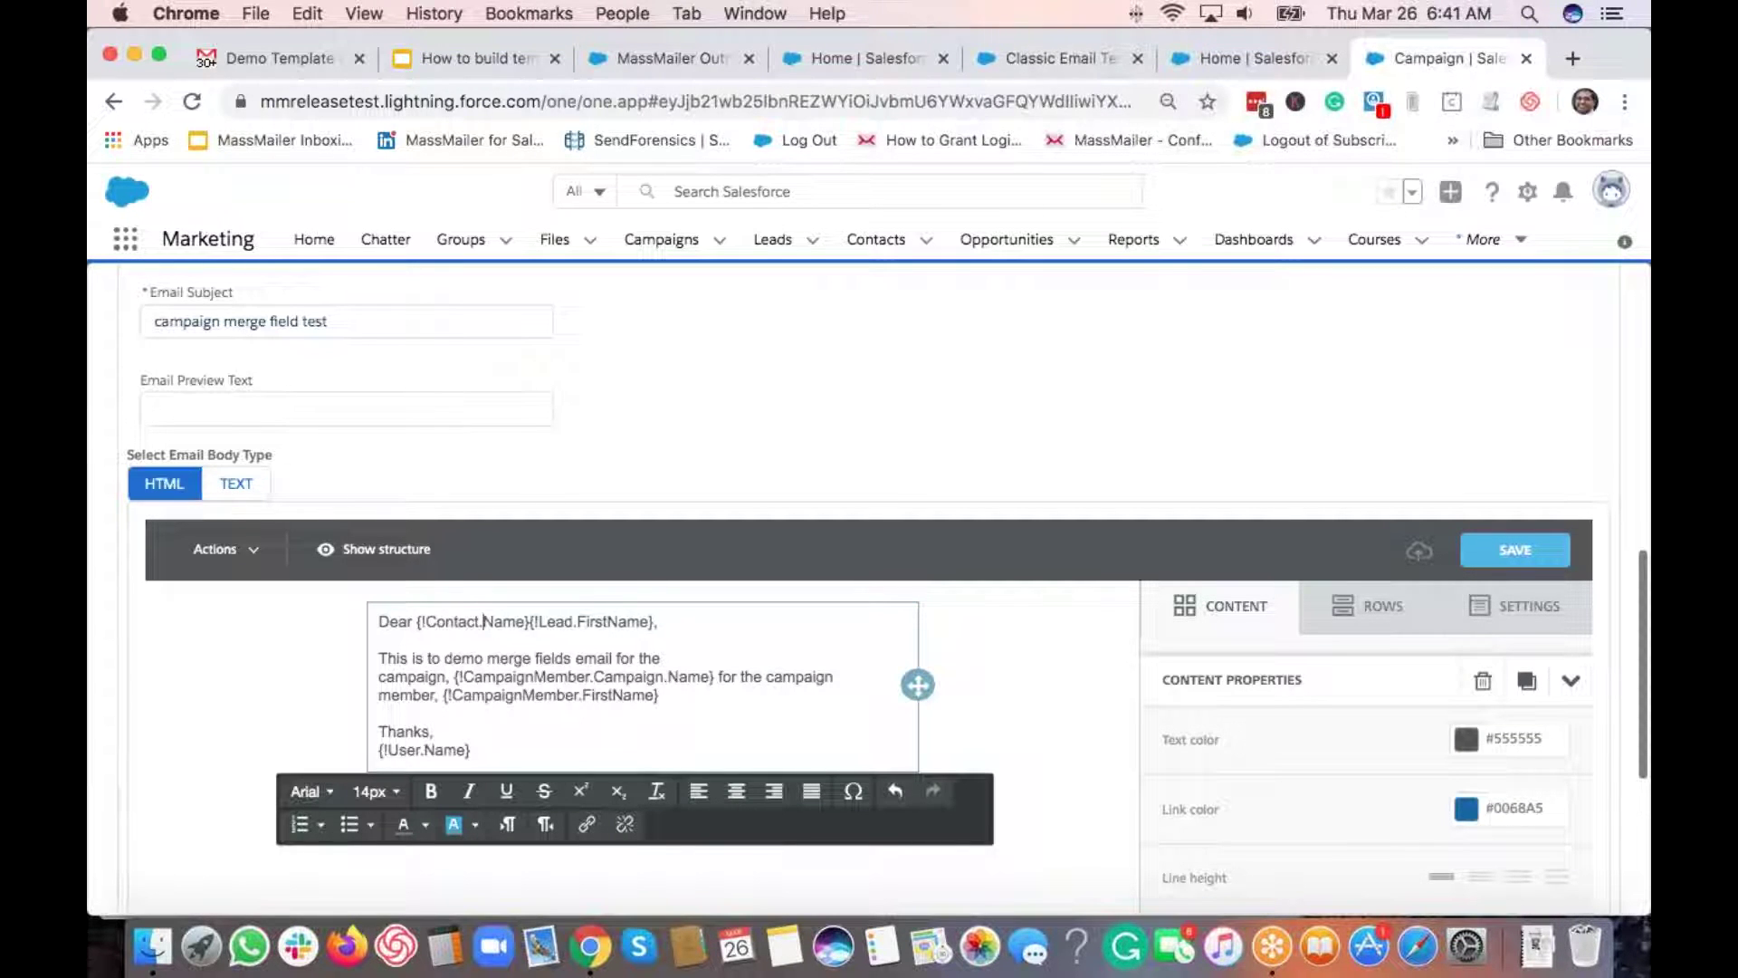
{"action": "type", "text": "Last"}
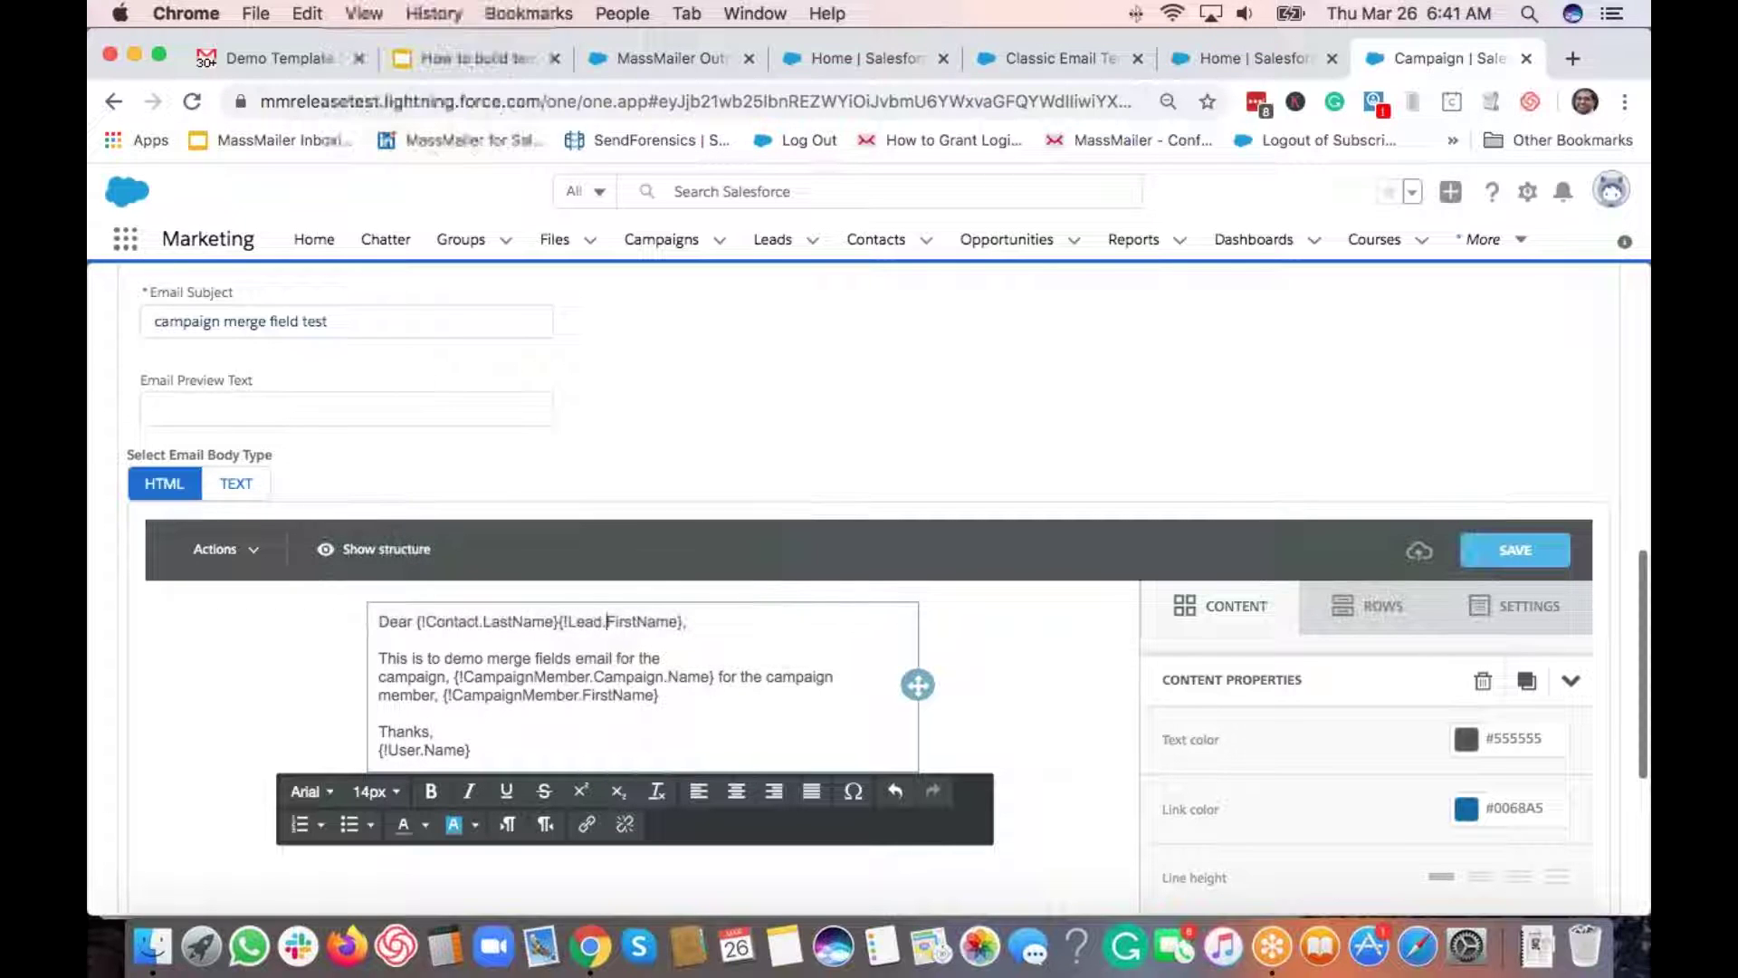
{"action": "key", "text": "shift+Right"}
{"action": "key", "text": "shift+Right"}
{"action": "key", "text": "shift+Right"}
{"action": "key", "text": "shift+Right"}
{"action": "type", "text": "Las"}
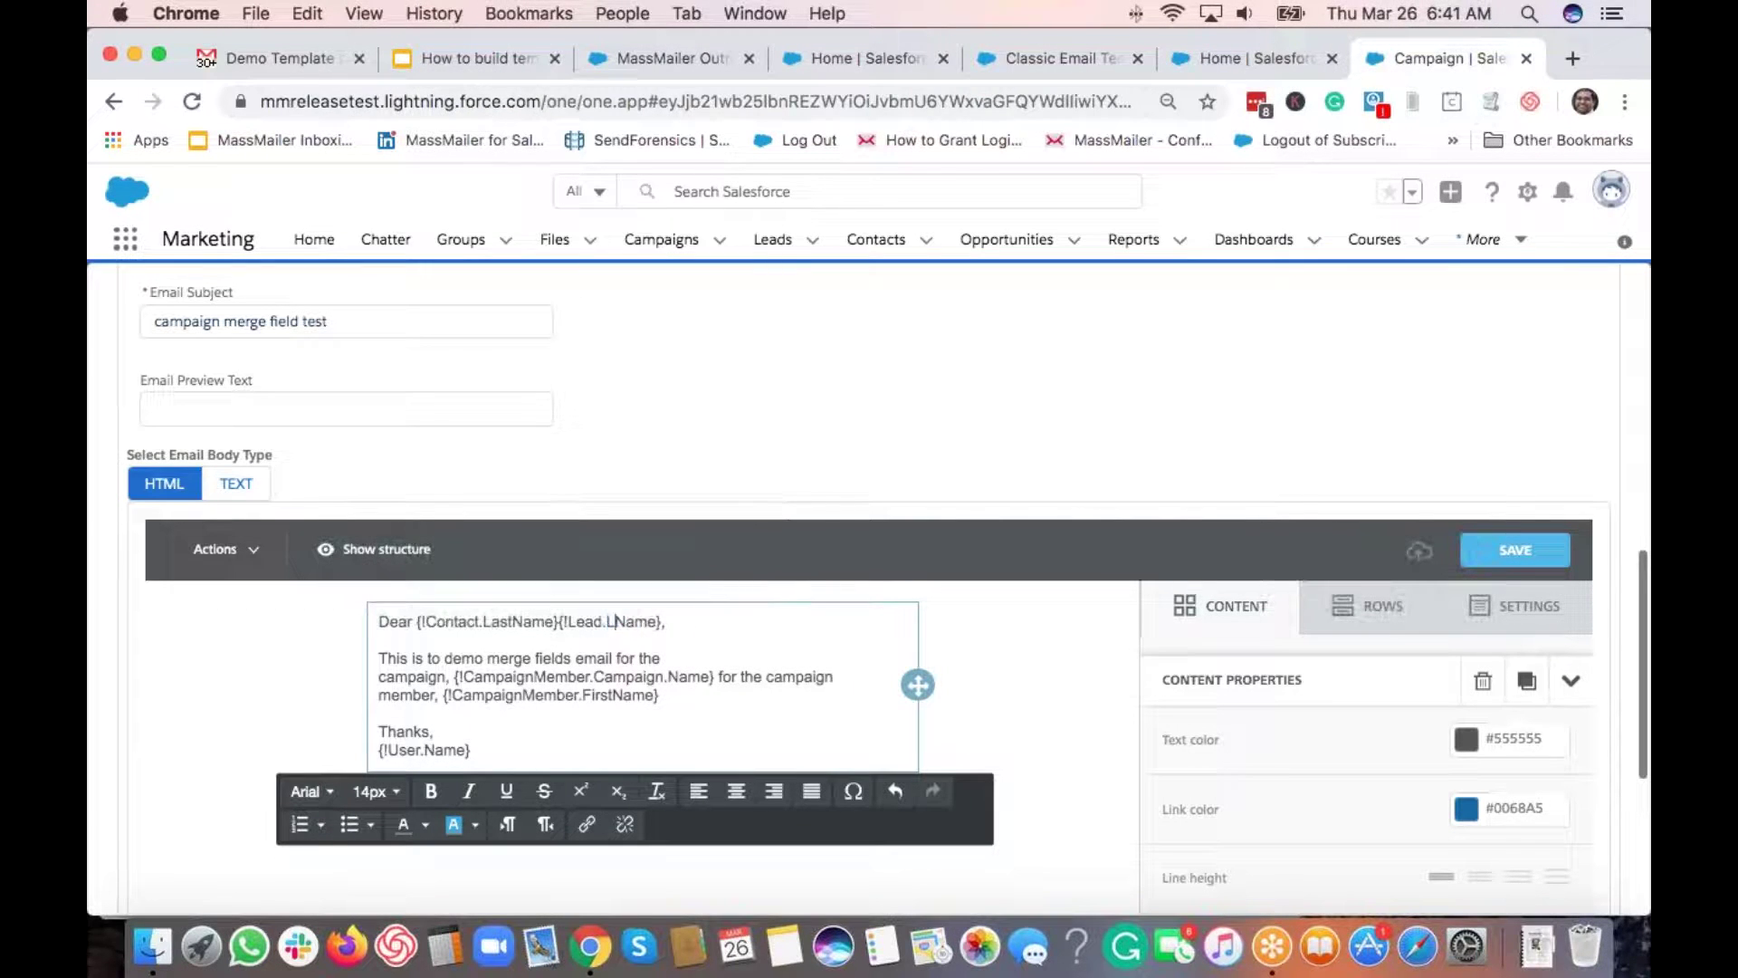
{"action": "type", "text": "t"}
{"action": "left_click", "coordinate": [719, 433]}
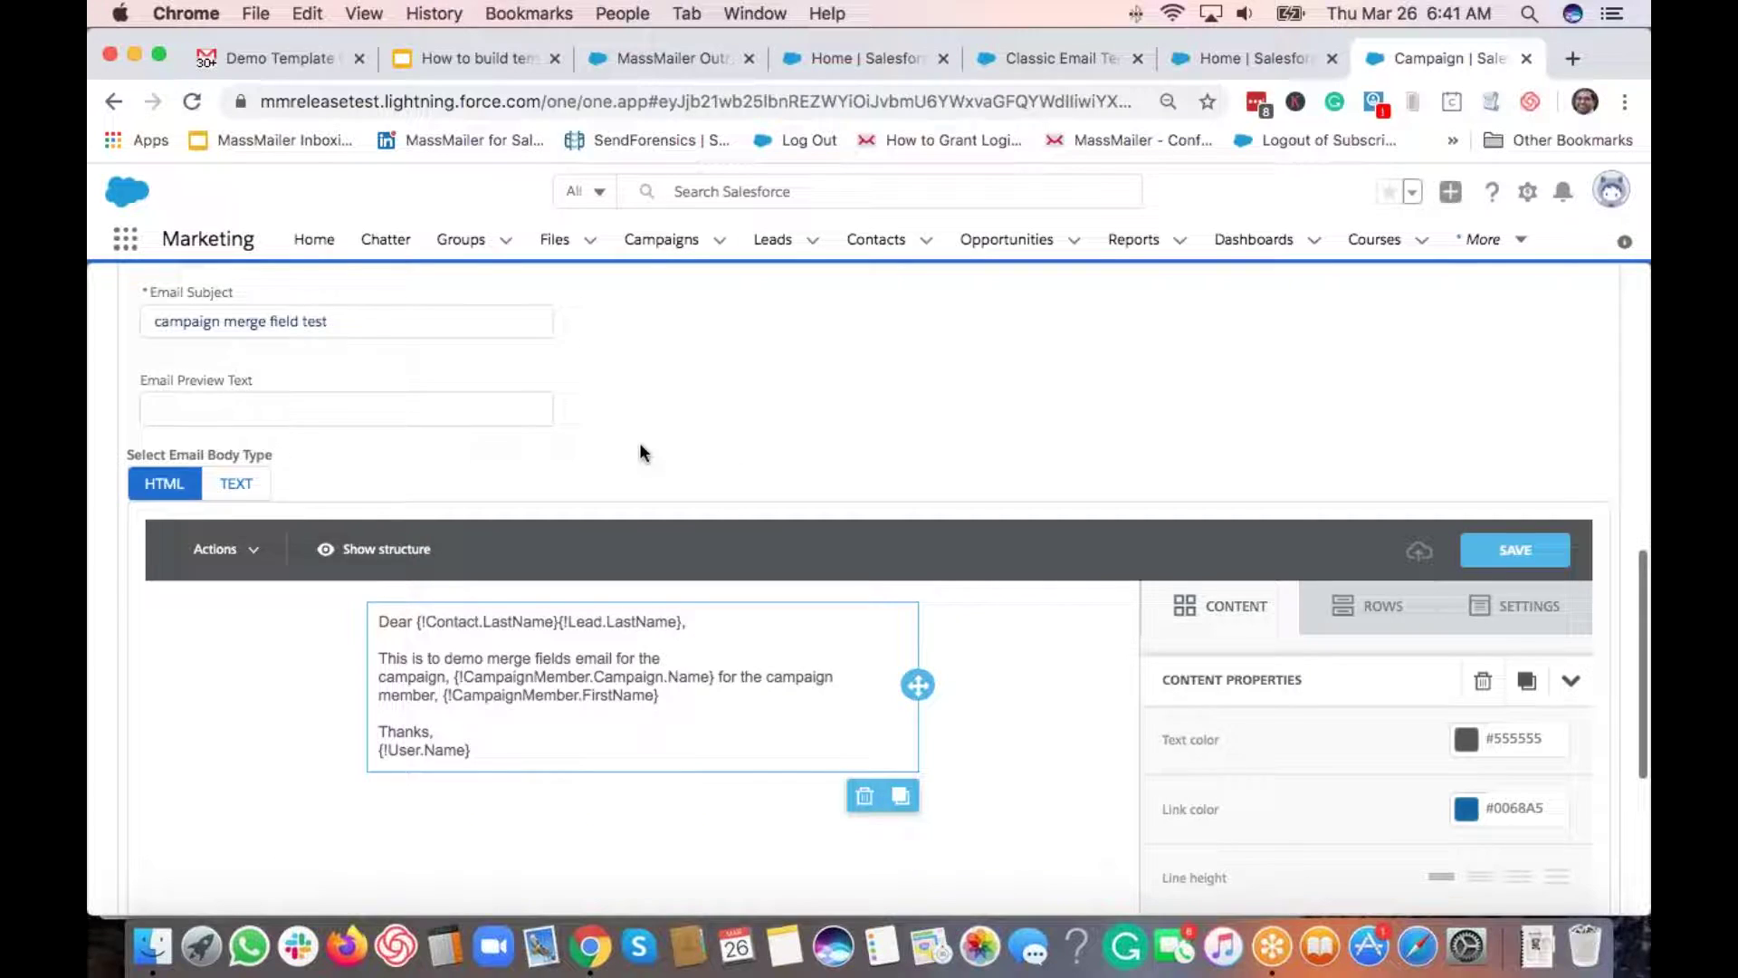
{"action": "scroll", "coordinate": [639, 444], "scroll_direction": "up", "scroll_amount": 5}
Step: Generate the Contact Last Name merge field with the merge field picker
{"action": "left_click", "coordinate": [386, 429]}
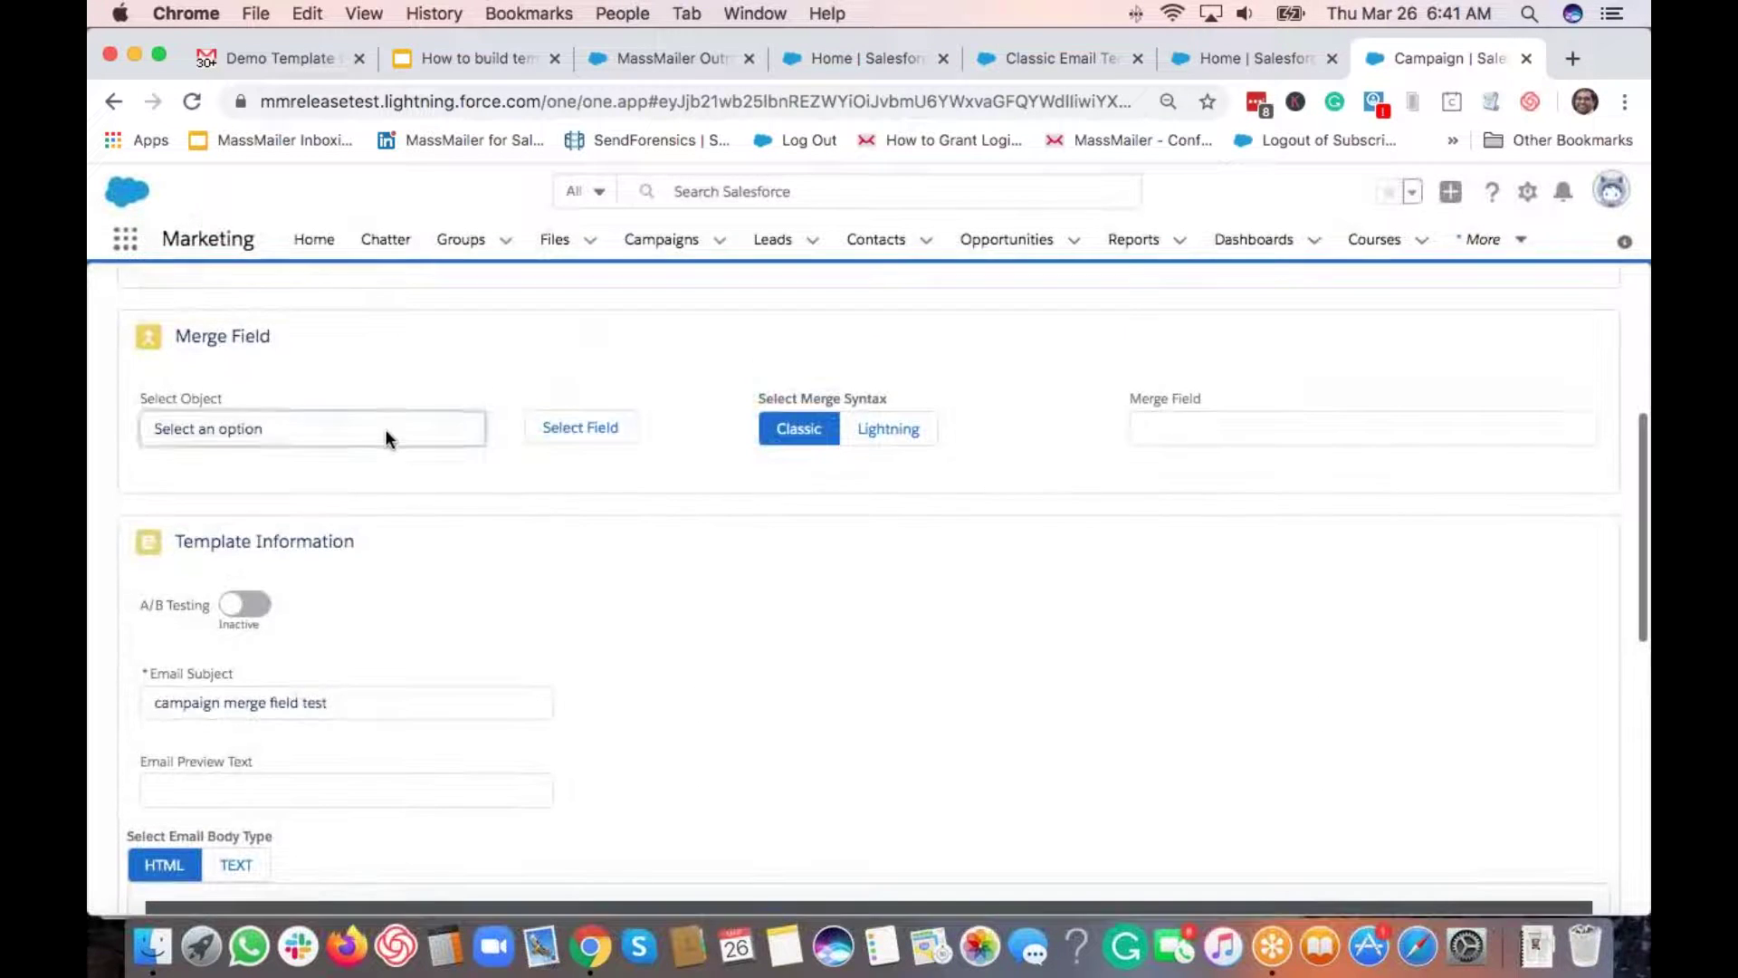
{"action": "left_click", "coordinate": [310, 568]}
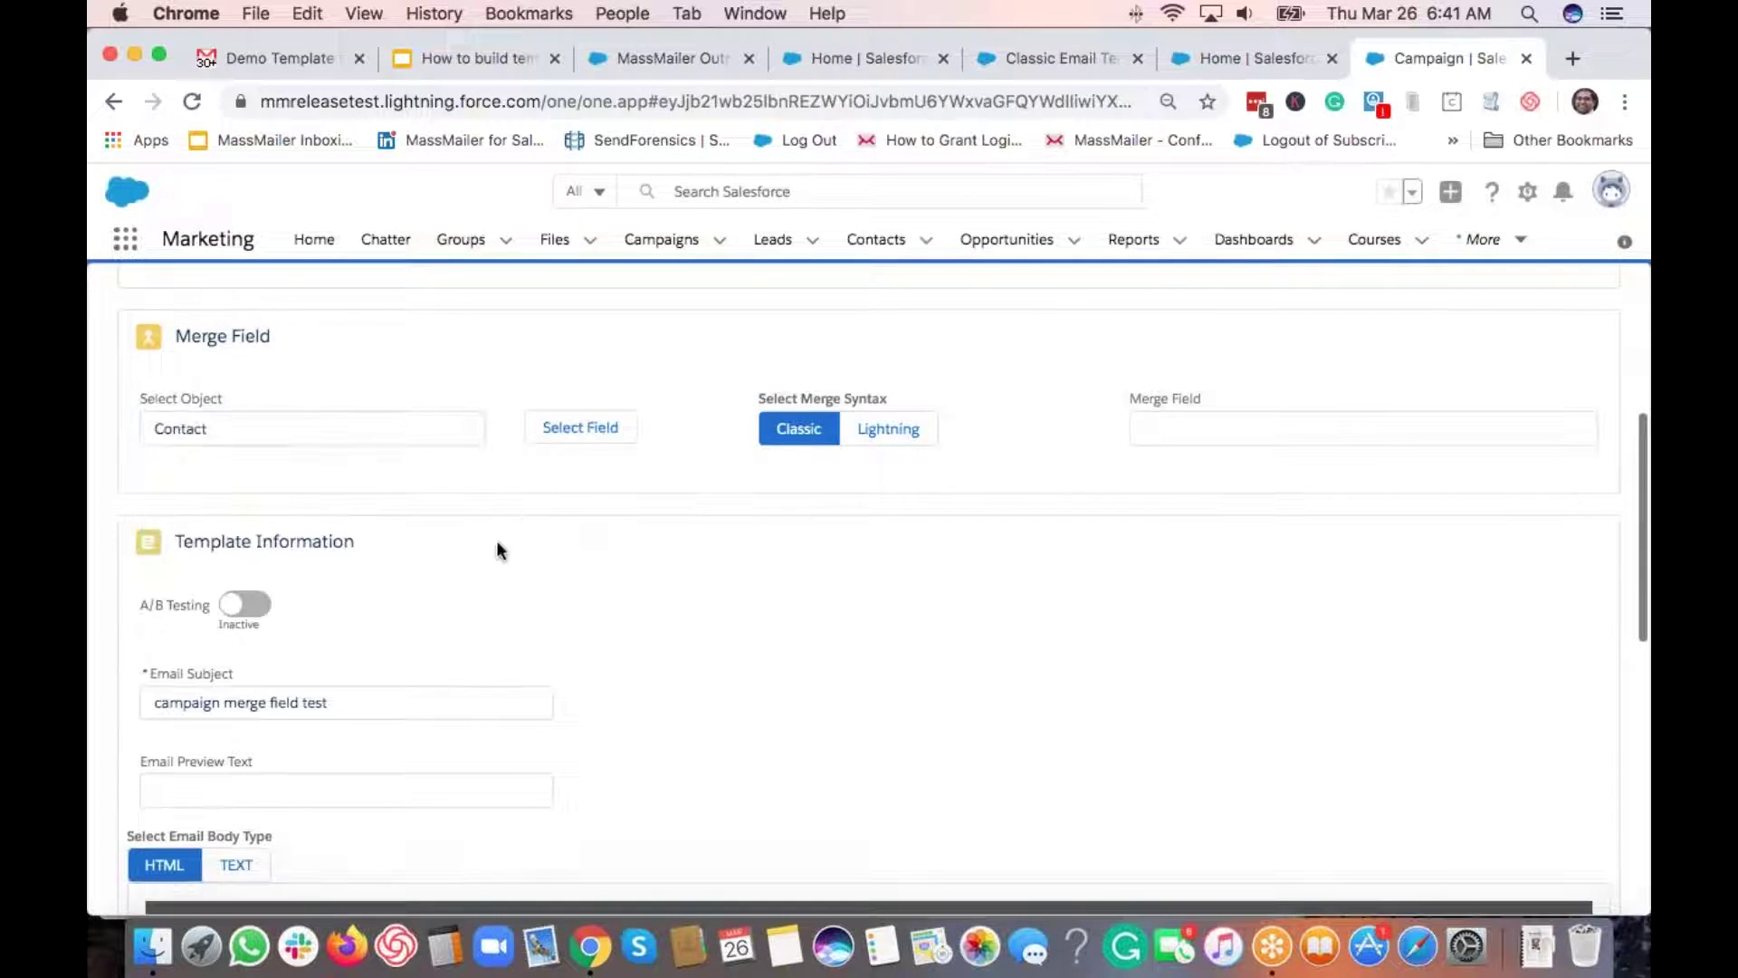
{"action": "left_click", "coordinate": [564, 429]}
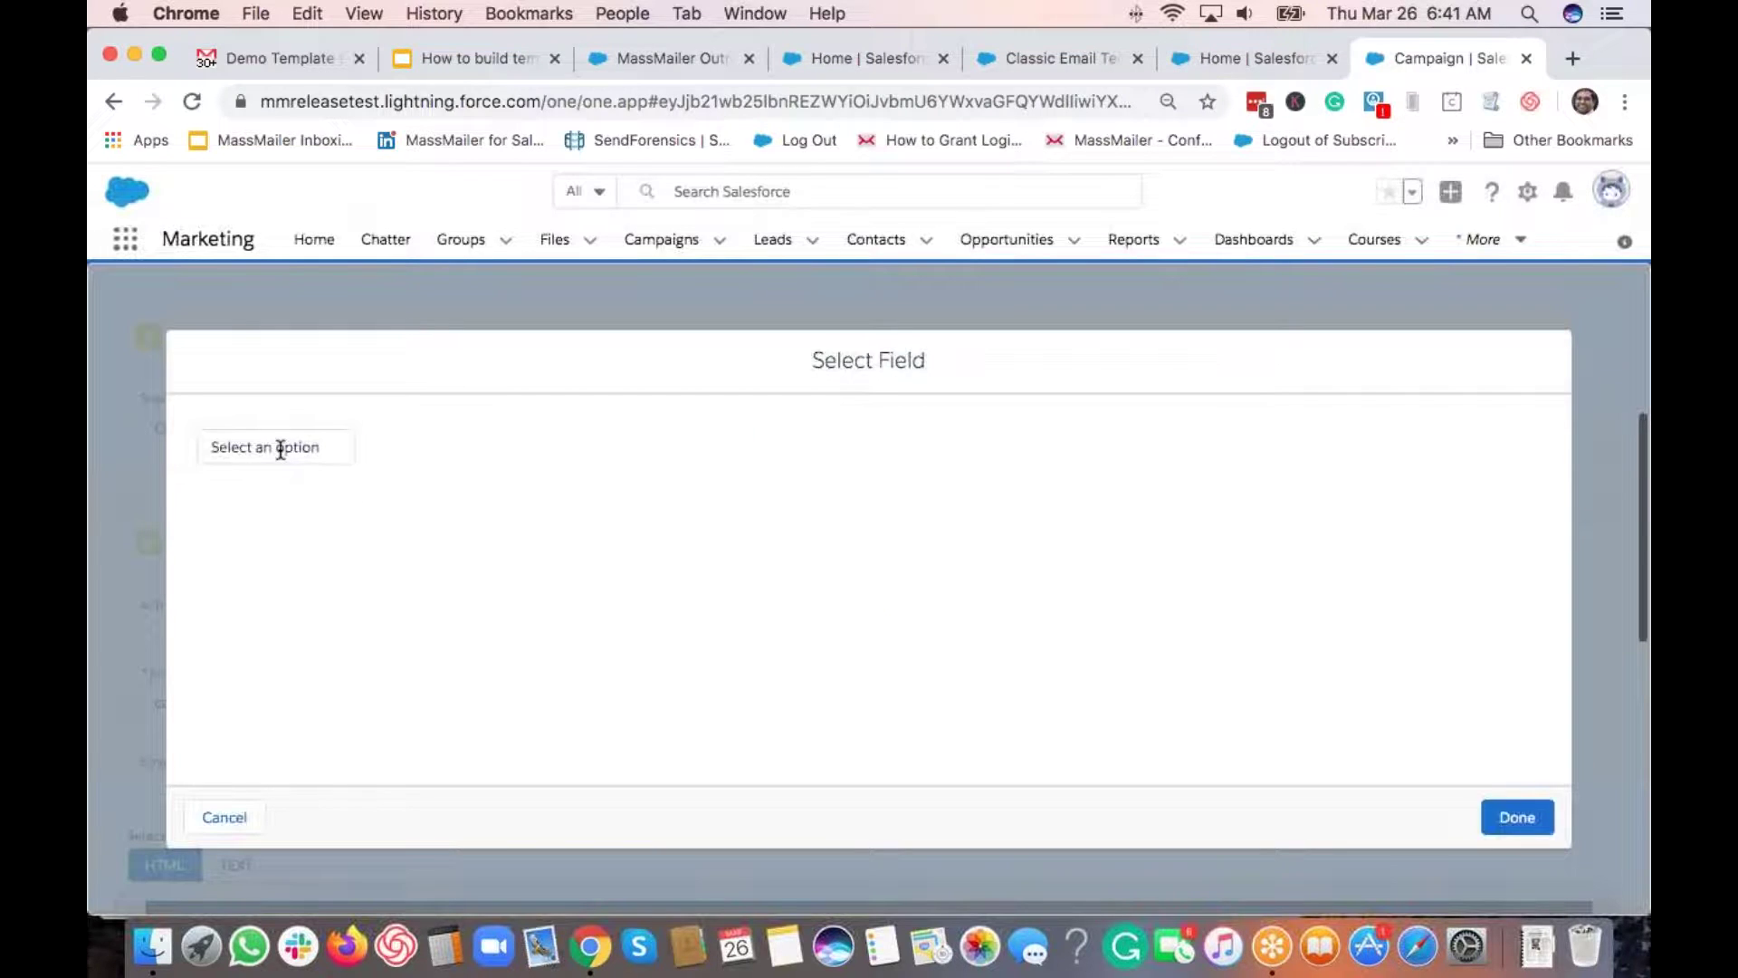
{"action": "left_click", "coordinate": [280, 450]}
{"action": "left_click", "coordinate": [296, 480]}
{"action": "type", "text": "last"}
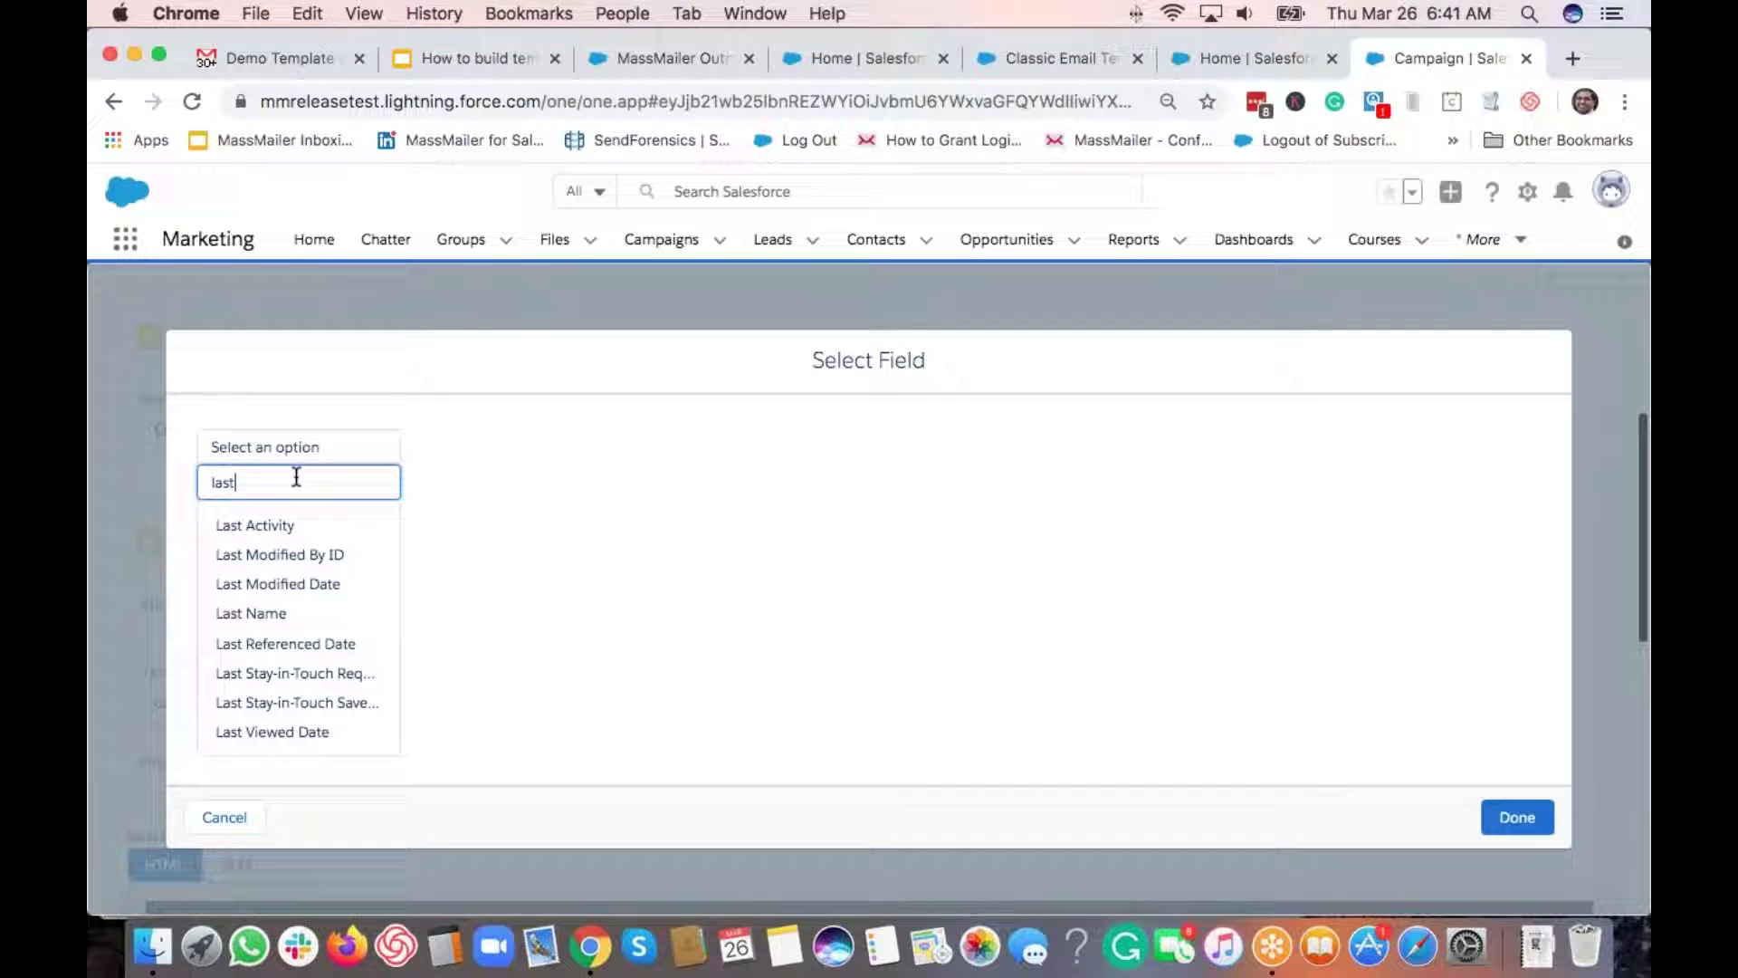
{"action": "left_click", "coordinate": [298, 613]}
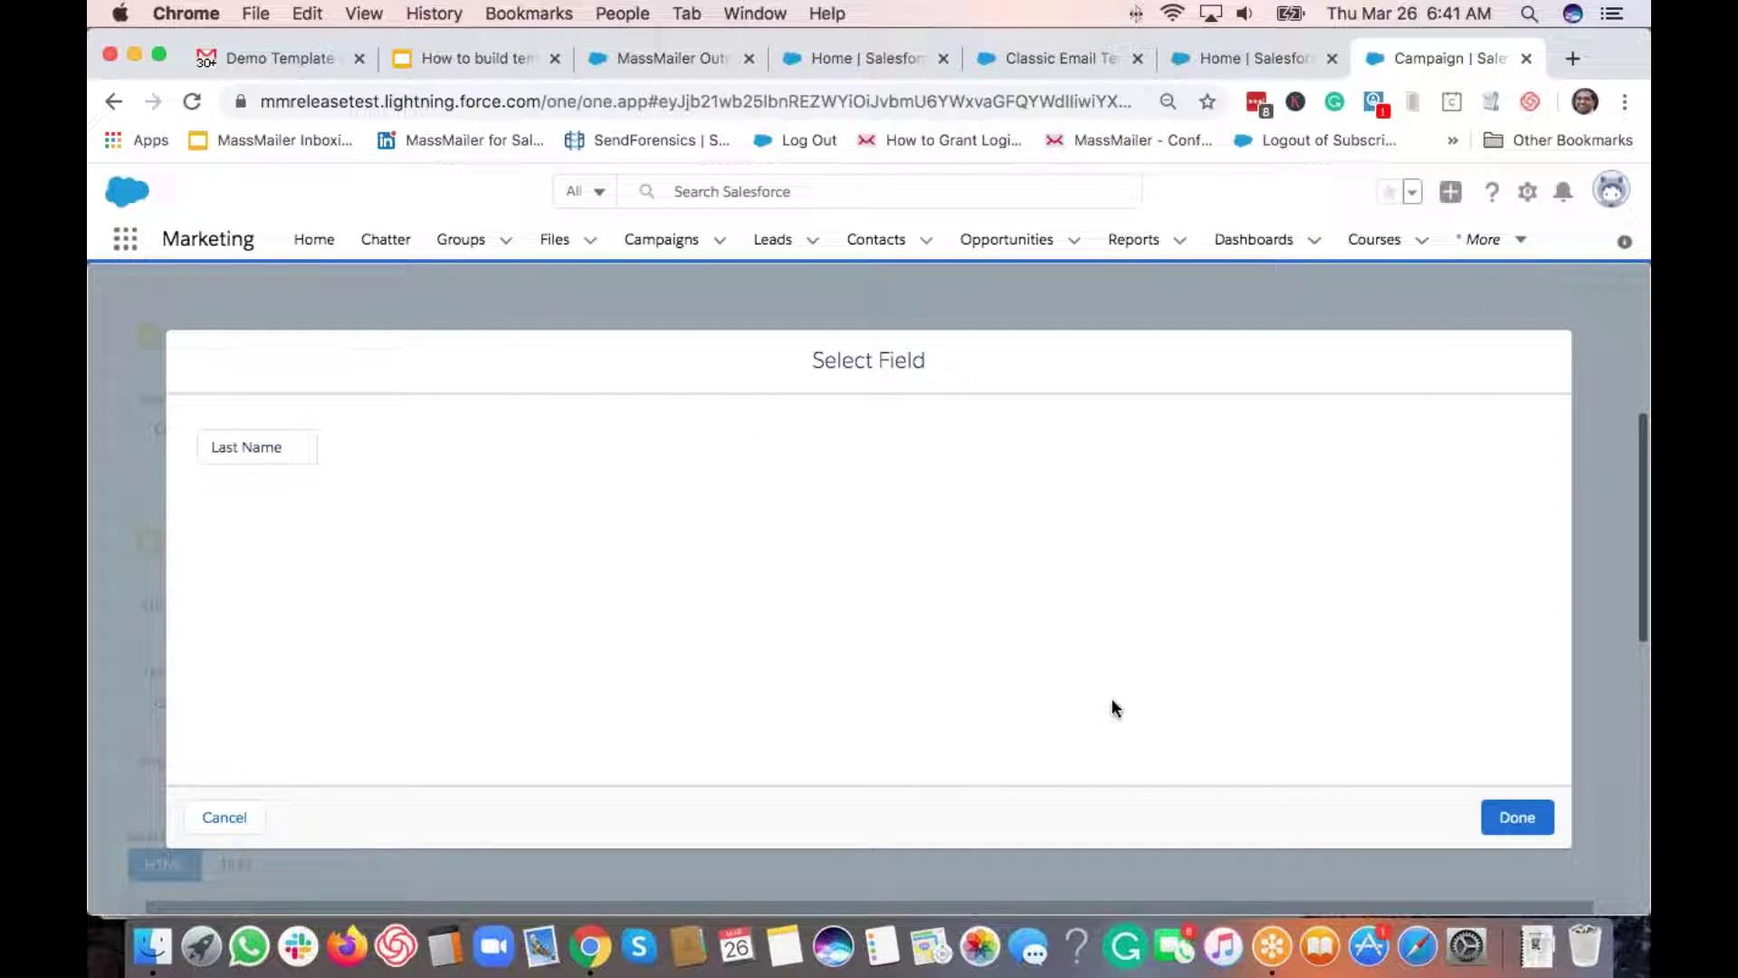
{"action": "left_click", "coordinate": [1518, 817]}
Step: Put LastName into both the Contact and Lead tags of the email greeting
{"action": "left_click", "coordinate": [1235, 430]}
{"action": "scroll", "coordinate": [810, 601], "scroll_direction": "down", "scroll_amount": 5}
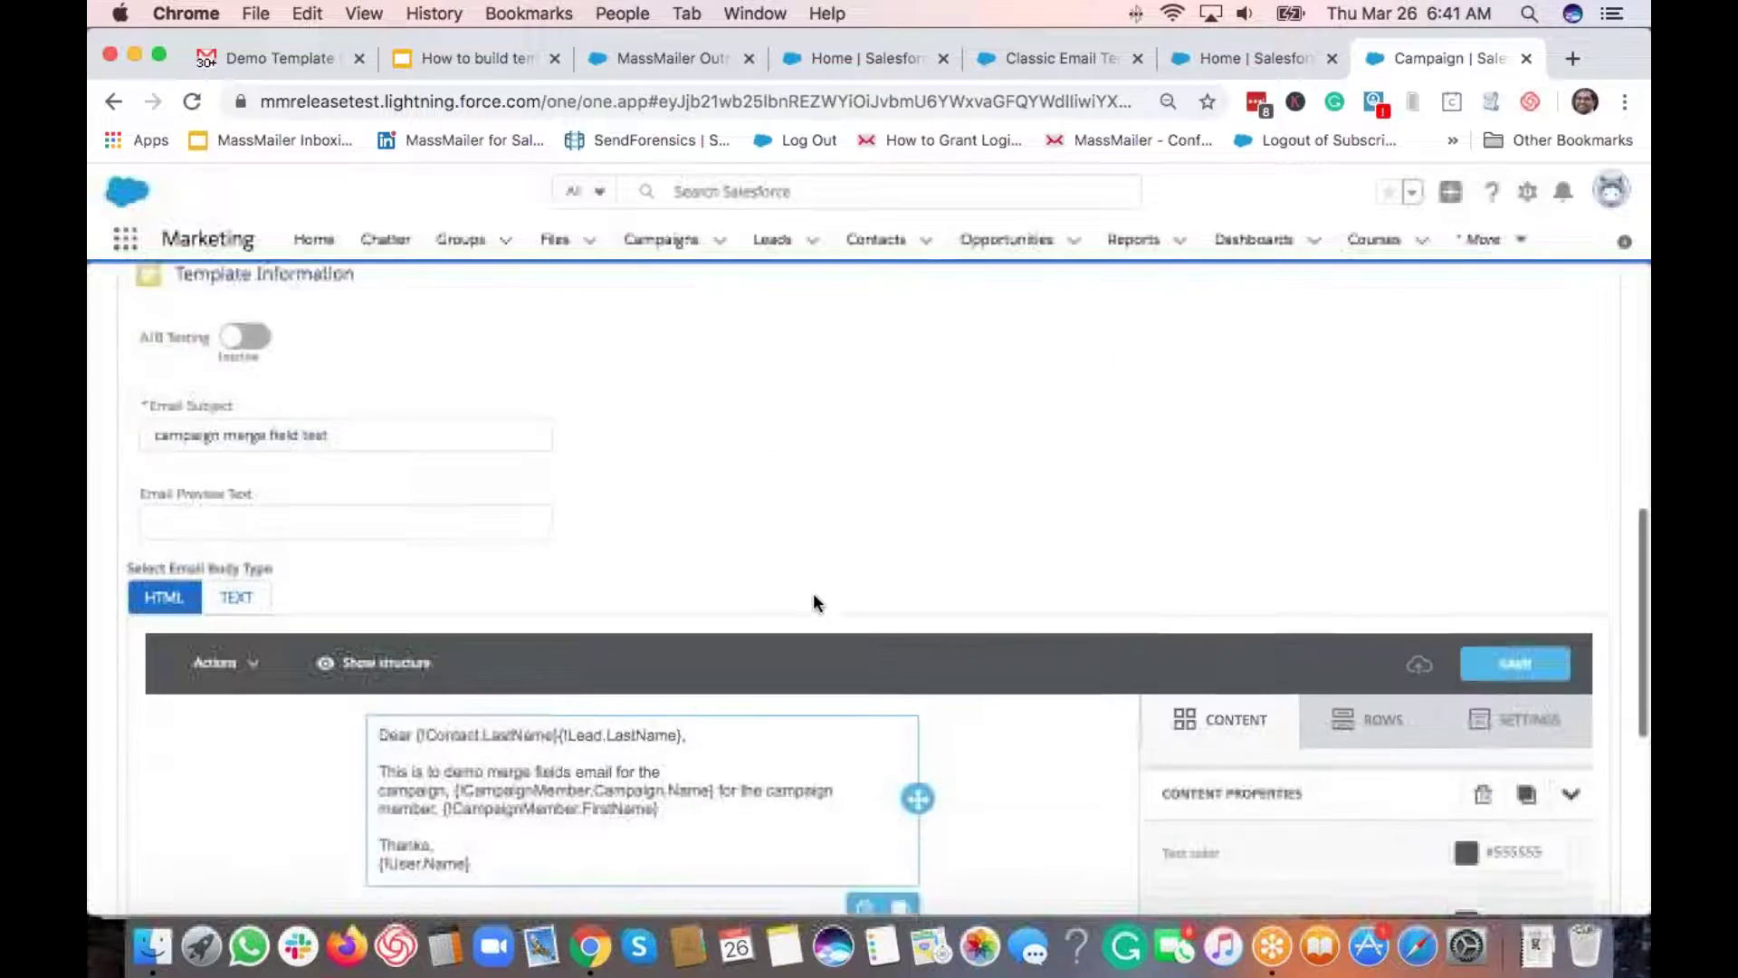
{"action": "double_click", "coordinate": [544, 676]}
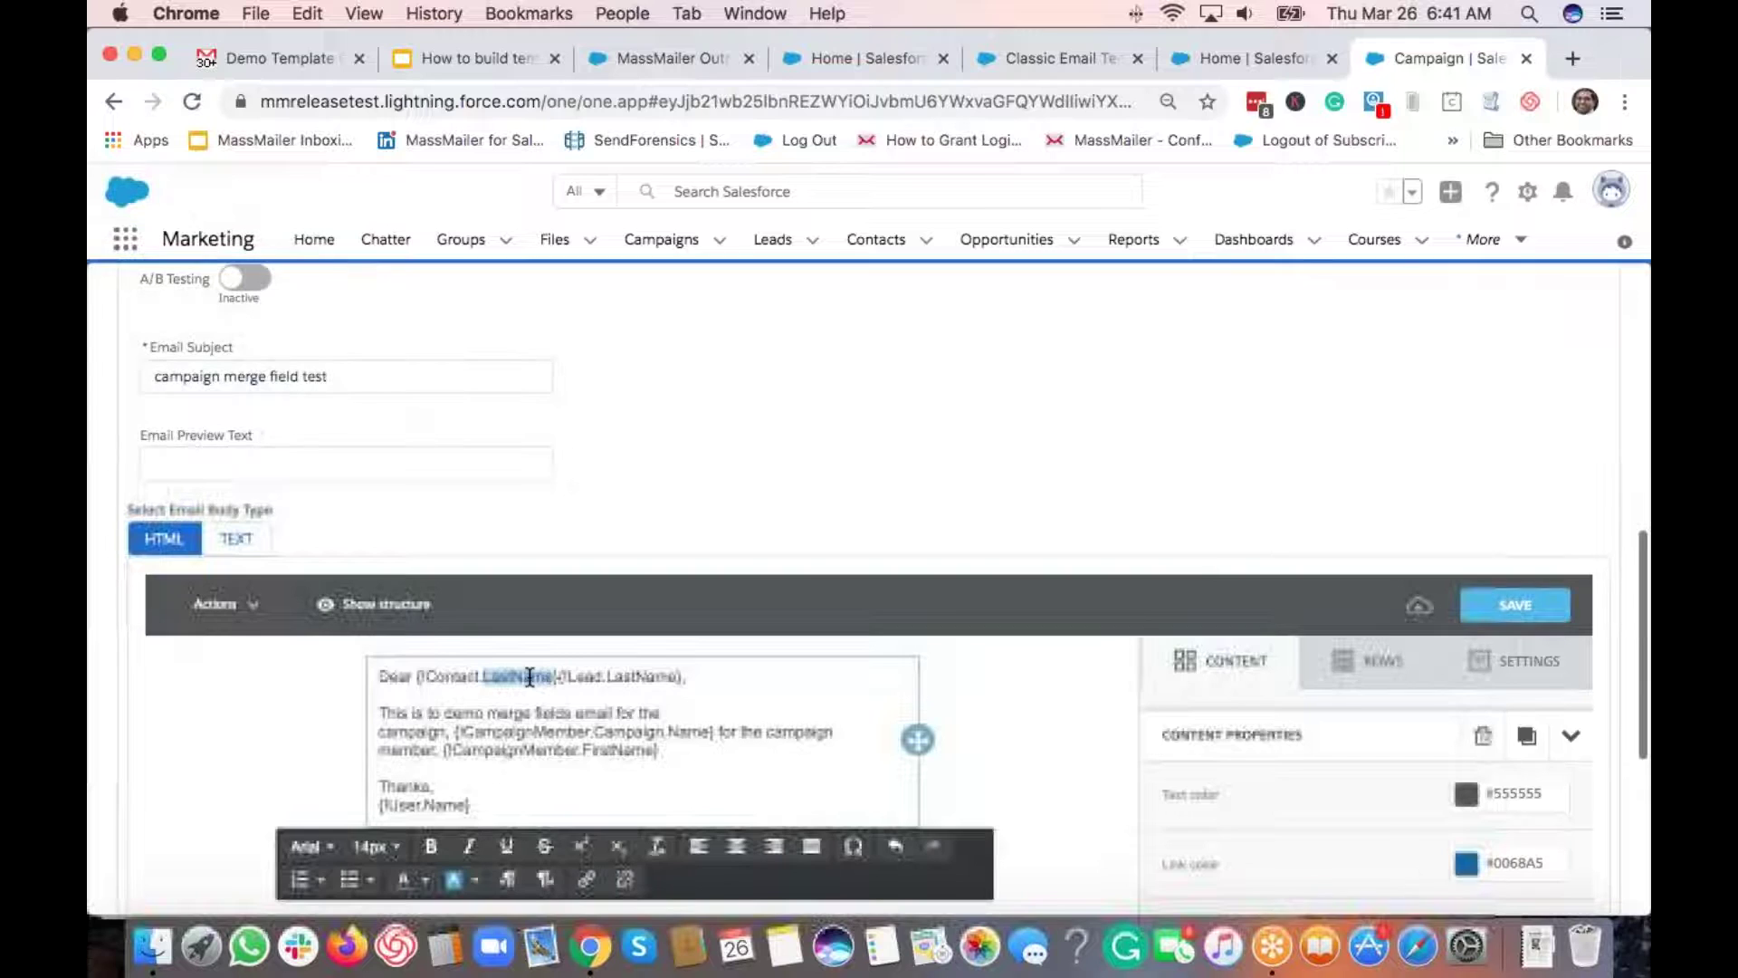
{"action": "key", "text": "Right"}
{"action": "double_click", "coordinate": [641, 676]}
{"action": "key", "text": "Right"}
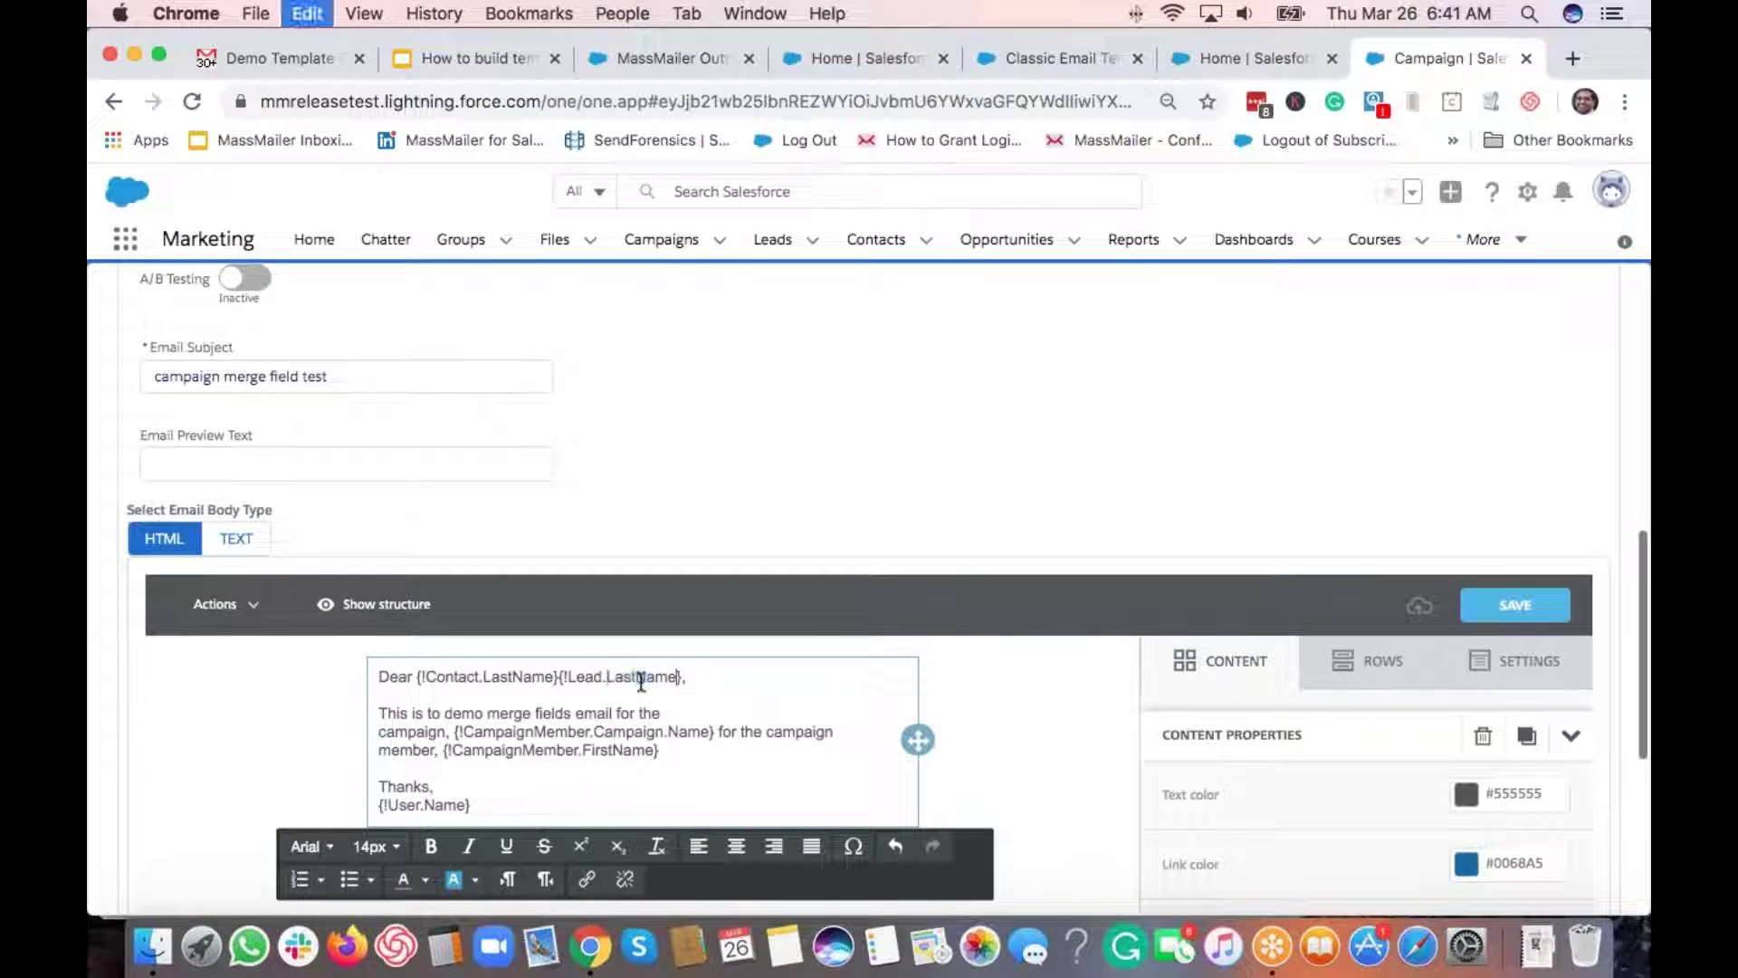
{"action": "left_click", "coordinate": [634, 493]}
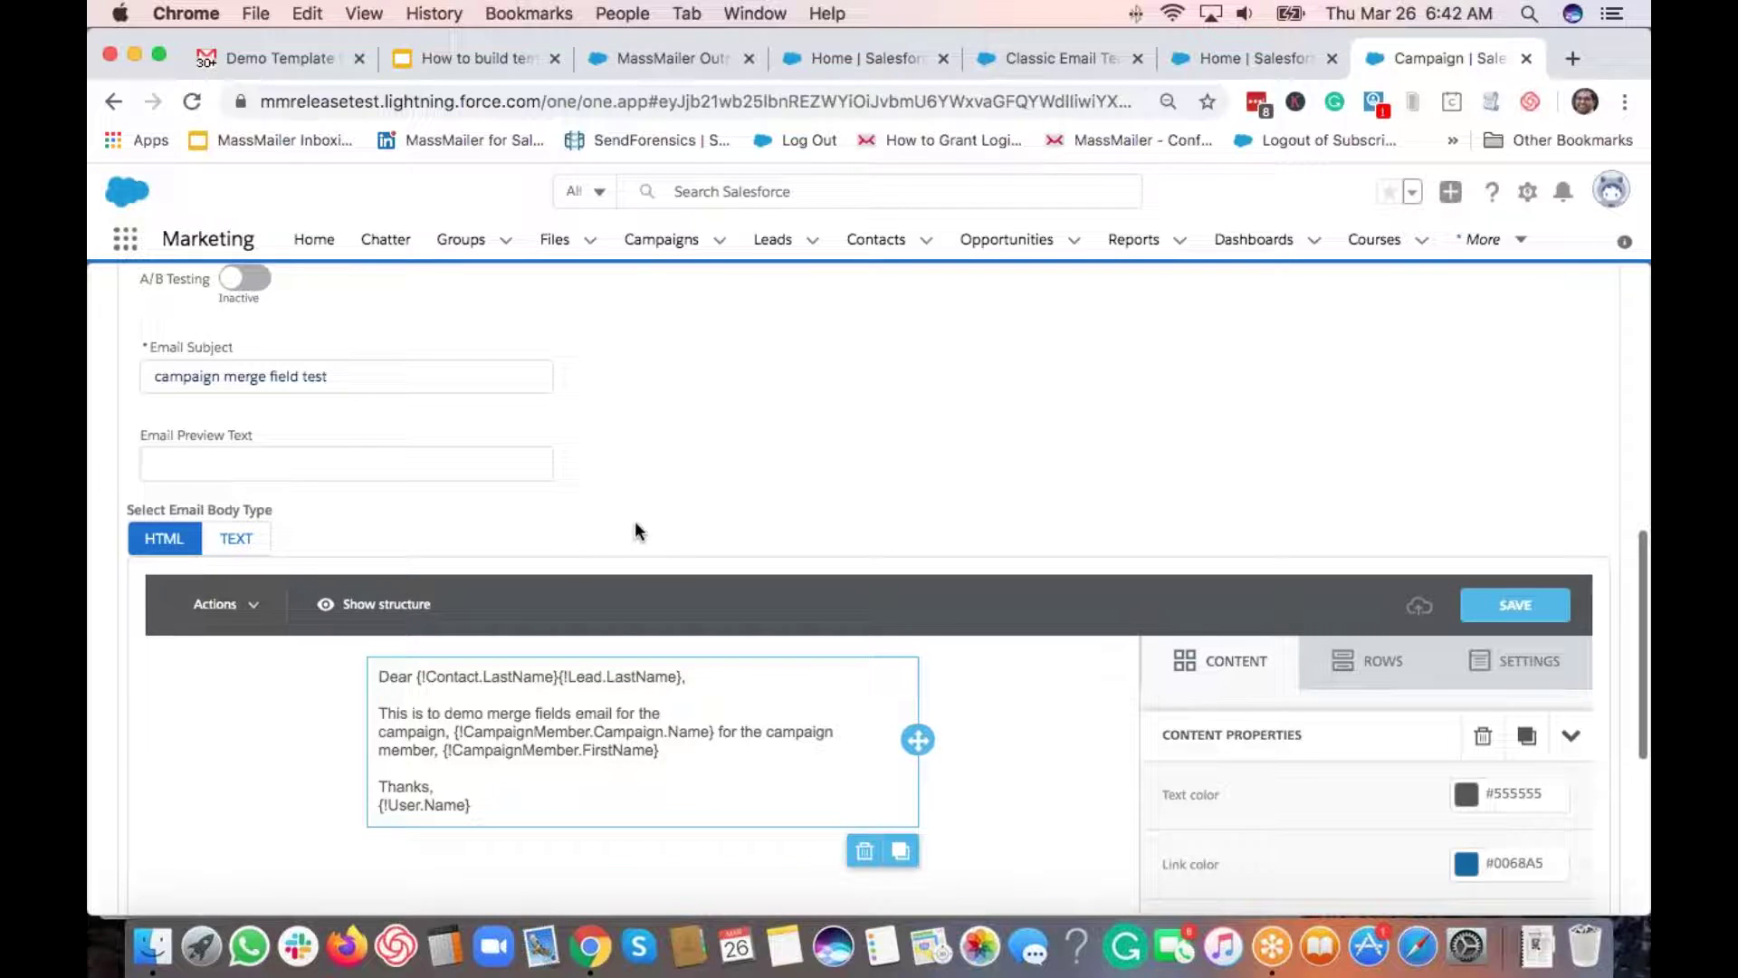
Step: Generate the Campaign Member merge field via Campaign ID and the campaign's Name field
{"action": "scroll", "coordinate": [634, 525], "scroll_direction": "up", "scroll_amount": 4}
{"action": "left_click", "coordinate": [247, 380]}
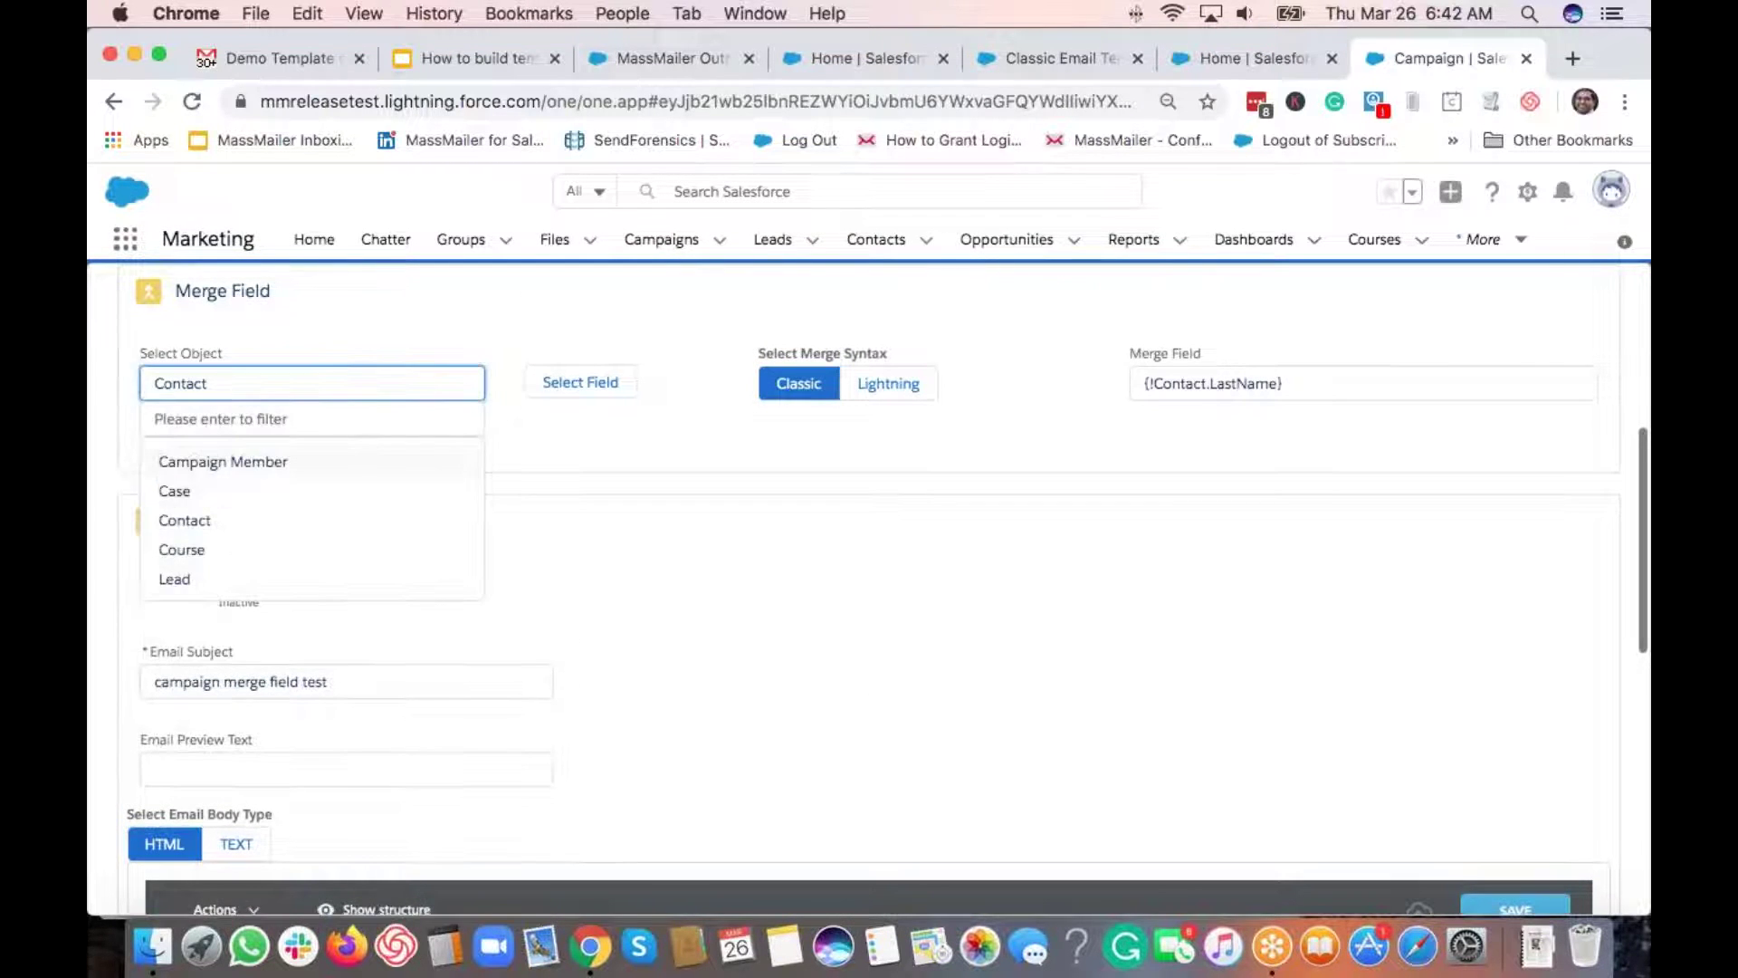
{"action": "left_click", "coordinate": [222, 462]}
{"action": "left_click", "coordinate": [565, 387]}
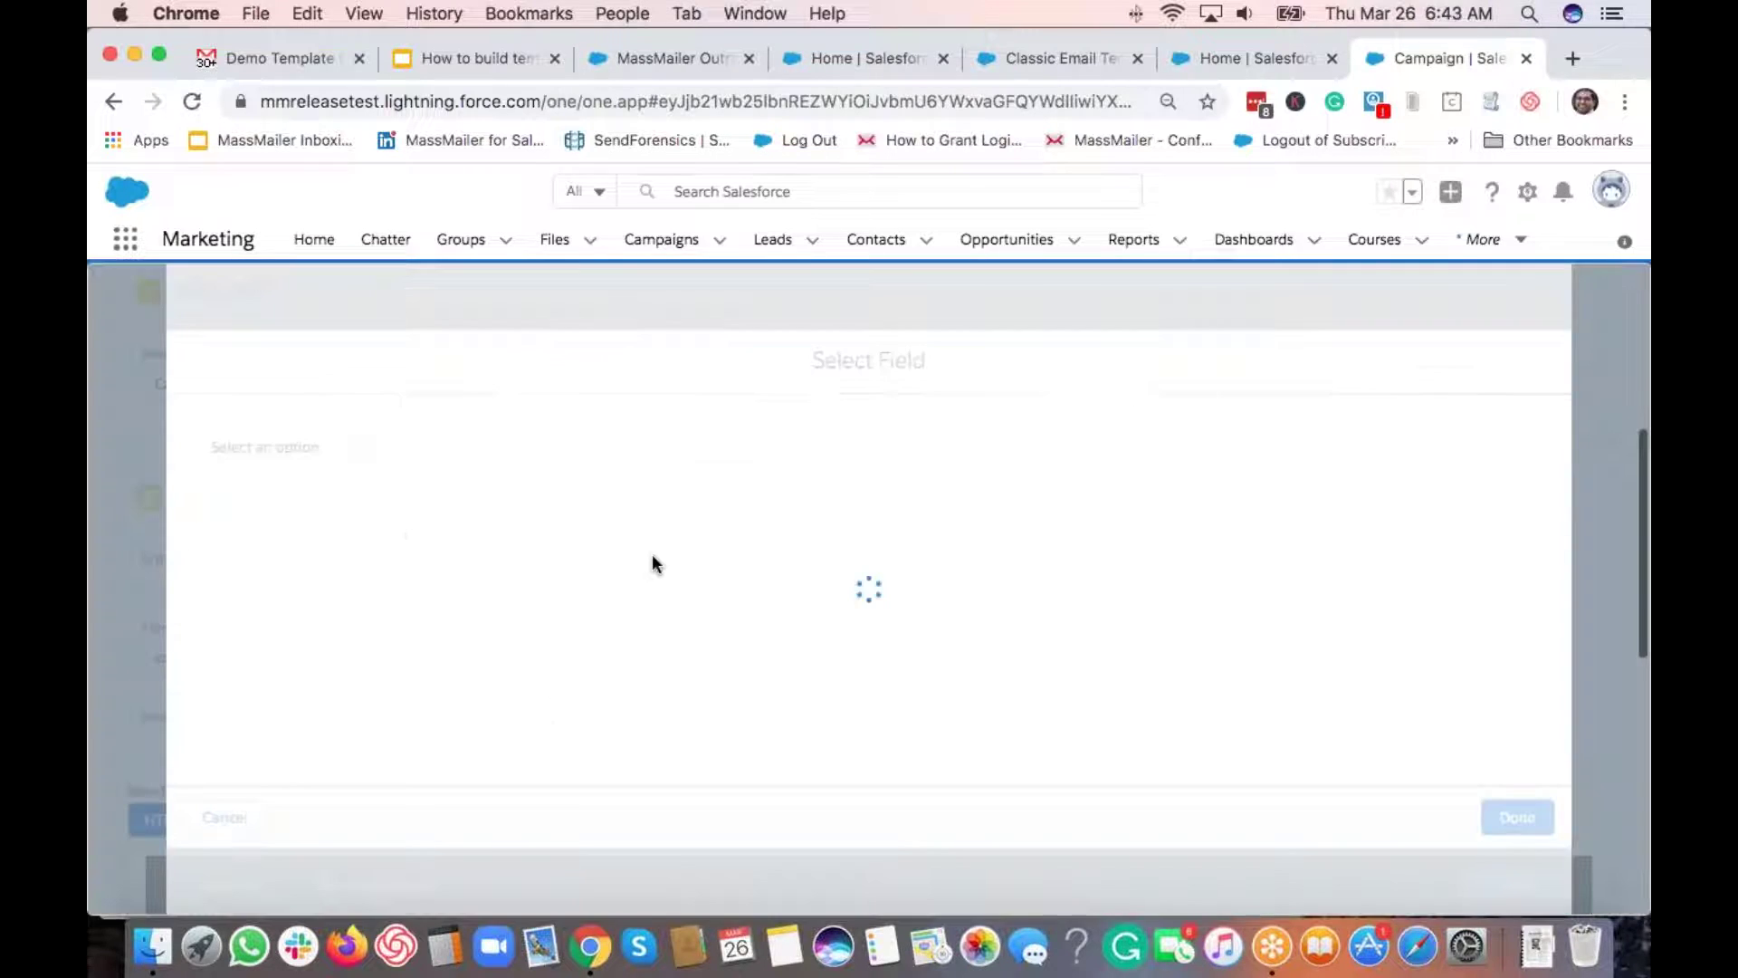
{"action": "left_click", "coordinate": [290, 450]}
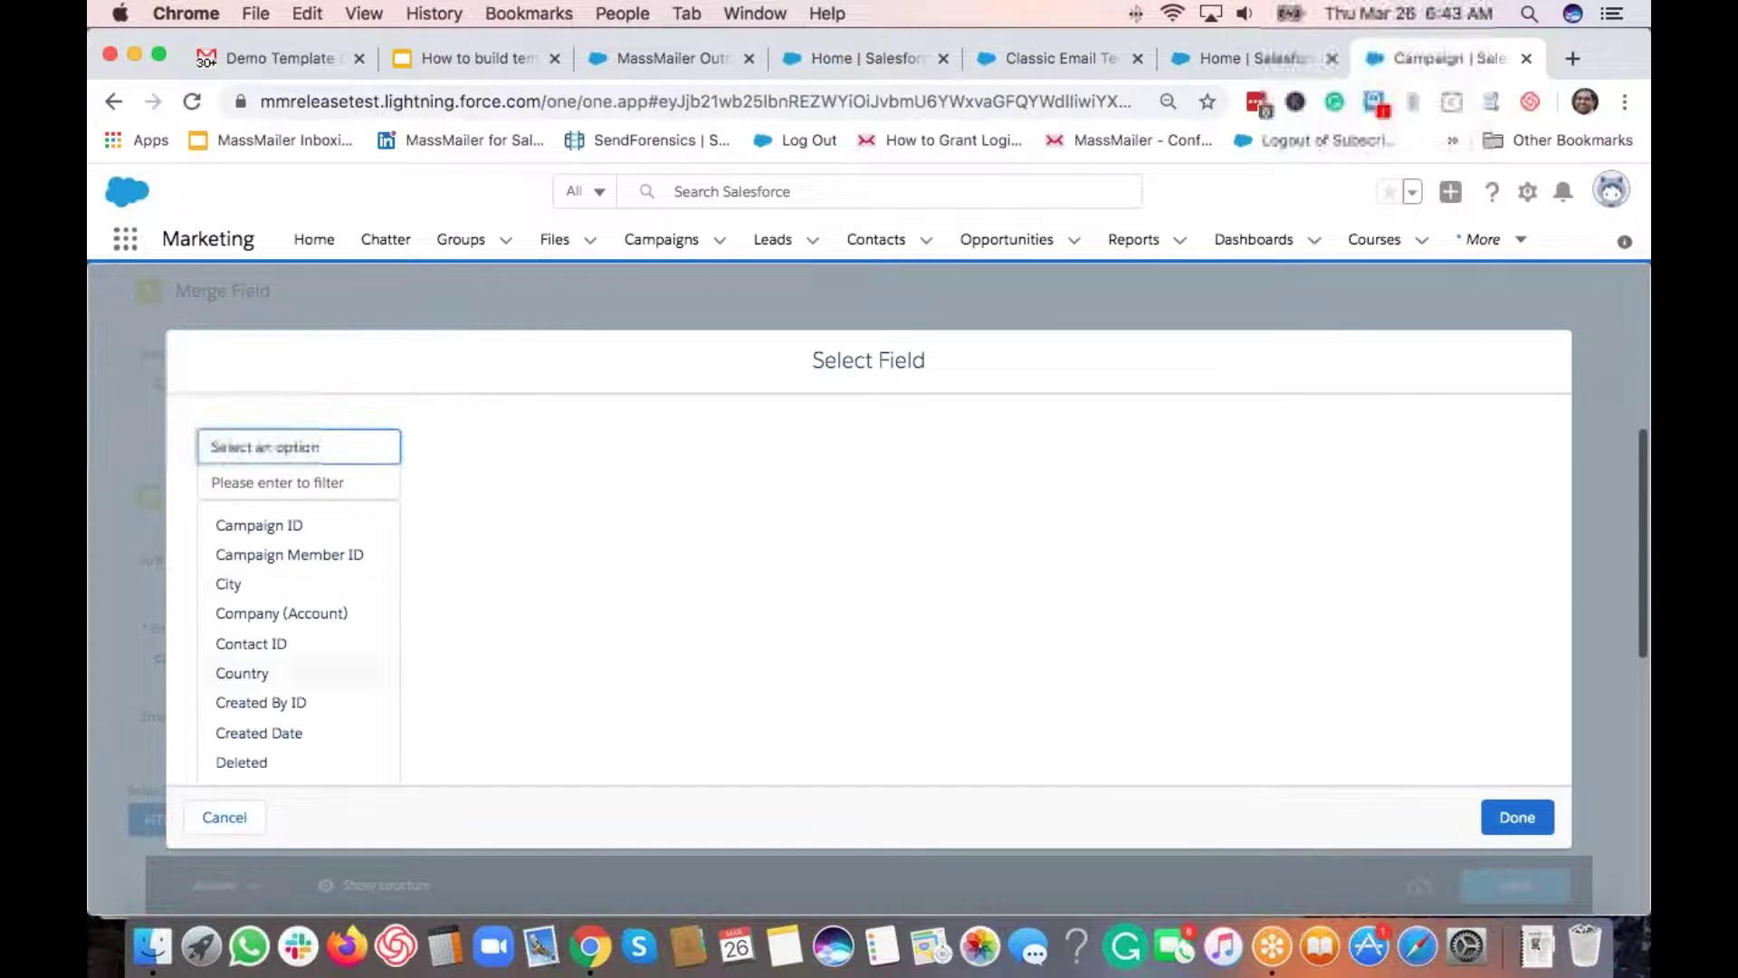
{"action": "left_click", "coordinate": [263, 525]}
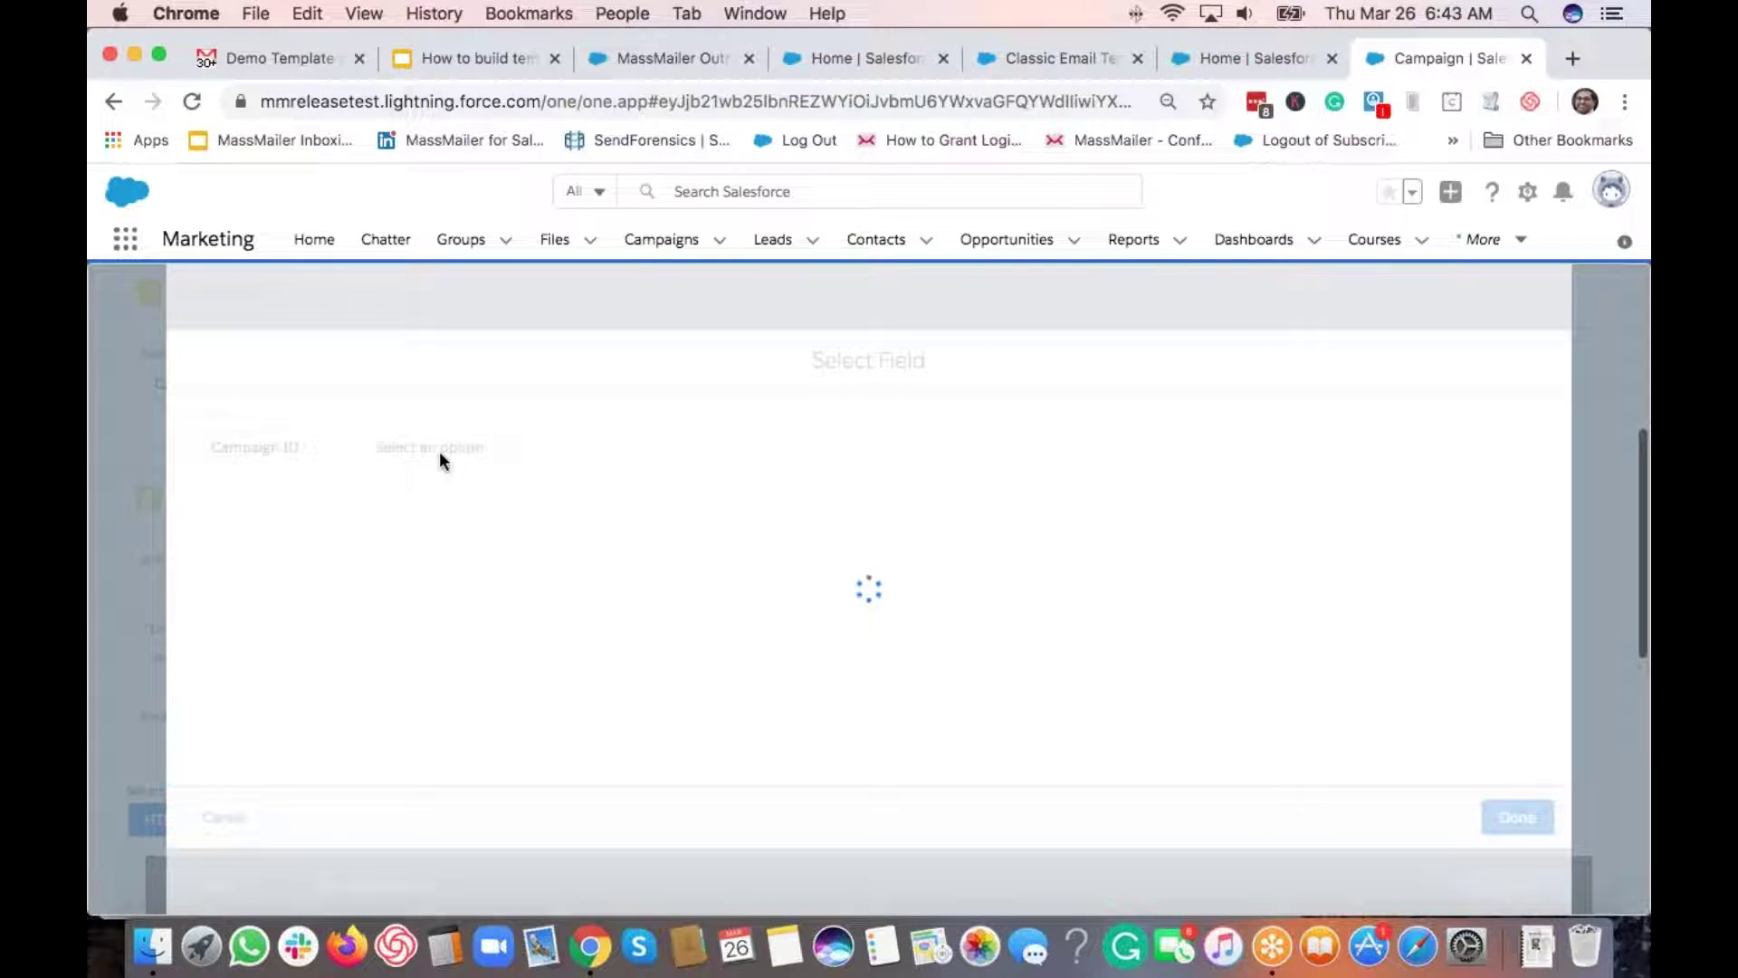
{"action": "left_click", "coordinate": [446, 446]}
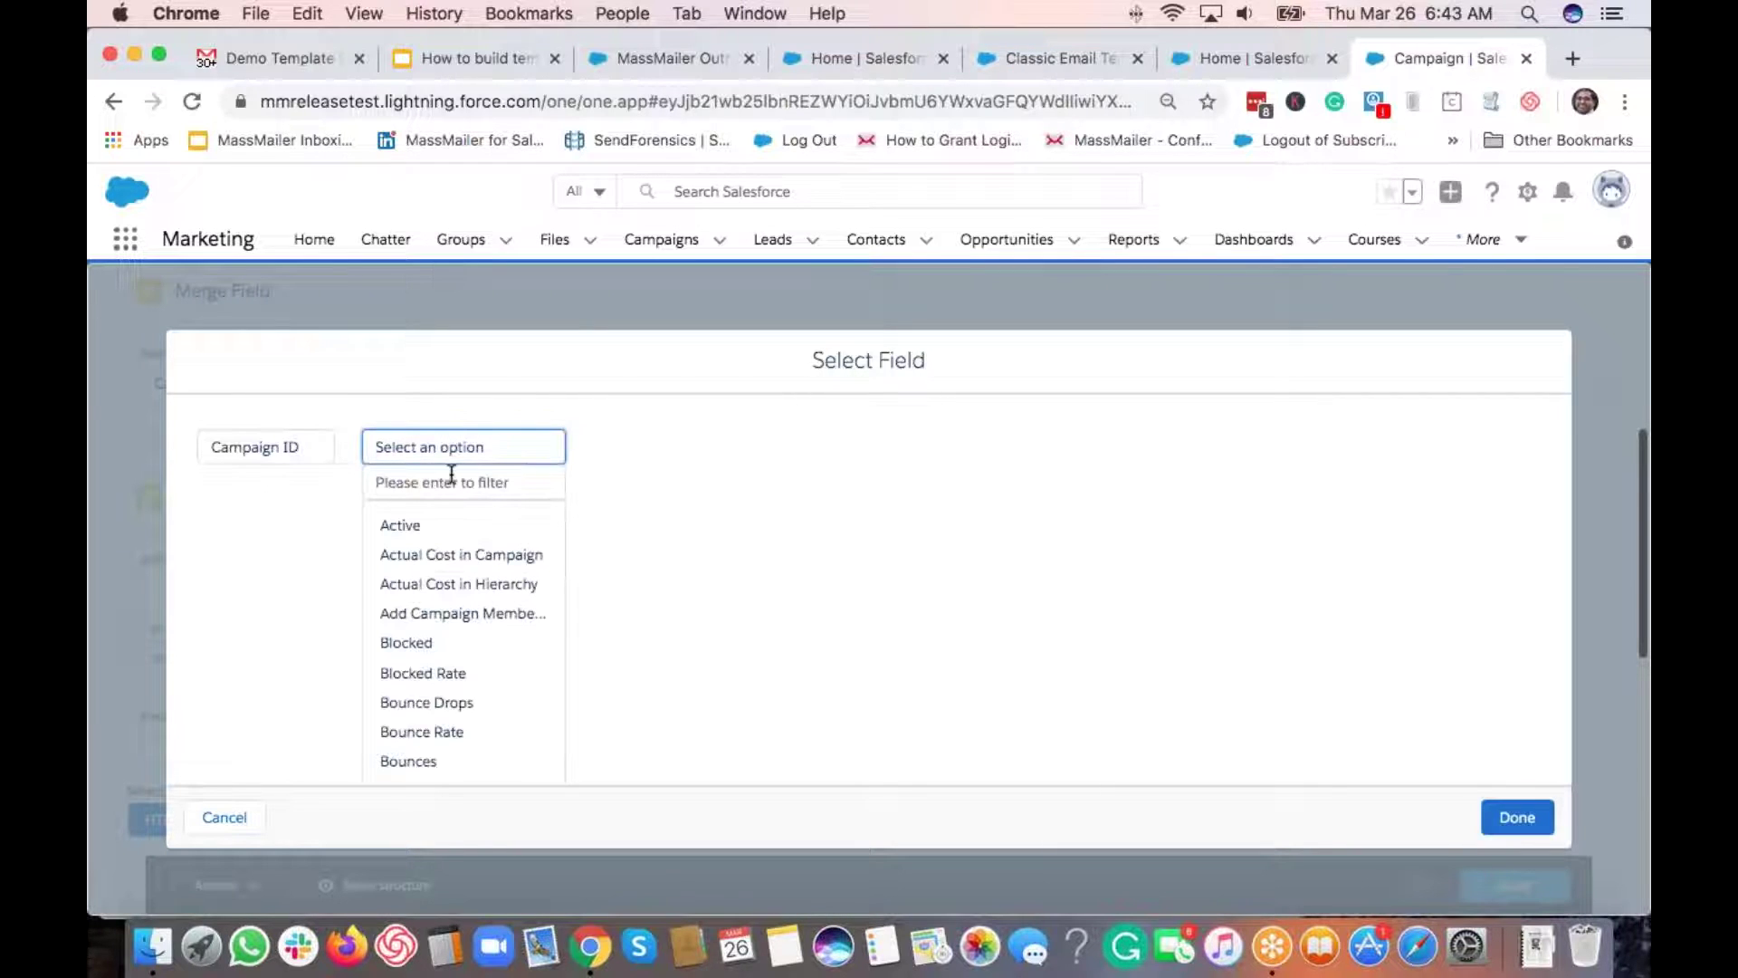
{"action": "left_click", "coordinate": [452, 473]}
{"action": "type", "text": "name"}
{"action": "left_click", "coordinate": [399, 525]}
{"action": "left_click", "coordinate": [1518, 818]}
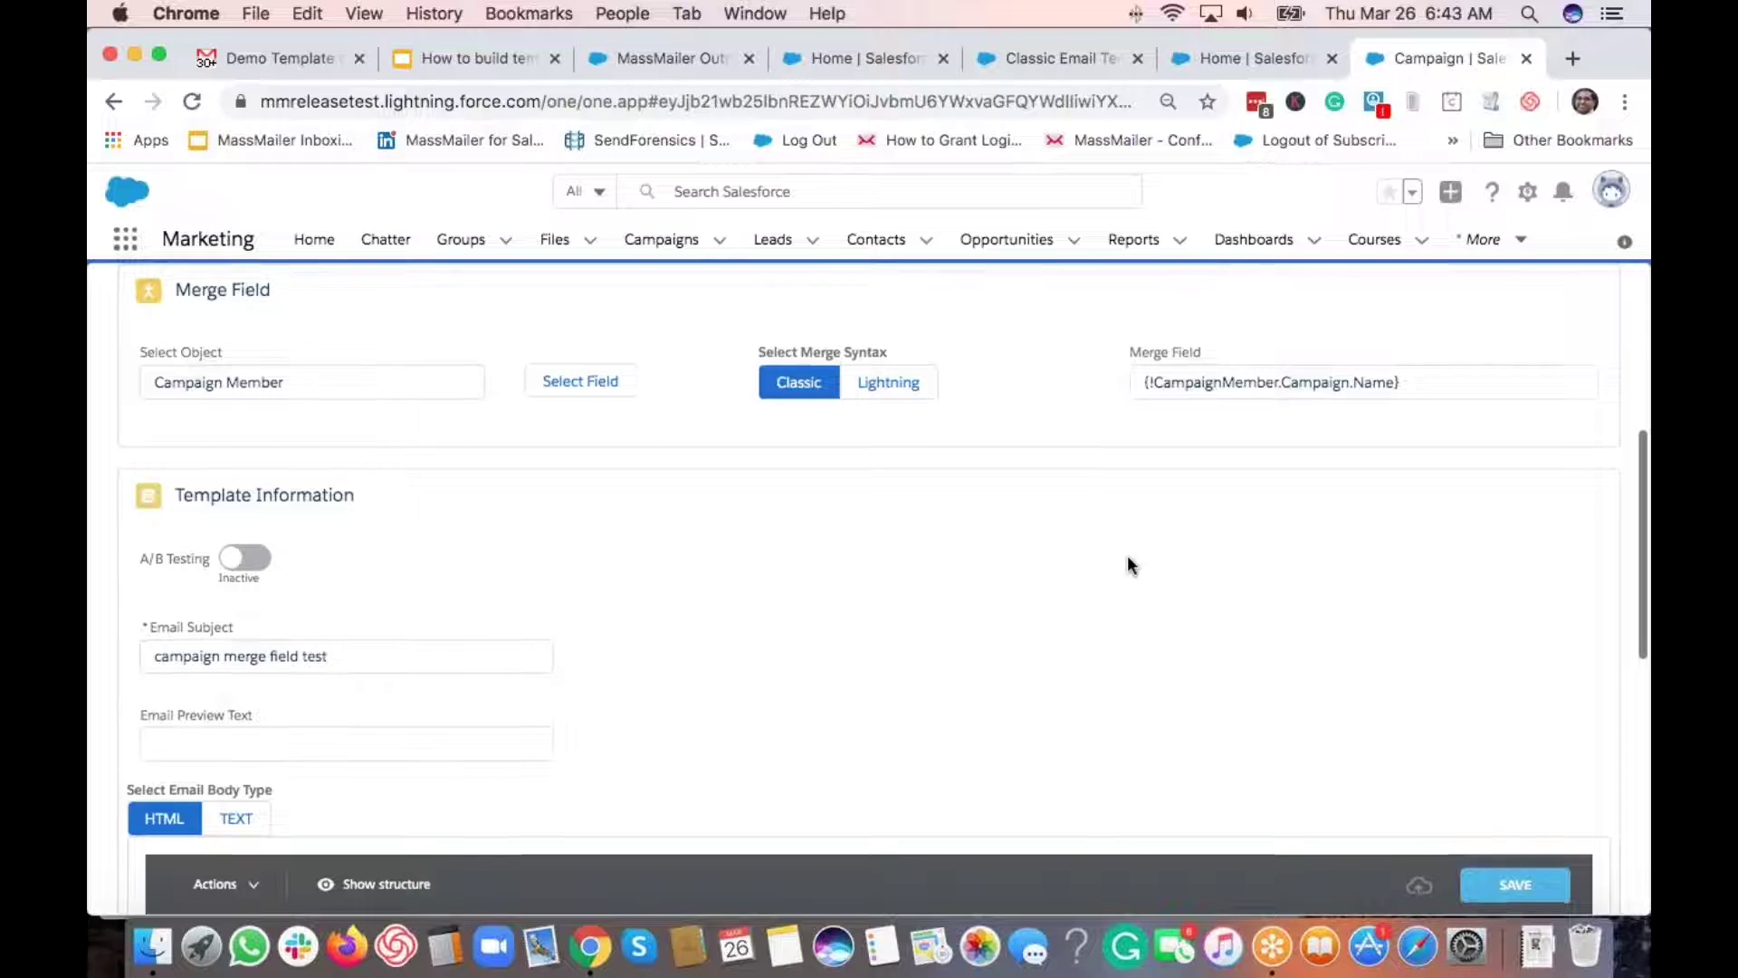
Step: Reopen the Select Object list and review the available merge objects
{"action": "scroll", "coordinate": [1128, 556], "scroll_direction": "down", "scroll_amount": 5}
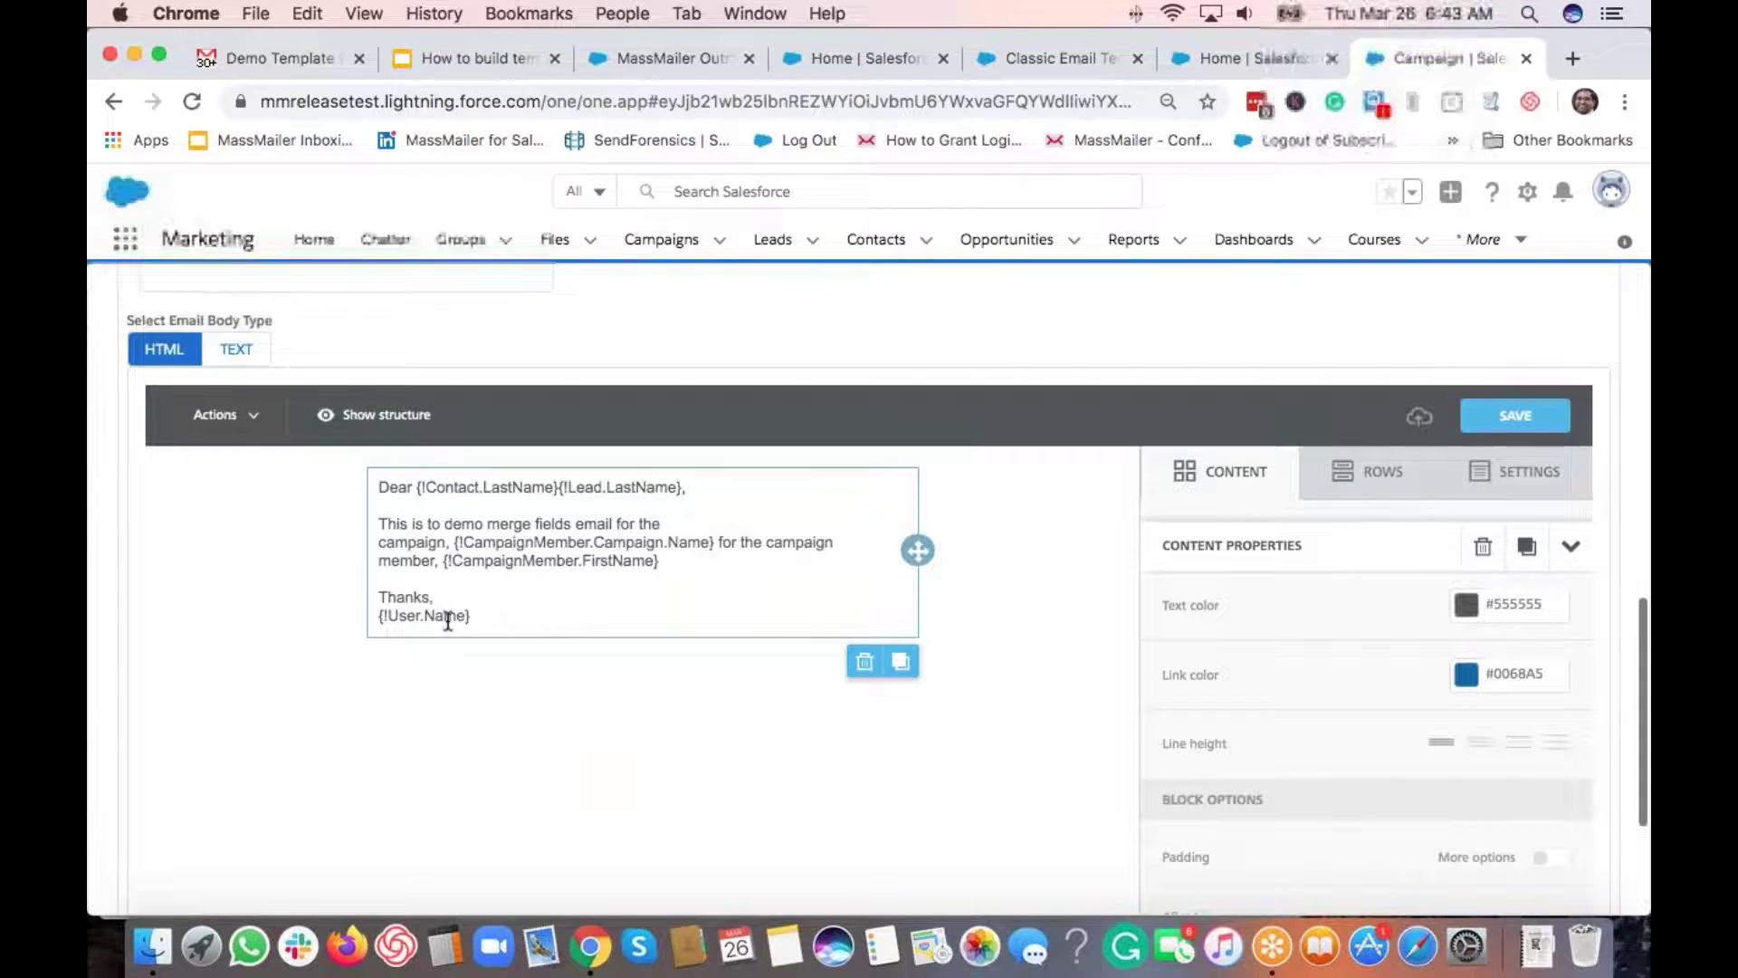
{"action": "scroll", "coordinate": [398, 552], "scroll_direction": "up", "scroll_amount": 3}
{"action": "scroll", "coordinate": [398, 552], "scroll_direction": "up", "scroll_amount": 4}
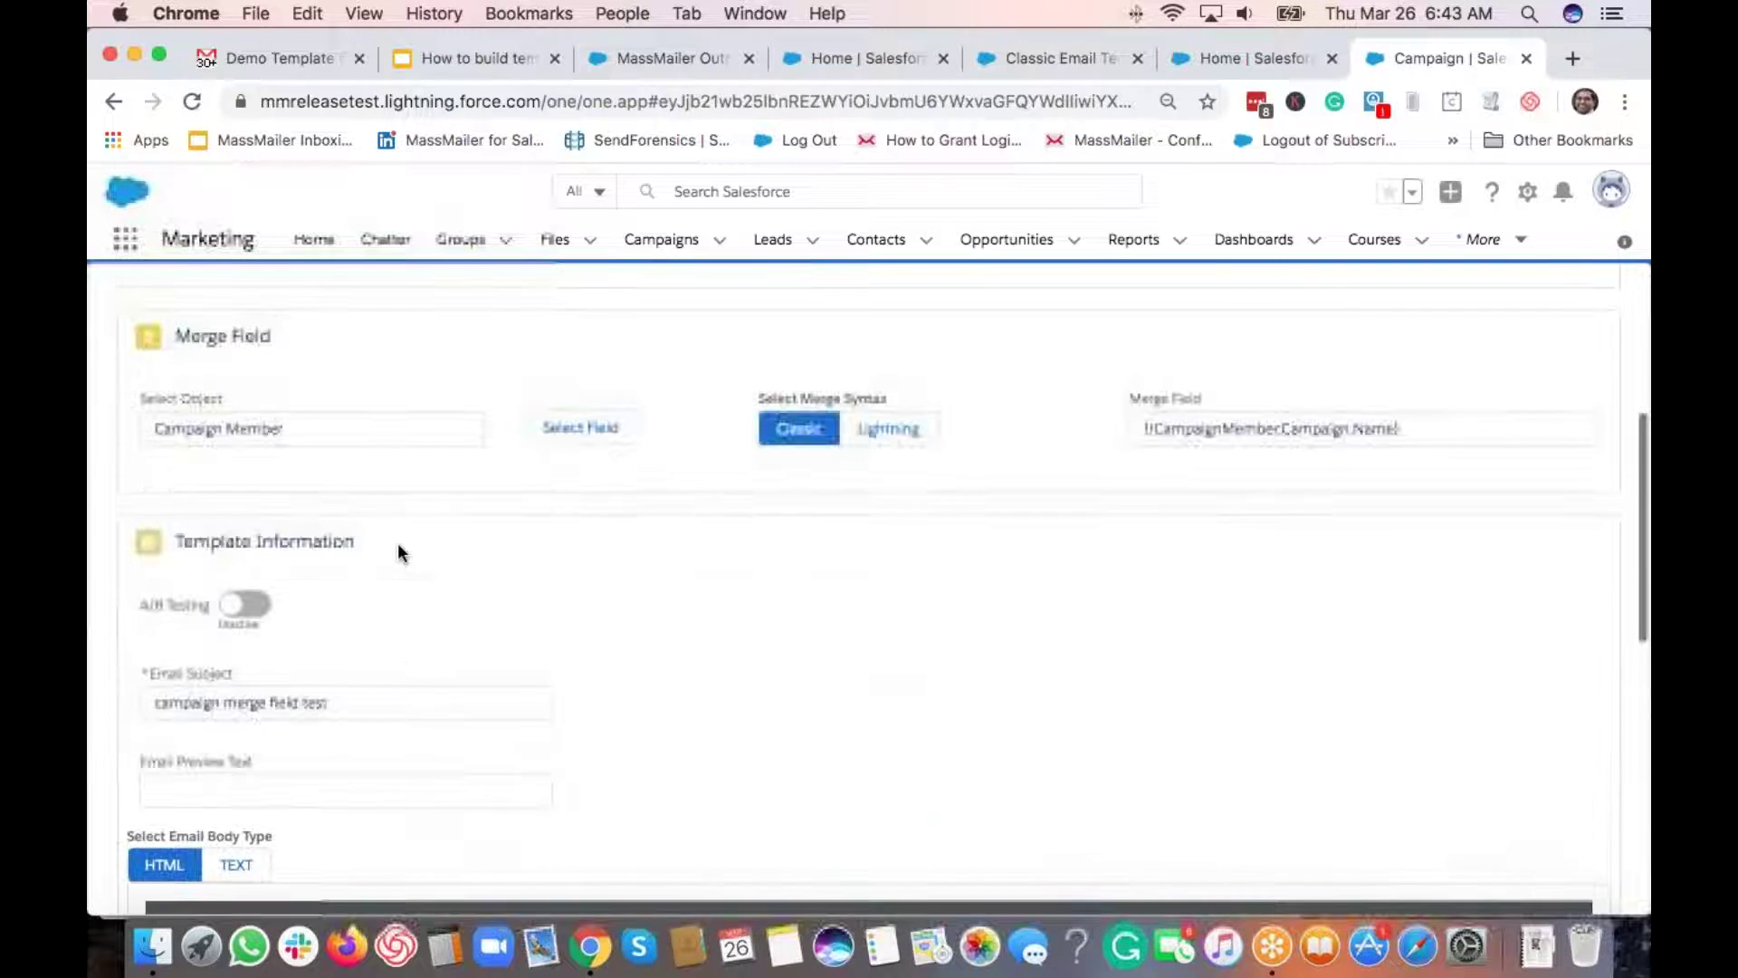
{"action": "left_click", "coordinate": [311, 428]}
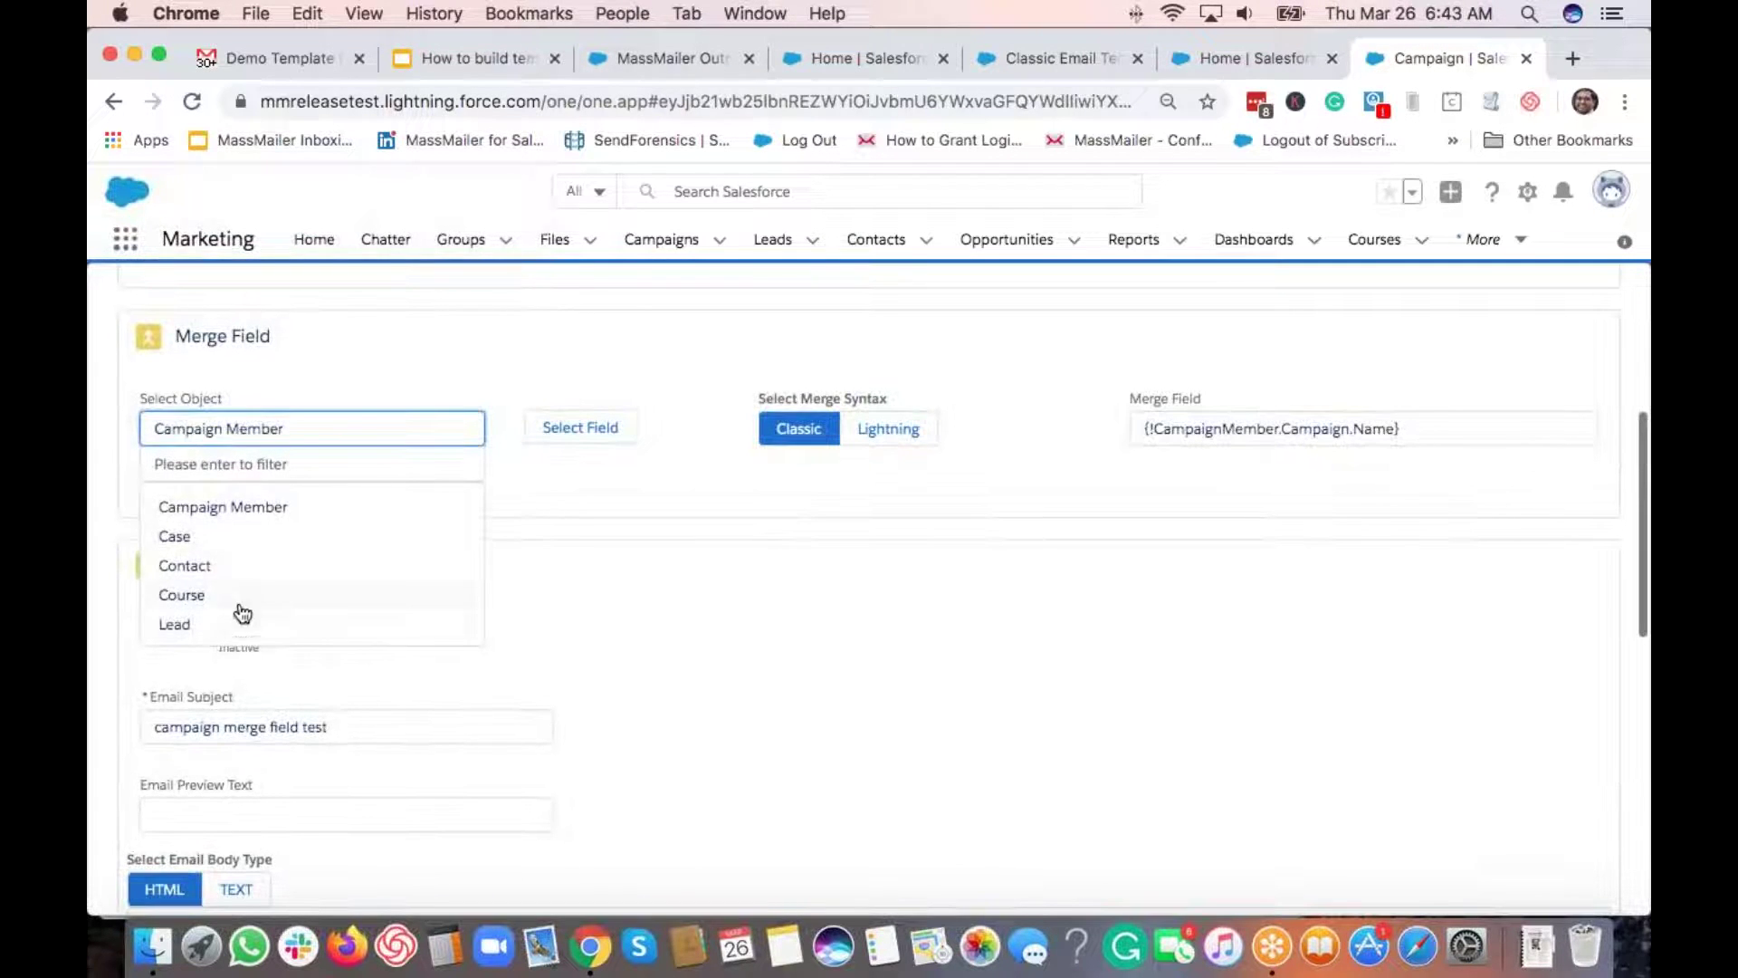
{"action": "scroll", "coordinate": [237, 590], "scroll_direction": "down", "scroll_amount": 2}
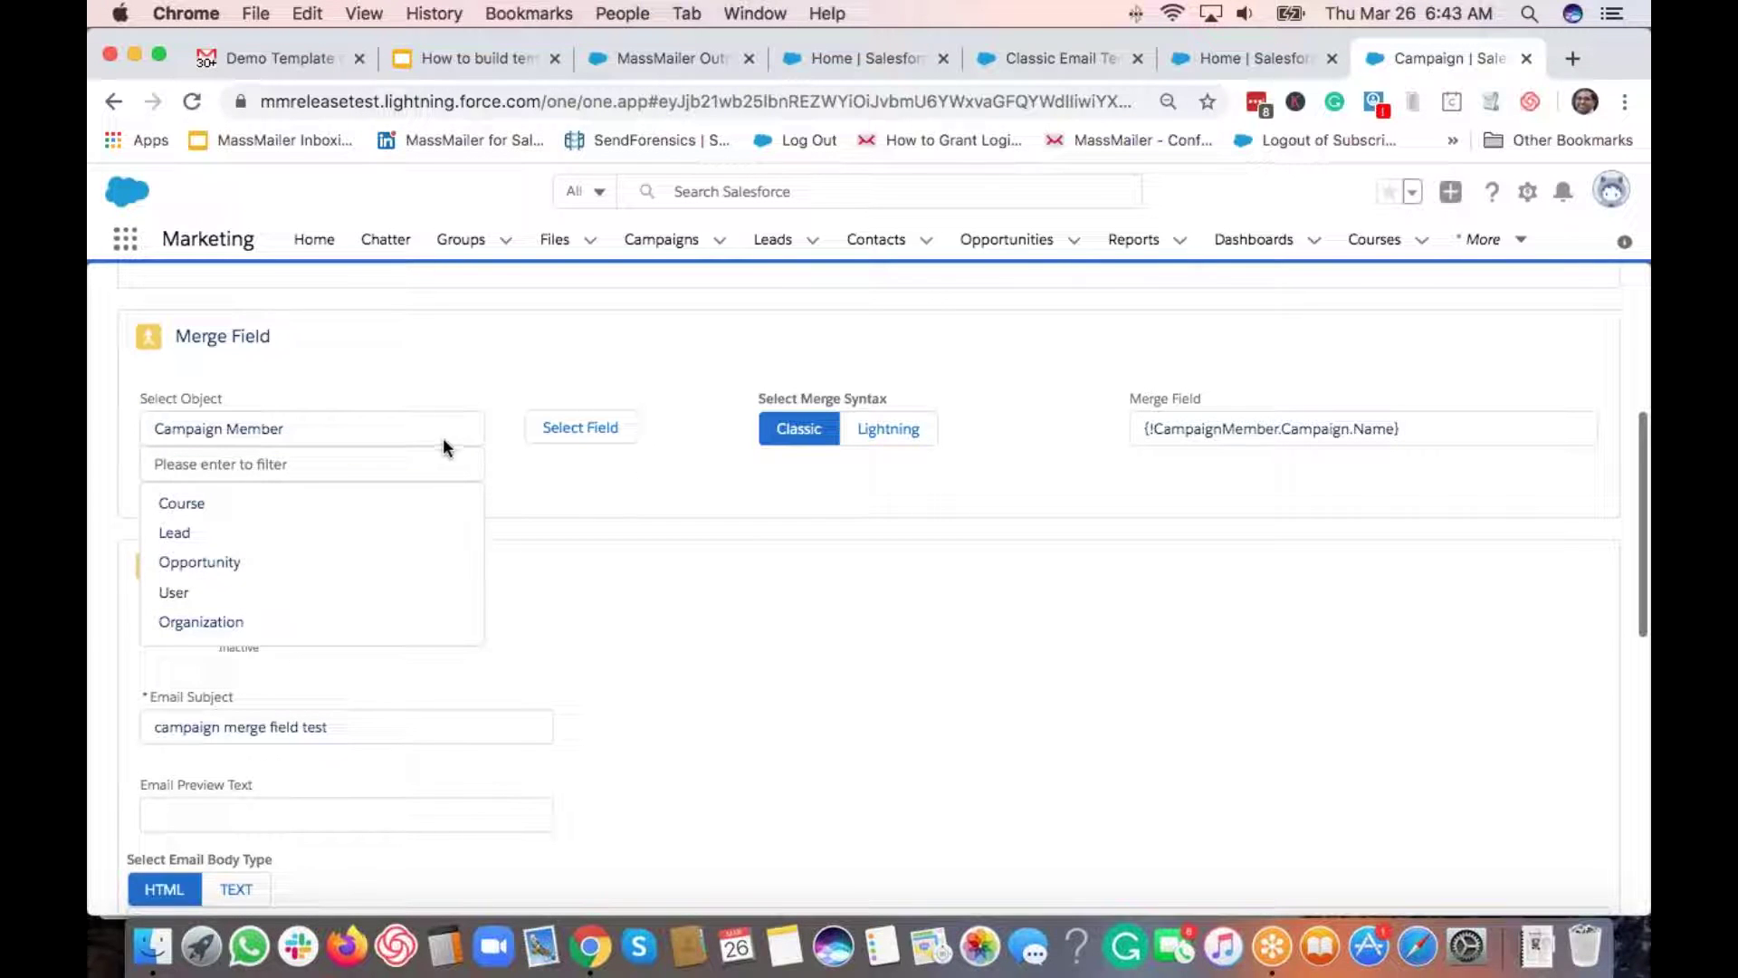
{"action": "scroll", "coordinate": [746, 698], "scroll_direction": "down", "scroll_amount": 4}
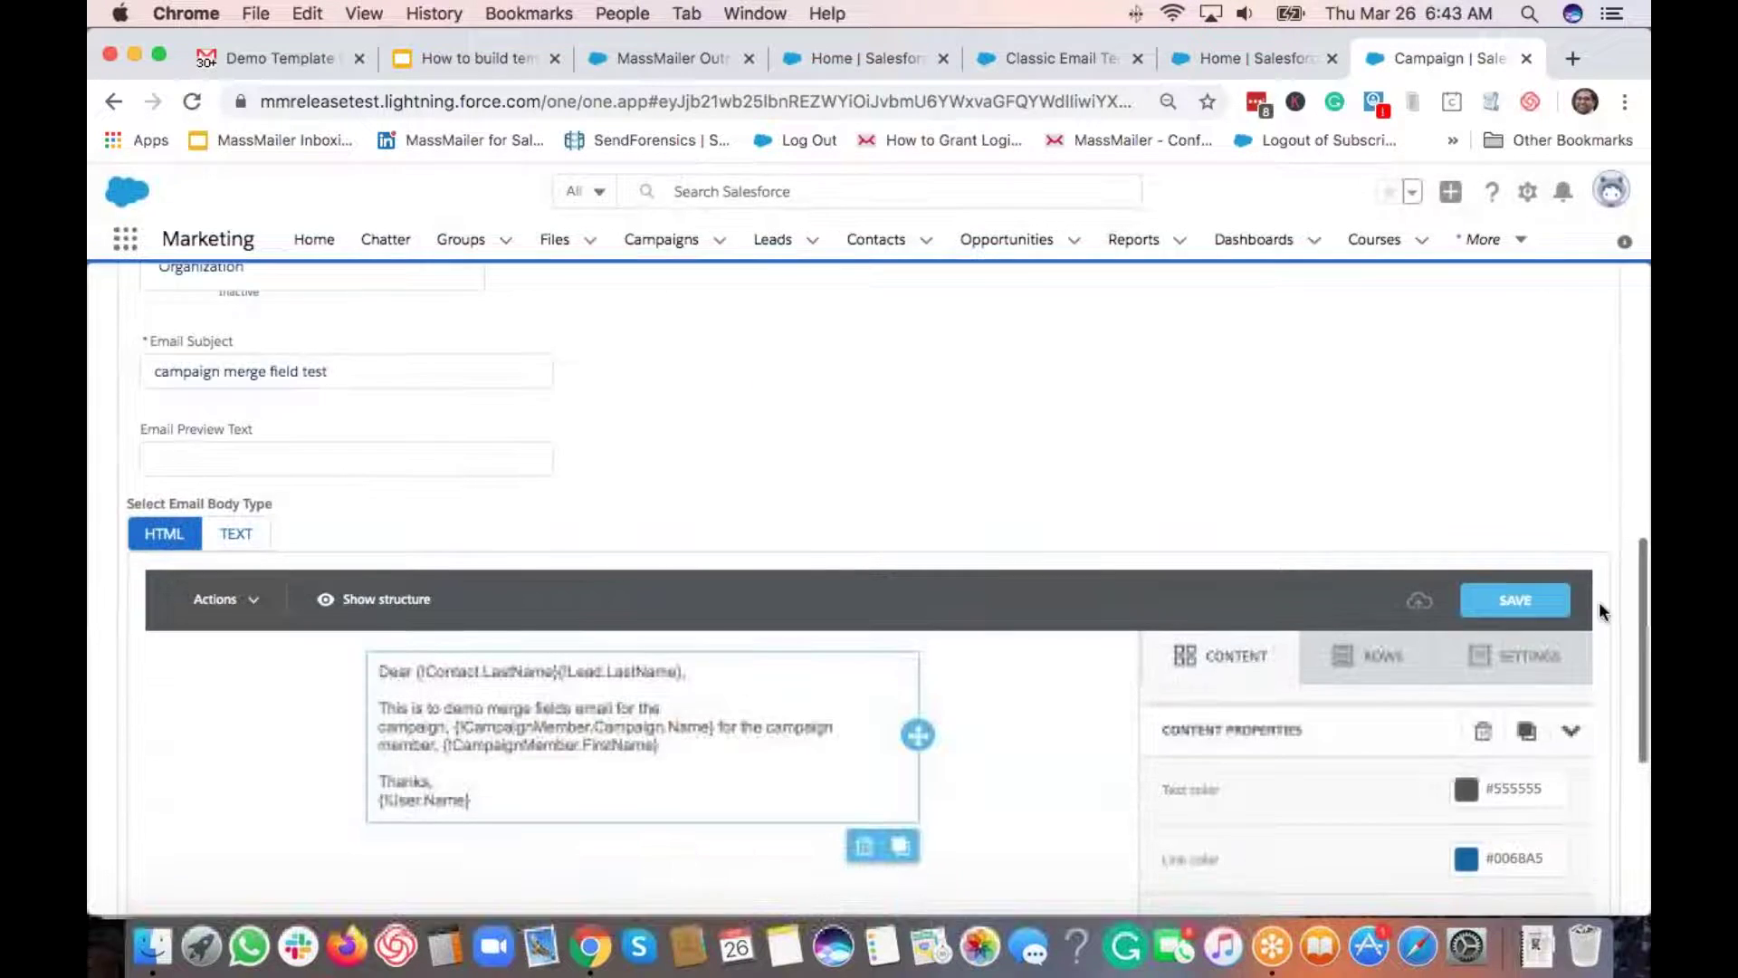
Step: Save the edited email body and advance past File Attachments and Sender Options
{"action": "left_click", "coordinate": [1516, 601]}
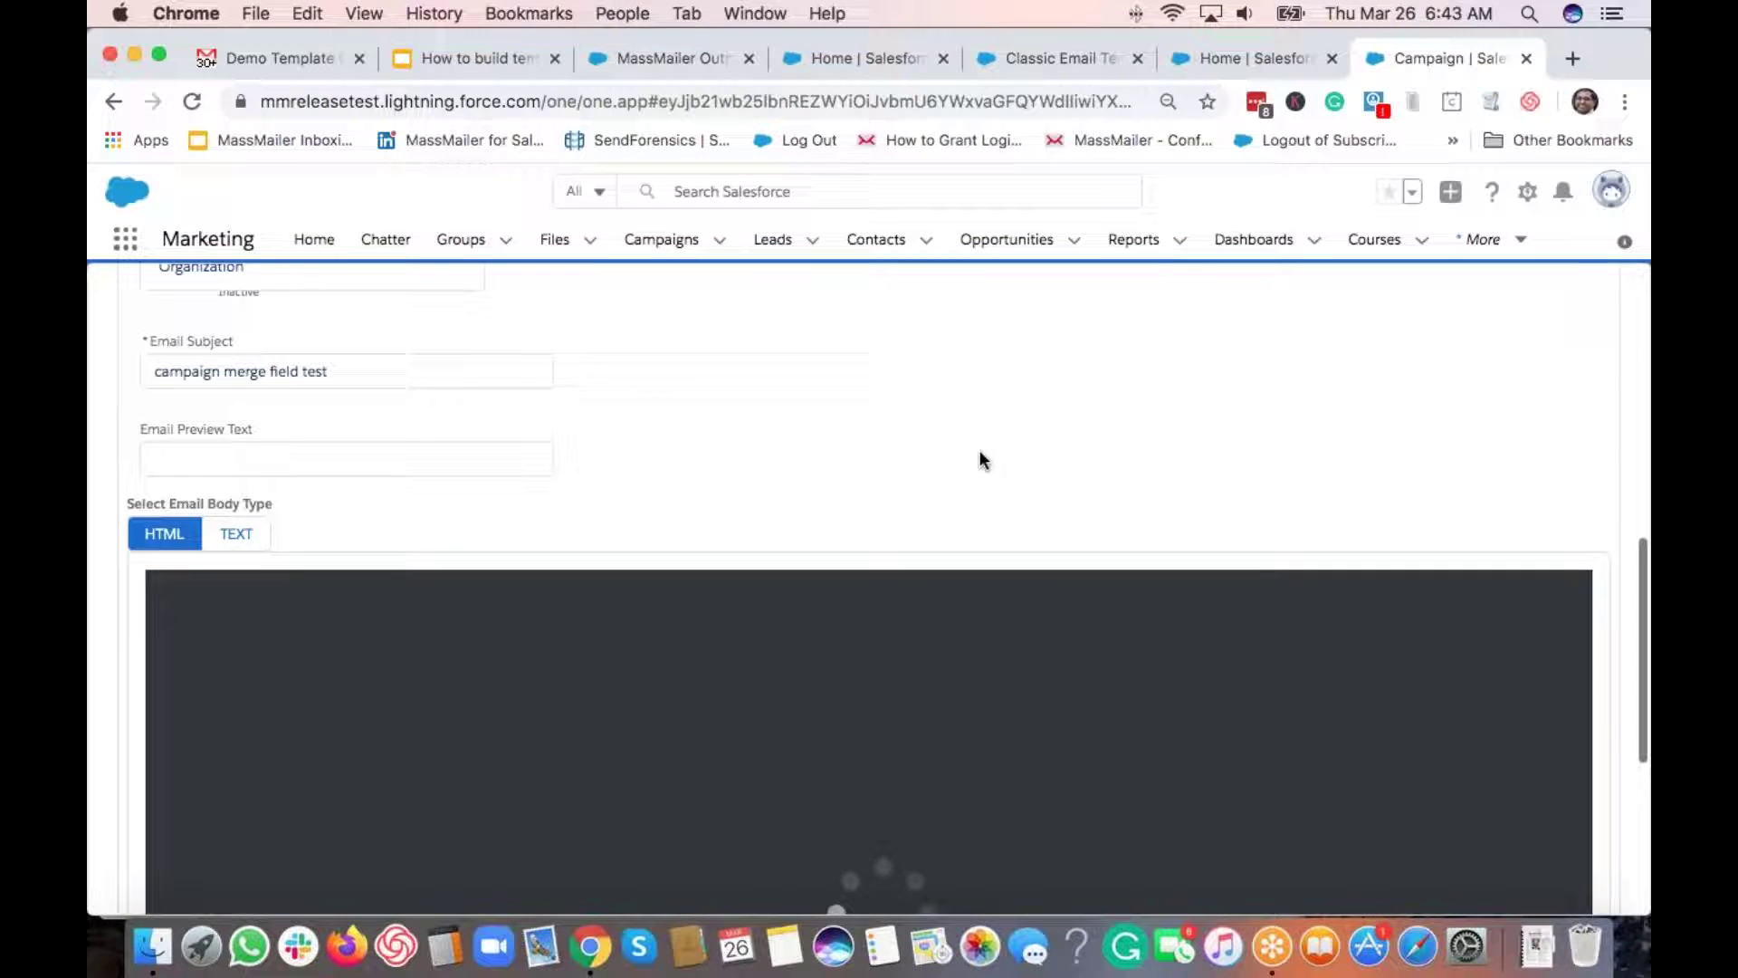
{"action": "scroll", "coordinate": [966, 458], "scroll_direction": "down", "scroll_amount": 5}
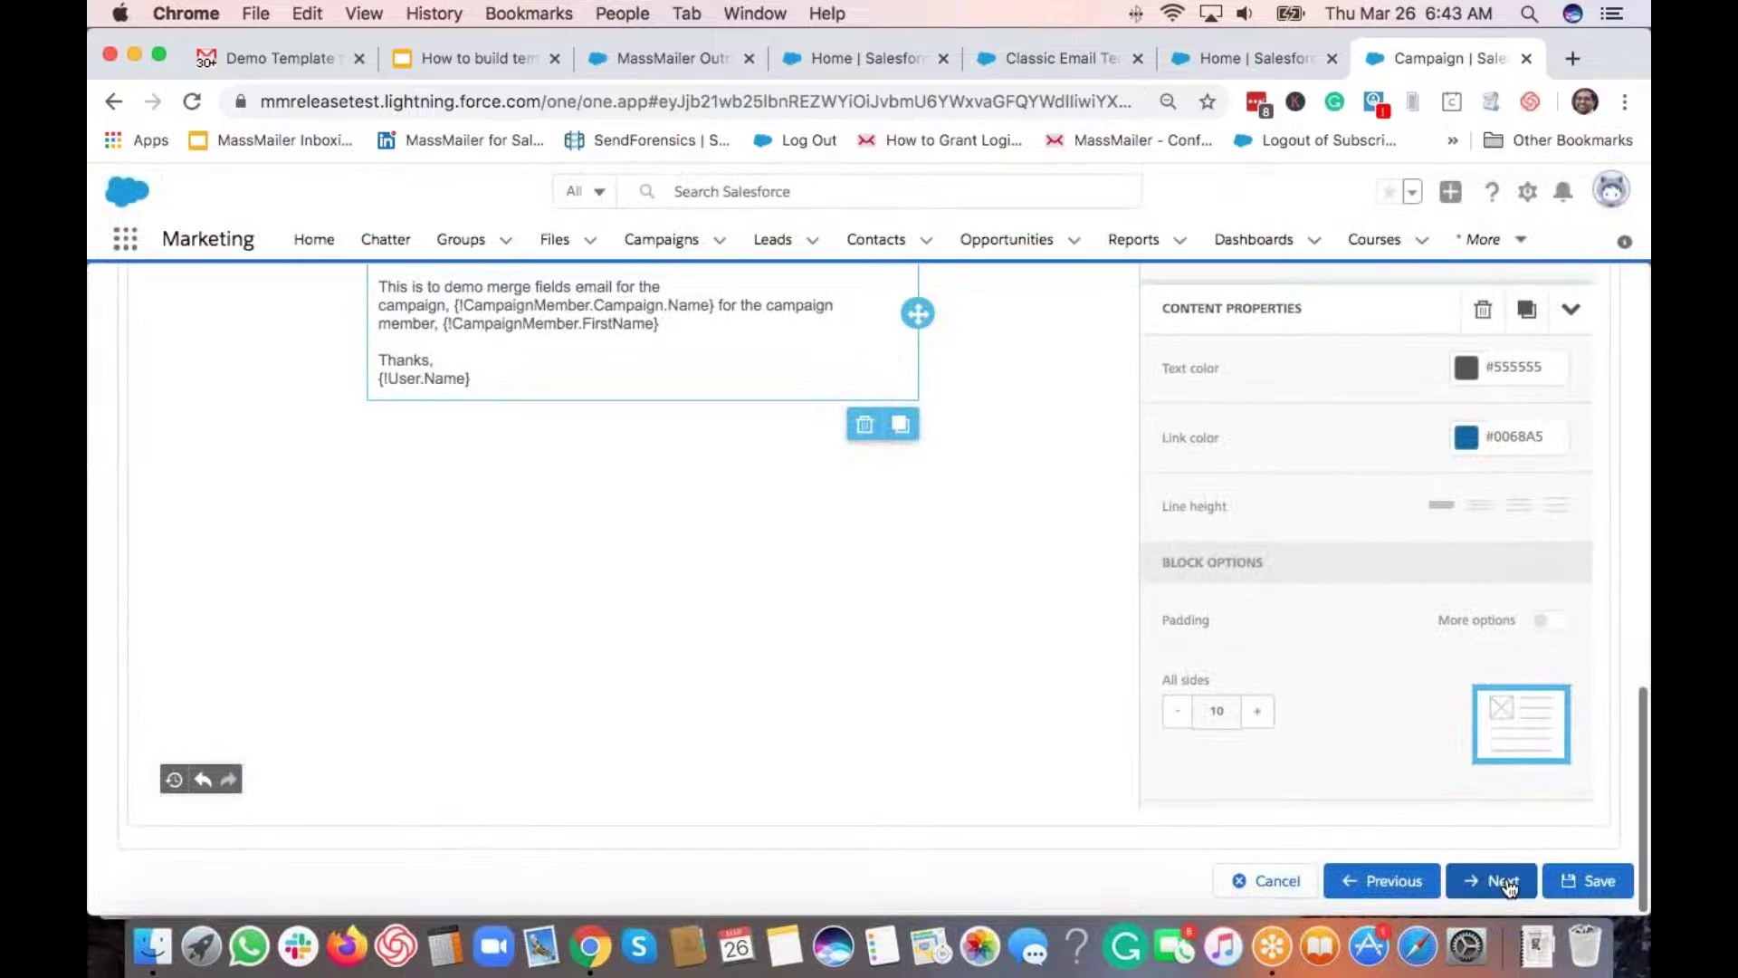
{"action": "left_click", "coordinate": [1507, 887]}
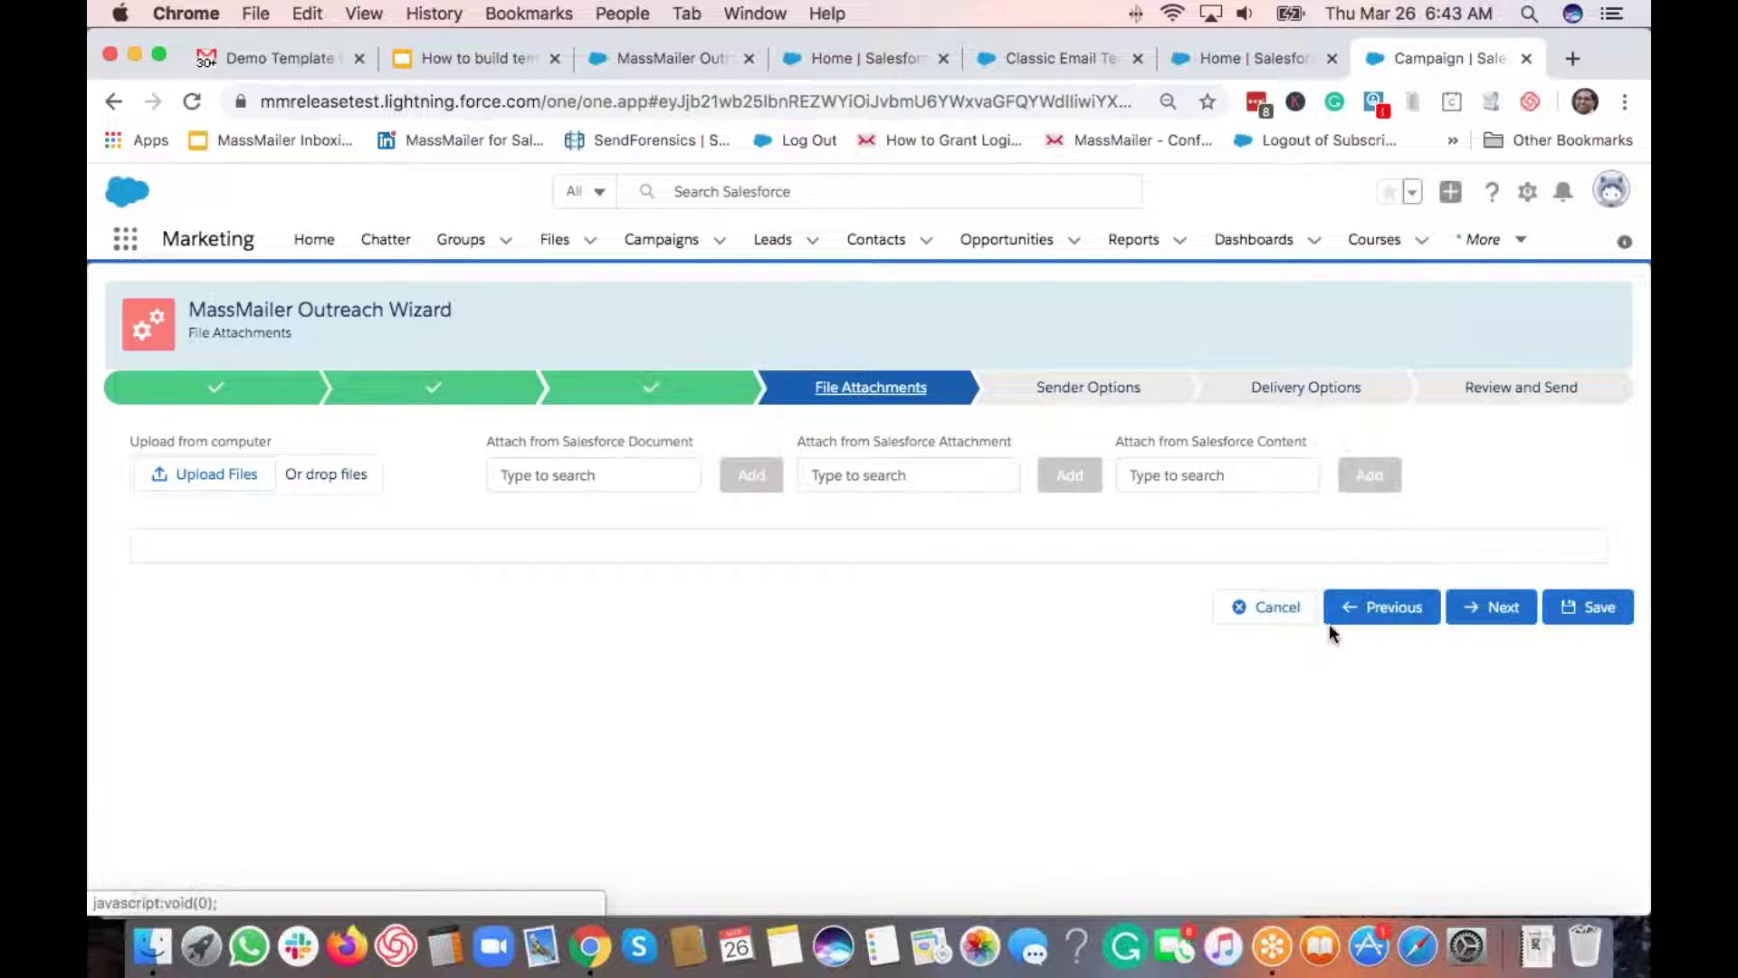
{"action": "left_click", "coordinate": [1485, 619]}
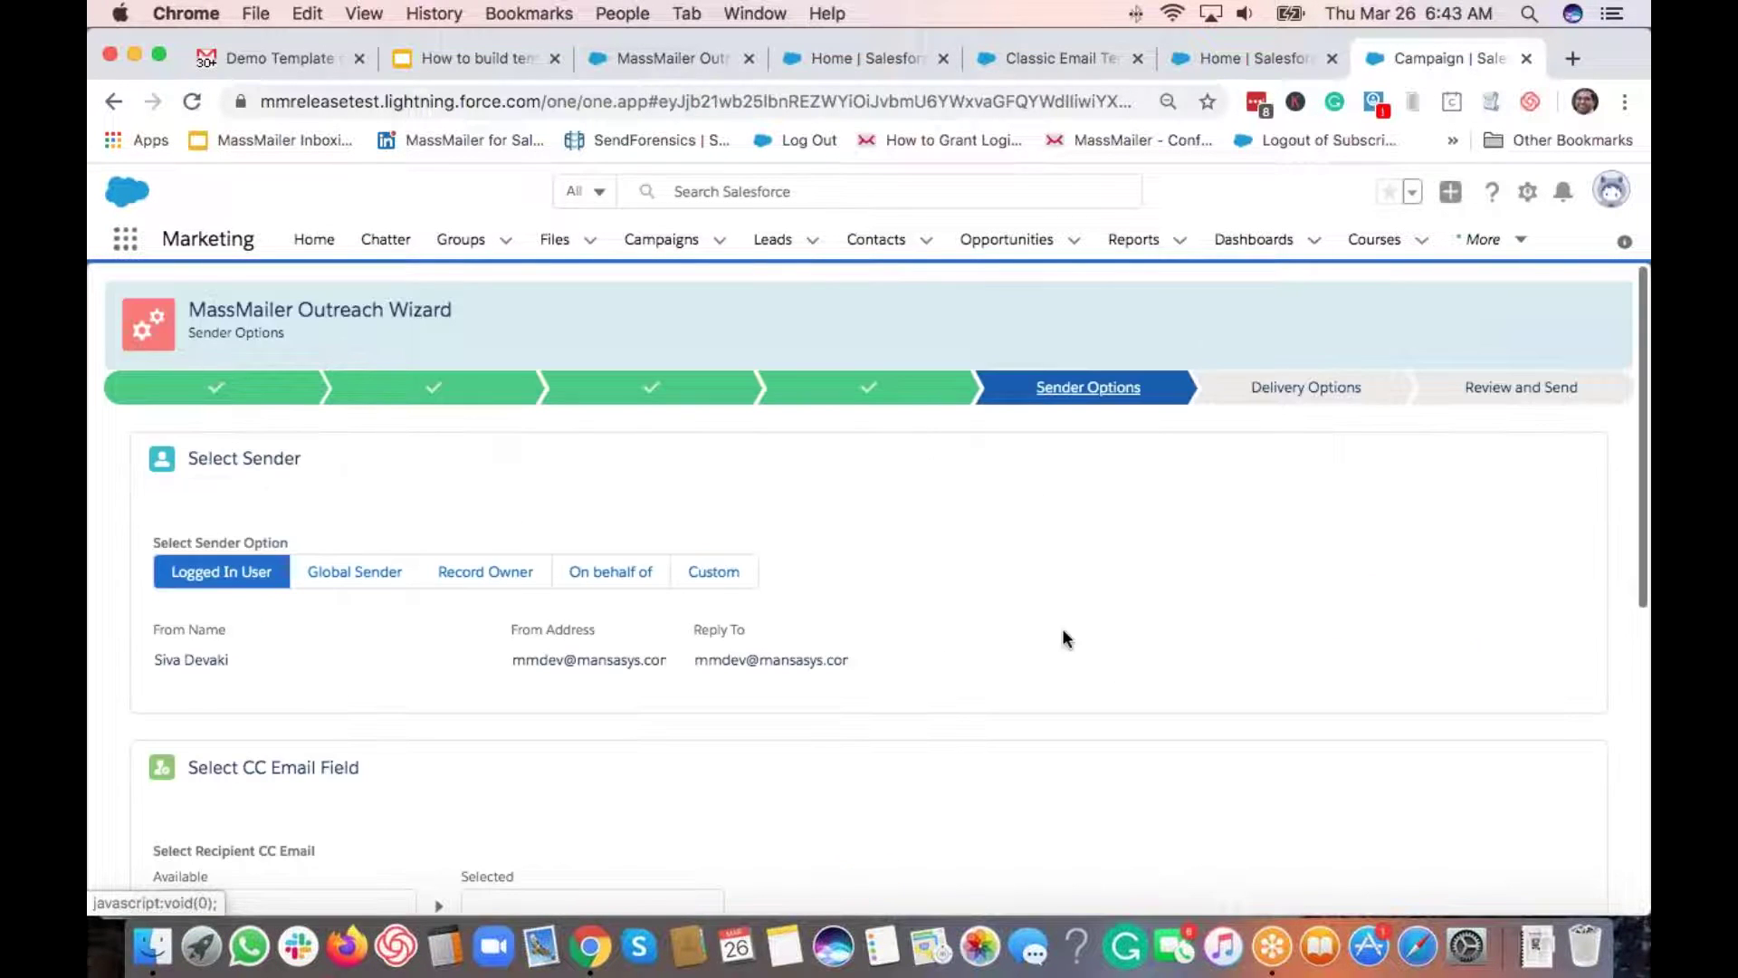
{"action": "scroll", "coordinate": [1055, 638], "scroll_direction": "down", "scroll_amount": 6}
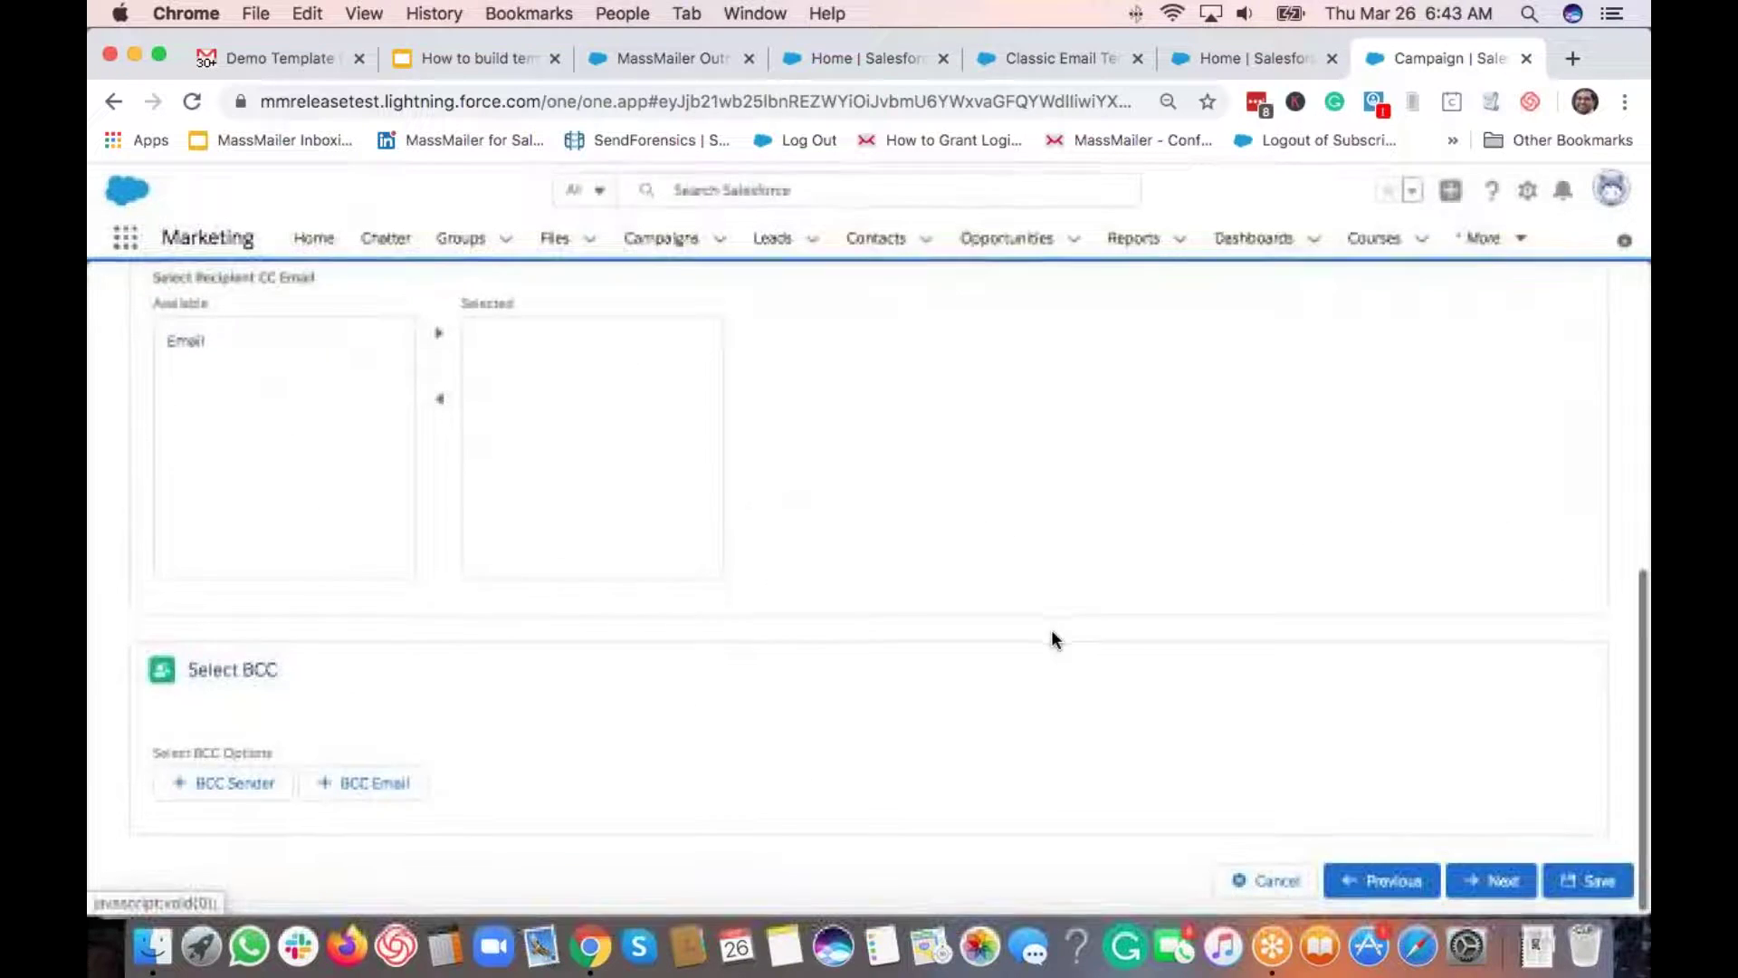
{"action": "left_click", "coordinate": [1505, 885]}
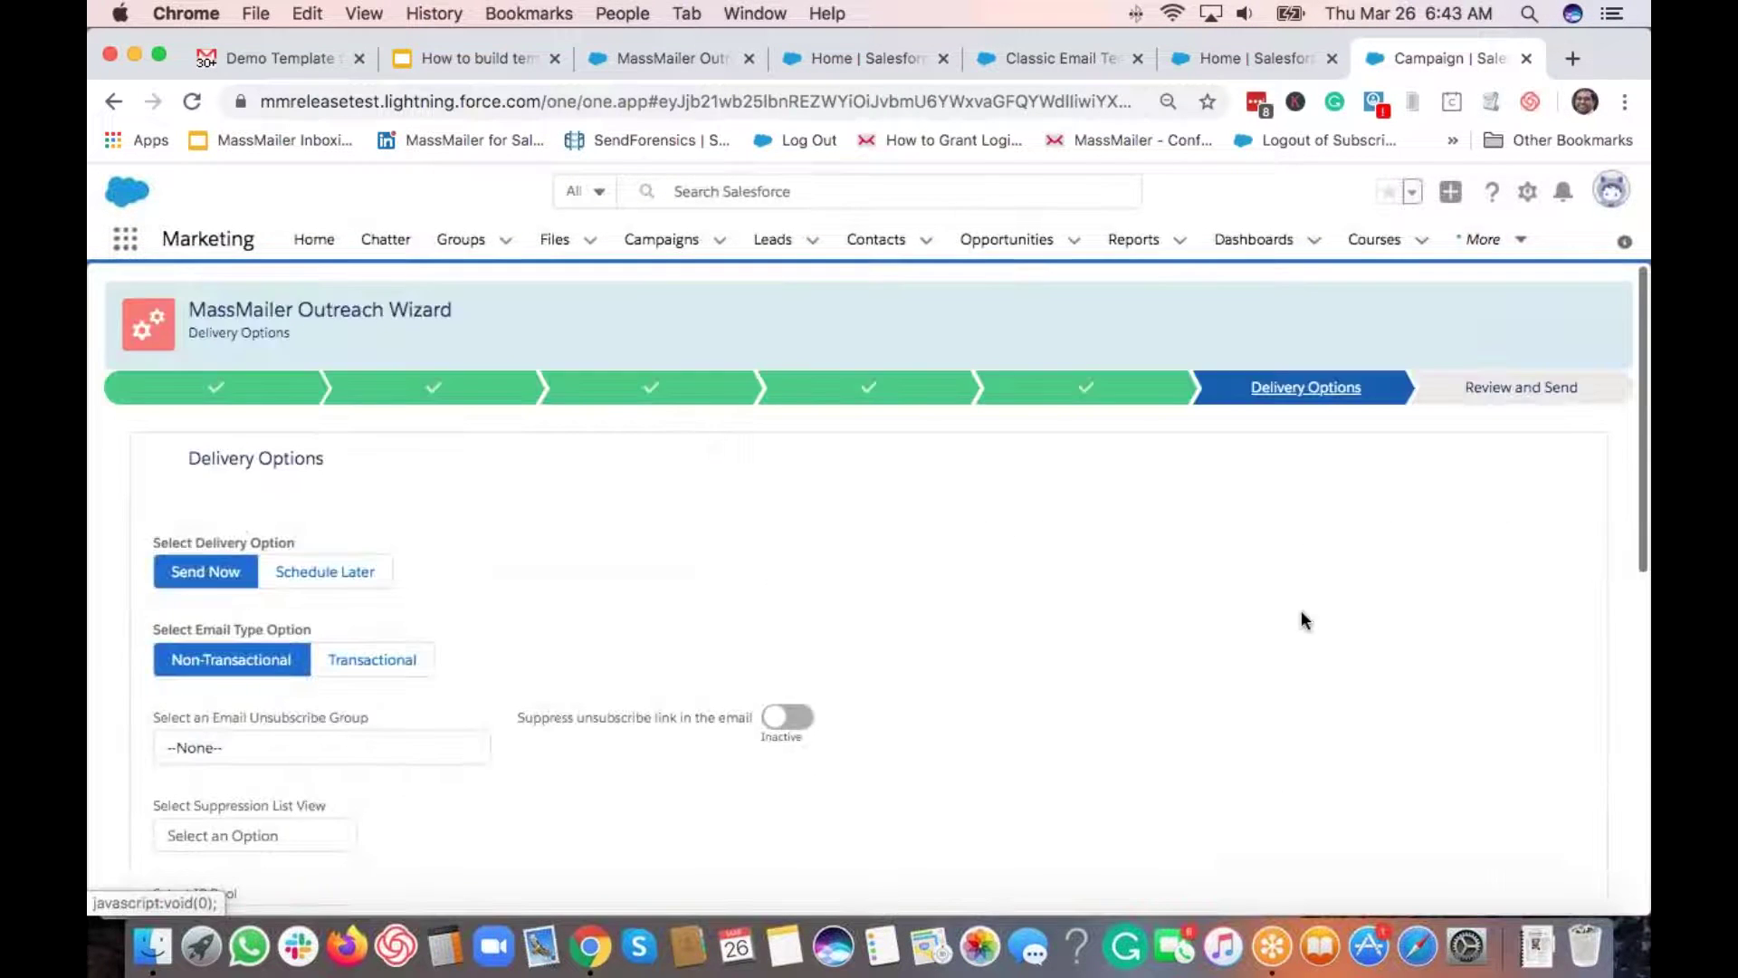
Step: Finish the Review and Send step and confirm submitting the outreach
{"action": "scroll", "coordinate": [1300, 620], "scroll_direction": "down", "scroll_amount": 10}
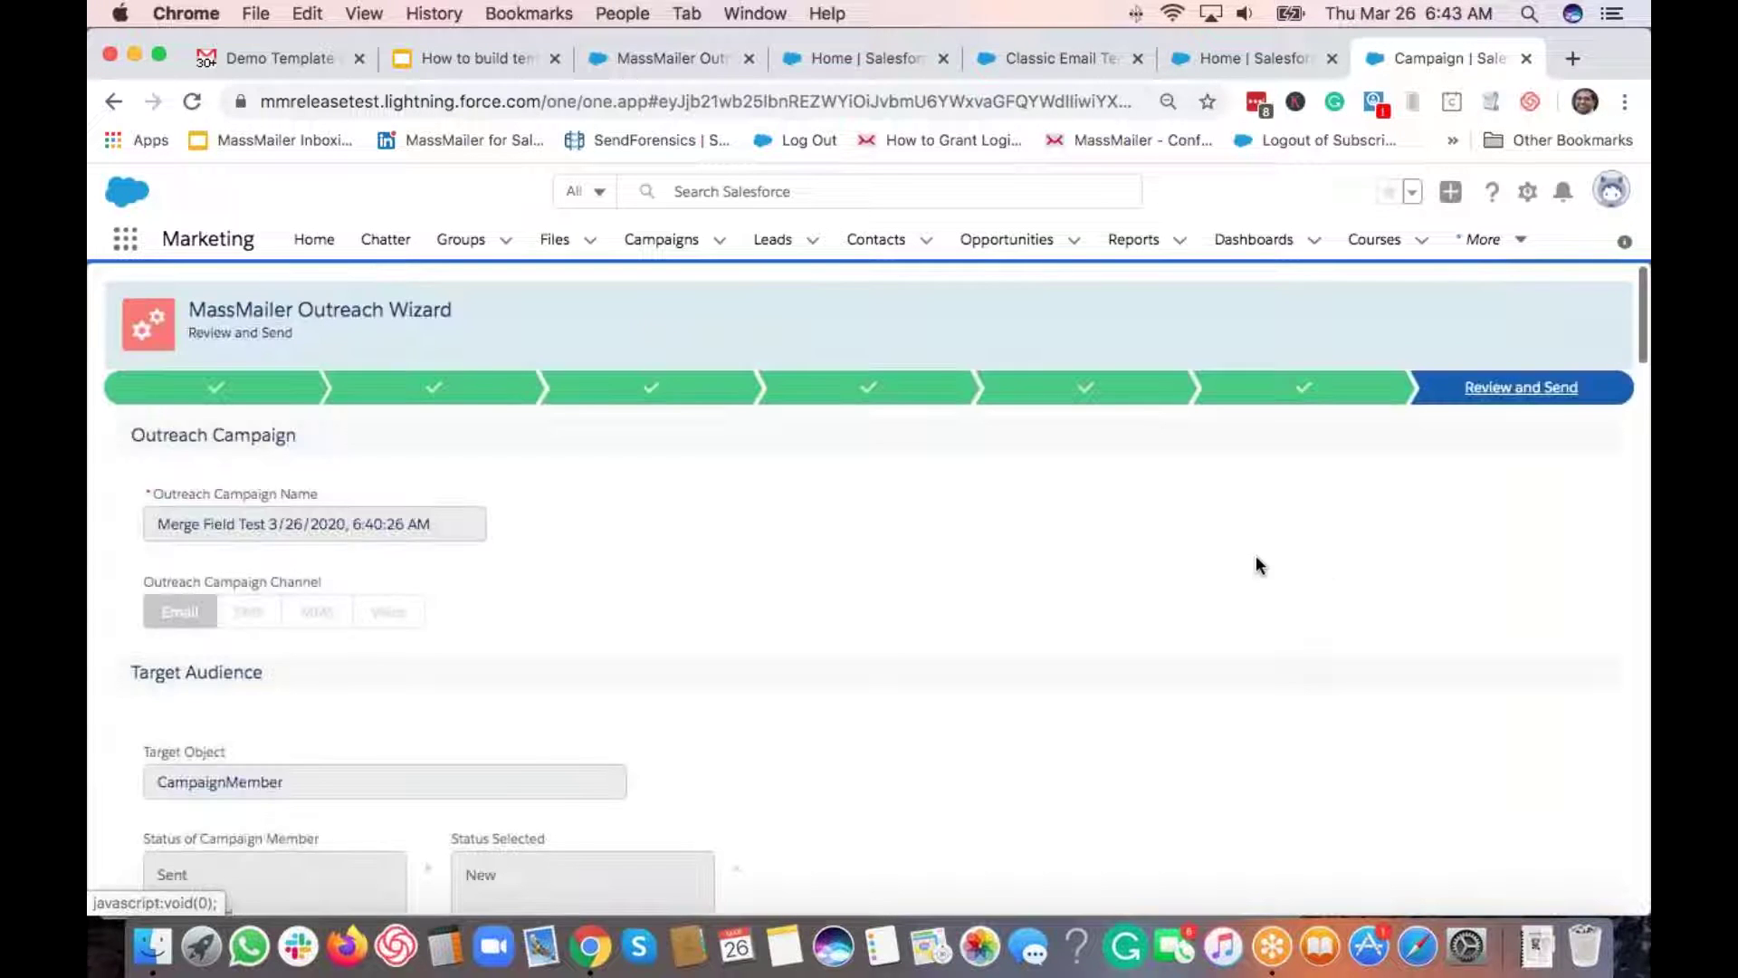
{"action": "scroll", "coordinate": [1268, 561], "scroll_direction": "down", "scroll_amount": 20}
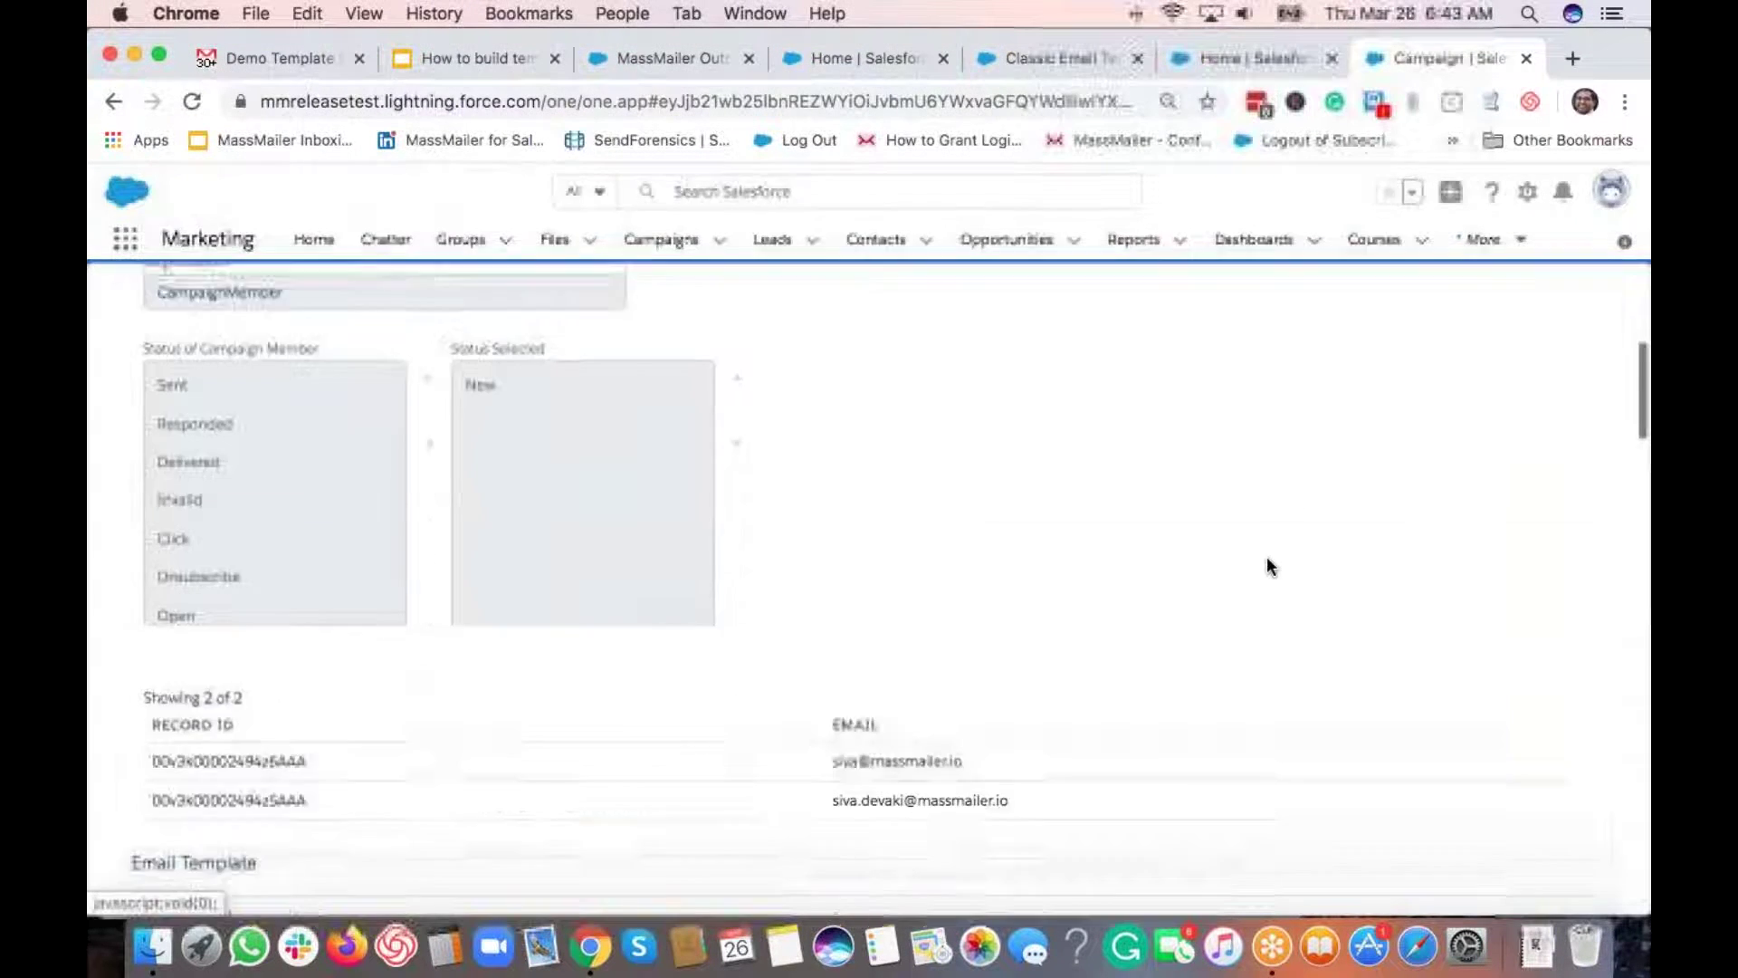
{"action": "scroll", "coordinate": [1268, 567], "scroll_direction": "down", "scroll_amount": 10}
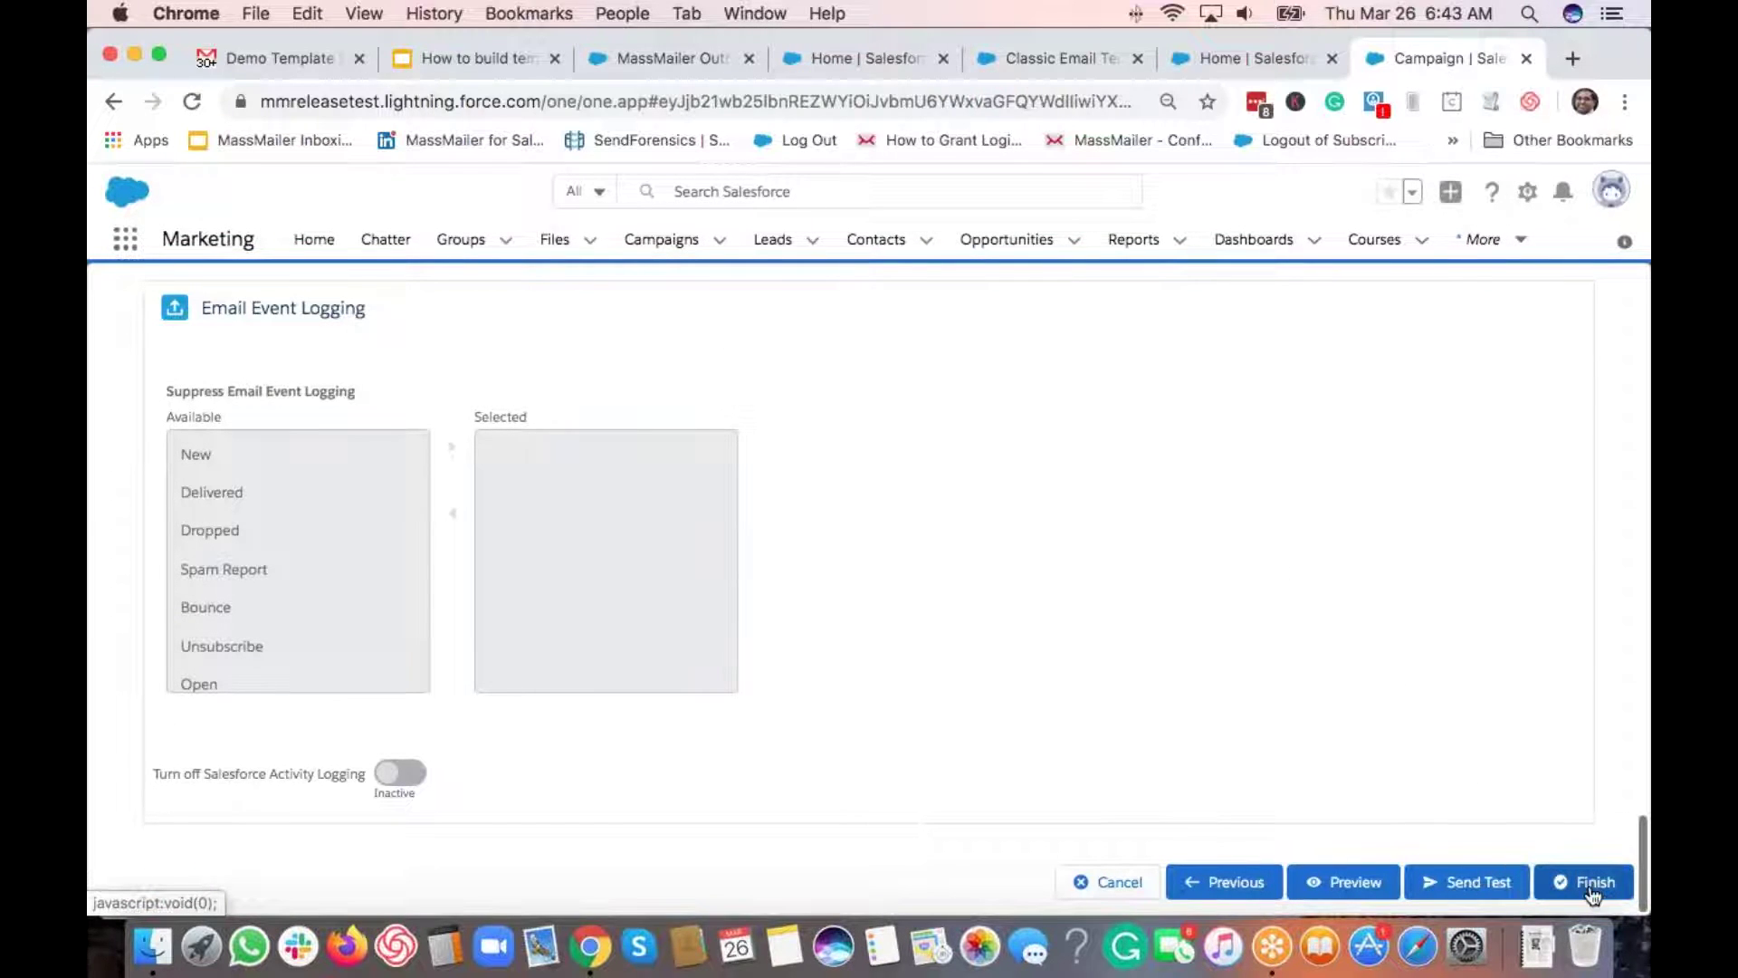
{"action": "left_click", "coordinate": [1593, 893]}
{"action": "left_click", "coordinate": [1086, 238]}
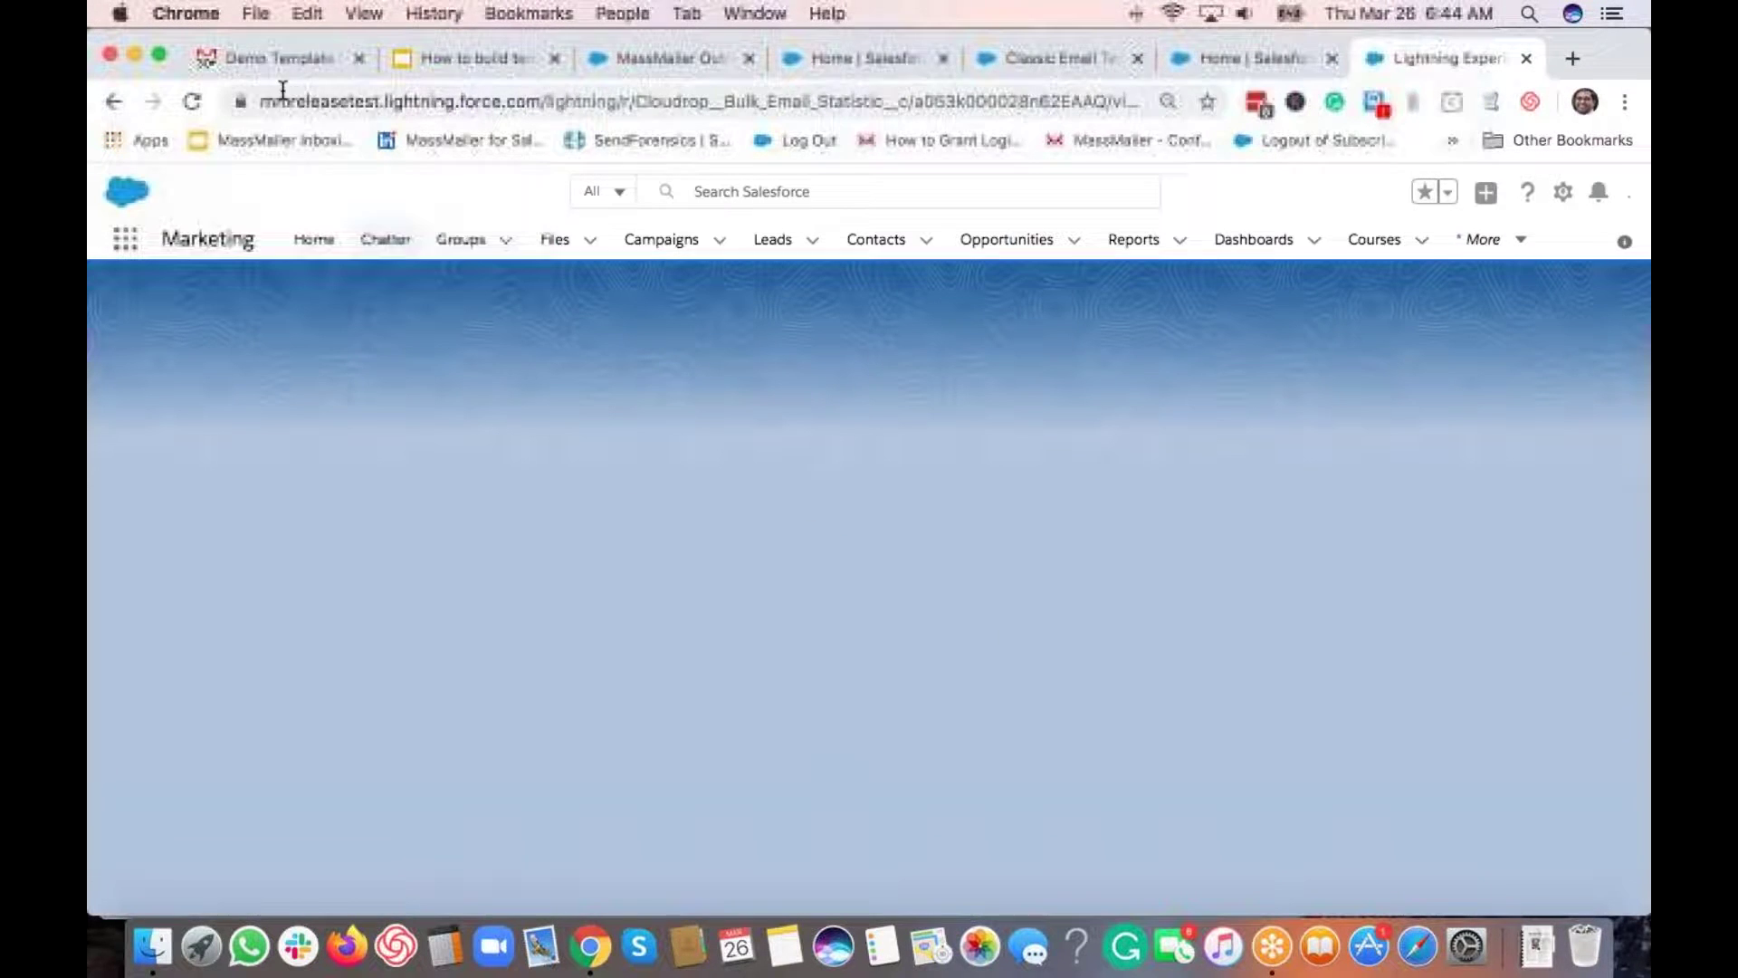
Step: Open the campaign merge field test email in Gmail and check the first copy's greeting, campaign name and signature
{"action": "left_click", "coordinate": [241, 58]}
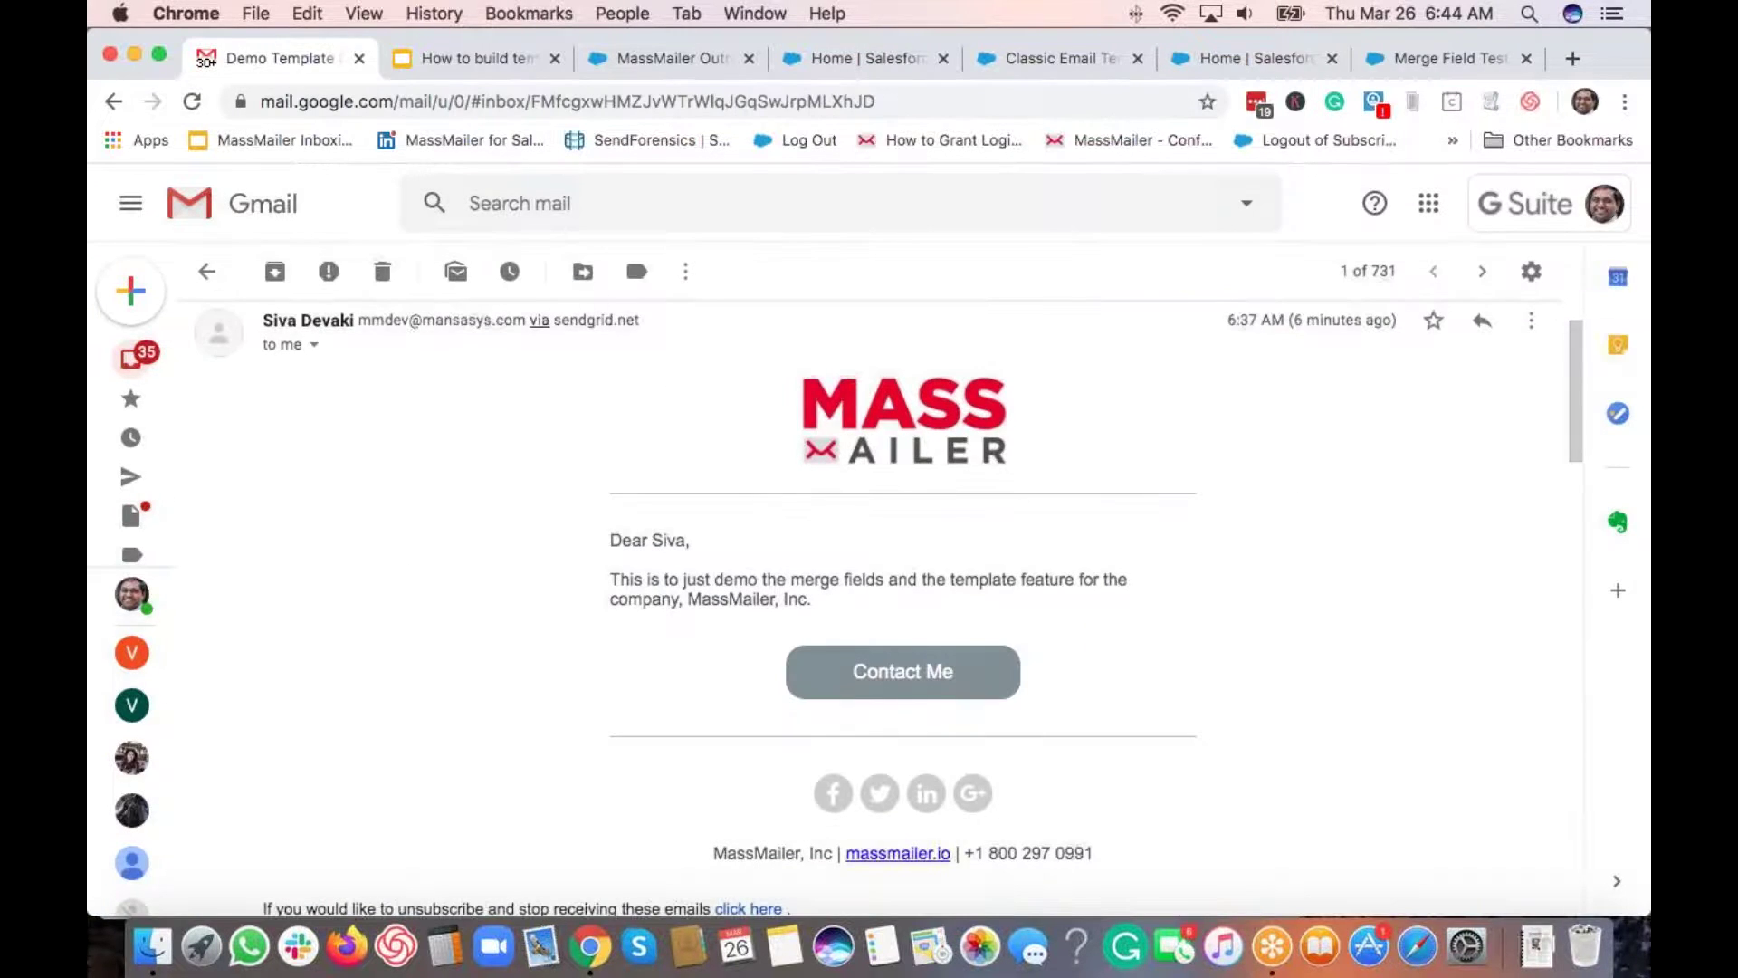
{"action": "key", "text": "super+bracketleft"}
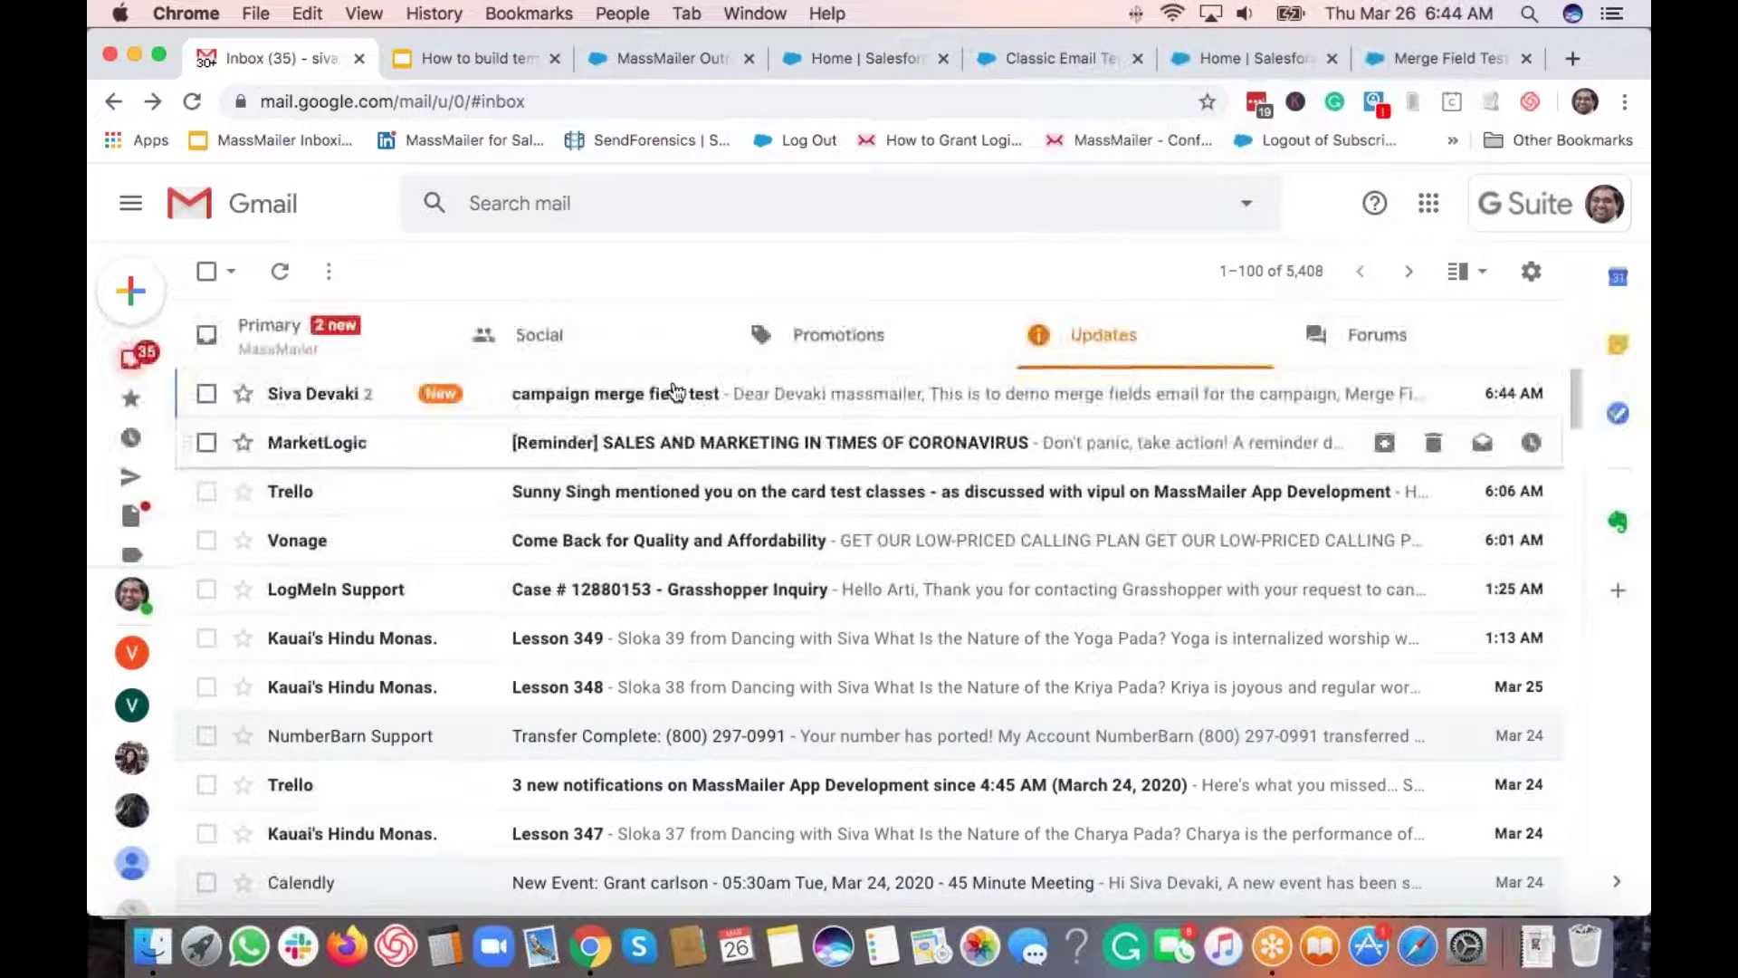
{"action": "left_click", "coordinate": [717, 401]}
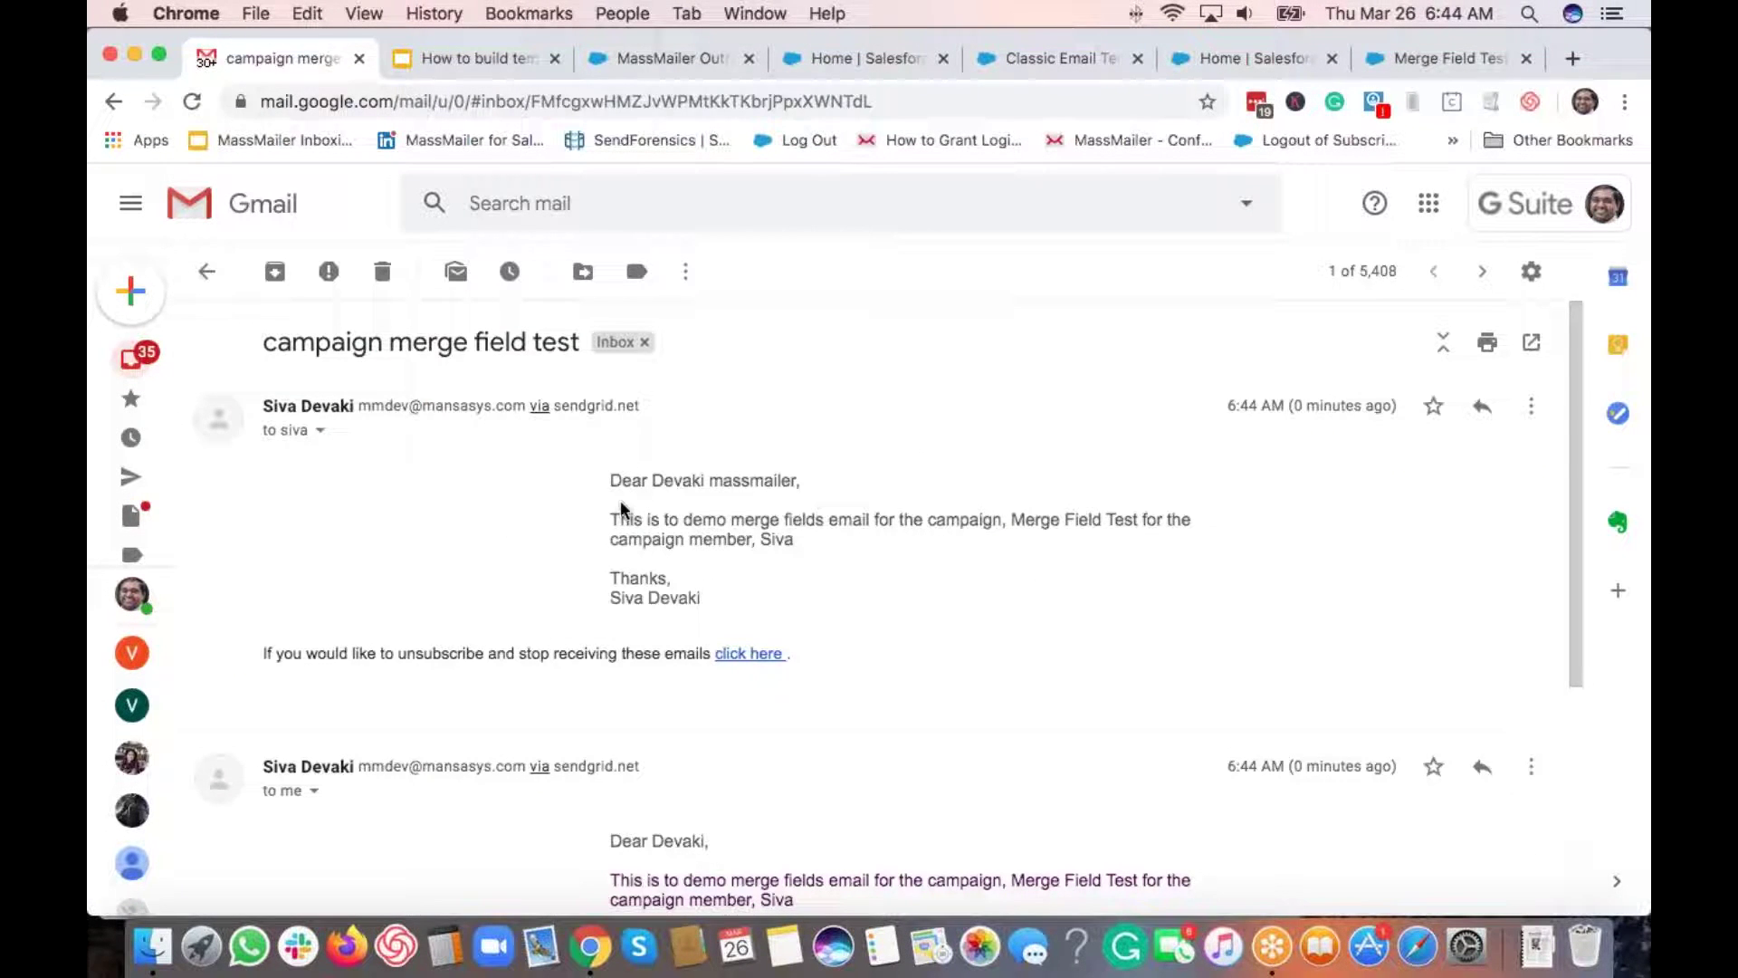
{"action": "left_click_drag", "start_coordinate": [612, 480], "coordinate": [732, 489]}
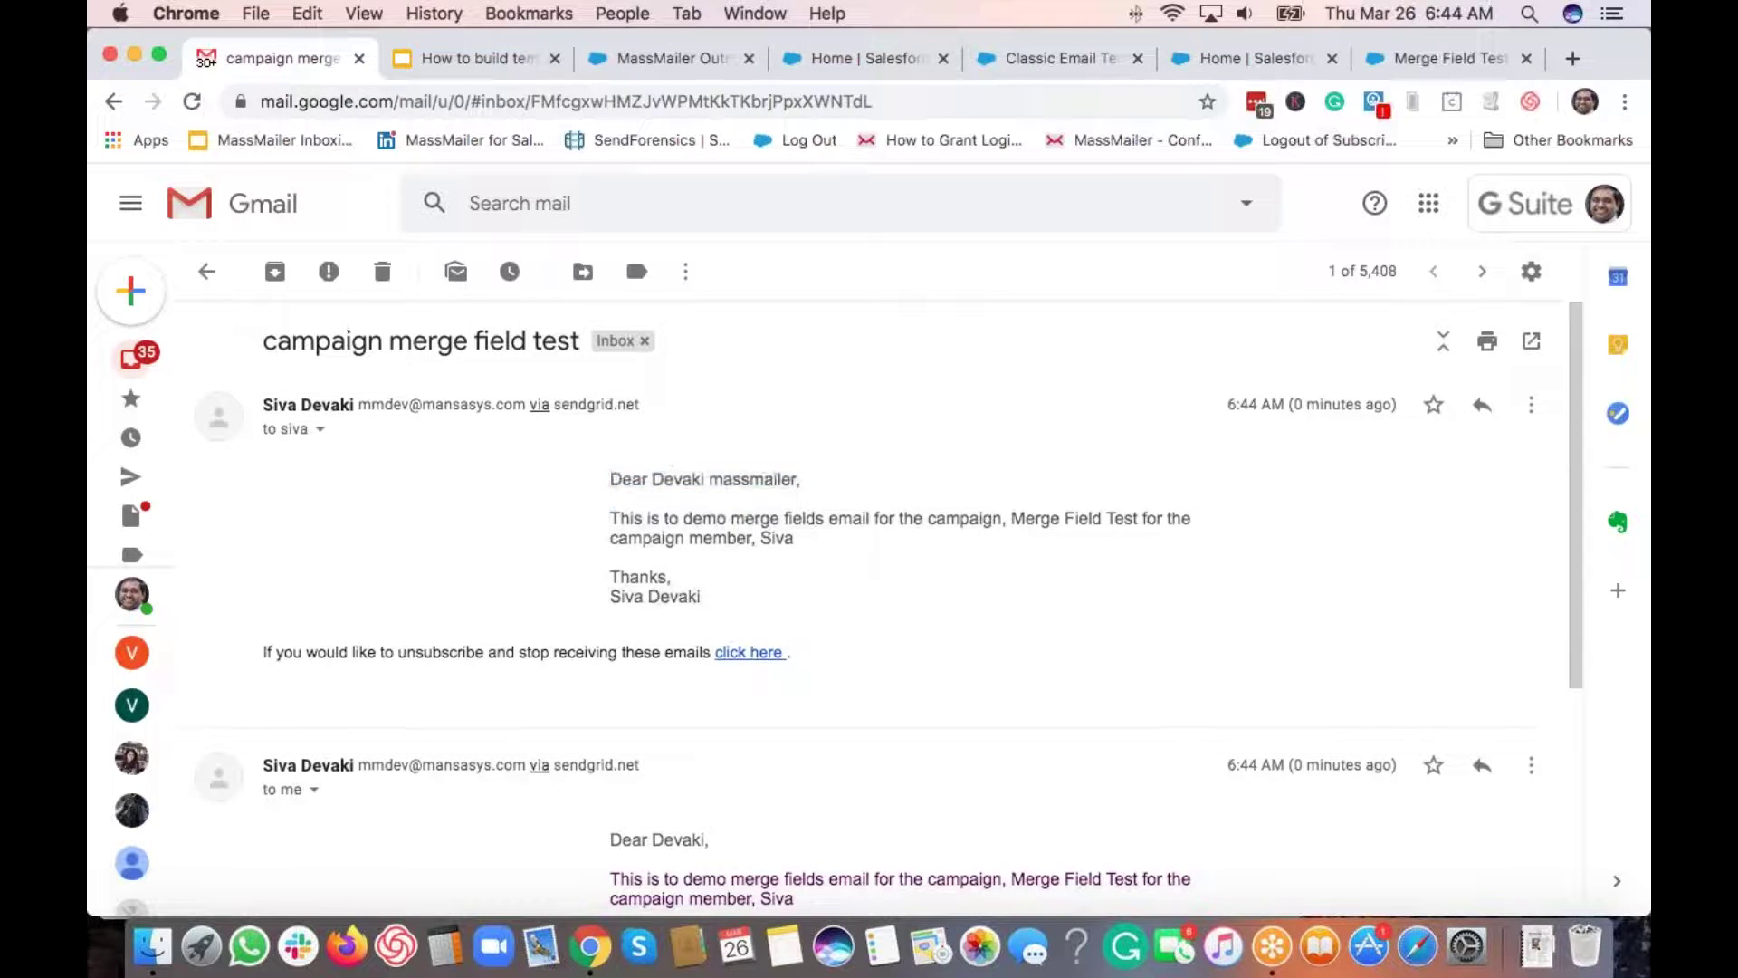
{"action": "left_click_drag", "start_coordinate": [612, 478], "coordinate": [801, 481]}
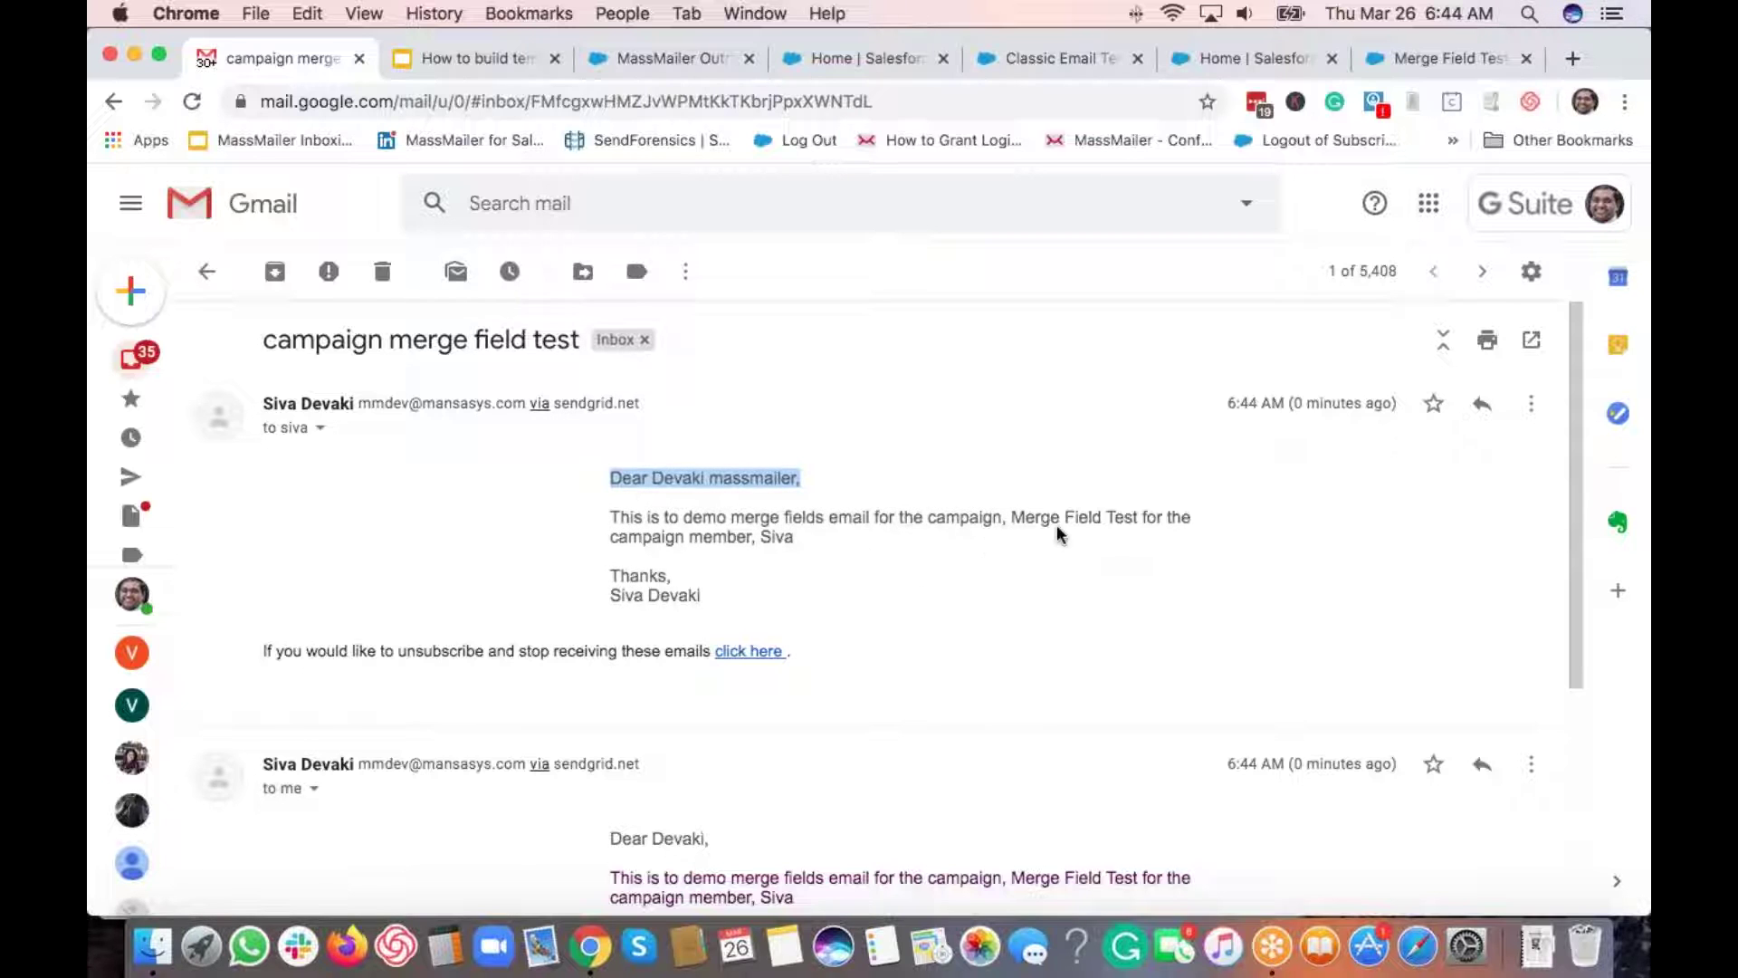
{"action": "left_click", "coordinate": [714, 549]}
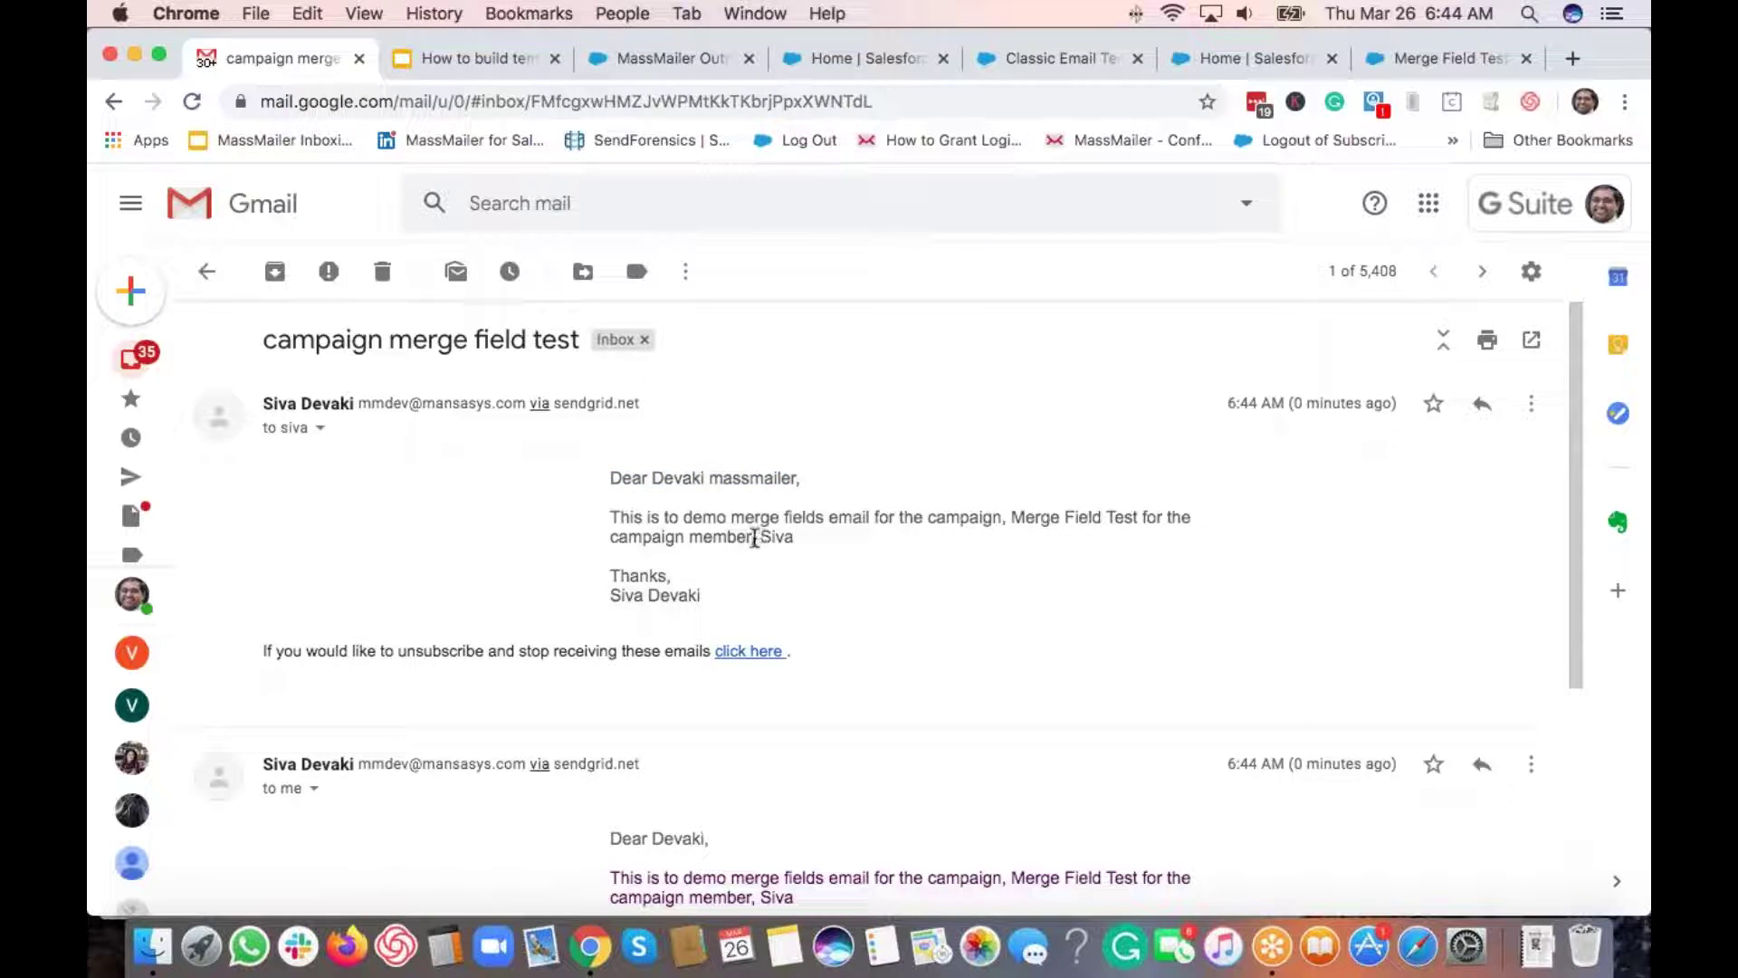
{"action": "left_click", "coordinate": [862, 553]}
{"action": "left_click_drag", "start_coordinate": [1015, 518], "coordinate": [1137, 521]}
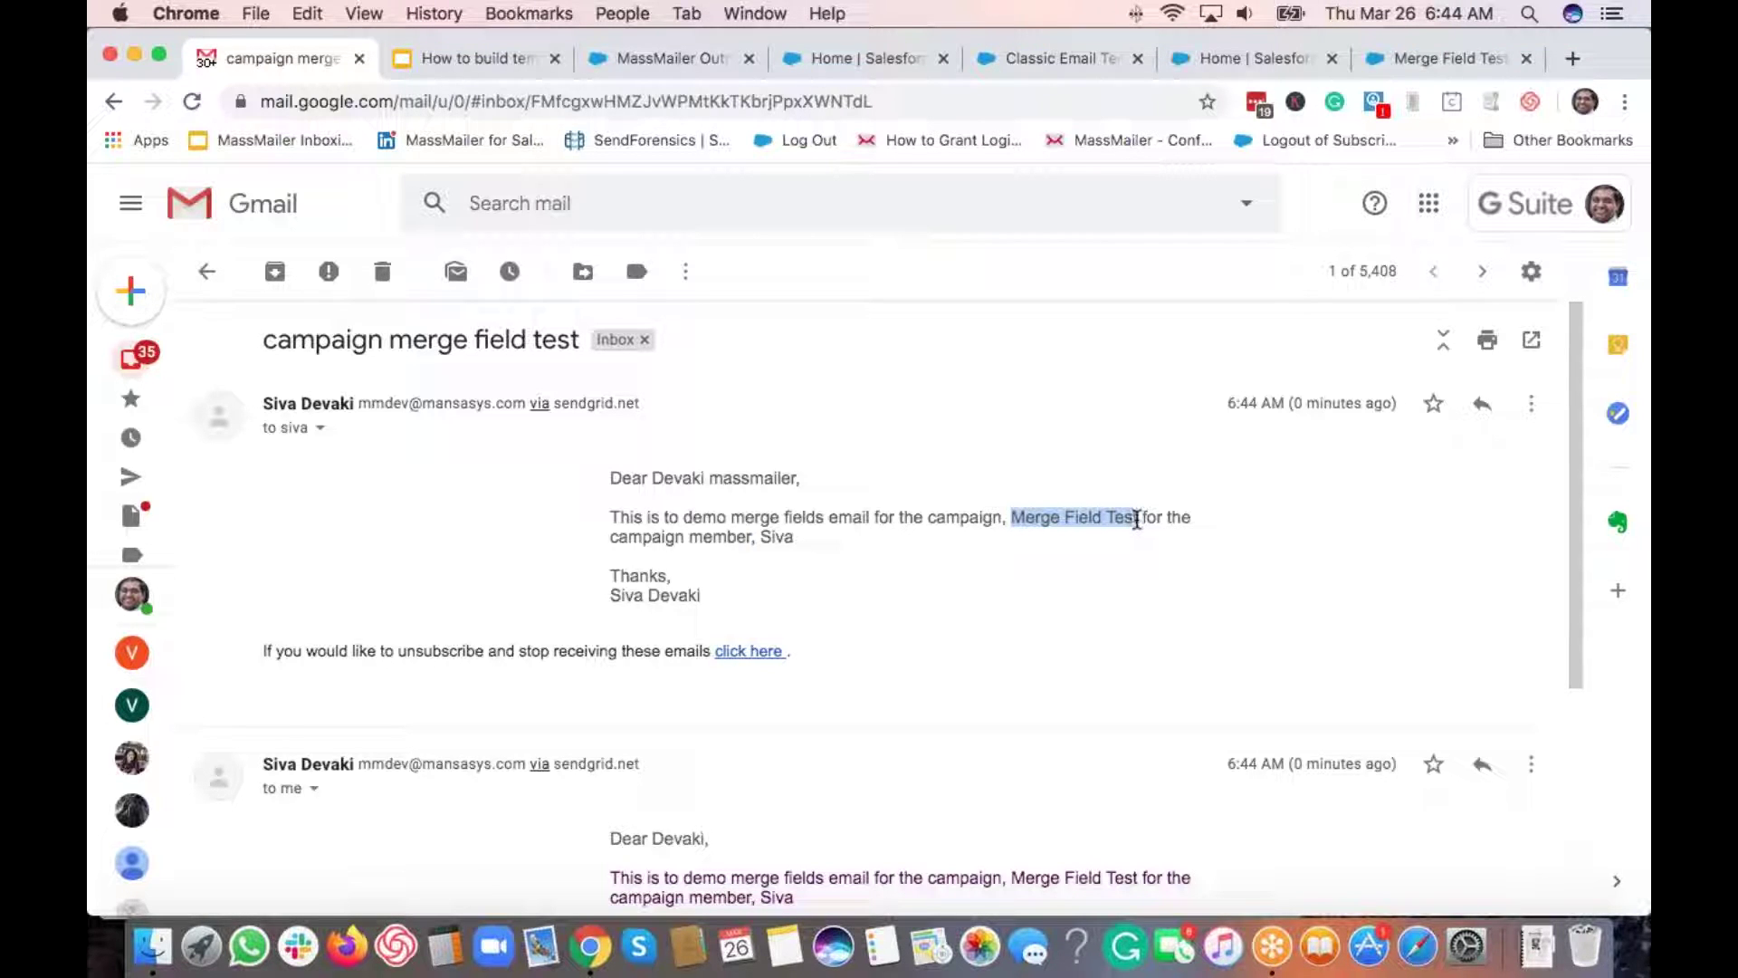
{"action": "left_click", "coordinate": [910, 544]}
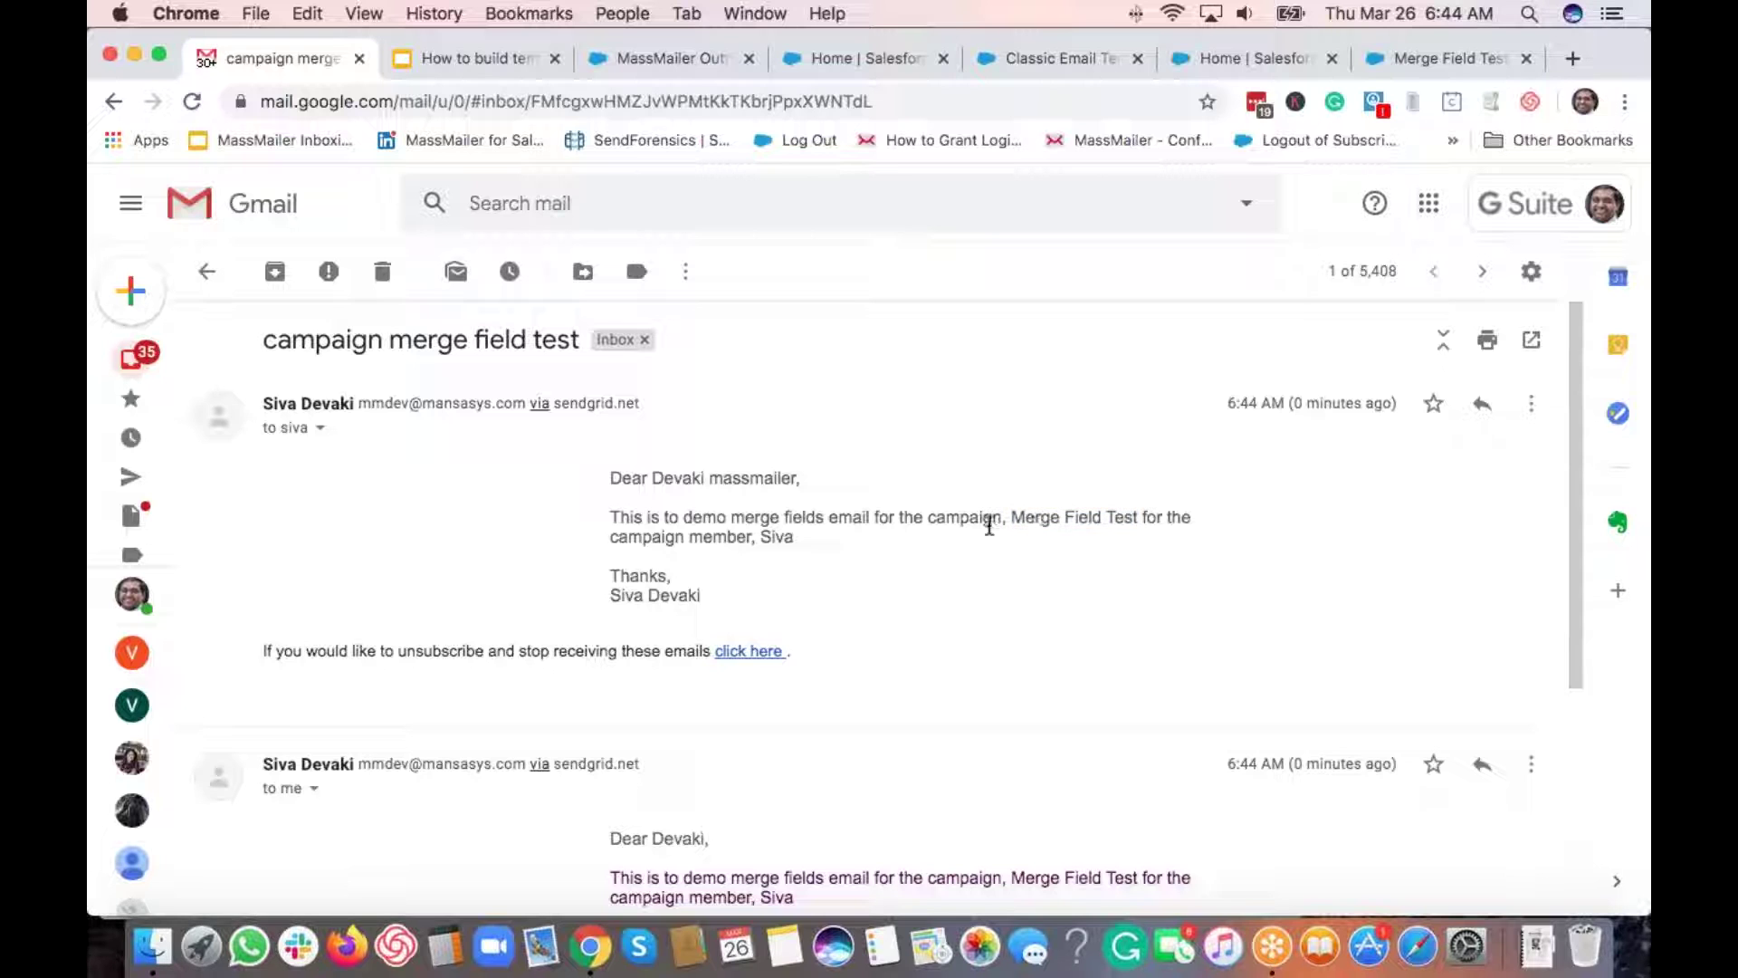
{"action": "left_click_drag", "start_coordinate": [618, 595], "coordinate": [701, 595]}
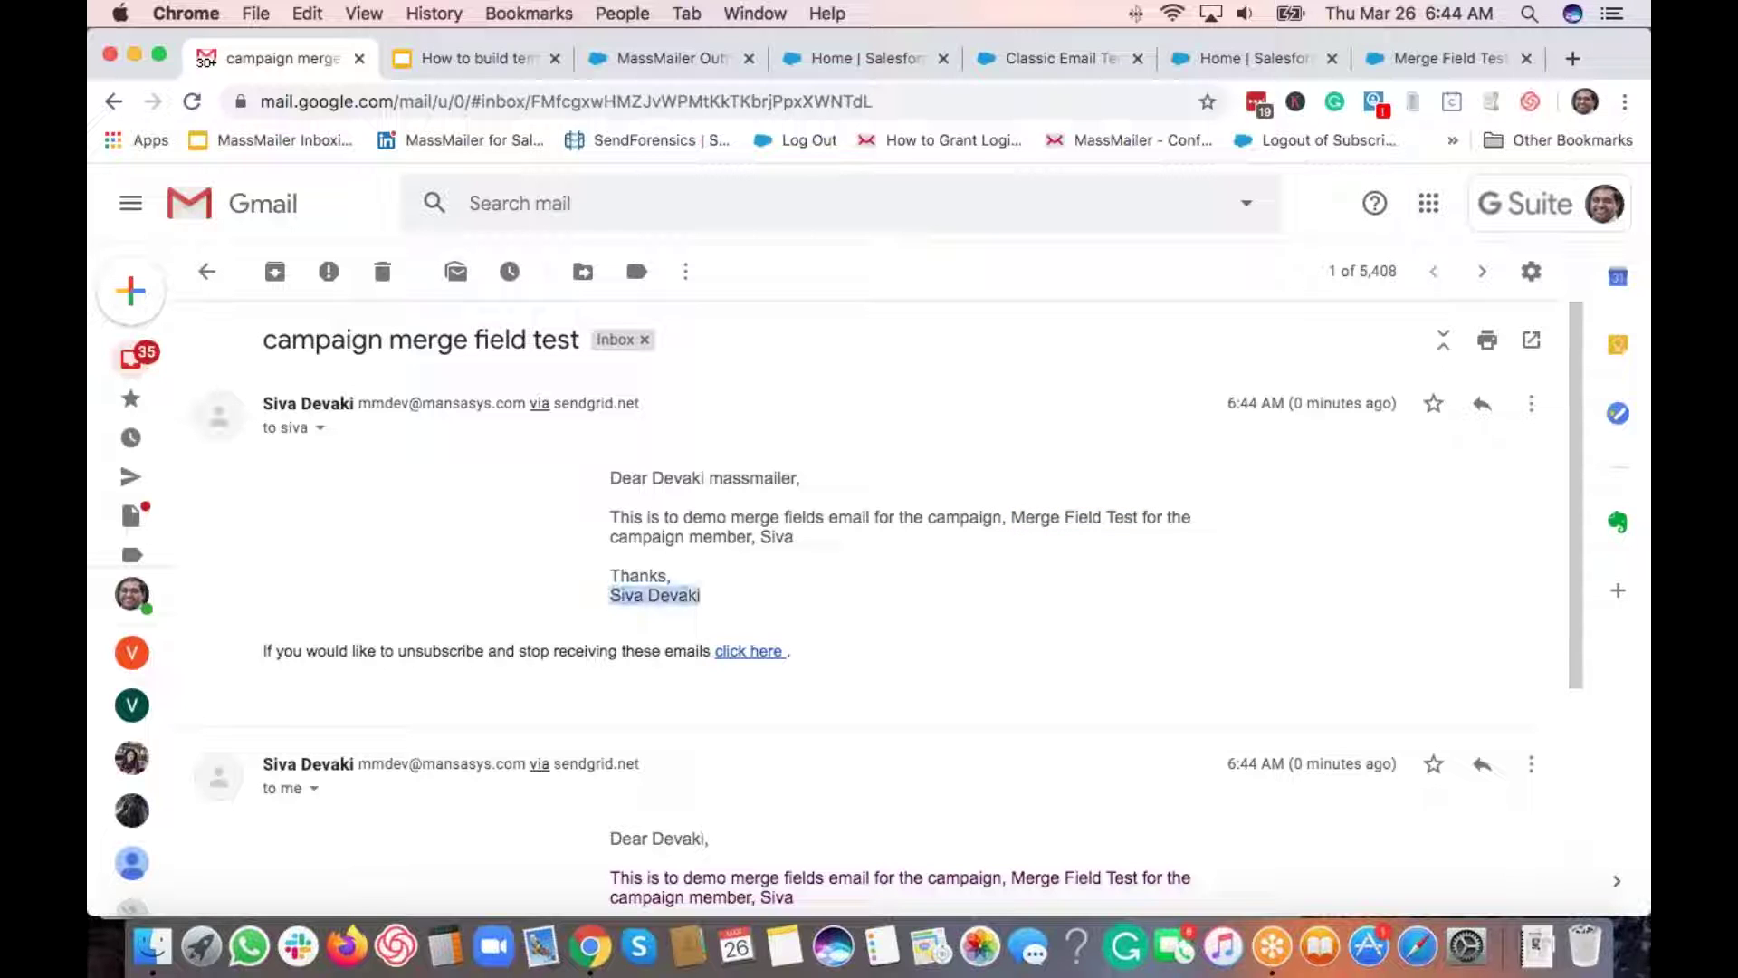
{"action": "left_click", "coordinate": [809, 595]}
Step: Check the second copy's merged greeting name and the campaign name Merge Field Test
{"action": "scroll", "coordinate": [702, 648], "scroll_direction": "down", "scroll_amount": 3}
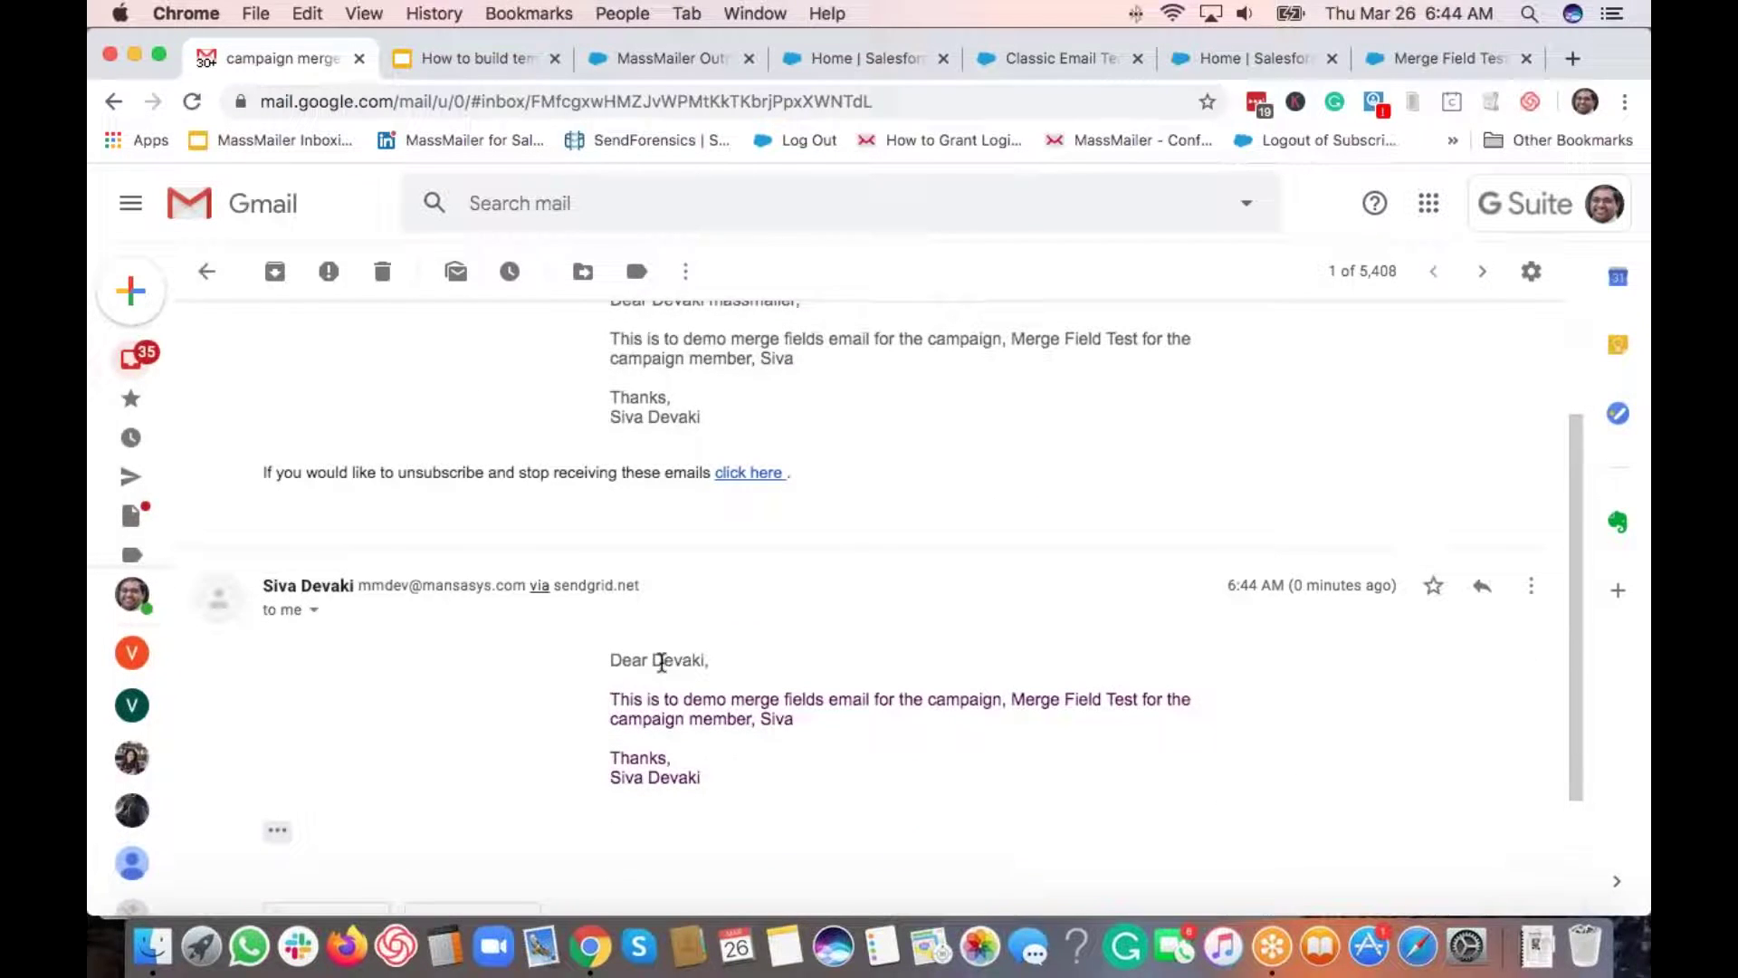
{"action": "left_click_drag", "start_coordinate": [653, 659], "coordinate": [708, 660]}
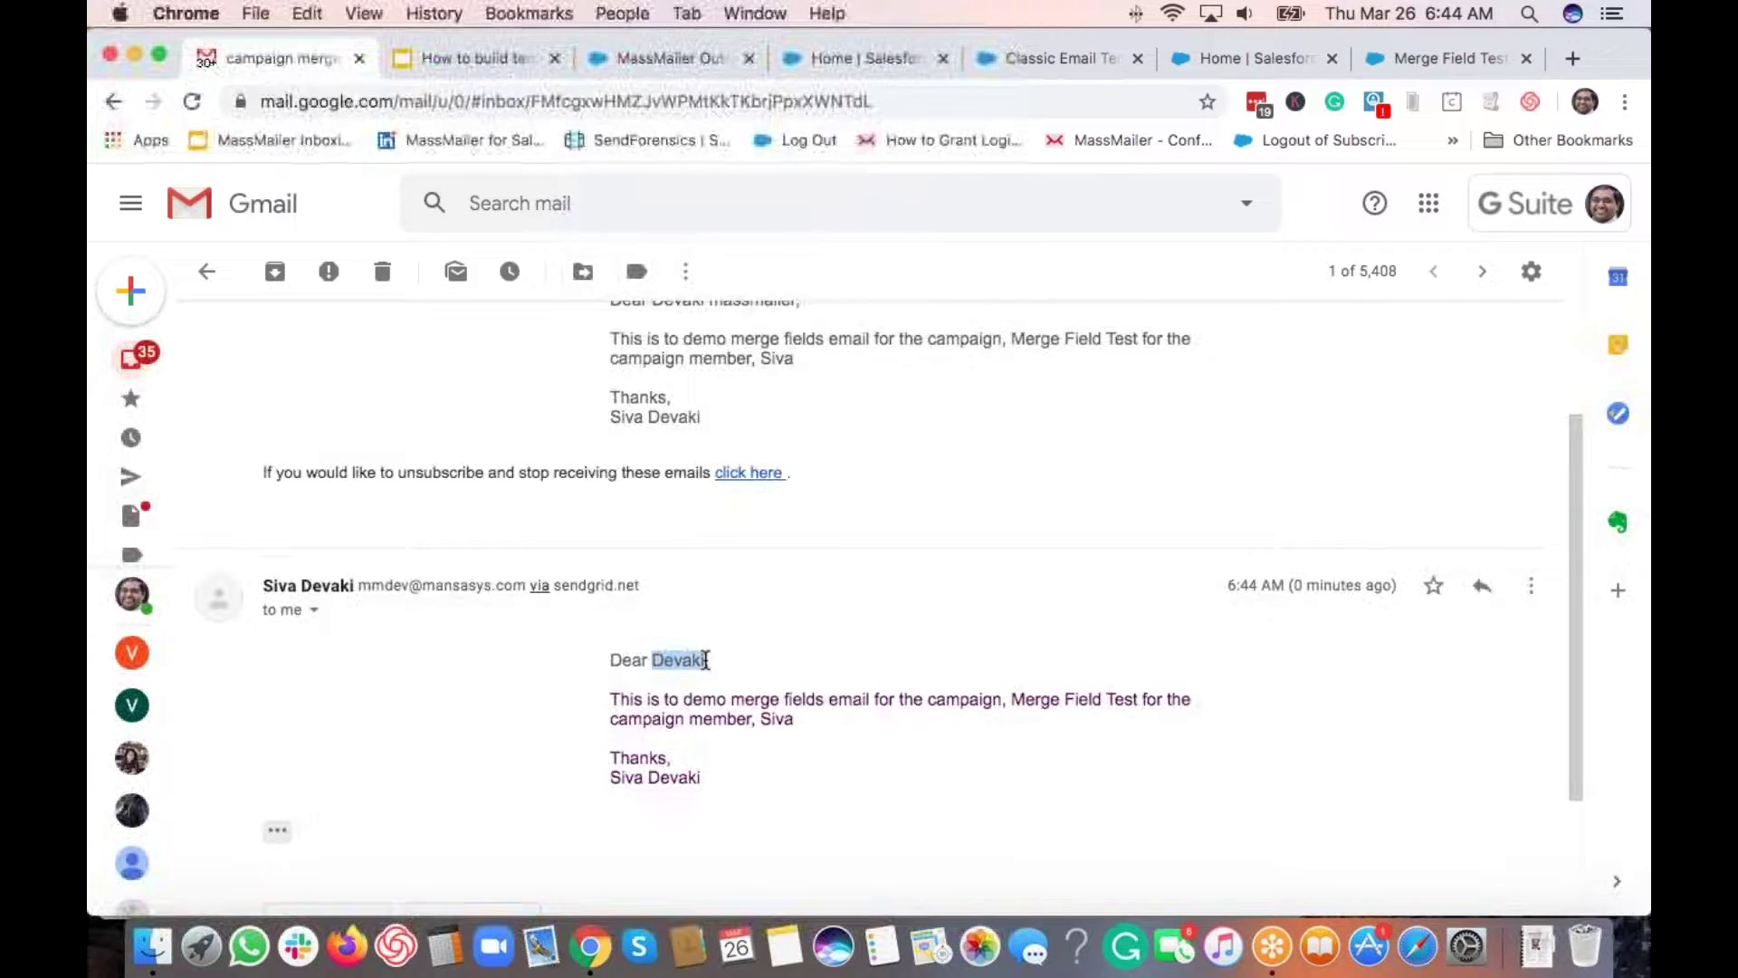
{"action": "left_click", "coordinate": [702, 671]}
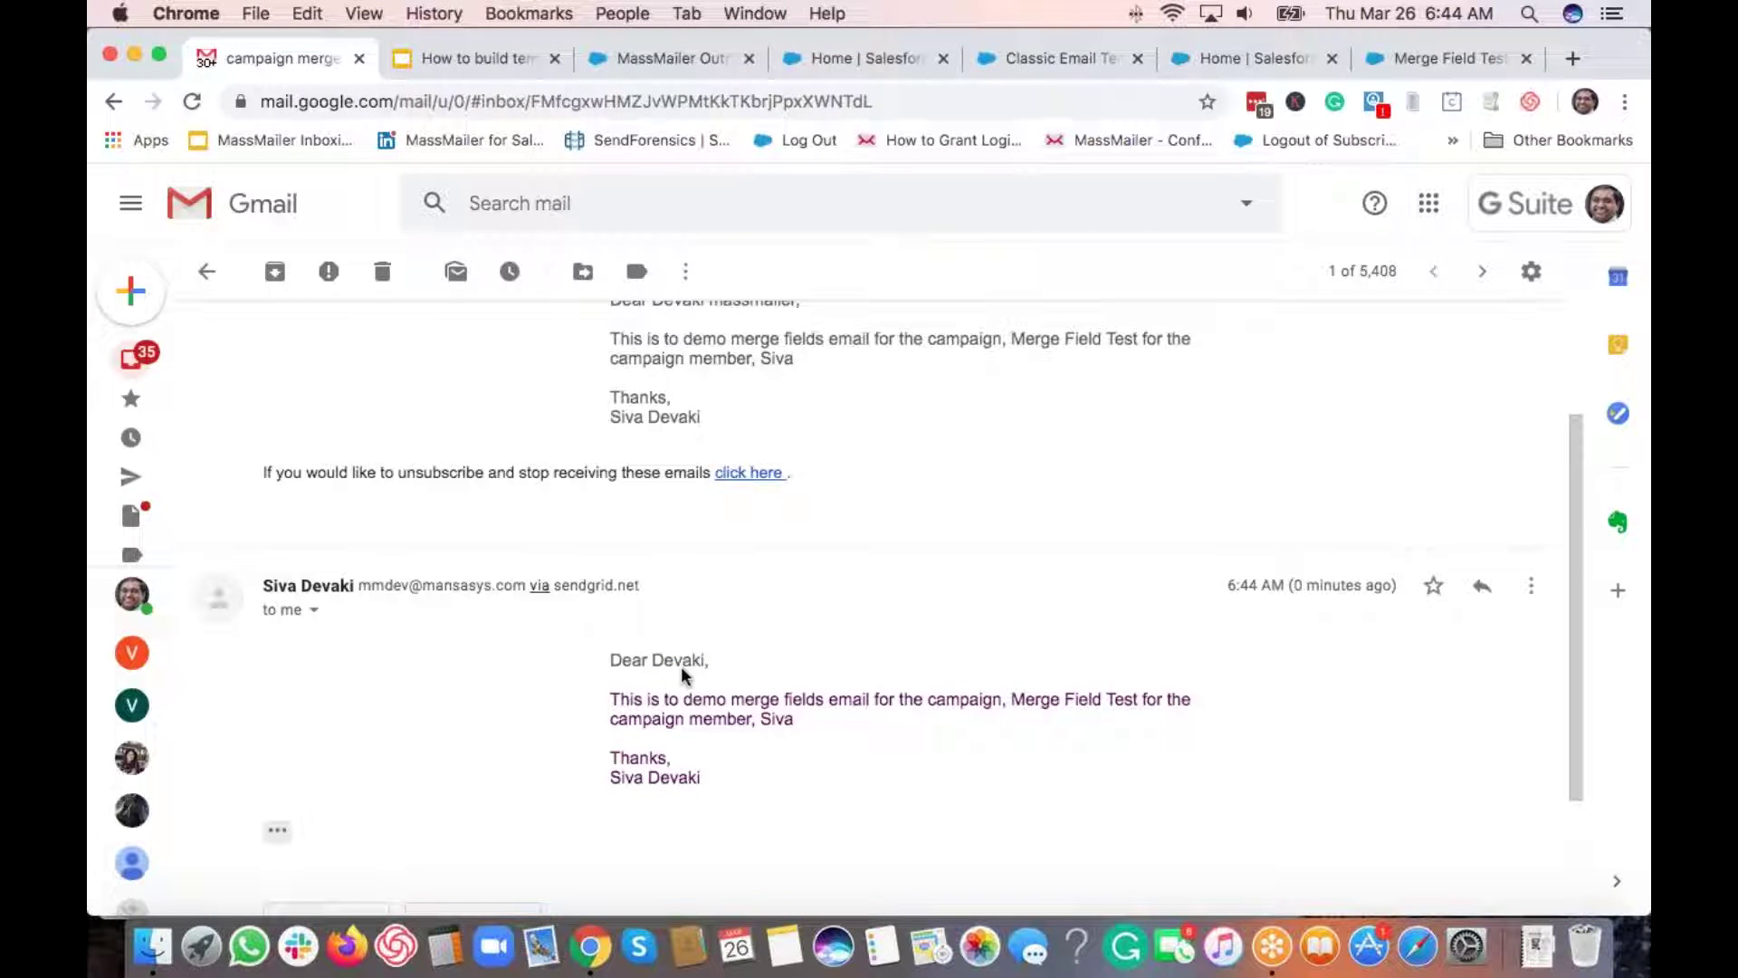
{"action": "scroll", "coordinate": [769, 698], "scroll_direction": "up", "scroll_amount": 2}
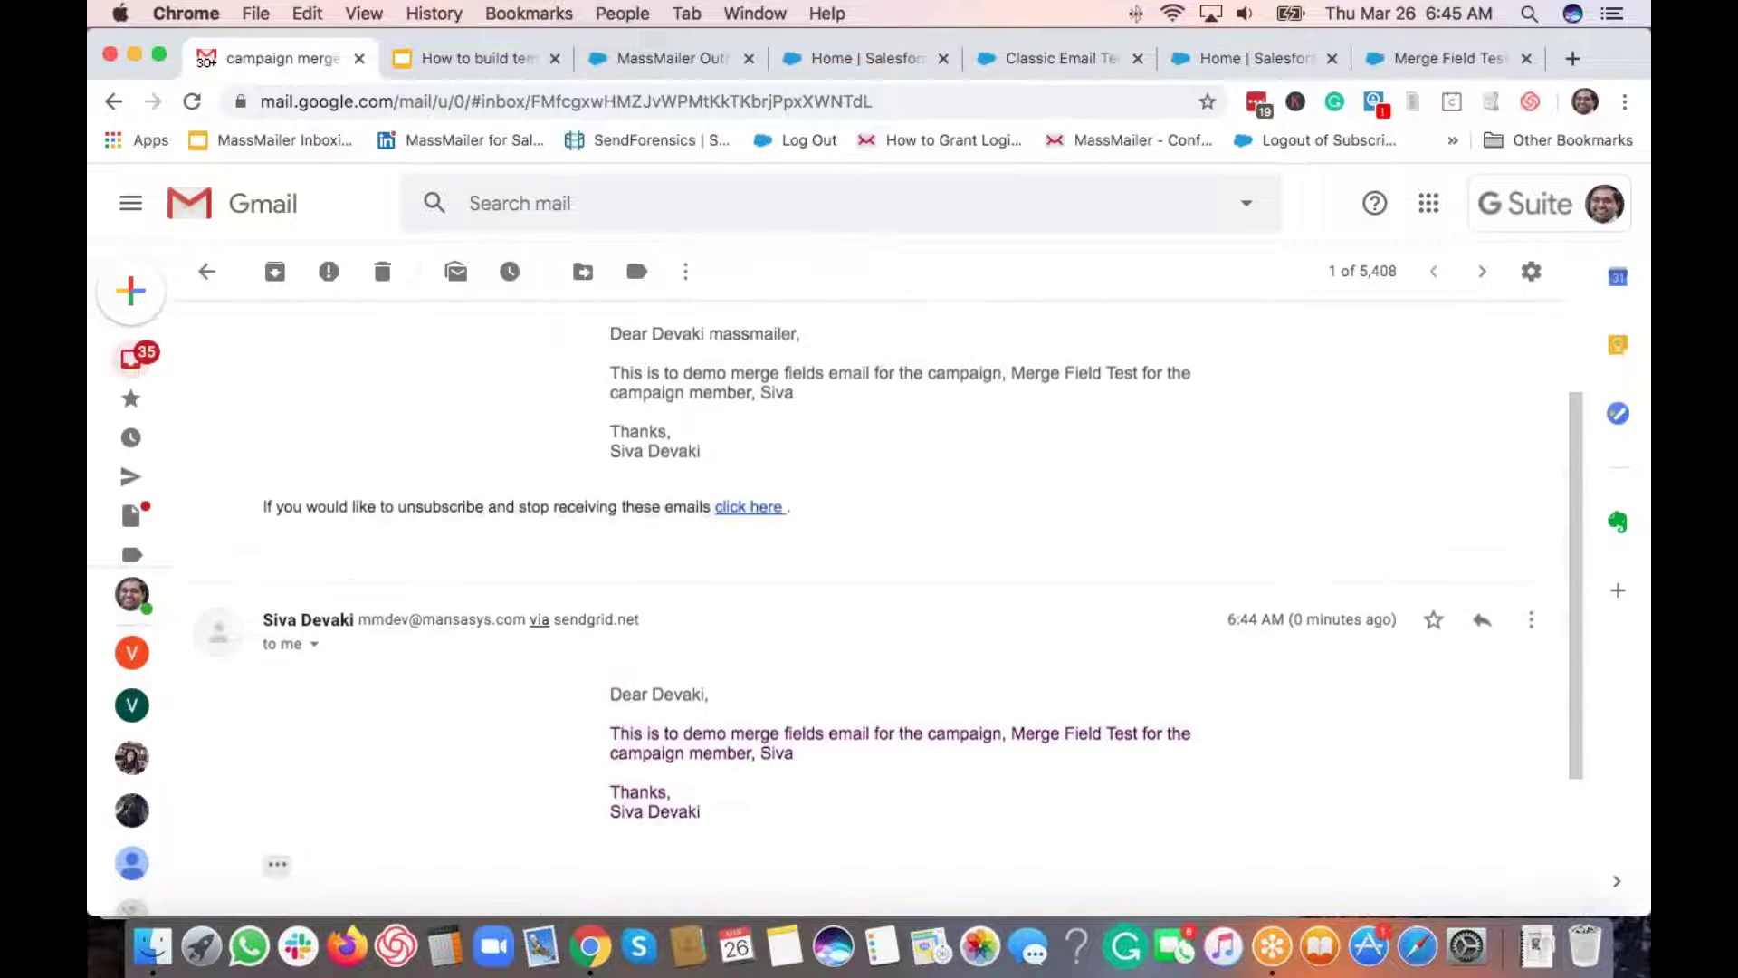
{"action": "scroll", "coordinate": [665, 422], "scroll_direction": "up", "scroll_amount": 1}
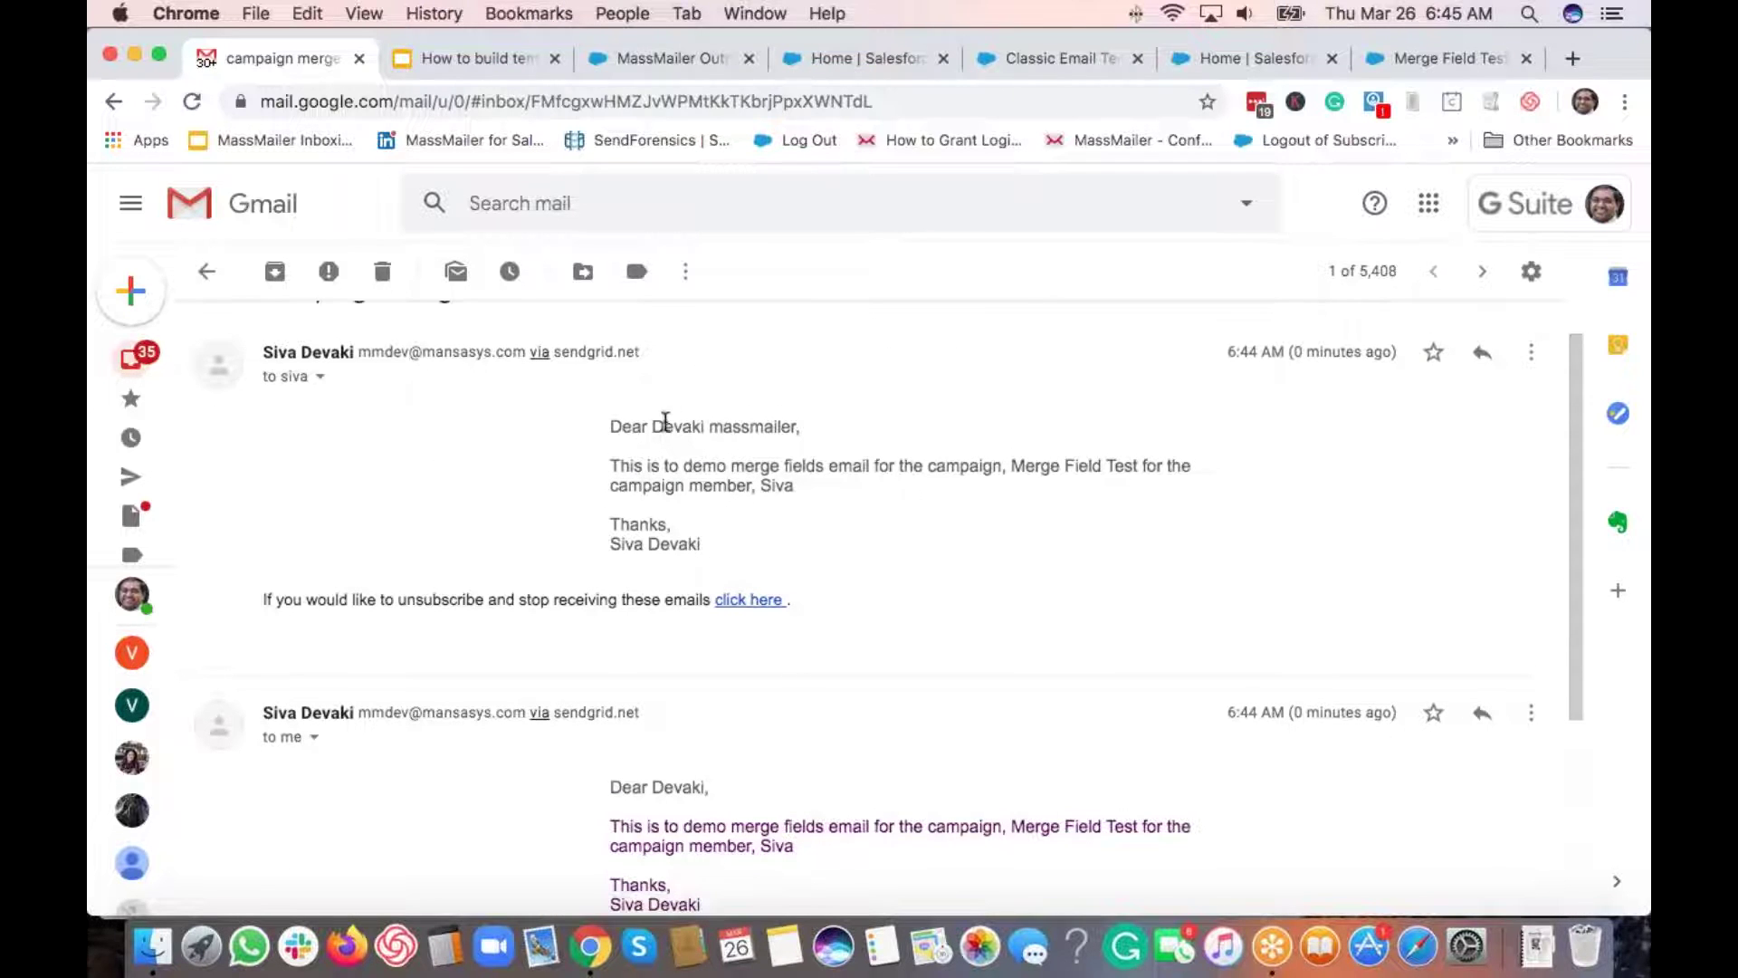
{"action": "scroll", "coordinate": [944, 769], "scroll_direction": "down", "scroll_amount": 3}
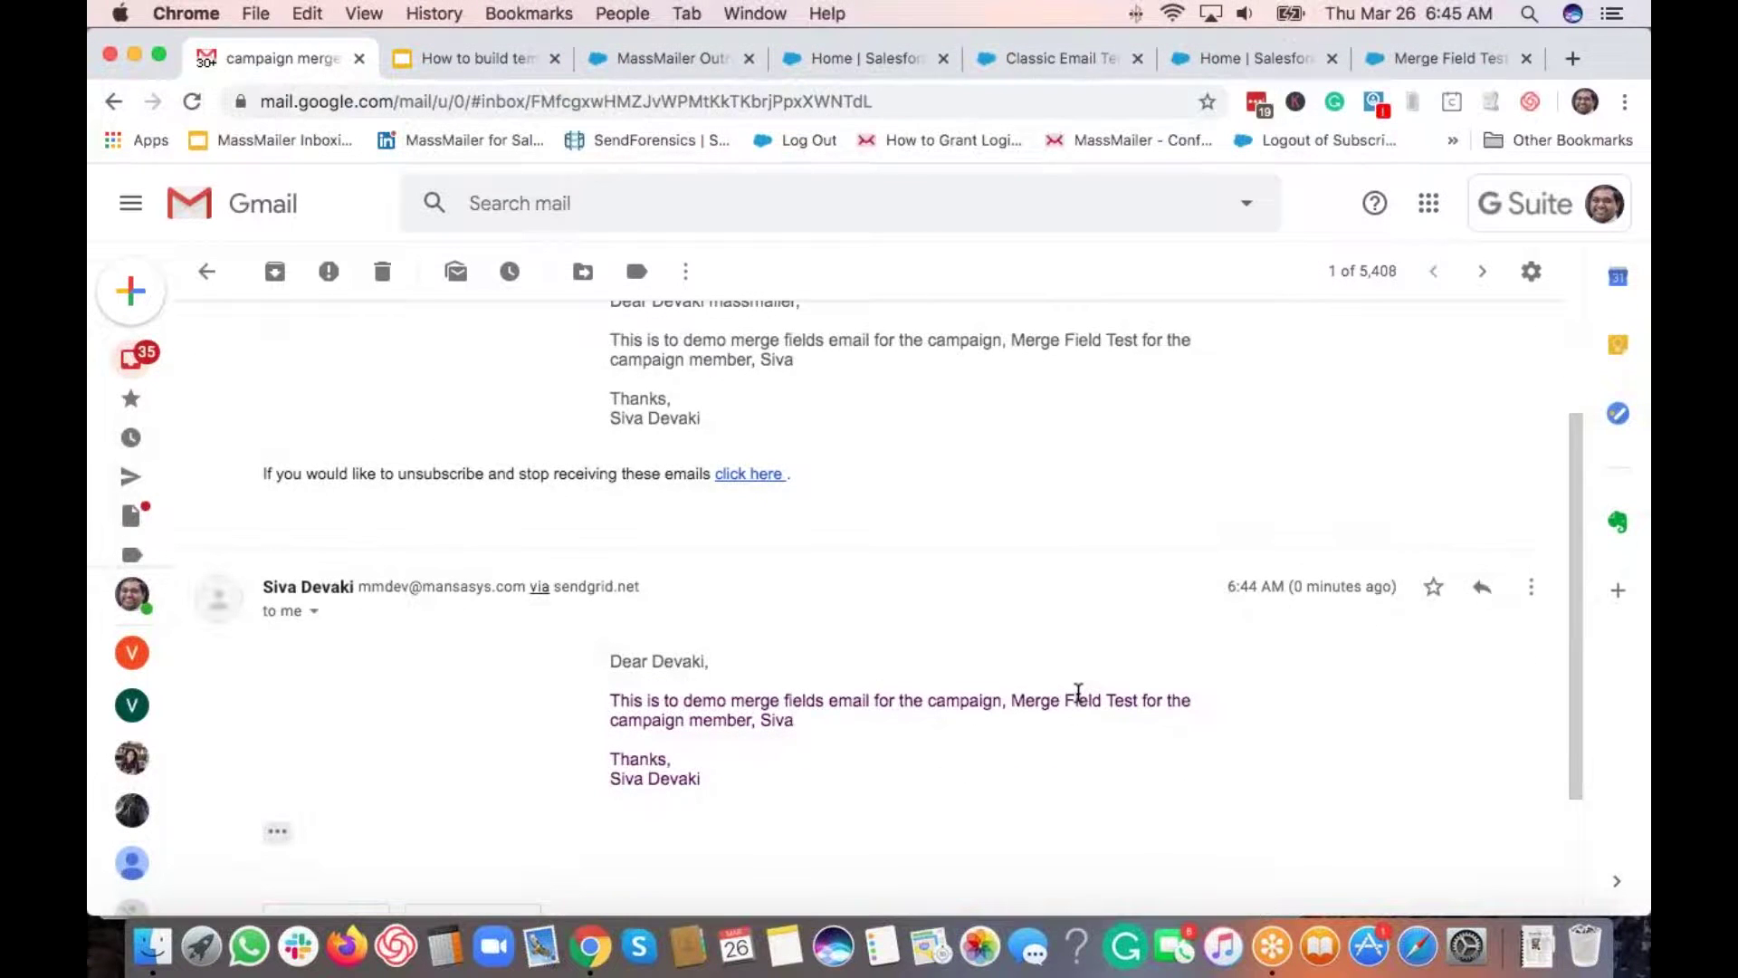
{"action": "left_click_drag", "start_coordinate": [1007, 699], "coordinate": [1145, 703]}
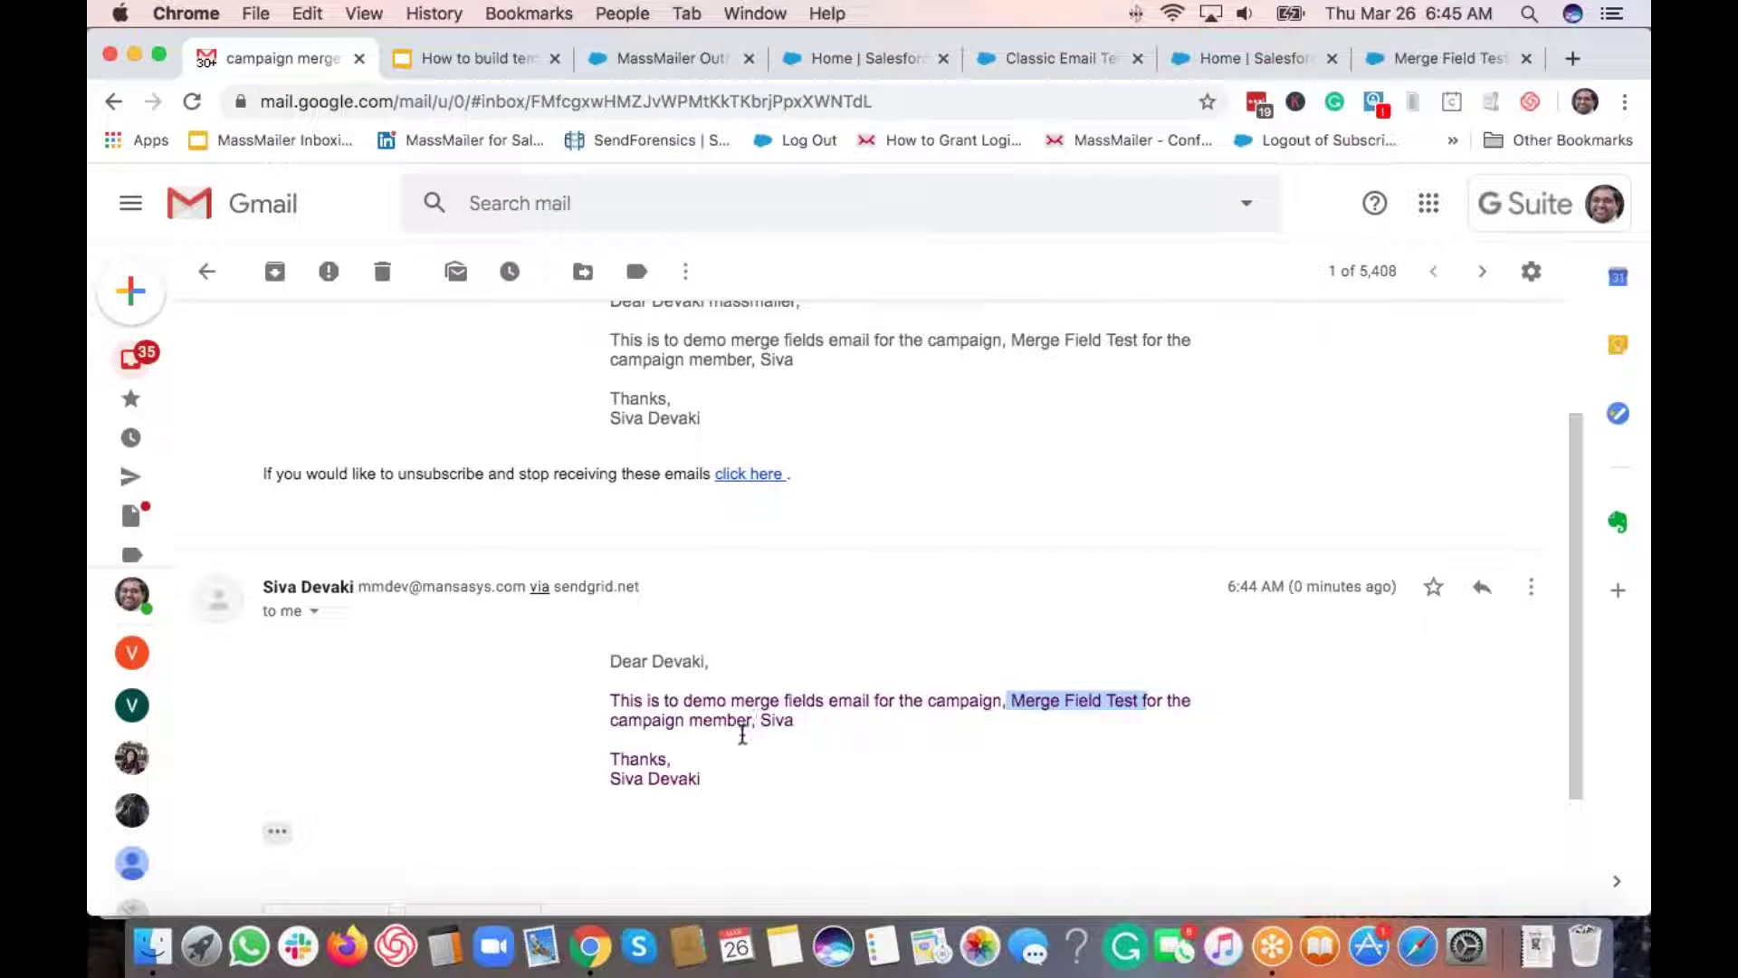
{"action": "left_click", "coordinate": [801, 759]}
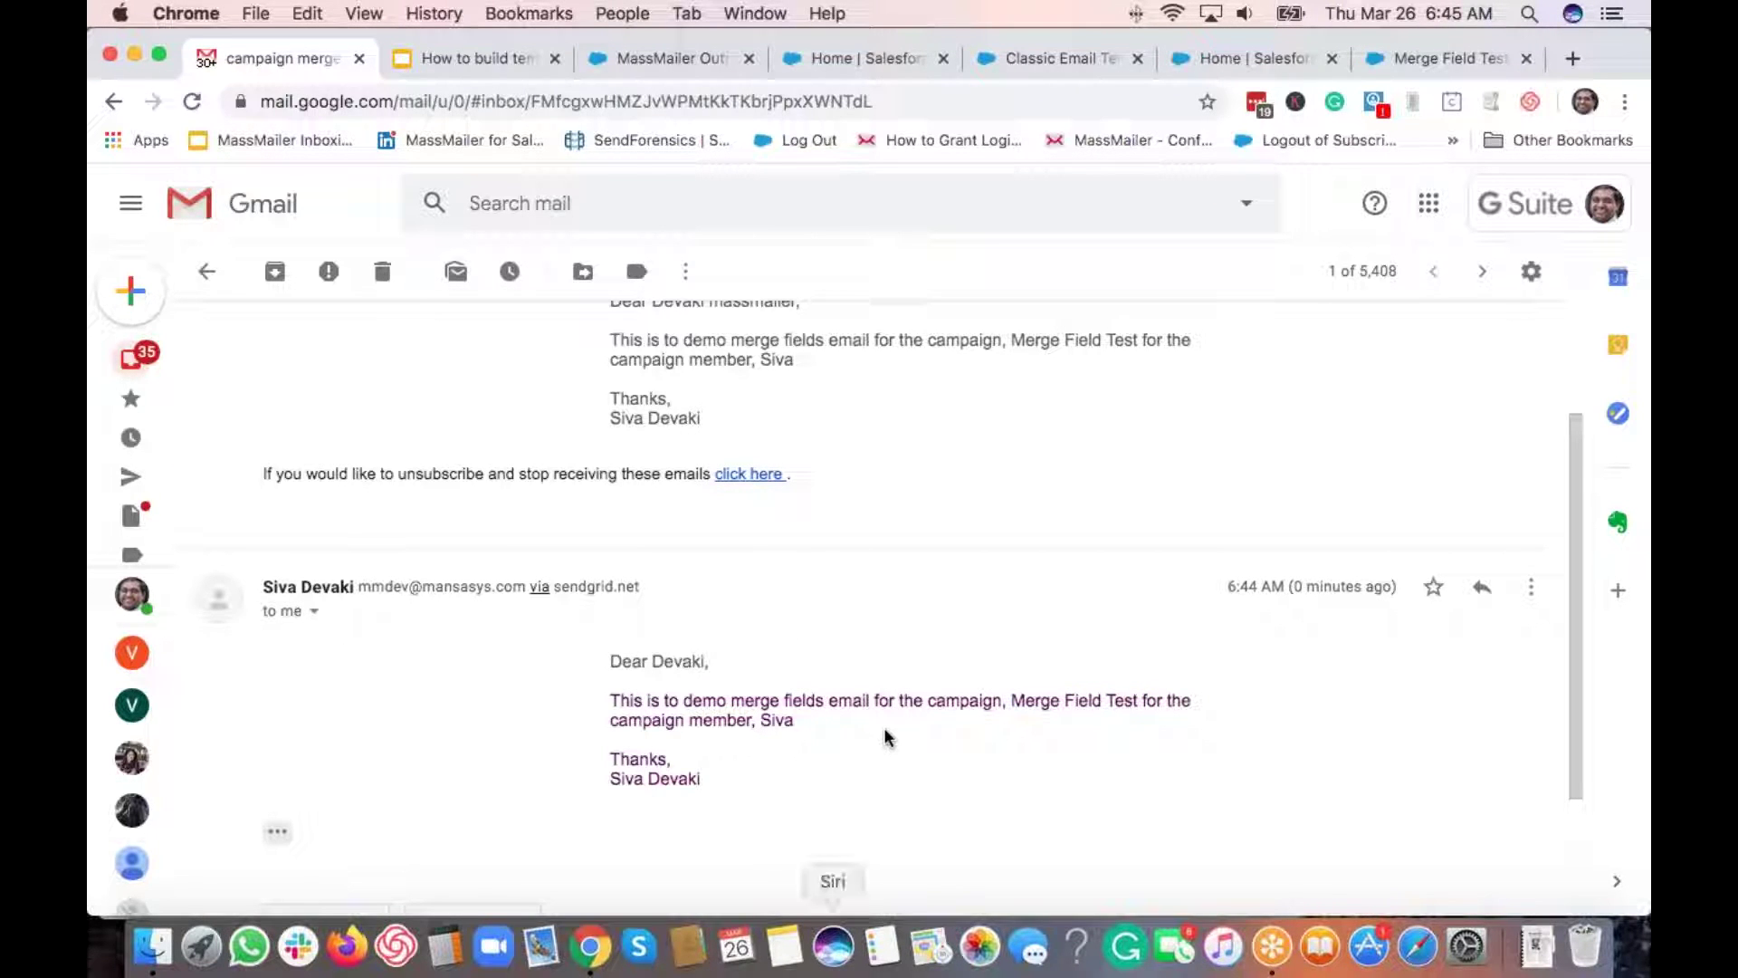
{"action": "scroll", "coordinate": [883, 740], "scroll_direction": "up", "scroll_amount": 3}
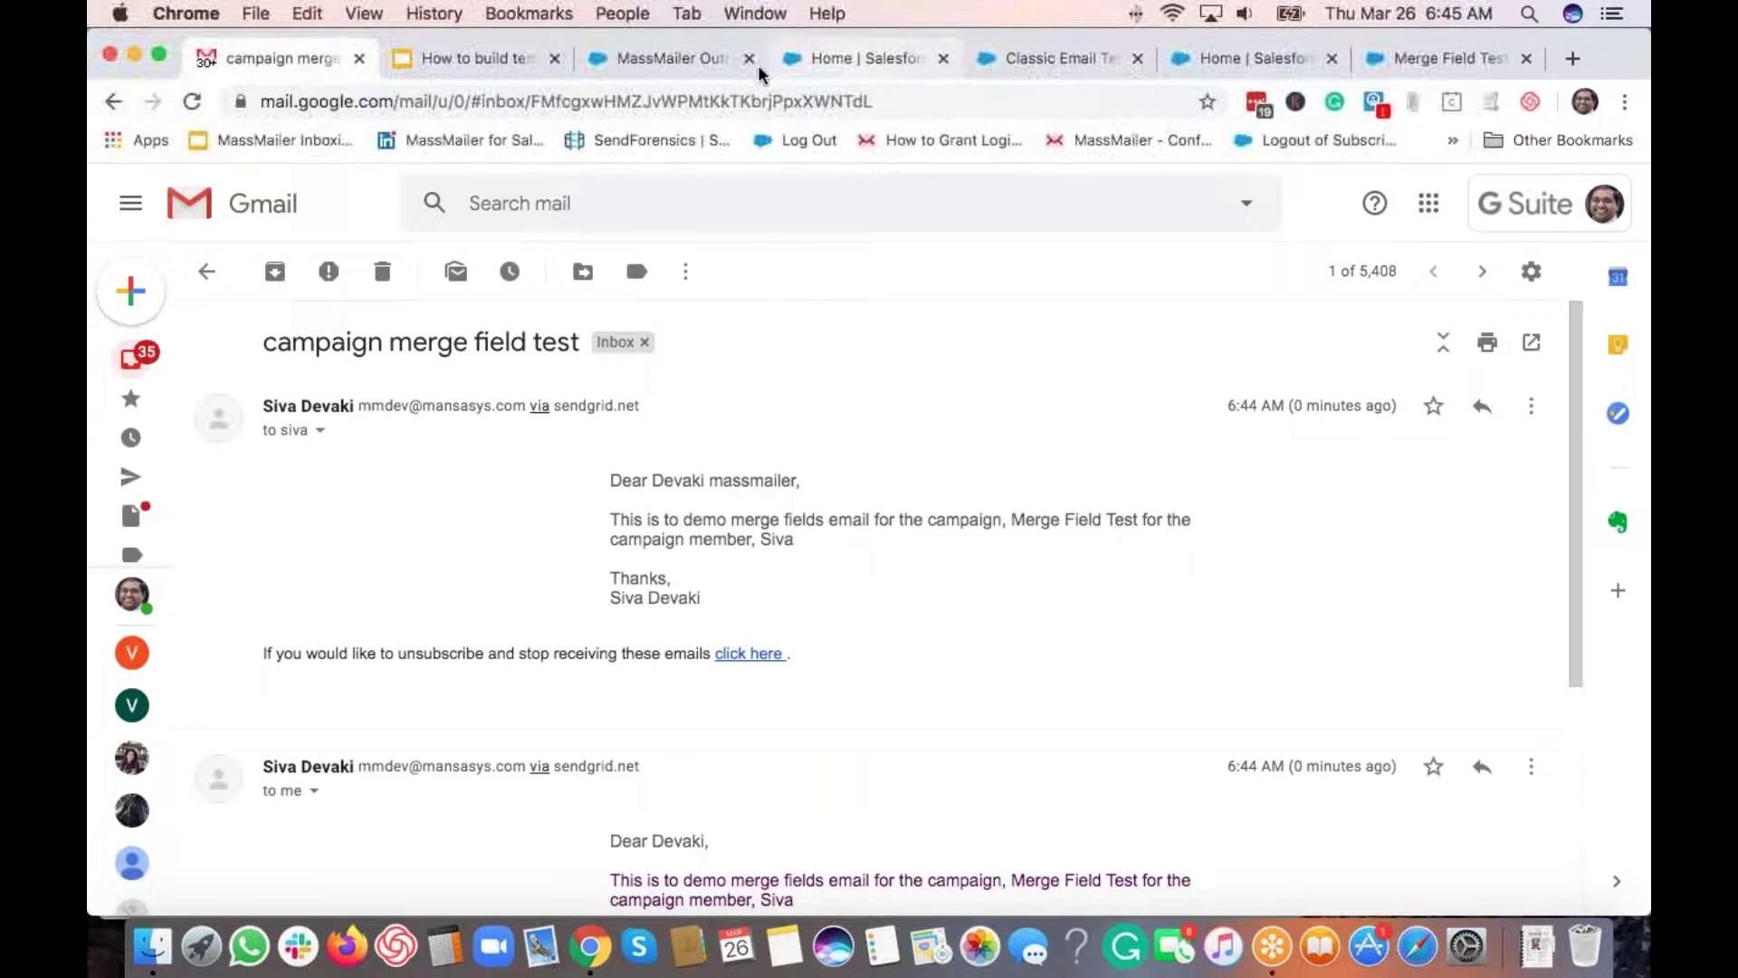
Step: Return to the MassMailer outreach tab and open the MassMailer Setup page
{"action": "left_click", "coordinate": [683, 60]}
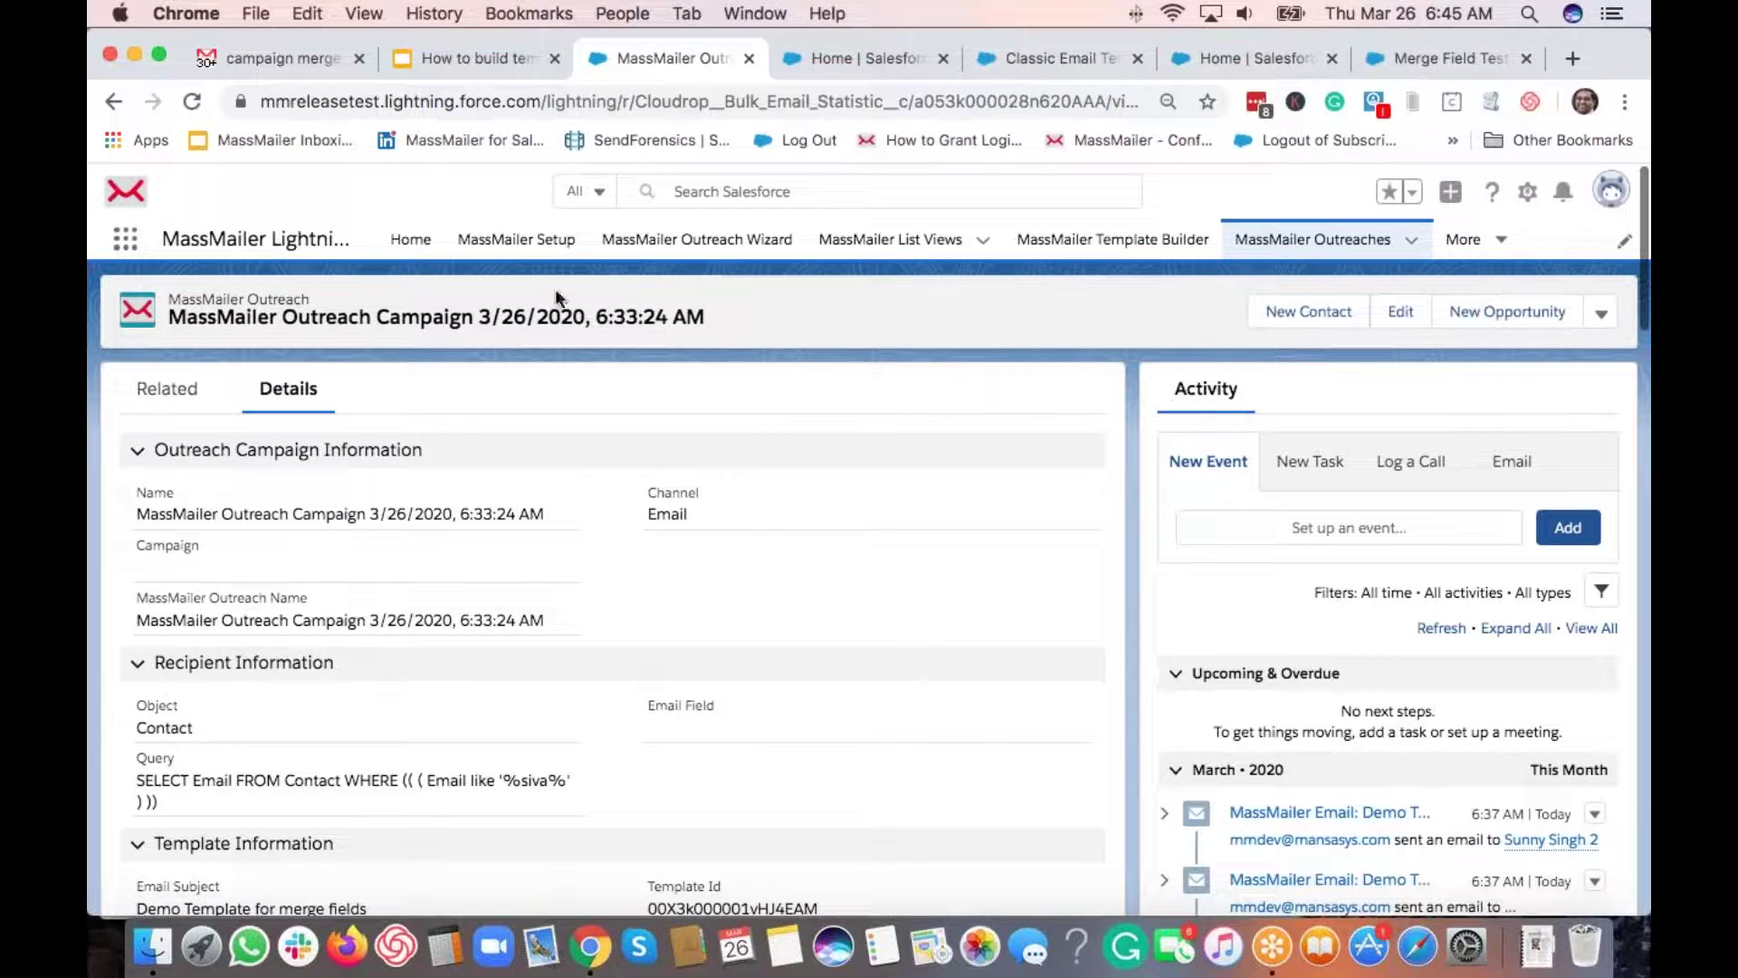
{"action": "left_click", "coordinate": [512, 239]}
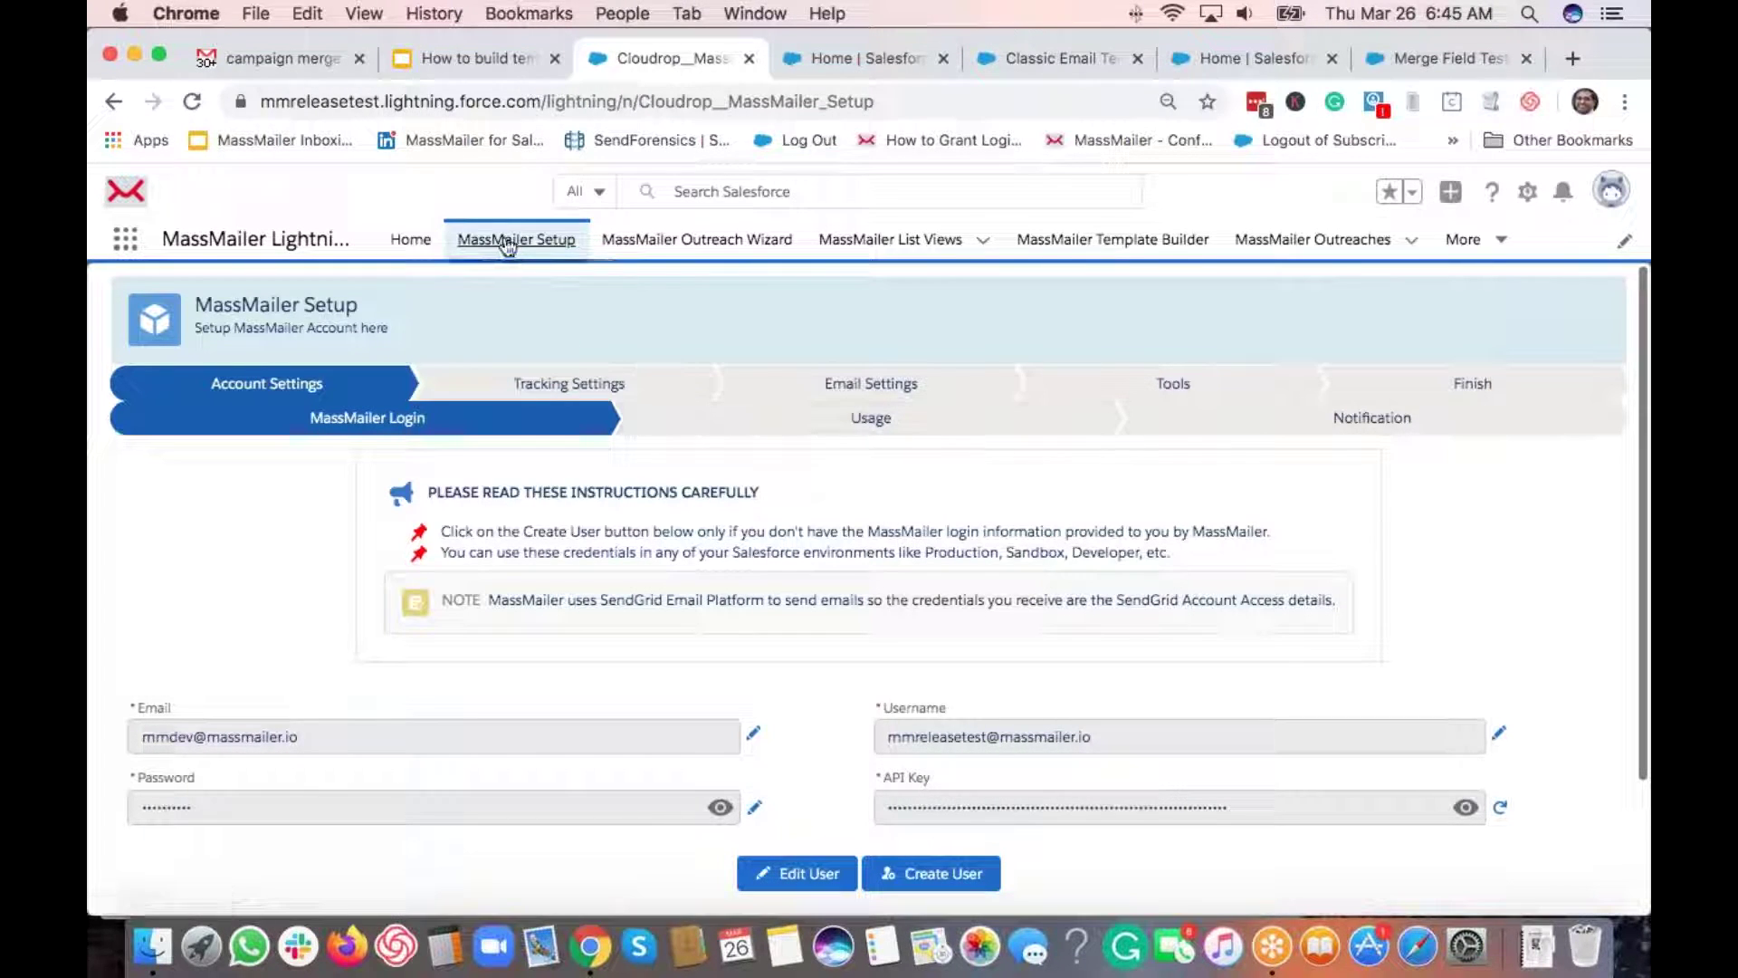
Step: Go to the email settings step of MassMailer Setup and add a new object row
{"action": "left_click", "coordinate": [815, 390]}
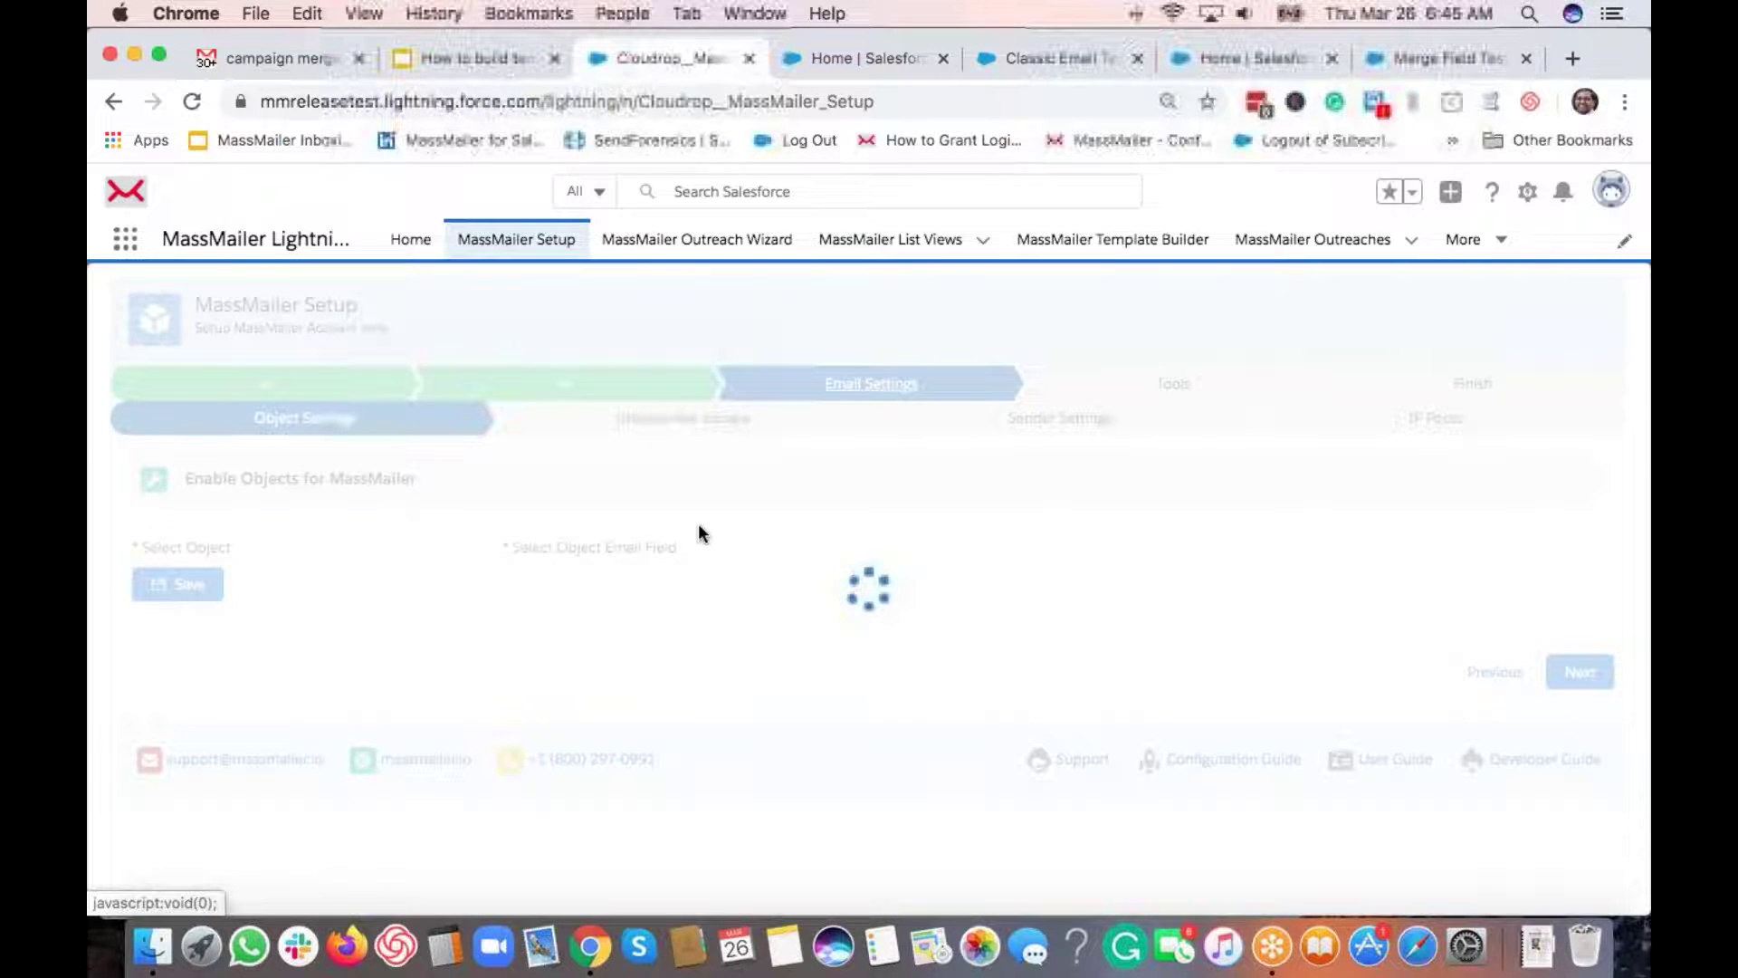
{"action": "scroll", "coordinate": [924, 629], "scroll_direction": "down", "scroll_amount": 3}
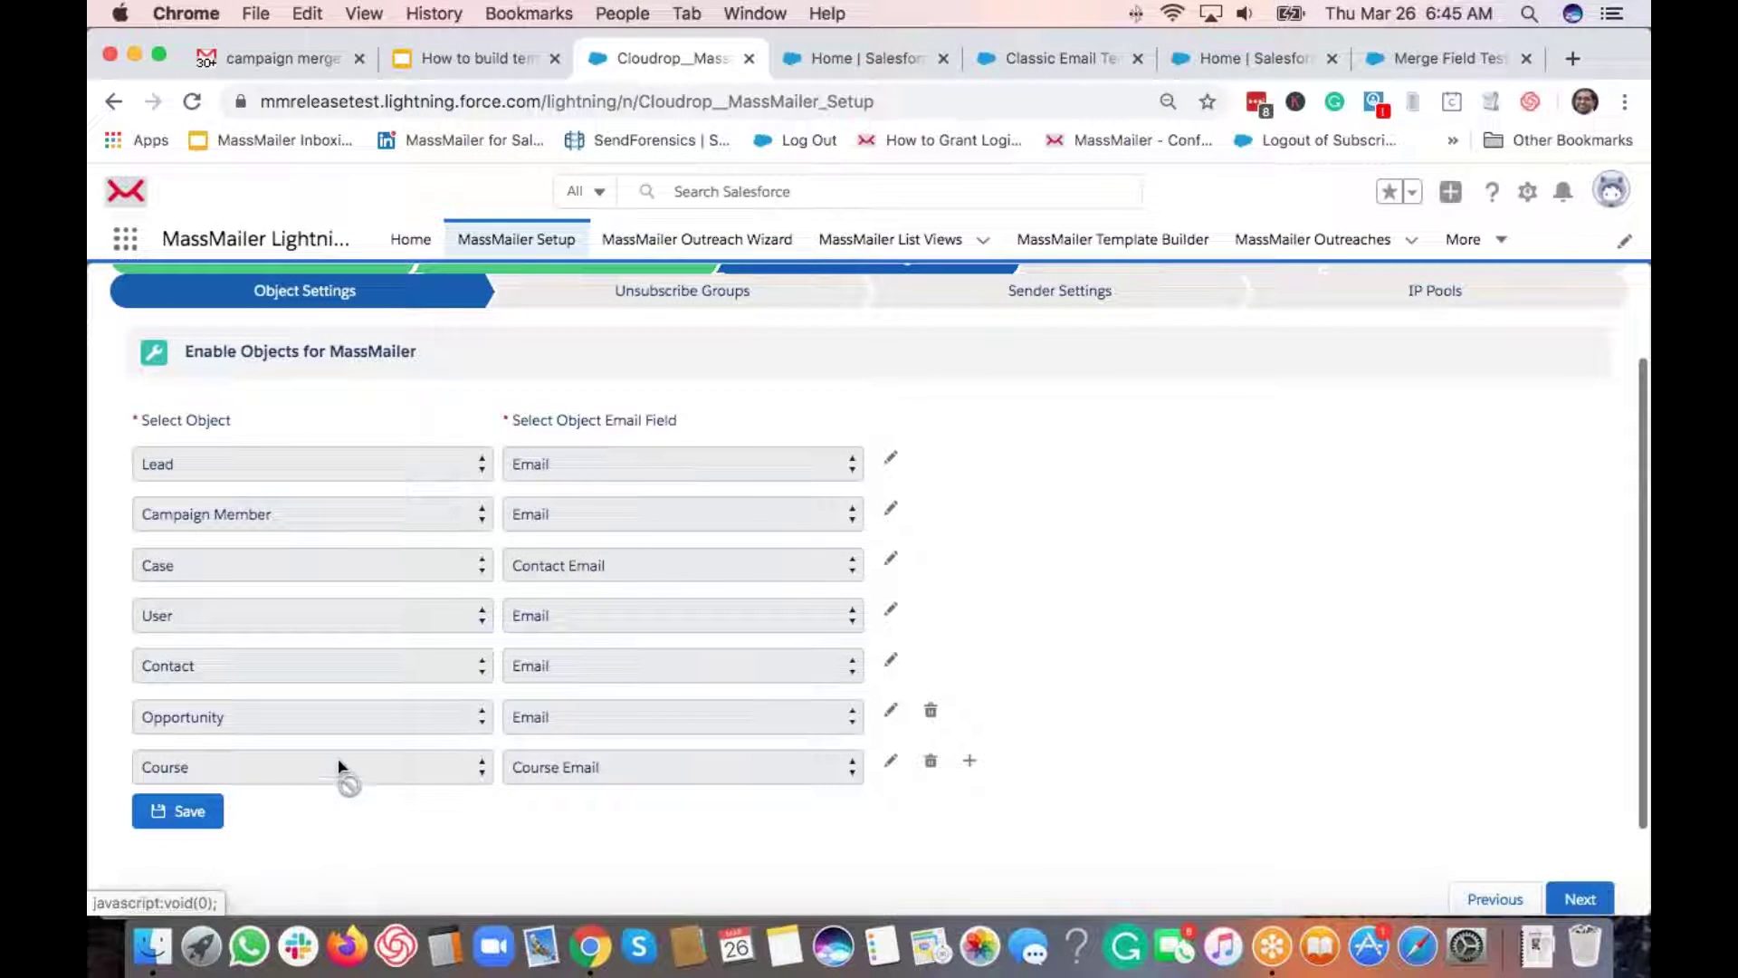
{"action": "left_click", "coordinate": [969, 762]}
{"action": "scroll", "coordinate": [452, 800], "scroll_direction": "down", "scroll_amount": 3}
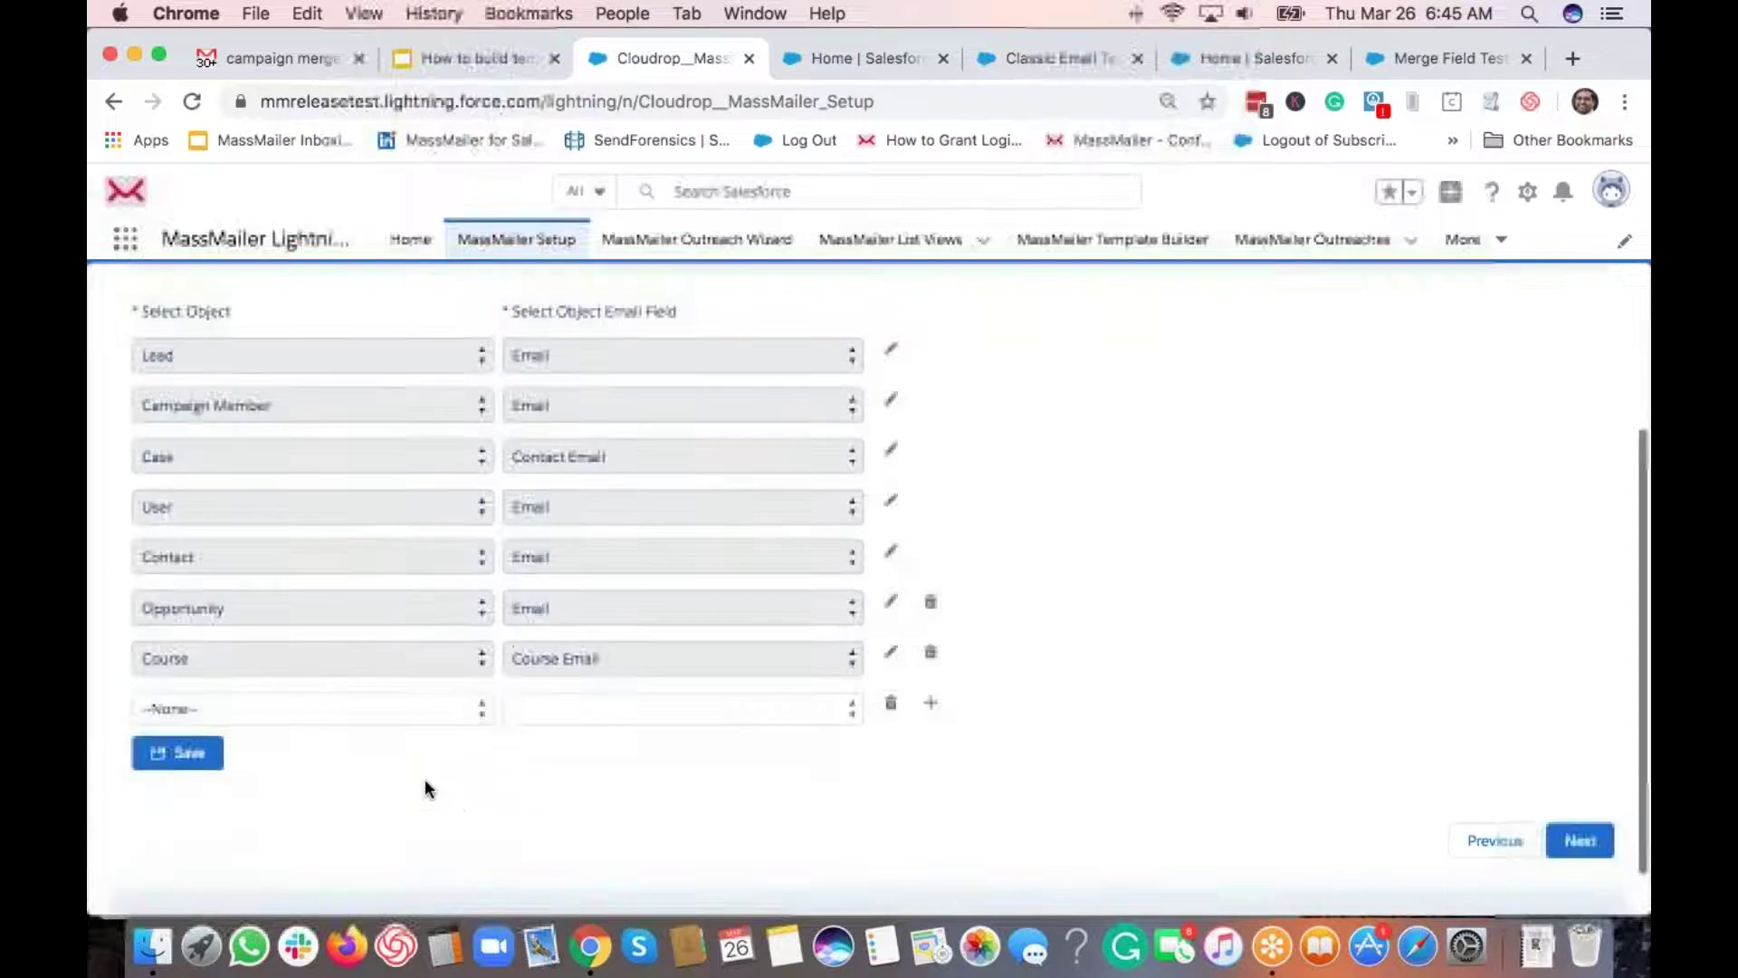
Step: Map the new row to Application with the Email field, save, then go to Salesforce Home
{"action": "left_click", "coordinate": [325, 688]}
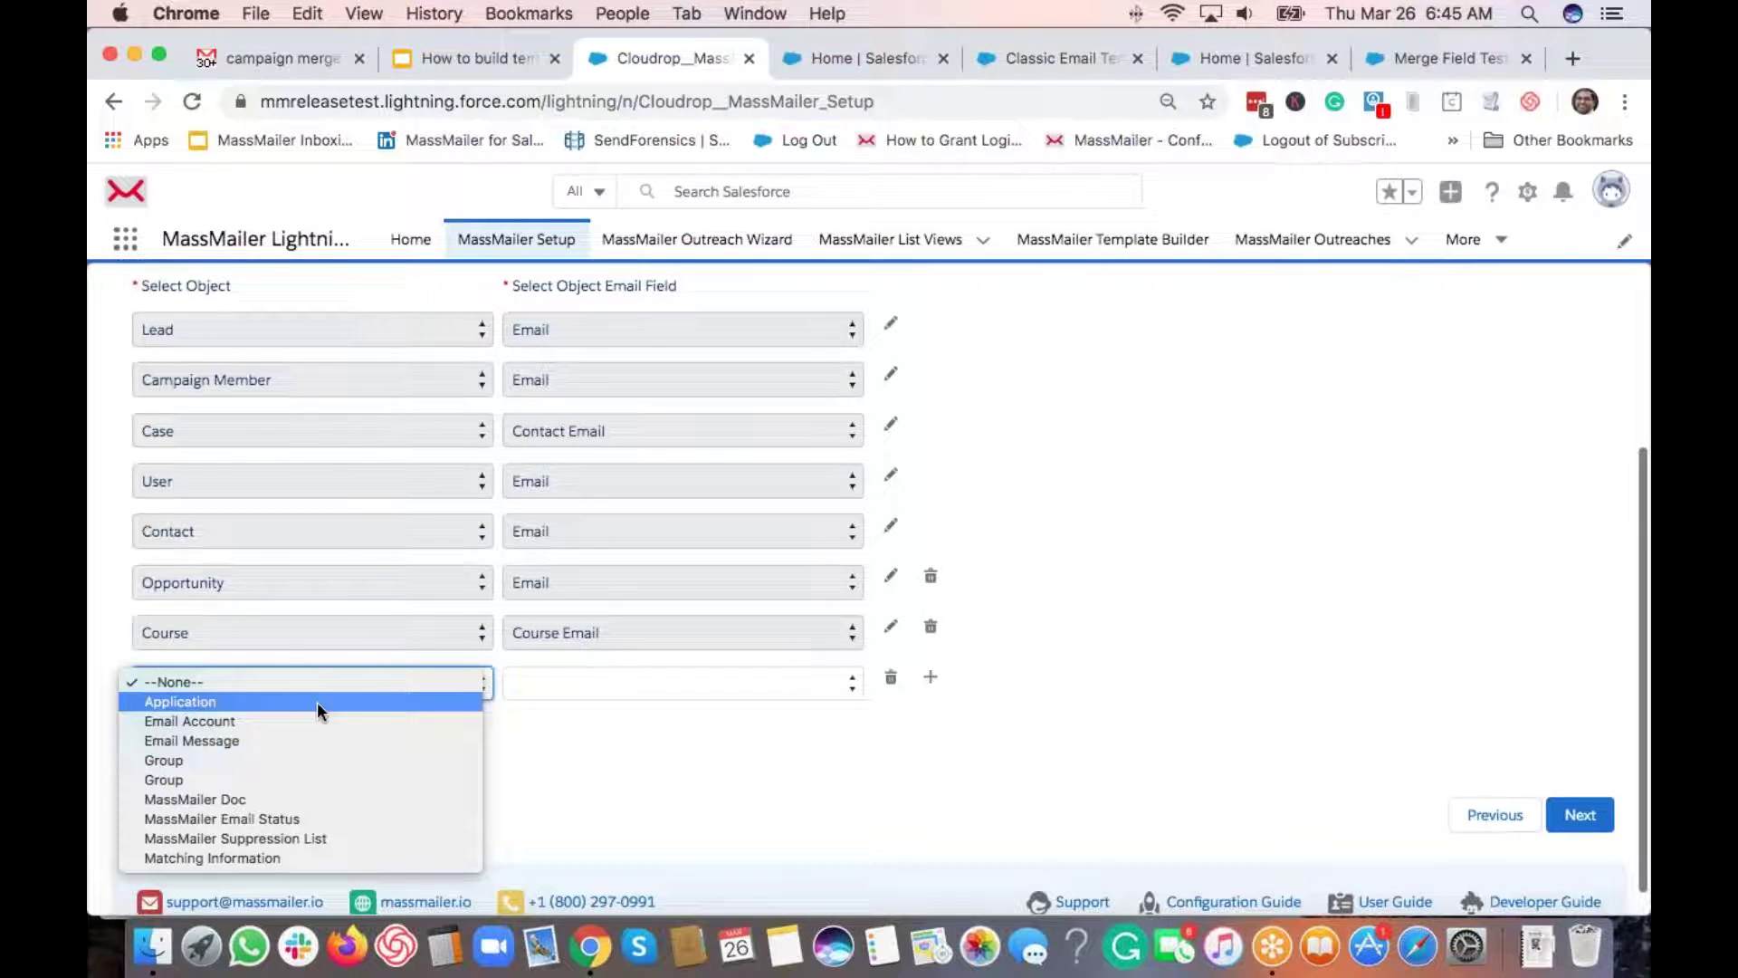
{"action": "left_click", "coordinate": [317, 703]}
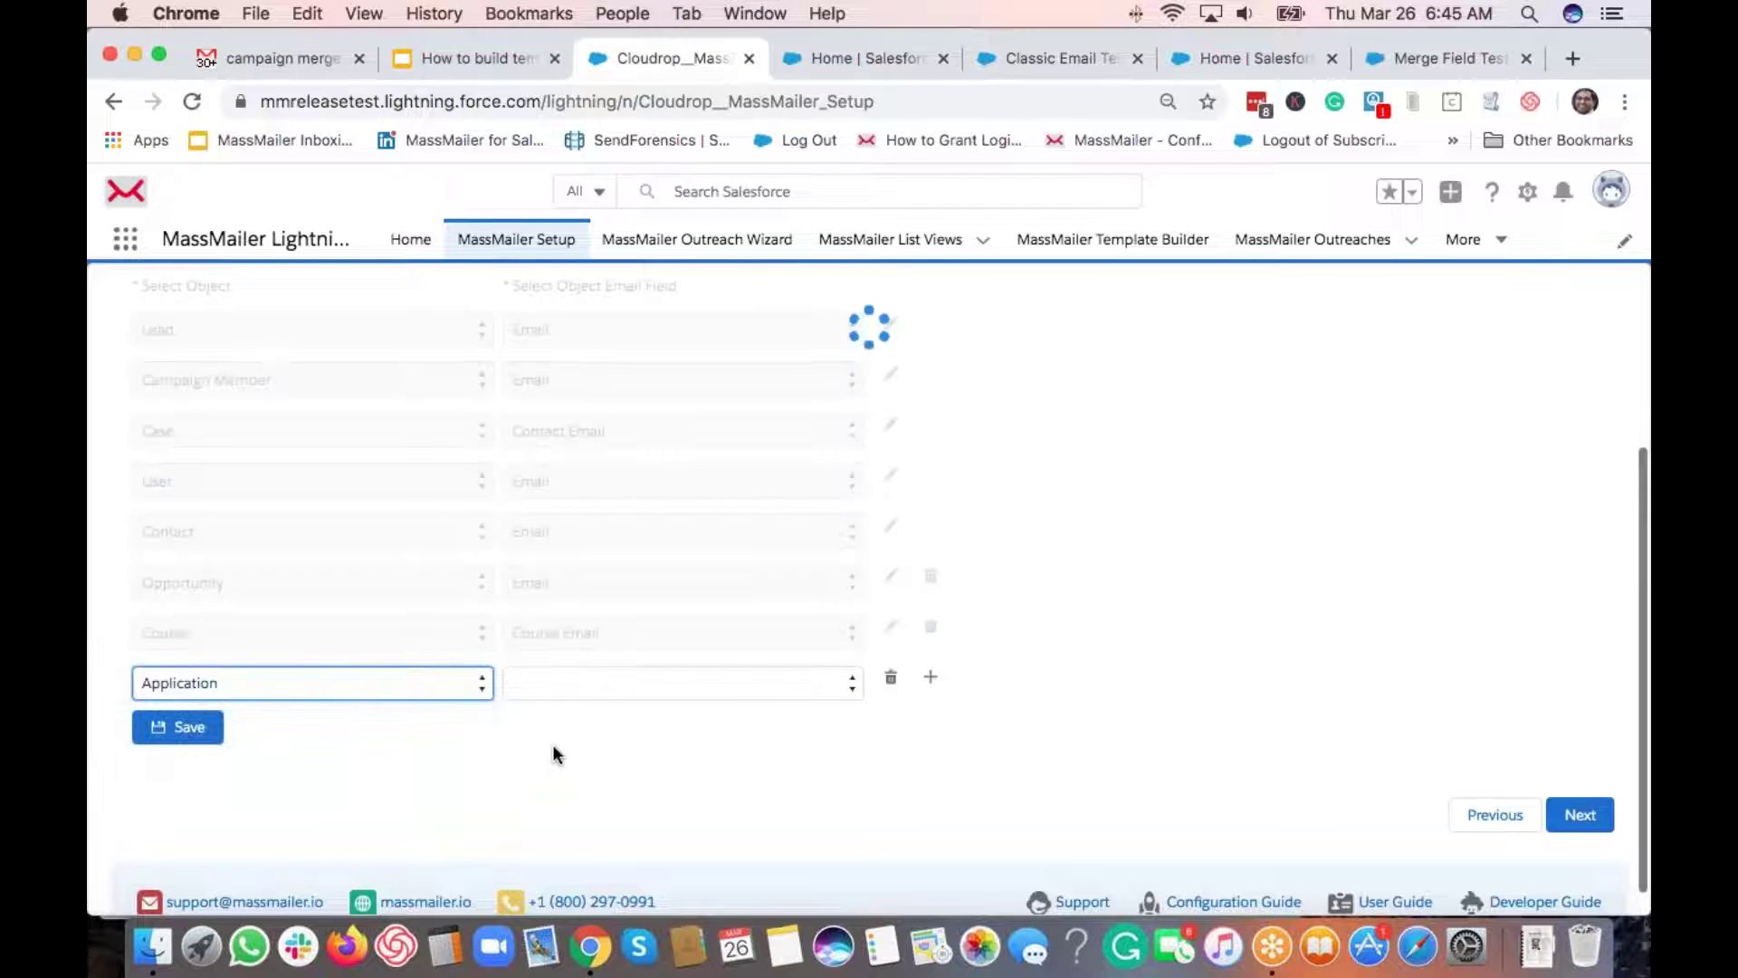
{"action": "left_click", "coordinate": [557, 690]}
{"action": "left_click", "coordinate": [554, 702]}
{"action": "left_click", "coordinate": [498, 764]}
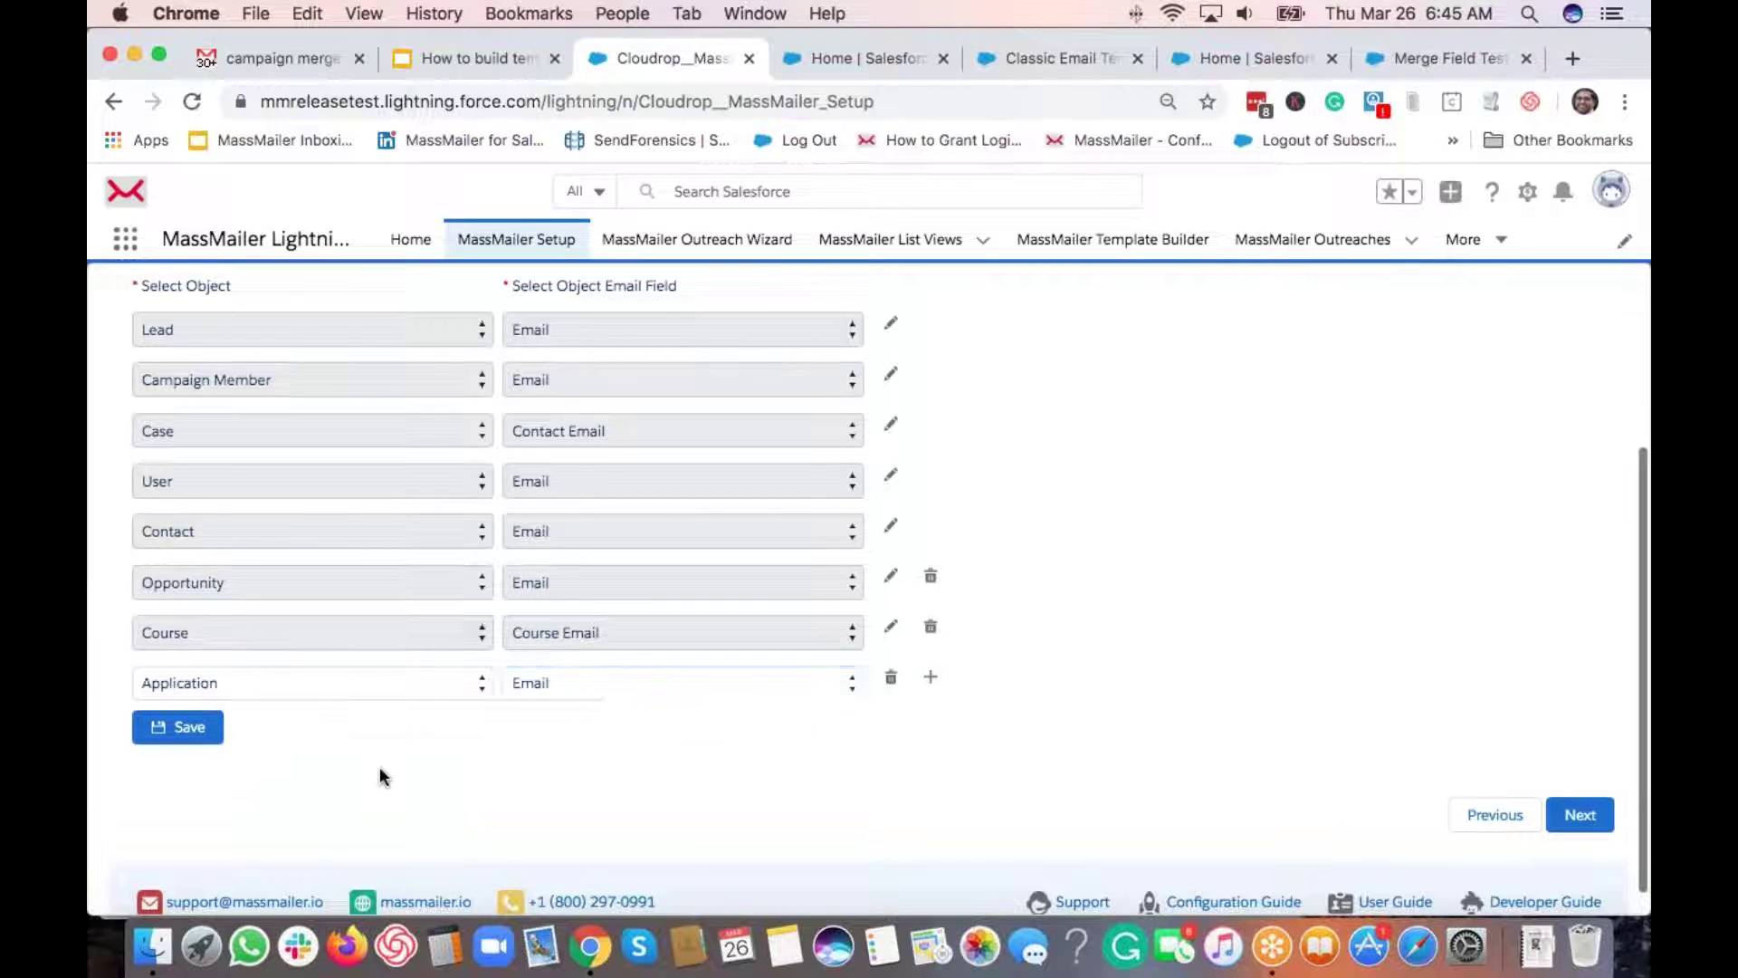
{"action": "left_click", "coordinate": [193, 733]}
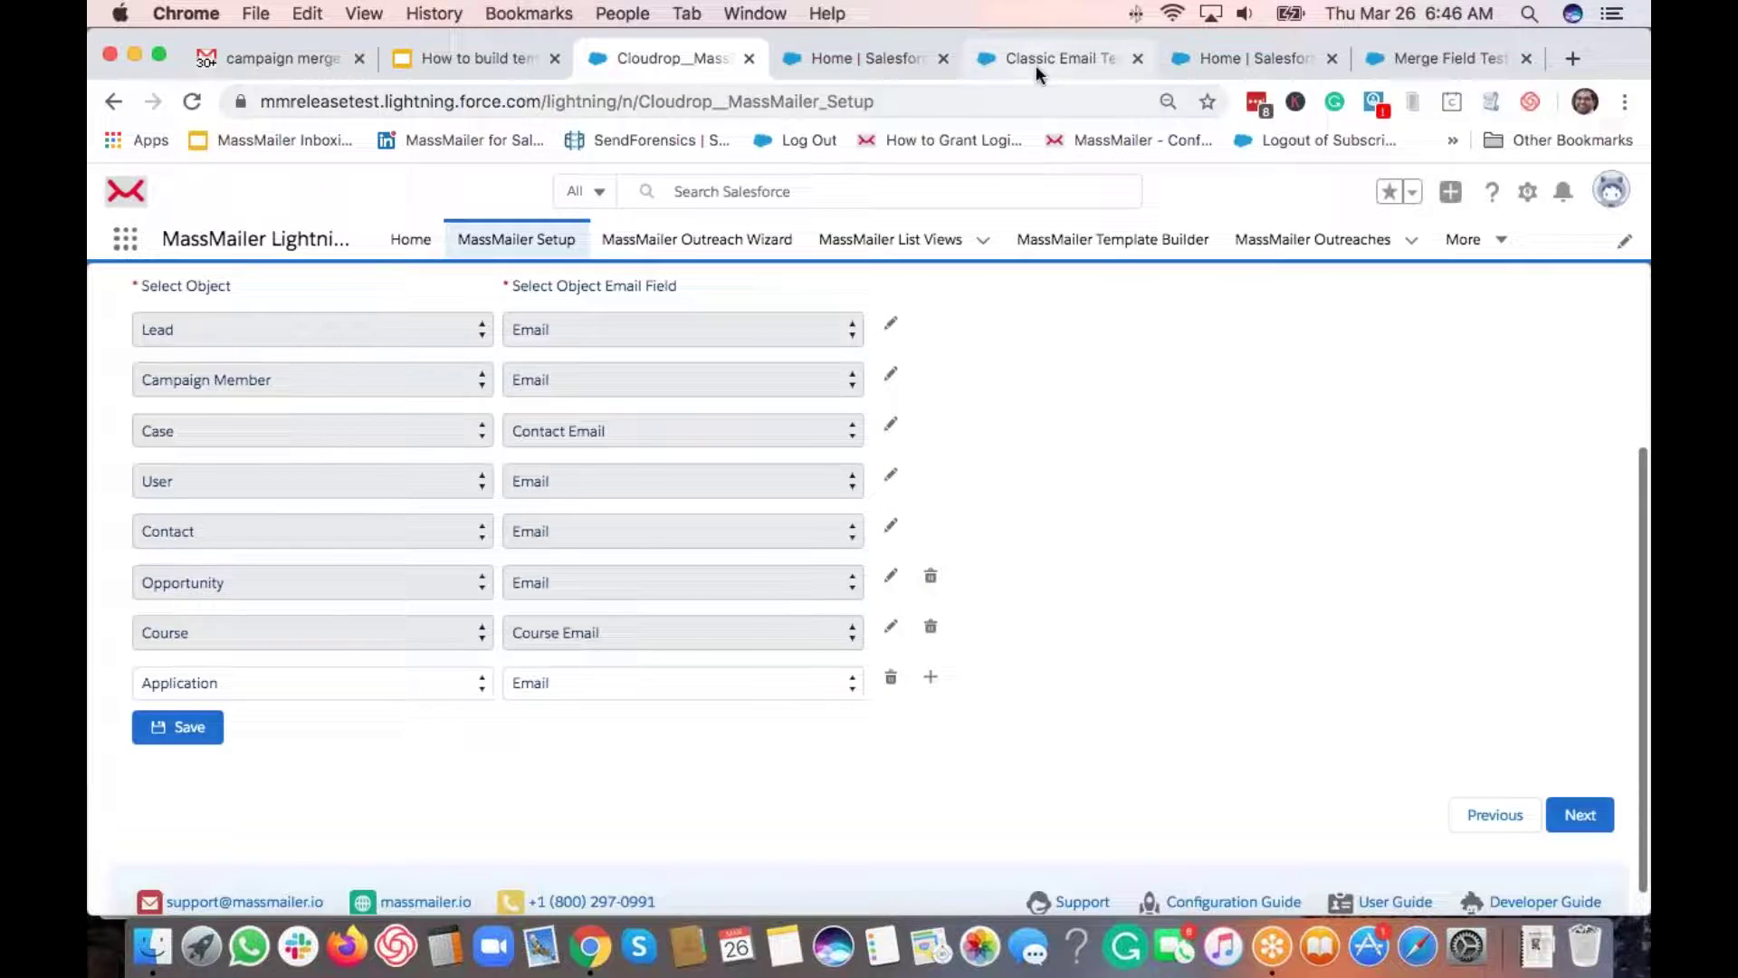
{"action": "left_click", "coordinate": [910, 57]}
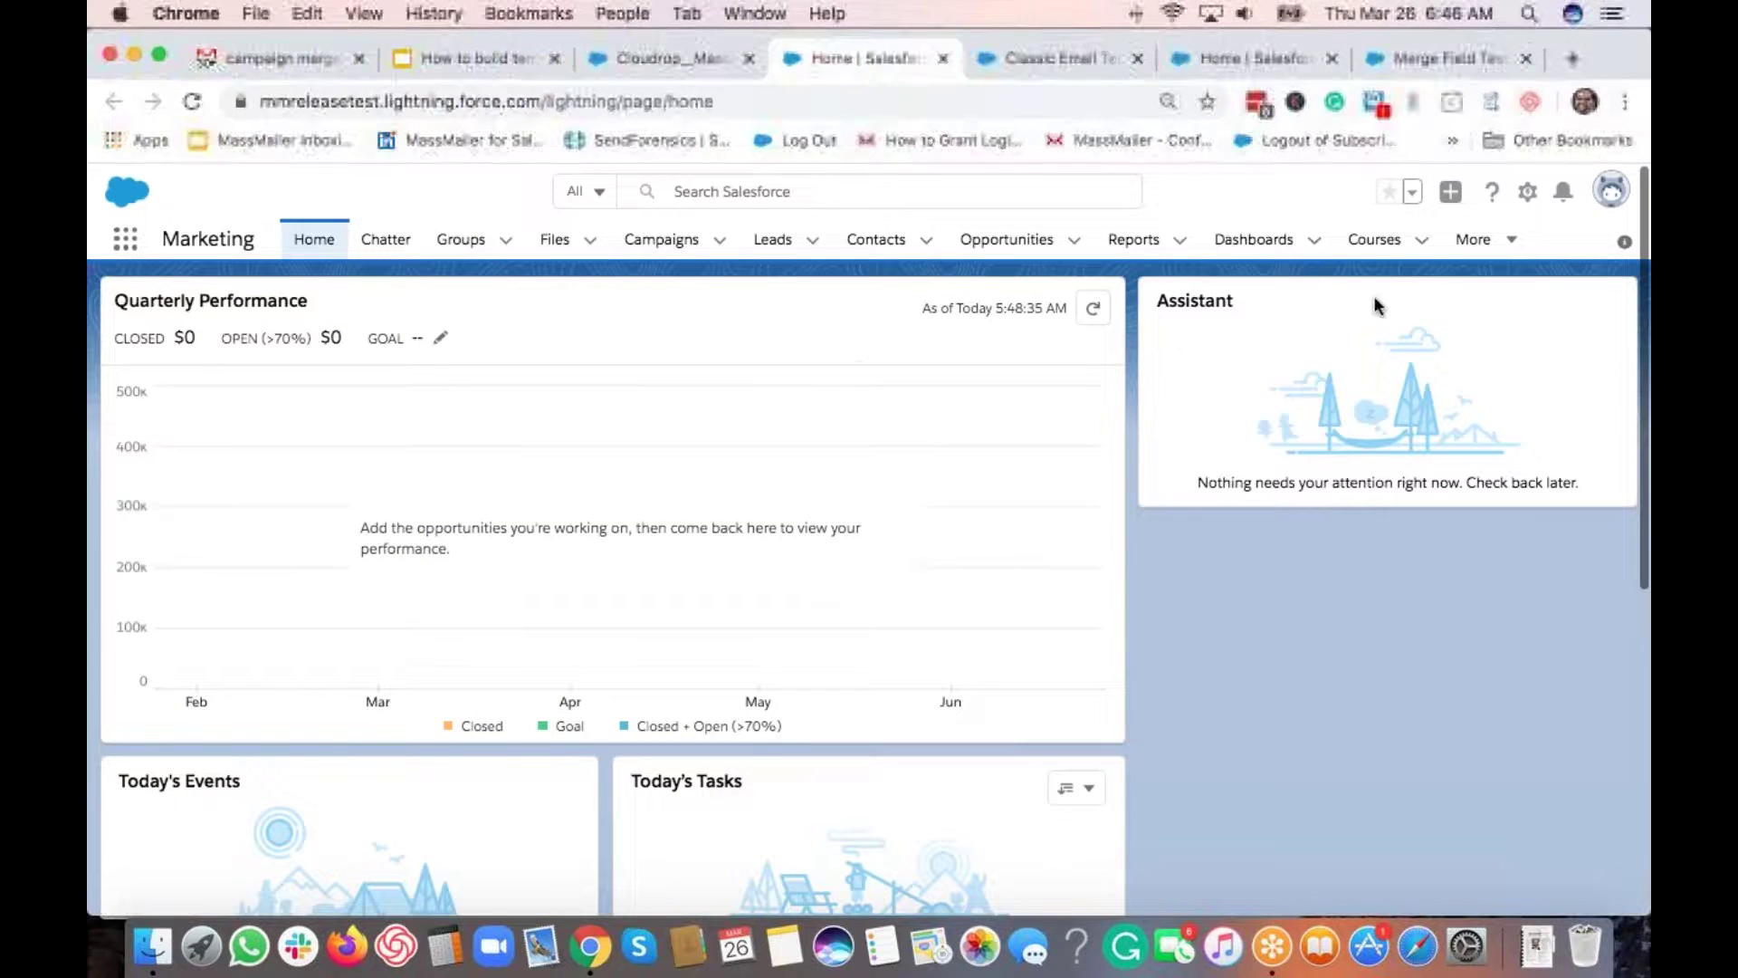
Step: Select Comp Science and Maths in the All Courses list view and send them via MassMailer
{"action": "left_click", "coordinate": [1374, 240]}
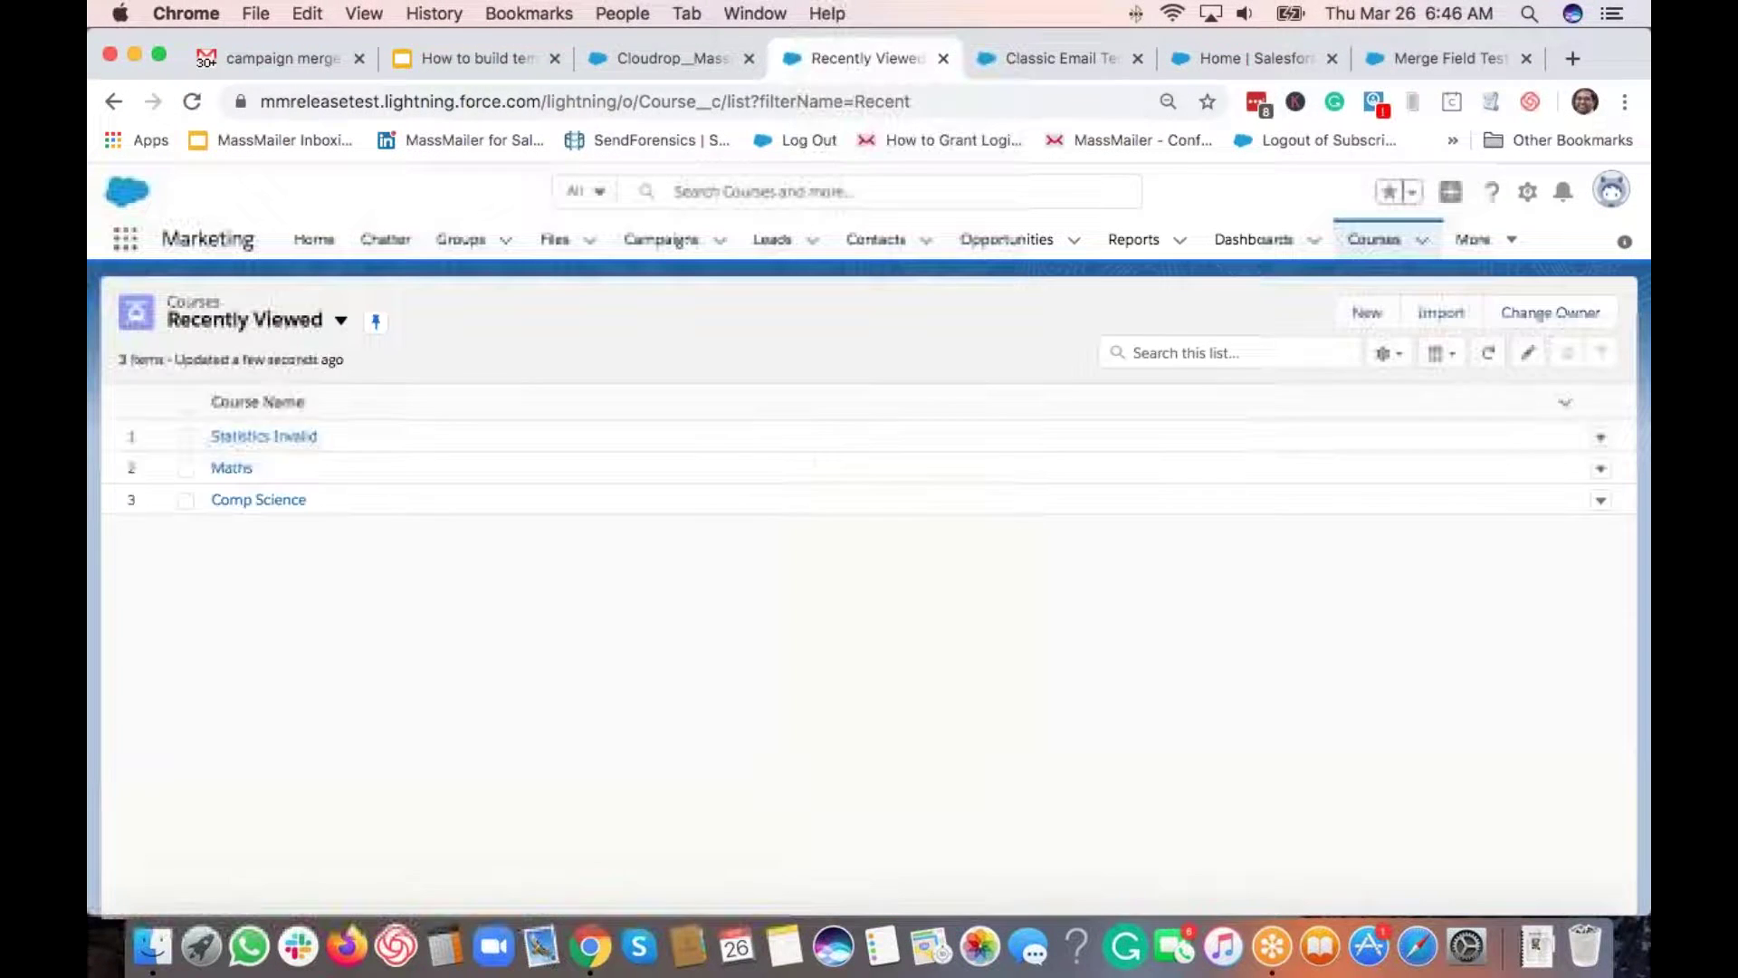
{"action": "left_click", "coordinate": [340, 319]}
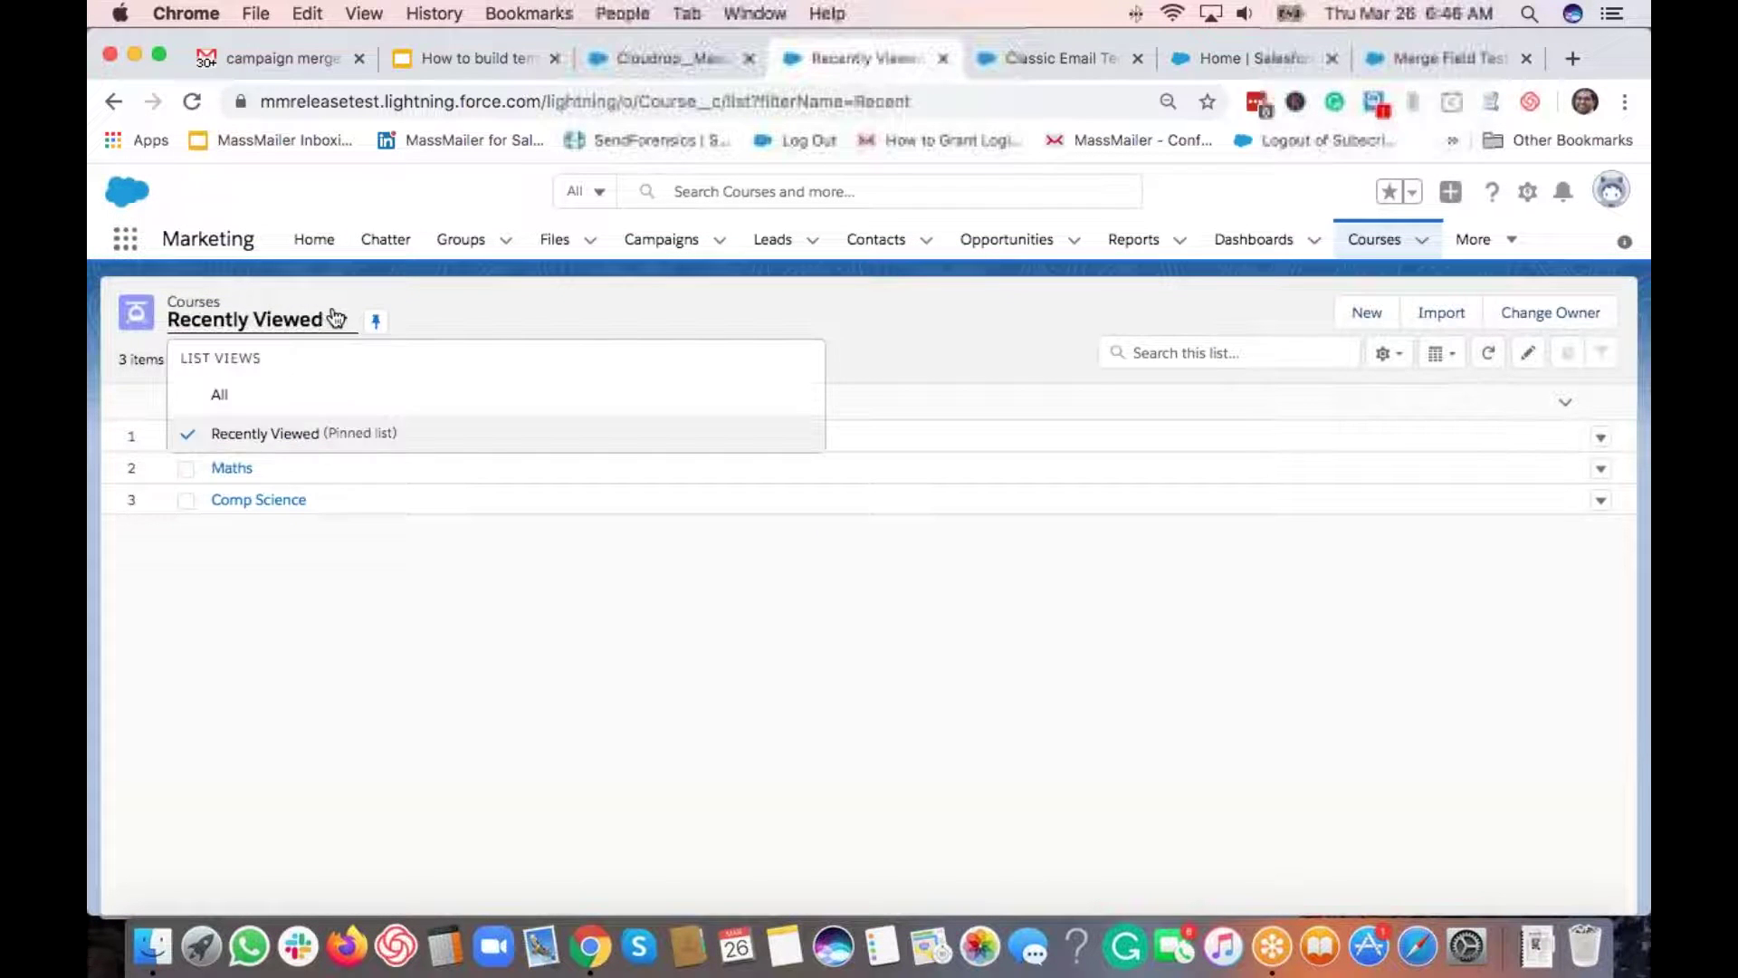
{"action": "left_click", "coordinate": [220, 396]}
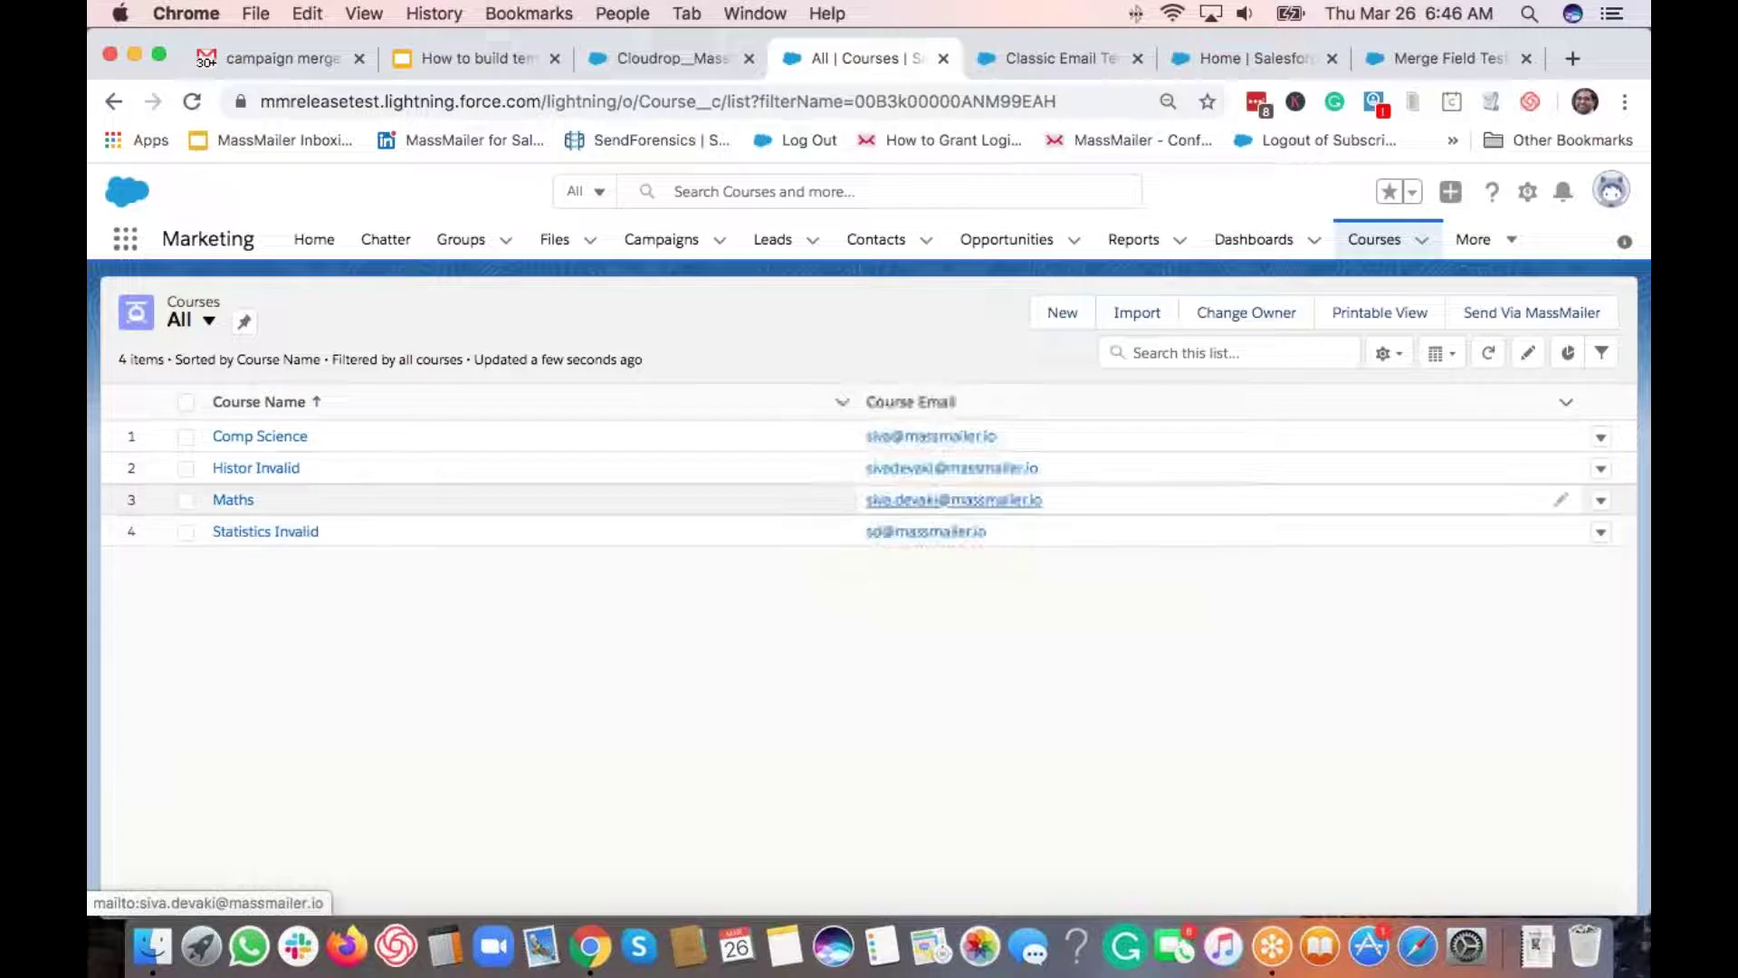
{"action": "left_click", "coordinate": [185, 436]}
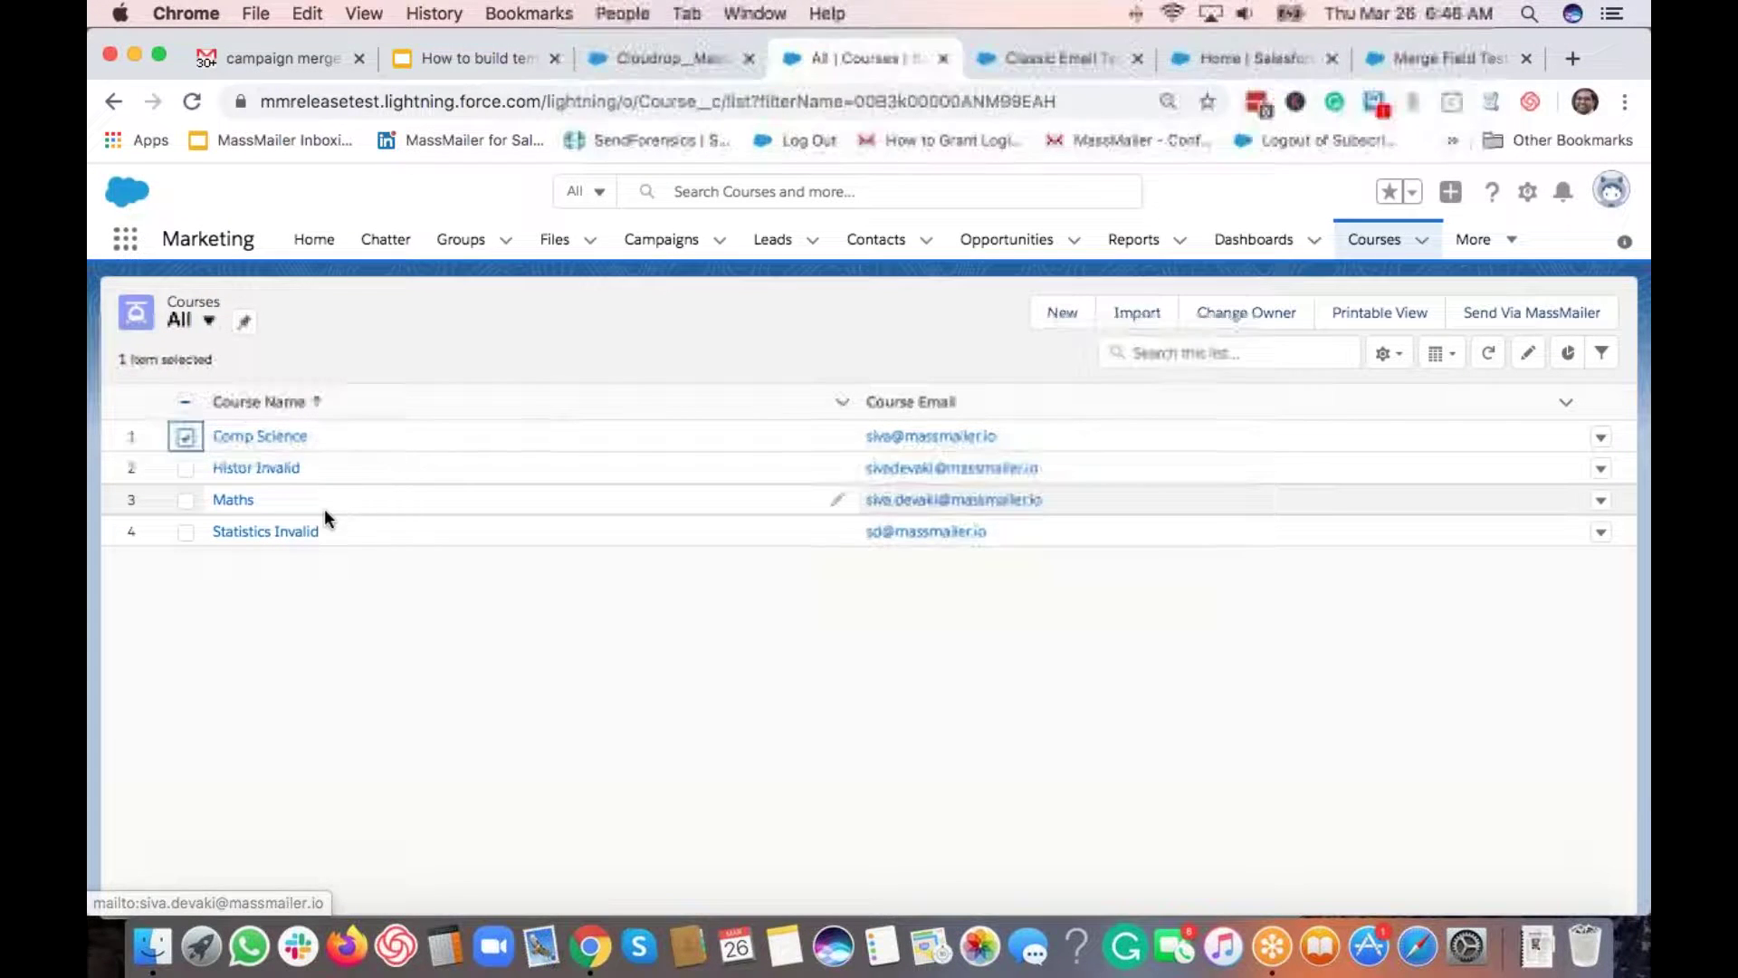
{"action": "left_click", "coordinate": [186, 501]}
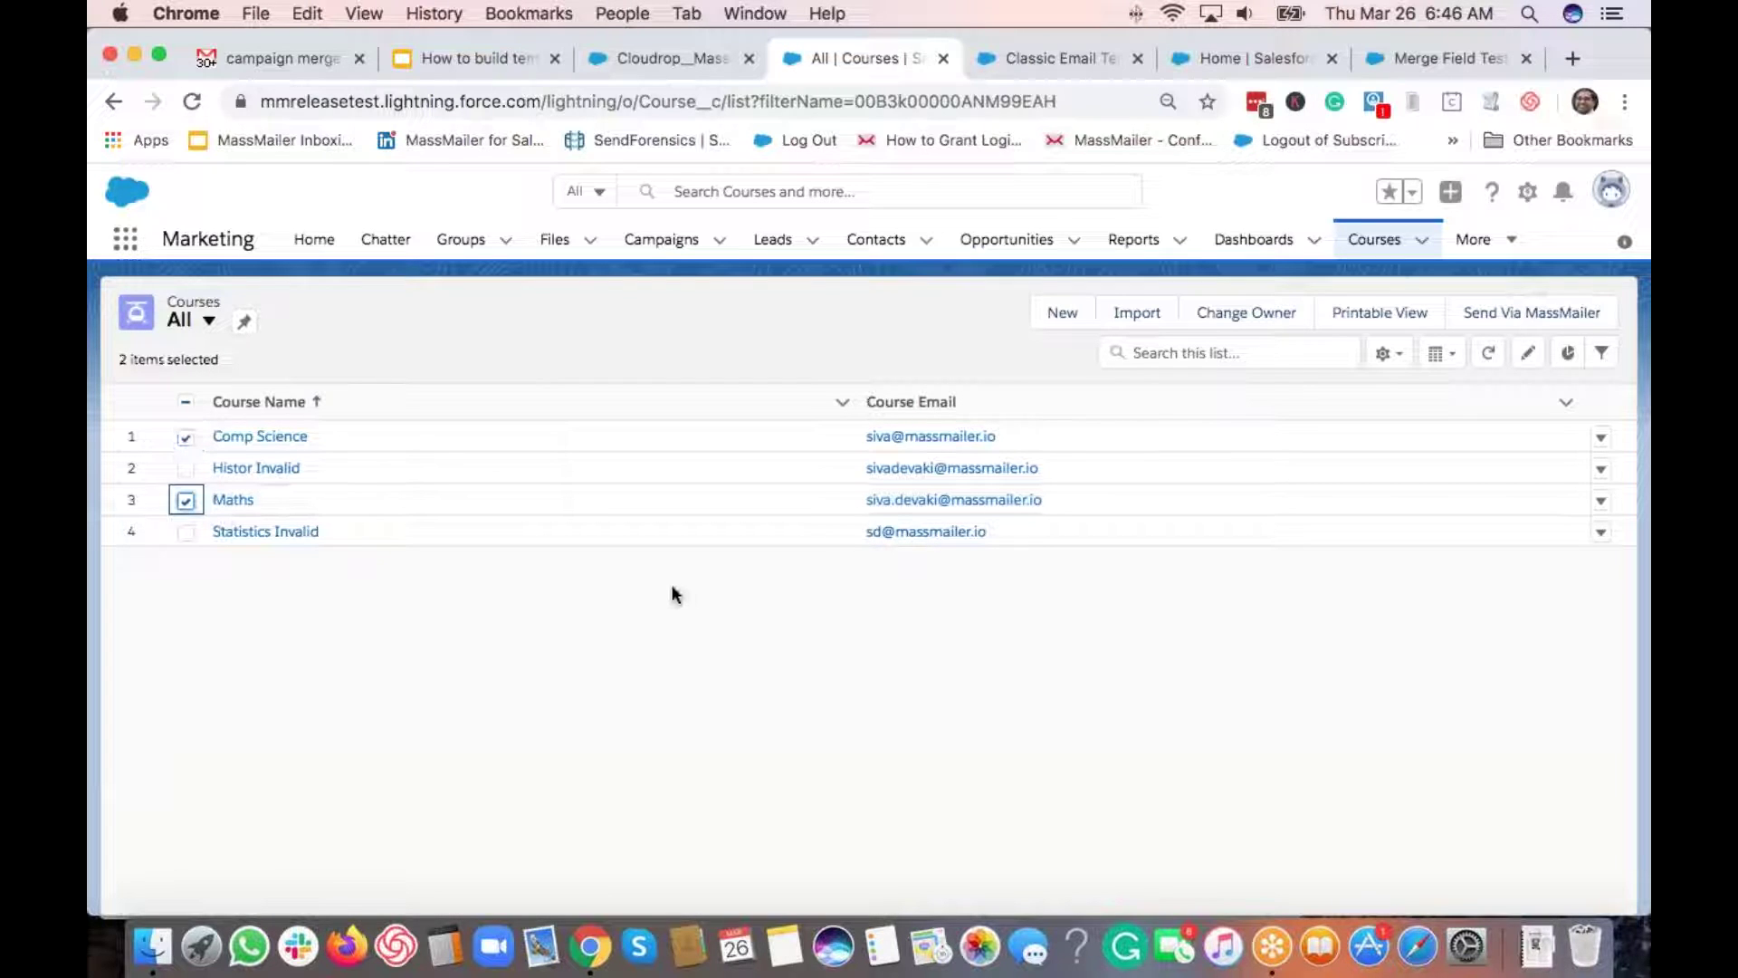
{"action": "left_click", "coordinate": [1536, 317]}
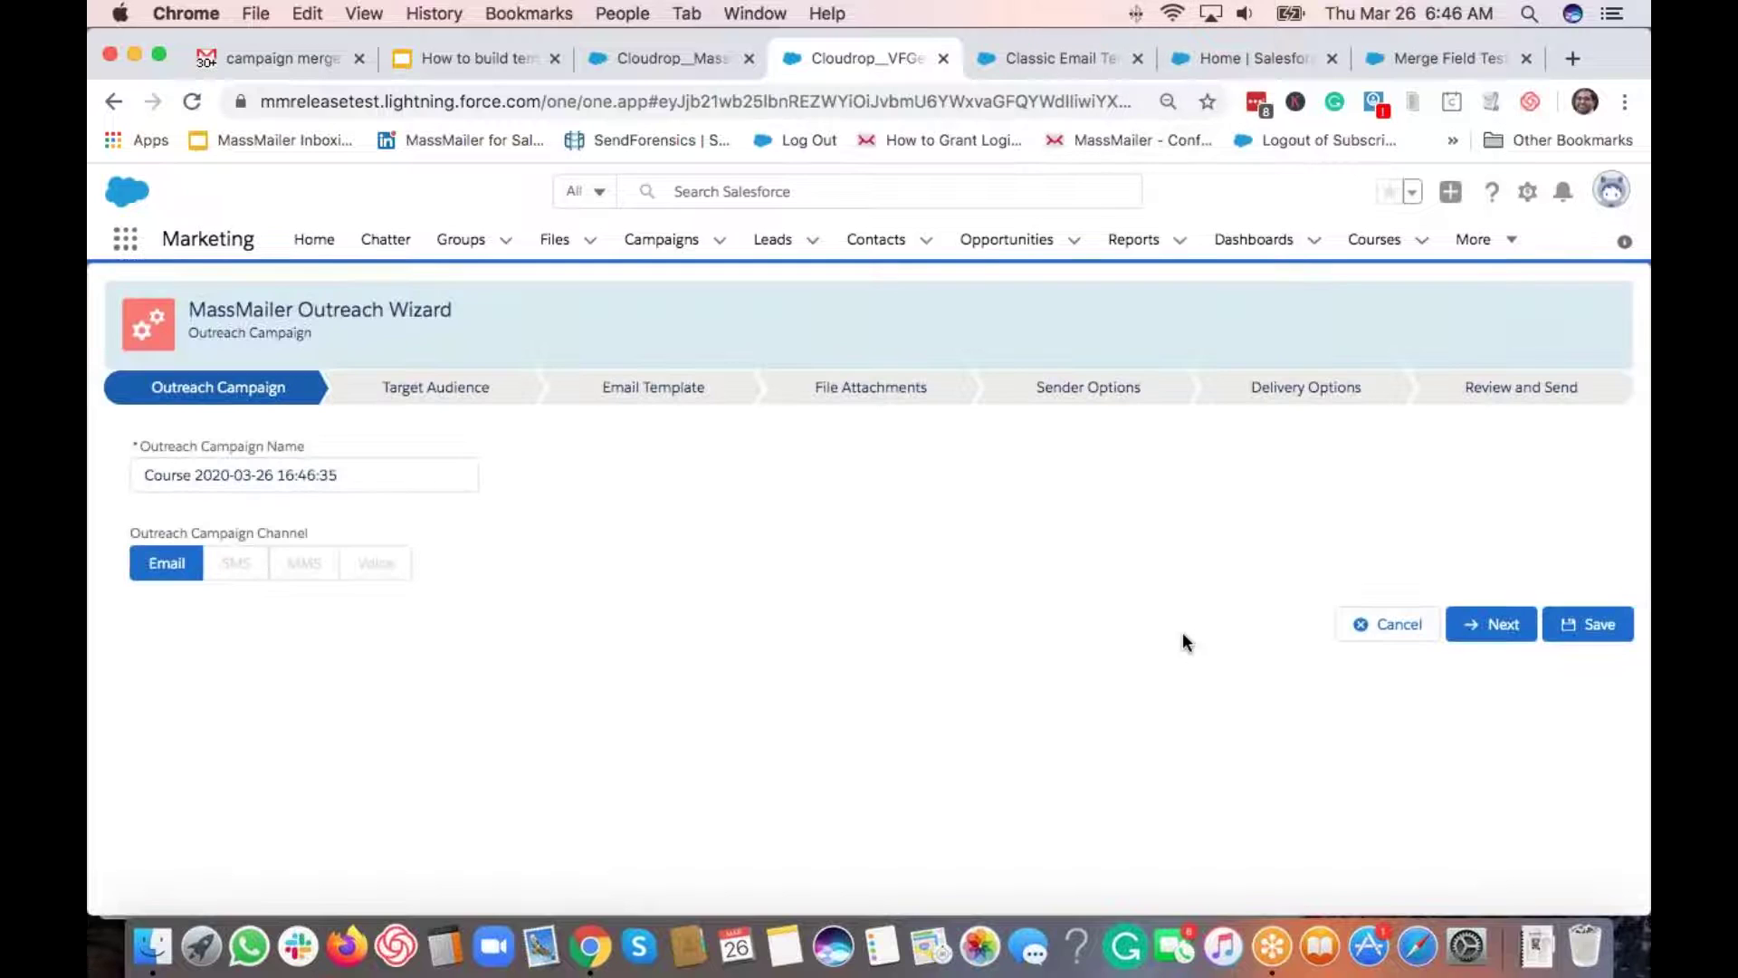
Step: Advance past the two-course audience and choose the MassMailer template folder
{"action": "left_click", "coordinate": [1489, 624]}
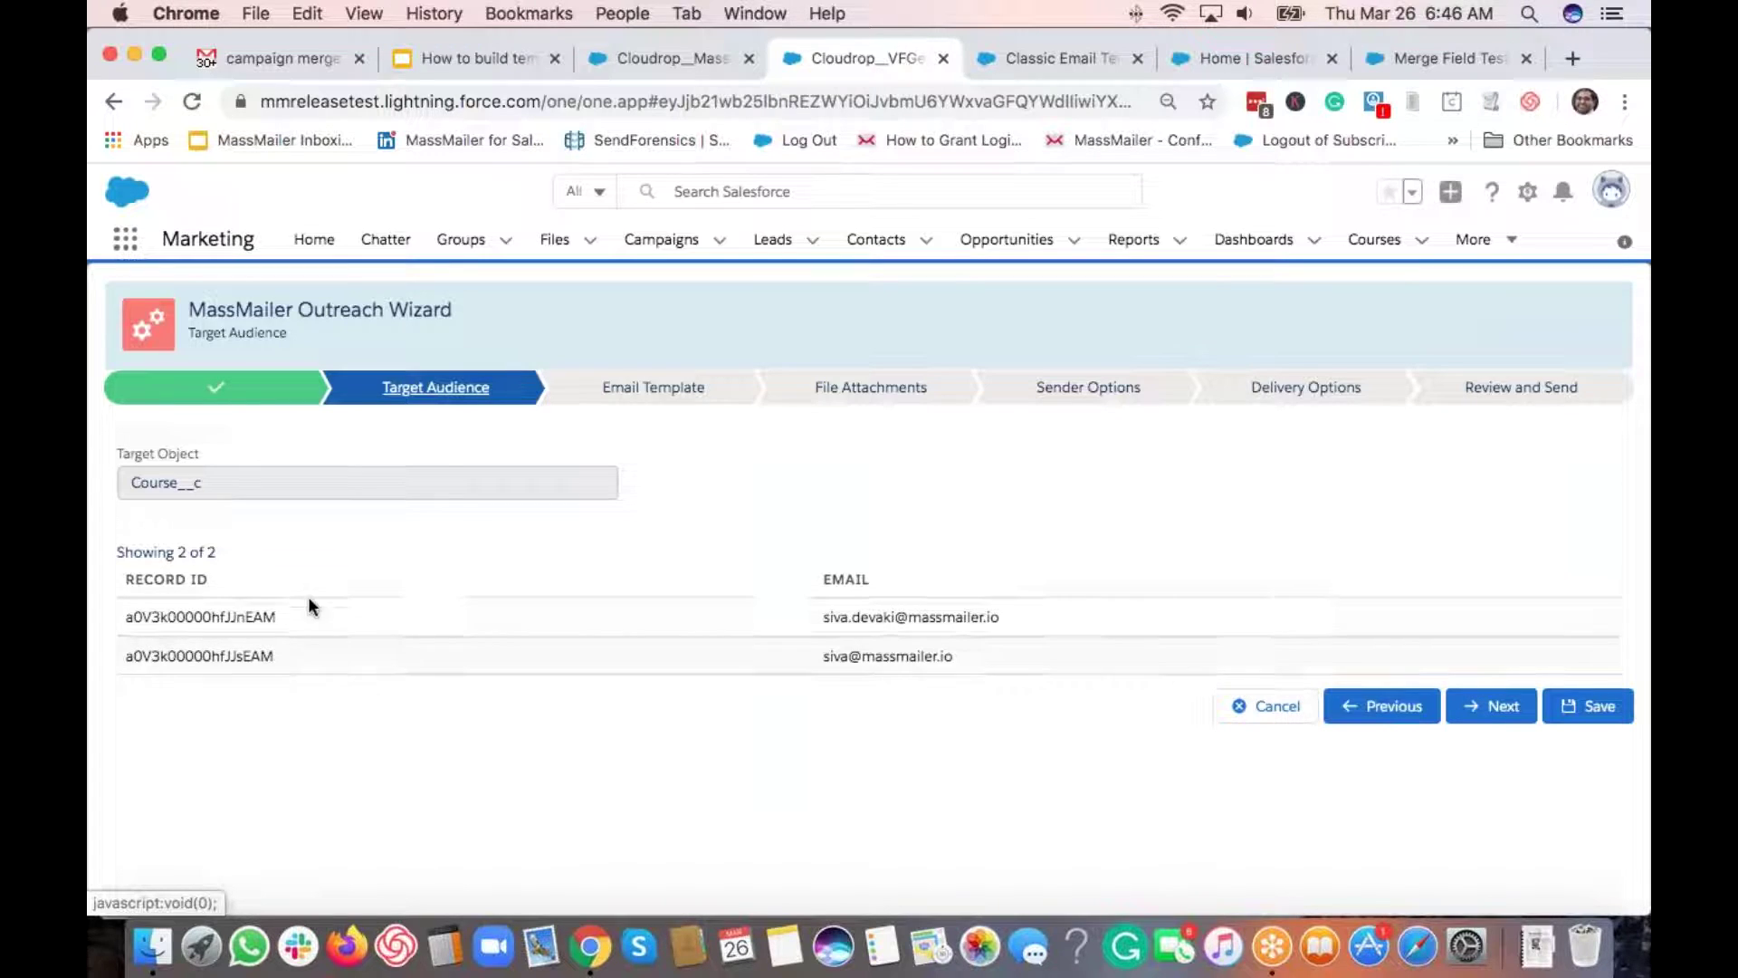
{"action": "left_click", "coordinate": [1490, 706]}
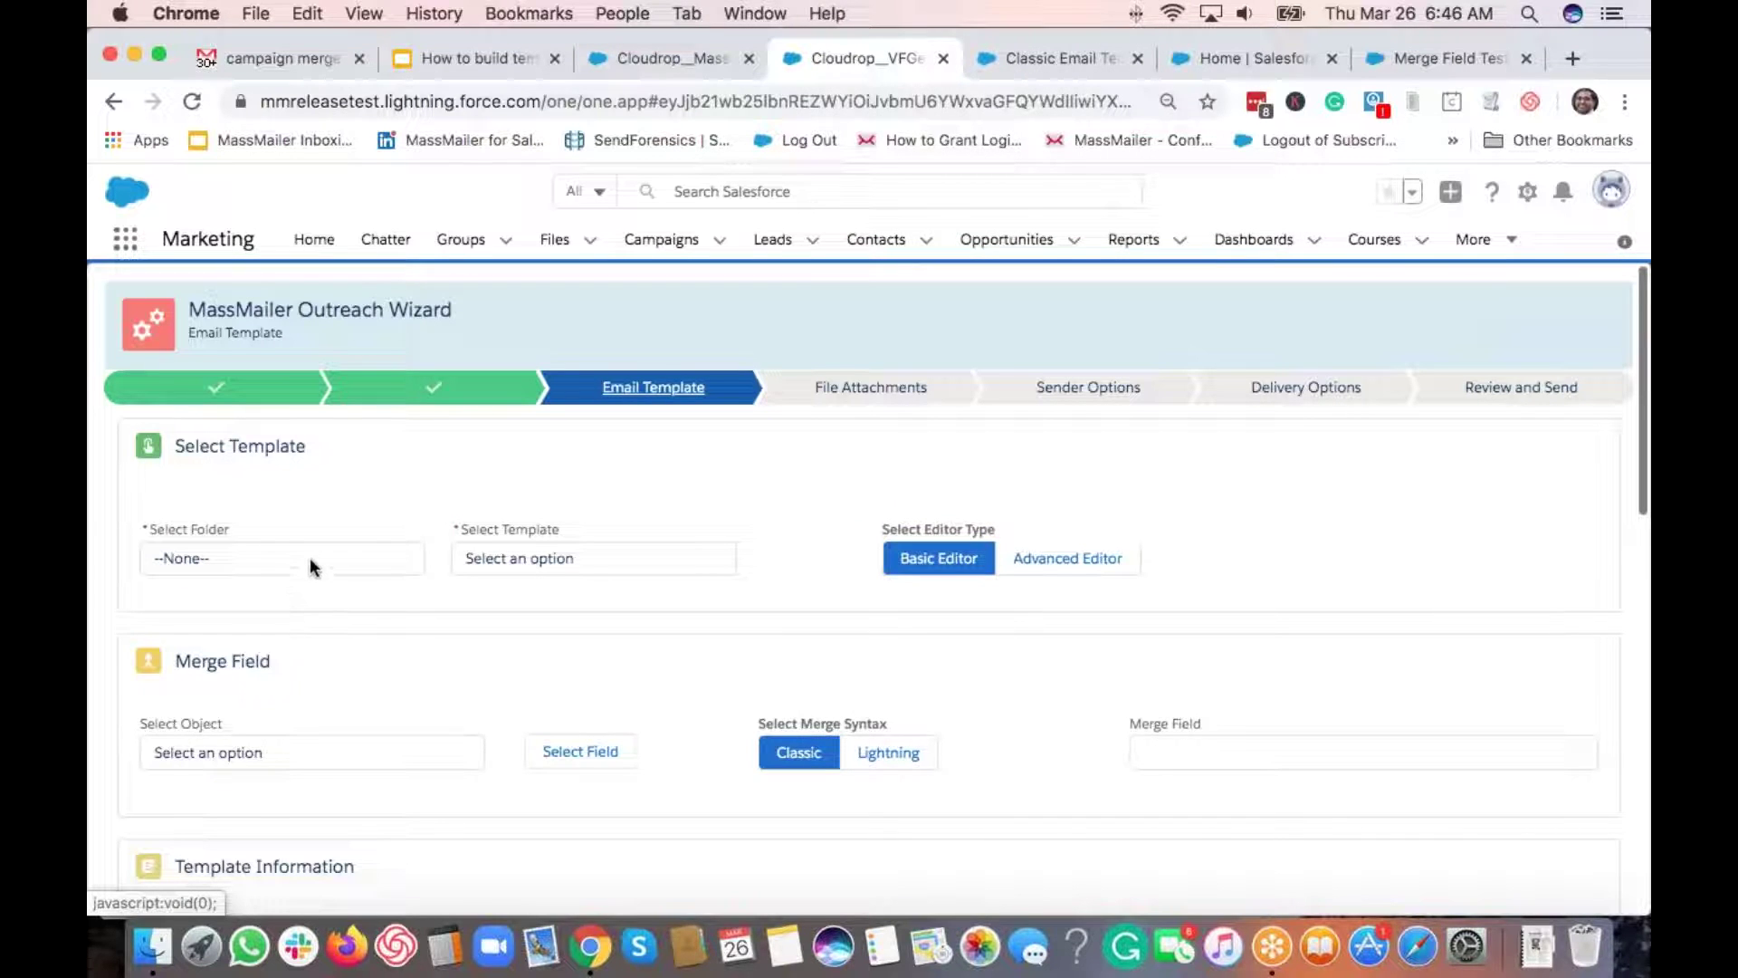
{"action": "left_click", "coordinate": [310, 557]}
{"action": "left_click", "coordinate": [271, 663]}
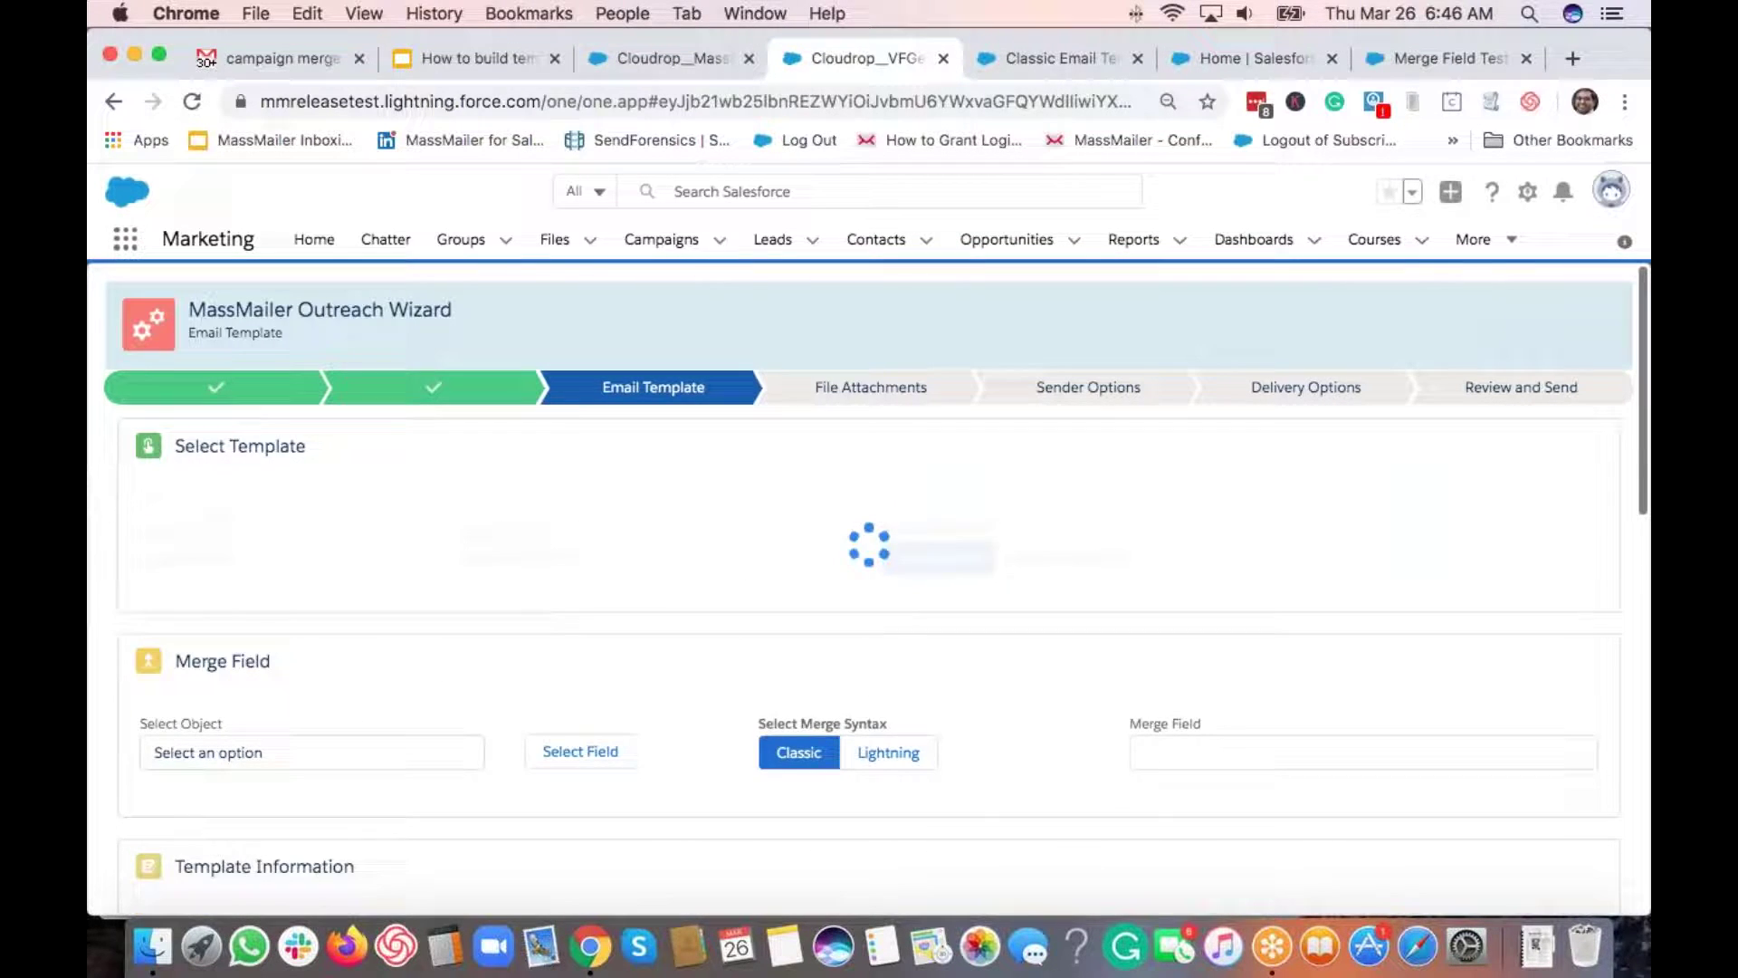
Step: Filter templates by 'cou', pick University Course Campaign, and look over its body
{"action": "left_click", "coordinate": [562, 558]}
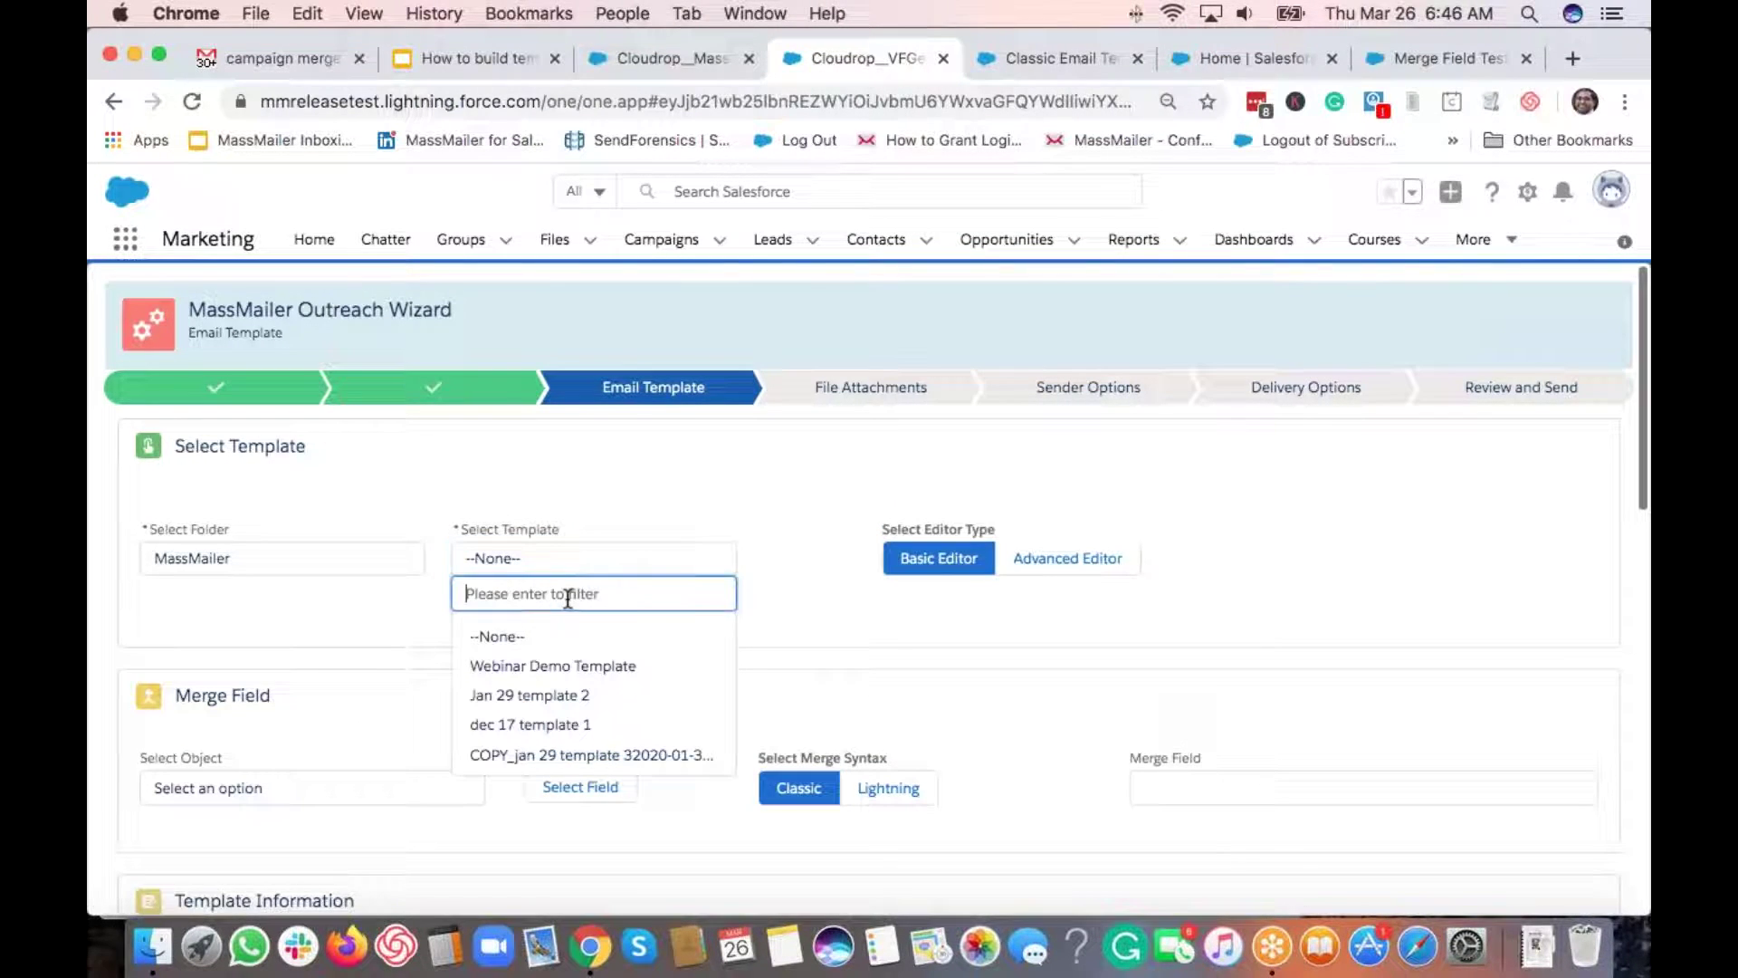
{"action": "type", "text": "cou"}
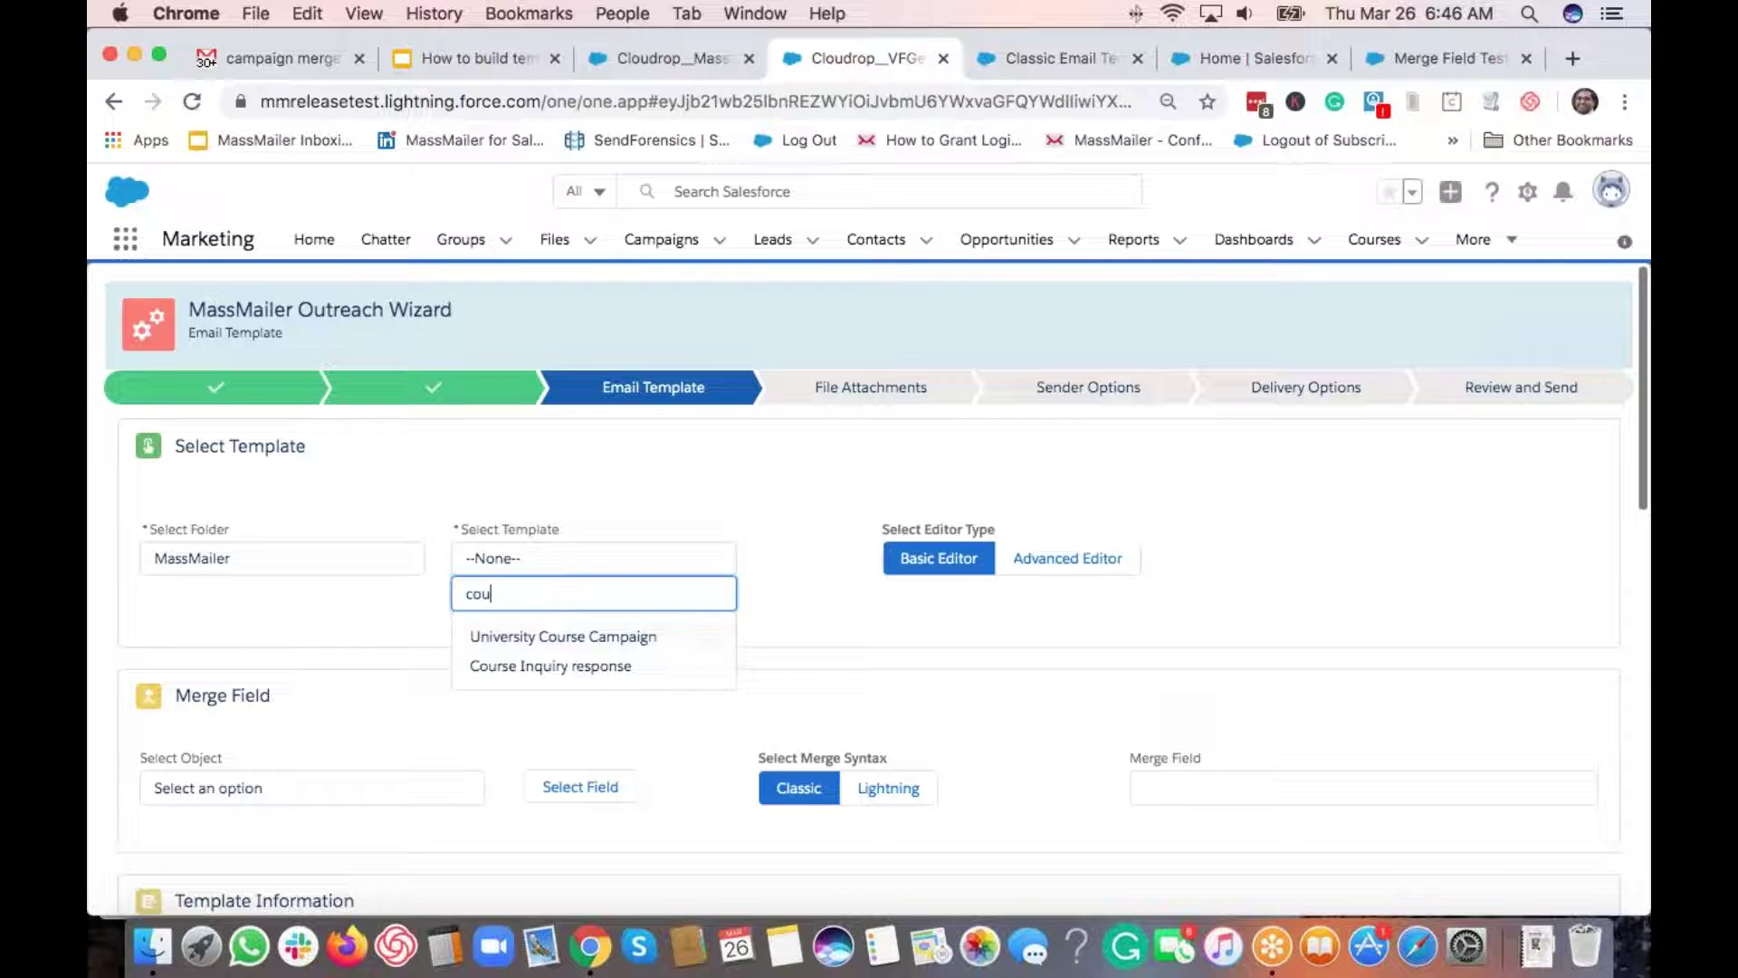
{"action": "left_click", "coordinate": [558, 635]}
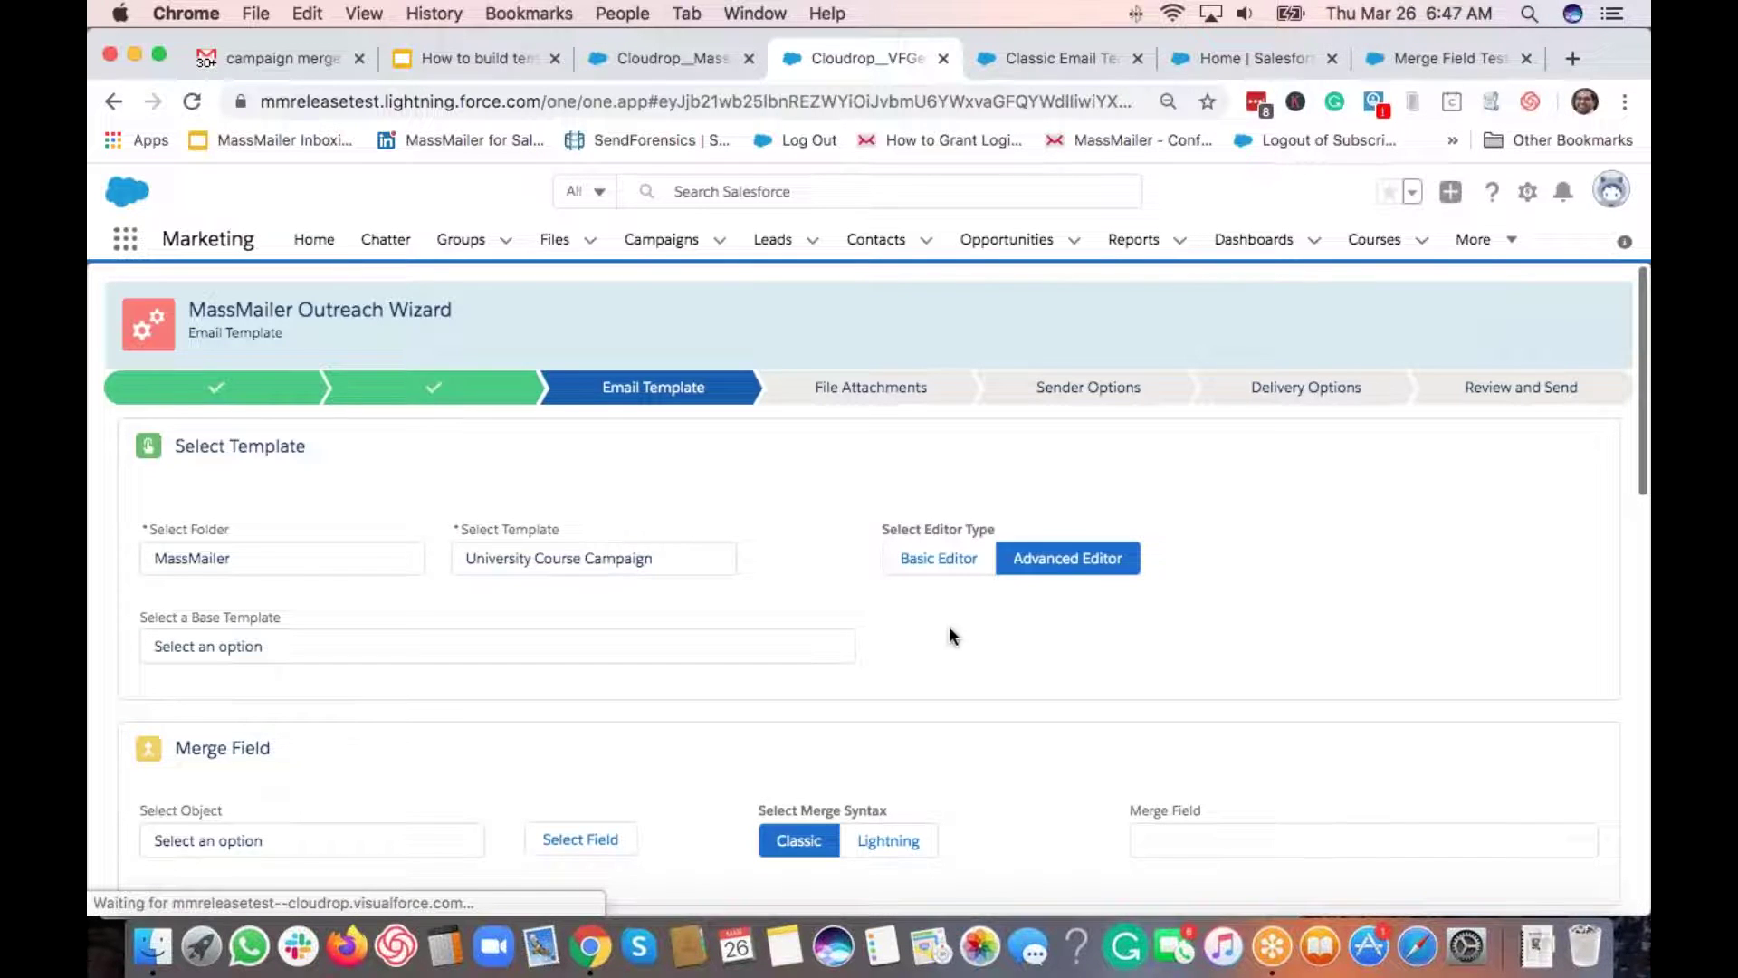
{"action": "scroll", "coordinate": [949, 627], "scroll_direction": "down", "scroll_amount": 5}
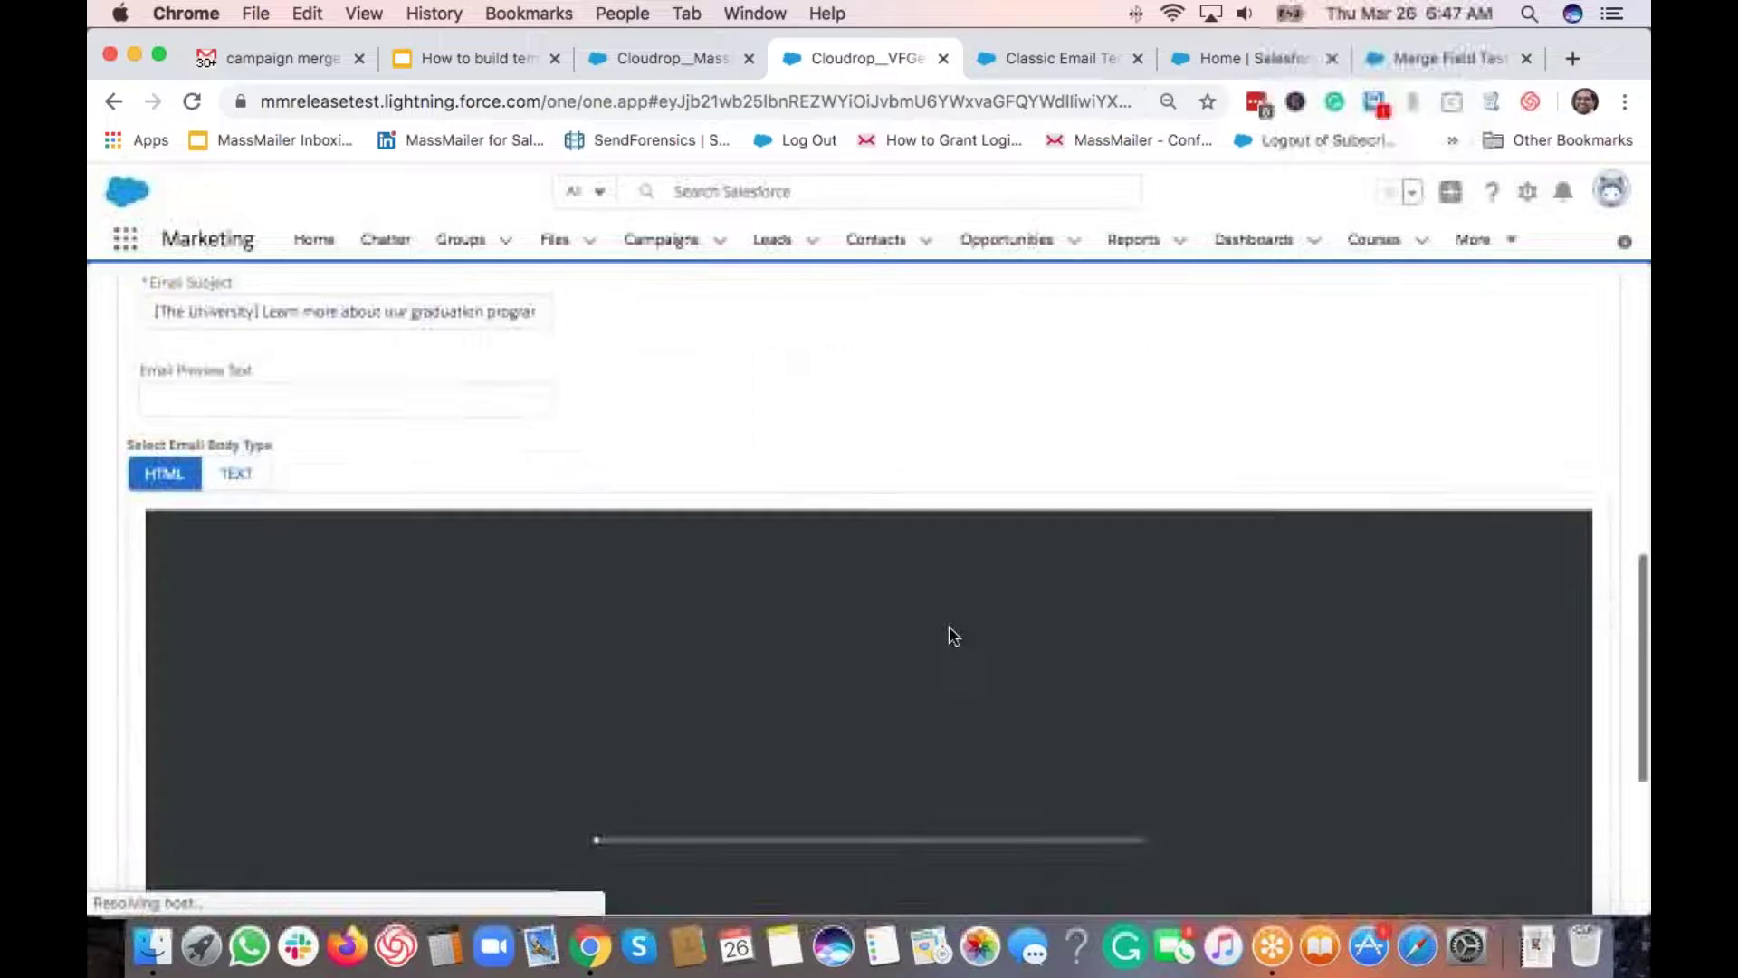
{"action": "scroll", "coordinate": [945, 621], "scroll_direction": "up", "scroll_amount": 4}
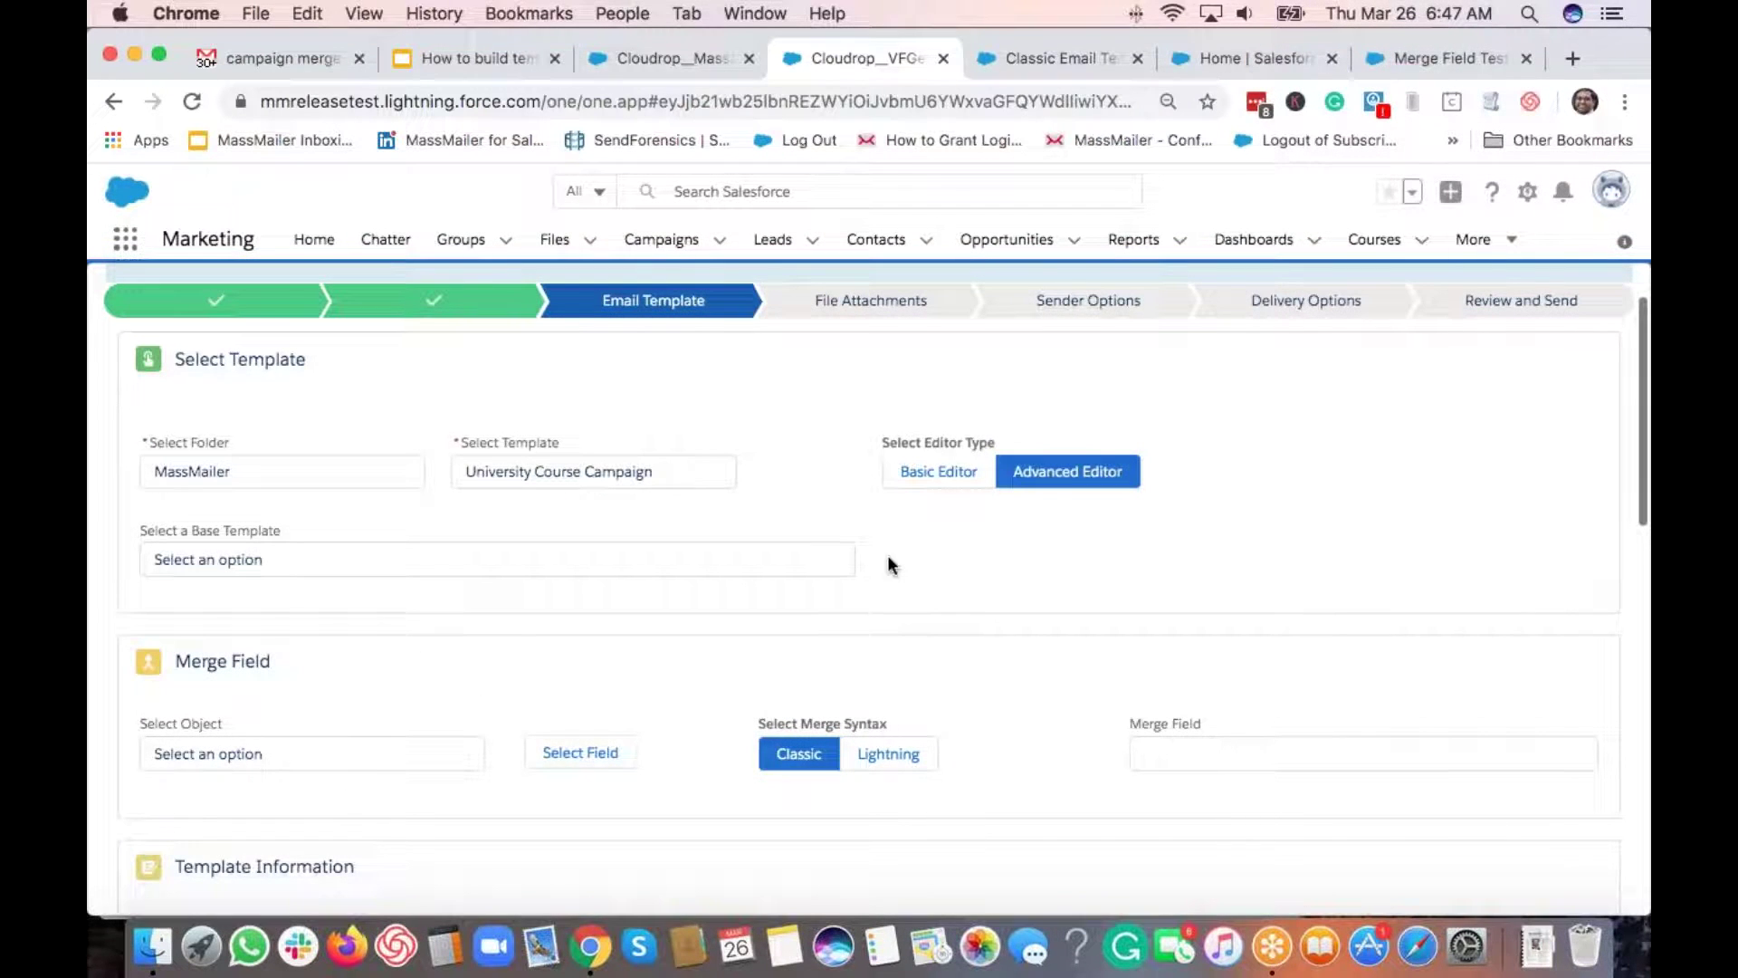
{"action": "scroll", "coordinate": [947, 580], "scroll_direction": "down", "scroll_amount": 7}
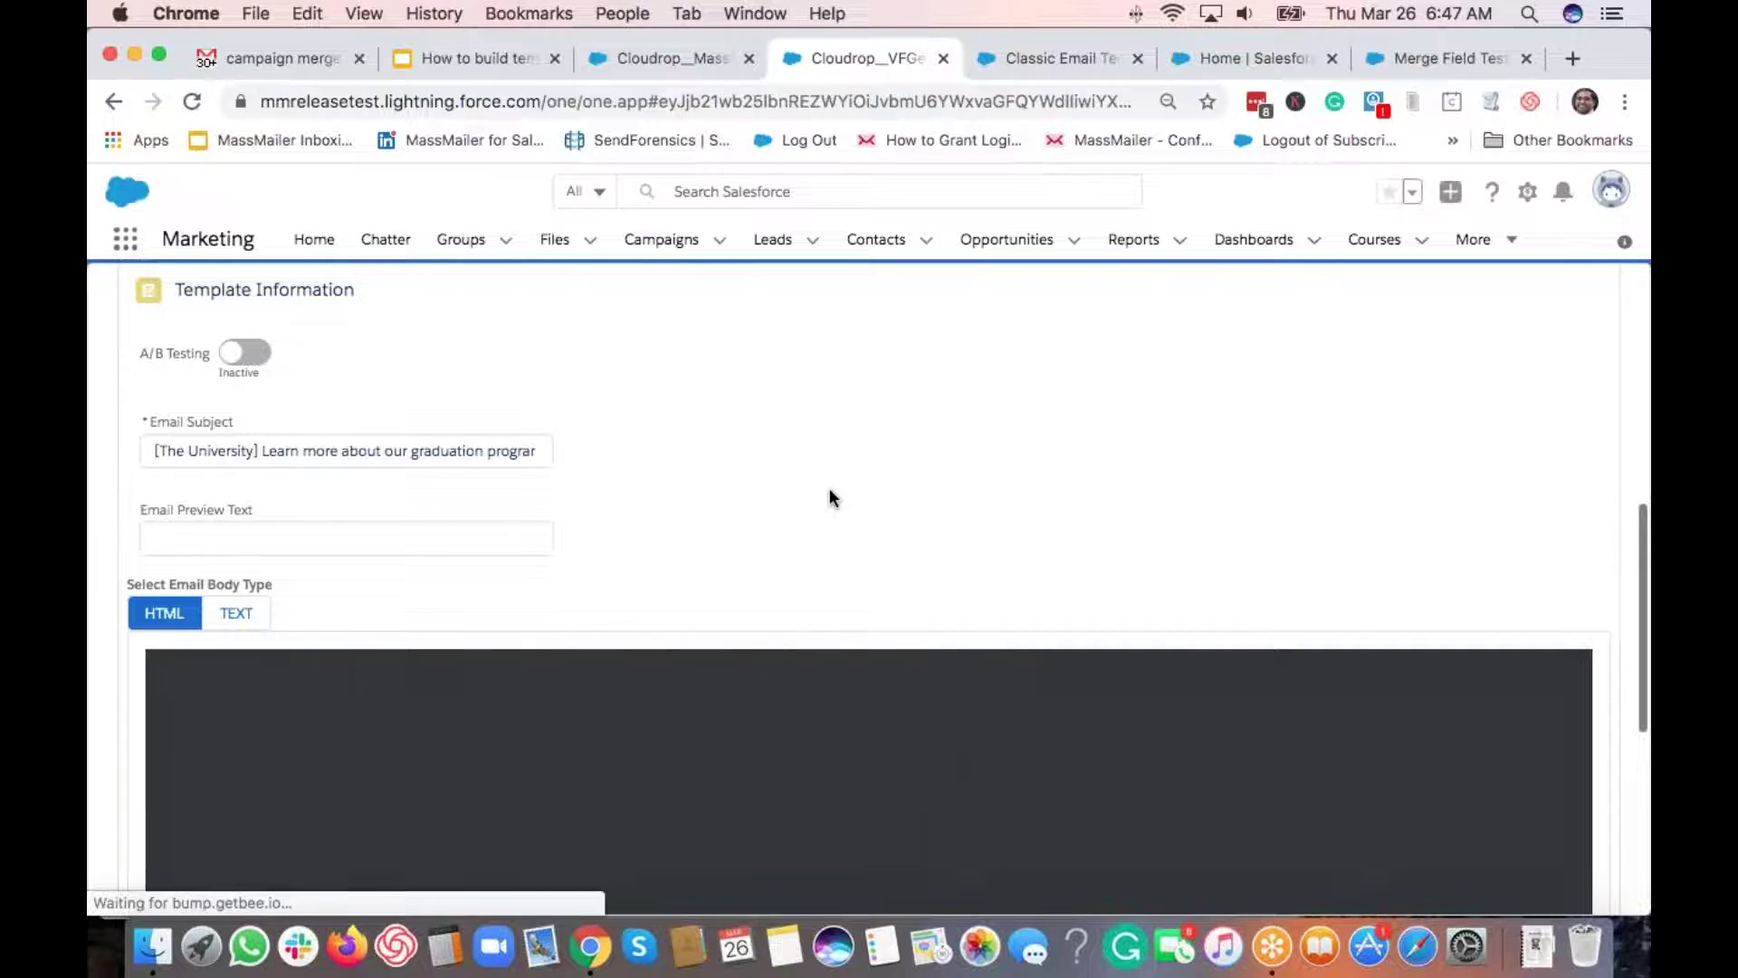
{"action": "scroll", "coordinate": [831, 498], "scroll_direction": "down", "scroll_amount": 3}
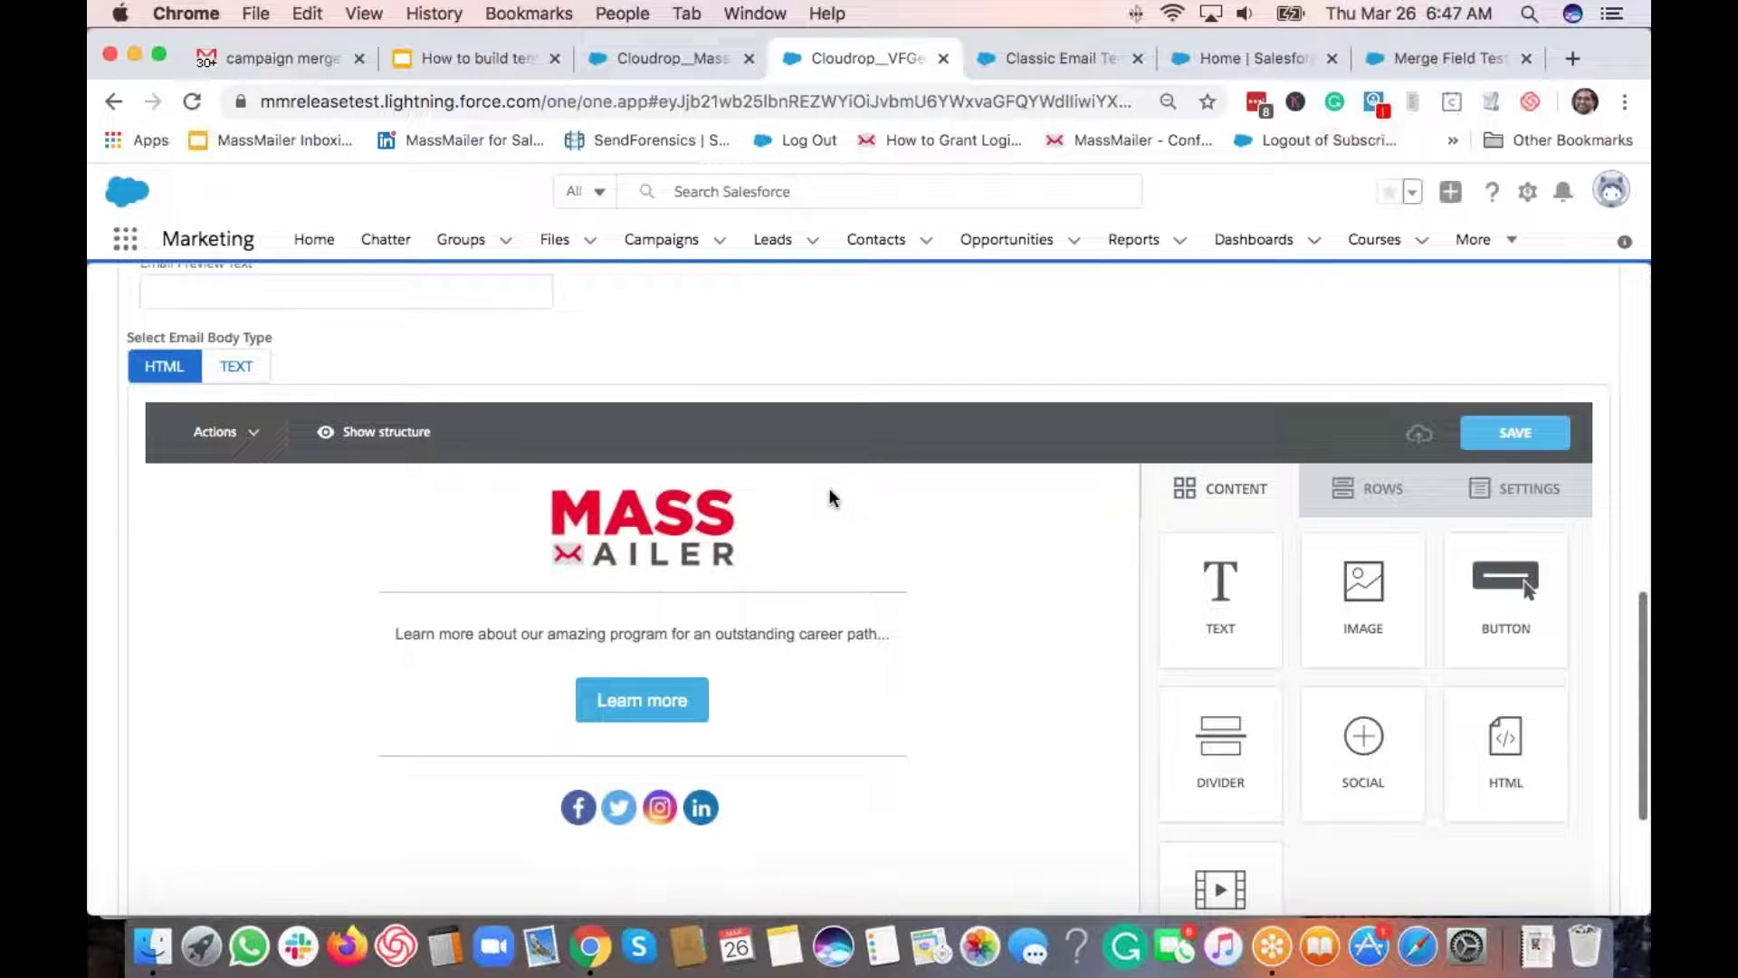
Step: Replace the template with Course Inquiry response and review its campus video body
{"action": "scroll", "coordinate": [831, 498], "scroll_direction": "up", "scroll_amount": 10}
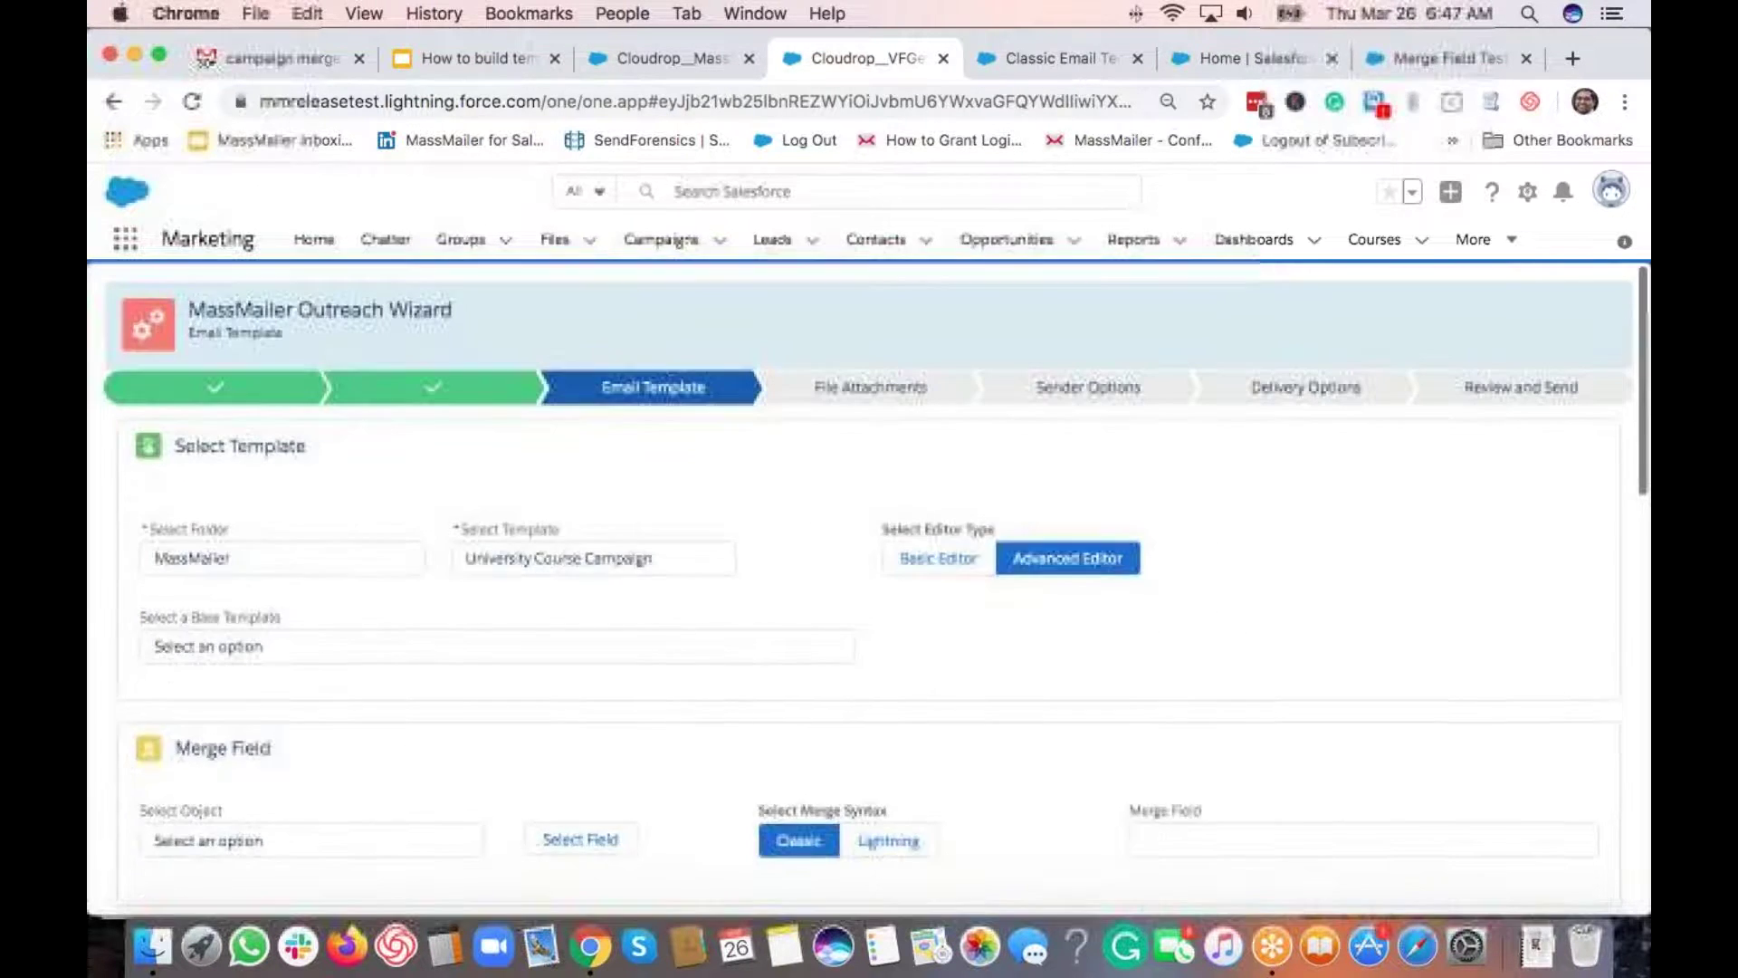
{"action": "left_click", "coordinate": [659, 559]}
{"action": "left_click", "coordinate": [622, 668]}
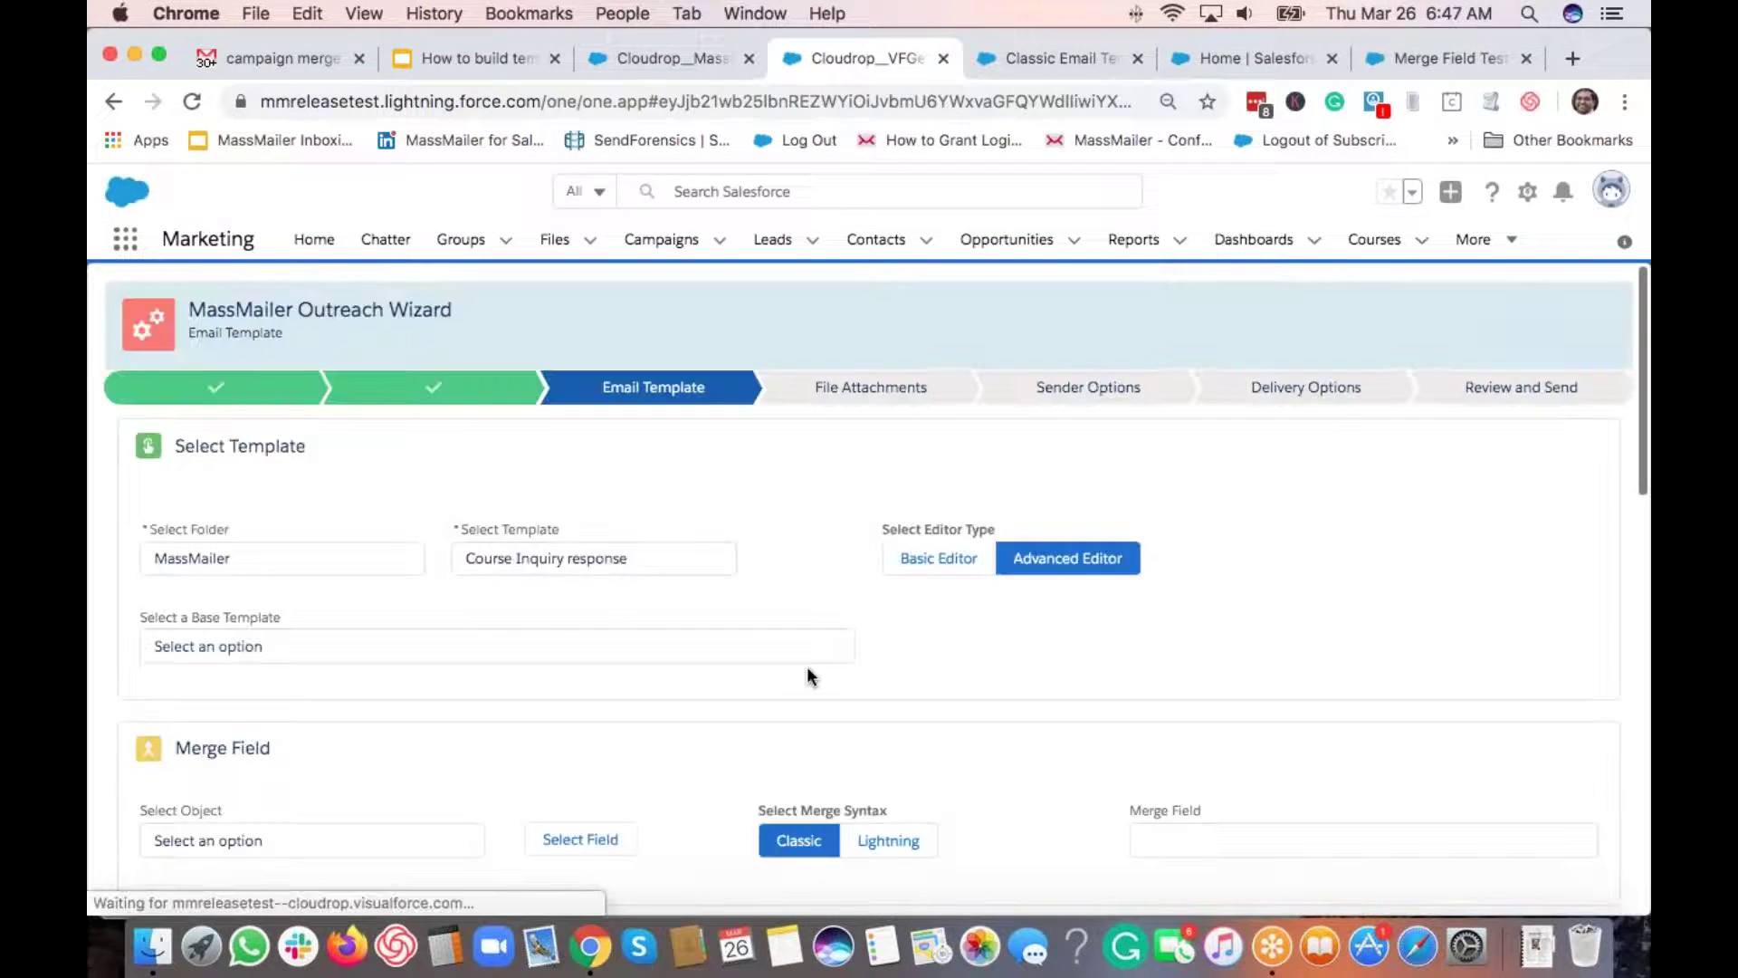
{"action": "scroll", "coordinate": [965, 667], "scroll_direction": "down", "scroll_amount": 6}
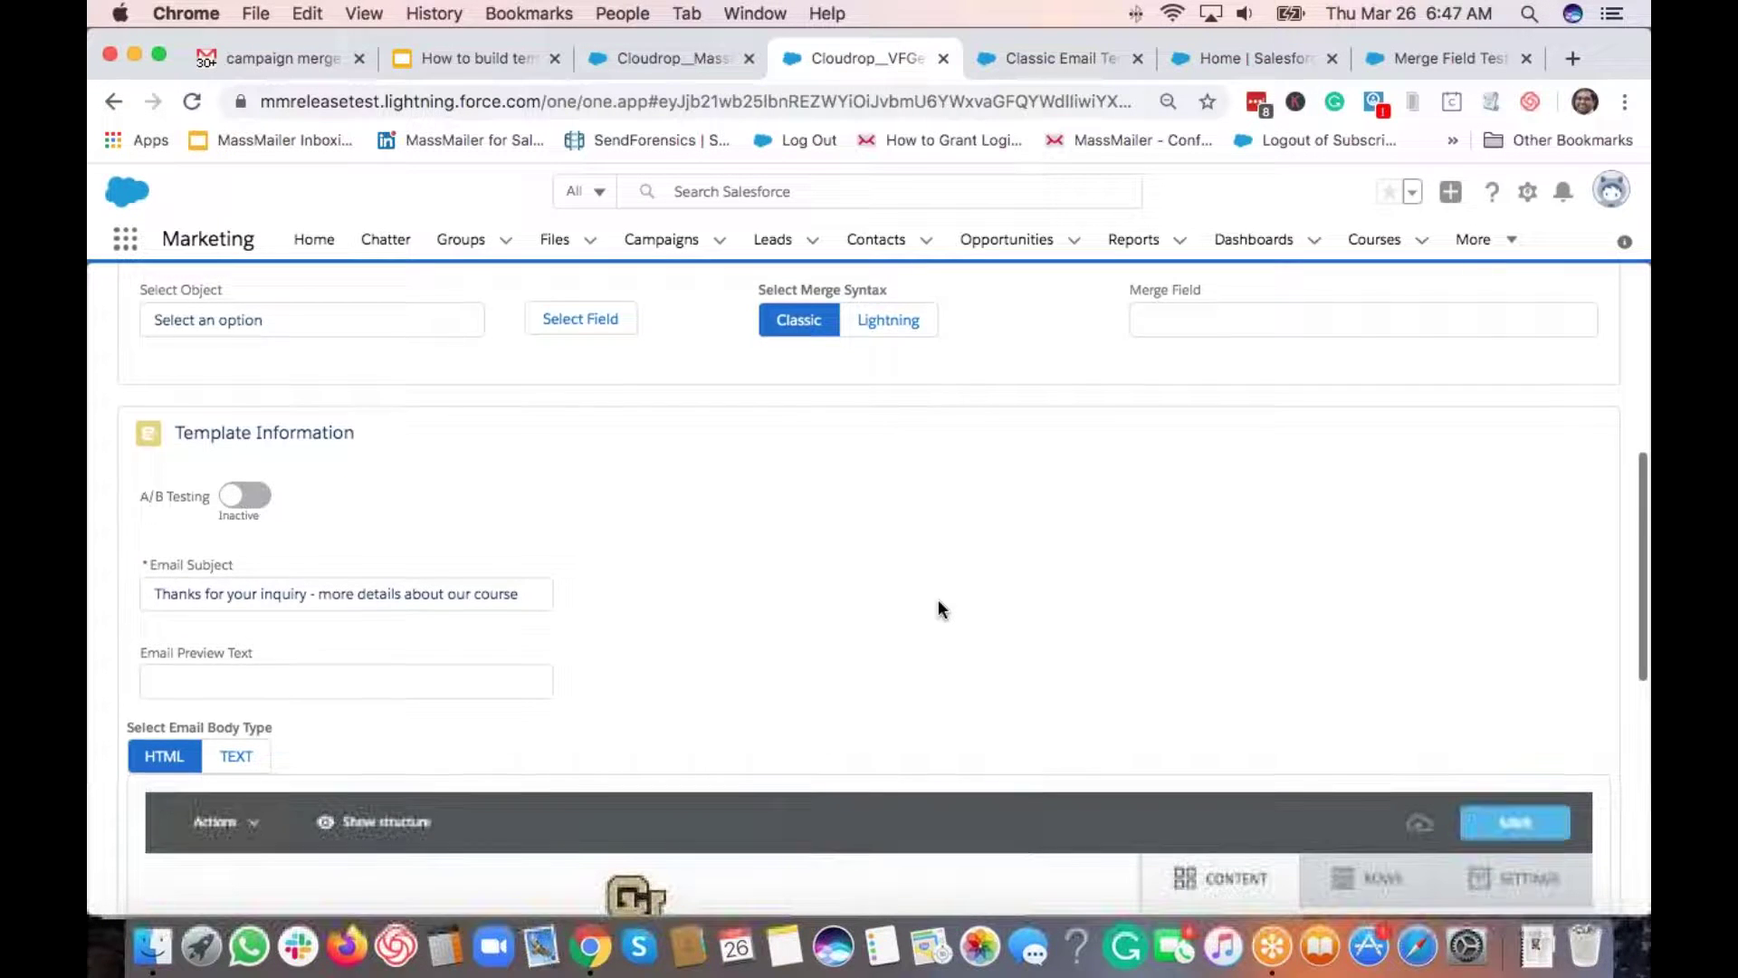
{"action": "scroll", "coordinate": [938, 600], "scroll_direction": "down", "scroll_amount": 3}
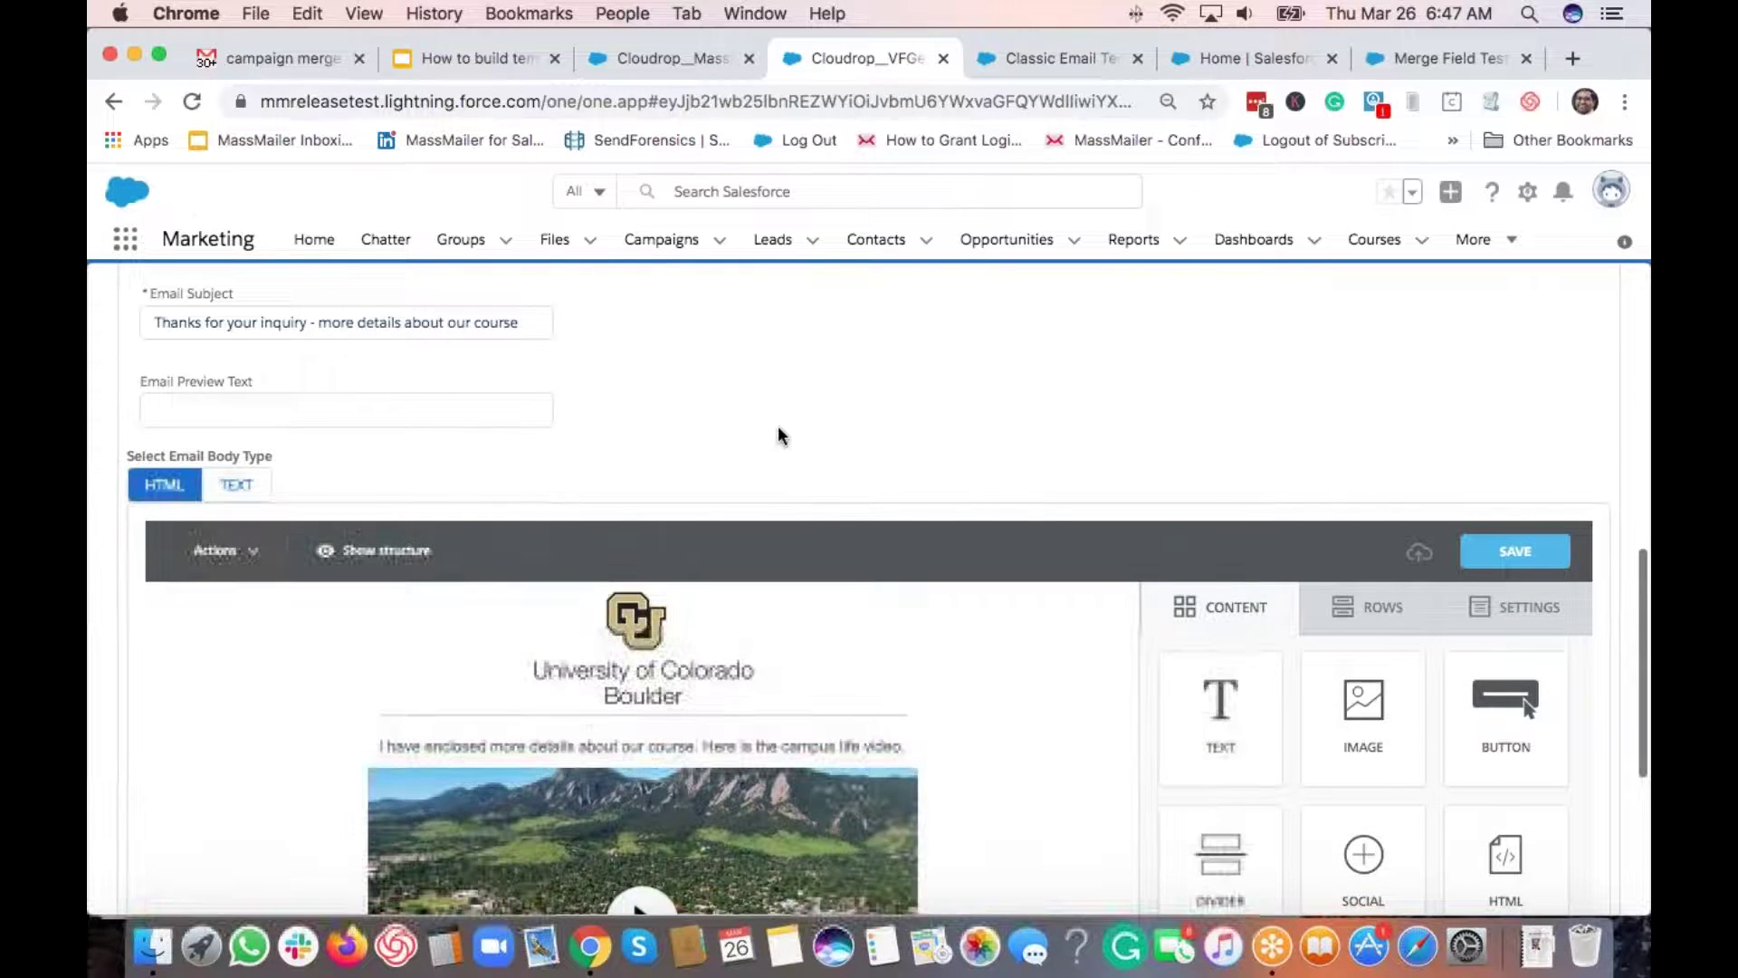
{"action": "scroll", "coordinate": [779, 426], "scroll_direction": "down", "scroll_amount": 3}
{"action": "scroll", "coordinate": [782, 436], "scroll_direction": "up", "scroll_amount": 4}
{"action": "scroll", "coordinate": [782, 436], "scroll_direction": "down", "scroll_amount": 3}
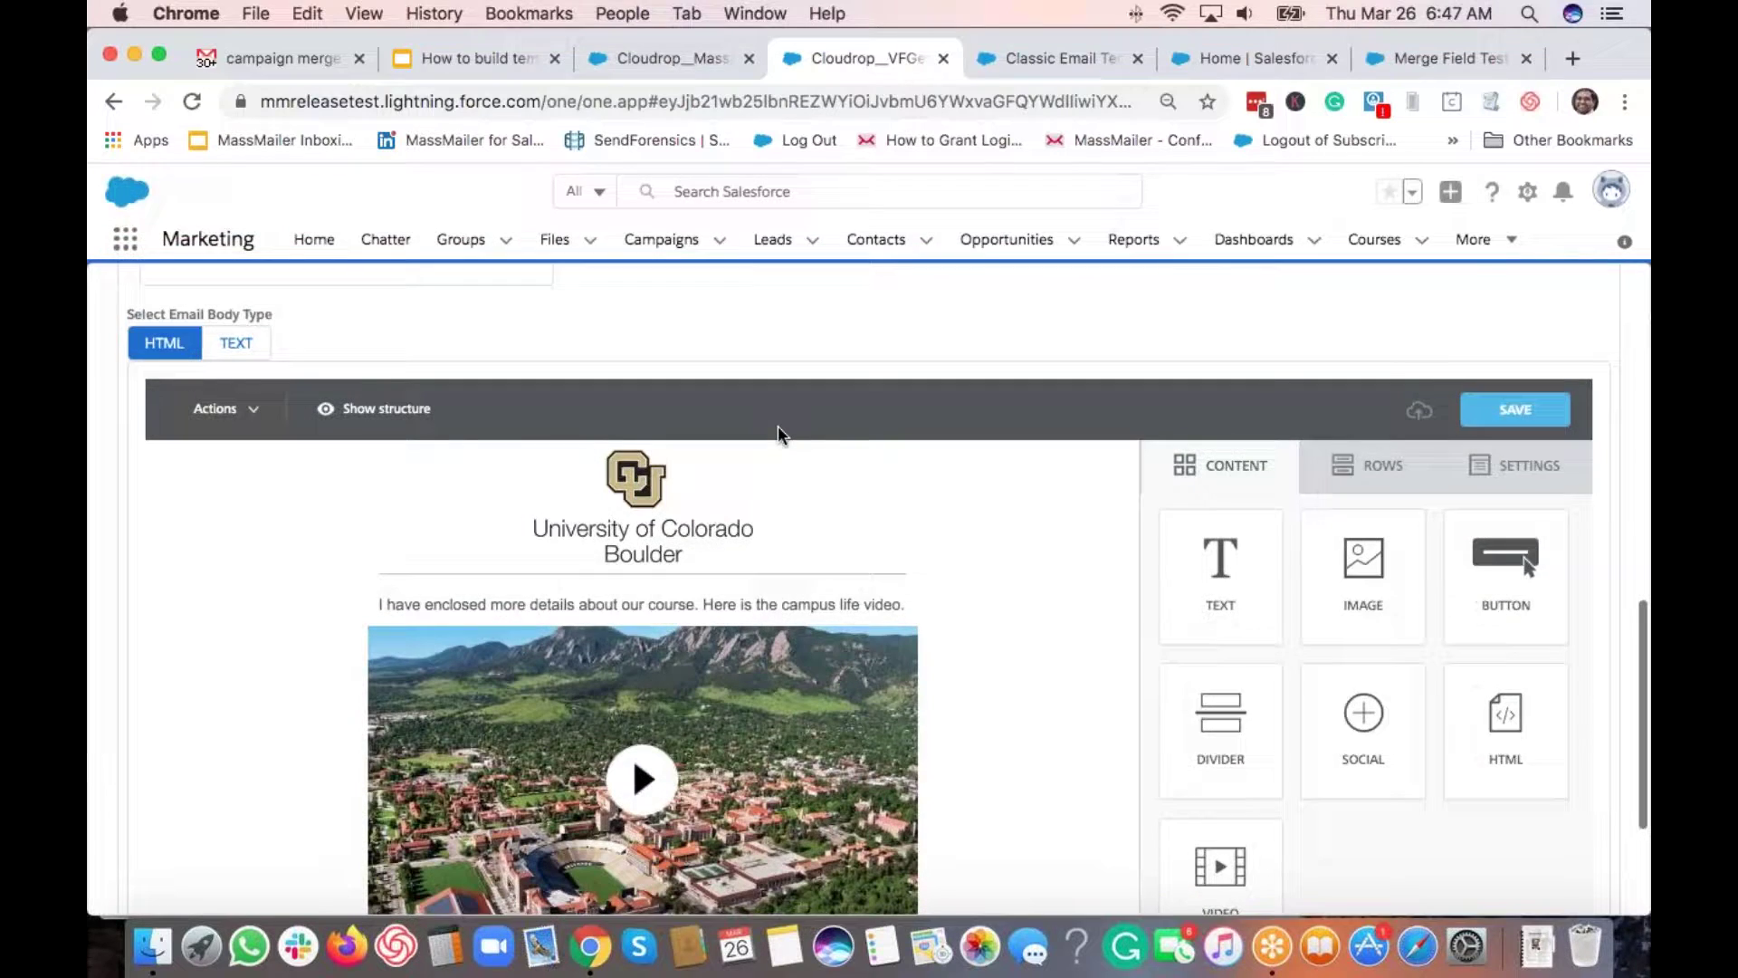
{"action": "scroll", "coordinate": [783, 436], "scroll_direction": "down", "scroll_amount": 1}
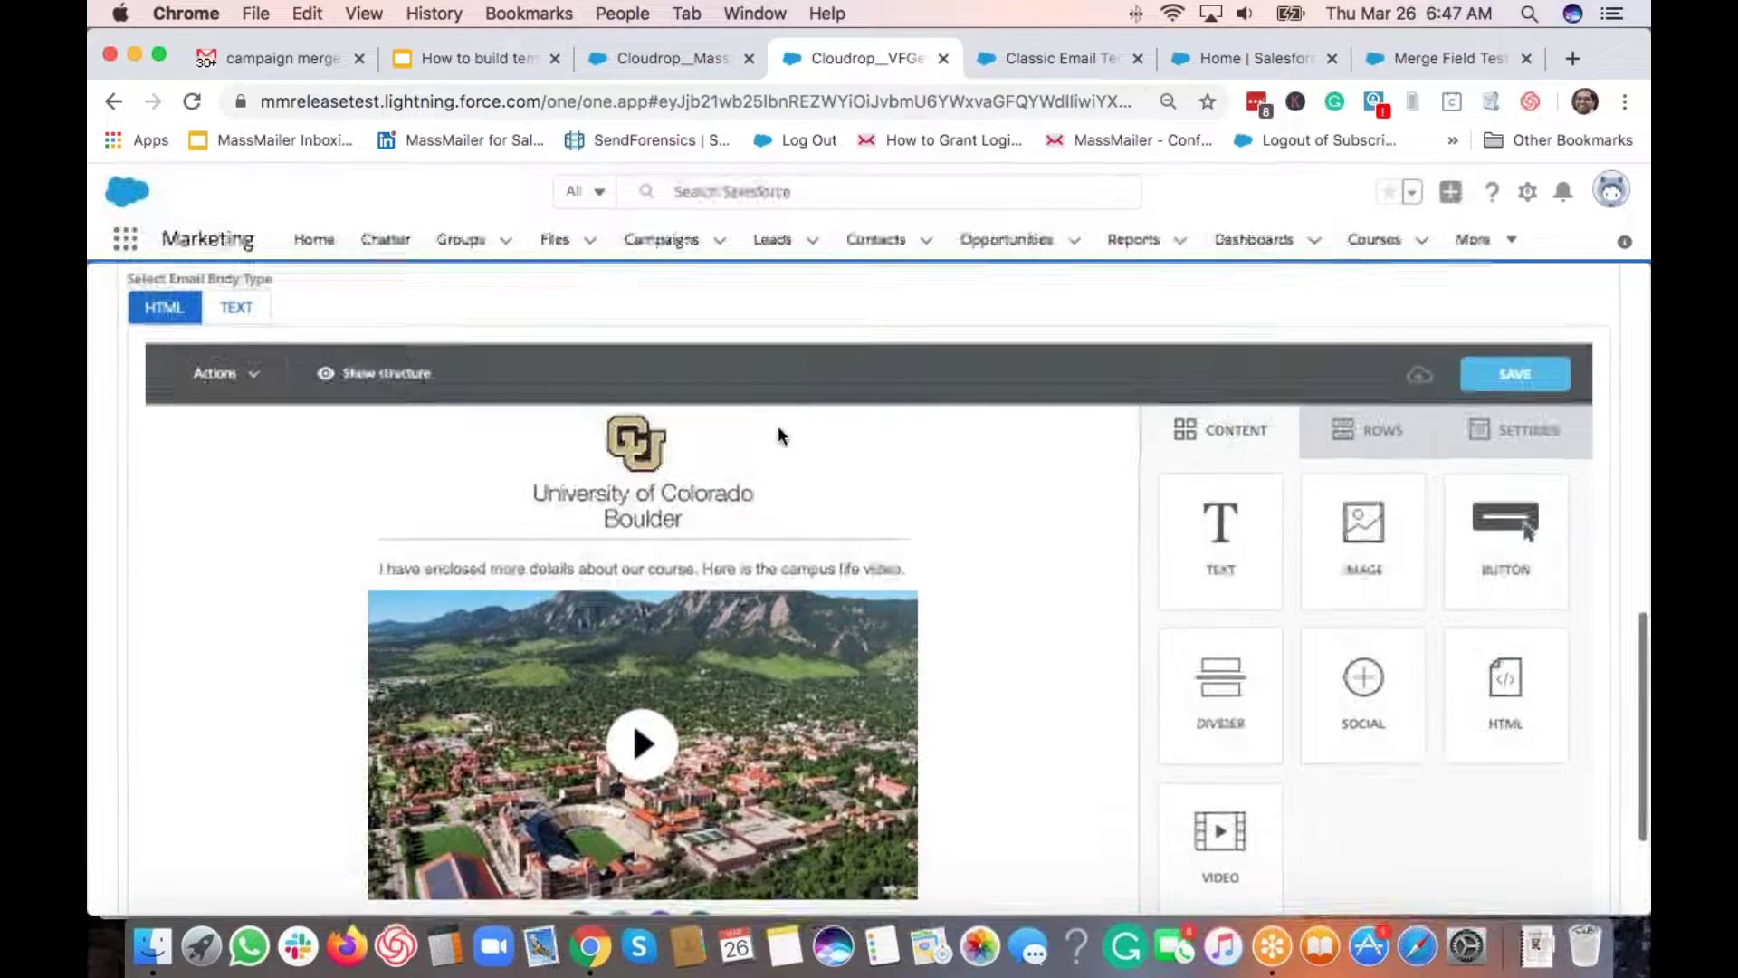
Step: Add a comma to the introductory text line of the email body
{"action": "left_click", "coordinate": [755, 469]}
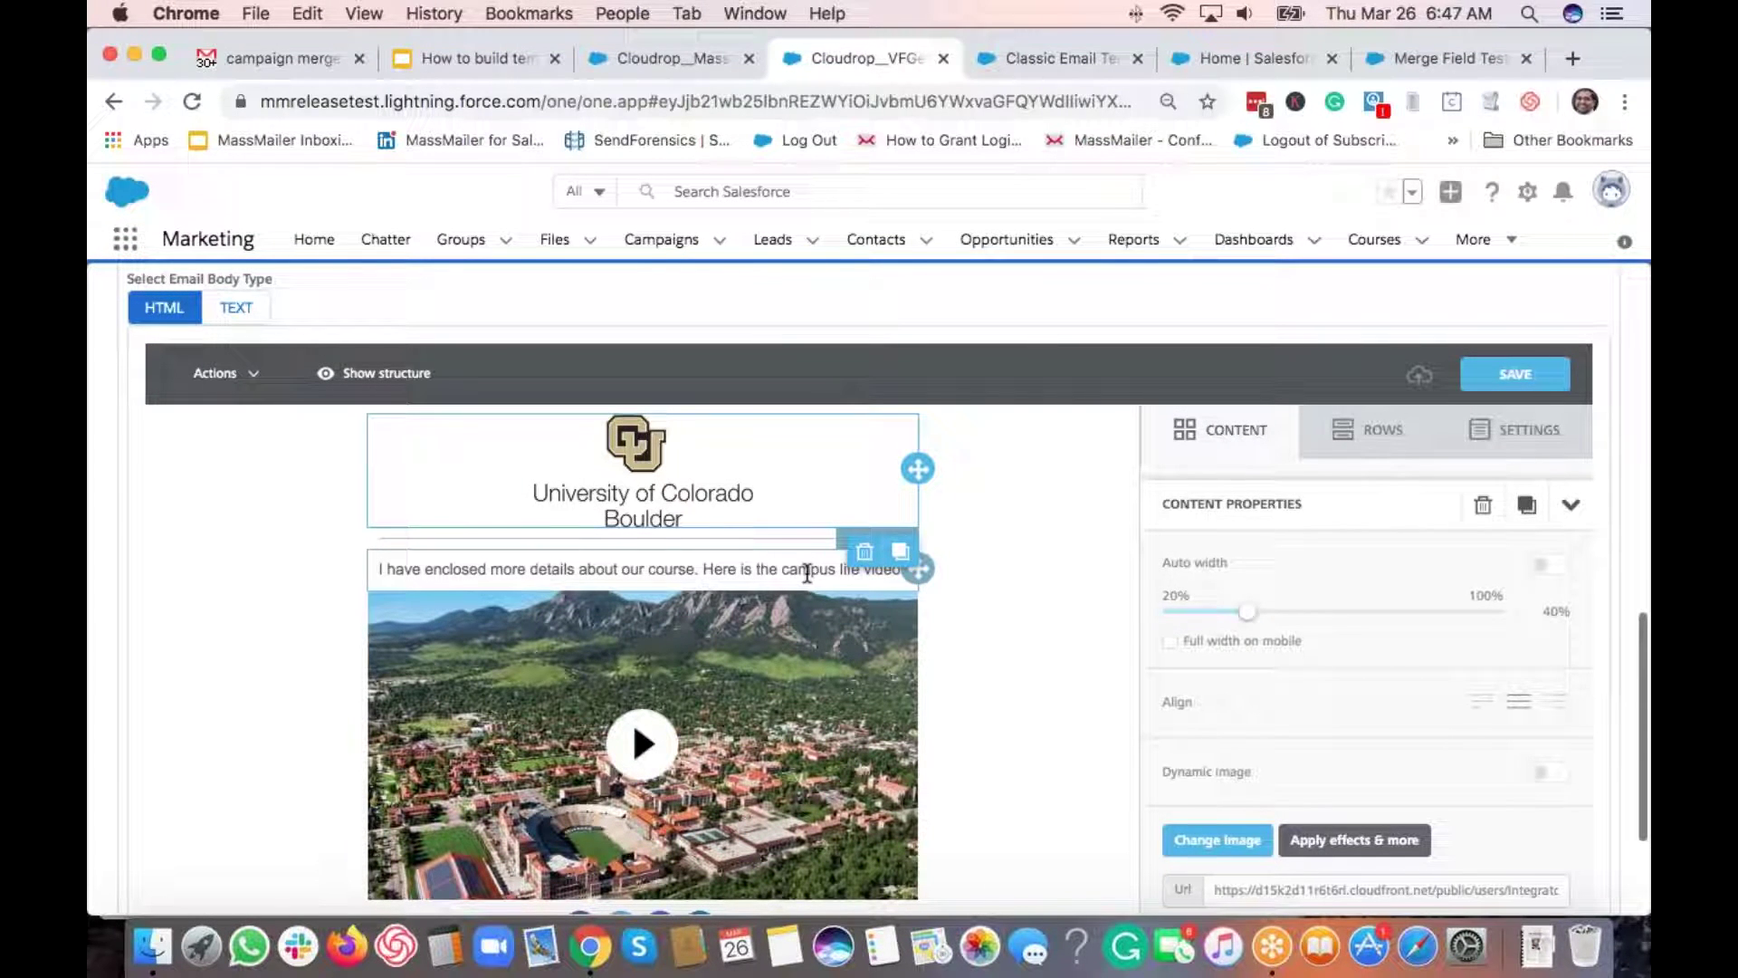
{"action": "left_click", "coordinate": [855, 582]}
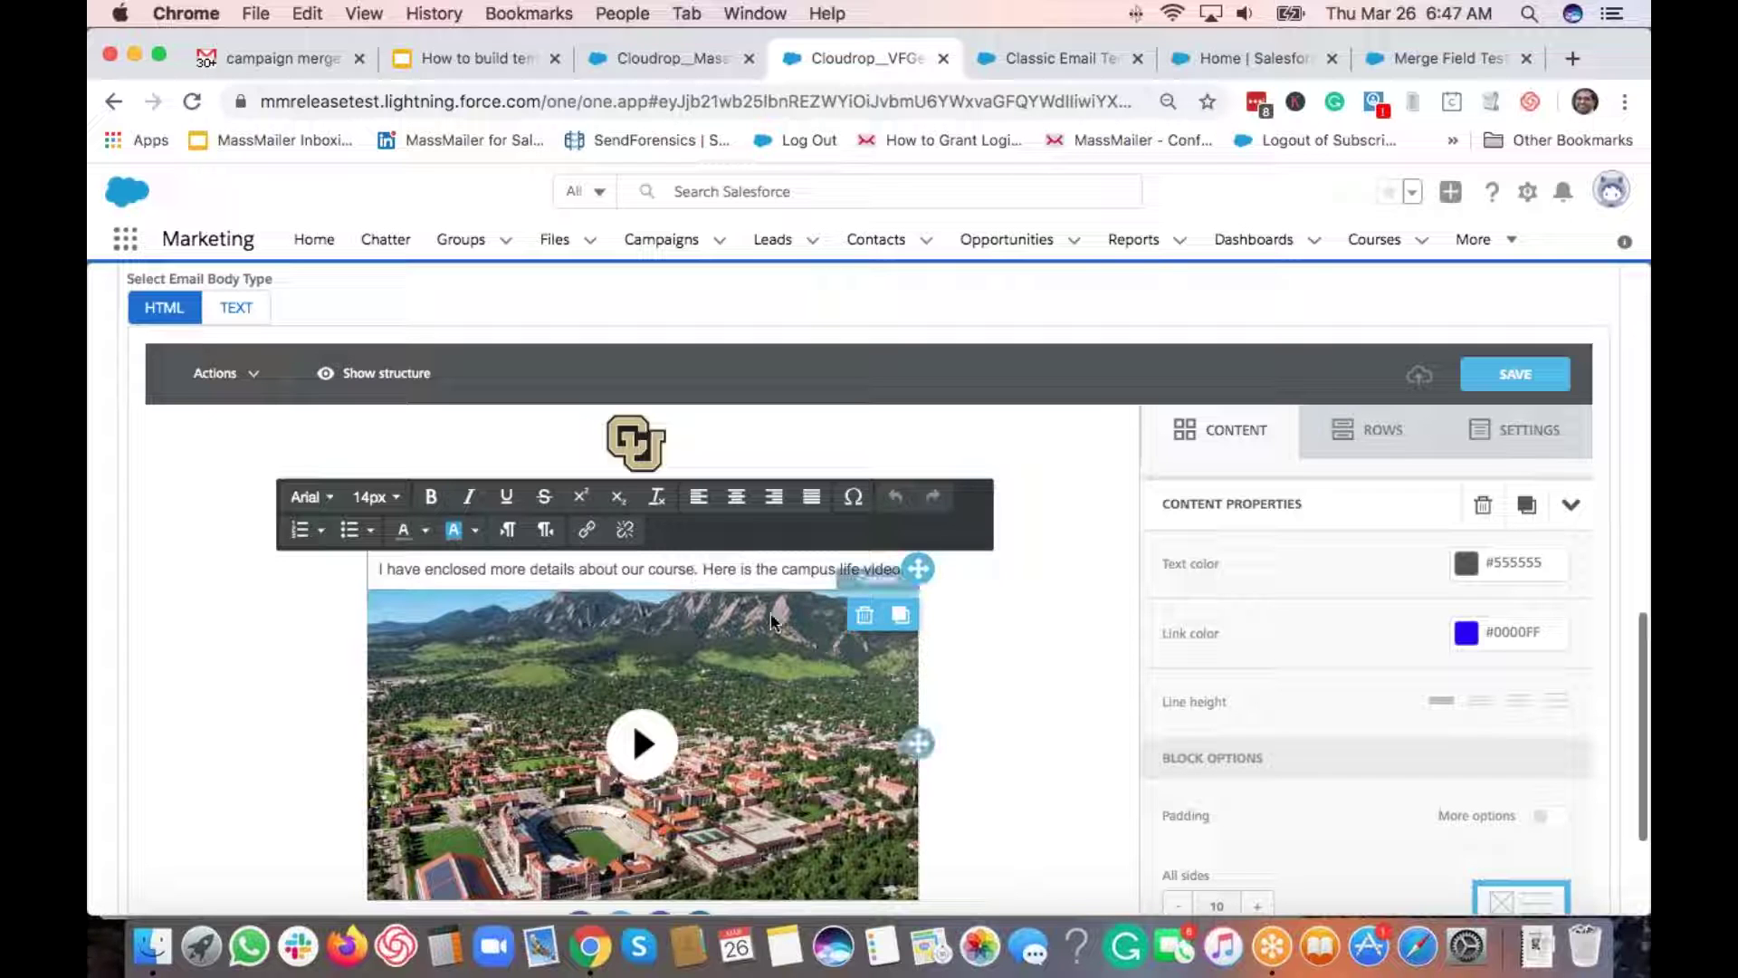
{"action": "type", "text": ","}
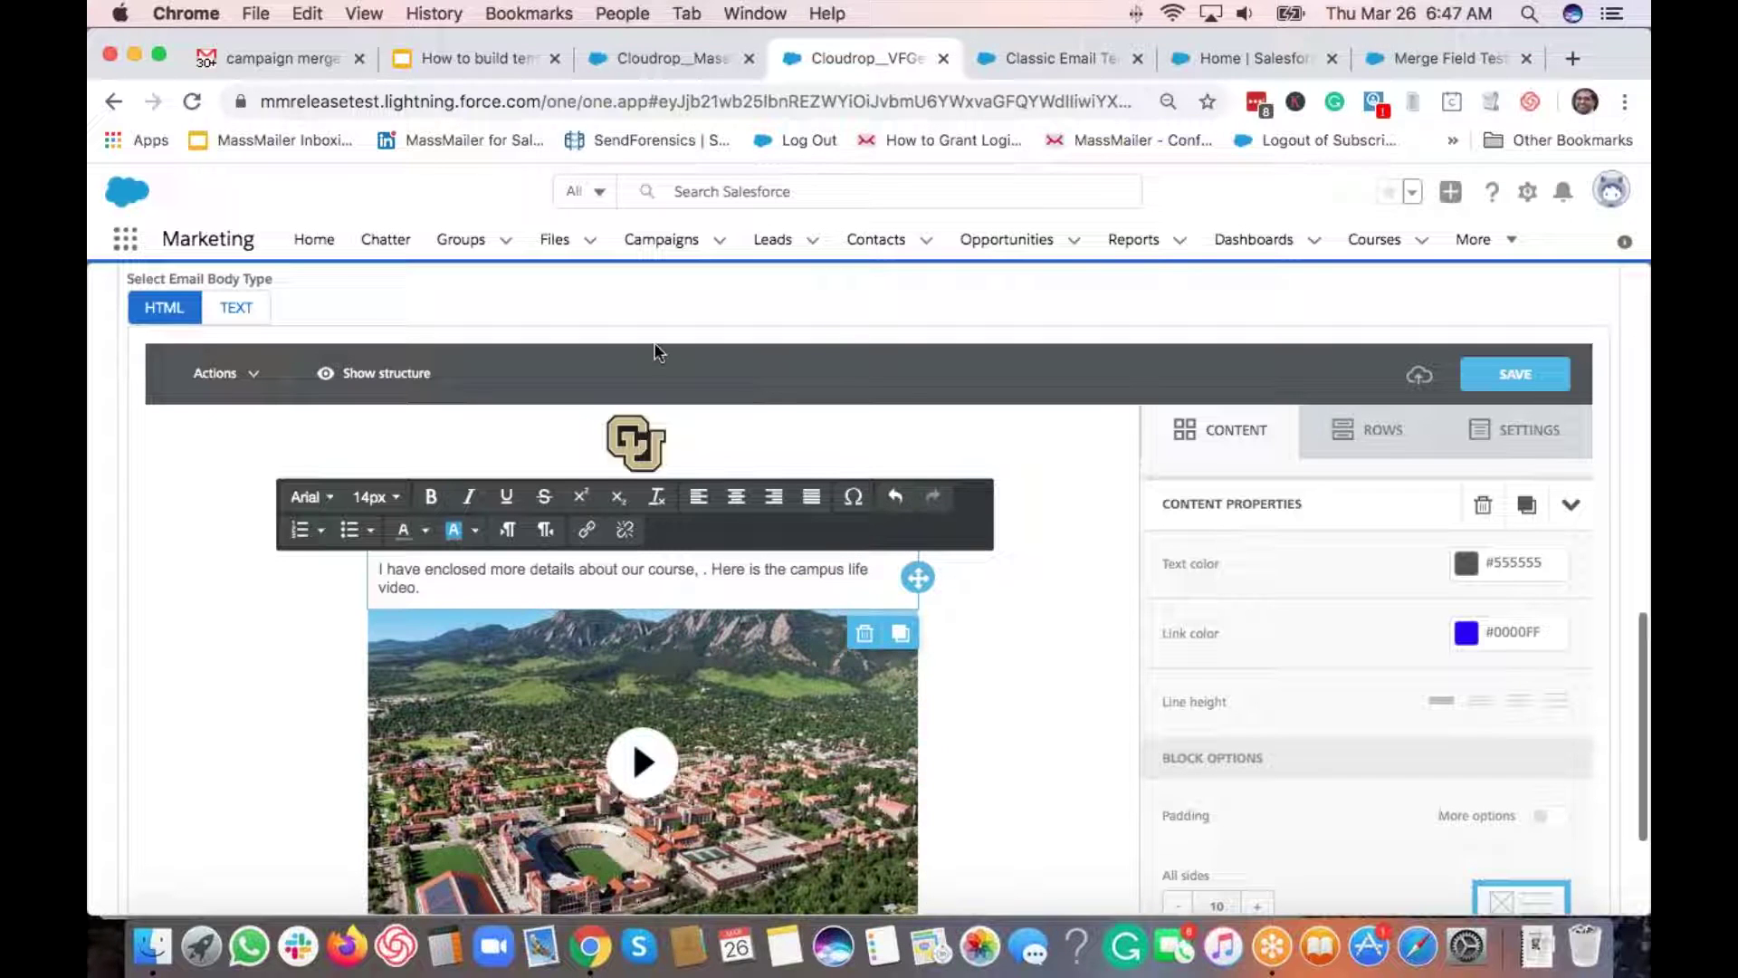
{"action": "scroll", "coordinate": [449, 467], "scroll_direction": "up", "scroll_amount": 5}
{"action": "scroll", "coordinate": [449, 467], "scroll_direction": "up", "scroll_amount": 6}
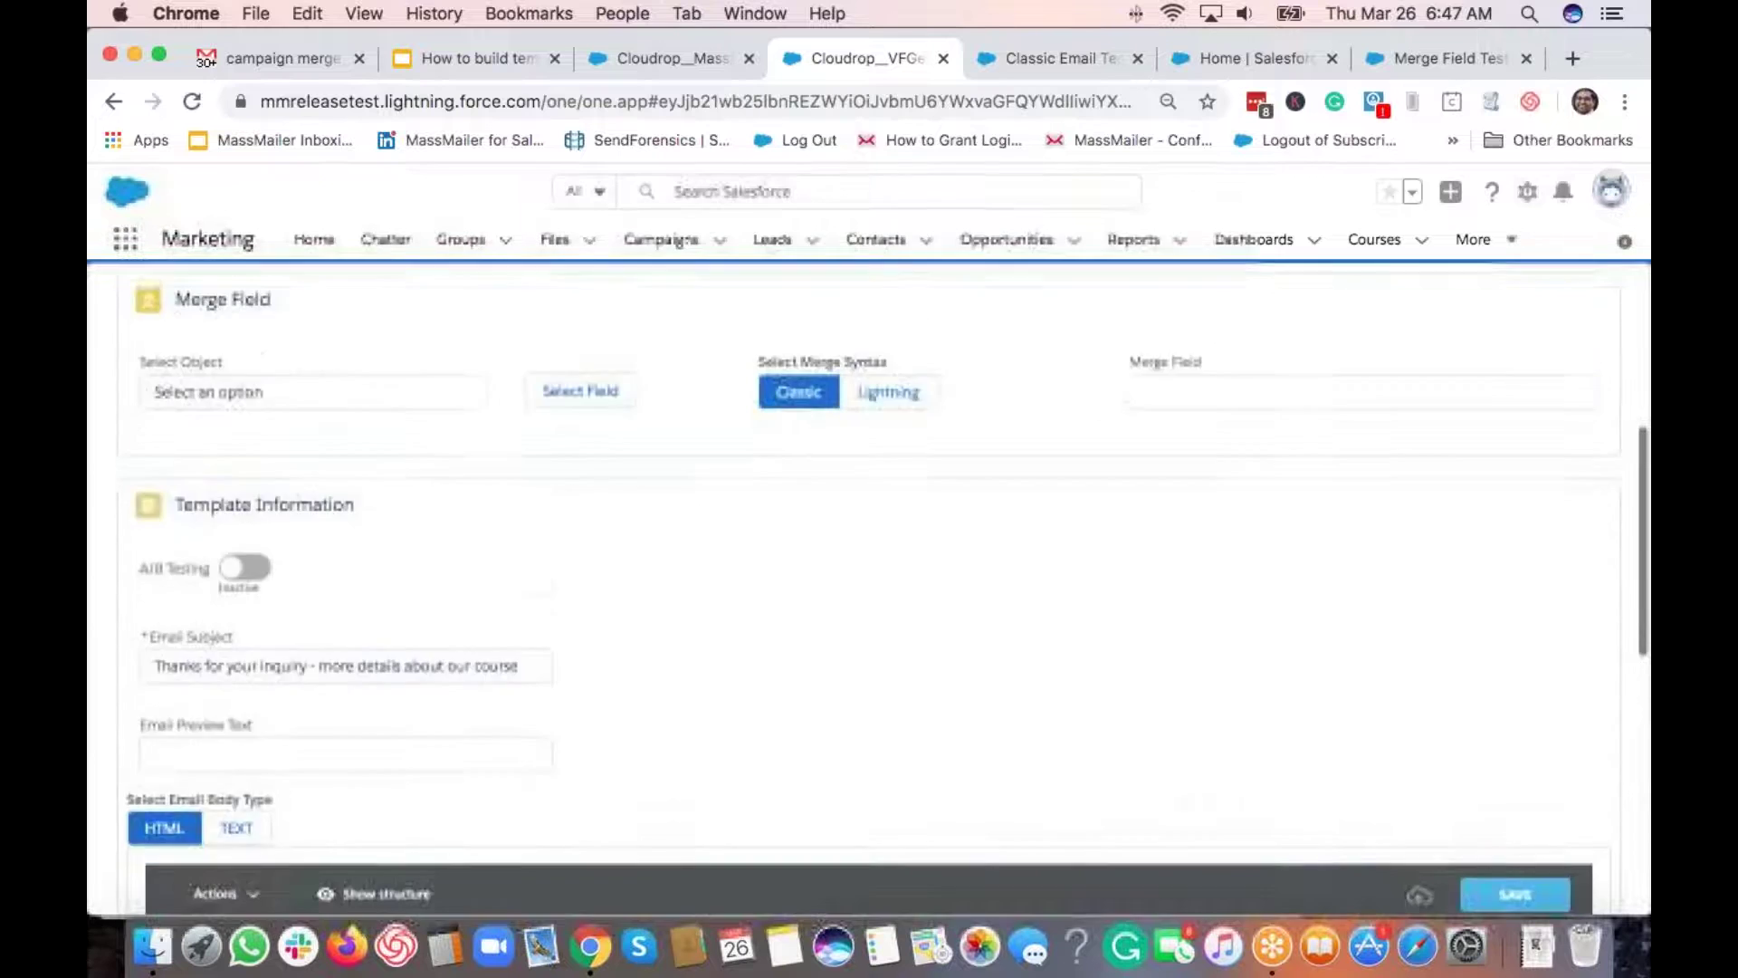
Step: Generate the Course Name merge field {!Course__c.Name} with the Course object's field chooser
{"action": "left_click", "coordinate": [306, 525]}
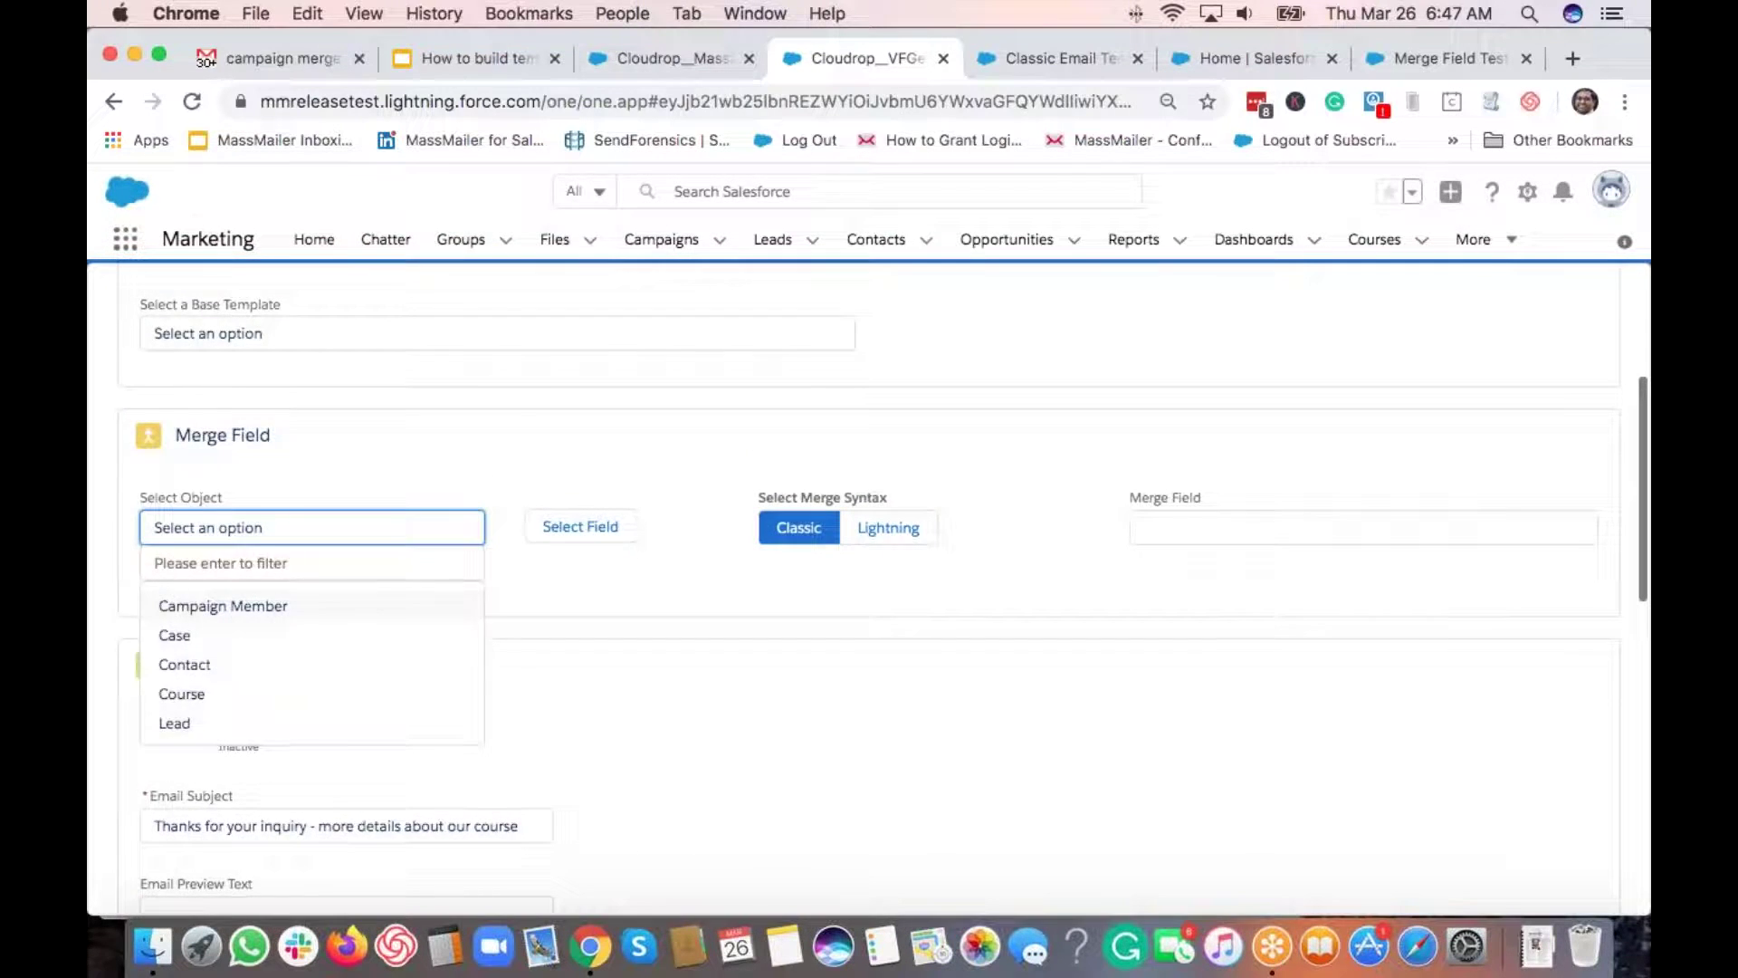
{"action": "left_click", "coordinate": [181, 693]}
{"action": "left_click", "coordinate": [558, 531]}
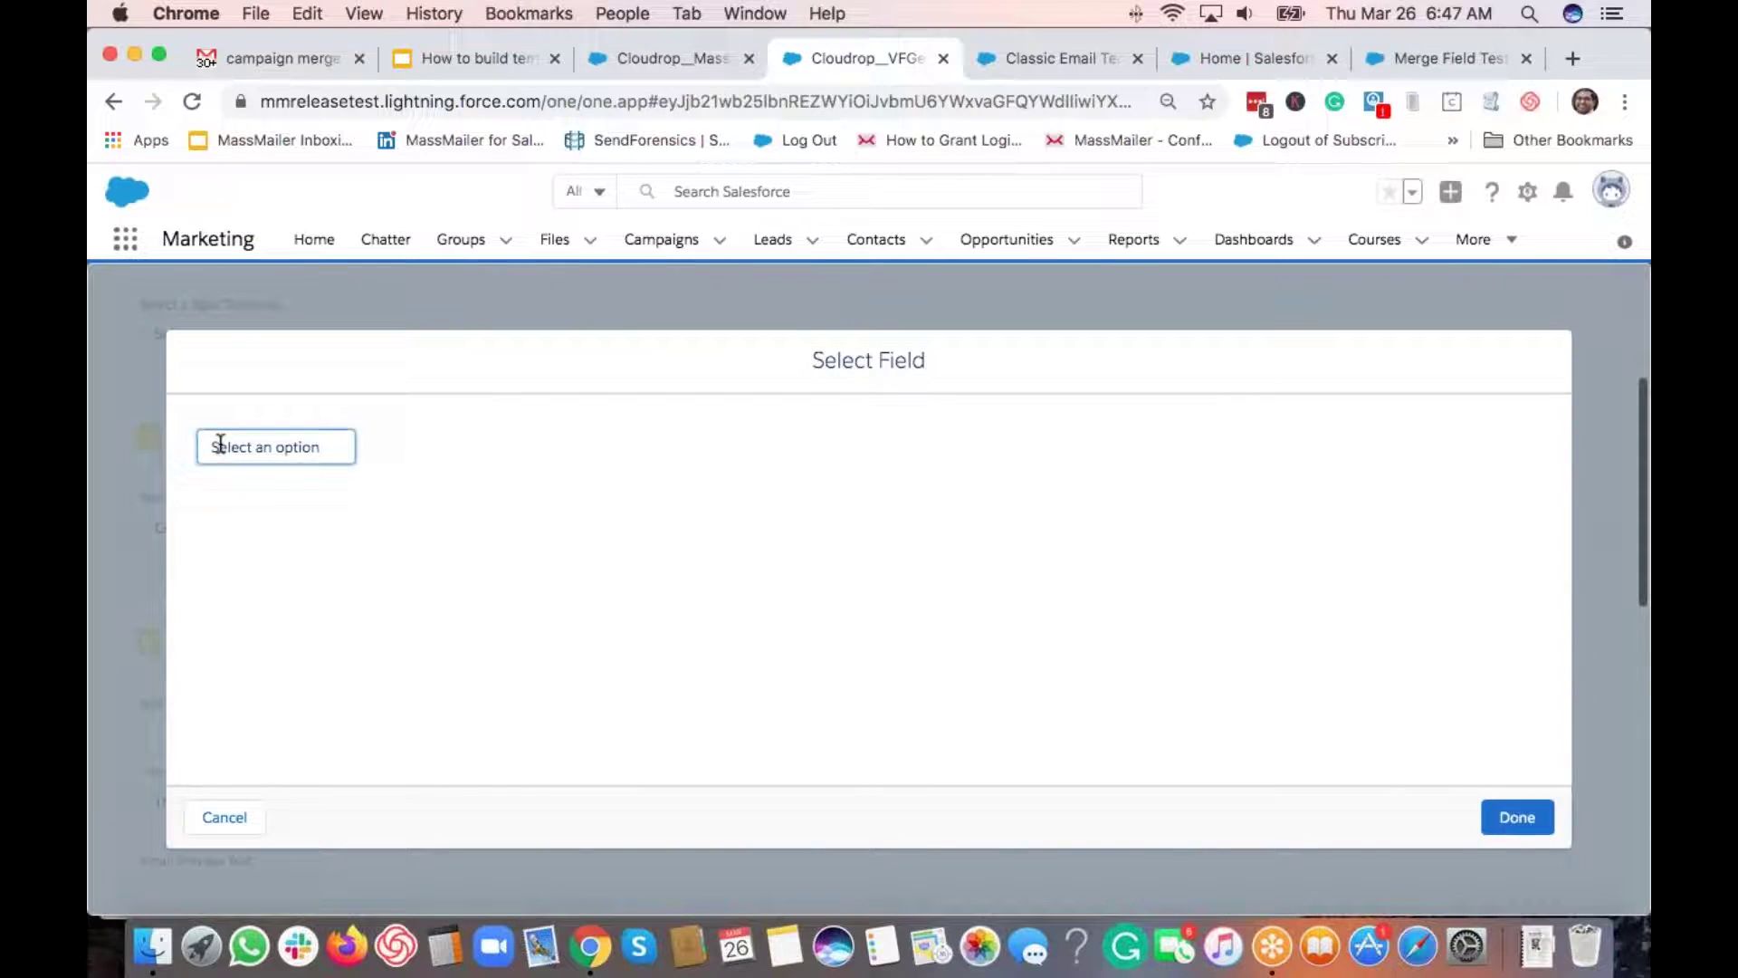
{"action": "left_click", "coordinate": [220, 447]}
{"action": "left_click", "coordinate": [272, 555]}
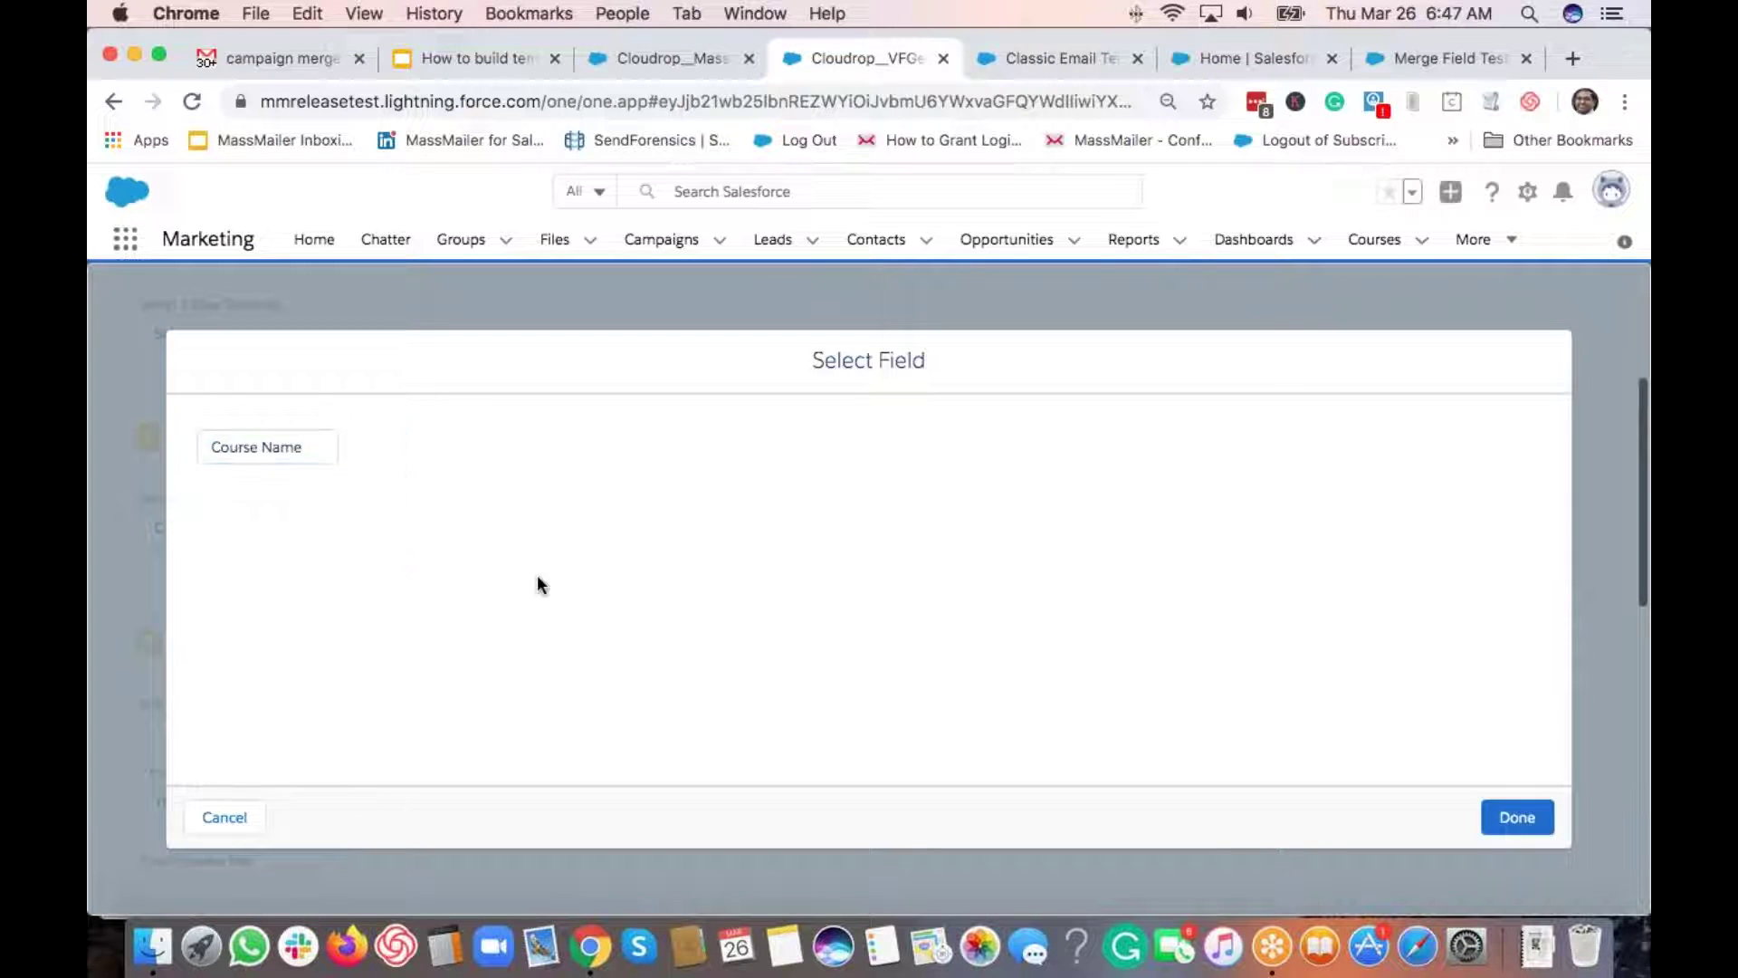
{"action": "left_click", "coordinate": [1498, 819]}
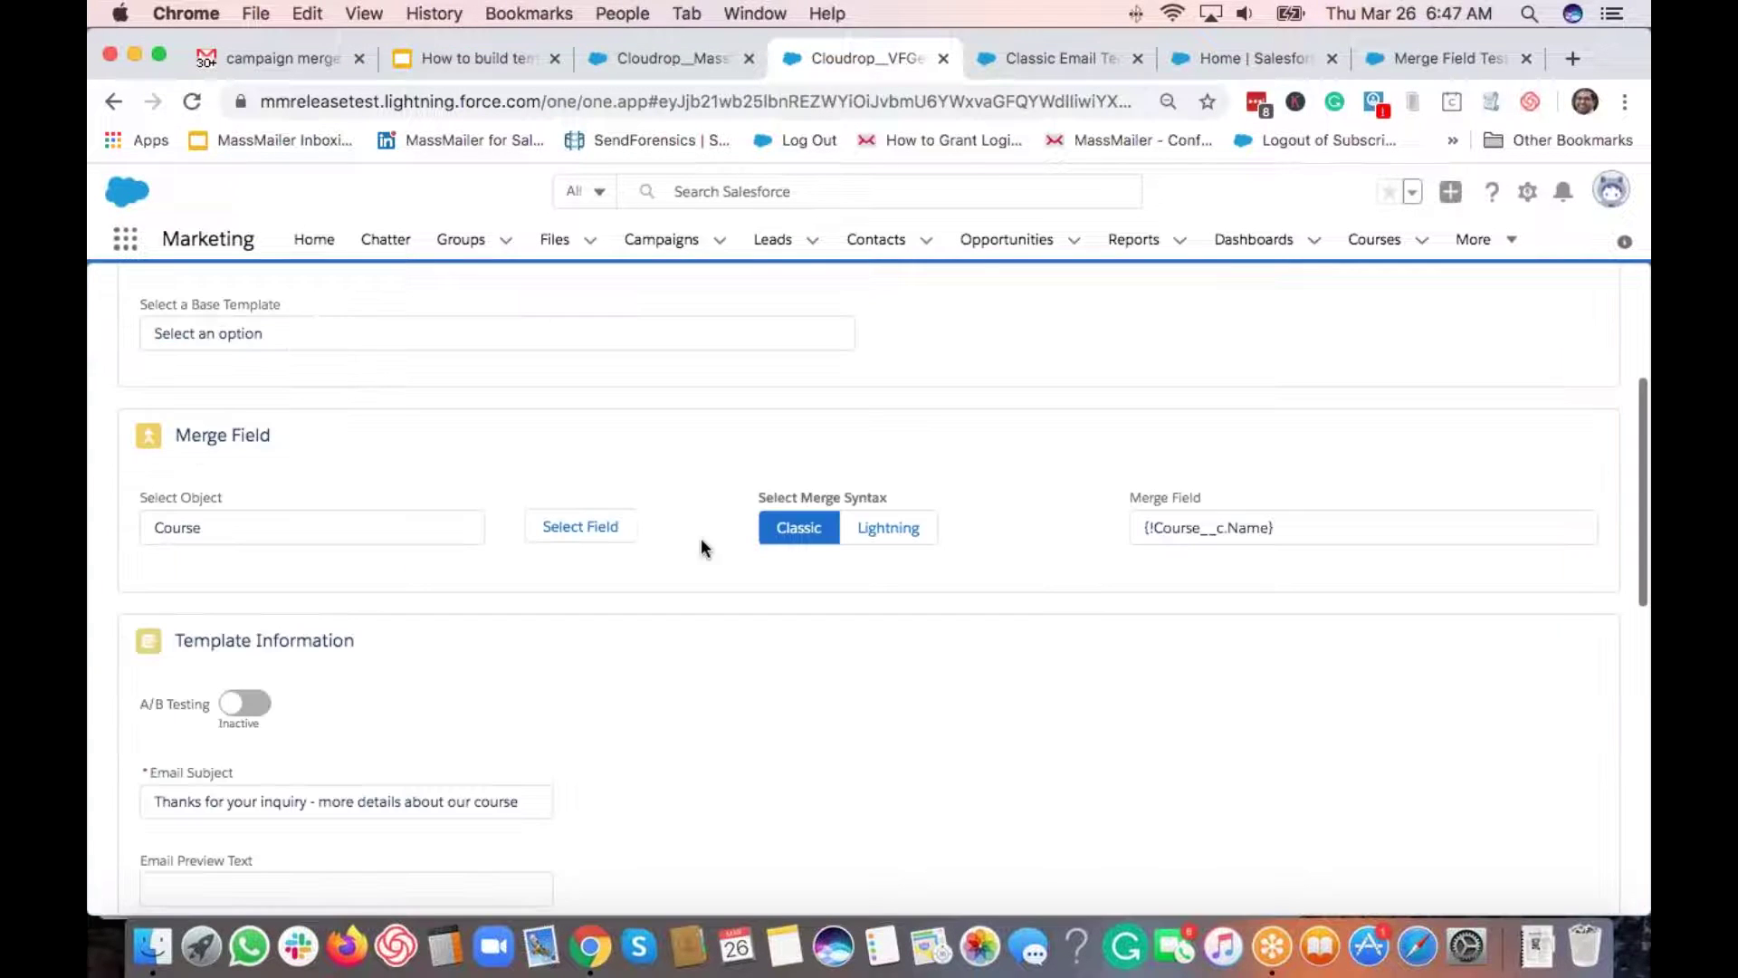
Step: Move the generated merge field into the body right after "our course,"
{"action": "triple_click", "coordinate": [1176, 528]}
{"action": "key", "text": "super+x"}
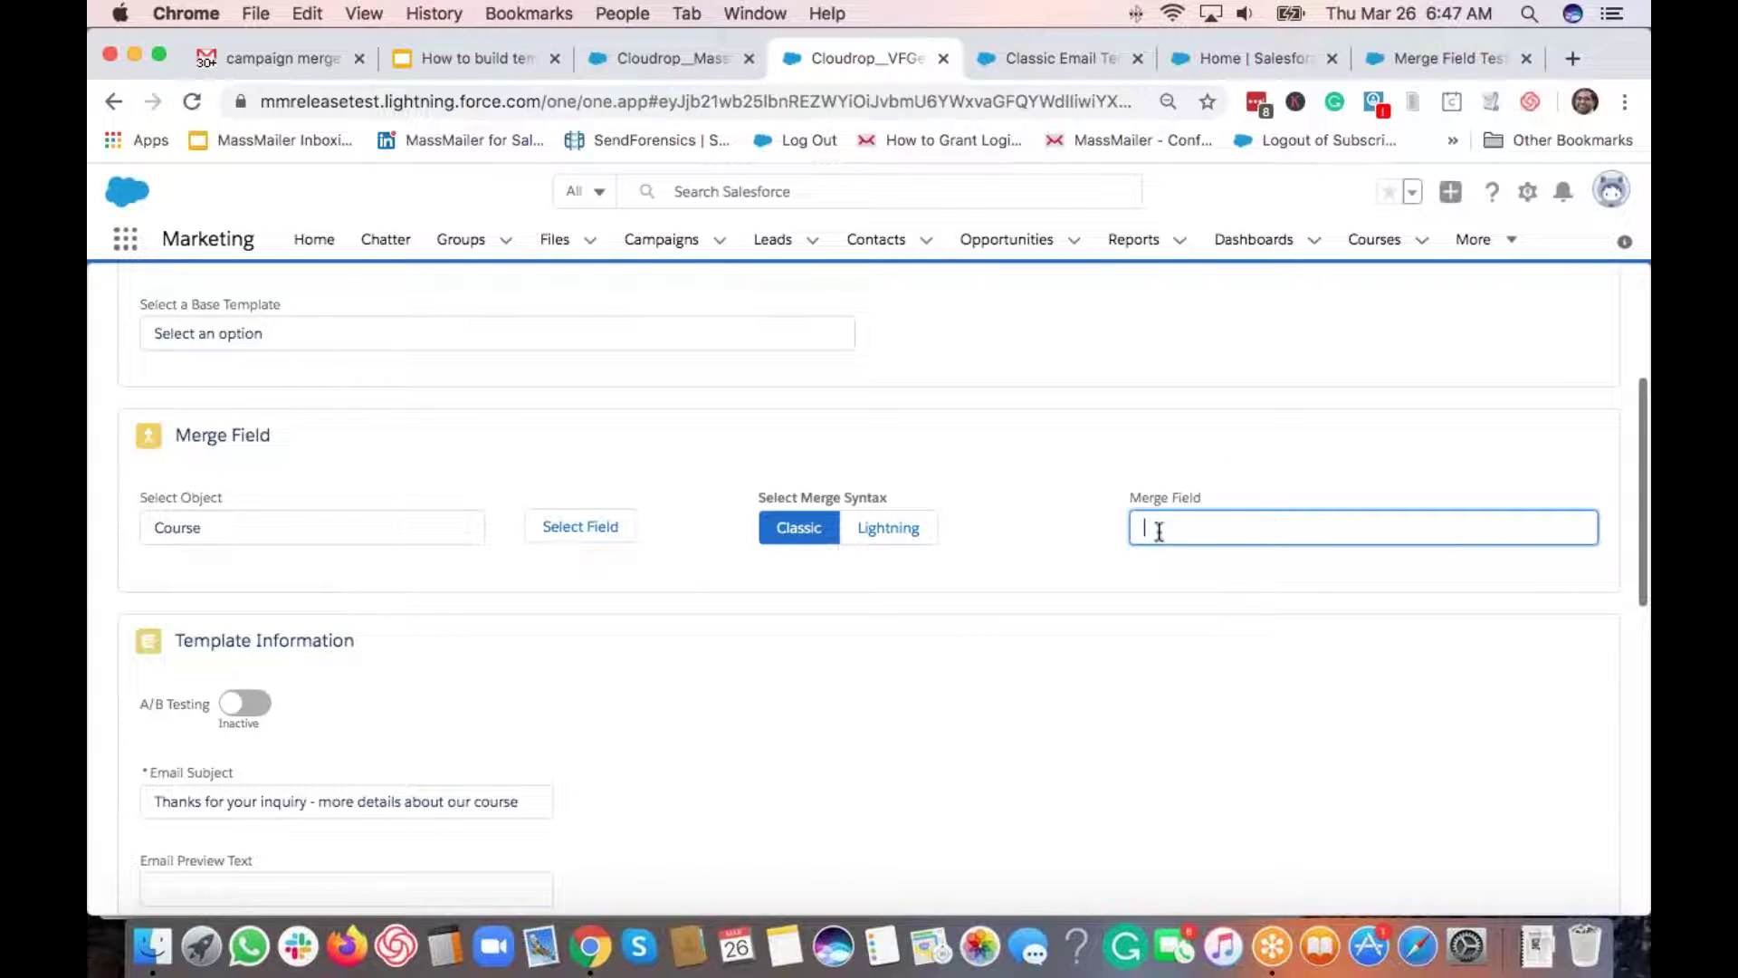
{"action": "scroll", "coordinate": [892, 668], "scroll_direction": "down", "scroll_amount": 7}
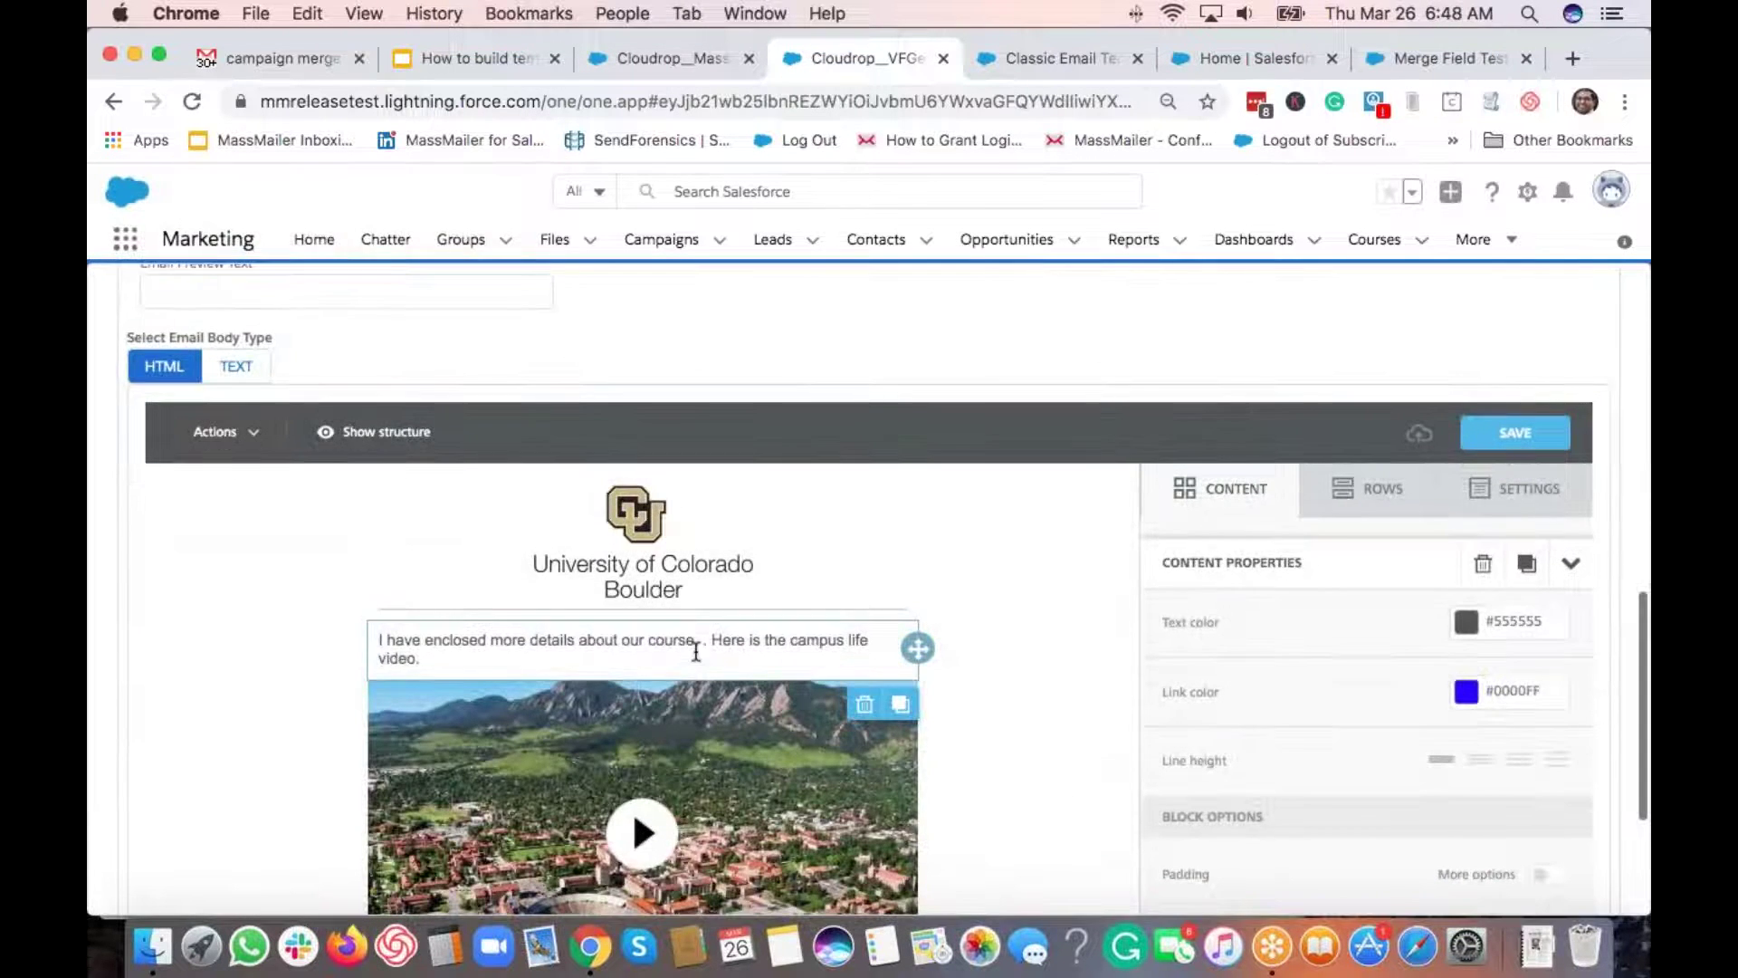
{"action": "left_click", "coordinate": [702, 645]}
{"action": "key", "text": "super+v"}
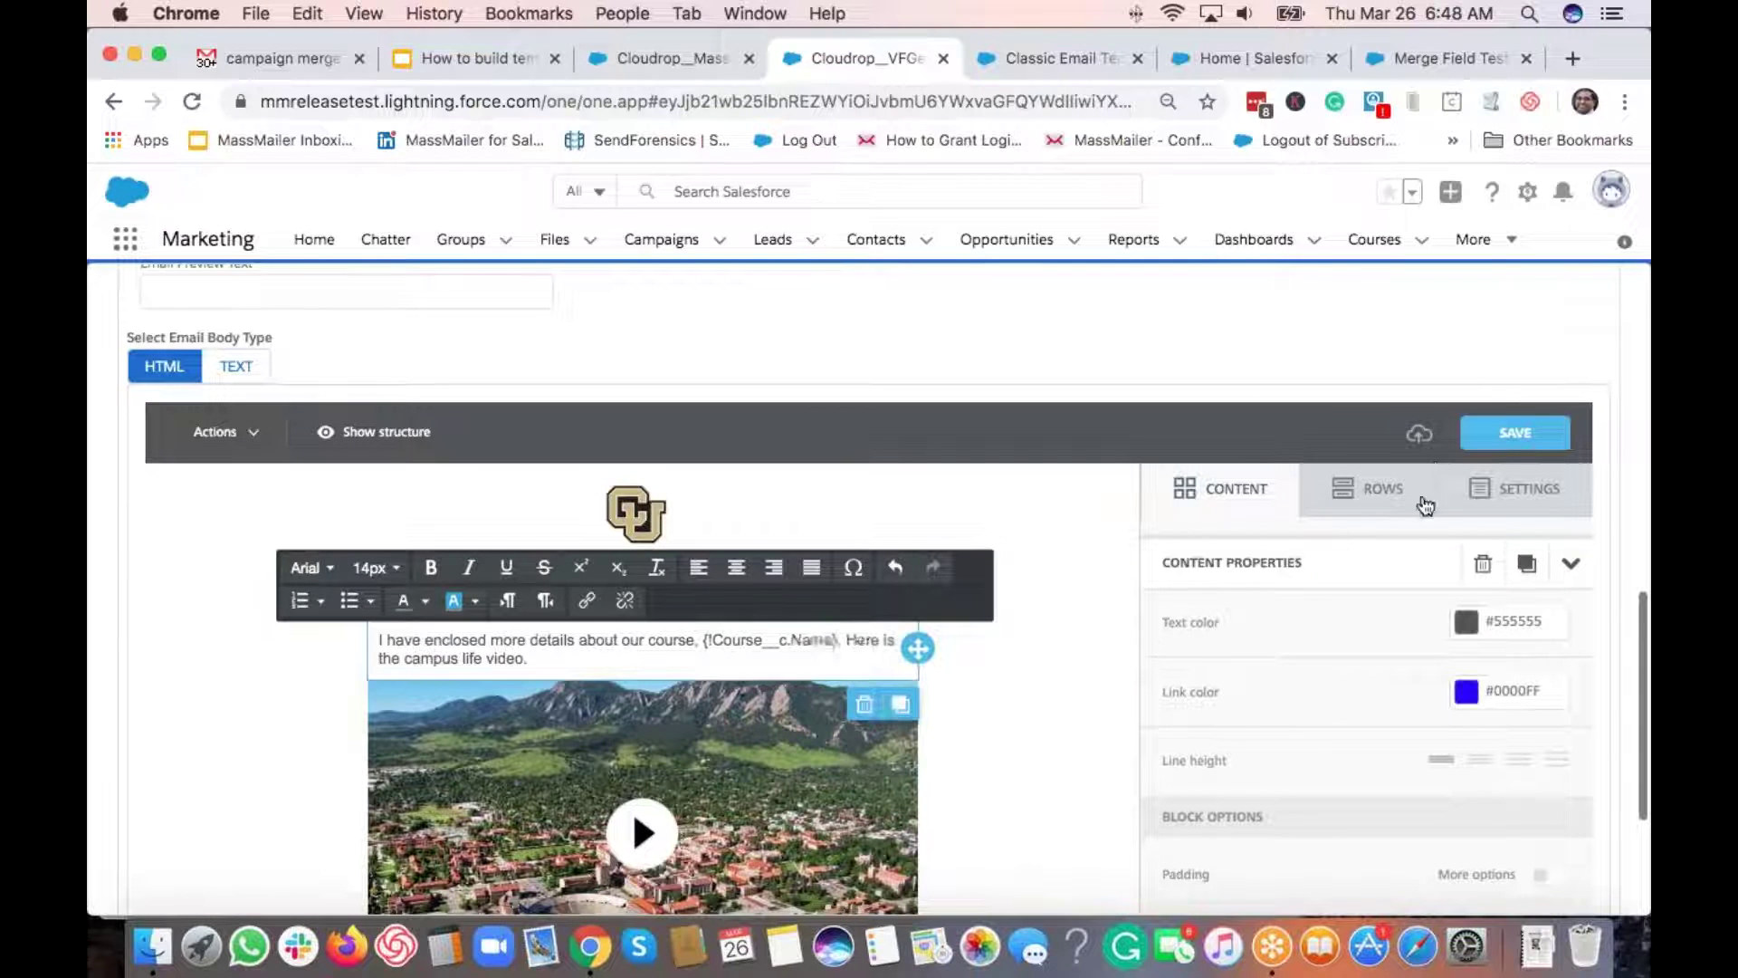
Step: Save the edited template and advance through File Attachments and Sender Options
{"action": "left_click", "coordinate": [1475, 442]}
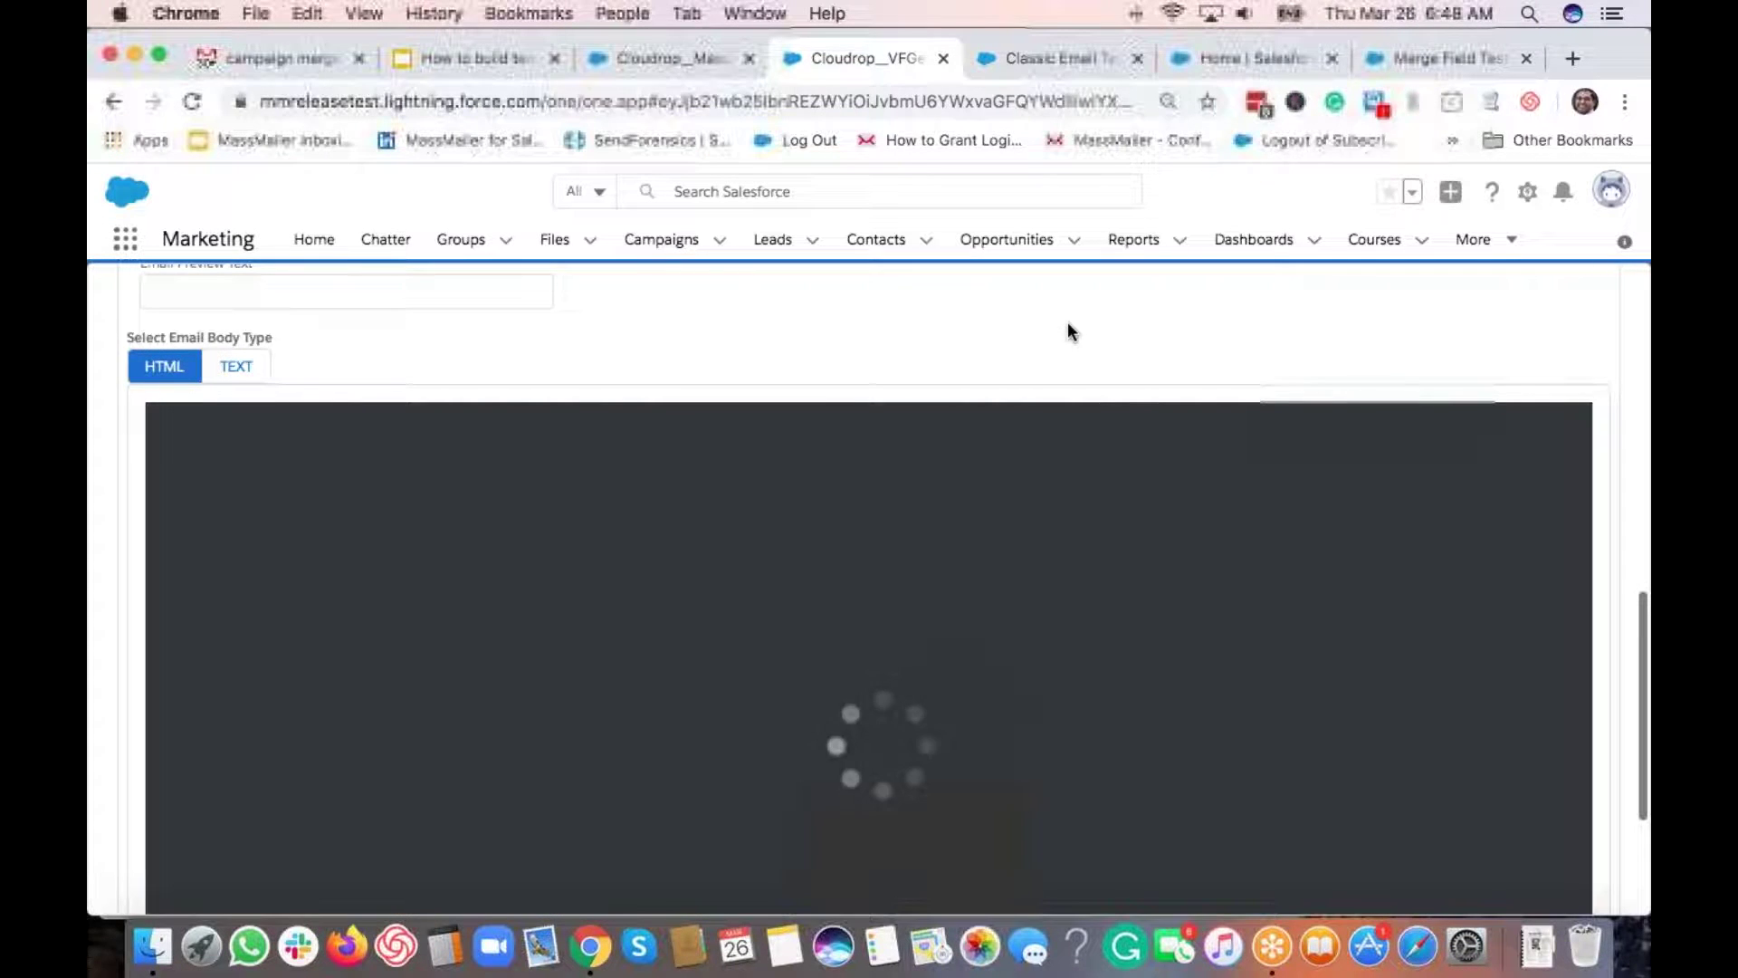
{"action": "scroll", "coordinate": [1067, 323], "scroll_direction": "down", "scroll_amount": 3}
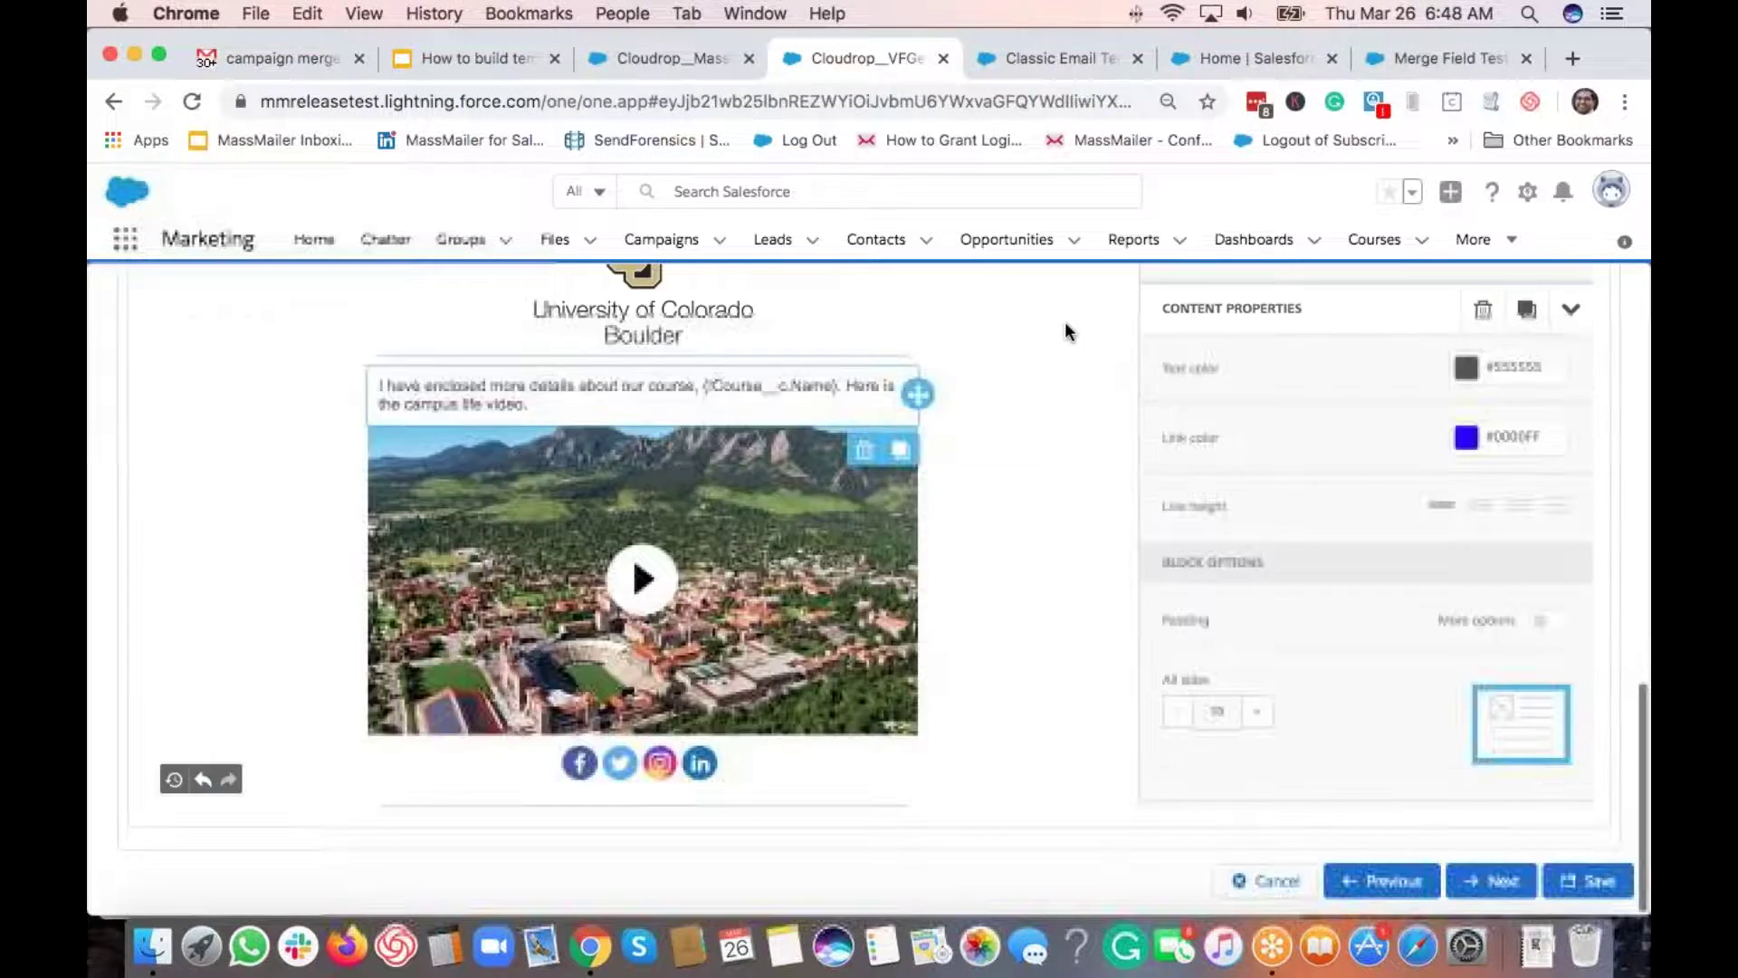
{"action": "left_click", "coordinate": [1490, 880]}
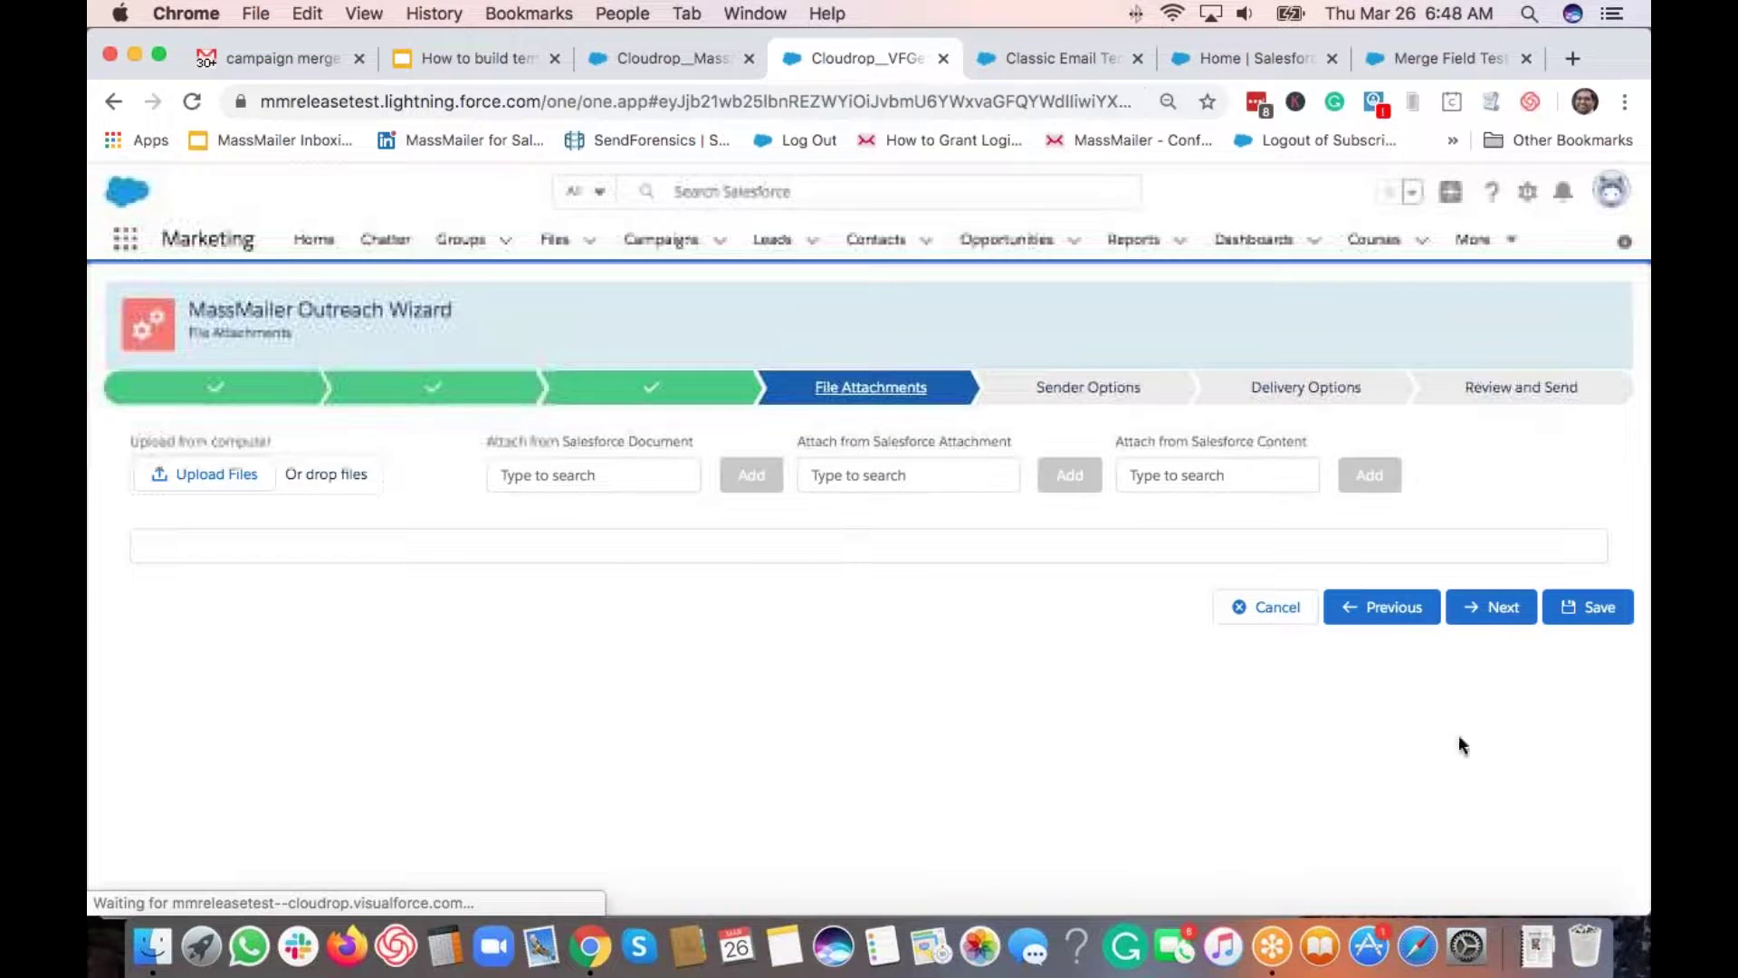
{"action": "left_click", "coordinate": [1494, 607]}
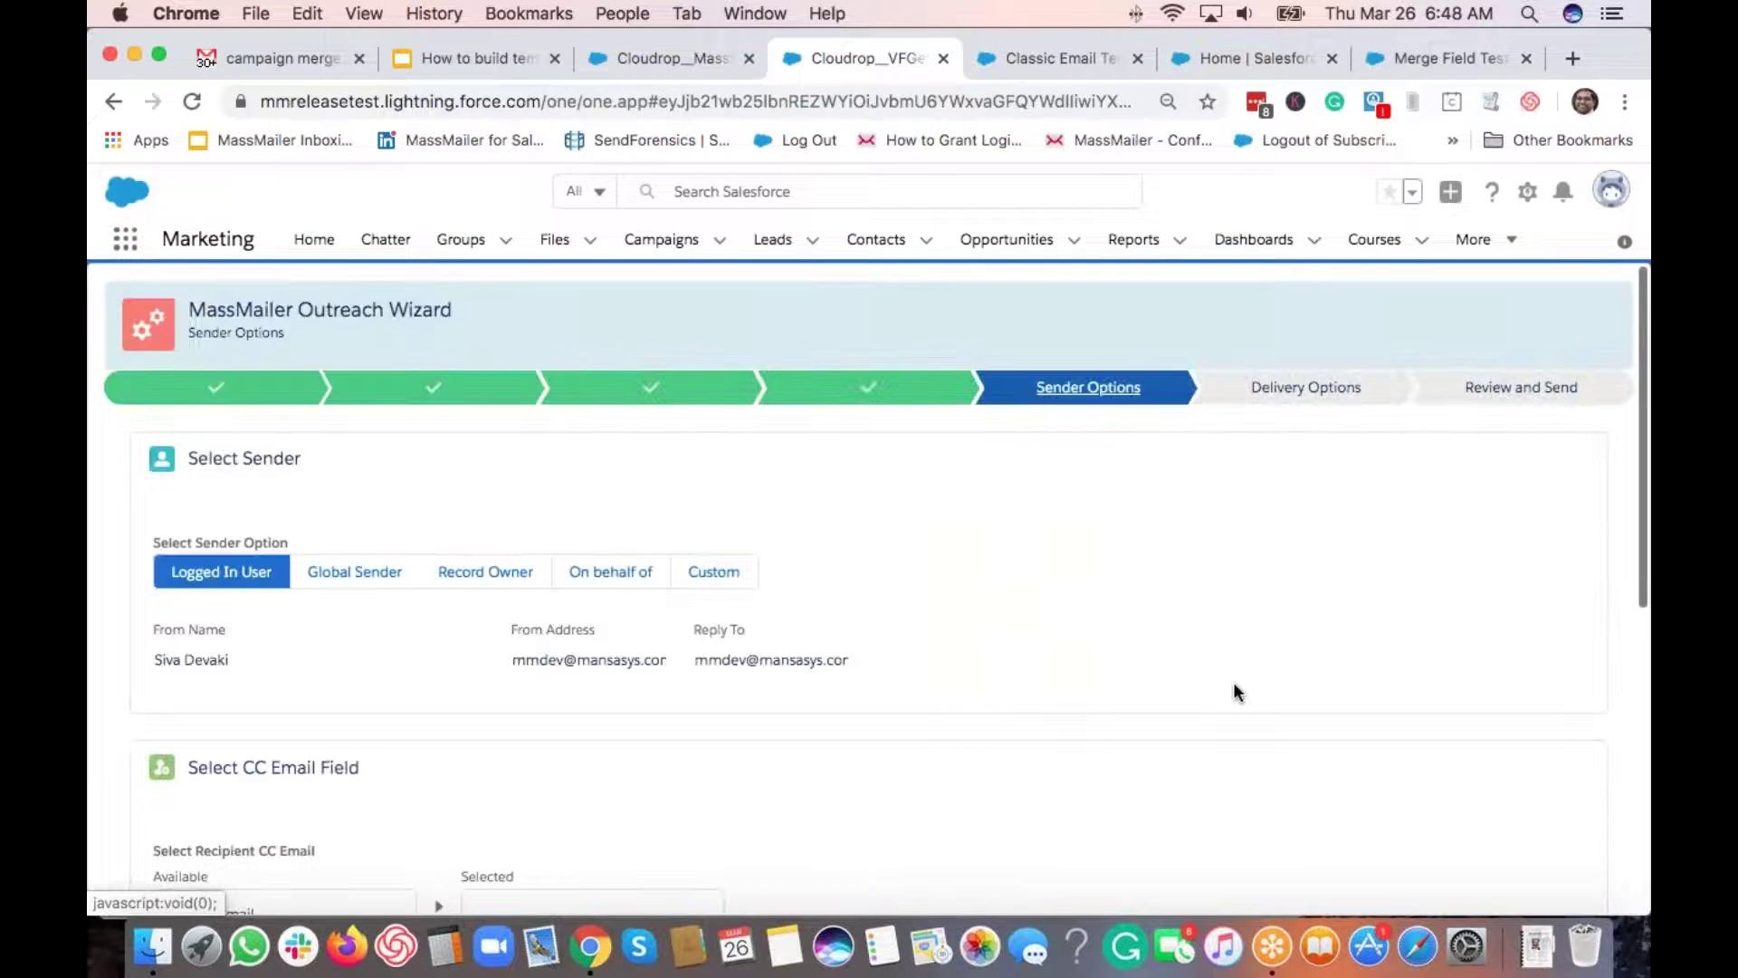
{"action": "scroll", "coordinate": [1233, 693], "scroll_direction": "down", "scroll_amount": 6}
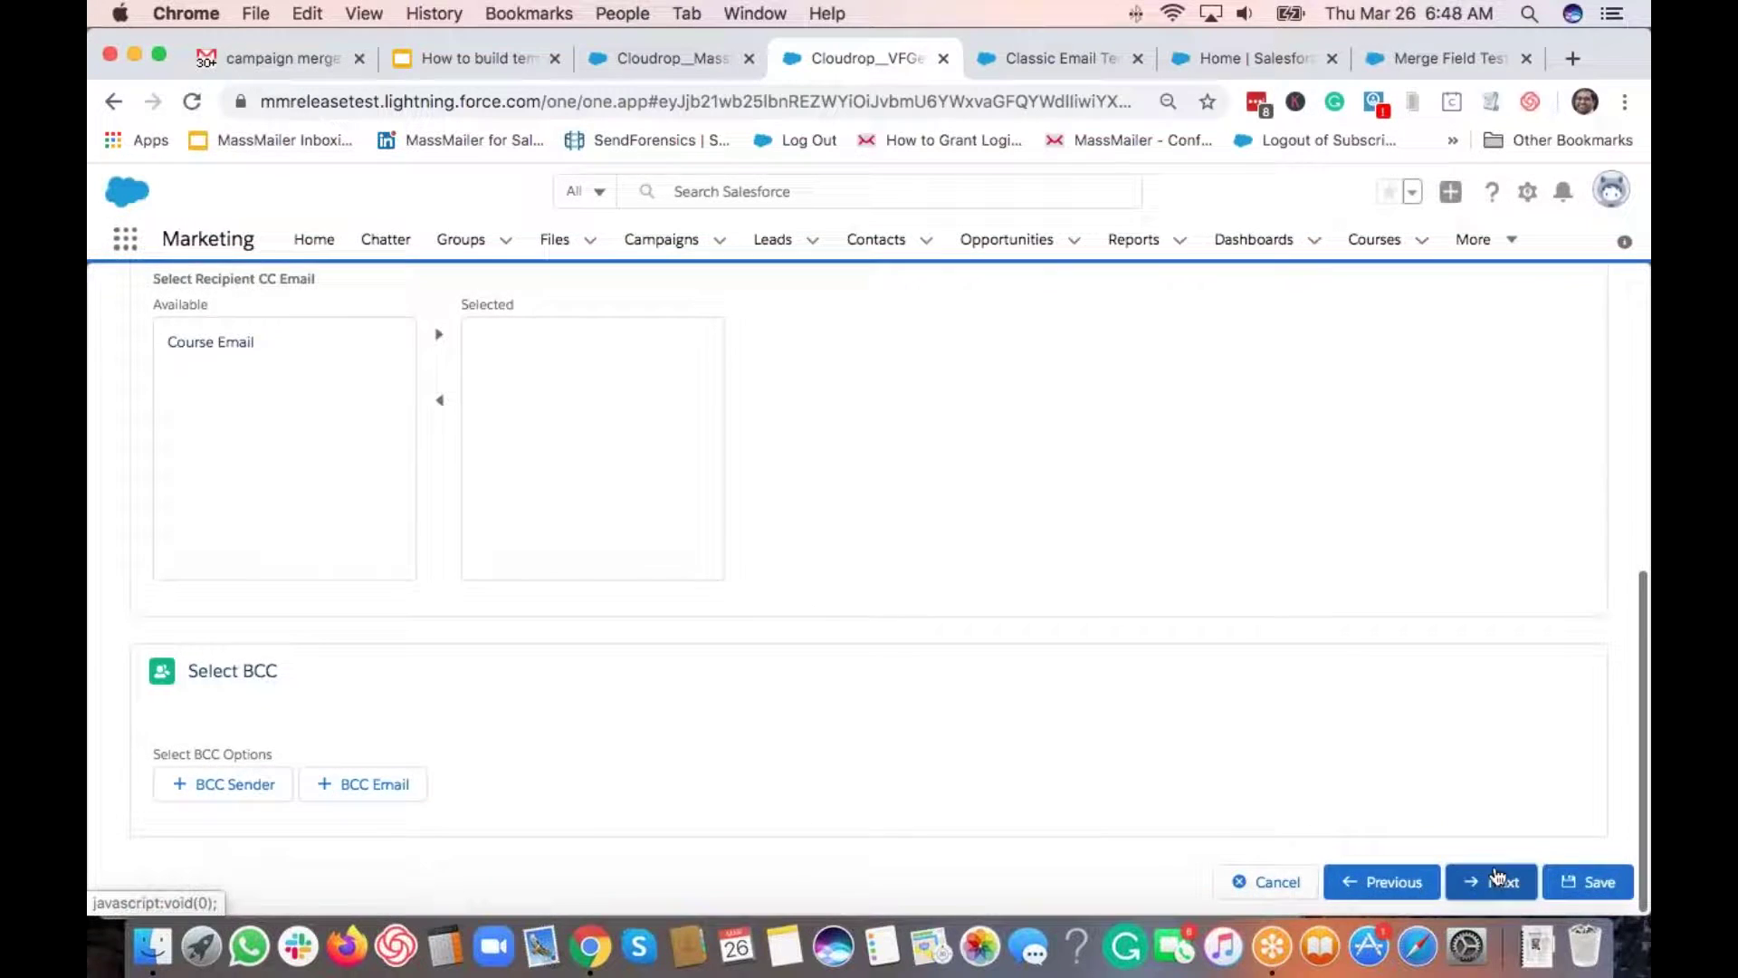
{"action": "left_click", "coordinate": [1500, 880]}
Step: Advance past Delivery Options to Review and Send, then submit and confirm
{"action": "scroll", "coordinate": [1350, 651], "scroll_direction": "down", "scroll_amount": 5}
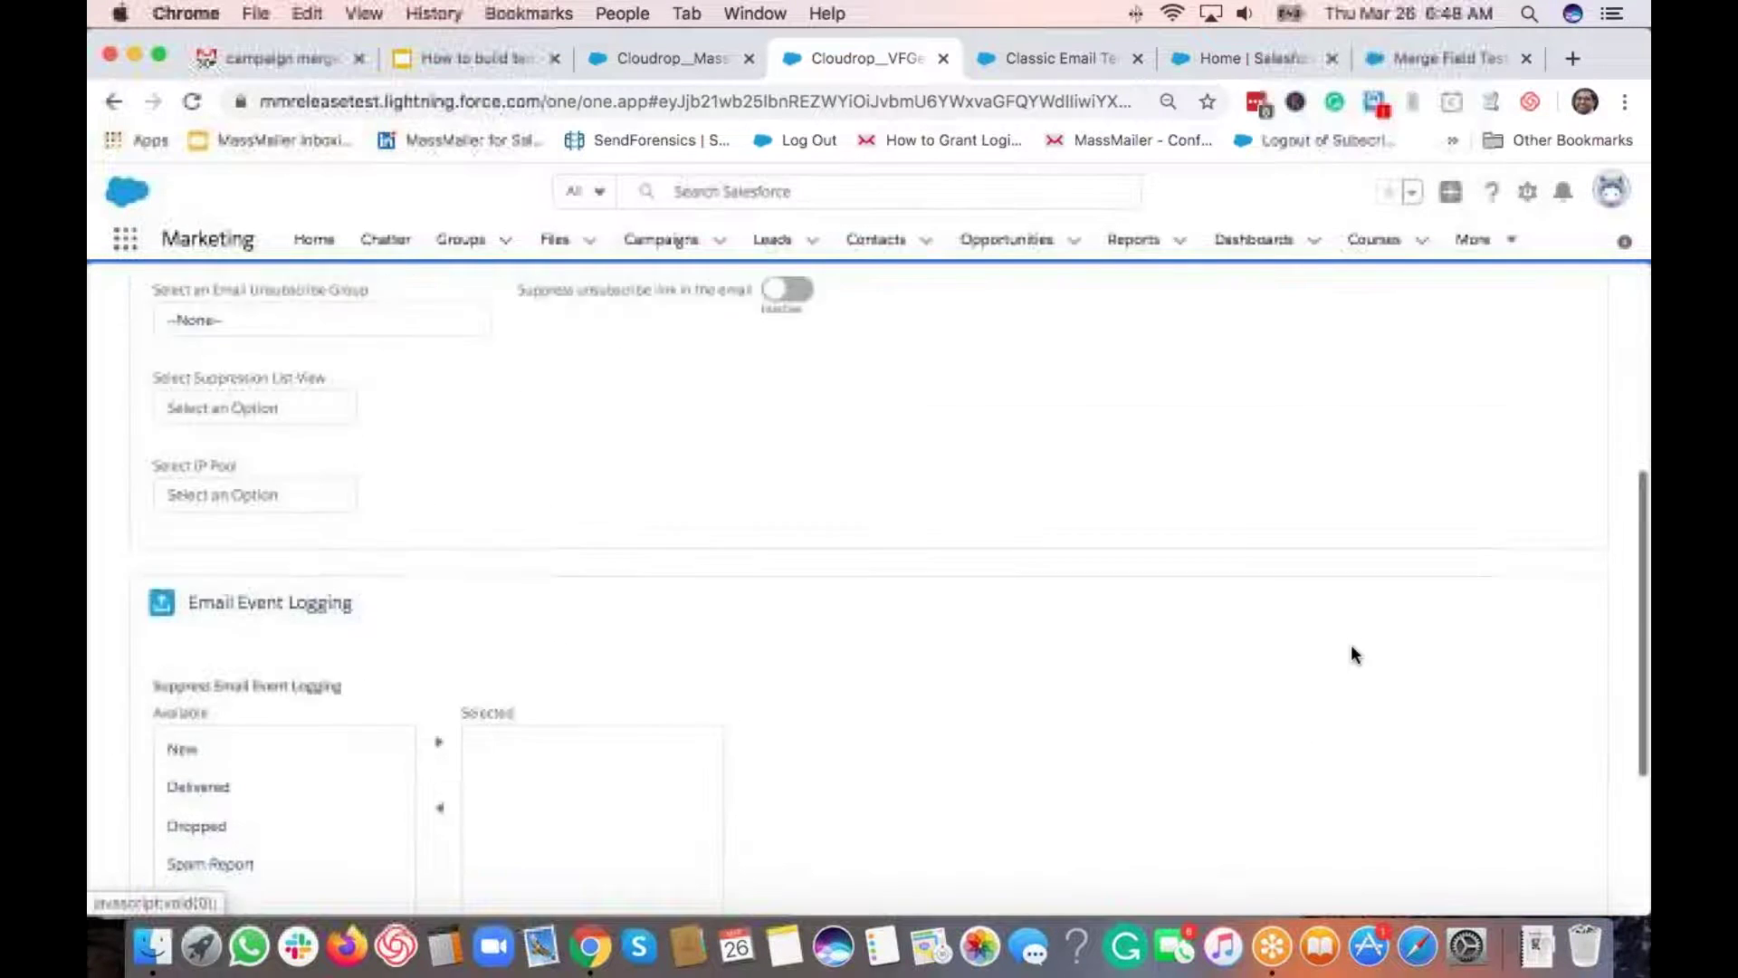
{"action": "scroll", "coordinate": [1352, 654], "scroll_direction": "down", "scroll_amount": 3}
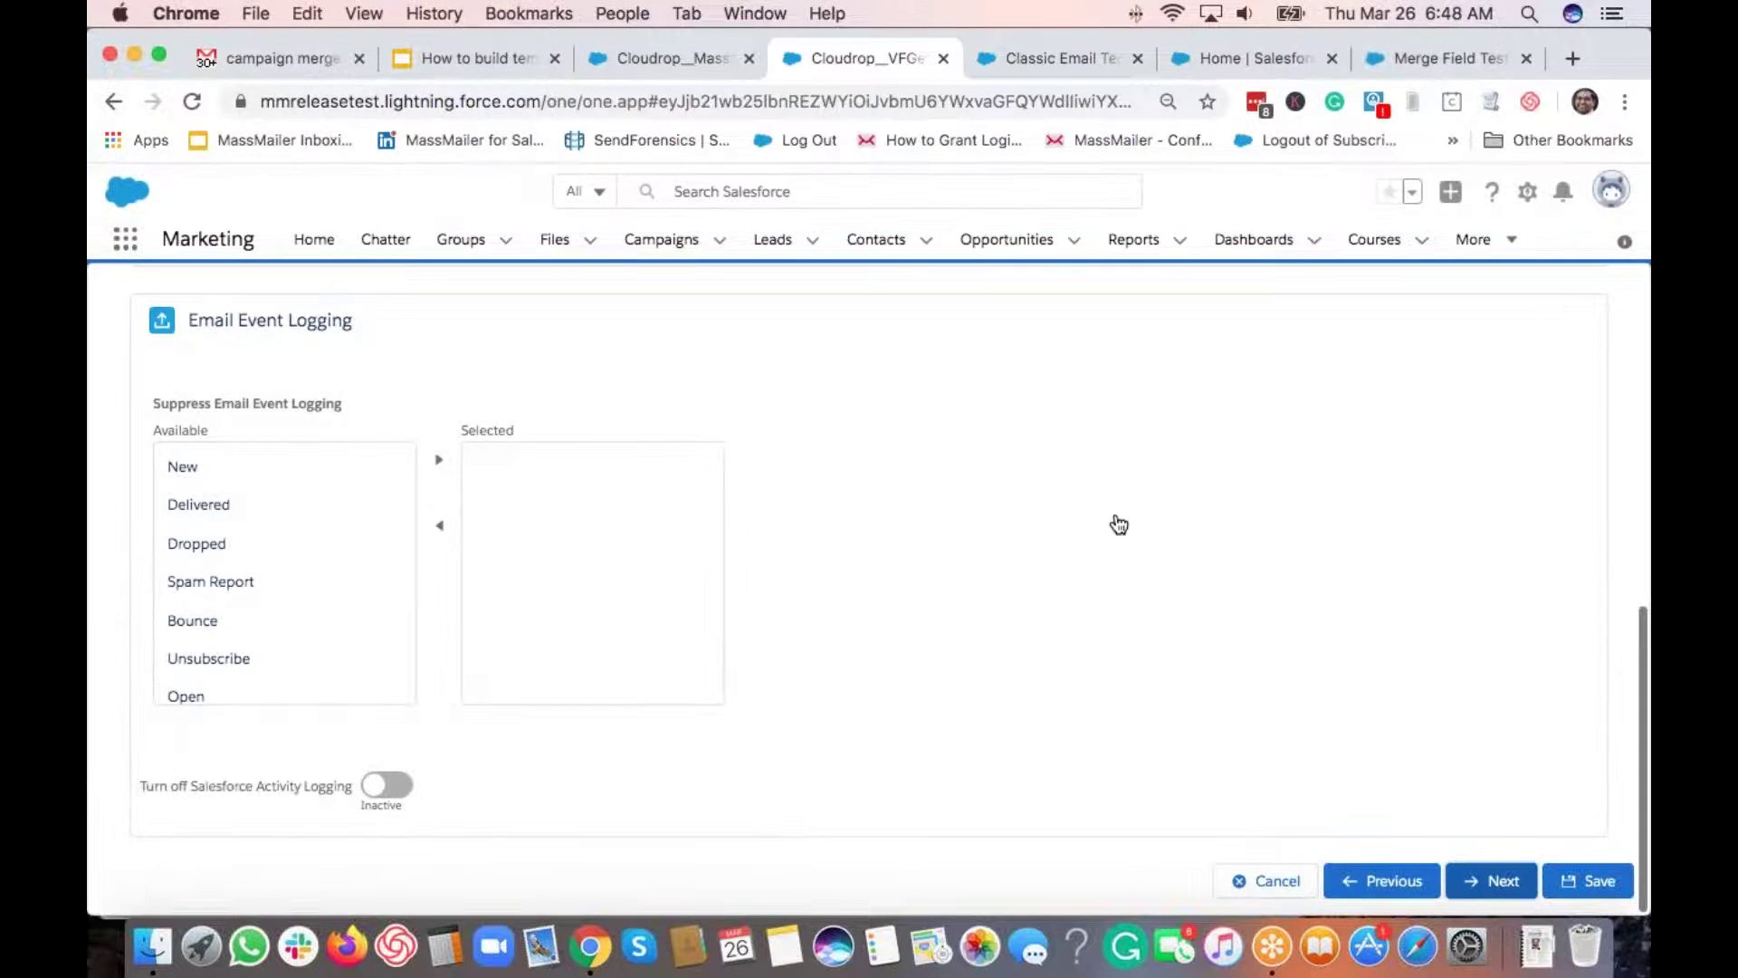
{"action": "left_click", "coordinate": [1499, 880]}
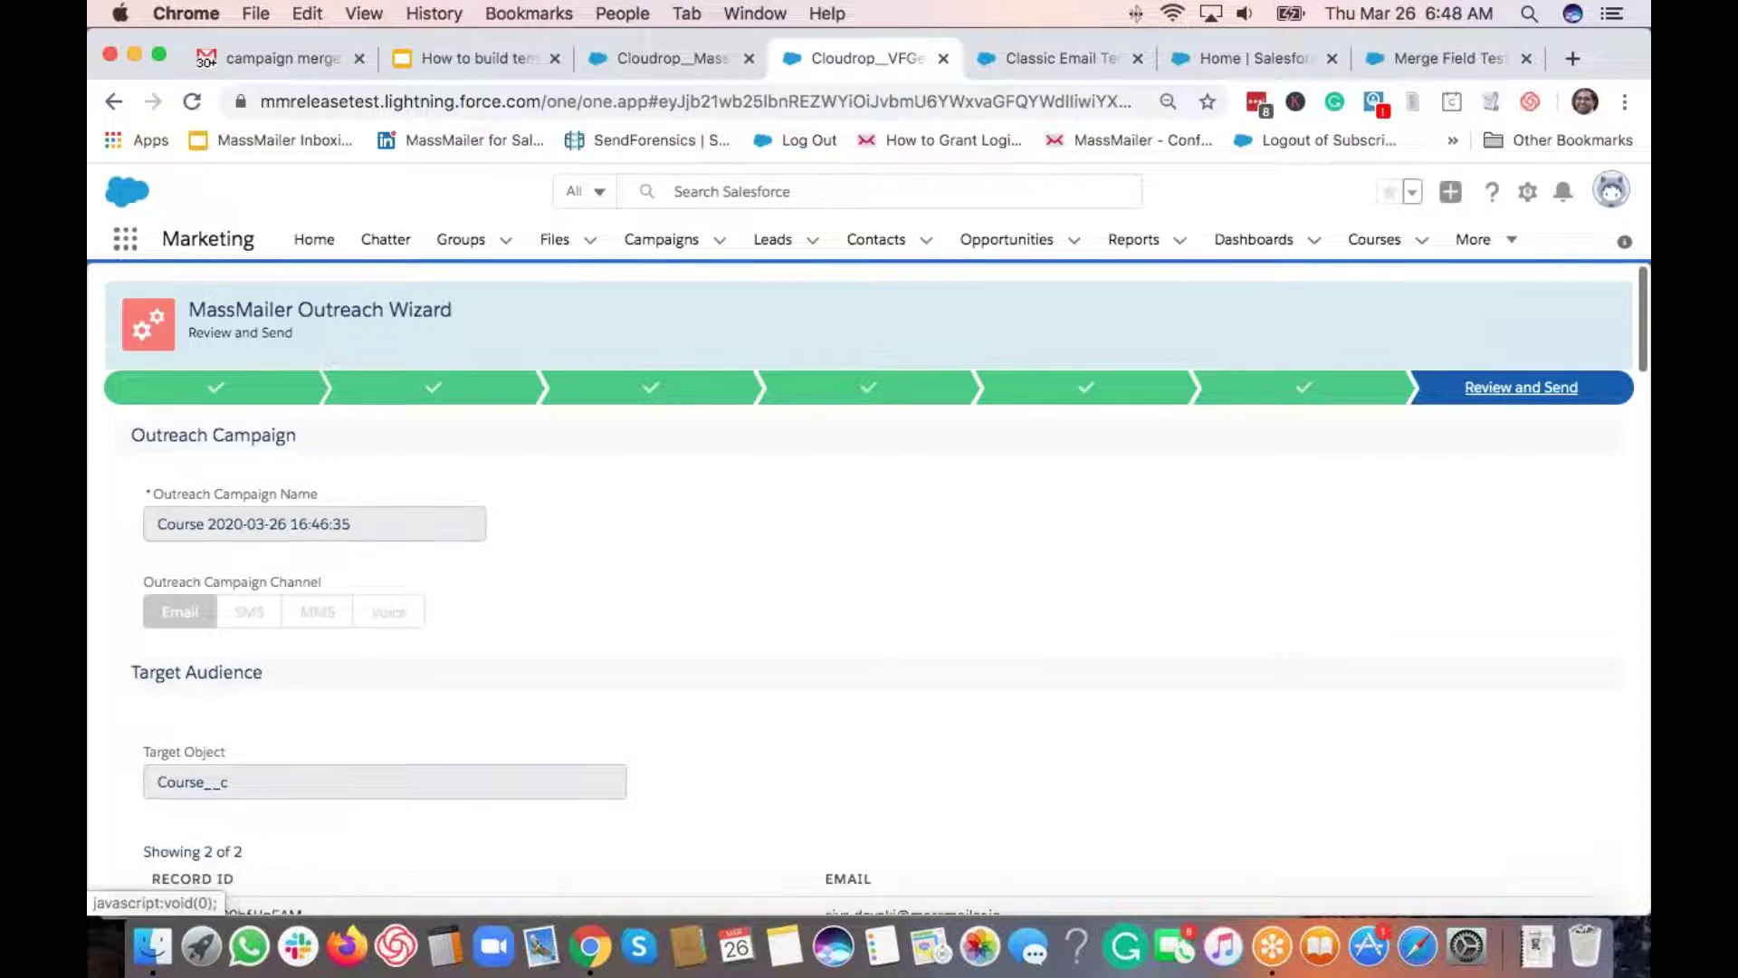
{"action": "scroll", "coordinate": [1273, 642], "scroll_direction": "down", "scroll_amount": 20}
{"action": "left_click", "coordinate": [1585, 880]}
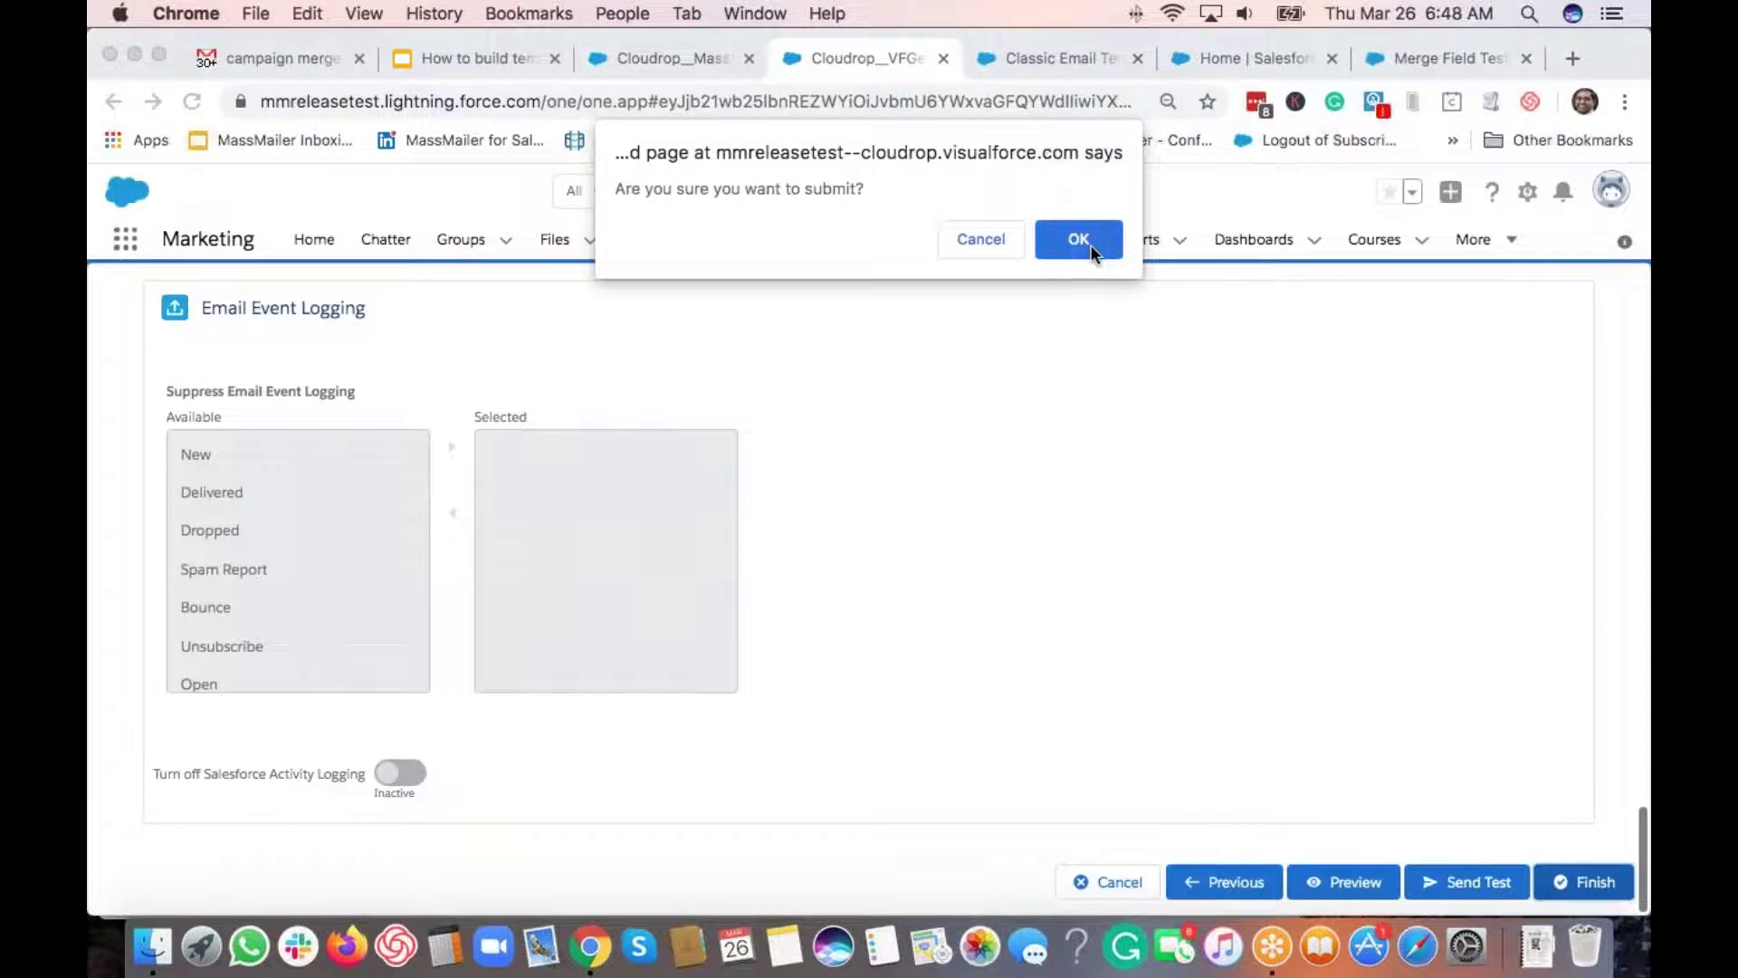
{"action": "left_click", "coordinate": [1079, 239]}
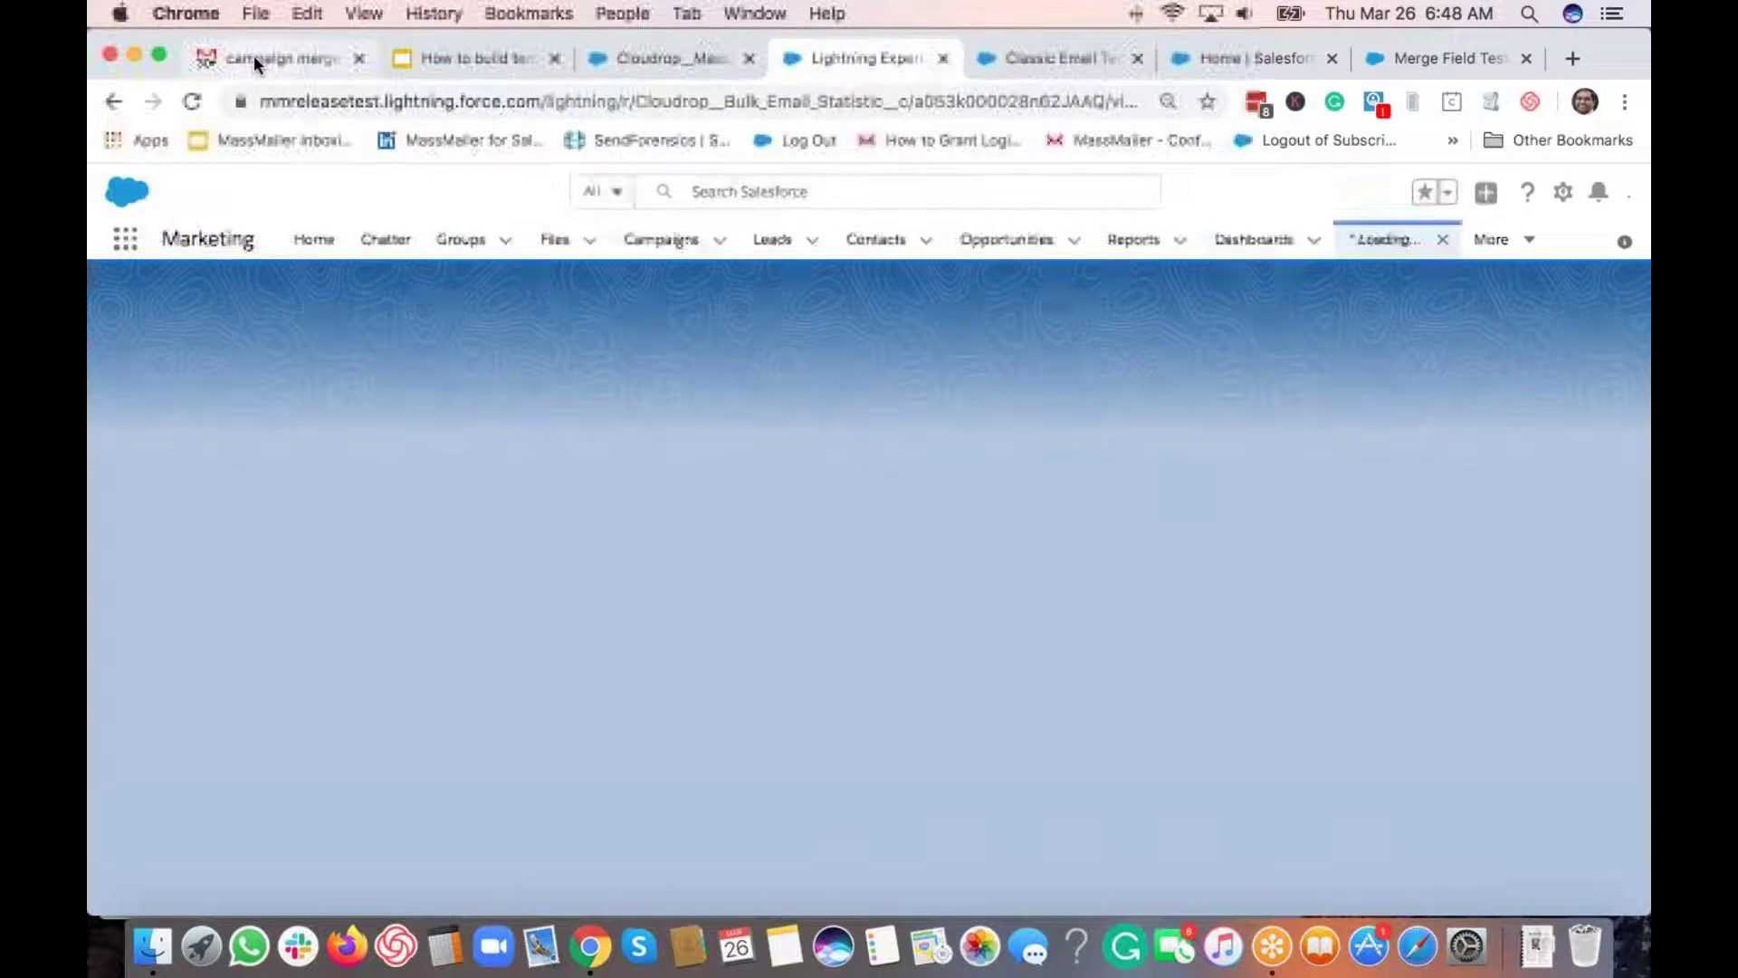
Step: In Gmail, trash the old merge field test email and open 'Thanks for your inquiry'
{"action": "left_click", "coordinate": [253, 56]}
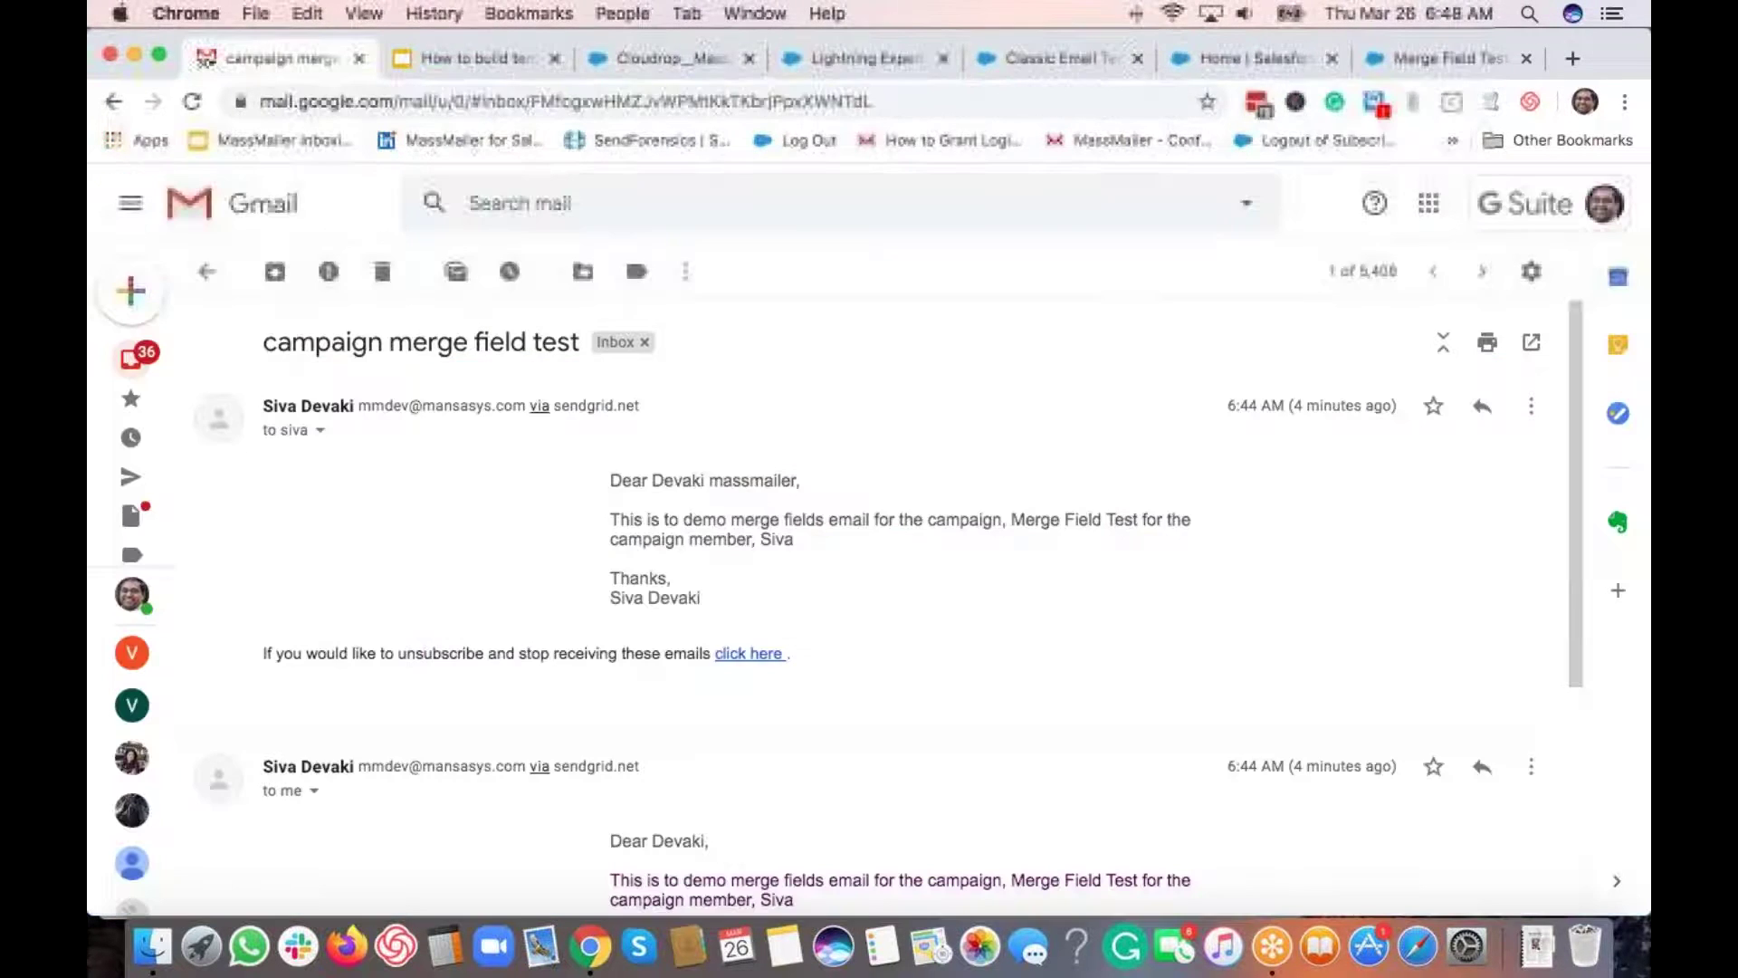
{"action": "left_click", "coordinate": [381, 274]}
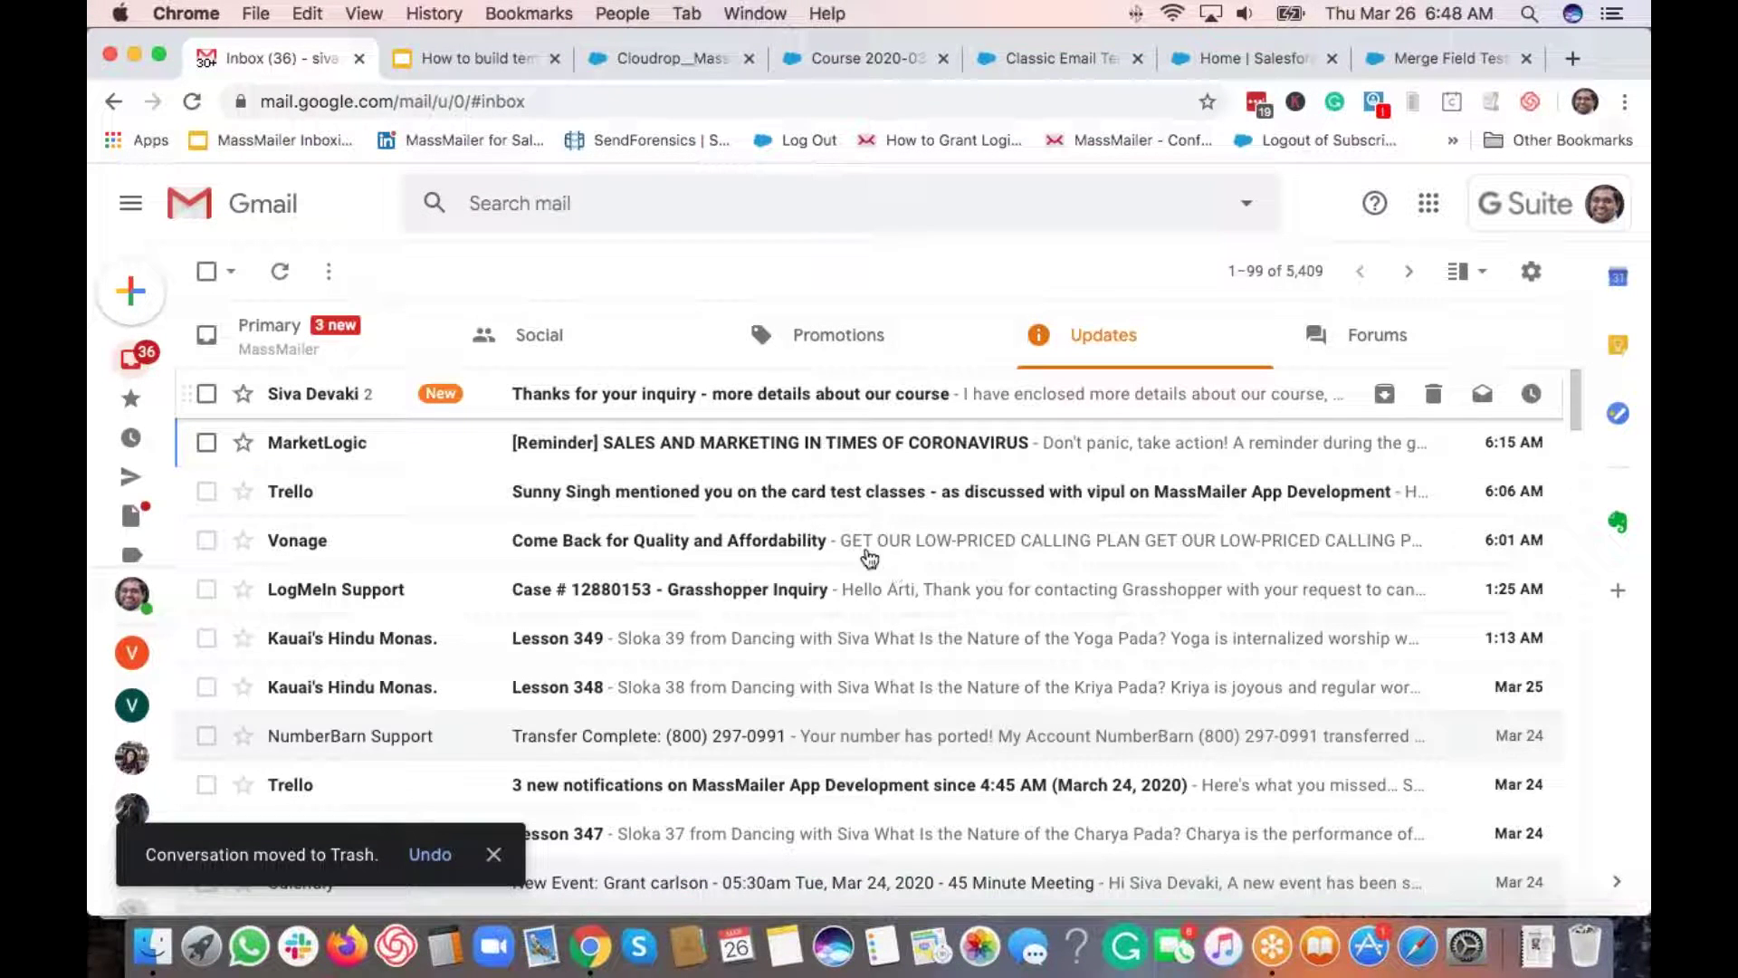
{"action": "left_click", "coordinate": [686, 407]}
Step: Highlight the merged course names Maths and Comp Science in the received emails
{"action": "scroll", "coordinate": [868, 636], "scroll_direction": "down", "scroll_amount": 2}
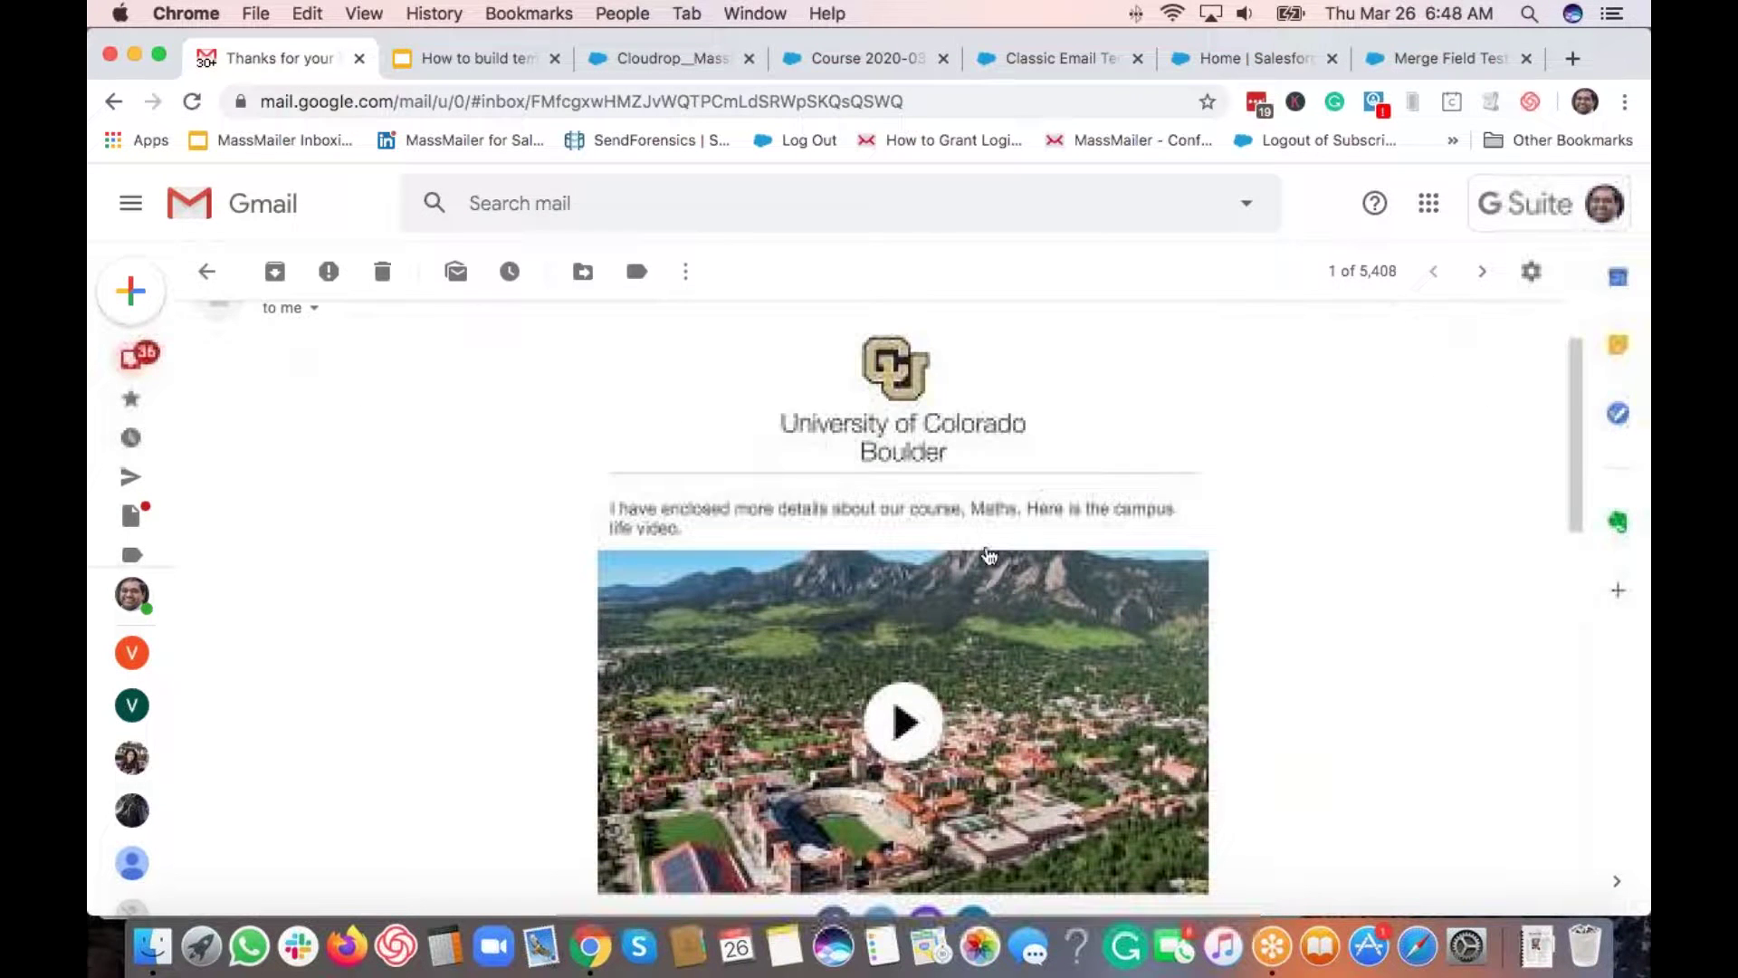
{"action": "left_click_drag", "start_coordinate": [971, 509], "coordinate": [1017, 509]}
{"action": "scroll", "coordinate": [682, 504], "scroll_direction": "down", "scroll_amount": 6}
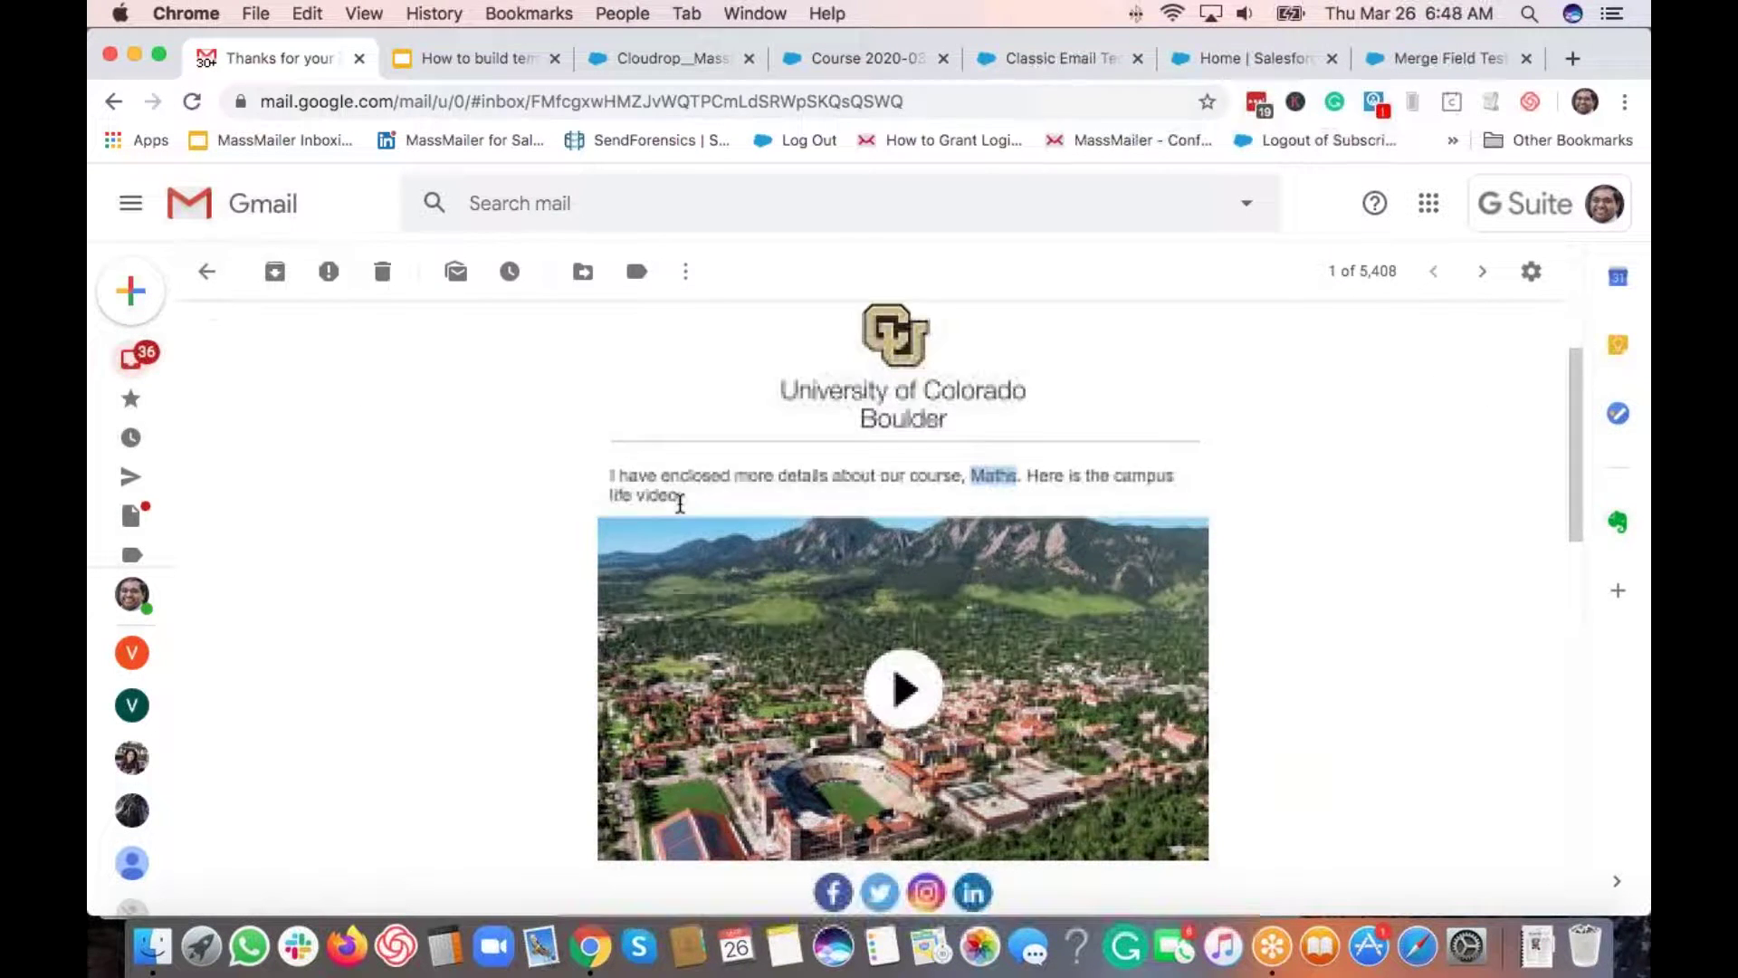
{"action": "scroll", "coordinate": [744, 759], "scroll_direction": "down", "scroll_amount": 2}
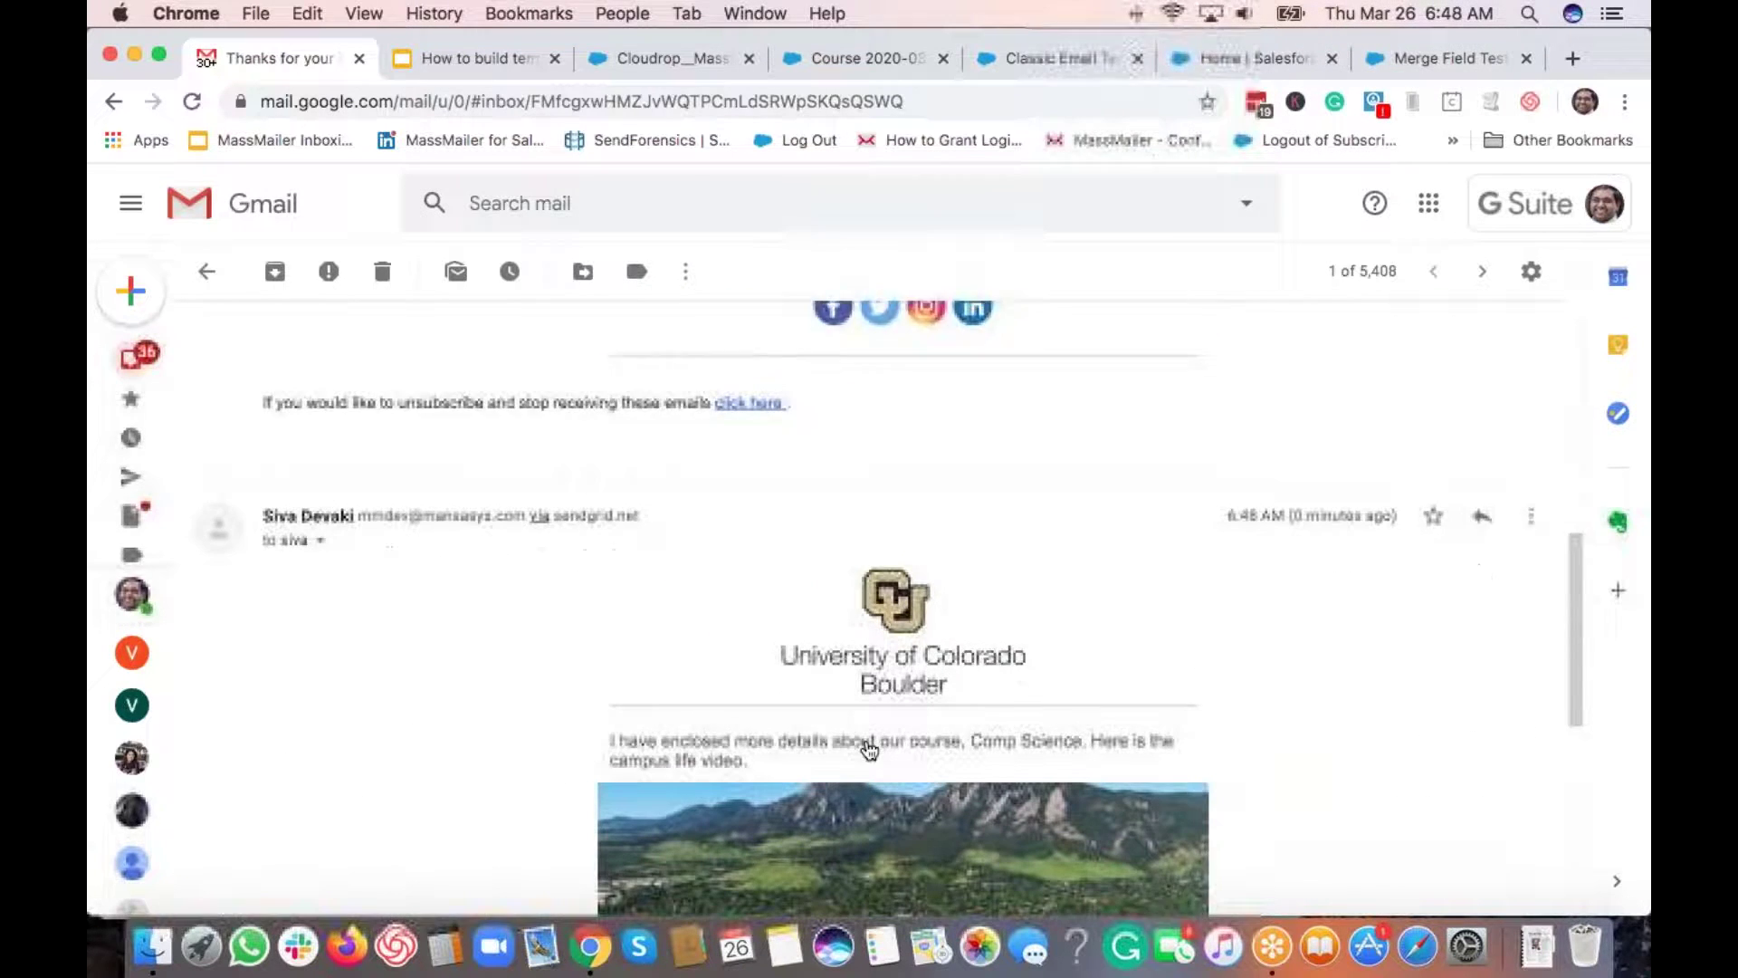
{"action": "left_click_drag", "start_coordinate": [975, 695], "coordinate": [1081, 706]}
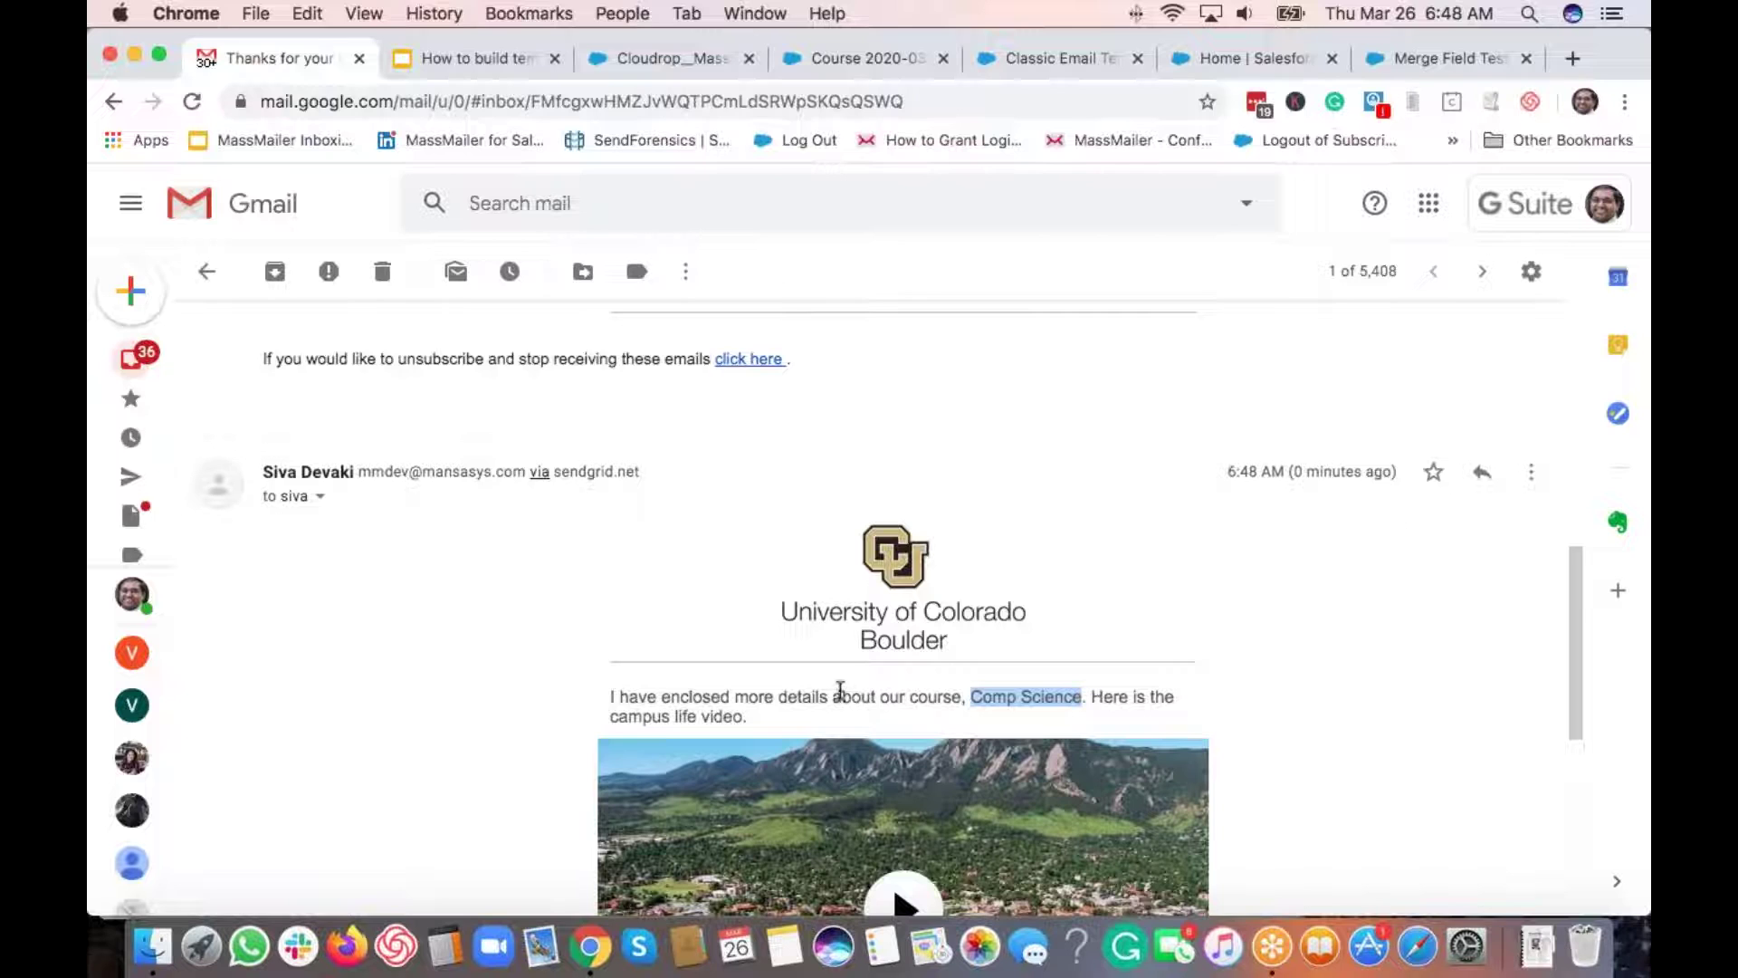
{"action": "scroll", "coordinate": [748, 640], "scroll_direction": "down", "scroll_amount": 1}
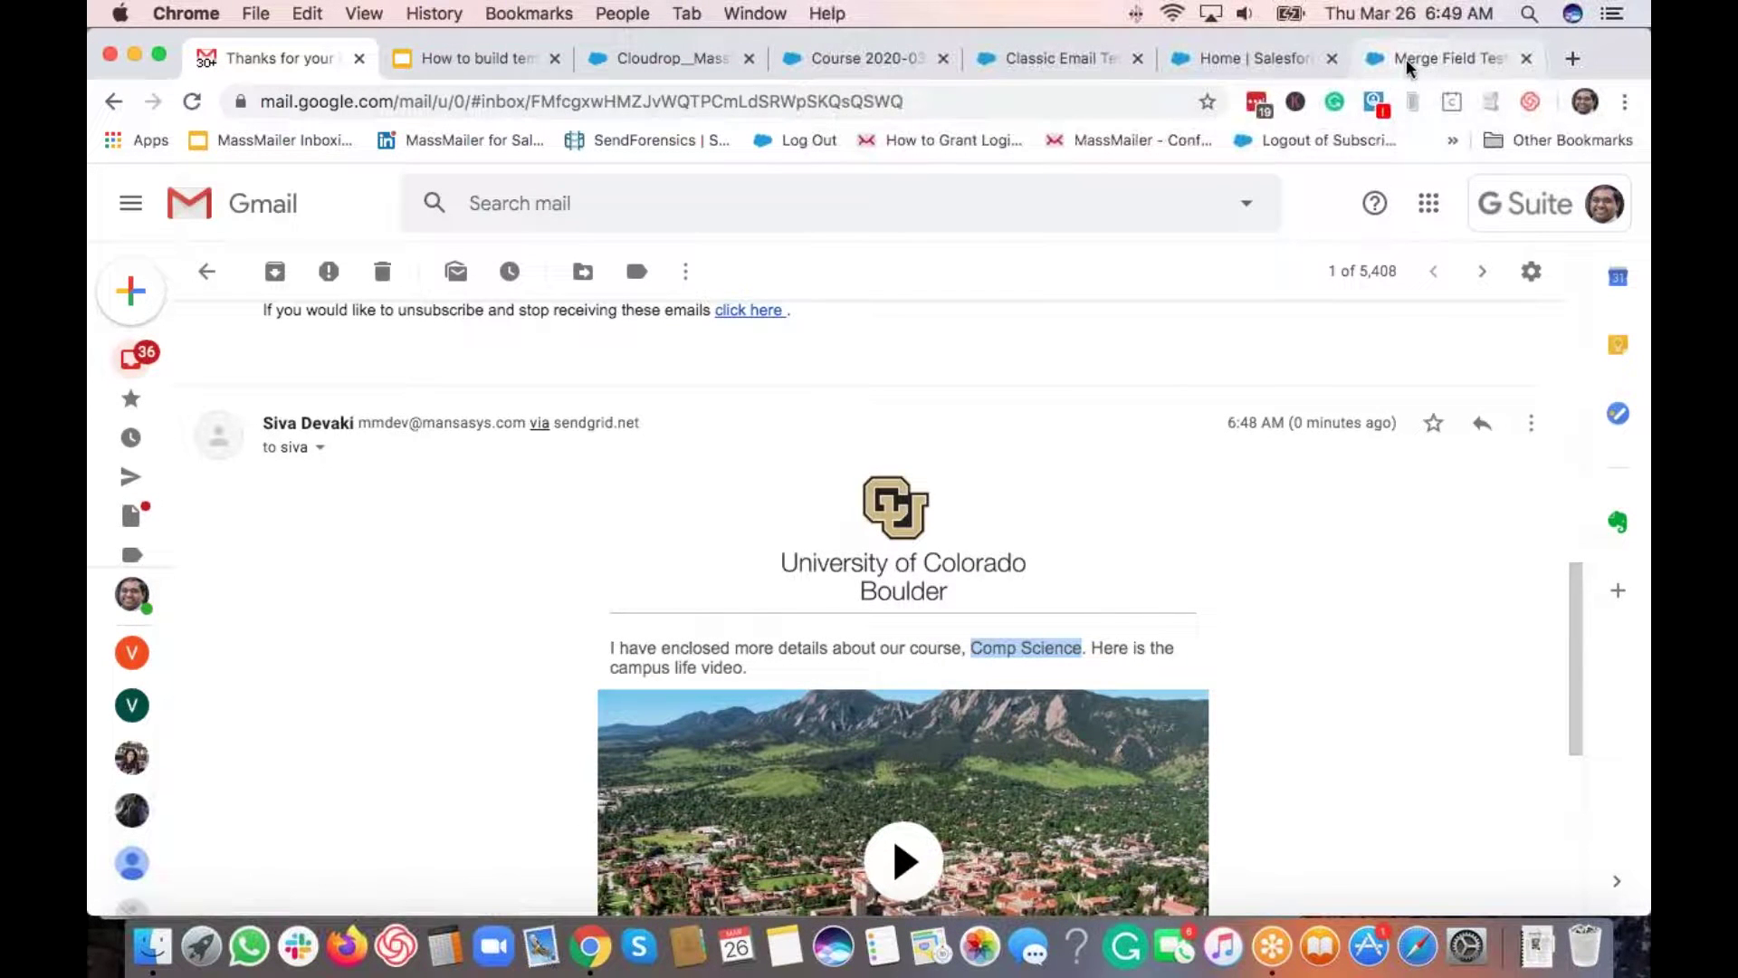
{"action": "left_click", "coordinate": [883, 59]}
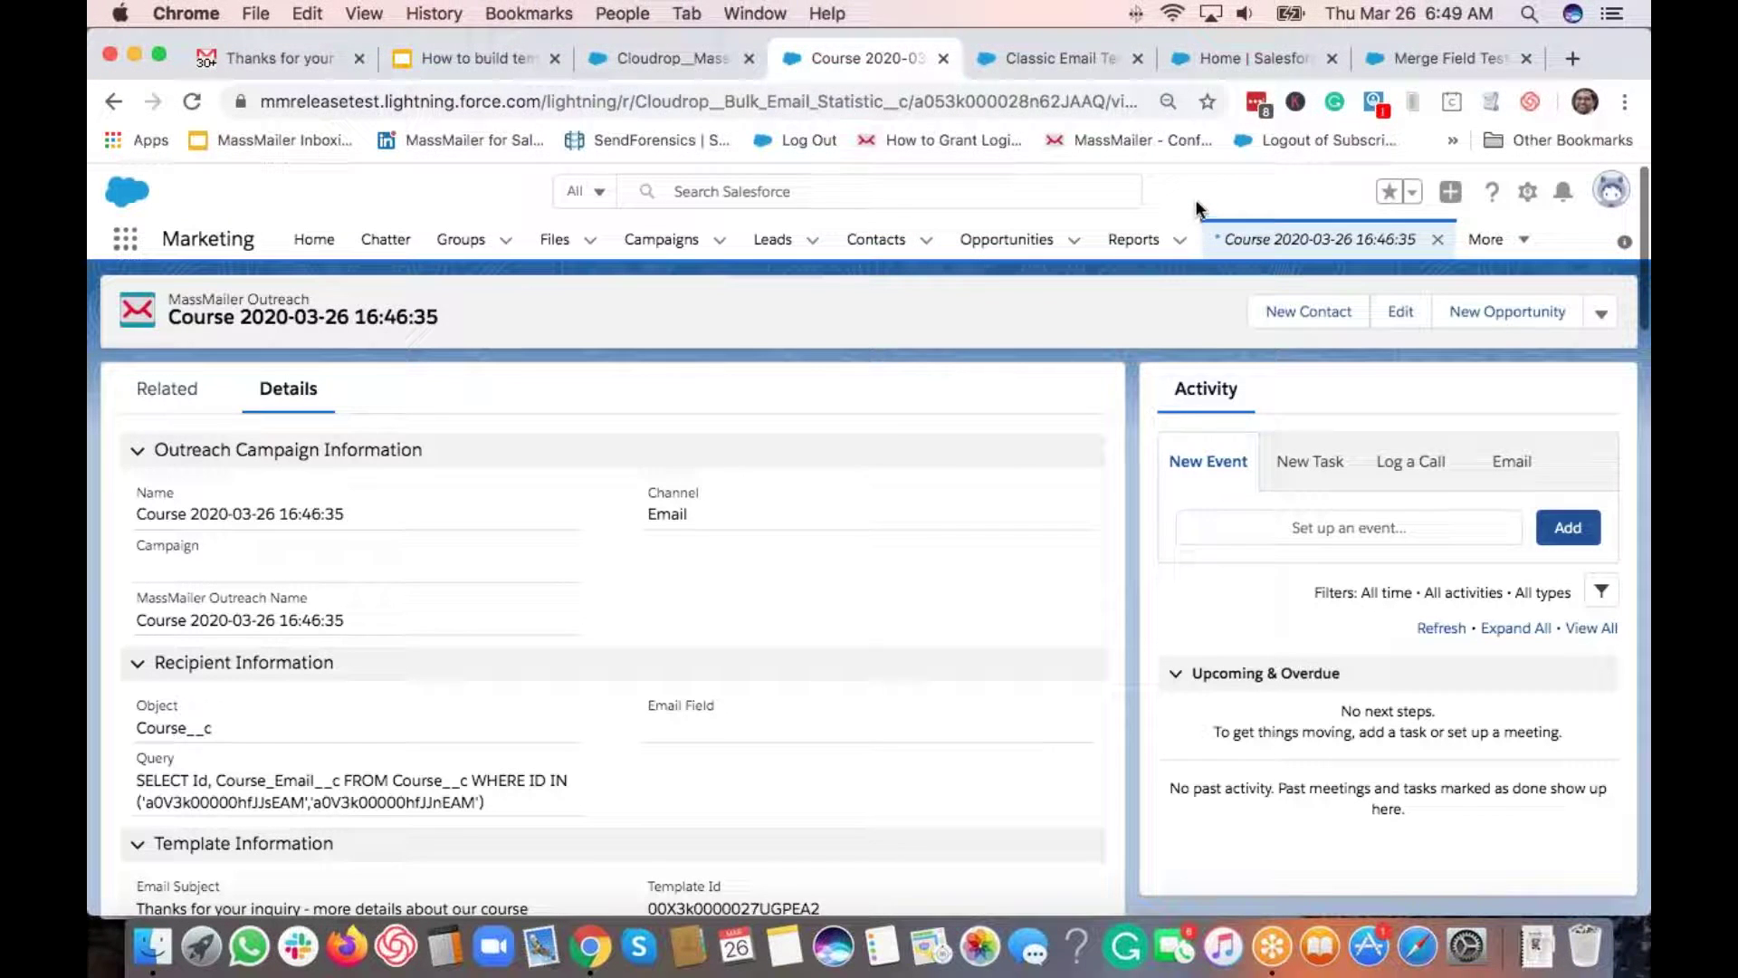
{"action": "left_click", "coordinate": [665, 54]}
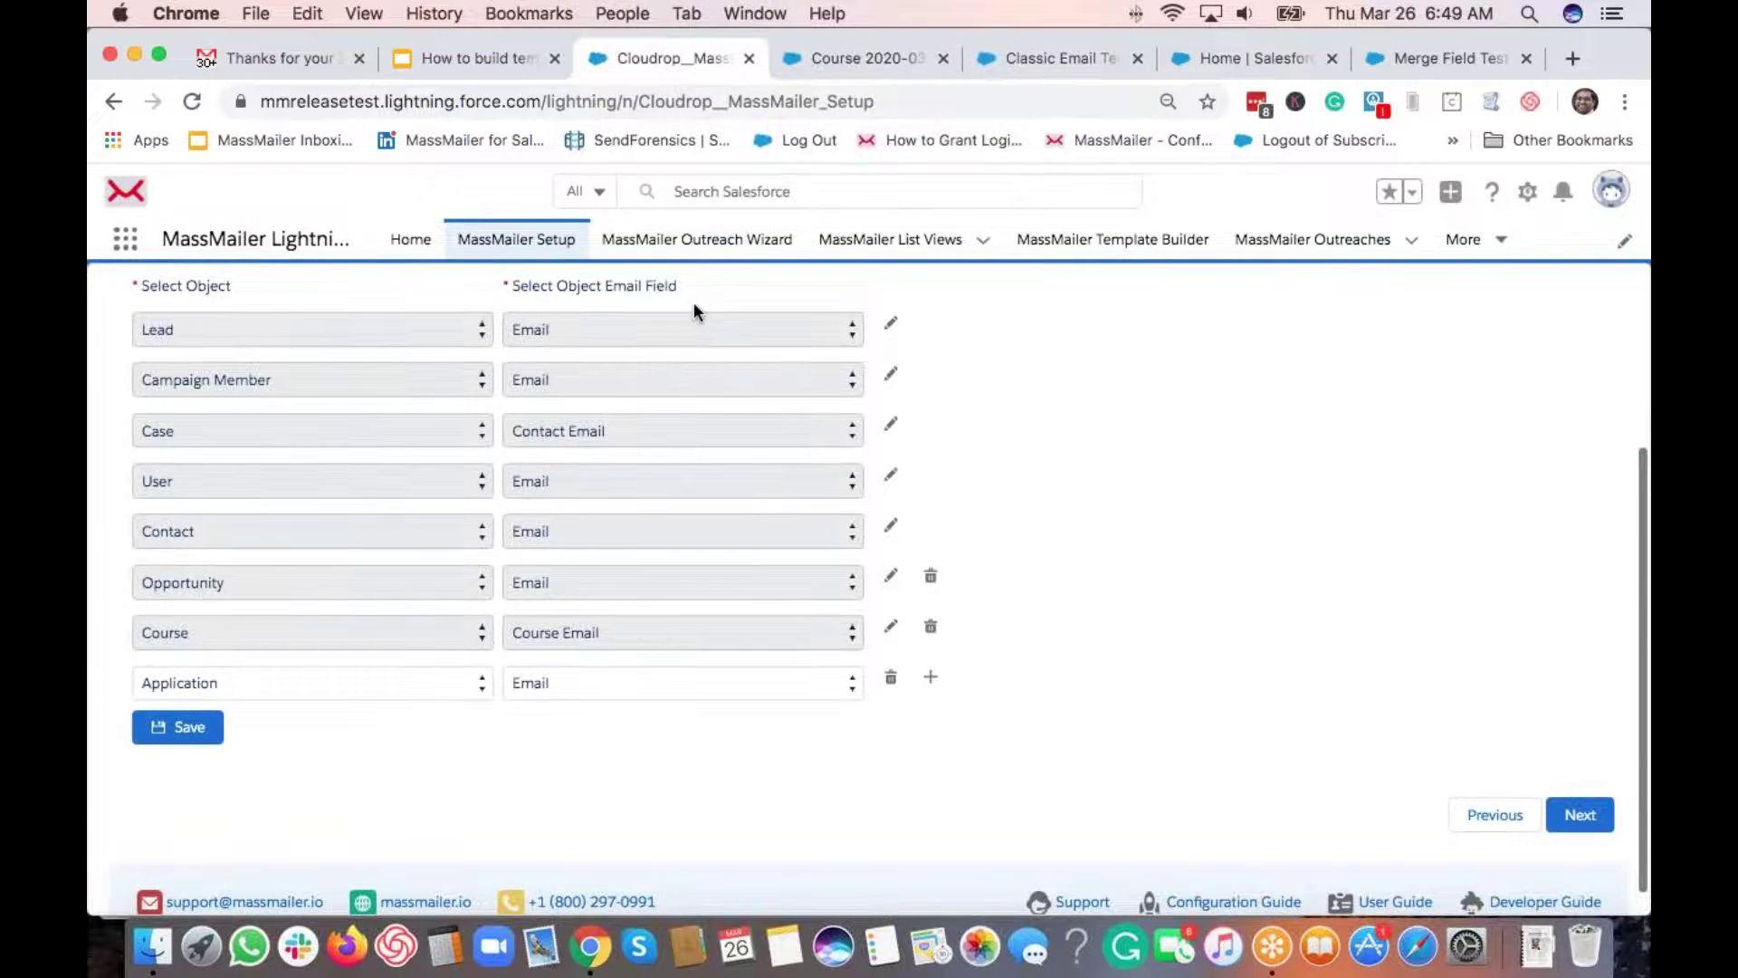
{"action": "scroll", "coordinate": [693, 307], "scroll_direction": "up", "scroll_amount": 3}
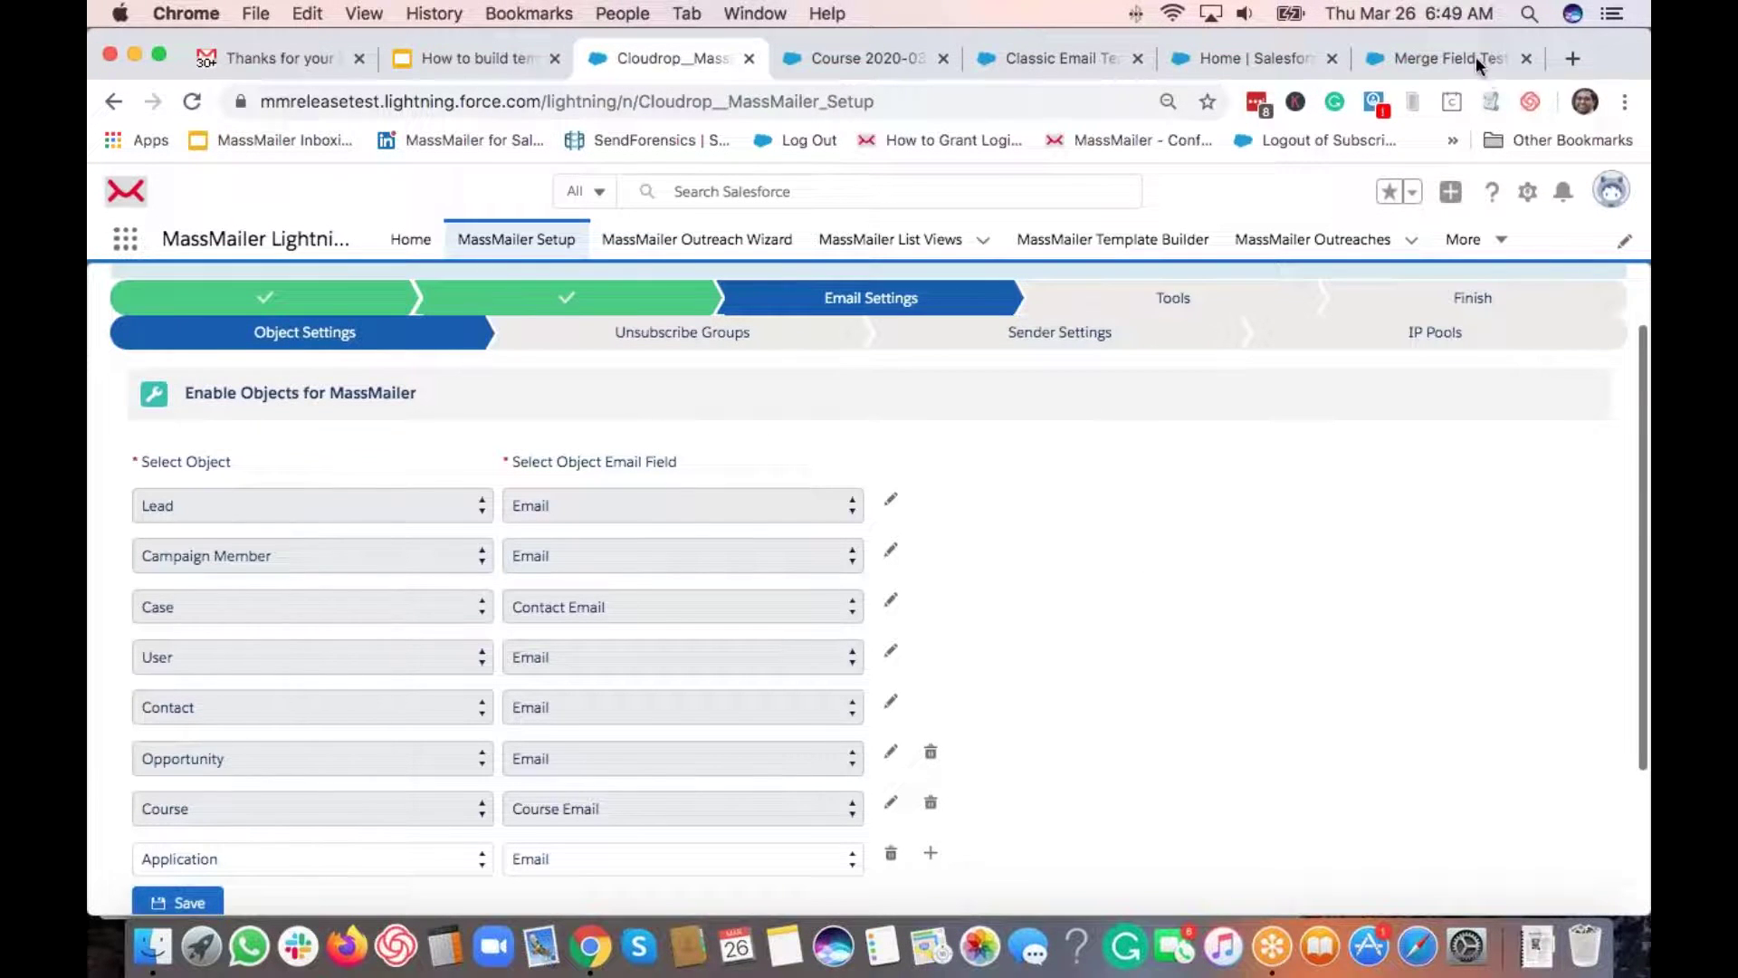
{"action": "left_click", "coordinate": [1378, 61]}
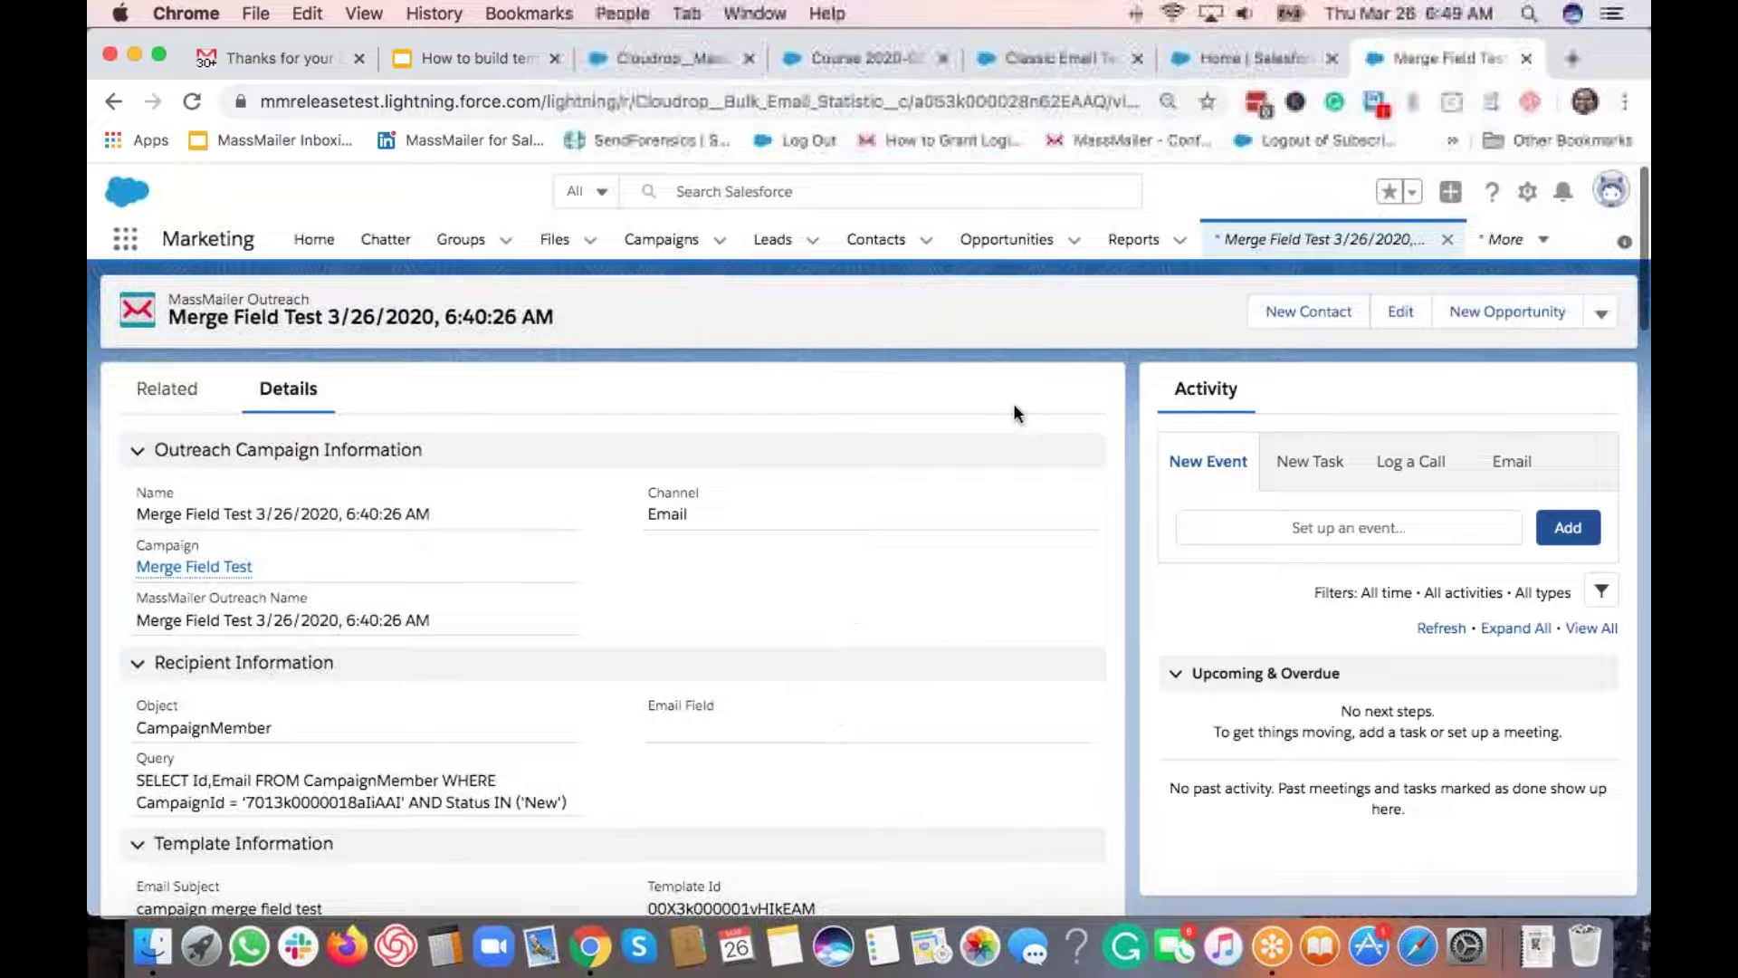
{"action": "left_click", "coordinate": [460, 56]}
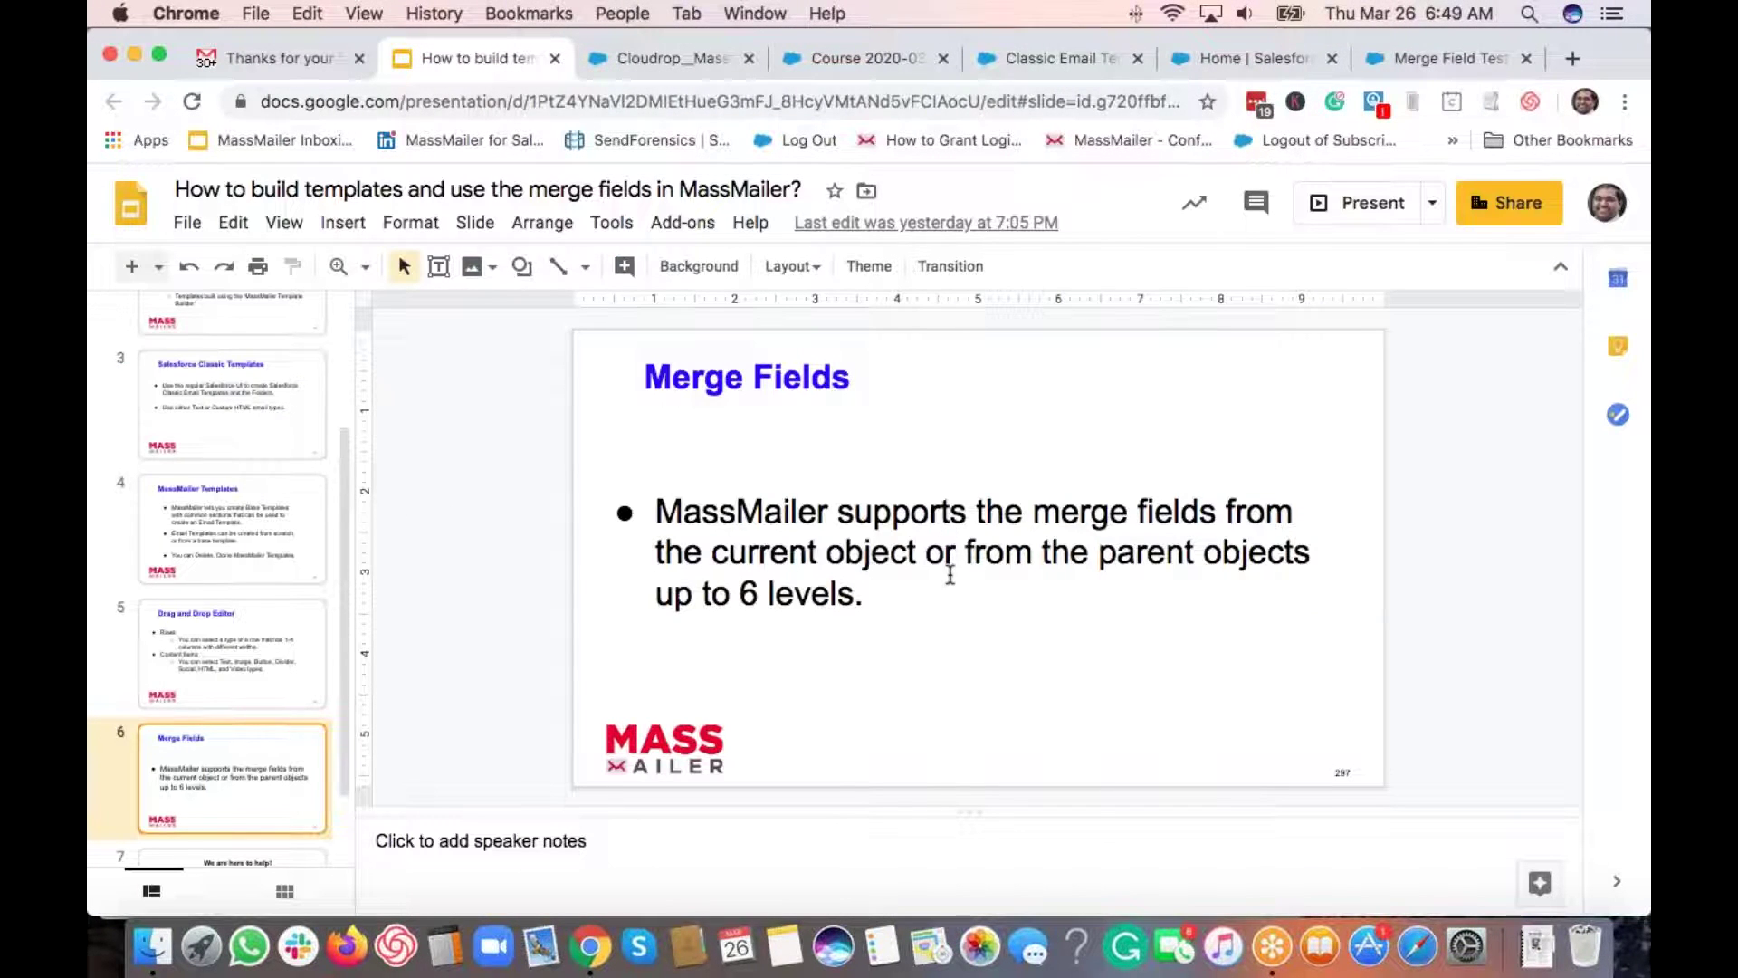
Step: Step back through slides 5 and 4 to slide 3, Salesforce Classic Templates
{"action": "left_click", "coordinate": [277, 650]}
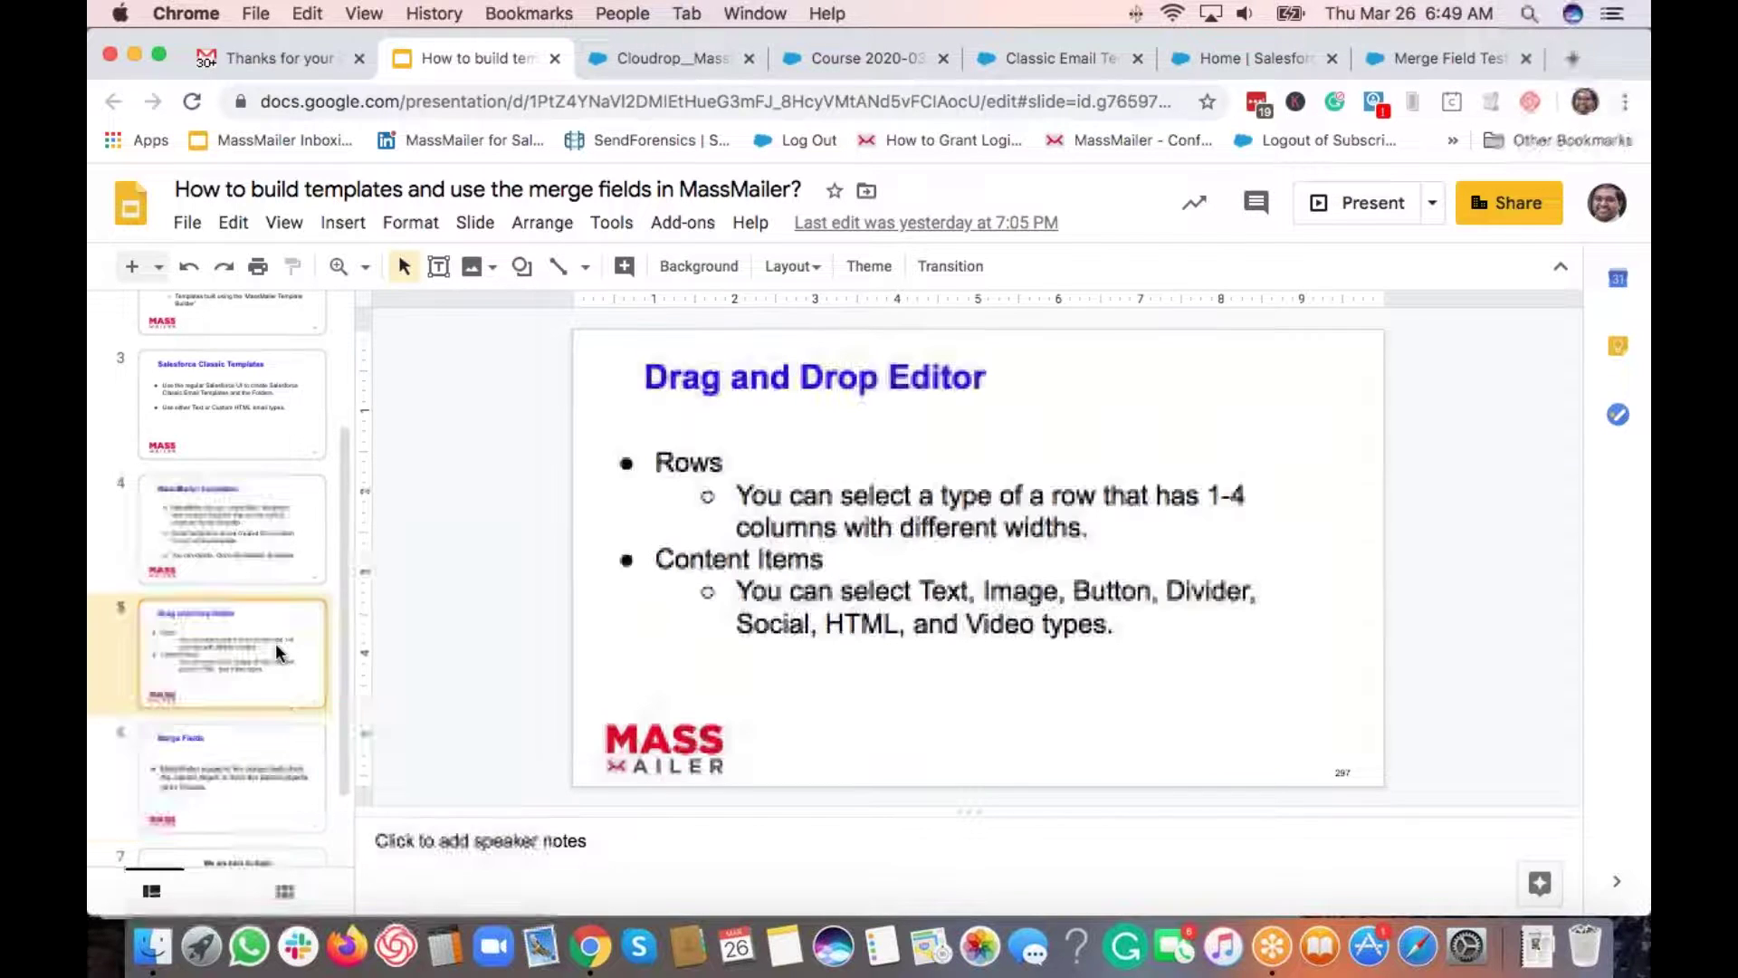
{"action": "left_click", "coordinate": [243, 496]}
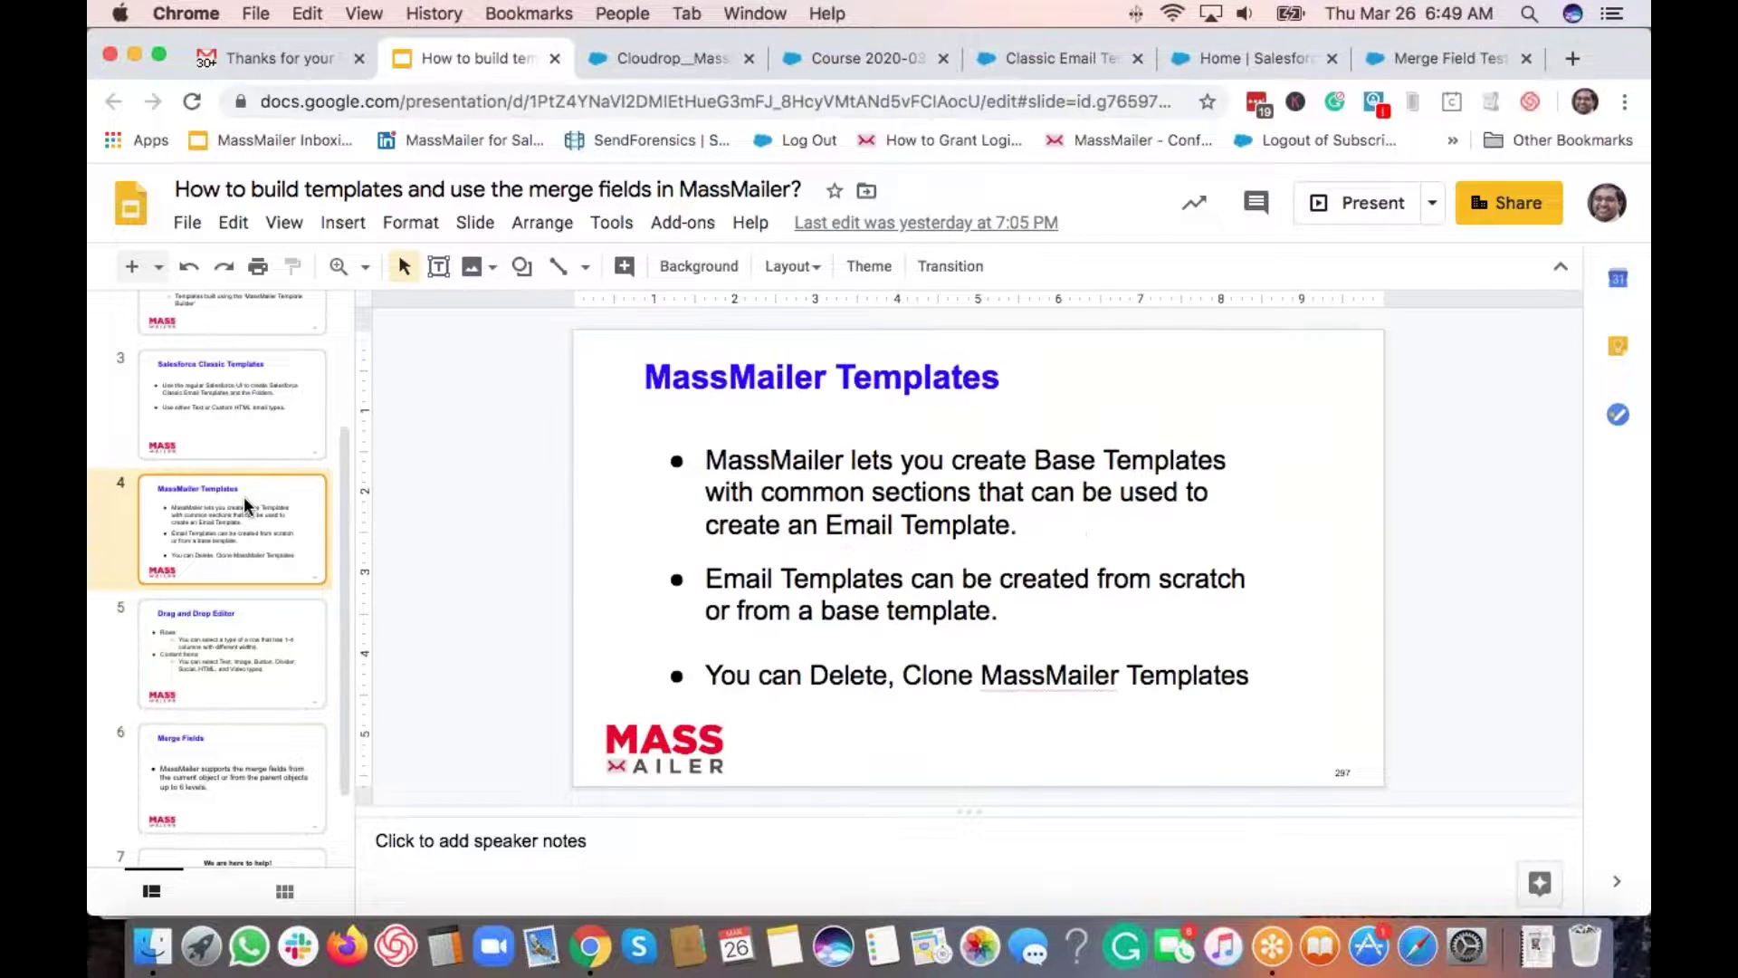
{"action": "left_click", "coordinate": [262, 415]}
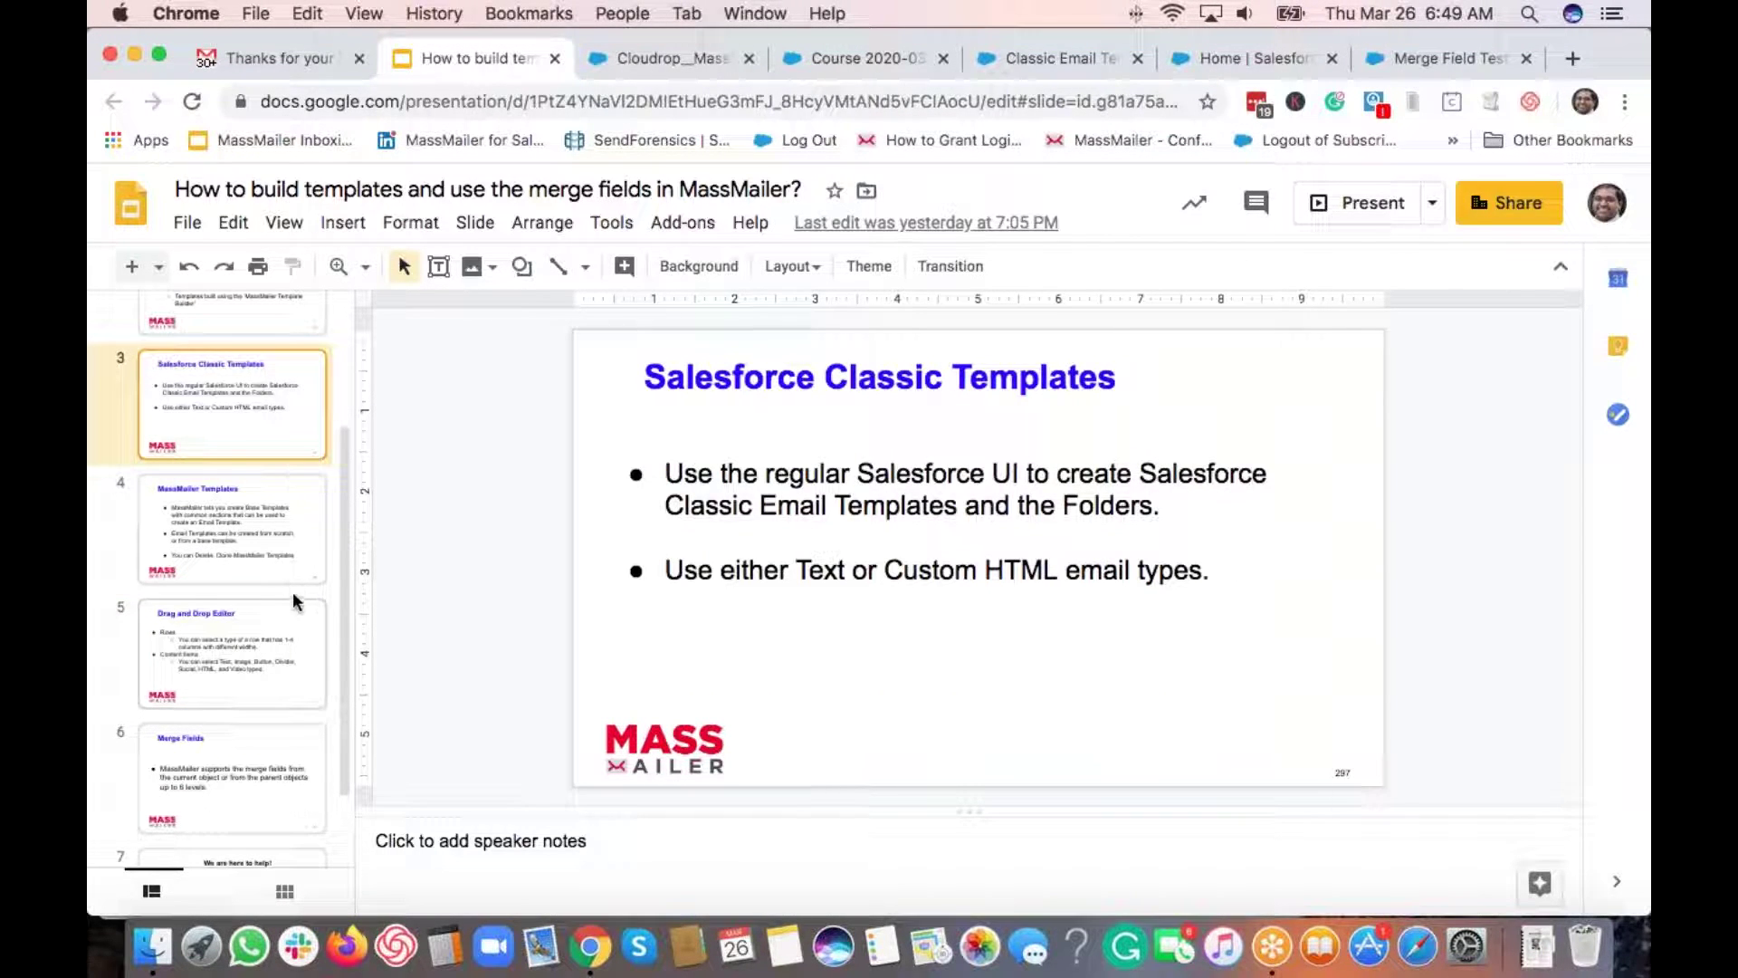
{"action": "scroll", "coordinate": [328, 653], "scroll_direction": "down", "scroll_amount": 2}
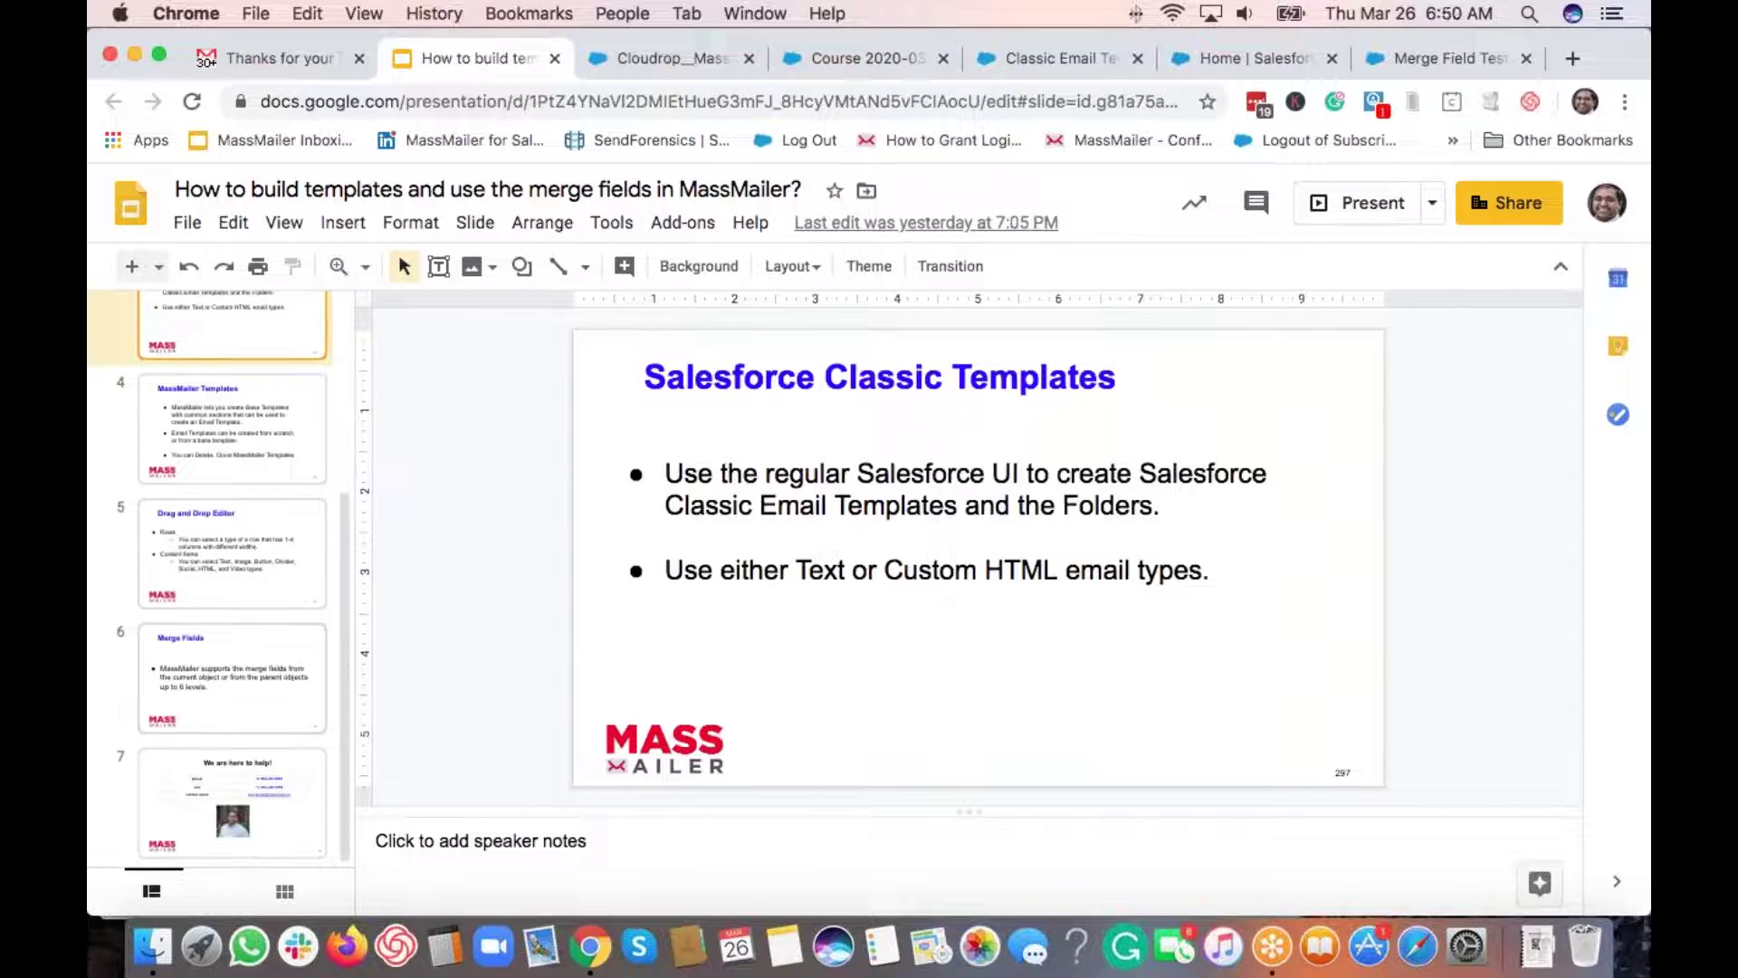